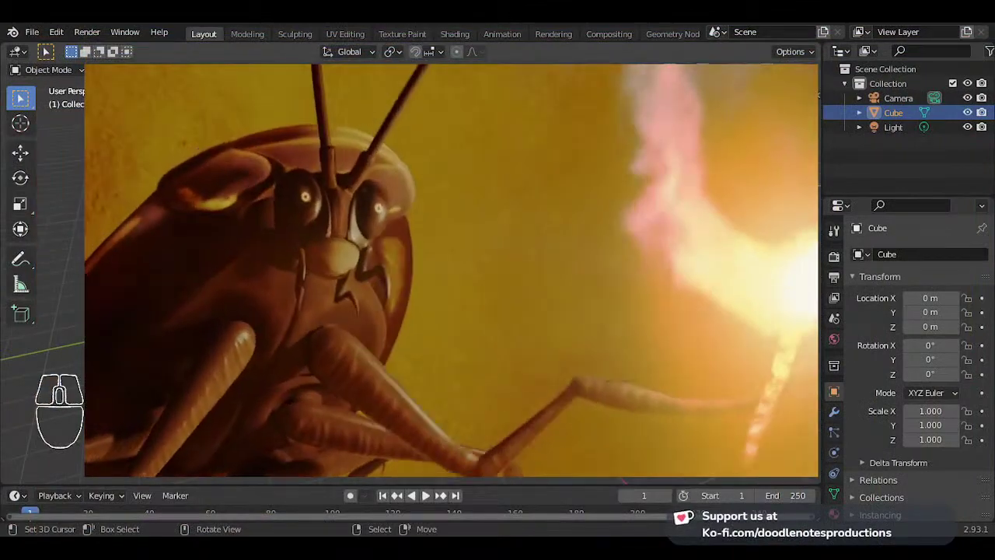
- Dismiss the splash screen and delete the default cube from the scene
key("shift+Tab")
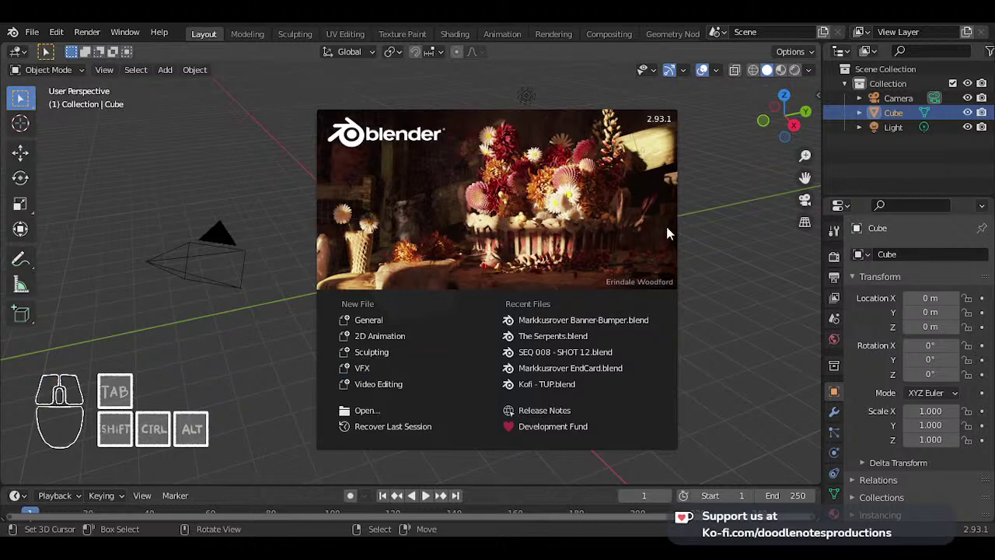
left_click(733, 189)
scroll(486, 258, "up", 3)
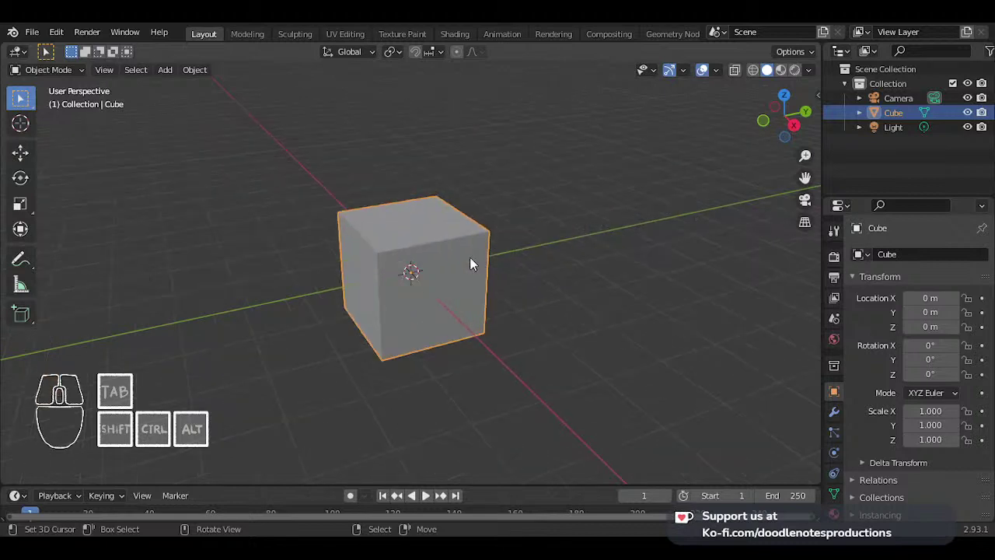
scroll(443, 249, "down", 5)
scroll(404, 241, "up", 4)
key("KP_1")
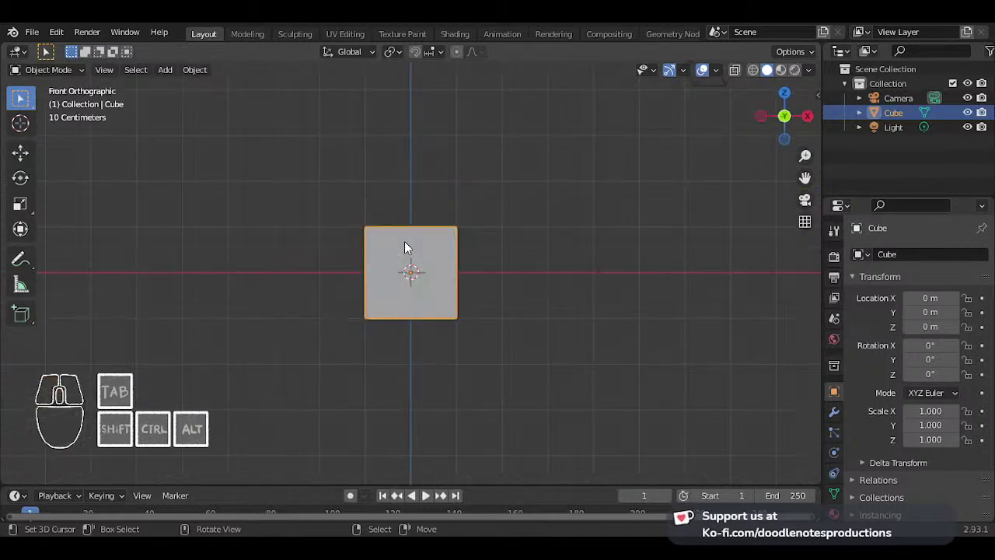
scroll(405, 241, "up", 3)
scroll(415, 242, "up", 2)
middle_click_drag(433, 249, 468, 262)
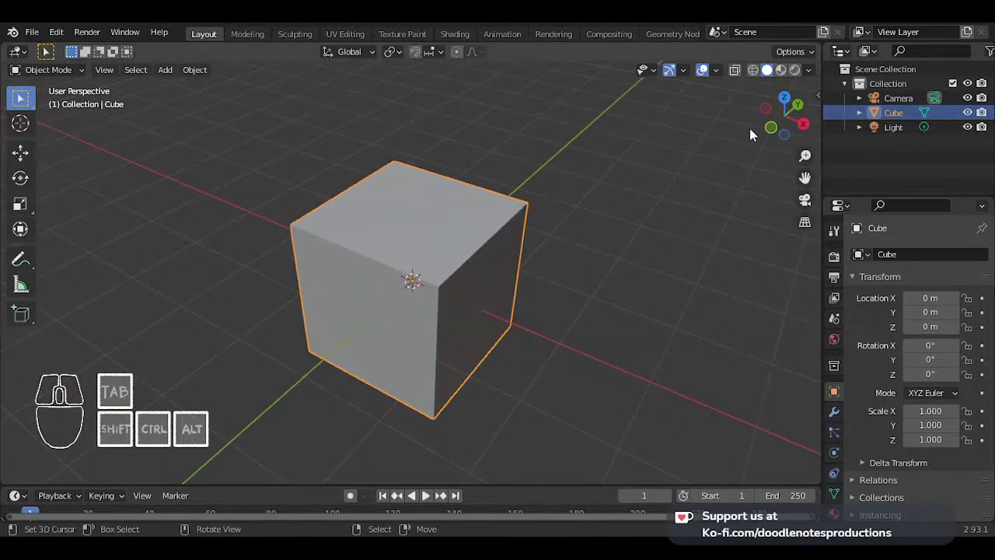
left_click(883, 70)
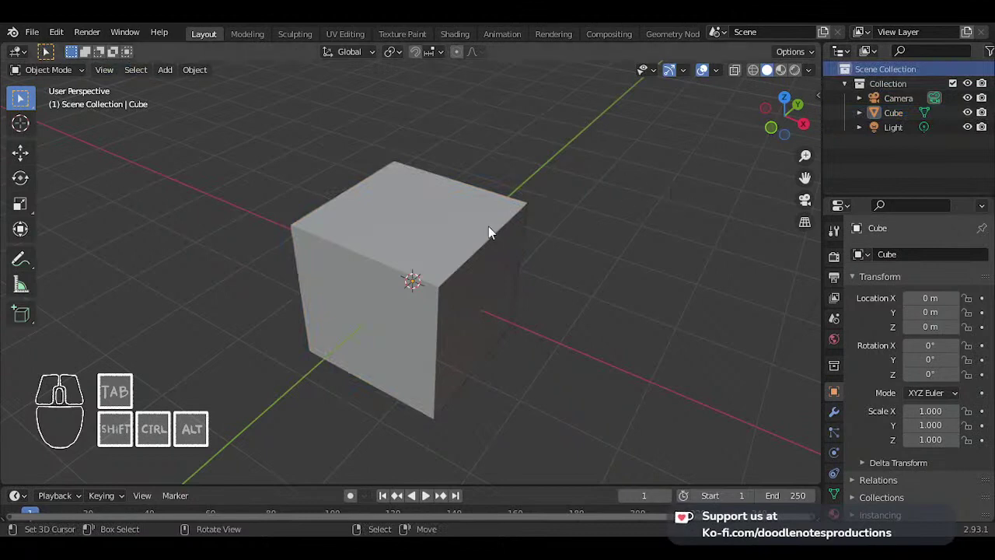
left_click(457, 226)
key("x")
left_click(456, 225)
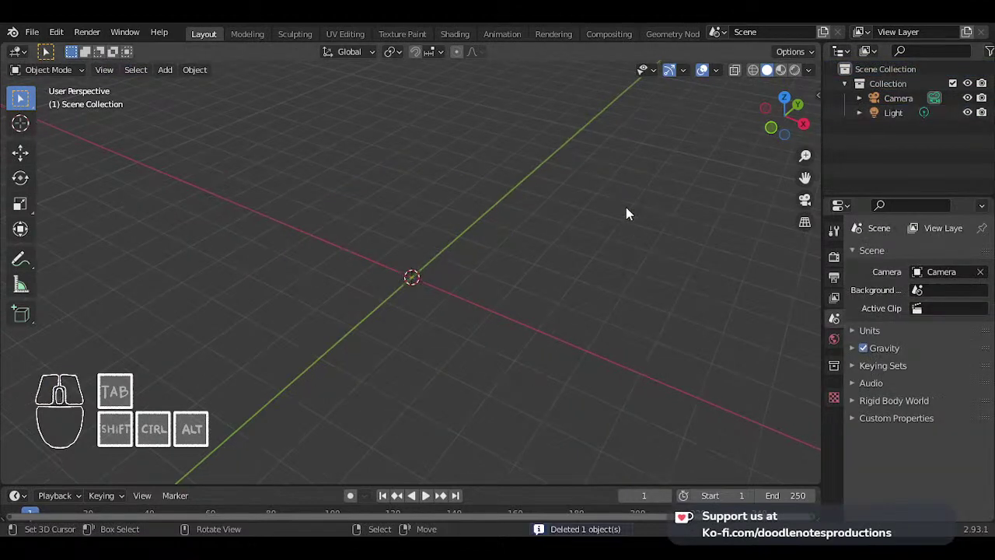
- Append the TORCH collection from TORCH 001.blend in The Underland Project's BLENDER PROJECTS\Objects folder
left_click(31, 33)
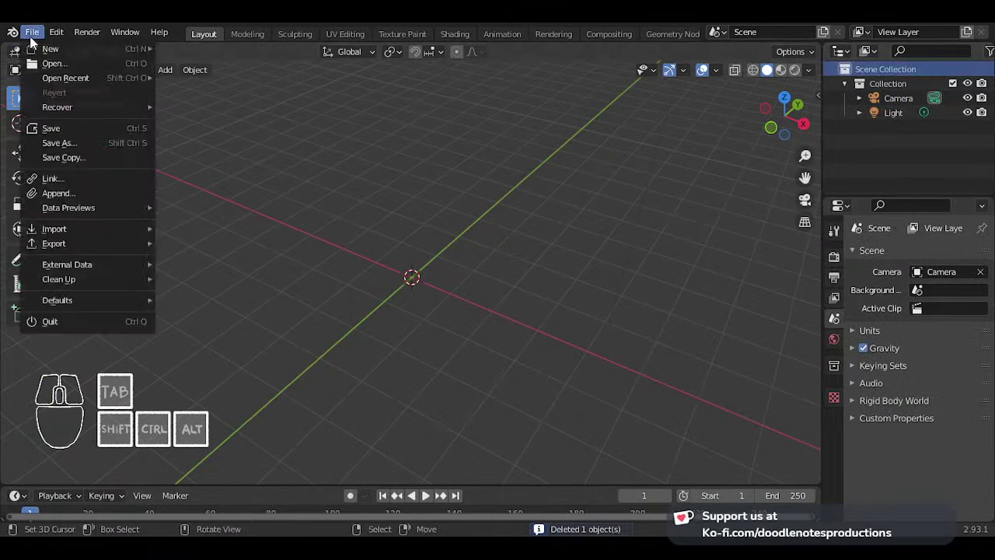
left_click(101, 195)
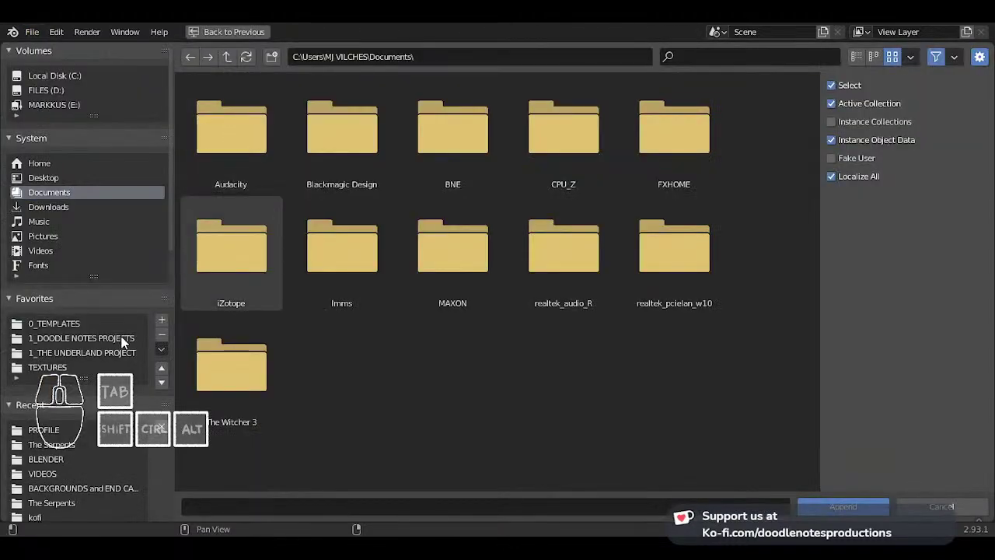
left_click(122, 342)
left_click(436, 160)
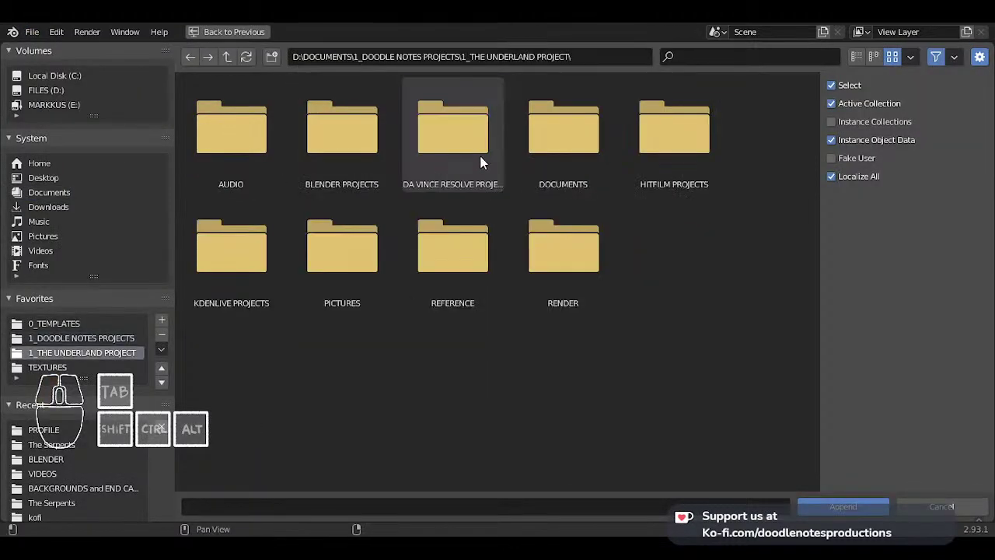
left_click(342, 158)
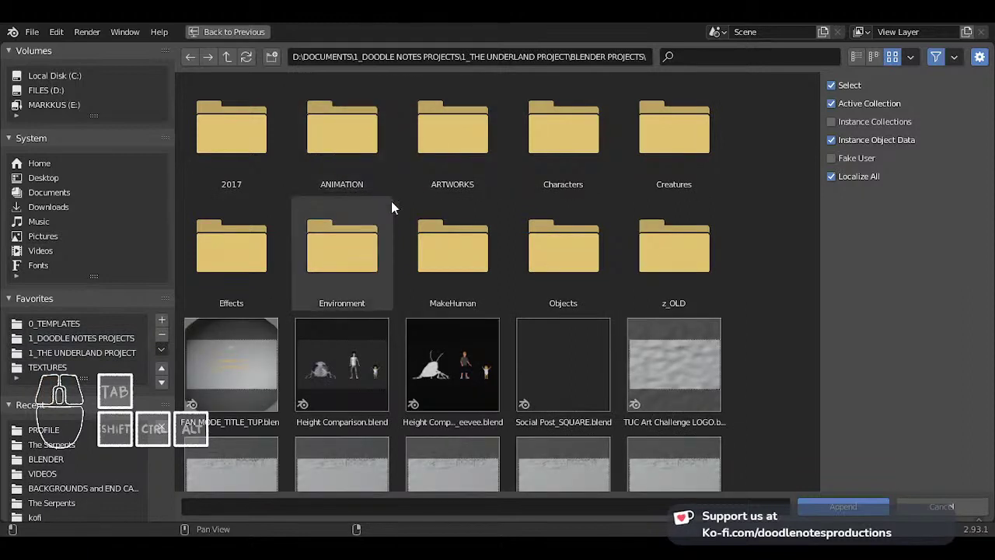
left_click(562, 248)
double_click(205, 120)
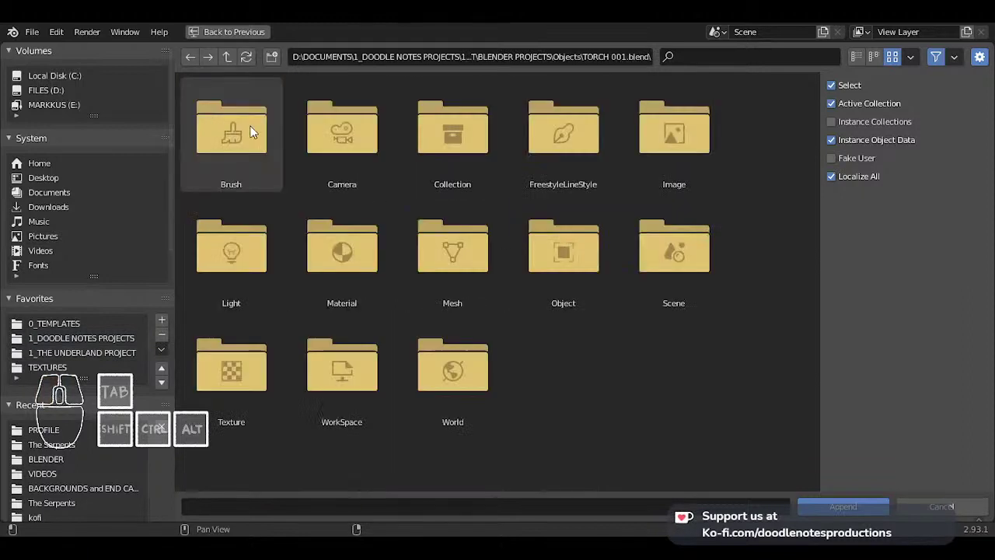
double_click(463, 134)
double_click(360, 137)
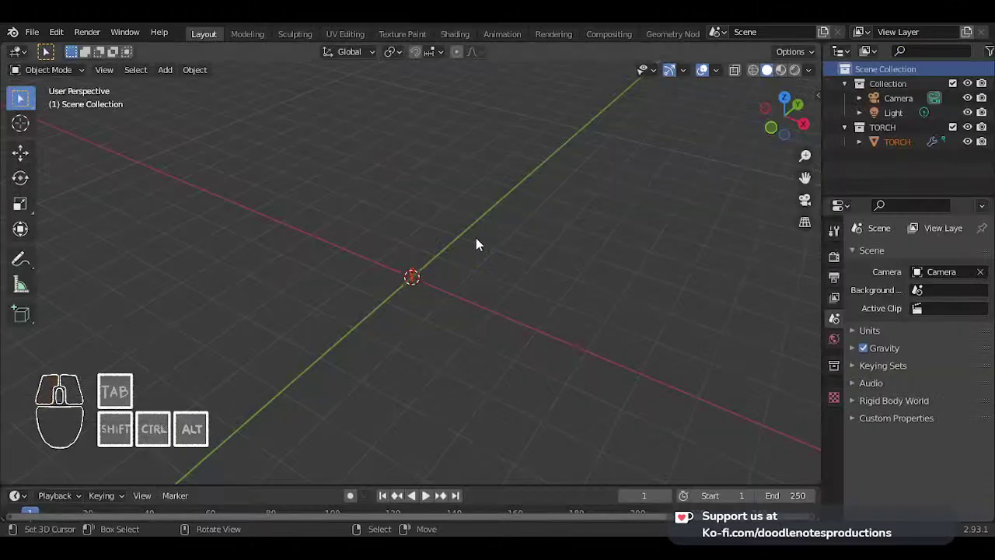
- Frame the appended torch, select its handle and examine it in front orthographic view
key("KP_Decimal")
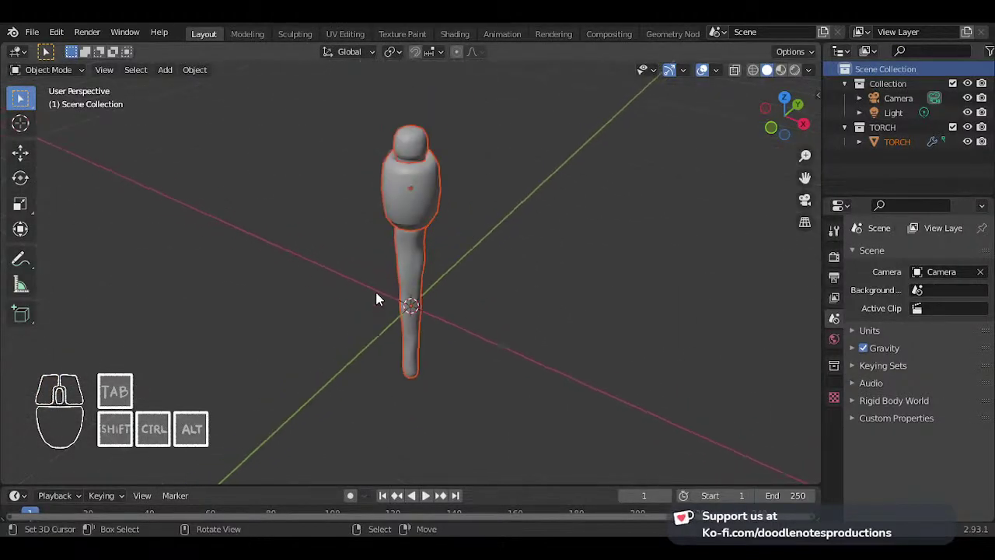
middle_click_drag(375, 291, 432, 268)
left_click(440, 263)
left_click(419, 273)
key("KP_1")
scroll(428, 261, "down", 2)
scroll(430, 255, "up", 2)
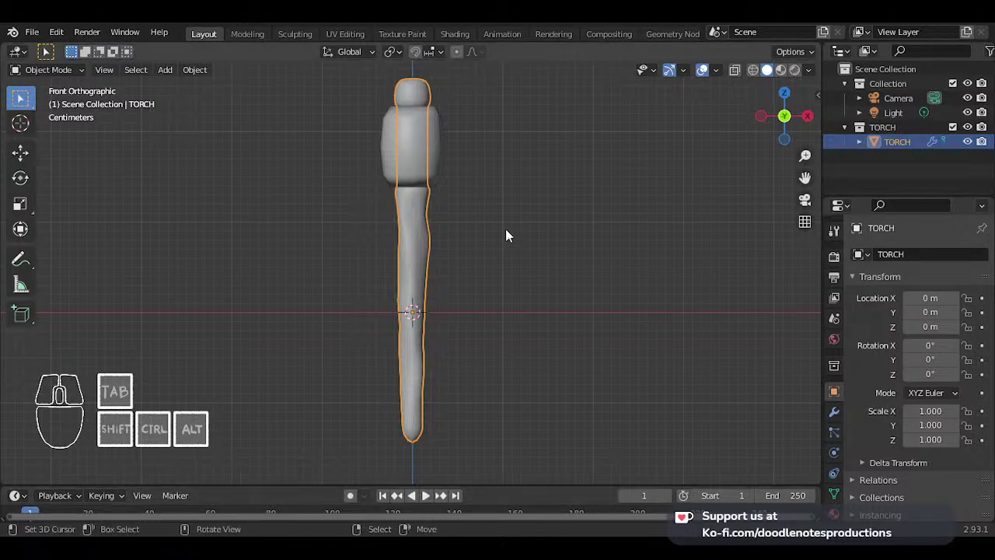
left_click(902, 71)
right_click(902, 71)
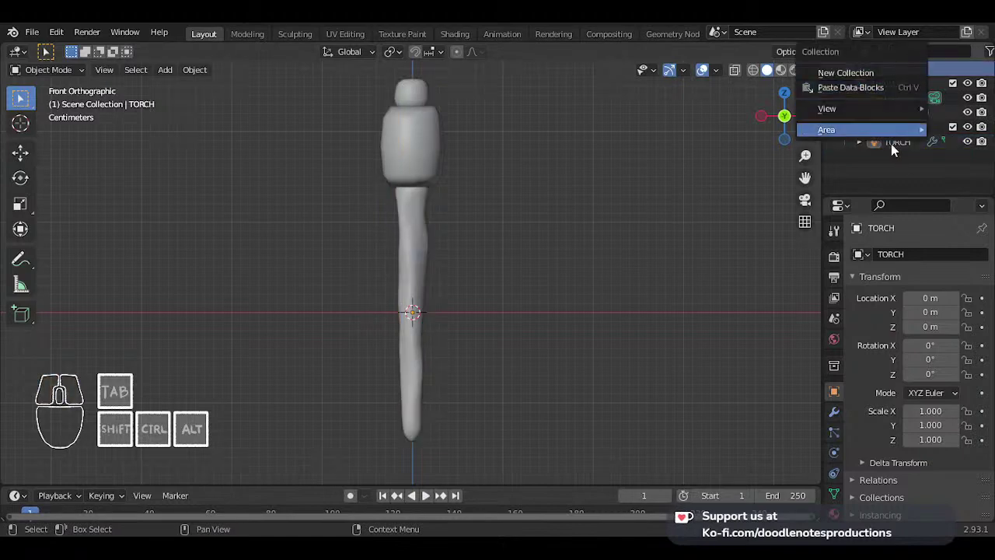
left_click(935, 157)
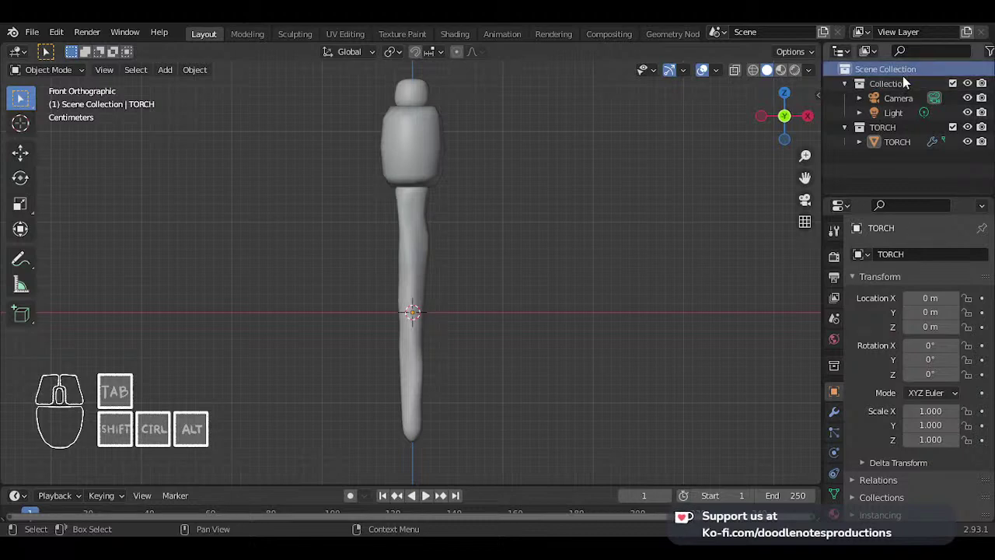
left_click(433, 147)
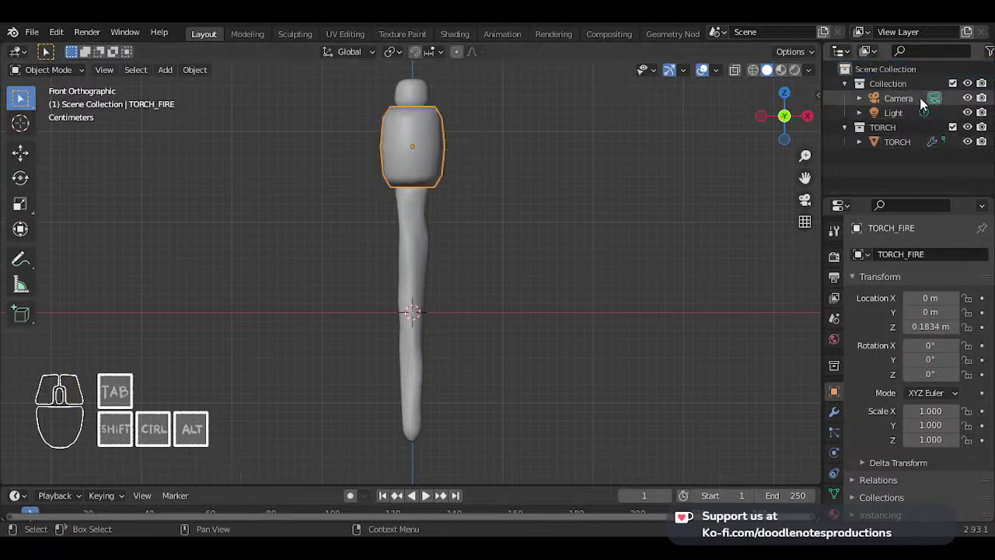
left_click(883, 128)
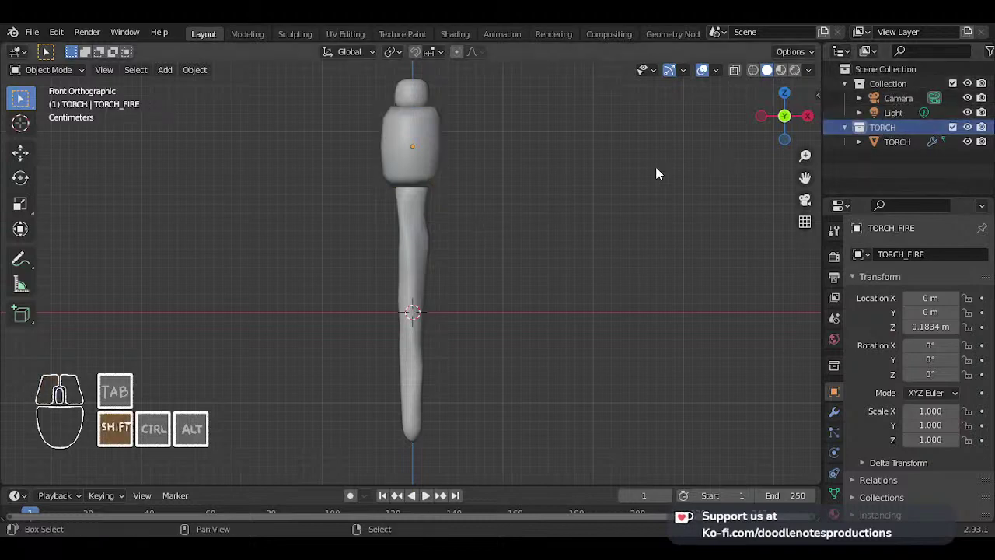
key("shift+a")
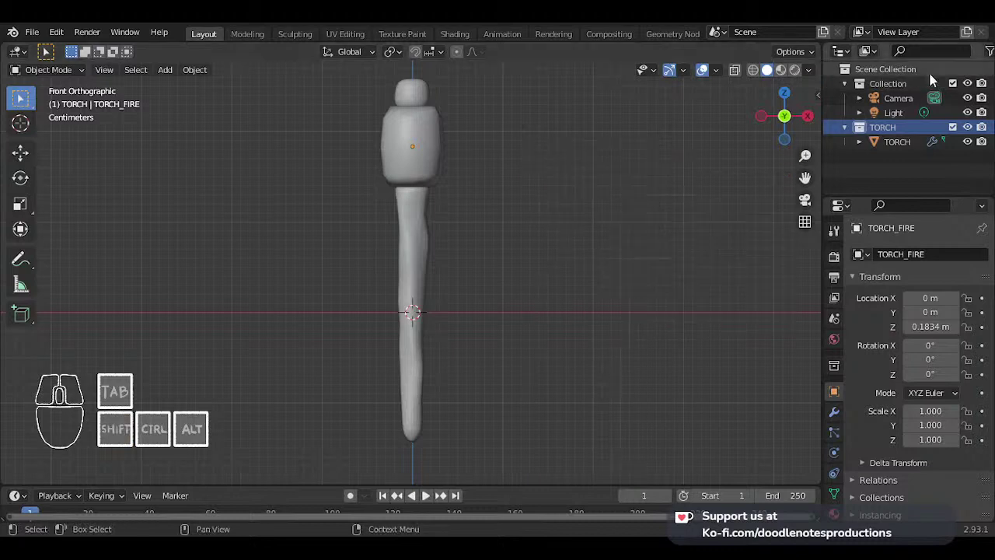
- Create a new collection under the Scene Collection and name it DESIGN
left_click(901, 69)
right_click(901, 69)
left_click(895, 72)
double_click(910, 155)
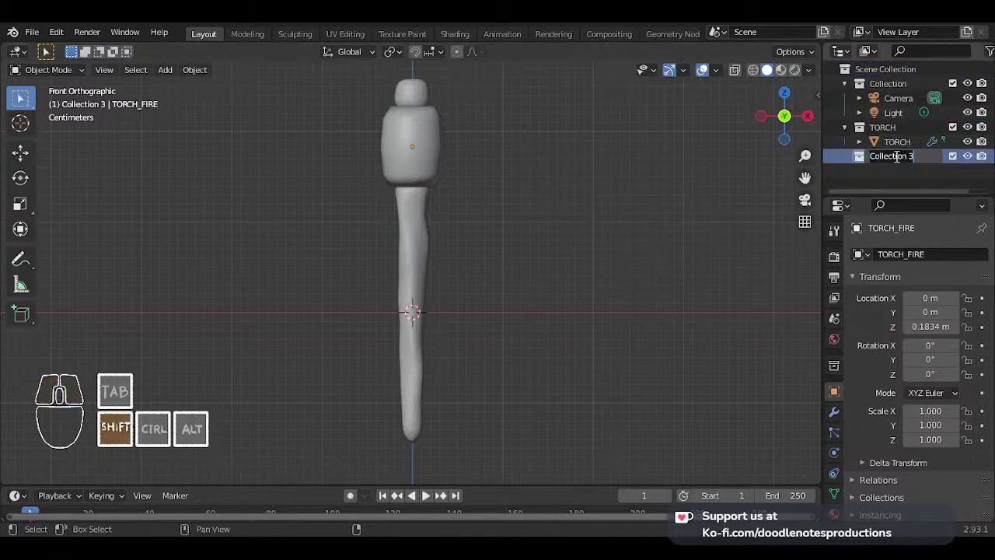
type("DESIGN")
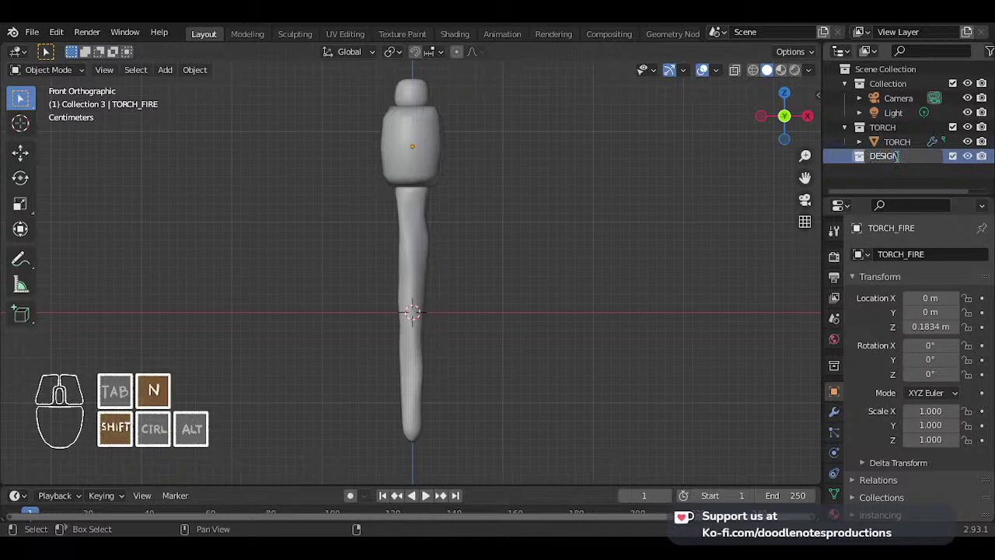
key("Return")
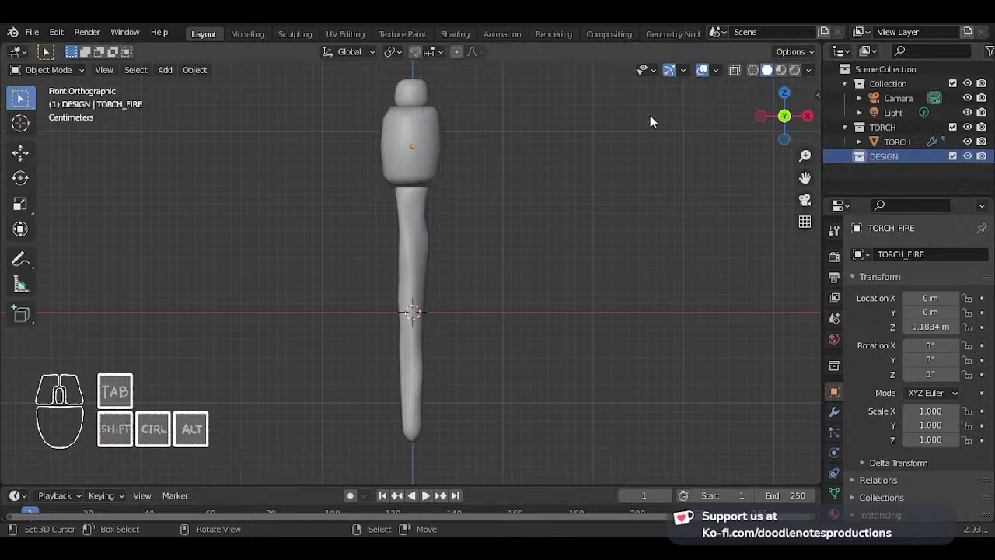
- Add a blank Grease Pencil object to the DESIGN collection and switch it to Draw mode
scroll(591, 132, "down", 1)
scroll(590, 137, "up", 1)
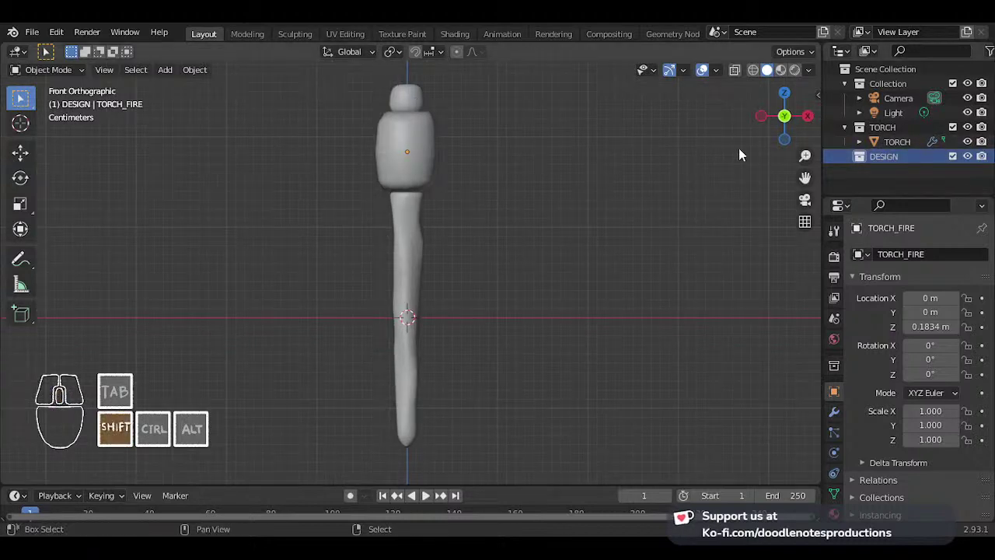
key("shift+a")
mouse_move(480, 221)
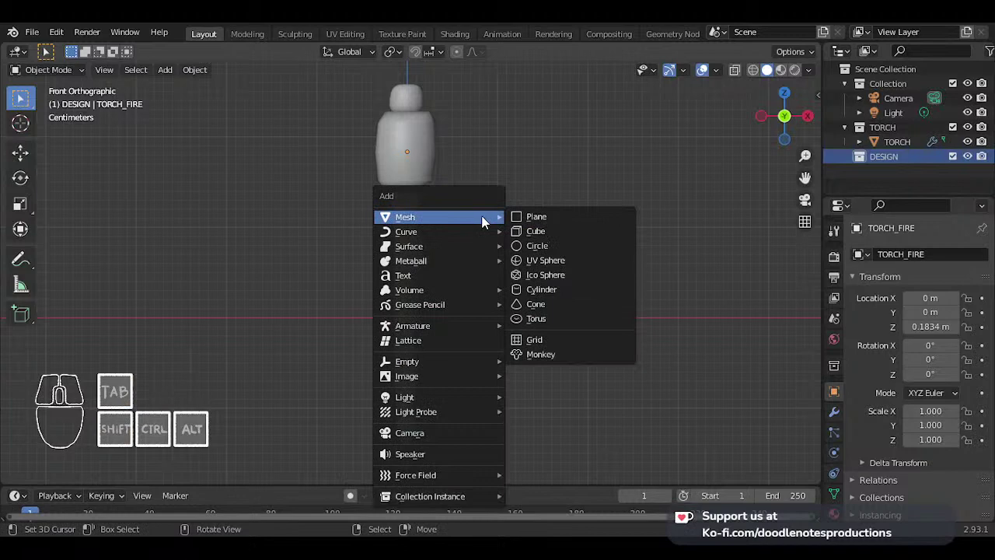
mouse_move(470, 300)
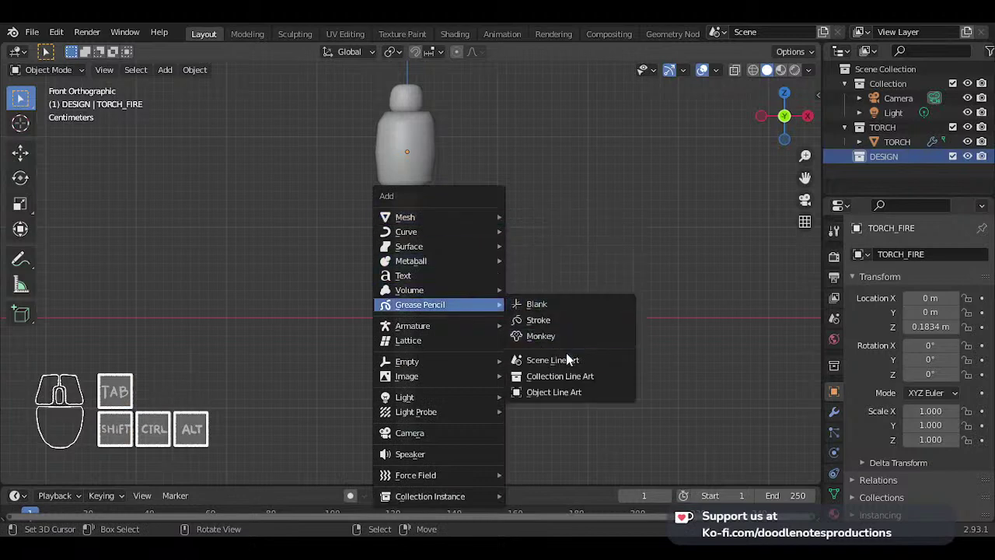
left_click(566, 302)
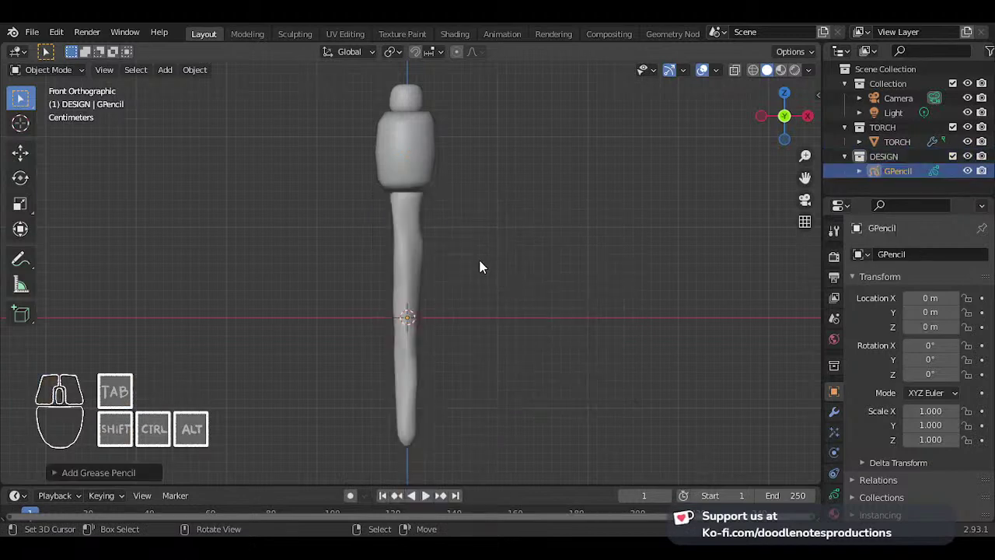
key("ctrl+Tab")
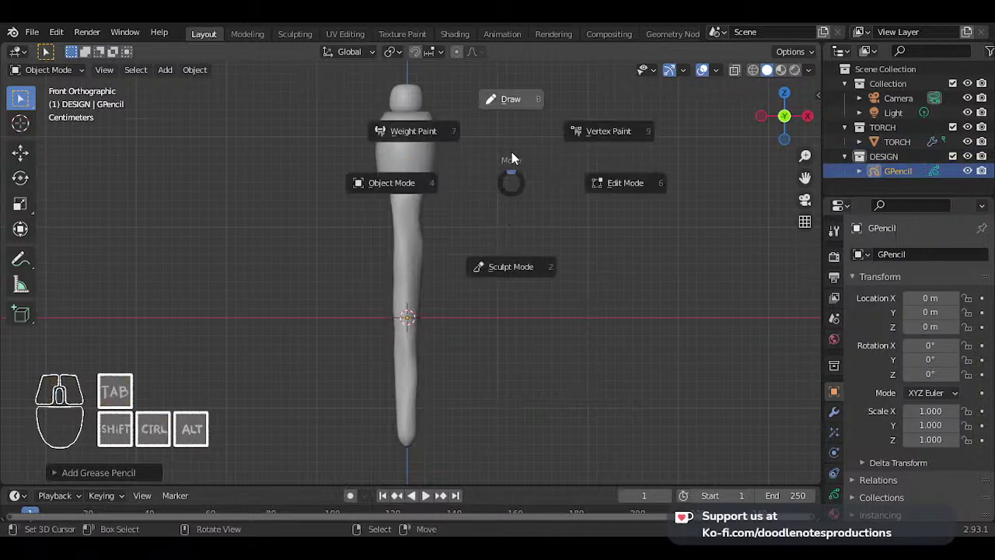
left_click(515, 110)
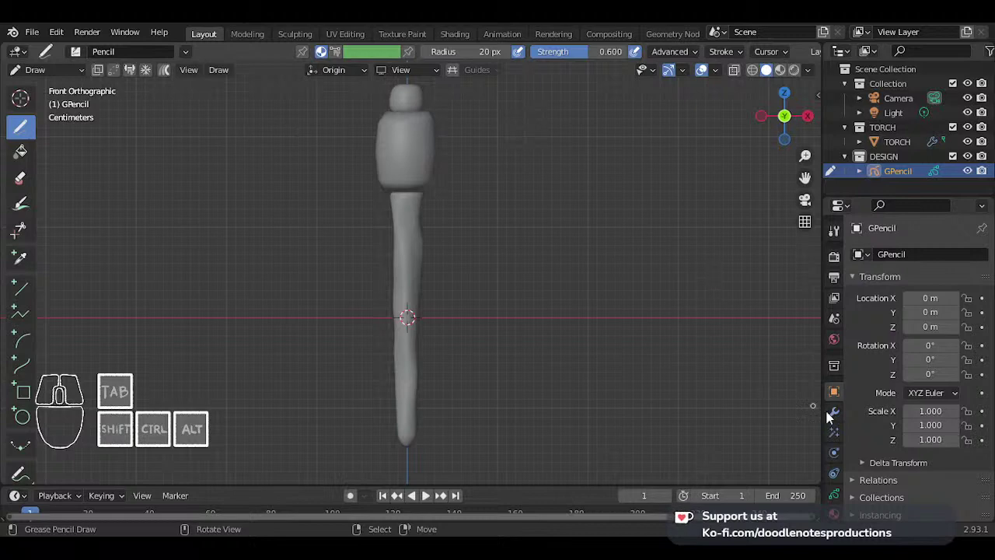
- Create a new material for the Grease Pencil object and name it Ink
left_click(834, 513)
left_click(862, 374)
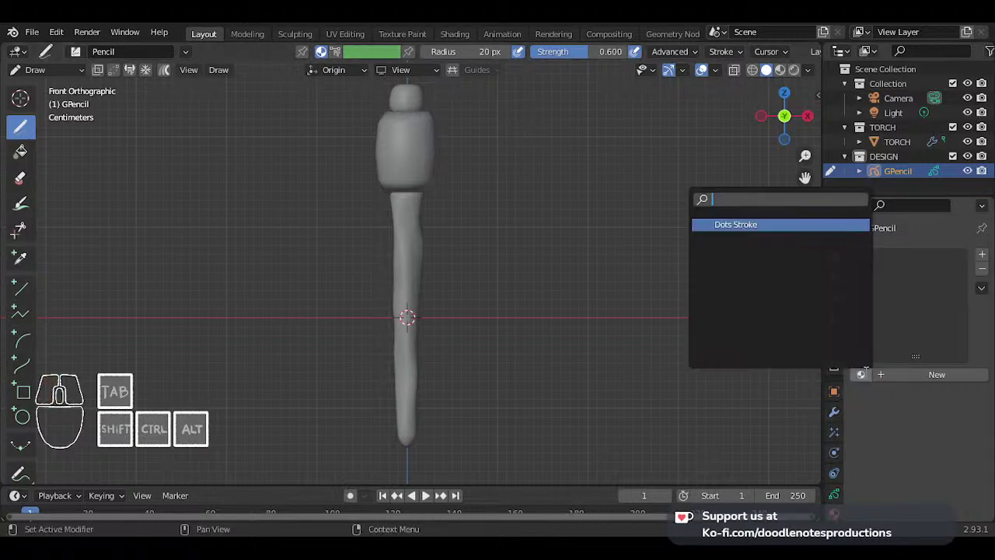
left_click(908, 374)
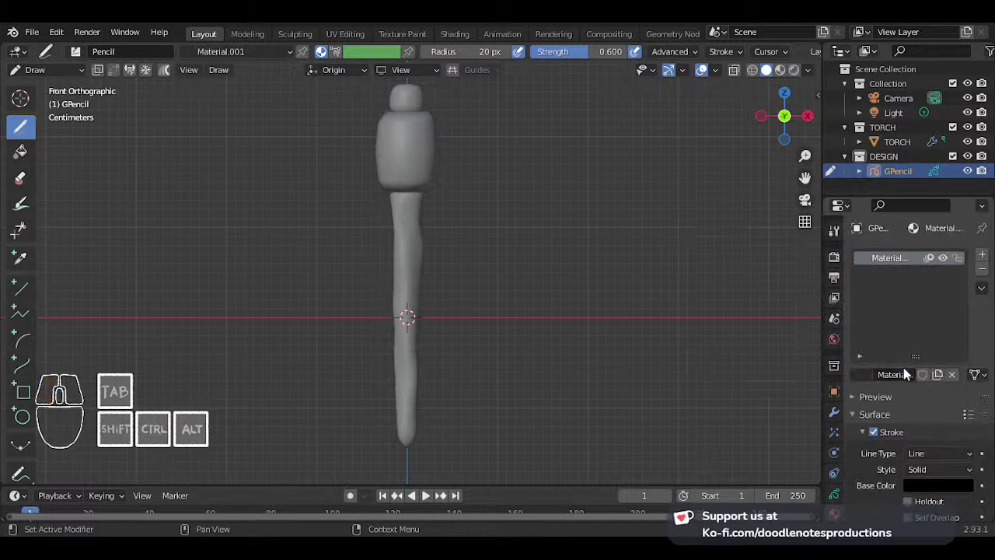
left_click(895, 376)
type("Ink")
key("Return")
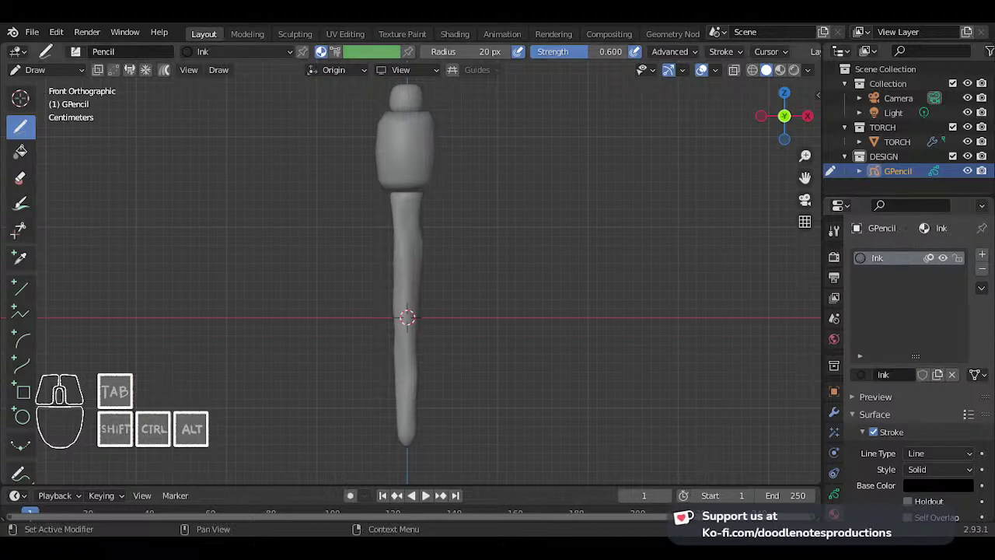
- Set the Ink material's stroke base color to white
scroll(917, 346, "down", 4)
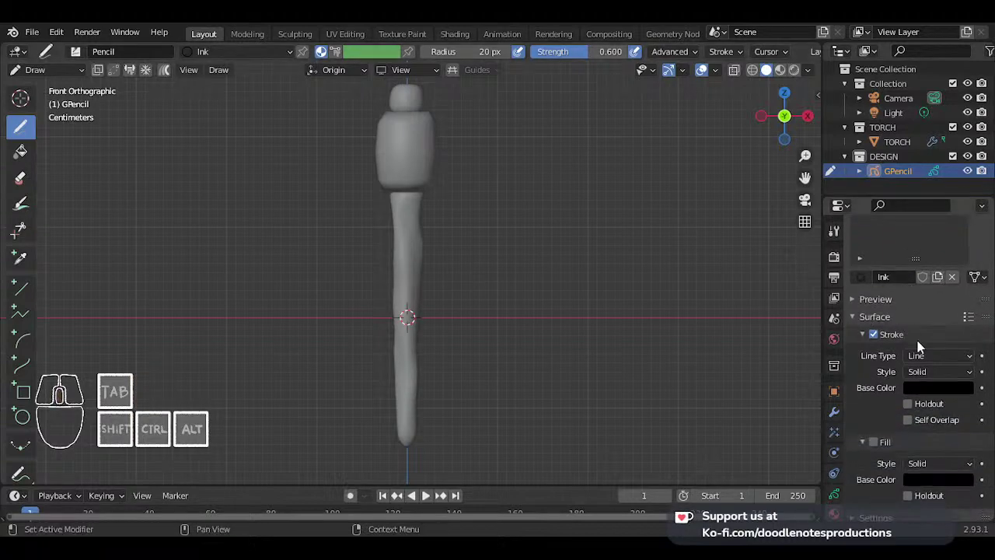
left_click(932, 390)
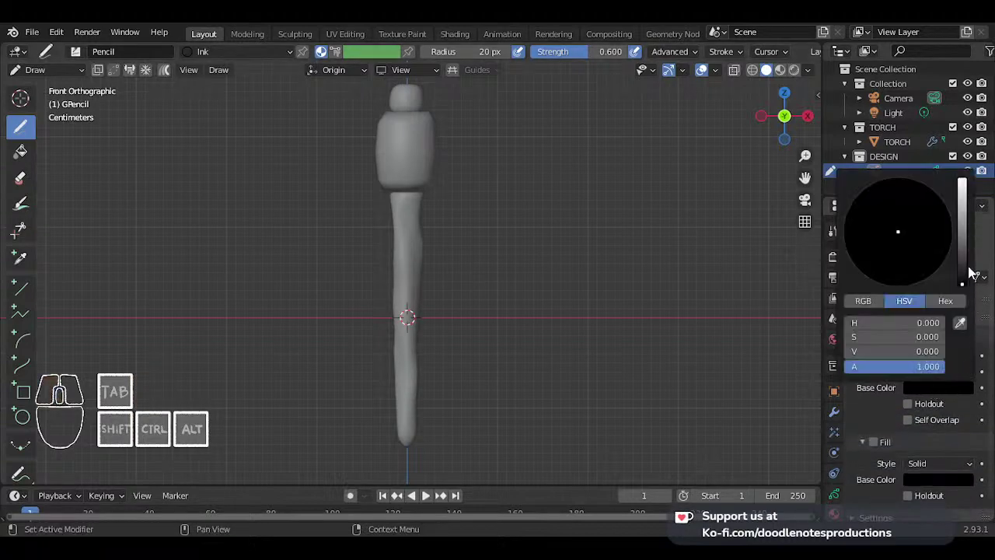
left_click_drag(970, 272, 964, 177)
- Save the file as TORCH 002.blend in the Objects folder inside BLENDER PROJECTS of 1_THE UNDERLAND PROJECT
key("ctrl+s")
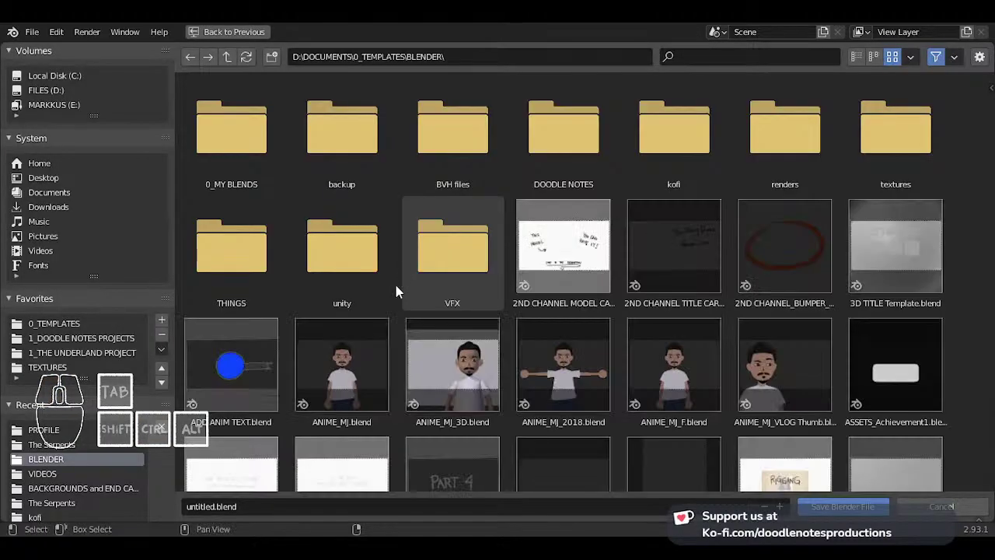
left_click(104, 336)
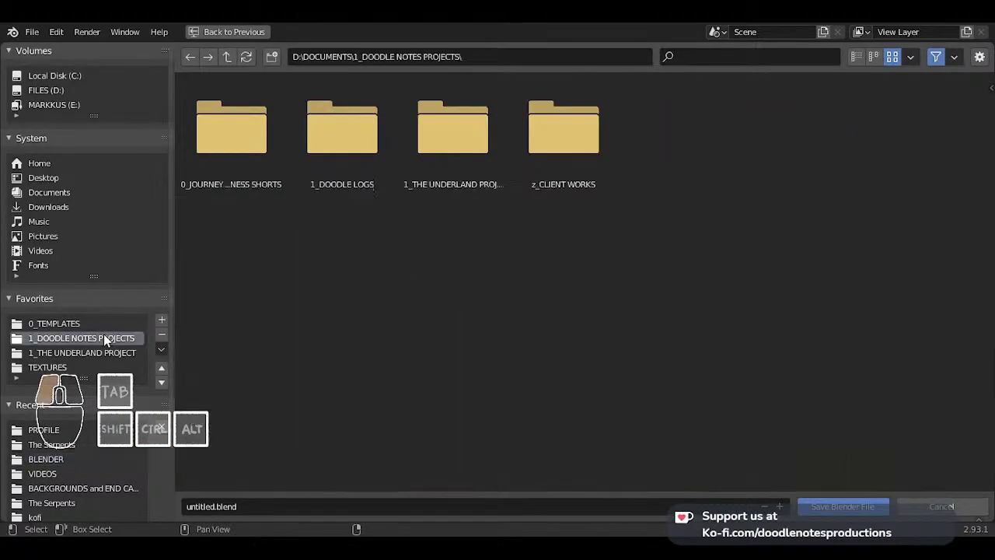
left_click(104, 352)
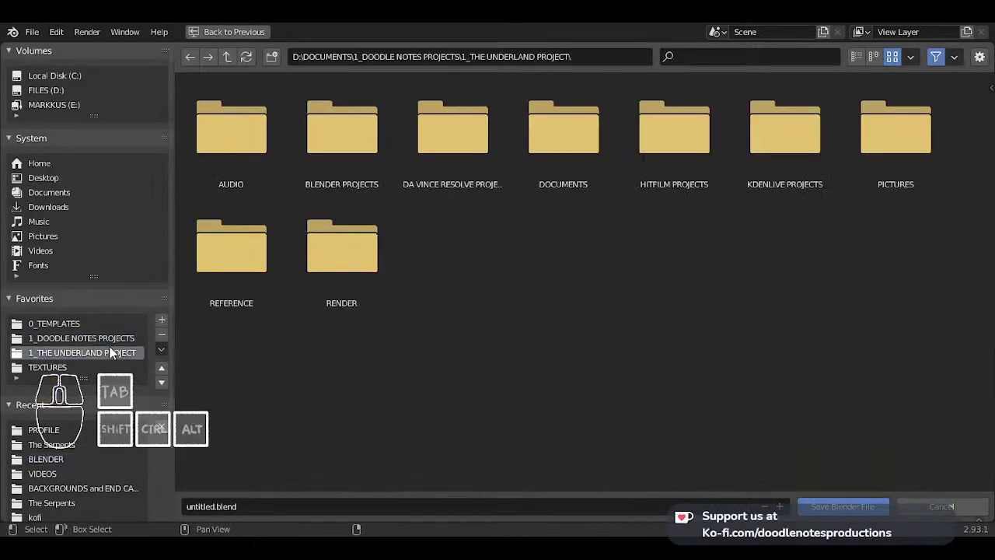
double_click(360, 155)
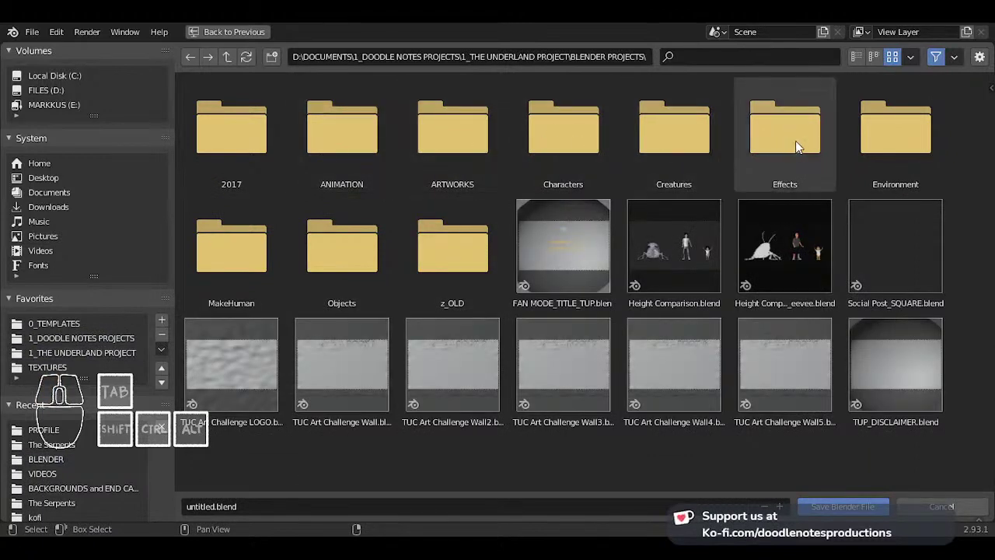
double_click(374, 246)
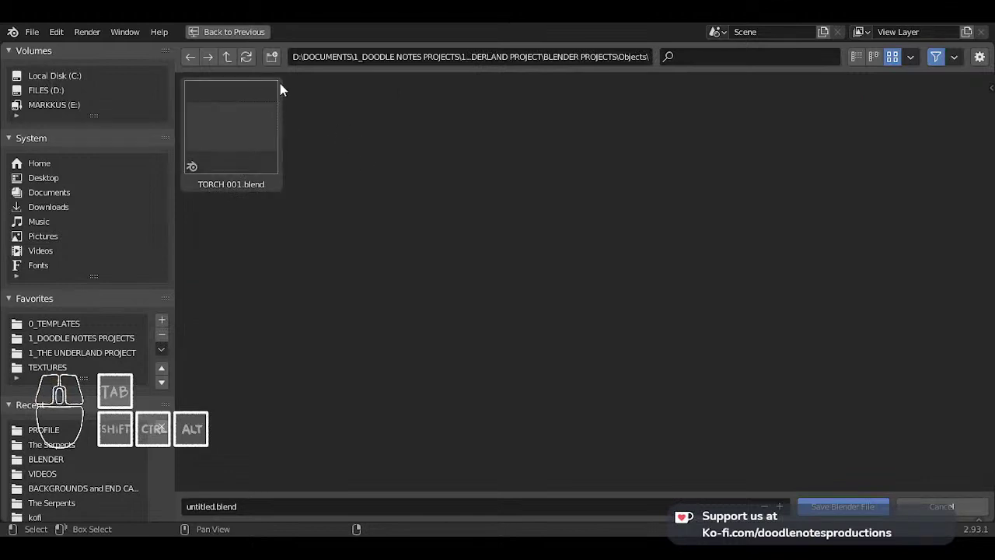
left_click(233, 147)
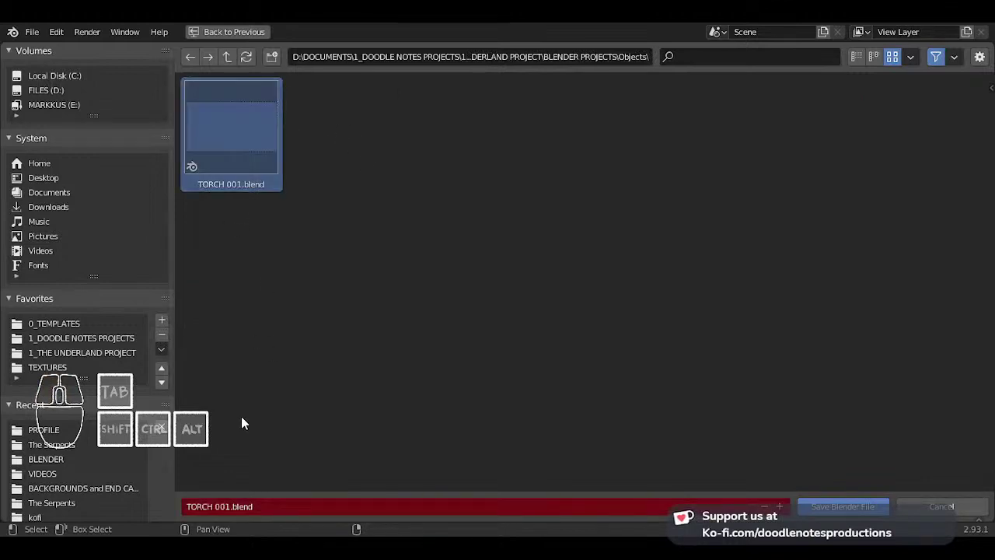
left_click(230, 507)
left_click(230, 506)
key("BackSpace")
type("2")
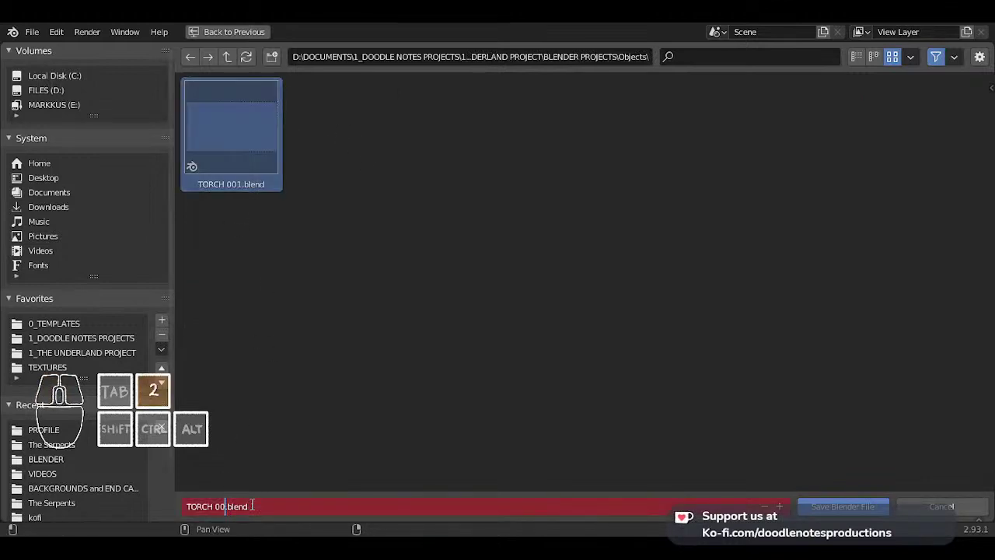
key("Return")
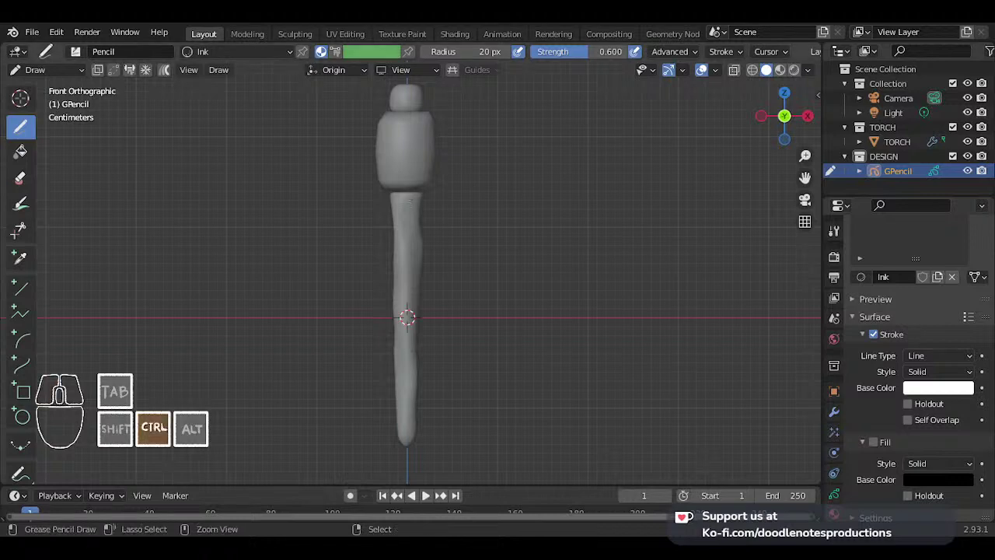
- Try a stroke on the torch handle, widen the properties area, and turn on auto keying
mouse_move(408, 215)
middle_mouse_down("ctrl")
mouse_move(403, 176)
mouse_move(379, 172)
middle_mouse_up("ctrl")
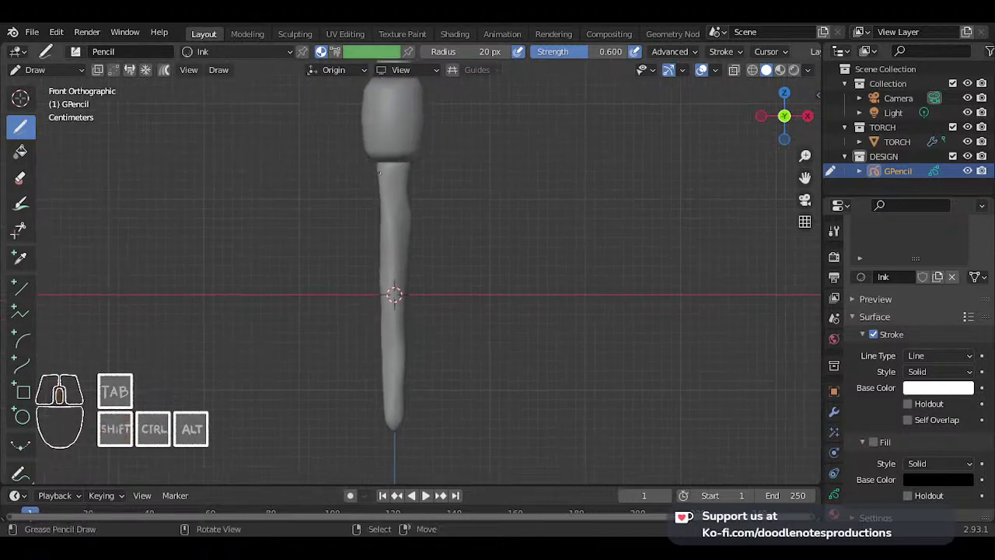
left_click_drag(377, 168, 372, 241)
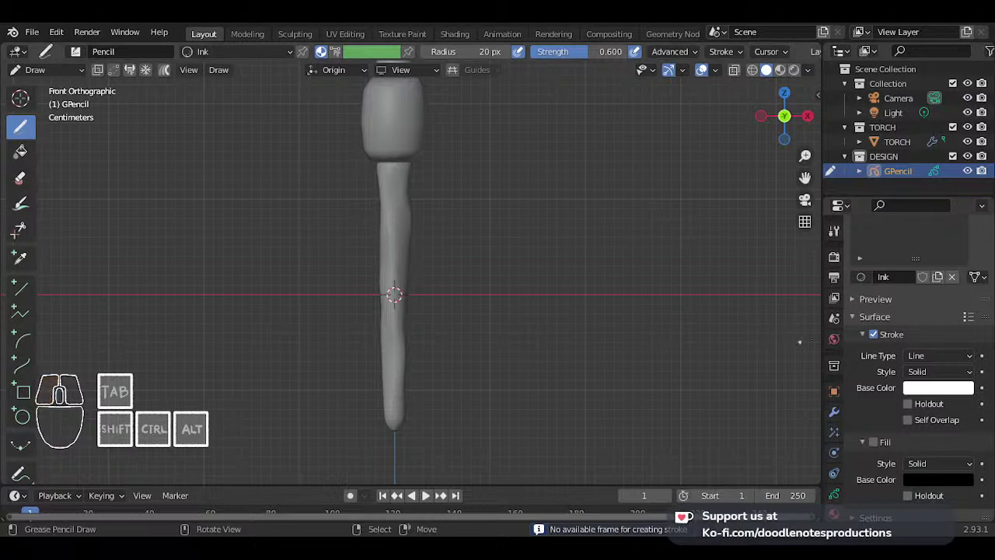
left_click(834, 493)
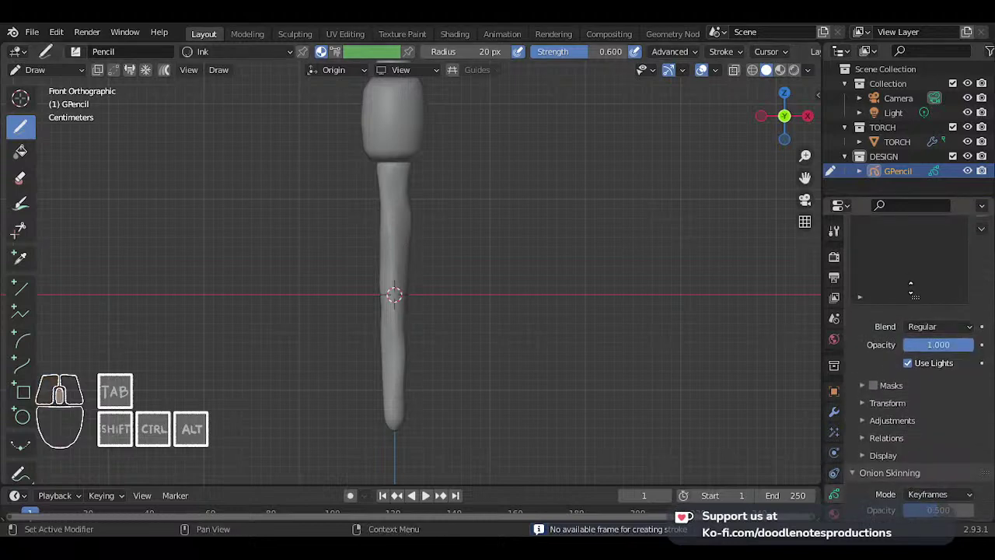
scroll(925, 322, "up", 5)
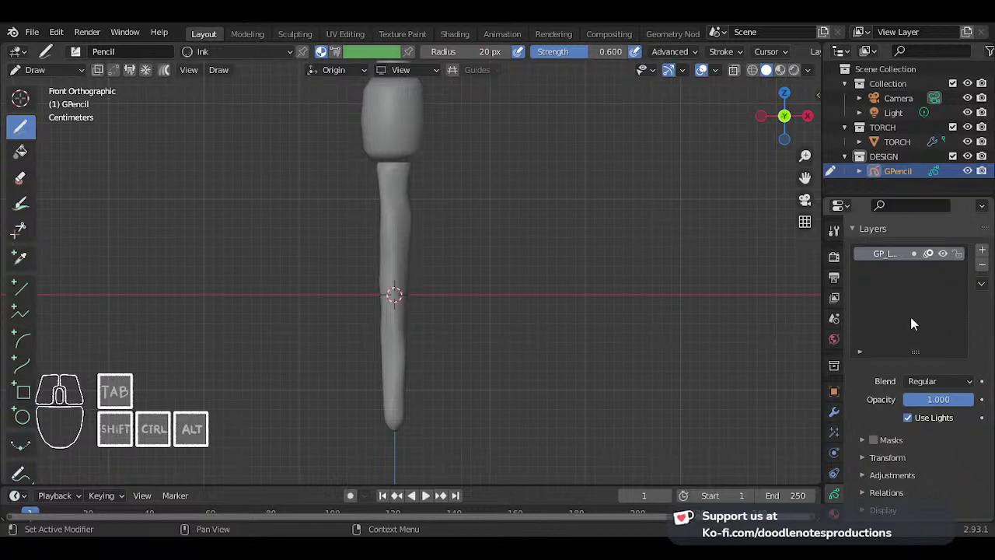
scroll(879, 315, "down", 1)
left_click_drag(824, 349, 779, 350)
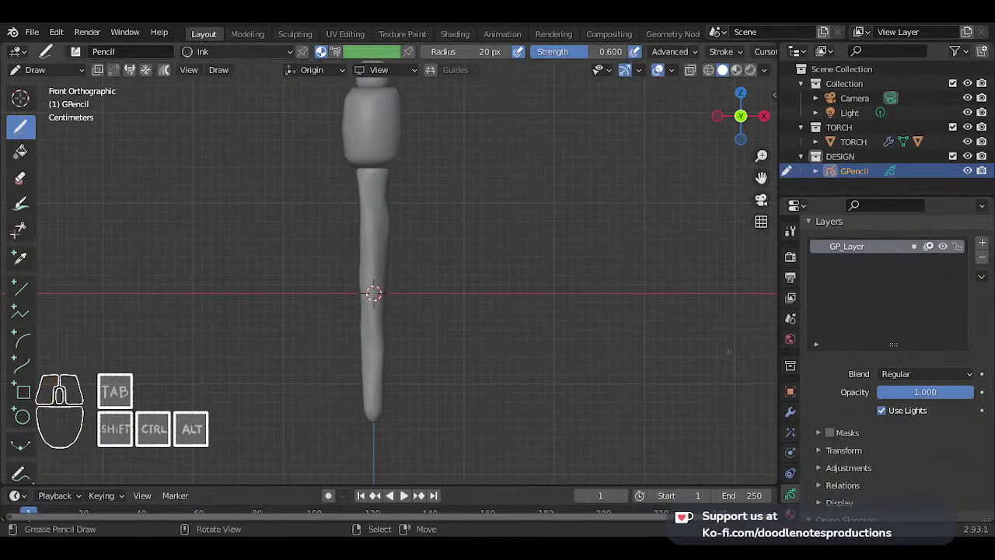
left_click(328, 496)
- Try a freehand stroke down the upper part of the handle's left edge and undo it
middle_click_drag(354, 188, 356, 188, "shift")
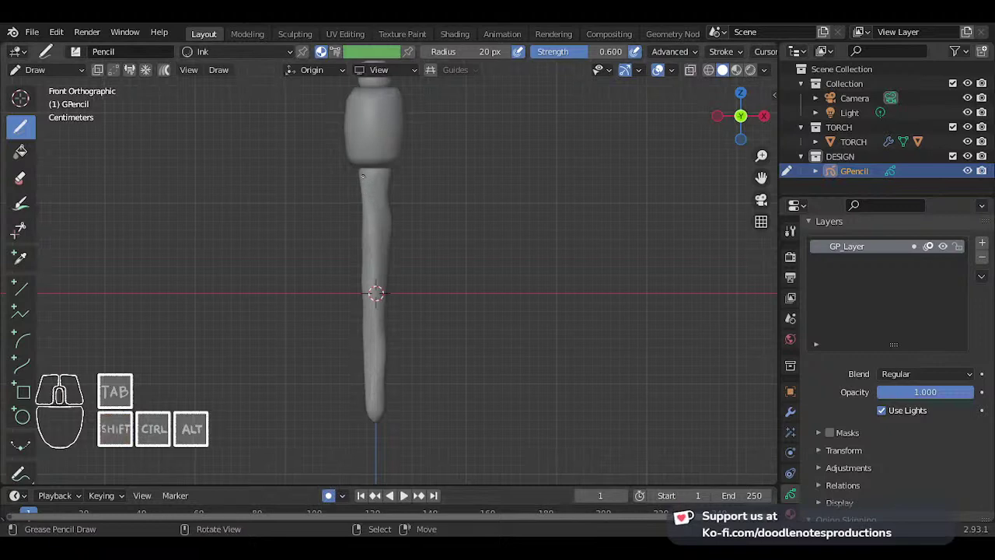
left_click_drag(359, 170, 358, 231)
key("ctrl+z")
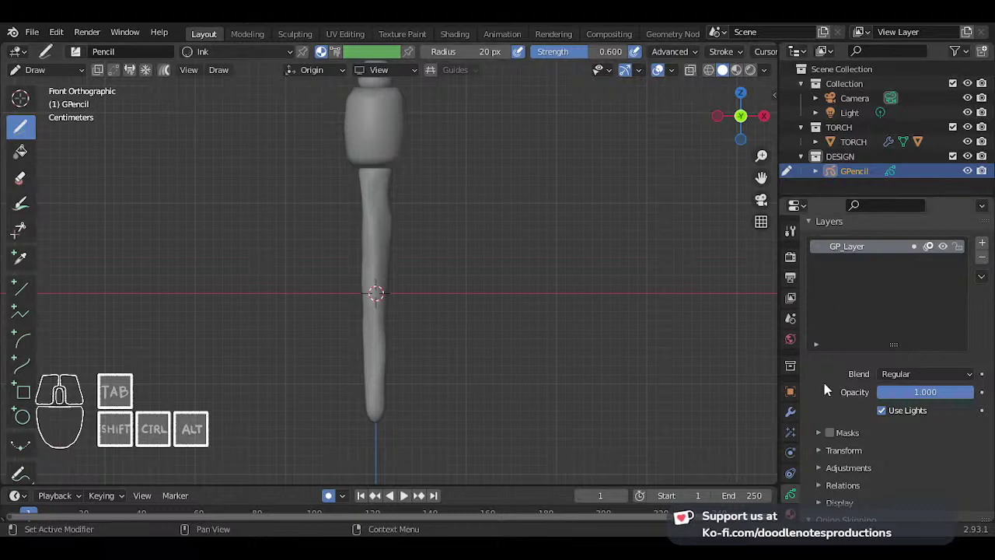
- Enable In Front in the Grease Pencil object's viewport display settings
scroll(790, 459, "down", 1)
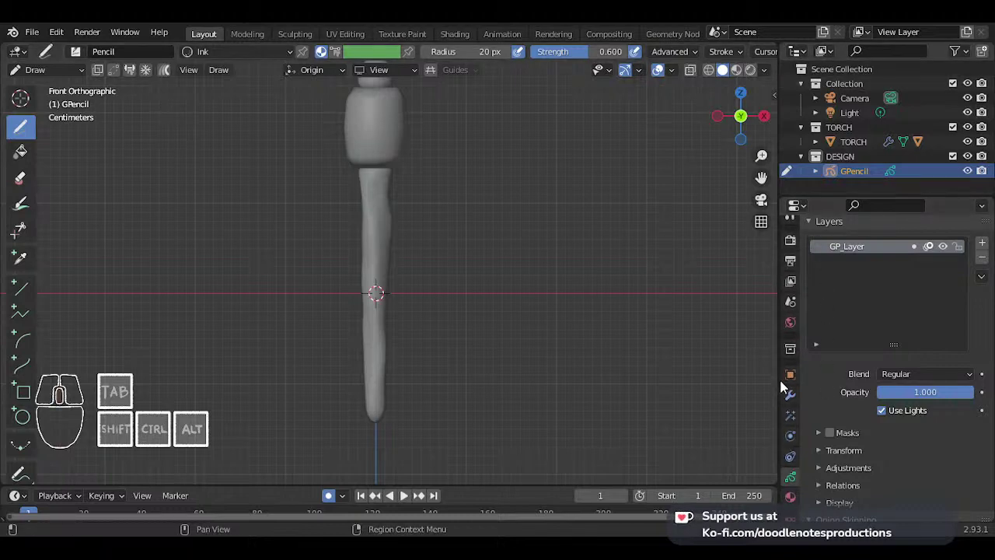
left_click(791, 377)
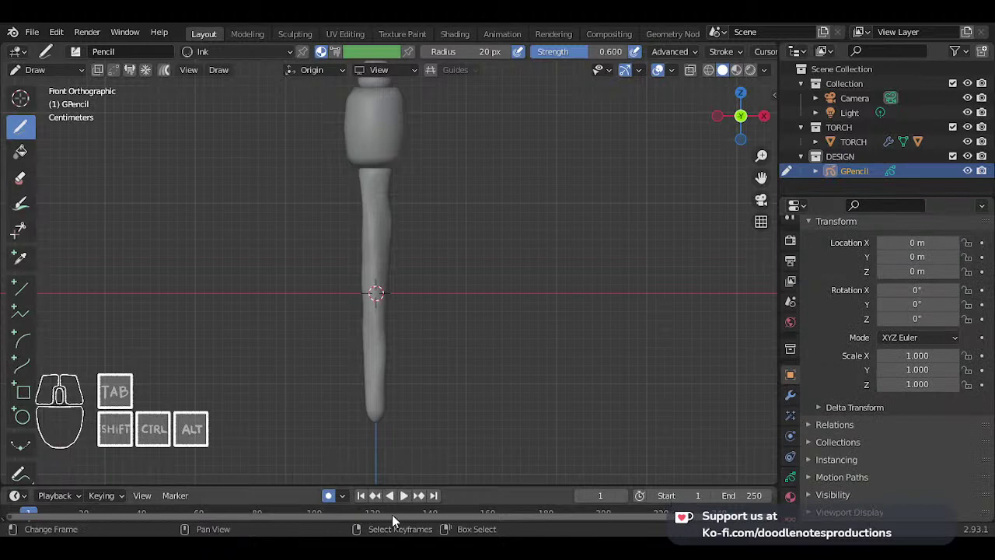
left_click(791, 478)
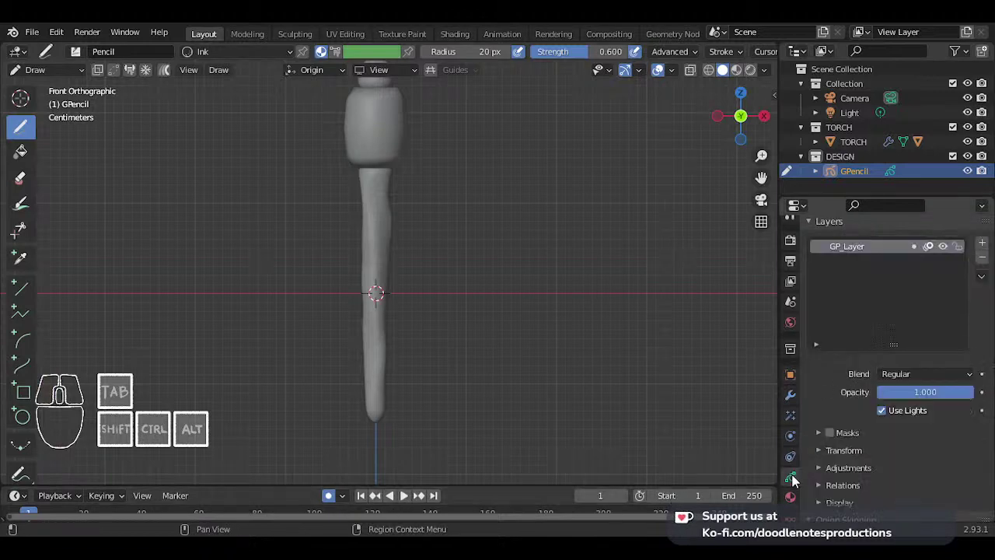
left_click(791, 395)
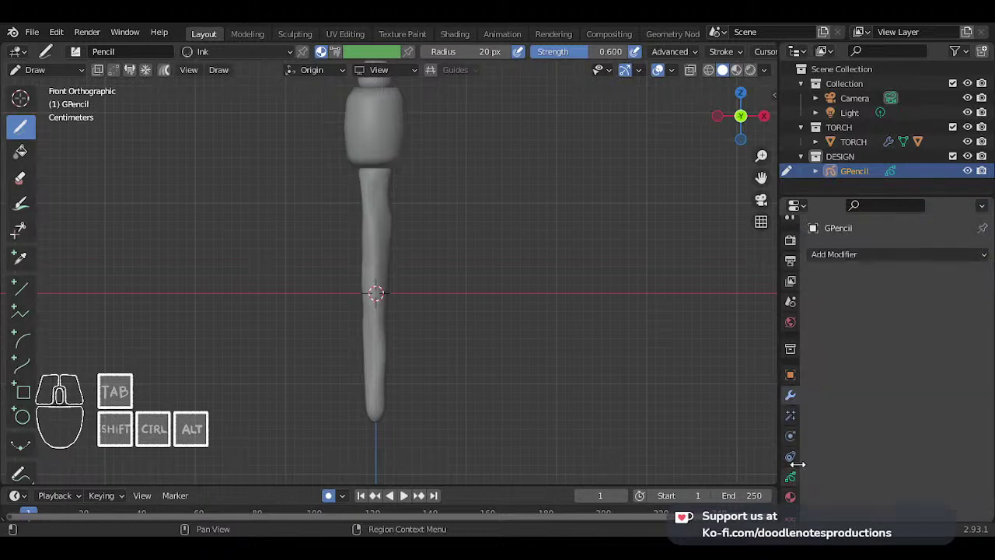
left_click(791, 378)
scroll(842, 390, "down", 3)
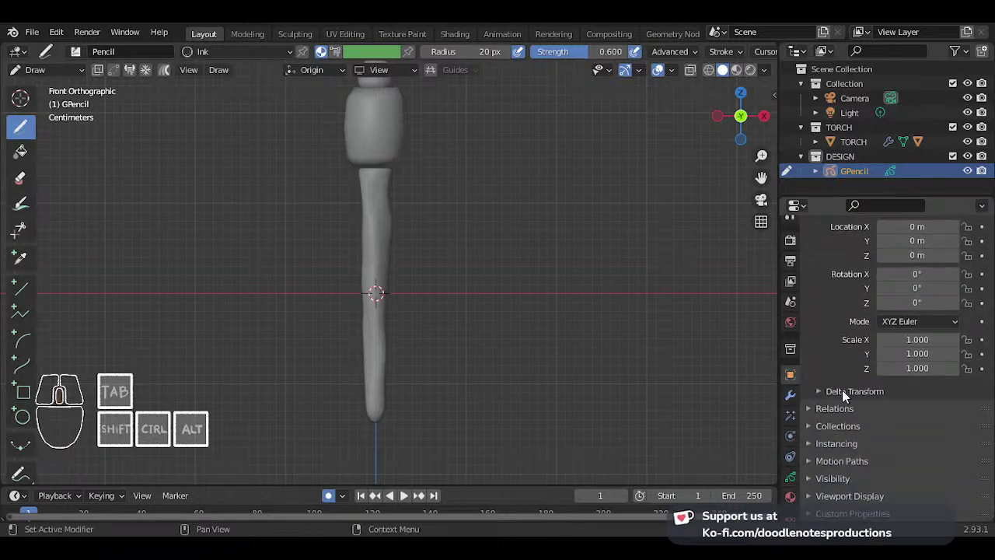
left_click(811, 496)
scroll(811, 496, "down", 3)
left_click(882, 451)
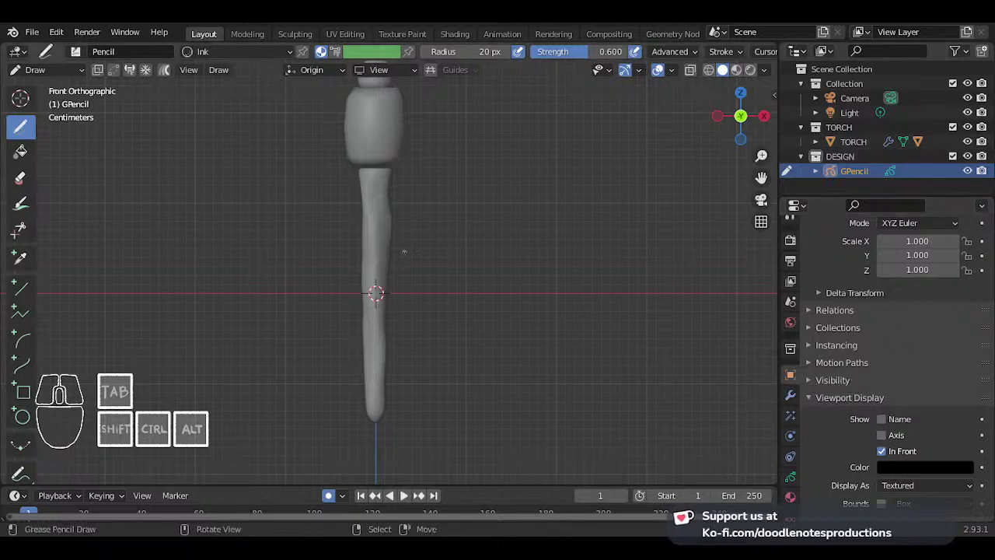
- Try two long freehand strokes along the handle's left edge, undoing each one
middle_click_drag(358, 202, 357, 198, "ctrl")
middle_click_drag(358, 198, 363, 174, "shift")
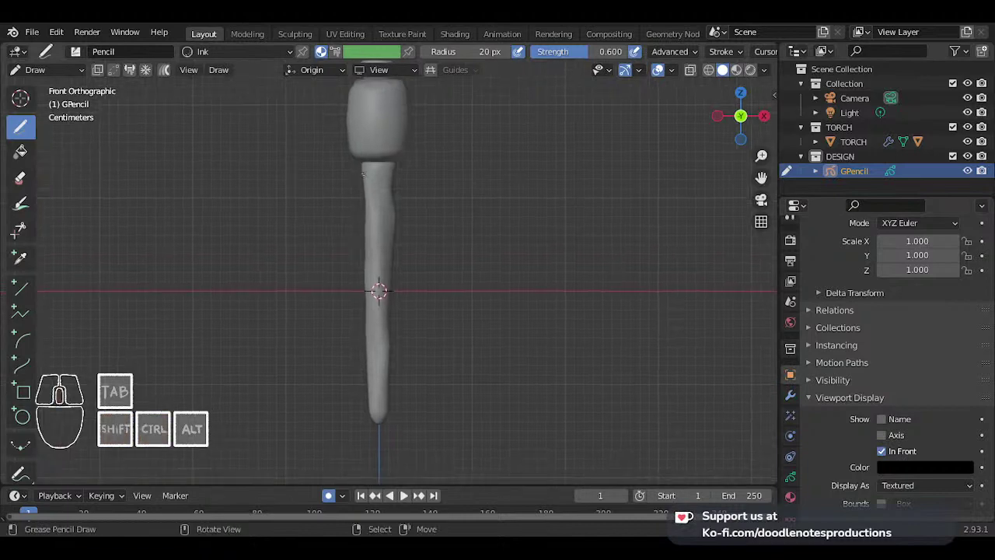
left_click_drag(356, 166, 369, 406)
key("ctrl+z")
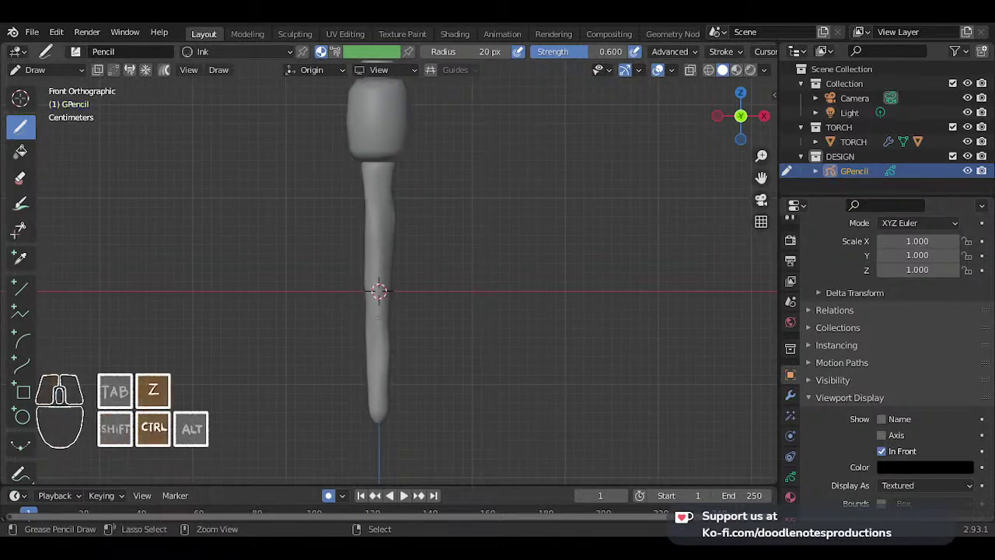
left_click_drag(359, 166, 364, 316)
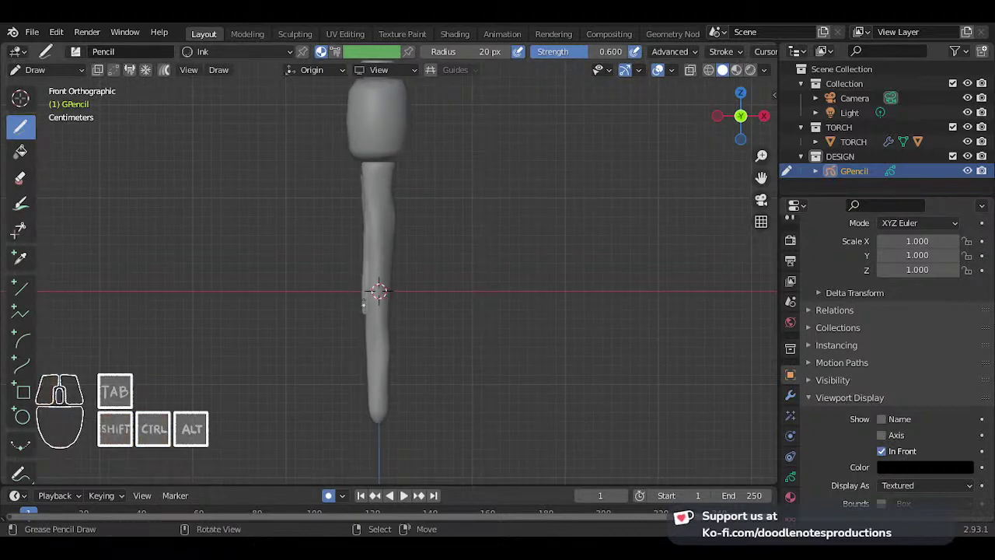
key("ctrl+z")
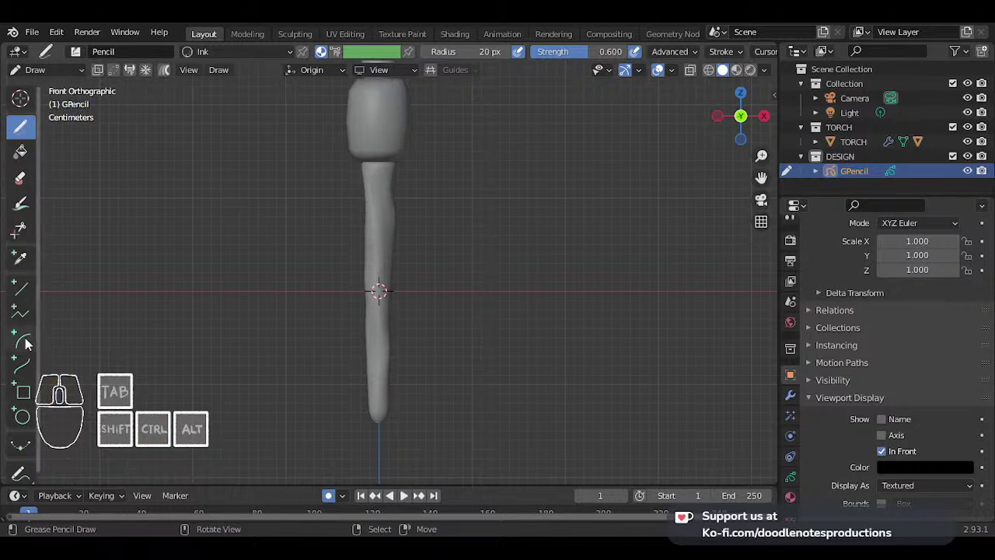
- Add a Mirror modifier to the Grease Pencil object
left_click(792, 476)
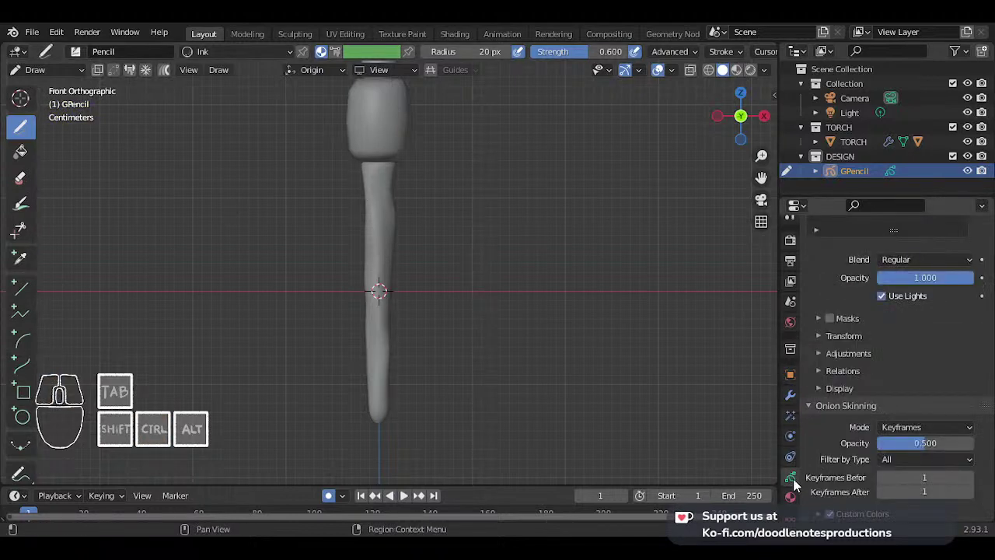
left_click(791, 416)
left_click(898, 256)
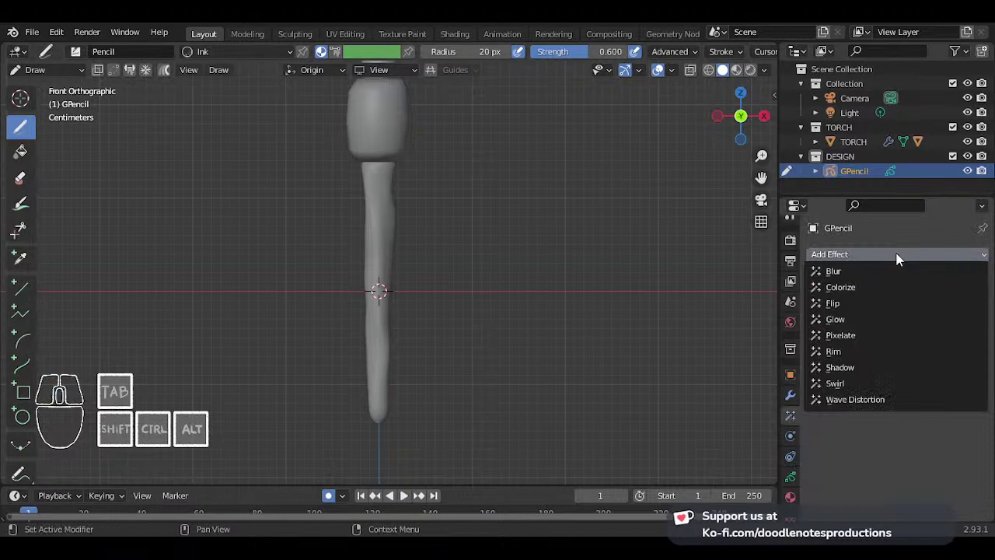
left_click(791, 395)
left_click(855, 256)
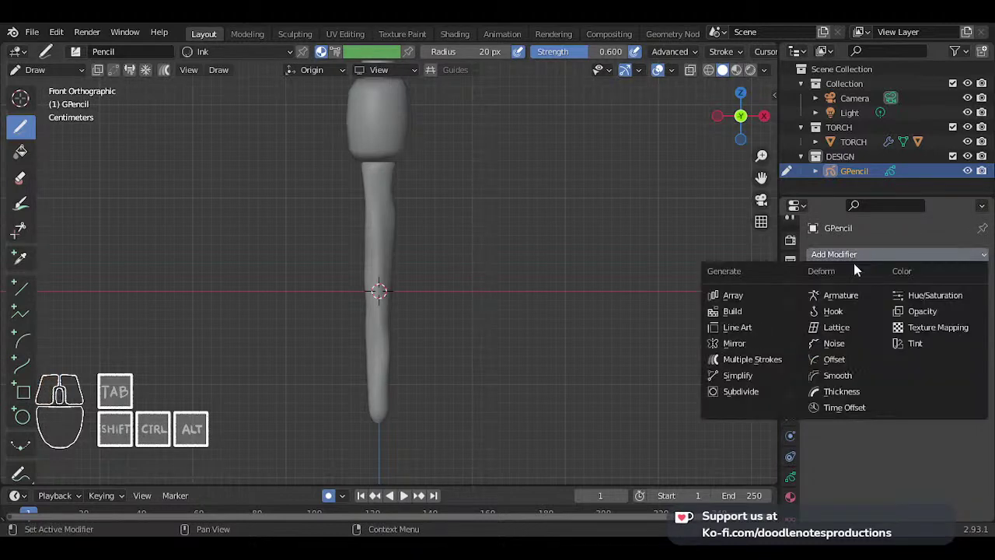
left_click(734, 342)
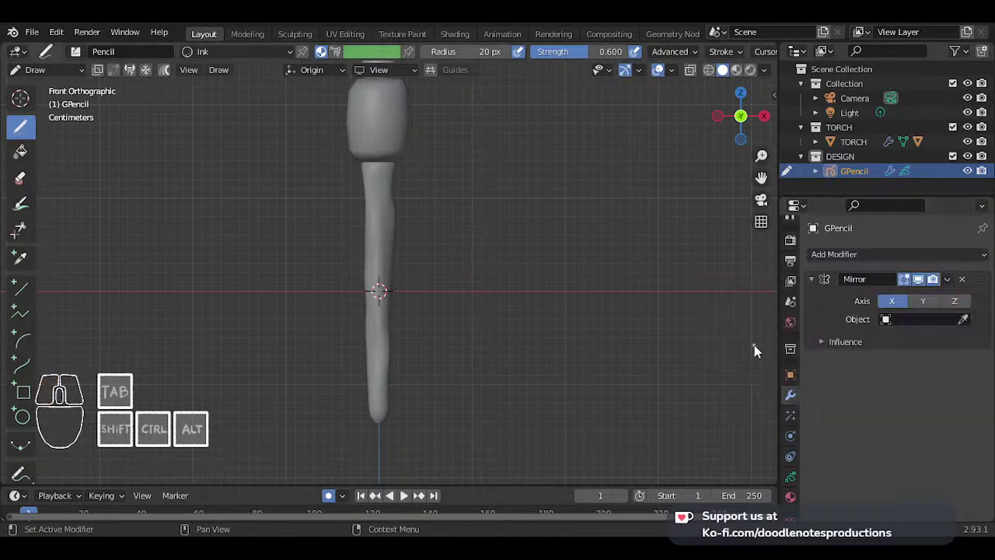
- Draw a straight line with the Line tool along the handle's right edge, from just below the torch head to the tip
left_click(20, 287)
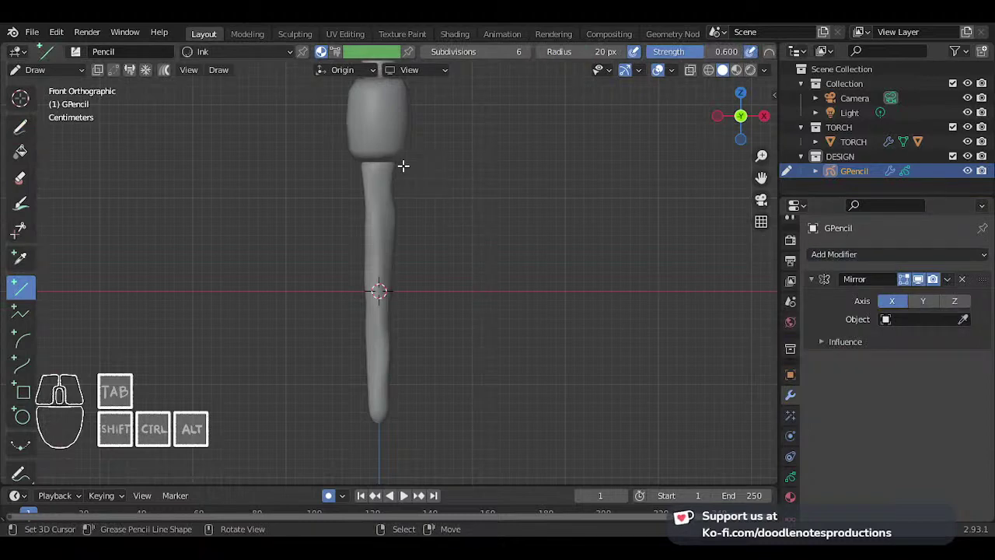
left_click_drag(400, 160, 389, 417)
key("Return")
- Select all points of the line in Edit Mode and thin the stroke with Shrink/Fatten to about 0.32
key("Tab")
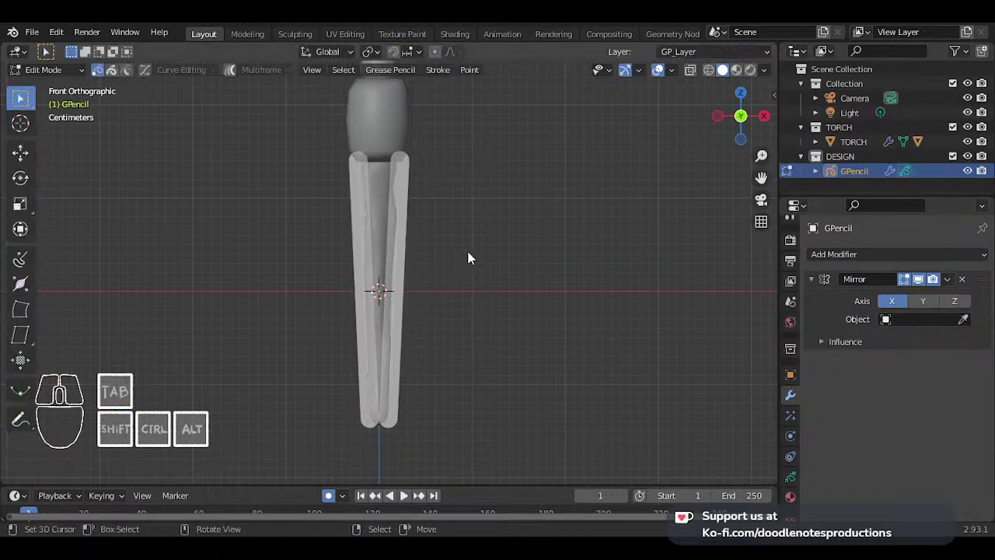
key("a")
key("alt+s")
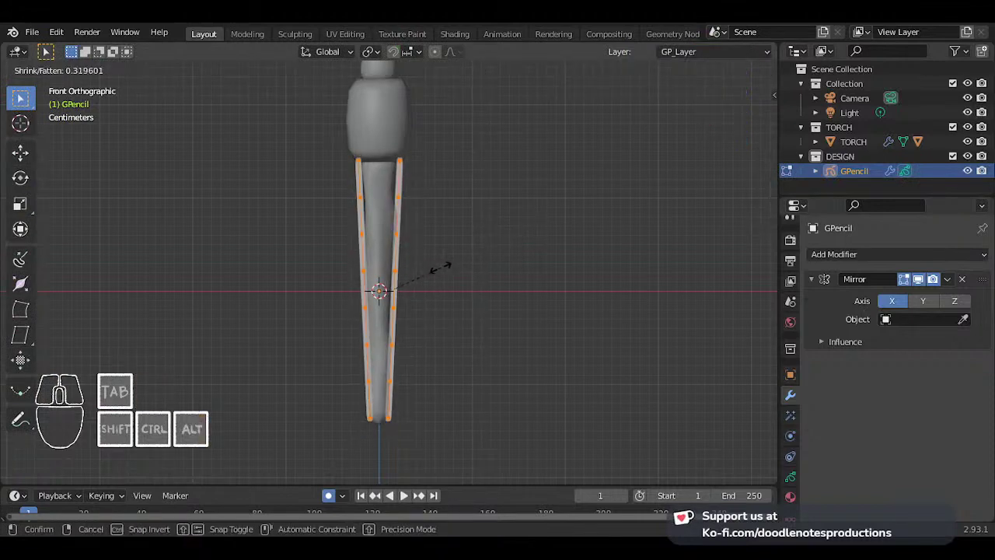
left_click(438, 268)
key("Tab")
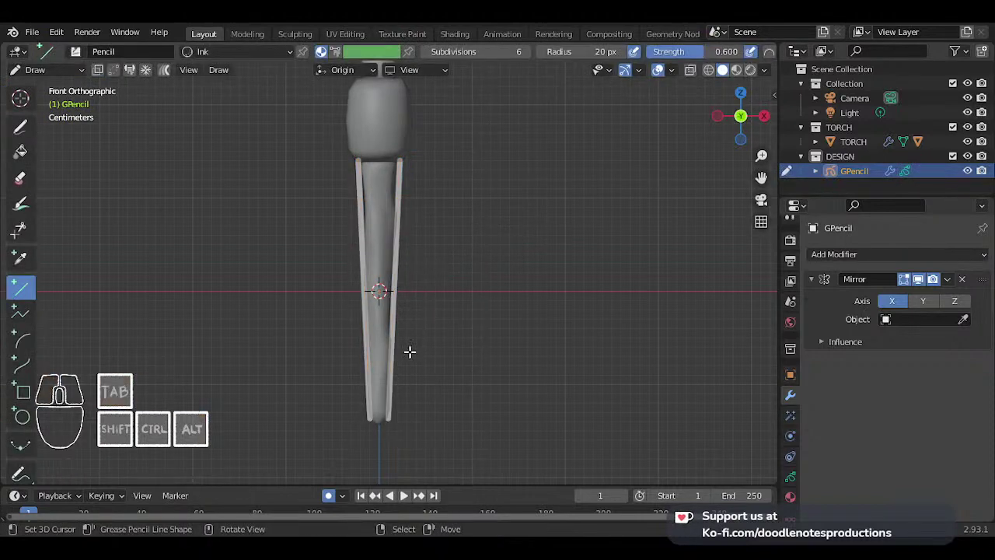
- Rotate the selected line slightly in Edit Mode so the mirrored pair runs more parallel along the handle
key("Tab")
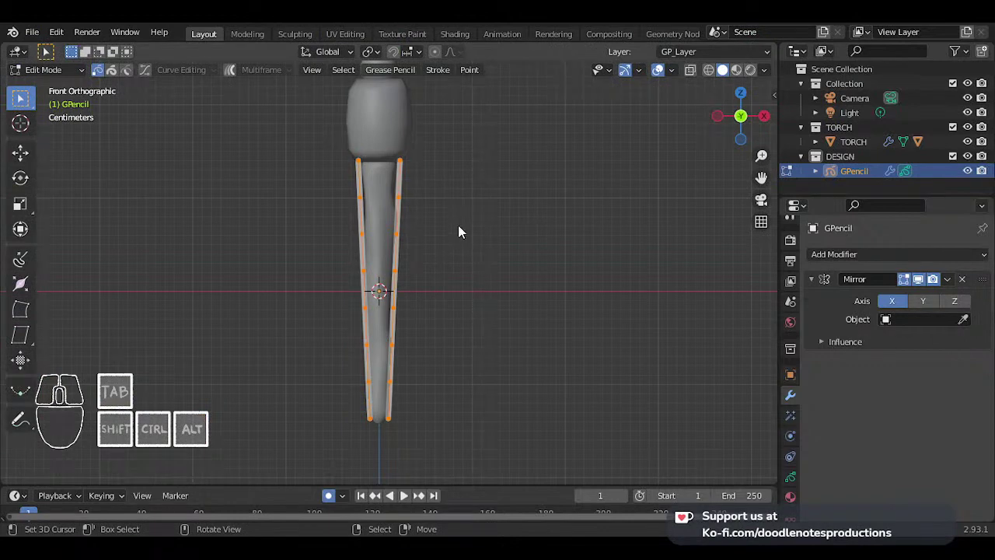
key("r")
left_click(501, 230)
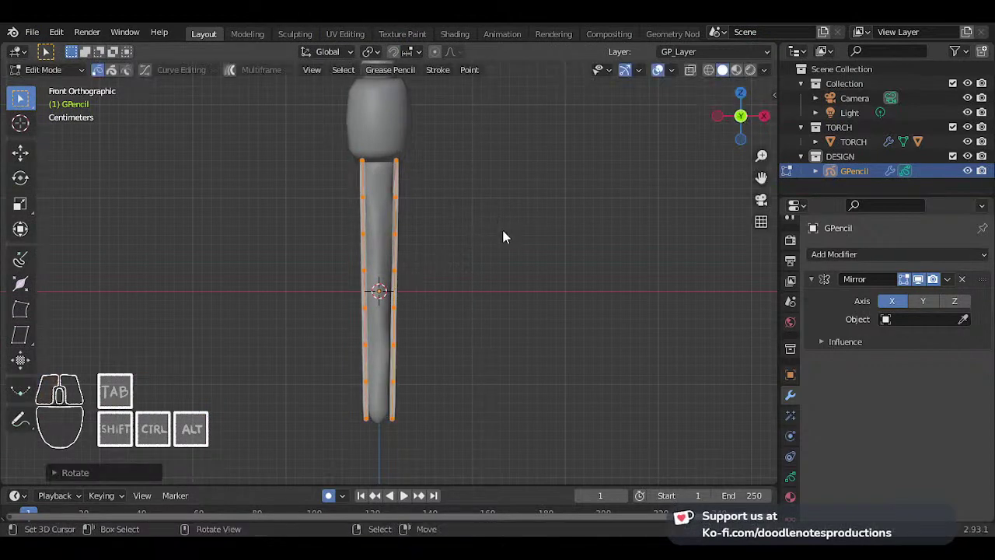
- Move the selected handle line slightly inward and down, then rotate it a little to follow the handle's edge
key("g")
left_click(501, 233)
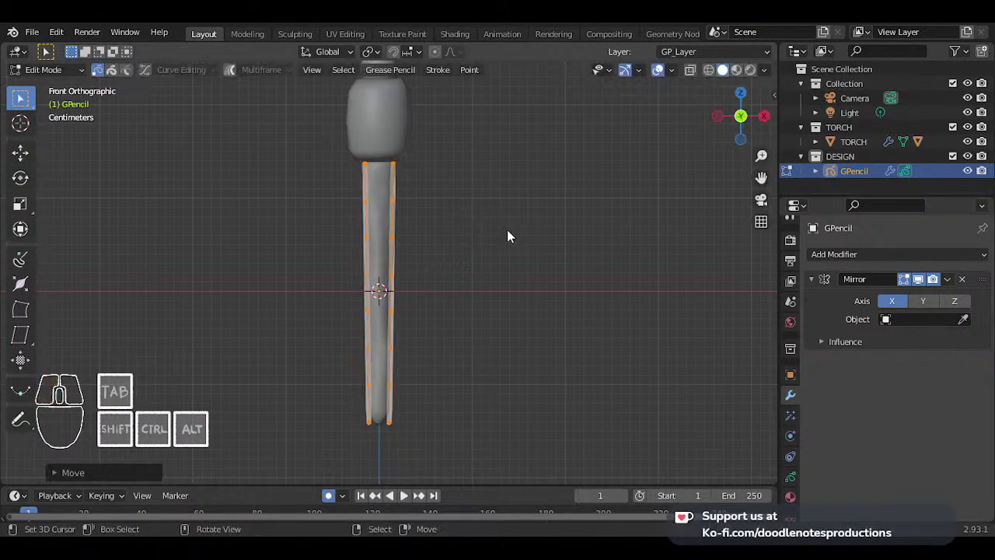
key("r")
left_click(509, 231)
- Pick the freehand Draw tool in Draw Mode, then thin the handle line slightly with Shrink/Fatten in Edit Mode
middle_click_drag(378, 377, 398, 302, "shift")
key("ctrl+Tab")
left_click(423, 237)
middle_click_drag(408, 340, 407, 294, "ctrl")
scroll(408, 294, "down", 2, "shift")
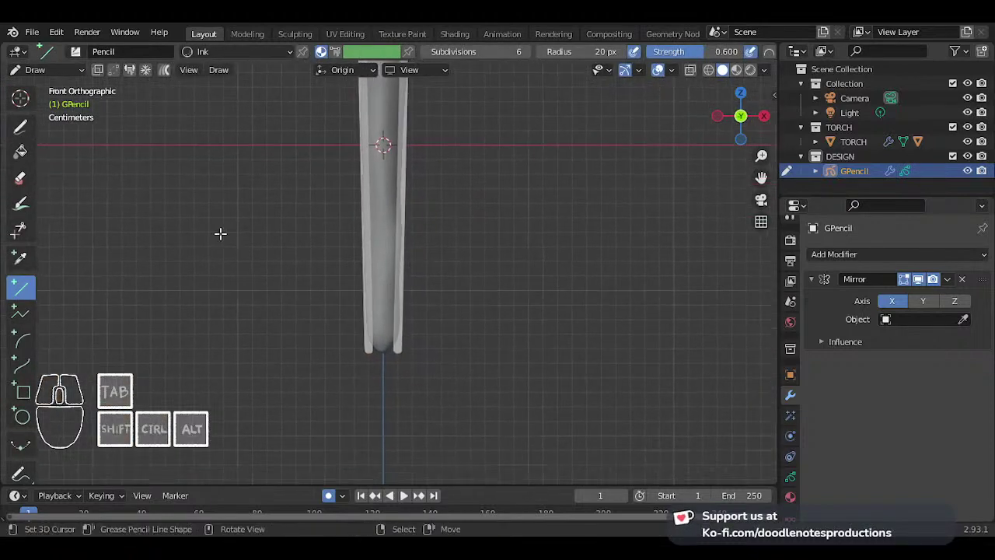
left_click(20, 126)
middle_click_drag(419, 197, 440, 259, "shift")
key("Tab")
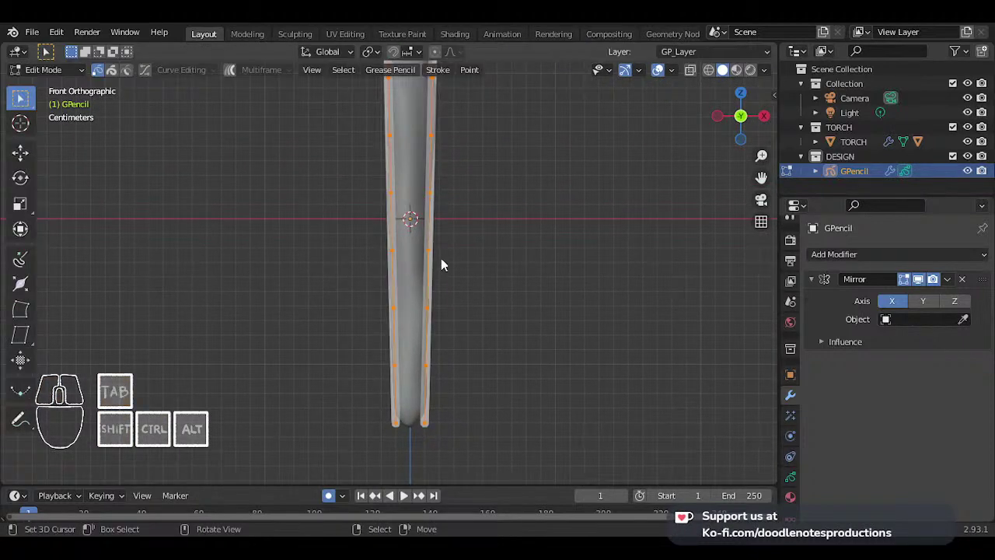
key("alt+s")
left_click(490, 238)
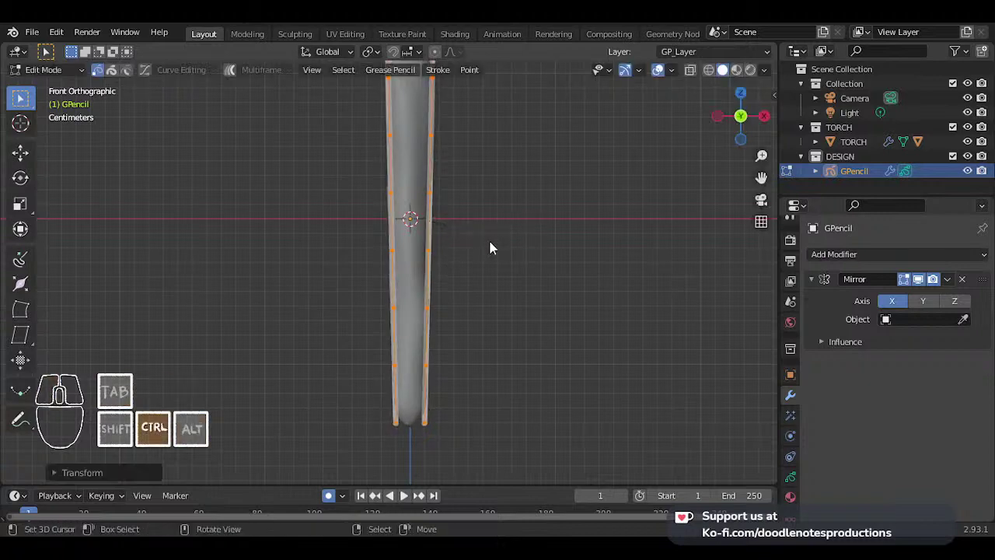
- Try to draw a freehand Pencil stroke in Draw Mode joining the two handle lines across the tip
key("ctrl+Tab")
left_click(497, 178)
scroll(408, 293, "down", 3, "shift")
middle_click_drag(407, 292, 373, 257, "shift")
mouse_move(373, 256)
middle_mouse_down("shift")
mouse_move(376, 272)
mouse_move(373, 262)
middle_mouse_up("shift")
middle_click_drag(373, 263, 373, 256, "ctrl")
left_click_drag(365, 336, 432, 334)
key("ctrl+z")
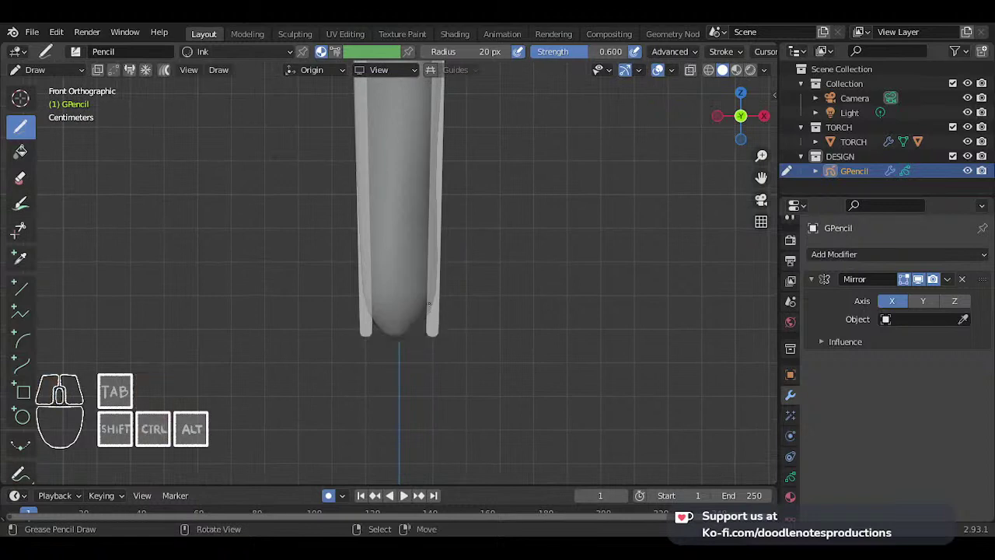
- Set the Pencil brush radius to 5 px
left_click(486, 52)
type("5")
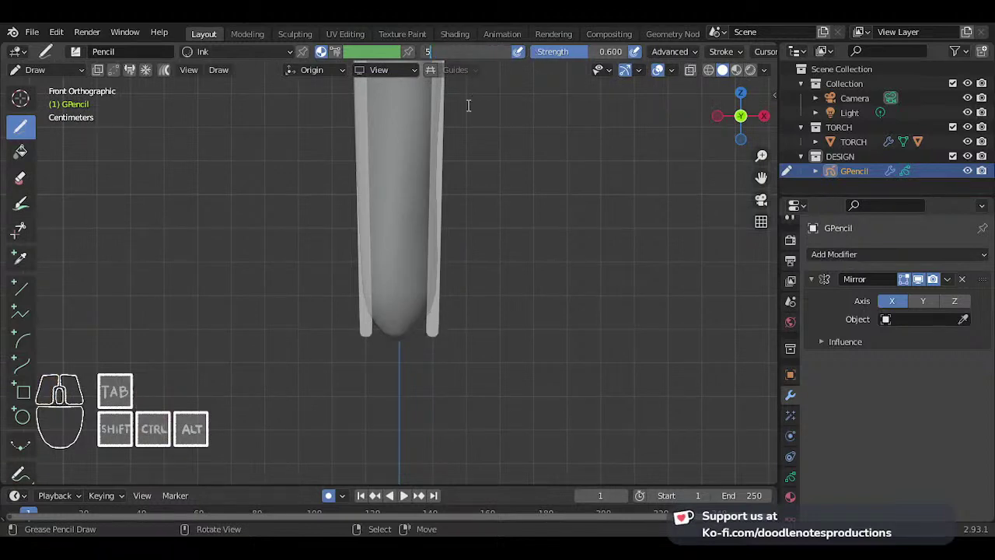
key("Return")
- Try to draw a thinner freehand stroke from the handle line's lower end toward the center of the tip
mouse_move(368, 335)
left_mouse_down()
mouse_move(432, 333)
mouse_move(402, 343)
mouse_move(433, 328)
mouse_move(399, 344)
left_mouse_up()
key("ctrl+z")
key("ctrl+z")
key("ctrl+z")
key("ctrl+z")
key("ctrl+z")
key("ctrl+z")
- Draw a short horizontal line with the Line tool from the center axis outward, just above the handle's top end
middle_click_drag(422, 202, 413, 482, "ctrl")
middle_click_drag(412, 202, 413, 271, "ctrl")
middle_click_drag(409, 189, 409, 248, "shift")
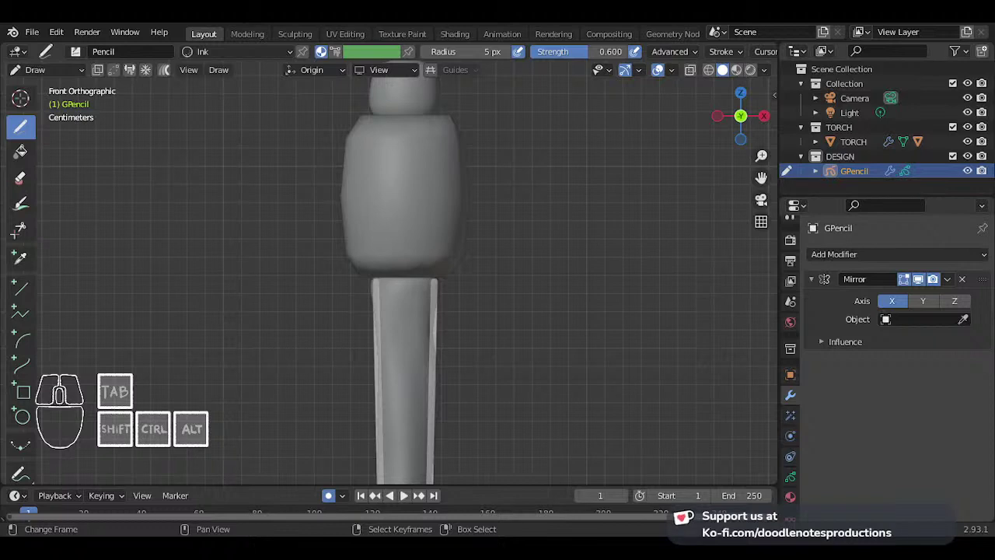
mouse_move(404, 275)
middle_mouse_down("shift")
mouse_move(392, 343)
mouse_move(404, 279)
middle_mouse_up("shift")
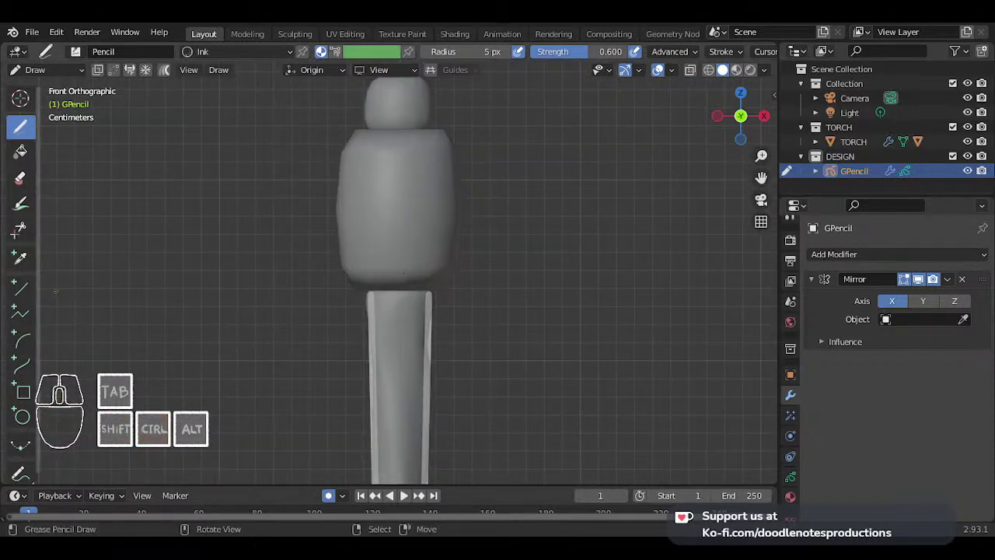
key("l")
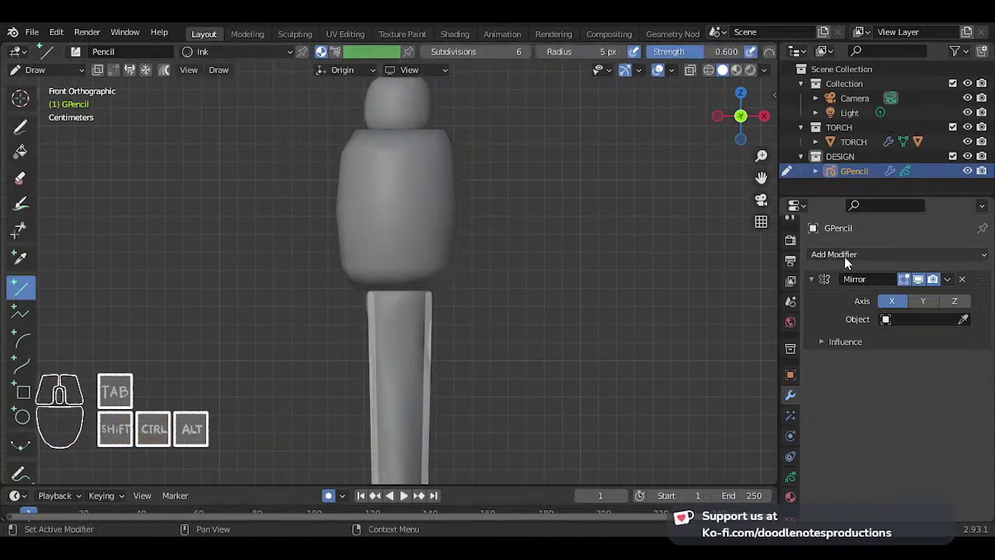
left_click_drag(397, 289, 448, 289)
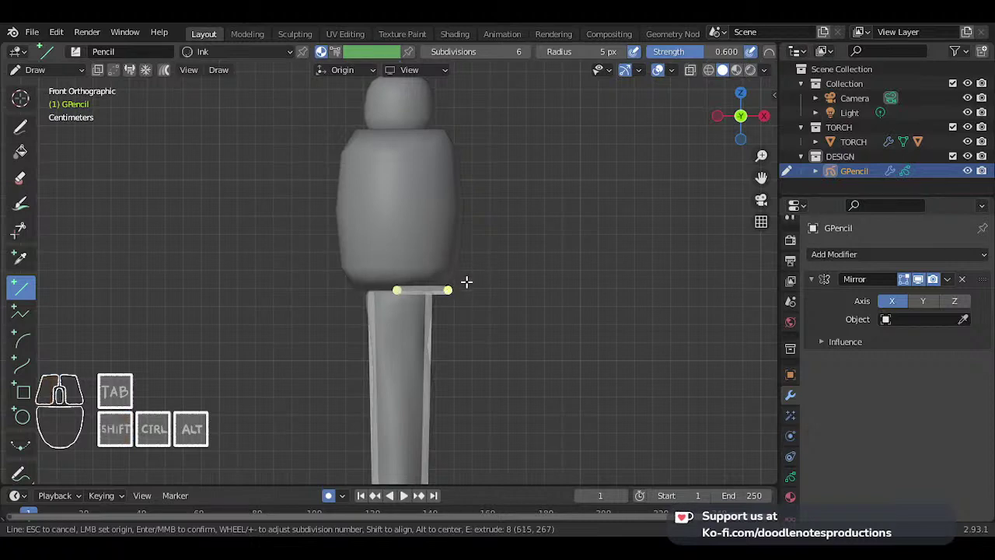
key("Return")
- Draw a longer parallel line across the torch head's base and a slanted line joining its outer end to the lower line
left_click(397, 270)
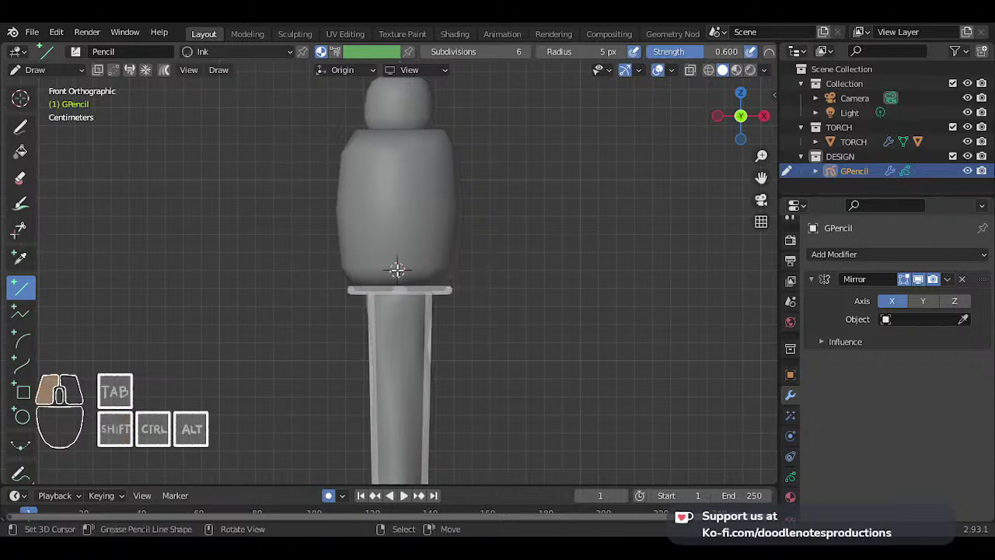
left_click_drag(395, 272, 454, 272)
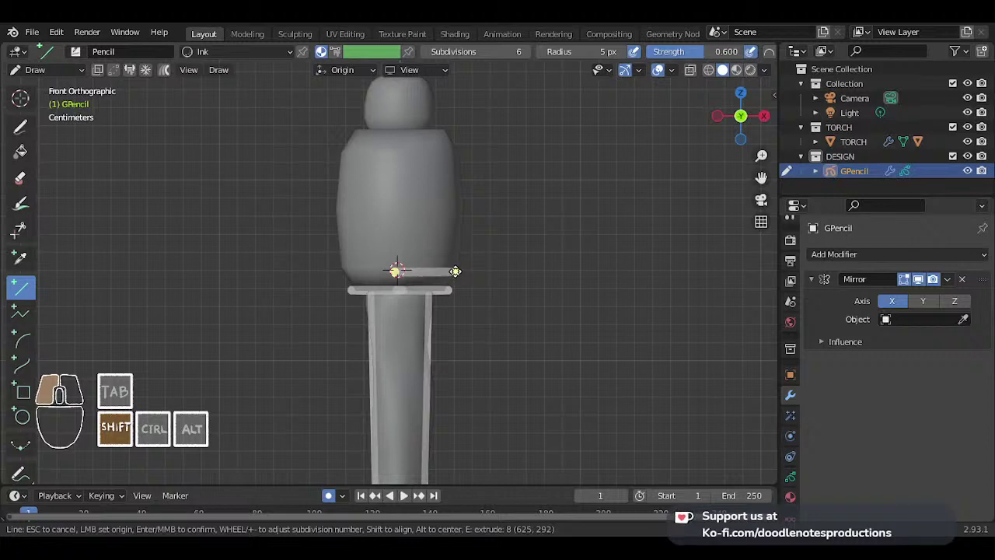
left_click_drag(455, 271, 451, 289, "shift")
key("Return")
key("Return")
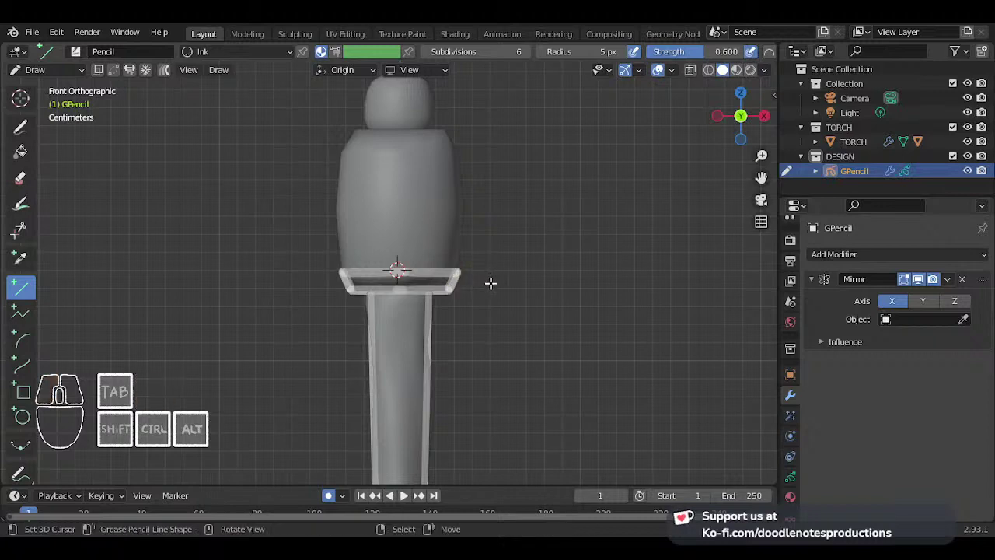
middle_click_drag(460, 236, 453, 260, "ctrl")
left_click(21, 416)
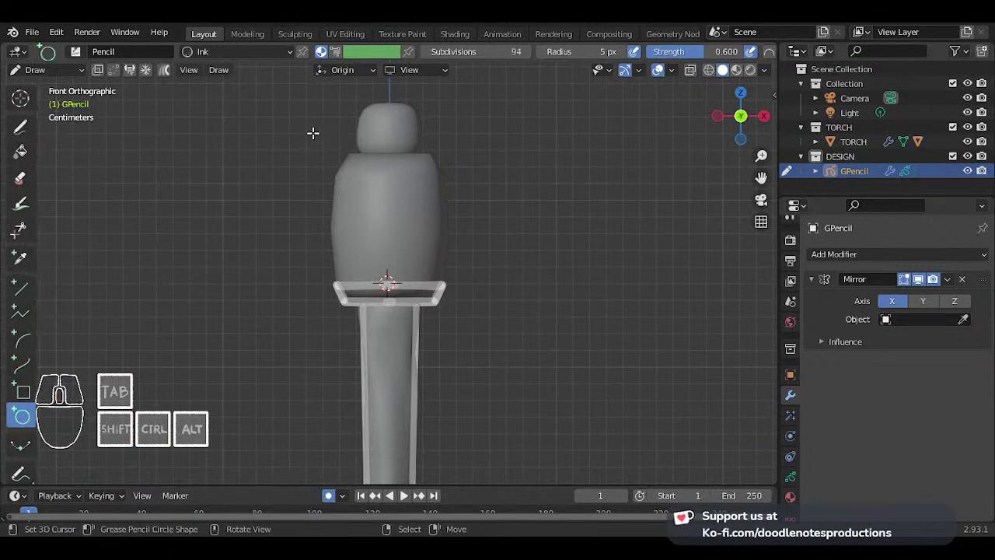
mouse_move(333, 94)
left_mouse_down()
mouse_move(363, 233)
mouse_move(422, 282)
mouse_move(451, 282)
mouse_move(442, 278)
left_mouse_up()
key("Escape")
- Draw a bulging curve with the Arc tool from the torch's top center to the outer end of the collar
left_click(21, 339)
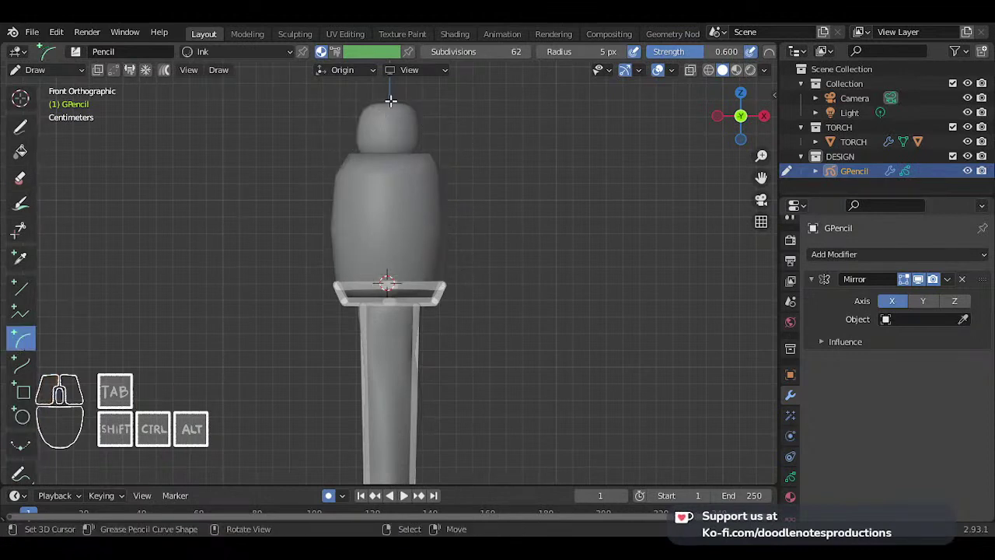
mouse_move(388, 101)
left_mouse_down()
mouse_move(433, 184)
mouse_move(426, 273)
mouse_move(447, 285)
mouse_move(440, 278)
left_mouse_up()
key("Return")
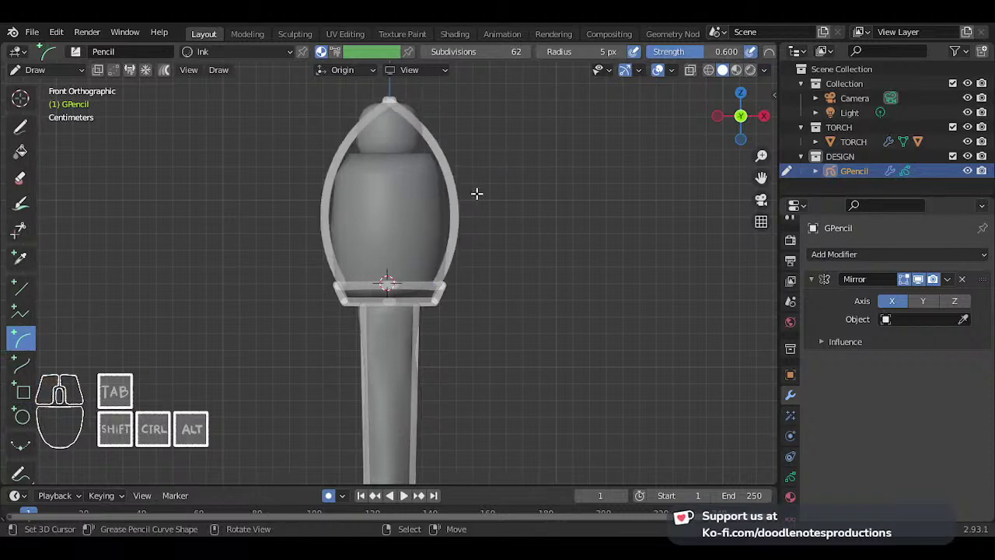
- Select the arc's top end point in Edit Mode and turn on proportional editing limited to connected points
mouse_move(445, 157)
middle_mouse_down("ctrl")
mouse_move(391, 265)
mouse_move(422, 200)
mouse_move(400, 218)
mouse_move(395, 203)
middle_mouse_up("ctrl")
key("Tab")
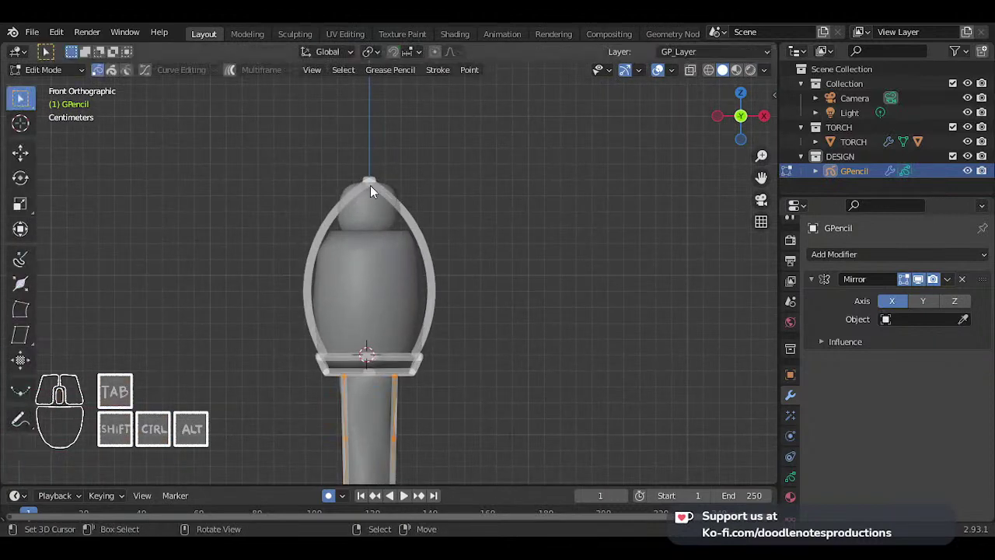
left_click(369, 183)
key("g")
right_click(420, 207)
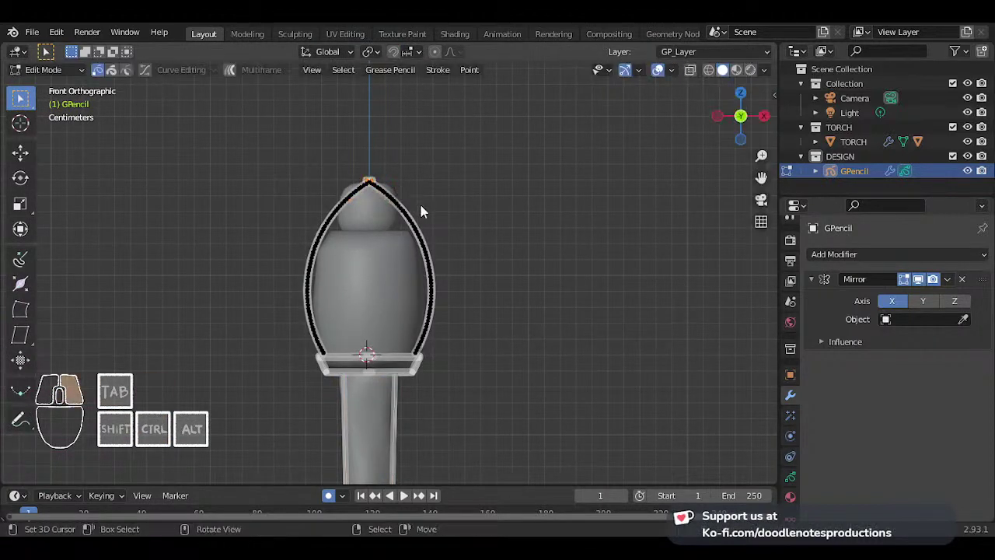
key("g")
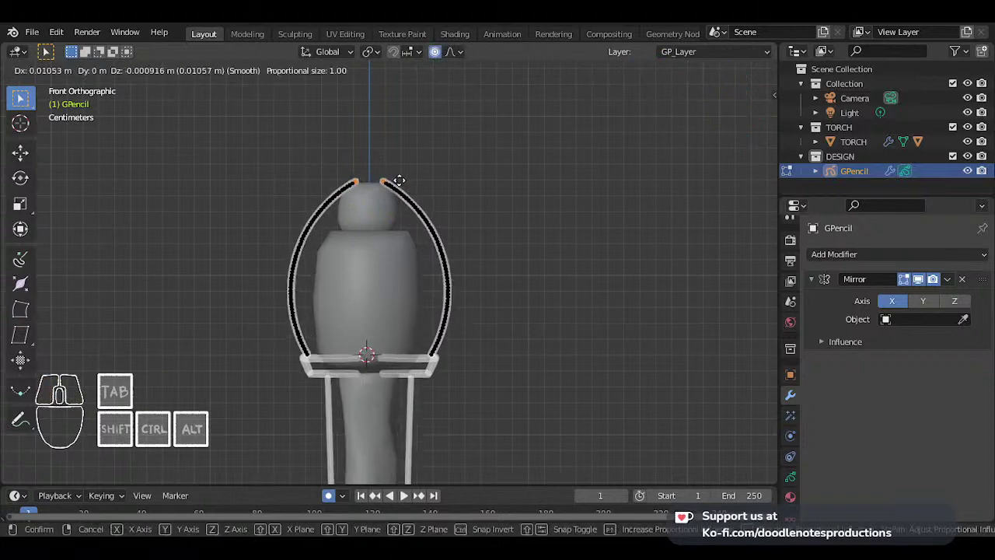
right_click(386, 196)
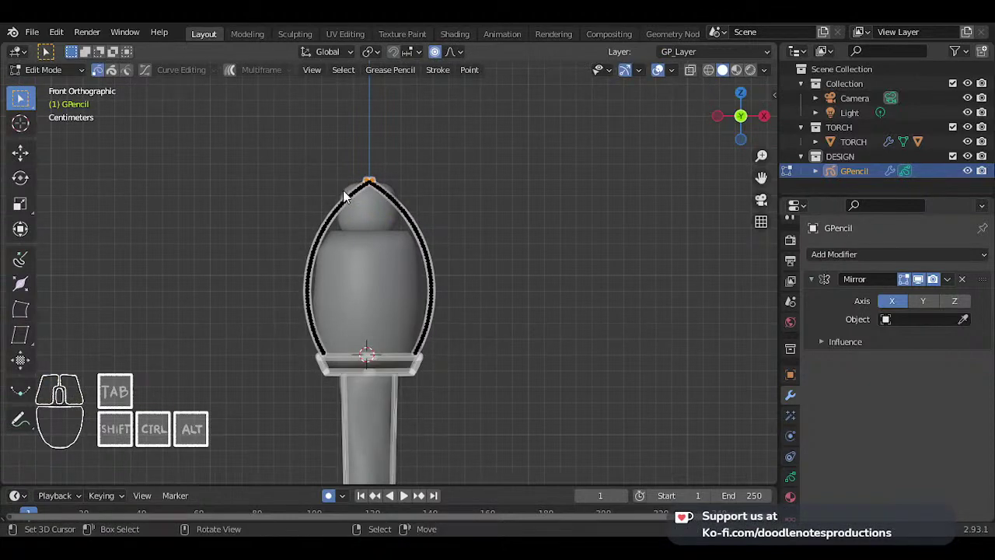
left_click(449, 51)
- Move the arc's top end outward and down beside the torch's neck with a proportional size of 0.10
key("g")
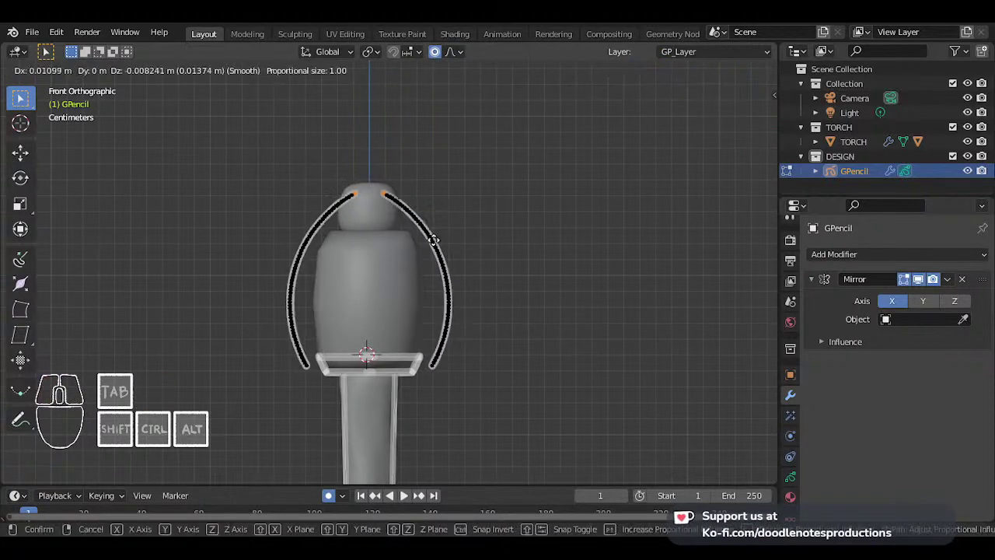
scroll(435, 239, "up", 20)
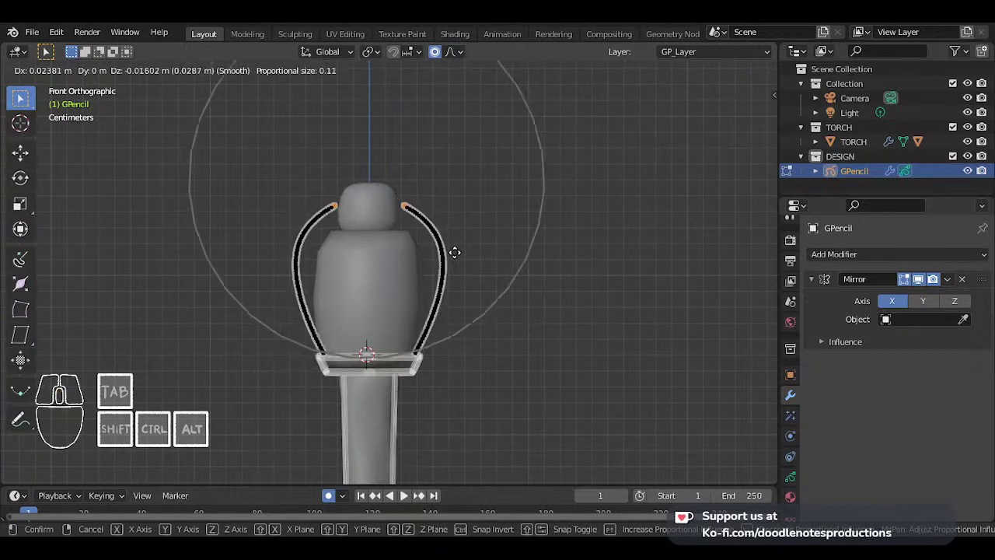
scroll(455, 252, "up", 2)
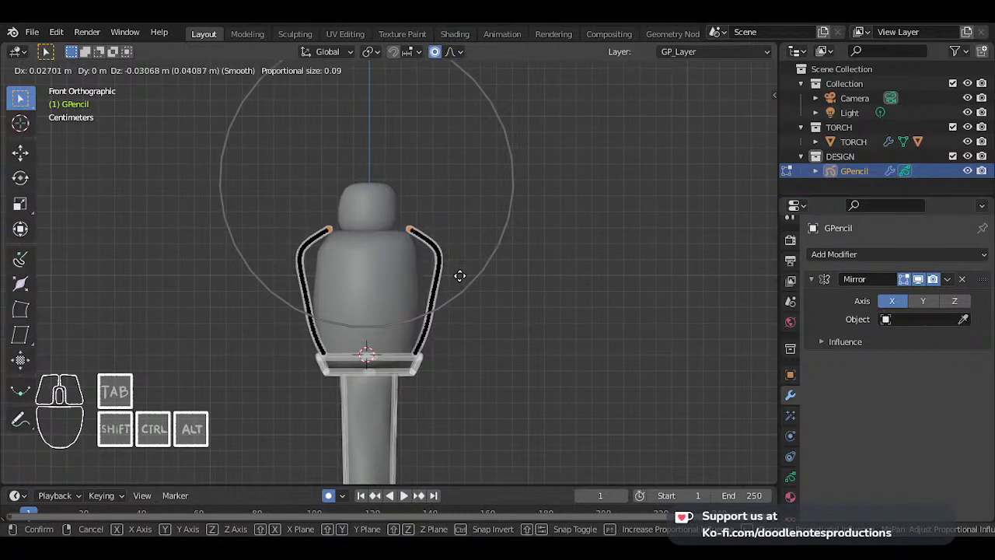
scroll(459, 276, "down", 1)
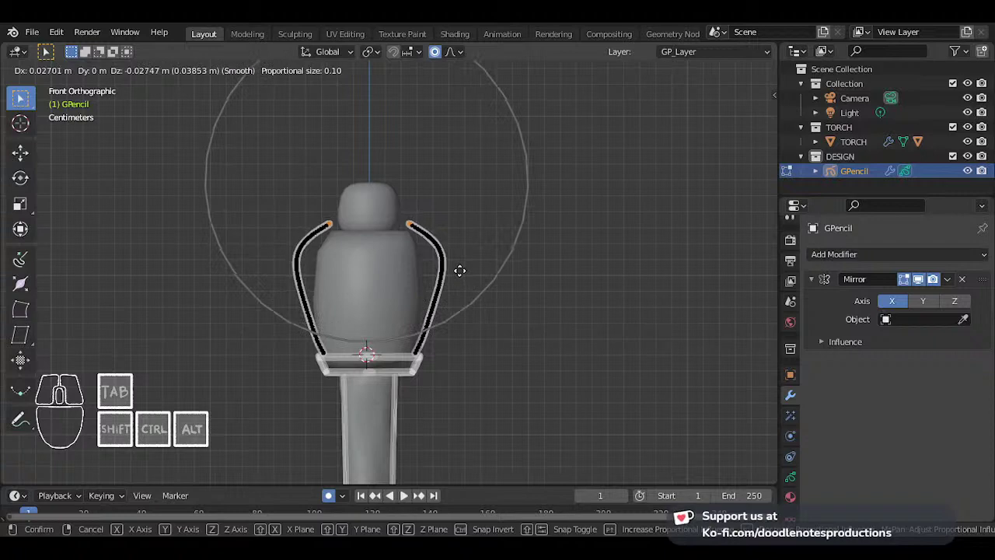
left_click(459, 269)
- Move a point near the curve's lower end slightly outward with a proportional size of 0.02
left_click(436, 325)
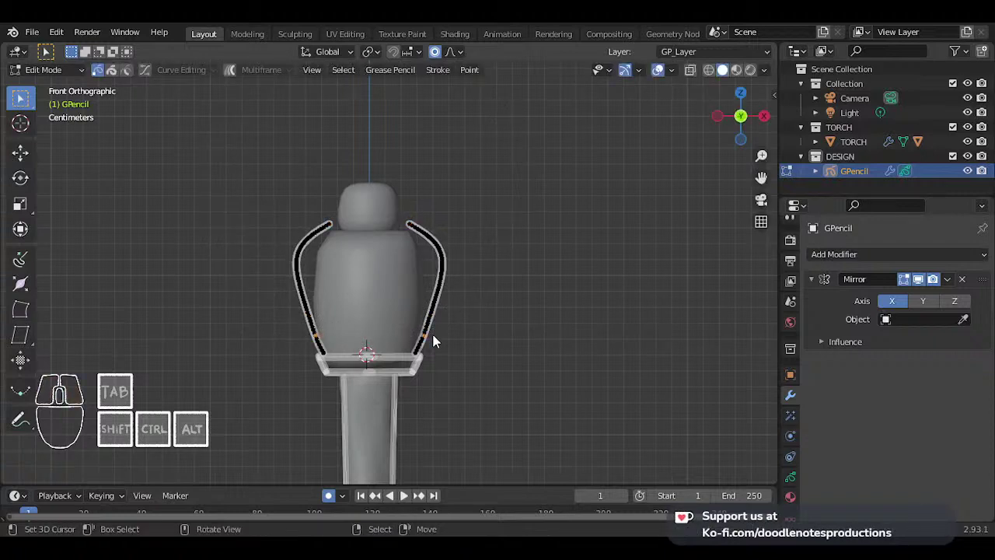
key("g")
scroll(435, 338, "up", 15)
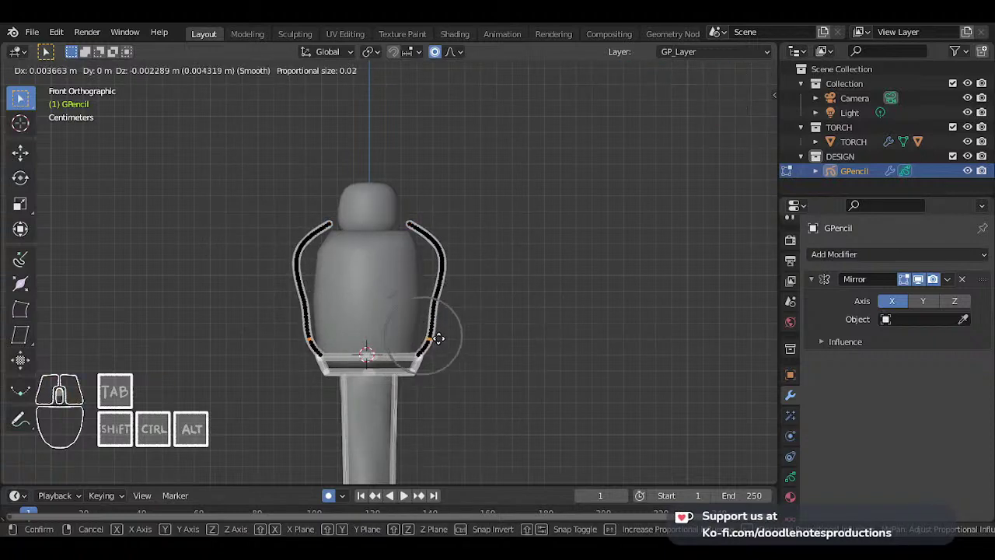
left_click(436, 338)
key("Tab")
- Move a point on the curve's upper bend inward with proportional editing so the line hugs the torch head's shoulder
scroll(430, 340, "down", 5)
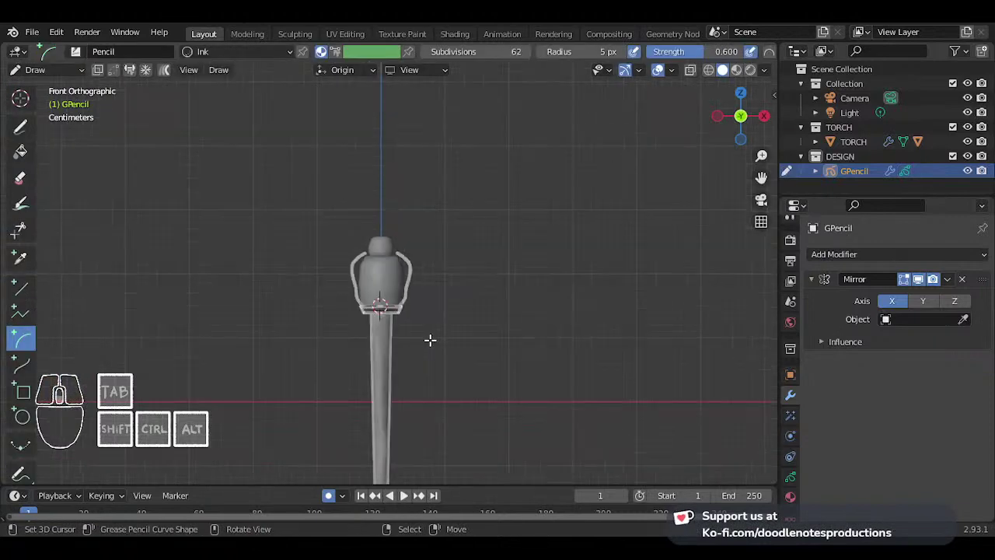
scroll(430, 339, "down", 4)
scroll(429, 340, "up", 10)
key("Tab")
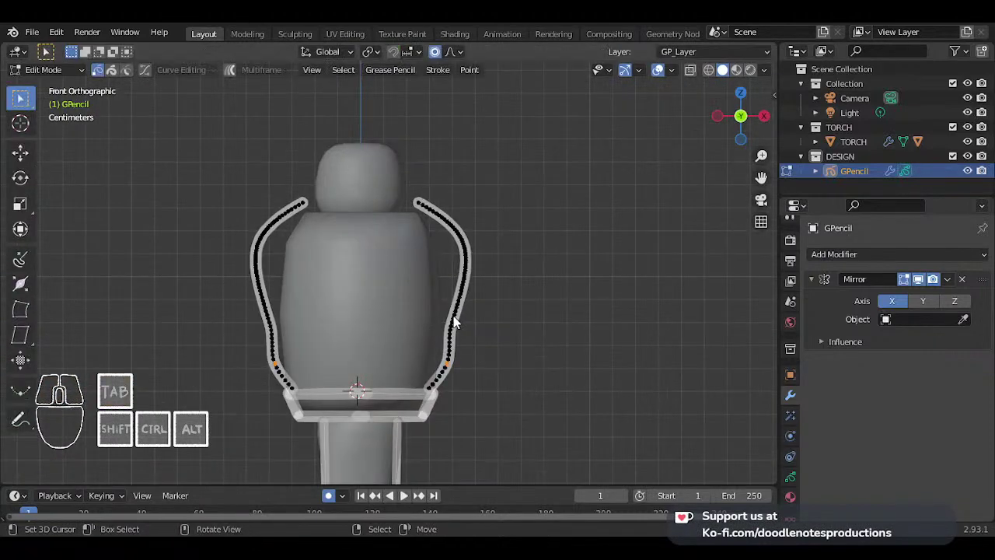
right_click(454, 315)
right_click(461, 236)
key("g")
scroll(465, 247, "down", 6)
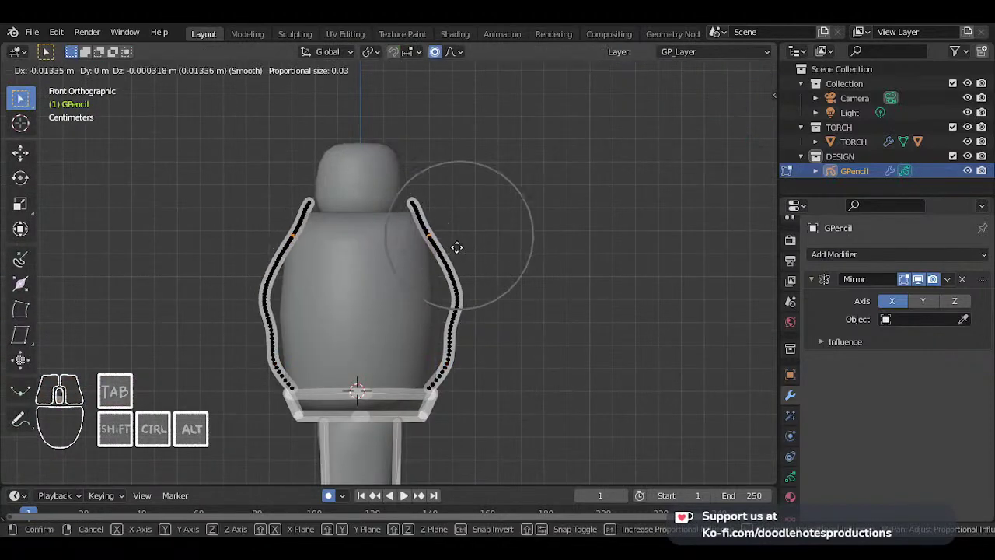
scroll(444, 244, "down", 3)
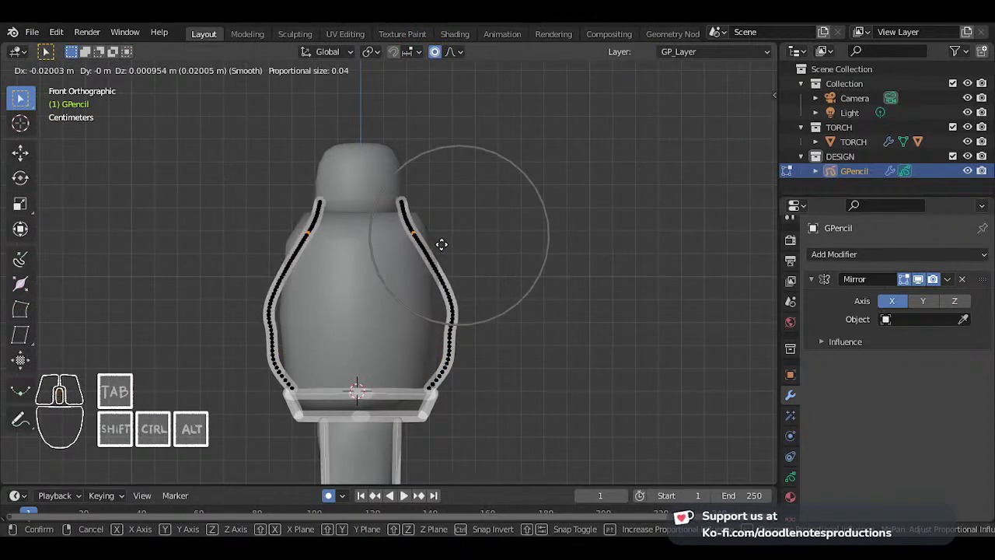
scroll(442, 244, "up", 3)
scroll(444, 244, "down", 2)
left_click(447, 245)
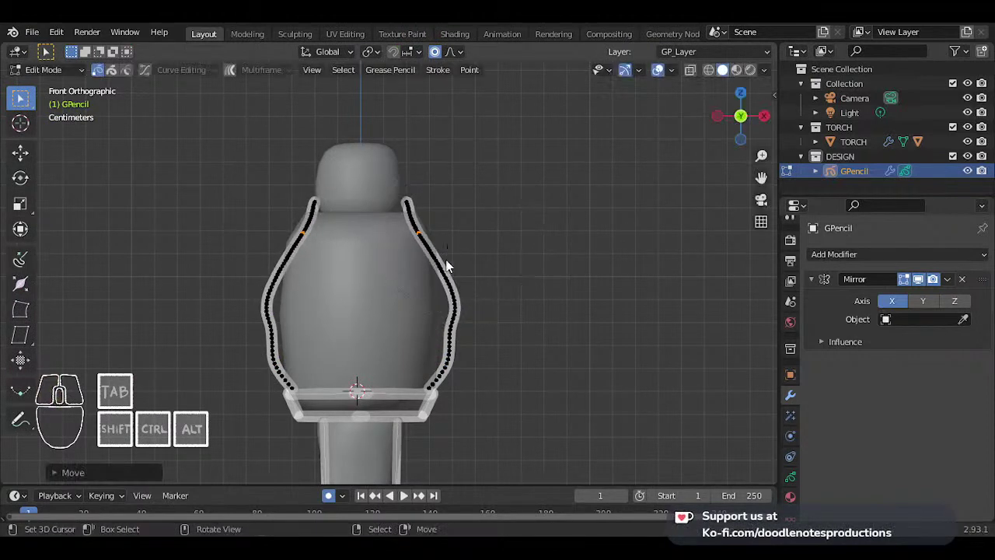
- Move a point on the curve's lower half outward with a proportional size of 0.02 to round the bulge
left_click(443, 336)
key("g")
scroll(453, 335, "up", 7)
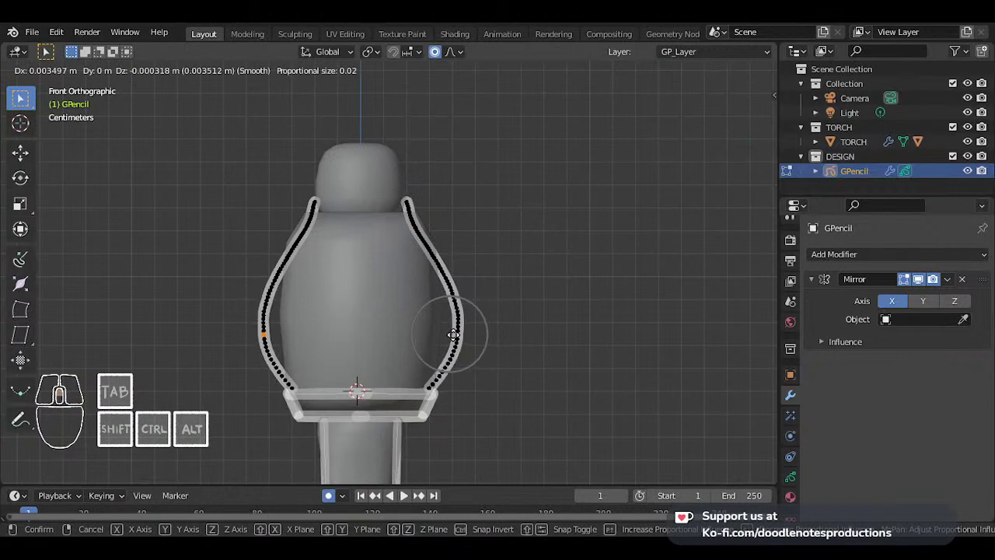
left_click(453, 334)
- Move the curve's top end up beside the torch's neck with a proportional size of 0.03 and rotate it about 7 degrees
left_click(410, 203)
key("g")
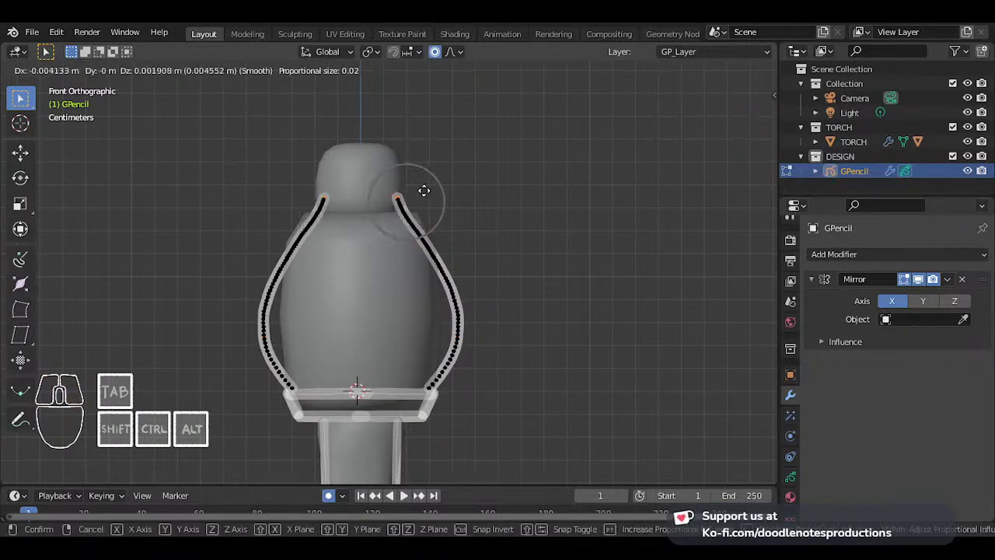
scroll(427, 190, "down", 2)
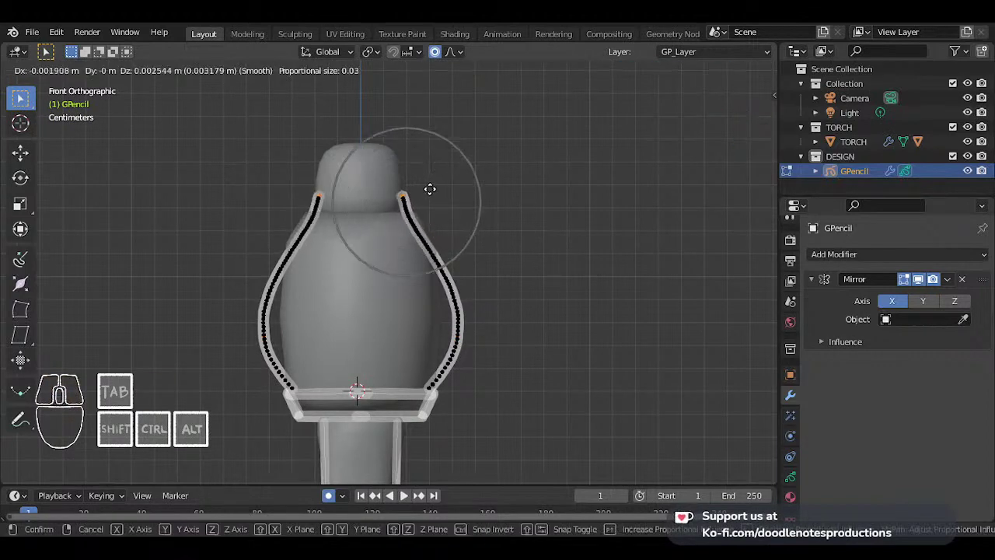
left_click(428, 166)
key("r")
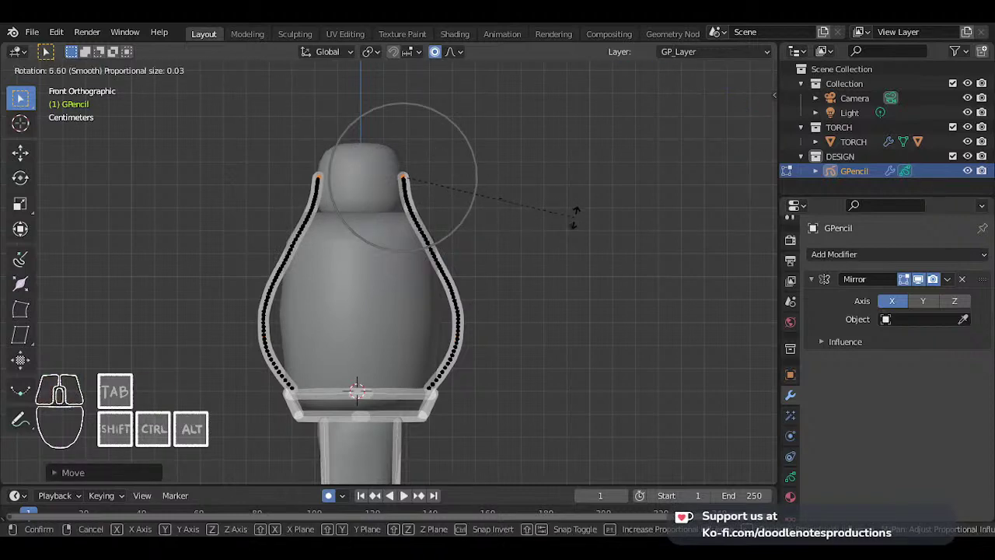
left_click(573, 222)
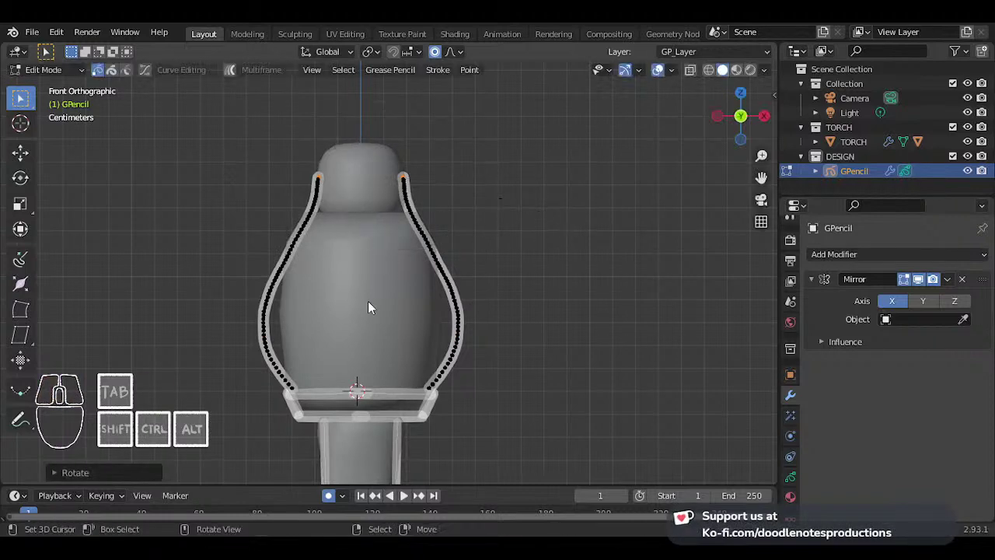
- Move the curve's top end inward over the torch's neck with a proportional size of 0.10
key("g")
key("Escape")
key("g")
scroll(542, 193, "down", 5)
scroll(542, 193, "down", 3)
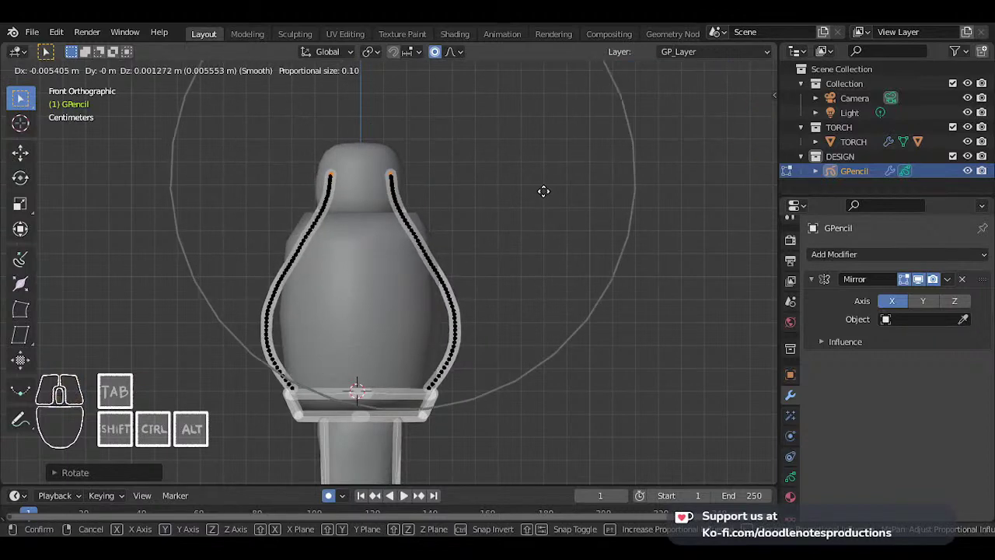
left_click(542, 193)
scroll(533, 206, "down", 5)
scroll(458, 276, "up", 4)
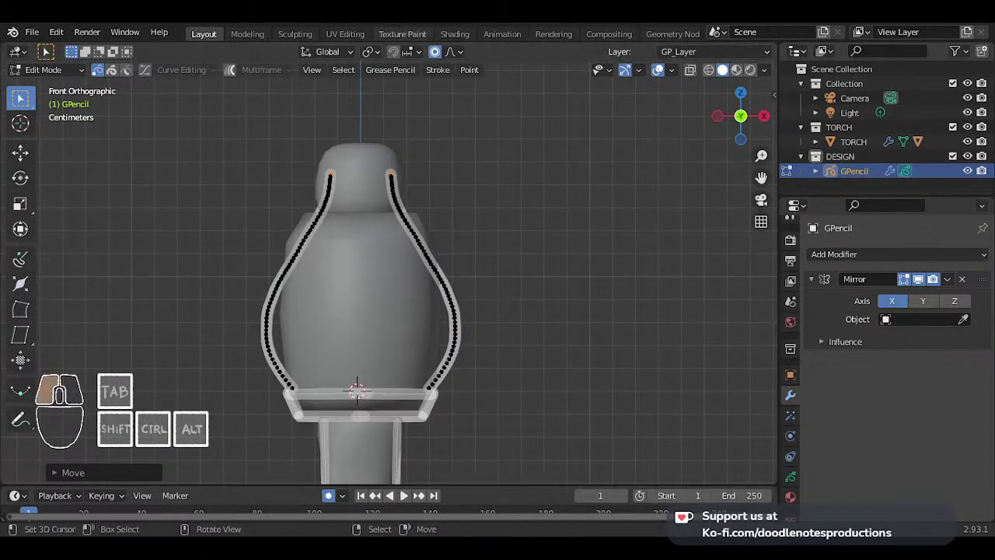
scroll(395, 183, "down", 3)
scroll(396, 231, "up", 2)
- Return to Draw mode and save the torch file
key("Tab")
scroll(399, 231, "up", 3)
middle_click_drag(400, 231, 422, 258, "shift")
scroll(433, 280, "down", 2)
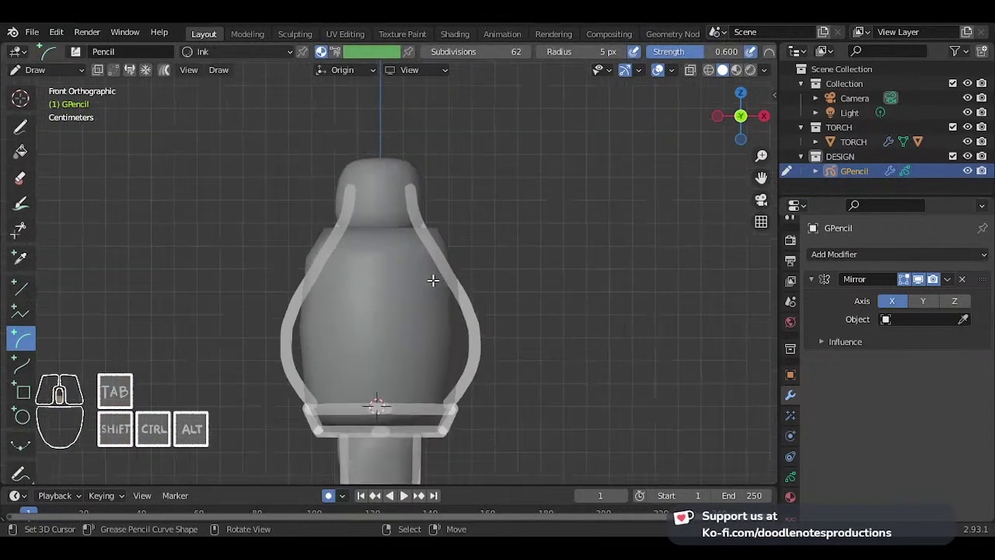
middle_click_drag(431, 325, 427, 302, "shift")
scroll(435, 319, "up", 2)
scroll(446, 330, "down", 2)
scroll(447, 315, "down", 2)
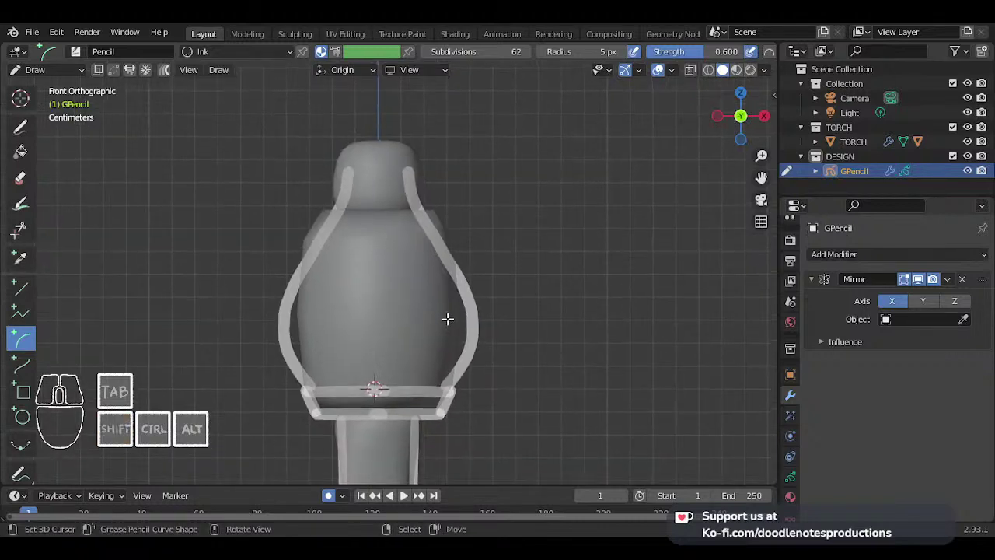
key("ctrl+s")
scroll(451, 280, "down", 8)
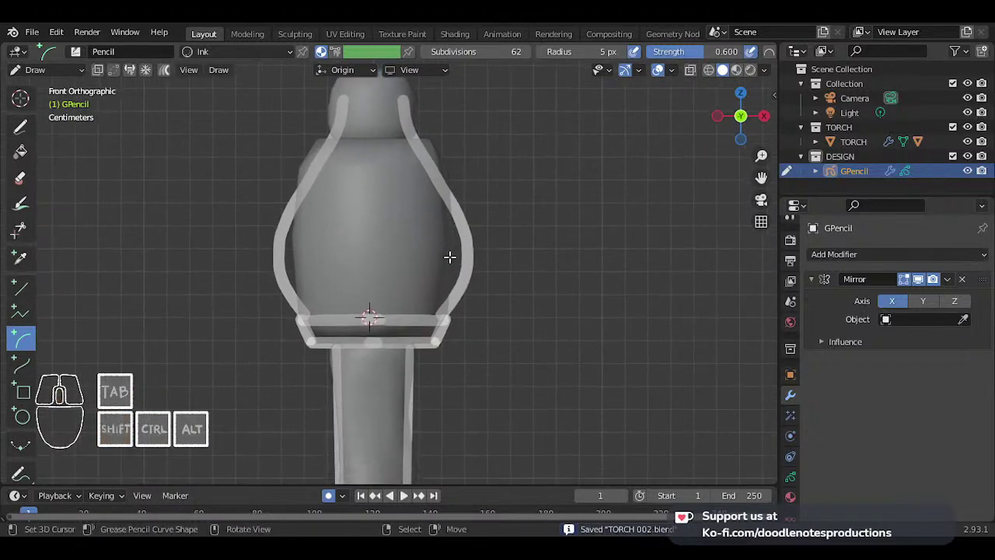
- Widen the collar by moving its outer end points outward along X about 0.017 m with a proportional size of 0.02
scroll(414, 304, "up", 6)
scroll(417, 307, "up", 3)
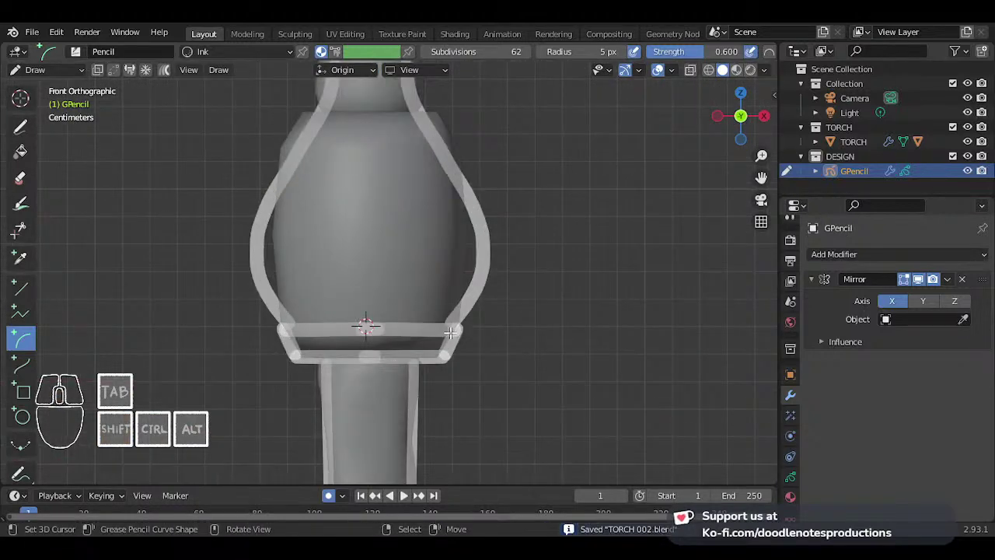
key("Tab")
right_click(454, 335)
right_click(440, 331, "shift")
left_click(439, 351, "shift")
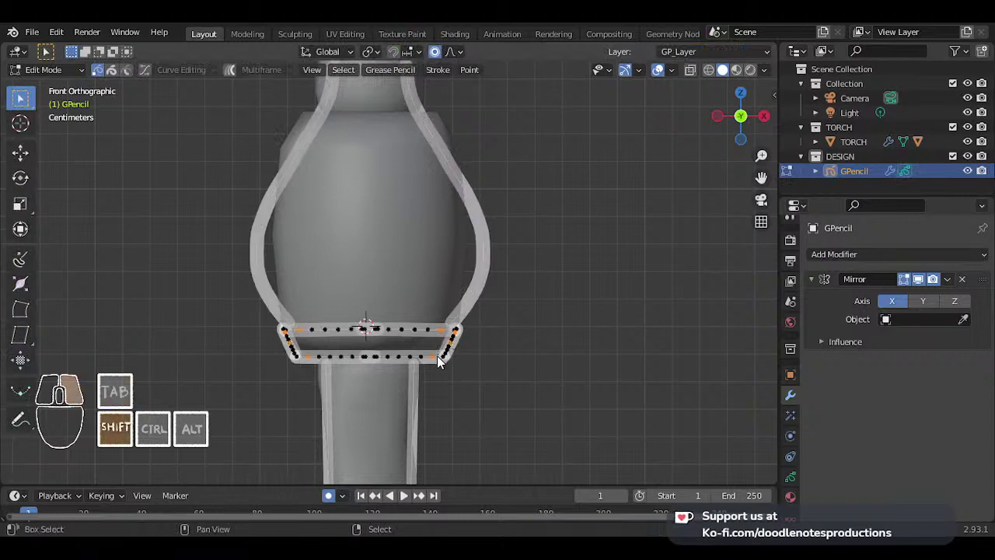
key("g")
key("x")
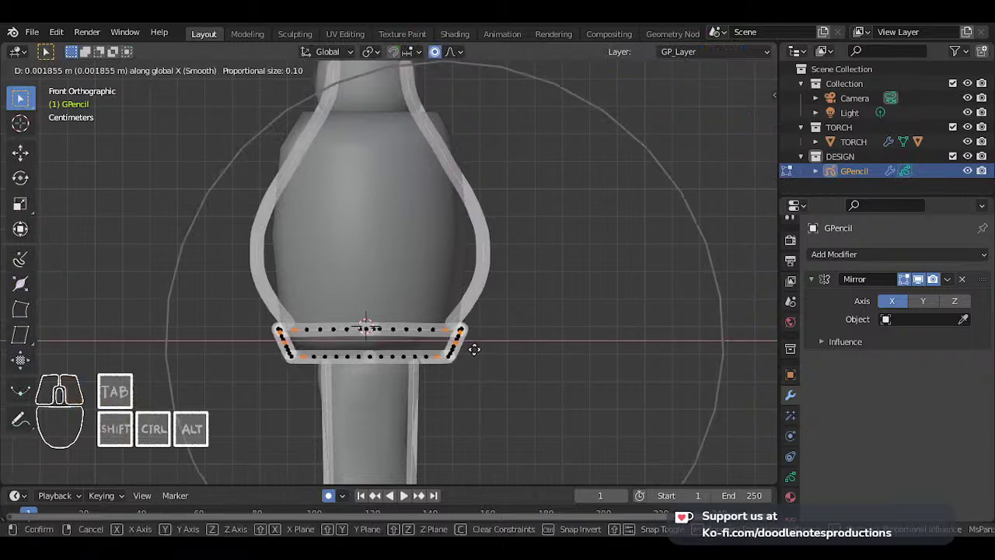
scroll(485, 349, "up", 15)
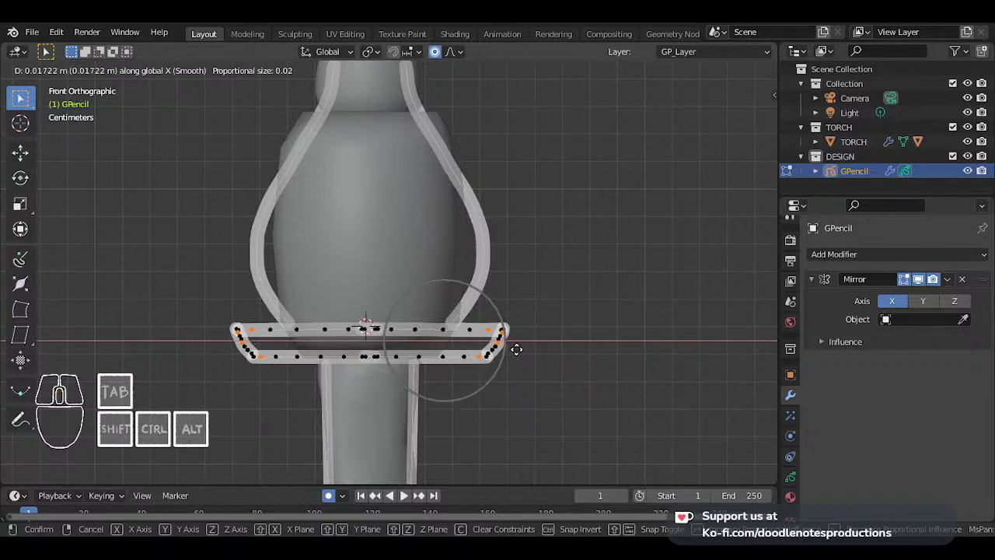
left_click(516, 349)
- Return to Draw mode and choose the Line tool for Grease Pencil strokes
key("Tab")
scroll(473, 282, "down", 3)
middle_click_drag(447, 255, 446, 306, "shift")
scroll(446, 306, "up", 2)
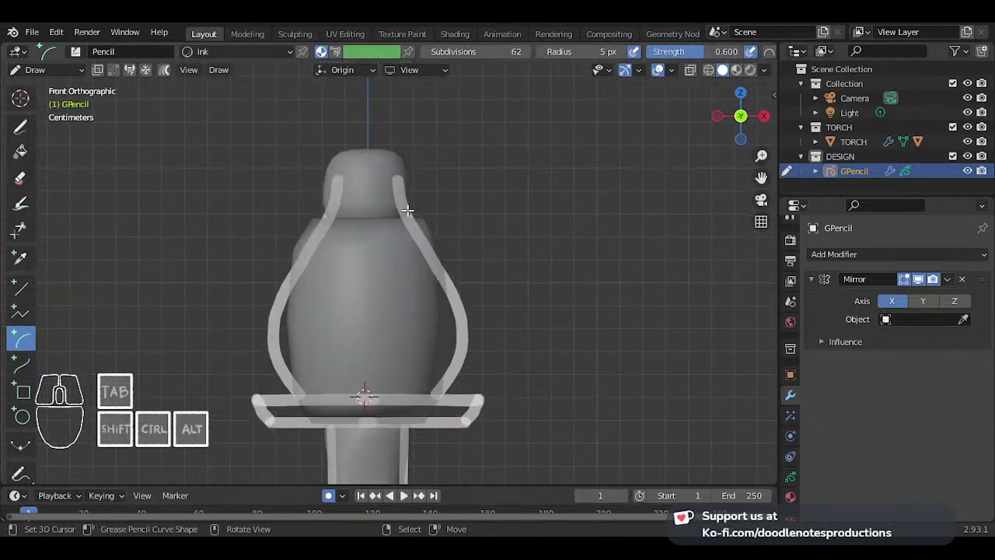
left_click(21, 288)
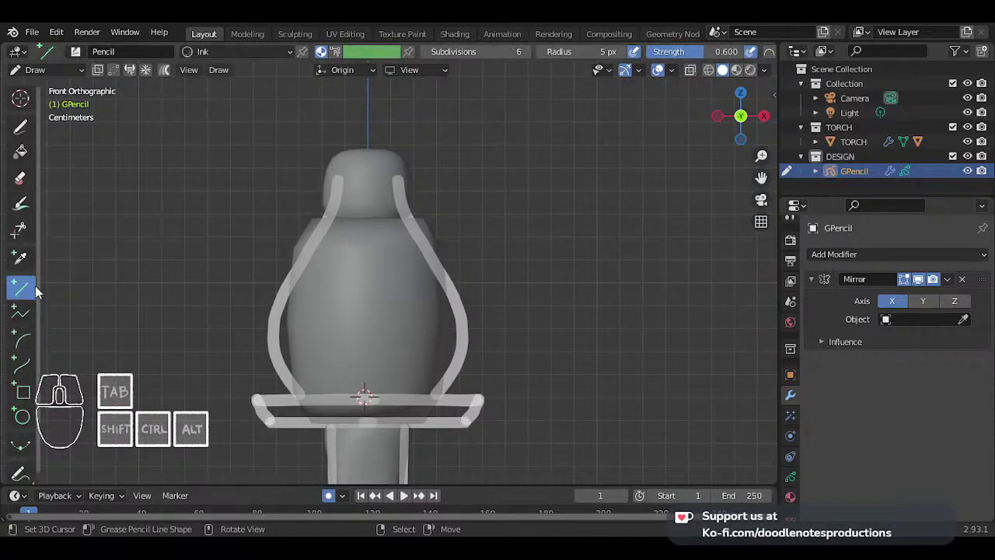
- Draw a straight line across the torch's neck joining the two upper ends of the head outline
left_click_drag(339, 177, 397, 177)
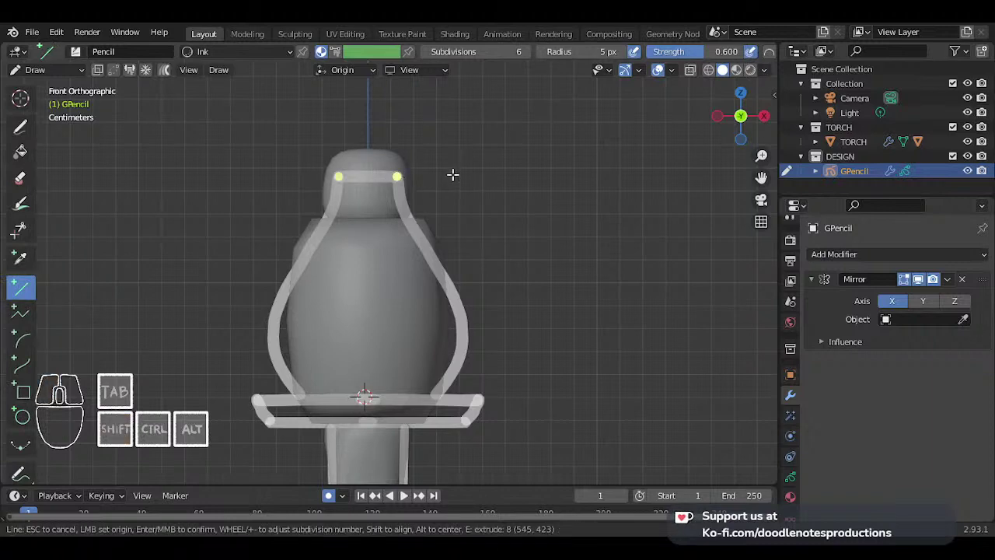
key("Return")
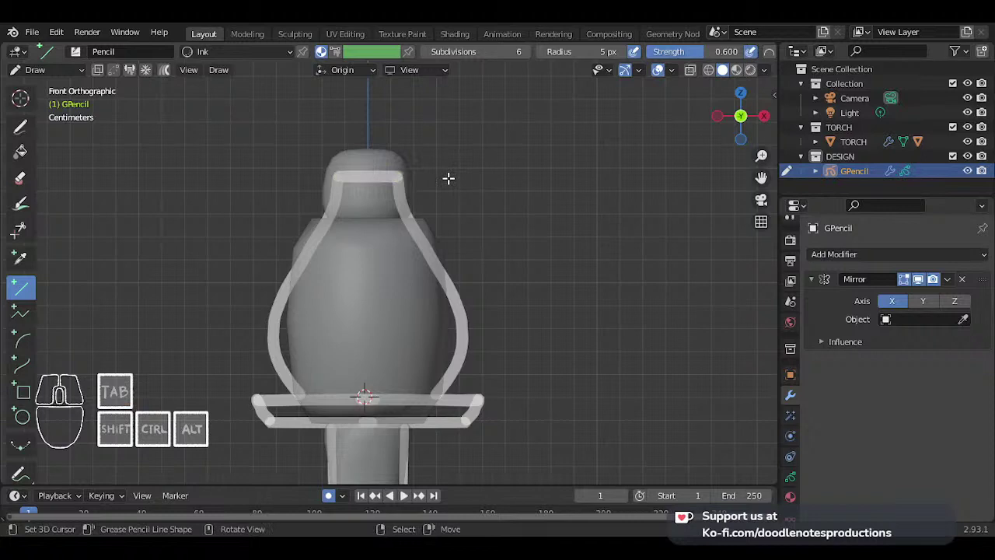
scroll(449, 178, "down", 3)
scroll(440, 242, "up", 2)
key("Tab")
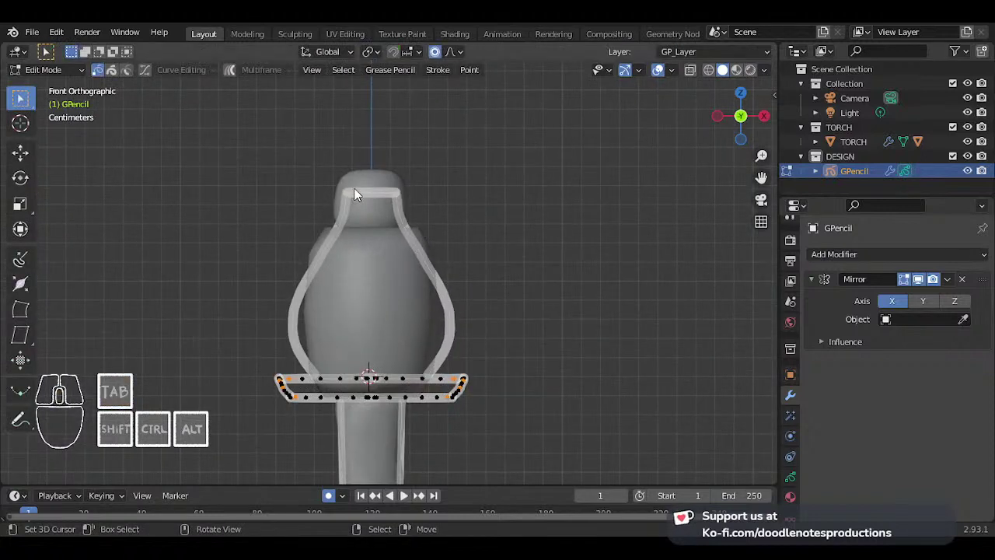
left_click(381, 193)
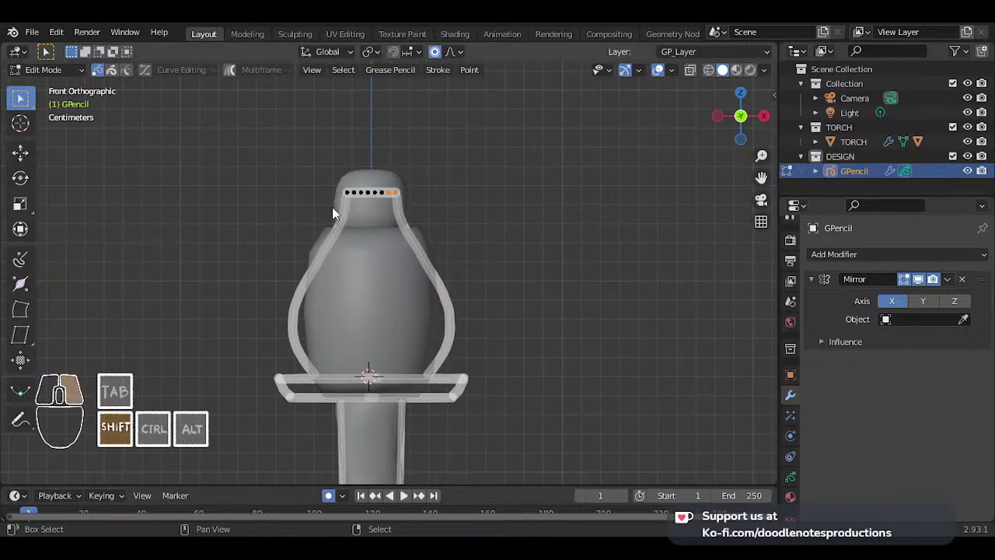
scroll(329, 137, "up", 3)
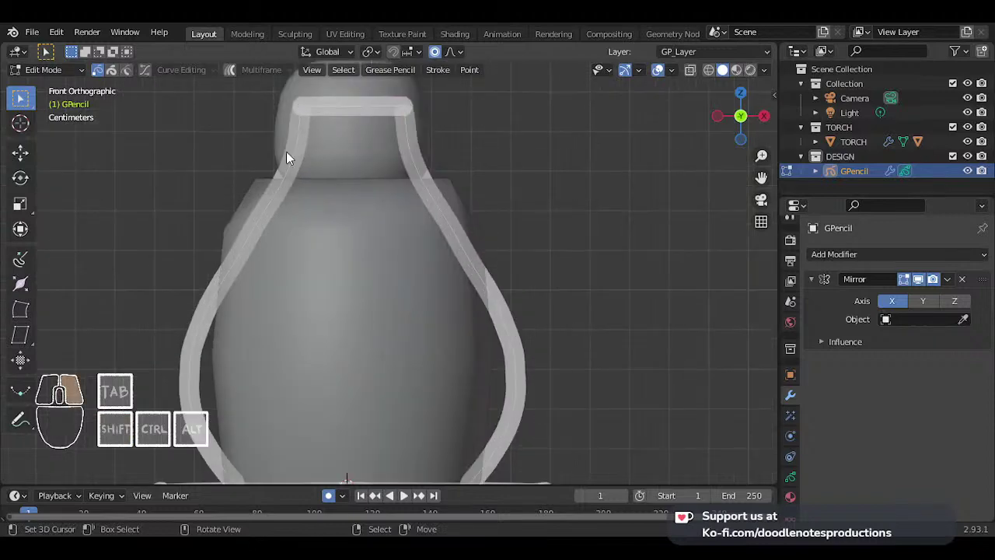
right_click(298, 140)
right_click(291, 126, "shift")
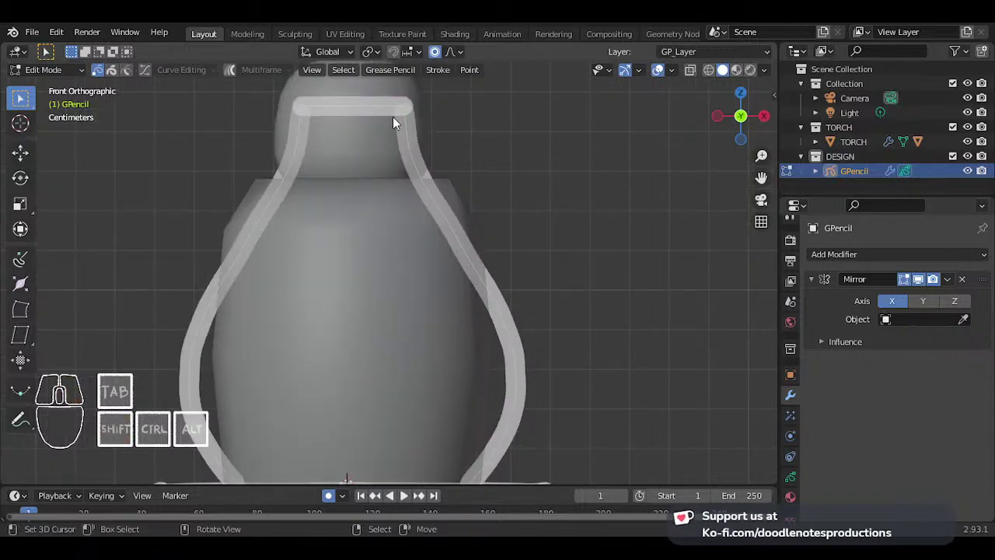
left_click(393, 121)
scroll(418, 121, "down", 3)
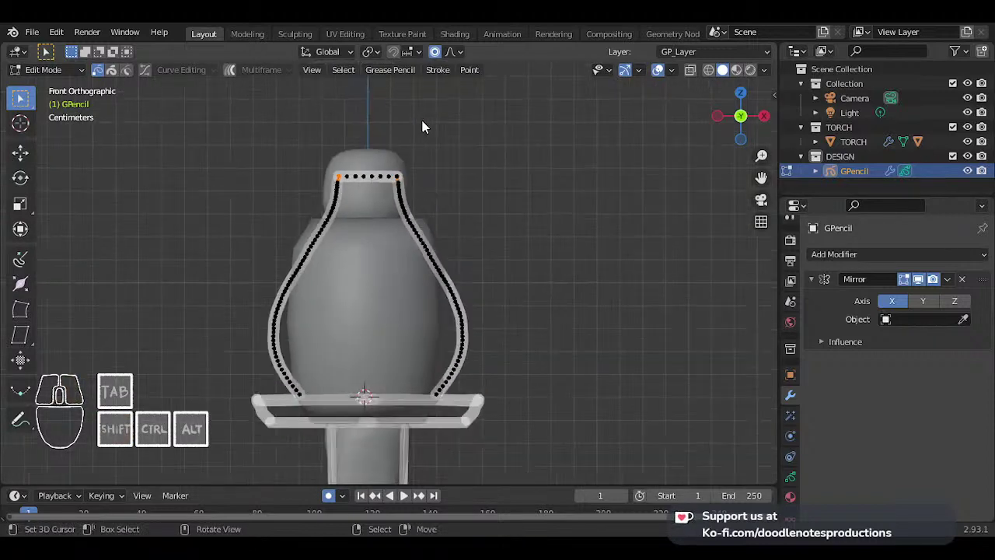
key("g")
right_click(435, 123)
scroll(431, 126, "up", 3)
right_click(405, 92)
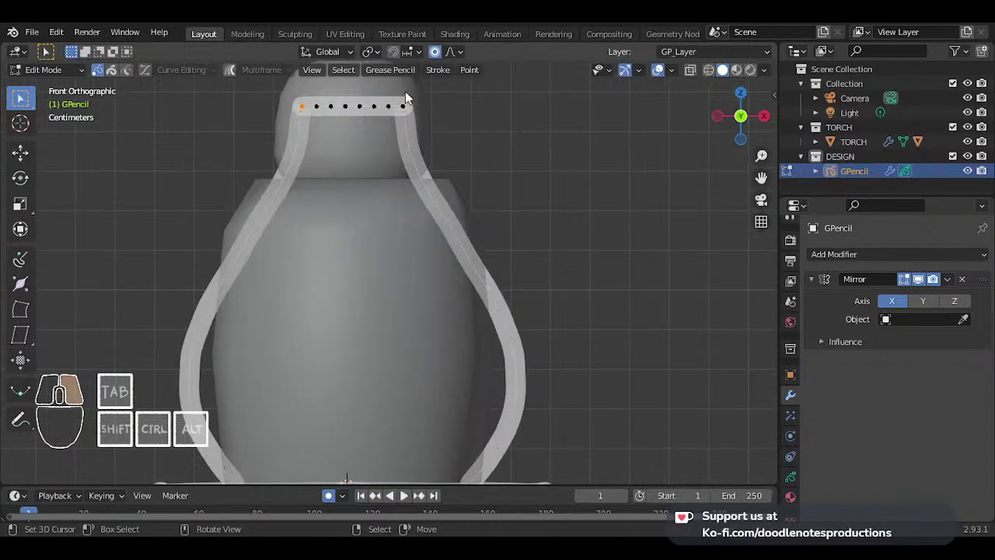
key("g")
key("Escape")
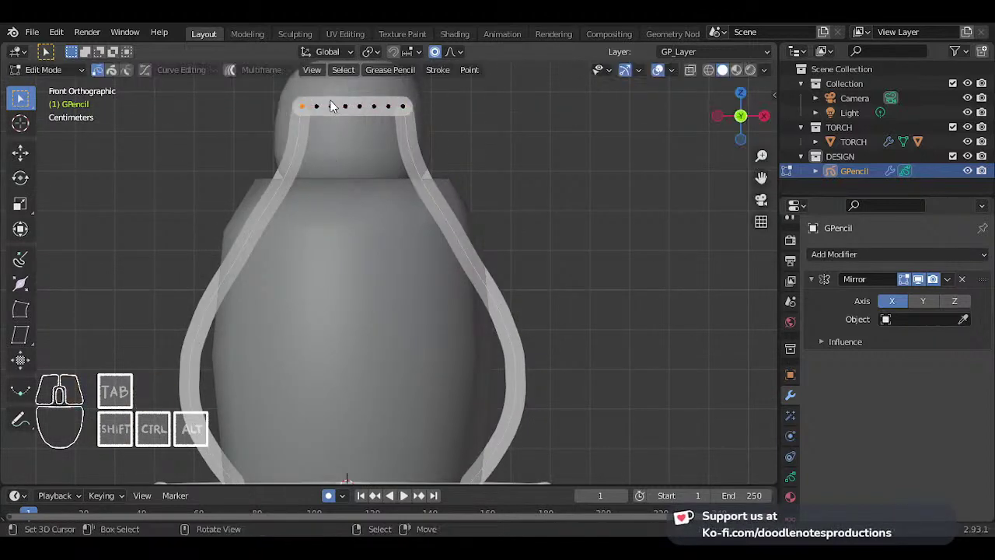
- Delete the straight line across the torch's neck
right_click(318, 111)
key("x")
left_click(329, 108)
- Draw a half-width straight line from the torch's centre line to the curve's upper end so the mirror completes it
key("ctrl+Tab")
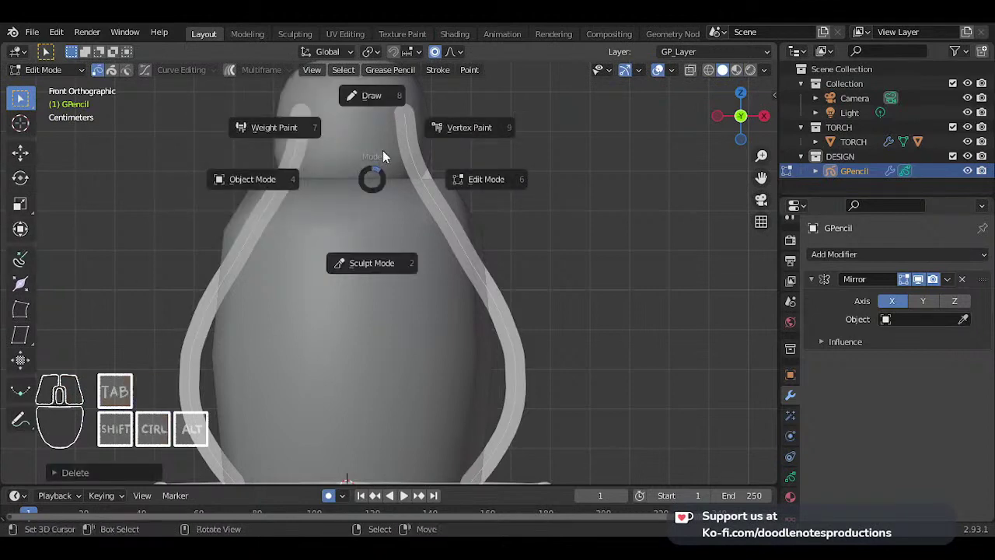
left_click(382, 153)
left_click_drag(350, 106, 402, 106)
key("Return")
- Slide the half line's inner end along X with proportional editing so the mirrored halves meet at the centre
key("Tab")
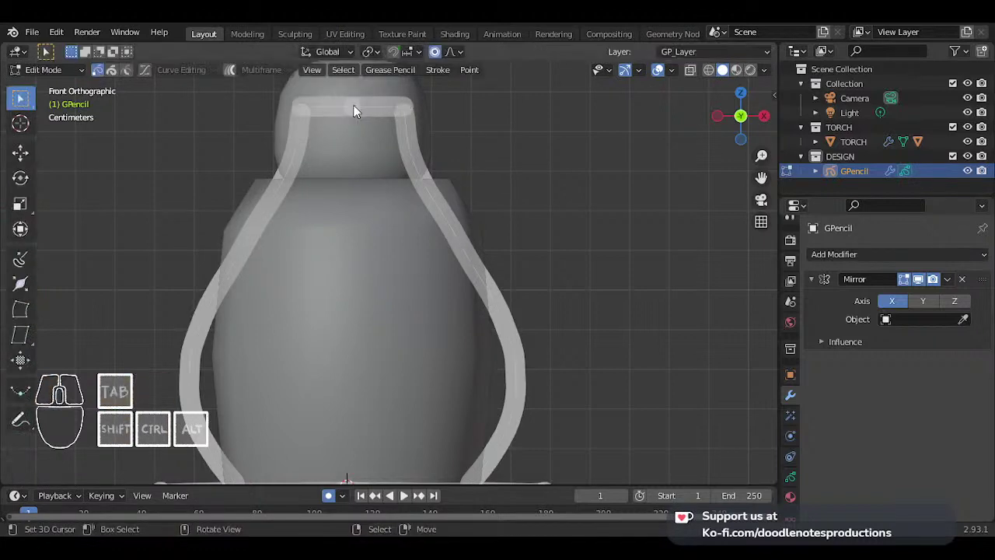
key("g")
key("x")
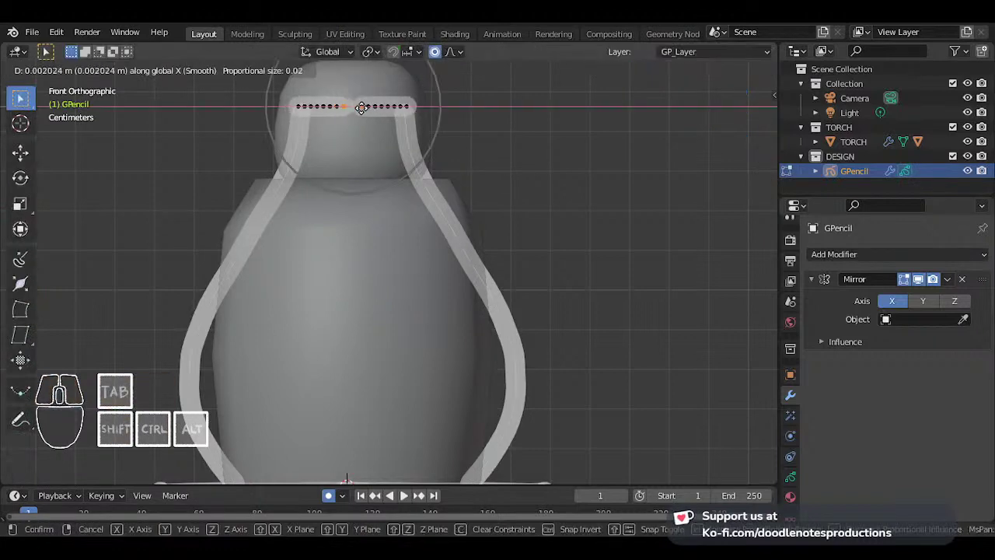
left_click(355, 108)
key("Tab")
scroll(382, 120, "down", 6)
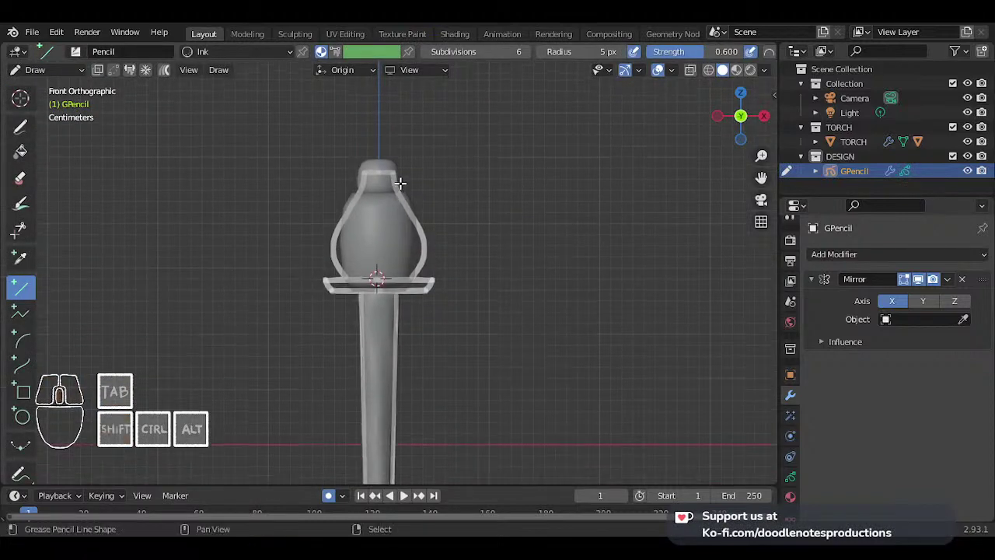
scroll(406, 252, "up", 1)
scroll(407, 252, "up", 4)
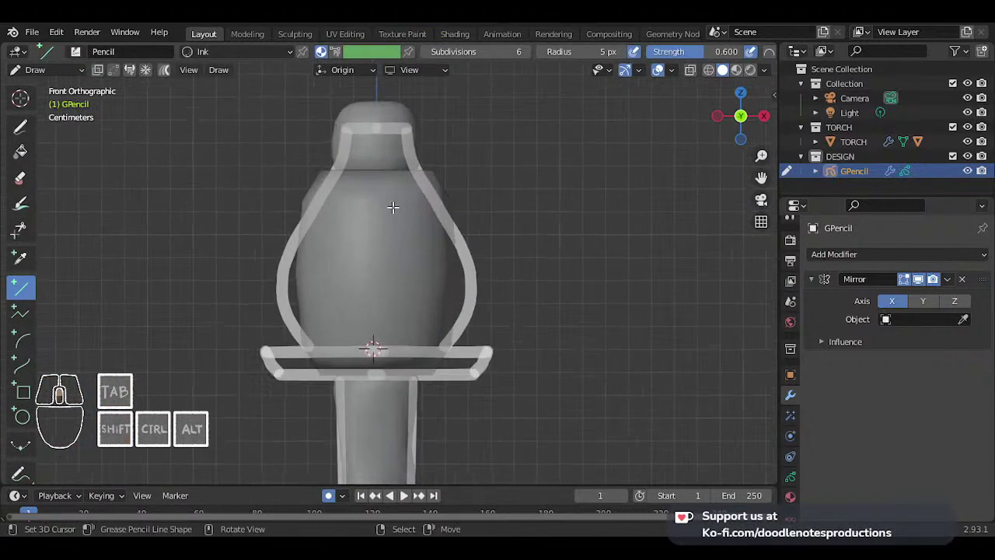
- Select the top line's points and the adjoining curve point, and scale them up about 1.7 times with a proportional size of 0.04
key("Tab")
right_click(412, 101, "shift")
key("s")
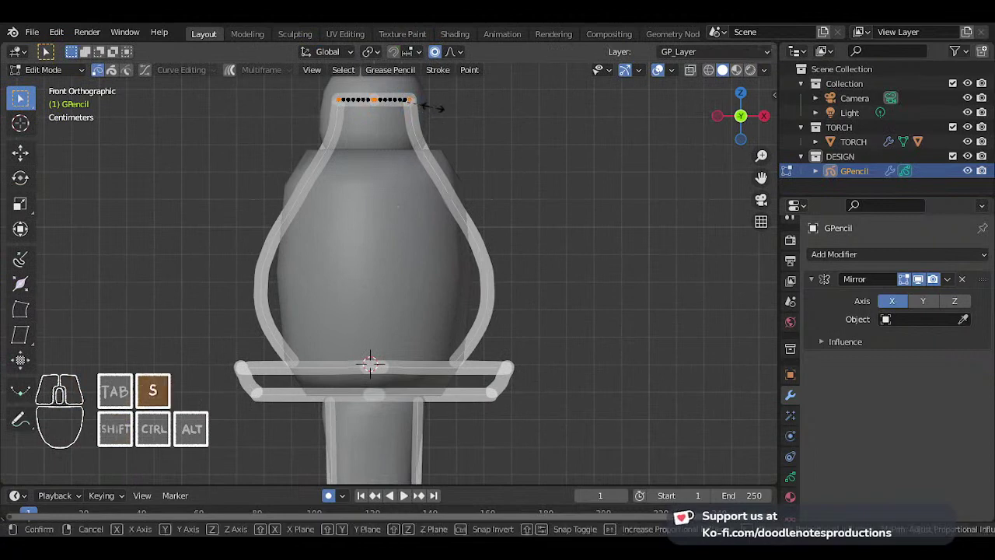
right_click(437, 106)
right_click(411, 111, "shift")
key("s")
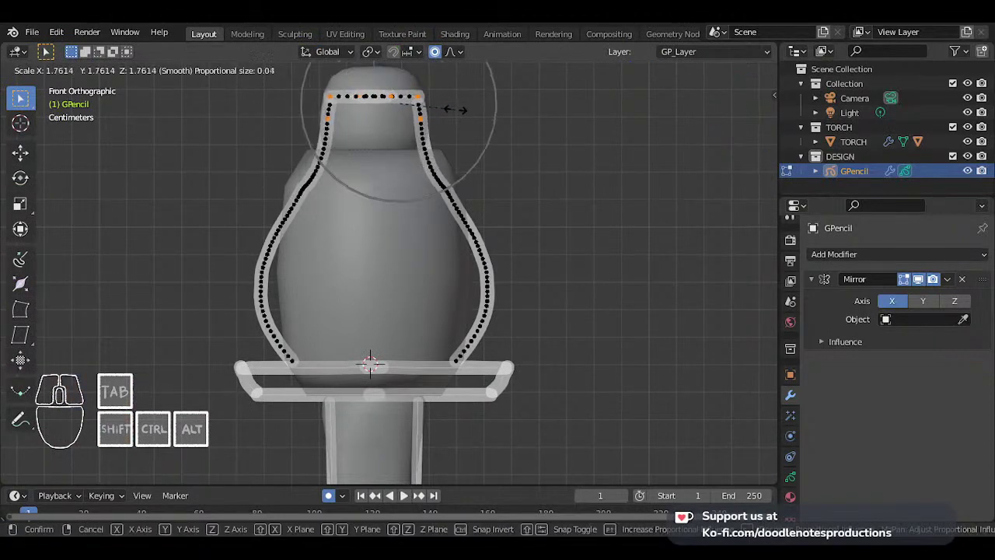
left_click(456, 115)
- Move the selected upper points up along Z about 0.008 m with a proportional size of 0.05
key("g")
key("z")
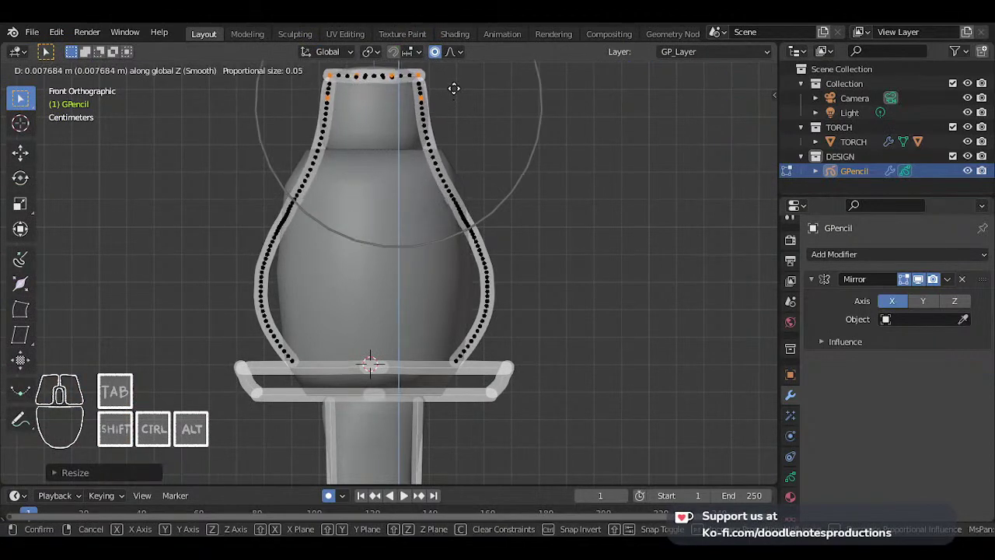
left_click(453, 87)
scroll(445, 130, "down", 4)
middle_click_drag(445, 131, 445, 140, "shift")
scroll(447, 147, "up", 2)
- Scale the selected upper points along X about 1.7 times with a proportional size of 0.08, and save the file
key("s")
key("x")
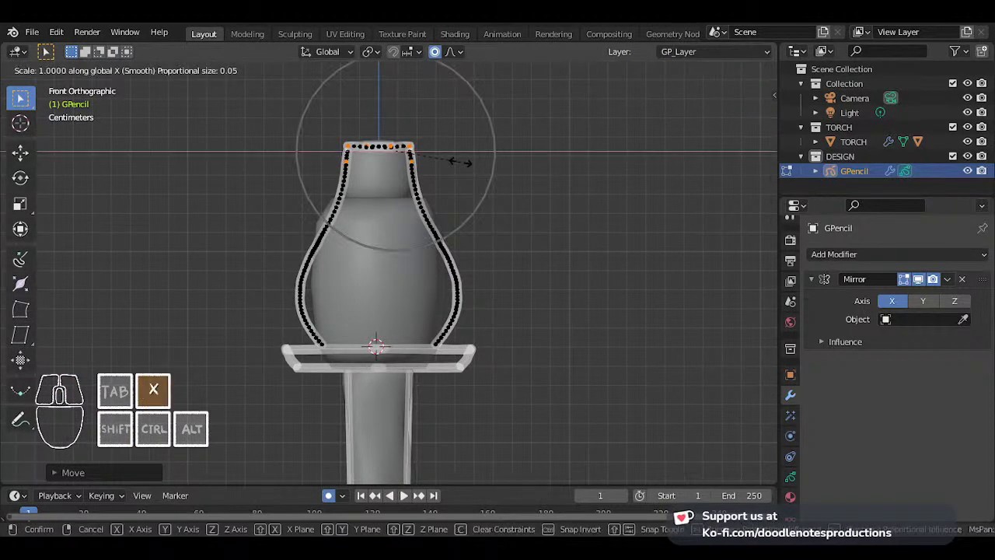
scroll(490, 160, "down", 1)
scroll(504, 162, "down", 1)
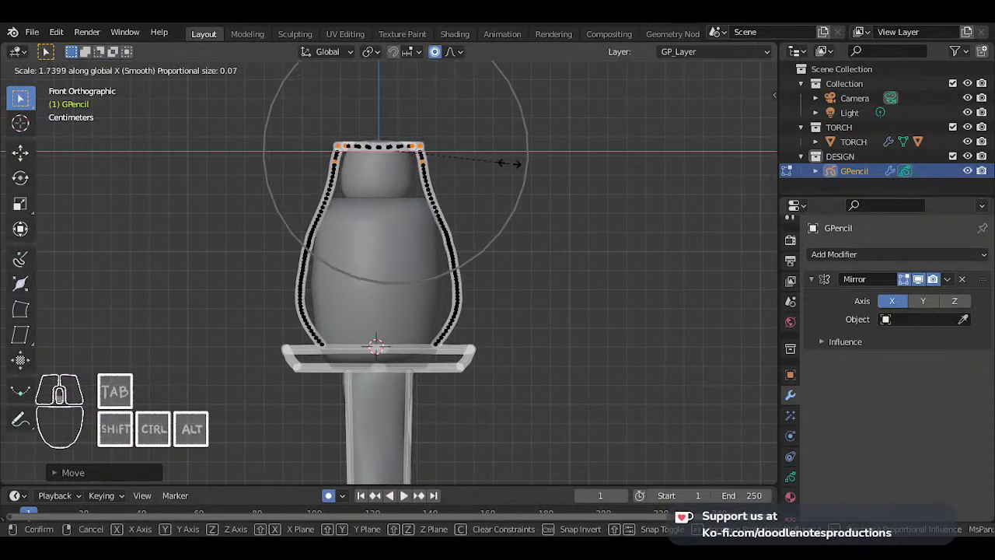
scroll(509, 163, "down", 1)
scroll(506, 160, "up", 1)
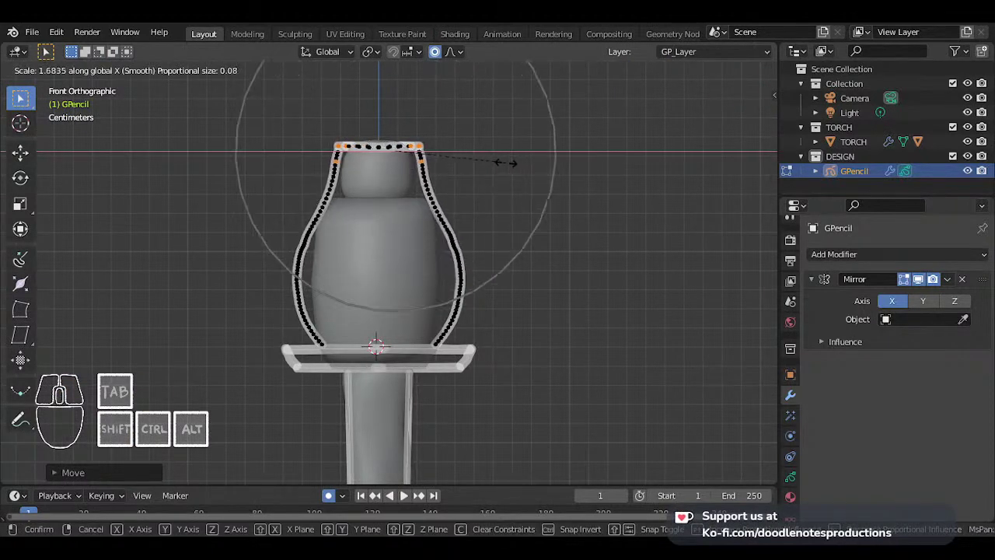
left_click(506, 160)
key("Tab")
scroll(477, 187, "down", 2)
key("ctrl+s")
- In Draw mode, draw a straight horizontal line just above the head outline from the centre line outwards, and activate the Arc tool
key("ctrl+Tab")
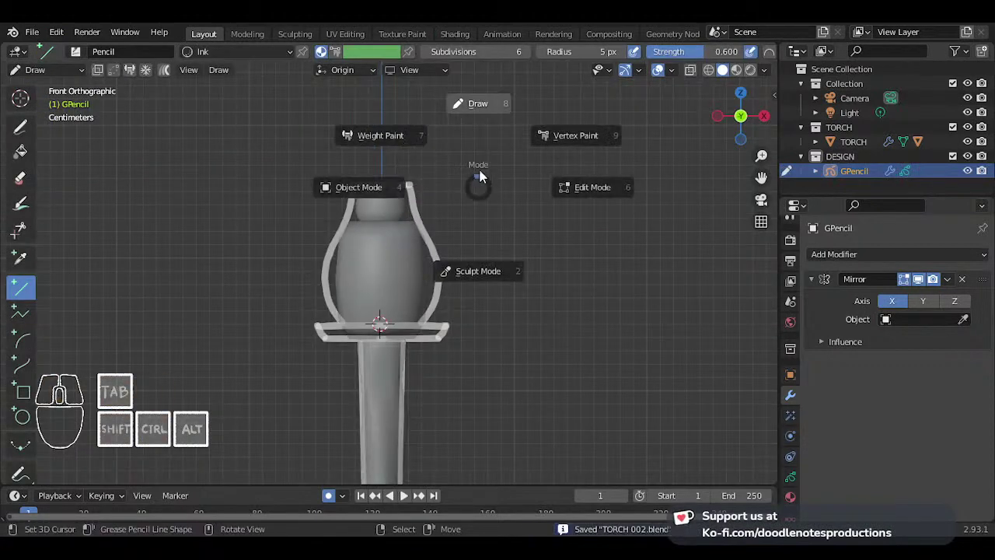
left_click(477, 107)
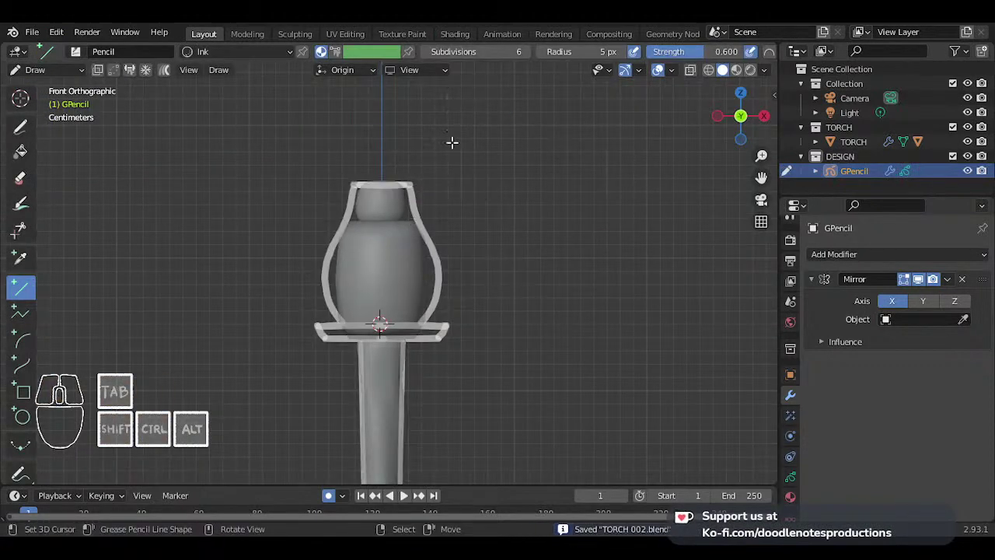
scroll(420, 153, "up", 2)
middle_click_drag(411, 151, 409, 205, "shift")
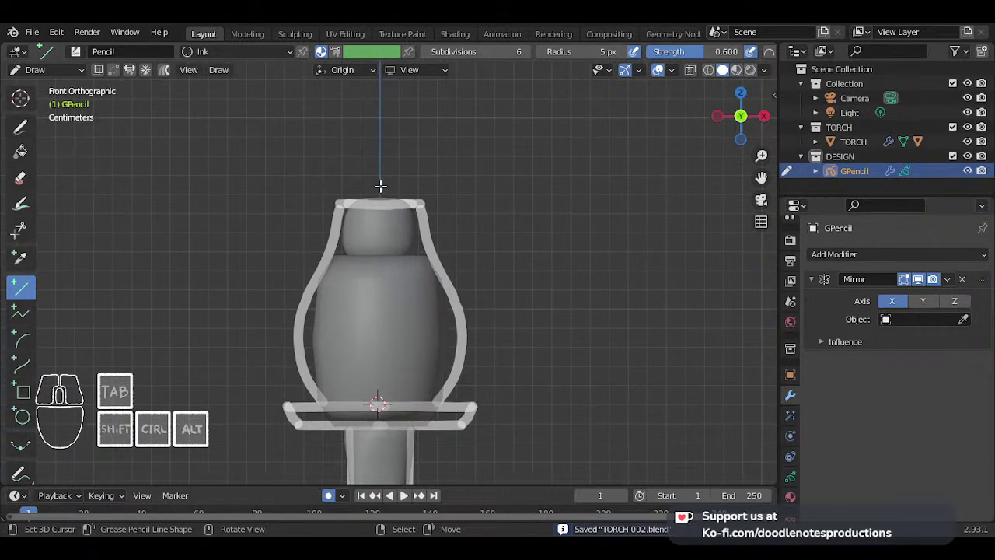
left_click_drag(380, 186, 455, 186)
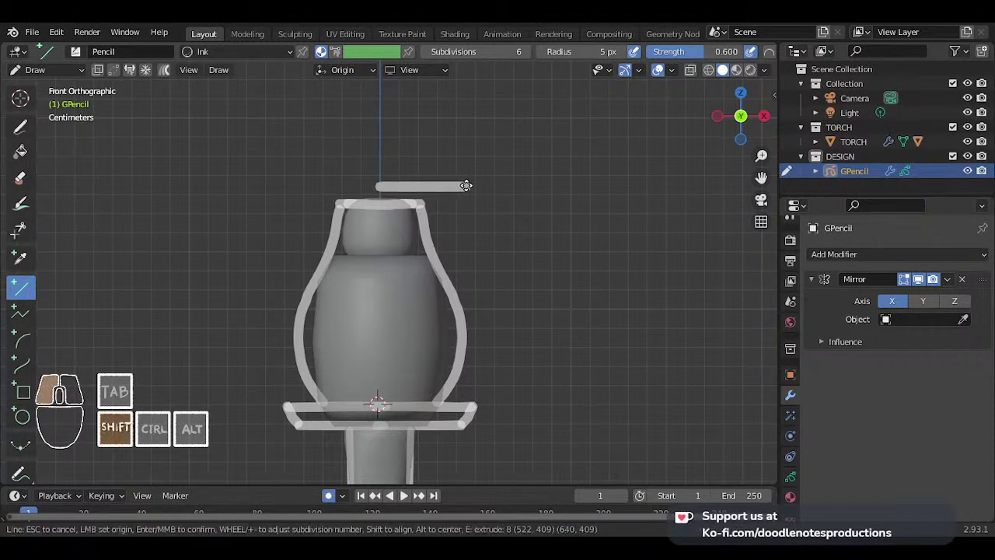
left_click_drag(466, 186, 467, 186, "shift")
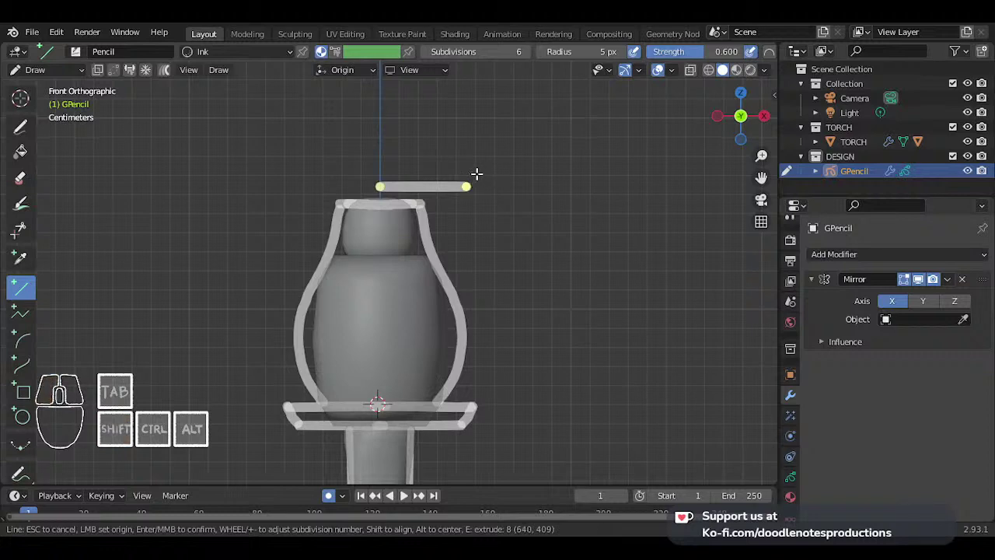
key("Return")
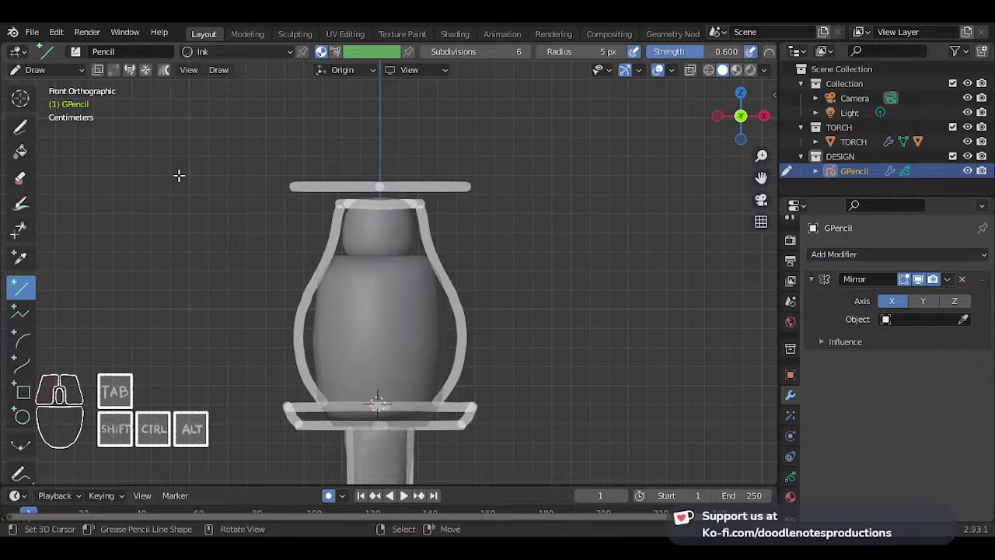
left_click(20, 339)
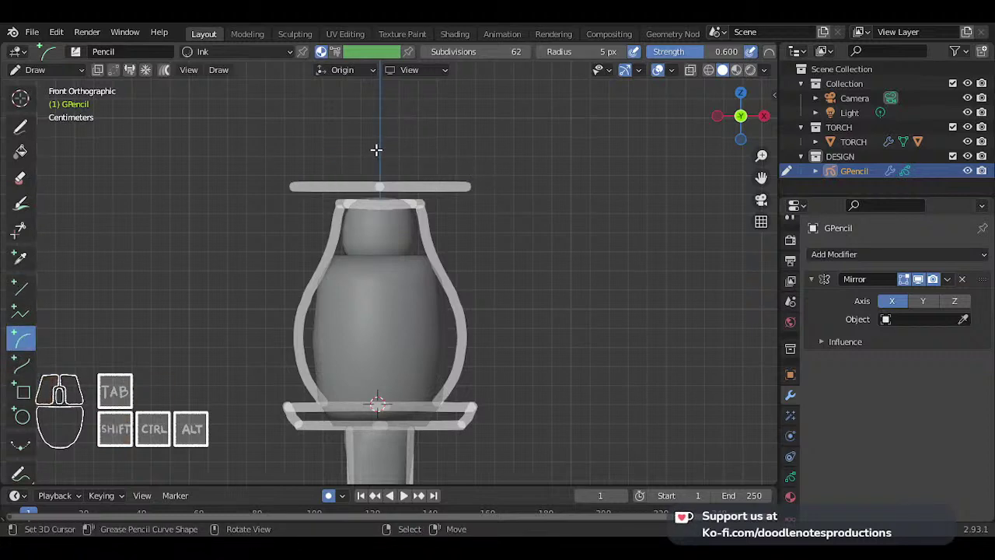
mouse_move(383, 147)
left_mouse_down()
mouse_move(465, 172)
mouse_move(464, 185)
left_mouse_up()
middle_click(444, 128)
key("ctrl+z")
- Draw an arc from the centre line above the horizontal line to its outer end, bending it outwards to form a mirrored dome cap
left_click_drag(375, 141, 466, 186)
left_click_drag(443, 119, 438, 147)
key("Return")
scroll(429, 236, "down", 3)
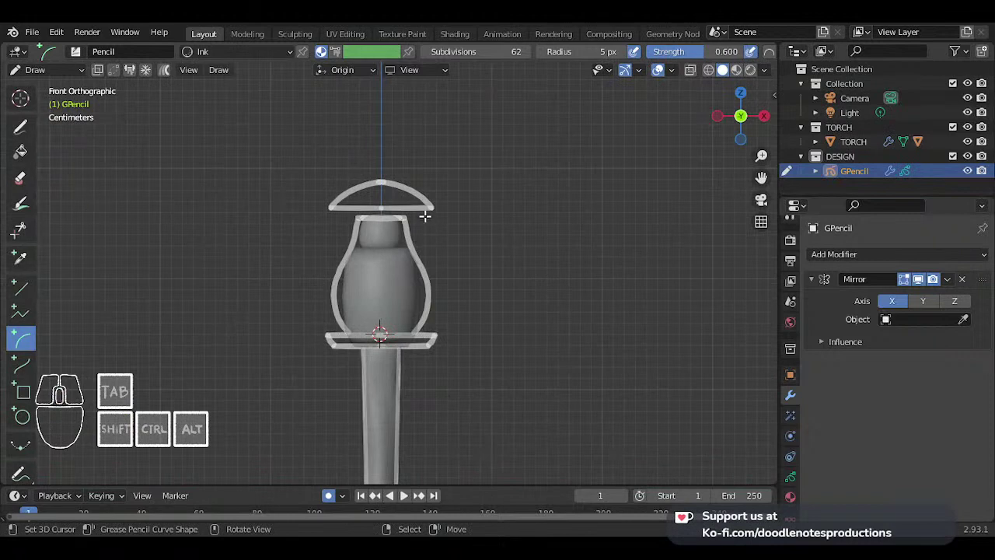
mouse_move(424, 207)
left_mouse_down()
mouse_move(455, 282)
mouse_move(432, 335)
left_mouse_up()
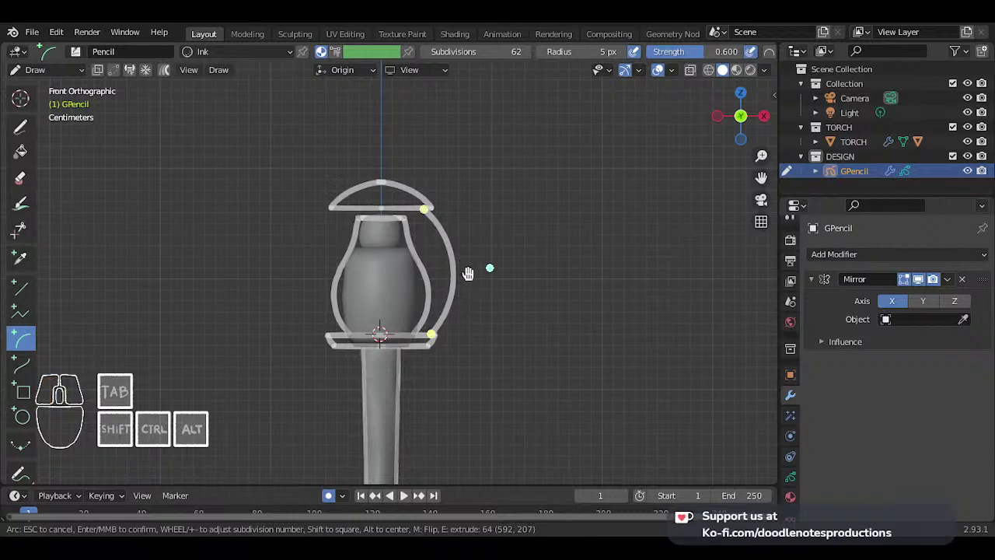
key("Escape")
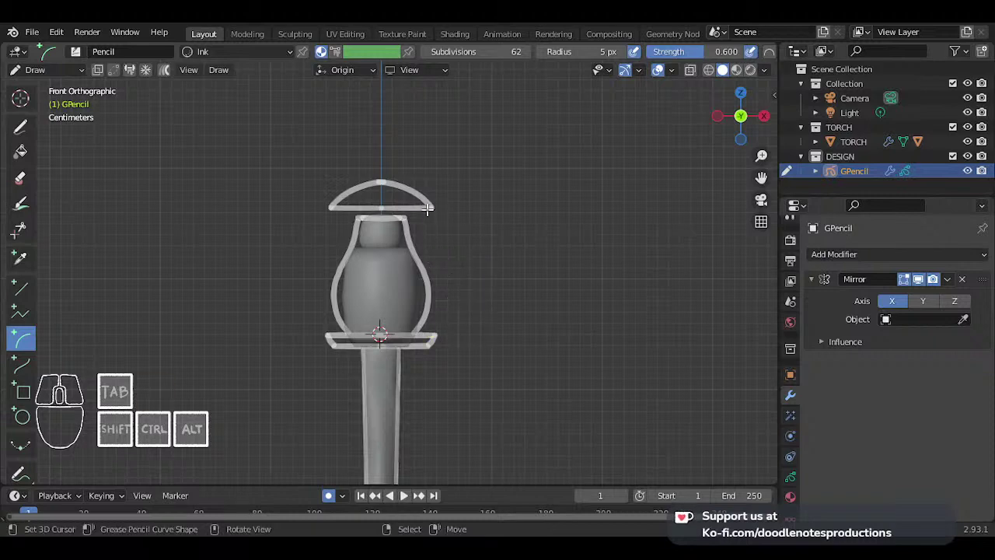
mouse_move(427, 209)
left_mouse_down()
mouse_move(453, 282)
mouse_move(434, 332)
left_mouse_up()
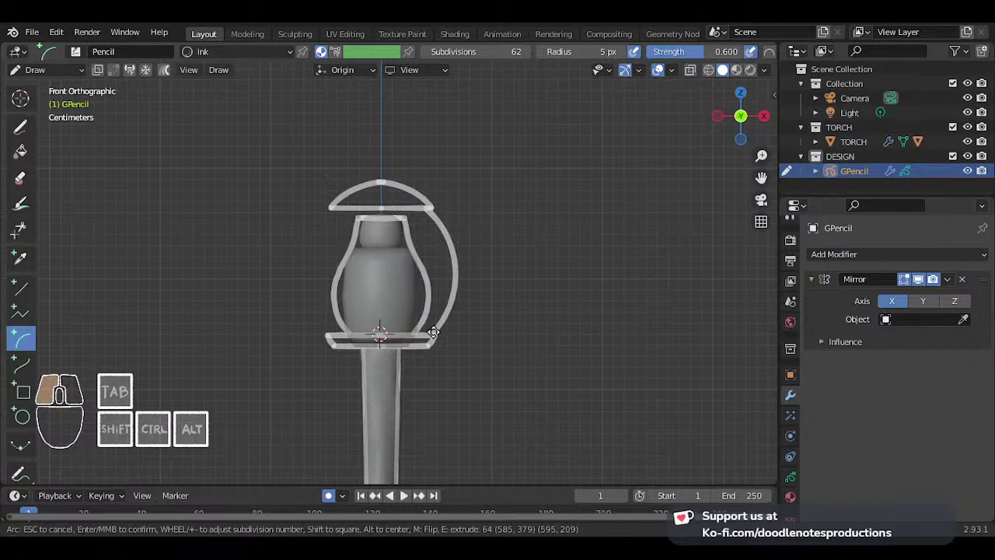
left_click_drag(434, 332, 433, 332)
key("Escape")
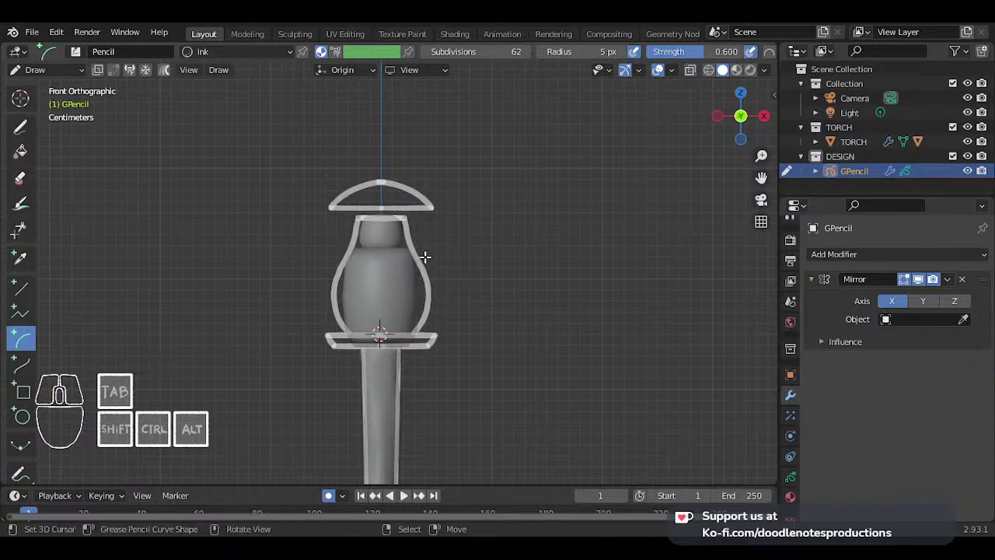
scroll(403, 212, "down", 3)
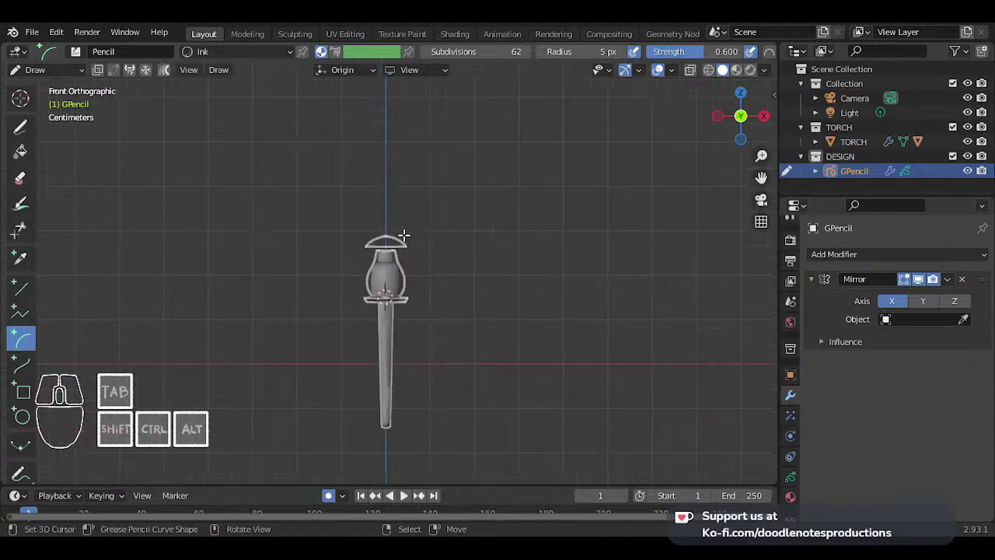
- Draw an outward-bulging arc from the cap's underside, slightly inside its outer end, down to the collar's rim, and enter Edit Mode
scroll(391, 239, "up", 5)
middle_click_drag(384, 242, 394, 245, "shift")
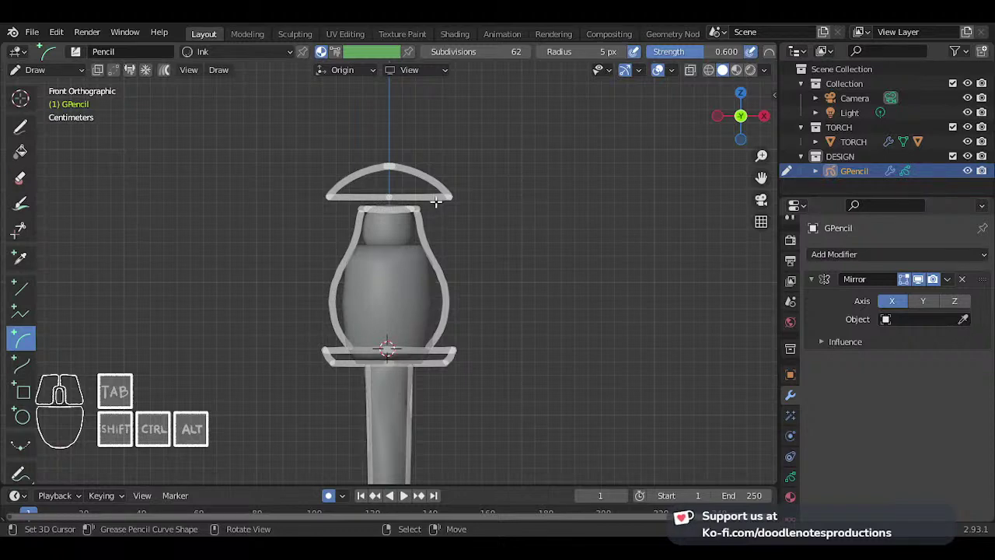
mouse_move(436, 200)
left_mouse_down()
mouse_move(456, 248)
mouse_move(462, 334)
mouse_move(449, 348)
left_mouse_up()
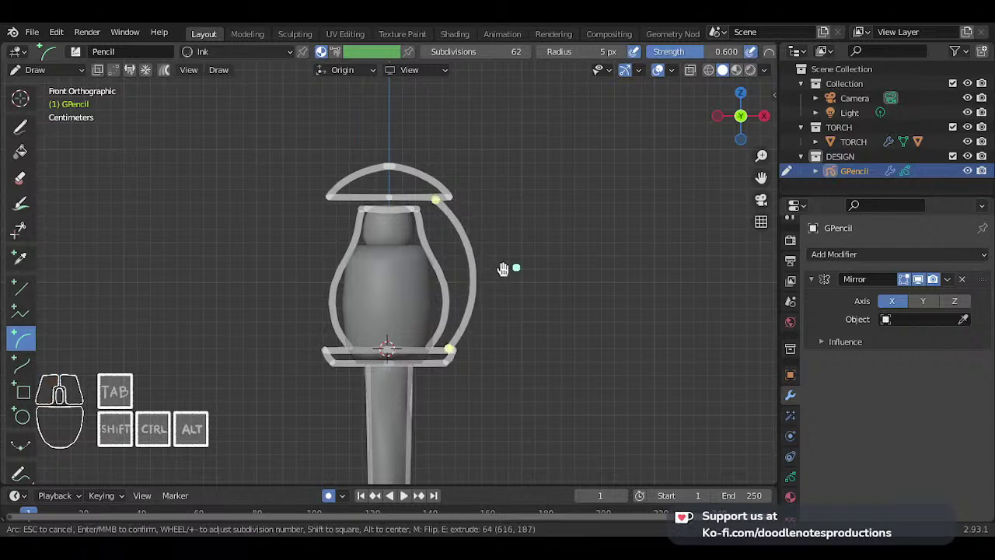
left_click_drag(503, 269, 512, 263)
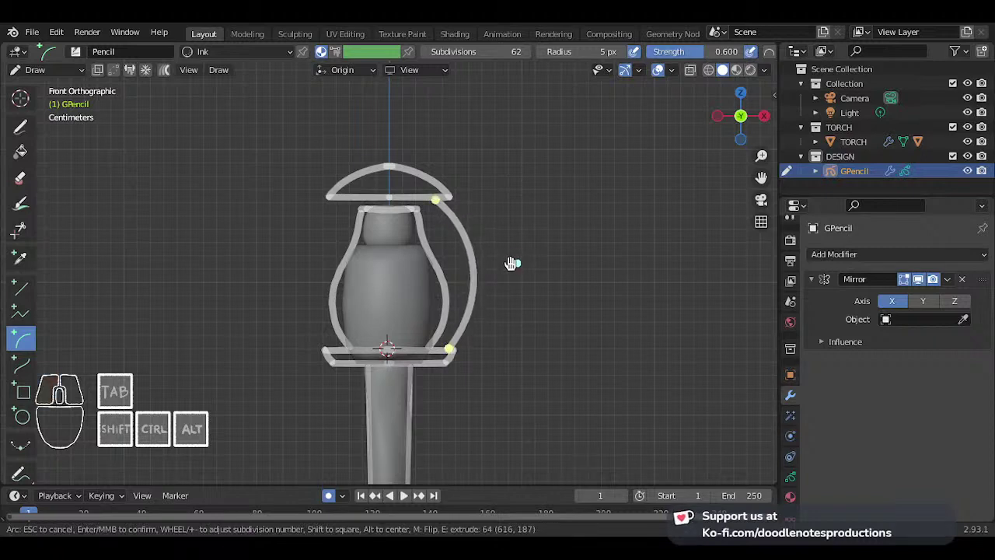
key("Return")
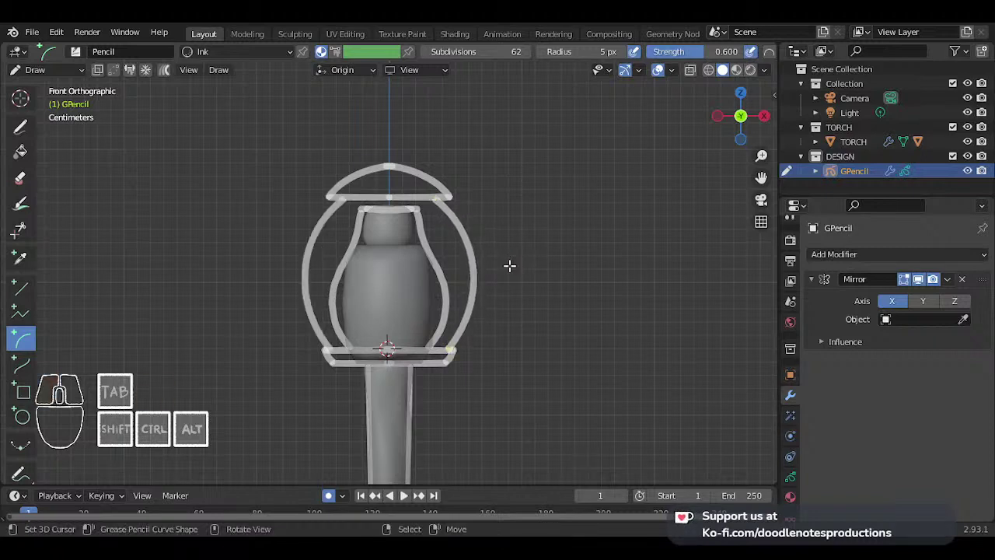
key("Tab")
left_click(482, 233)
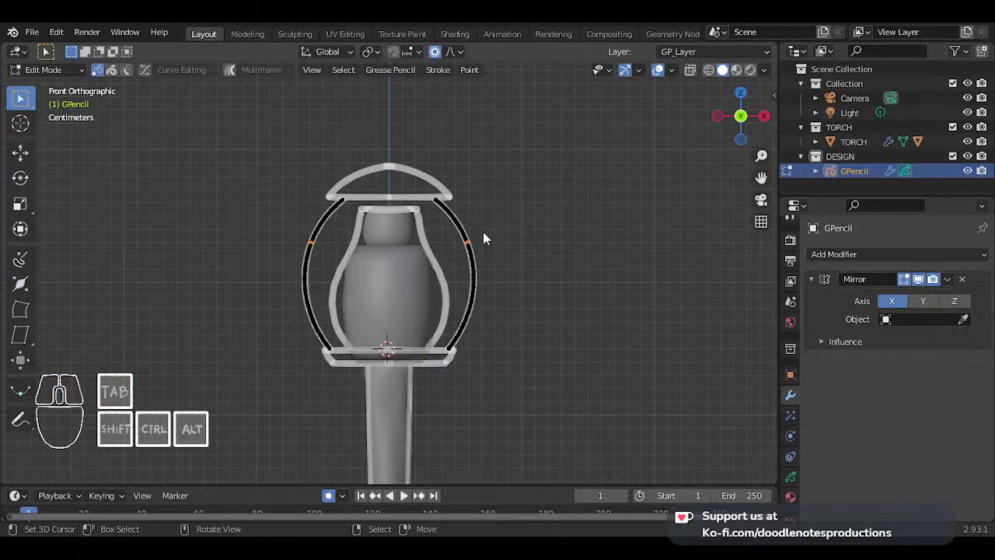
key("s")
right_click(532, 216)
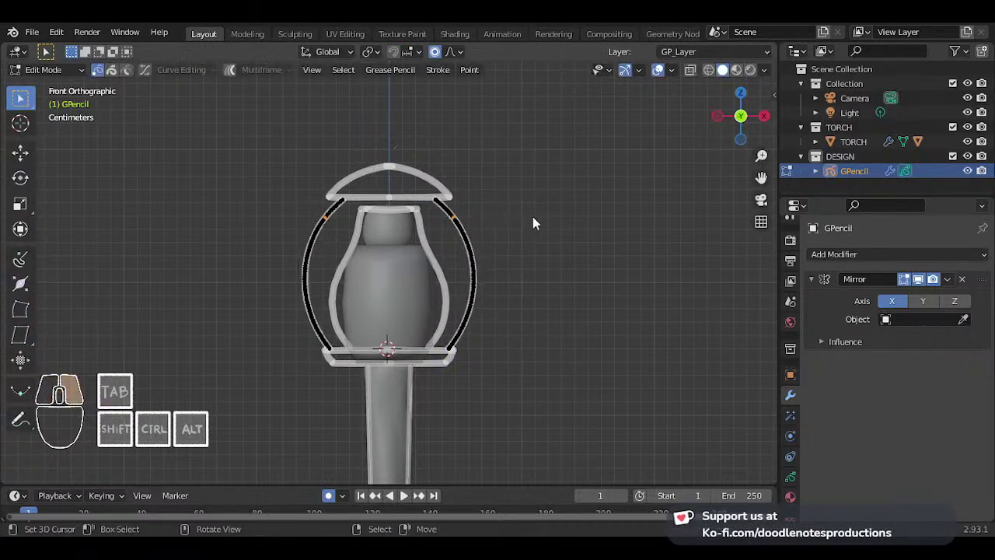
scroll(532, 217, "up", 2)
key("g")
right_click(540, 216)
- Pull the side arc's midpoint inwards with proportional editing, and rotate its upper section slightly with a proportional size of 0.06
key("g")
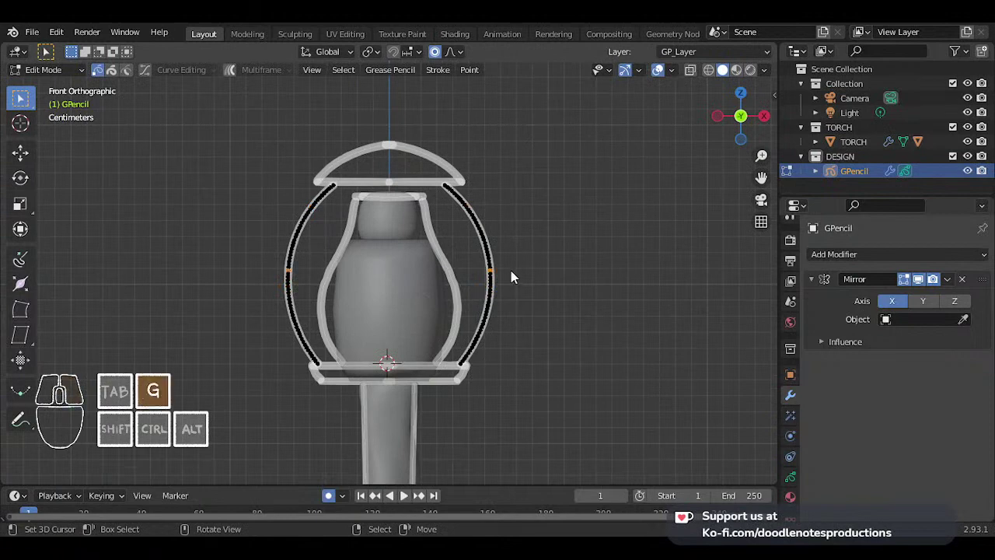
left_click(492, 262)
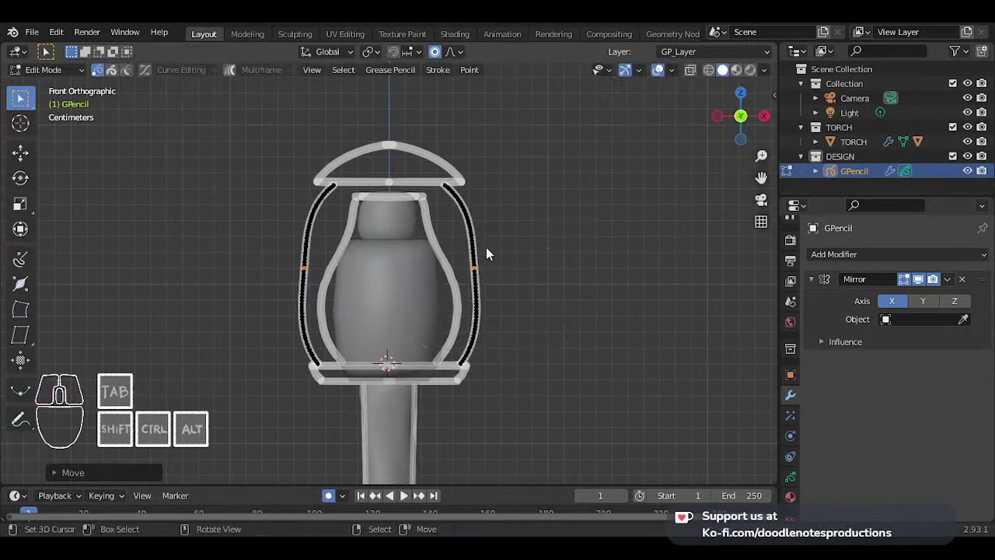
left_click(472, 210)
key("r")
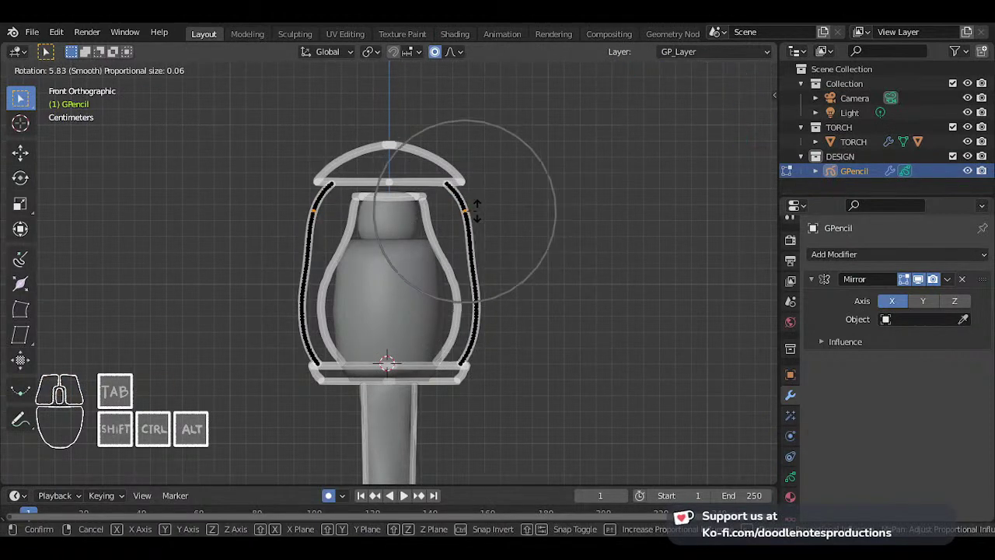
left_click(474, 206)
- Move the side curve's upper point outwards and up with a proportional size of 0.02 to form a sharper shoulder
key("g")
scroll(480, 204, "up", 4)
scroll(481, 204, "up", 7)
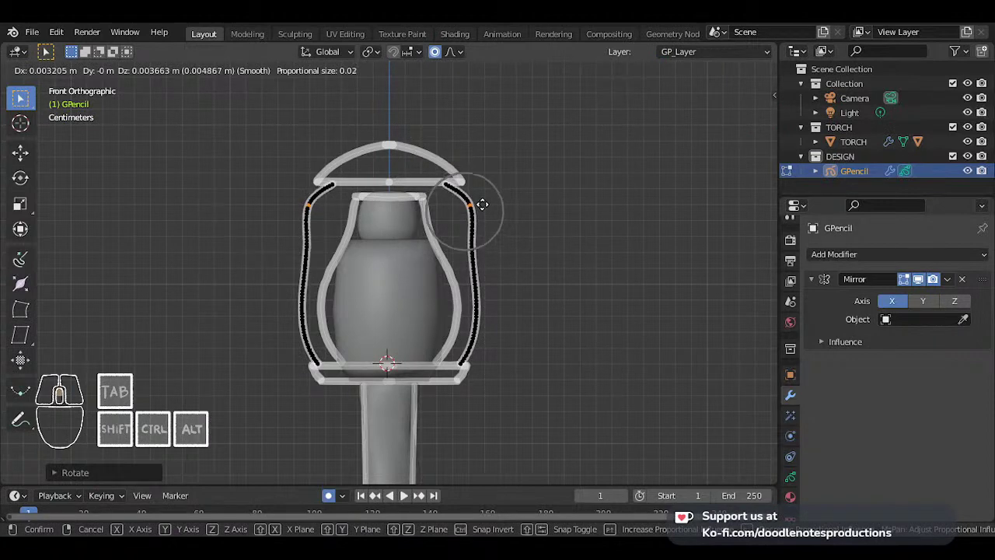
left_click(499, 201)
key("s")
left_click(513, 201)
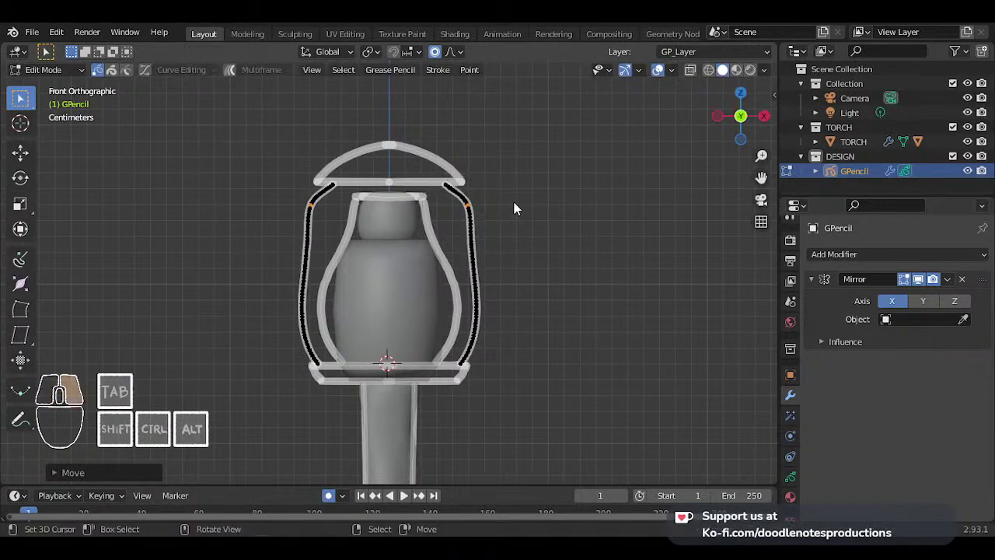
key("g")
left_click(517, 206)
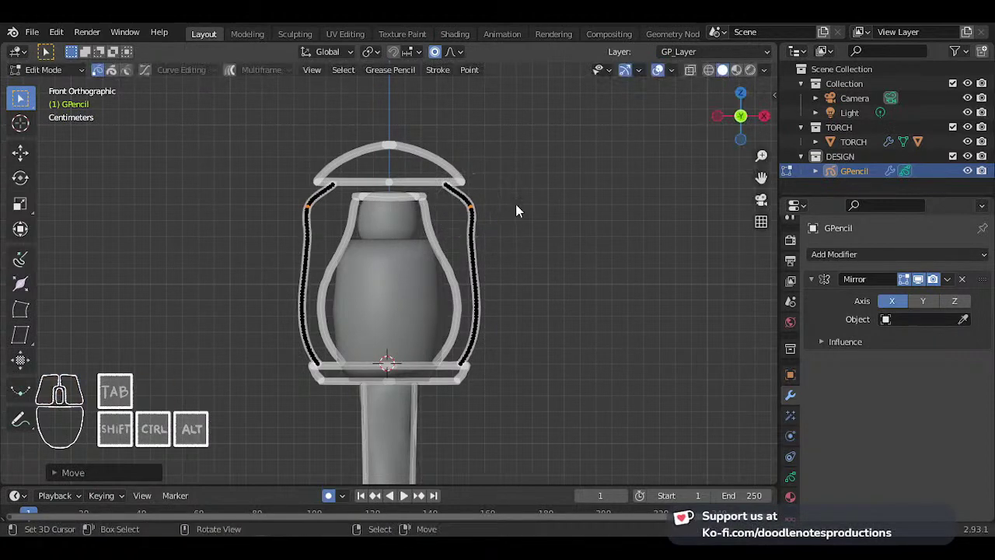
- Move the side curve's points just above the collar outwards with a proportional size of 0.02 to form a lower bend
right_click(472, 348)
key("g")
scroll(475, 347, "up", 3)
scroll(476, 346, "down", 4)
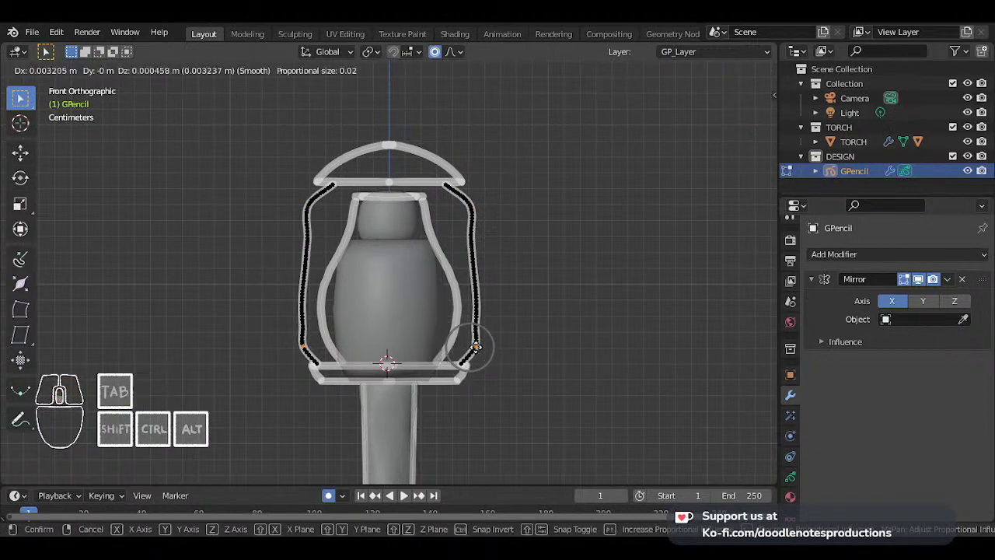
left_click(475, 346)
left_click(475, 343)
key("g")
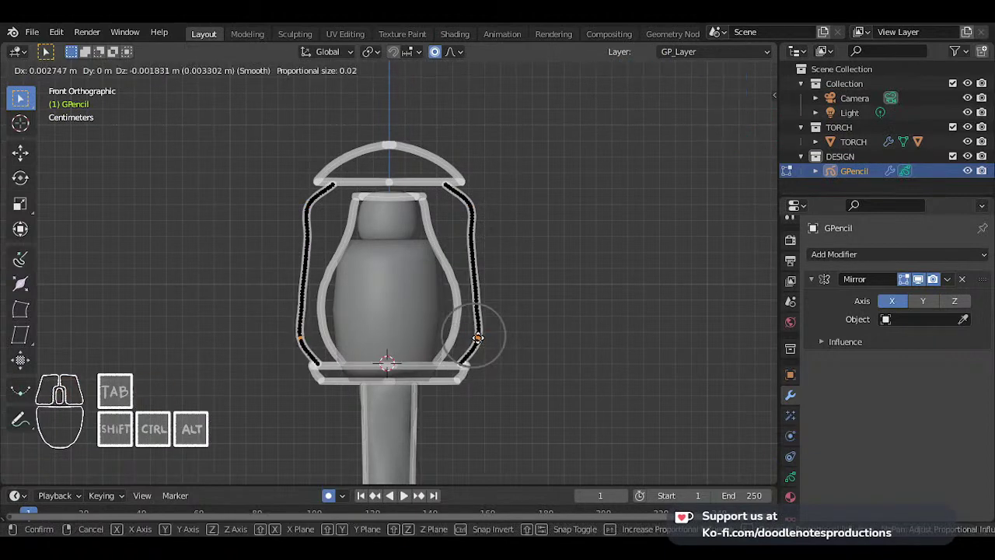
left_click(480, 341)
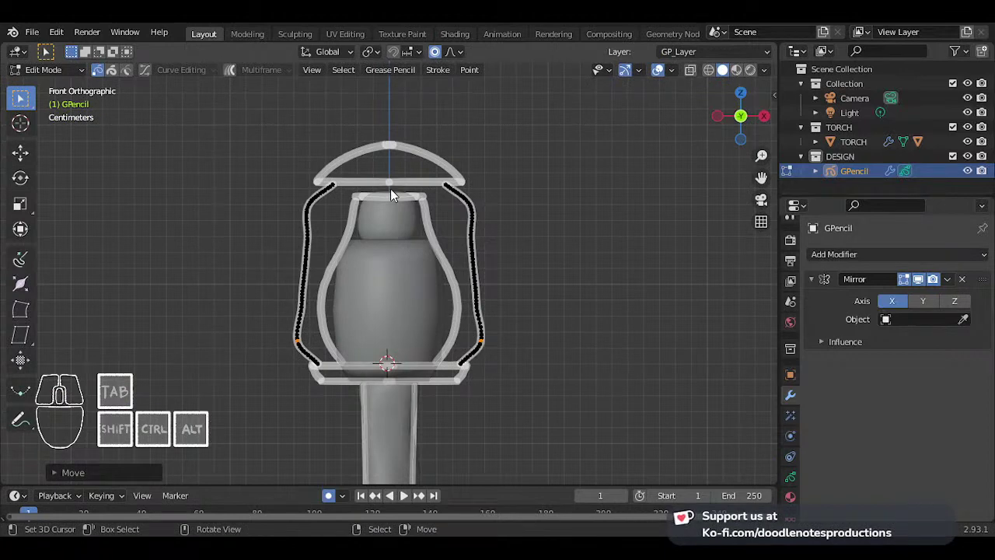
- Draw a straight vertical line just beside the centre line from the cap's base to the collar with the Line tool, and return to Edit Mode
key("Tab")
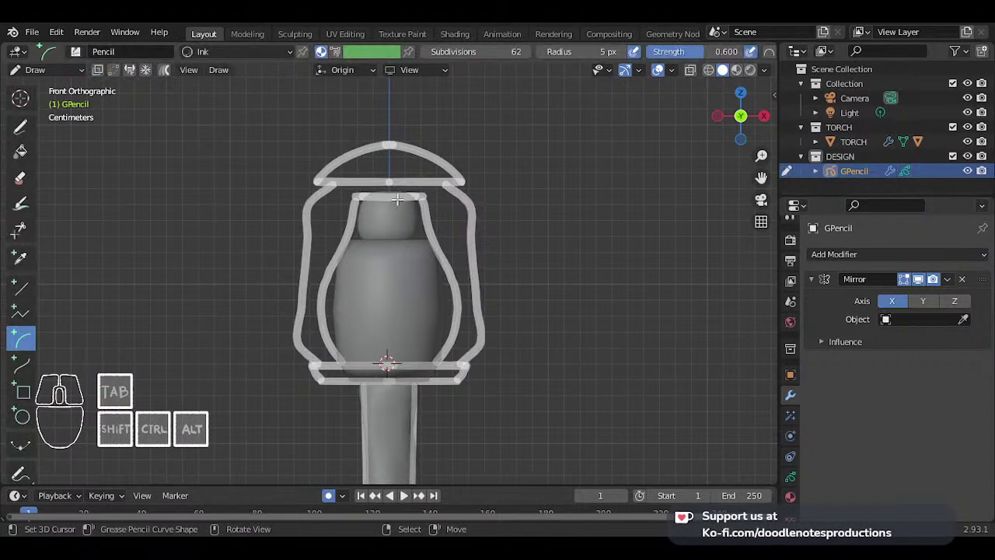
left_click(20, 288)
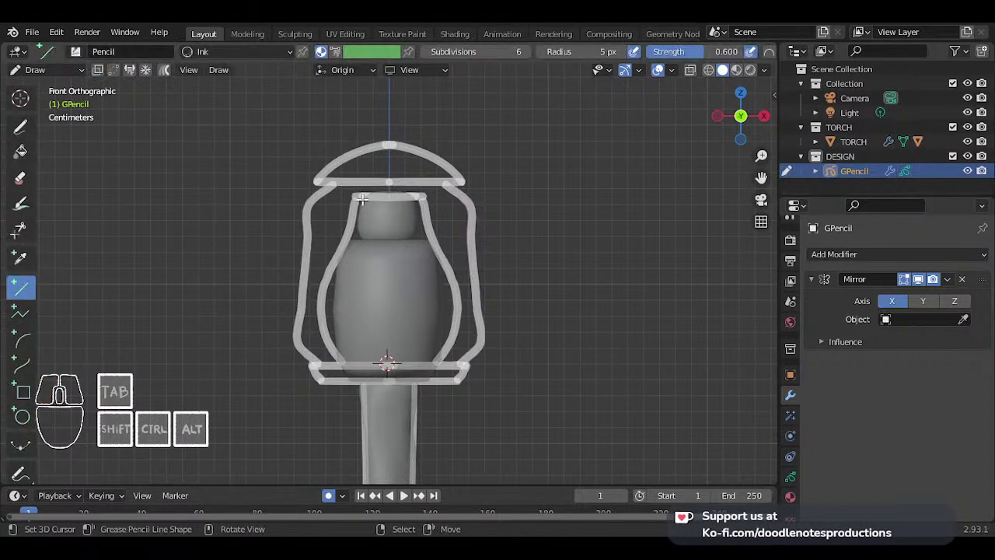
left_click_drag(389, 182, 387, 360)
key("Return")
left_click_drag(396, 182, 397, 362, "shift")
key("Escape")
left_click_drag(394, 181, 394, 363, "shift")
key("Return")
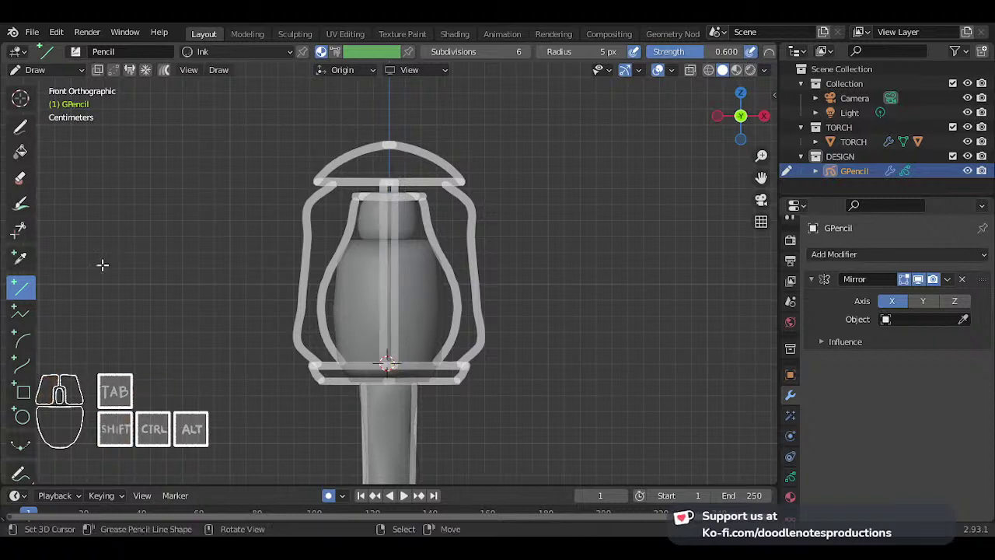
key("Tab")
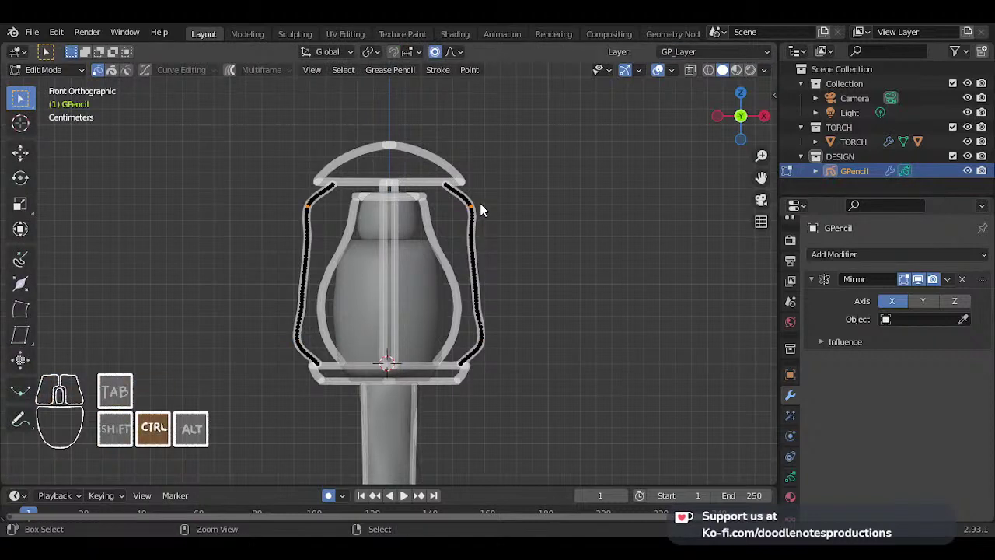
- Duplicate the whole outer side curve and place the copy about 0.008 m inwards along X
key("ctrl+l")
key("shift+d")
key("x")
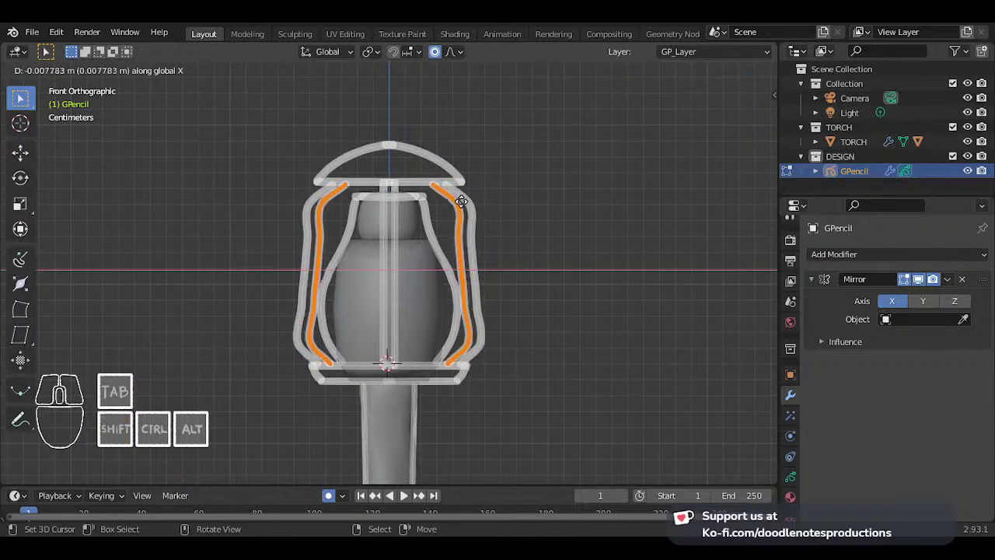
left_click(460, 200)
- Select both side curves and move them outwards along X by about 0.006 m, ending in Draw mode
right_click(478, 245, "shift")
key("ctrl+l")
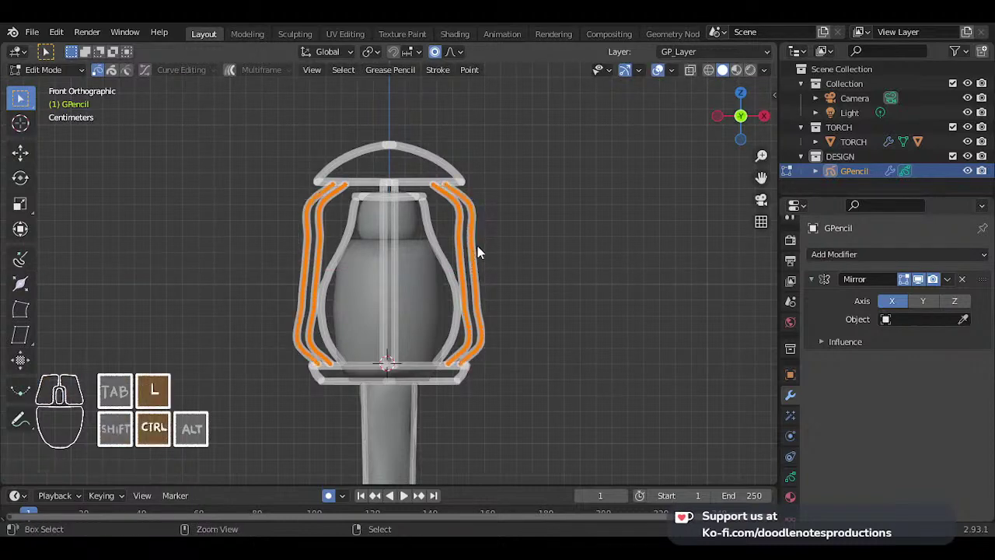
key("g")
key("x")
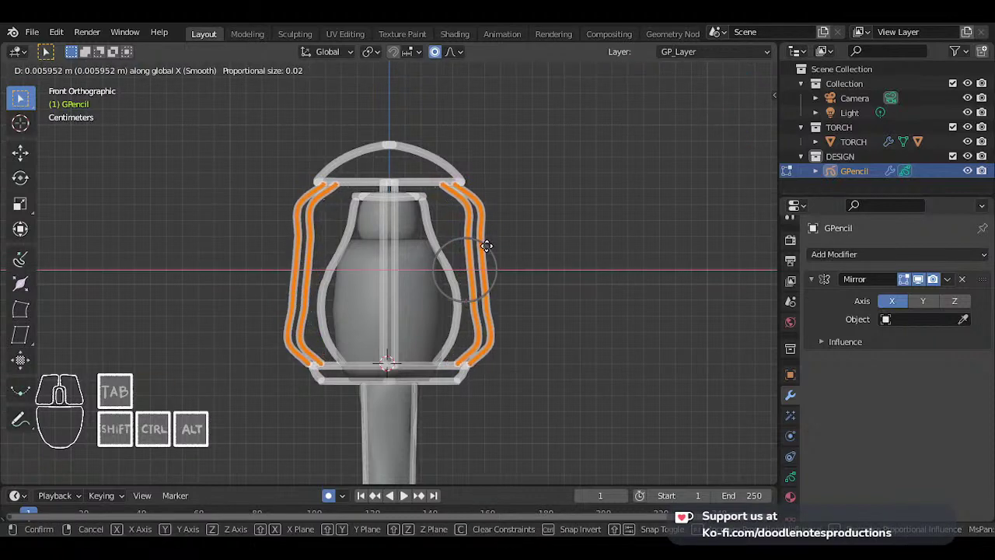
left_click(487, 246)
key("Tab")
- Examine the proportions of the lantern head and handle across the whole torch design
scroll(499, 264, "down", 5)
scroll(487, 276, "up", 5)
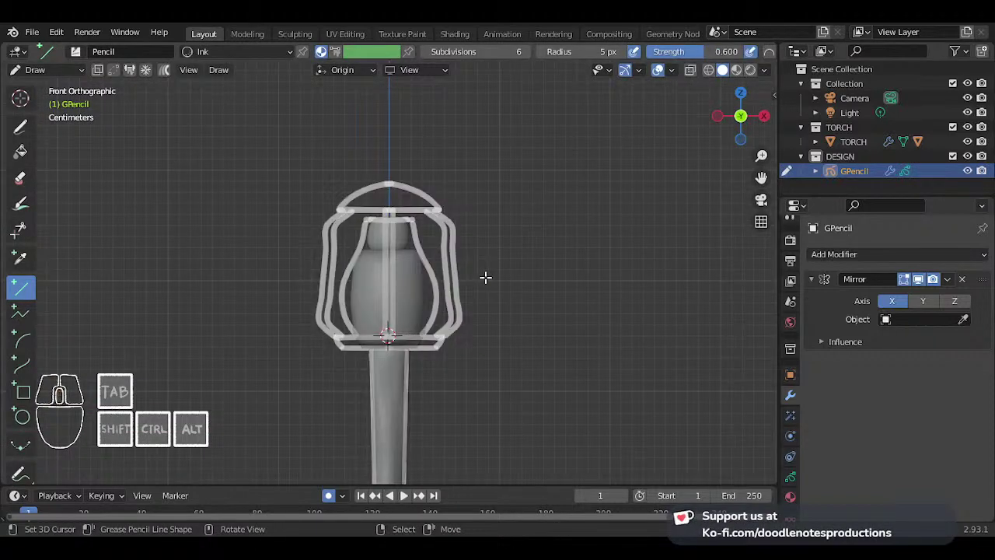
scroll(467, 274, "down", 3)
scroll(451, 306, "down", 7)
middle_click_drag(435, 339, 437, 322, "shift")
scroll(425, 308, "up", 6)
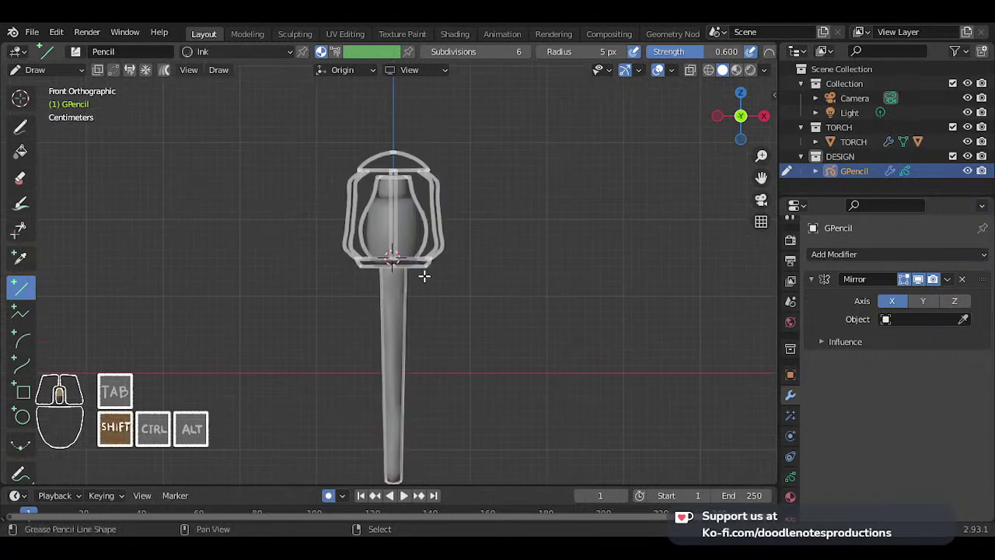
middle_click_drag(424, 275, 414, 308, "shift")
scroll(415, 305, "up", 5)
scroll(420, 299, "down", 5)
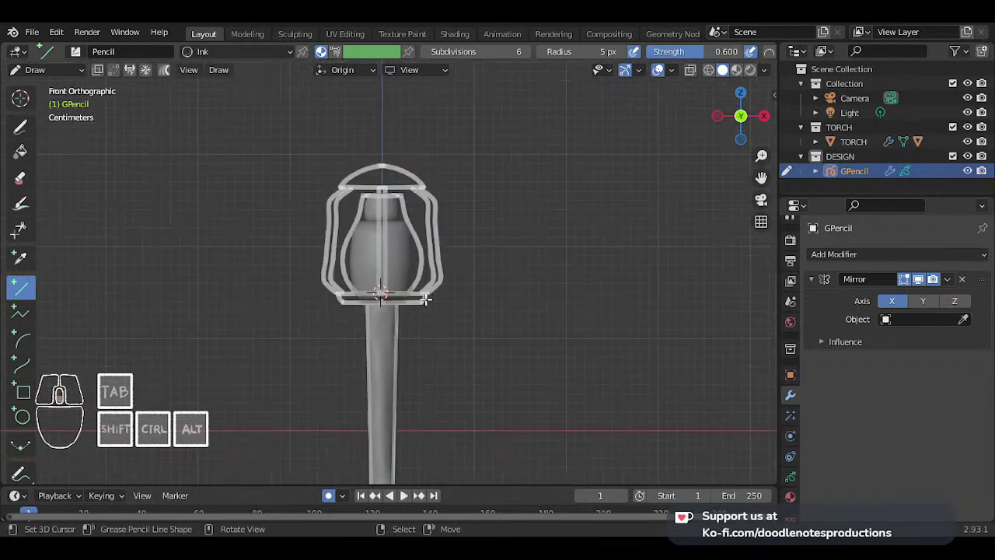
- Draw an arc below the collar from its lower edge to near the handle's centre with the Arc tool
scroll(421, 296, "up", 4)
scroll(399, 355, "up", 1)
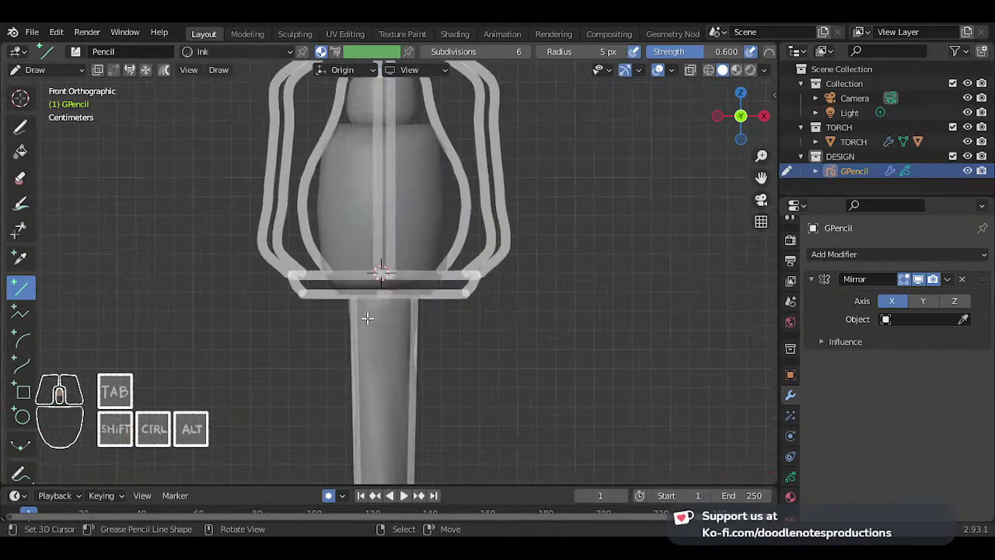
scroll(387, 317, "up", 1)
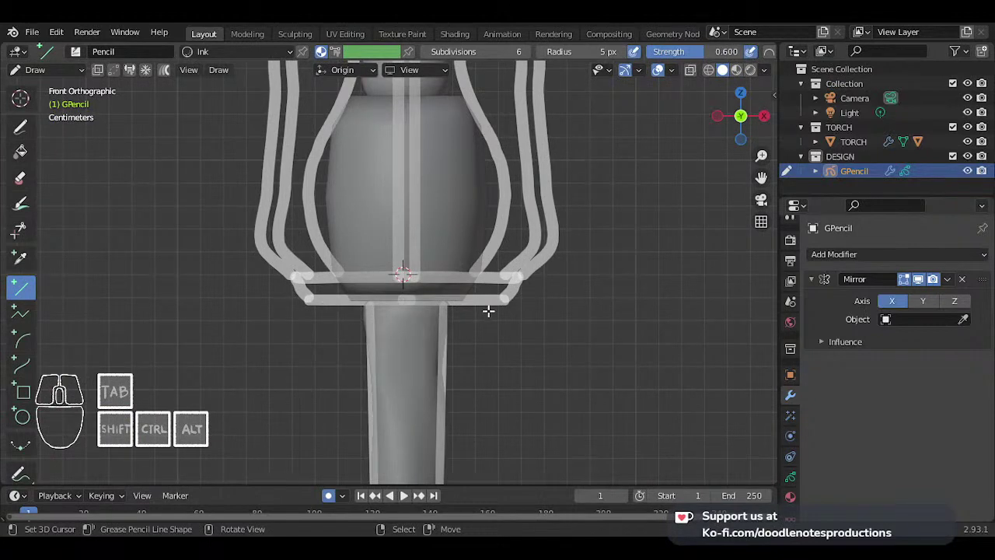
key("c")
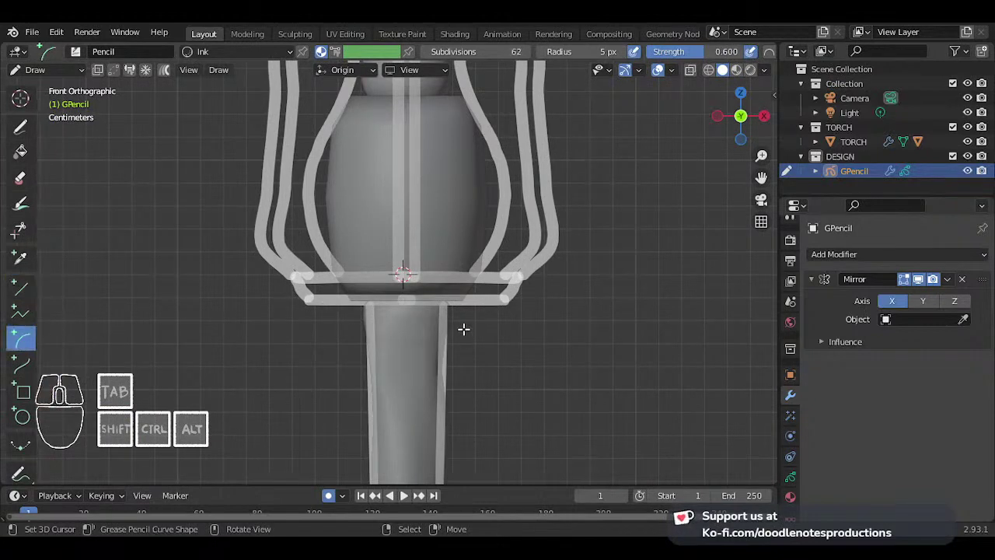
mouse_move(416, 328)
left_mouse_down()
mouse_move(451, 328)
mouse_move(490, 296)
mouse_move(460, 327)
mouse_move(466, 340)
left_mouse_up()
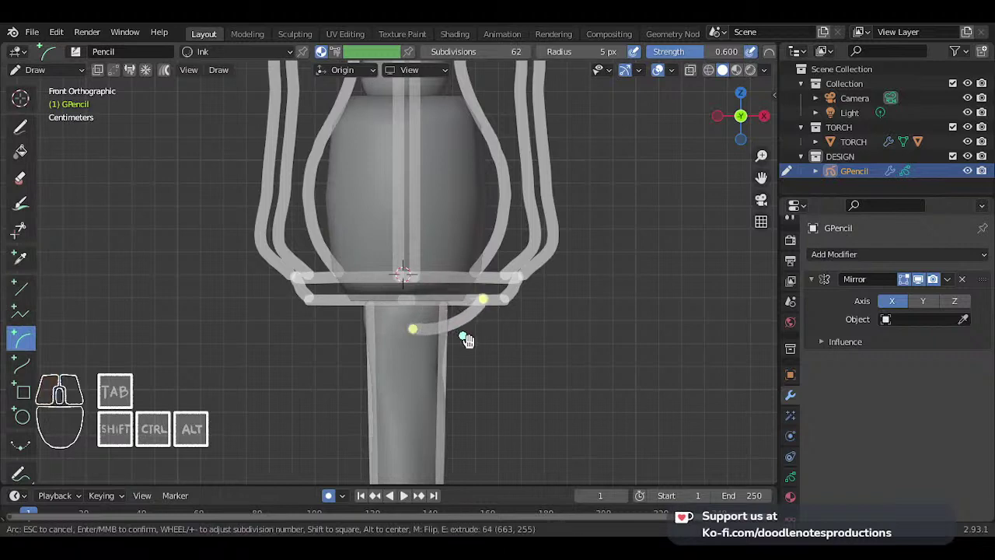
key("Return")
- Move the new arc's lower end point slightly so that the mirrored halves meet at the centre line
left_click(403, 330)
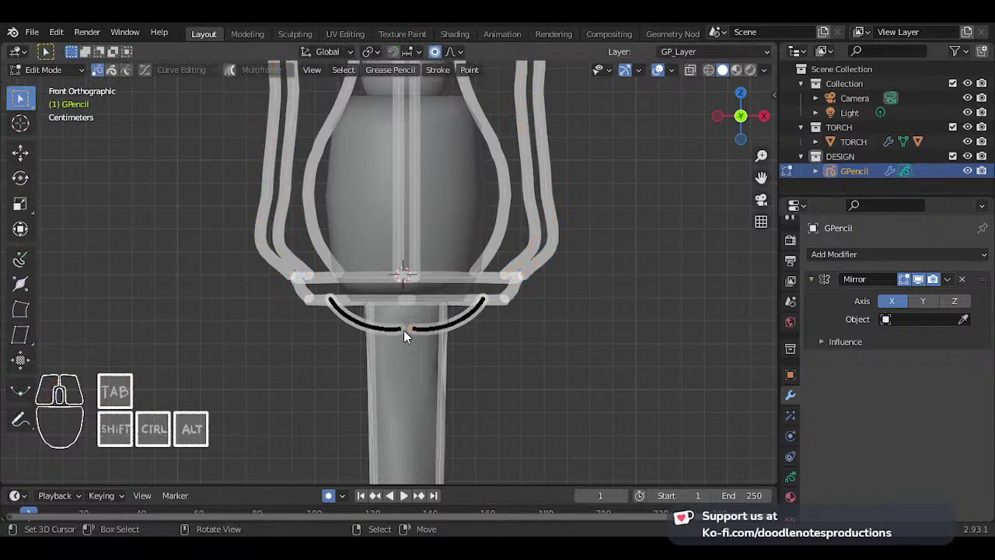
key("g")
left_click(406, 327)
key("Tab")
scroll(440, 325, "down", 8)
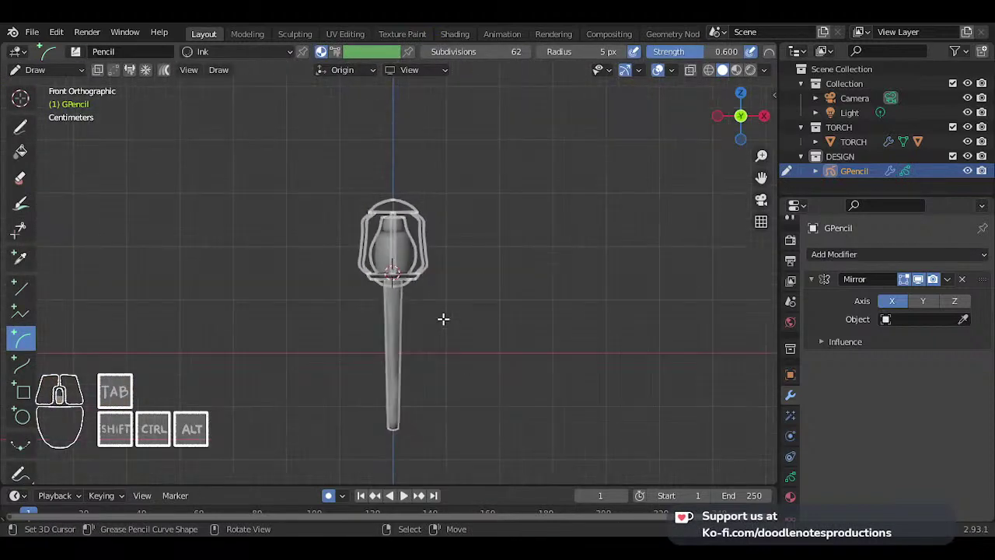
scroll(444, 318, "up", 8)
- Pull the arc's lower centre point down along Z with a proportional size of 0.04 to deepen the curve
key("Tab")
key("g")
key("z")
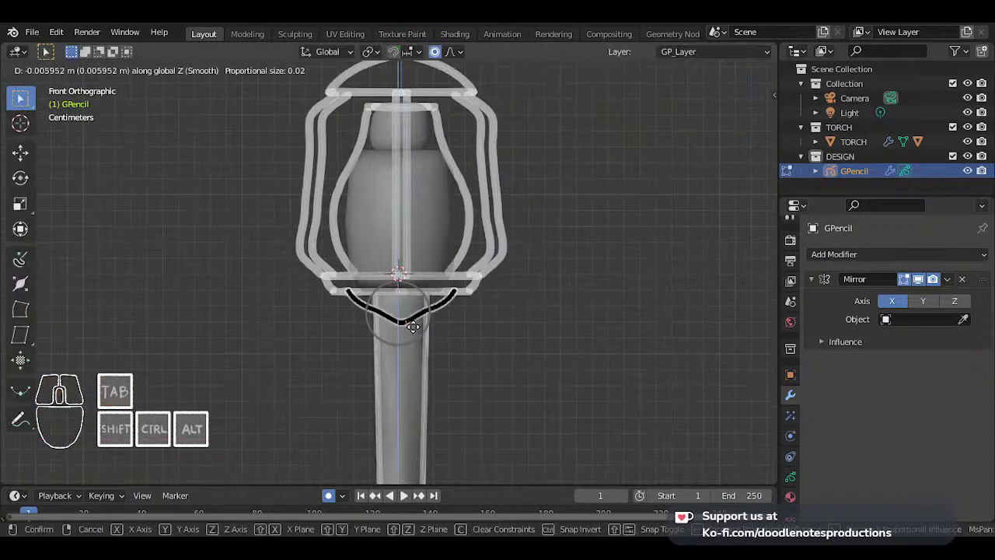
scroll(413, 335, "down", 4)
scroll(413, 334, "up", 1)
left_click(413, 334)
key("Tab")
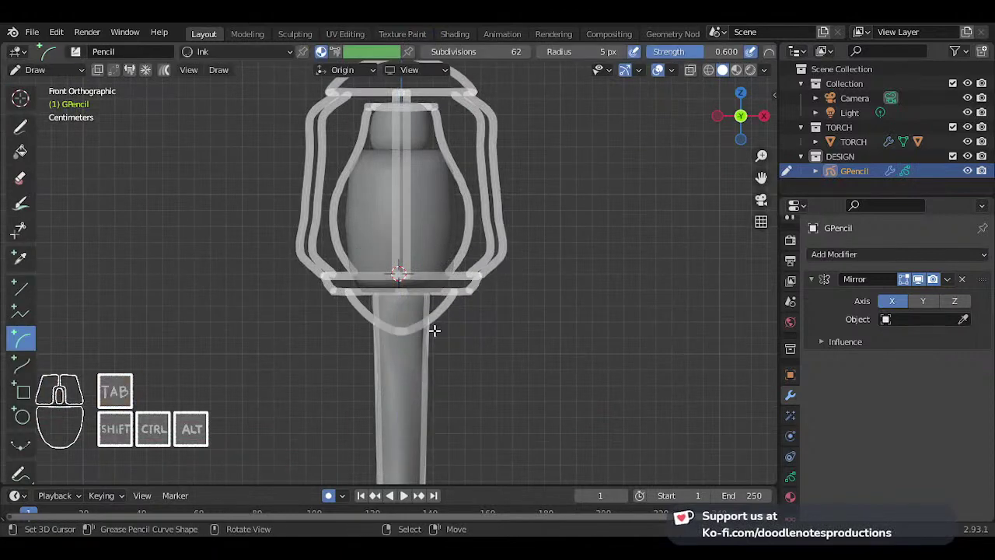
- Pull the arc's lower centre point further down the handle along Z, keeping the proportional size of 0.04
scroll(435, 330, "down", 3)
scroll(434, 331, "up", 3)
key("Tab")
key("g")
key("z")
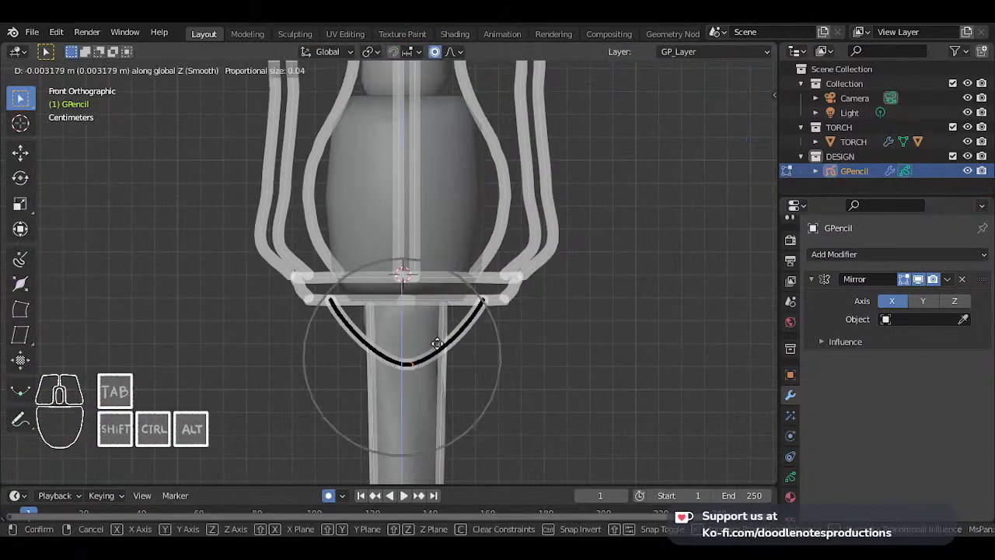
left_click(433, 361)
- Move the arc's lower point outwards along X by about 0.019 m to the handle's edge with a proportional size of 0.04
key("g")
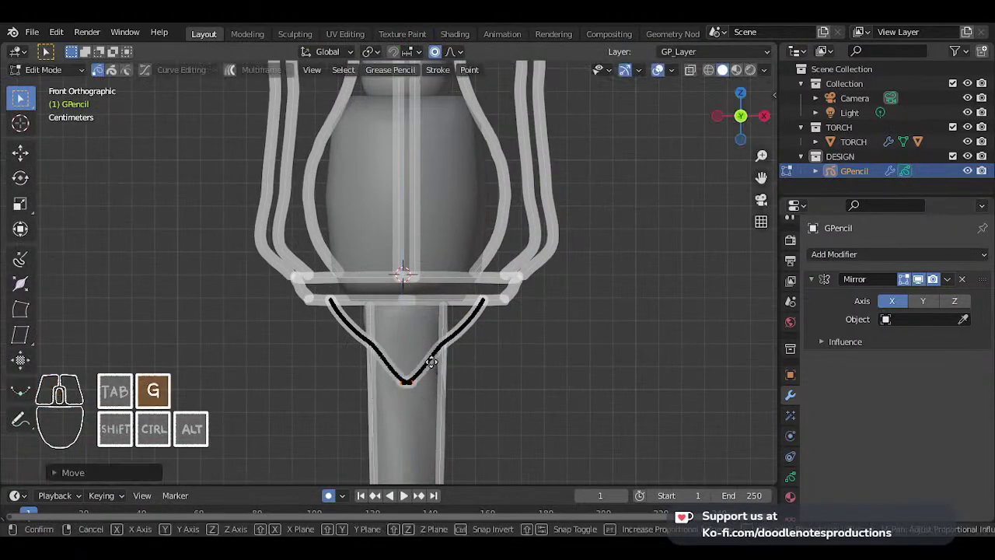
key("x")
scroll(443, 362, "up", 3)
scroll(455, 360, "down", 7)
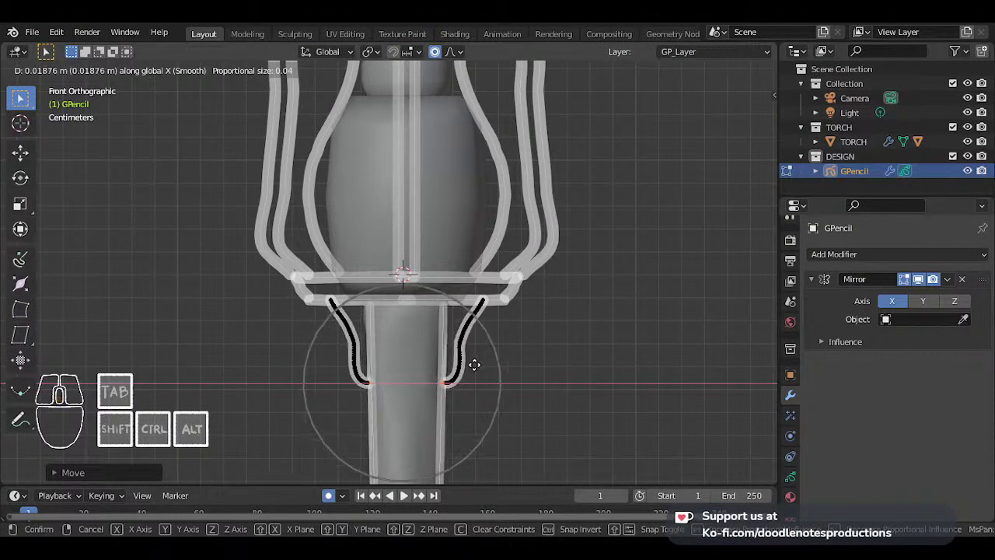
left_click(473, 364)
key("Tab")
middle_click_drag(438, 369, 435, 326, "shift")
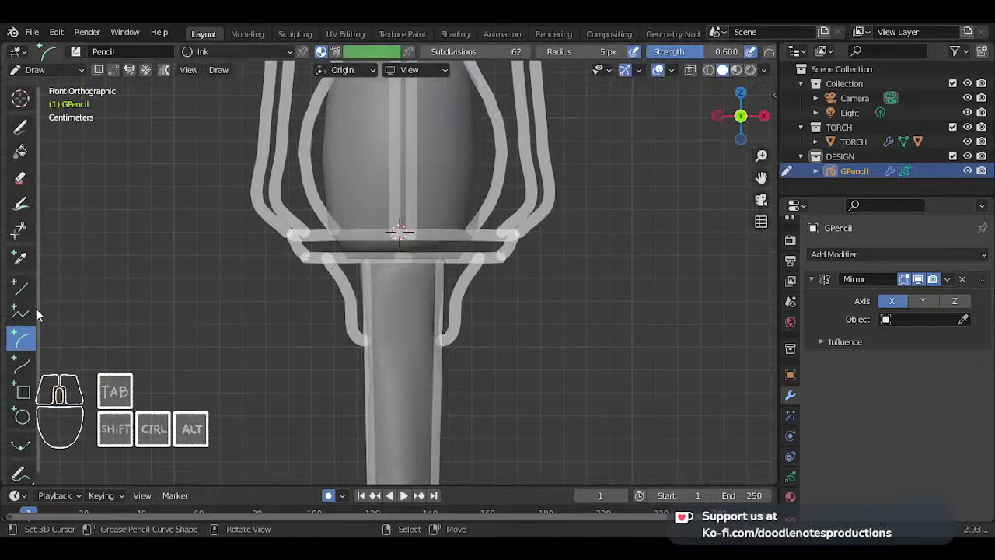
left_click(23, 288)
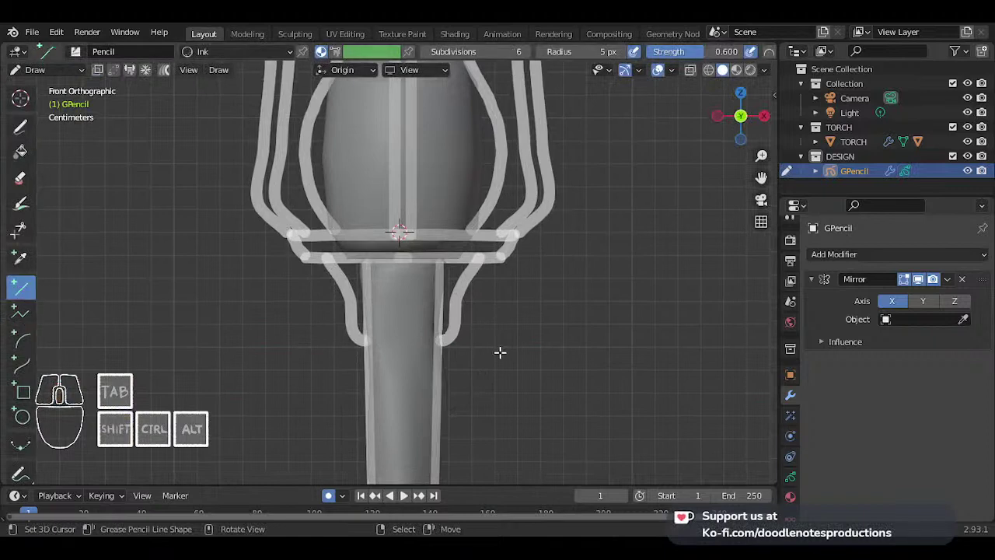
key("Tab")
key("g")
right_click(427, 342)
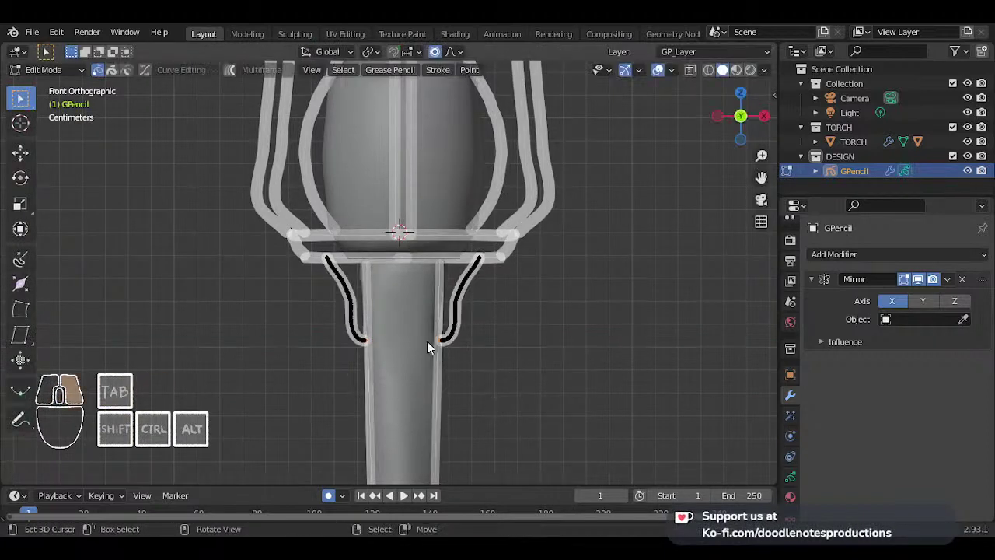
key("g")
right_click(469, 340)
- Extrude the bracket curve's lower end point inwards along X to the centre line to close its base
key("e")
key("x")
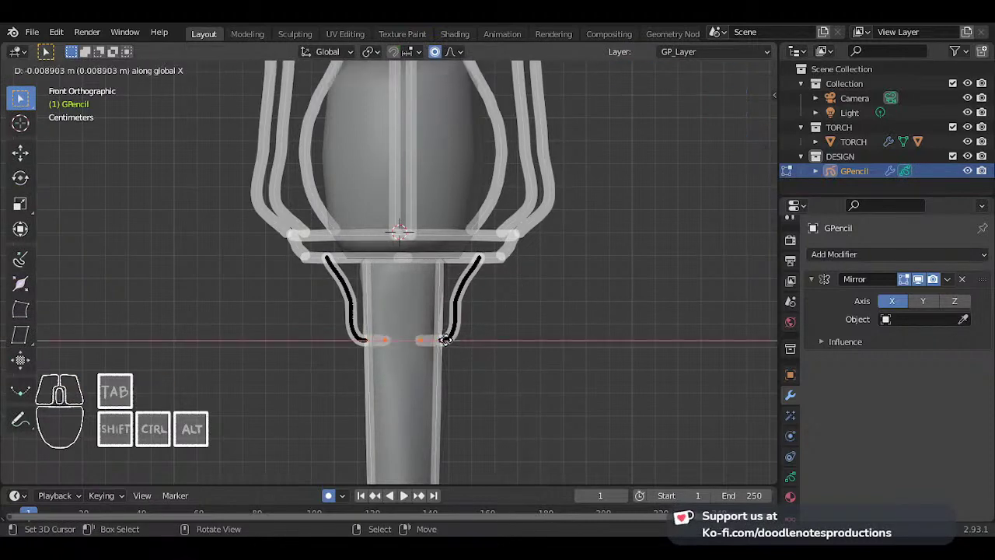
left_click(434, 340)
key("Tab")
- Save the file, switch the Grease Pencil design to Object Mode and save again
scroll(455, 342, "down", 6)
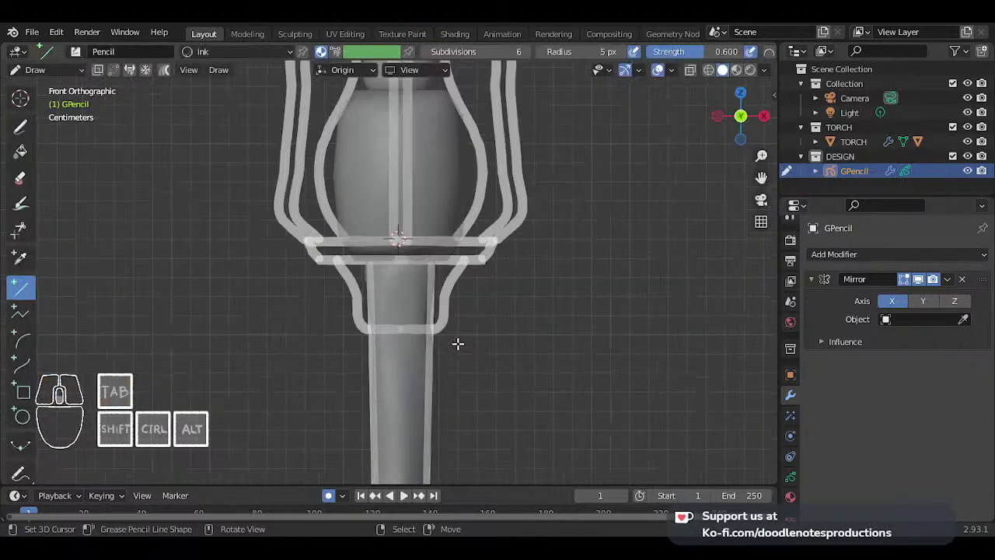
scroll(455, 341, "up", 2)
scroll(453, 340, "down", 2)
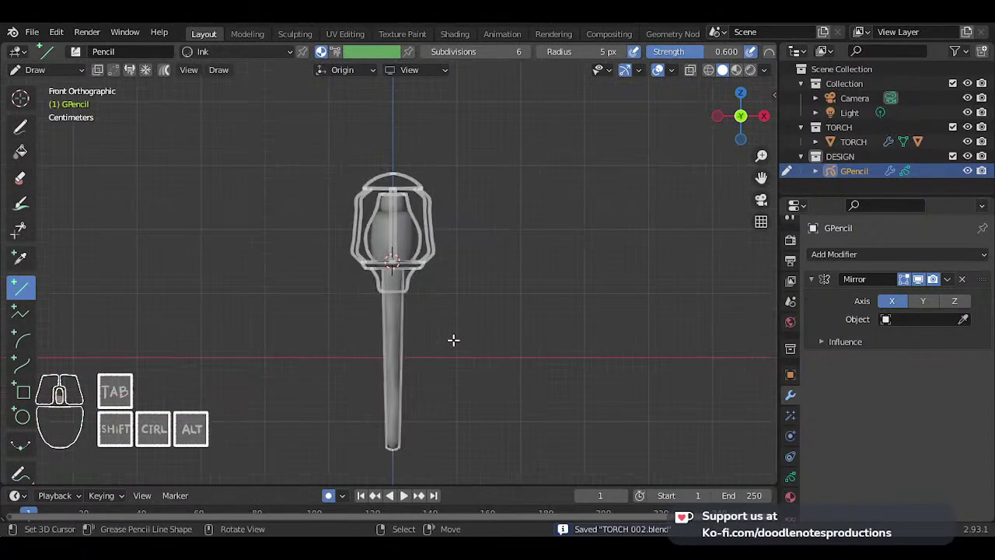
scroll(449, 344, "down", 3, "shift")
key("ctrl+s")
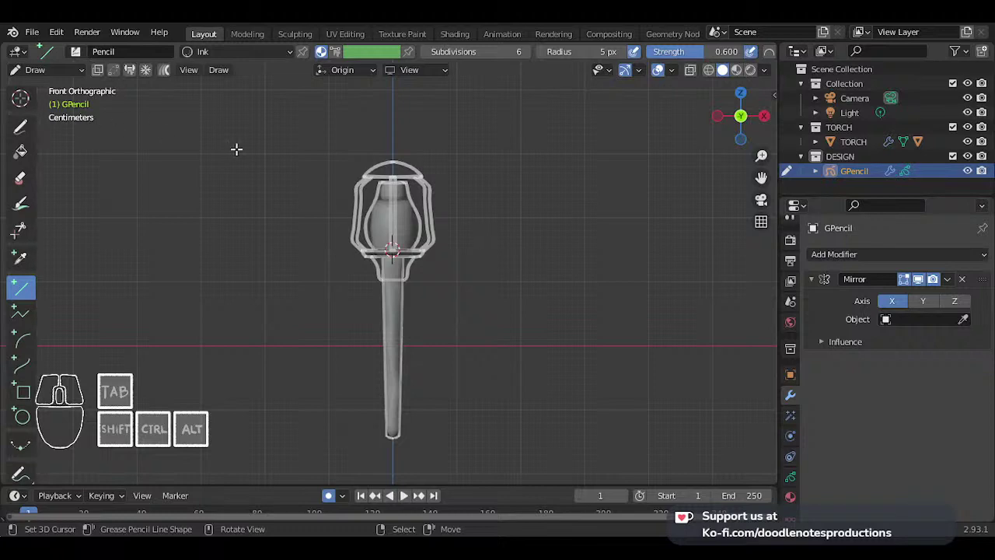
key("ctrl+Tab")
left_click(472, 190)
key("ctrl+s")
left_click(442, 217)
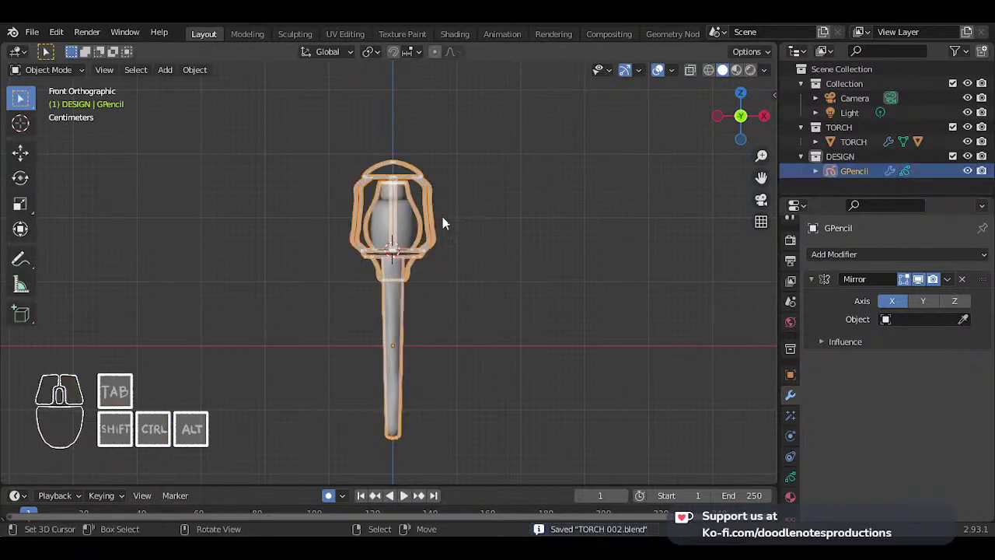
key("r")
right_click(497, 210)
middle_click_drag(545, 214, 573, 261)
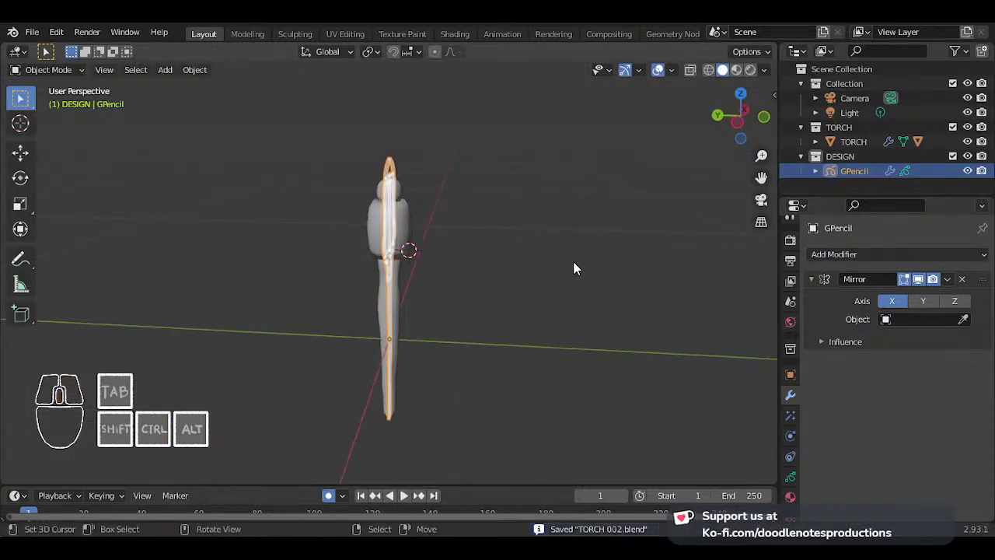
key("KP_1")
- Delete the TORCH collection together with its whole hierarchy of objects
left_click(420, 243)
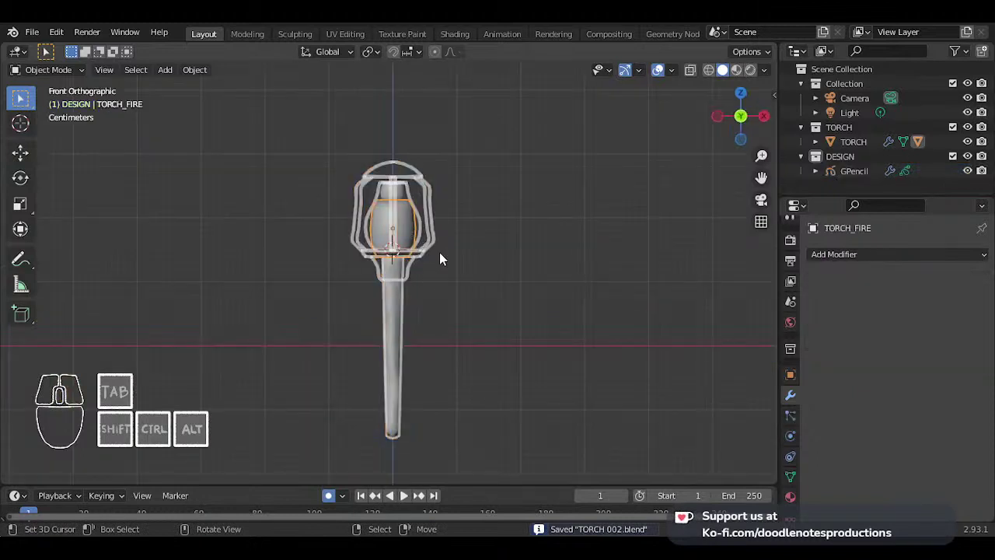
left_click(848, 127)
right_click(857, 128)
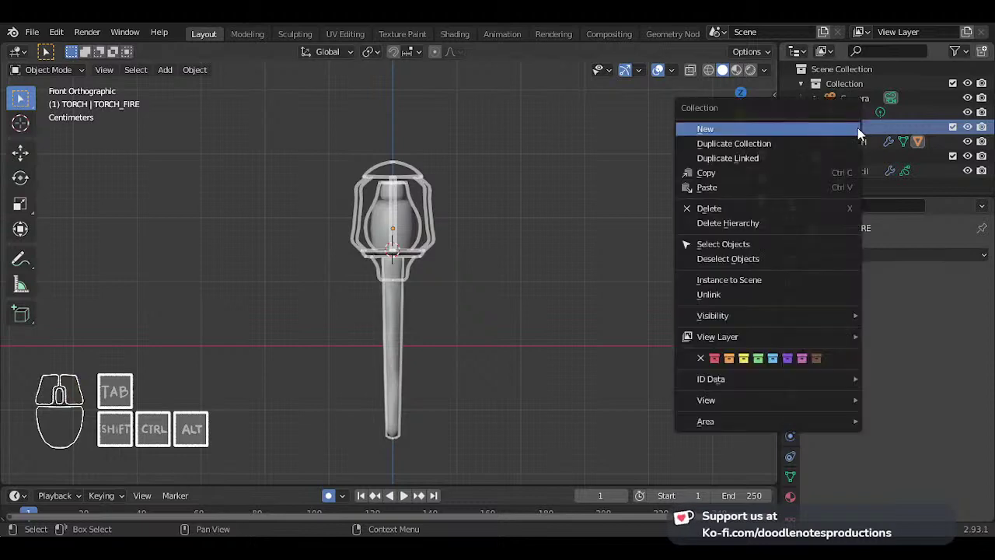
key("Escape")
right_click(855, 134)
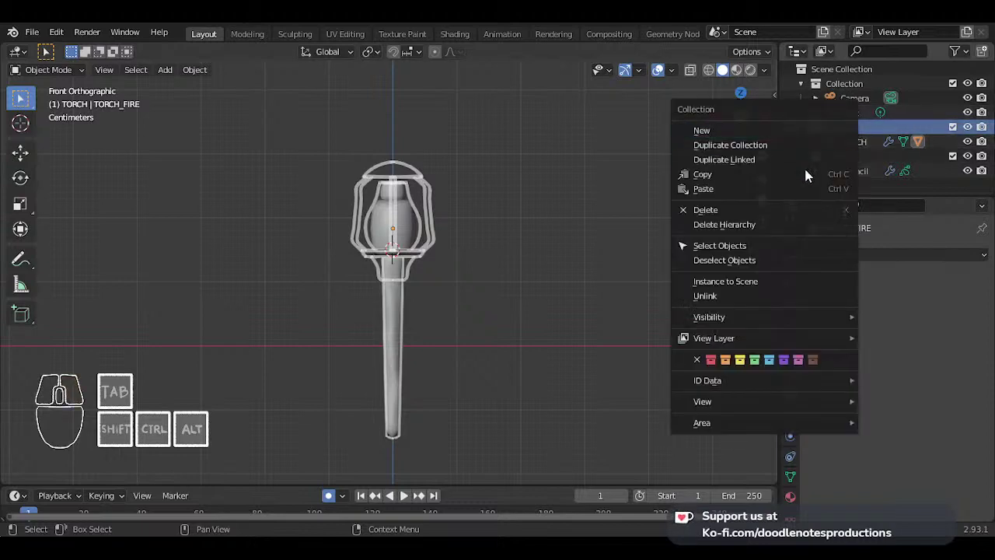
left_click(789, 222)
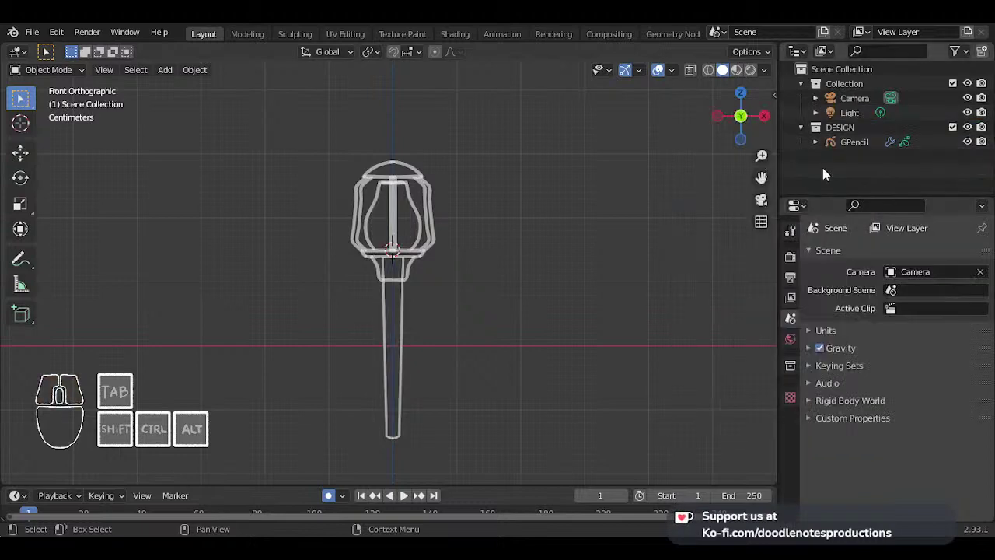
- Add a new collection under the Scene Collection, name it TORCH v2, and save the file
right_click(860, 71)
left_click(860, 71)
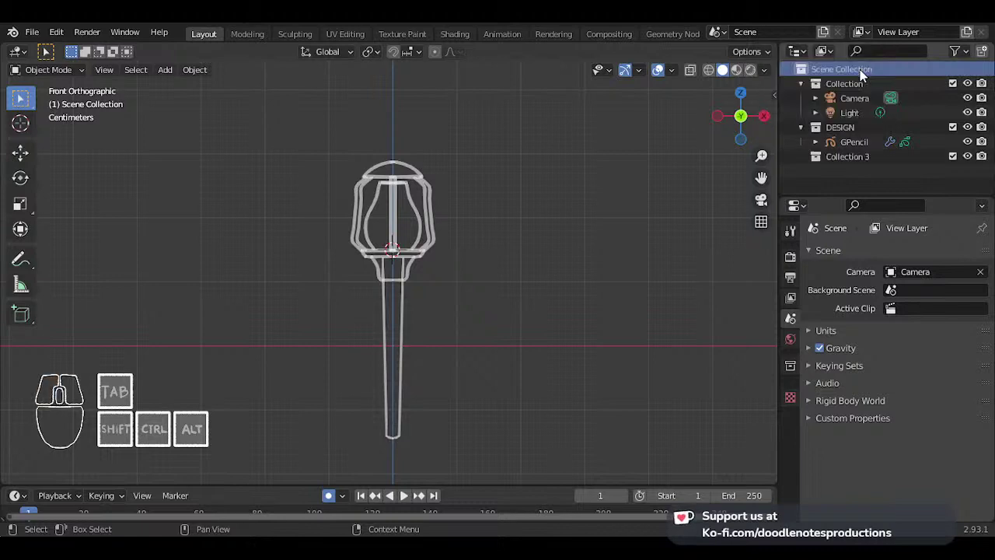
double_click(849, 157)
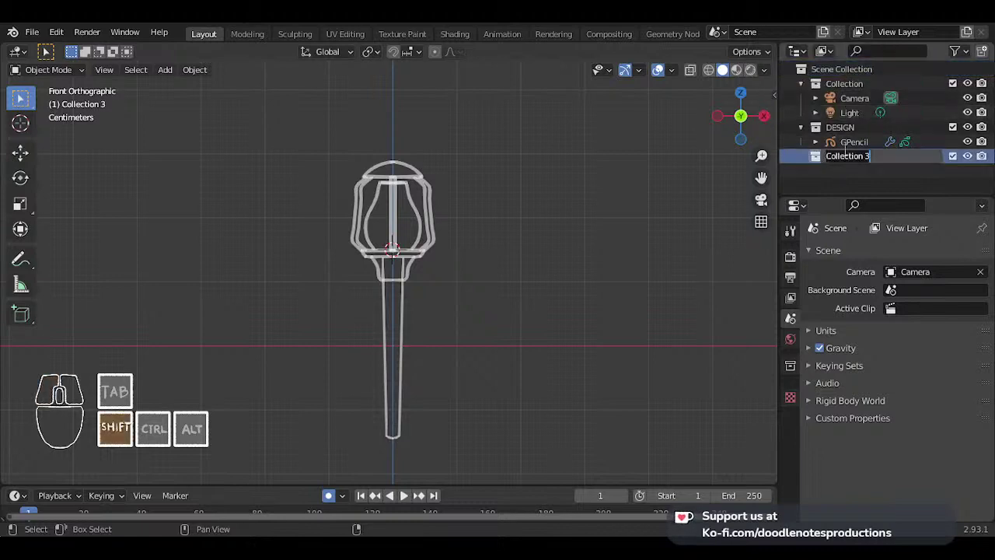
type("TOR")
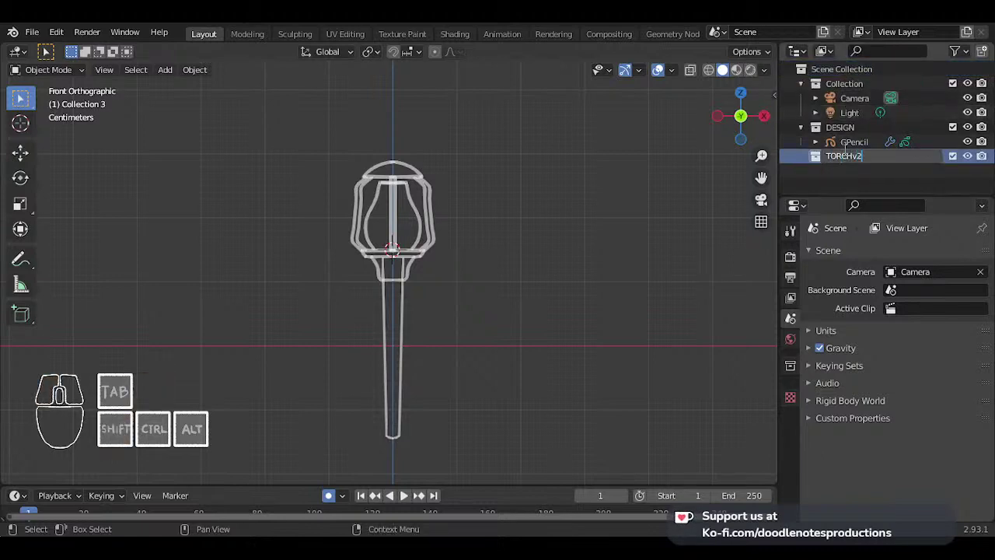
type("CHv2")
key("Return")
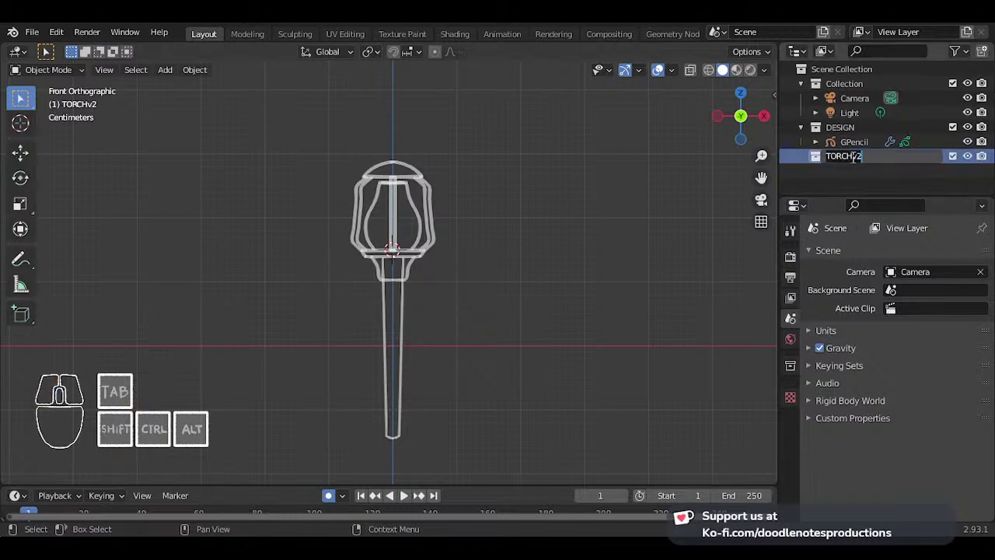
key("Return")
key("ctrl+s")
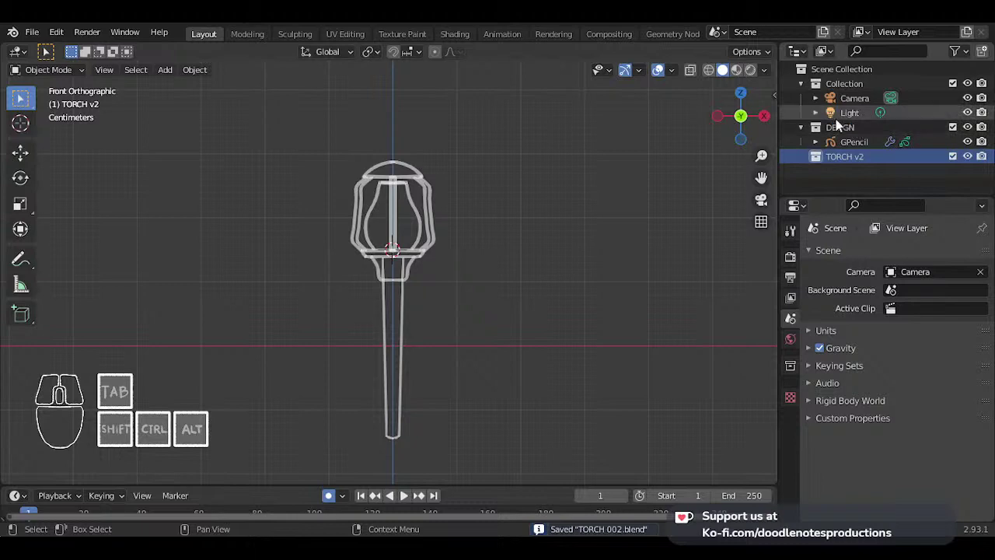
double_click(845, 84)
type("C")
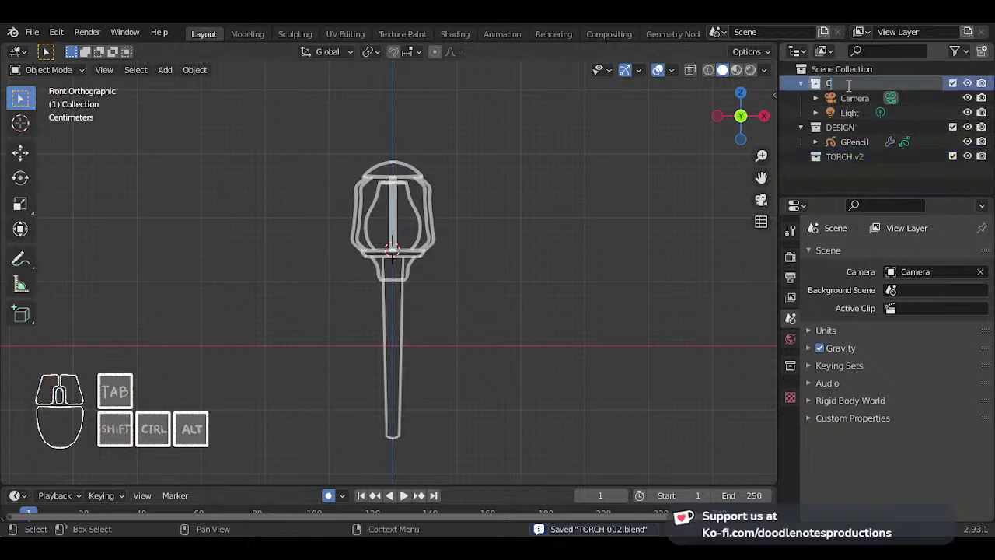
key("Escape")
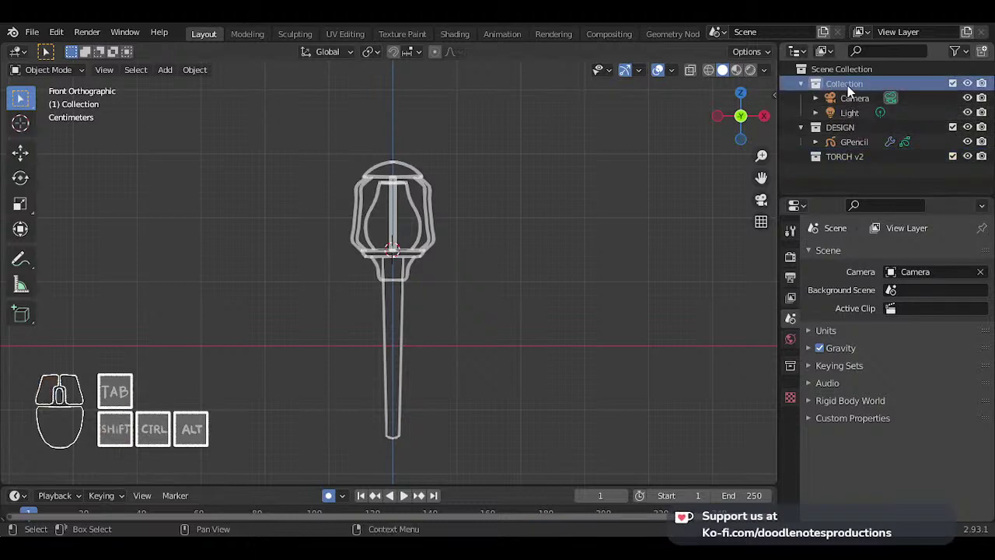
- Select the DESIGN collection and save the file
left_click(857, 129)
key("ctrl+s")
scroll(393, 306, "up", 3)
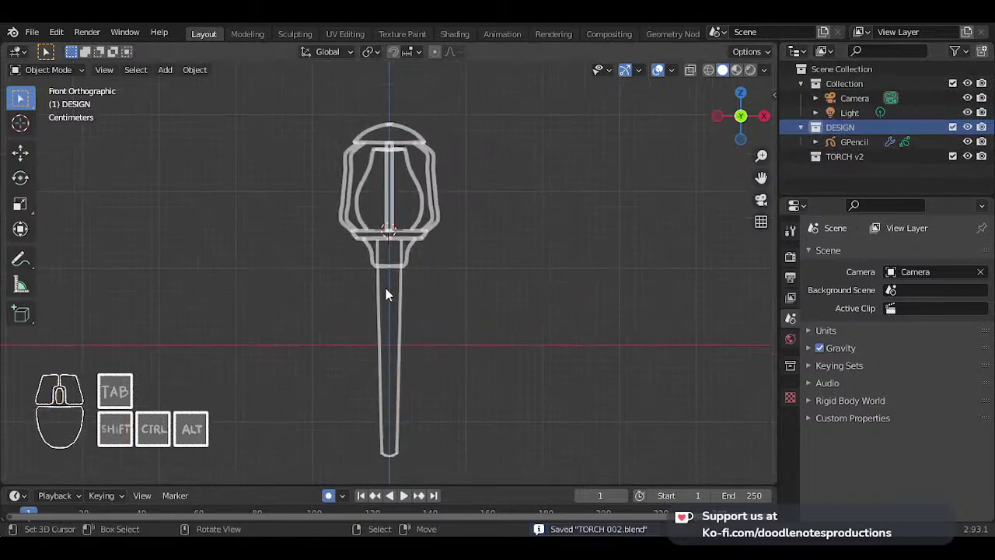
middle_click_drag(412, 292, 429, 316, "shift")
scroll(414, 286, "down", 1)
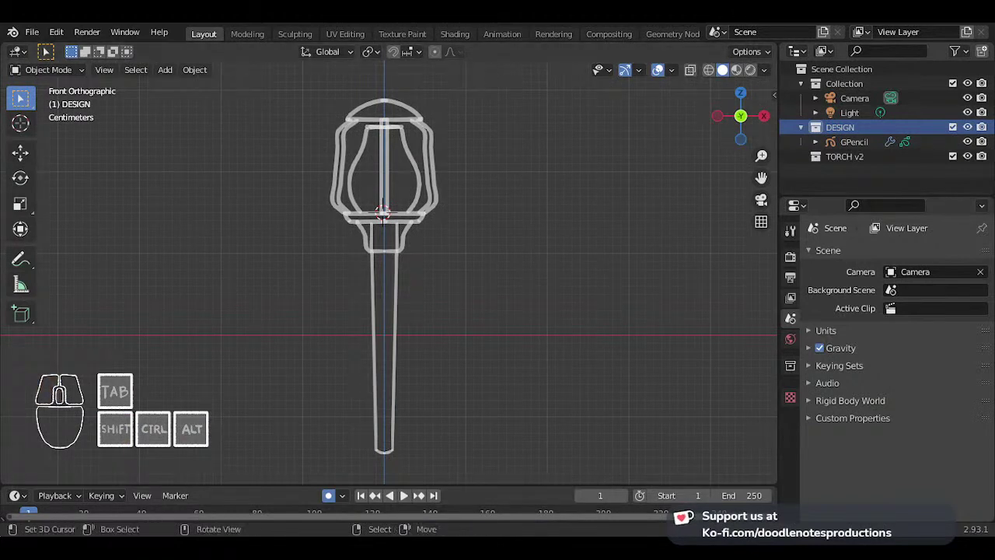
- Make TORCH v2 the active collection, snap the 3D cursor to the world origin, and save the file
left_click(855, 157)
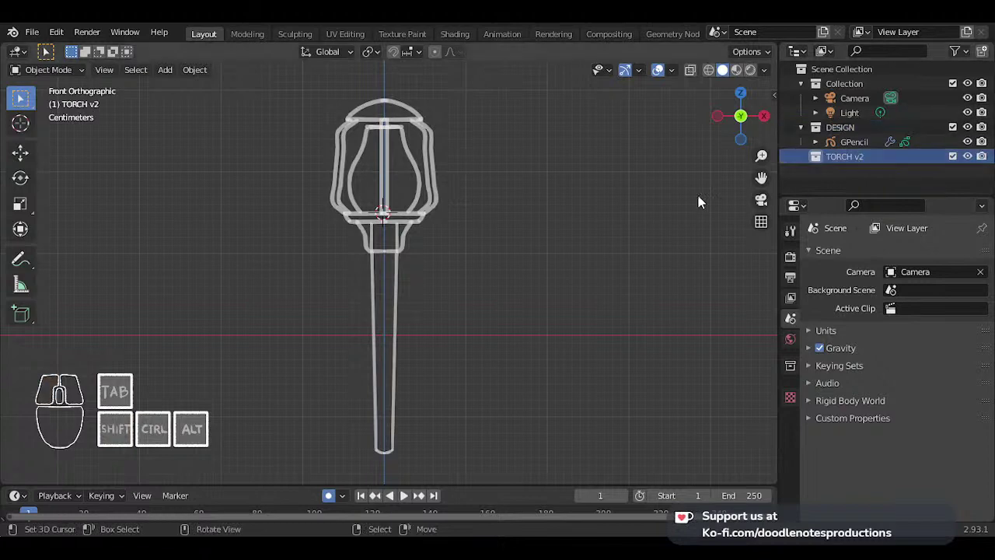
scroll(482, 213, "down", 2)
key("shift+s")
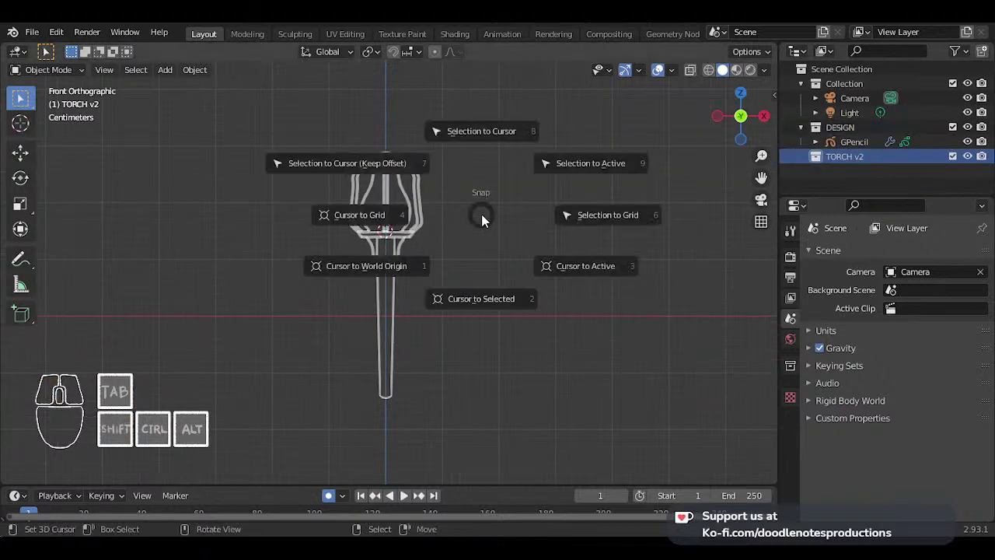
left_click(426, 258)
scroll(394, 270, "down", 2)
middle_click_drag(394, 270, 372, 250)
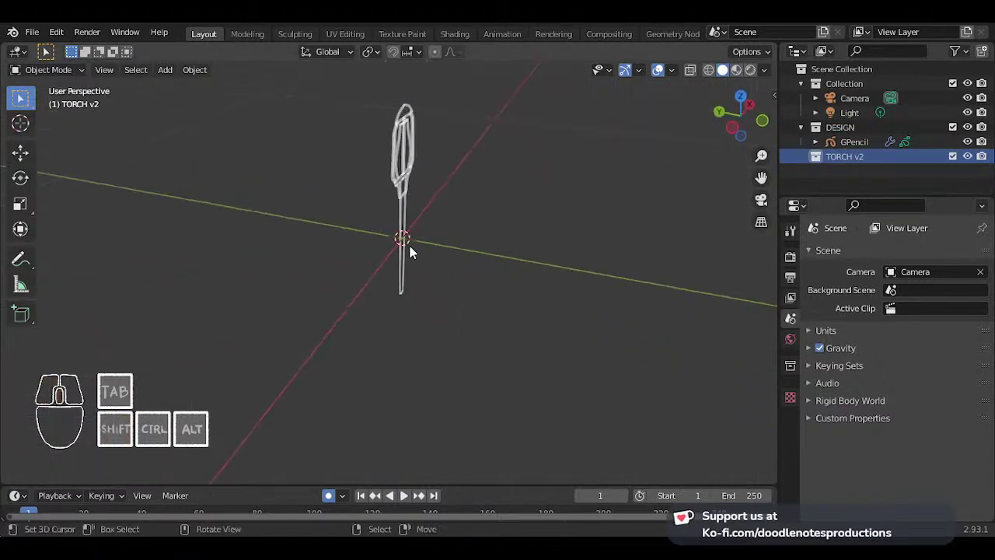
key("KP_0")
key("KP_1")
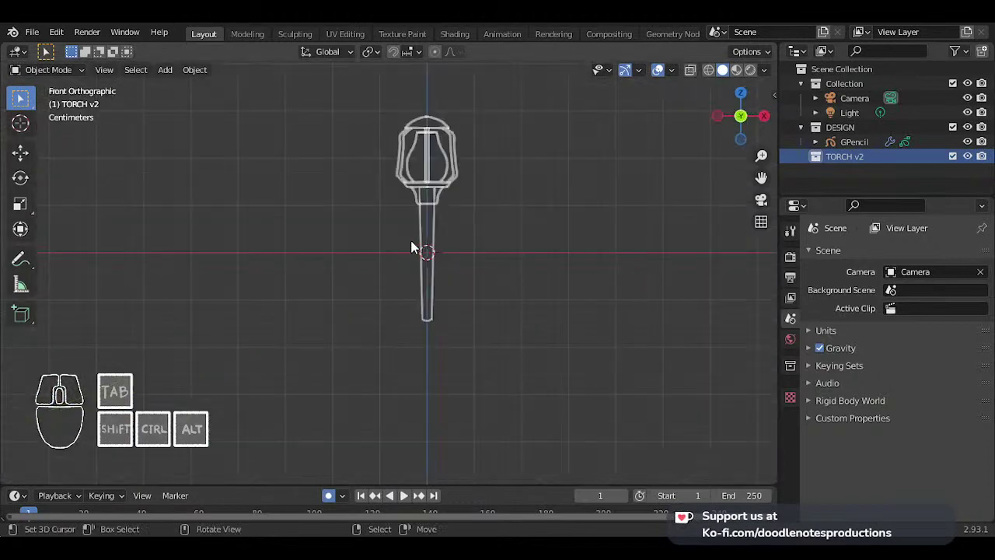
scroll(436, 233, "up", 3)
middle_click_drag(471, 214, 471, 259, "shift")
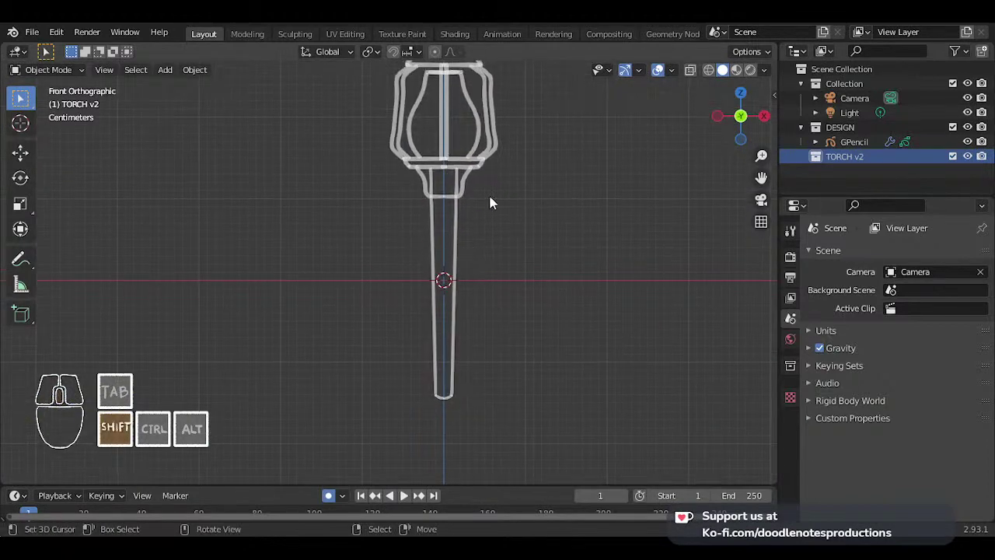
middle_click_drag(490, 203, 451, 210, "shift")
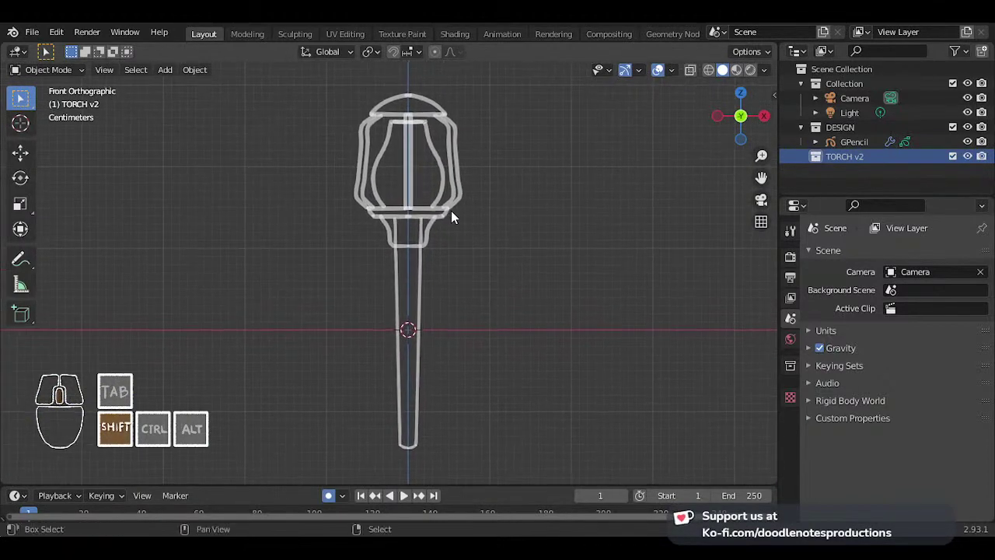
key("ctrl+s")
key("ctrl+s")
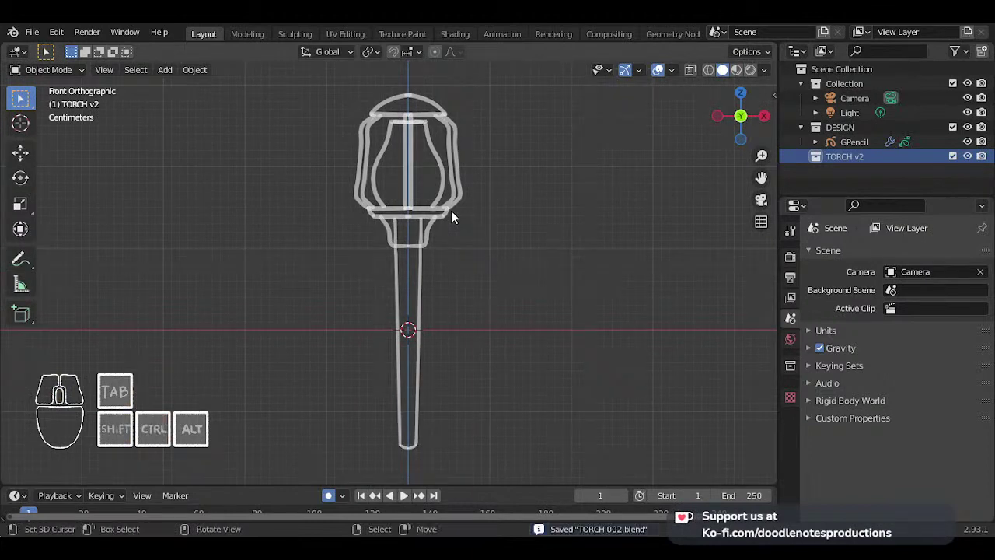
- Add a mesh circle with 8 vertices at the world origin in the TORCH v2 collection
key("shift+a")
key("shift+a")
mouse_move(526, 153)
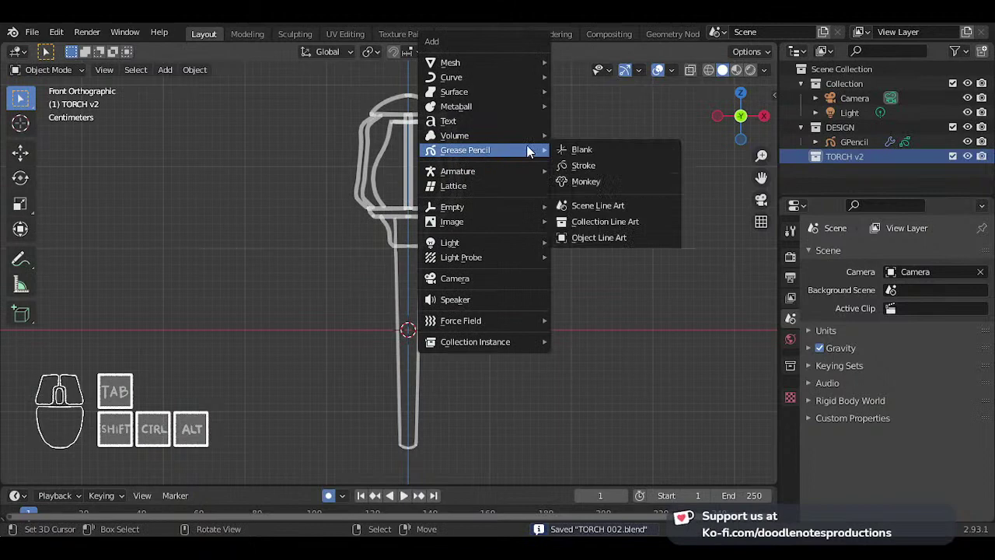
mouse_move(507, 63)
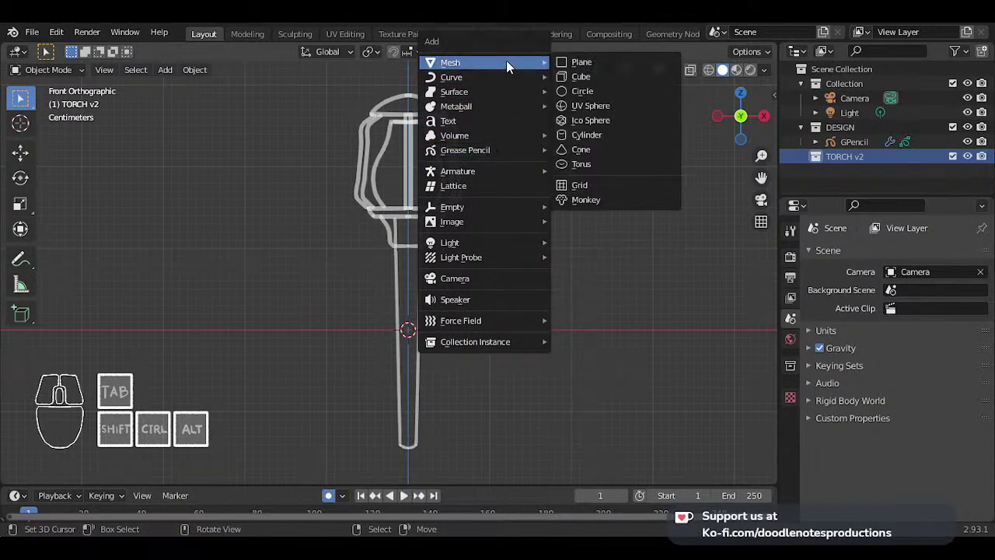
left_click(593, 92)
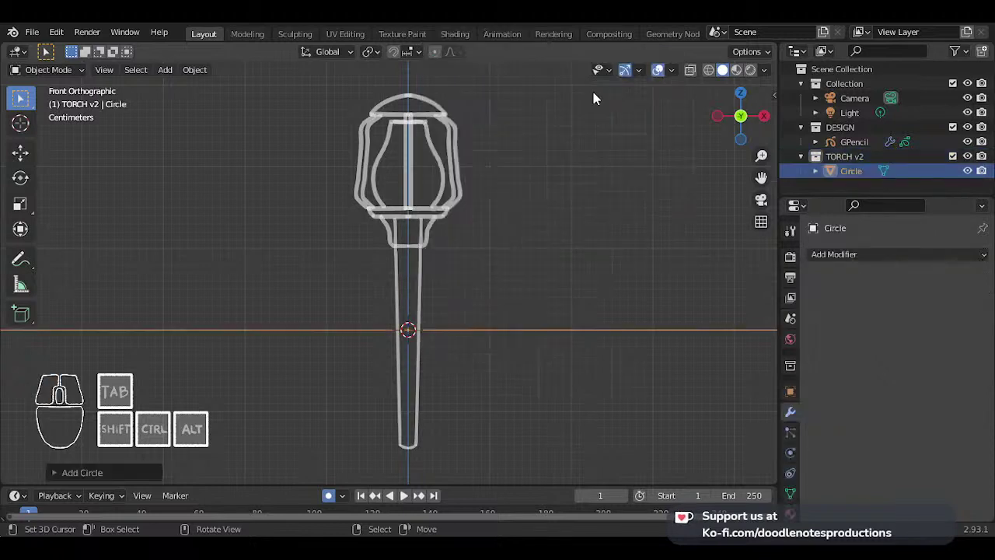
left_click(101, 472)
left_click(190, 313)
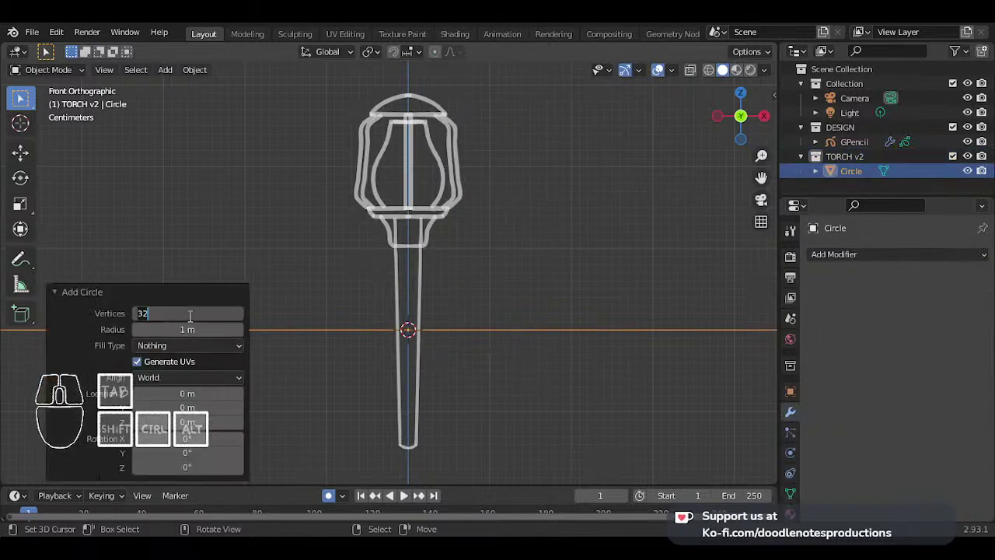
key("Return")
left_click(139, 290)
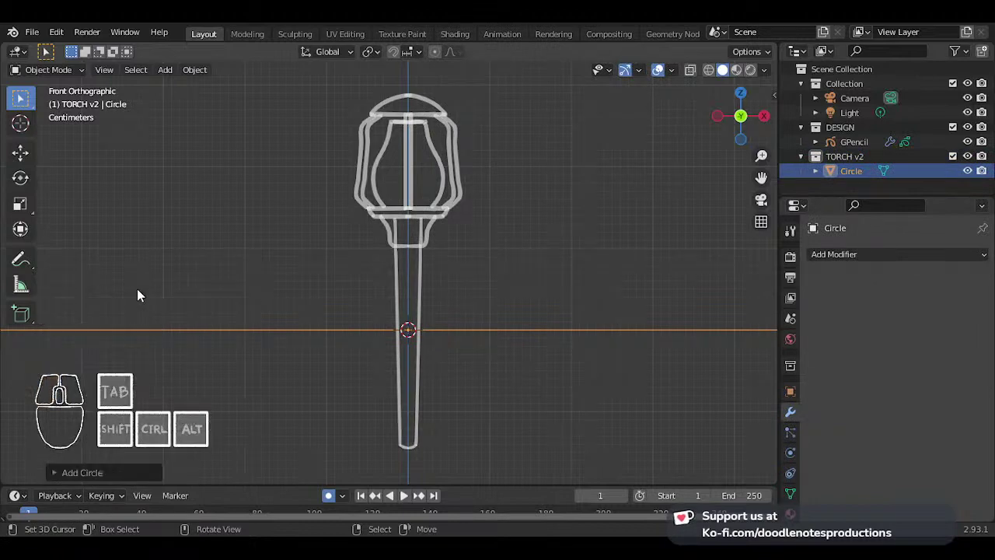
- Scale the whole circle down in Edit Mode until it is slightly wider than the drawn handle
middle_click_drag(137, 288, 537, 282)
key("Tab")
key("s")
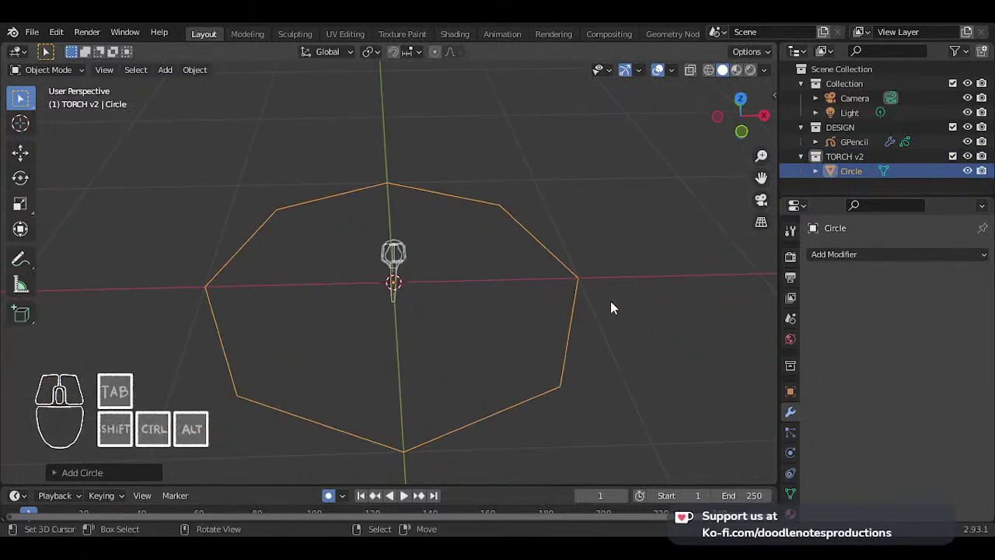
left_click(487, 288)
scroll(513, 297, "up", 8)
key("s")
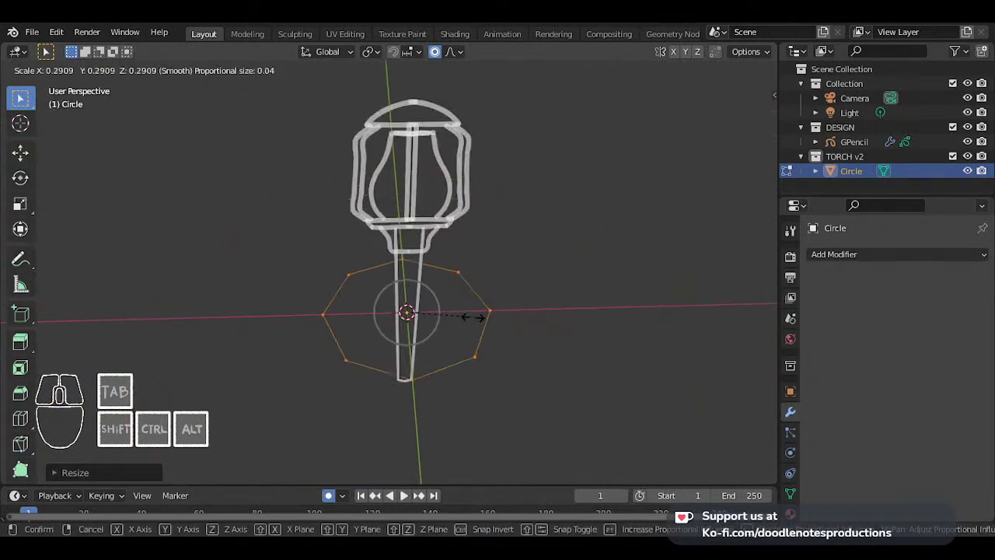
left_click(445, 316)
scroll(476, 318, "up", 4)
key("s")
left_click(473, 350)
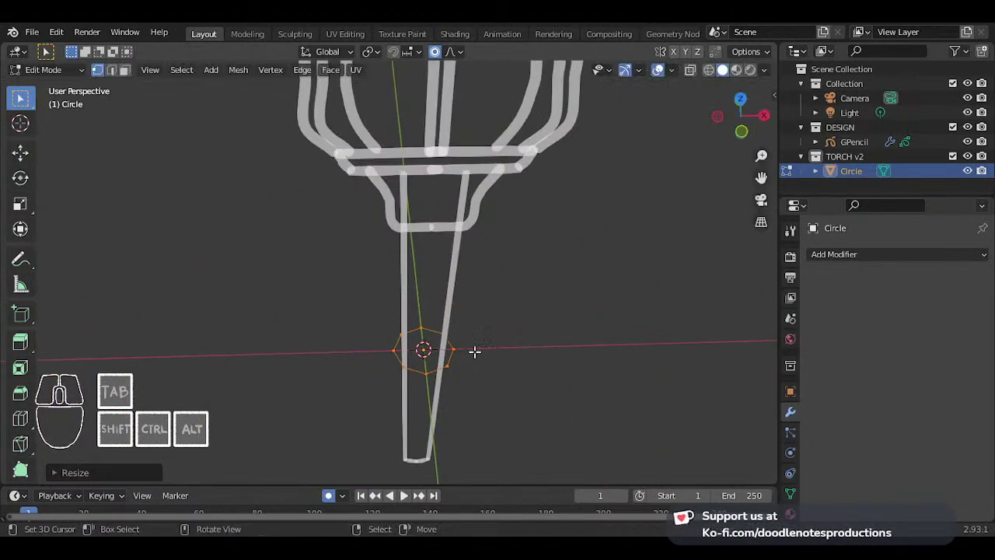
- Add a Subdivision Surface modifier to the circle
key("KP_1")
middle_click_drag(484, 388, 453, 337, "shift")
left_click(899, 254)
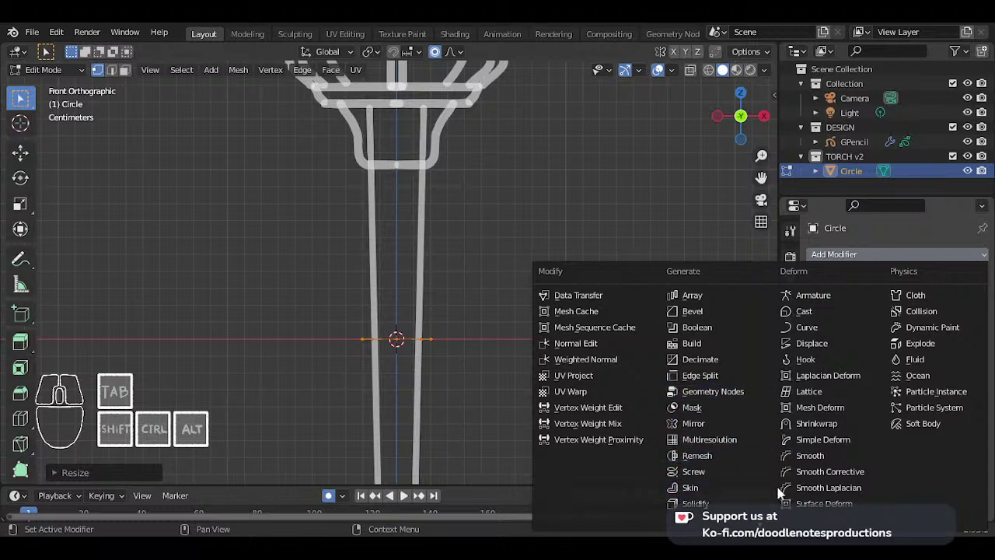
mouse_move(734, 526)
left_click(746, 454)
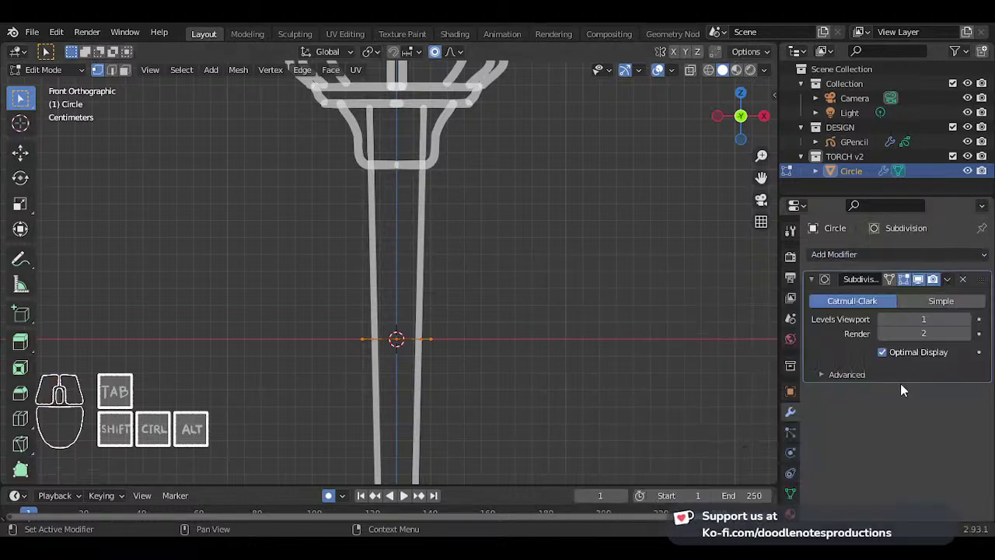
- Move the circle down along Z about 0.139 m to the handle's lower end and scale it to the drawn width there
middle_click_drag(479, 308, 488, 156, "shift")
key("g")
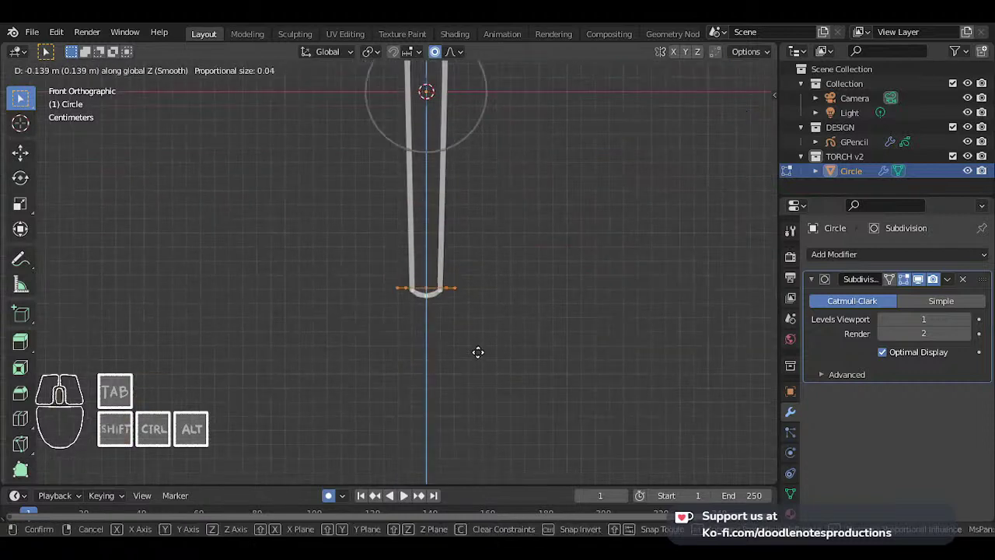
left_click(477, 355)
scroll(485, 339, "up", 3)
scroll(485, 339, "up", 2)
key("s")
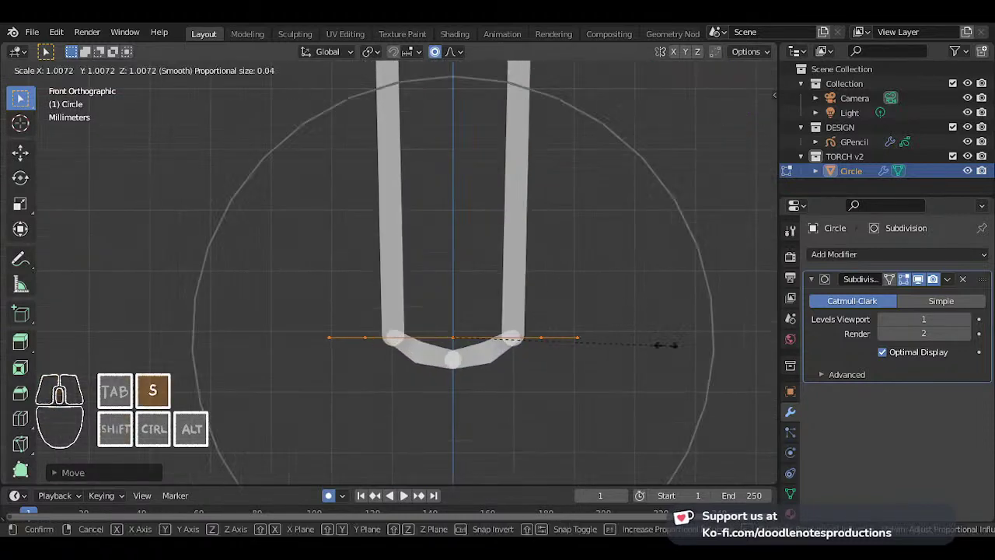
left_click(566, 350)
- Extrude the circle upwards about 0.279 m to the underside of the lantern base and widen the top ring to the handle outline
scroll(506, 265, "down", 11)
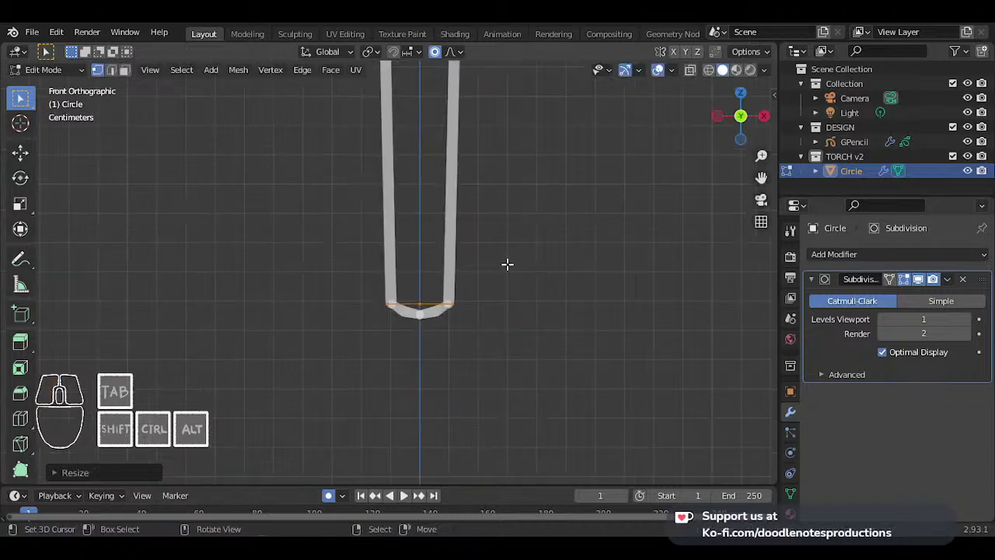
scroll(448, 246, "down", 3)
middle_click_drag(439, 180, 411, 278, "shift")
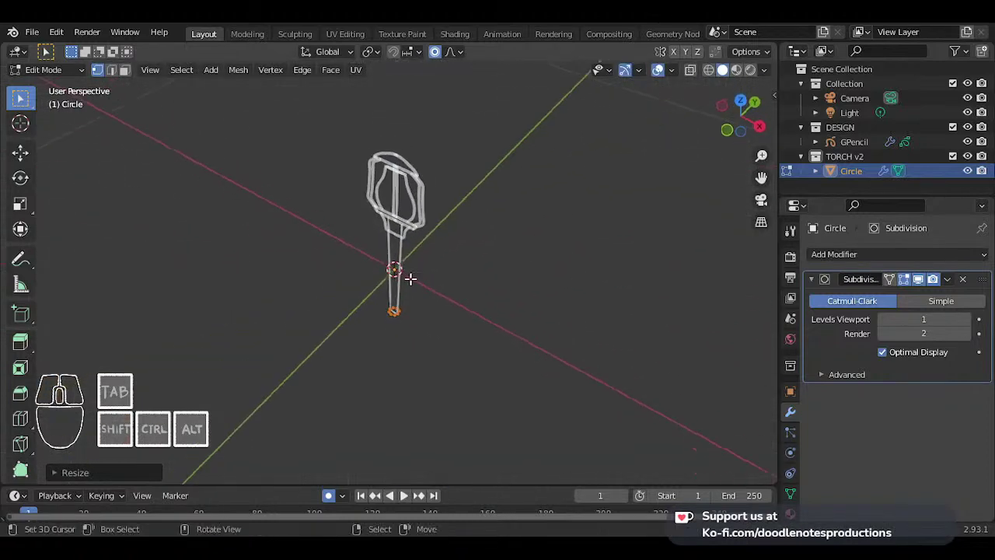
key("KP_1")
scroll(430, 289, "up", 4)
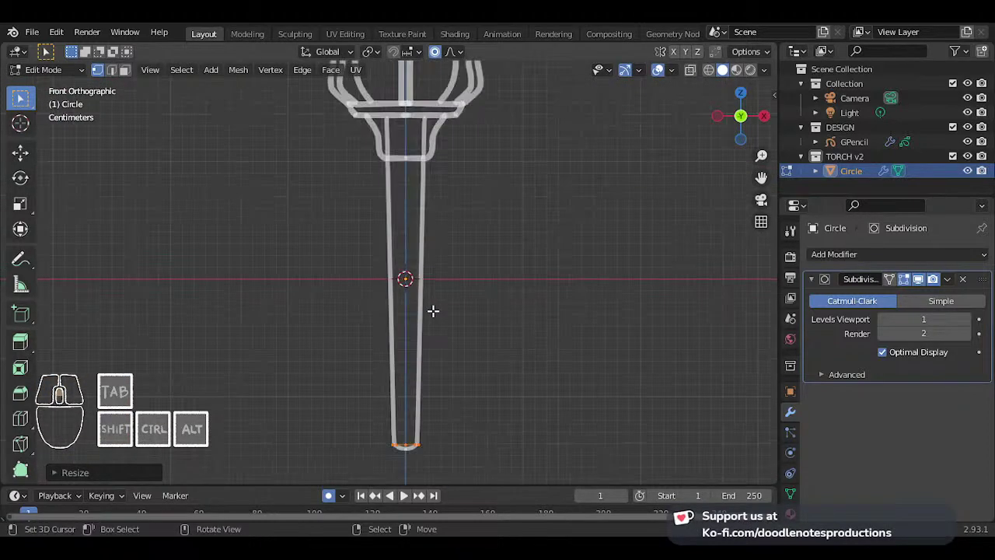
key("KP_3")
key("KP_1")
key("e")
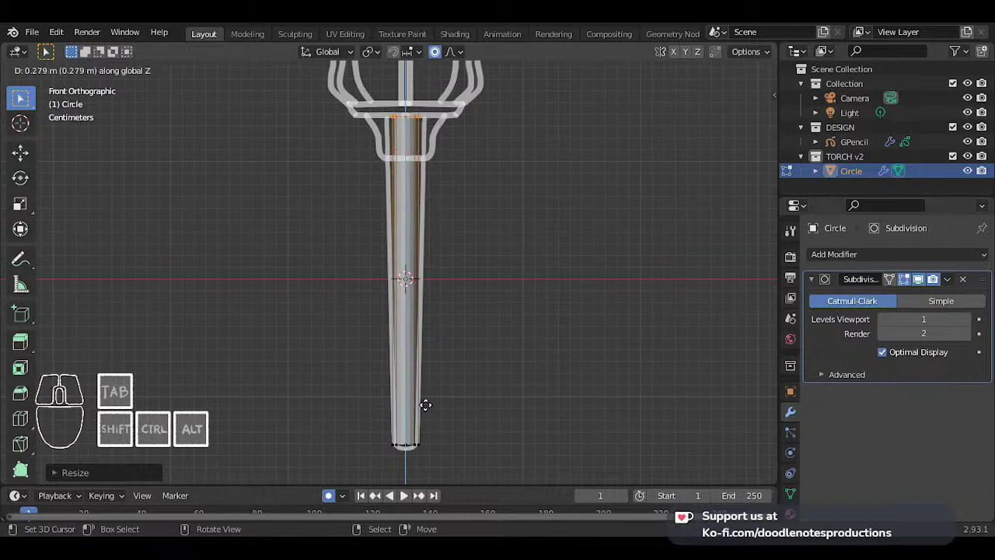
left_click(424, 402)
key("s")
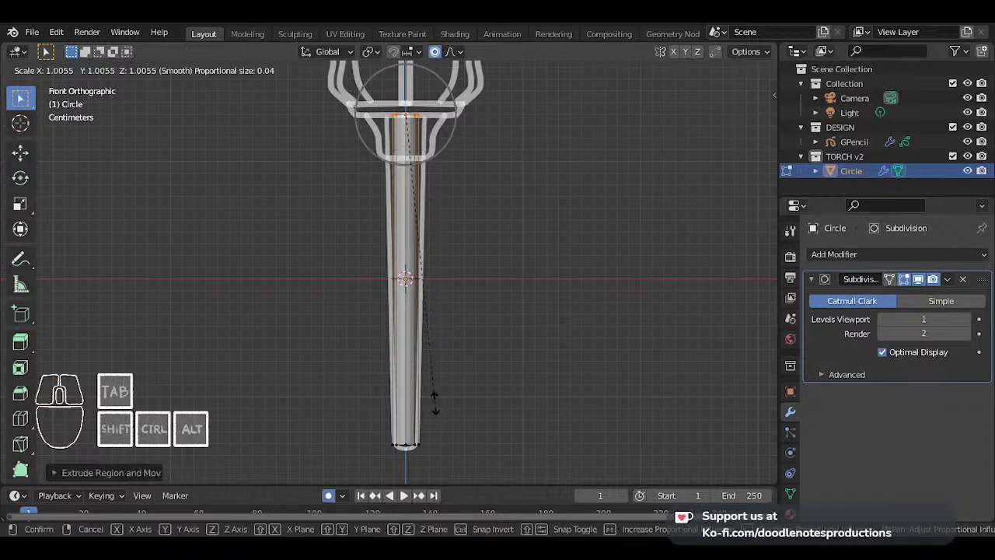
left_click(536, 88)
- Select all of the handle mesh's geometry
scroll(444, 233, "up", 2)
key("a")
scroll(459, 256, "down", 2)
middle_click_drag(482, 297, 474, 277, "shift")
scroll(473, 278, "up", 1)
key("Tab")
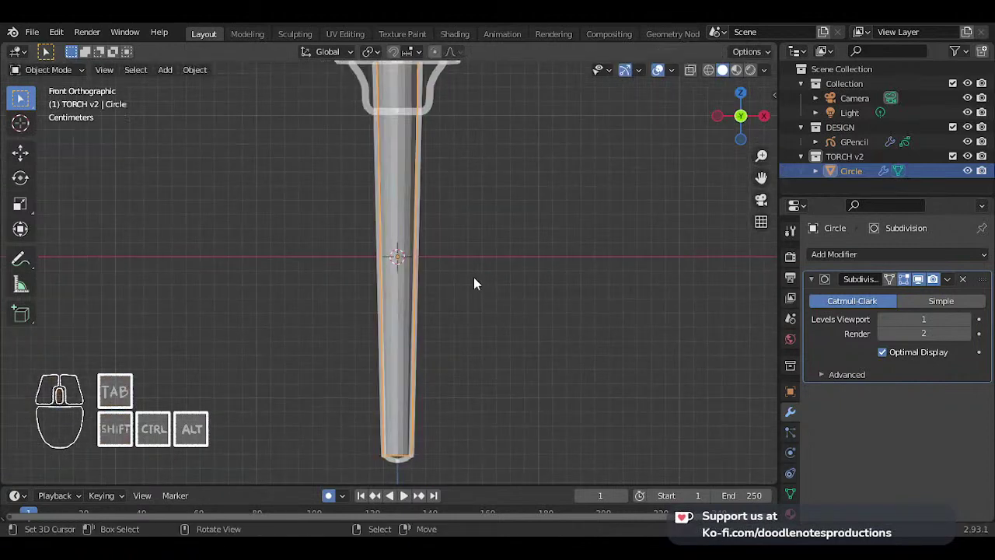
key("Tab")
key("s")
right_click(473, 278)
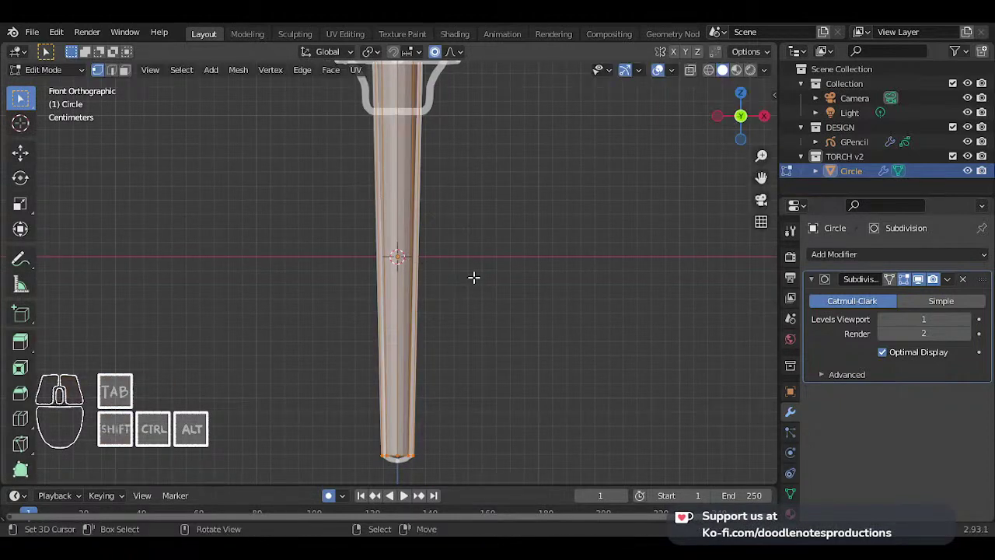
key("alt+s")
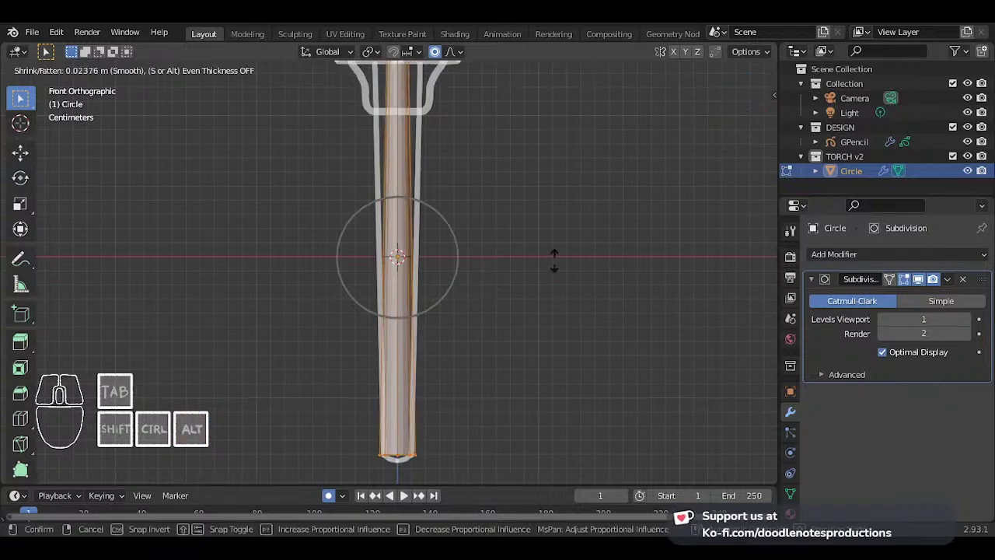
right_click(539, 261)
- Thicken the whole handle mesh with Shrink/Fatten by about -0.002 m to fill the drawn outline, and return to Object Mode
key("alt+s")
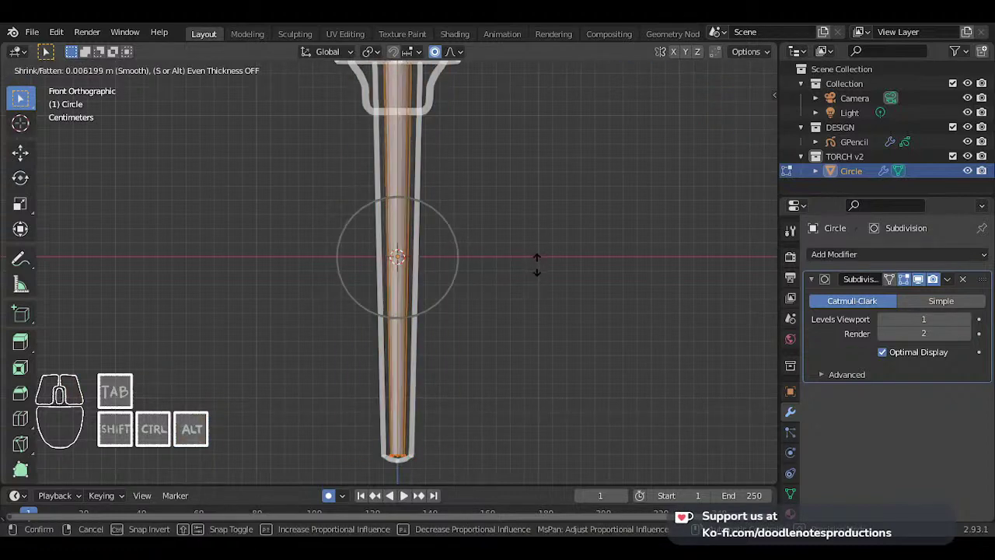
key("minus")
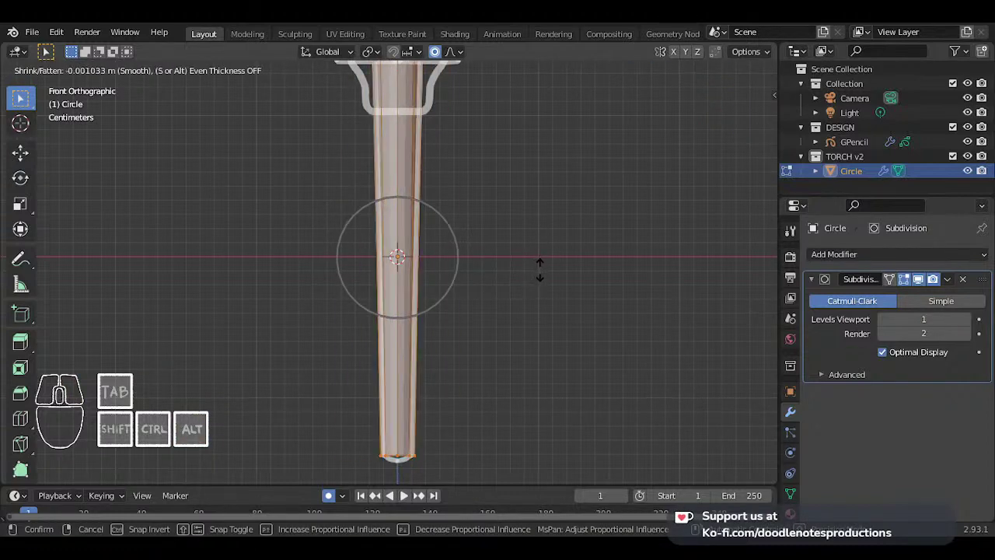
key("minus")
key("minus")
key("minus")
key("minus")
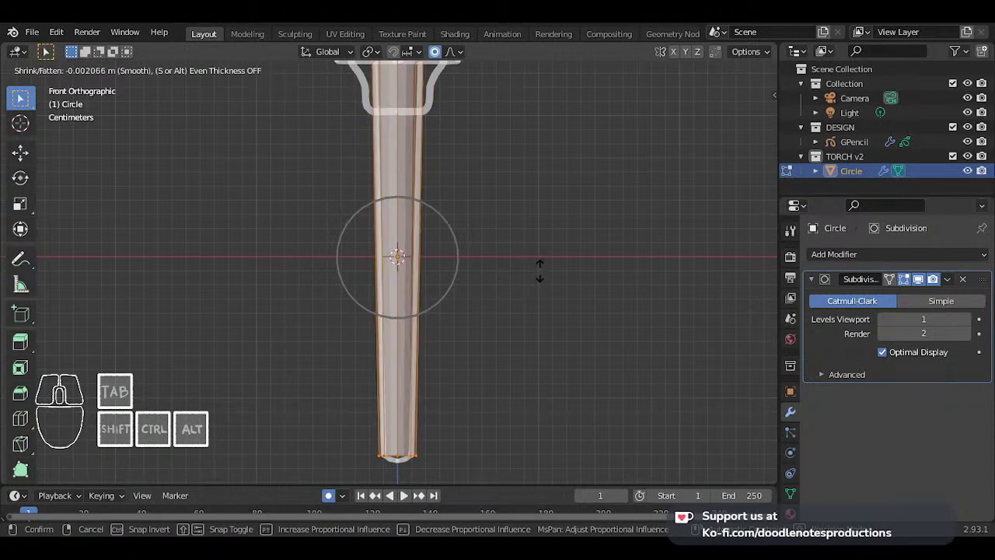
left_click(540, 271)
scroll(453, 221, "down", 3)
middle_click_drag(453, 221, 460, 257, "shift")
scroll(460, 258, "up", 3)
key("Tab")
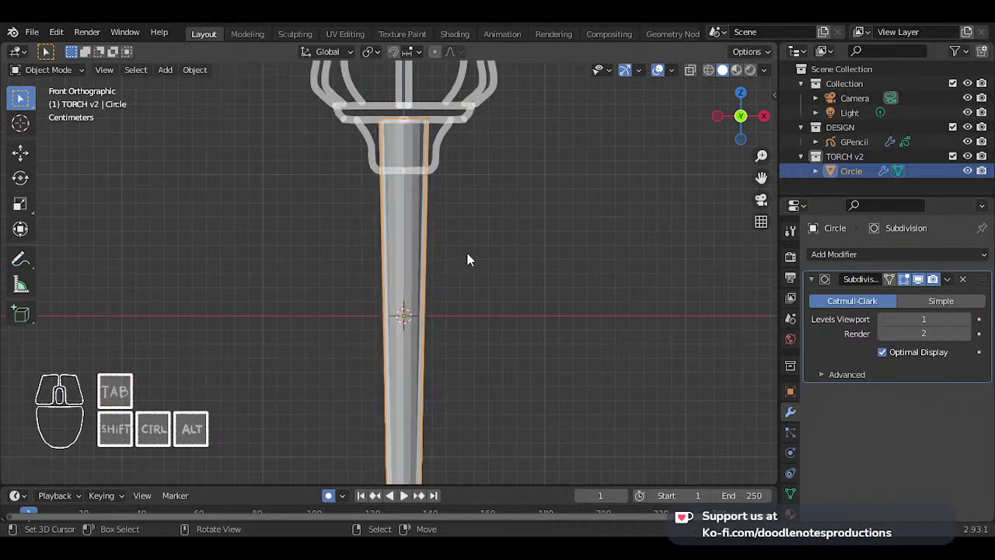
- Shade the handle object smooth
right_click(467, 259)
left_click(471, 259)
scroll(438, 207, "down", 3)
scroll(426, 238, "down", 2)
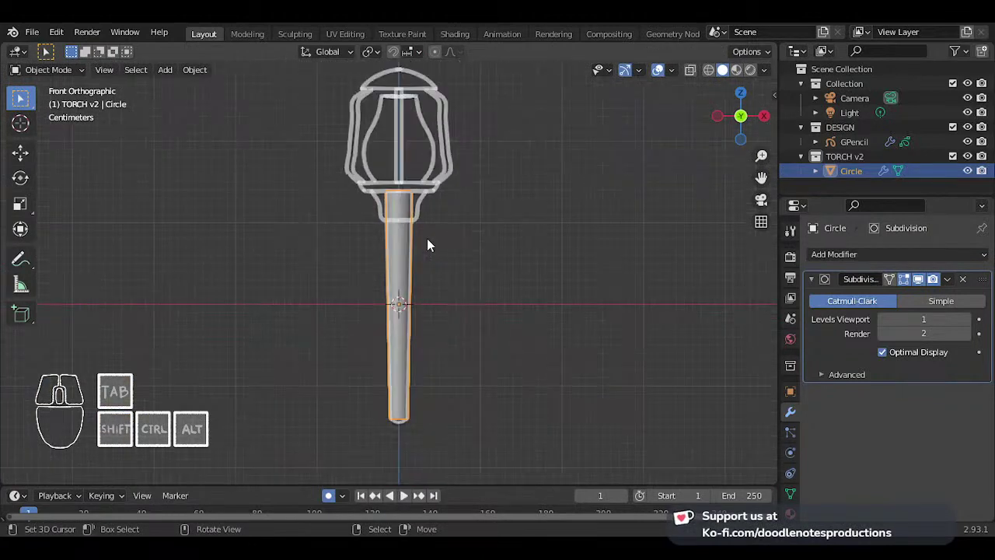
scroll(427, 246, "up", 3)
middle_click_drag(473, 278, 418, 333)
key("KP_1")
scroll(417, 333, "up", 4)
- Select the handle's top edge loop and raise it about 0.004 m along Z into the drawn lantern base
key("Tab")
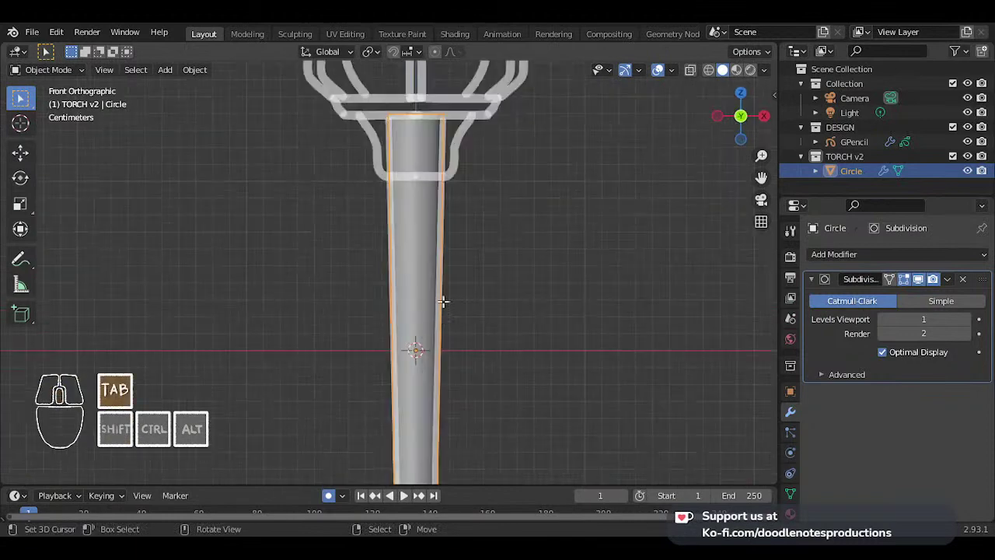
middle_click_drag(441, 256, 409, 413, "shift")
scroll(381, 275, "up", 4)
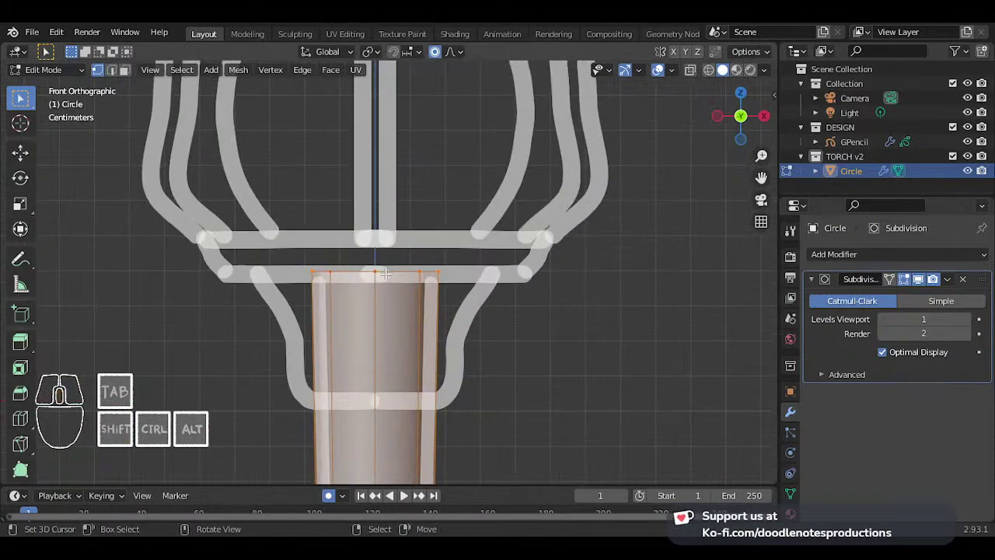
key("alt+a")
left_click(385, 275, "alt+shift")
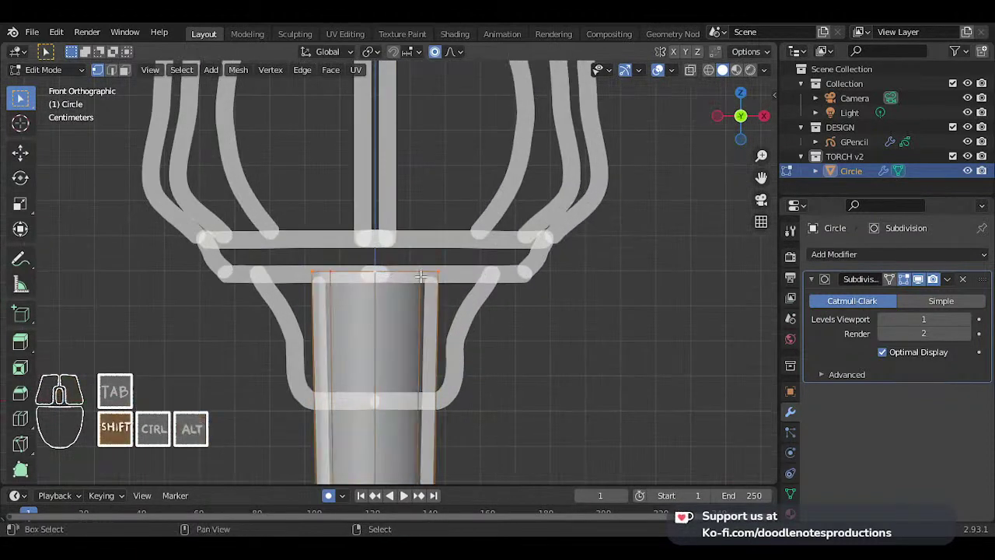
scroll(420, 277, "up", 1)
key("g")
key("z")
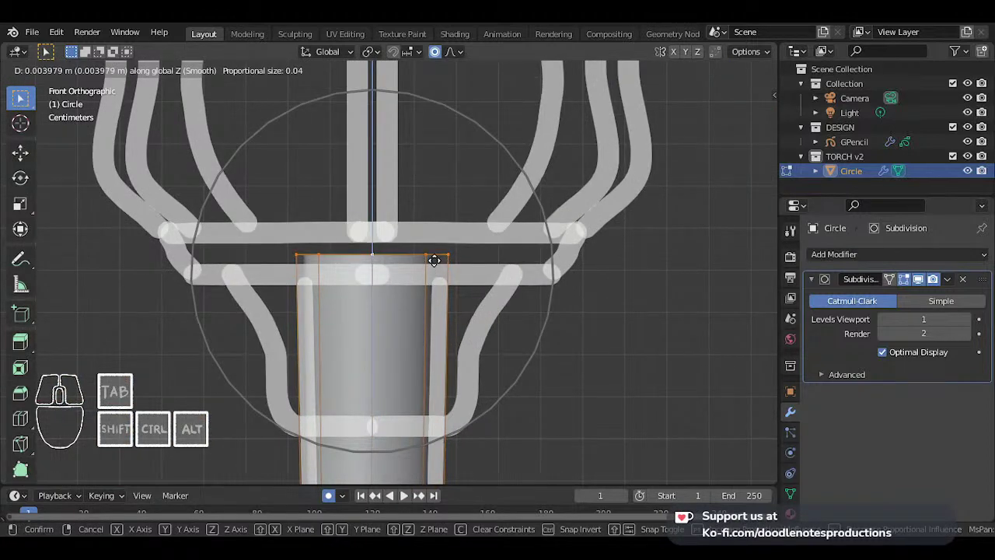
left_click(434, 260)
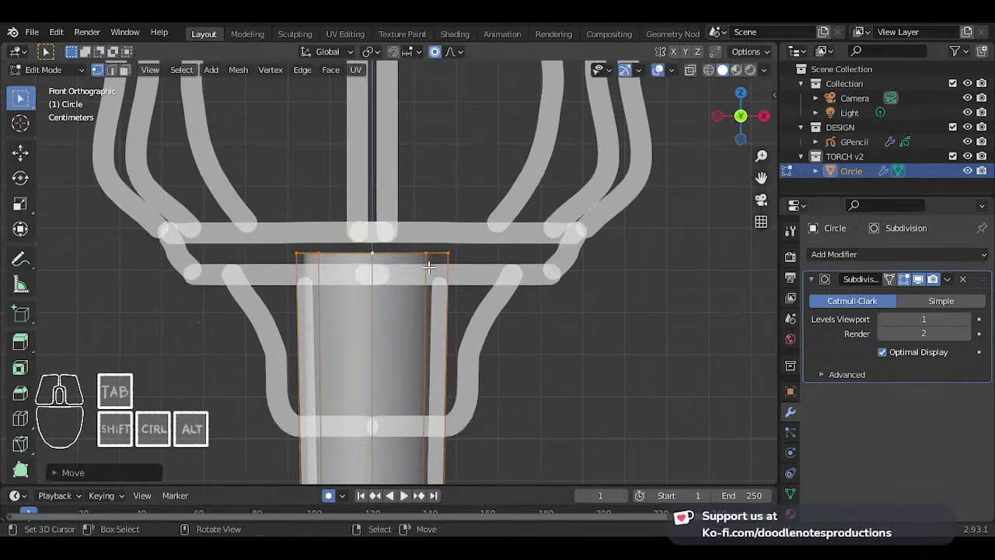
- Duplicate the handle's top ring, shrink the copy inside the handle and lower it about 0.006 m along Z
key("shift")
key("shift+d")
key("s")
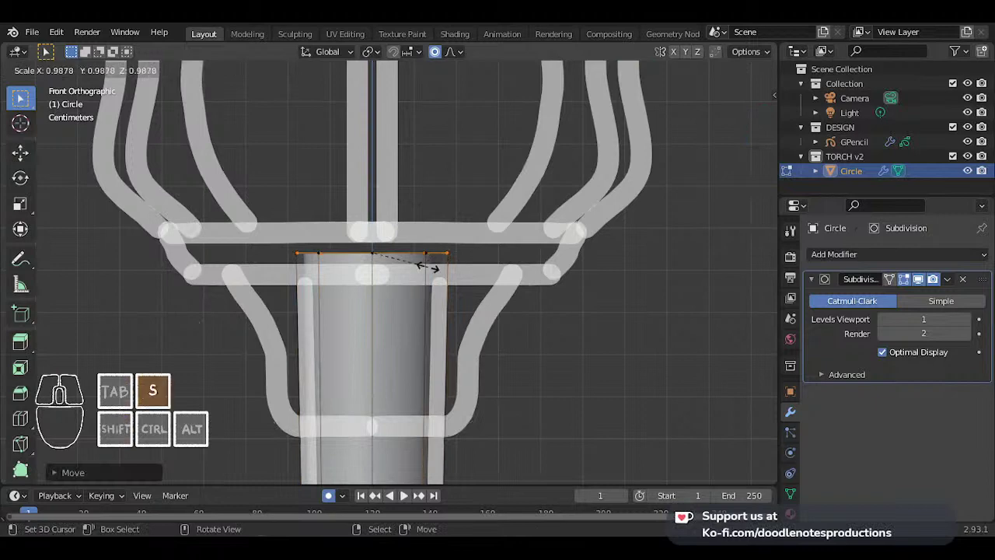
key("g")
key("z")
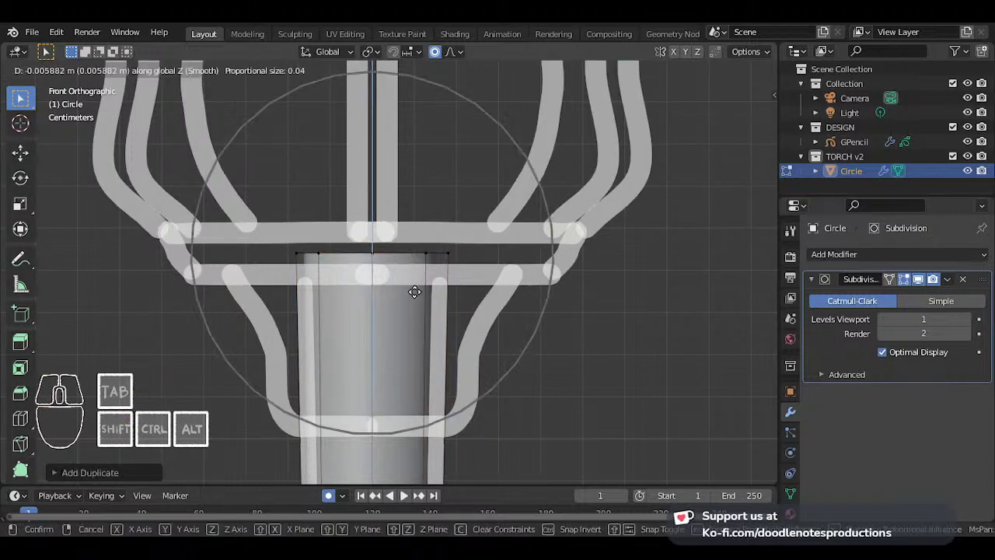
left_click(413, 290)
- Enable X-ray display in the viewport and set its opacity to 1
left_click(689, 71)
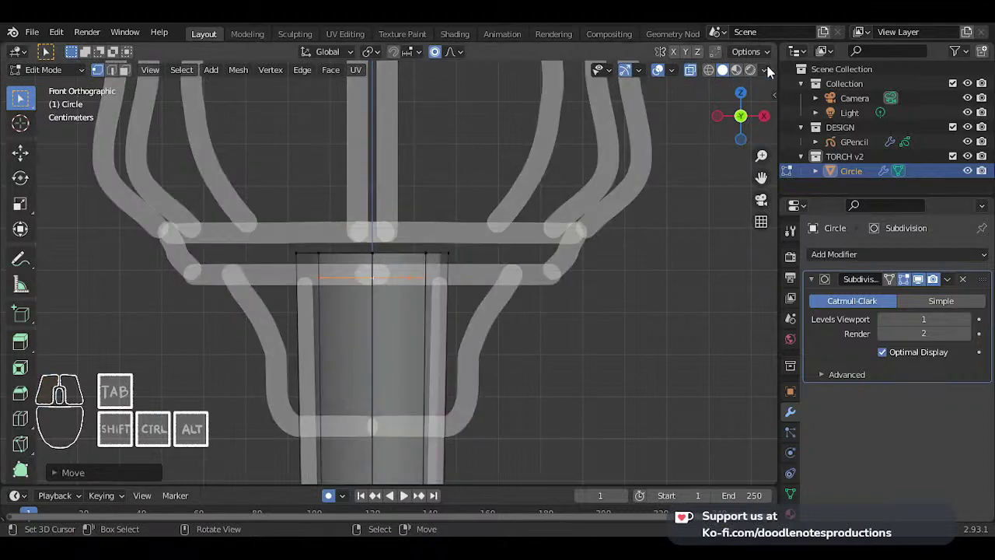
left_click(764, 70)
left_click(774, 366)
type("1")
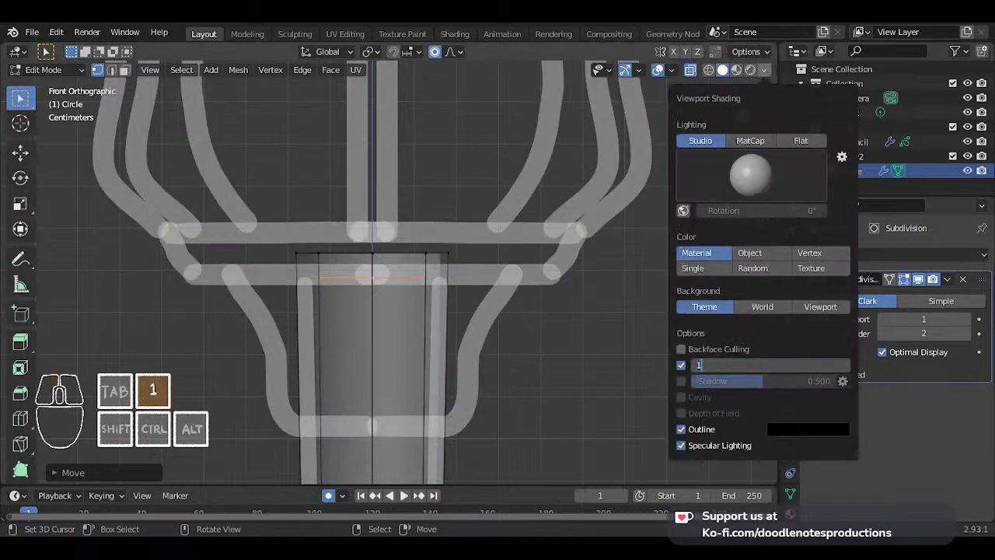
key("Return")
- Raise the duplicated ring about 0.0005 m along Z to the base's lower line and save the file
key("g")
left_click(390, 277)
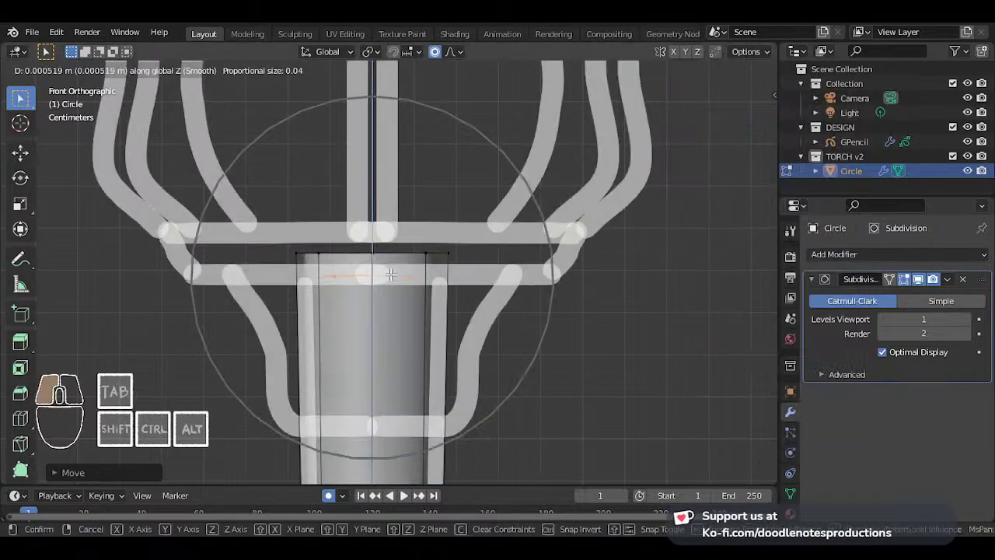
key("ctrl+s")
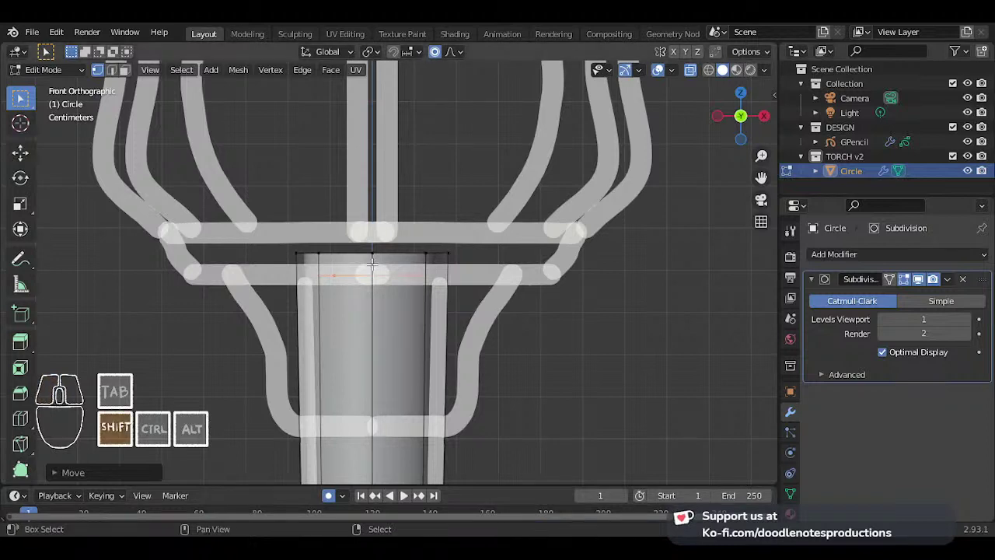
key("ctrl+s")
- Extrude the small ring outwards to the width of the drawn lantern base's lower edge
middle_click_drag(430, 271, 457, 282, "shift")
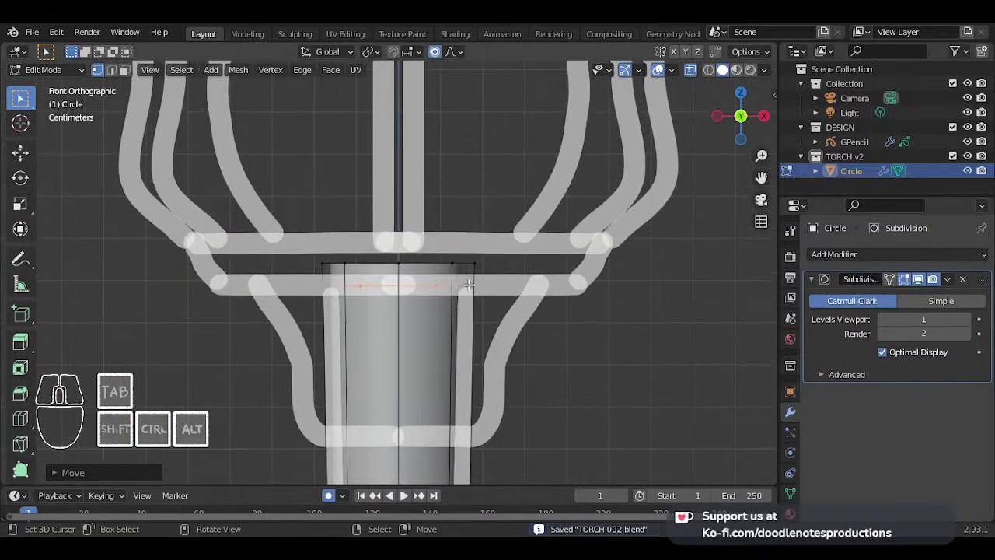
key("s")
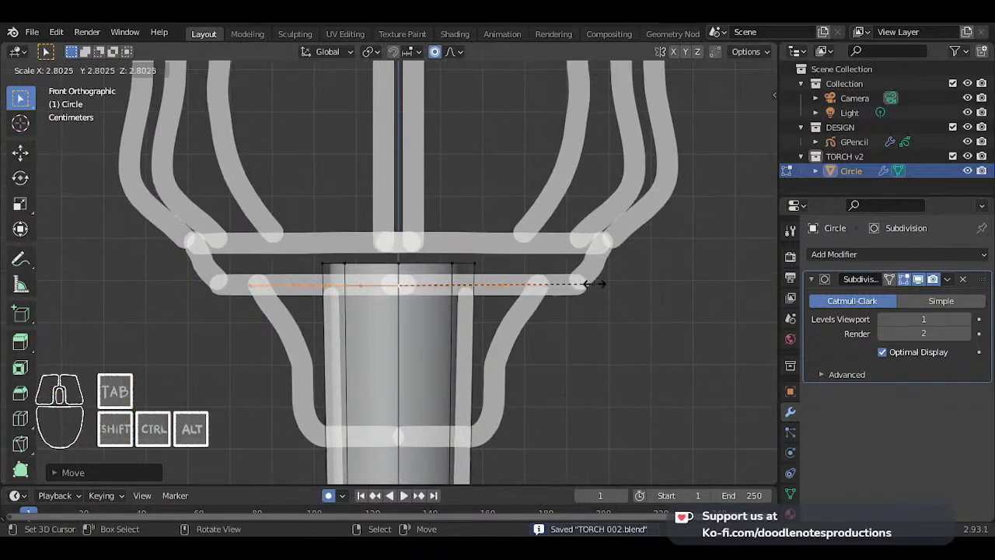
left_click(639, 284)
scroll(584, 288, "down", 3)
middle_click_drag(584, 289, 371, 361)
key("KP_1")
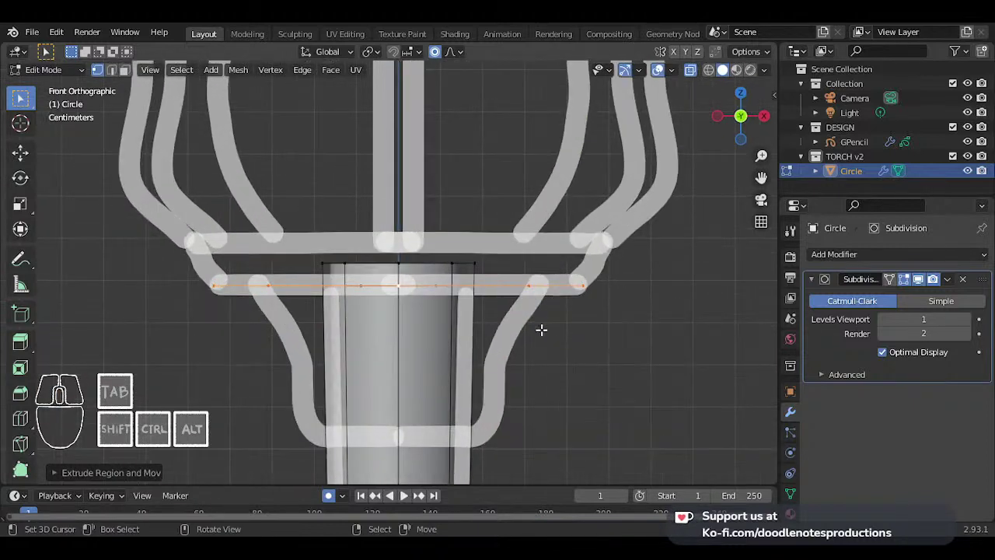
- Extrude the base's outer ring about 0.011 m up along Z and widen it about 1.34 times excluding Z, with proportional size 0.02
key("e")
key("z")
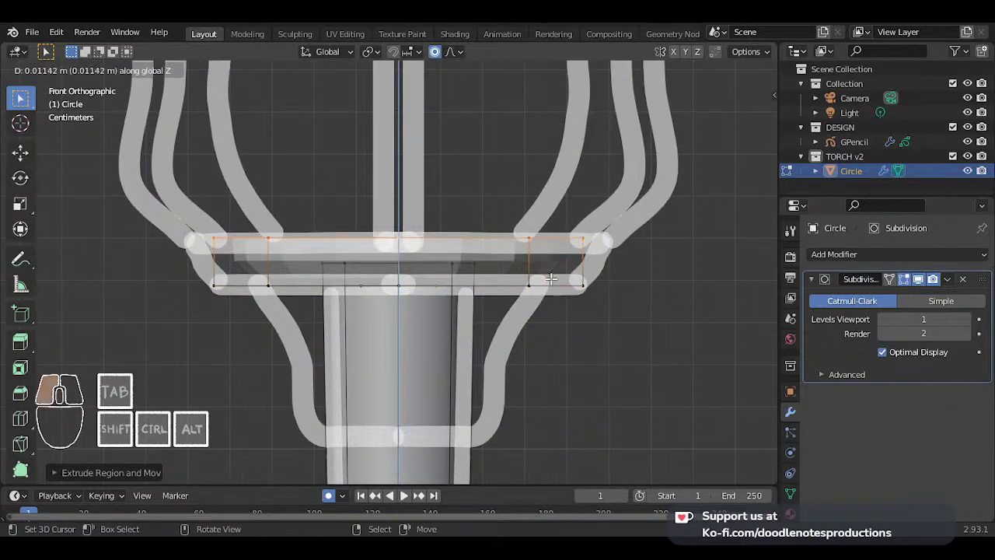
key("s")
right_click(564, 278)
key("s")
key("shift+z")
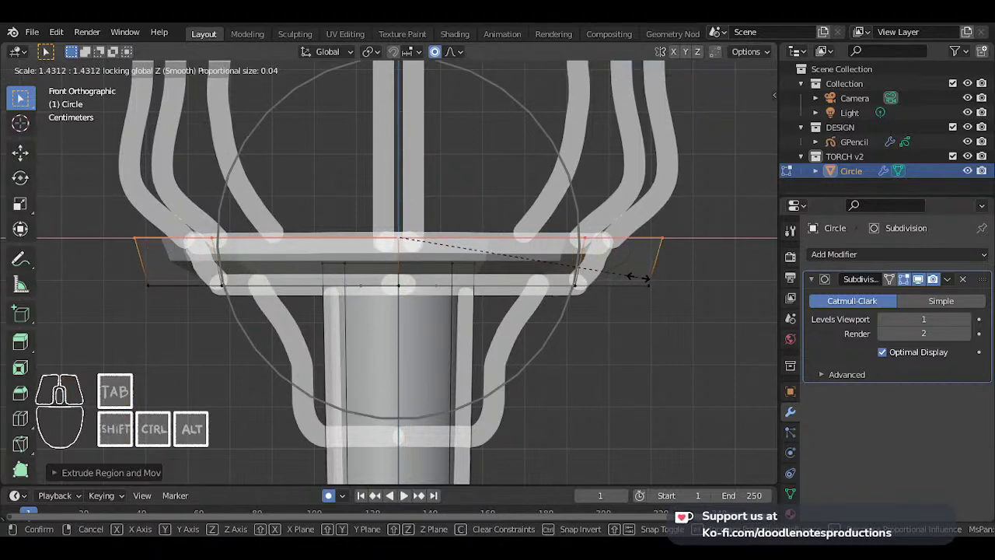
scroll(622, 273, "up", 7)
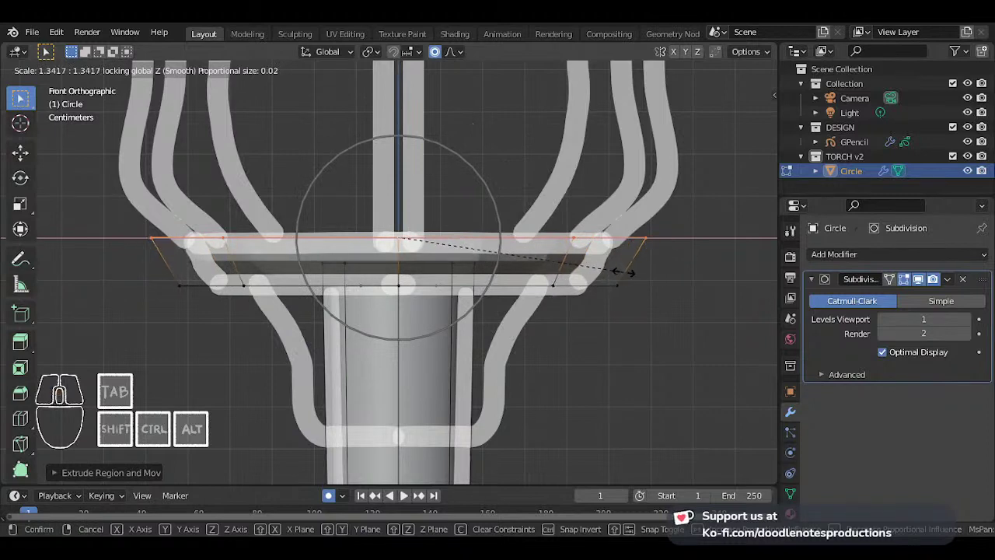
left_click(622, 272)
- Return to Object Mode and shade the handle with its new lantern base smooth
key("Tab")
right_click(587, 265)
left_click(587, 266)
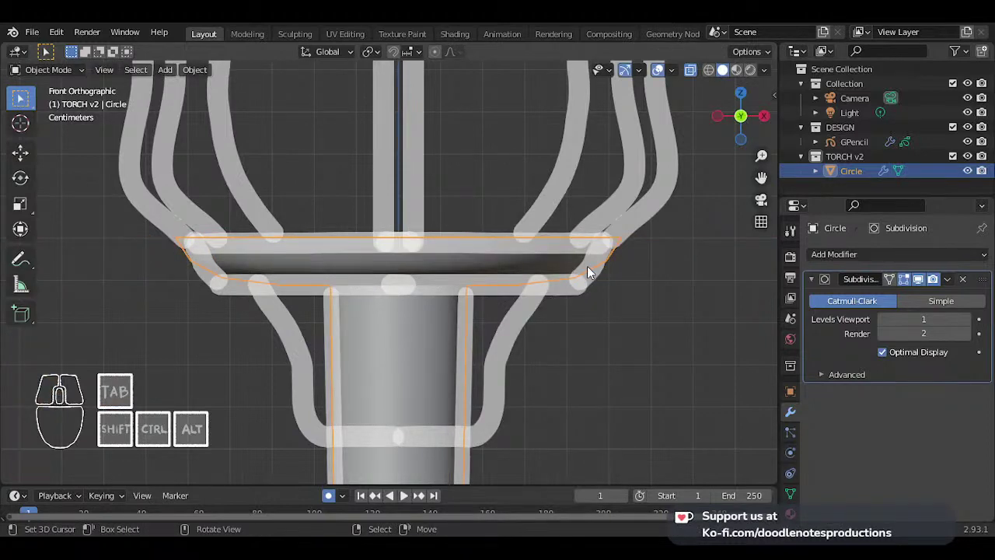
scroll(587, 266, "down", 2)
middle_click_drag(510, 277, 479, 285)
key("KP_1")
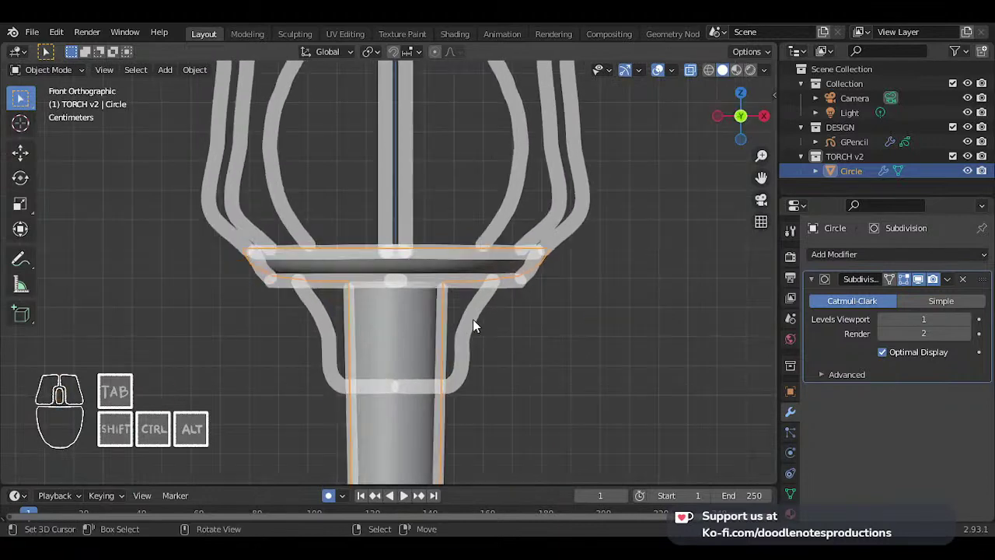
- Add a loop cut around the base's side wall and slide it close to the lower edge, at about 0.80
scroll(490, 326, "up", 3)
key("Tab")
key("ctrl+r")
left_click(623, 266)
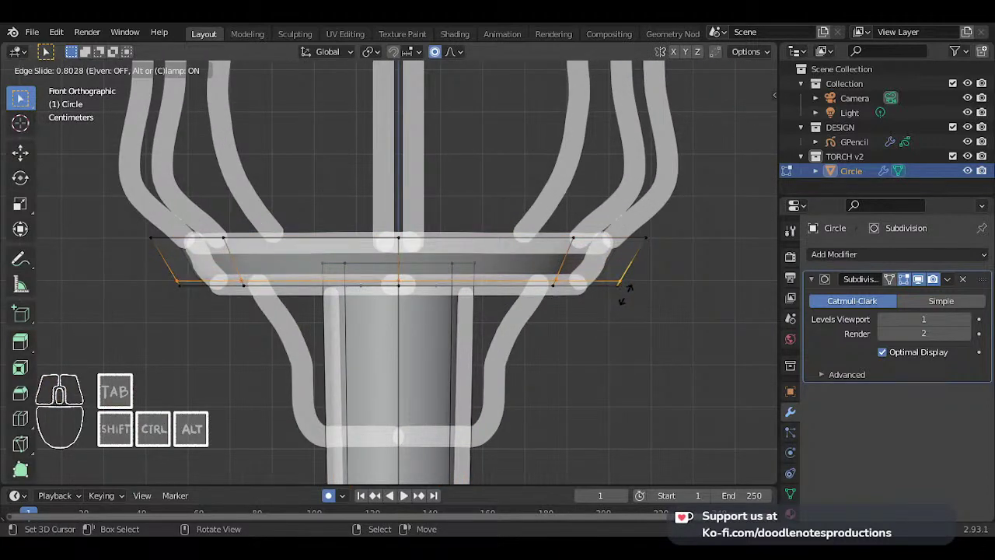
left_click(624, 293)
- Return to Object Mode and set the Subdivision modifier's viewport level to 2
key("Tab")
middle_click_drag(588, 303, 489, 270)
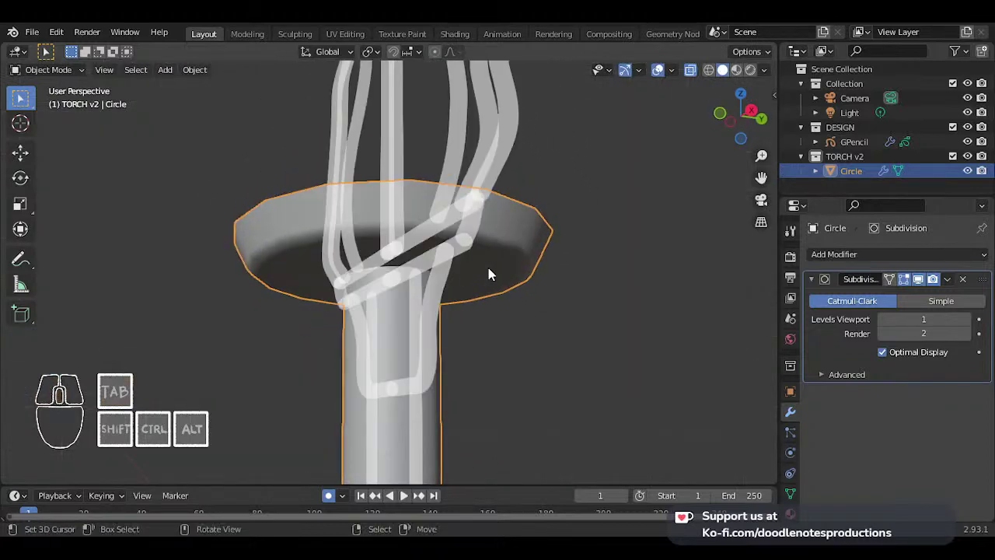
left_click(970, 320)
middle_click_drag(566, 261, 378, 317)
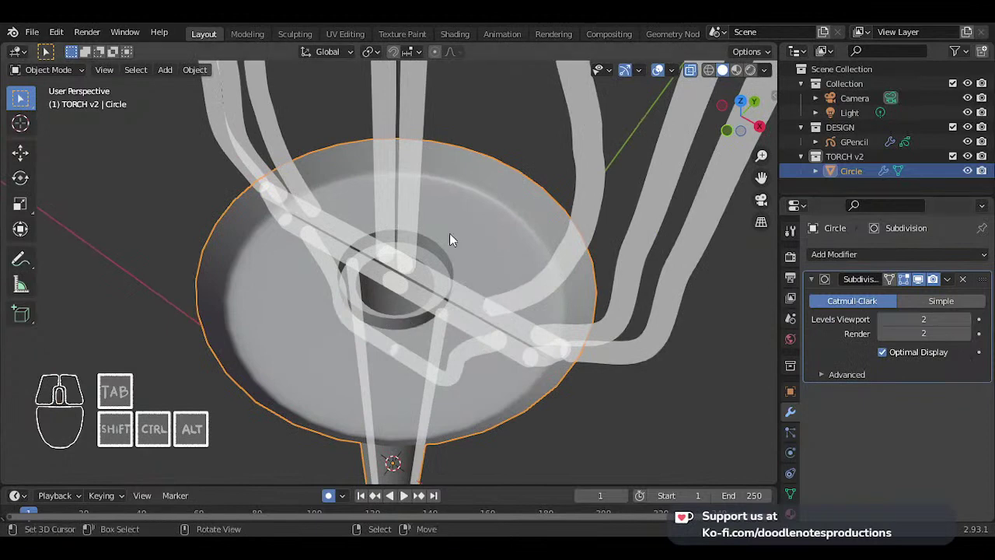
key("KP_1")
- Select the base's lower edge loops and, with proportional editing off, lower them about 0.0024 m along Z to the drawn outline
key("Tab")
scroll(529, 257, "up", 3)
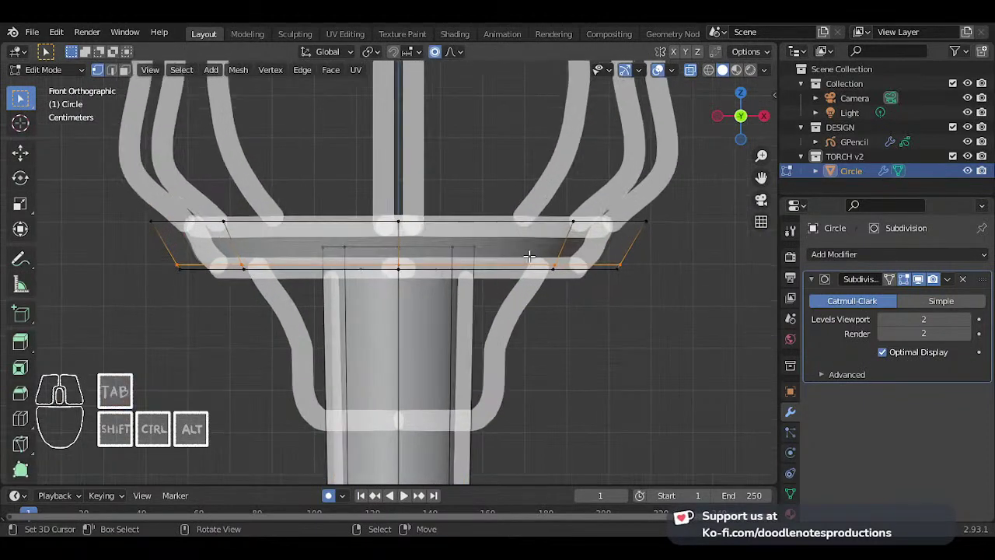
left_click(564, 268, "alt+shift")
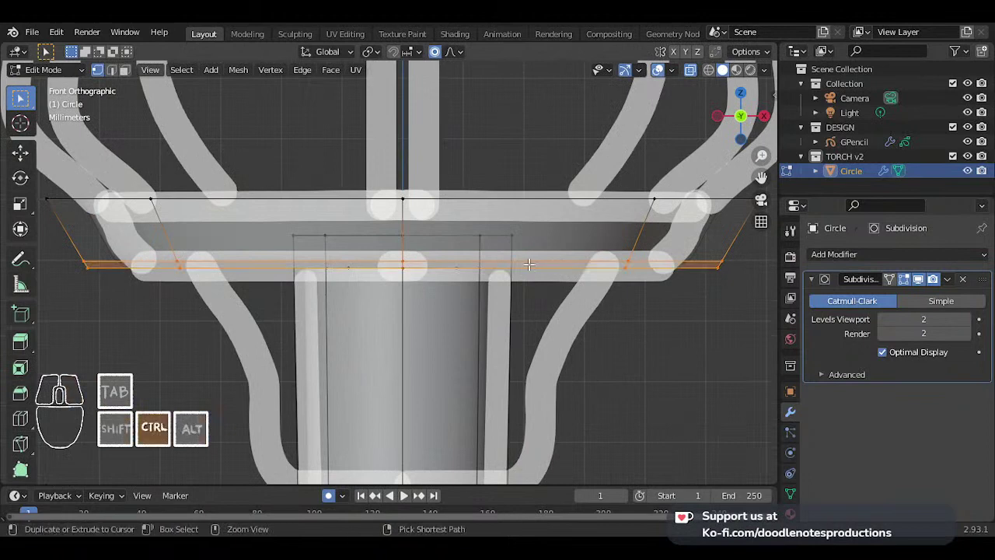
left_click(533, 264, "alt+shift")
key("ctrl+KP_Add")
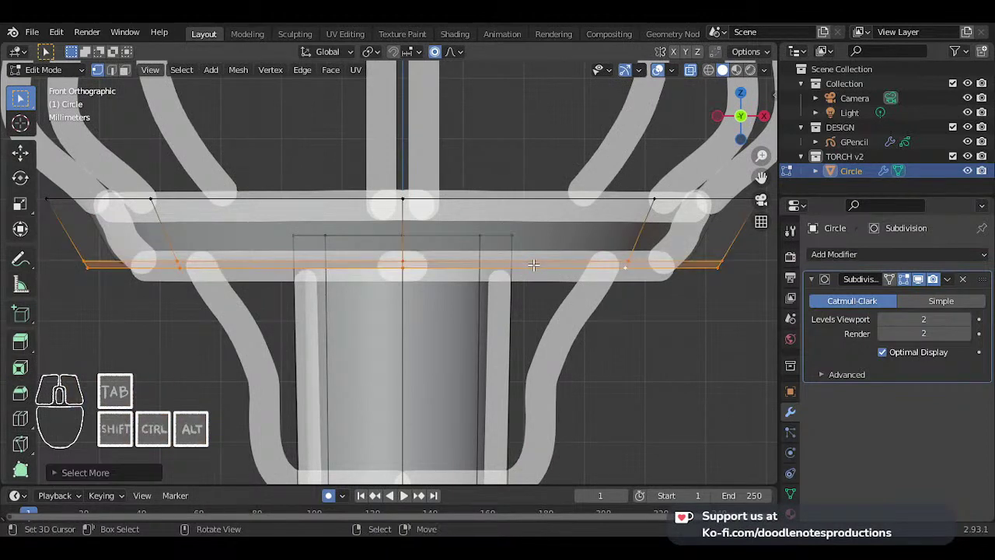
key("g")
key("z")
right_click(529, 276)
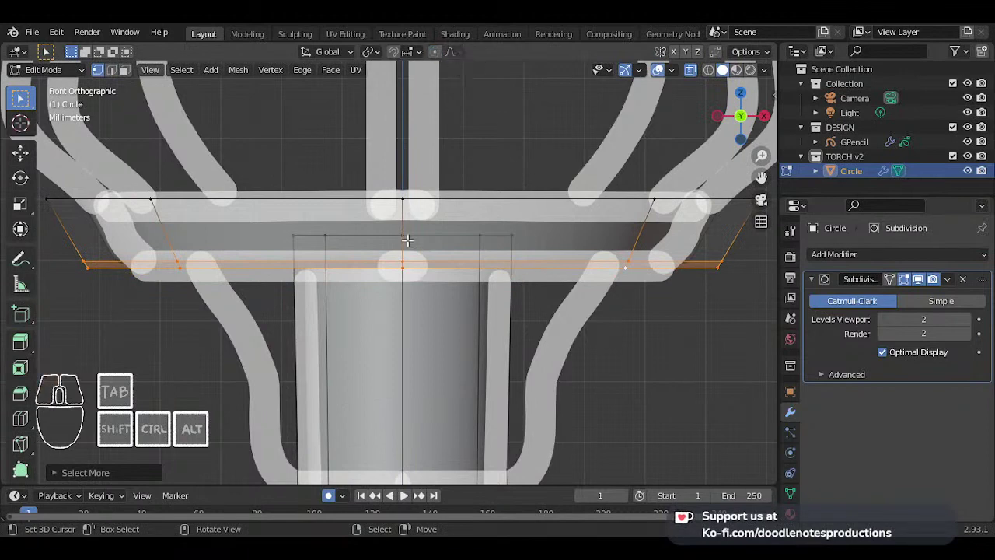
key("g")
key("z")
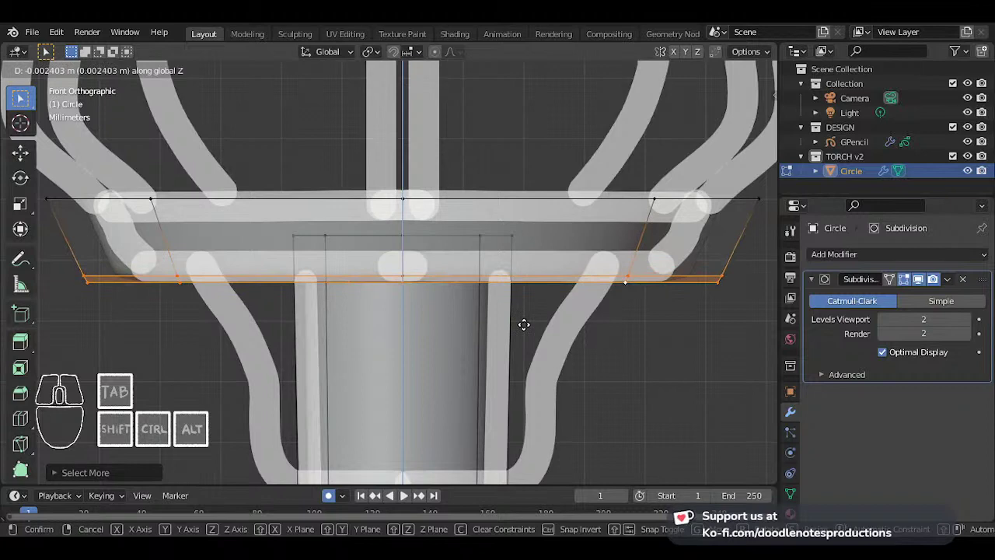
left_click(524, 324)
scroll(524, 325, "down", 1)
left_click(524, 325)
- Select the base's top rim loop and raise it about 0.001 m along Z
left_click(538, 208, "alt")
key("g")
key("z")
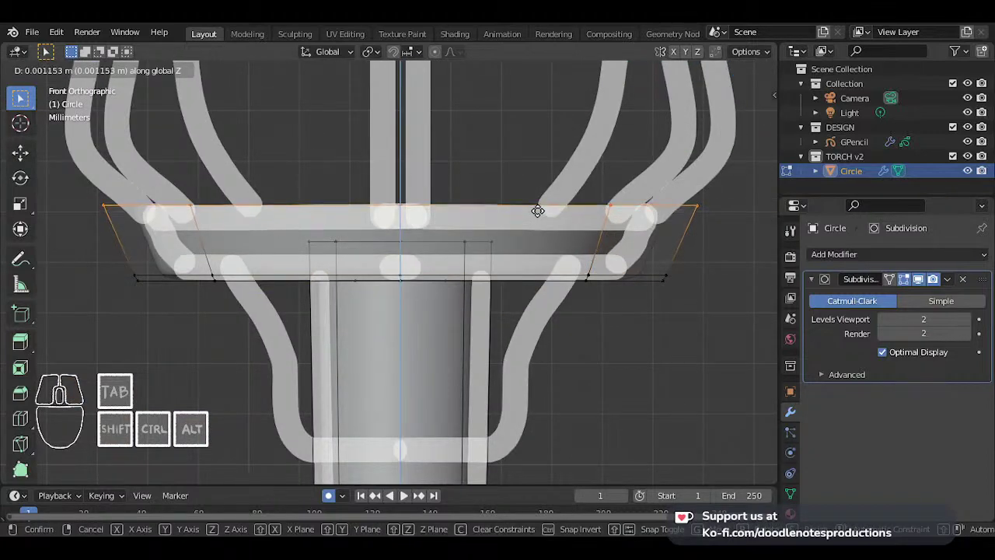
left_click(538, 210)
- Extrude the top rim loop slightly inwards to give the base's upper edge a narrow supporting ring
middle_click_drag(568, 207, 581, 220, "shift")
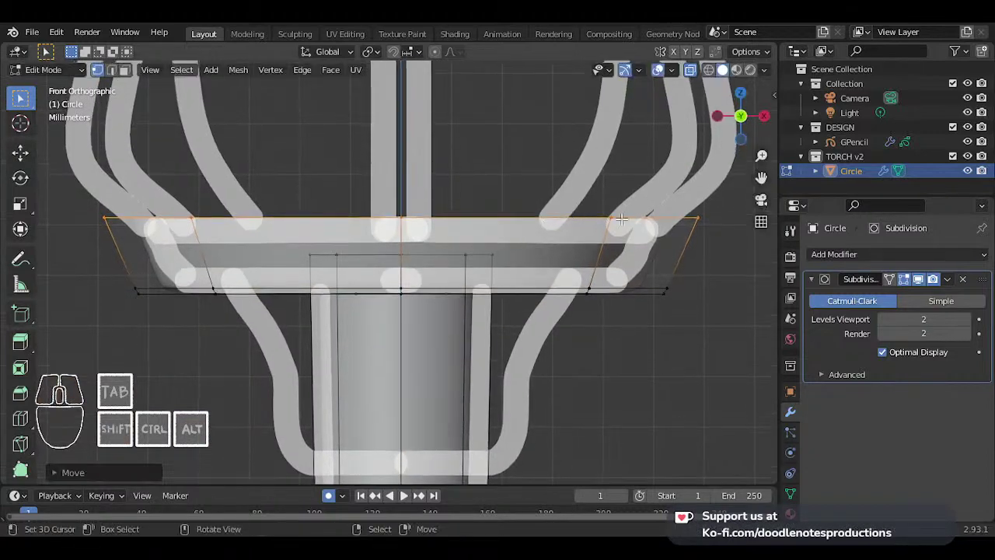
key("s")
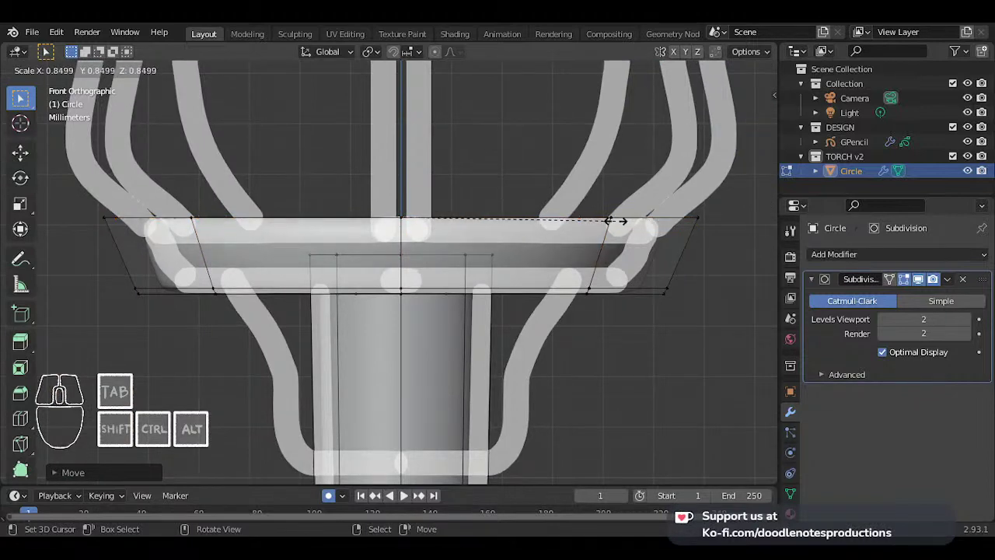
left_click(642, 221)
middle_click_drag(642, 221, 556, 233)
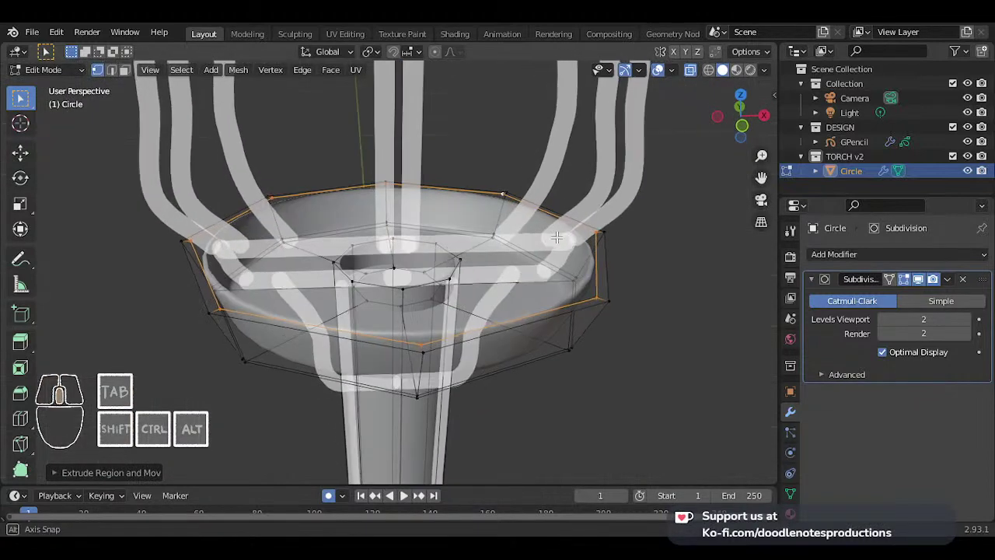
- Extrude the rim's inner loop again and scale it well towards the centre to form the base's flat top
key("e")
key("s")
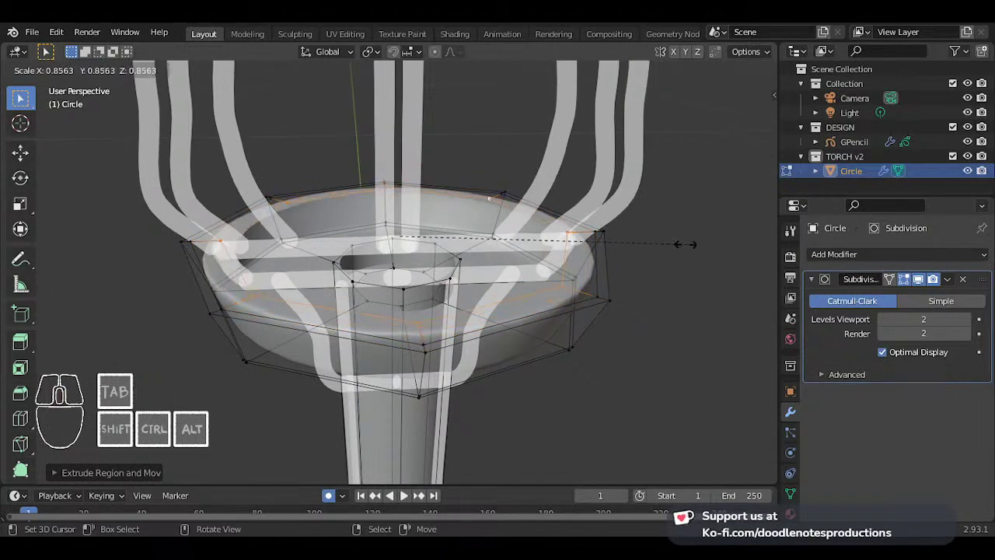
left_click(575, 244)
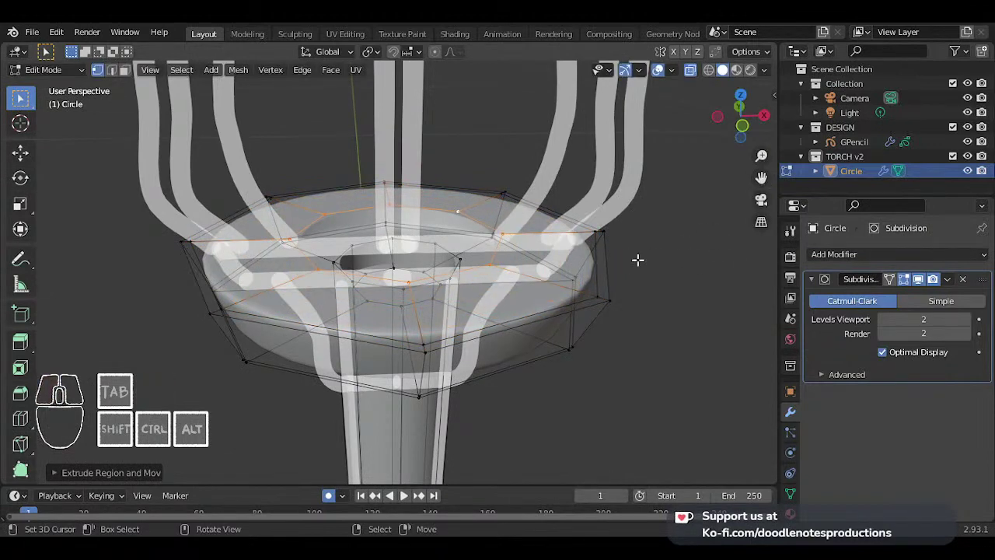
key("e")
right_click(638, 259)
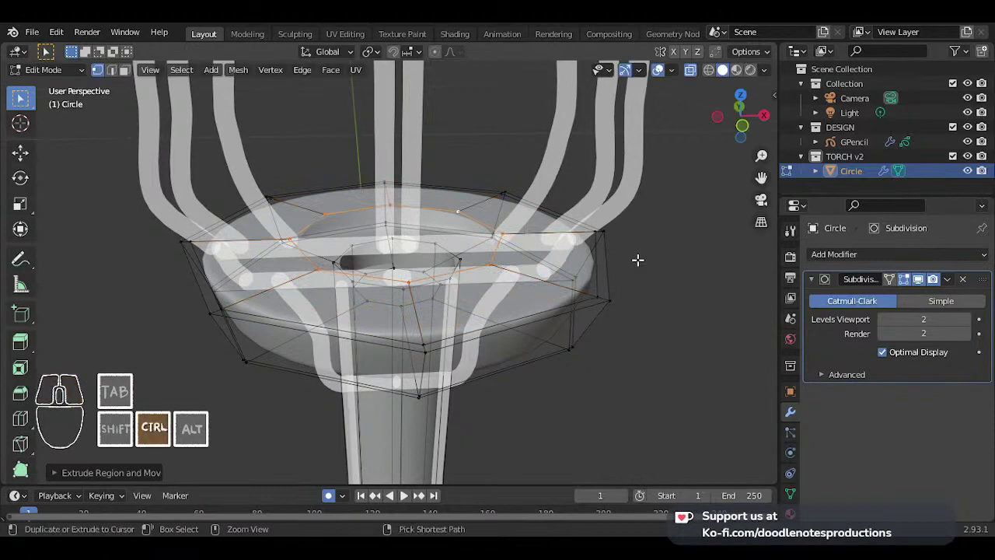
- Undo the last change and scale the flat top's inner edge loop further towards the centre
key("ctrl+z")
scroll(392, 262, "down", 2)
middle_click_drag(391, 262, 459, 317)
scroll(459, 317, "up", 2)
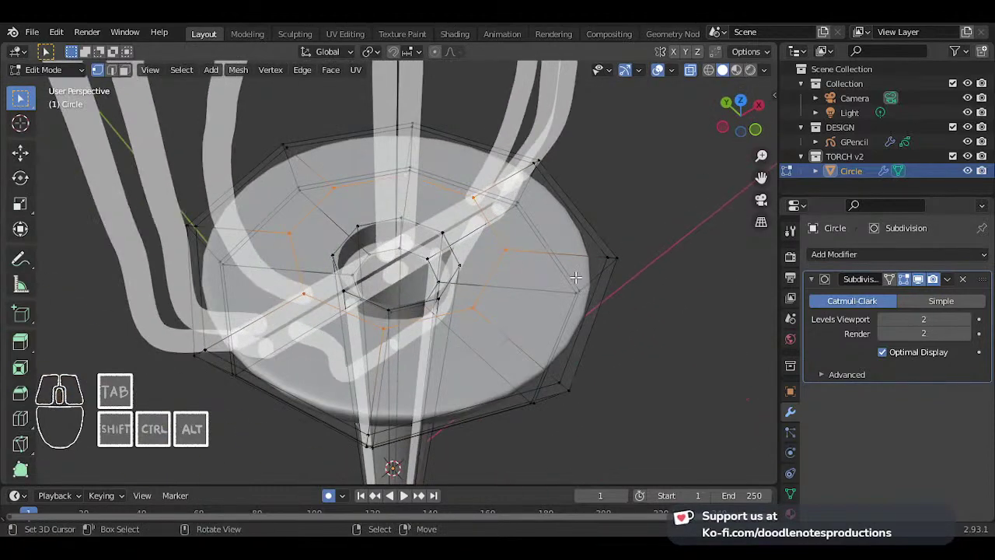
key("s")
left_click(489, 264)
- In front view, scale the inner loop down by about 0.50 to roughly the width of the drawn central rod
middle_click_drag(488, 264, 384, 274)
key("KP_1")
scroll(387, 274, "up", 2)
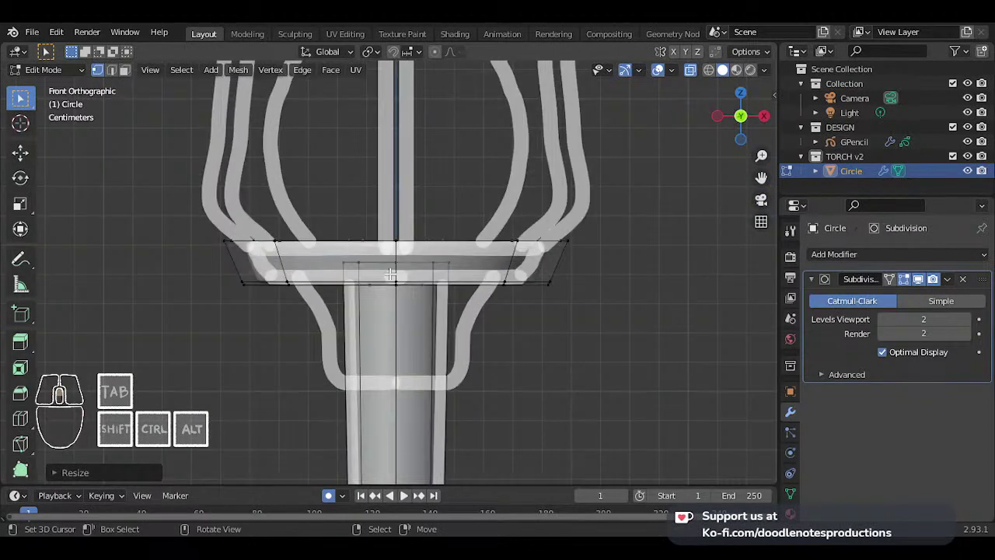
middle_click_drag(406, 220, 429, 314, "shift")
scroll(419, 277, "up", 2)
scroll(419, 277, "down", 3)
scroll(428, 313, "up", 2)
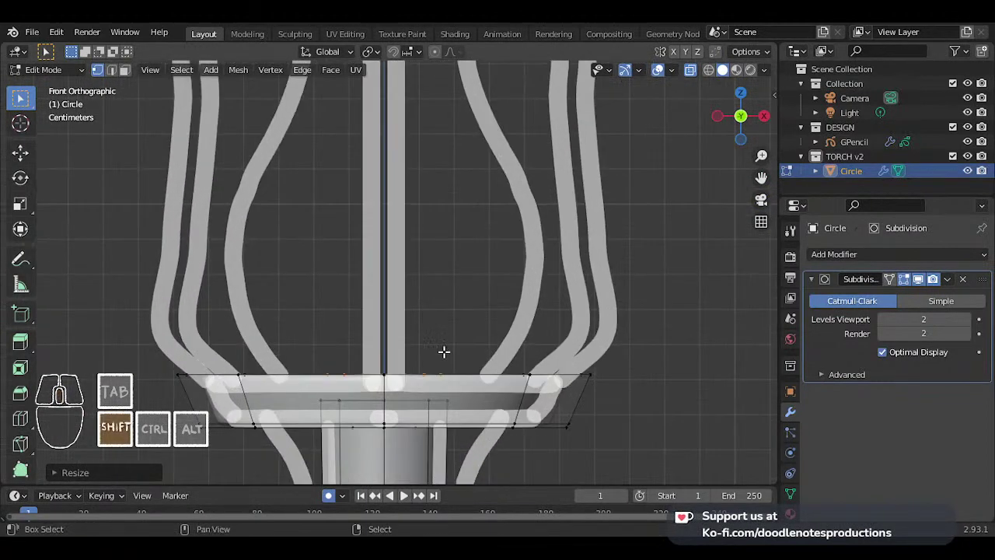
scroll(458, 311, "up", 2)
key("s")
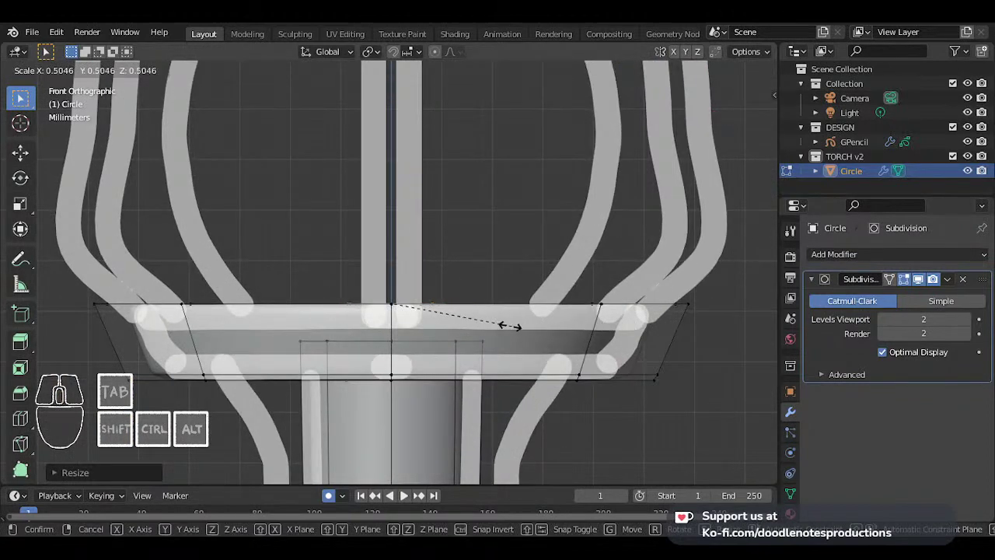
left_click(500, 325)
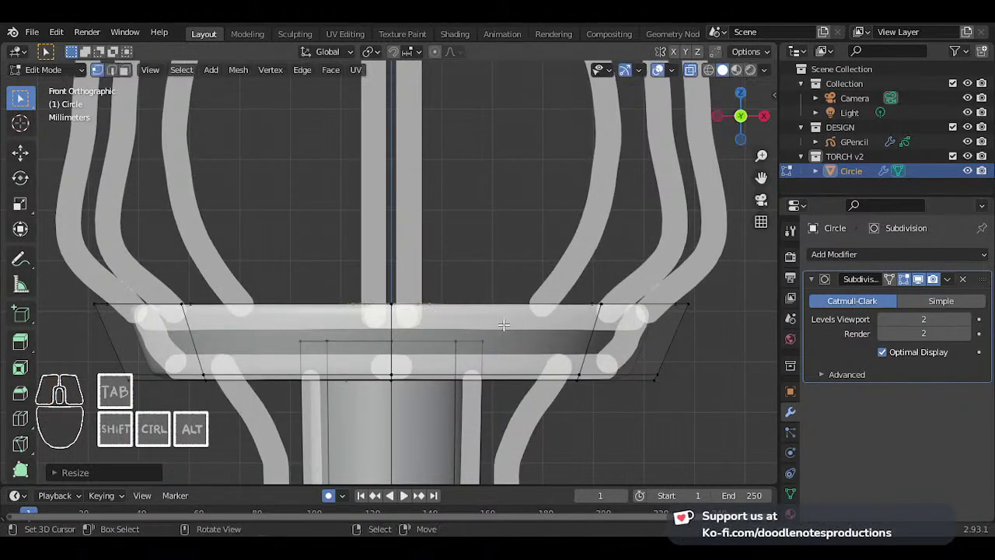
- Extrude the inner loop upwards along Z to form a short central stub on the base
key("e")
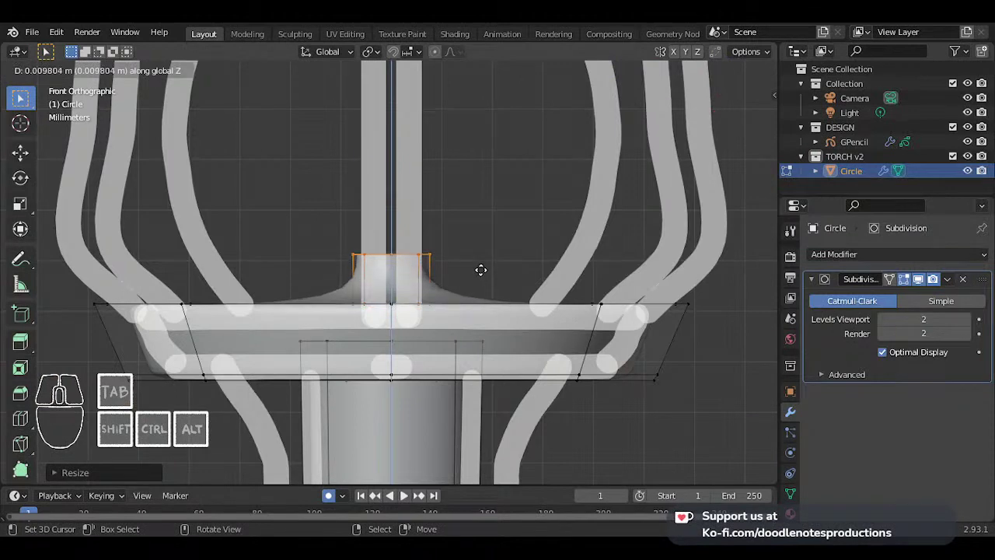
left_click(482, 255)
key("s")
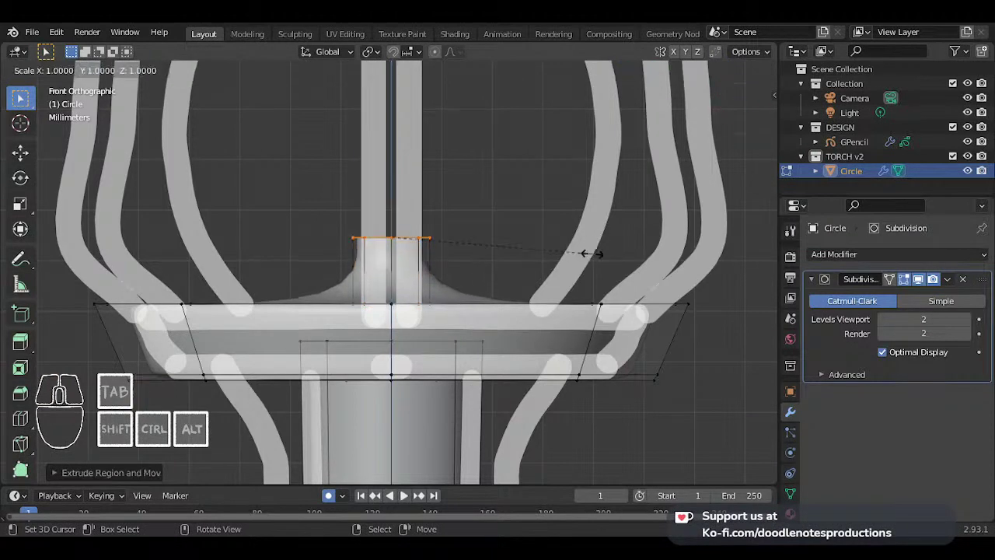
left_click(449, 275)
- Add supporting loop cuts around the stub's foot, one on its wall and one on the flat top slid close to the stub
key("ctrl+r")
left_click(430, 277)
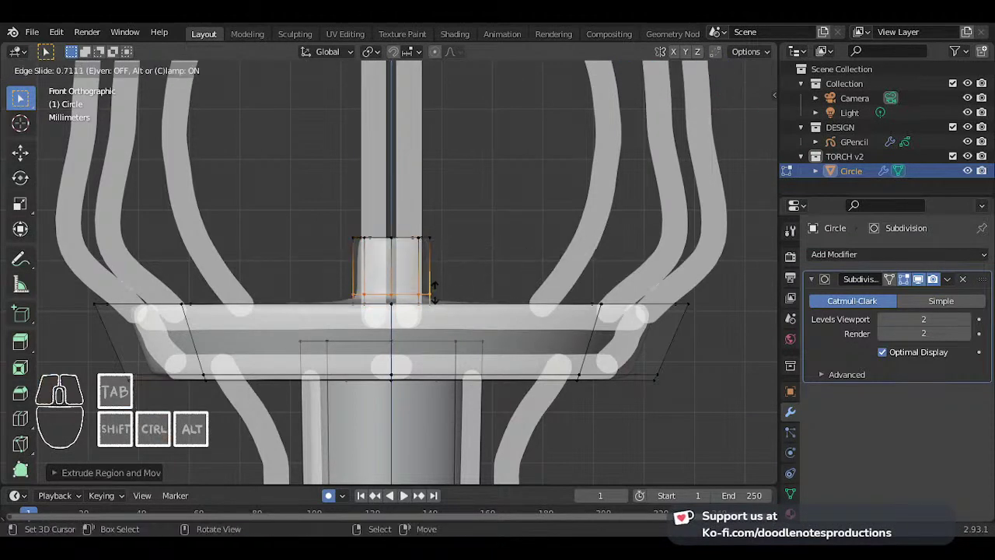
left_click(436, 299)
middle_click_drag(436, 299, 455, 342)
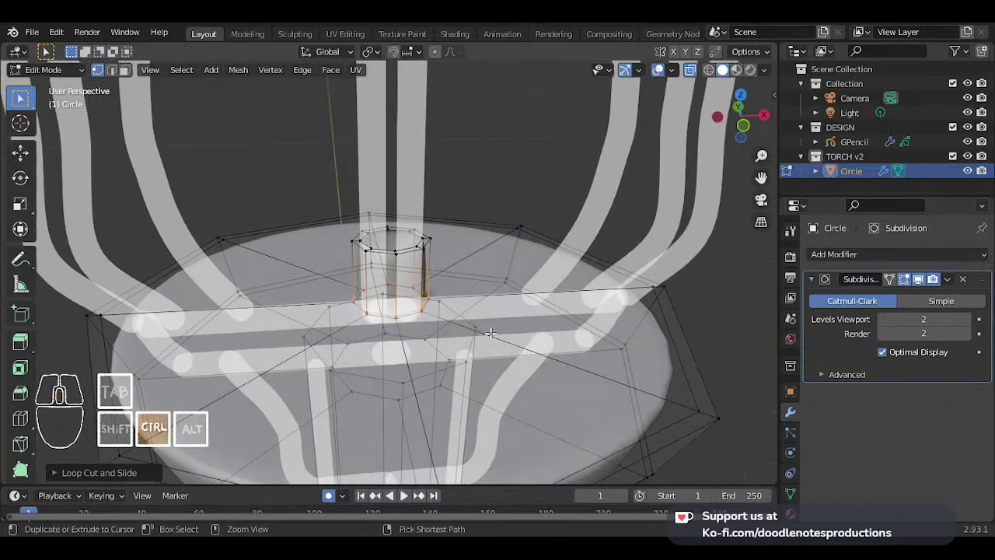
key("ctrl+r")
left_click(470, 329)
left_click(397, 299)
scroll(541, 350, "up", 2)
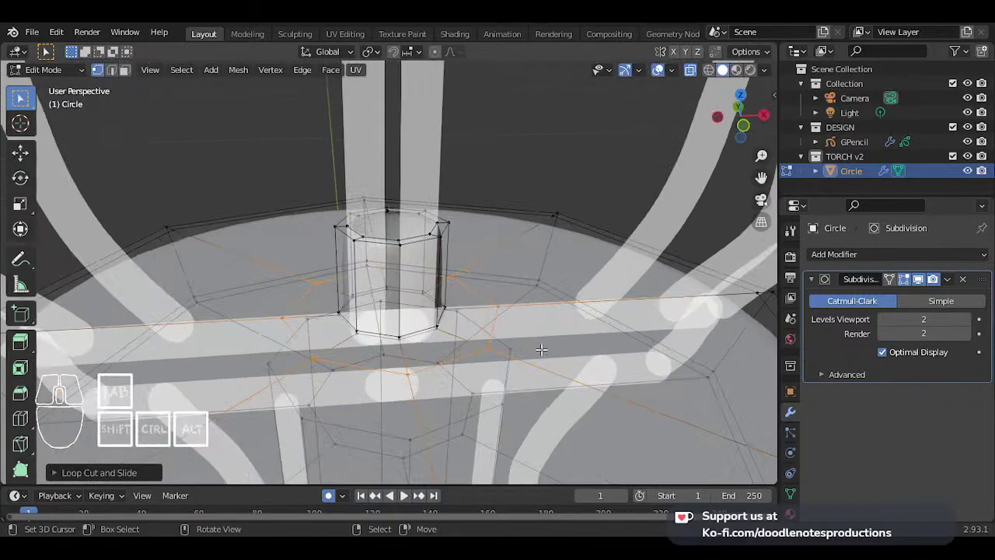
key("g")
key("g")
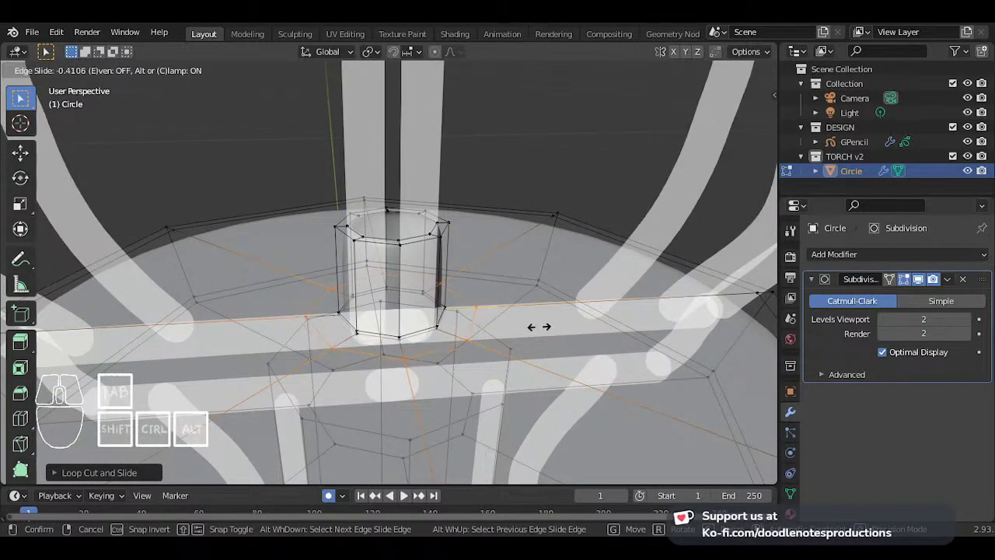
left_click(471, 320)
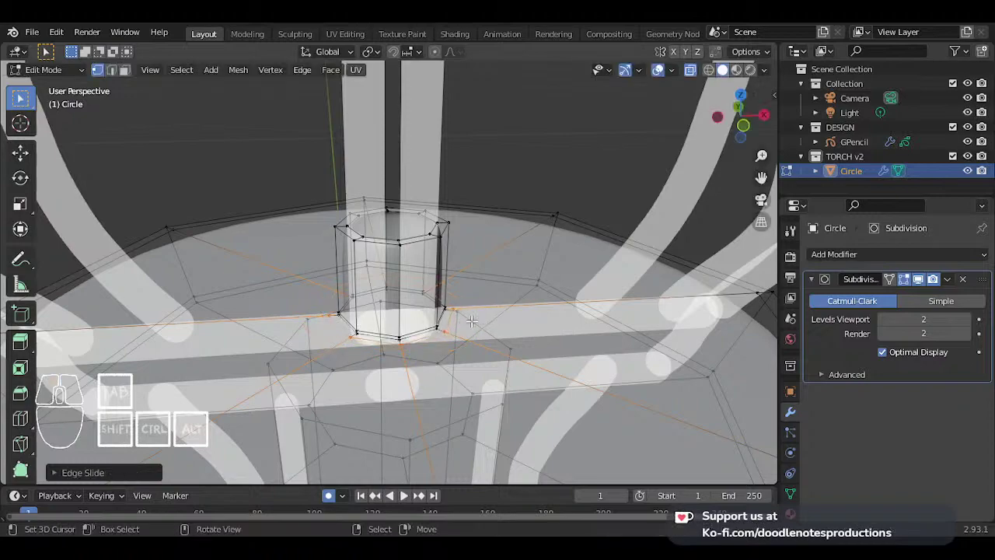
- Return to Object Mode, check the base and stub against the drawn design, and save the file
scroll(467, 317, "down", 3)
middle_click_drag(466, 317, 394, 284)
key("Tab")
scroll(386, 298, "up", 3)
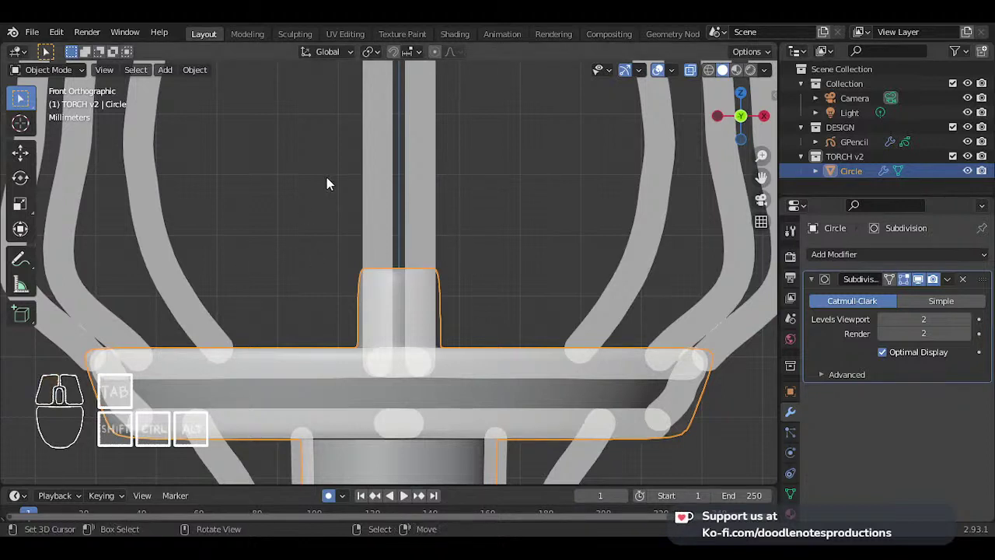
scroll(482, 274, "down", 7)
scroll(482, 274, "up", 1)
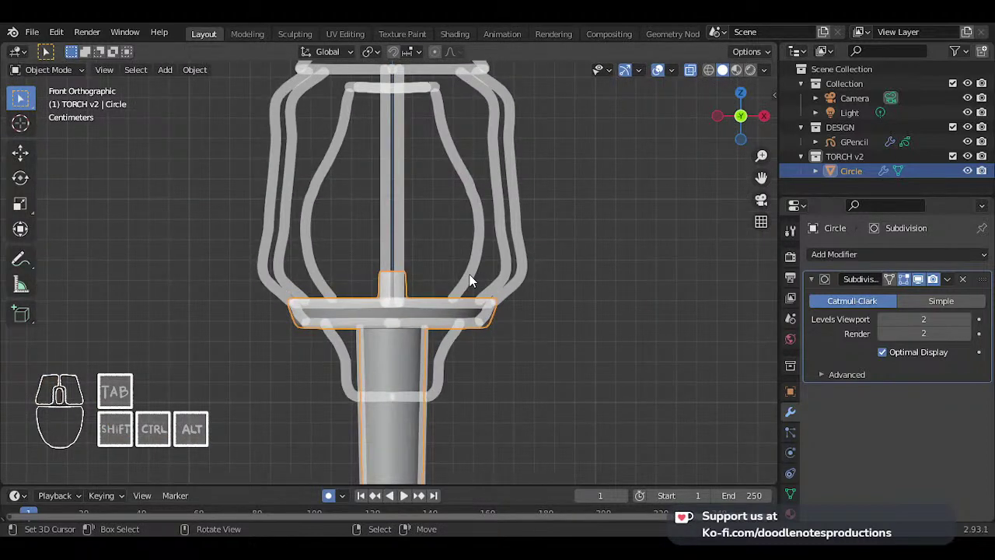
scroll(537, 264, "up", 3)
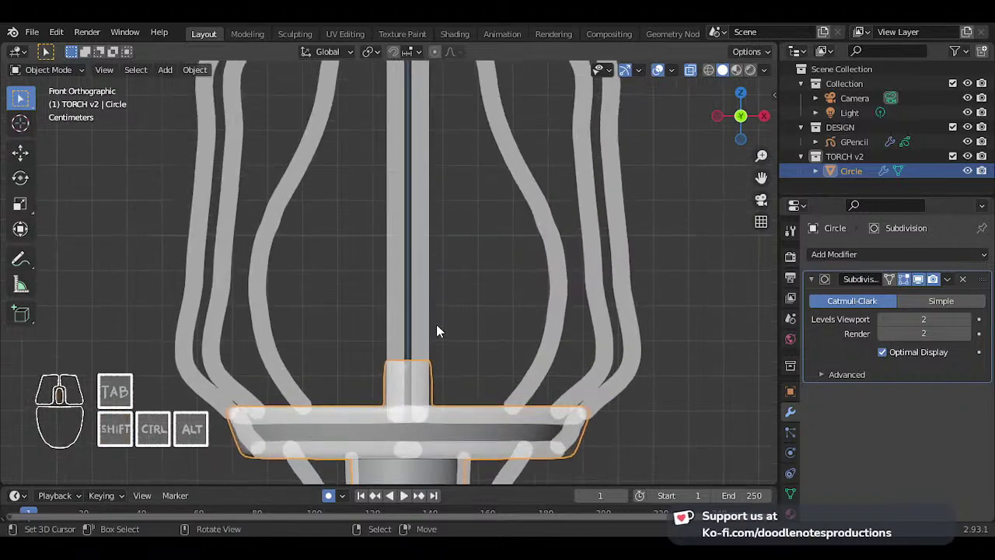
scroll(420, 284, "down", 2)
middle_click_drag(421, 281, 435, 312, "shift")
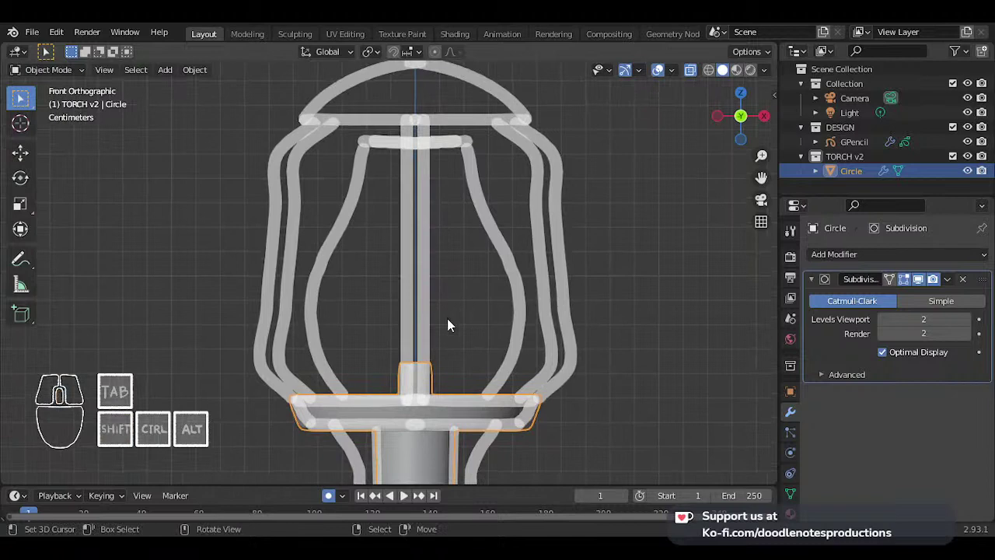
key("ctrl+s")
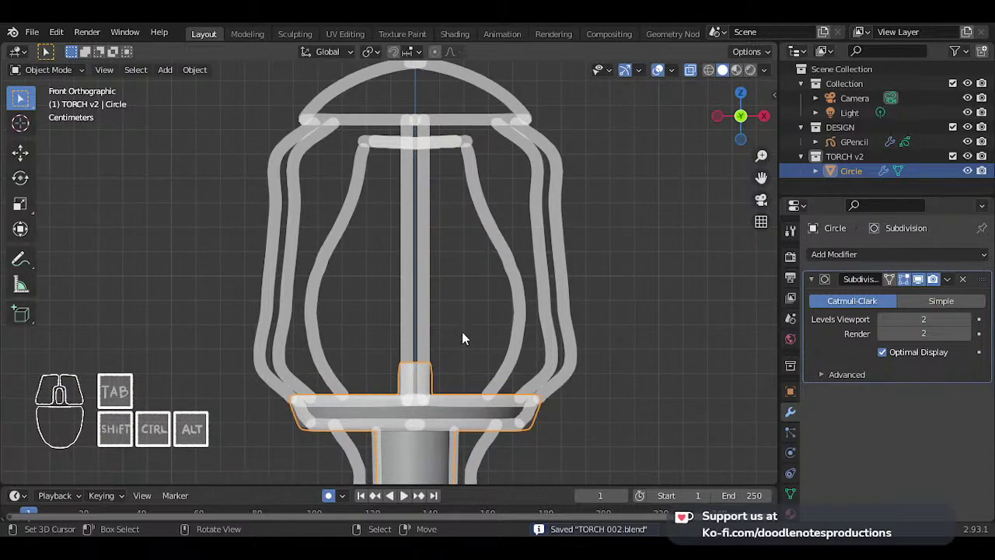
- Try to duplicate the base's lowest outer edge loop in place
scroll(462, 335, "down", 3)
key("Tab")
scroll(446, 324, "up", 2)
middle_click_drag(446, 395, 490, 353, "shift")
scroll(455, 311, "up", 2)
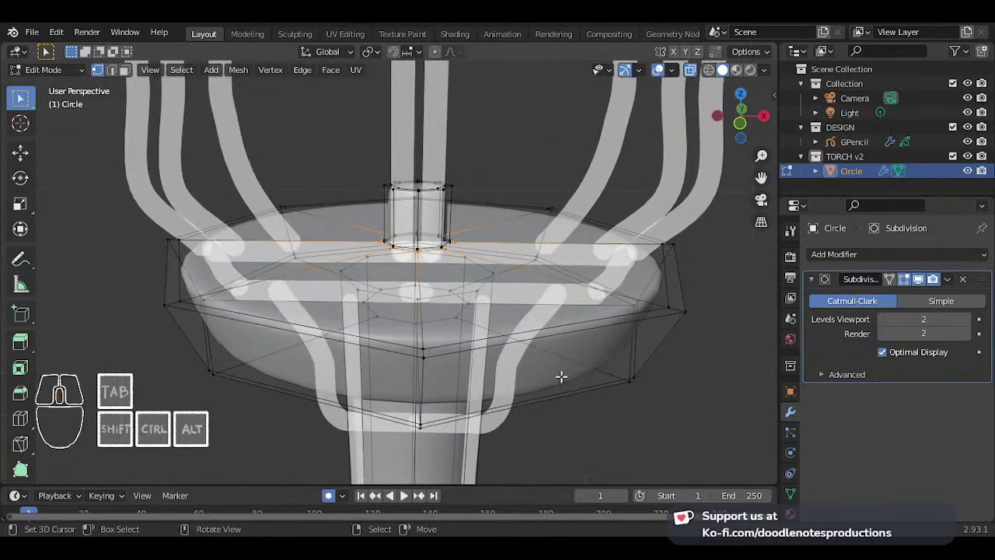
left_click(562, 404, "alt")
key("KP_1")
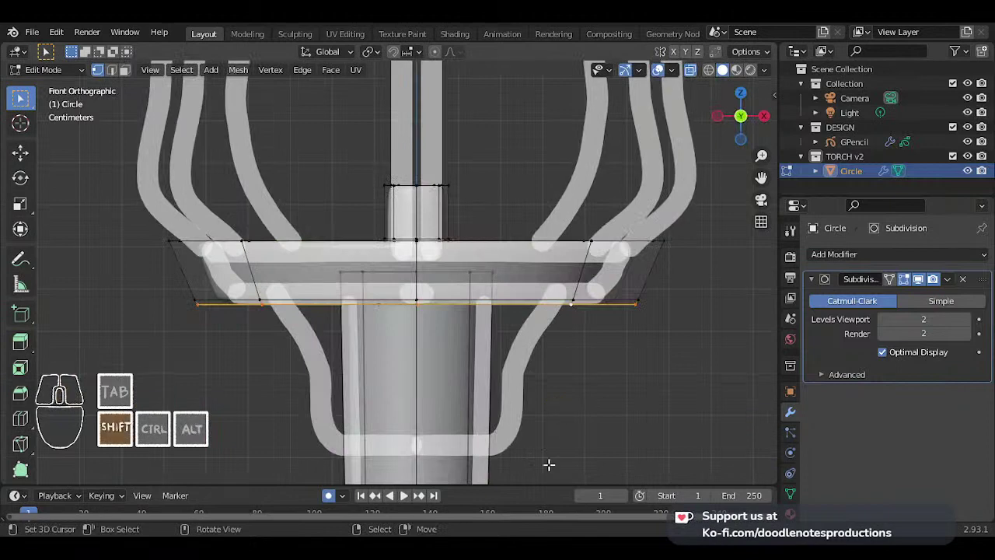
key("shift+d")
right_click(578, 357)
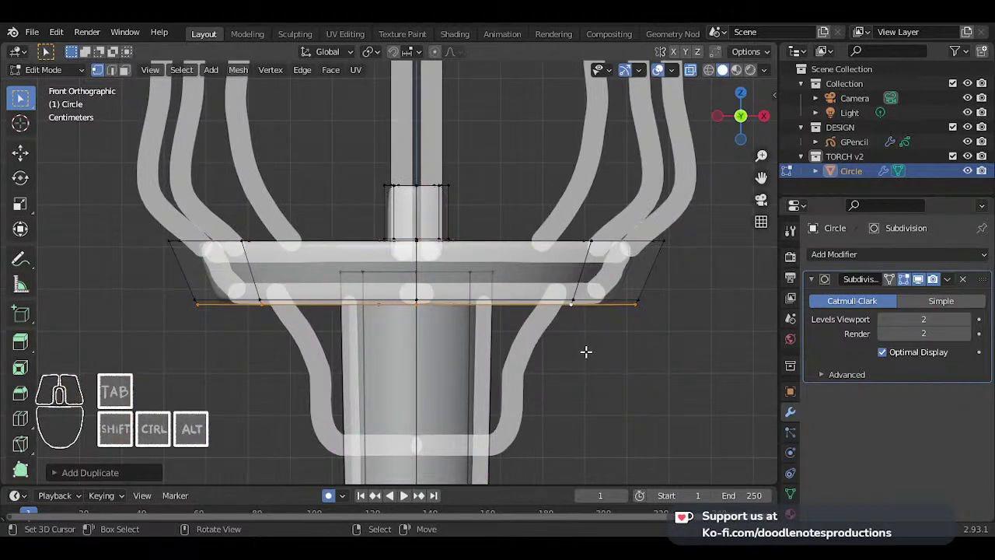
key("ctrl+z")
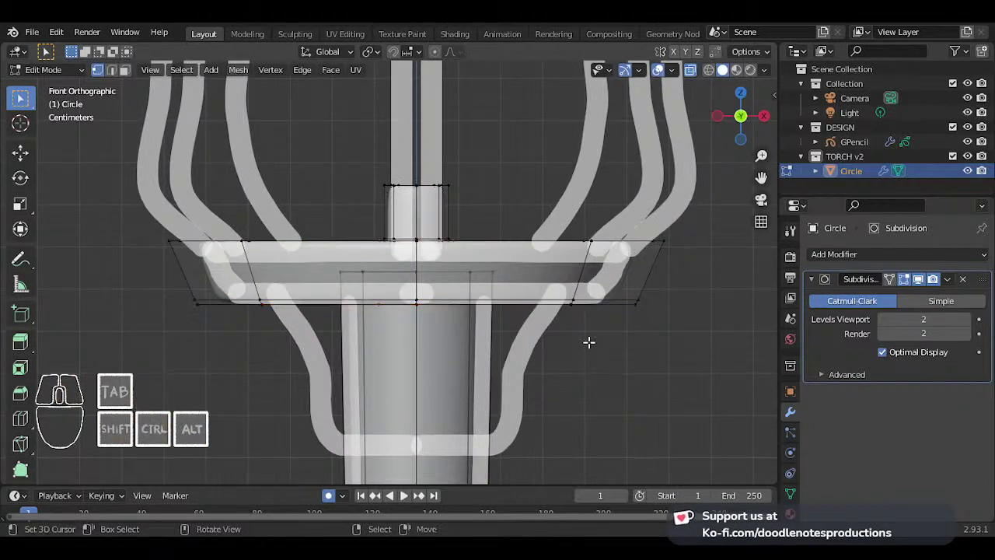
- Reselect the base's lowest outer edge loop and check it with the DESIGN collection temporarily hidden
middle_click_drag(523, 336, 256, 288)
left_click(231, 269, "alt+shift")
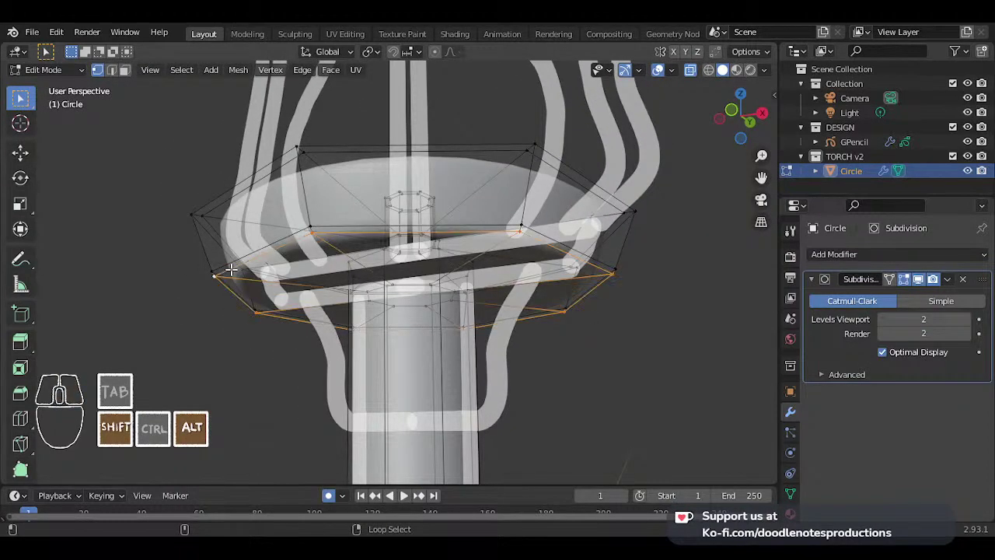
left_click(953, 128)
scroll(334, 204, "down", 2)
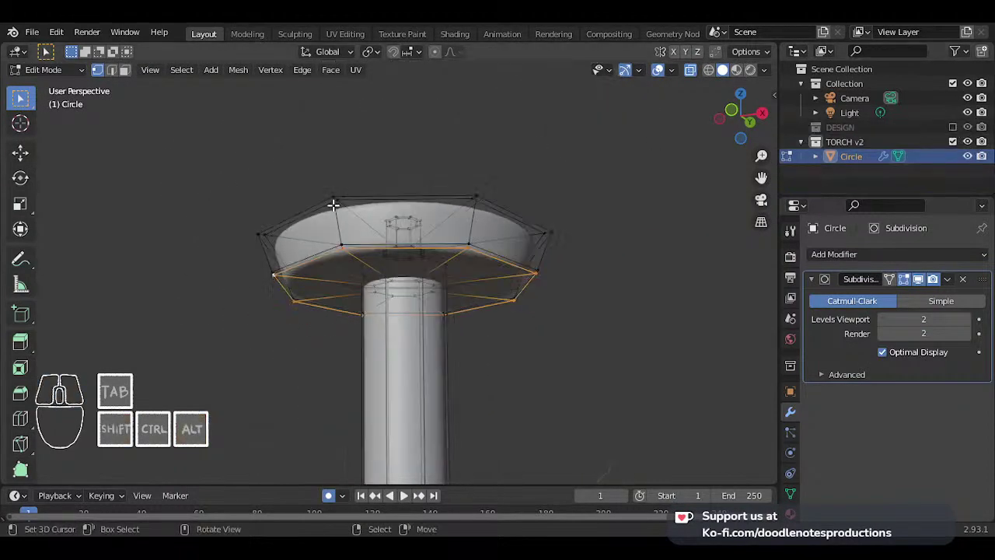
mouse_move(333, 203)
middle_mouse_down()
mouse_move(398, 231)
mouse_move(467, 316)
mouse_move(580, 296)
middle_mouse_up()
key("KP_1")
scroll(399, 234, "up", 4)
scroll(580, 295, "down", 1)
left_click(954, 126)
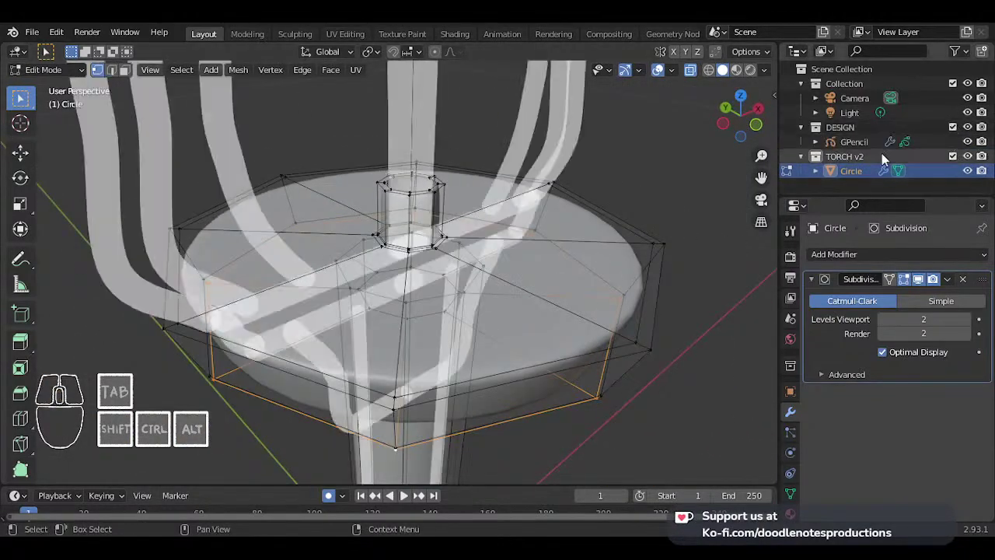
- In Object Mode, lower the Grease Pencil drawing's layer opacity to 0.096 and reselect the torch mesh
scroll(482, 251, "down", 4)
key("KP_1")
scroll(483, 249, "up", 2)
key("Tab")
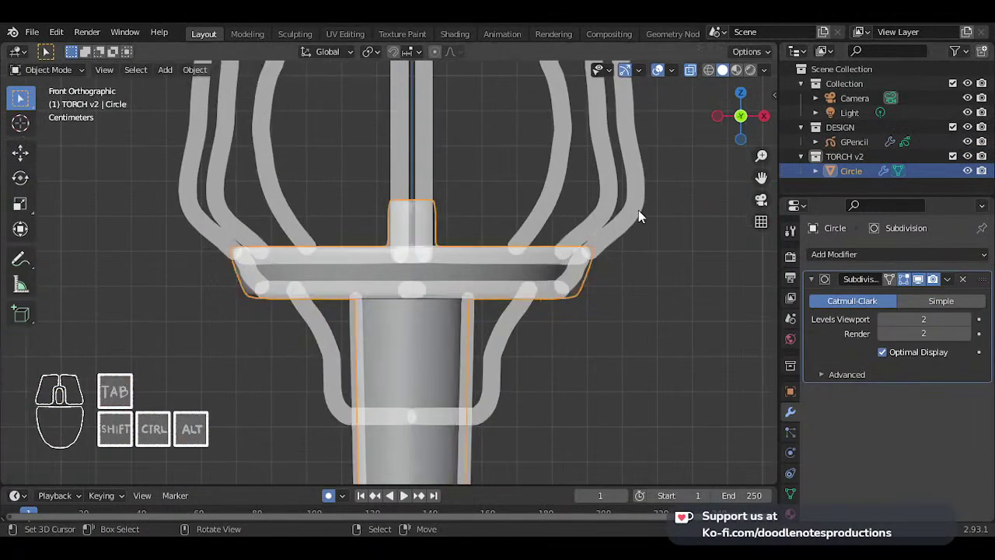
left_click(638, 210)
left_click(791, 495)
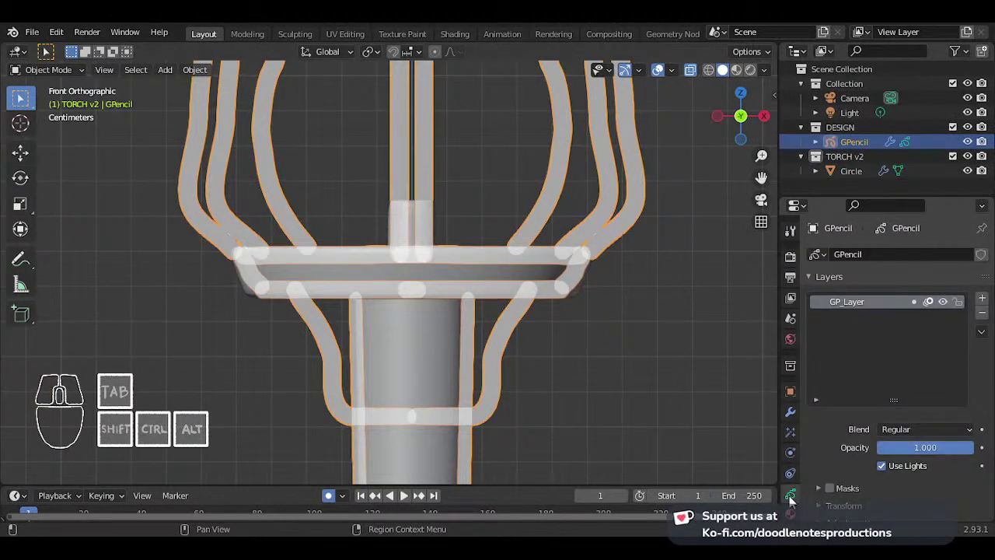
left_click_drag(966, 447, 881, 447)
left_click(397, 229)
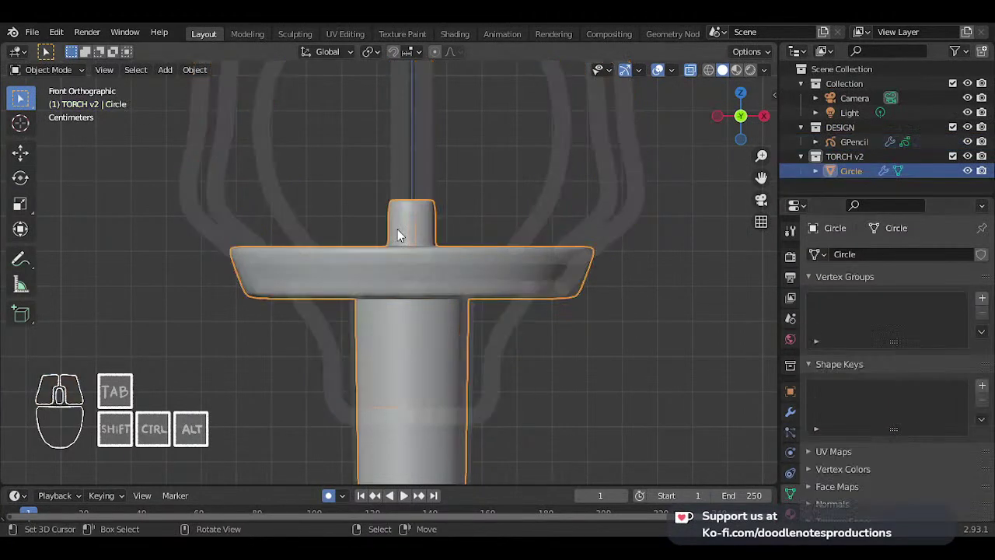
- Raise the Grease Pencil layer's opacity slightly and make the torch mesh active again
middle_click_drag(504, 247, 457, 297)
key("KP_1")
left_click(555, 202)
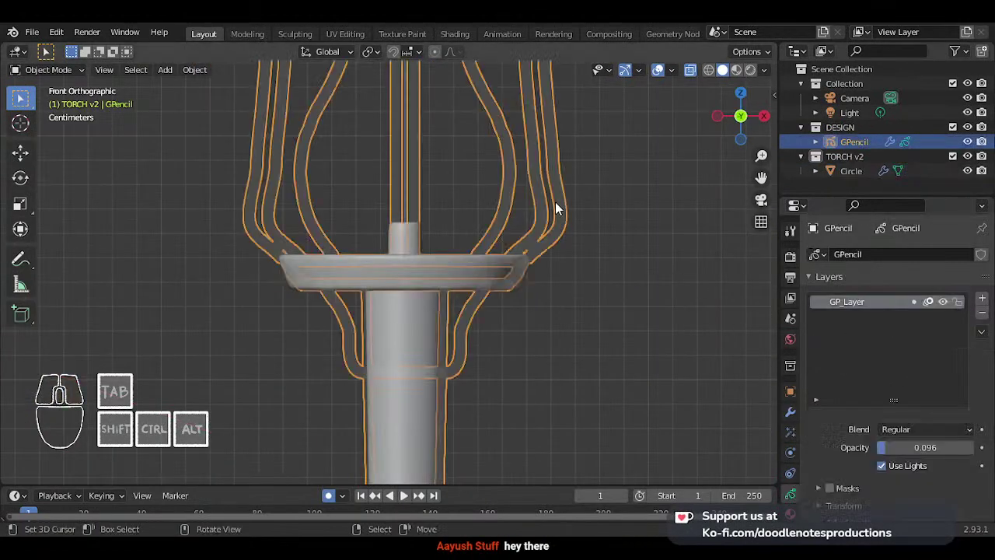
left_click_drag(929, 447, 945, 447)
left_click(494, 253)
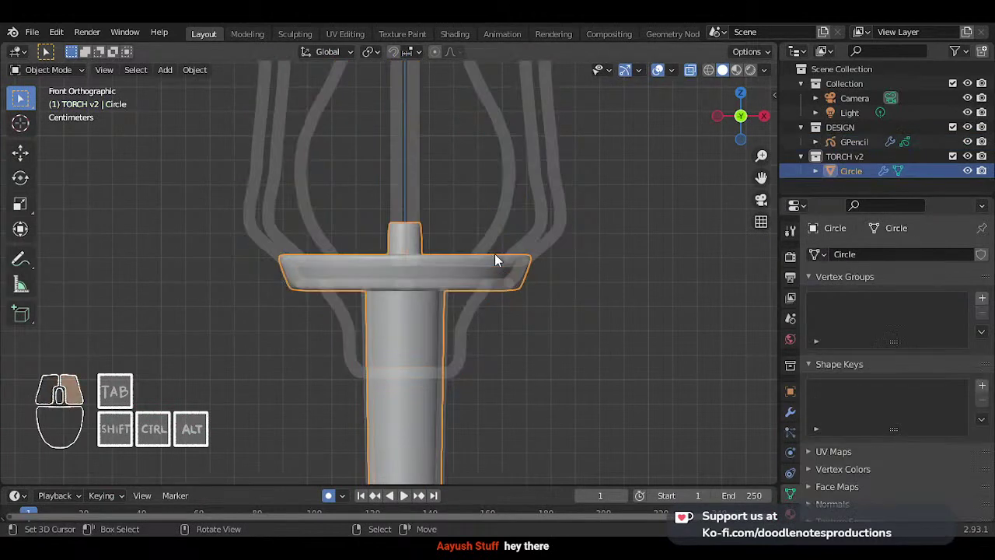
- Duplicate the base's lowest outer edge loop in place and scale the copy down to about 0.66
scroll(523, 262, "up", 2)
middle_click_drag(523, 262, 428, 252)
key("Tab")
key("KP_1")
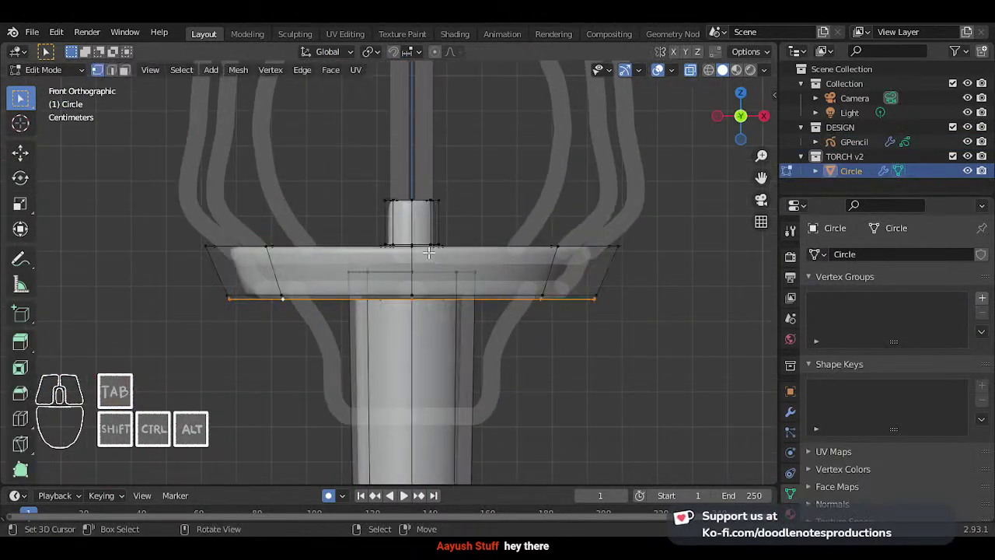
scroll(557, 335, "up", 2)
key("shift+d")
right_click(622, 327)
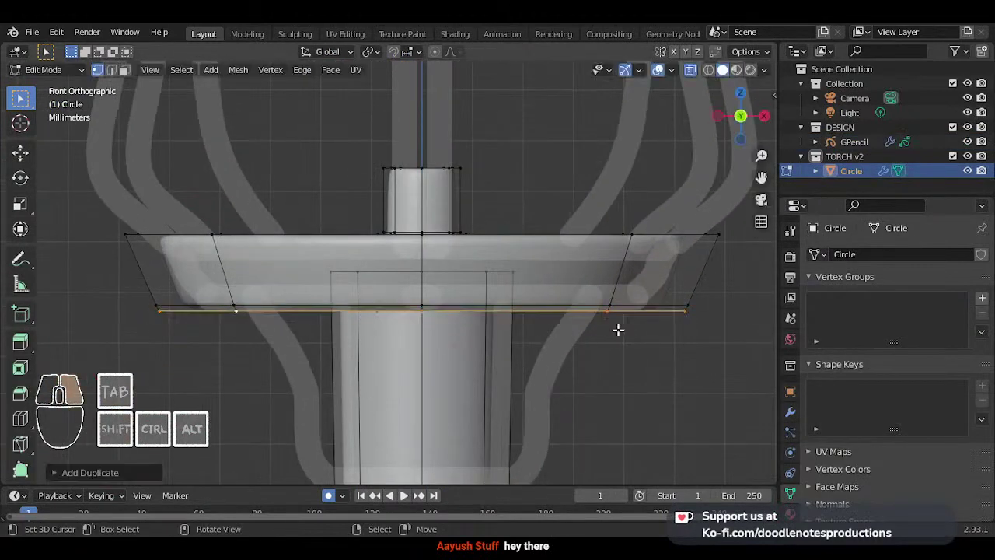
key("s")
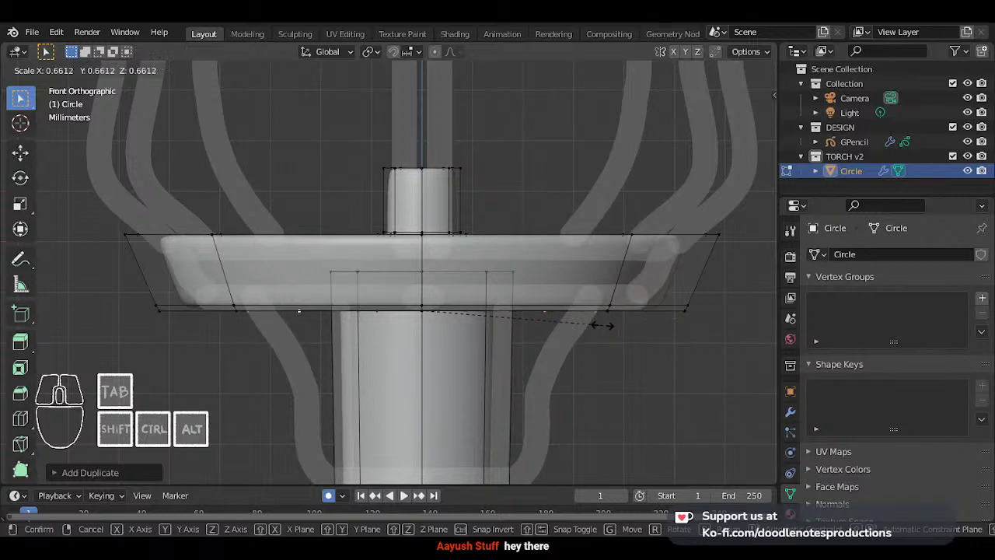
left_click(602, 325)
- Raise the duplicated loop along Z into the base and enlarge it by about 1.03
key("g")
key("z")
key("s")
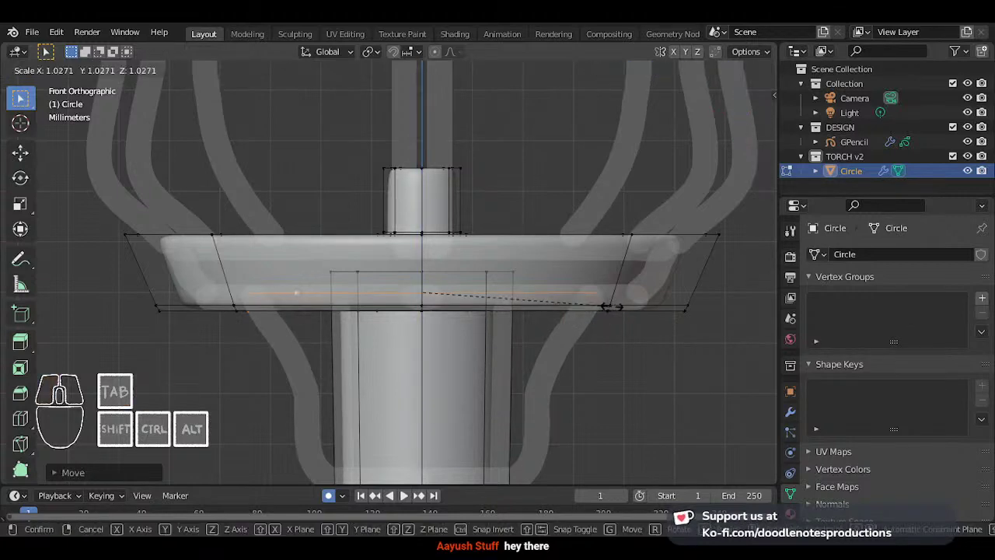
left_click(608, 307)
- Extrude the duplicated loop downwards along Z to start the collar below the base
scroll(560, 319, "down", 3)
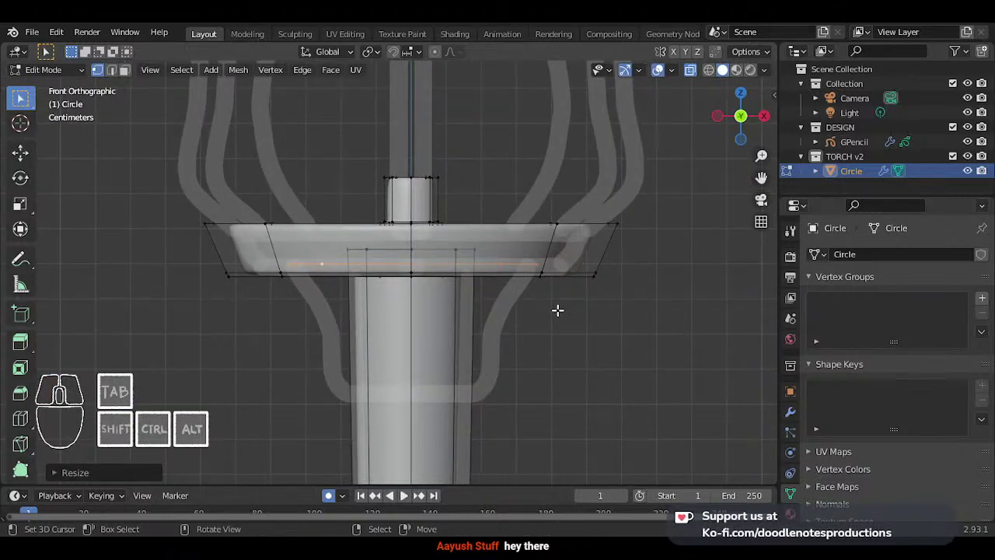
key("e")
key("z")
left_click(599, 384)
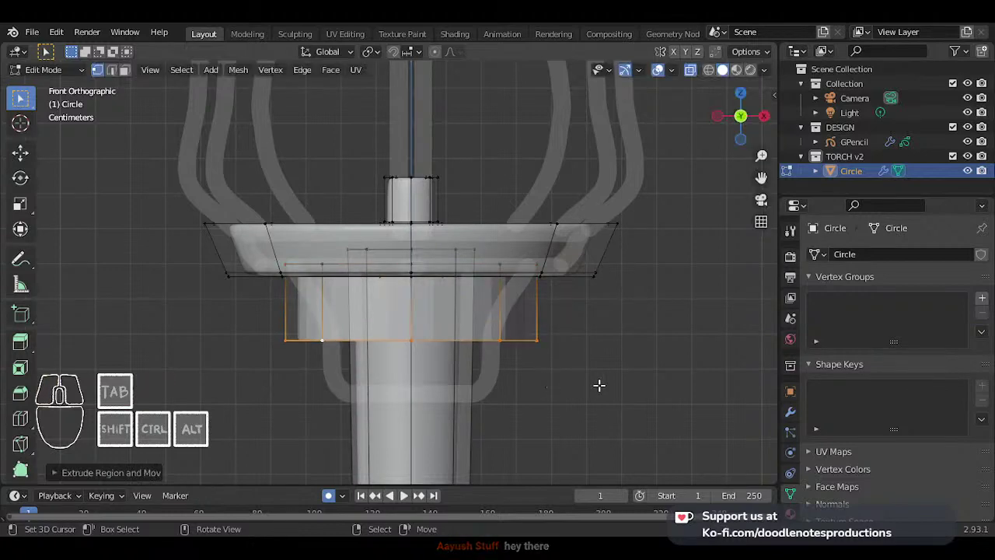
- Scale in the collar's lower edge loop and raise it about 0.003 m along Z to match the design's taper
key("s")
left_click(537, 375)
key("g")
key("z")
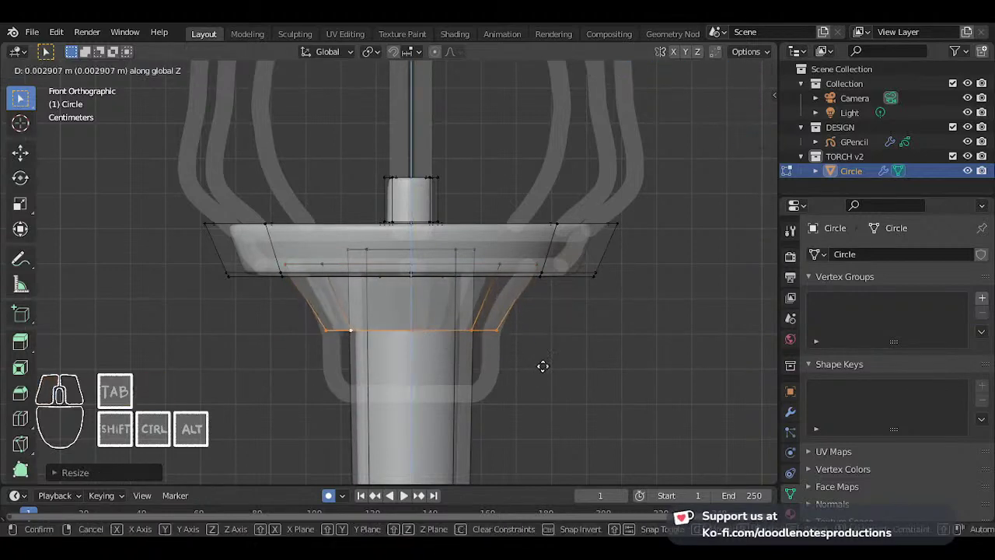
key("s")
left_click(556, 364)
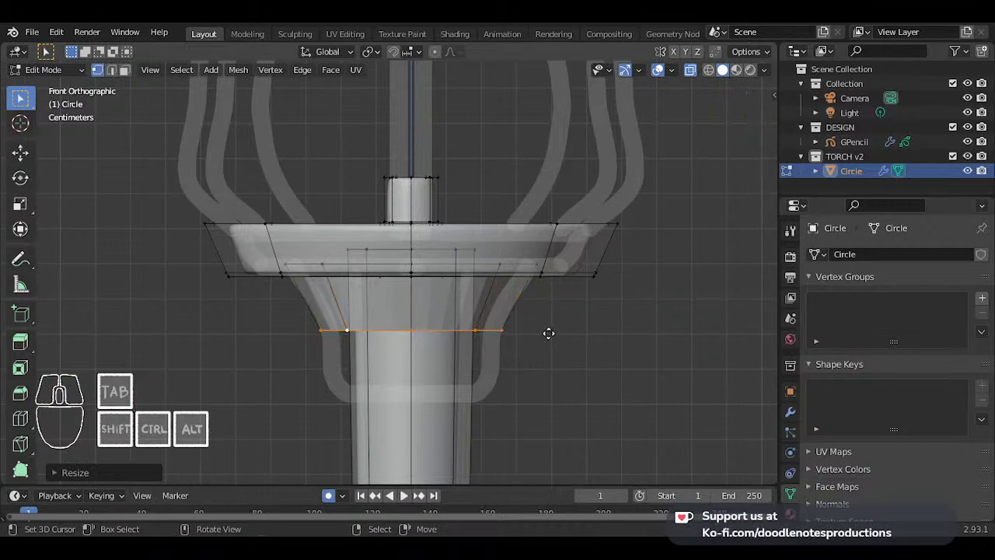
- Extrude the collar's lower edge twice down along Z, the second time about 0.004 m, and scale the final edge in towards the handle
key("e")
key("z")
left_click(545, 390)
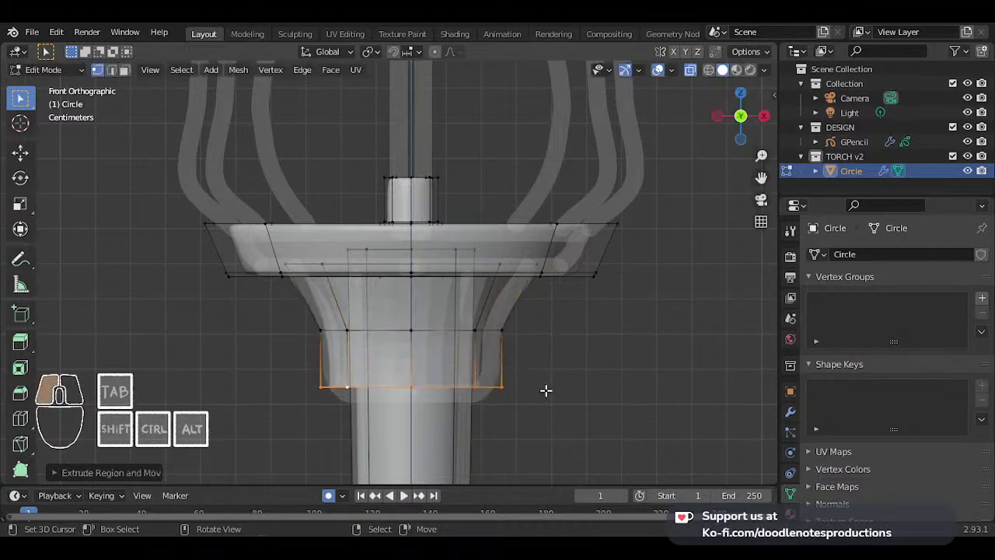
key("e")
key("z")
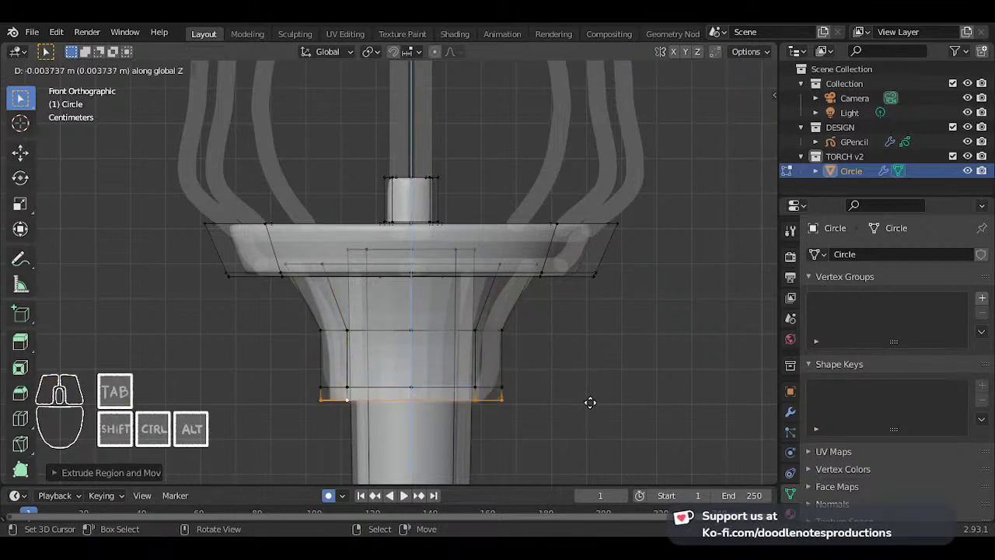
left_click(590, 405)
key("s")
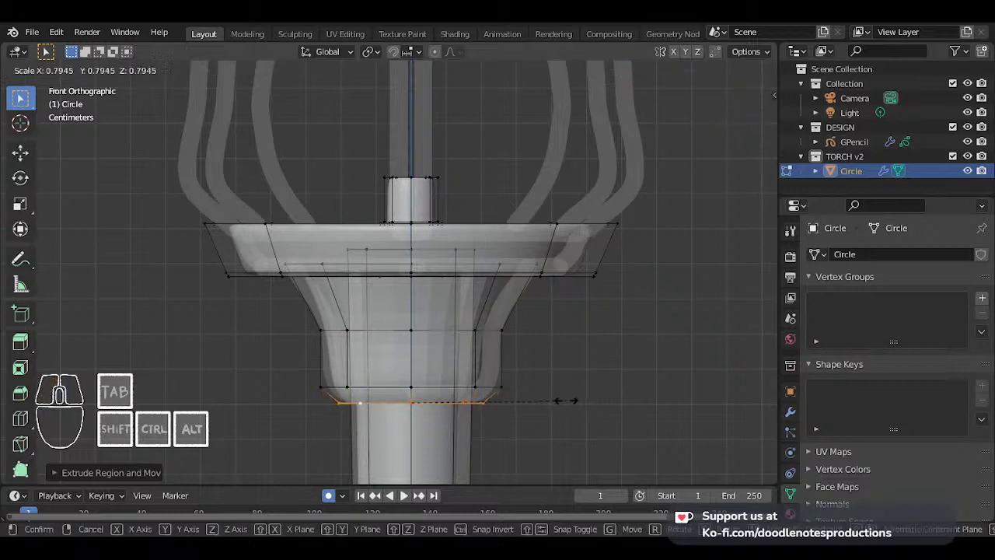
left_click(519, 400)
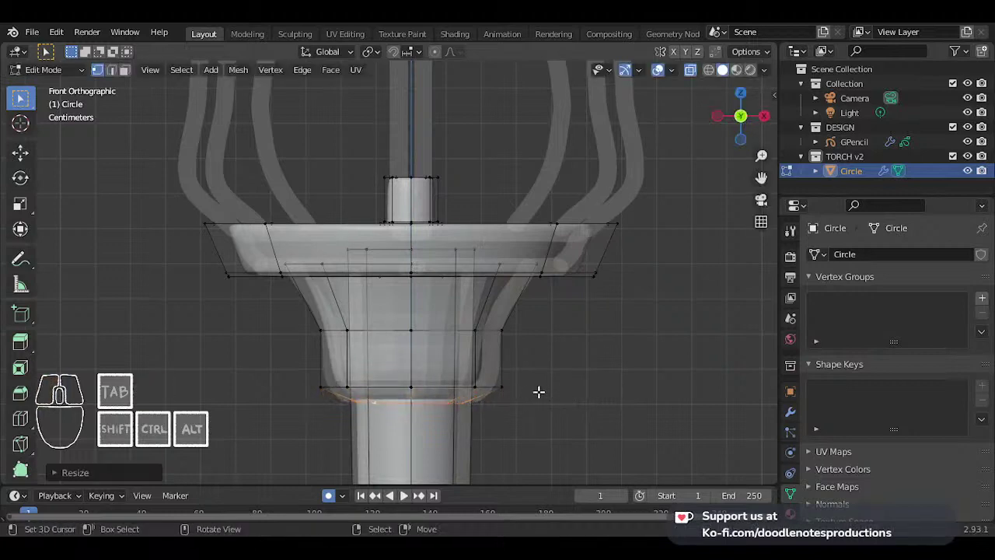
- Return to Object Mode, save the file as is, and check the collar's outline against the design from the front
key("Tab")
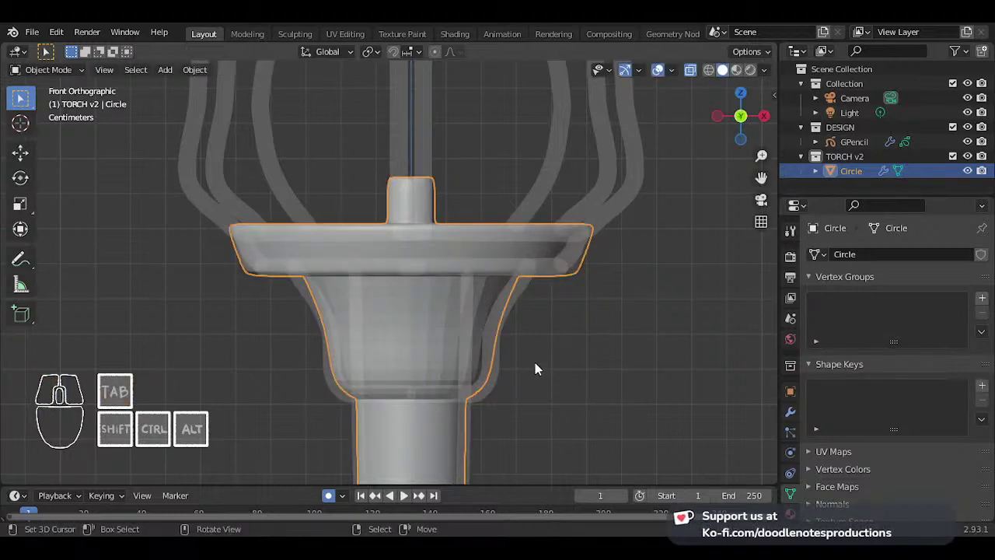
right_click(535, 362)
left_click(506, 267)
key("ctrl+s")
scroll(504, 268, "down", 3)
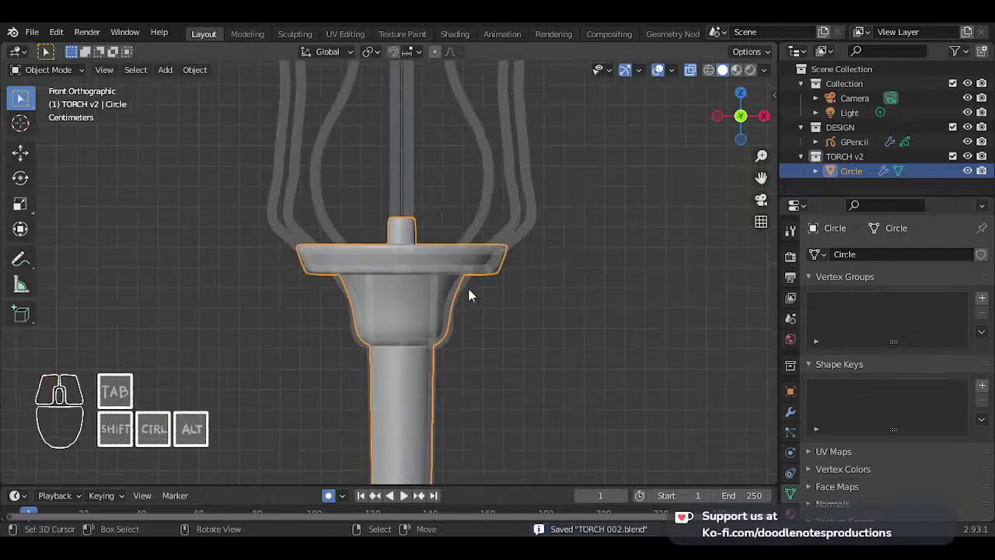
middle_click_drag(468, 287, 385, 282)
key("KP_1")
key("KP_1")
scroll(374, 288, "up", 5)
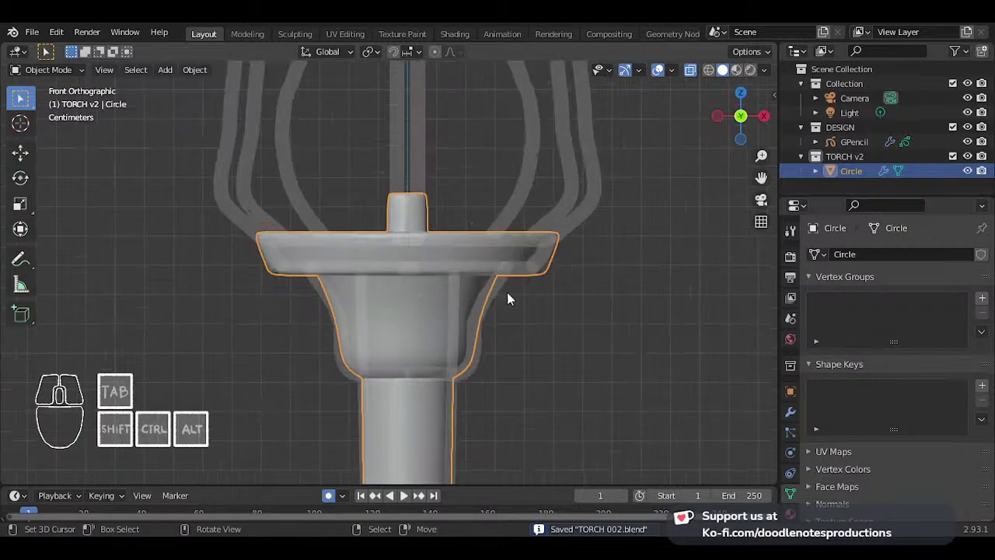
- Enlarge the collar's uppermost edge loop inside the base slightly, check the smoothed outline, and reopen the mesh with nothing selected
key("Tab")
left_click(544, 260, "alt+shift")
key("s")
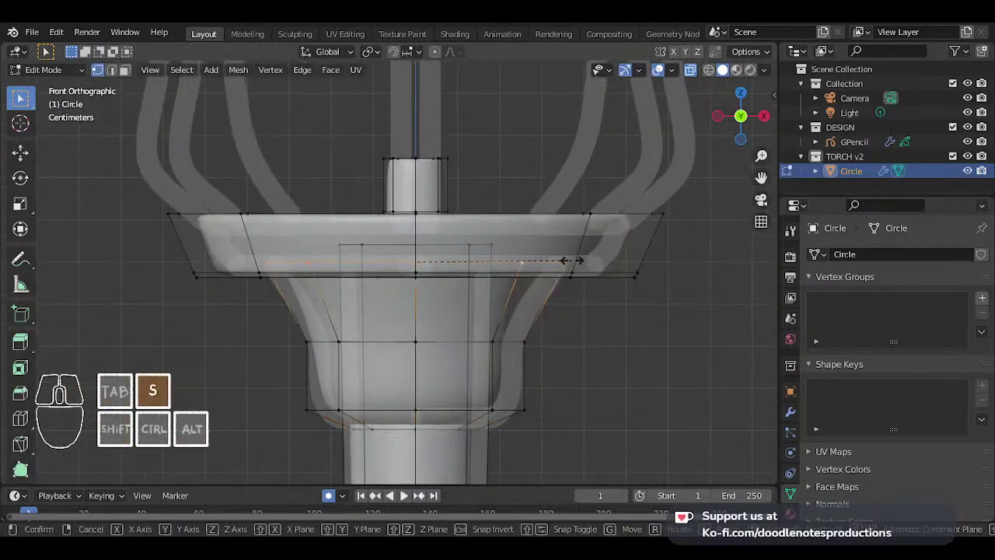
left_click(579, 261)
key("Tab")
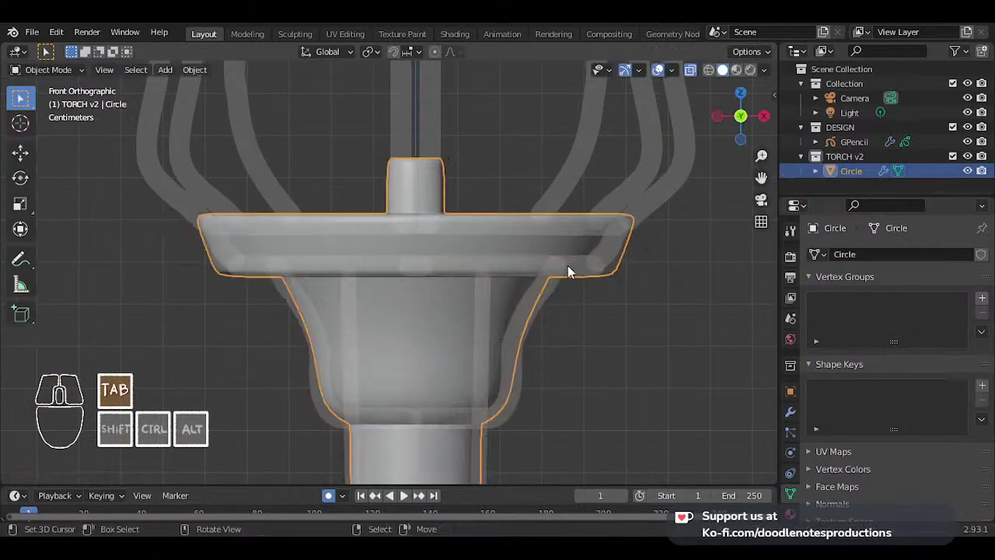
right_click(559, 273)
key("Escape")
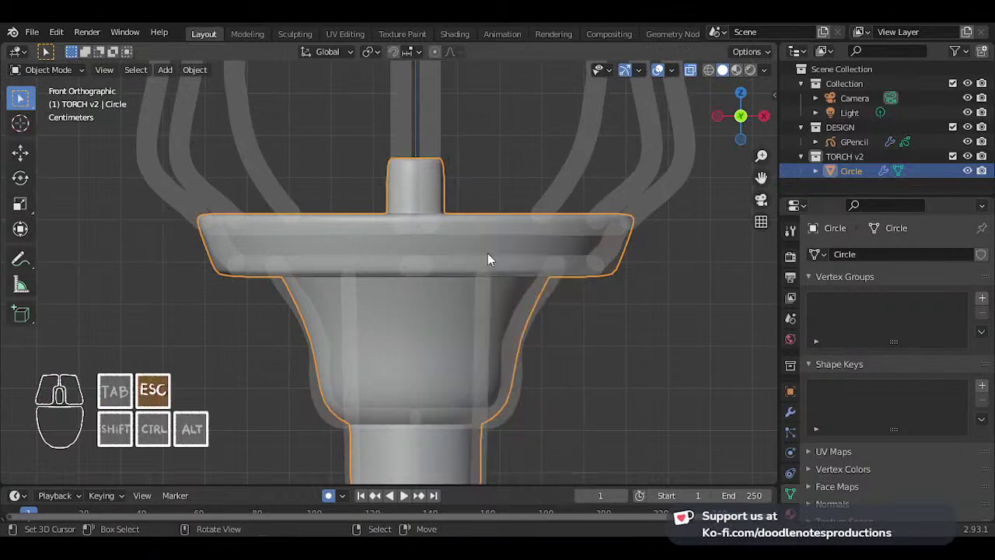
left_click(608, 317)
left_click(485, 330)
key("Tab")
key("alt+a")
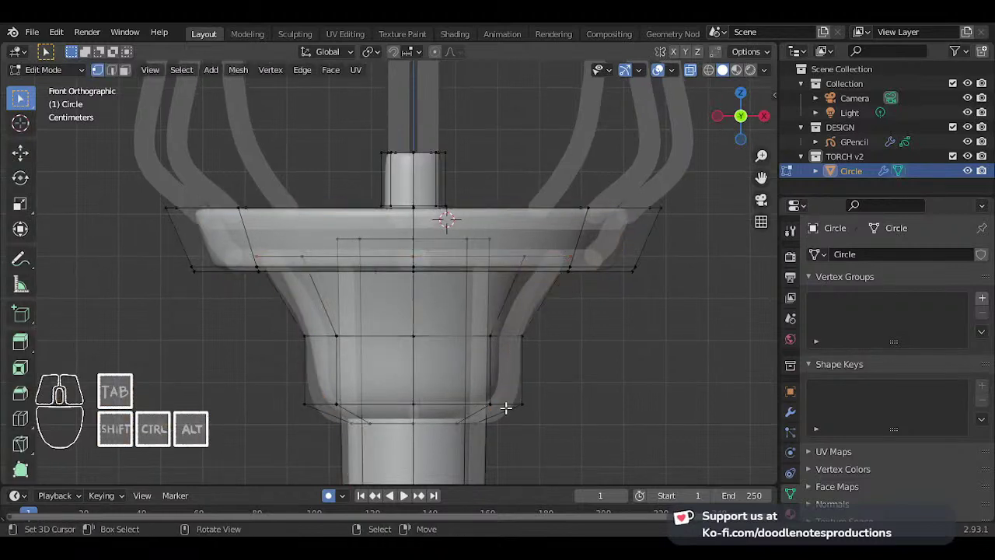
left_click(502, 426, "alt+shift")
key("s")
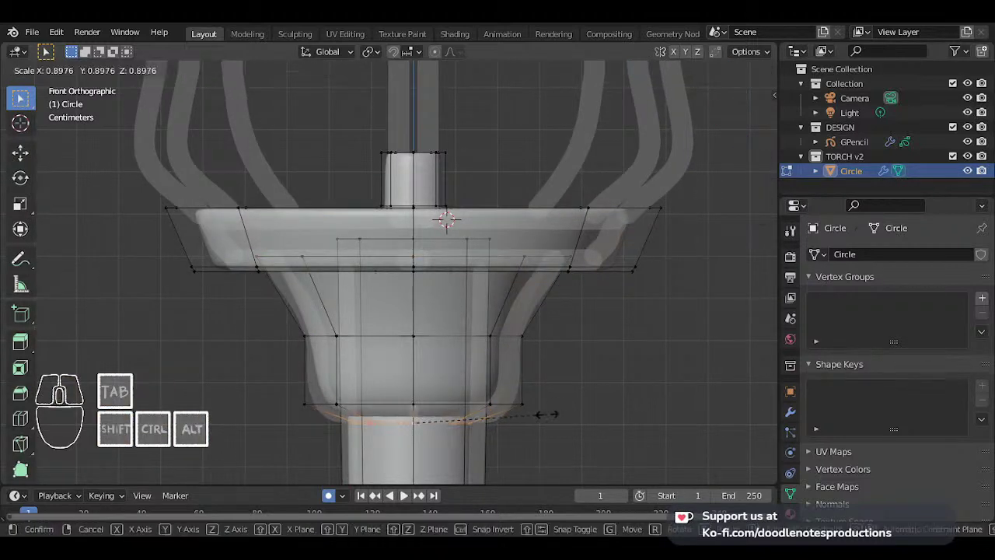
left_click(544, 413)
left_click(460, 399, "alt+shift")
key("s")
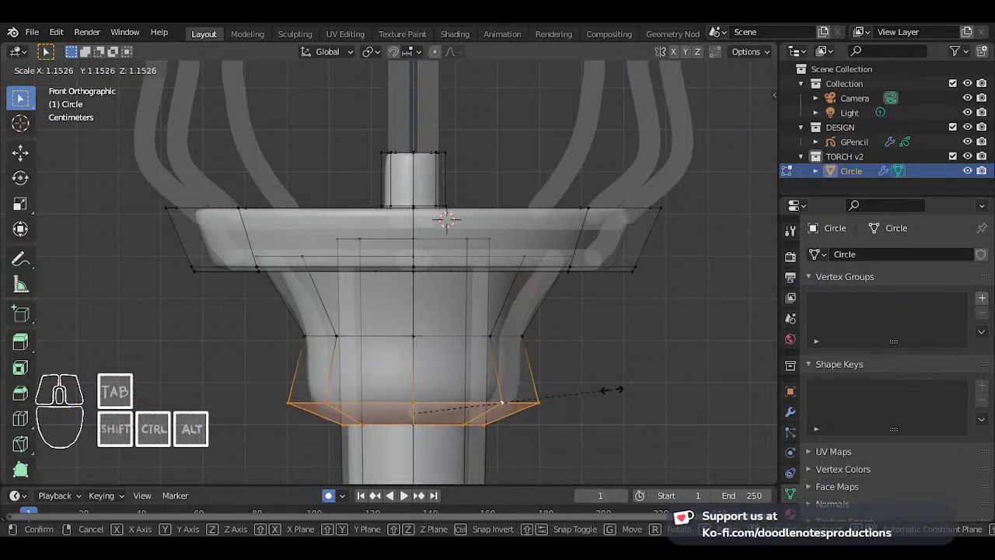
right_click(613, 391)
key("a")
right_click(510, 400, "alt+shift")
right_click(511, 400, "alt")
key("a")
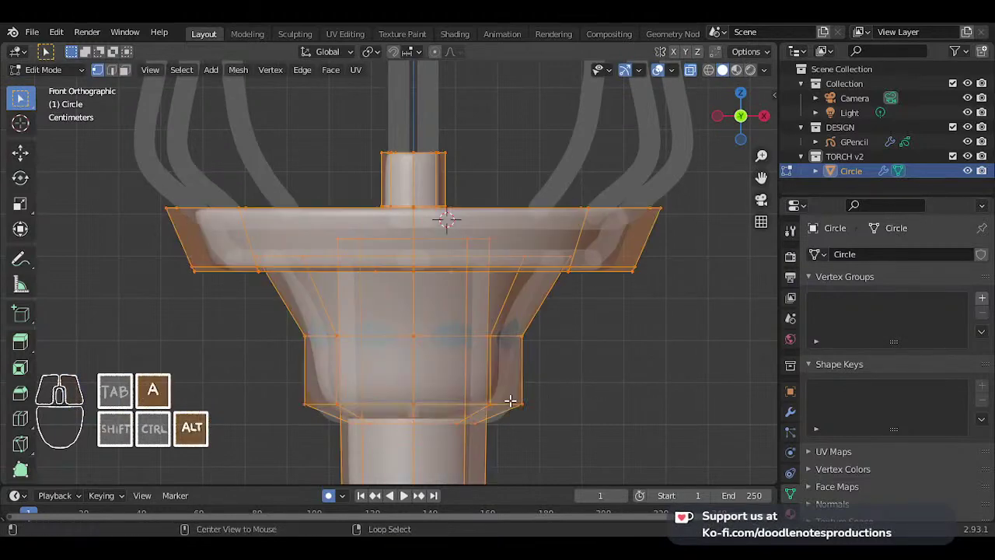
right_click(508, 407, "alt+shift")
key("a")
- Select only the collar's second-lowest edge loop, enlarge it by about 1.16, and view the whole torch from the front in Object Mode
key("alt+a")
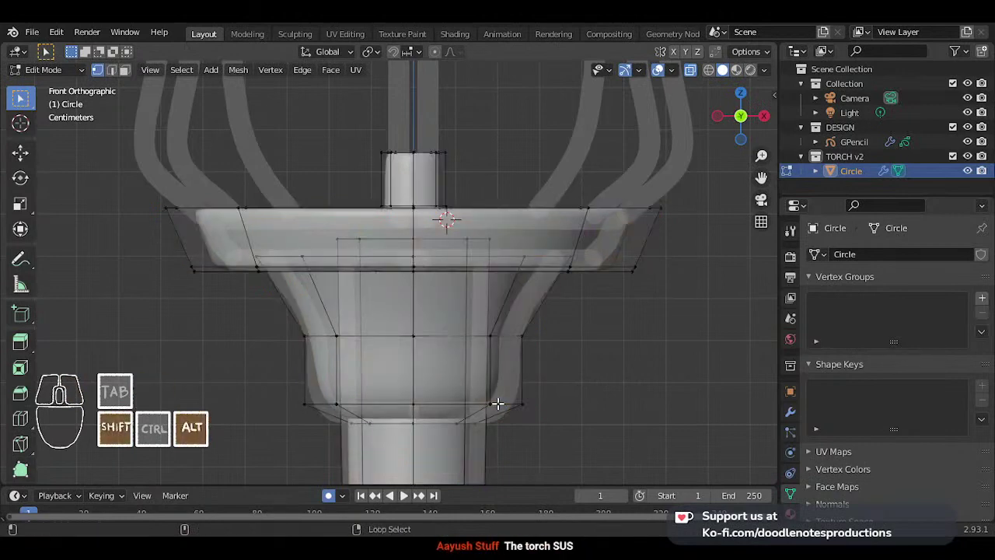
left_click(500, 402, "alt+shift")
key("s")
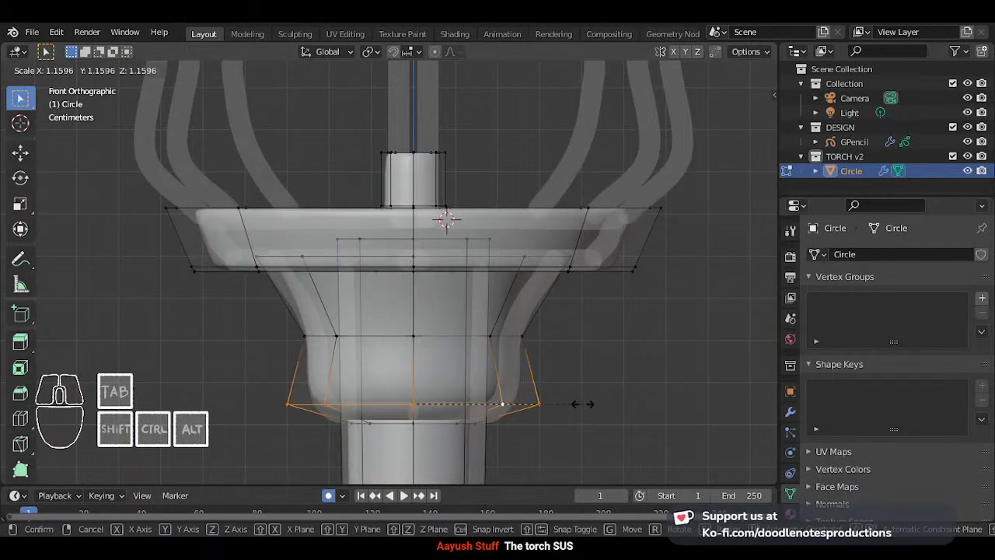
left_click(576, 404)
key("Tab")
middle_click_drag(577, 403, 456, 327)
scroll(516, 383, "down", 5)
key("KP_1")
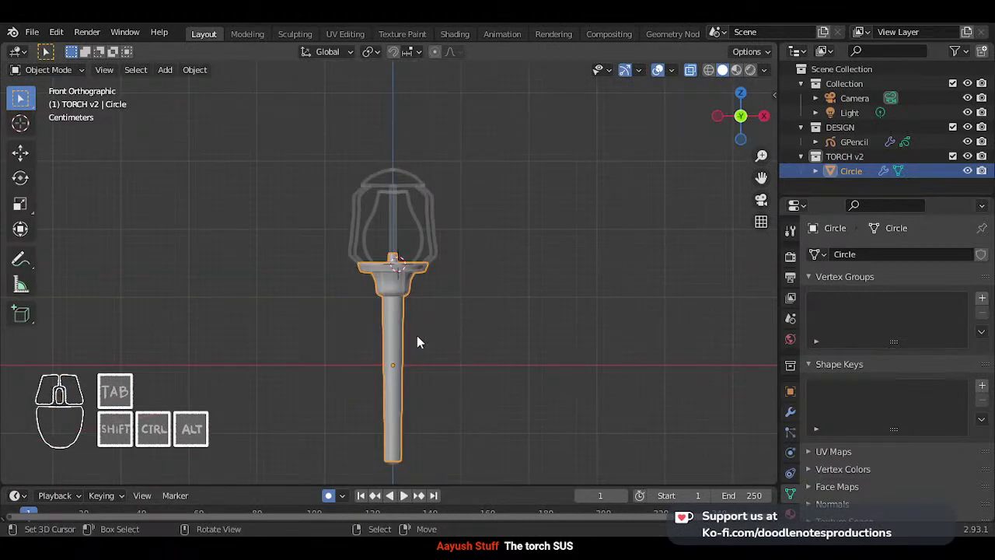
- Add a centred loop cut around the top face of the lantern base and select that new edge loop
scroll(416, 336, "up", 8)
key("Tab")
middle_click_drag(476, 216, 433, 412, "shift")
scroll(443, 264, "down", 2)
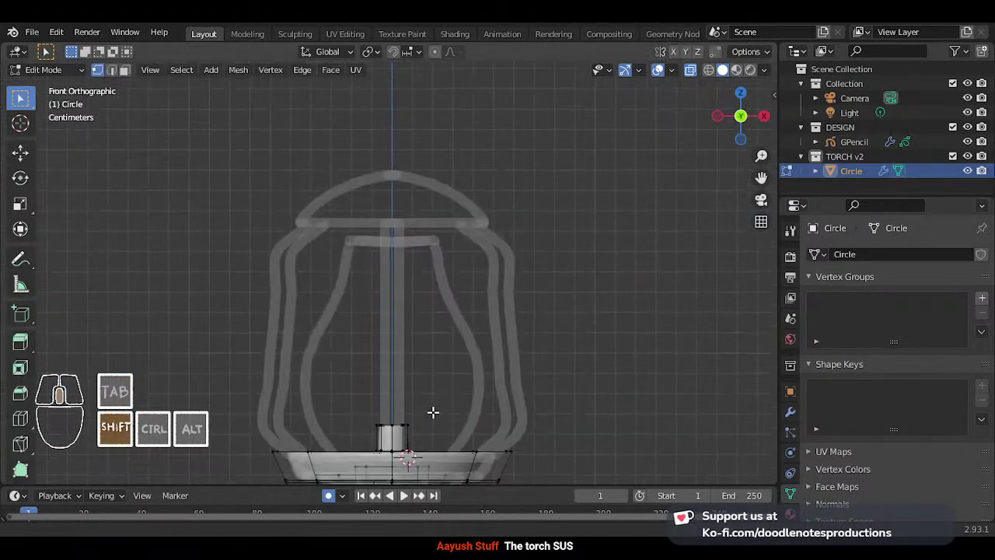
scroll(433, 389, "up", 2)
scroll(437, 349, "up", 1)
mouse_move(442, 360)
middle_mouse_down()
mouse_move(459, 400)
mouse_move(460, 369)
middle_mouse_up()
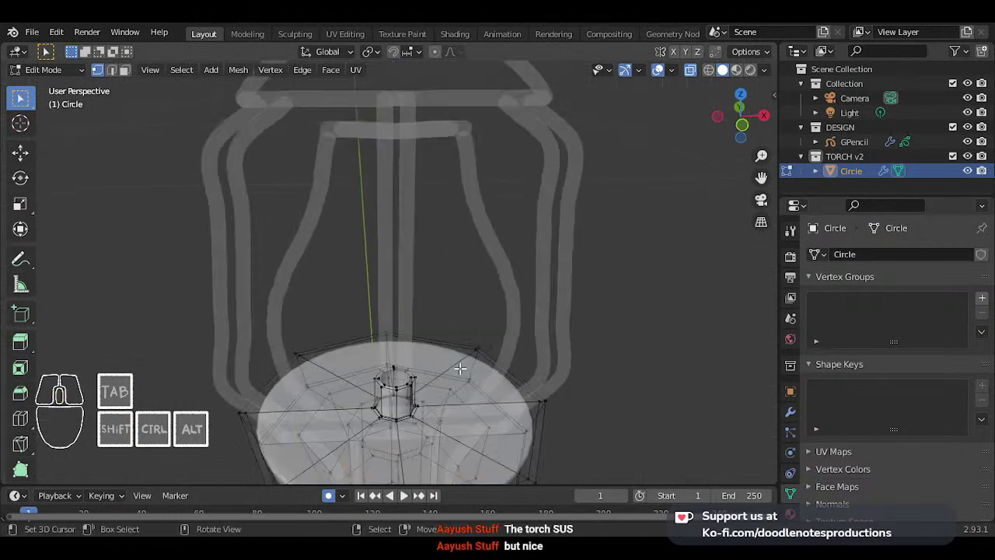
key("ctrl+r")
left_click(479, 398)
right_click(479, 397)
right_click(474, 421)
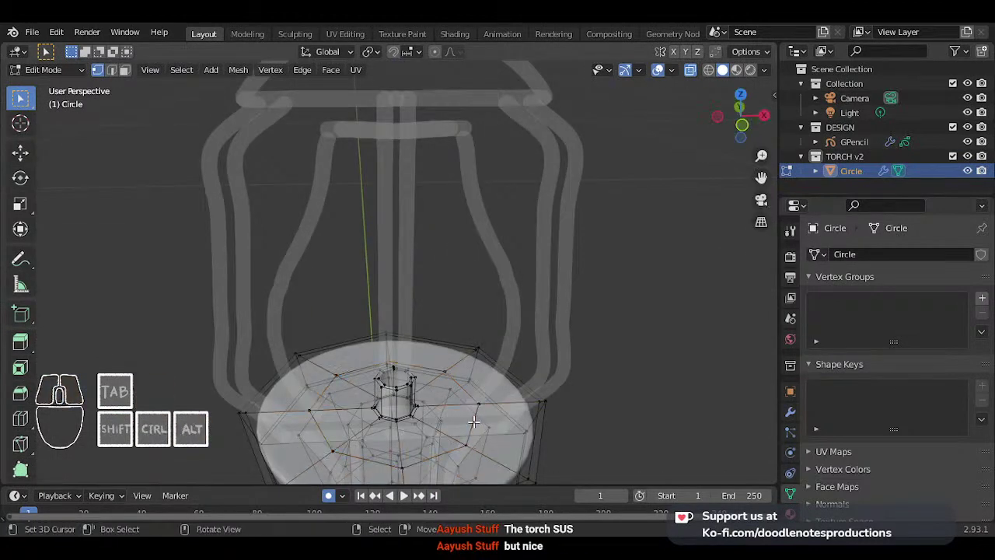
right_click(474, 422, "alt+shift")
- Duplicate the new loop, raise the copy about 0.11 m along Z to the roof's lower line, and enlarge it to the roof's width
key("KP_1")
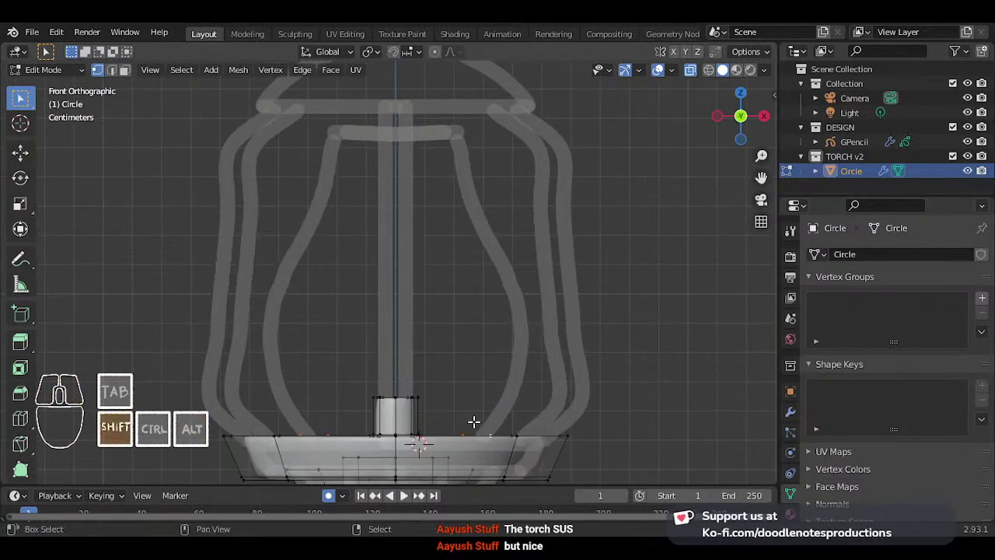
key("g")
key("z")
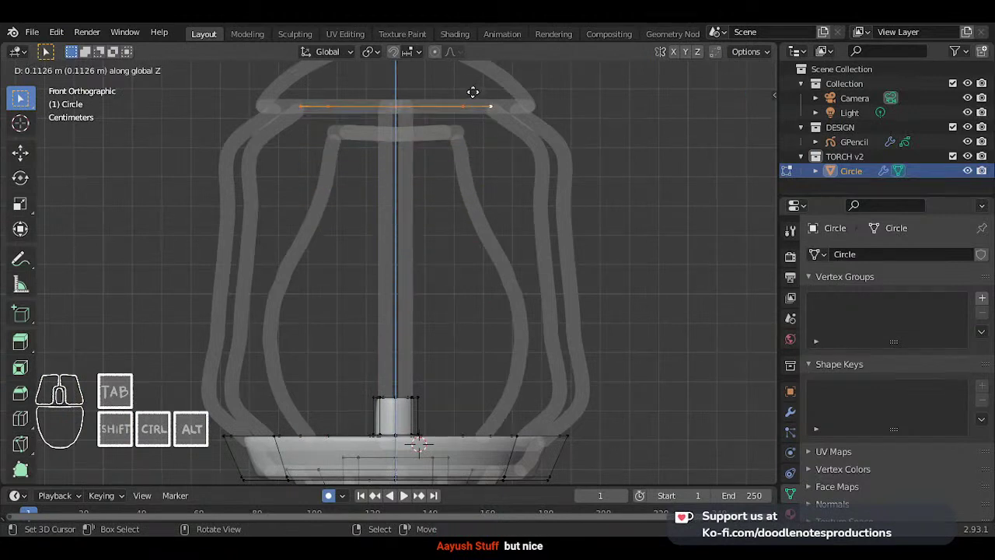
left_click(476, 94)
key("s")
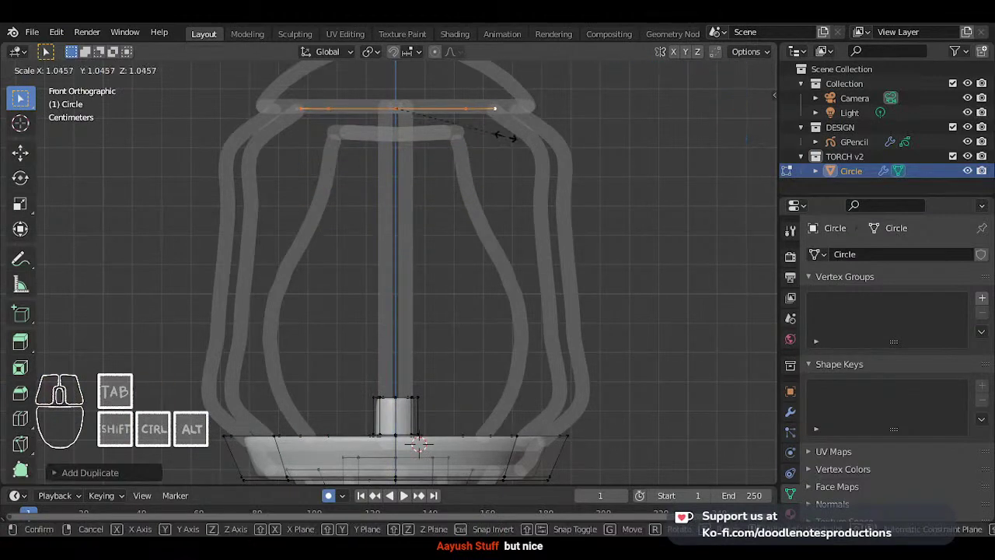
left_click(553, 143)
- Try to extrude the roof's edge loop and scale the extruded edge
key("e")
key("s")
left_click(634, 157)
right_click(600, 157)
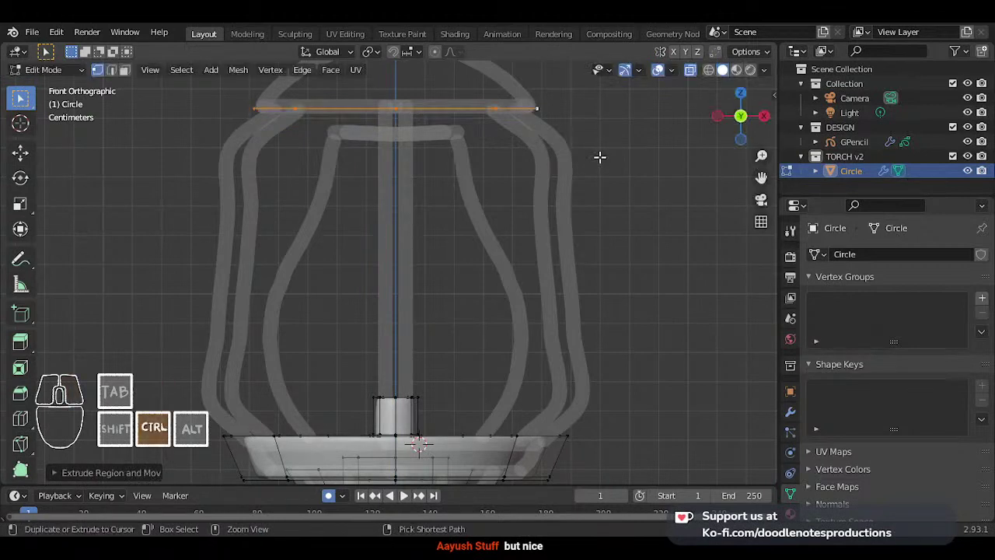
- Undo the last extrusion, then rescale the selected ring to the sketched cap's rim width and shift it slightly along Z
key("ctrl+z")
key("ctrl+z")
key("s")
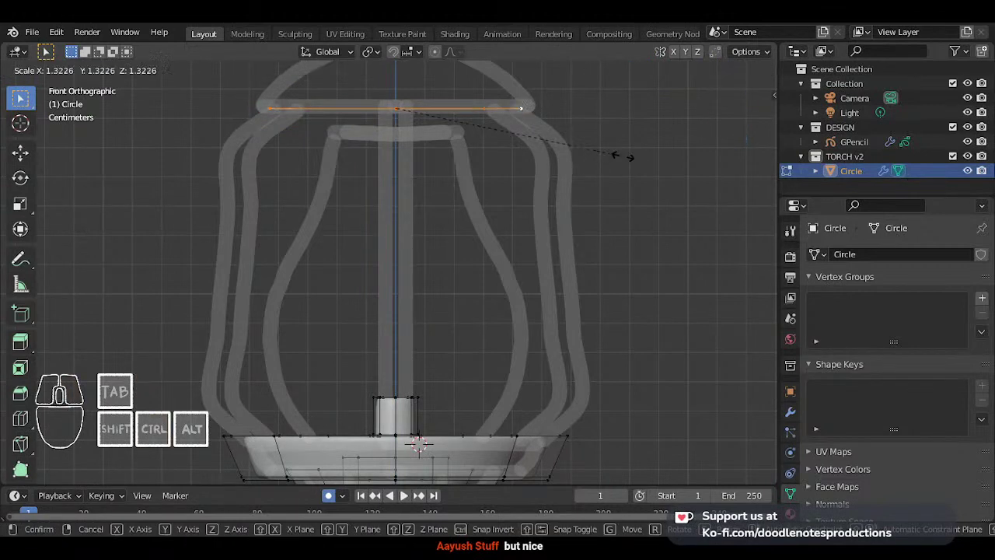
left_click(641, 155)
key("g")
key("z")
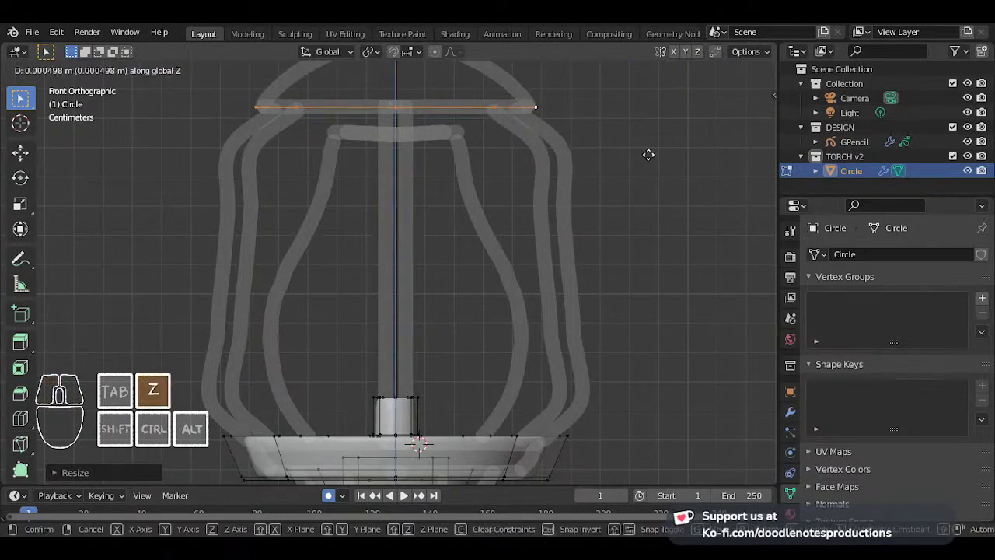
left_click(639, 152)
- Align the ring along Z with the lower edge of the sketched cap's horizontal band
scroll(531, 121, "up", 1)
middle_click_drag(506, 118, 503, 237, "shift")
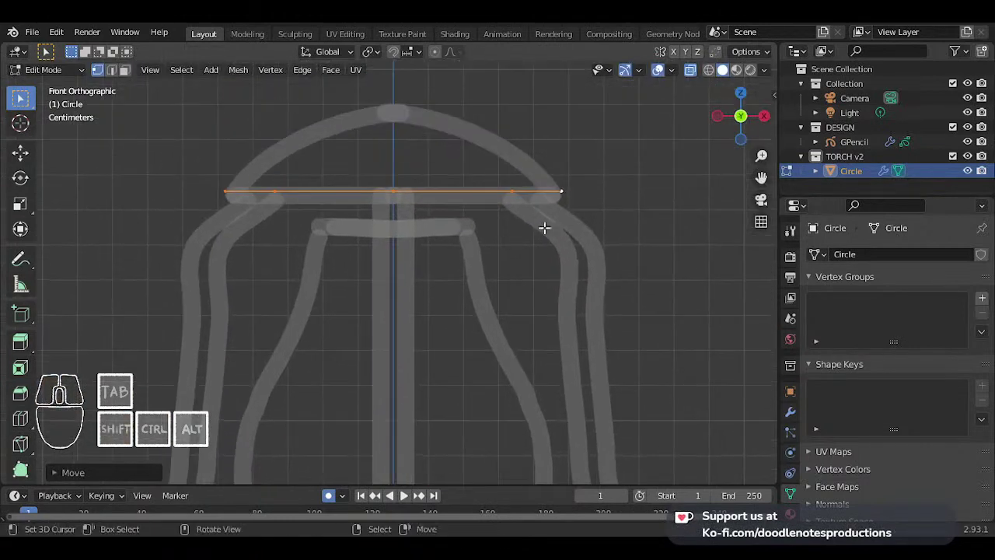
scroll(558, 223, "up", 1)
key("g")
key("z")
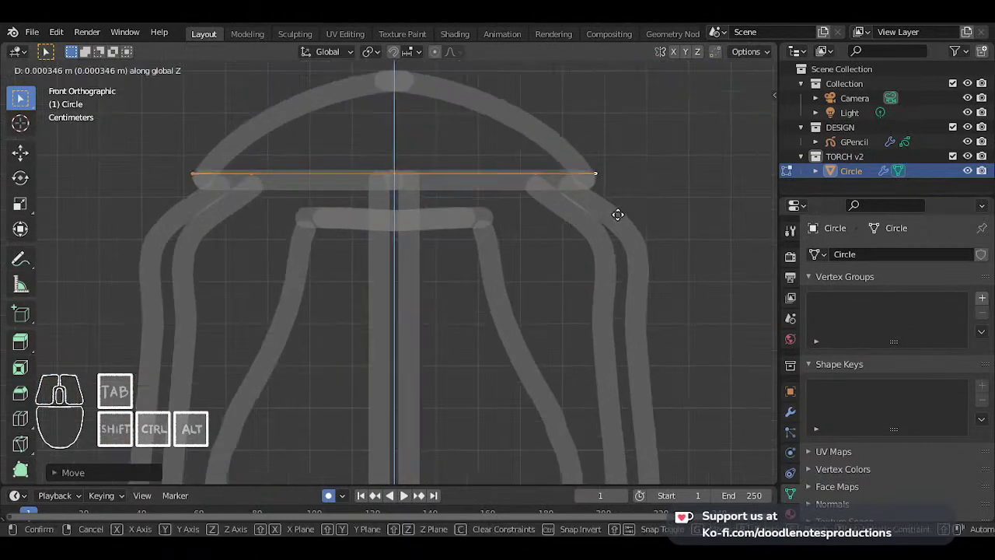
left_click(616, 224)
key("g")
key("z")
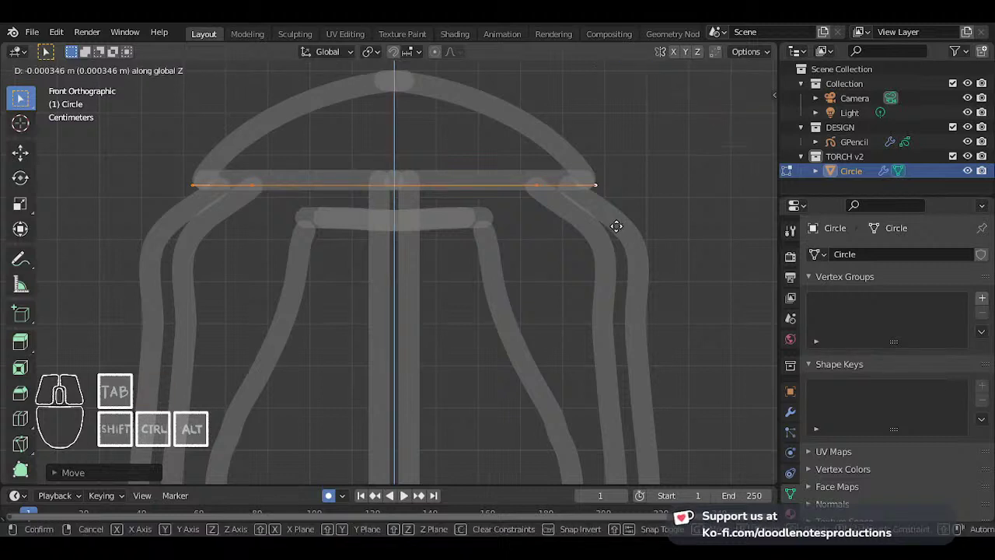
left_click(616, 227)
- Extrude the ring upward along Z to form the cap's rim band, and flare its upper edge slightly
key("e")
key("z")
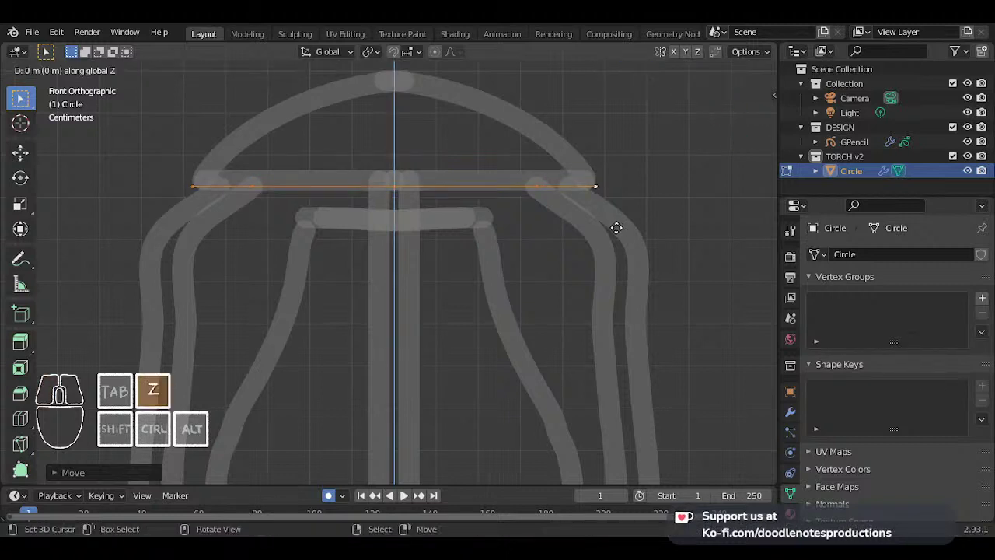
left_click(615, 215)
key("s")
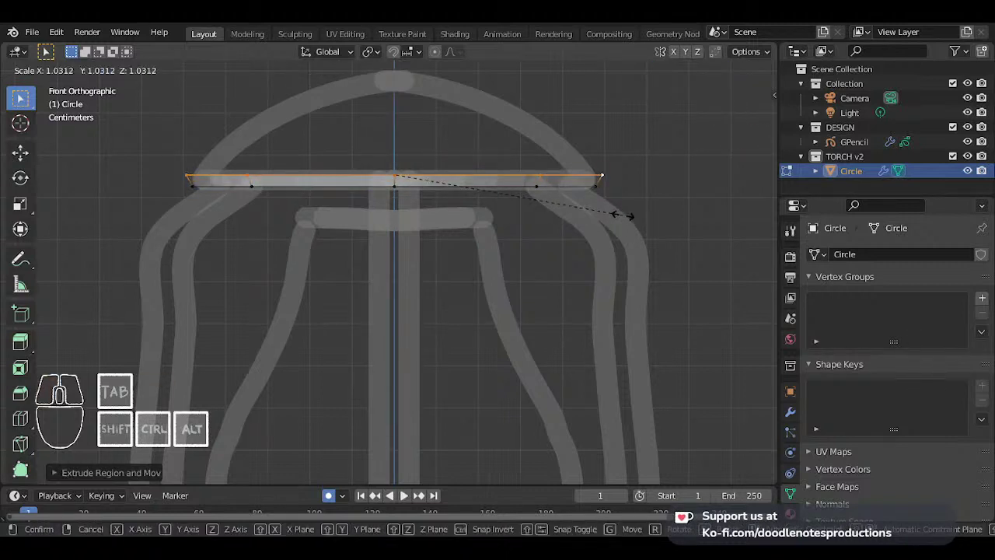
left_click(624, 215)
- Extrude the rim's upper edge along Z to near the cap's peak and scale the new ring inward
key("e")
key("z")
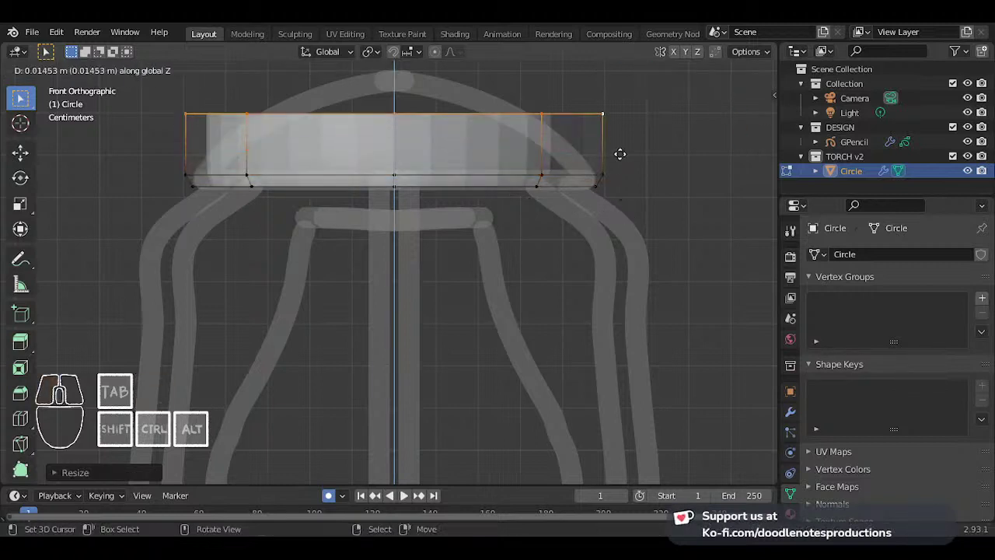
left_click(617, 125)
key("s")
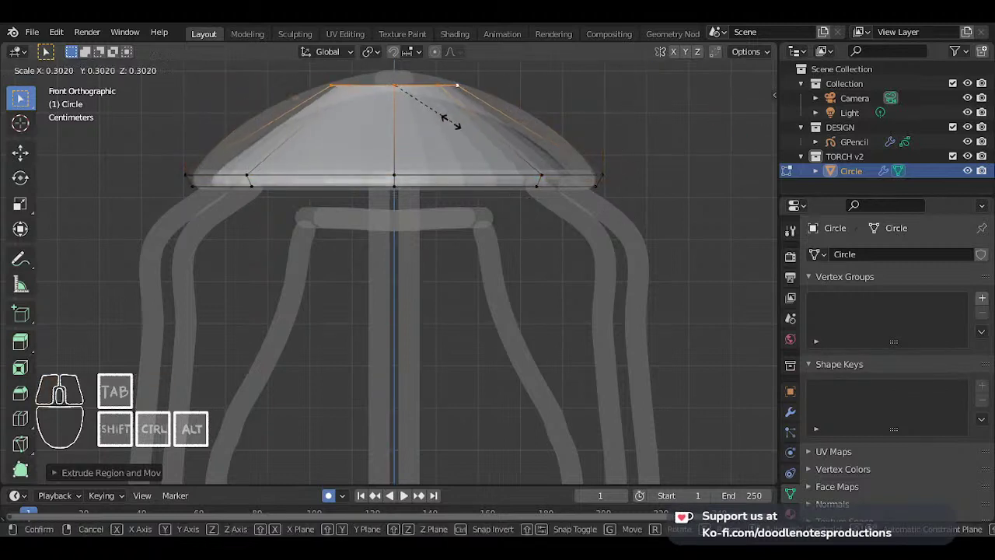
left_click(500, 126)
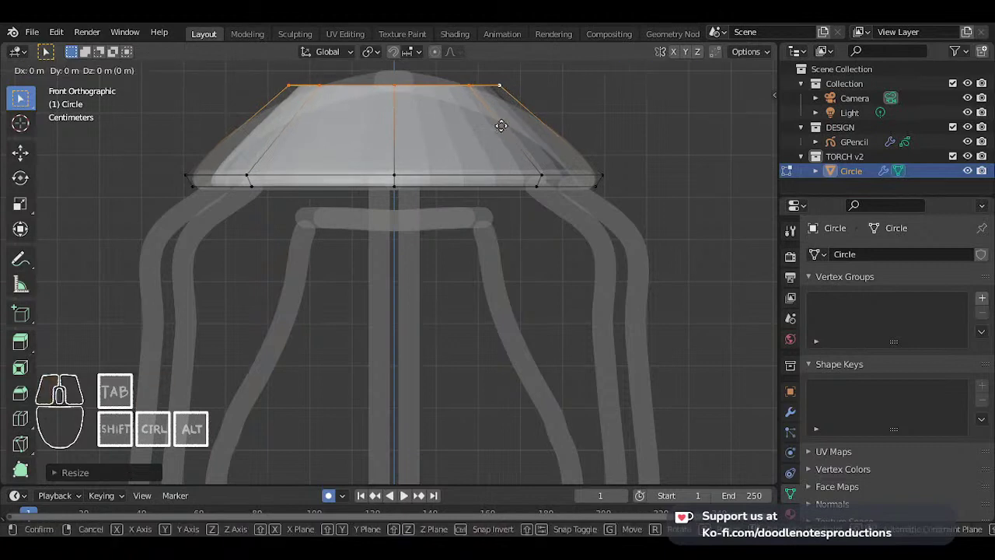
- Lower the cap's top ring along Z and scale it down to a narrow ring around the central axis
key("g")
key("z")
left_click(503, 148)
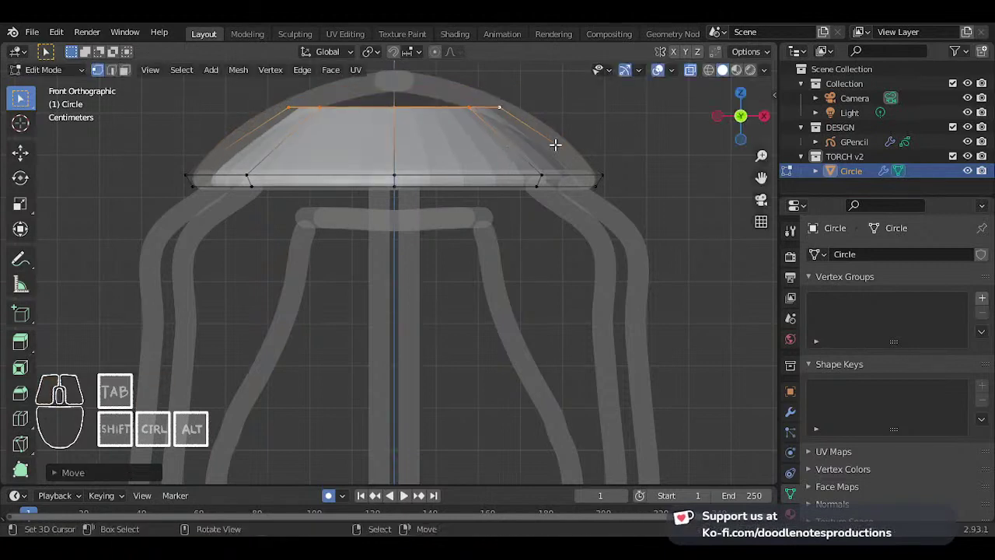
key("s")
left_click(438, 135)
- Try raising the cap's narrow top ring along Z and merging its vertices at center
key("g")
key("z")
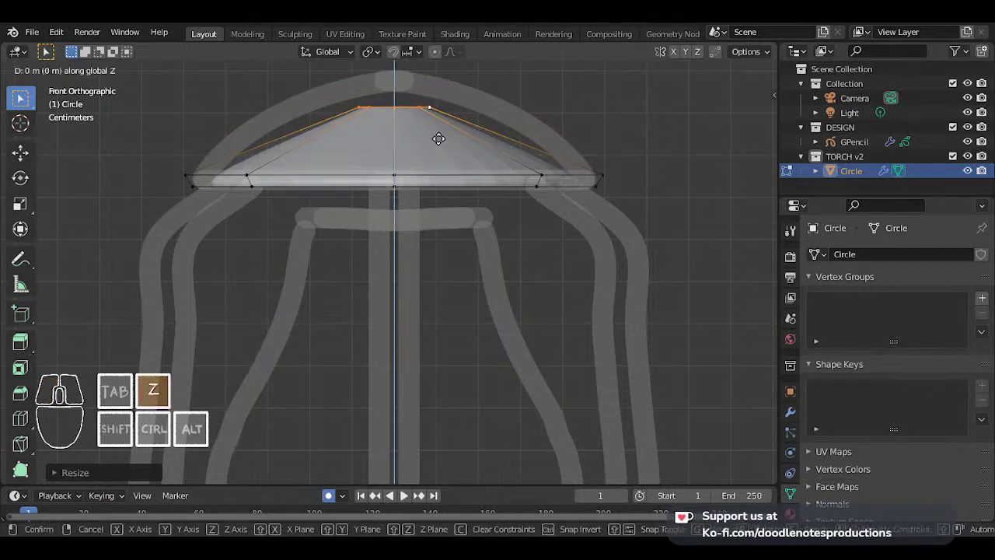
left_click(440, 114)
key("m")
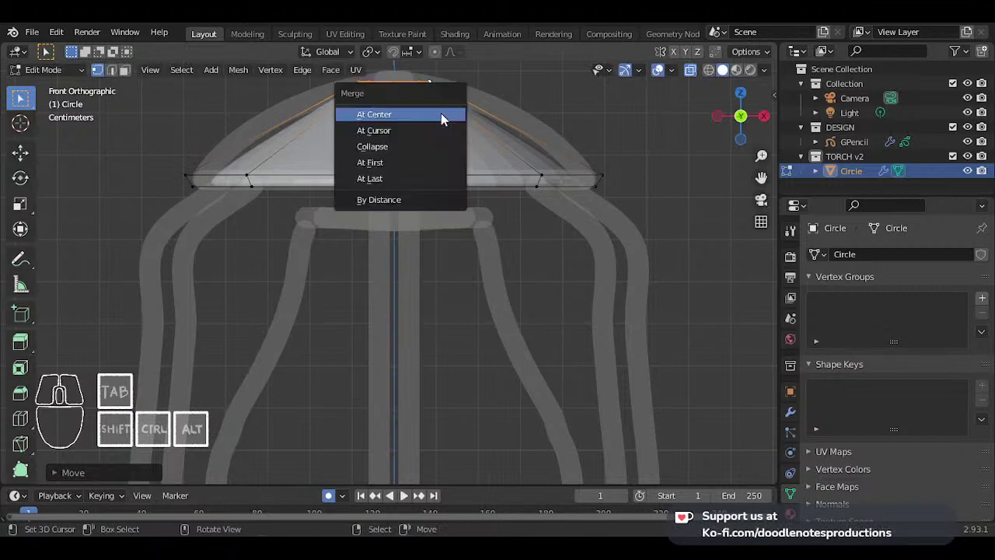
left_click(441, 113)
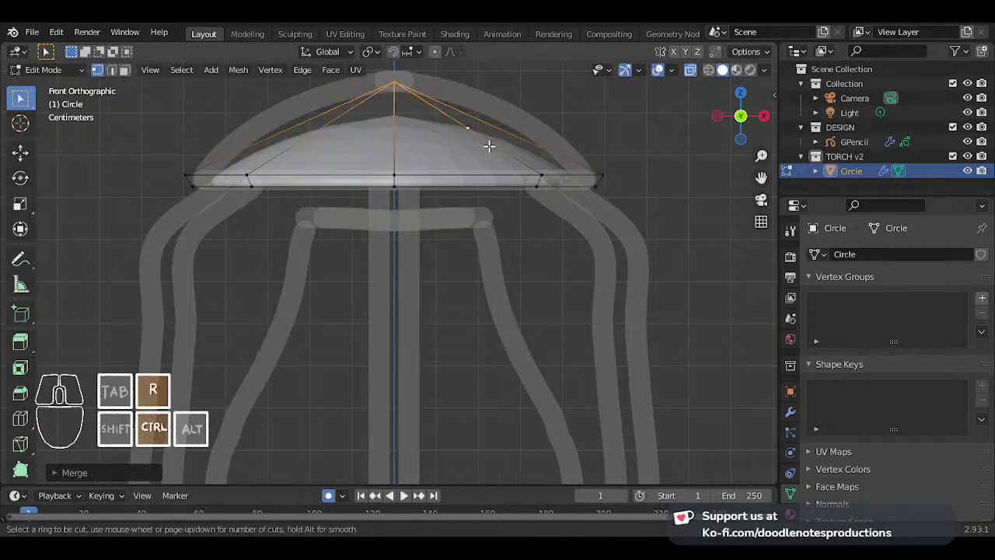
key("ctrl+z")
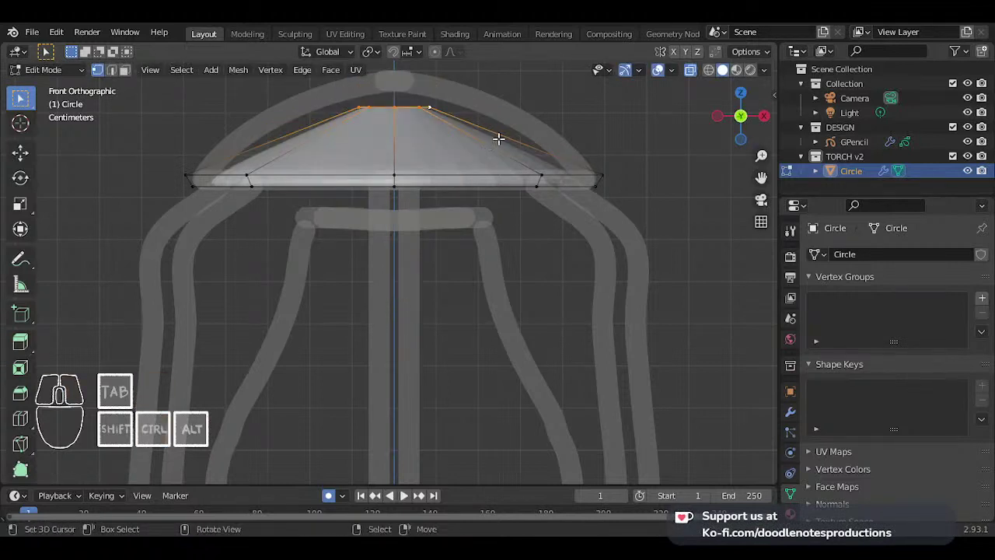
- Raise the cap's narrow top ring along Z to just below the sketched peak
key("g")
key("z")
left_click(502, 111)
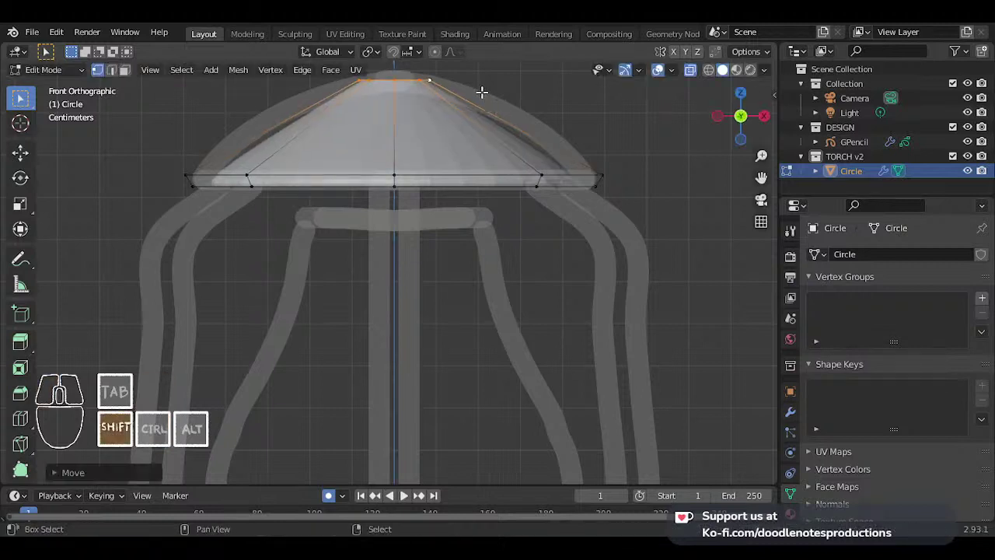
- Extrude the cap's top ring inward at about half scale and merge the new vertices at center
middle_click_drag(482, 92, 490, 173, "shift")
scroll(491, 171, "up", 1)
key("g")
key("s")
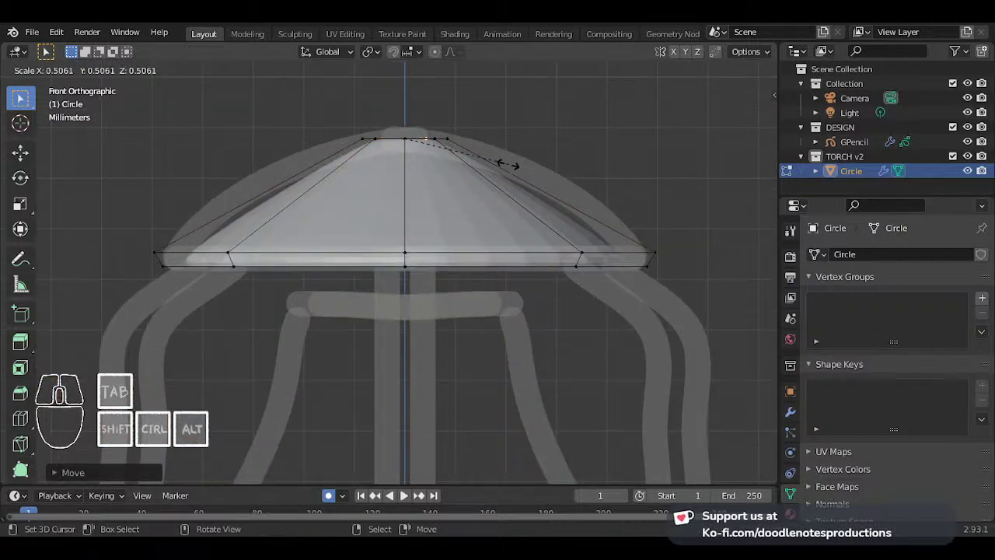
left_click(502, 163)
key("m")
left_click(500, 162)
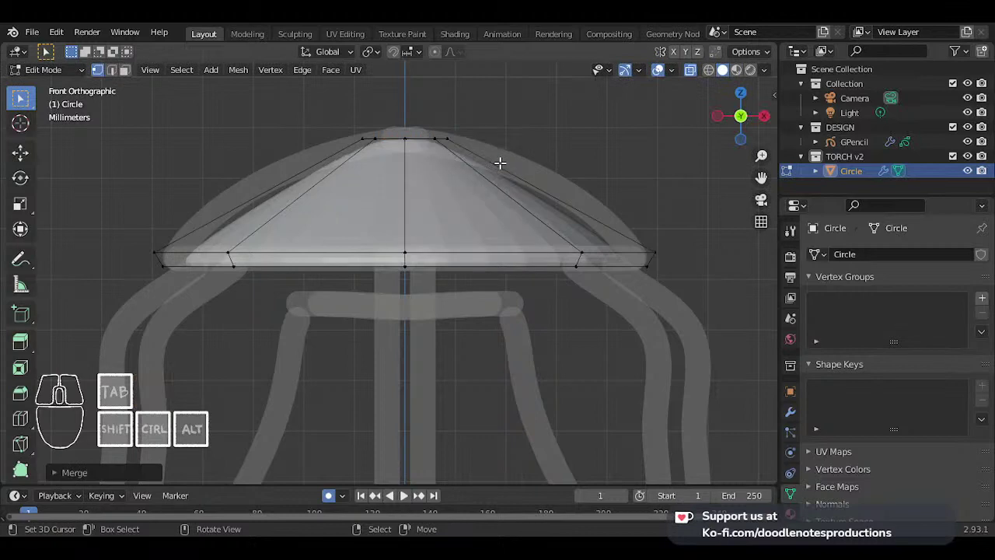
- Raise the merged center vertex along Z to the sketched cap's peak
key("g")
key("z")
left_click(497, 154)
- Add a centered loop cut around the cap's side, widen it to the sketched curve, and raise it about 0.003 m
key("ctrl+r")
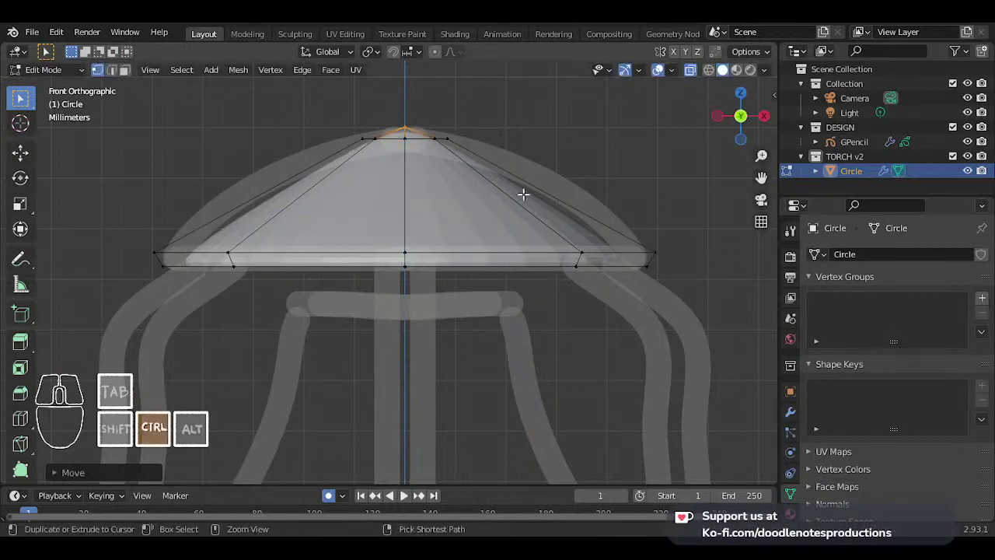
left_click(524, 194)
right_click(562, 171)
key("s")
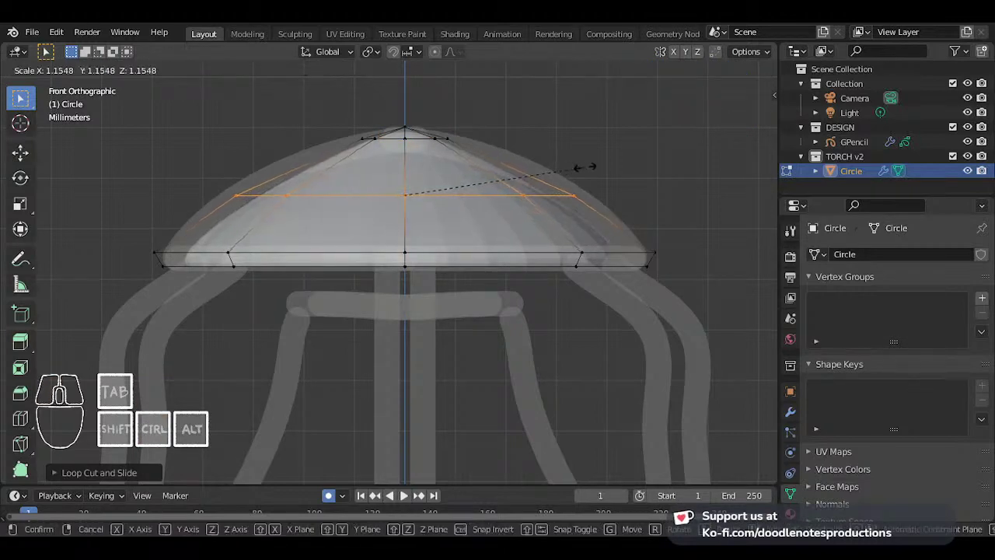
left_click(589, 166)
key("g")
key("z")
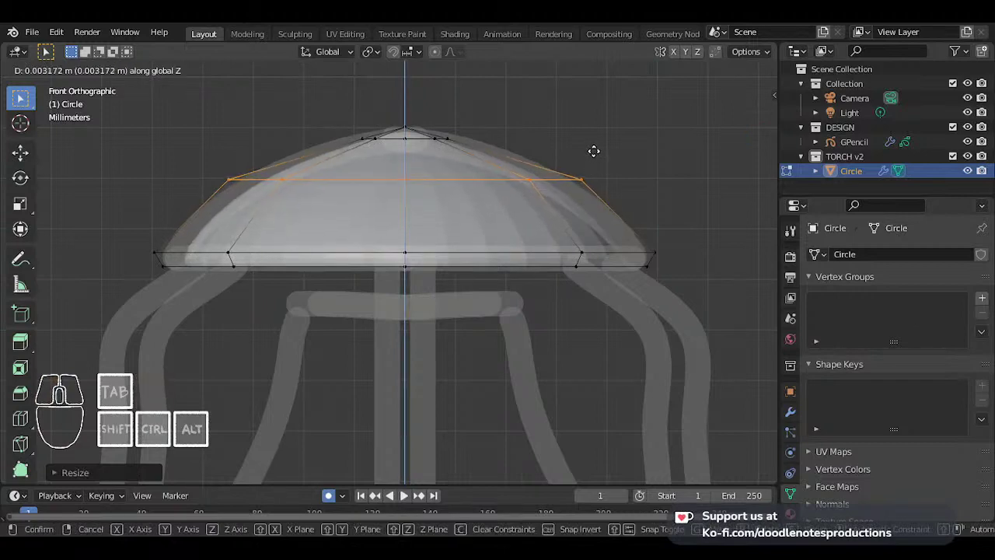
left_click(593, 151)
- Leave Edit Mode and examine the cap's smoothed shape in perspective and against the front-view sketch
key("Tab")
key("w")
left_click(557, 149)
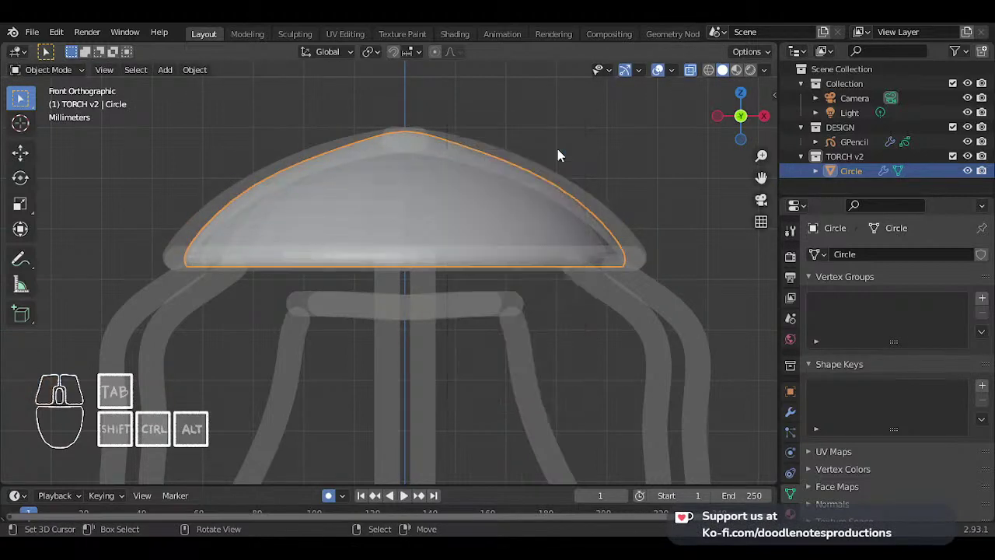
middle_click_drag(557, 149, 473, 232)
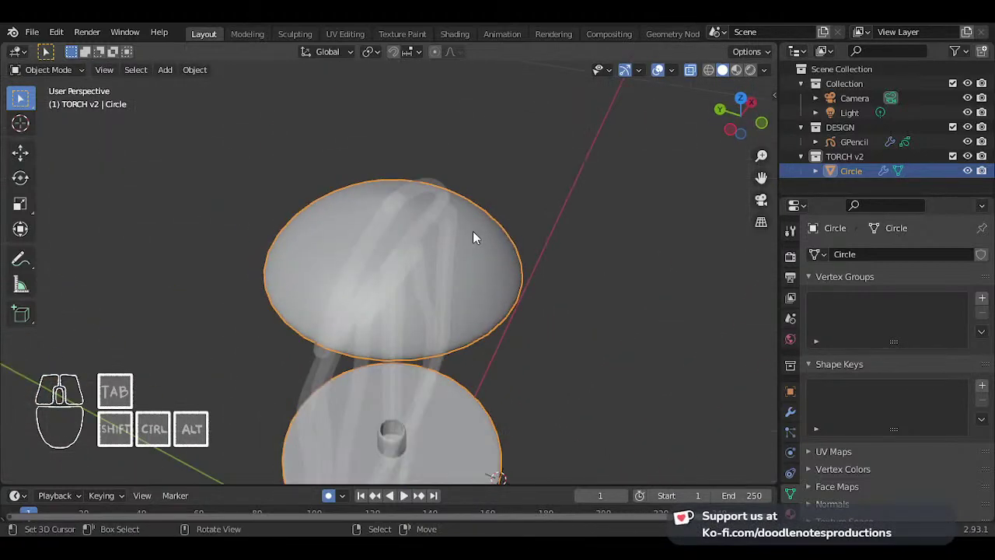
key("KP_1")
scroll(466, 230, "down", 3)
middle_click_drag(461, 349, 437, 291, "shift")
scroll(437, 291, "up", 3)
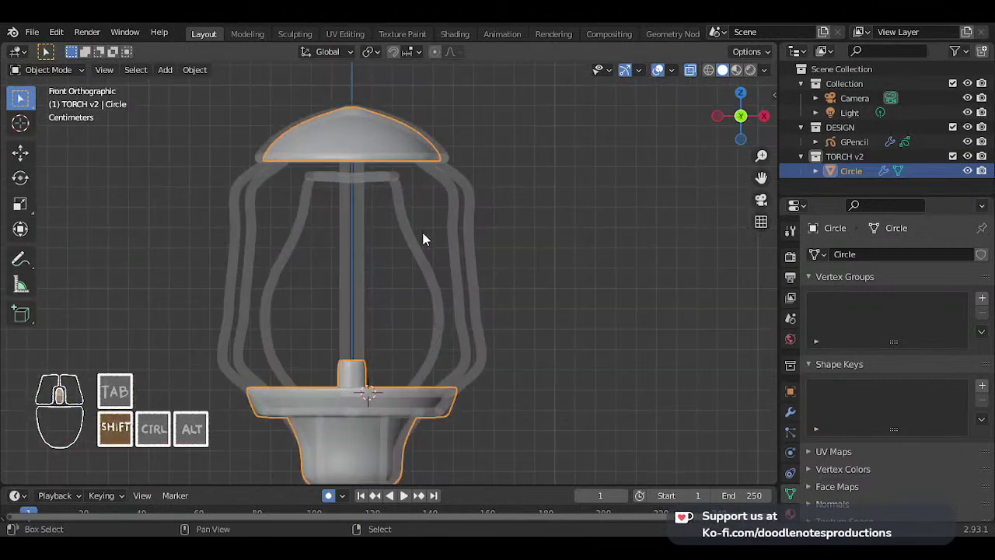
middle_click_drag(422, 233, 453, 287, "shift")
scroll(436, 247, "up", 1)
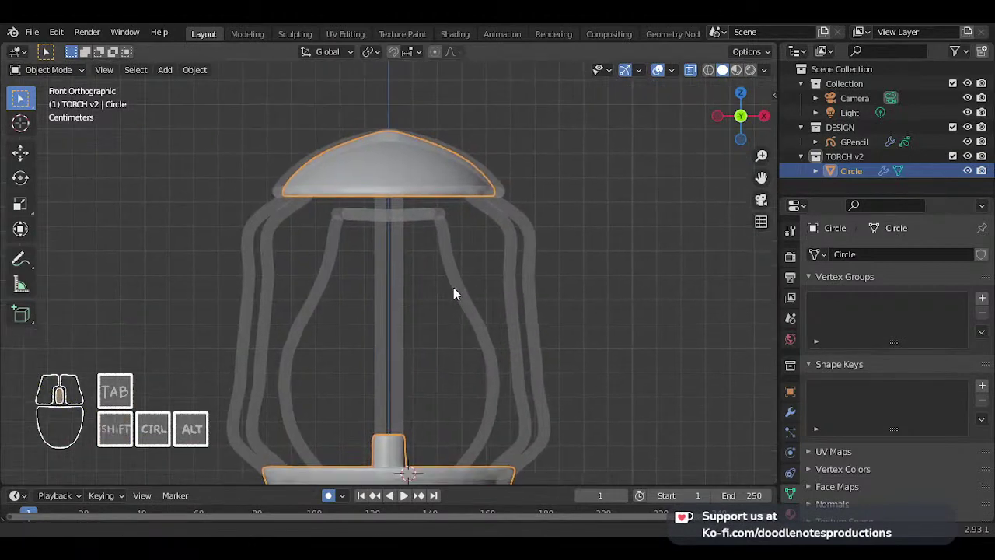
- In Edit Mode, duplicate the cap's bottom edge loop in place and scale the copy down to about 0.59
key("Tab")
scroll(453, 287, "up", 2)
middle_click_drag(408, 215, 433, 275, "shift")
scroll(434, 276, "up", 1)
key("alt+a")
left_click(516, 215, "alt")
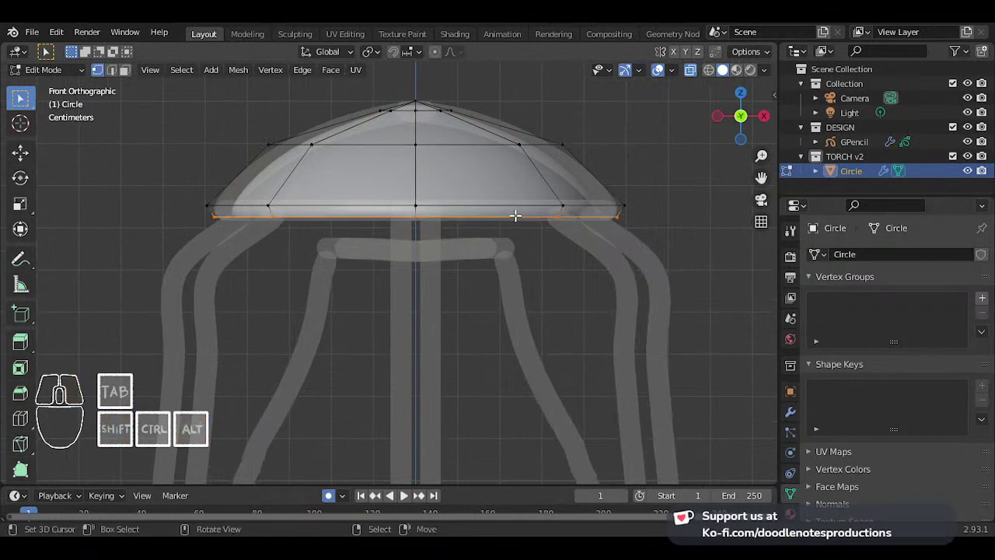
key("shift+d")
right_click(592, 249)
key("s")
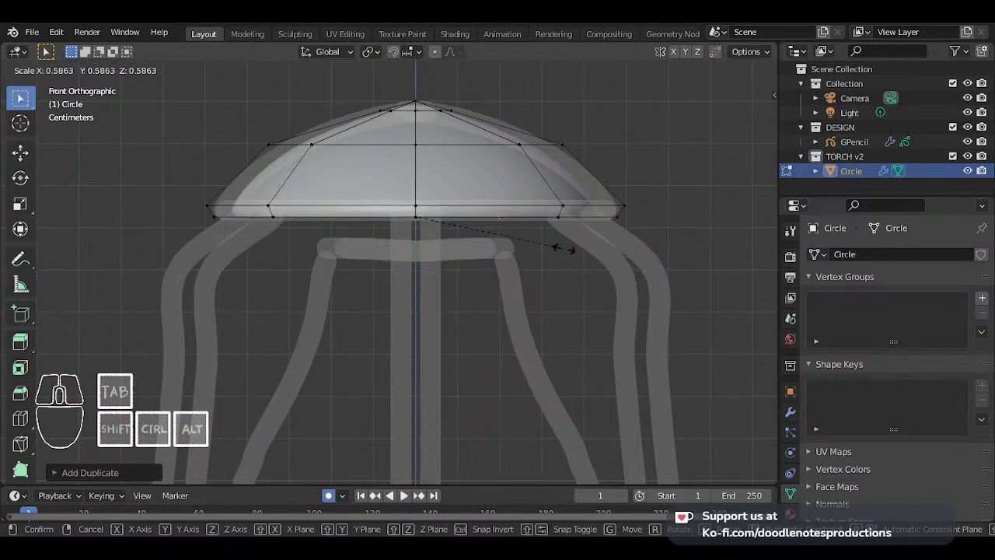
left_click(566, 248)
- Lower the duplicated ring along Z to the sketched glass chimney's top edge and shrink it to match the width
key("g")
key("z")
left_click(552, 287)
key("s")
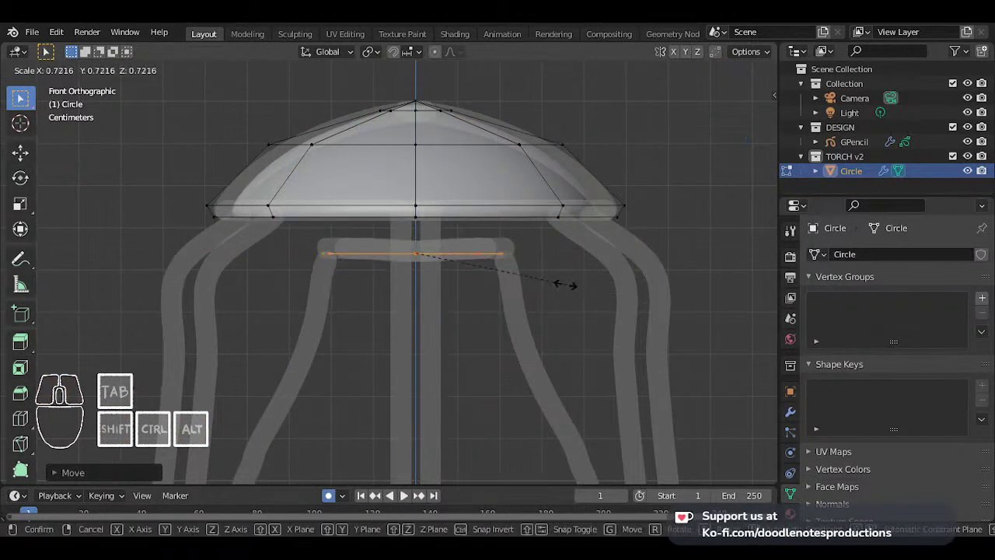
left_click(579, 283)
- Fine-tune the ring's height and scale so it fits the sketched top band of the glass chimney
key("g")
key("z")
left_click(584, 277)
key("s")
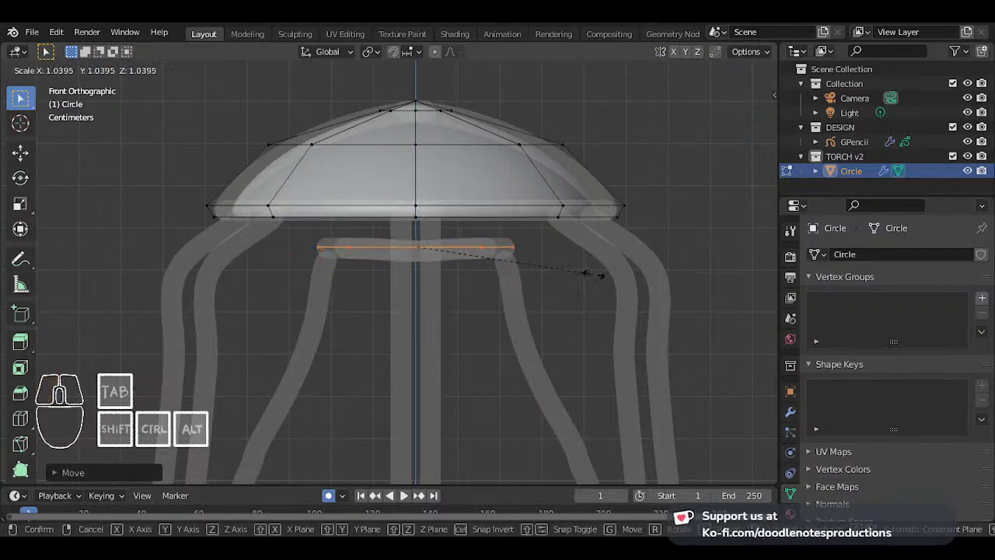
left_click(600, 274)
key("g")
key("z")
left_click(602, 275)
key("s")
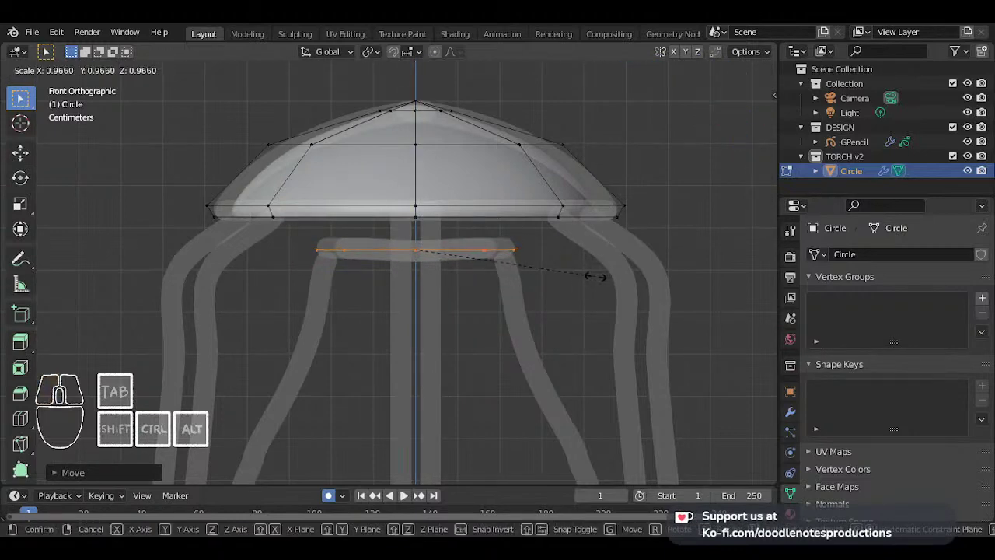
left_click(591, 276)
- Extrude the chimney's top ring downward along Z and widen the new lower ring toward the sketched glass outline
scroll(478, 303, "down", 1)
middle_click_drag(478, 303, 498, 178, "shift")
scroll(484, 184, "down", 3)
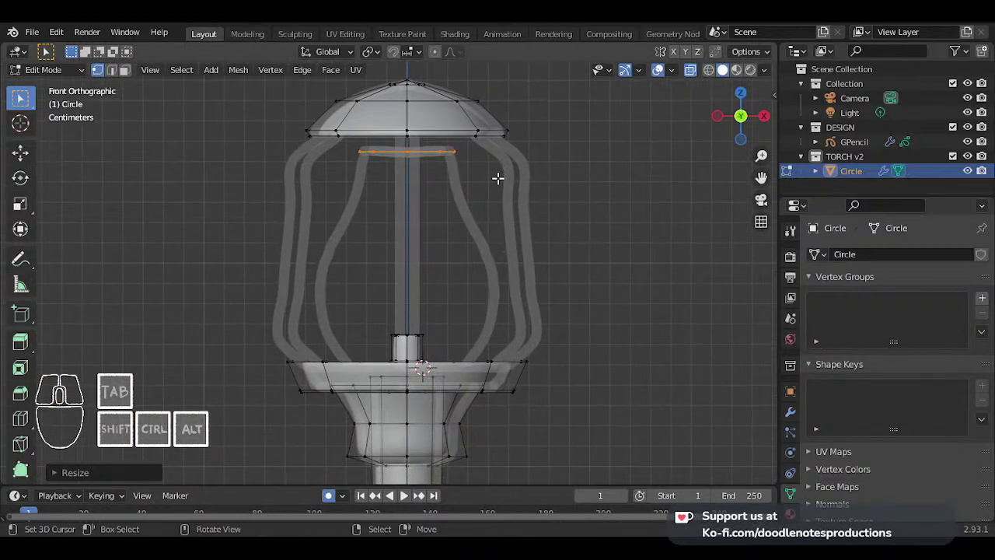
key("e")
key("z")
left_click(493, 280)
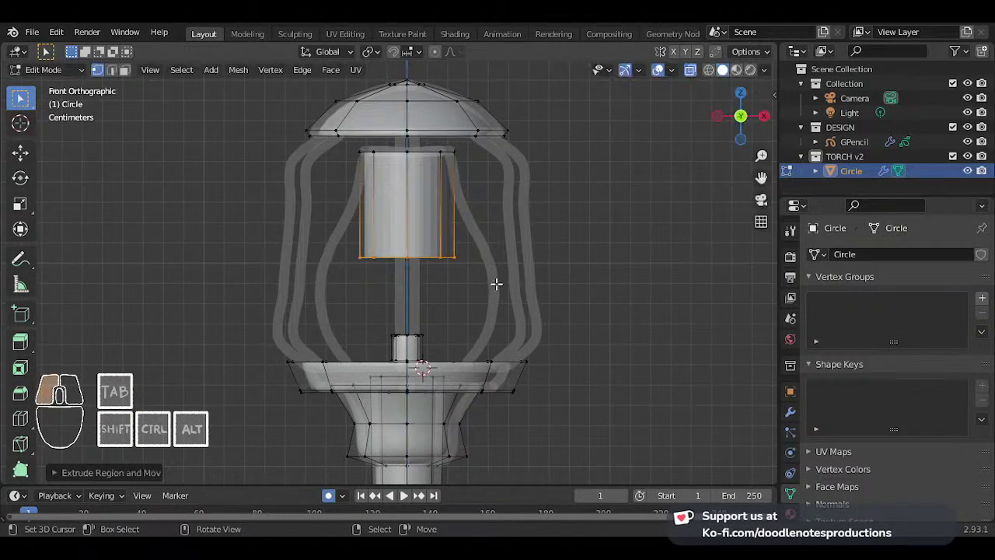
key("s")
left_click(575, 284)
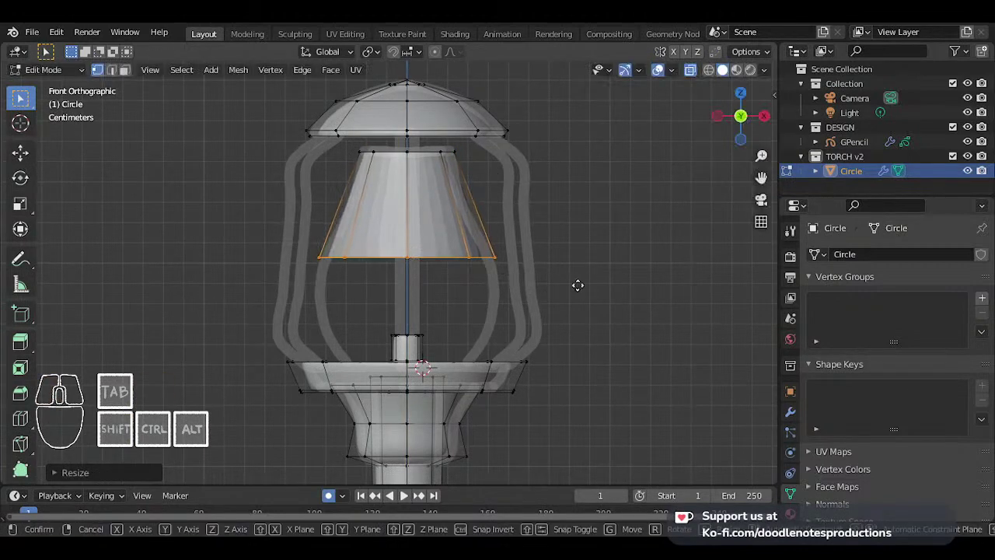
- Raise the chimney's lower ring along Z and narrow it to follow the sketched glass outline
key("g")
key("z")
left_click(573, 240)
key("s")
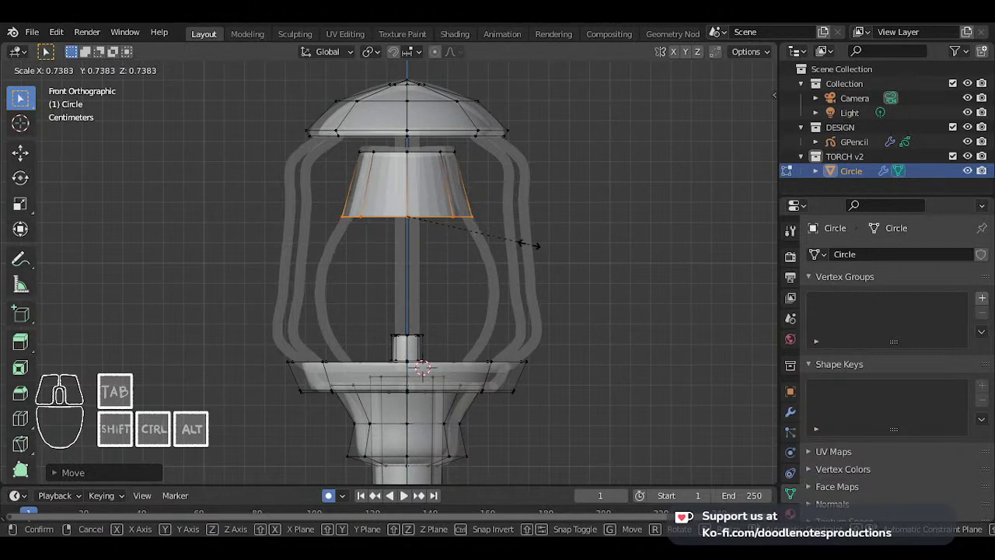
left_click(510, 241)
- Extrude the chimney's lowest ring downward along Z, widen it to the sketched glass outline, and raise it to the bulge's upper part
key("e")
key("z")
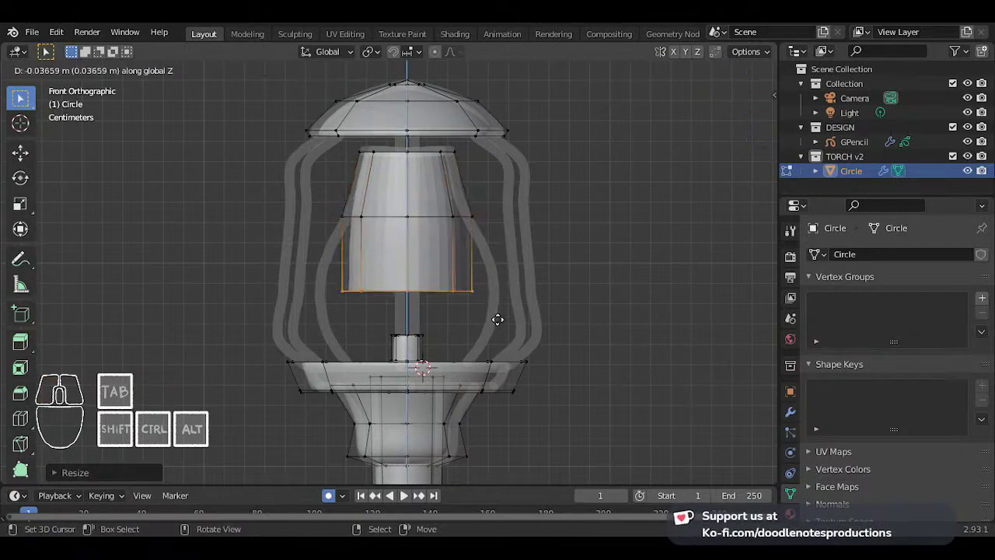
left_click(497, 329)
key("s")
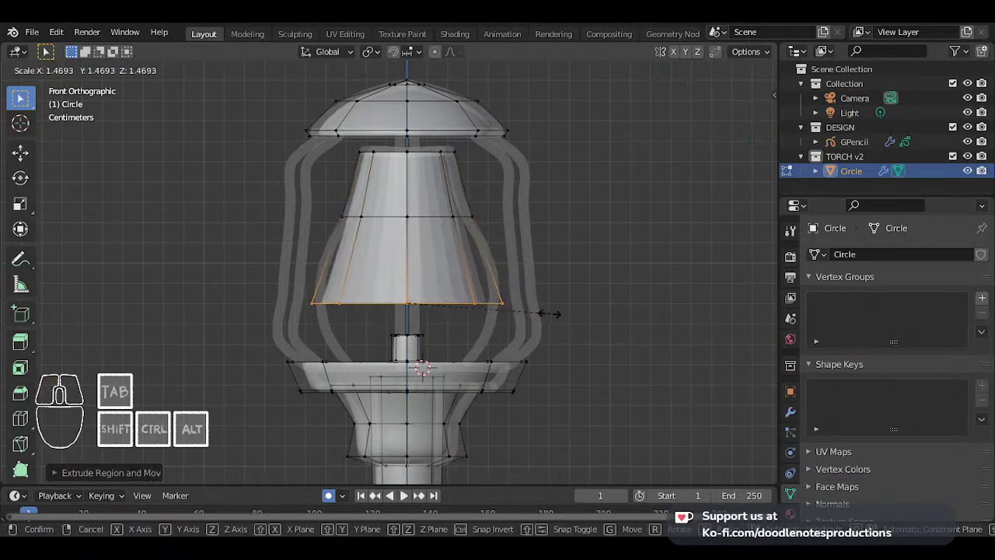
left_click(552, 314)
key("g")
key("z")
left_click(545, 279)
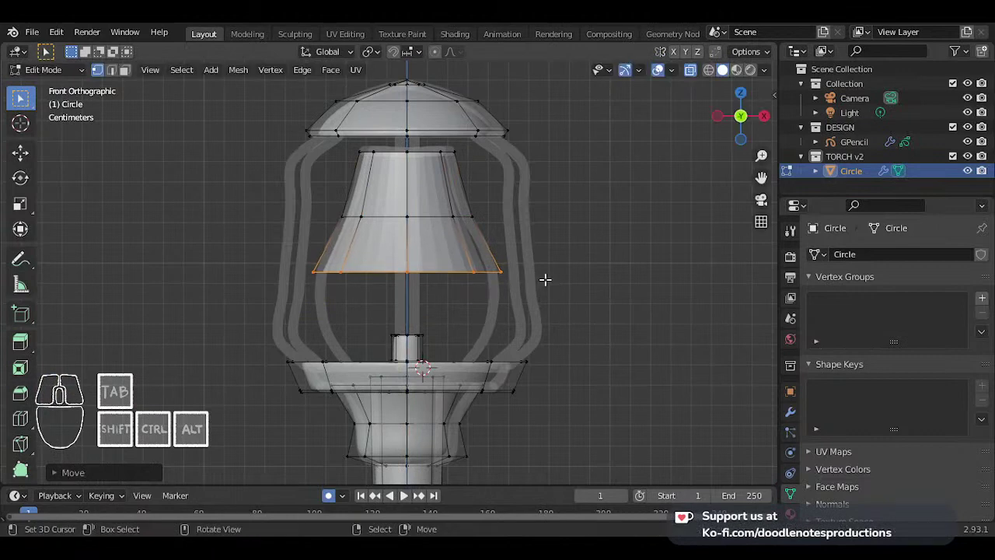
- Select the chimney's two lowest rings together and fatten them outward by about 0.0036 m
left_click(462, 218, "alt+shift")
key("alt+s")
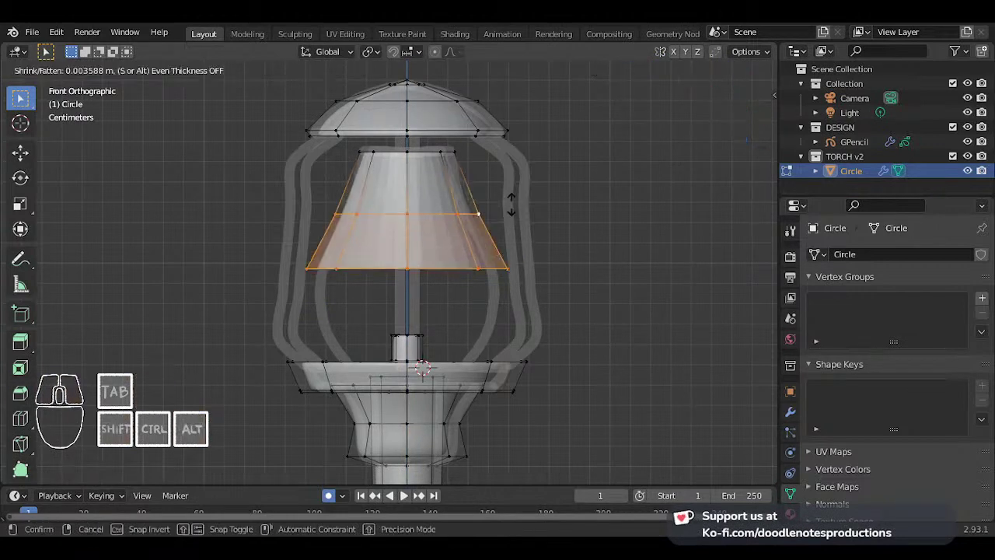
right_click(510, 203)
key("Tab")
right_click(509, 204)
left_click(509, 204)
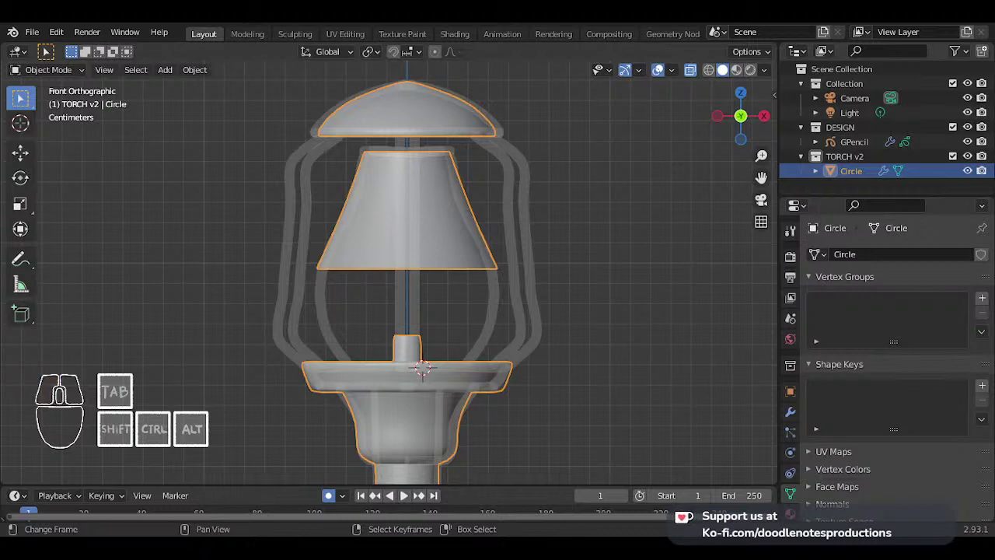
- Extrude only the chimney's lowest ring down along Z to just above the lantern base and narrow the new ring slightly
key("Tab")
scroll(497, 273, "up", 2)
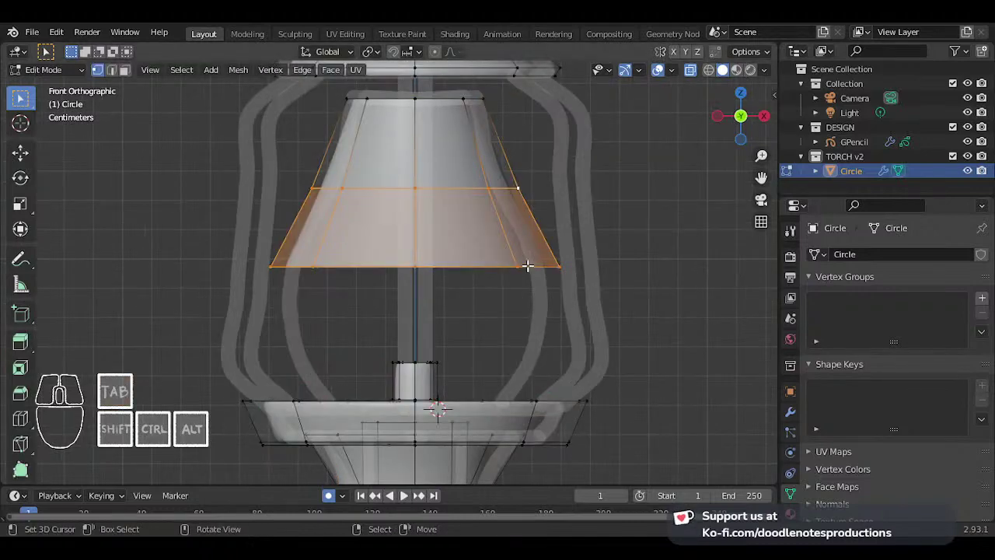
key("alt+a")
left_click(531, 265, "alt")
key("e")
key("z")
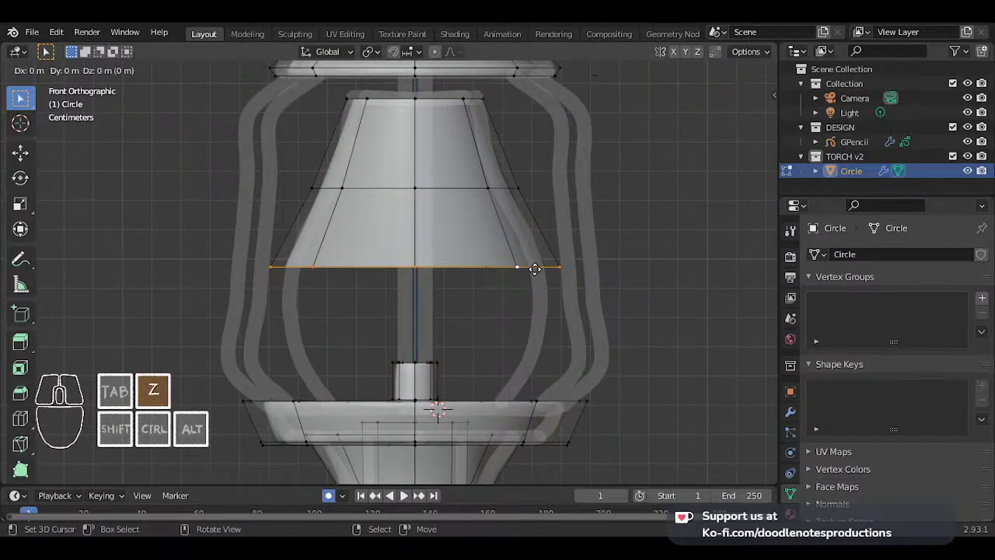
left_click(525, 363)
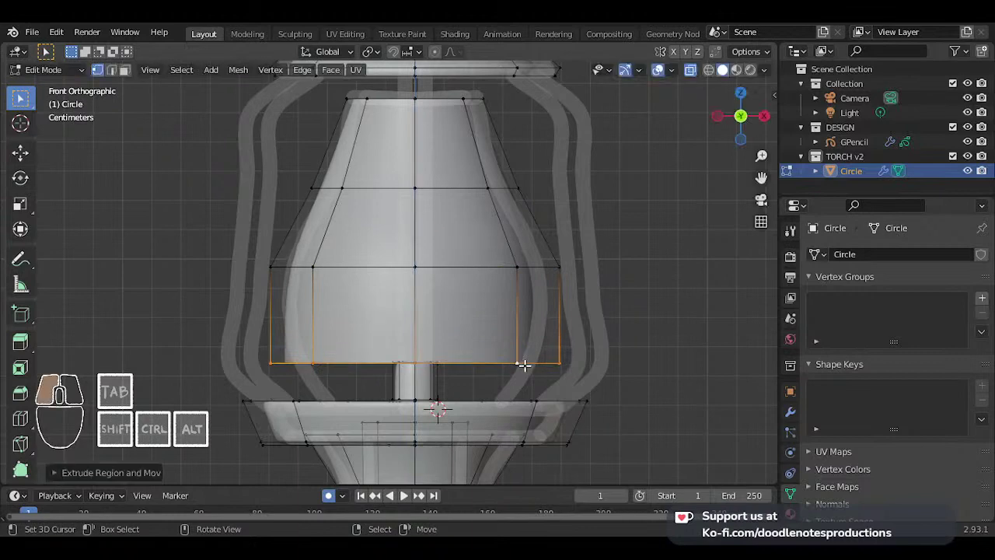
key("s")
left_click(645, 332)
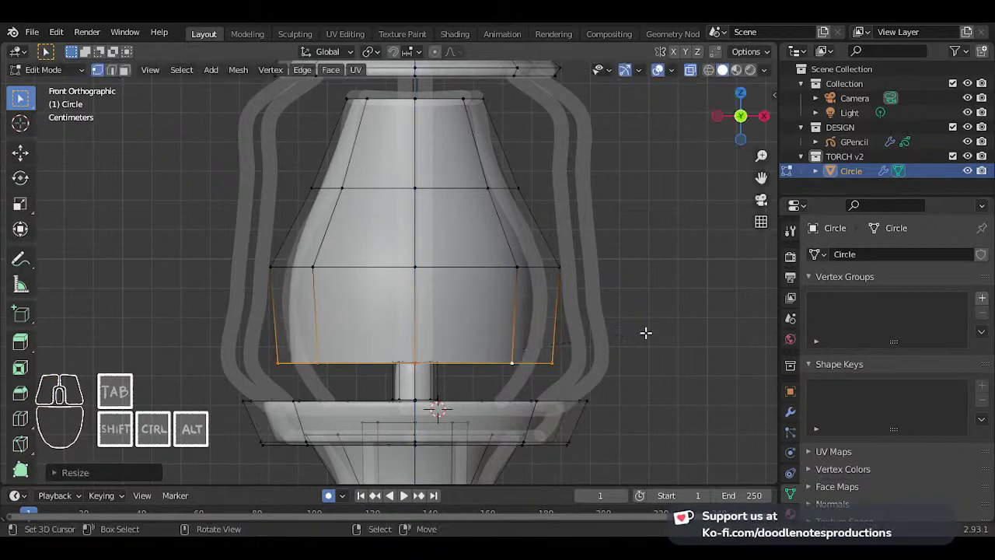
- Extrude the chimney's bottom ring down along Z into the lantern base and scale it to about 0.7 to close in the glass
key("e")
key("z")
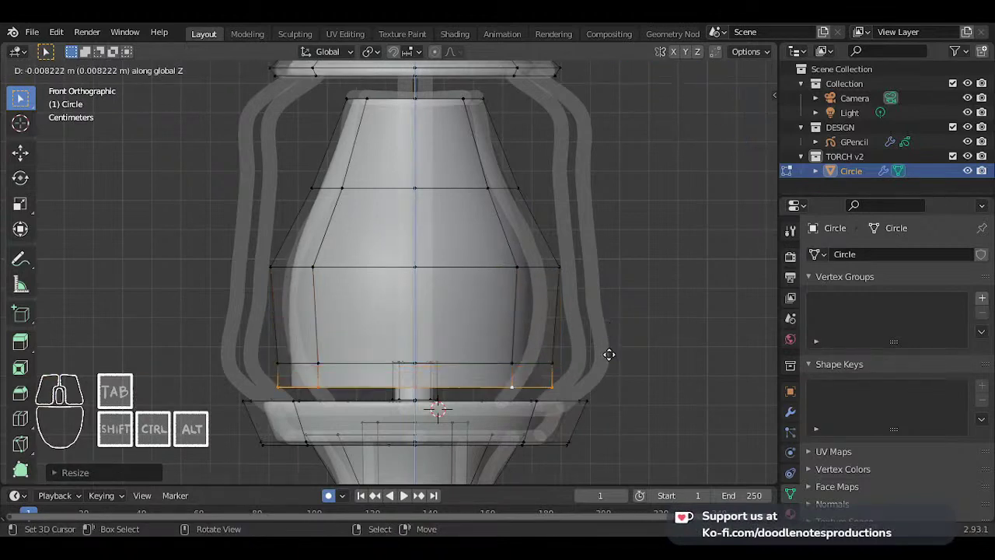
left_click(614, 375)
key("s")
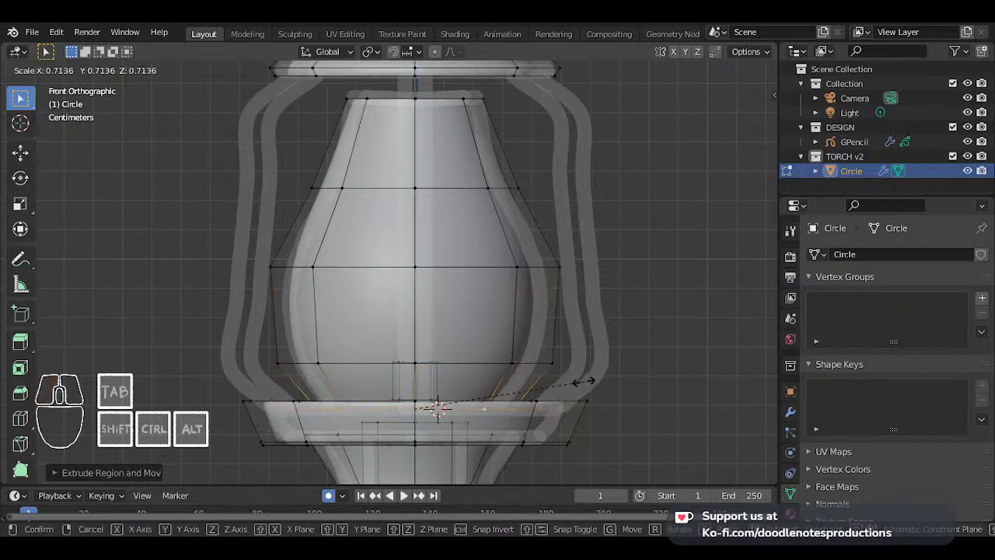
left_click(584, 382)
key("g")
key("z")
left_click(542, 363)
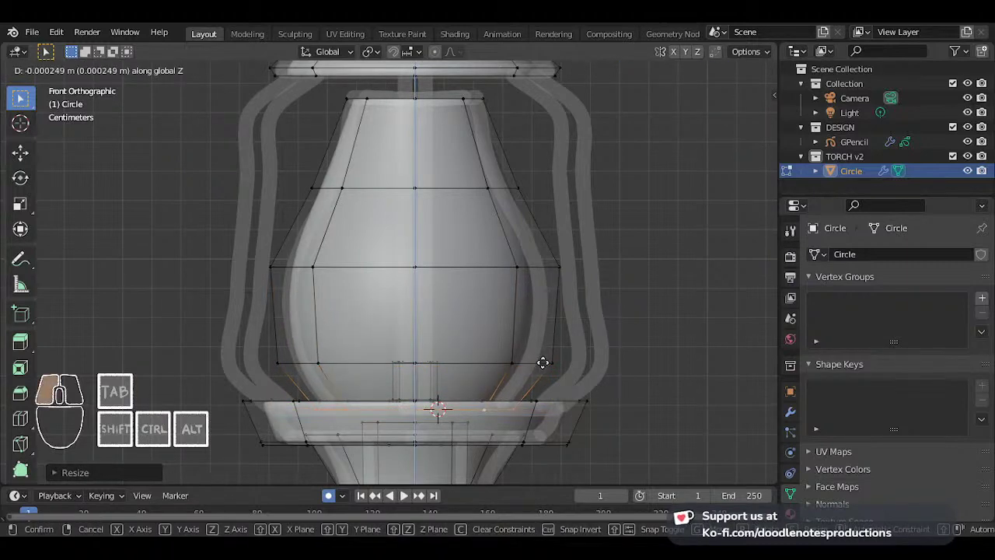
- Select the two widest rings around the chimney's bulge and enlarge them slightly to match the sketched outline
scroll(486, 262, "down", 3)
scroll(533, 300, "up", 3)
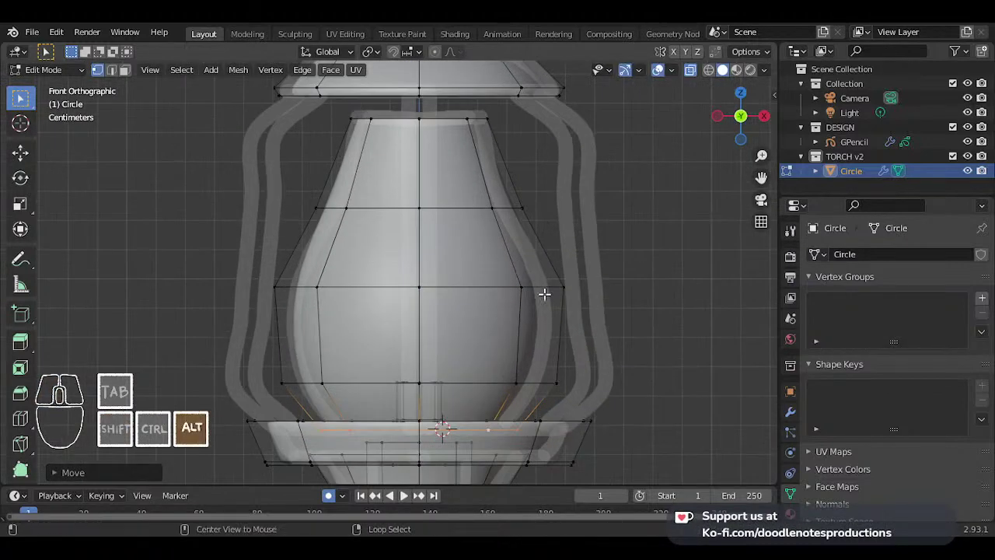
left_click(541, 313, "alt")
left_click(544, 374, "alt+shift")
key("s")
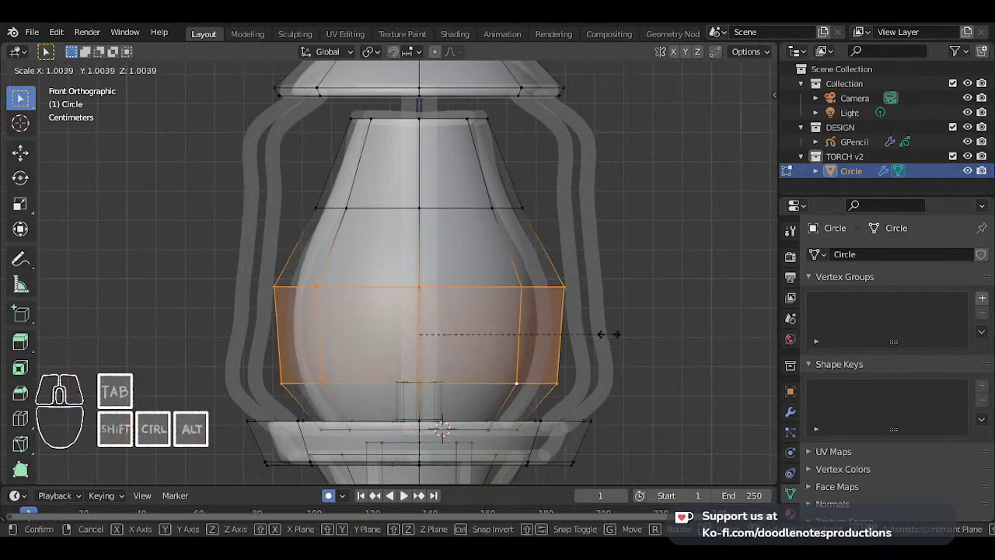
left_click(616, 334)
scroll(616, 335, "down", 3)
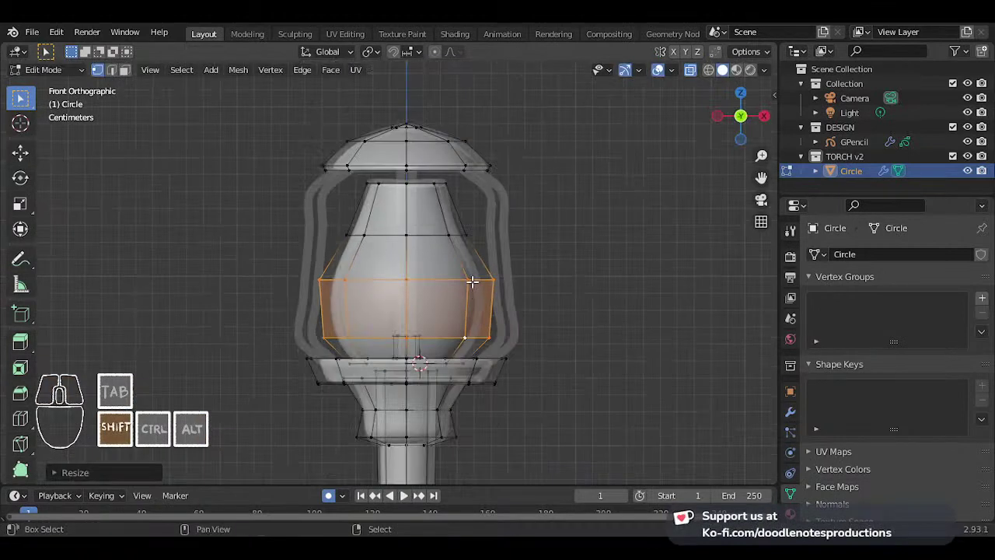
- Narrow the single ring below the chimney's top edge so the neck follows the sketched curve
key("Tab")
scroll(477, 295, "up", 5)
key("Tab")
scroll(525, 251, "up", 3)
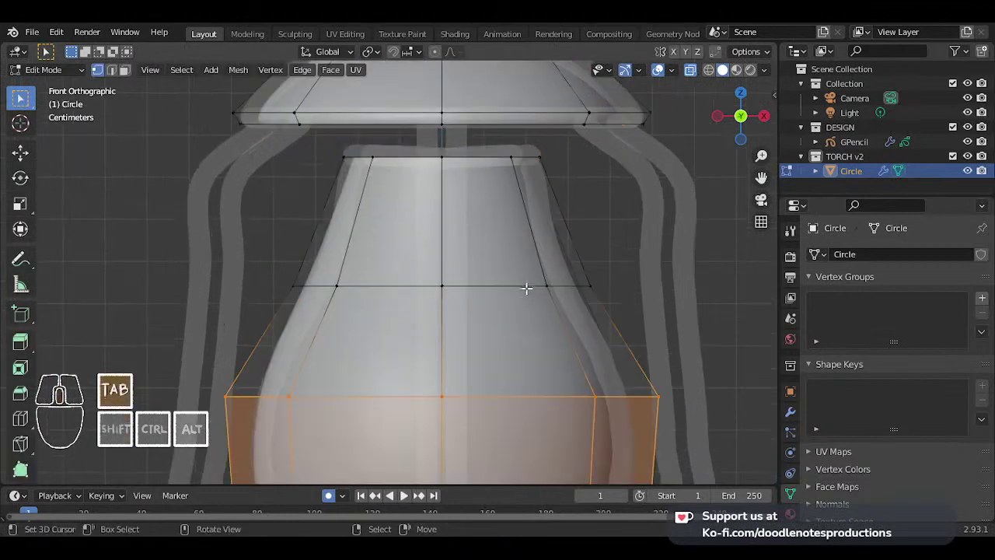
key("alt+a")
left_click(539, 283, "alt")
key("s")
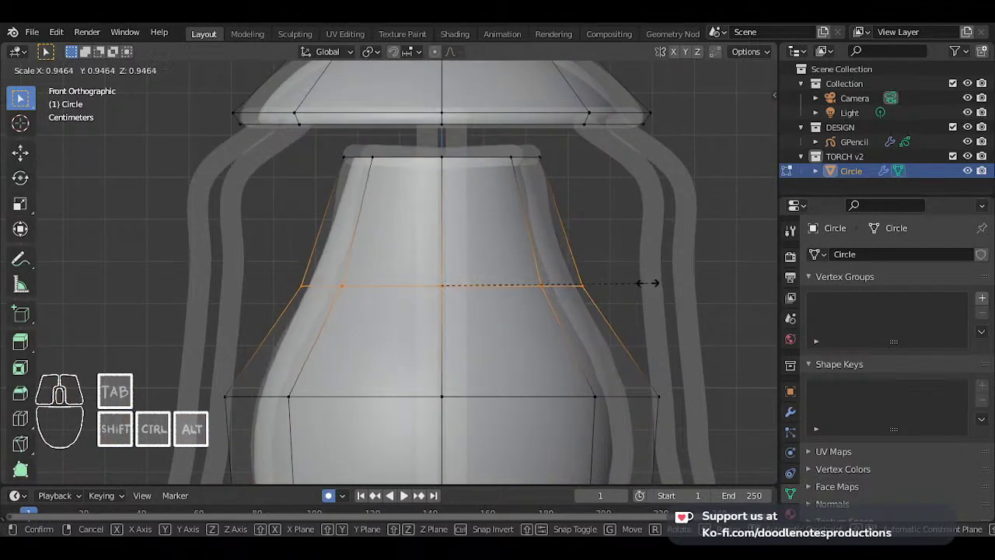
left_click(648, 283)
scroll(502, 238, "down", 3)
scroll(506, 285, "up", 4)
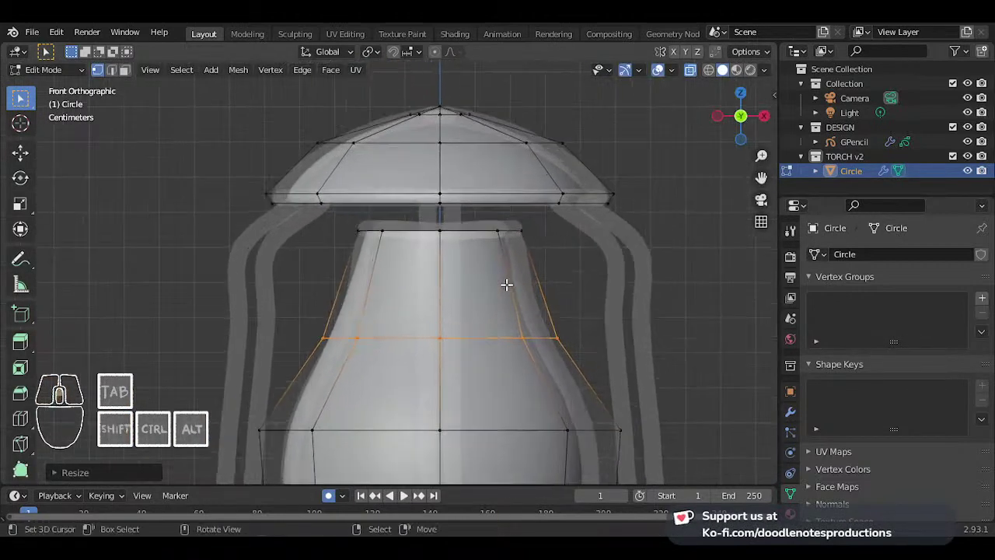
- Adjust the chimney's top ring along Z and widen it to fit the sketched top band
scroll(541, 311, "down", 2)
scroll(542, 312, "up", 3)
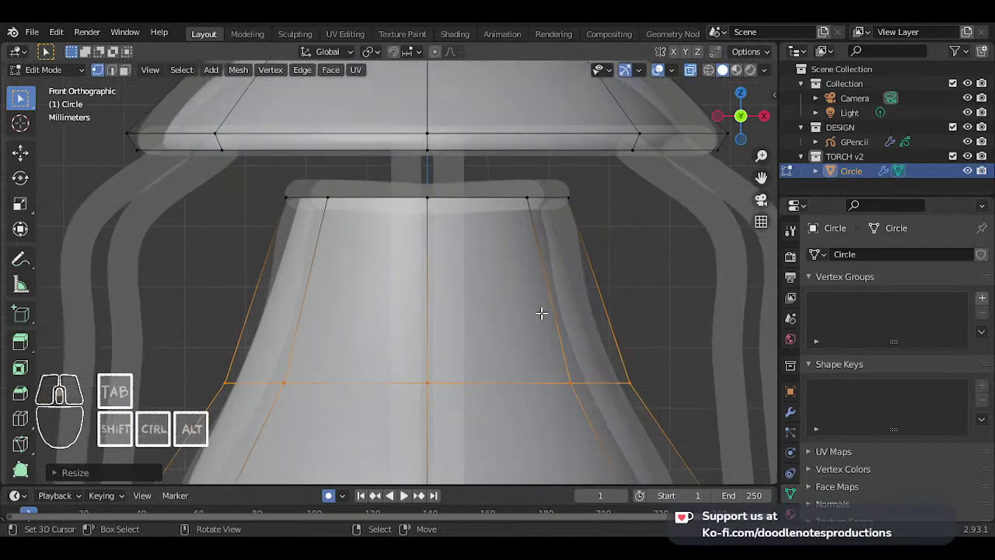
left_click(488, 199, "alt")
key("g")
key("z")
left_click(627, 198)
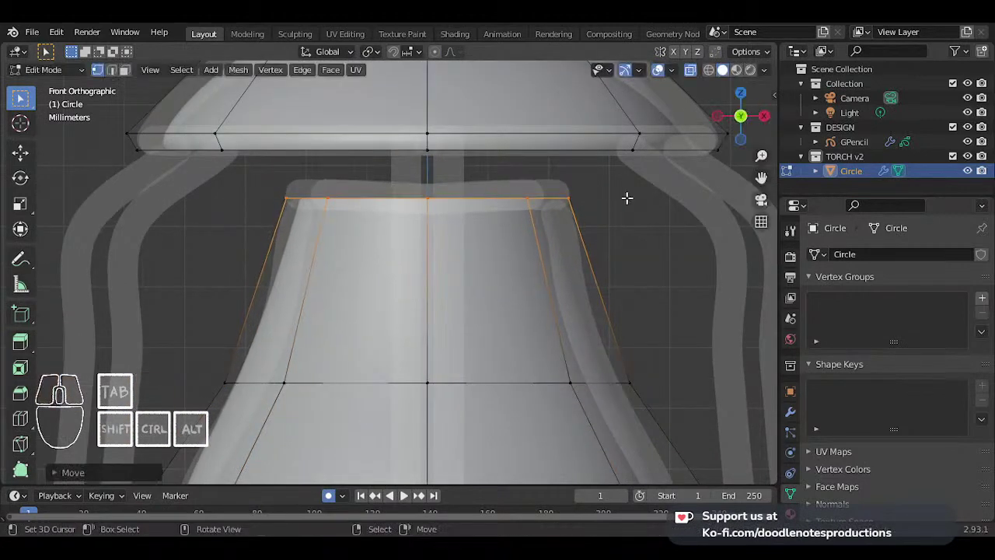
key("s")
left_click(644, 194)
- Examine the chimney's profile against the sketch from the front and from an angled view
scroll(562, 209, "down", 4)
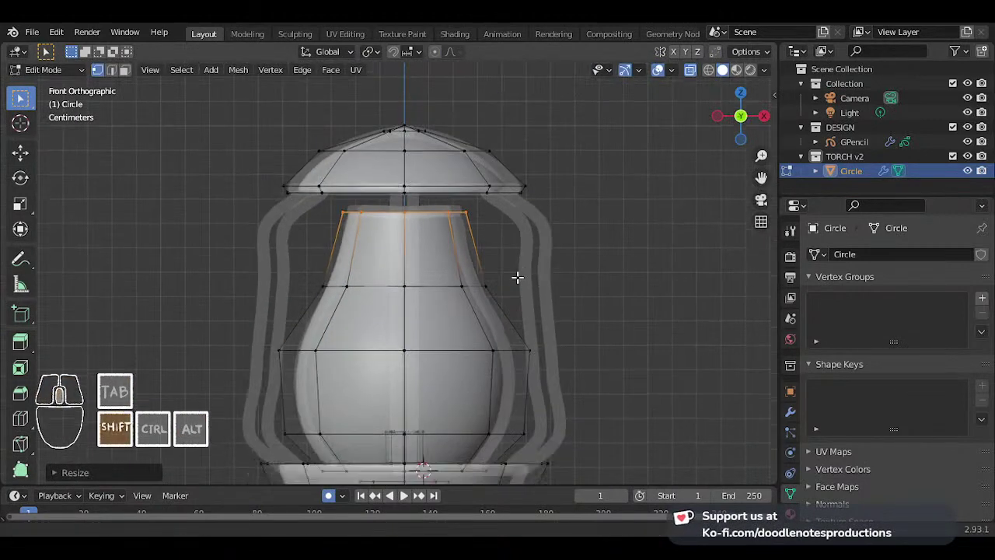
scroll(518, 264, "up", 2)
scroll(536, 256, "down", 1)
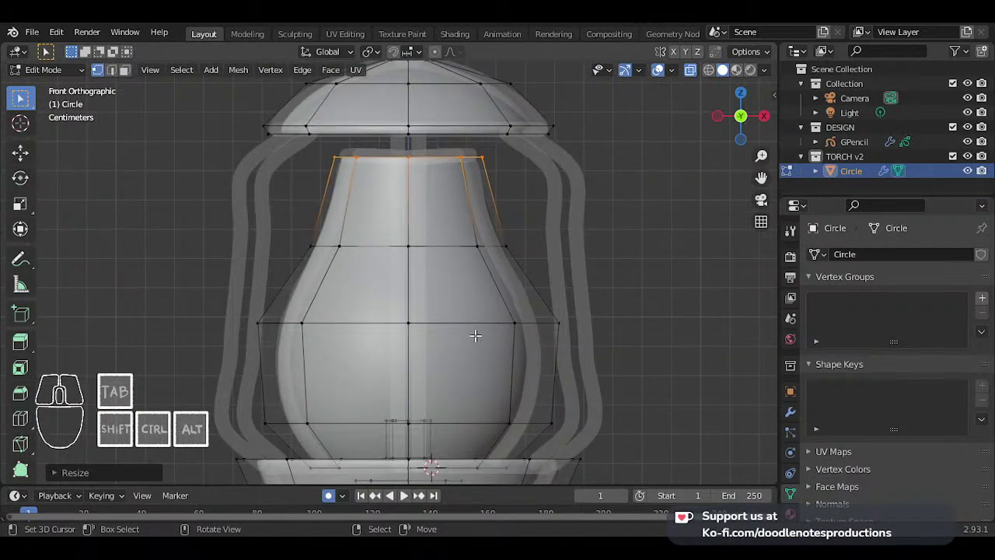
scroll(475, 335, "down", 3)
middle_click_drag(454, 244, 546, 263)
key("KP_1")
scroll(544, 279, "up", 4)
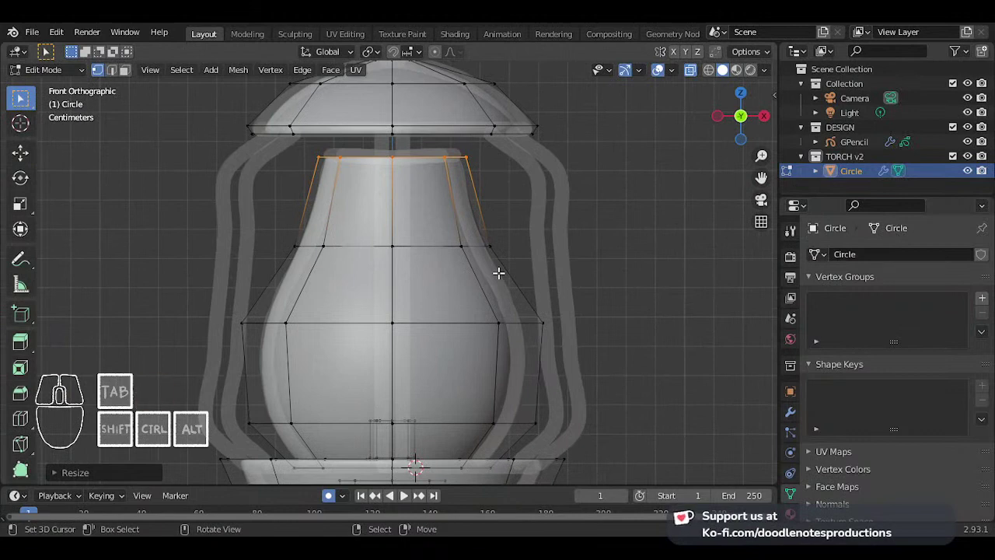
scroll(513, 303, "down", 2)
middle_click_drag(508, 301, 504, 308, "shift")
scroll(505, 309, "up", 1)
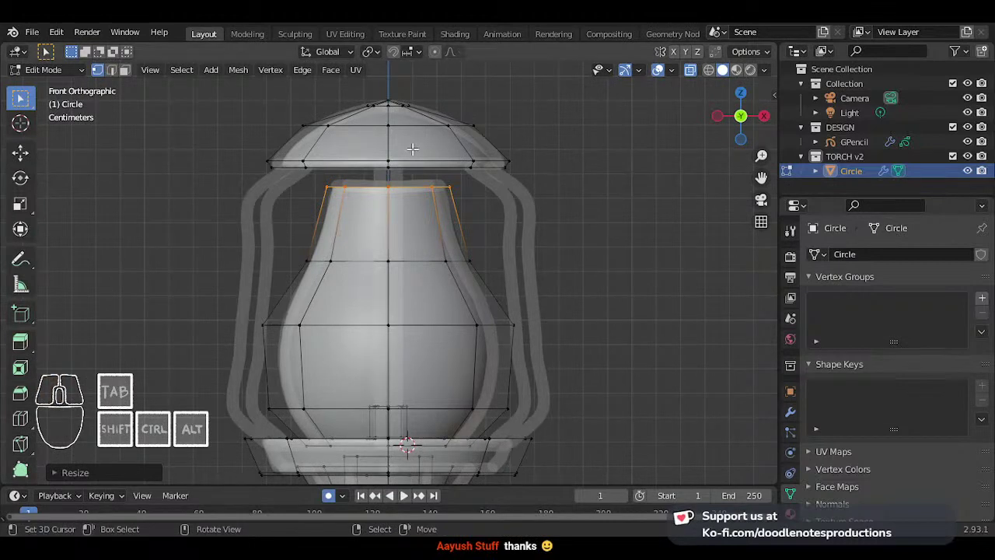
- Extrude the torch handle's bottom ring a short distance downward along Z and narrow the new ring slightly
scroll(422, 296, "down", 3)
middle_click_drag(423, 295, 427, 338, "shift")
scroll(427, 338, "down", 2)
middle_click_drag(438, 419, 434, 204, "shift")
scroll(419, 272, "up", 2)
middle_click_drag(410, 296, 402, 276)
left_click(402, 278, "alt")
key("KP_7")
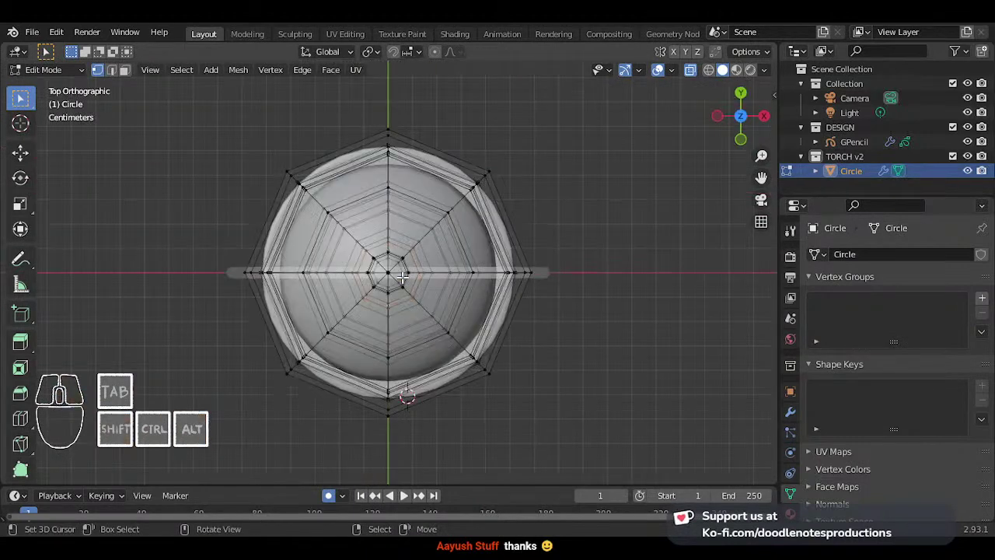
key("KP_1")
scroll(402, 275, "up", 2)
middle_click_drag(450, 357, 460, 275, "shift")
scroll(460, 276, "up", 5)
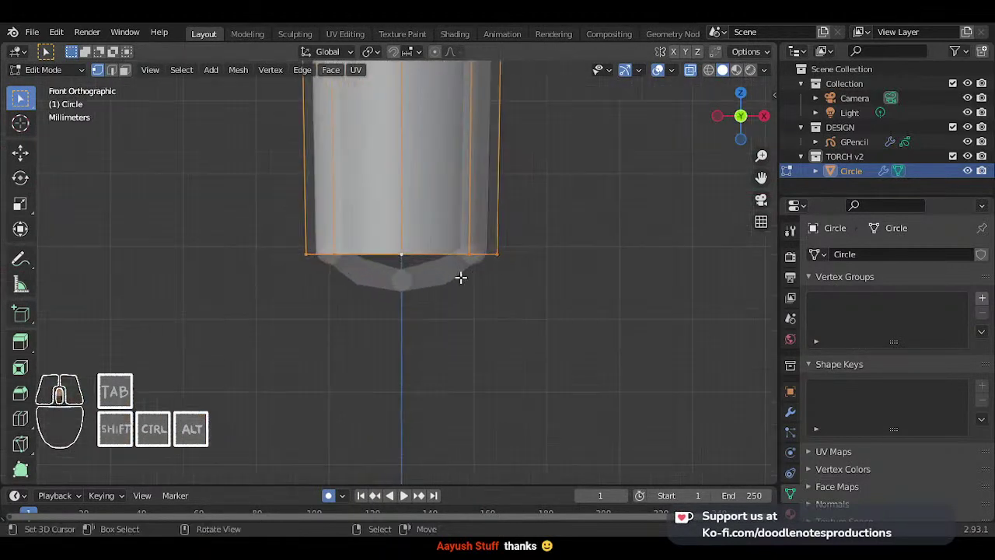
key("e")
key("z")
left_click(512, 267)
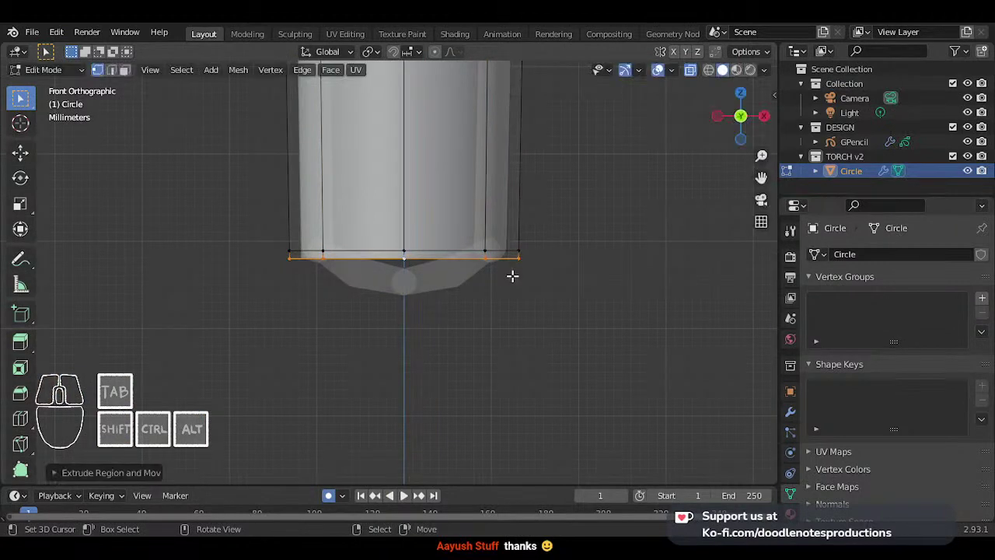
key("s")
left_click(538, 272)
- Extrude the handle's bottom ring down along Z to the sketched tip and scale it to about 0.5
key("e")
key("z")
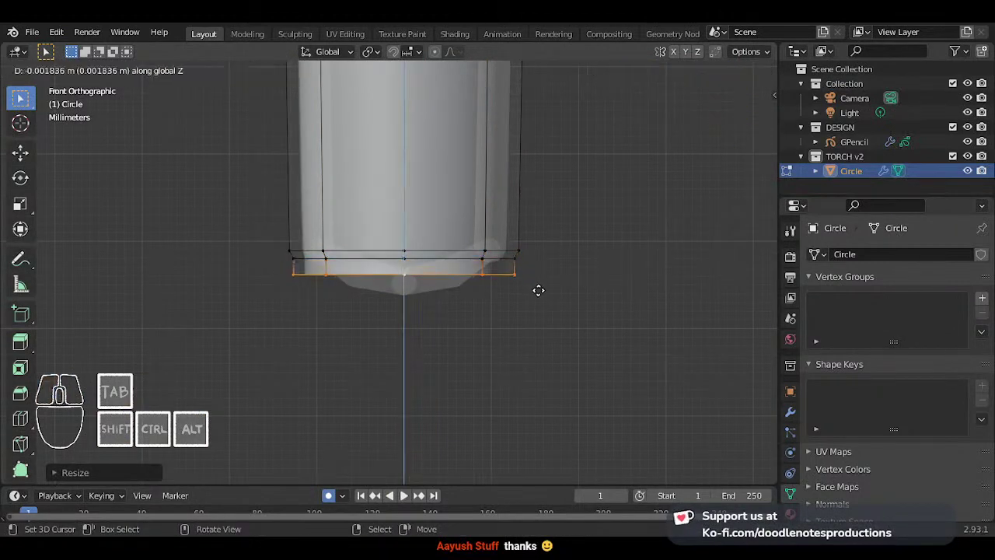
left_click(535, 305)
key("s")
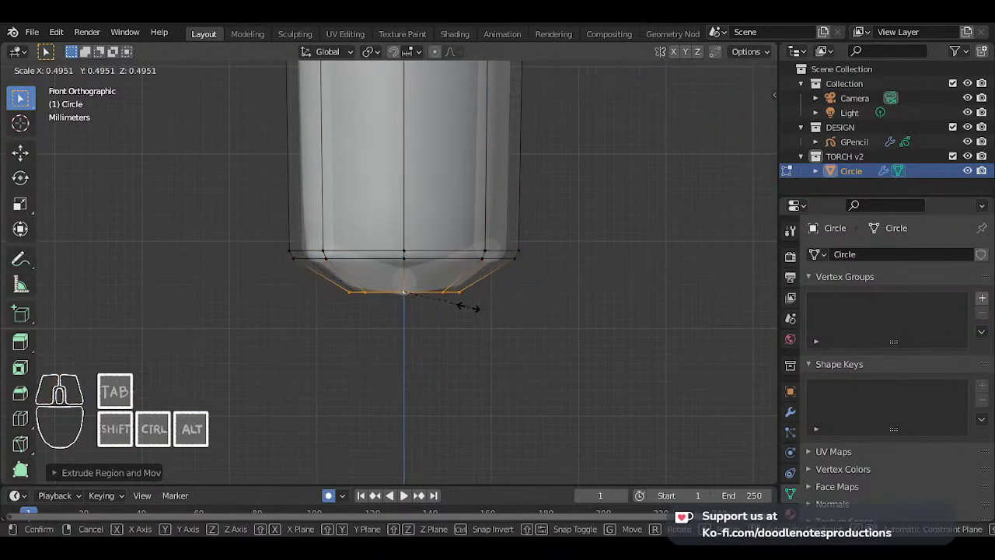
left_click(463, 304)
- Try closing the handle's end by merging its bottom ring into one point and lowering that point along Z
key("m")
left_click(448, 311)
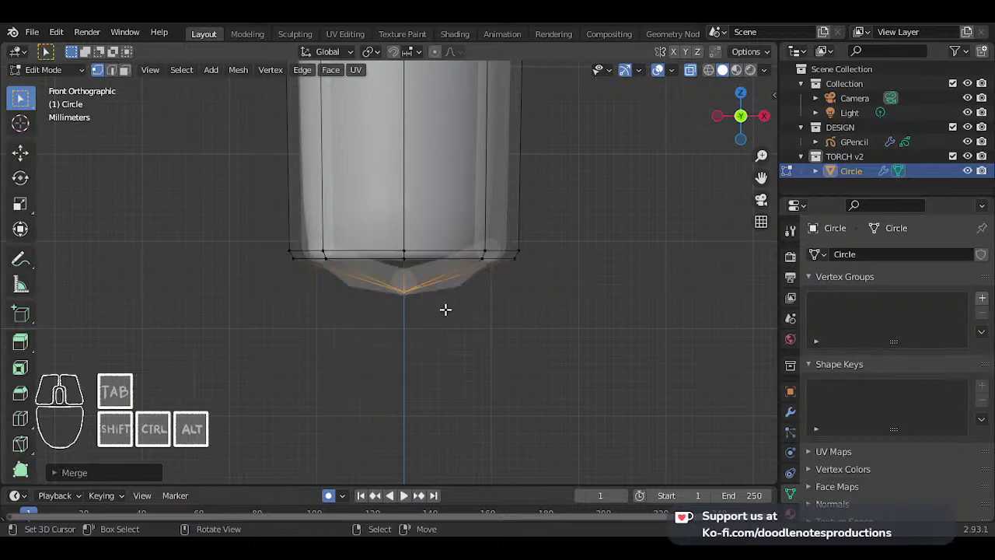
key("g")
key("z")
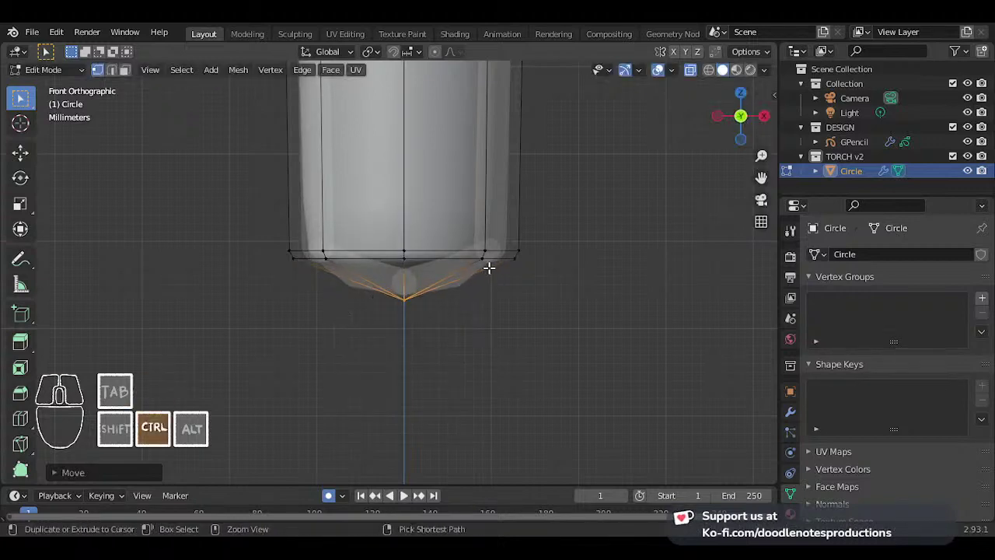
key("ctrl+r")
left_click(489, 268)
left_click(489, 267)
key("ctrl+z")
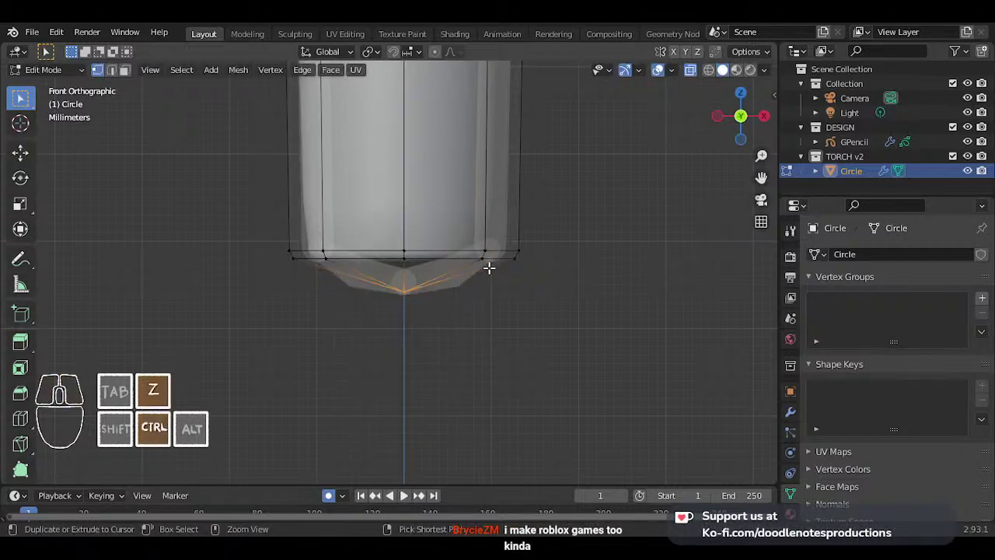
- Raise the handle's unmerged bottom ring slightly along Z and widen it to follow the sketched rounded end
key("g")
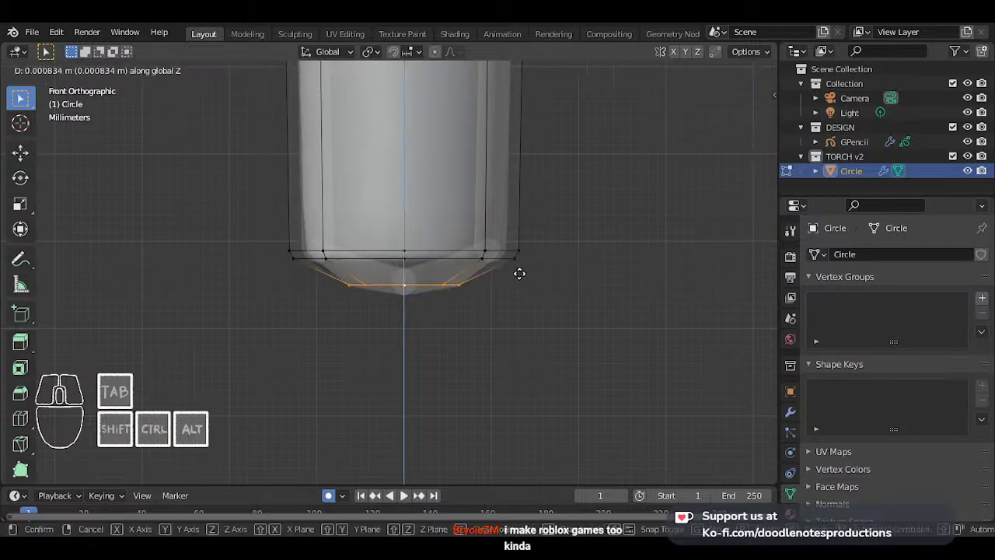
left_click(518, 273)
key("s")
left_click(546, 269)
key("g")
key("z")
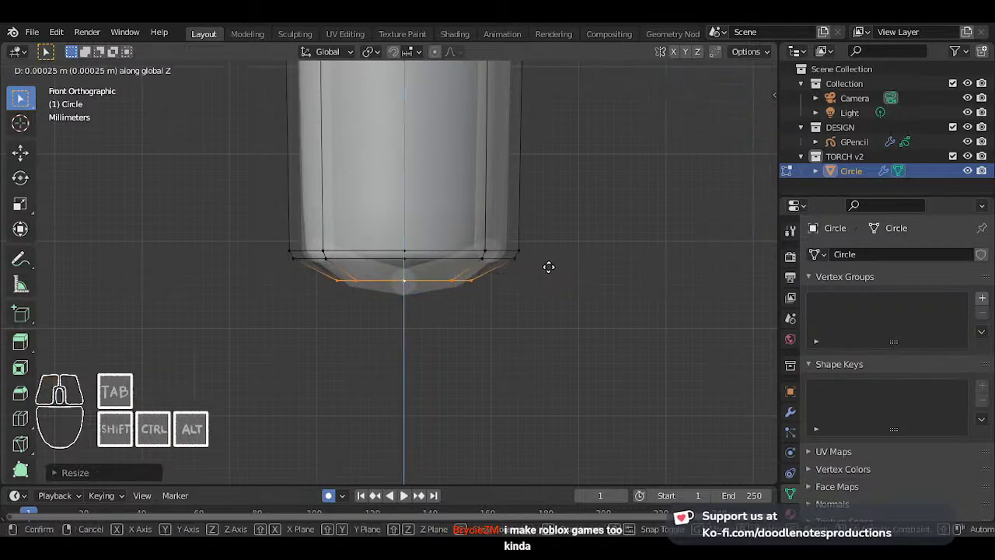
left_click(548, 269)
key("s")
left_click(561, 264)
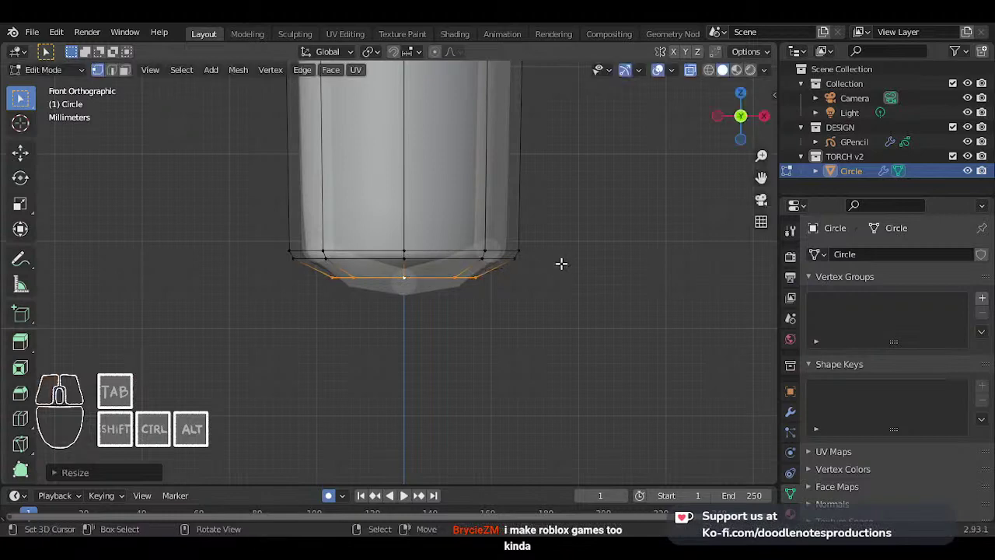
- Lower the handle's bottom ring slightly, then add a narrower ring below it at the sketched rounded tip
key("g")
key("z")
left_click(562, 265)
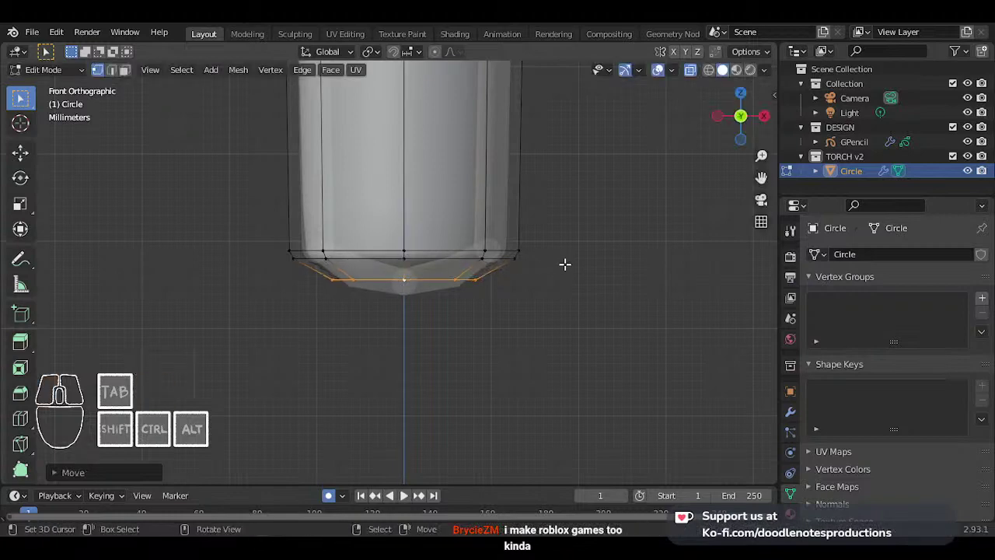
key("s")
left_click(500, 267)
key("g")
key("z")
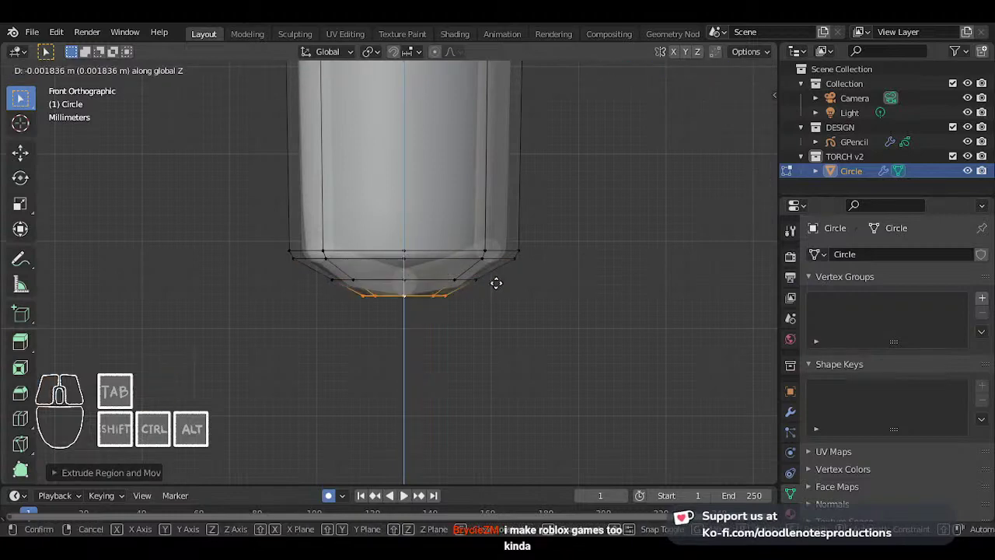
left_click(496, 284)
- Merge the handle's lowest ring at its center to close the rounded end
key("m")
key("Return")
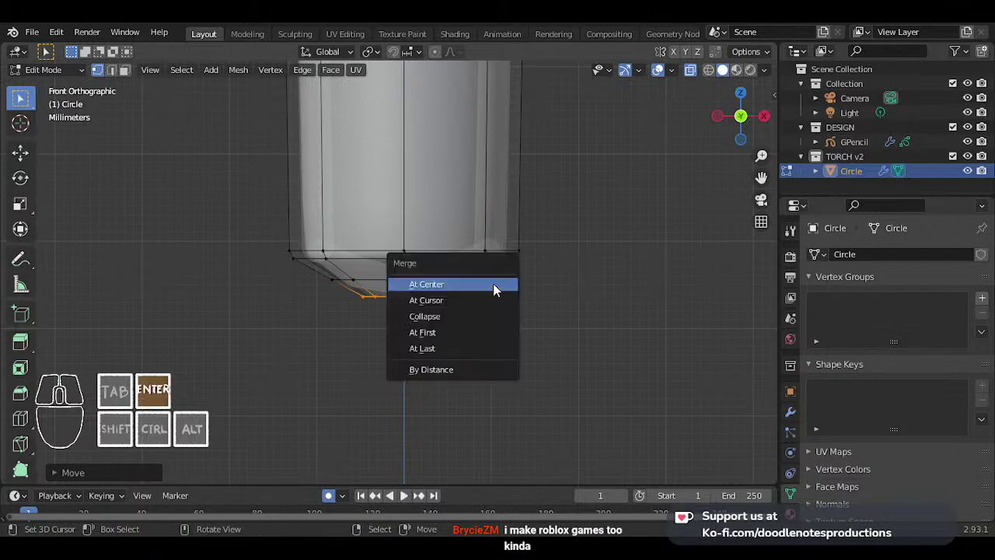
middle_click_drag(475, 290, 434, 259)
key("KP_1")
key("Tab")
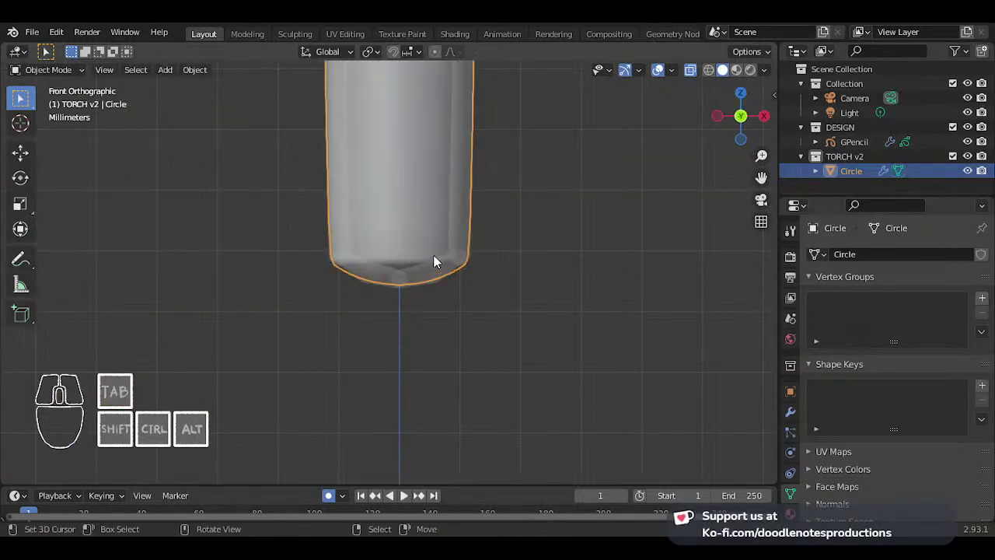
- Examine the lantern's collar, chimney and cap against the sketched side bars
scroll(433, 249, "down", 3)
middle_click_drag(399, 154, 426, 349, "shift")
scroll(396, 403, "down", 5)
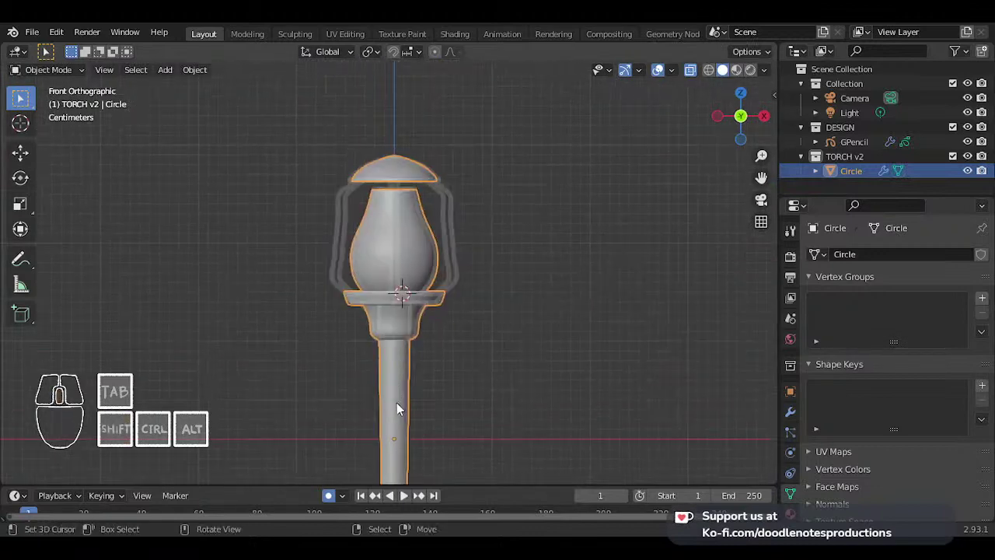
scroll(412, 357, "up", 4)
key("Tab")
scroll(455, 360, "up", 4)
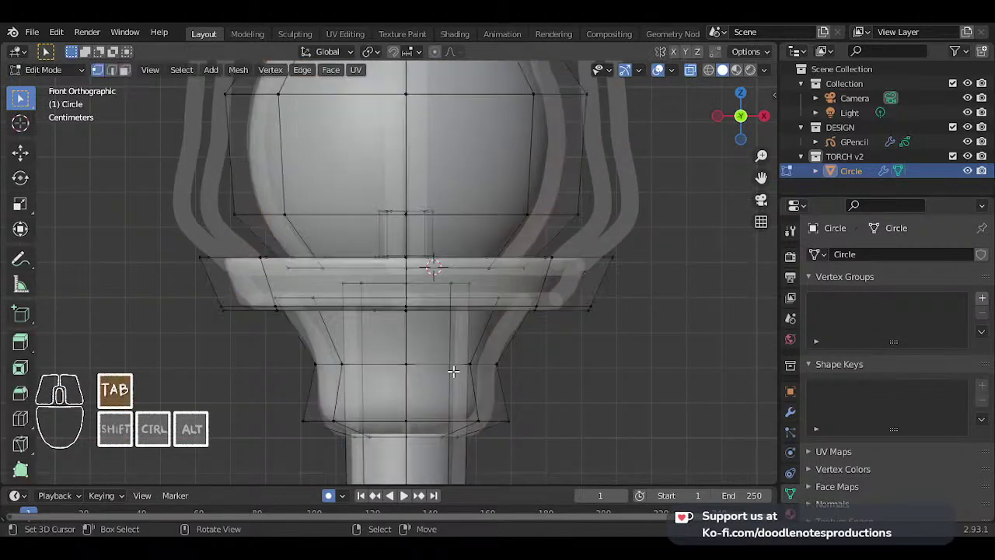
scroll(492, 332, "down", 3)
scroll(451, 228, "up", 1)
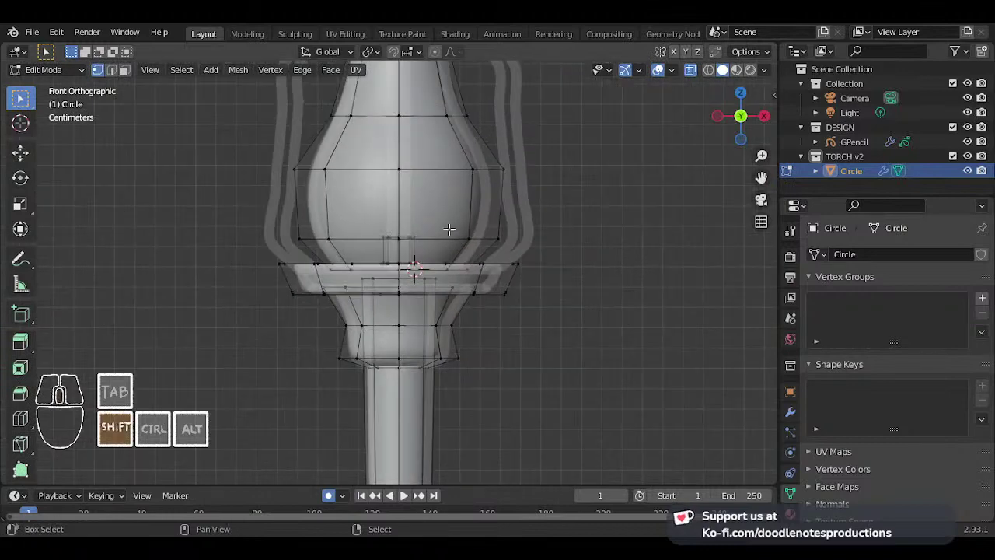
middle_click_drag(451, 229, 436, 311, "shift")
scroll(422, 150, "up", 3)
scroll(423, 151, "down", 2)
scroll(416, 301, "up", 2)
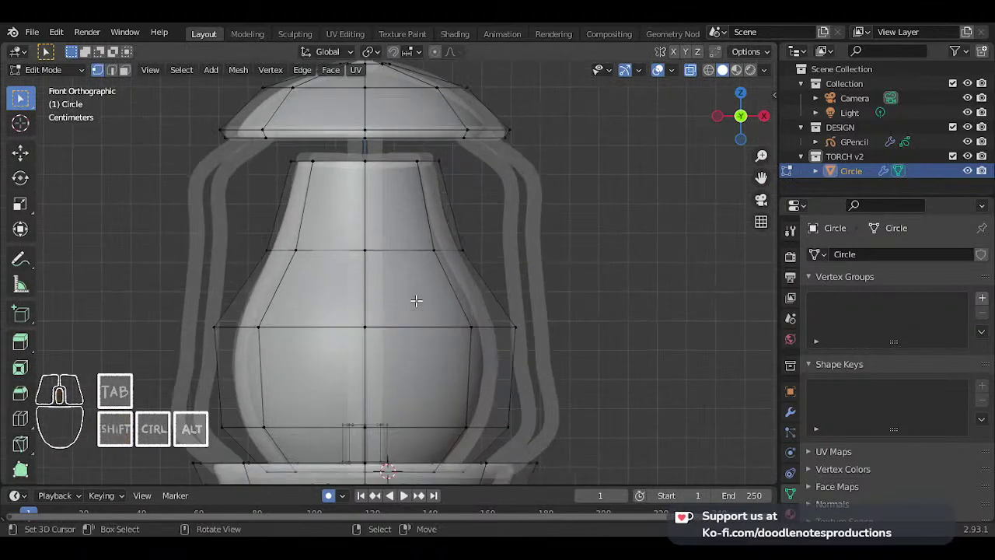
scroll(448, 218, "down", 2)
middle_click_drag(451, 255, 453, 238, "shift")
scroll(455, 235, "up", 1)
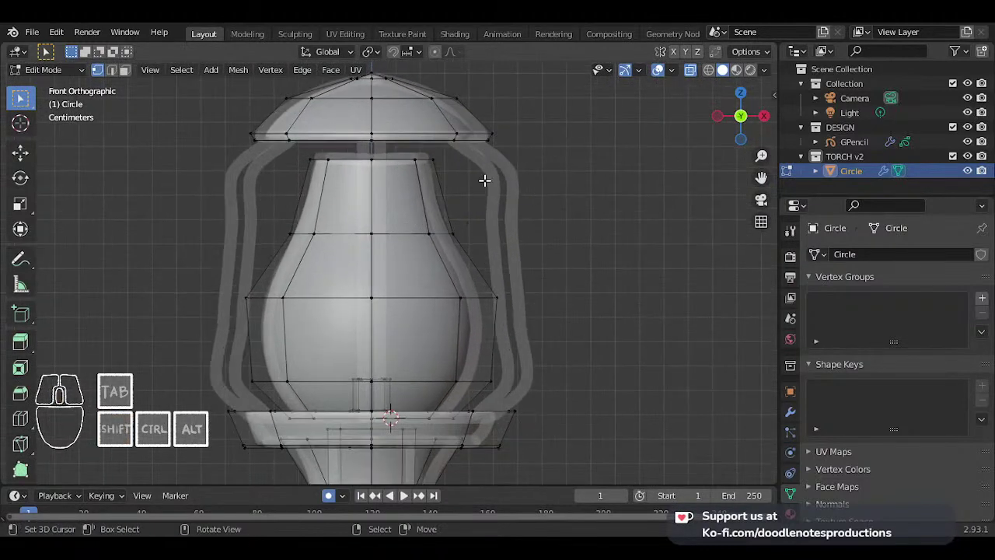
middle_click_drag(472, 189, 469, 209, "shift")
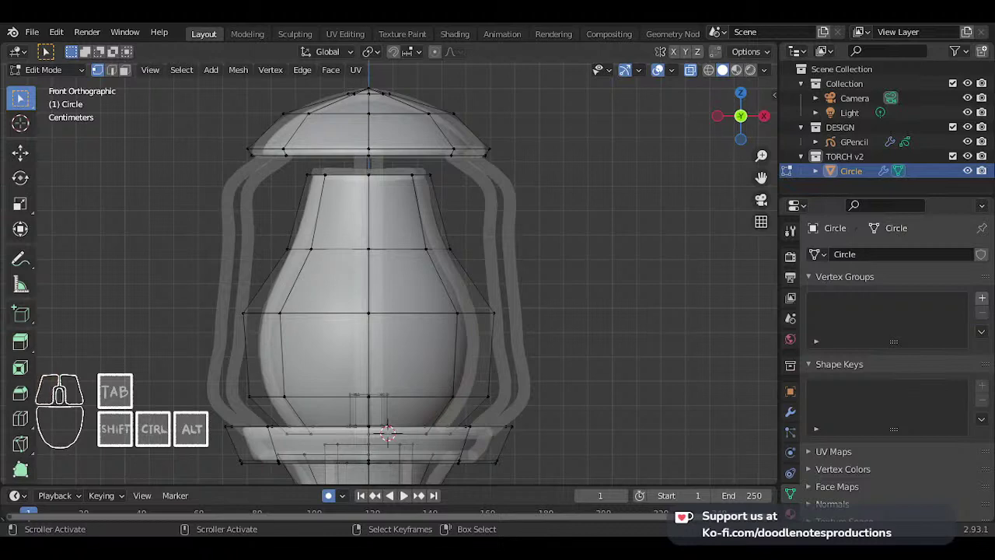
scroll(395, 213, "up", 2)
scroll(463, 250, "up", 1)
middle_click_drag(449, 179, 509, 253, "shift")
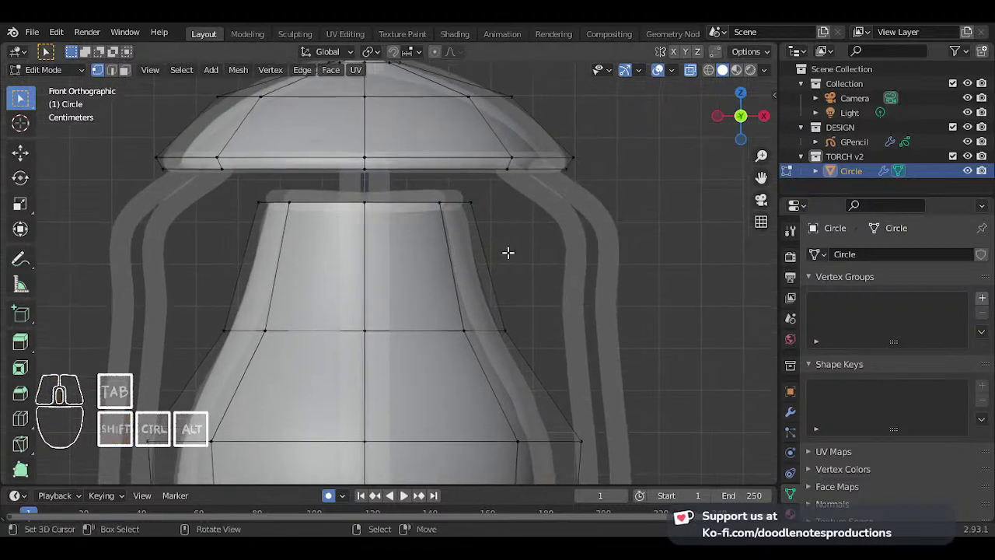
scroll(588, 293, "down", 1)
middle_click_drag(588, 293, 576, 279, "shift")
scroll(538, 417, "down", 2)
middle_click_drag(535, 418, 526, 340, "shift")
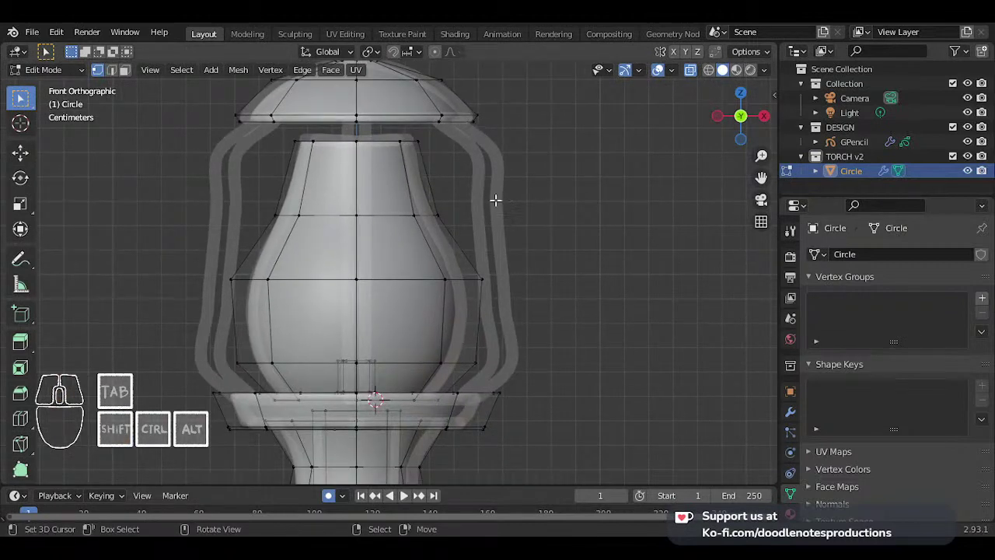
scroll(478, 117, "up", 1)
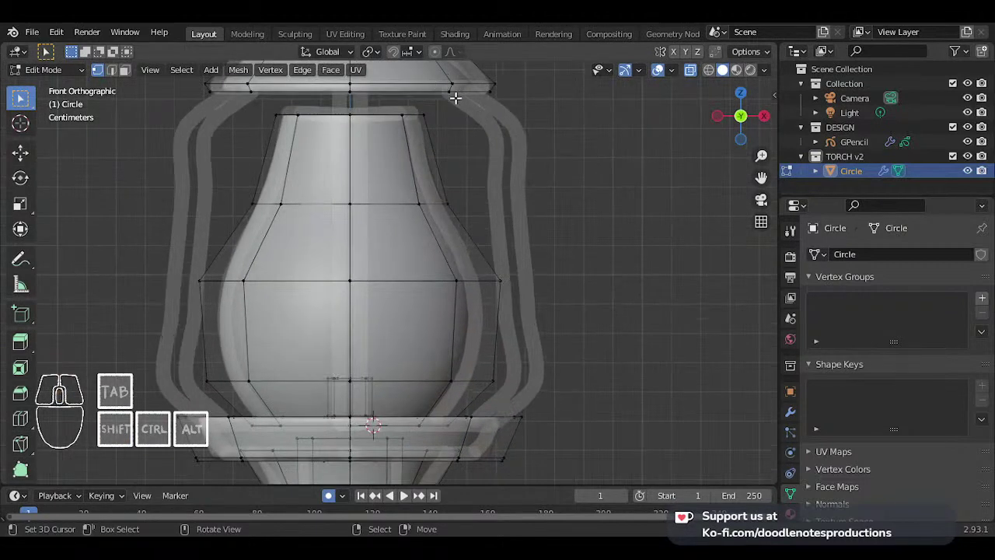
- Duplicate the cap rim's outermost vertex and place the copy at the inner top of the sketched side bar
right_click(496, 93)
key("shift")
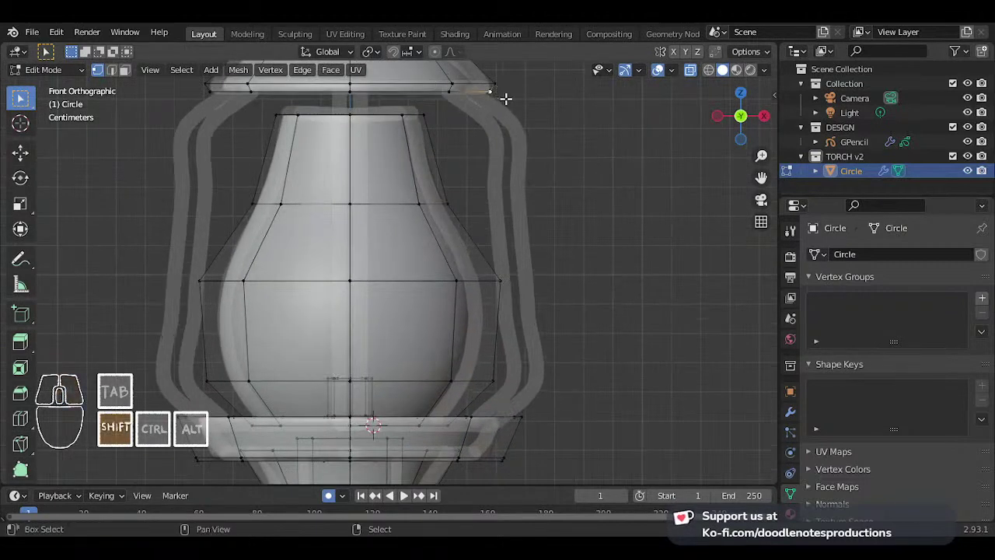
key("shift+d")
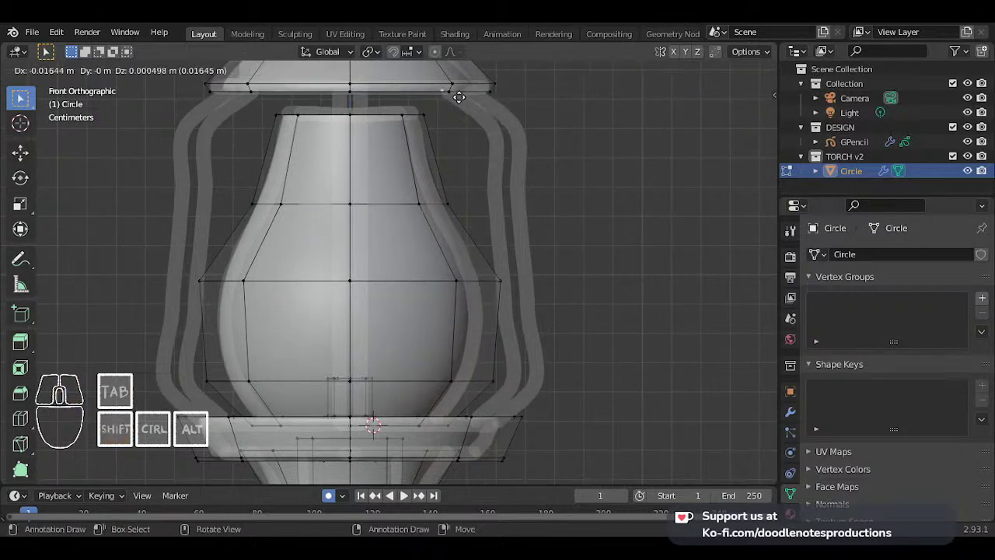
right_click(459, 96)
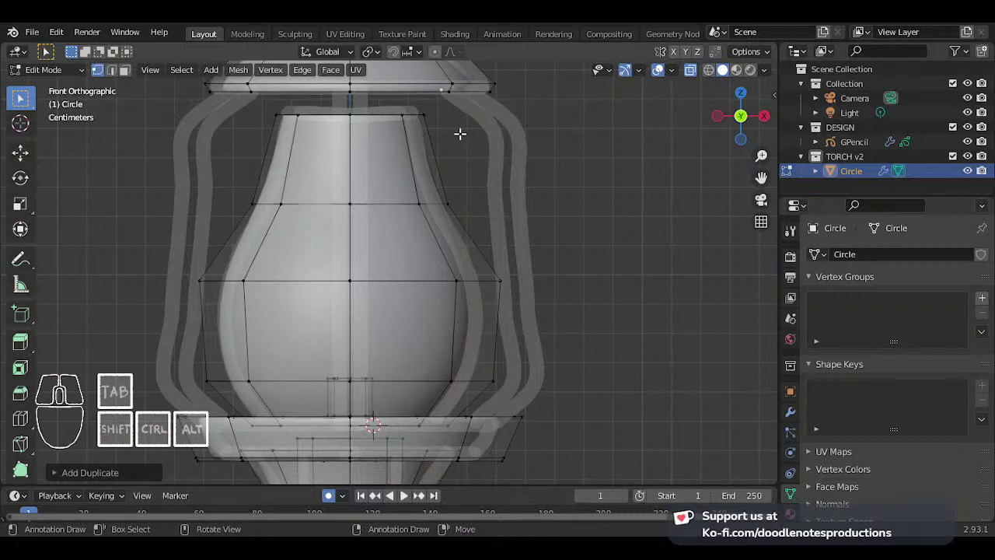
- Extrude the duplicated vertex point by point down the sketched side bar's inner edge to the lantern's collar
key("g")
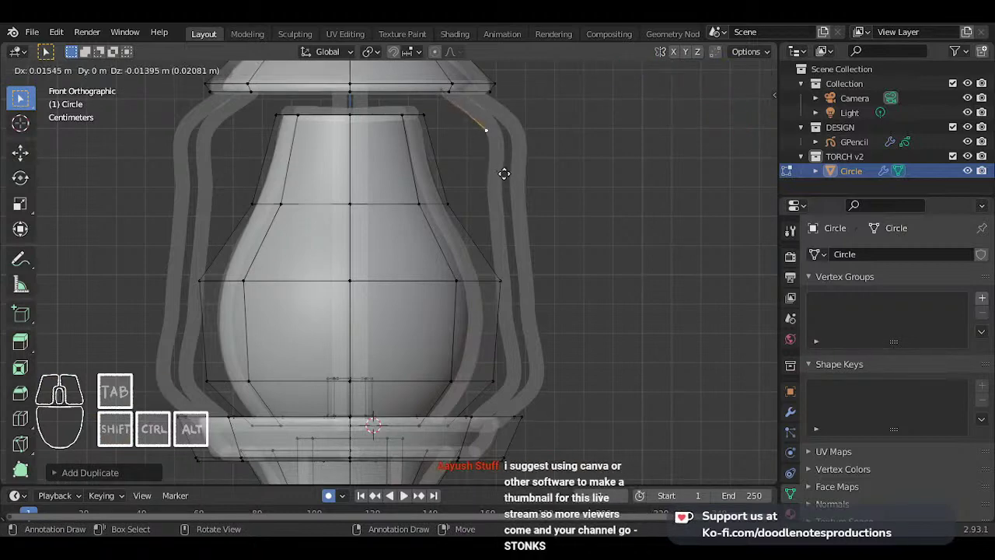
left_click(504, 174)
key("e")
right_click(506, 173)
key("g")
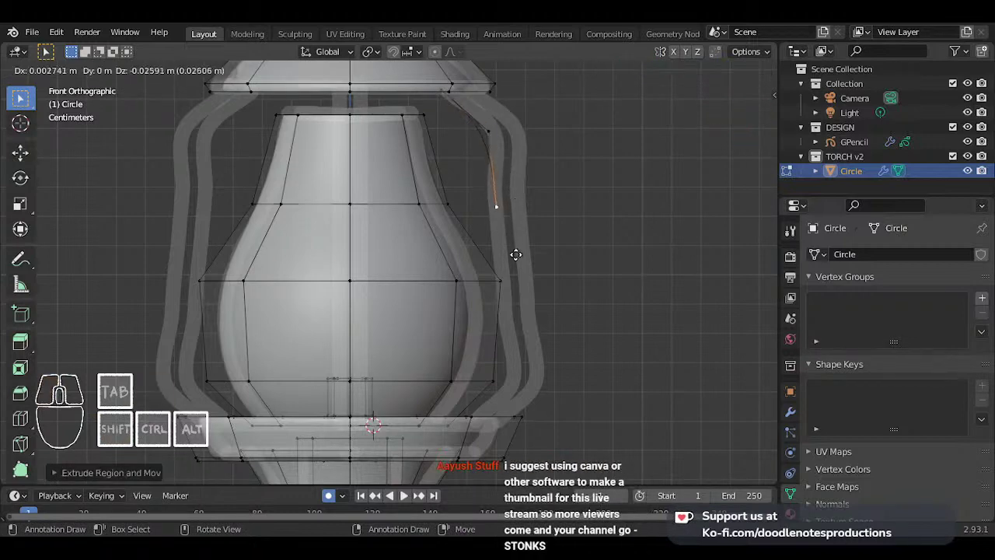
left_click(526, 431)
key("e")
left_click(476, 475)
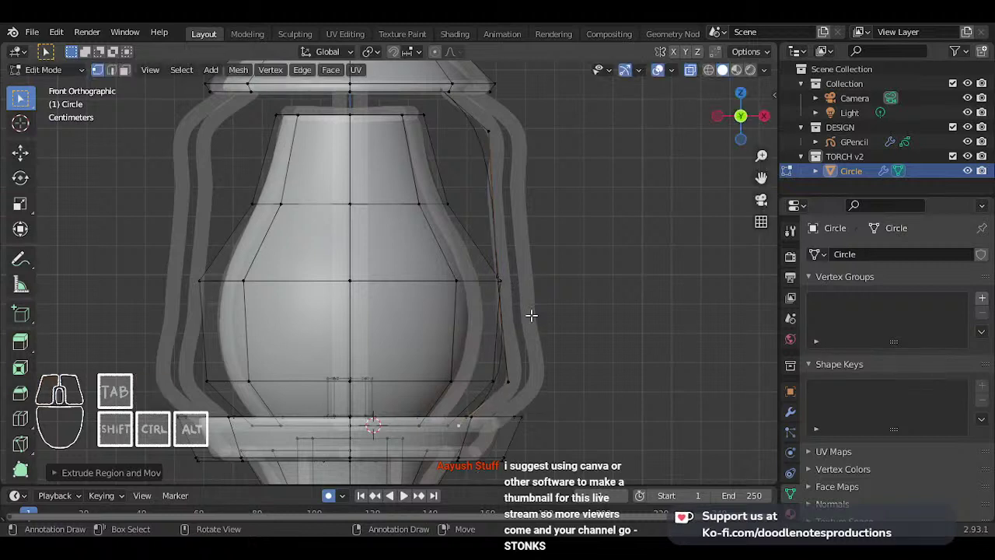
- Select the whole side bar outline and extrude it about 0.013 m along X into a flat strip
key("ctrl+l")
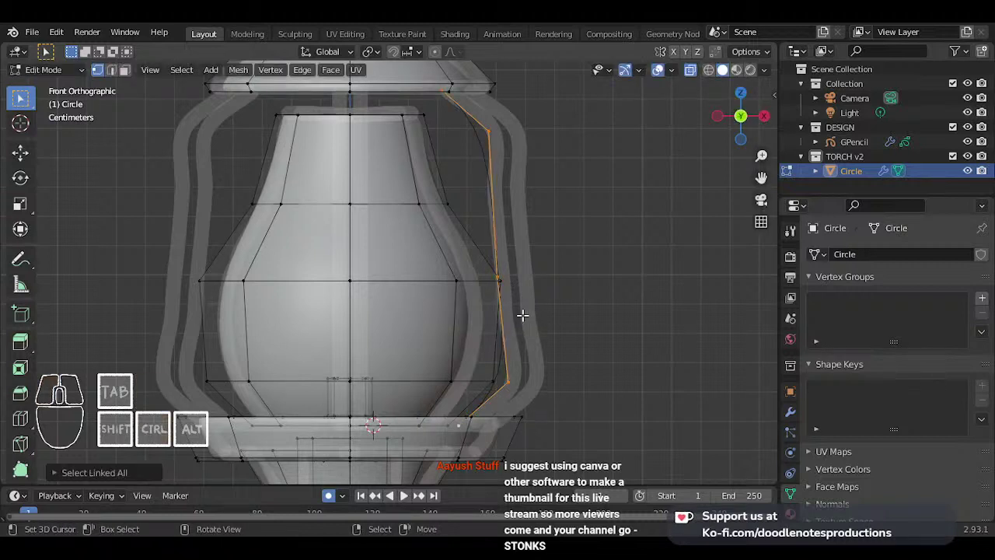
key("g")
key("x")
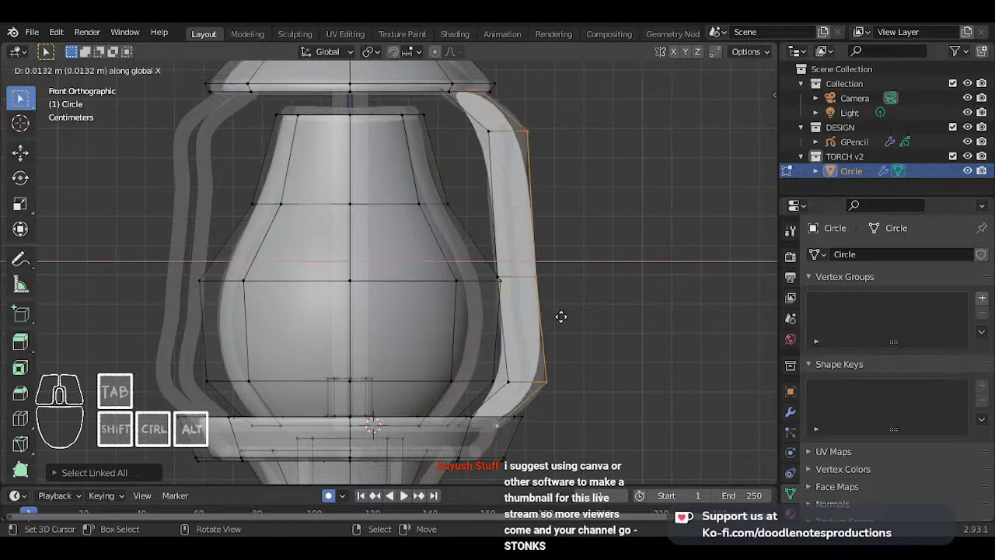
left_click(561, 317)
- Extrude the cap's lower rim loop inward across the underside in several progressively smaller rings
middle_click_drag(493, 86, 467, 224, "shift")
scroll(467, 228, "up", 3)
middle_click_drag(513, 261, 497, 191)
scroll(497, 192, "down", 4)
key("alt+a")
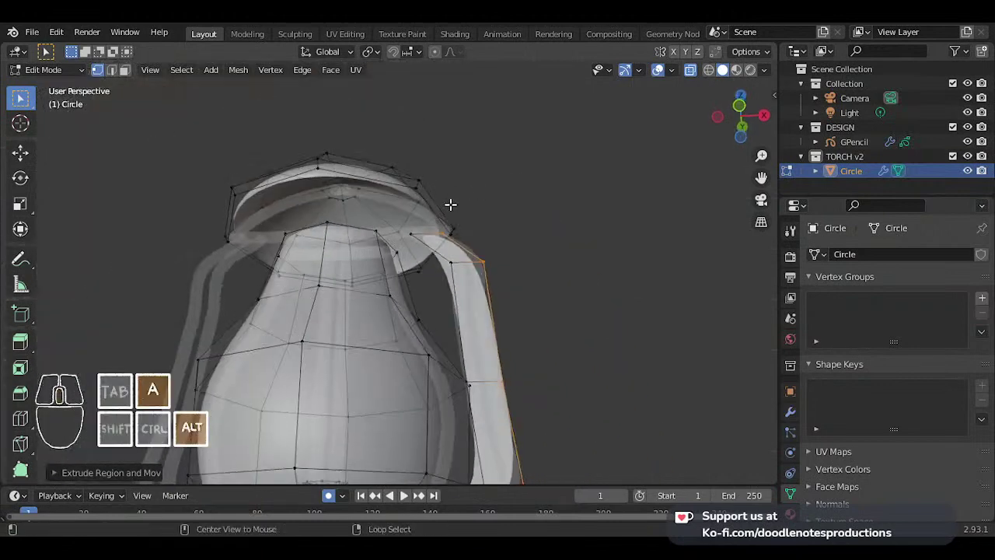
right_click(431, 203, "alt+shift")
scroll(431, 203, "up", 2)
key("s")
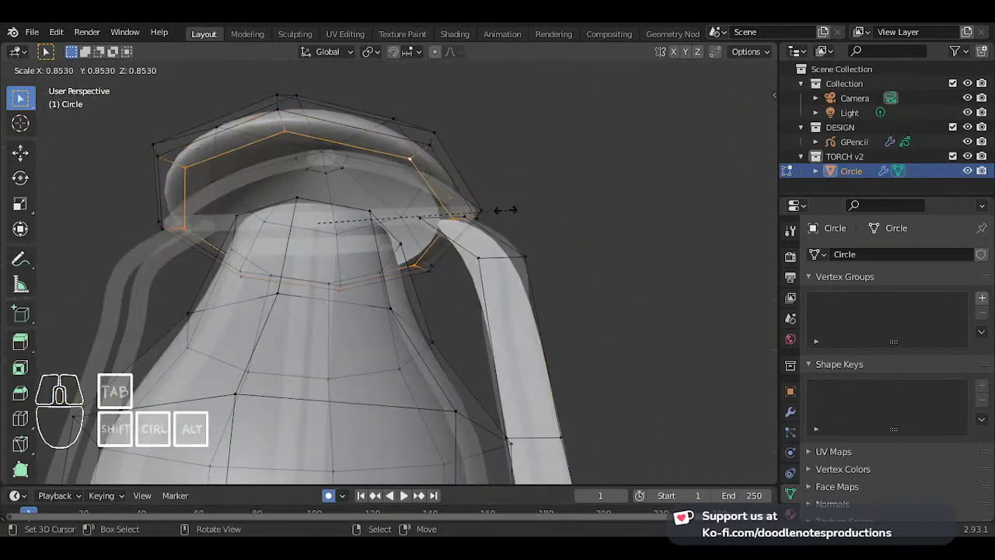
left_click(524, 207)
key("e")
right_click(524, 207)
key("s")
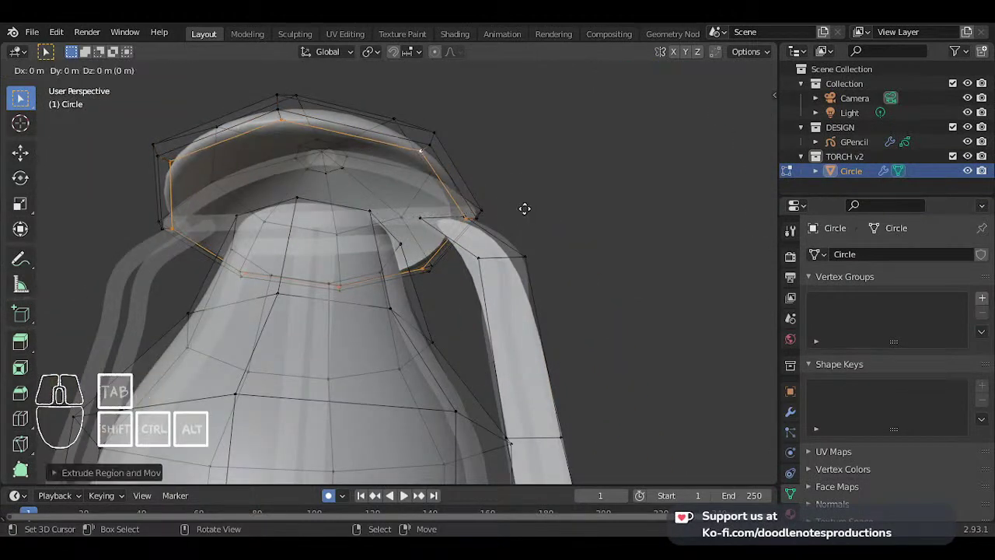
left_click(447, 217)
key("s")
left_click(391, 219)
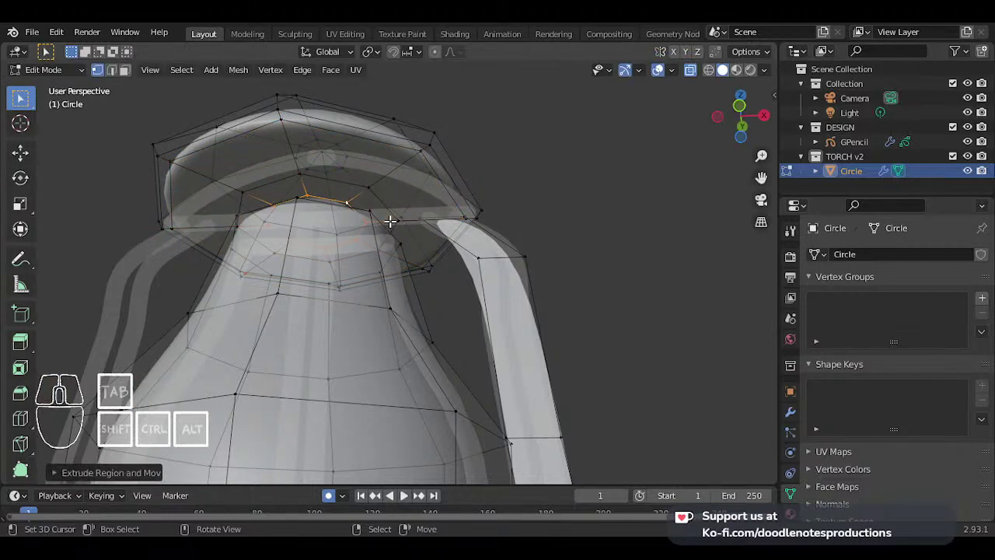
- Merge the innermost ring of the cap's underside at its center
key("m")
left_click(390, 222)
key("Tab")
scroll(415, 151, "down", 3)
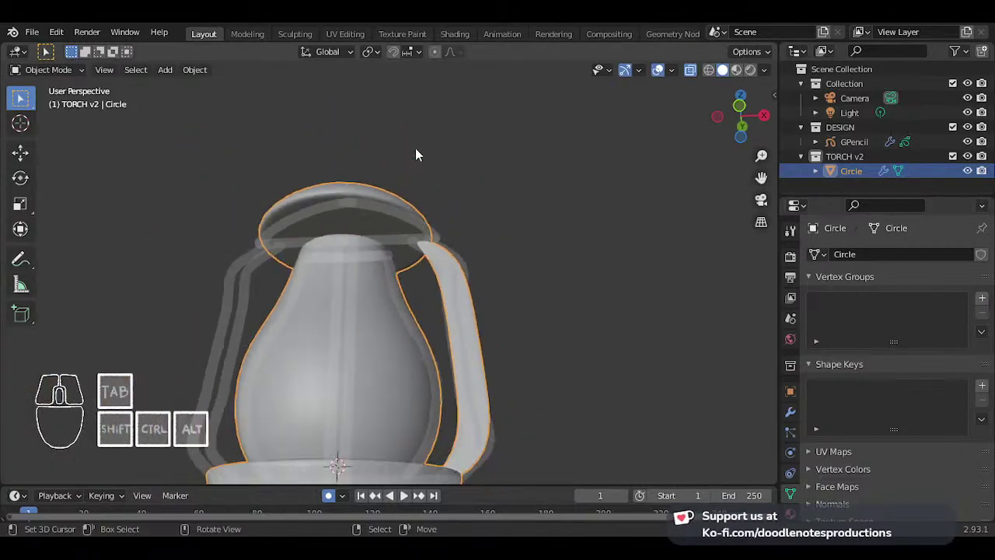
- Bevel the edge loop around the cap's widest outer rim by a narrow width
middle_click_drag(415, 151, 350, 241)
scroll(343, 221, "up", 2)
middle_click_drag(350, 241, 374, 127)
key("Tab")
scroll(412, 203, "up", 2)
left_click(374, 127, "alt+shift")
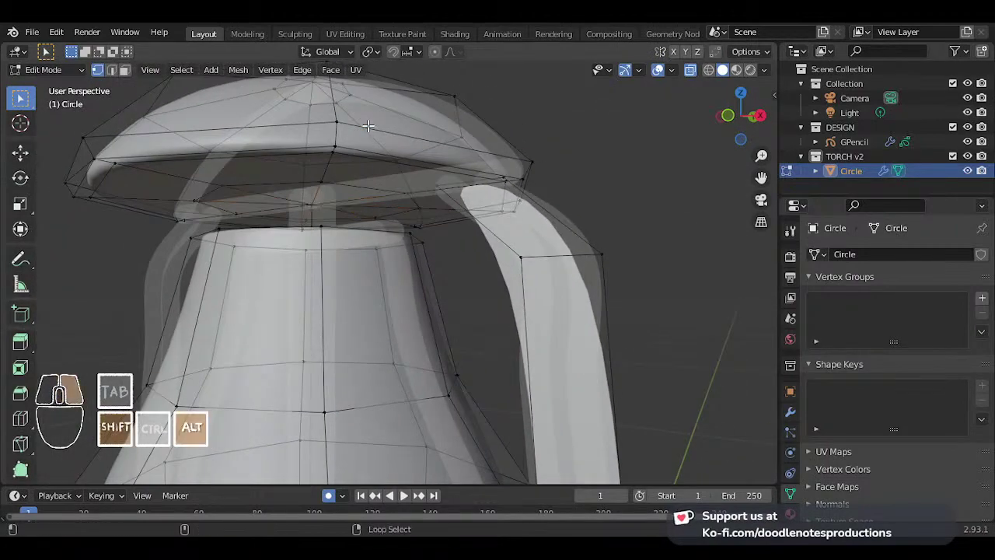
key("ctrl+b")
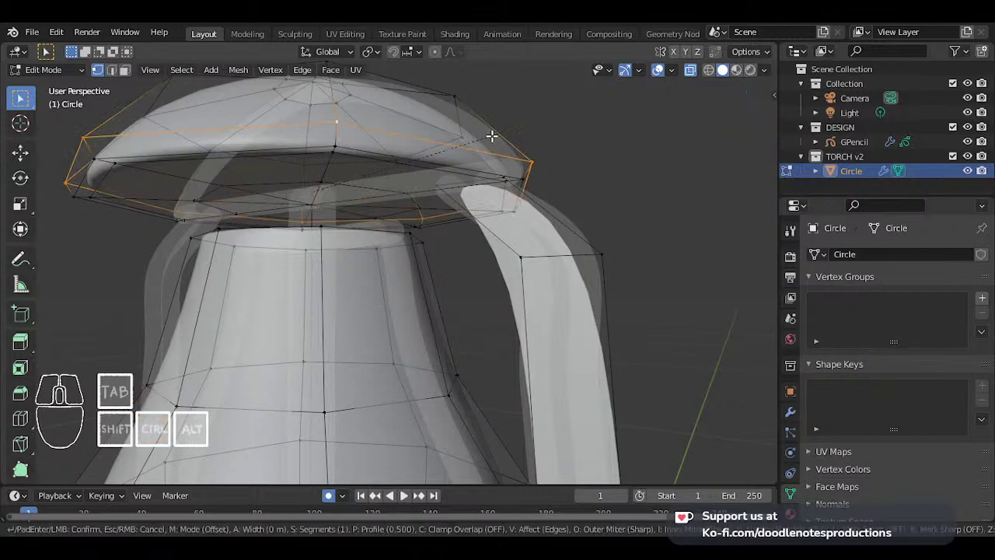
left_click(496, 133)
key("Tab")
middle_click_drag(495, 132, 443, 185)
- Edge-slide the upper loop of the cap's bevelled rim down toward the lower loop
key("Tab")
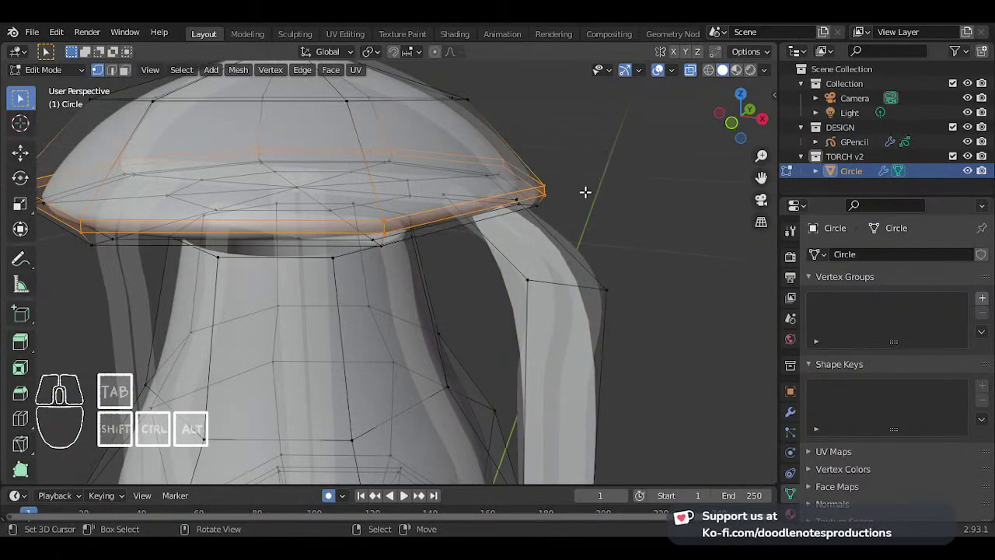
key("alt+s")
right_click(467, 195)
key("alt+a")
left_click(460, 196, "alt+shift")
left_click(514, 189, "alt")
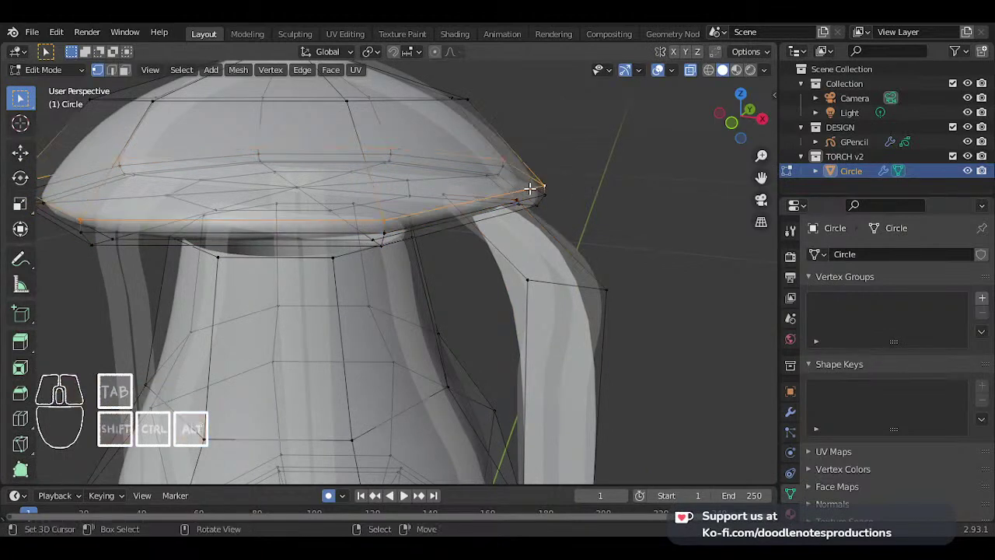
key("g")
key("g")
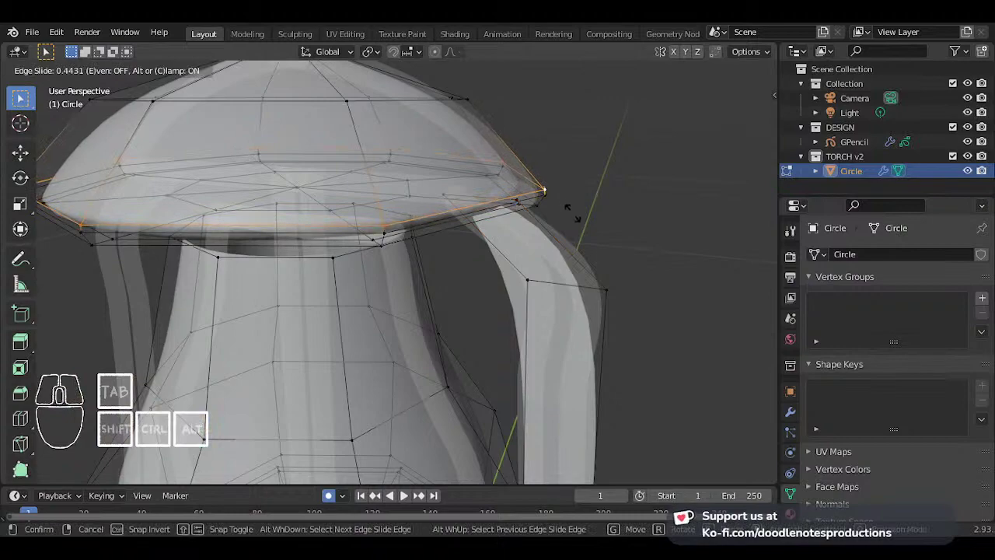
left_click(569, 210)
key("Tab")
middle_click_drag(567, 215, 474, 224)
- In front view, move the side bar's upper end loop slightly up and inward beneath the cap's rim
key("Tab")
scroll(474, 224, "down", 4)
key("KP_1")
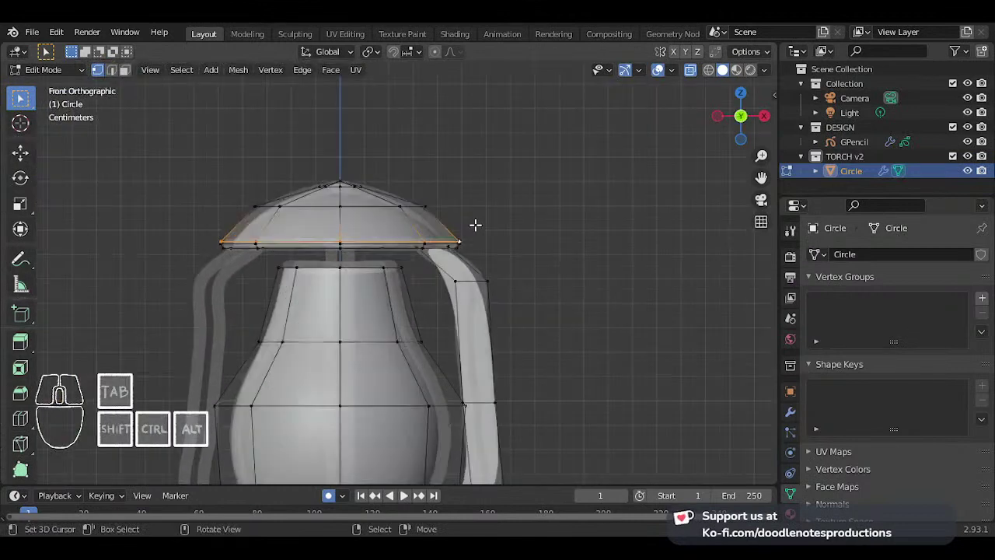
scroll(482, 232, "up", 2)
key("Tab")
middle_click_drag(486, 286, 458, 251, "shift")
scroll(474, 256, "up", 1)
key("Tab")
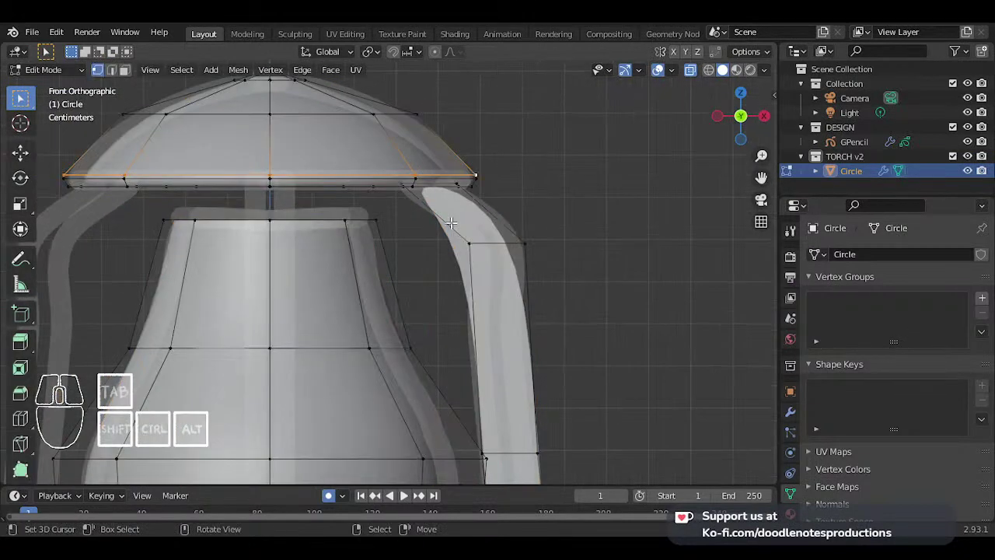
scroll(406, 194, "up", 3)
middle_click_drag(406, 191, 400, 353, "shift")
scroll(401, 353, "up", 1)
right_click(398, 293)
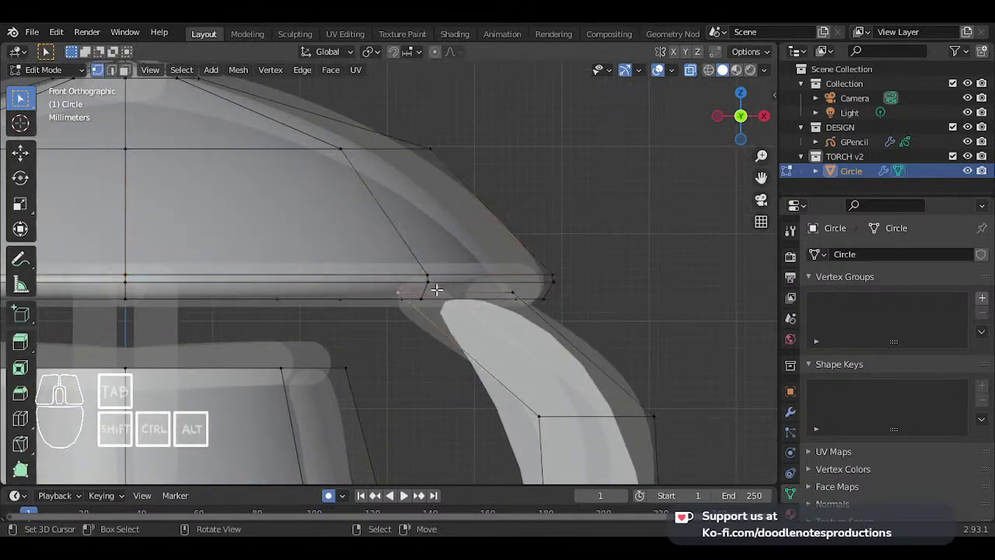
right_click(511, 292, "shift")
key("g")
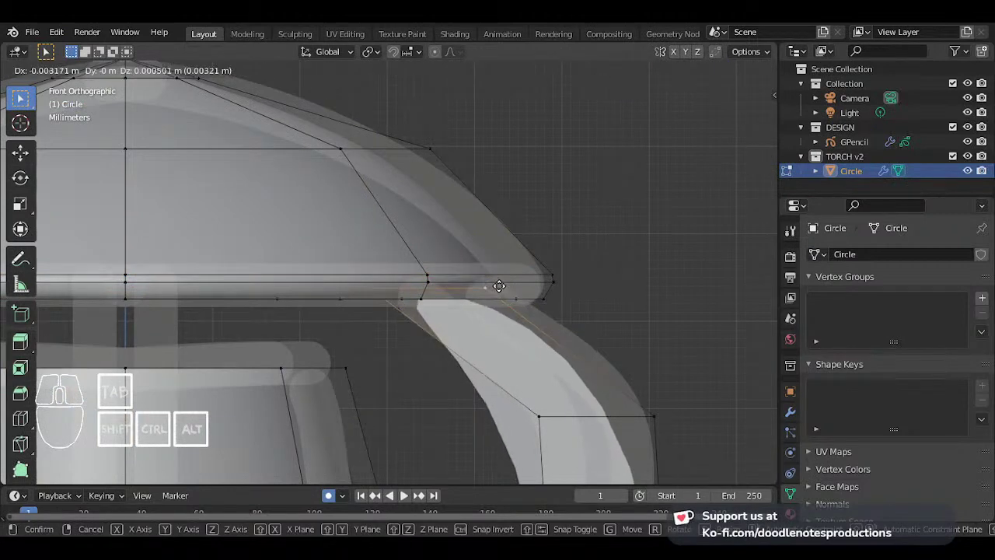
left_click(494, 281)
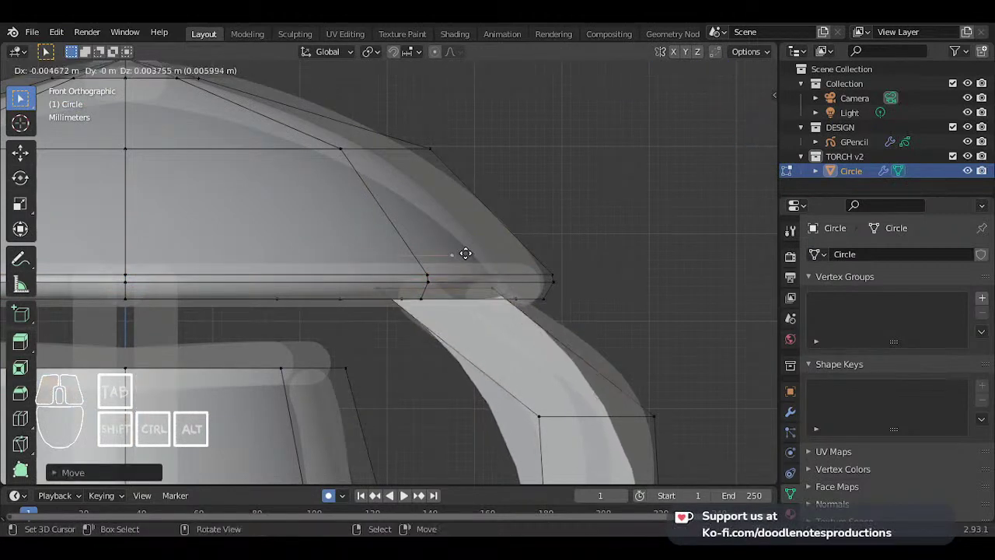
- Extrude the side bar's upper end up and inward into the cap and rotate the new end to tilt it
key("e")
key("r")
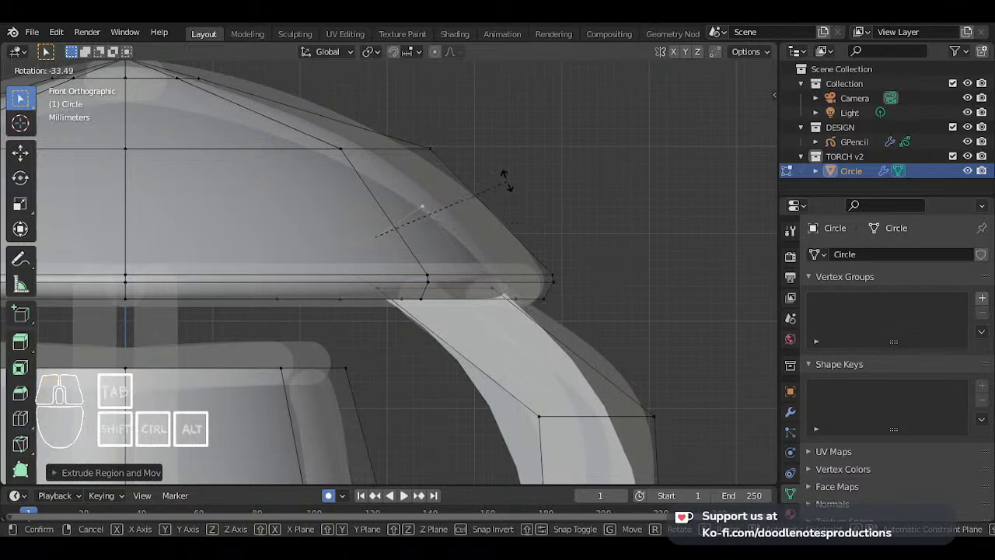
left_click(497, 168)
- Rotate the side bar's loop at the cap rim counterclockwise and shift it slightly inward
left_click(482, 290, "shift")
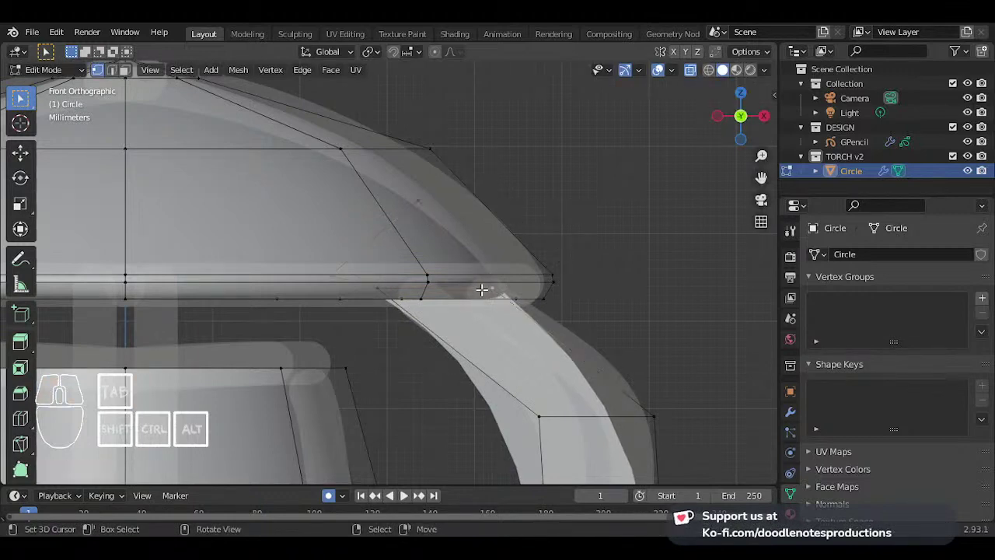
left_click(500, 288, "shift")
key("r")
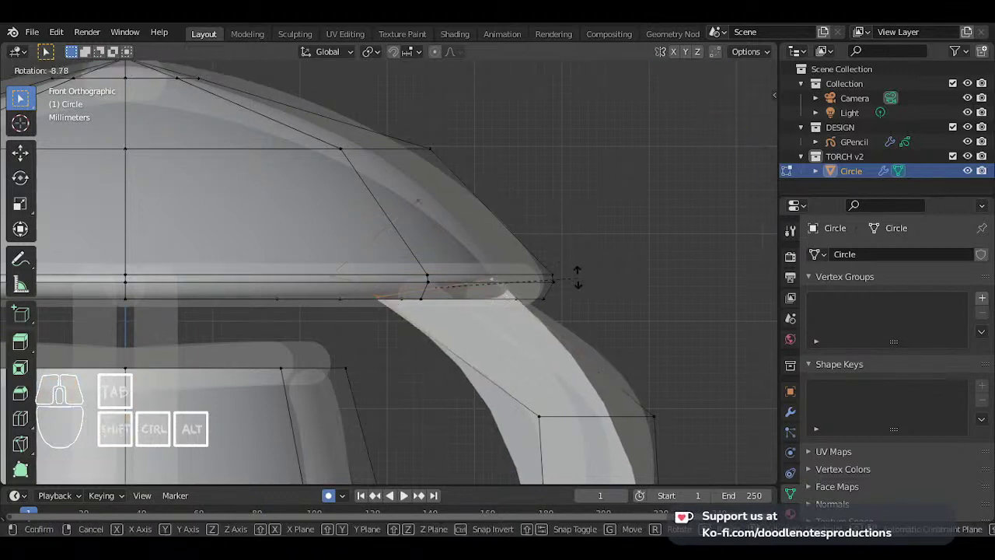
left_click(576, 265)
key("g")
left_click(555, 269)
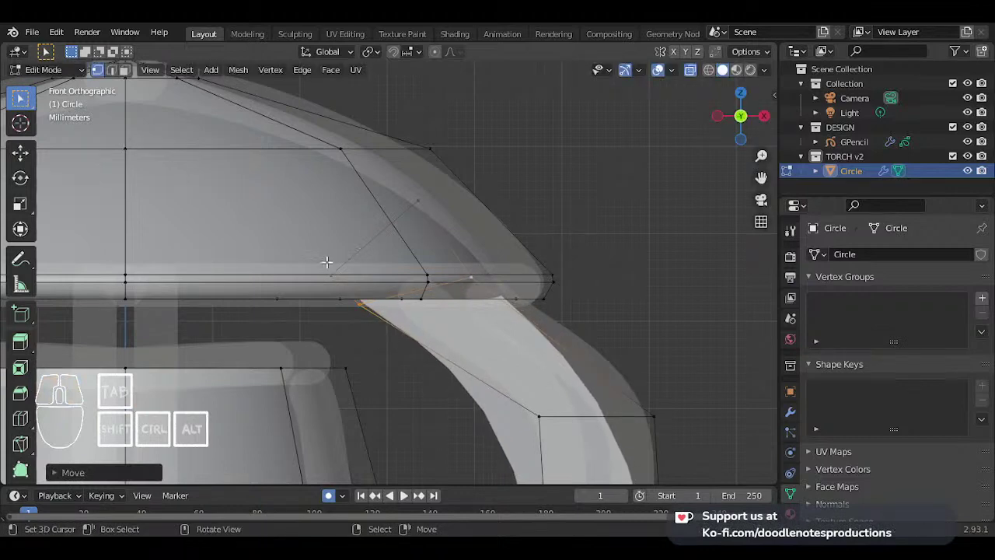
- Move the inner corner of the bar's extruded end up and inward inside the cap
right_click(329, 264)
key("g")
left_click(313, 237)
- Move both corners of the side bar's upper bend slightly inward toward the chimney
scroll(316, 237, "down", 2)
middle_click_drag(580, 390, 558, 369, "shift")
scroll(558, 370, "up", 1)
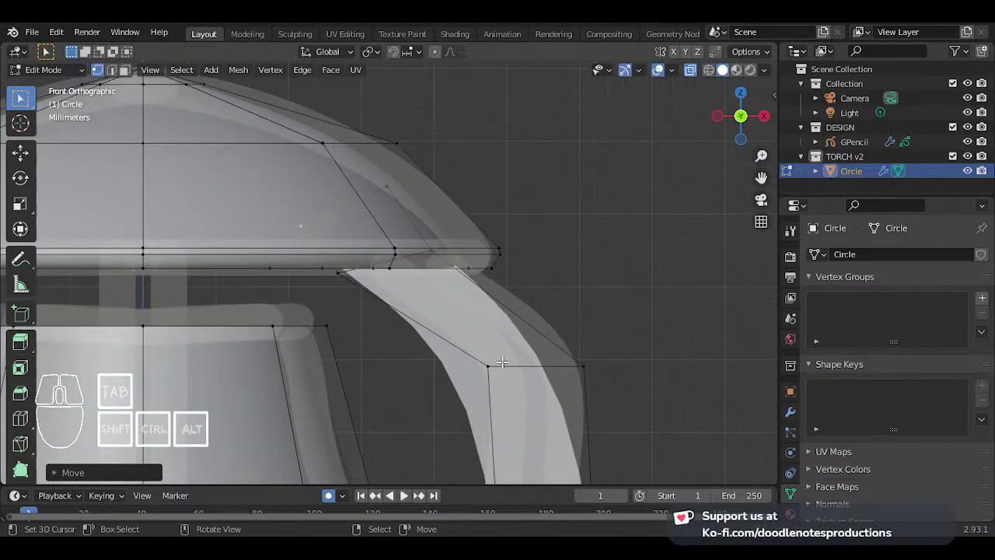
right_click(490, 364)
right_click(581, 362, "shift")
key("g")
left_click(562, 369)
- Move the side bar's middle edge loop slightly up and inward to follow the sketch
scroll(562, 369, "down", 6)
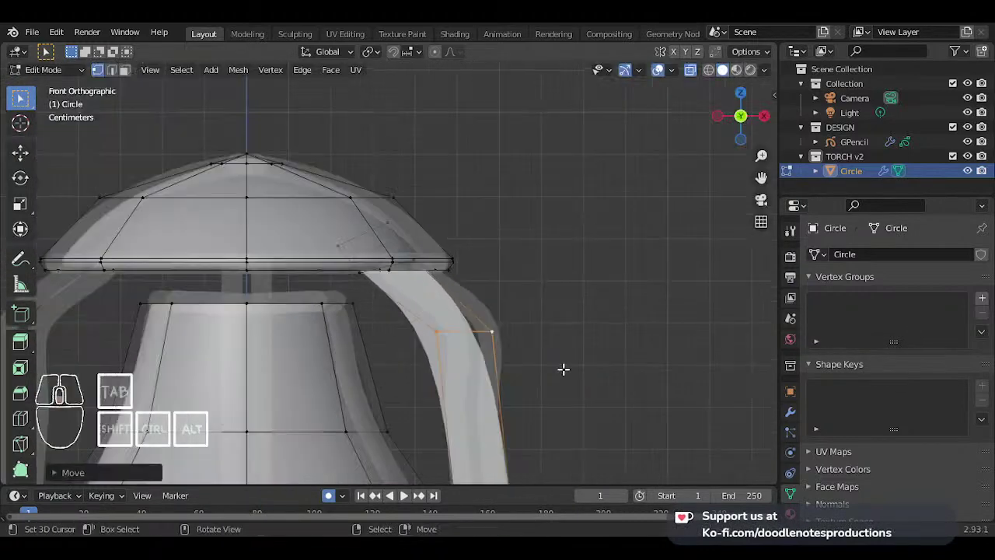
middle_click_drag(502, 400, 495, 324, "shift")
scroll(474, 342, "up", 2)
left_click(491, 384)
middle_click_drag(490, 384, 526, 271, "shift")
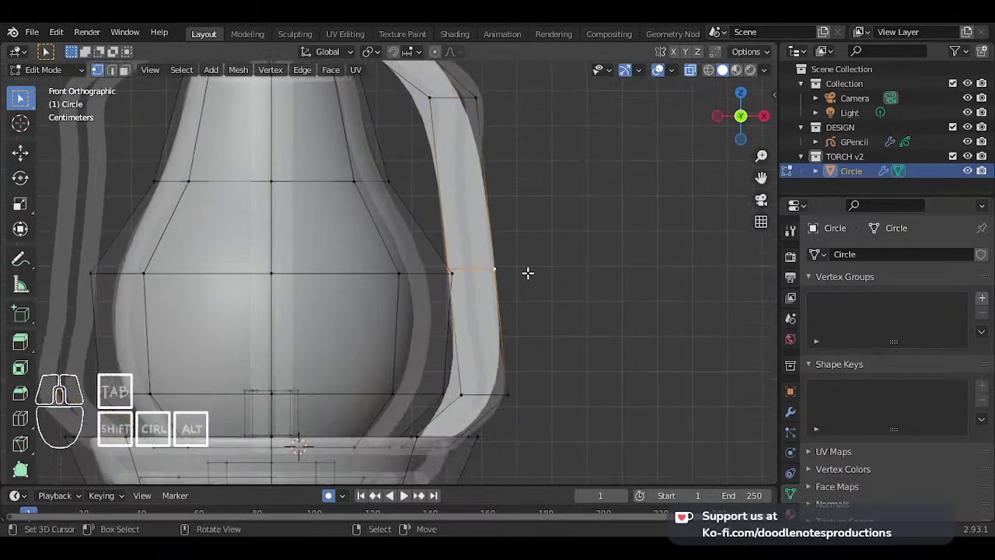
key("g")
left_click(523, 261)
- Add one loop cut just below and one just above the side bar's upper bend
scroll(523, 261, "down", 2)
middle_click_drag(522, 217, 520, 267, "shift")
scroll(520, 267, "up", 2)
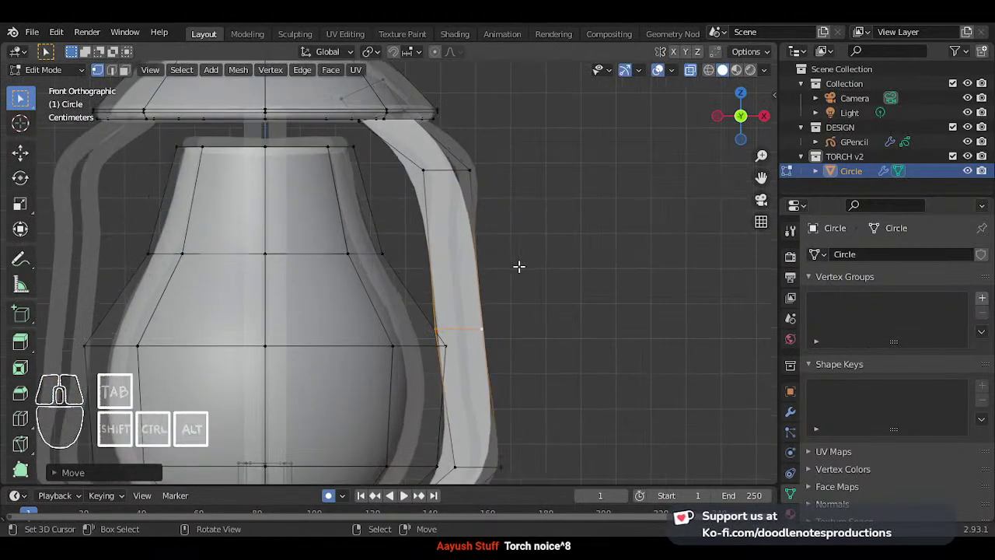
middle_click_drag(473, 231, 471, 273, "shift")
scroll(471, 273, "up", 1)
left_click(500, 284)
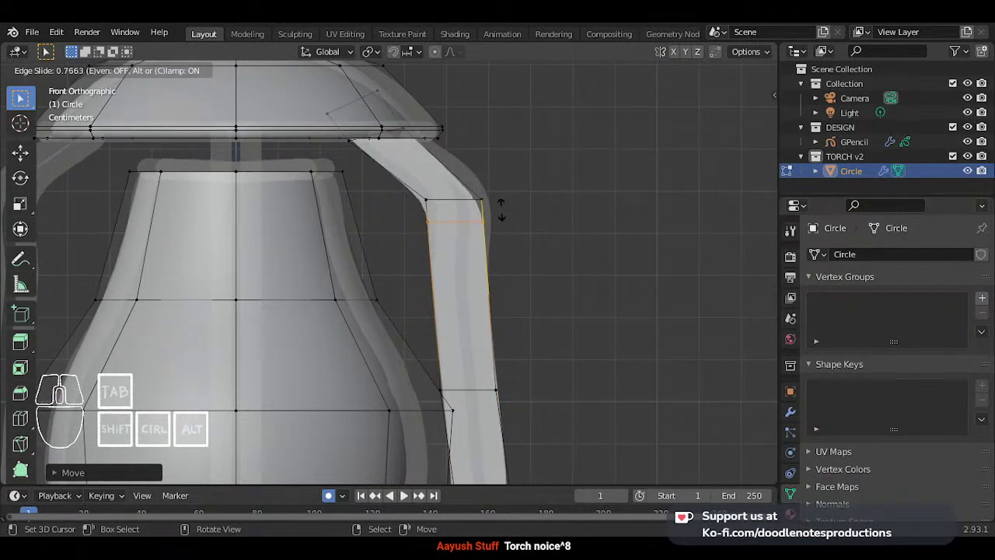
left_click(503, 199)
key("ctrl+r")
left_click(431, 154)
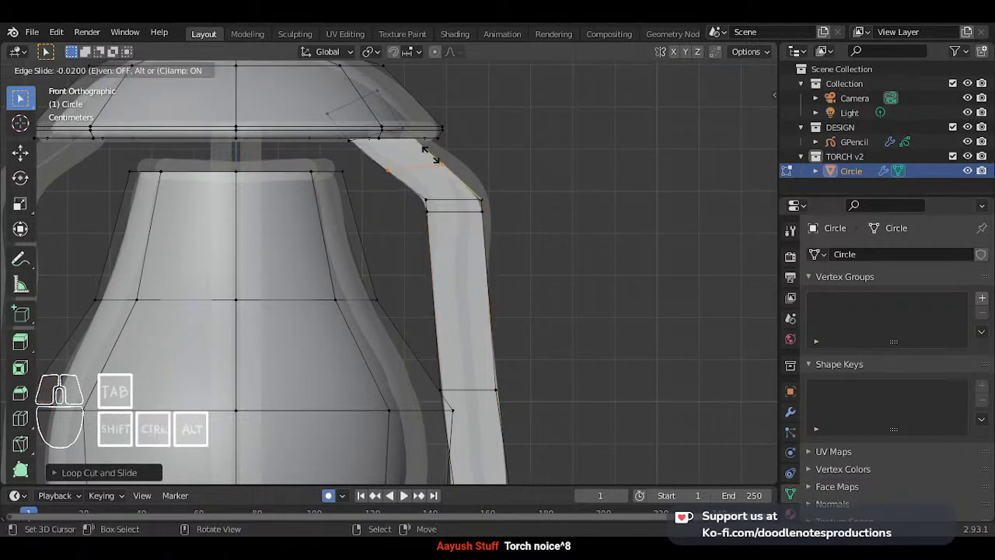
left_click(449, 174)
- Add one loop cut just above and one just below the side bar's lower bend
key("Tab")
scroll(454, 192, "down", 2)
middle_click_drag(473, 297, 460, 208, "shift")
scroll(451, 273, "up", 2)
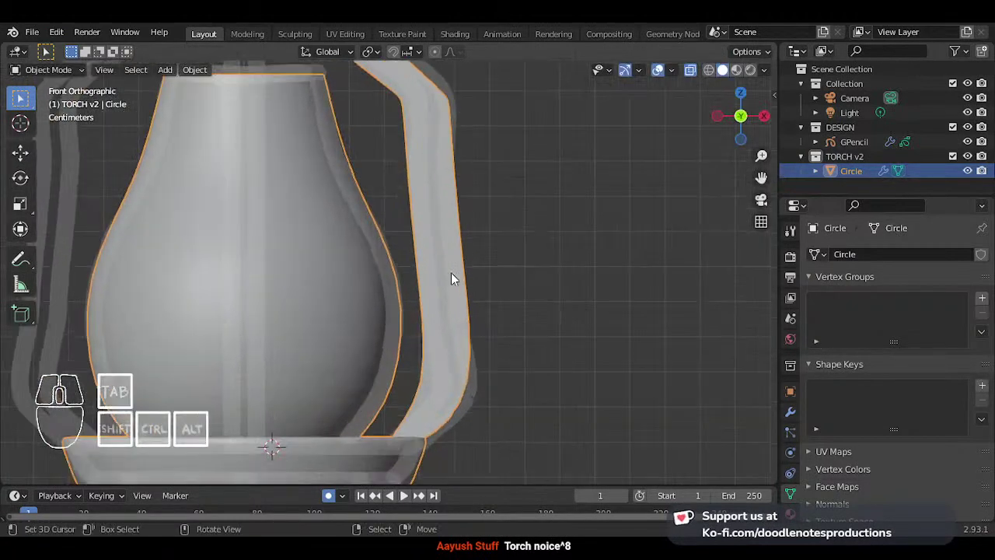
key("Tab")
middle_click_drag(497, 397, 480, 293, "shift")
key("ctrl+r")
left_click(485, 239)
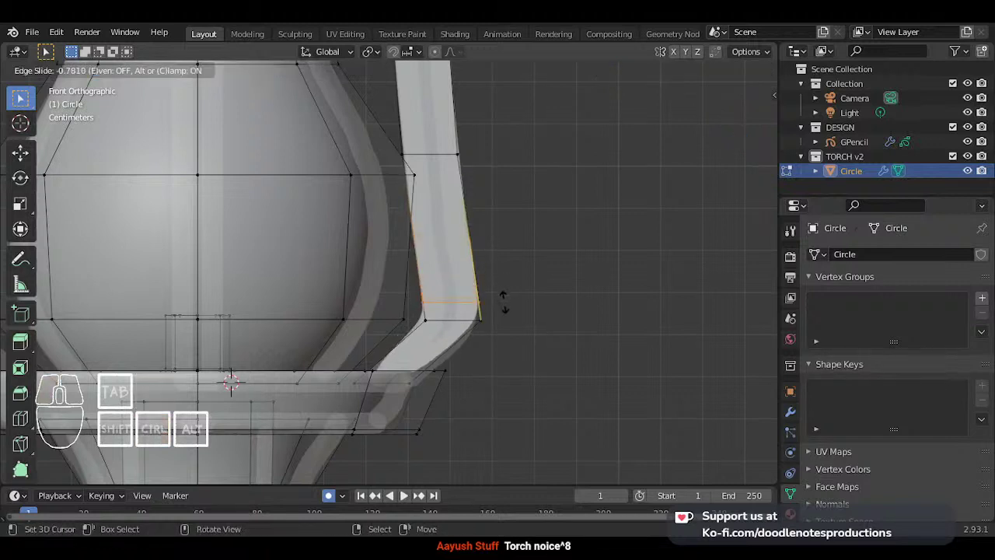
left_click(506, 303)
key("ctrl+r")
left_click(471, 333)
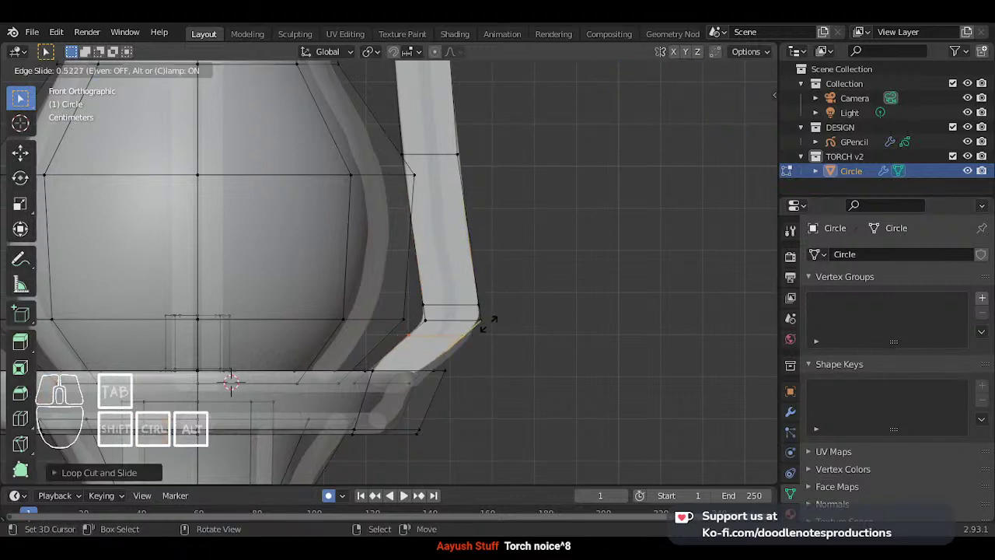
left_click(488, 322)
- Move the side bar's lower end loop into the base rim and rotate it clockwise to angle the end
key("ctrl+r")
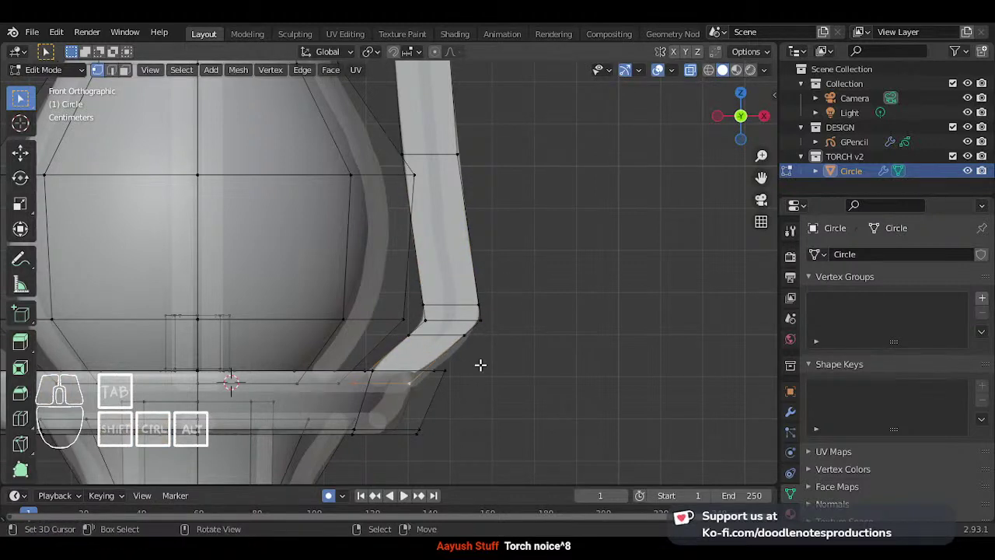
key("g")
left_click(466, 374)
key("r")
left_click(514, 405)
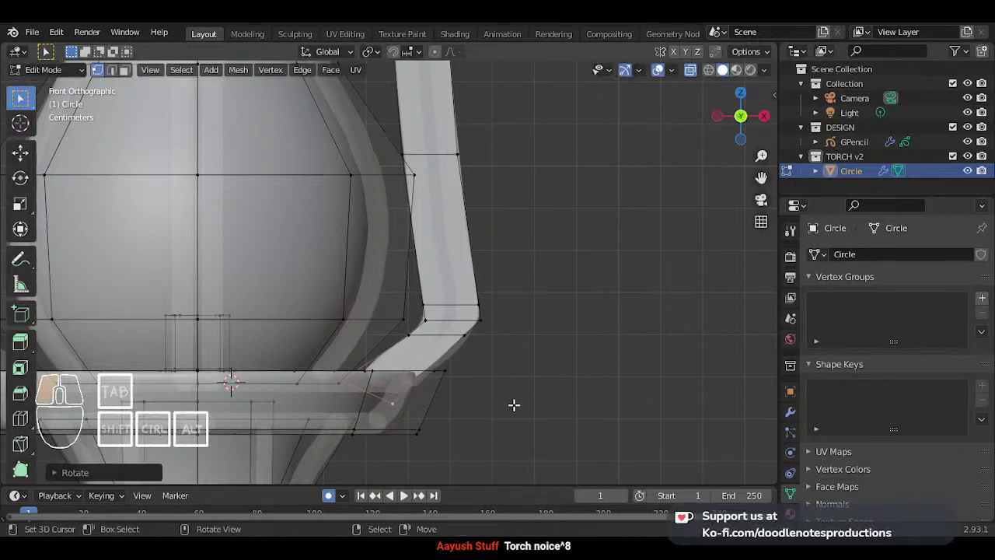
key("g")
left_click(525, 344)
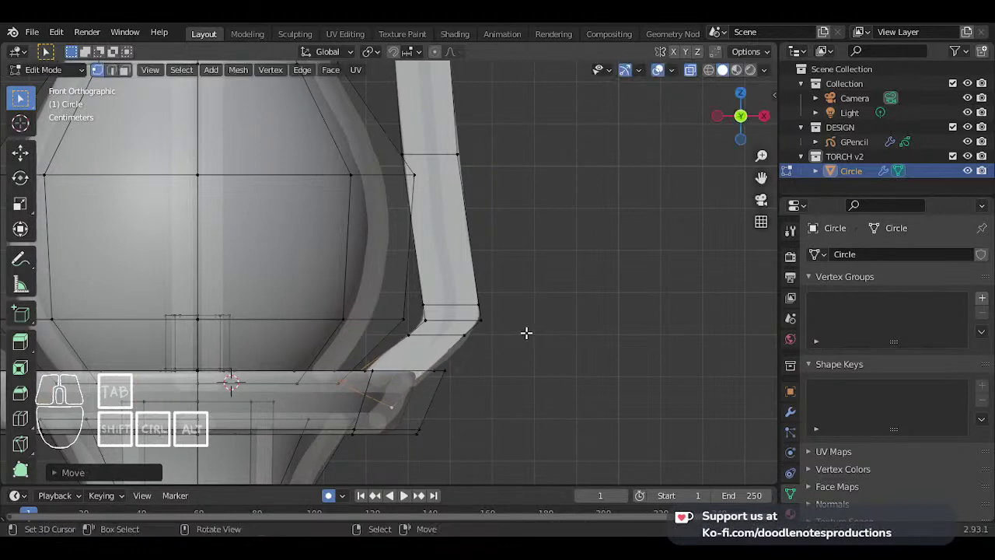
key("g")
left_click(505, 347)
- Leave Edit Mode and save the torch file
key("Tab")
scroll(471, 291, "down", 4)
middle_click_drag(471, 291, 469, 335)
scroll(448, 348, "up", 3)
scroll(462, 318, "down", 2)
scroll(398, 266, "up", 2)
key("ctrl+s")
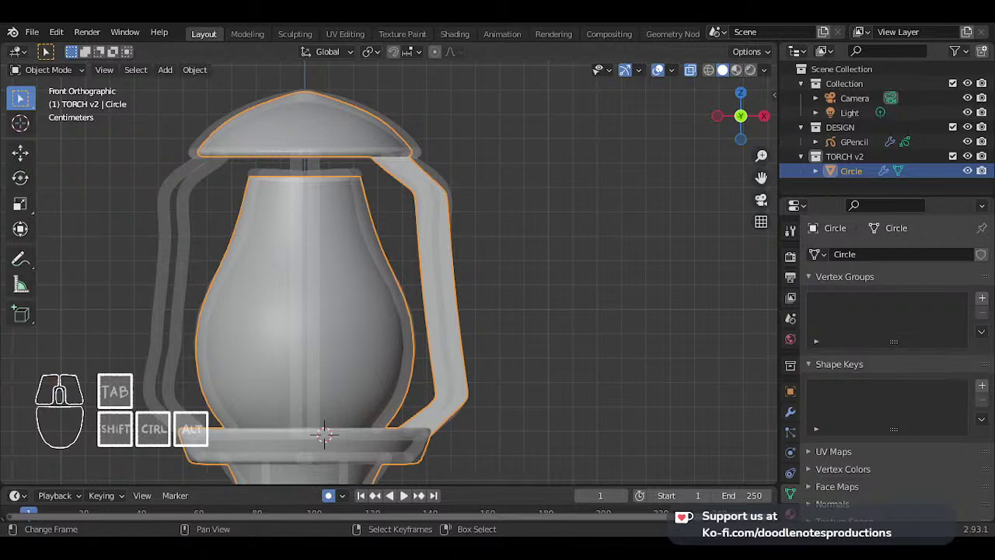
- Move the side bar's middle loop inward, scaling it slightly and rotating it to match the sketched curve
scroll(478, 259, "up", 2)
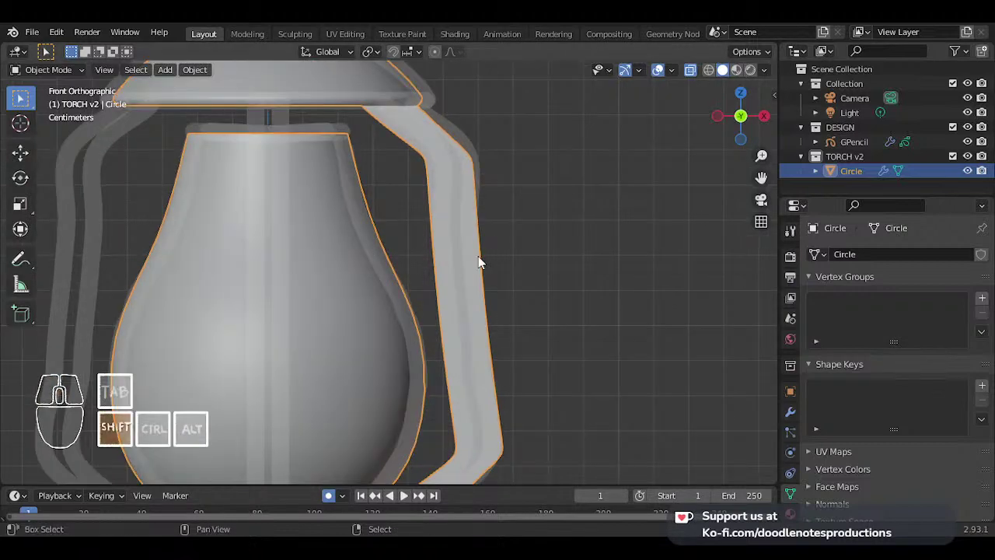
key("Tab")
key("alt+a")
left_click(509, 311, "alt+shift")
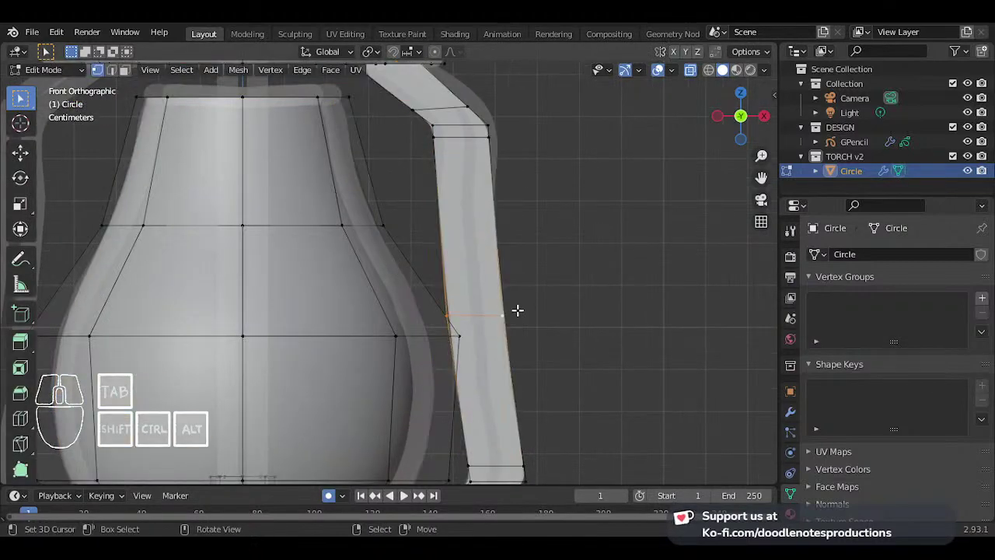
key("g")
left_click(511, 317)
key("s")
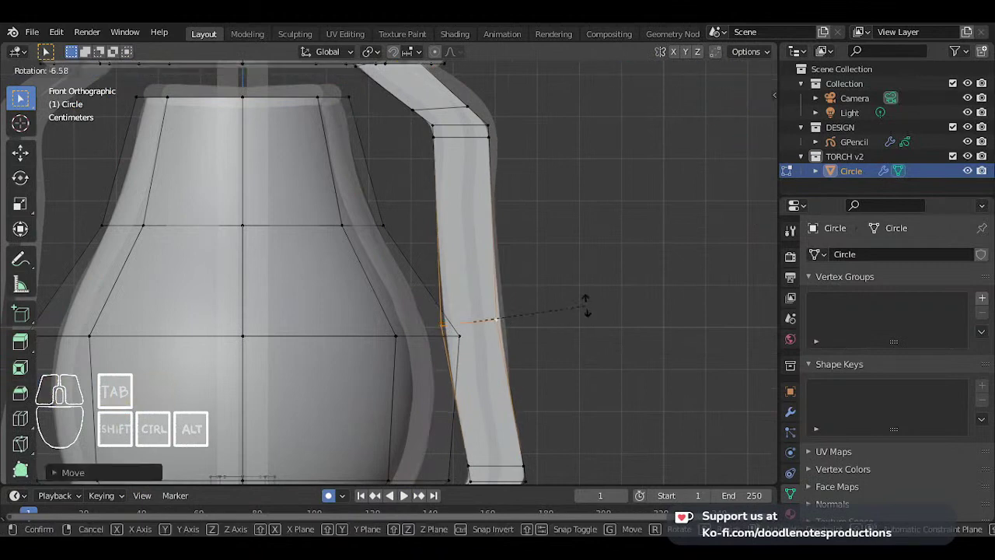
left_click(564, 304)
key("g")
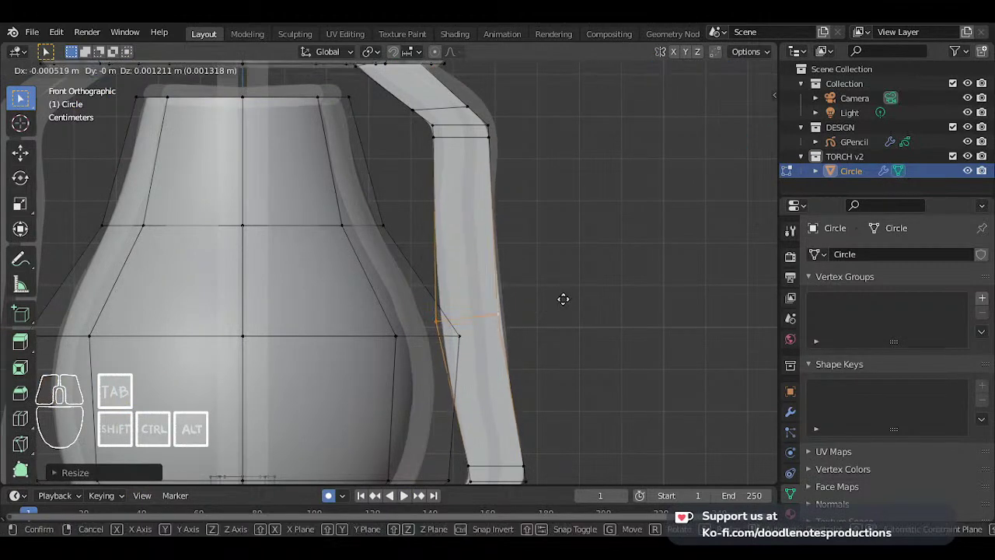
key("r")
left_click(558, 300)
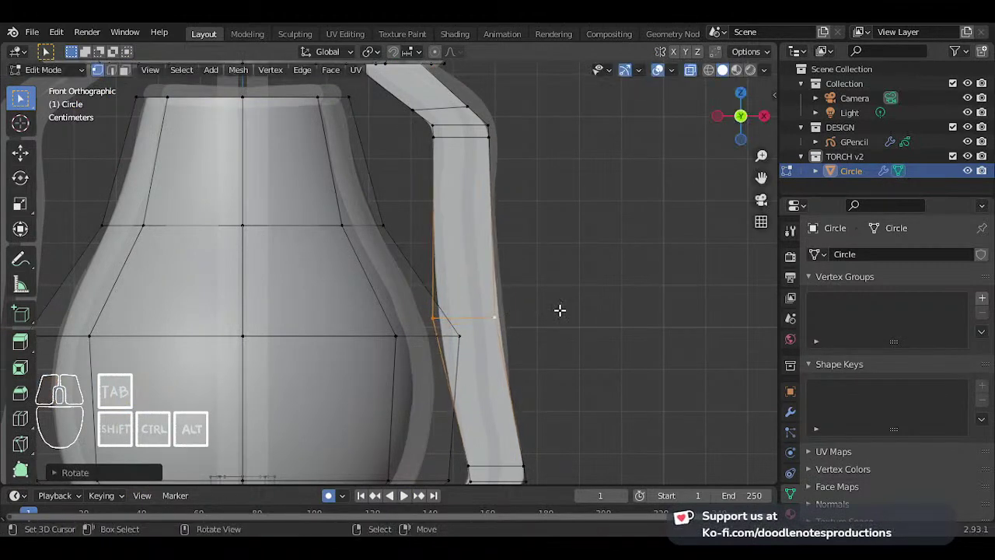
key("g")
left_click(560, 309)
- Grow the selection from the middle loop to both bends and move that bar section slightly outward
scroll(530, 256, "down", 2)
middle_click_drag(478, 282, 517, 258, "shift")
scroll(530, 256, "up", 1)
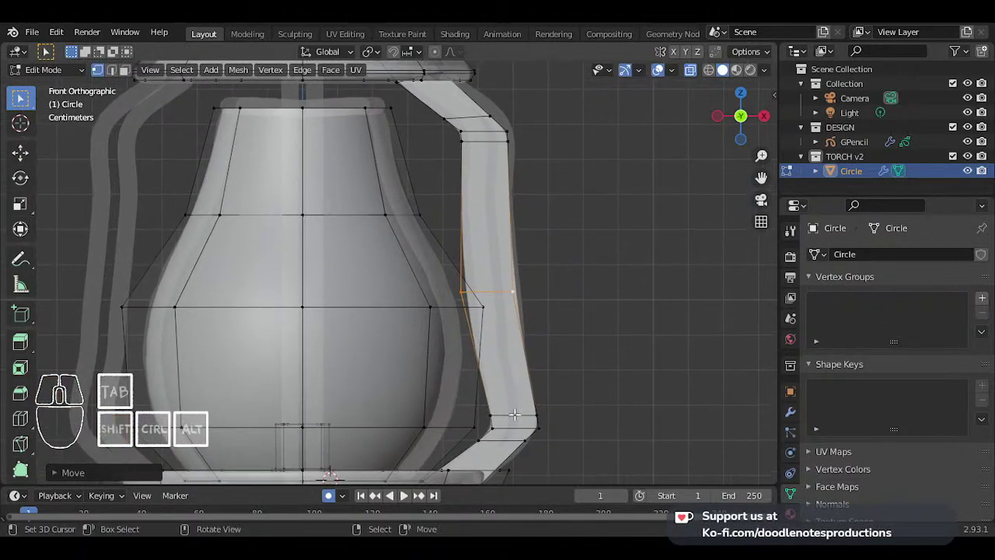
key("ctrl+KP_Add")
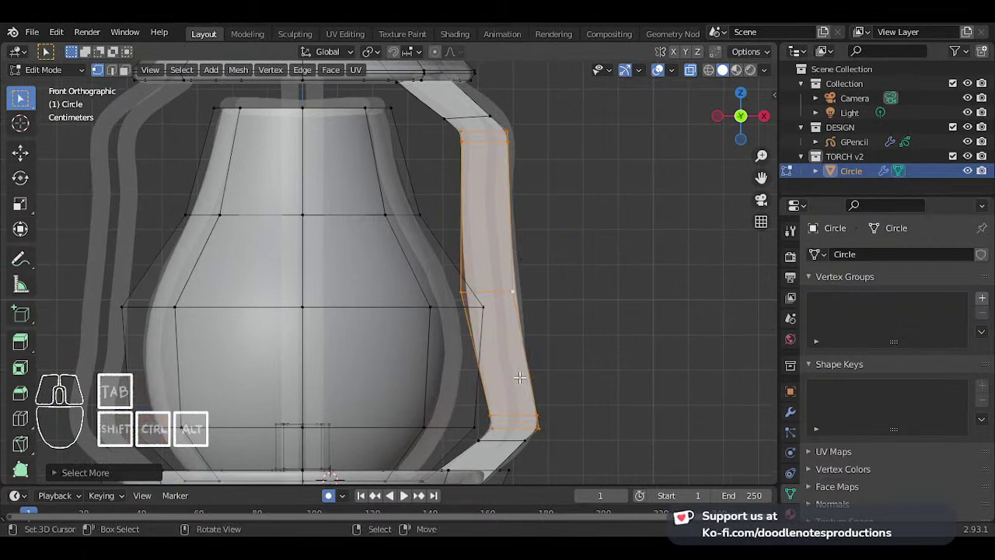
key("g")
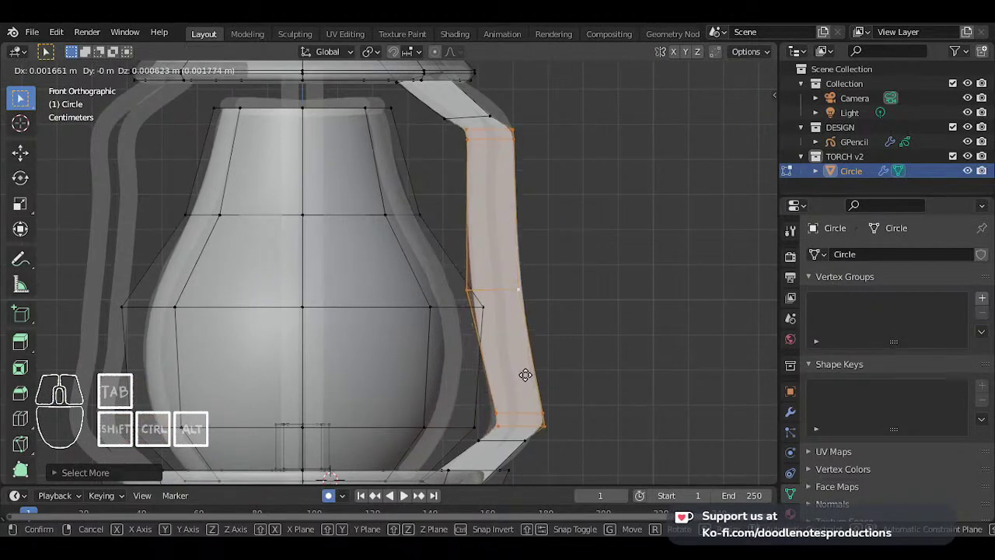
left_click(525, 376)
- Return to Object Mode and save the file with the adjusted side bar
key("Tab")
scroll(520, 337, "down", 2)
middle_click_drag(488, 295, 511, 315, "shift")
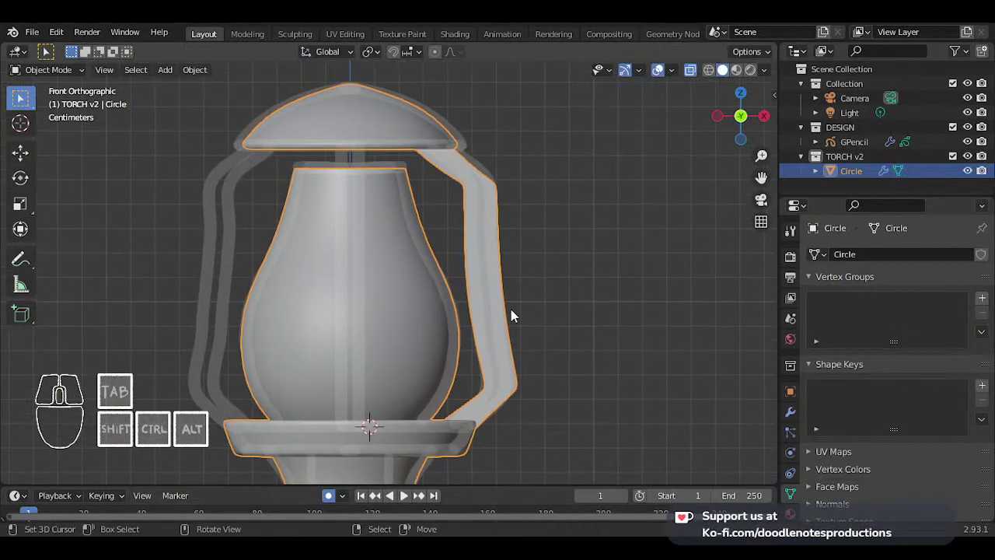
scroll(510, 316, "up", 1)
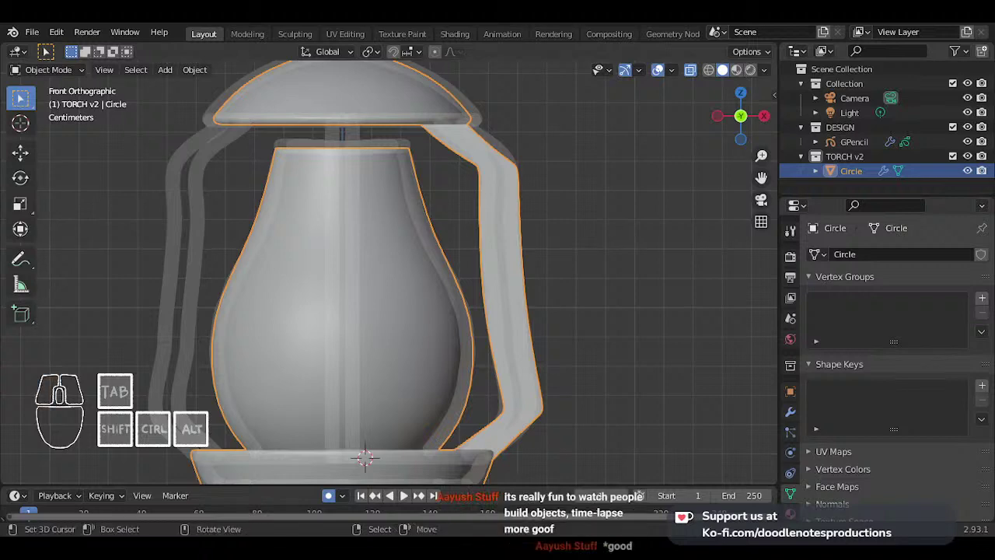
scroll(508, 191, "down", 2)
scroll(512, 227, "up", 2)
middle_click_drag(509, 191, 335, 232, "shift")
key("ctrl+s")
- Examine the side bar's proportions against the cap, chimney, base and handle
scroll(513, 227, "down", 2)
key("KP_3")
key("KP_1")
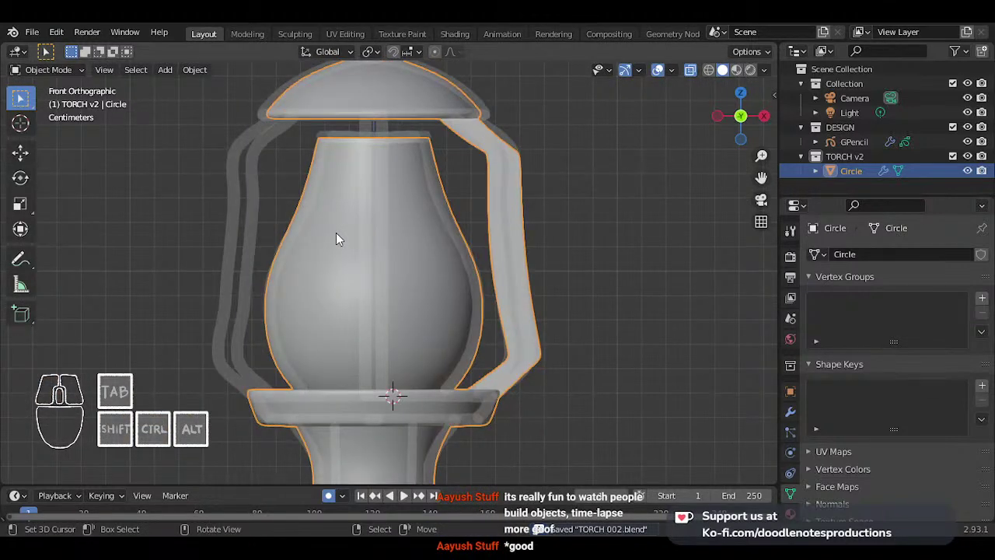
key("Tab")
scroll(482, 195, "down", 6)
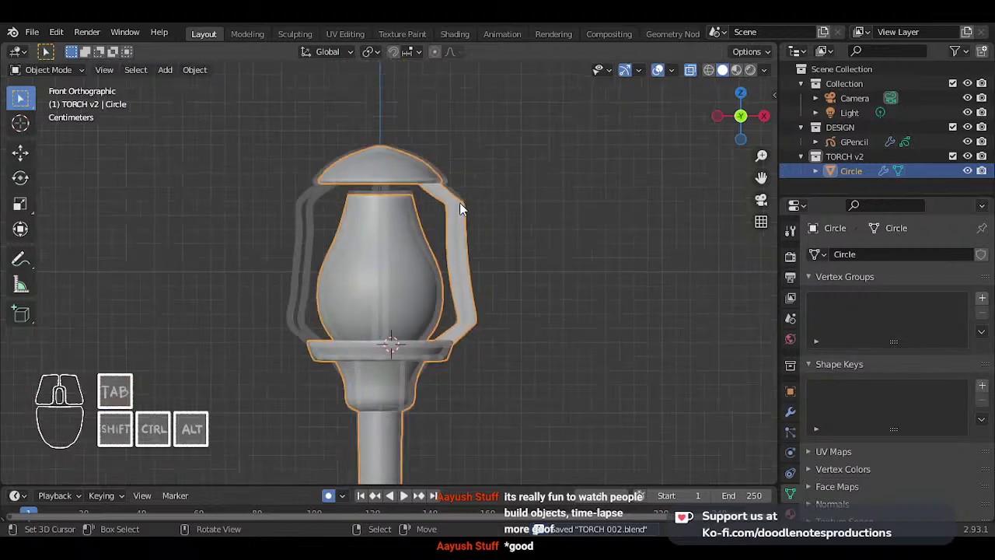
middle_click_drag(434, 272, 430, 243, "shift")
scroll(430, 243, "up", 1)
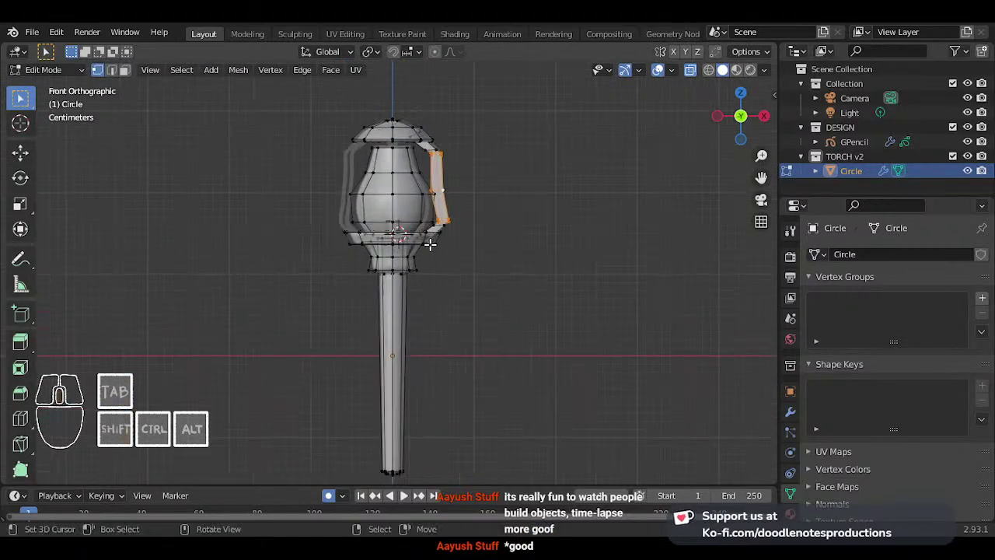
scroll(430, 244, "down", 3, "shift")
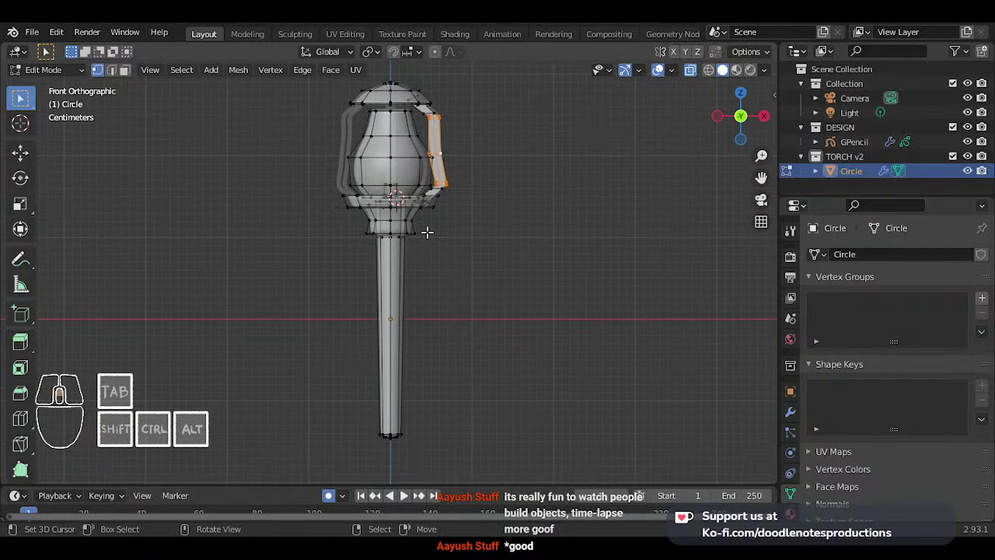
scroll(426, 231, "up", 6)
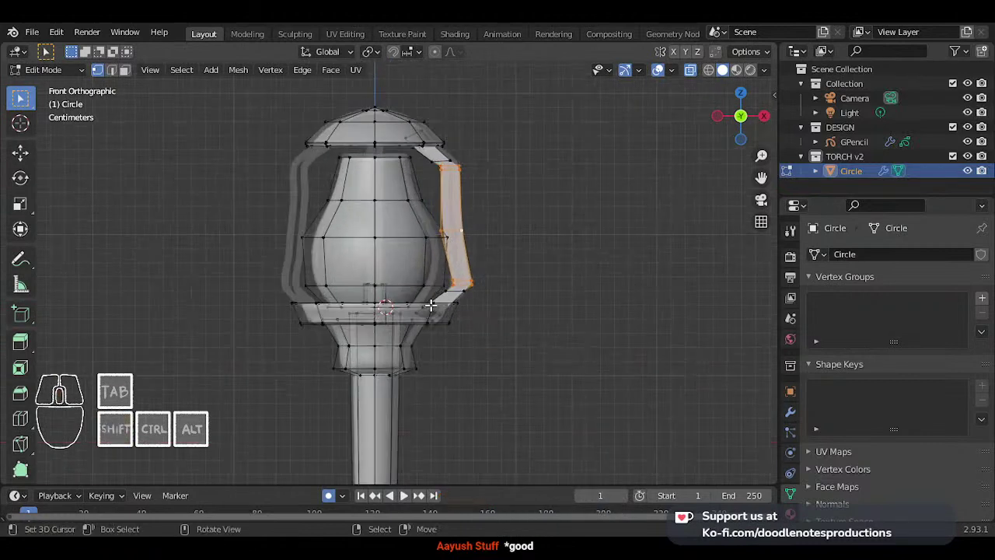
- Add a Solidify modifier to the torch mesh below its Subdivision modifier
left_click(791, 411)
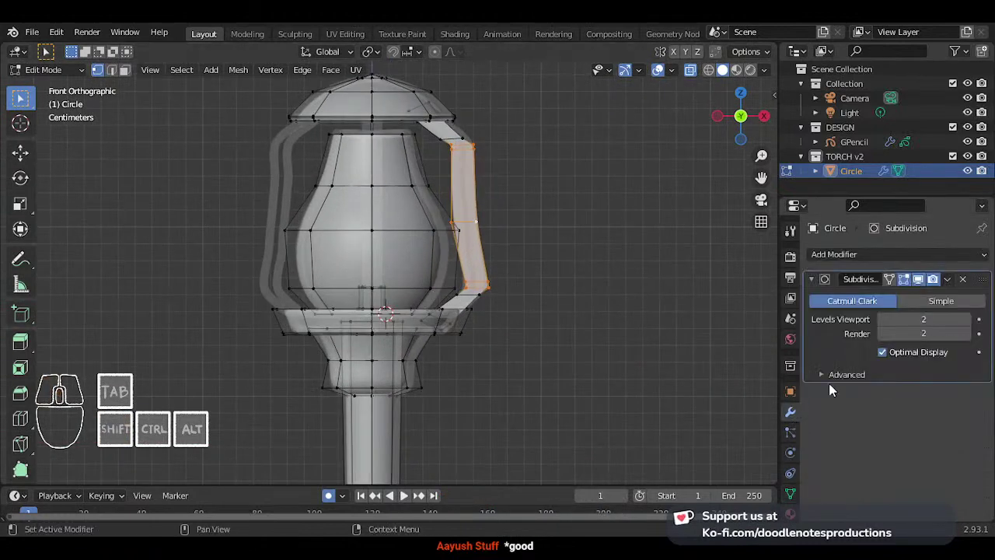
left_click(862, 249)
left_click(866, 250)
scroll(443, 281, "down", 3)
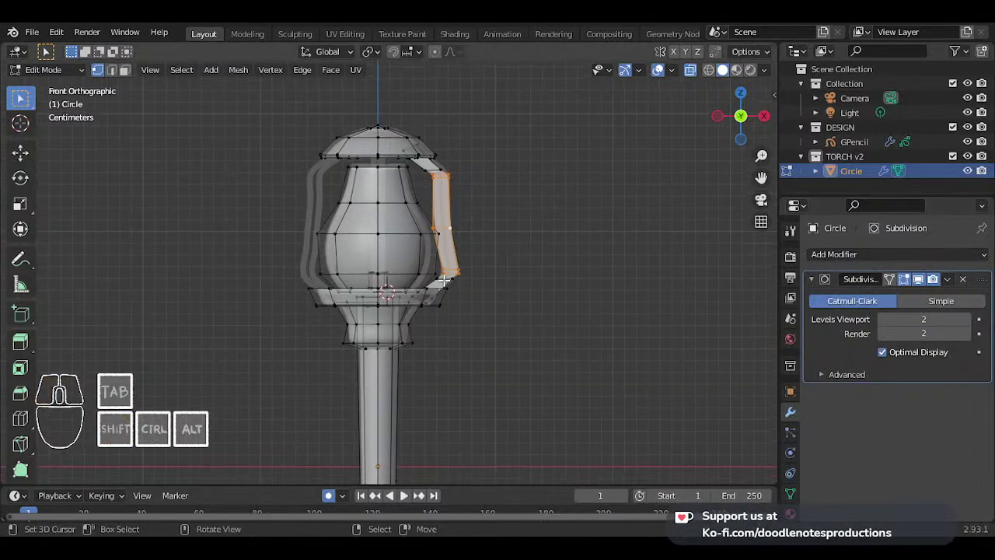
key("Tab")
scroll(466, 276, "up", 4)
middle_click_drag(482, 272, 754, 290)
left_click(863, 255)
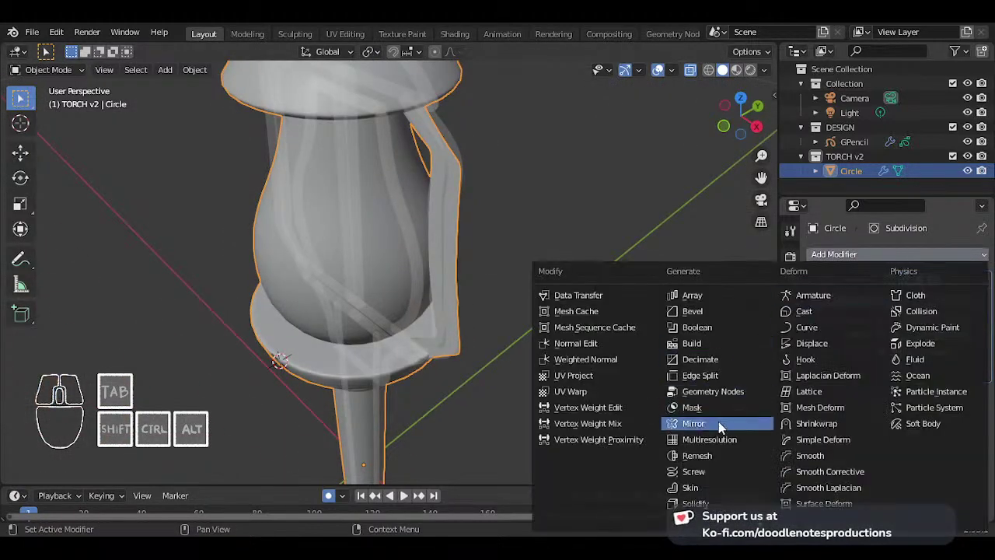
left_click(695, 502)
- Set the Solidify modifier's thickness to -0.01 m
middle_click_drag(631, 422, 418, 196)
scroll(392, 159, "down", 1)
middle_click_drag(389, 154, 382, 196, "shift")
scroll(382, 196, "up", 2)
scroll(404, 213, "down", 1)
middle_click_drag(420, 224, 379, 196)
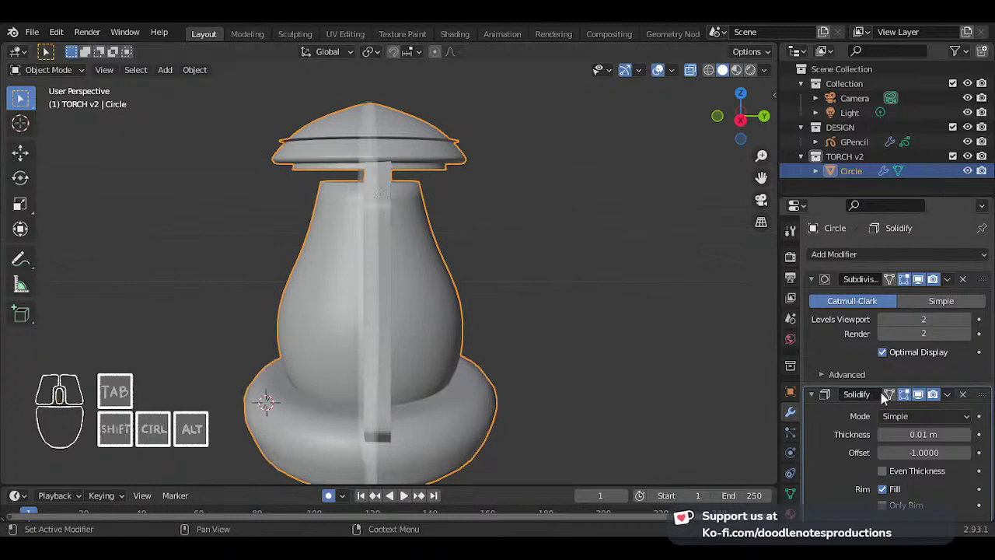
mouse_move(926, 435)
left_mouse_down()
mouse_move(902, 434)
mouse_move(924, 435)
left_mouse_up()
- Select the torch's entire mesh in Edit Mode, recalculate its normals and return to Object Mode
scroll(528, 332, "down", 3)
key("Tab")
middle_click_drag(405, 318, 422, 280, "shift")
key("a")
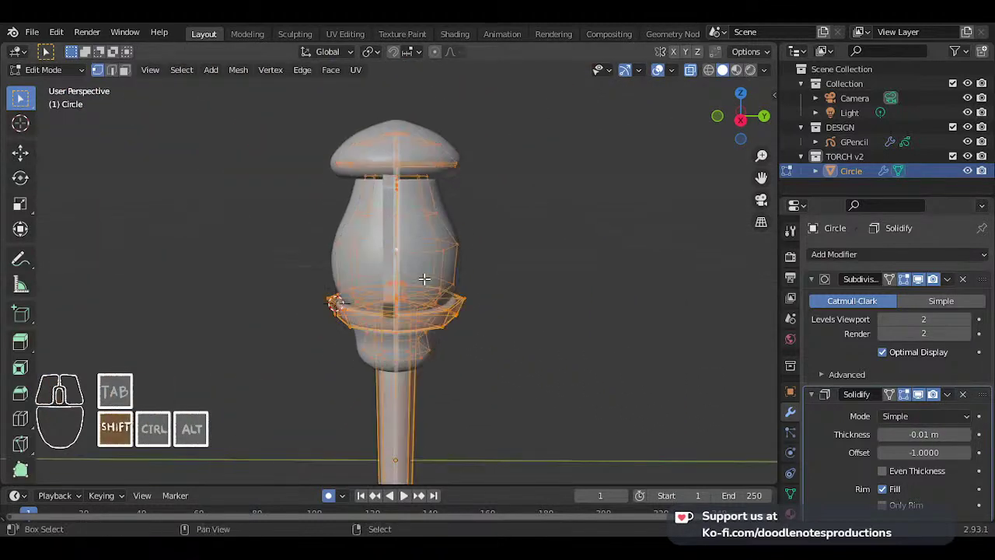
key("shift+n")
scroll(424, 280, "up", 2)
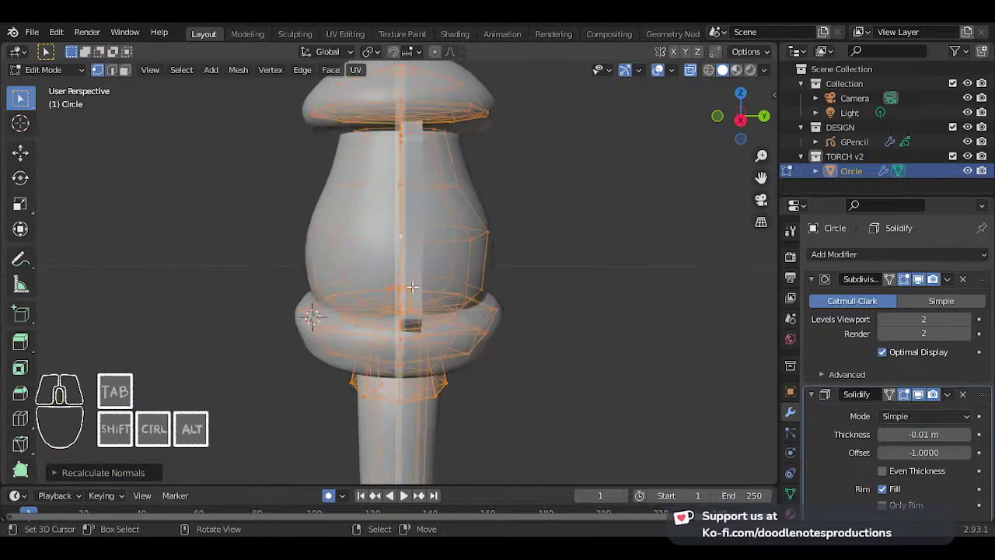
key("Tab")
middle_click_drag(398, 287, 466, 287)
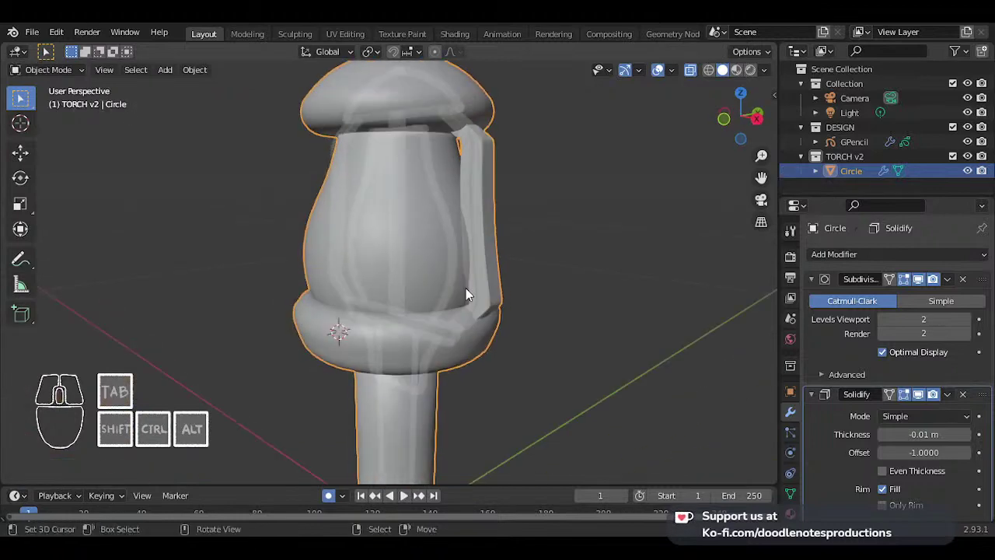
- Set the Solidify modifier's thickness to 0.005 m
mouse_move(924, 434)
left_mouse_down()
mouse_move(964, 433)
mouse_move(924, 436)
left_mouse_up()
left_click(923, 435)
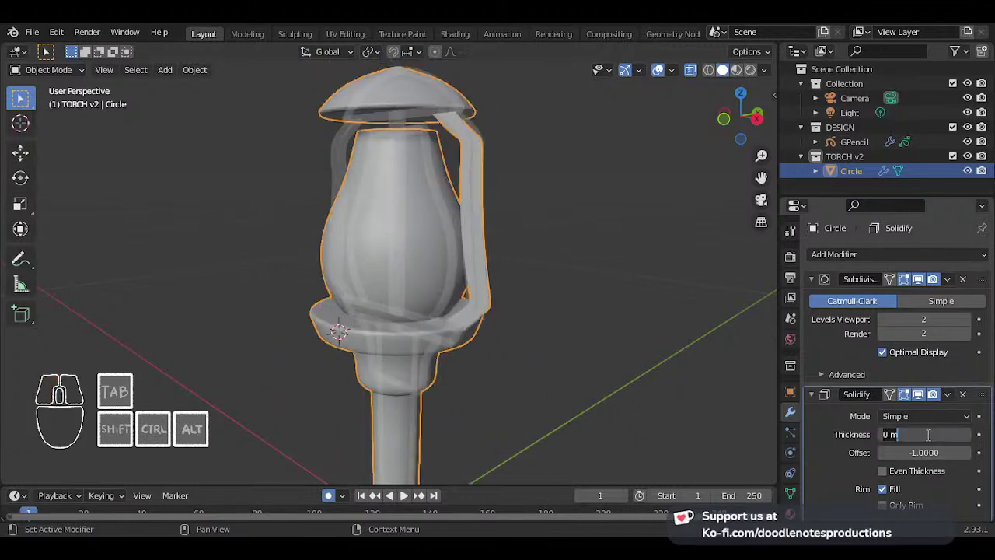
type("0.05")
key("Return")
middle_click_drag(467, 295, 477, 244)
left_click(904, 434)
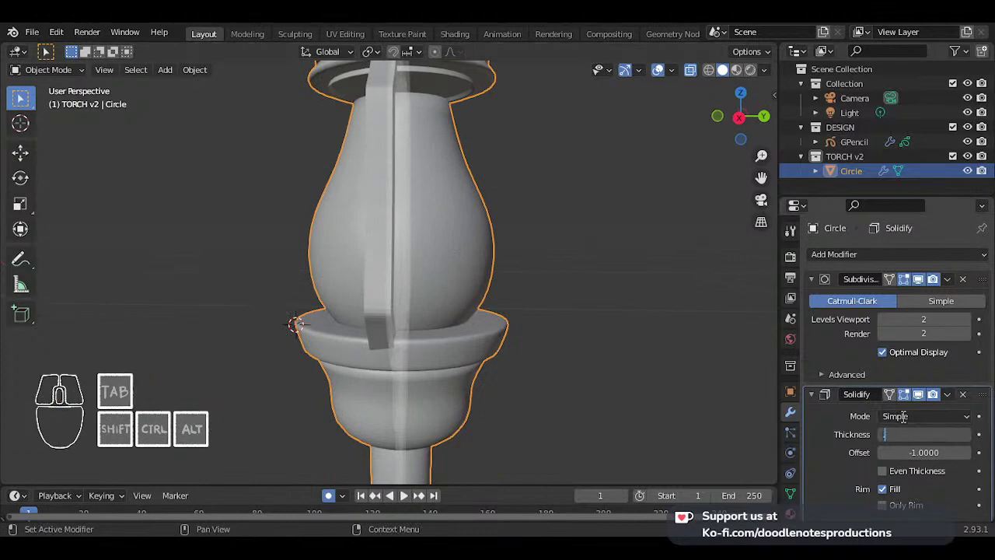
type("0.005")
key("Return")
middle_click_drag(338, 251, 499, 293)
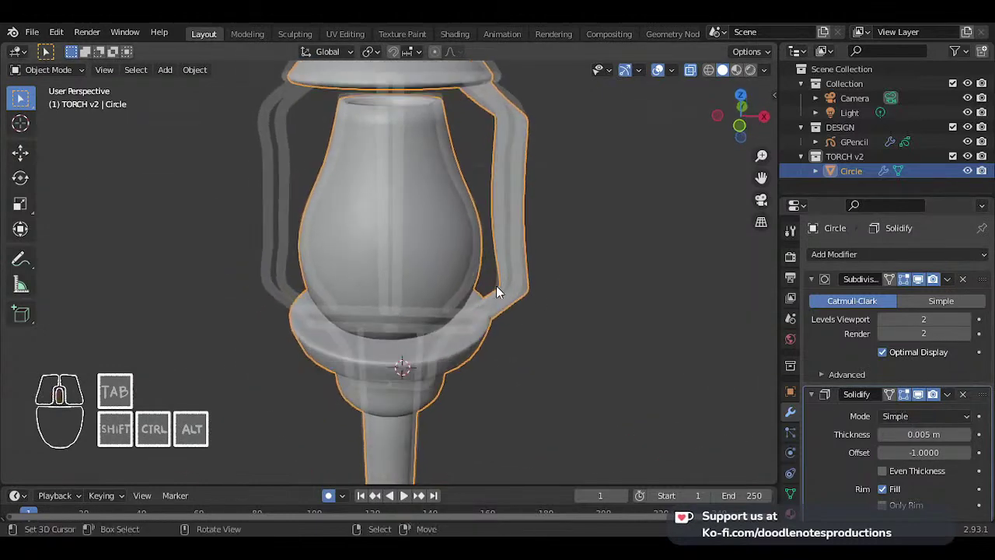
- Narrow the side bar's middle loop in front view, nudge its position to follow the sketch and leave Edit Mode
key("KP_1")
key("Tab")
scroll(498, 282, "up", 6)
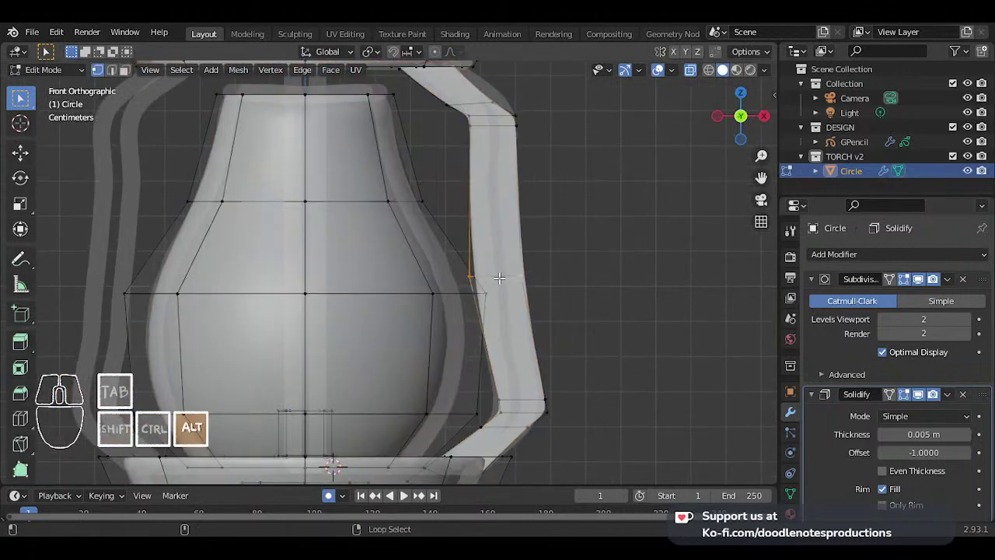
key("s")
left_click(566, 263)
key("g")
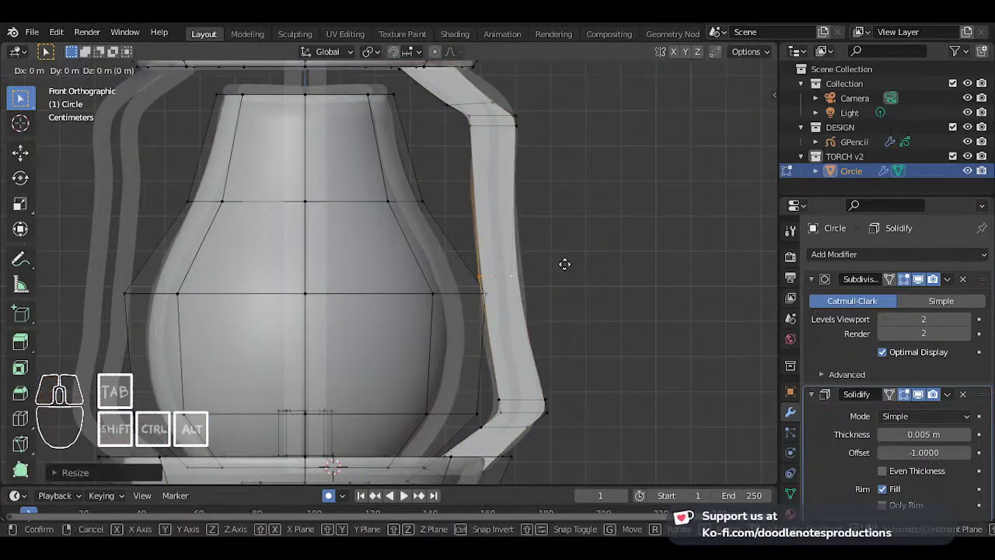
left_click(563, 266)
key("Tab")
scroll(439, 270, "down", 4)
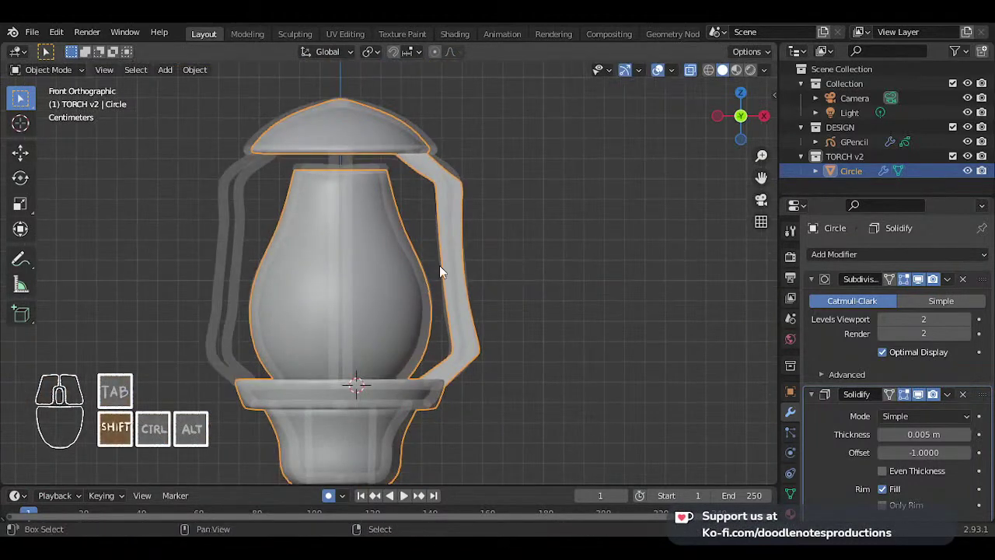
- Examine the whole torch's silhouette and the side bar's joint with the cap
middle_click_drag(439, 270, 404, 233)
key("KP_1")
scroll(434, 303, "down", 3)
scroll(431, 271, "up", 3)
scroll(408, 267, "down", 3)
scroll(404, 233, "up", 3)
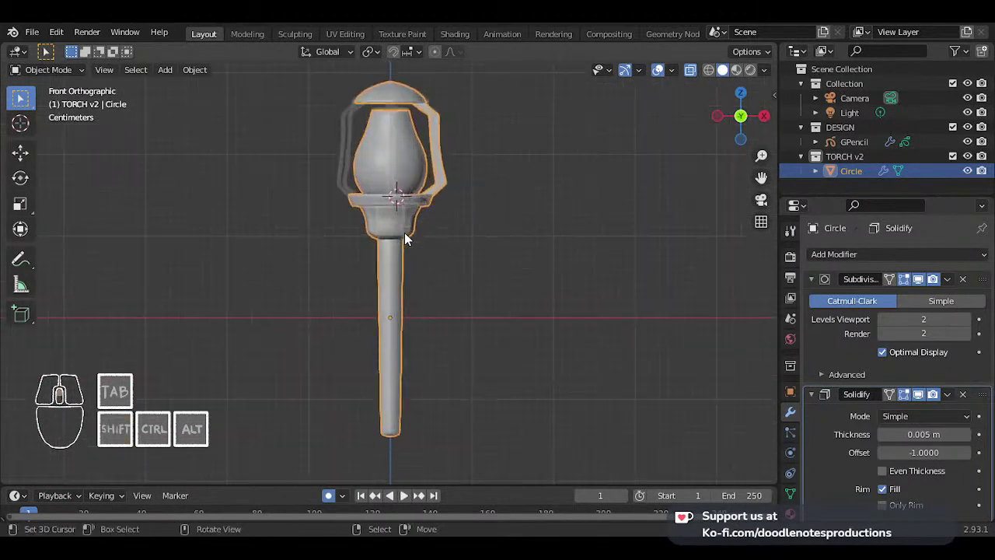
scroll(412, 230, "up", 1)
middle_click_drag(427, 143, 432, 309, "shift")
scroll(436, 308, "up", 5)
- Select the chimney's widest edge loop in Edit Mode and snap the 3D cursor to its centre
key("Tab")
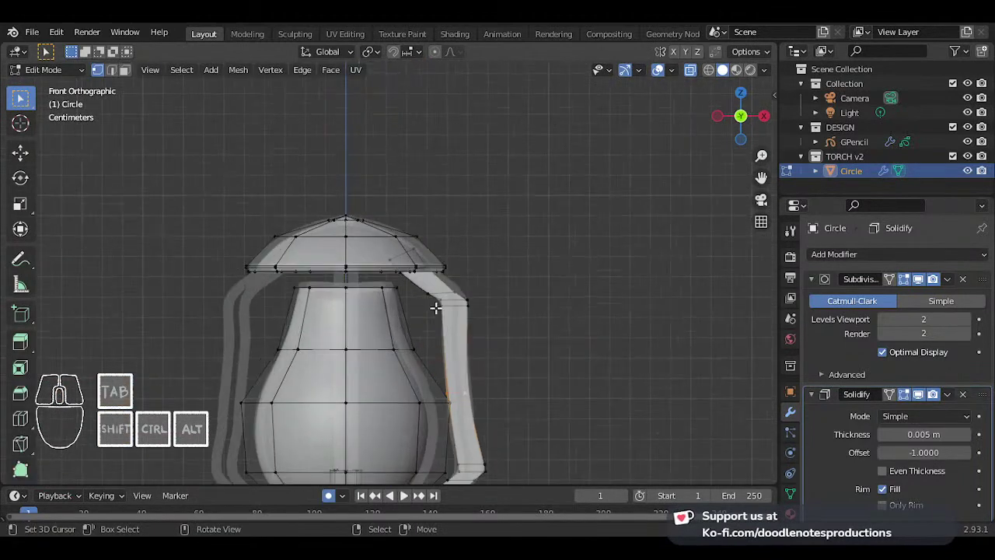
key("ctrl+l")
scroll(495, 248, "up", 2)
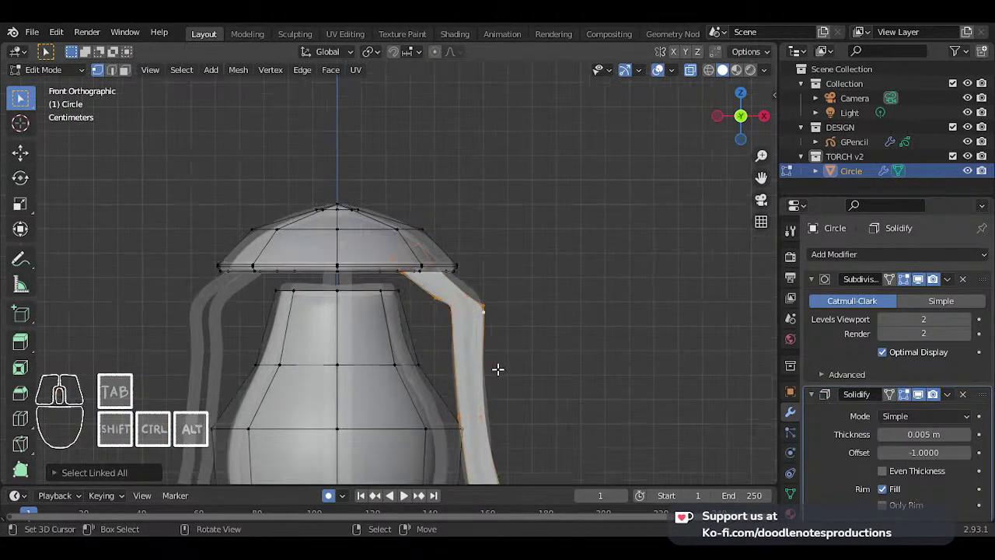
scroll(493, 249, "down", 2)
middle_click_drag(449, 293, 442, 320, "shift")
scroll(459, 276, "up", 1)
scroll(406, 278, "up", 4)
key("alt+a")
right_click(404, 323, "alt+shift")
key("shift+s")
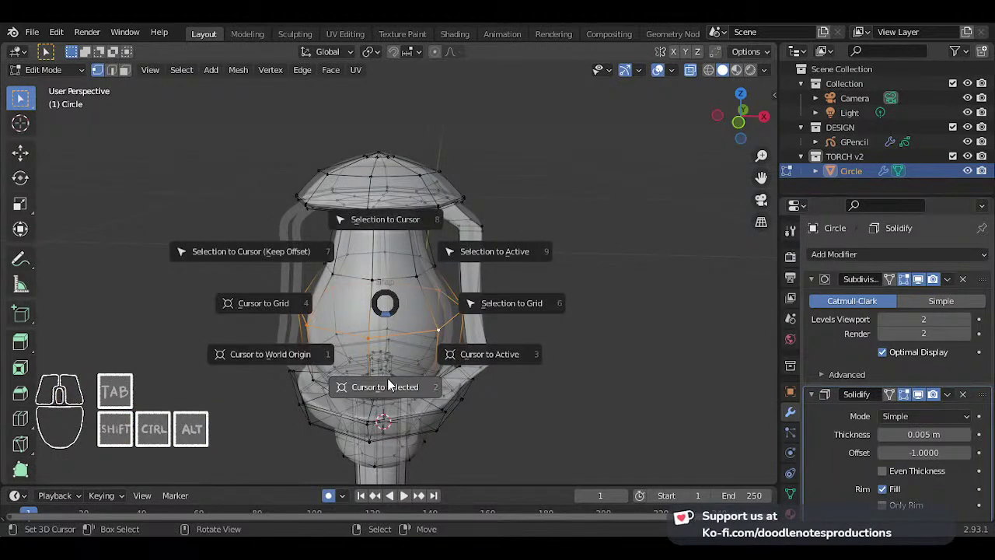
left_click(387, 378)
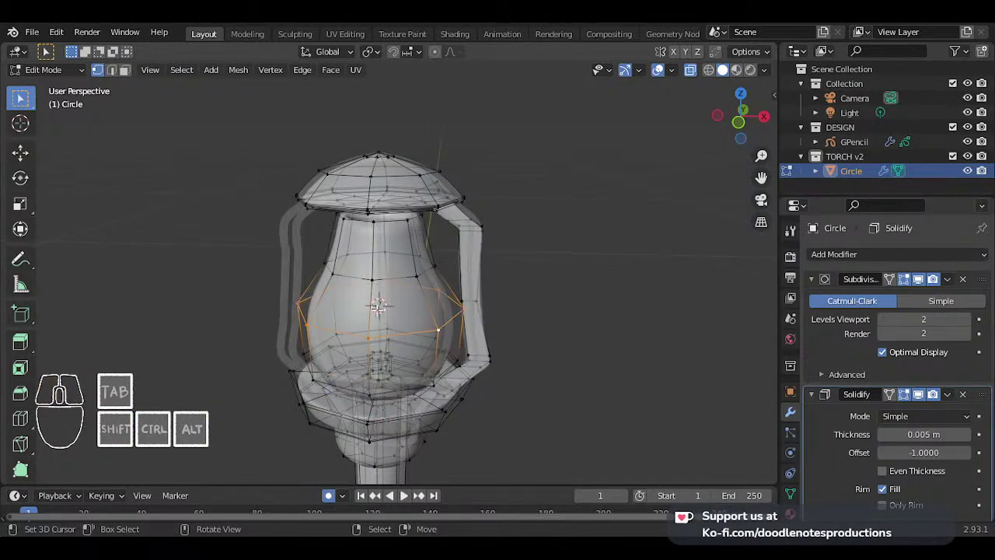
- Select the side bar's linked geometry and check it in wireframe with X-ray off, returning to solid shading
left_click(487, 245)
key("ctrl+l")
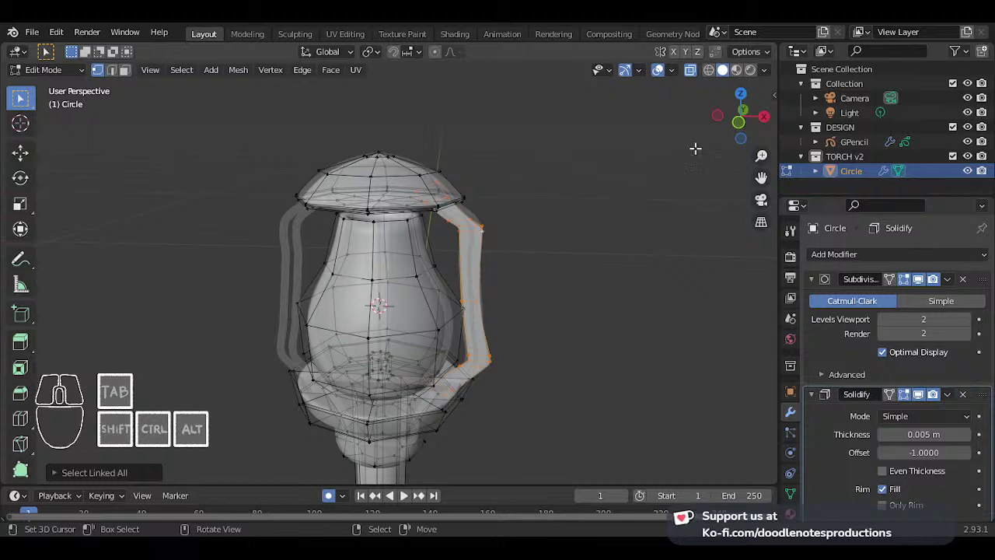
key("shift+z")
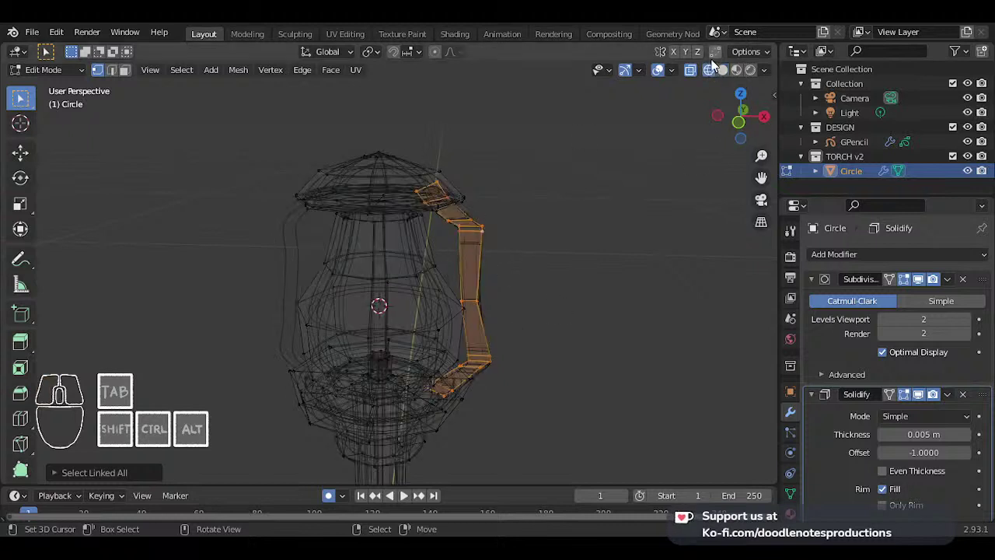
left_click(689, 71)
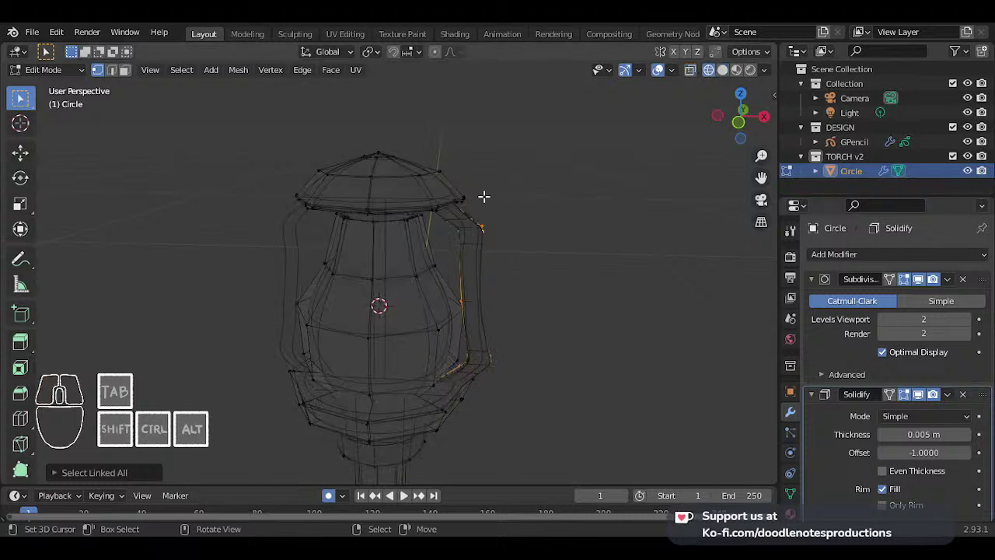
left_click(722, 70)
scroll(540, 276, "up", 2)
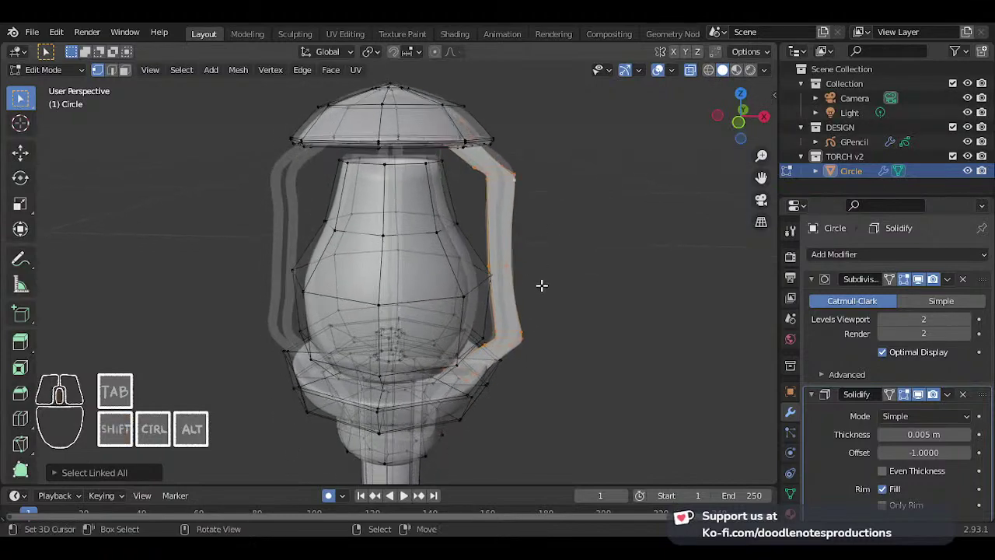
- Examine how the selected side bar meets the cap and the base rim
scroll(542, 286, "down", 3)
middle_click_drag(537, 286, 482, 290)
scroll(446, 234, "up", 2)
middle_click_drag(446, 233, 451, 287, "shift")
scroll(453, 300, "up", 3)
mouse_move(459, 315)
middle_mouse_down()
mouse_move(466, 320)
mouse_move(378, 306)
mouse_move(482, 301)
mouse_move(485, 324)
mouse_move(225, 328)
mouse_move(472, 324)
middle_mouse_up()
key("KP_1")
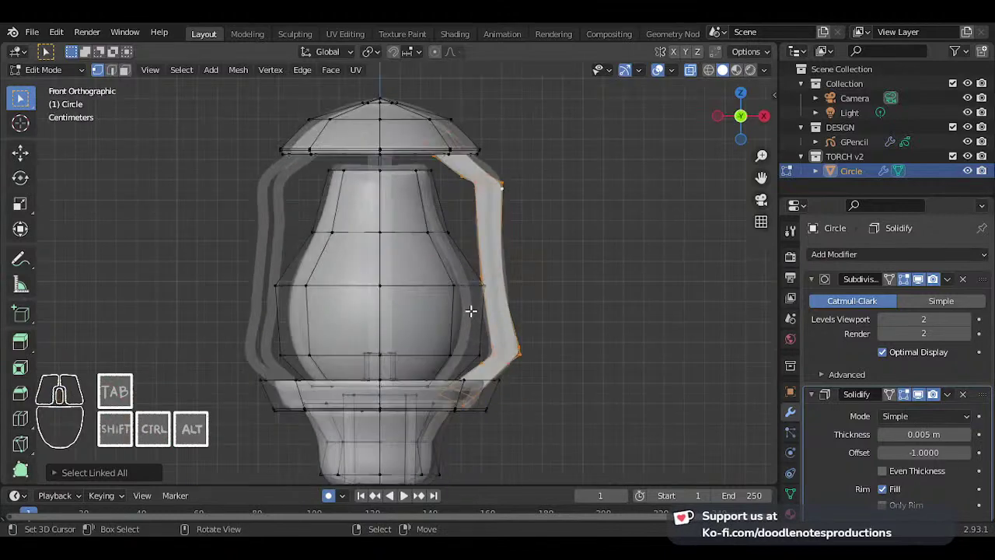
scroll(471, 311, "up", 2)
scroll(498, 291, "up", 2)
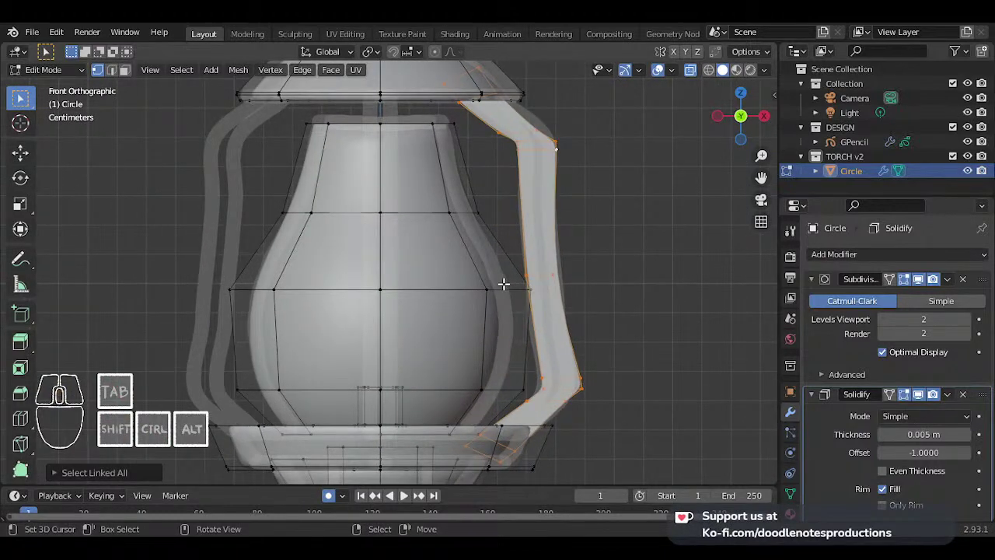
scroll(503, 285, "down", 1)
scroll(401, 243, "down", 2)
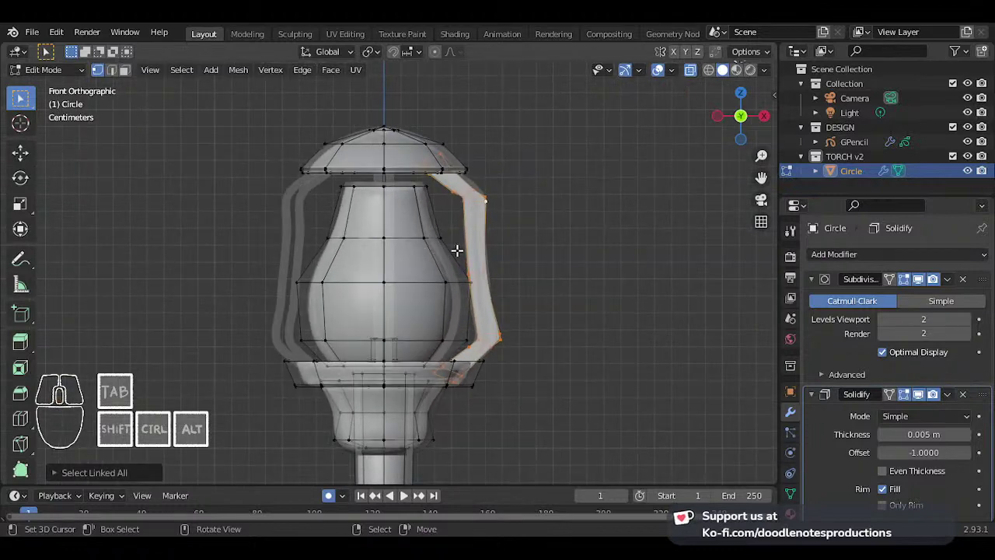
scroll(467, 334, "up", 1)
scroll(506, 369, "up", 1)
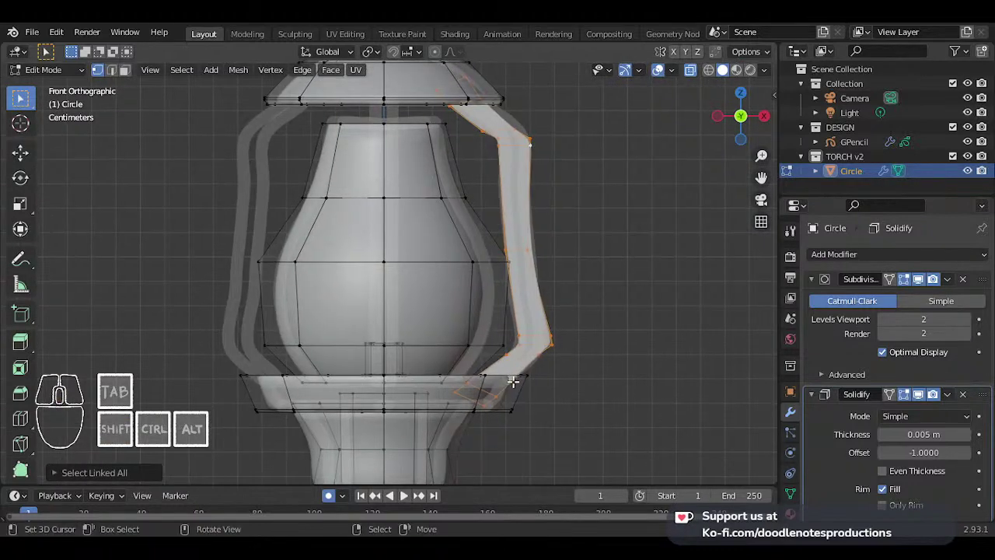
- Scale the base's upper rim loop outward by about 1.135 and return to Object Mode to inspect it
left_click(507, 377, "alt")
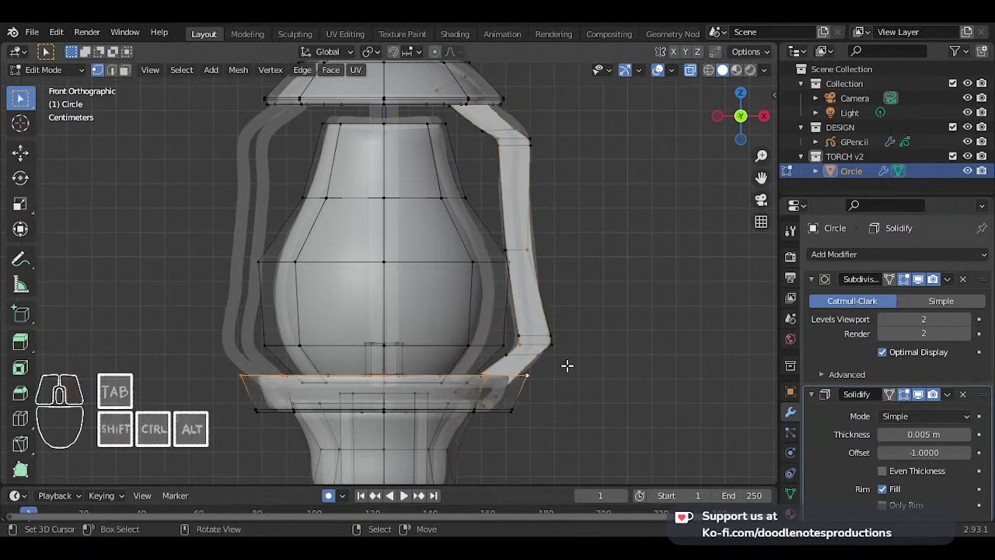
key("s")
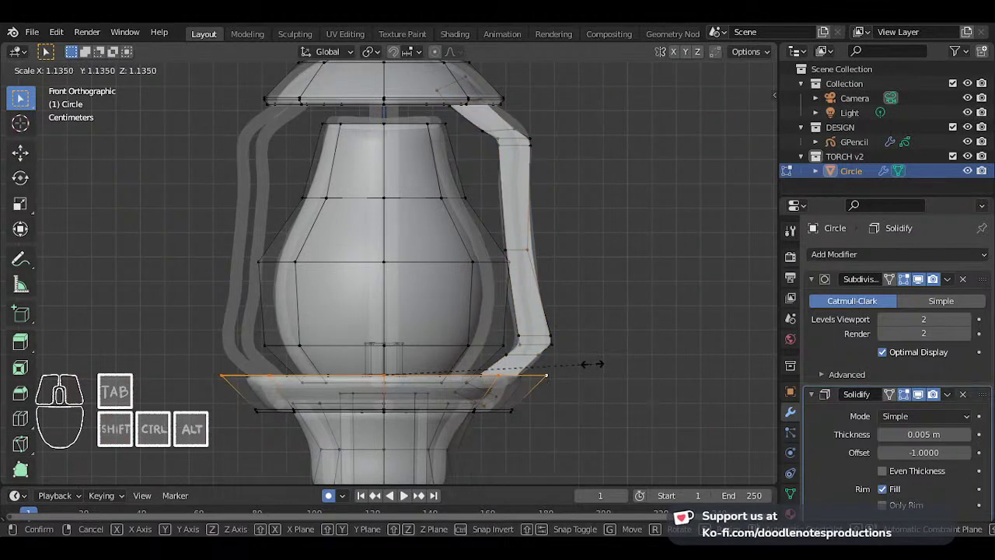
left_click(592, 363)
key("Tab")
middle_click_drag(593, 364, 511, 362)
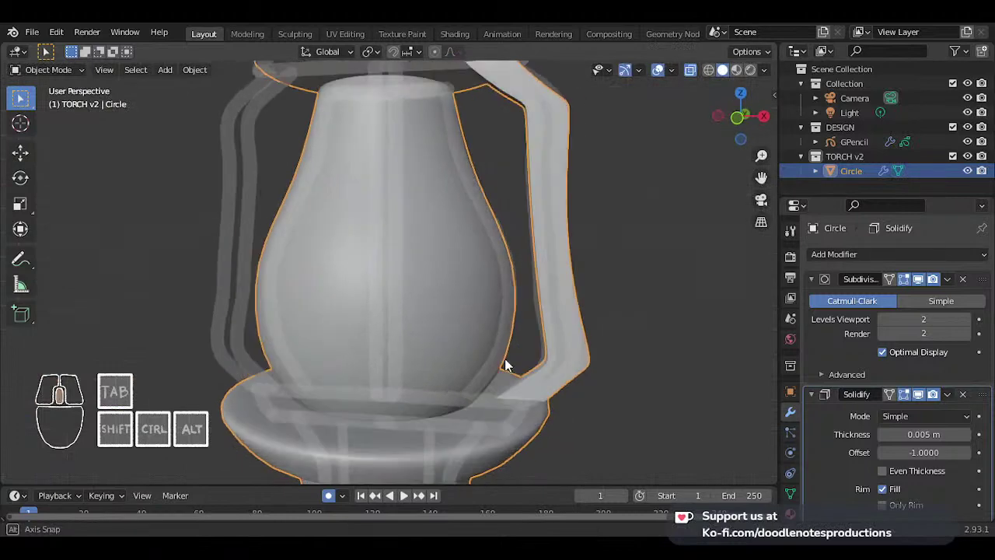
- In Edit Mode, reselect the edge loop around the chimney's widest part and snap the 3D cursor to the selection
key("Tab")
key("ctrl+l")
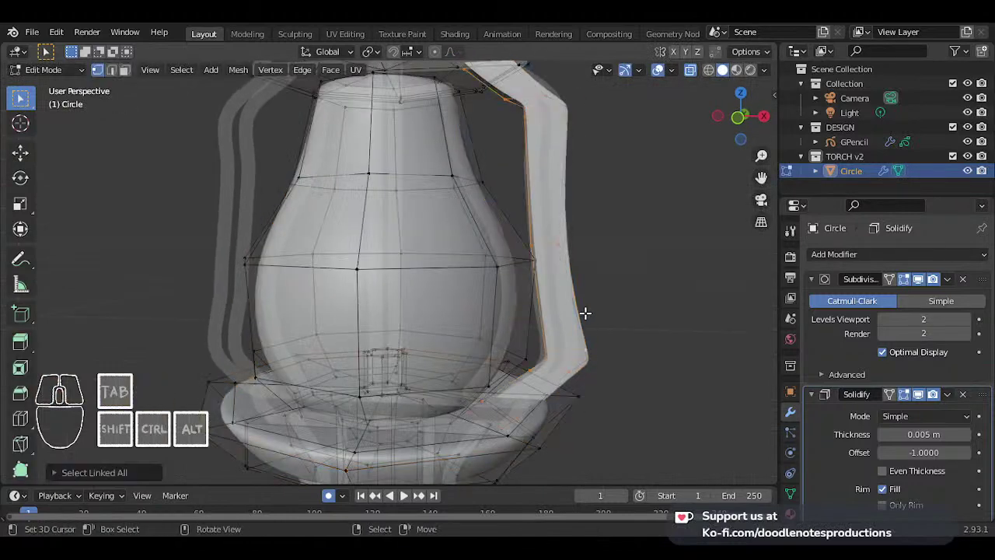
key("KP_1")
scroll(468, 261, "down", 3)
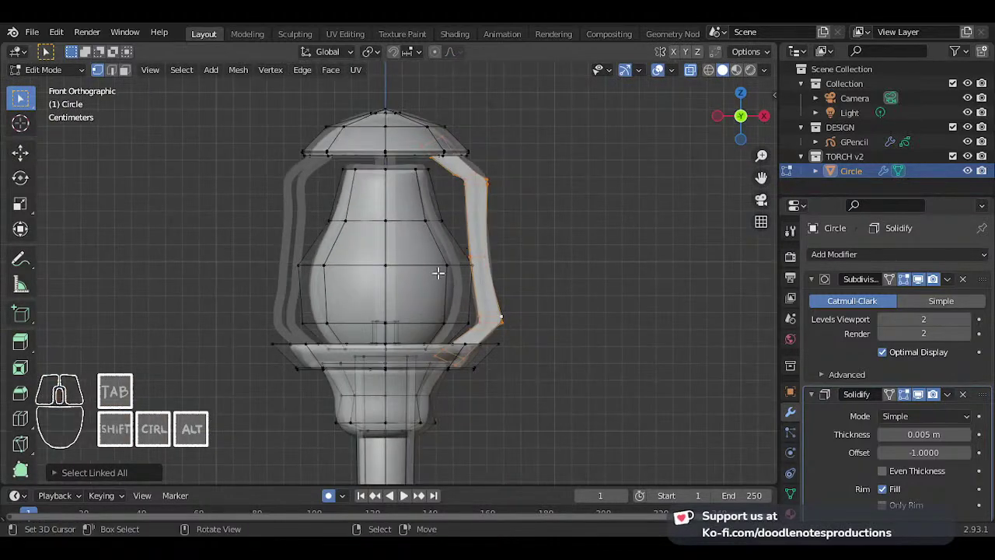
middle_click_drag(403, 325, 502, 249)
key("KP_1")
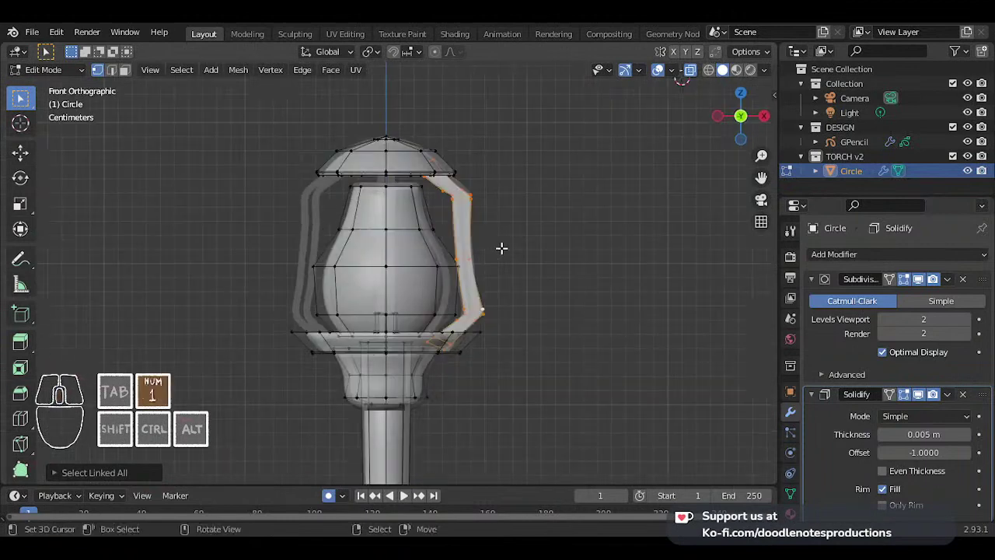
scroll(501, 247, "up", 2)
key("alt+a")
right_click(432, 255, "alt")
key("shift+s")
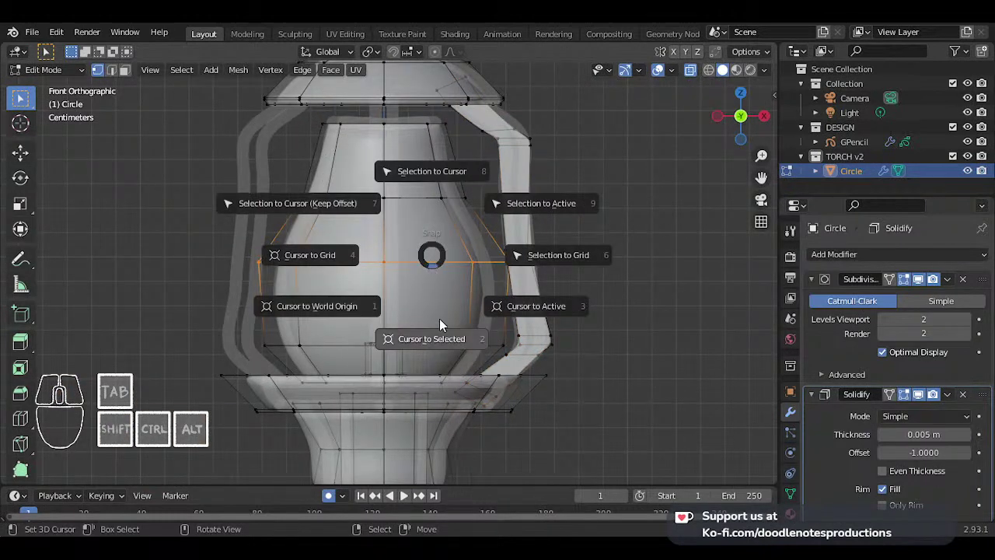
left_click(440, 327)
- Select the side bar's linked geometry and set the transform pivot point to the 3D cursor
left_click(544, 220)
key("ctrl+l")
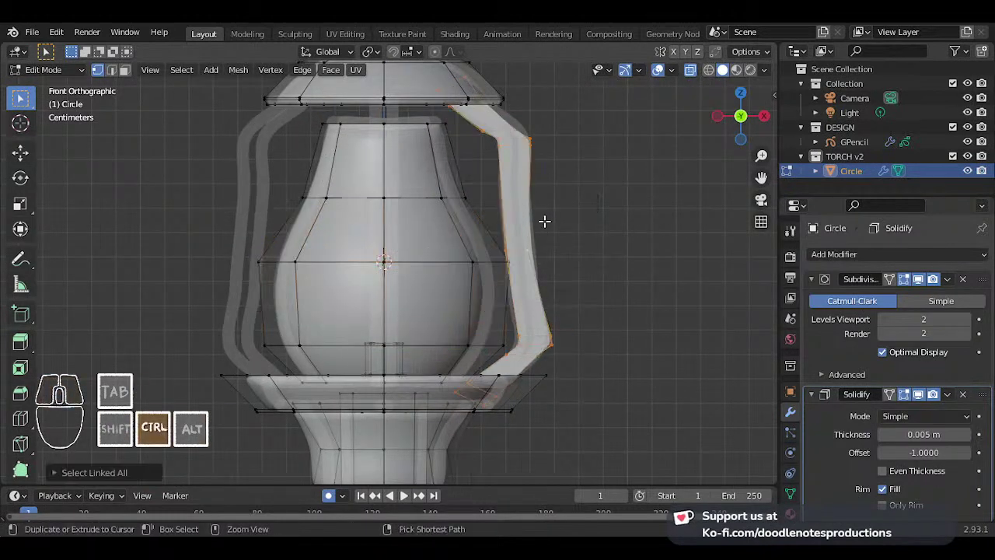
scroll(528, 223, "down", 1)
middle_click_drag(527, 223, 383, 255)
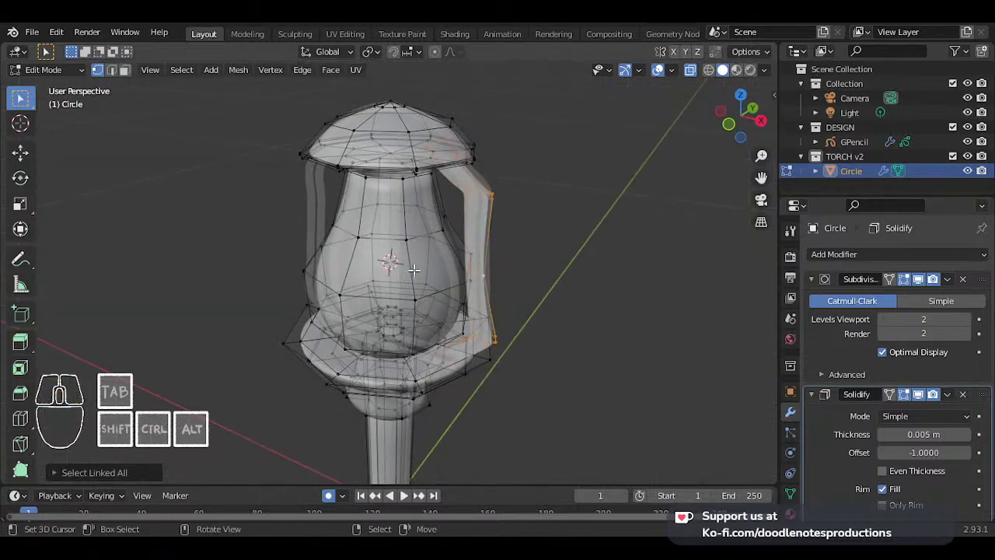
key("period")
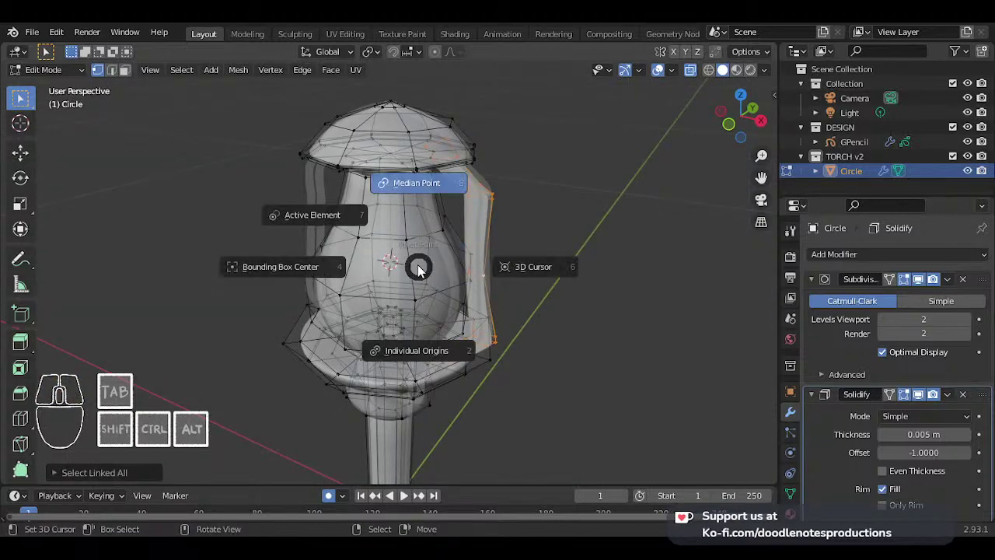
left_click(500, 265)
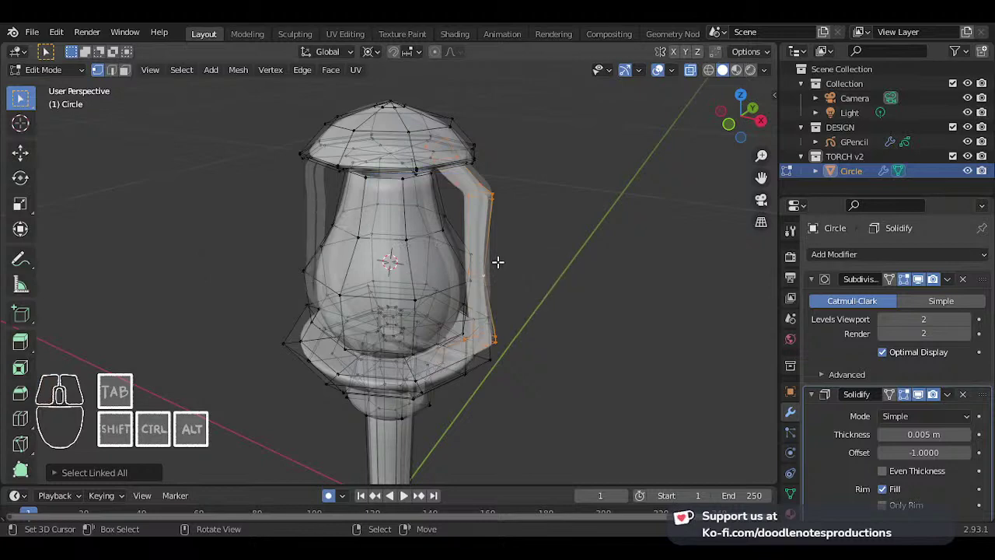
- Duplicate the side bar and rotate the copy about the global Z axis to the opposite side of the chimney
key("KP_1")
scroll(528, 252, "up", 3)
scroll(537, 249, "down", 2)
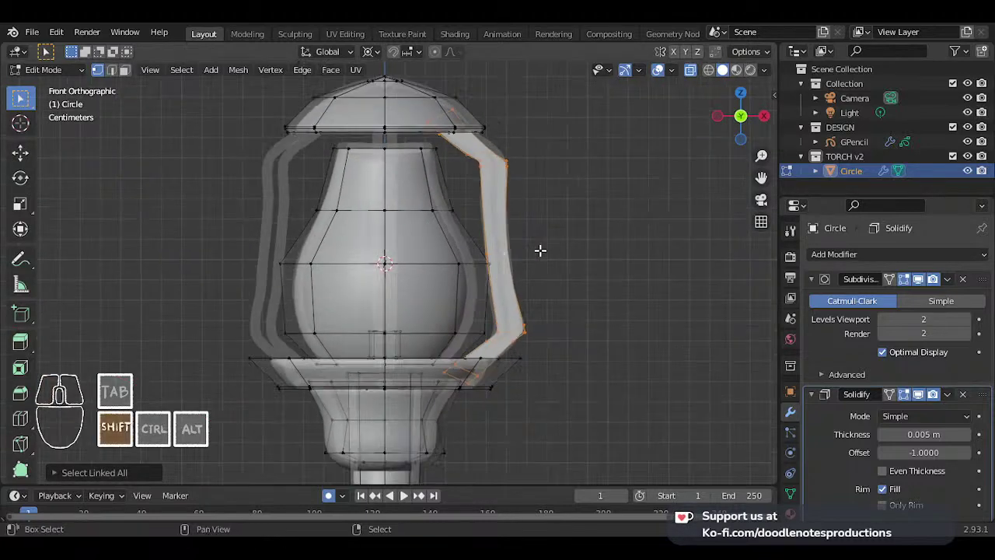
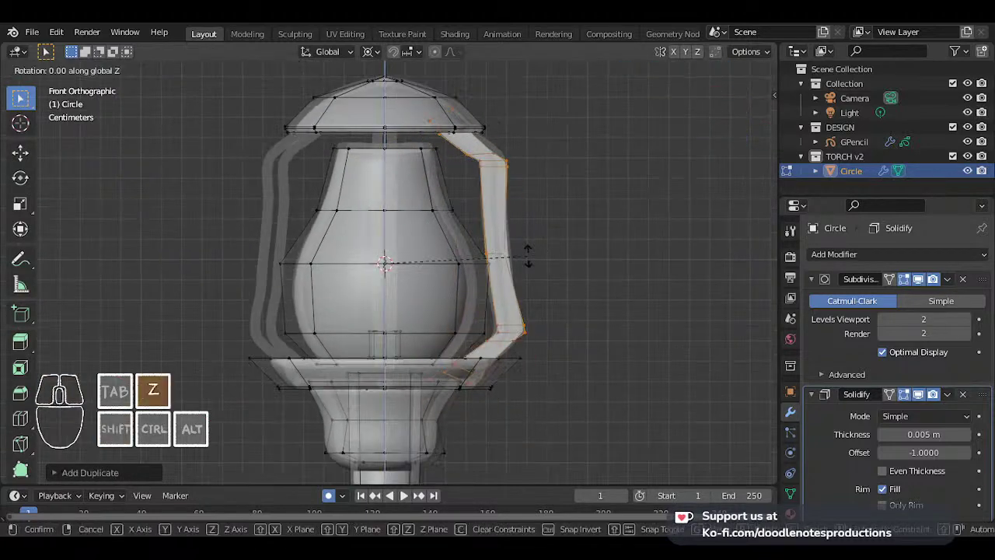
type("0")
key("Return")
key("Tab")
scroll(527, 258, "down", 2)
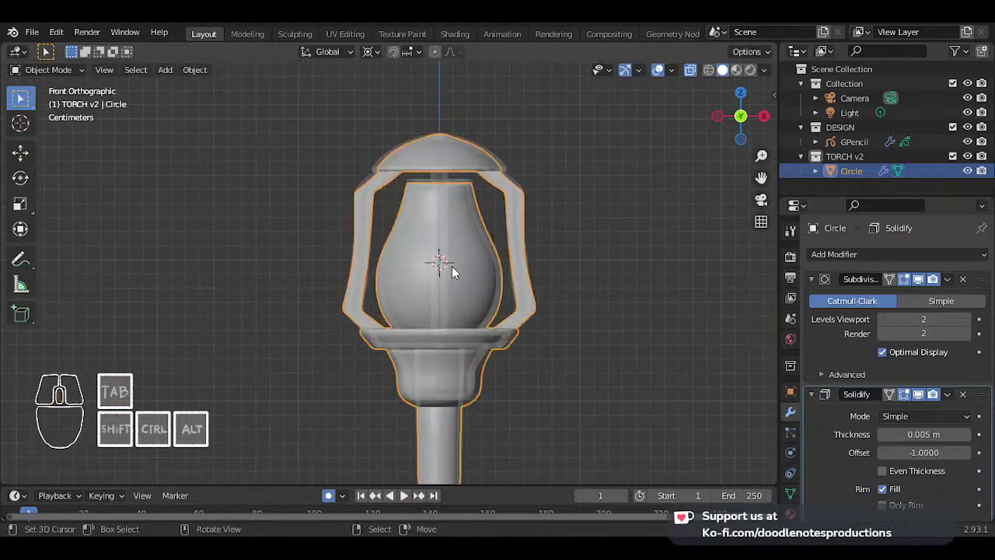
- Examine the two opposite side bars around the chimney from several angles and from the front
scroll(377, 256, "up", 4)
middle_click_drag(347, 243, 333, 114)
scroll(332, 114, "down", 3)
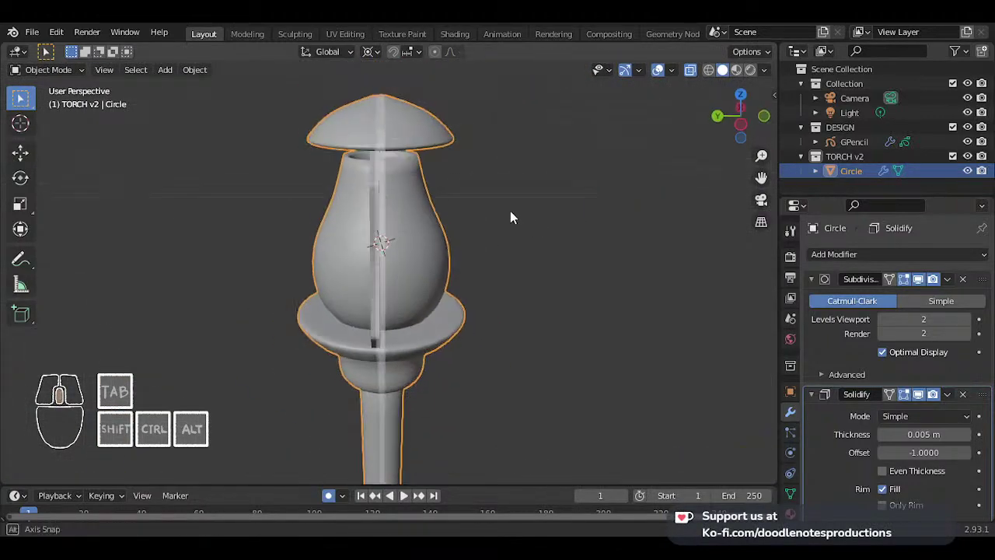
middle_click_drag(510, 215, 388, 223)
scroll(389, 224, "up", 1)
key("KP_1")
scroll(387, 218, "down", 3)
middle_click_drag(529, 201, 422, 271)
key("KP_1")
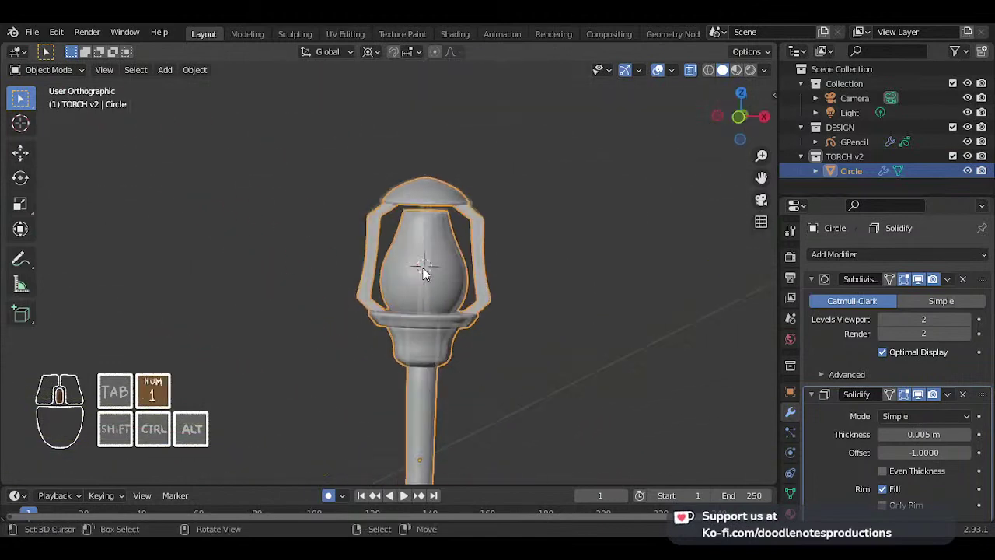
- Duplicate both side bars and rotate the copies 180° and another 90° about the global Z axis
key("Tab")
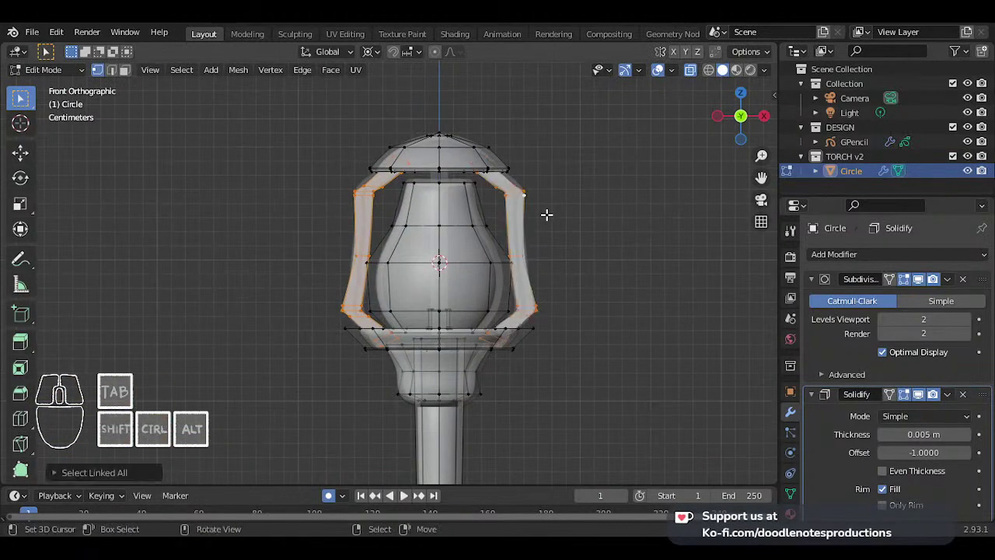
scroll(547, 215, "up", 2)
middle_click_drag(547, 213, 461, 264, "shift")
key("shift+d")
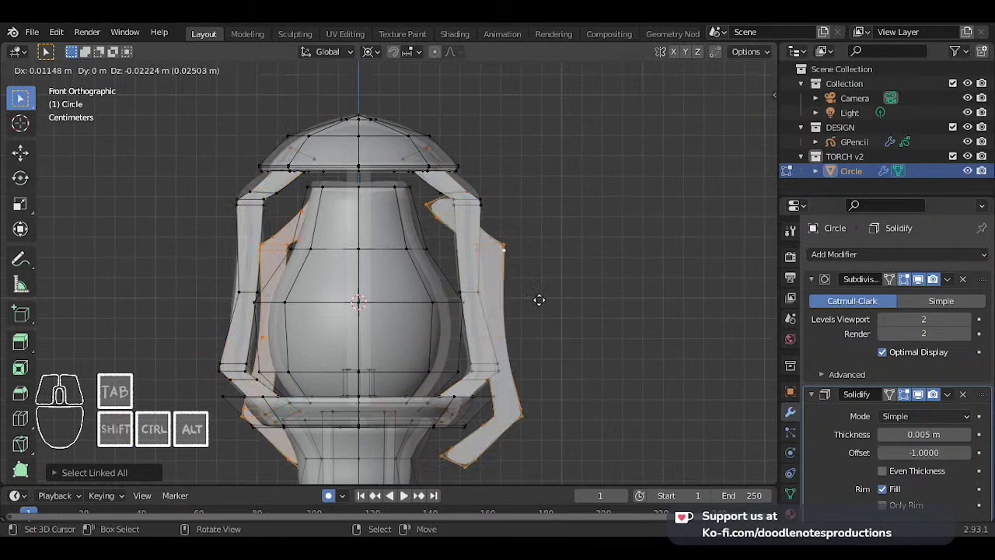
type("r180")
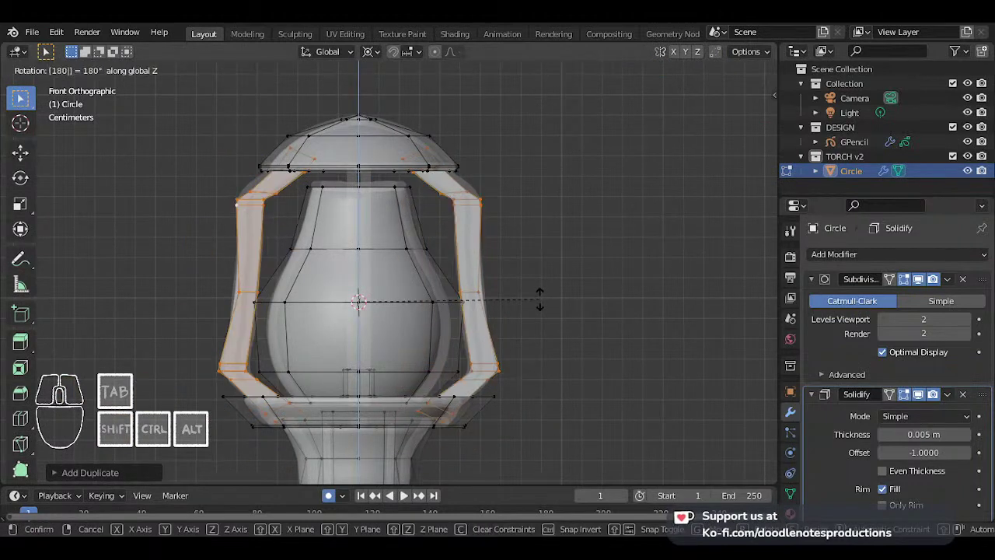
key("Return")
type("rz")
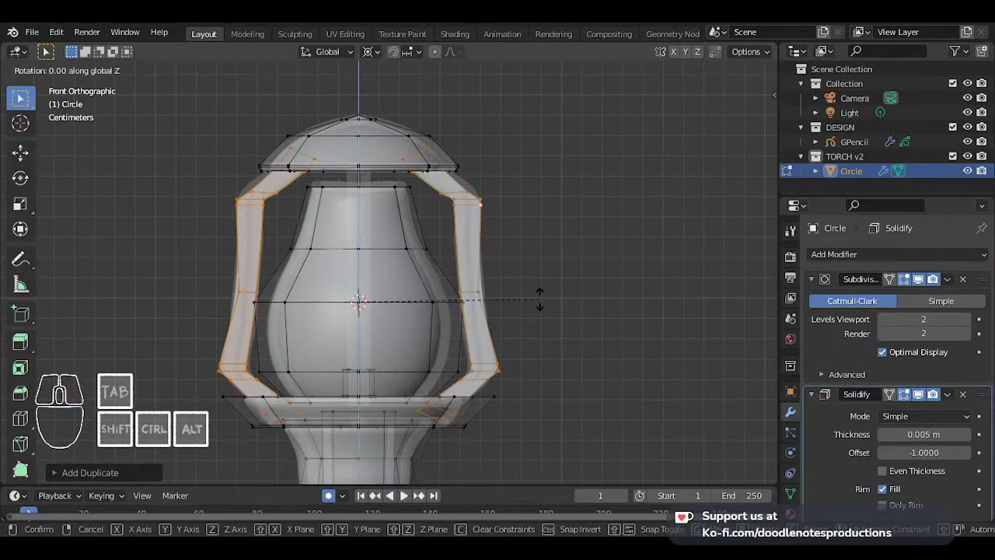
type("90")
key("Return")
- Inspect the arrangement of side bars in Object Mode, with and without viewport overlays
key("Tab")
middle_click_drag(540, 298, 411, 284)
scroll(273, 230, "down", 4)
scroll(421, 238, "up", 3)
key("alt+shift+z")
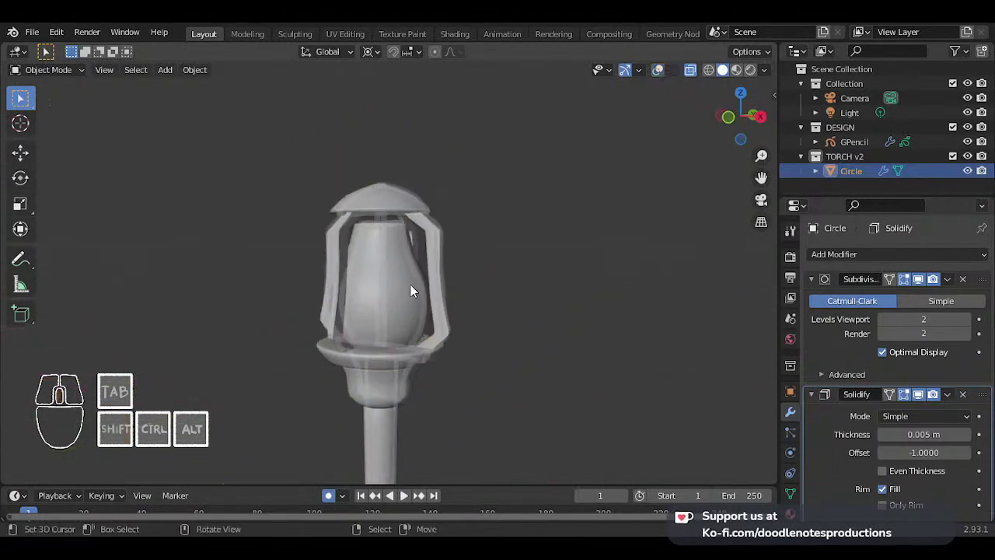
key("alt+shift+z")
scroll(419, 249, "up", 5)
middle_click_drag(431, 212, 419, 263)
- Add an edge loop to the chimney and slide it up close to the top opening
key("Tab")
key("ctrl+r")
left_click(449, 213)
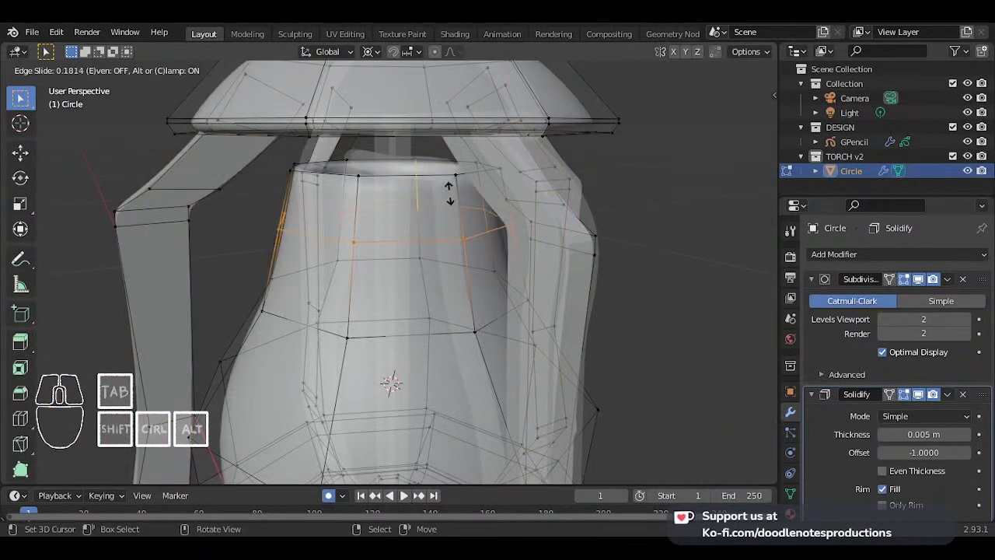
left_click(454, 138)
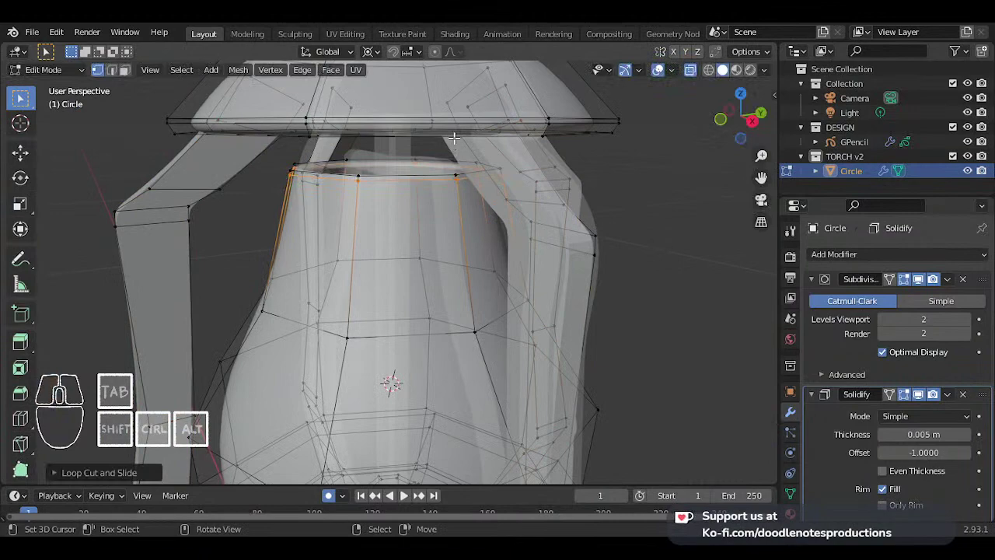
key("Tab")
middle_click_drag(377, 183, 451, 227)
- Adjust the Solidify thickness, trying 0.002 m and settling on 0.004 m, and deselect the torch to check the result
scroll(364, 217, "down", 5)
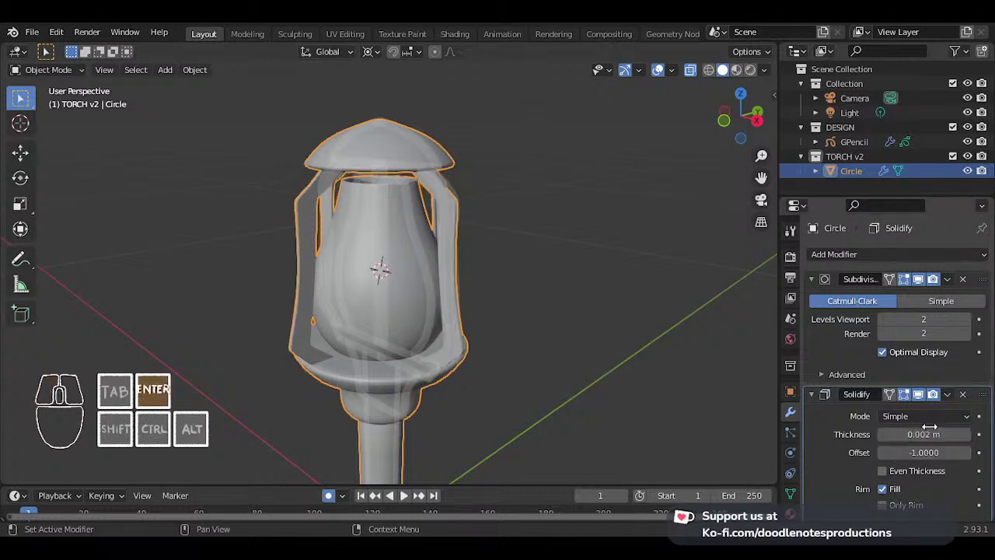
scroll(380, 293, "up", 1)
middle_click_drag(380, 297, 487, 282)
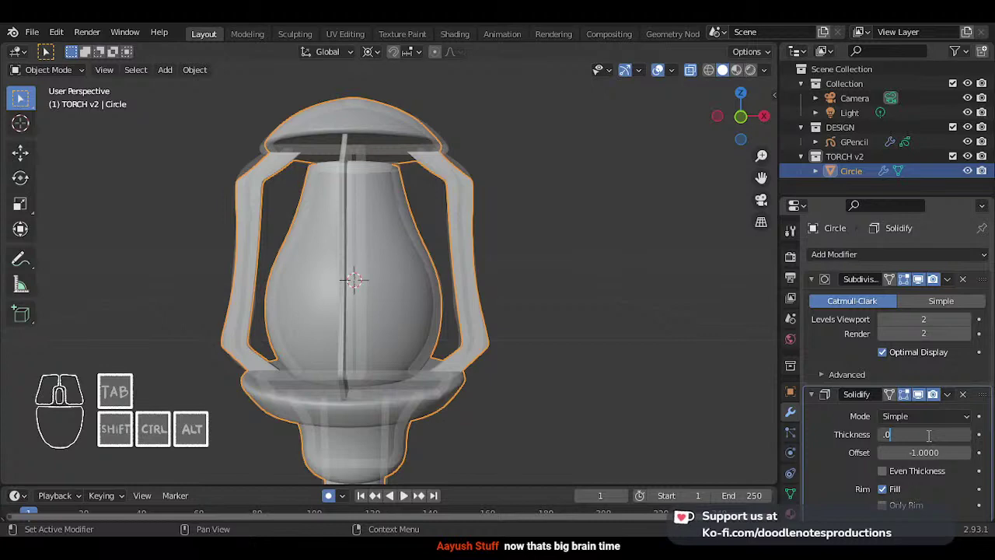
middle_click_drag(280, 241, 473, 254)
key("alt+a")
middle_click_drag(346, 289, 439, 176)
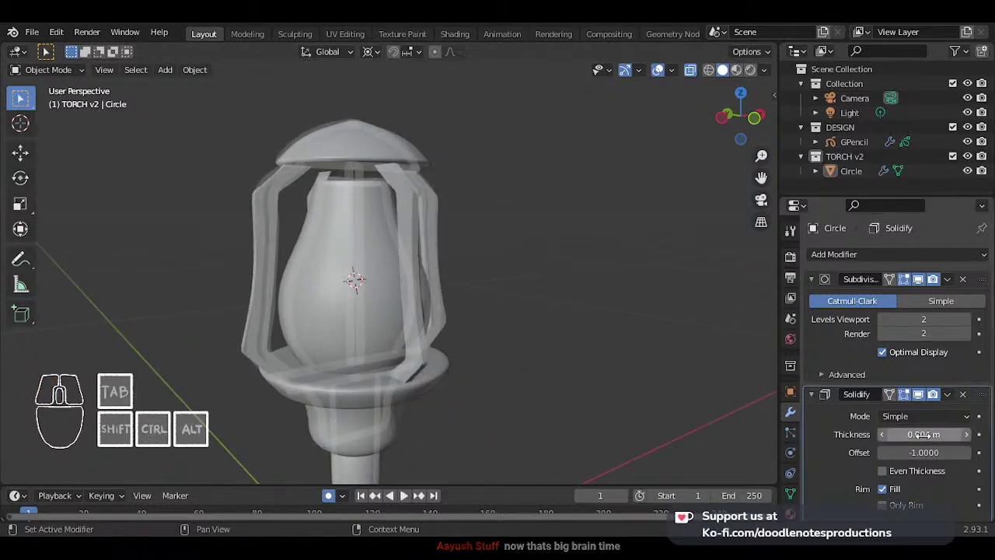
scroll(510, 365, "down", 3)
middle_click_drag(510, 366, 430, 343)
key("KP_1")
scroll(437, 343, "up", 3)
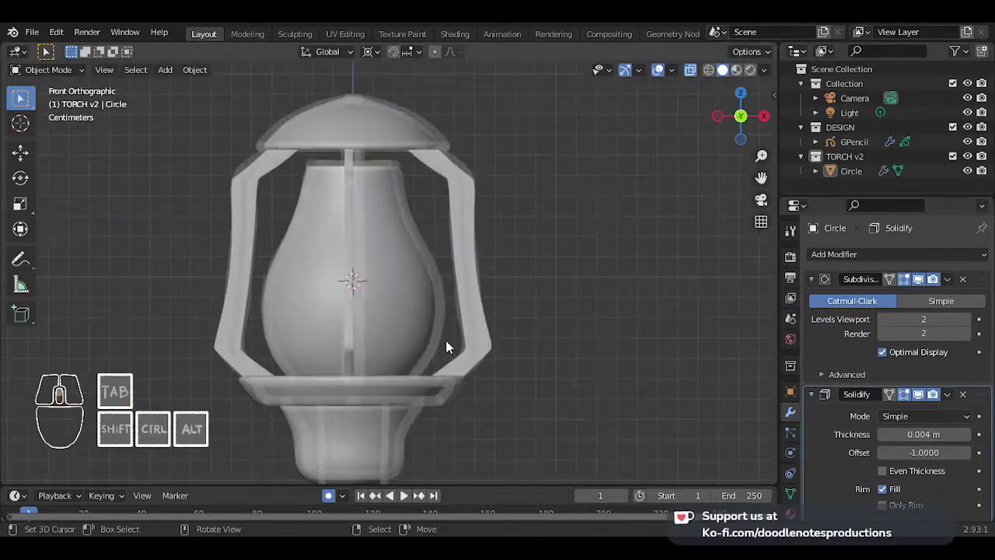
- Add an edge loop to the collar under the base and slide it up toward the collar's upper edge
key("Tab")
scroll(454, 278, "up", 5)
middle_click_drag(438, 290, 509, 258)
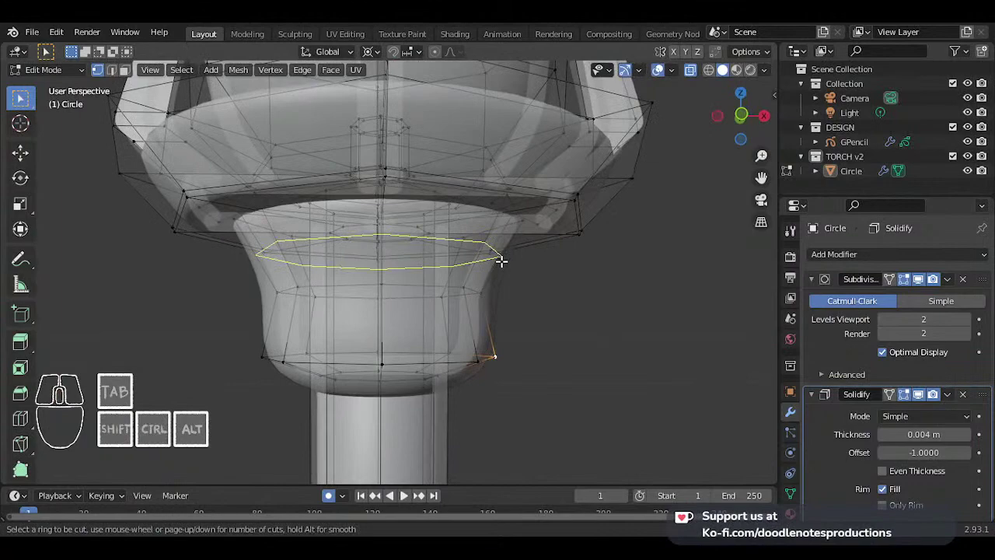
left_click(502, 262)
left_click(521, 231)
key("Tab")
scroll(467, 257, "down", 3)
middle_click_drag(373, 287, 424, 288)
- Bevel the edge loop around the collar's lower edge with a single segment, about 0.001 m wide
key("Tab")
scroll(444, 309, "up", 2)
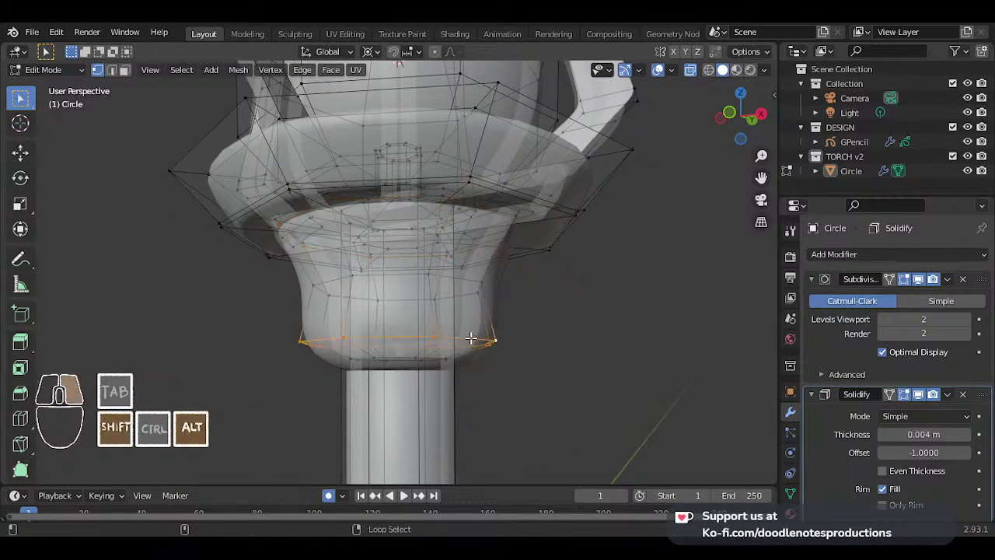
scroll(470, 341, "up", 3)
middle_click_drag(472, 347, 507, 275, "shift")
scroll(507, 275, "up", 1)
middle_click_drag(551, 289, 540, 289)
key("ctrl+b")
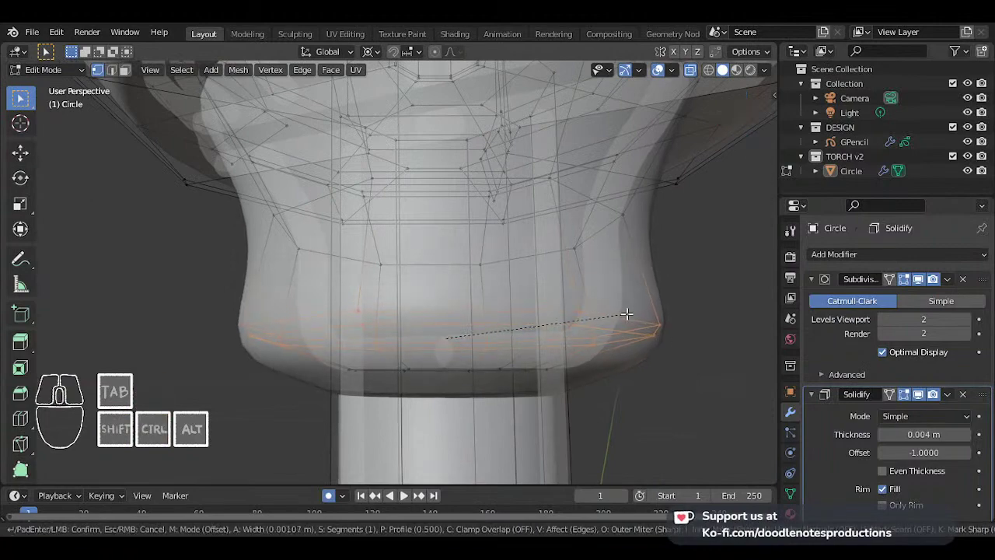
left_click(627, 314)
middle_click_drag(627, 314, 455, 324)
- Select the collar's linked geometry and recalculate its normals with the Inside option enabled
key("ctrl+l")
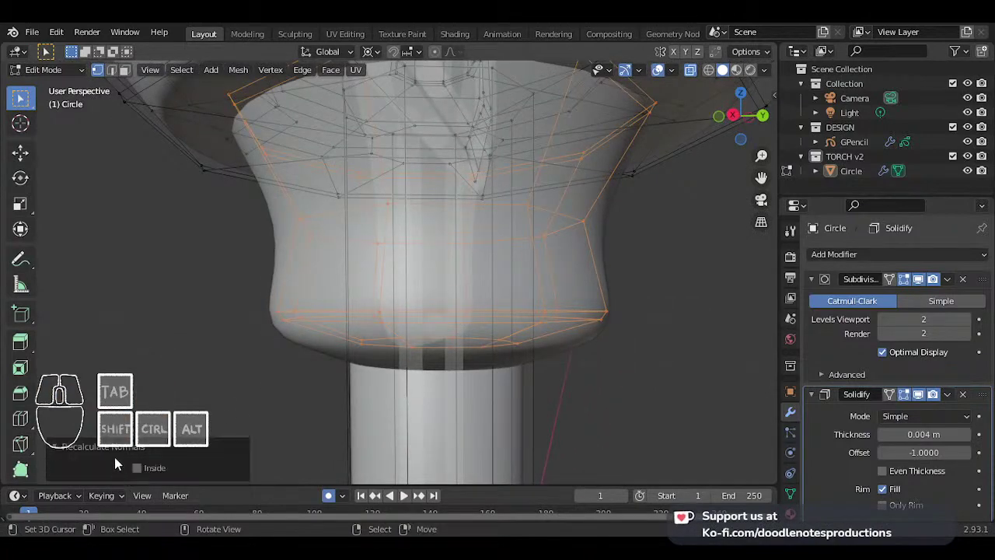
left_click(136, 467)
middle_click_drag(311, 233, 373, 276)
scroll(412, 317, "down", 4)
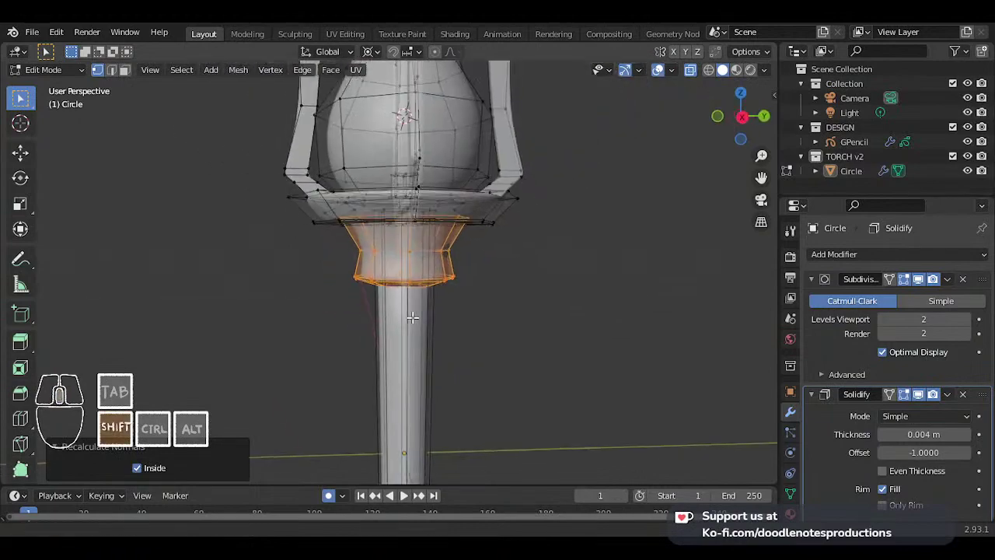
- Inspect the collar's shading and the whole torch in Object Mode from the front
key("Tab")
scroll(420, 286, "up", 3)
mouse_move(392, 323)
middle_mouse_down()
mouse_move(514, 273)
mouse_move(511, 355)
mouse_move(444, 303)
mouse_move(359, 325)
mouse_move(396, 326)
middle_mouse_up()
key("KP_1")
scroll(510, 290, "down", 2)
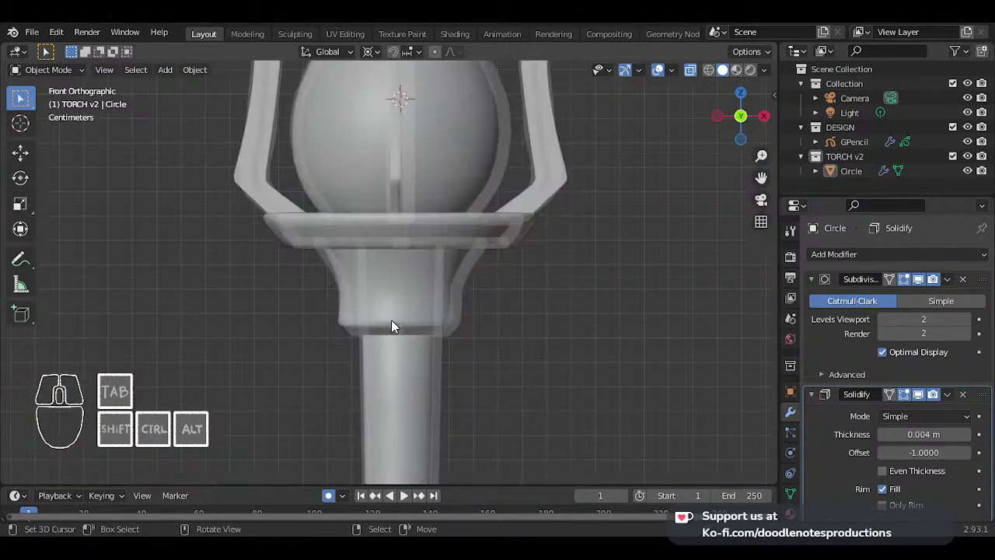
scroll(439, 292, "down", 2)
scroll(441, 285, "down", 3)
scroll(432, 292, "up", 2)
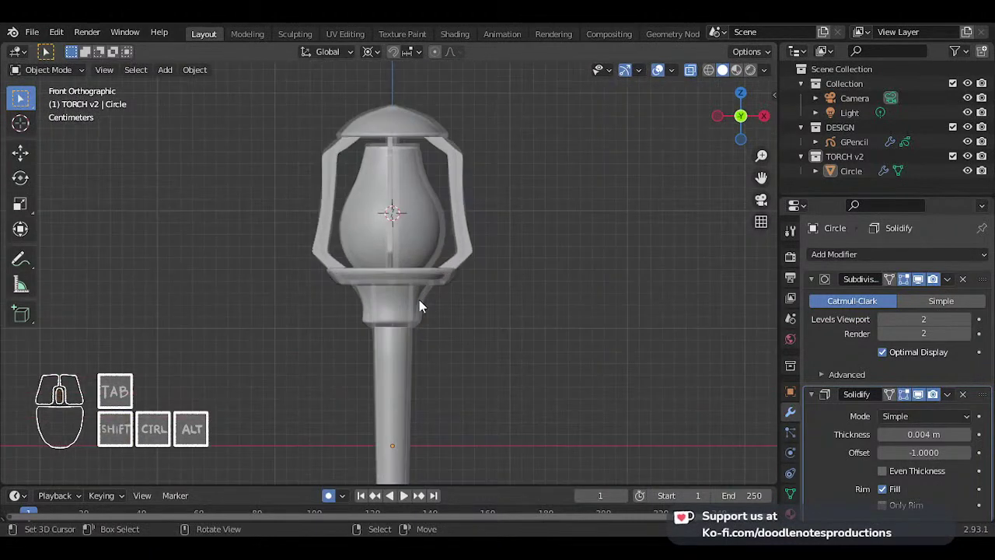
- Select the torch object and exclude the DESIGN collection from the view layer to hide the sketch
left_click(419, 299)
left_click(952, 127)
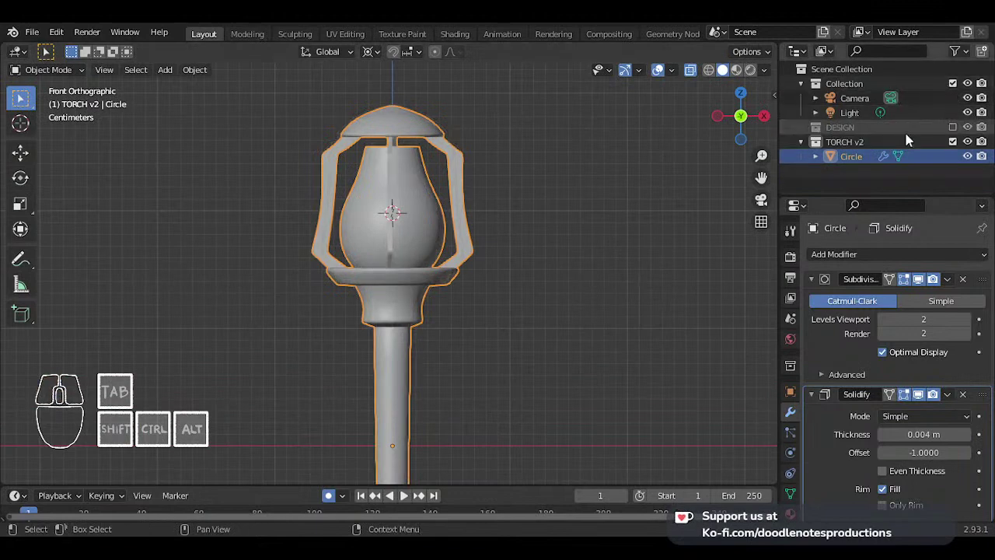
scroll(507, 242, "down", 3)
scroll(489, 221, "up", 2)
scroll(383, 327, "down", 1)
scroll(384, 325, "up", 2)
- Add five evenly spaced loop cuts along the torch handle in Edit Mode and clear the selection
key("Tab")
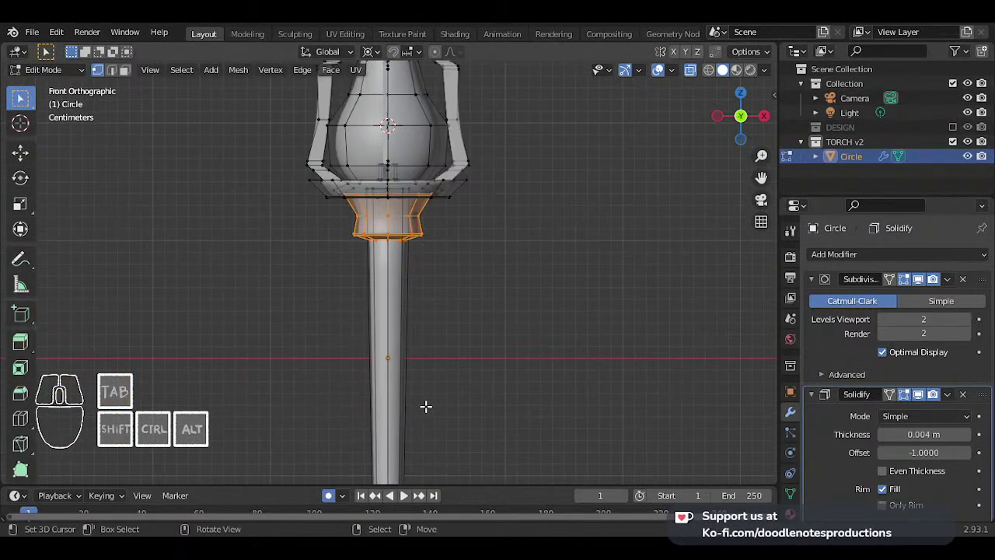
middle_click_drag(426, 406, 425, 252, "shift")
scroll(426, 252, "up", 2)
scroll(426, 238, "down", 2)
middle_click_drag(428, 177, 435, 236, "shift")
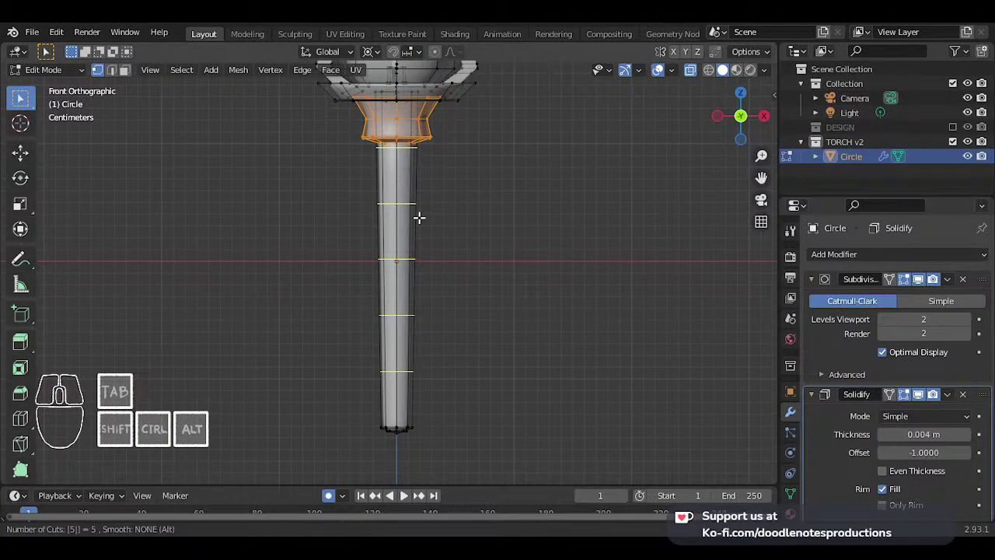
left_click(419, 217)
key("alt+a")
scroll(406, 193, "down", 2)
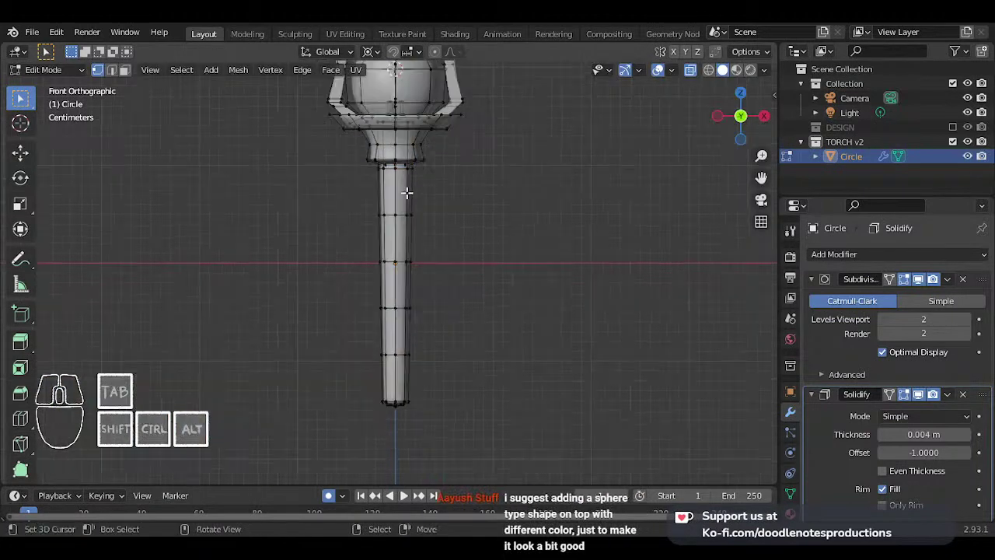
- Select the chimney's linked geometry in Edit Mode and hide it
middle_click_drag(407, 199, 415, 288, "shift")
scroll(436, 249, "up", 3)
middle_click_drag(458, 201, 472, 355, "shift")
key("Tab")
scroll(443, 304, "down", 2)
scroll(447, 320, "up", 2)
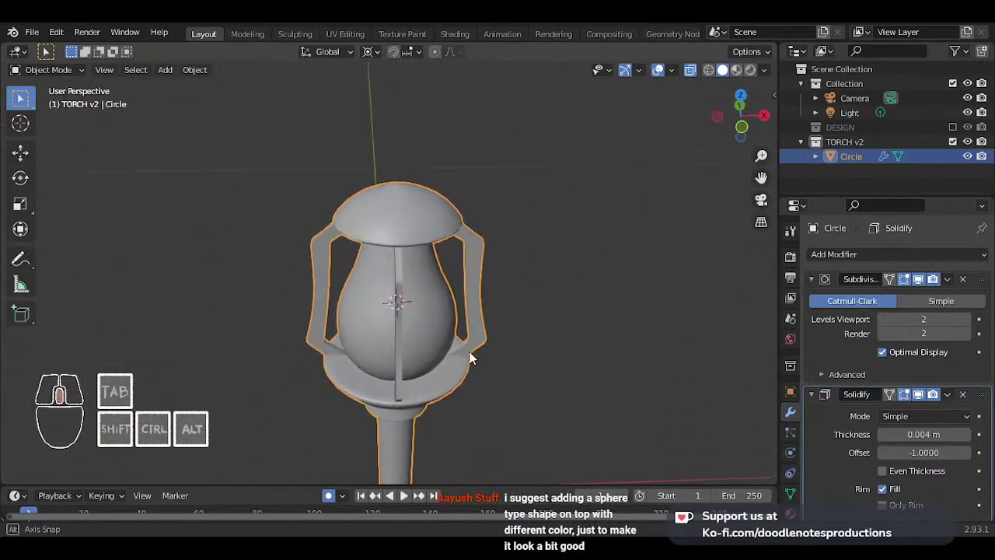
key("Tab")
scroll(477, 277, "up", 2)
key("ctrl+l")
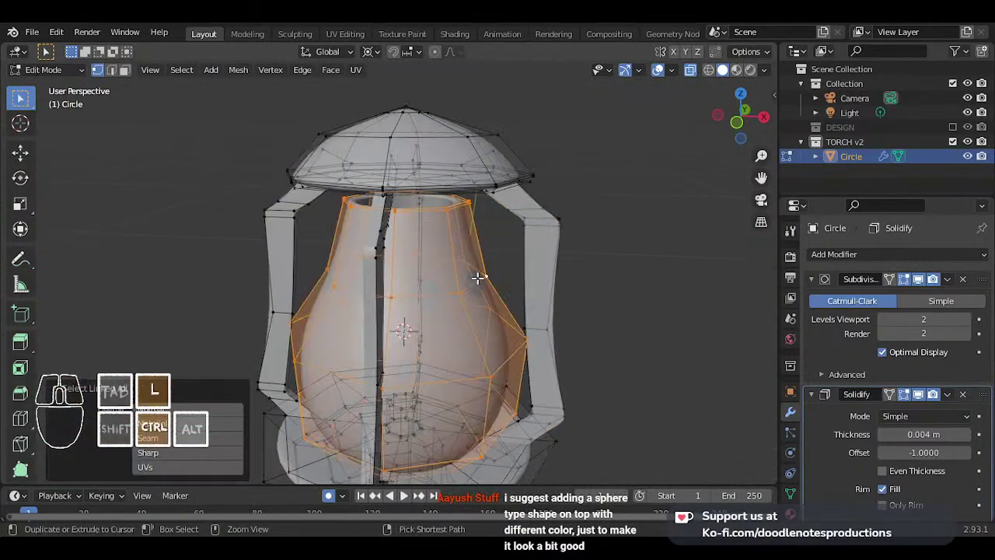
key("h")
- Inspect the chimney's base, the side bars and the collar from several angles in Object Mode
key("KP_1")
middle_click_drag(510, 306, 423, 350, "shift")
scroll(511, 238, "up", 2)
middle_click_drag(424, 349, 480, 309, "shift")
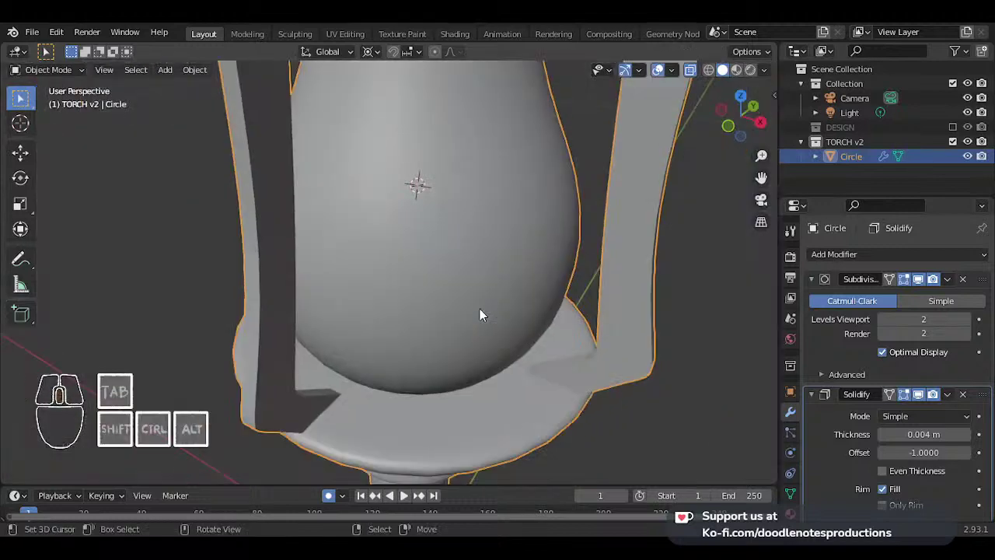
scroll(455, 314, "down", 3)
scroll(485, 276, "up", 3)
scroll(484, 276, "down", 3)
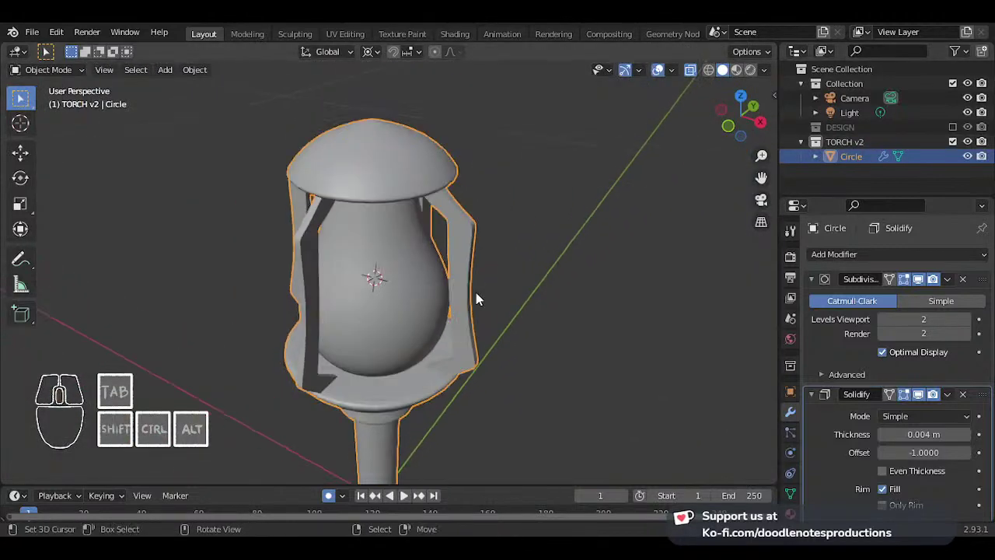
scroll(469, 314, "up", 5)
middle_click_drag(469, 313, 416, 271, "alt")
scroll(416, 270, "down", 4)
- Reveal the hidden chimney geometry in Edit Mode and return to Object Mode
key("Tab")
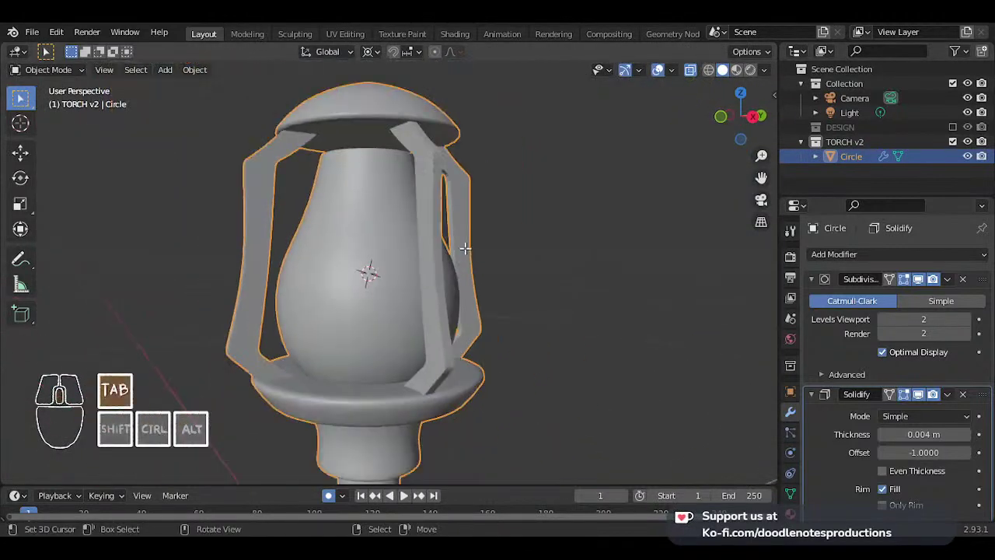
key("alt+h")
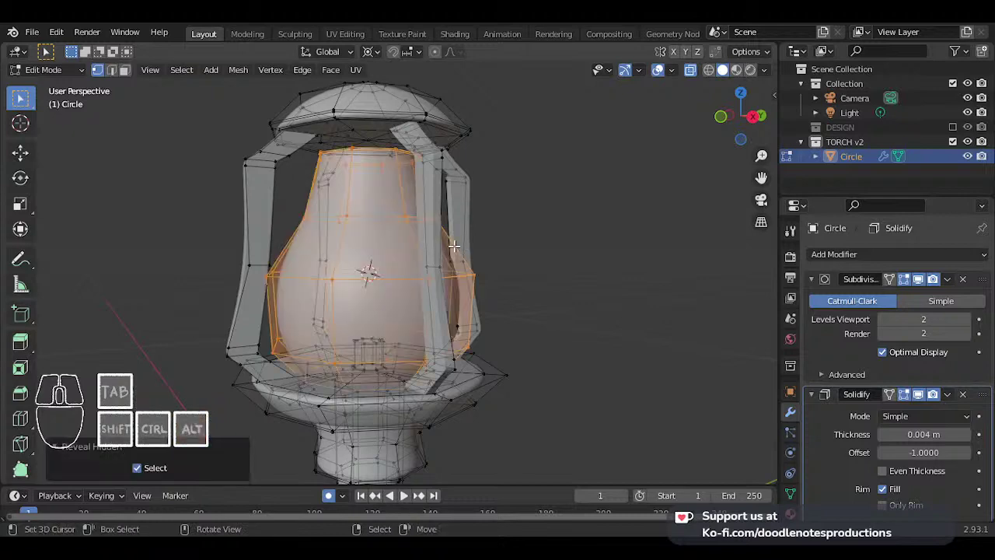
scroll(478, 246, "down", 2)
key("Tab")
- Save the torch file
scroll(440, 248, "down", 3)
middle_click_drag(440, 248, 487, 294)
key("ctrl+s")
scroll(459, 298, "up", 4)
scroll(486, 294, "down", 5)
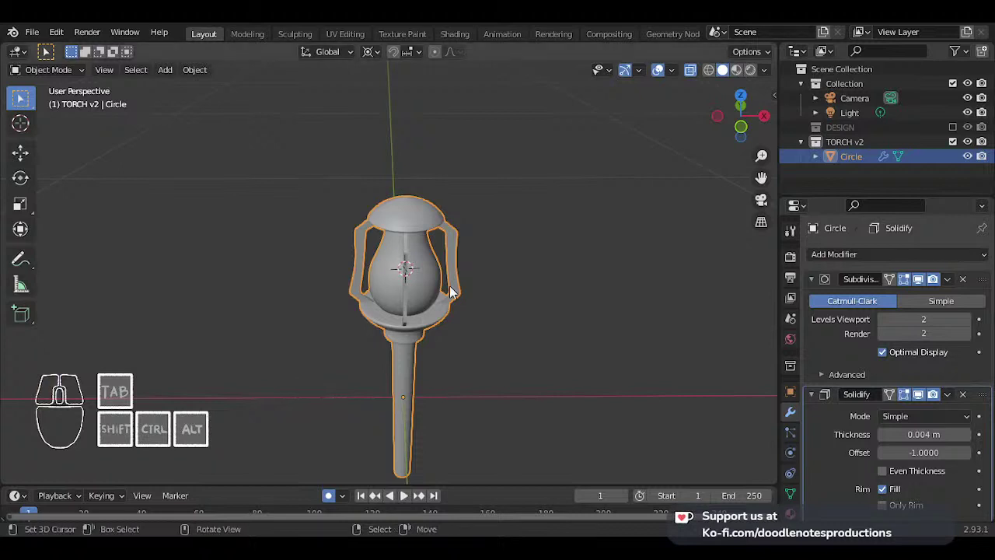
- Lower the top vertex of the torch's cap by about 0.0019 m along Z and return to Object Mode
scroll(448, 284, "down", 1)
scroll(447, 263, "up", 2)
middle_click_drag(448, 262, 442, 272, "shift")
key("KP_1")
scroll(441, 273, "up", 2)
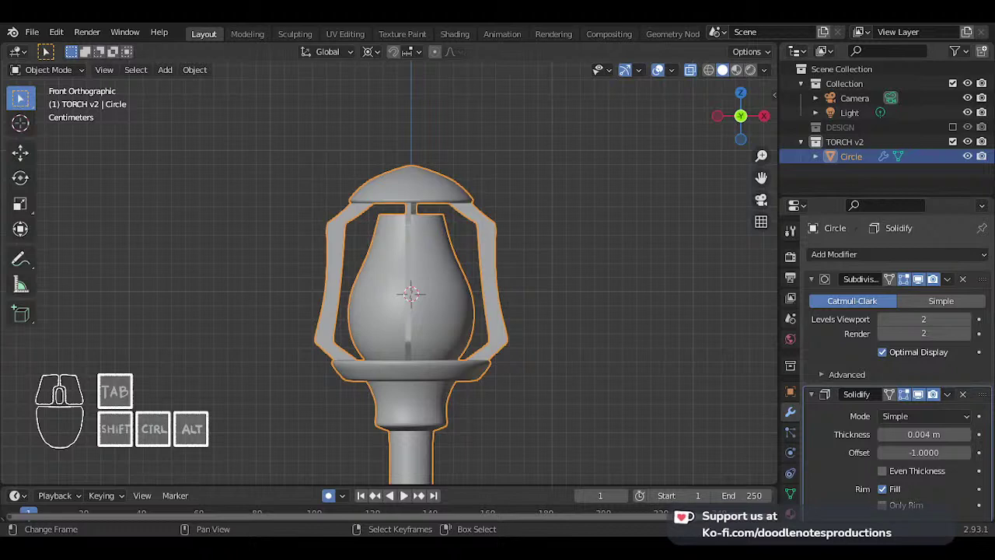
scroll(466, 196, "up", 3)
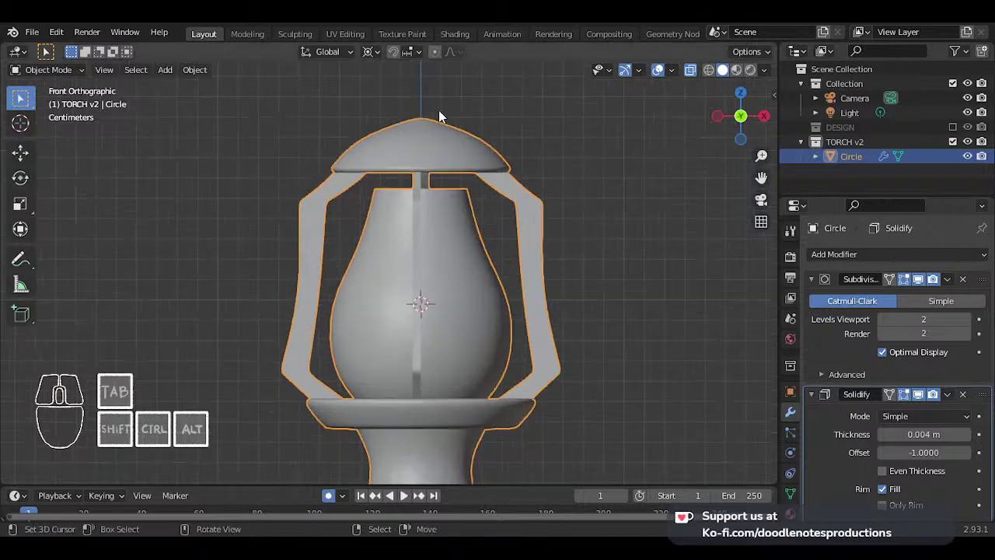
key("Tab")
scroll(425, 220, "up", 3)
left_click(424, 220)
scroll(449, 173, "up", 2)
key("g")
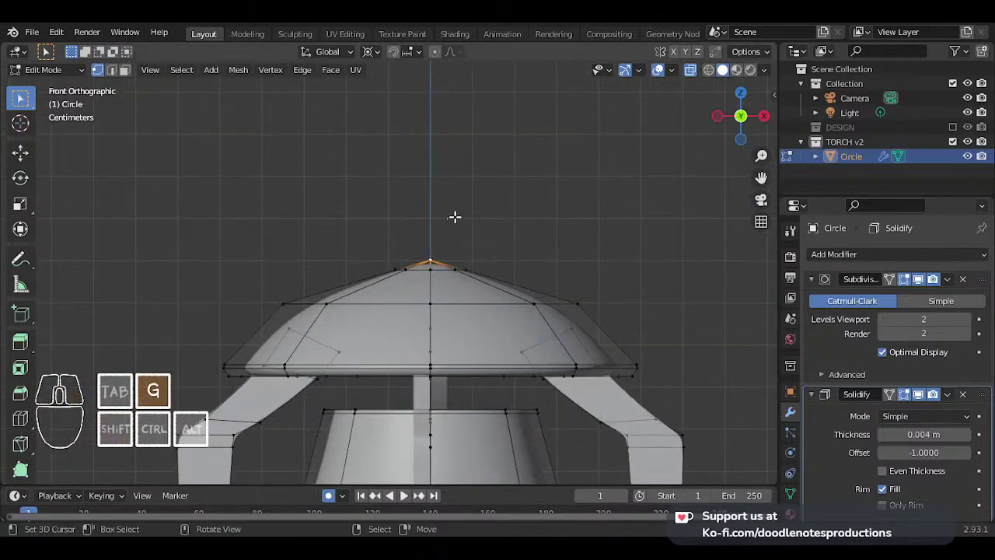
key("z")
right_click(455, 226)
scroll(446, 249, "down", 6)
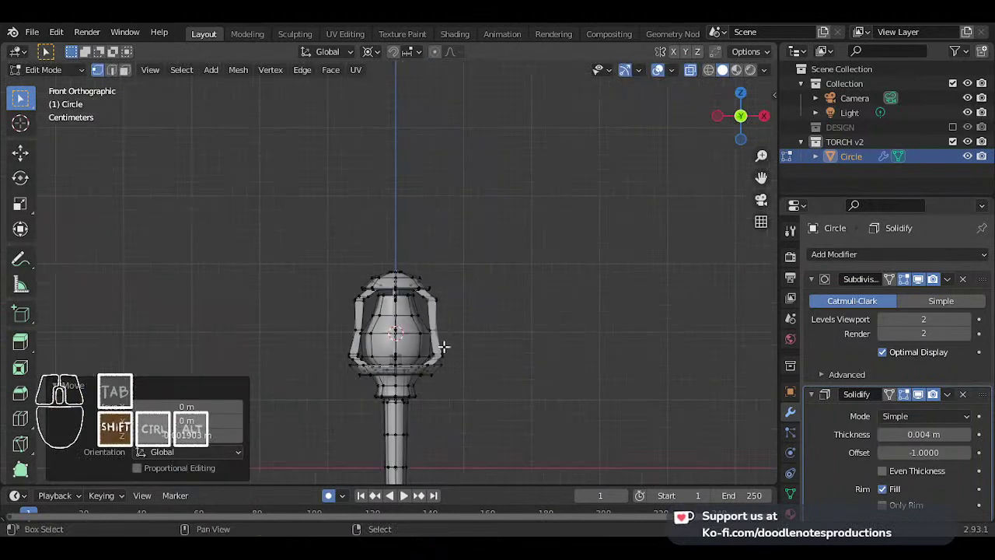
key("Tab")
- Change the transform pivot point so the torch rotates about its own origin
scroll(450, 297, "down", 2)
middle_click_drag(453, 307, 432, 252, "shift")
scroll(431, 251, "up", 1)
scroll(439, 282, "up", 1)
scroll(438, 282, "down", 2)
middle_click_drag(432, 252, 438, 225, "ctrl")
middle_click_drag(439, 225, 449, 217, "shift")
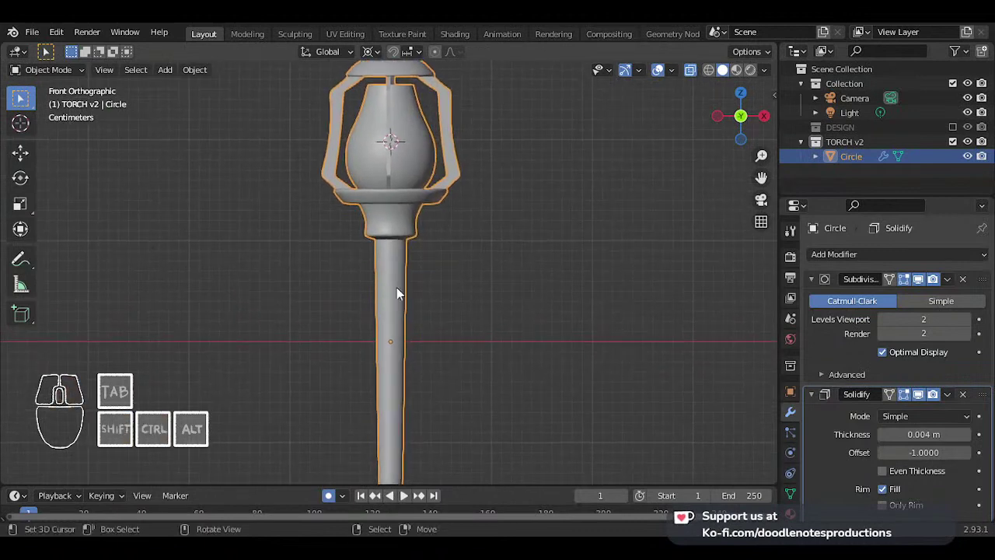
scroll(447, 265, "down", 2)
scroll(517, 290, "up", 2)
key("period")
key("r")
right_click(400, 301)
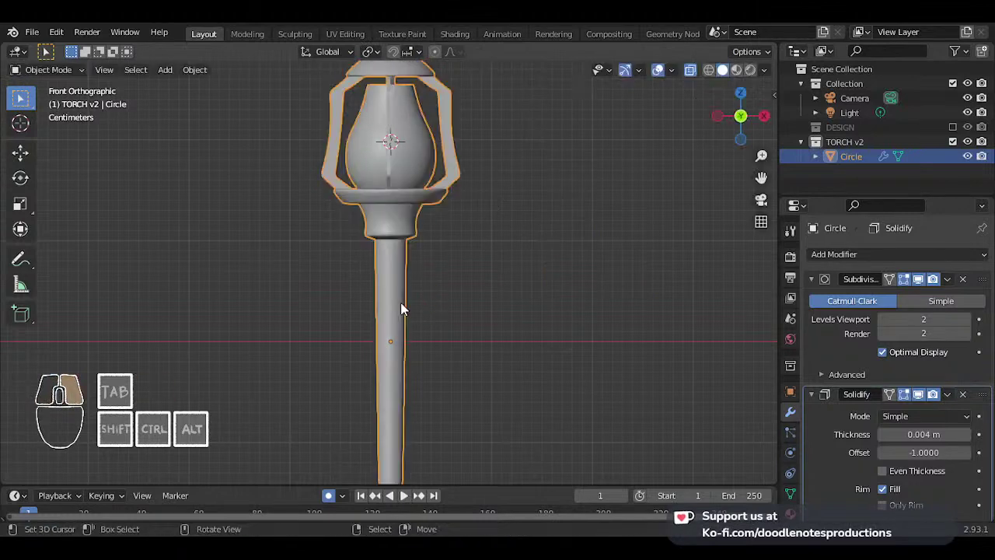
- Try a trackball rotation of the whole torch in front view
middle_click_drag(373, 396, 407, 386, "shift")
scroll(412, 350, "down", 2)
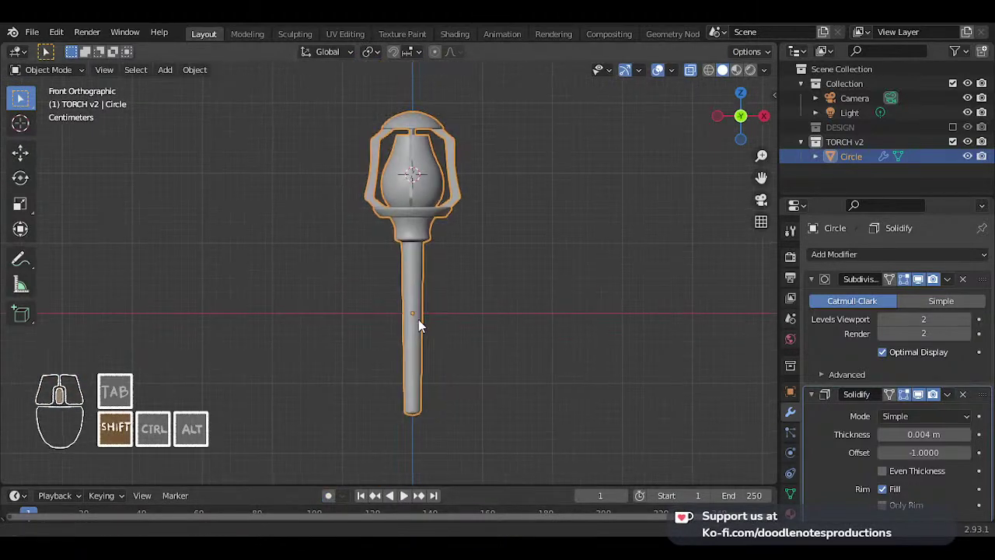
middle_click_drag(420, 318, 412, 334, "shift")
scroll(412, 333, "up", 1)
key("r")
key("r")
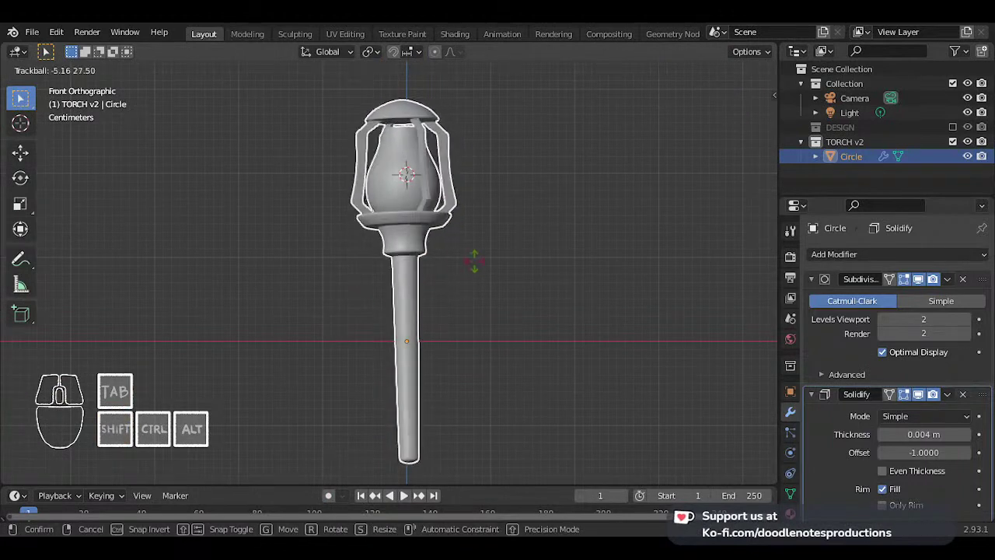
right_click(457, 268)
- Examine the lantern head and handle up close and save the file
middle_click_drag(426, 216, 440, 292, "shift")
scroll(435, 227, "up", 2)
scroll(441, 292, "up", 1)
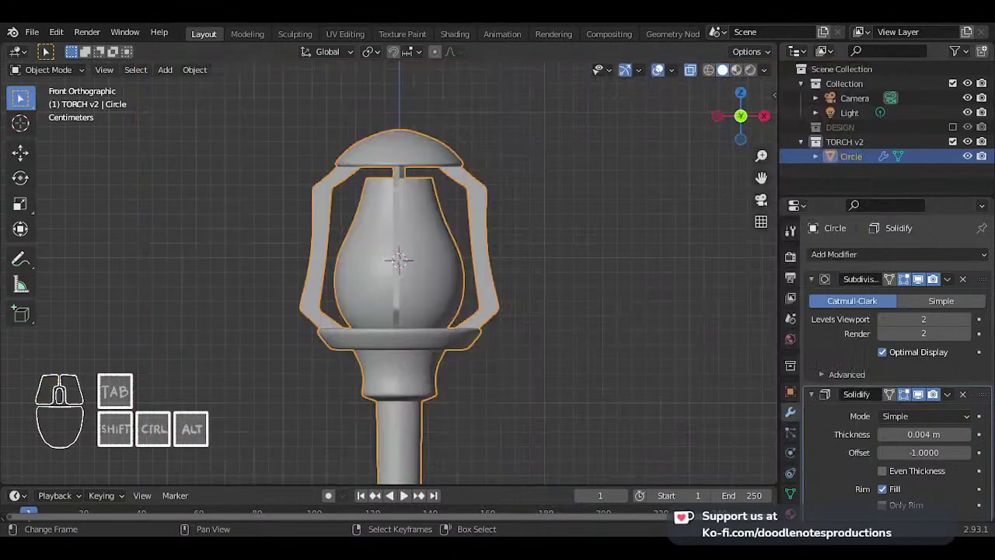
scroll(518, 205, "up", 3)
scroll(502, 251, "down", 5)
middle_click_drag(480, 277, 475, 231, "shift")
scroll(472, 233, "down", 3)
middle_click_drag(449, 269, 448, 247, "shift")
scroll(449, 247, "up", 4)
middle_click_drag(447, 209, 419, 281, "shift")
scroll(459, 301, "up", 3)
key("ctrl+s")
- Try another trackball rotation of the torch from the front view
scroll(459, 300, "down", 3)
key("KP_1")
scroll(418, 259, "down", 2)
scroll(420, 275, "up", 1)
scroll(399, 292, "up", 1)
scroll(436, 286, "down", 2)
key("r")
key("r")
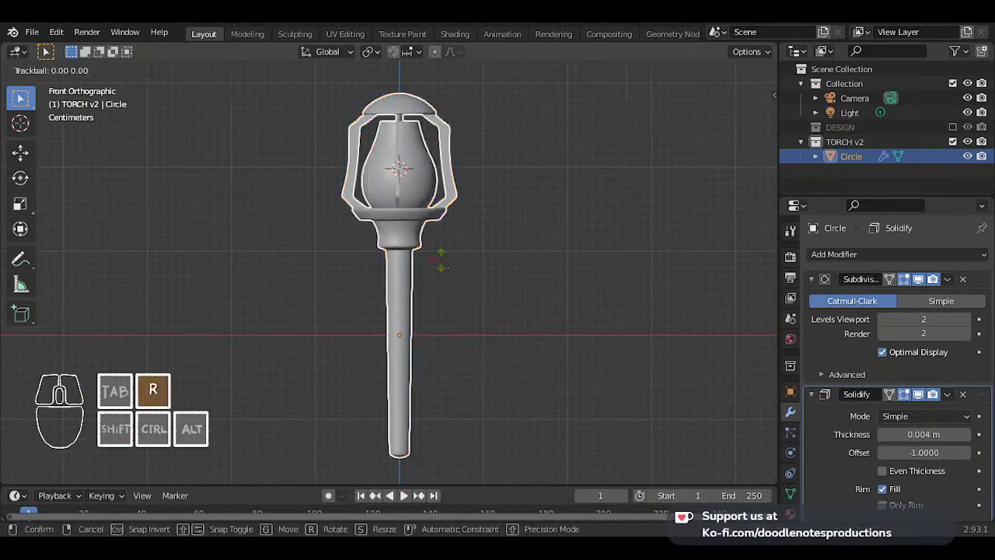
right_click(392, 251)
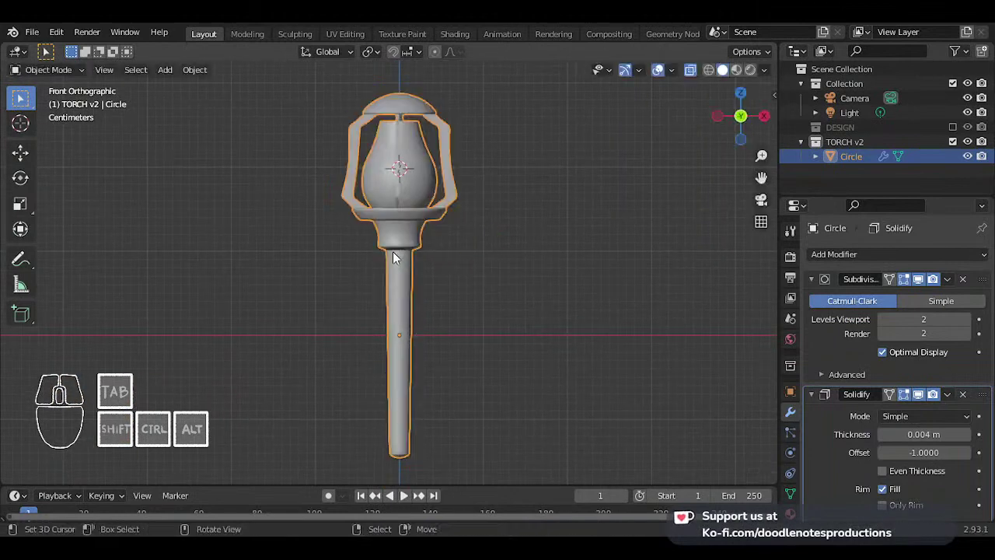
- Save the torch file with the lantern head in close front view
scroll(419, 249, "up", 3)
scroll(441, 293, "up", 3)
key("ctrl+s")
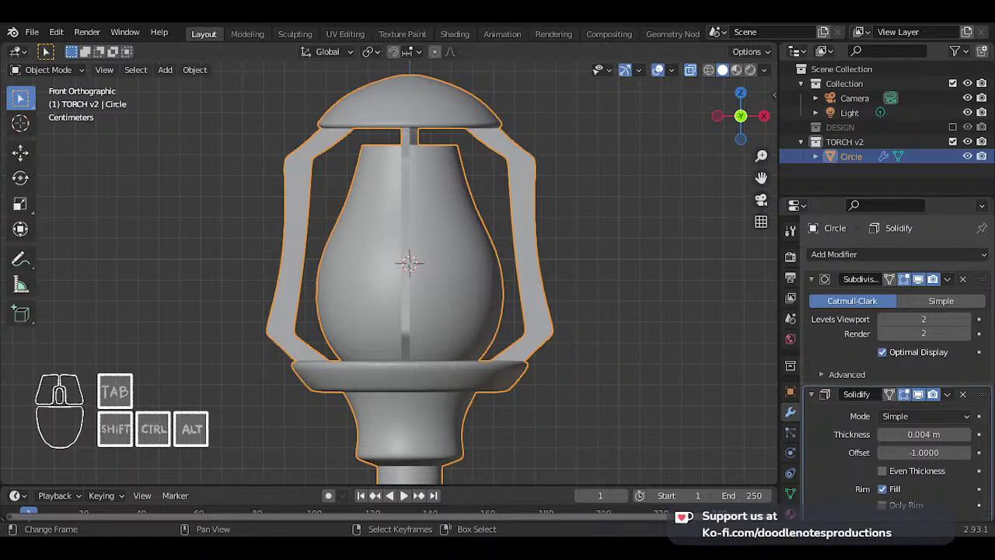
- Inspect the whole torch from the front, from the cap and chimney down to the end of the handle
scroll(428, 270, "down", 6)
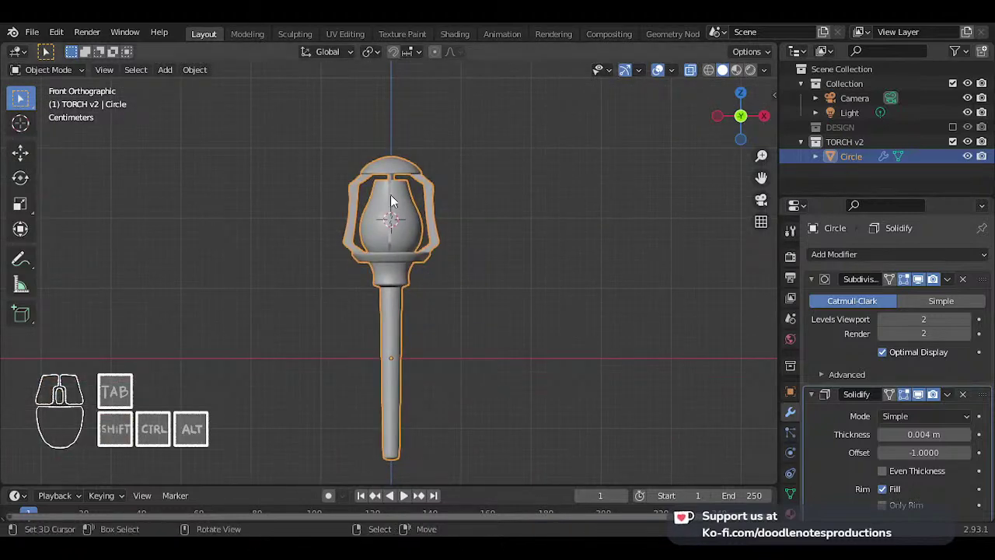
scroll(406, 223, "up", 1)
middle_click_drag(407, 302, 404, 249, "shift")
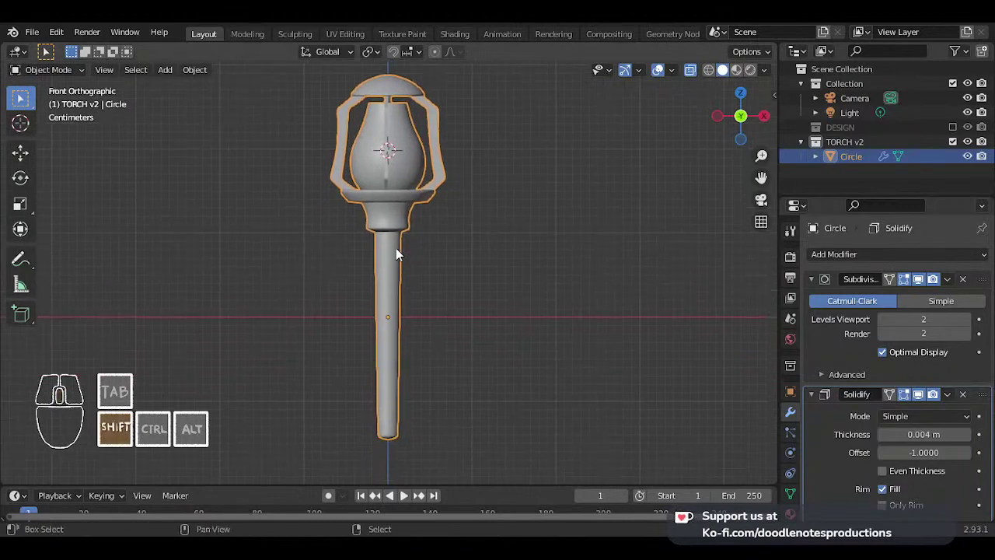
scroll(405, 283, "up", 5)
scroll(415, 311, "up", 1)
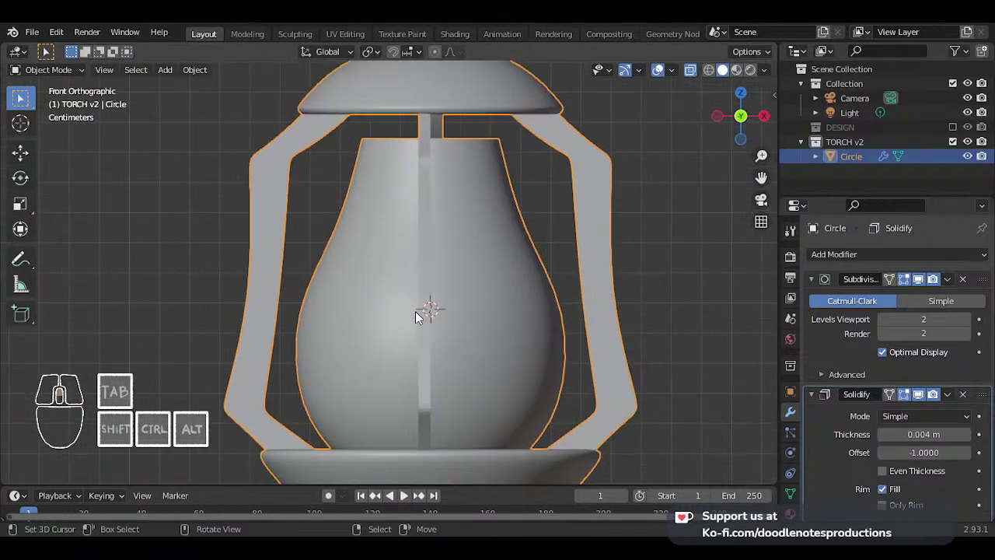
scroll(416, 309, "down", 5)
middle_click_drag(432, 315, 426, 286, "shift")
scroll(426, 286, "up", 2)
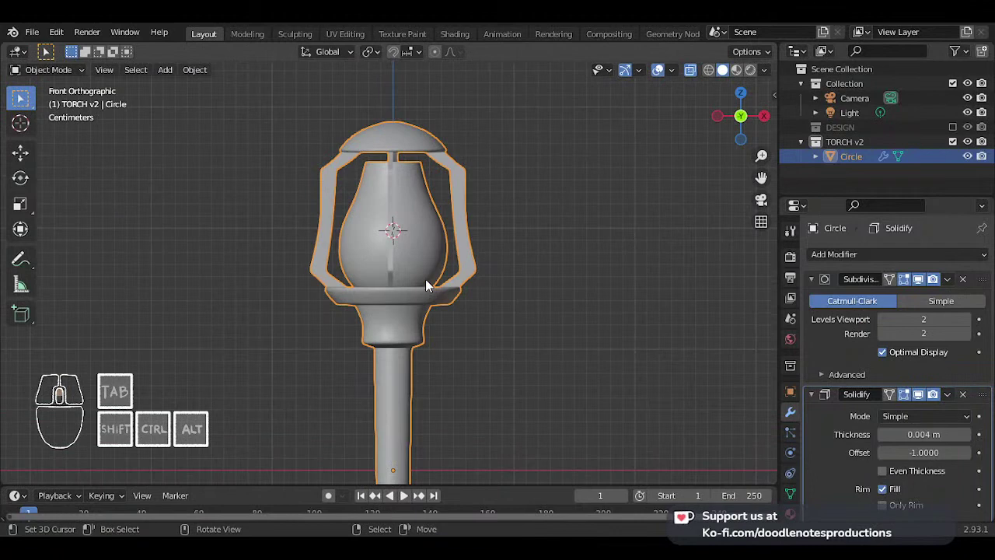
scroll(426, 286, "down", 3)
middle_click_drag(427, 370, 421, 310, "shift")
scroll(419, 287, "up", 1)
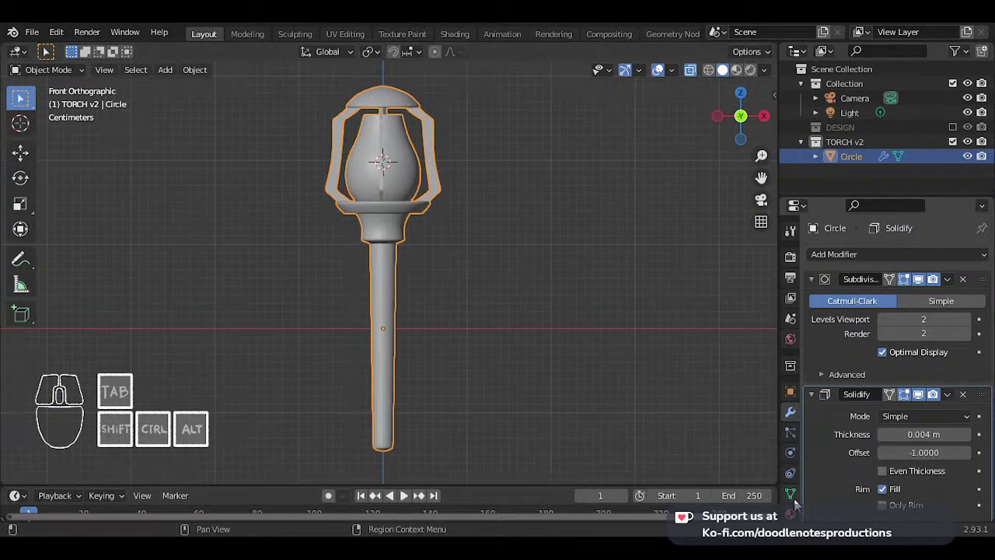
- Save TORCH 002.blend, then start a Save As and create and open a new folder named backup inside Objects
key("ctrl+s")
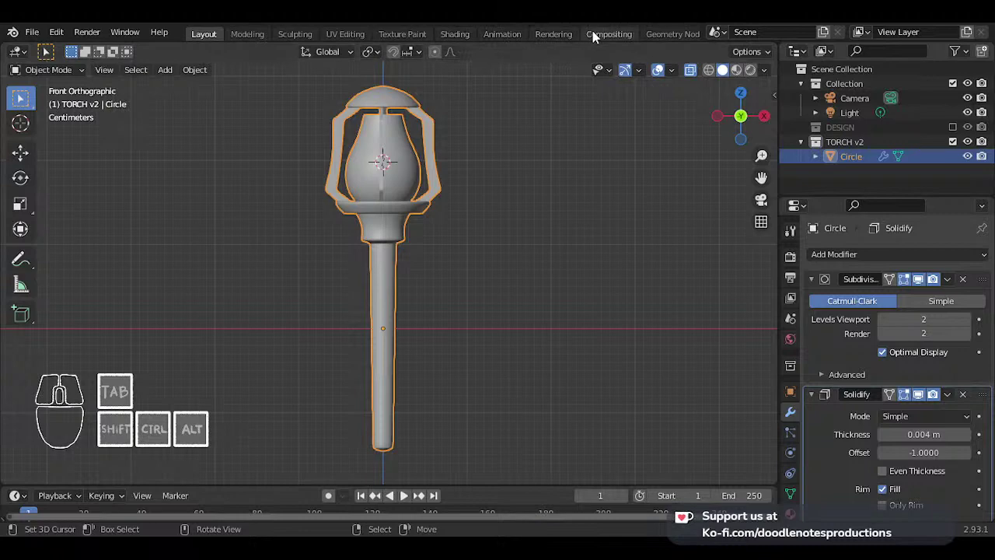
key("ctrl+s")
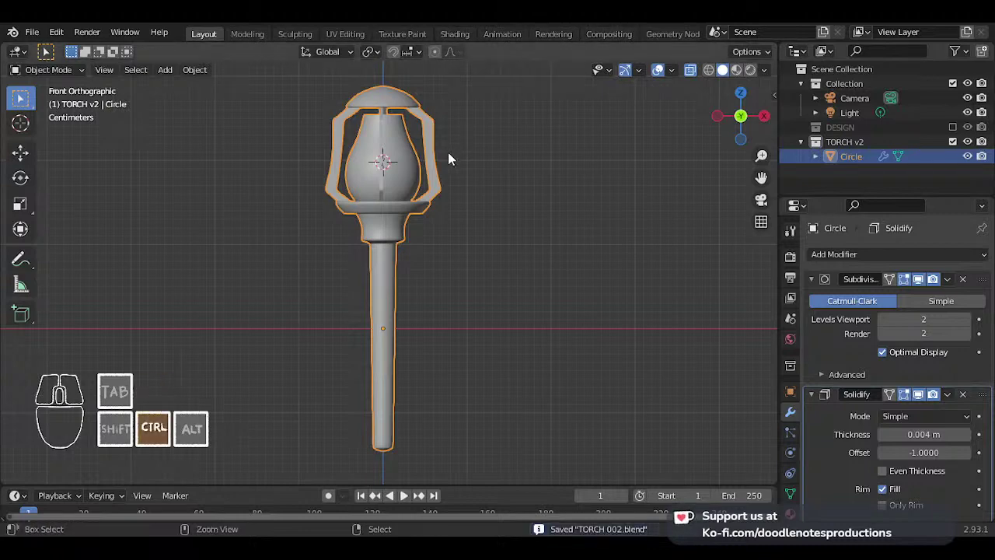
key("ctrl+shift+s")
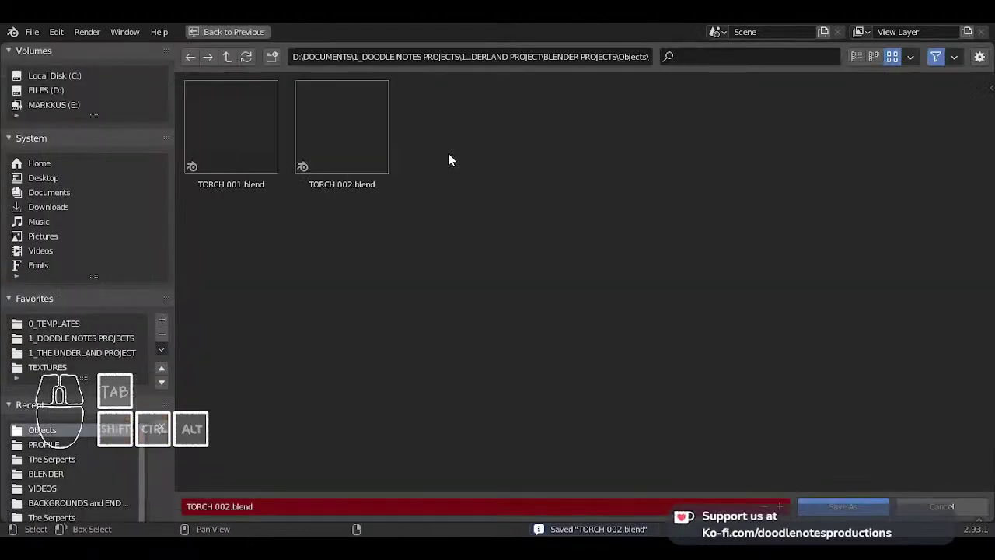
left_click(272, 56)
type("backup")
key("Return")
double_click(223, 163)
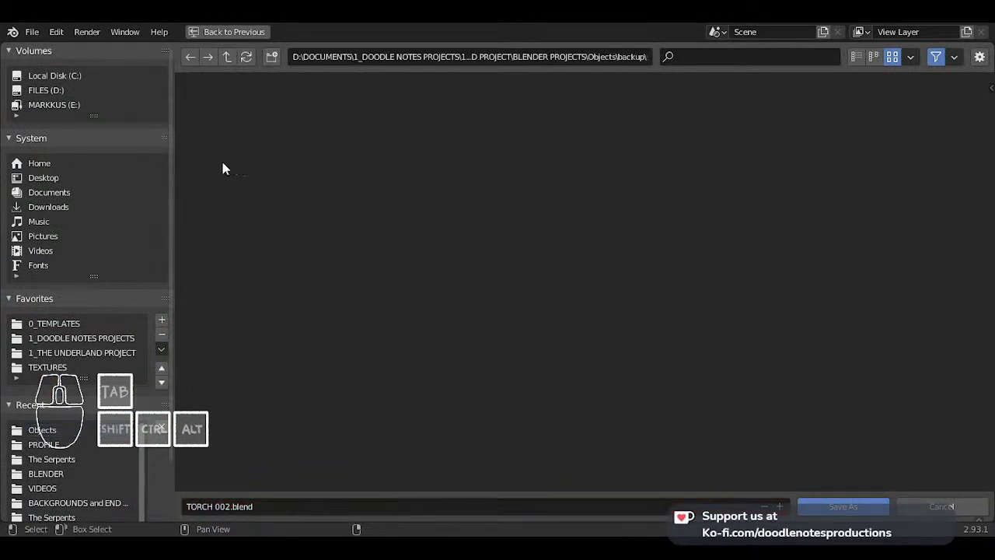
- Save the copy as TORCH 002_backup001.blend in the backup folder
left_click(231, 506)
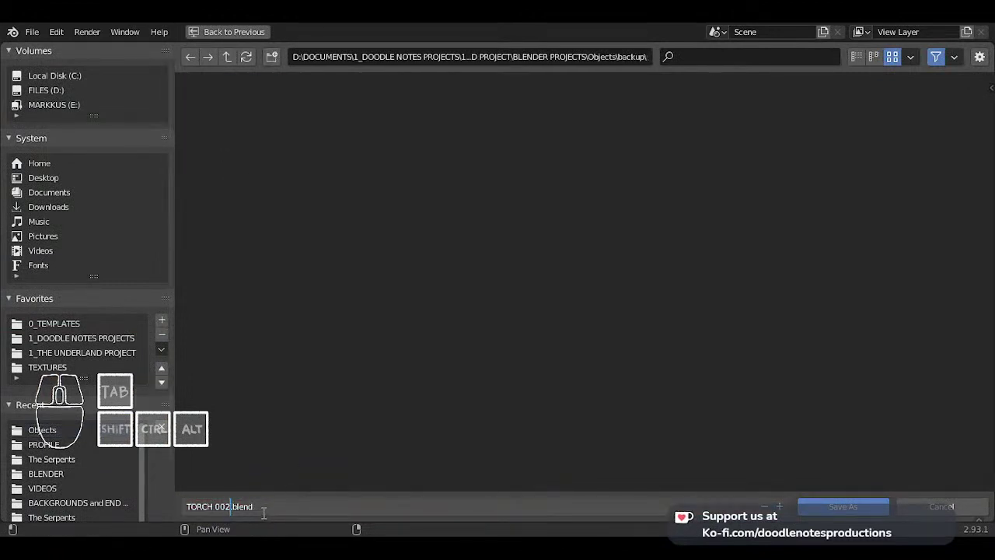
type("_backup001")
key("Return")
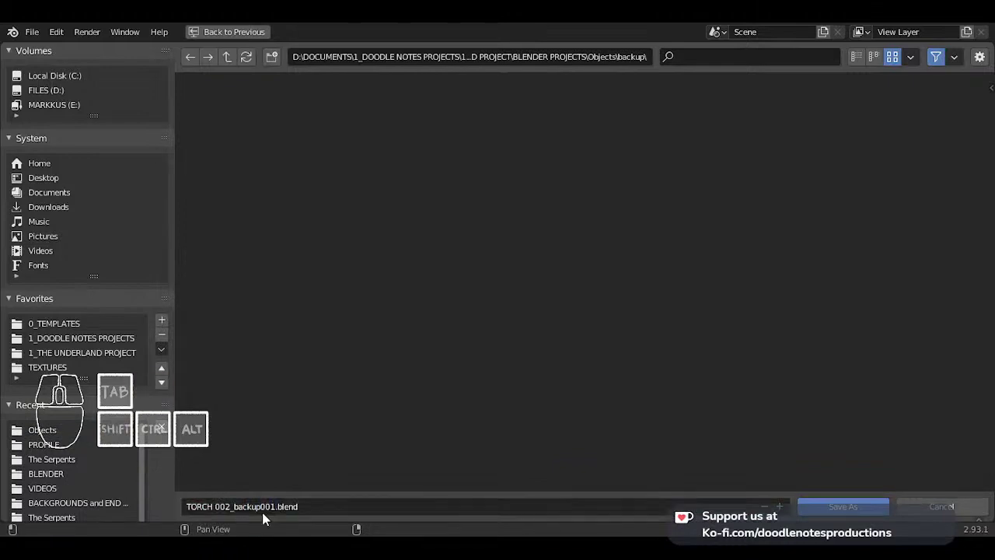
- Reopen the original TORCH 002.blend from the recent files and save it
left_click(32, 32)
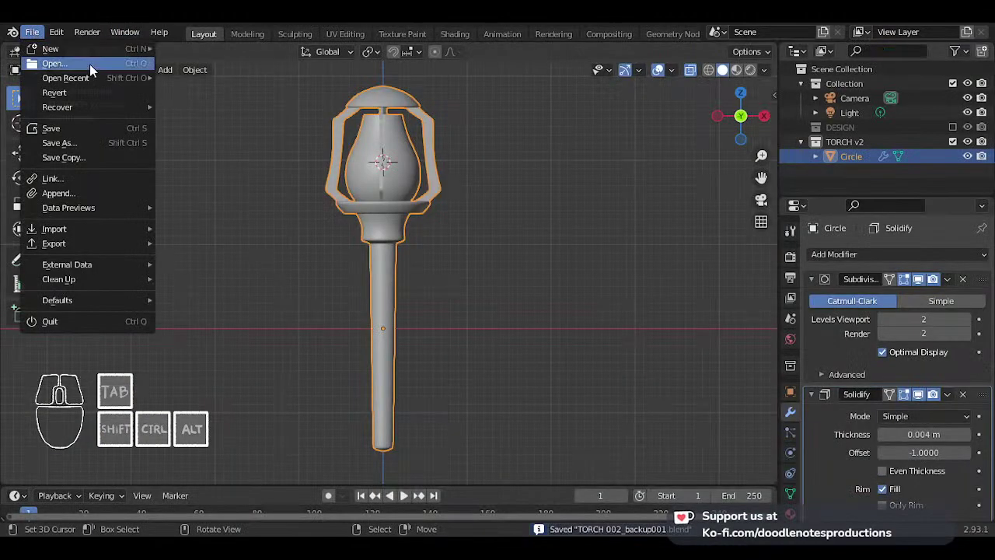
mouse_move(93, 78)
left_click(218, 89)
key("ctrl+s")
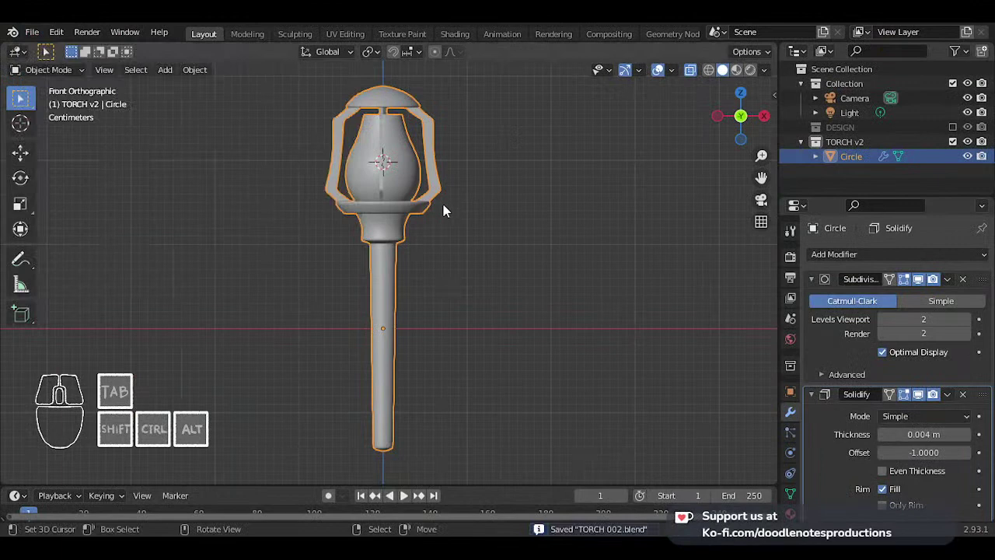
middle_click_drag(435, 204, 440, 205, "shift")
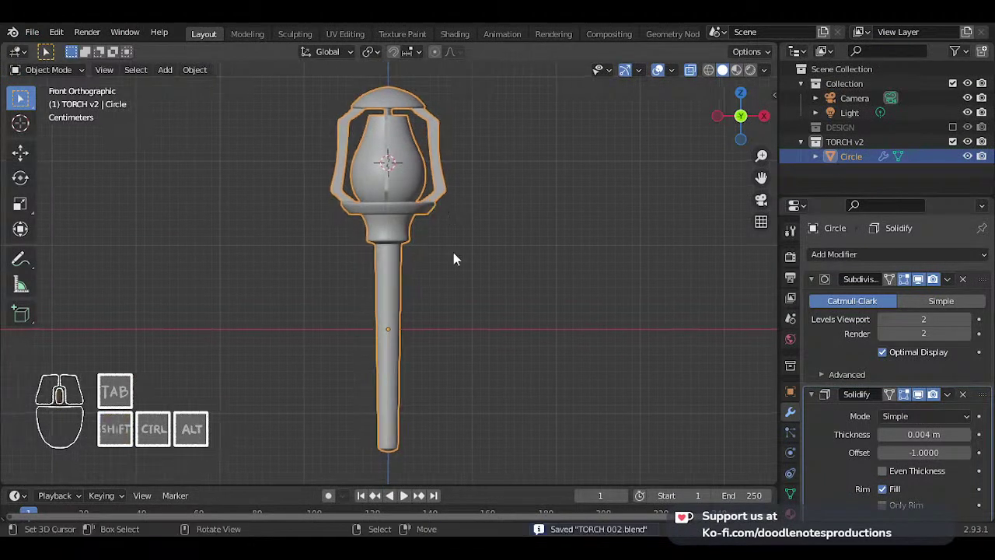
- Show the torch's material settings and save the file
left_click(793, 513)
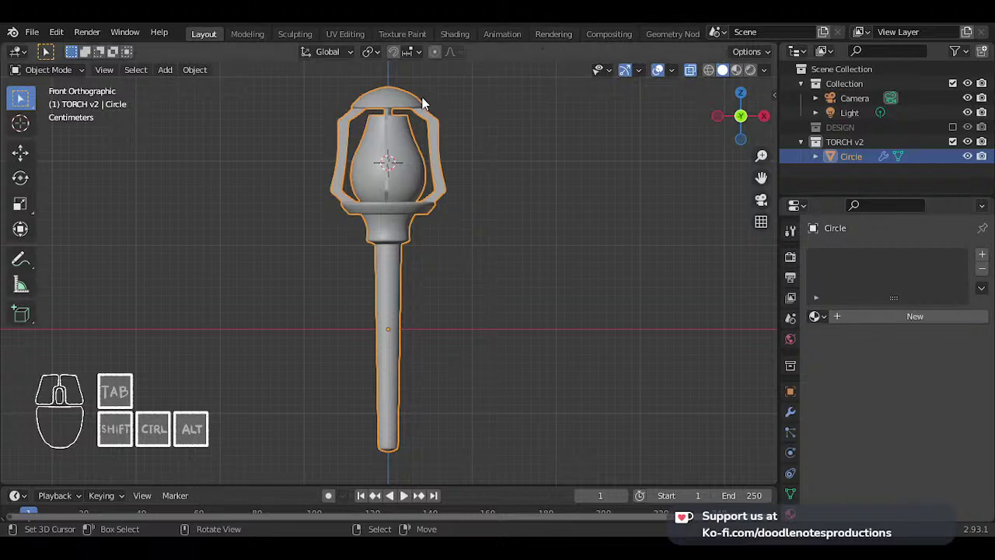
scroll(433, 141, "up", 1)
scroll(436, 141, "down", 1)
key("ctrl+s")
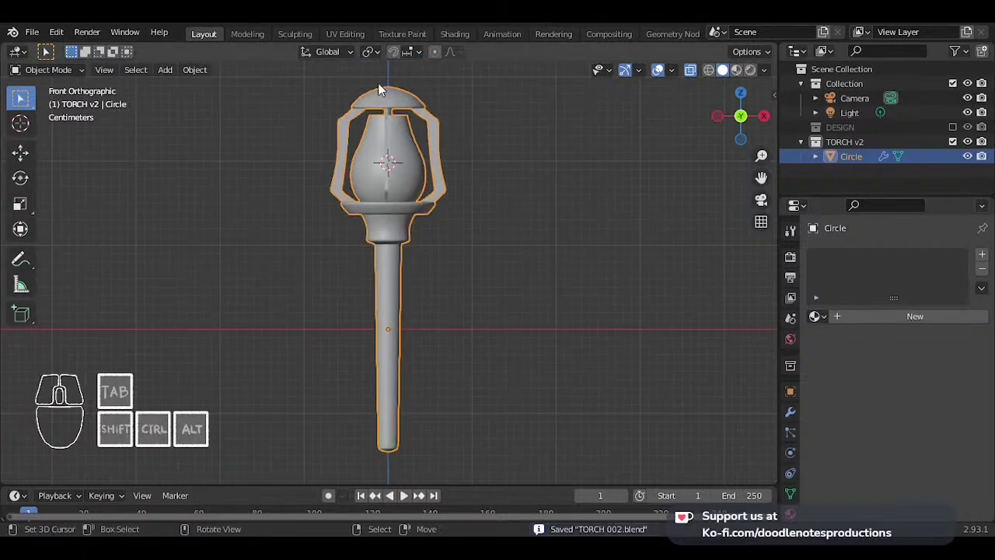
- Reload TORCH 002.blend from the recent files and save it
left_click(30, 33)
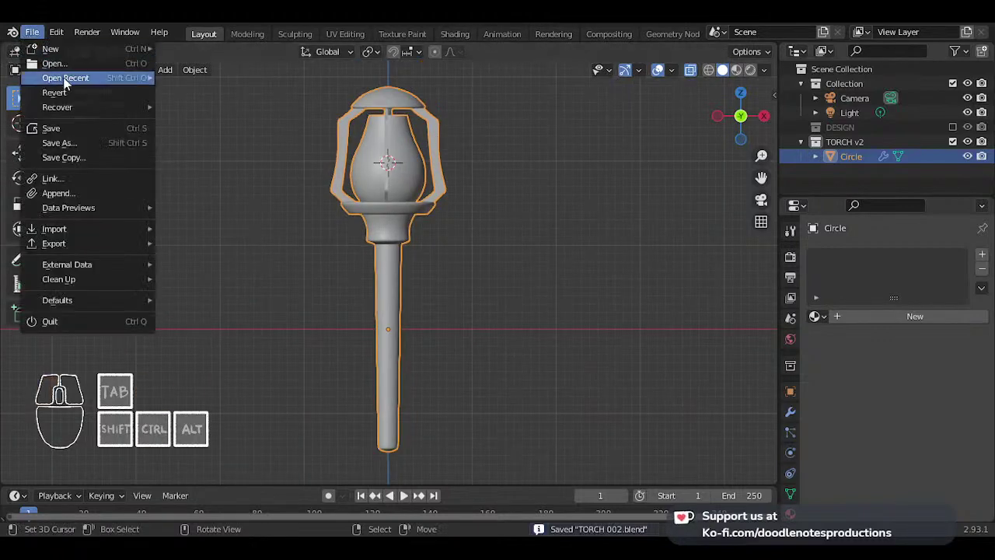
mouse_move(89, 79)
left_click(256, 76)
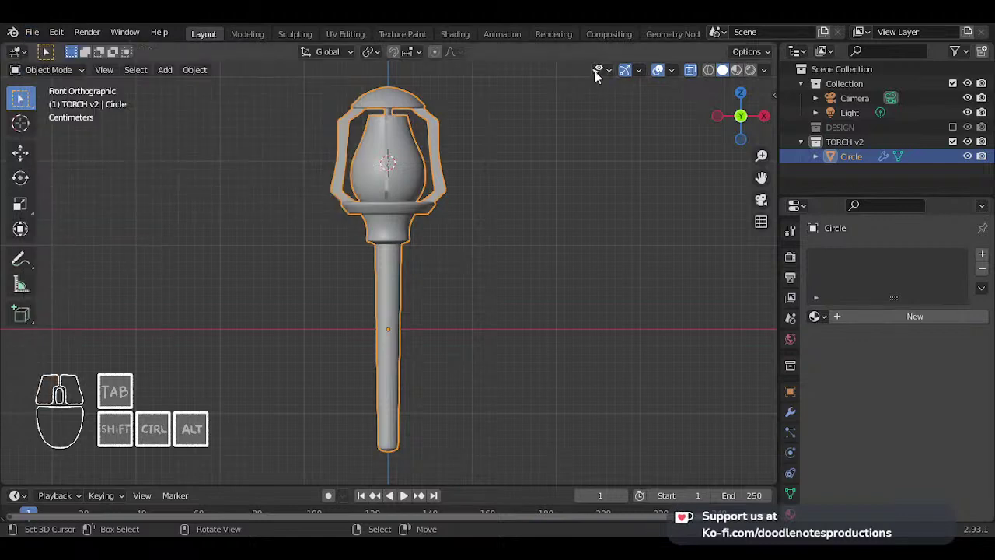
key("ctrl+s")
middle_click_drag(458, 258, 467, 260, "shift")
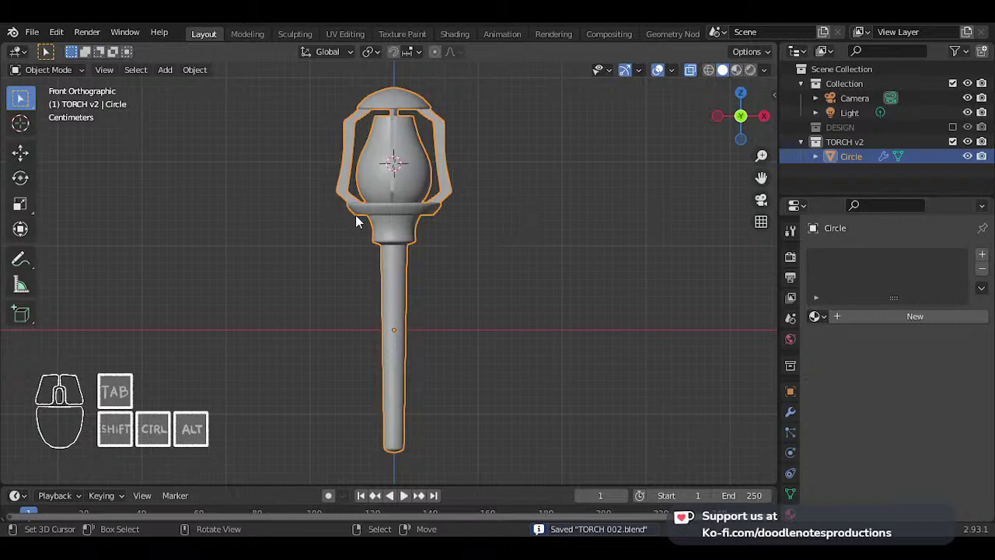
middle_click_drag(538, 98, 537, 99, "shift")
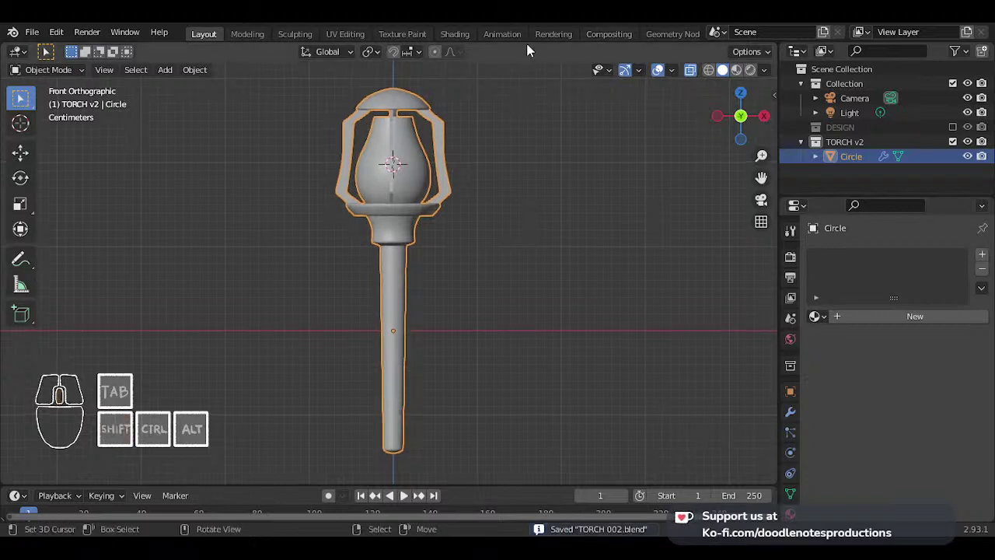
- Switch to the Shading workspace and show the torch's handle in front view
left_click(454, 33)
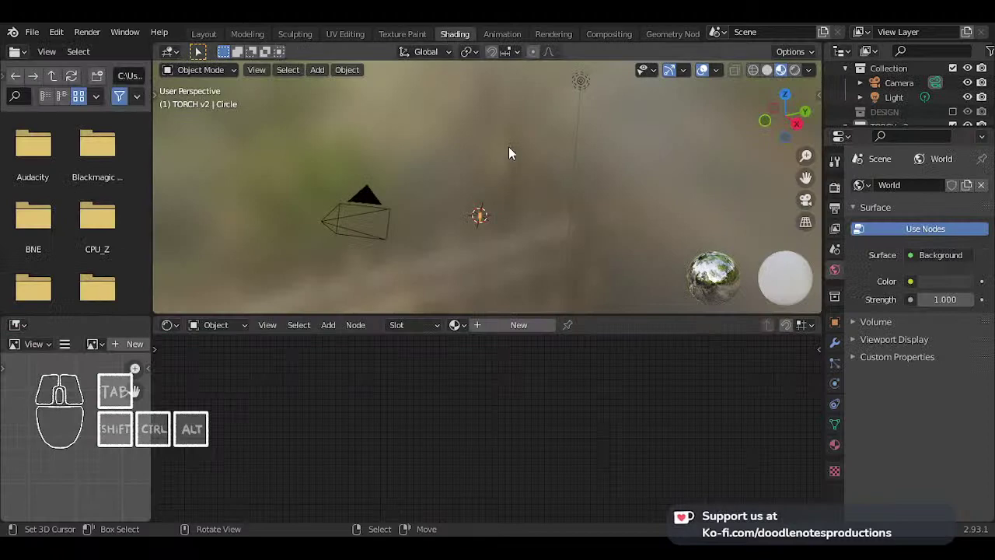
key("KP_1")
mouse_move(510, 152)
middle_mouse_down("shift")
mouse_move(525, 231)
mouse_move(516, 144)
middle_mouse_up("shift")
scroll(513, 165, "up", 5)
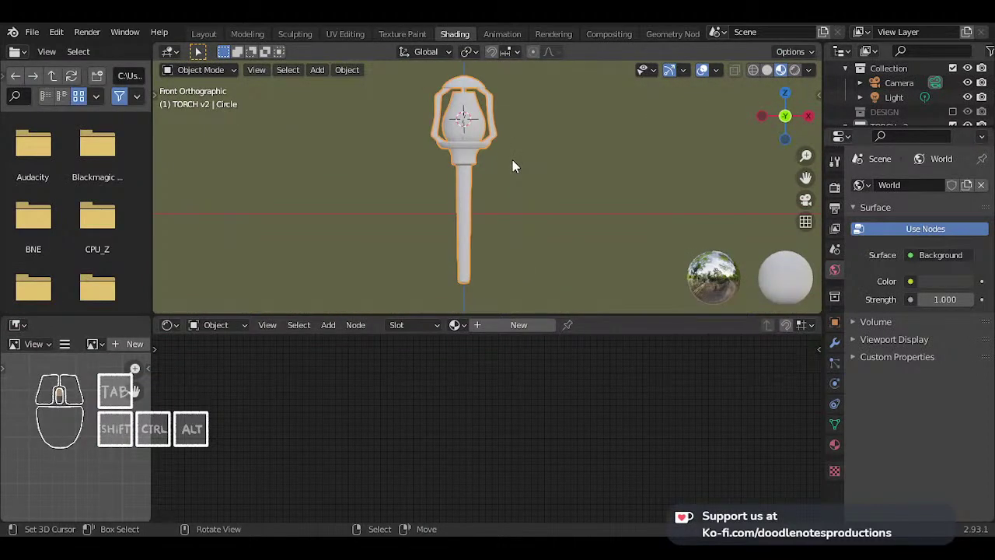
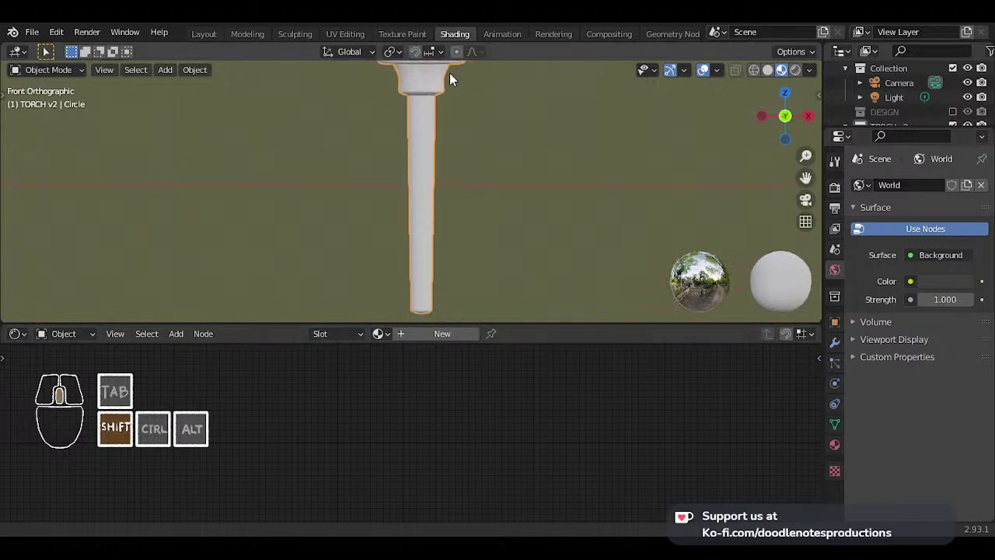
scroll(434, 209, "down", 2)
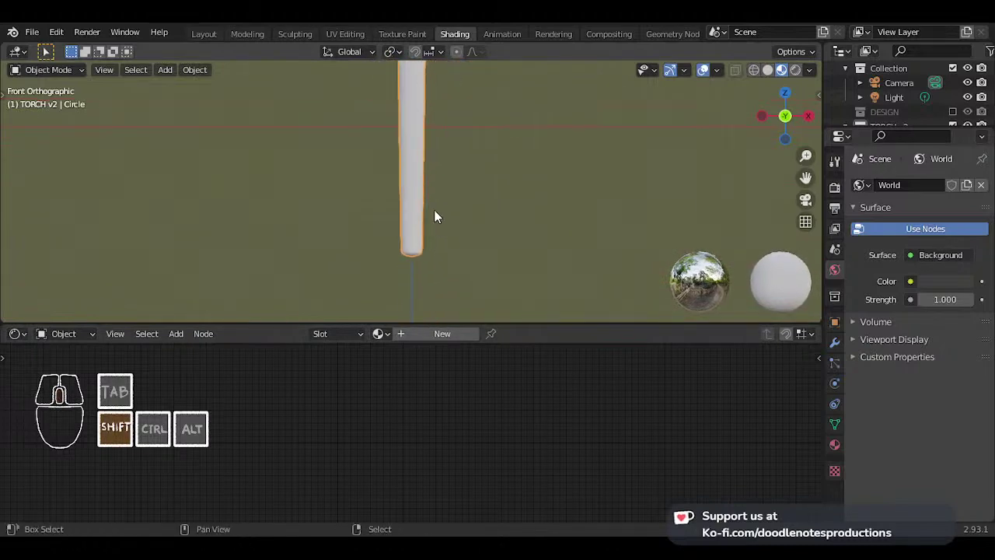
middle_click_drag(421, 153, 419, 206, "shift")
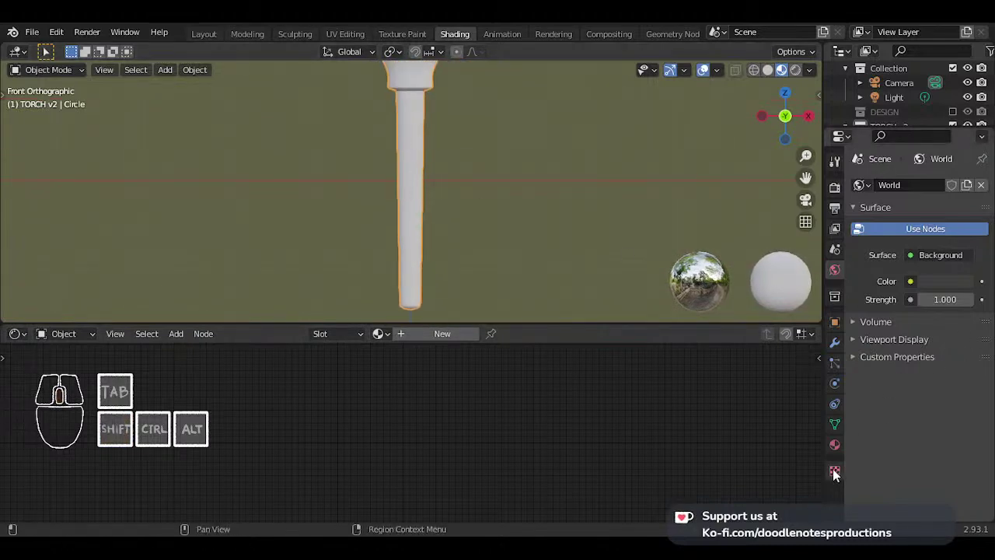
- Create a new material named Torch Handle for the torch object and save the file
left_click(835, 445)
left_click(865, 250)
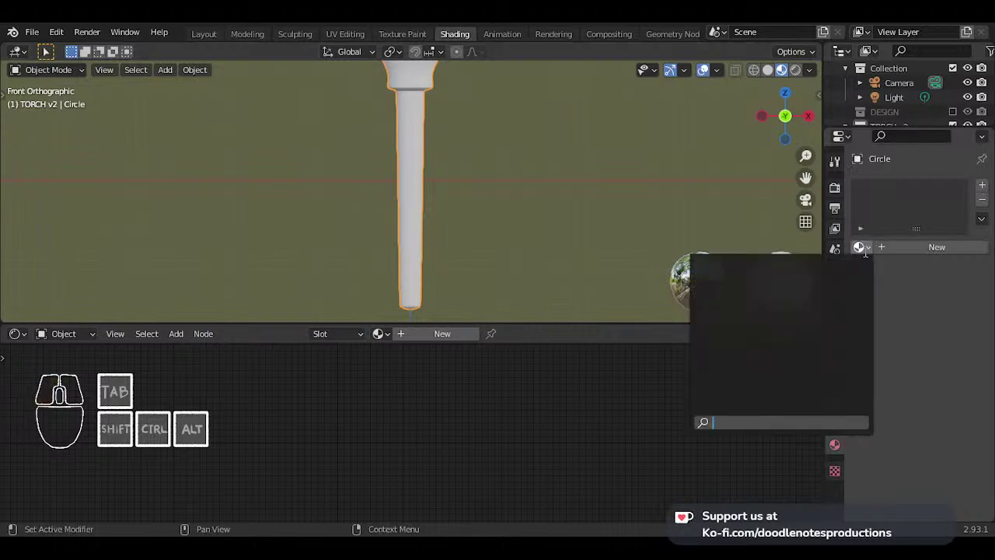
key("ctrl+s")
scroll(437, 210, "up", 2)
scroll(439, 206, "down", 3)
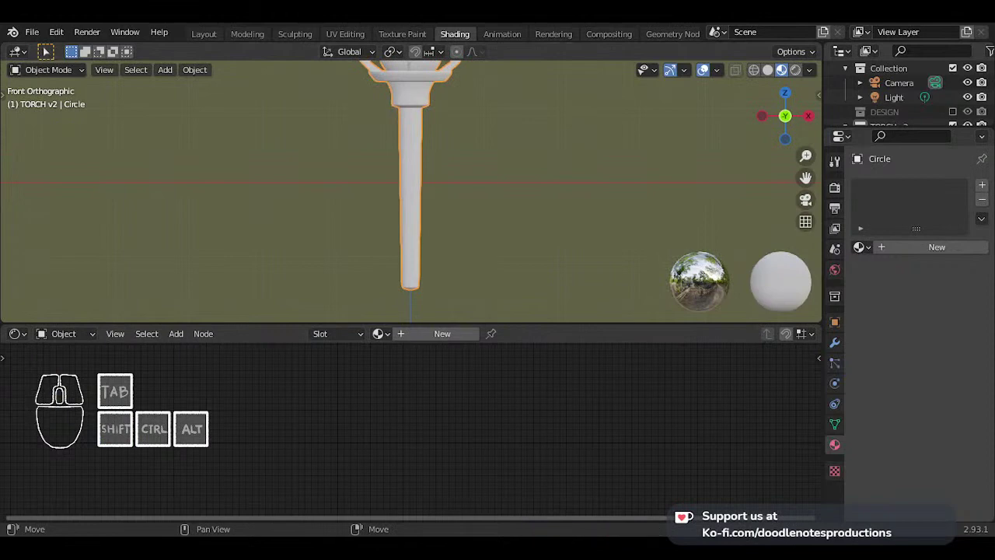
left_click(859, 247)
left_click(933, 247)
double_click(896, 246)
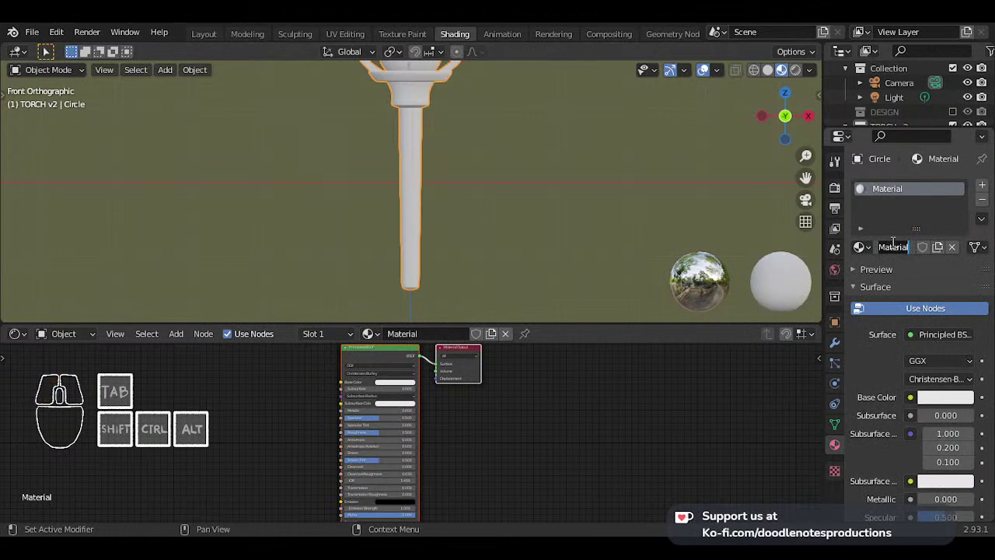
type("Torch Handle")
key("Return")
key("ctrl+s")
- Widen the properties editor and lengthen the material slot list
scroll(405, 414, "up", 1)
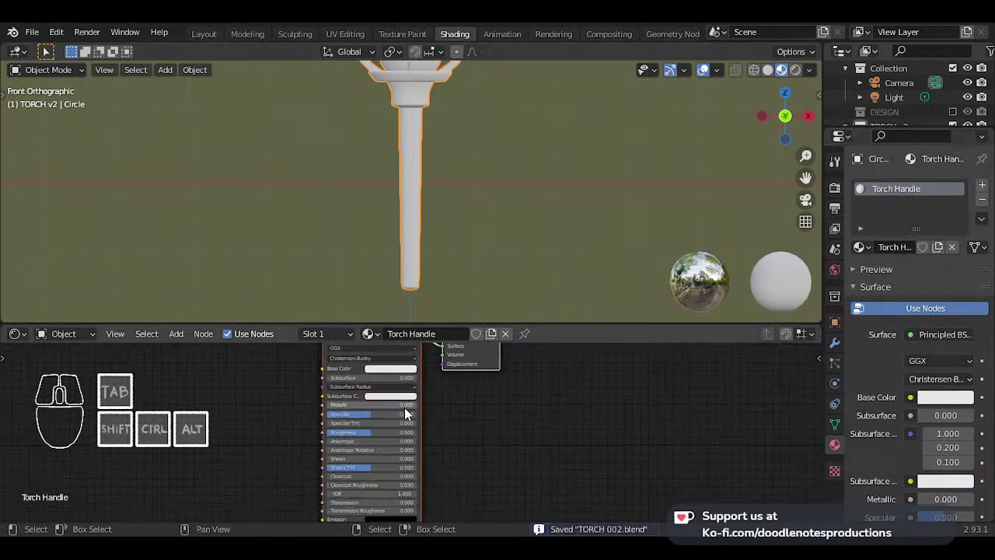
scroll(405, 414, "up", 4)
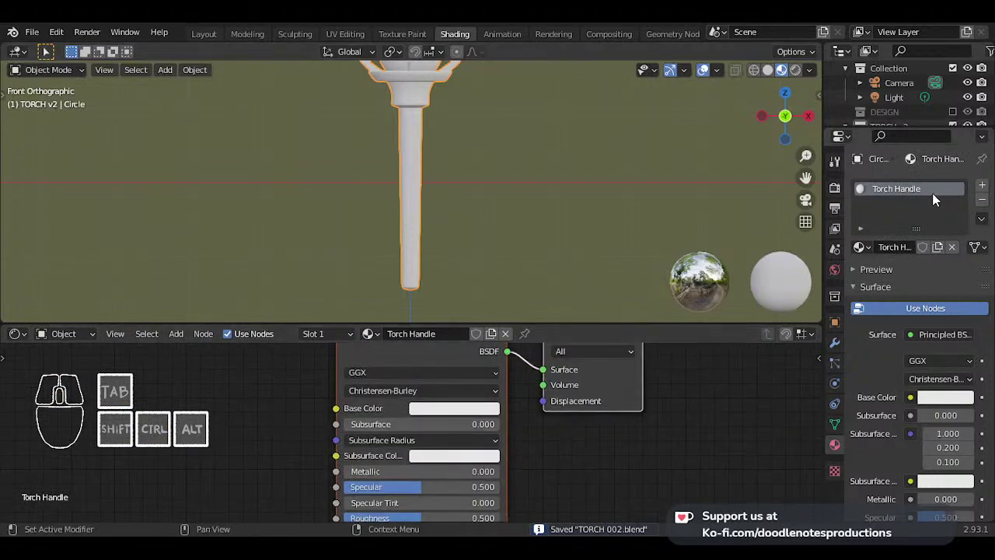
left_click_drag(825, 210, 762, 208)
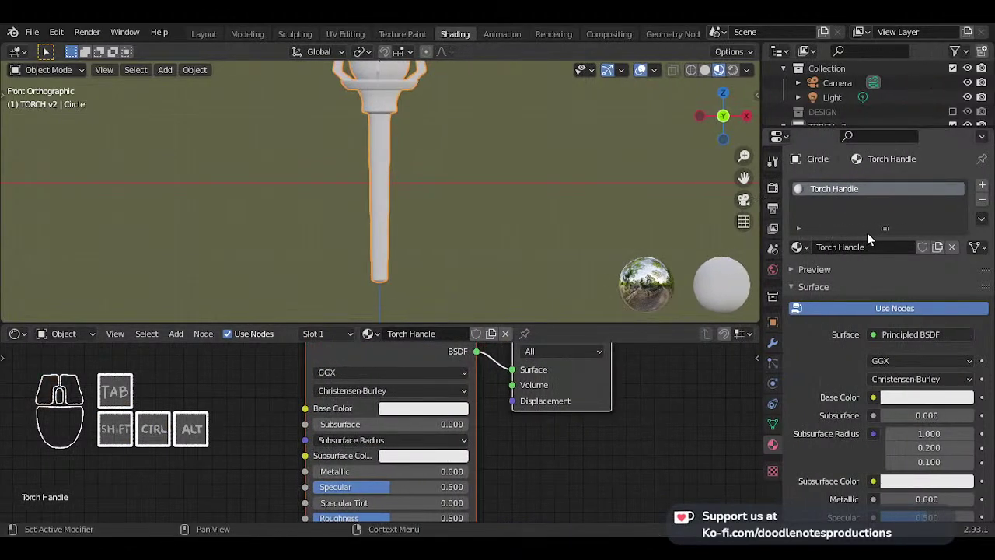
left_click_drag(881, 229, 881, 259)
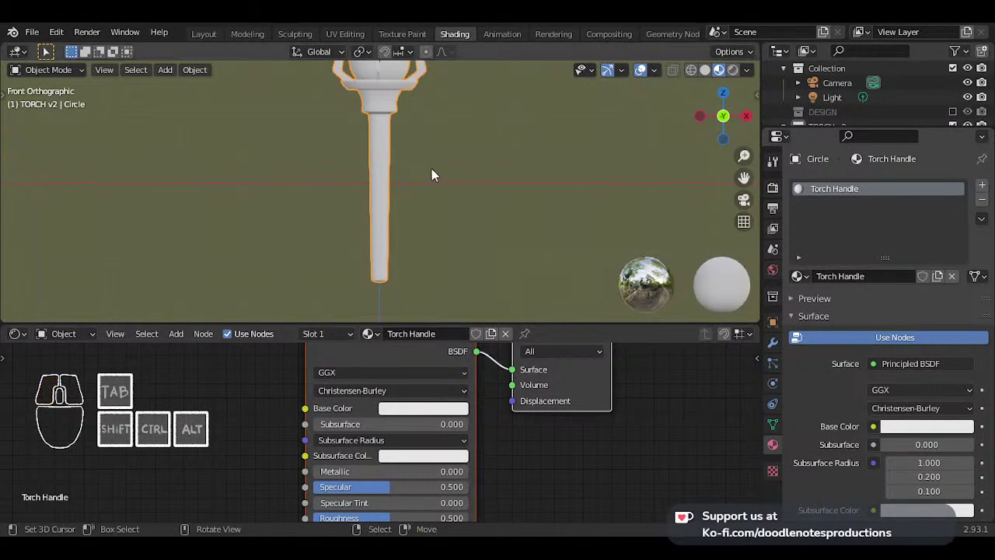
- Add a second material slot with a new material named Torch Metal 1
middle_click_drag(431, 175, 414, 224, "shift")
scroll(415, 224, "up", 3)
left_click(982, 185)
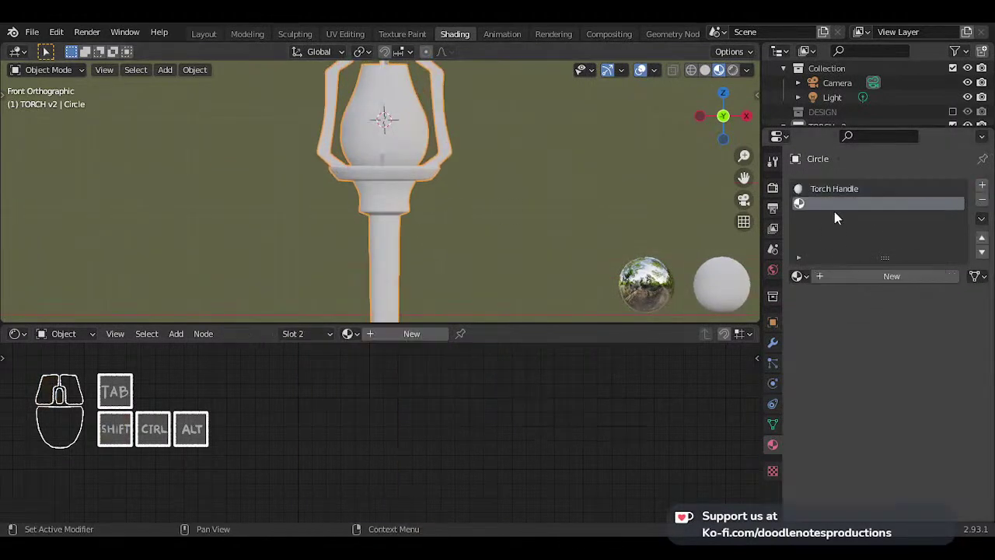
left_click(847, 273)
left_click(836, 274)
type("To")
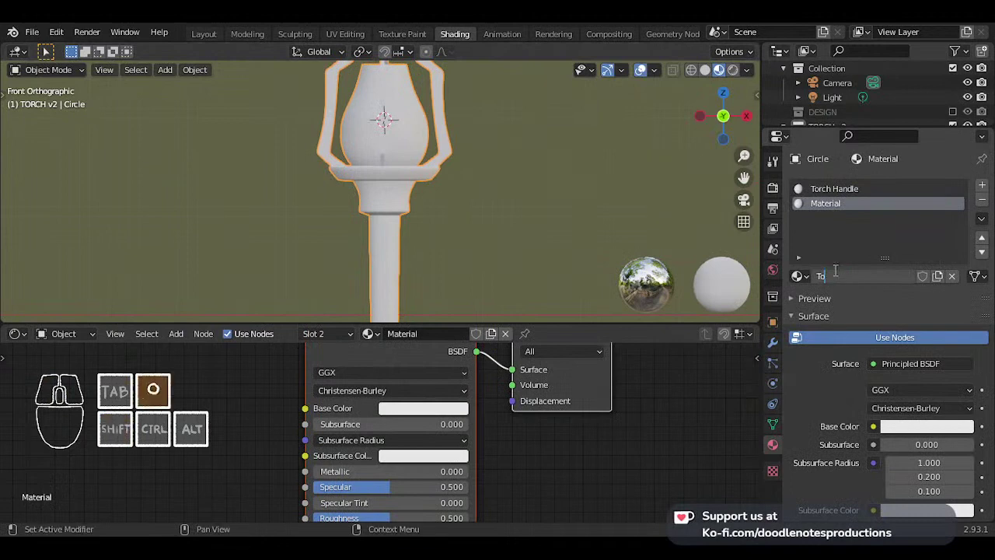
type("rch Metal 1")
key("Return")
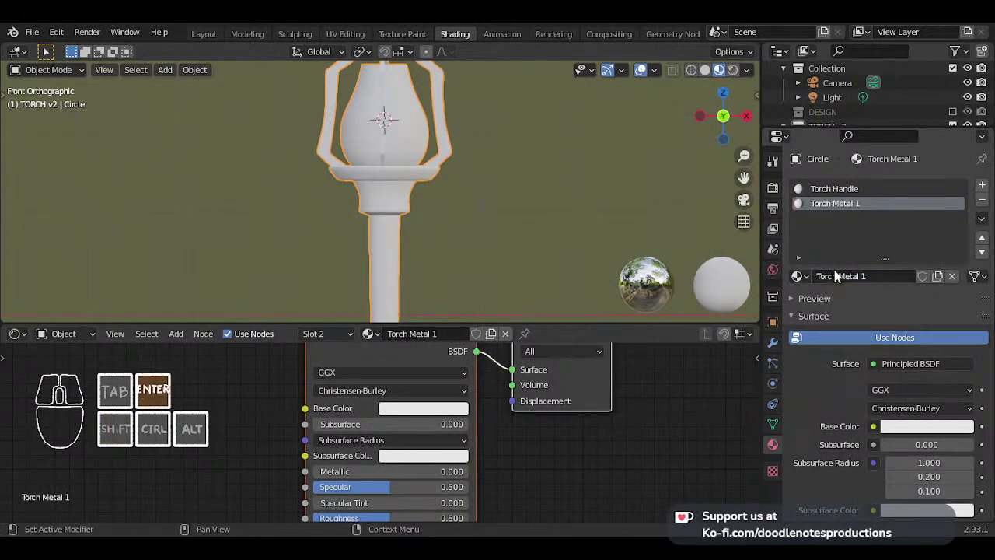
- Set the base color of Torch Metal 1 to light blue
middle_click_drag(427, 101, 440, 170, "shift")
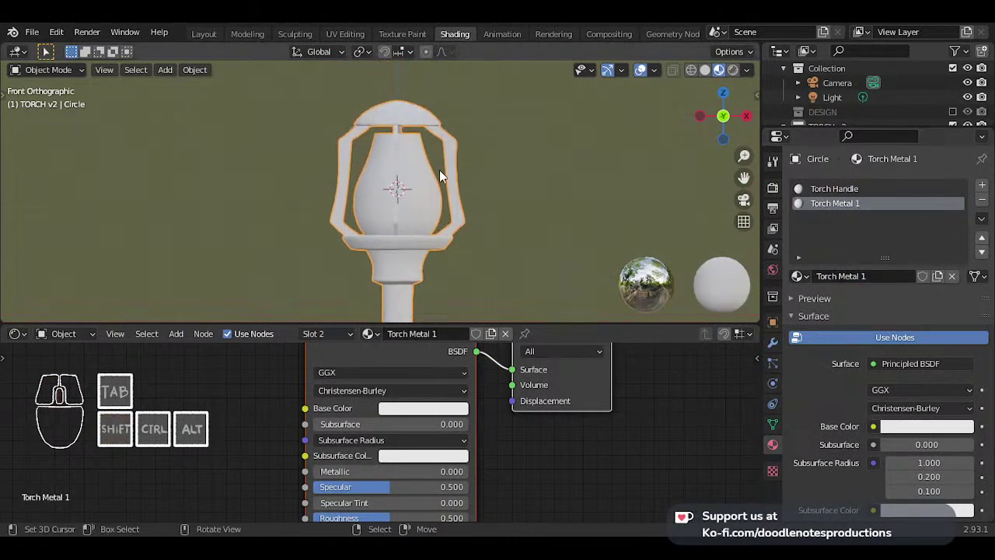
scroll(428, 138, "down", 1, "shift")
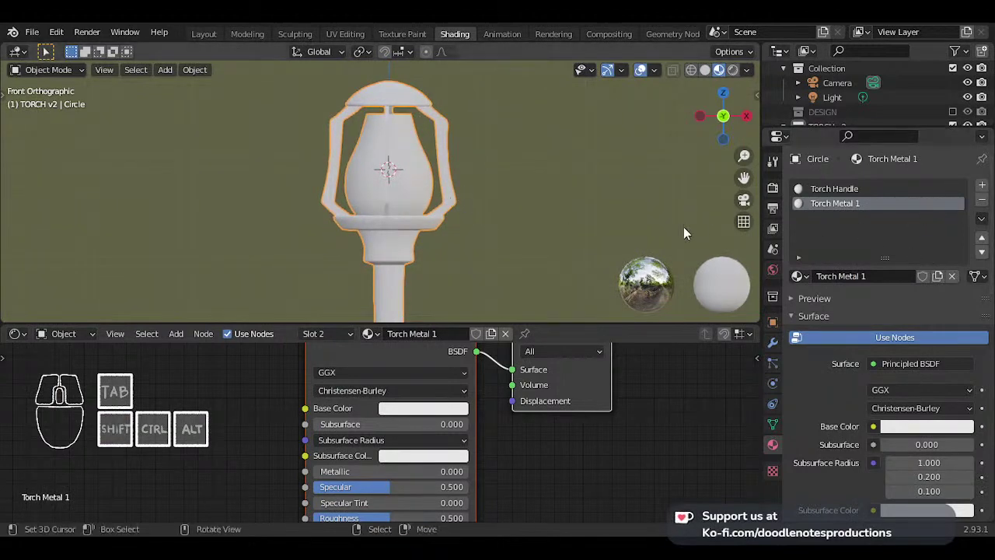
key("Tab")
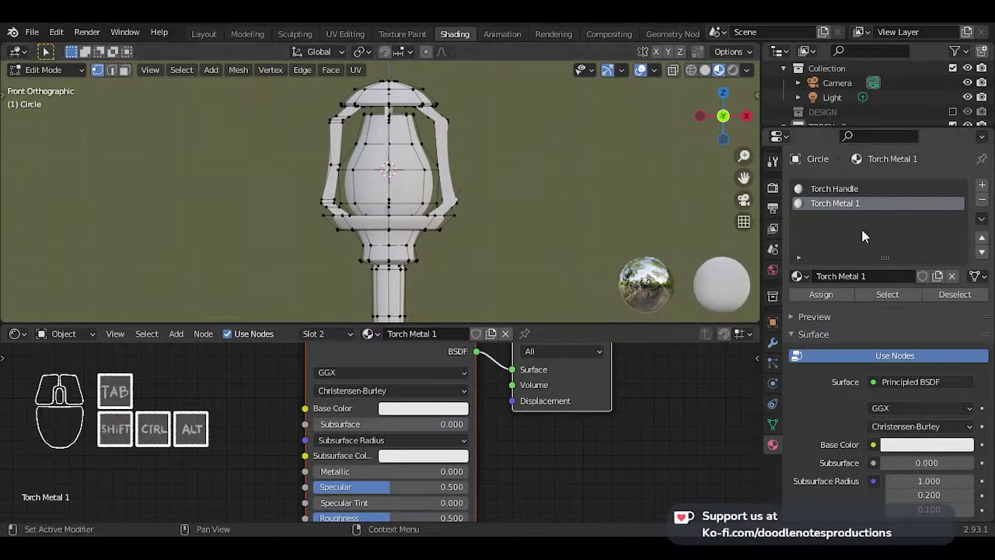
key("Tab")
left_click(944, 429)
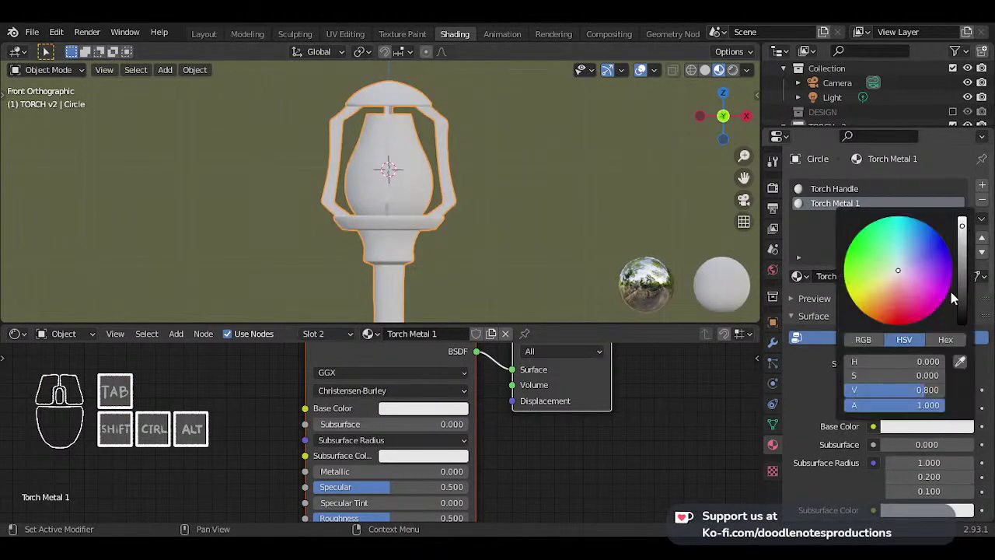
left_click(931, 259)
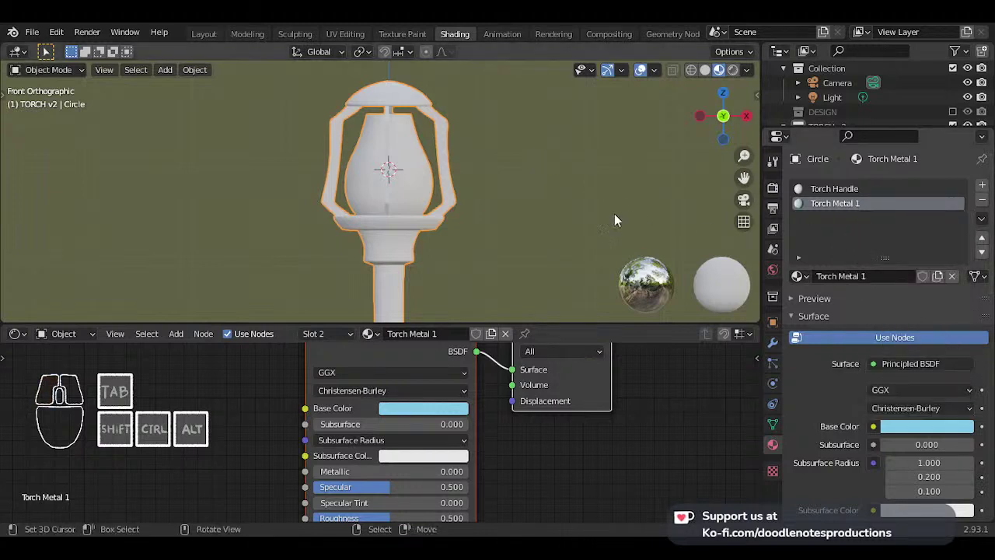
- Assign Torch Metal 1 to the torch's cap, collar and the pair of outer side bars seen from the front
key("Tab")
right_click(433, 104, "shift")
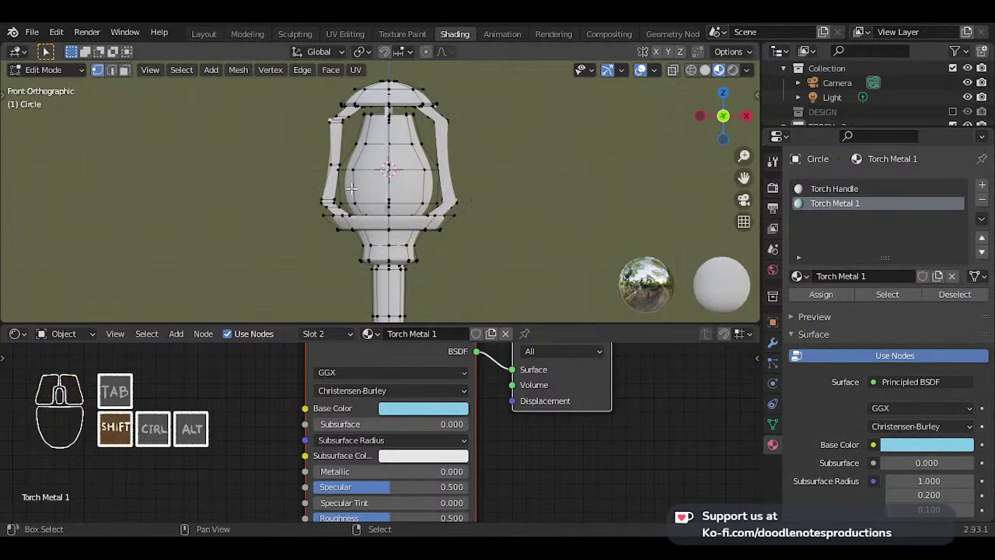
right_click(419, 250, "shift")
key("ctrl+l")
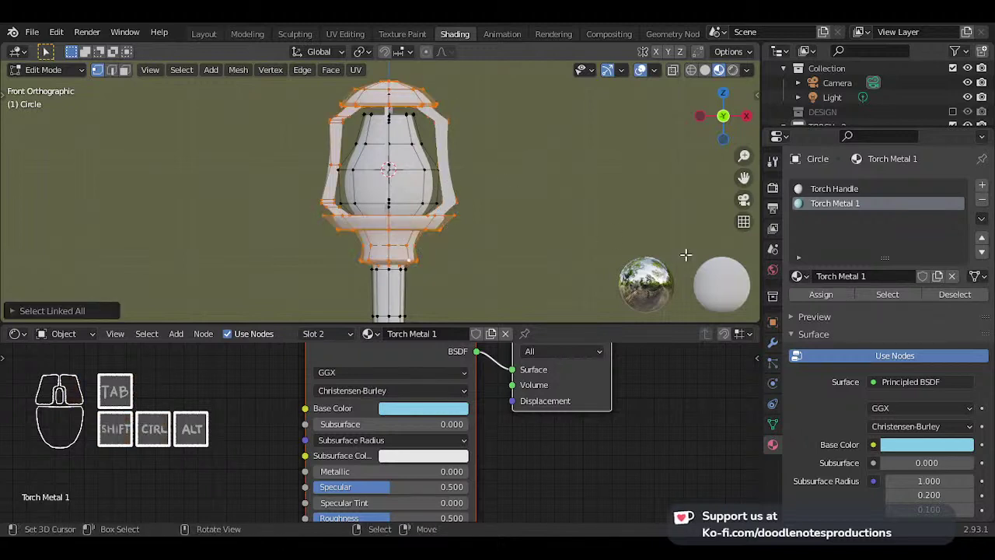
left_click(821, 294)
key("Tab")
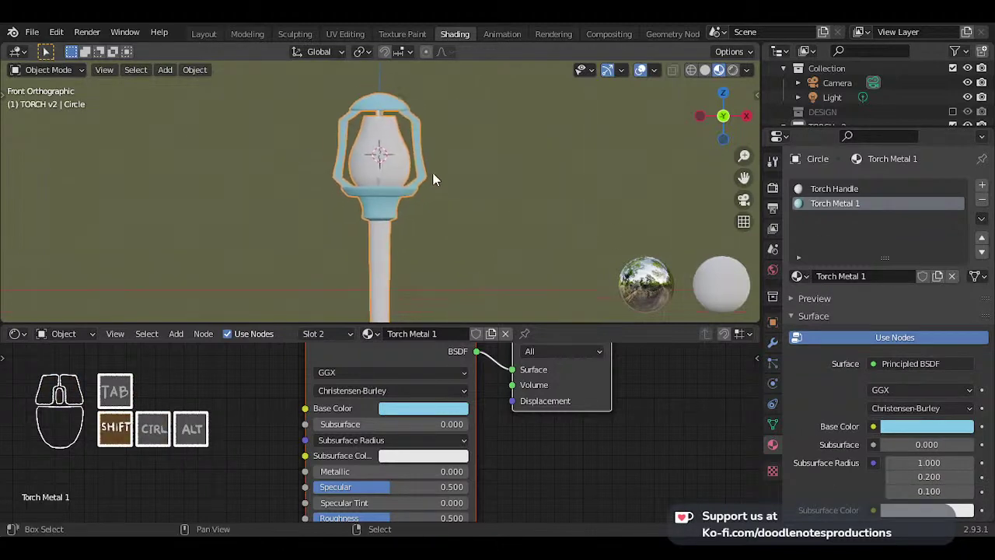
- Assign Torch Metal 1 to the remaining front and back bars around the chimney and save the file
scroll(433, 172, "up", 3)
scroll(416, 144, "down", 2)
key("Tab")
middle_click_drag(455, 167, 327, 175)
right_click(325, 133)
right_click(446, 123, "shift")
key("ctrl+l")
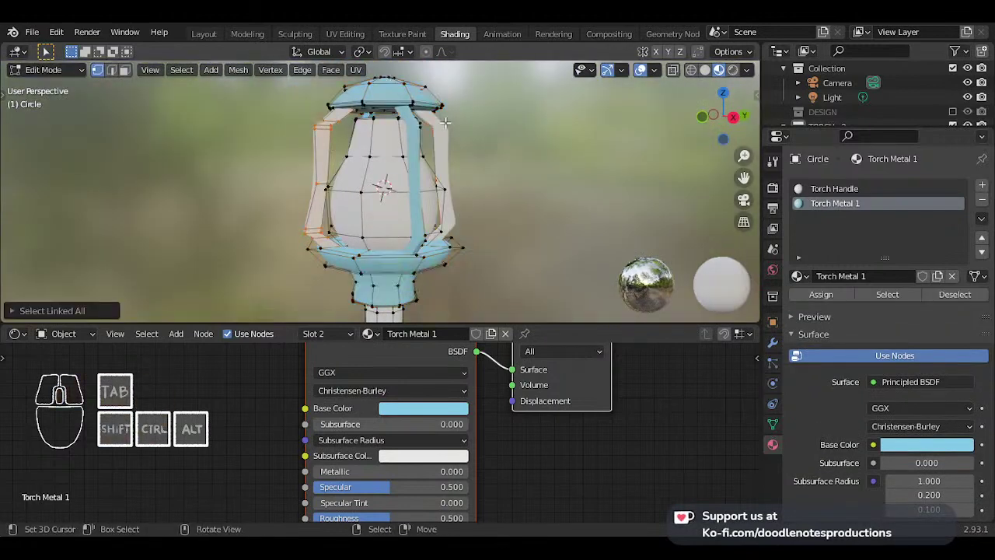
left_click(836, 291)
key("Tab")
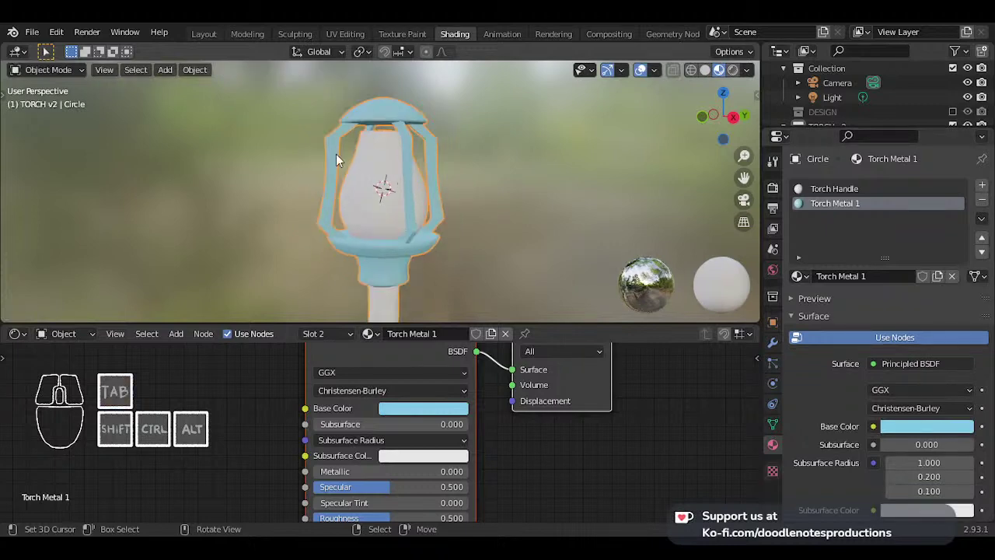
key("KP_1")
key("ctrl+s")
- Add a third material slot with a new material named Torch Glass and save the file
scroll(377, 154, "up", 1)
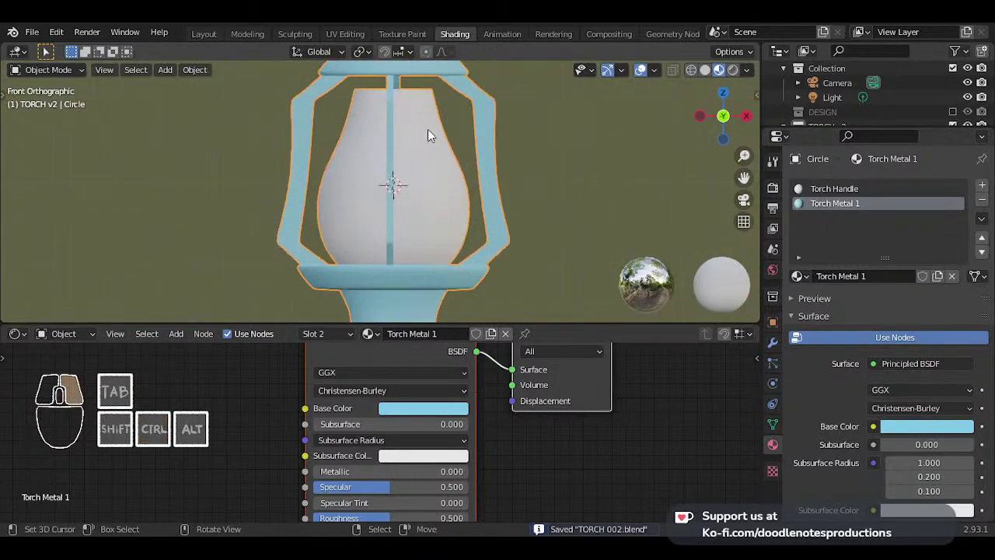
left_click(982, 185)
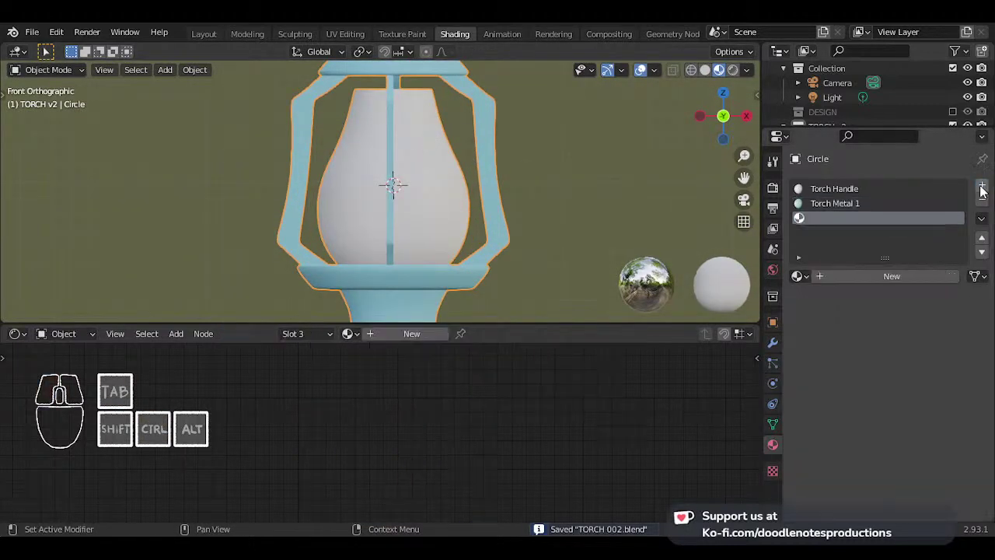
left_click(860, 276)
left_click(846, 276)
type("T")
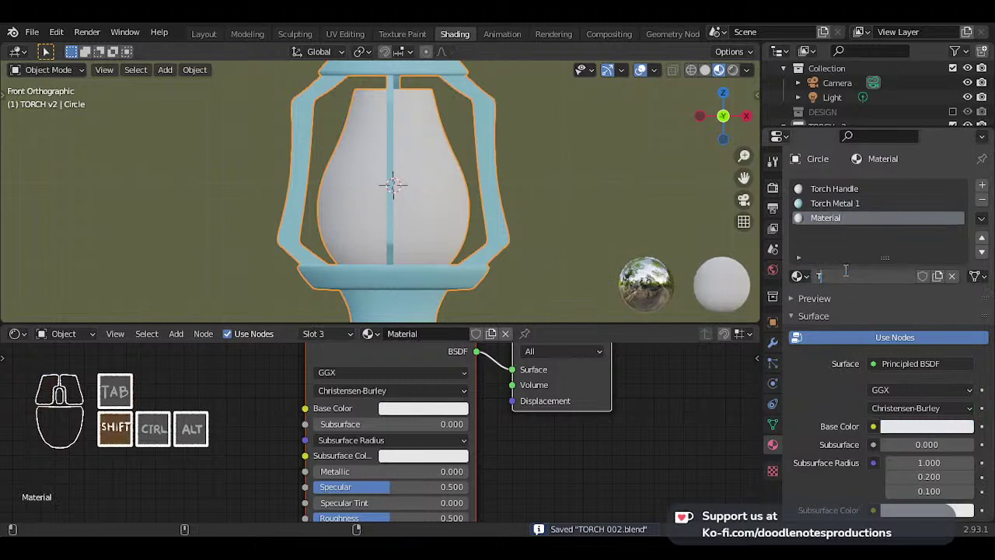
type("orch Glass")
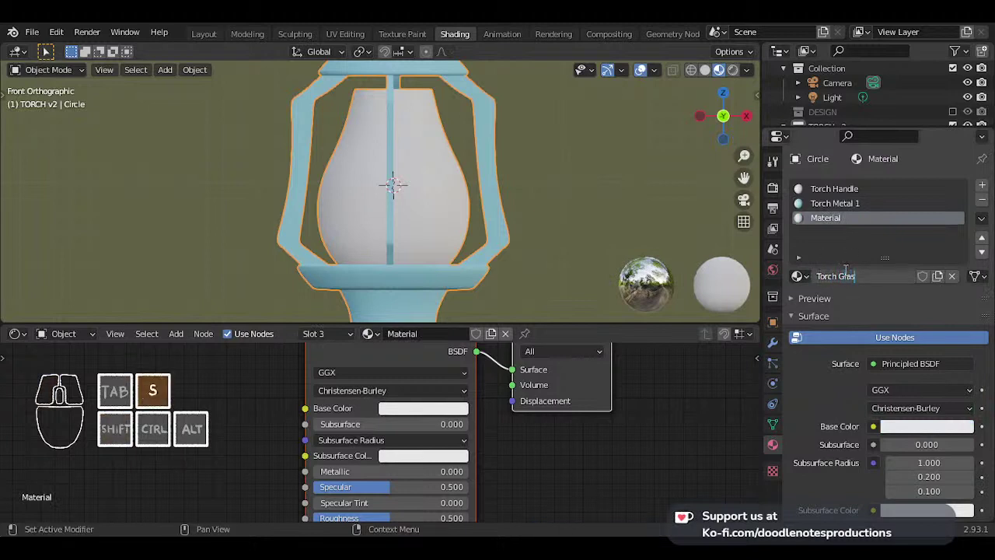
key("Return")
key("ctrl+s")
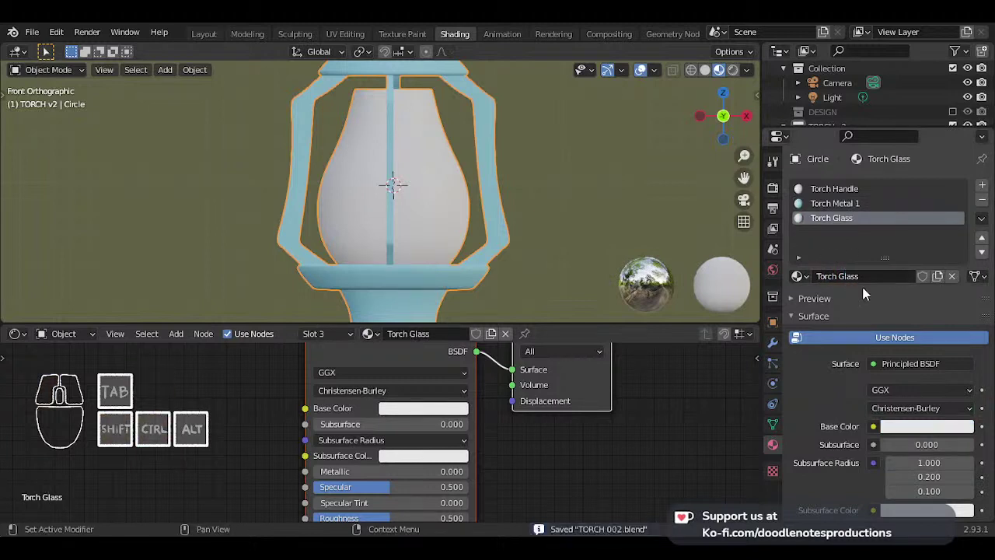
- Give Torch Glass a pale yellow base color and assign it to the linked faces of the glass chimney
left_click(914, 426)
left_click_drag(912, 276, 883, 280)
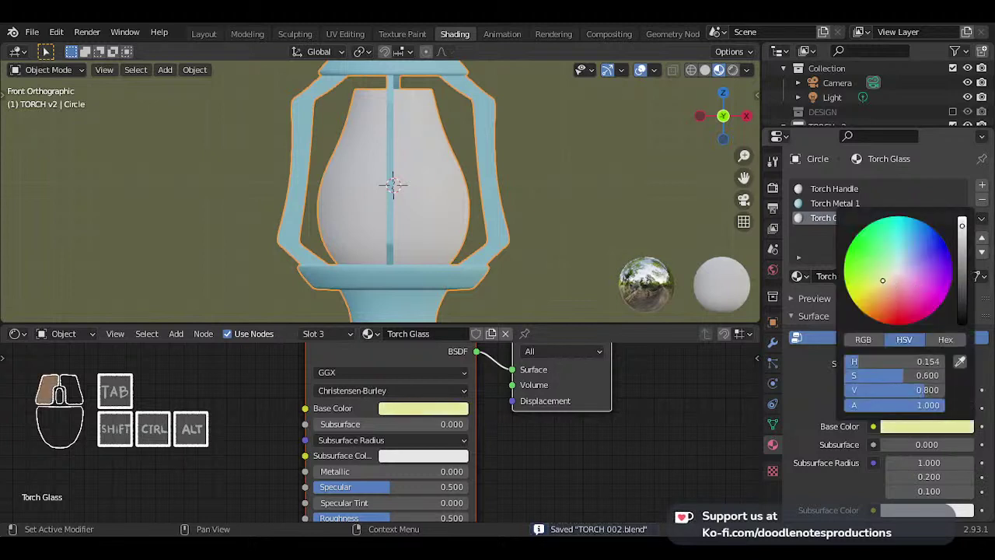
key("Tab")
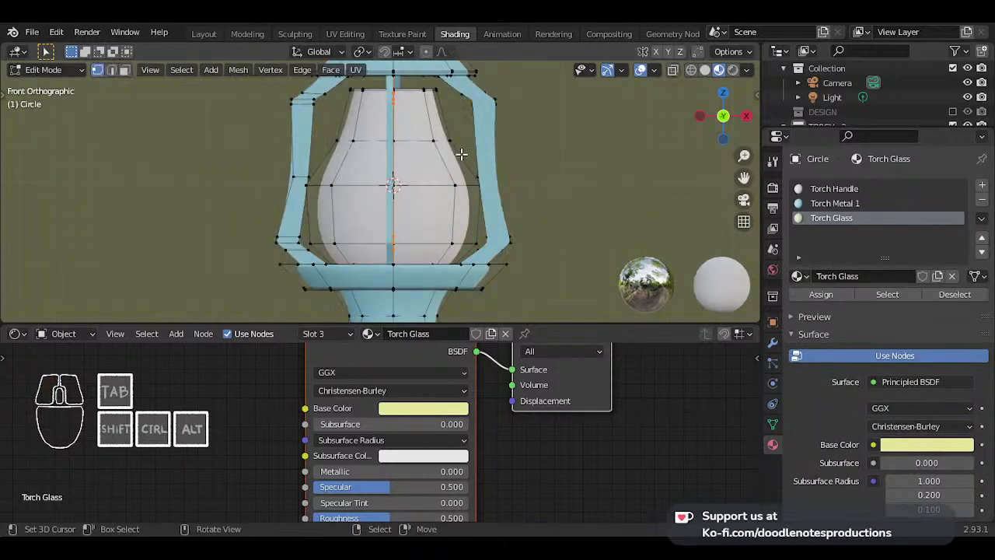
key("ctrl+l")
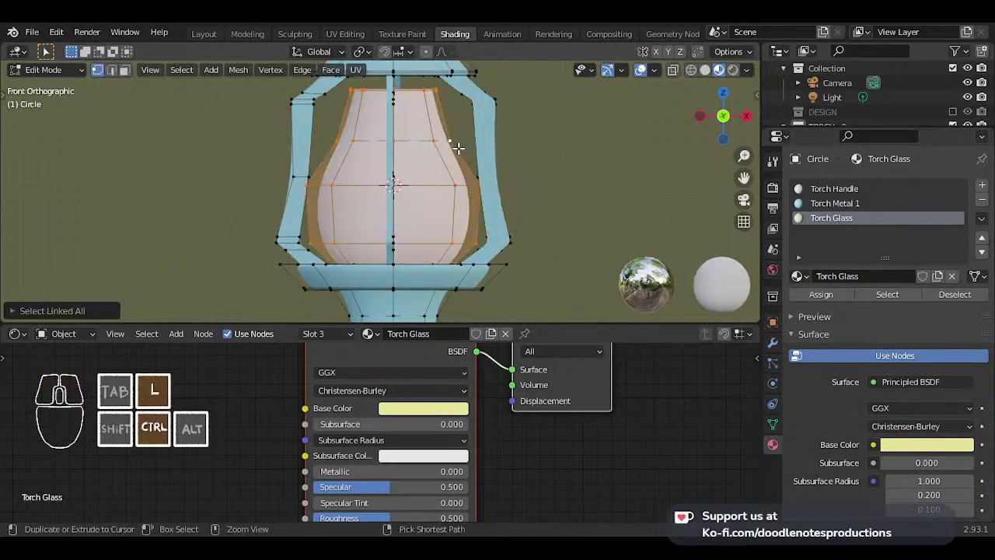
left_click(820, 294)
key("Tab")
- Compare the Alpha Blend and Alpha Hashed blend modes for the Torch Glass material
scroll(947, 307, "down", 3)
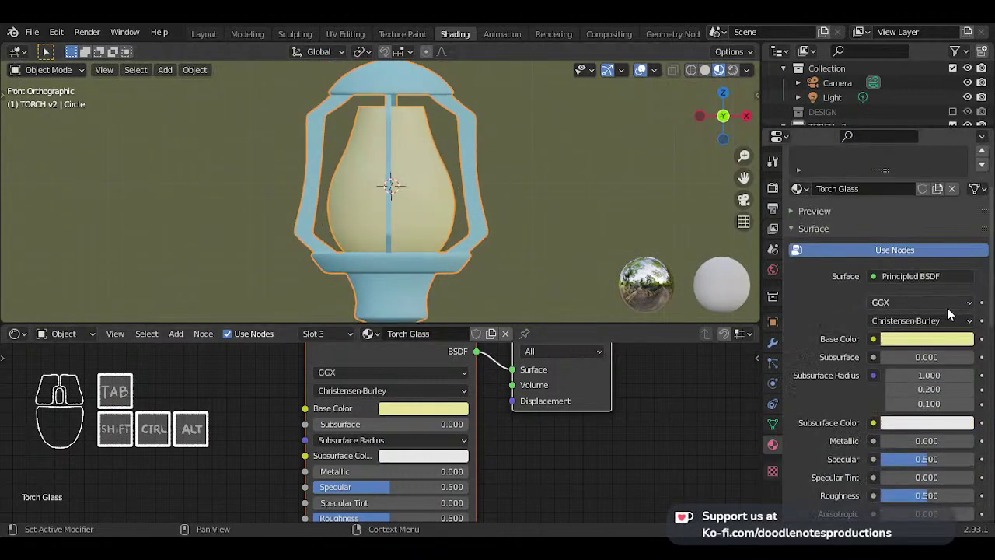
scroll(895, 314, "down", 10)
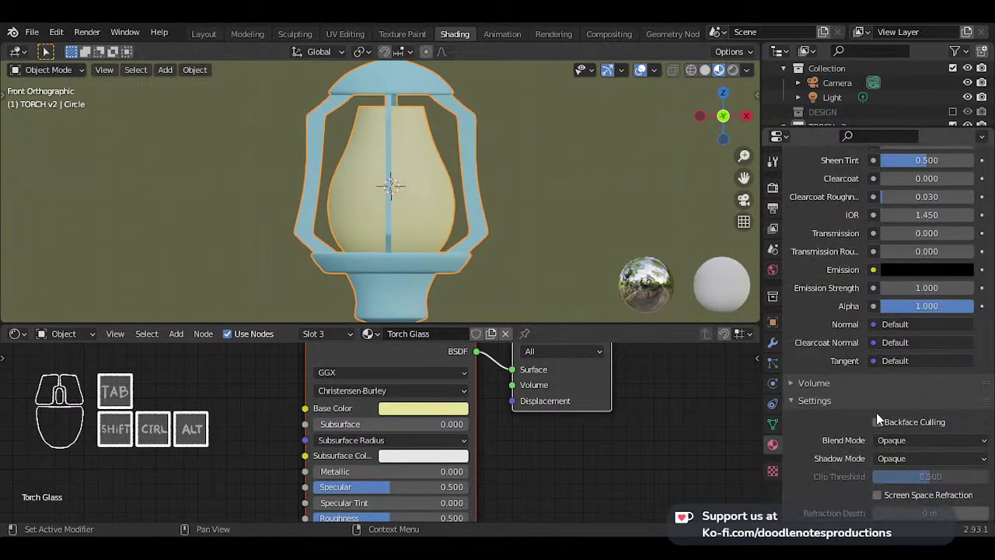
left_click(893, 440)
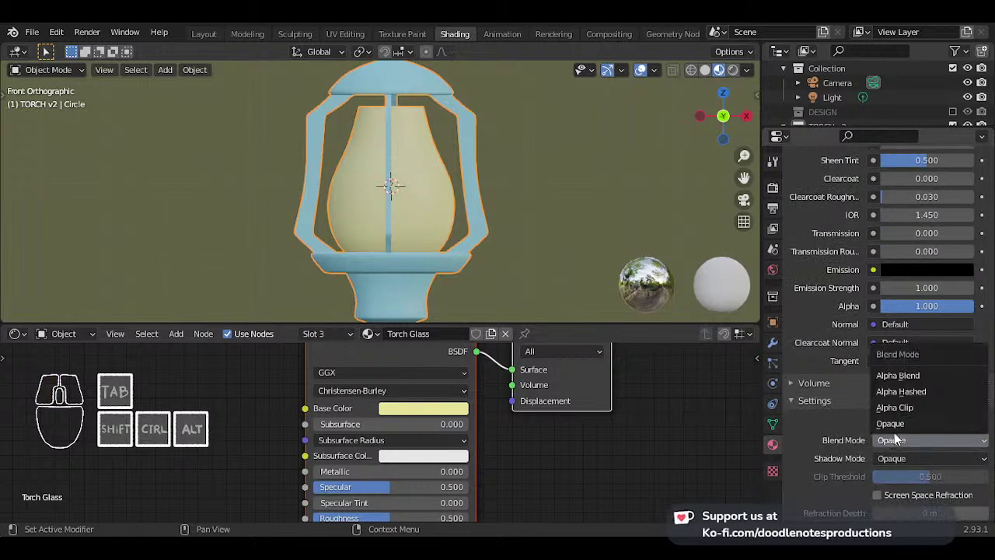
left_click(912, 377)
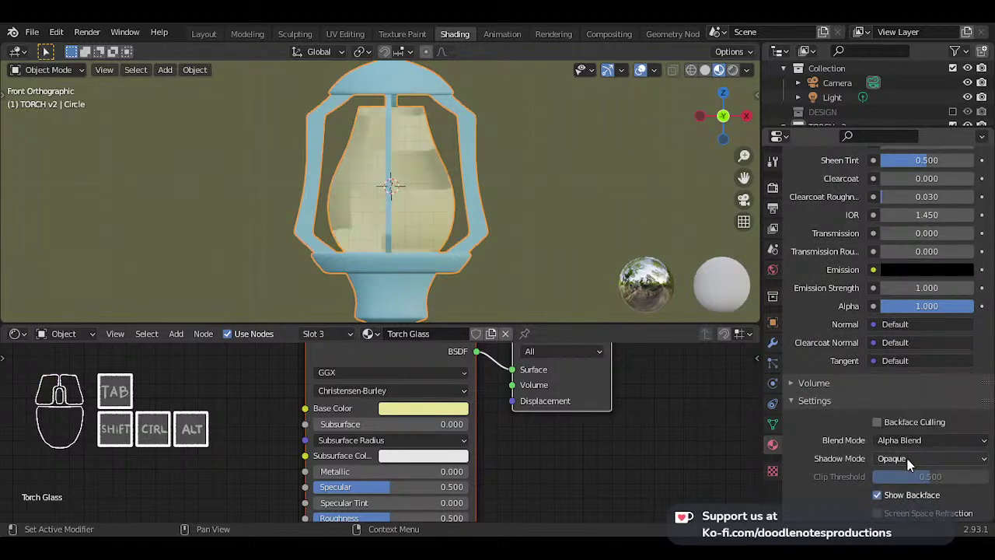
left_click(913, 441)
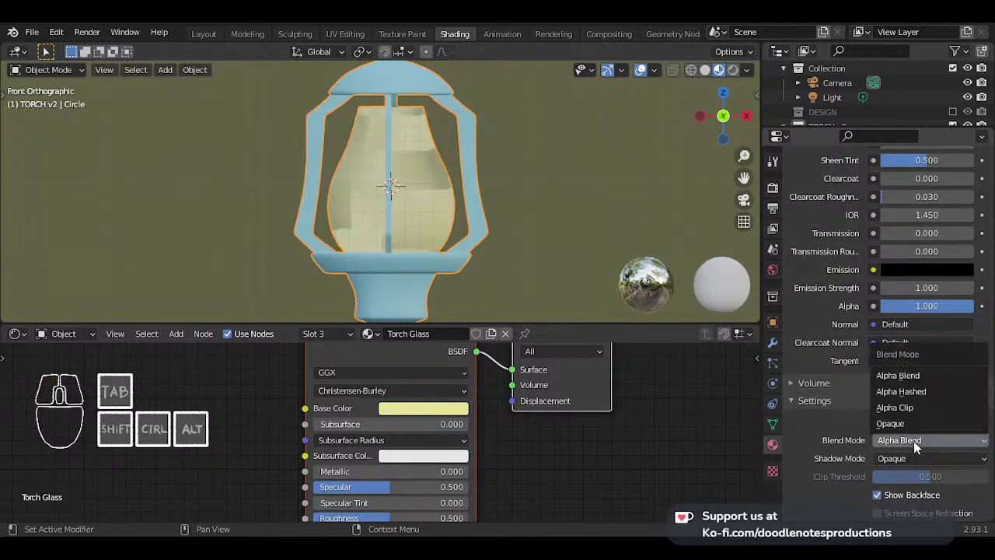
left_click(901, 391)
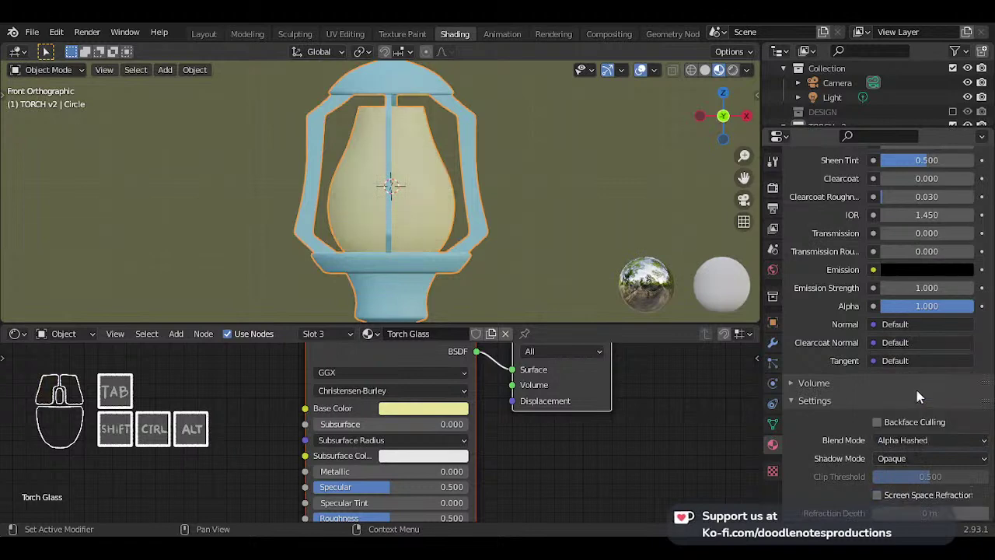
left_click(922, 440)
left_click(902, 375)
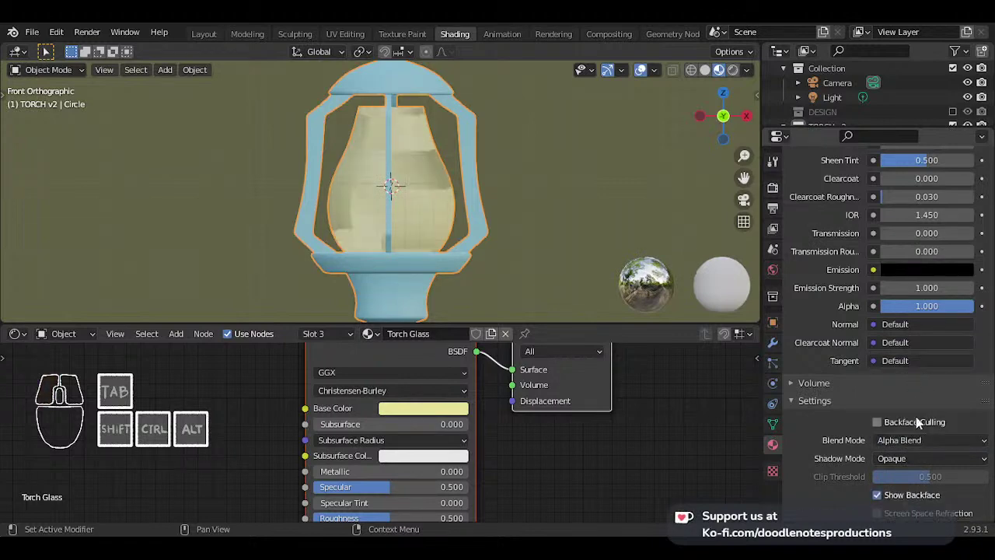
left_click(922, 440)
left_click(924, 391)
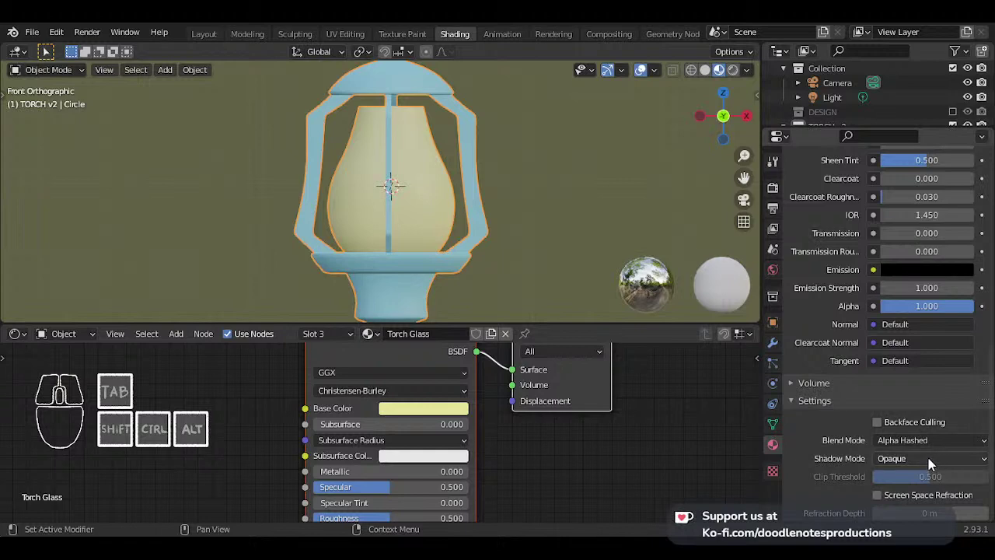
- Make Torch Glass transparent with an alpha of 0.1 and the Alpha Blend blend mode
scroll(926, 458, "down", 2)
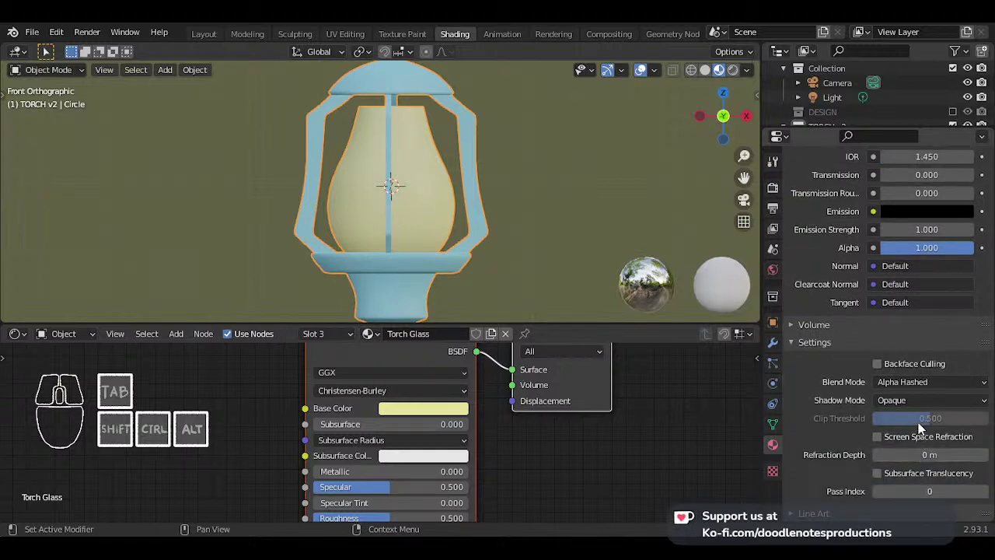
scroll(922, 424, "up", 5)
left_click_drag(943, 393, 920, 392)
scroll(910, 425, "down", 2)
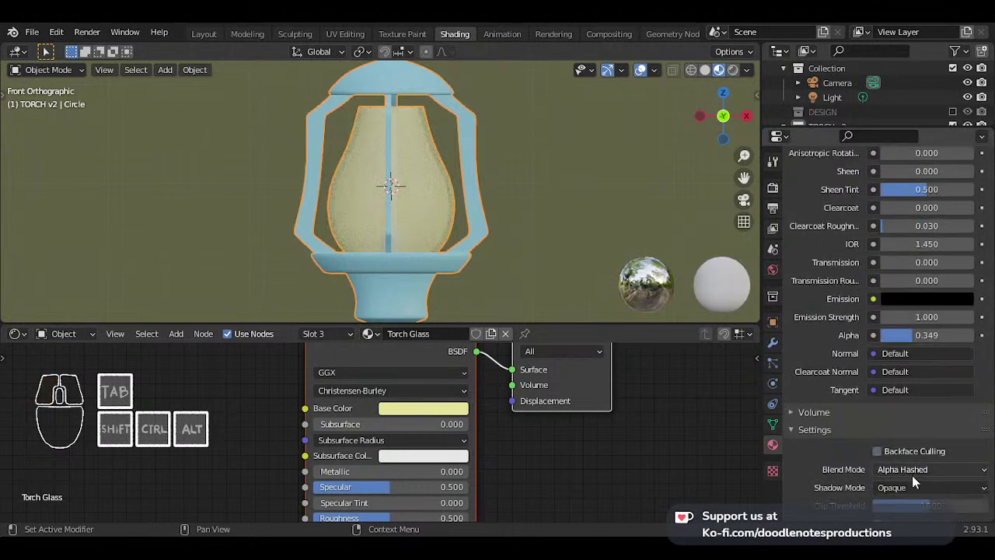
left_click(912, 472)
left_click(909, 404)
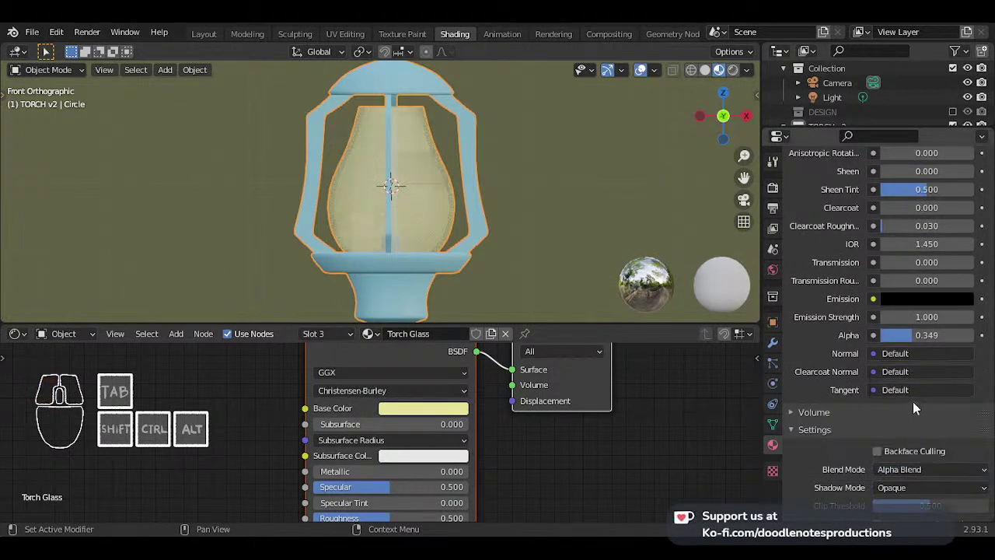
left_click_drag(917, 335, 897, 335)
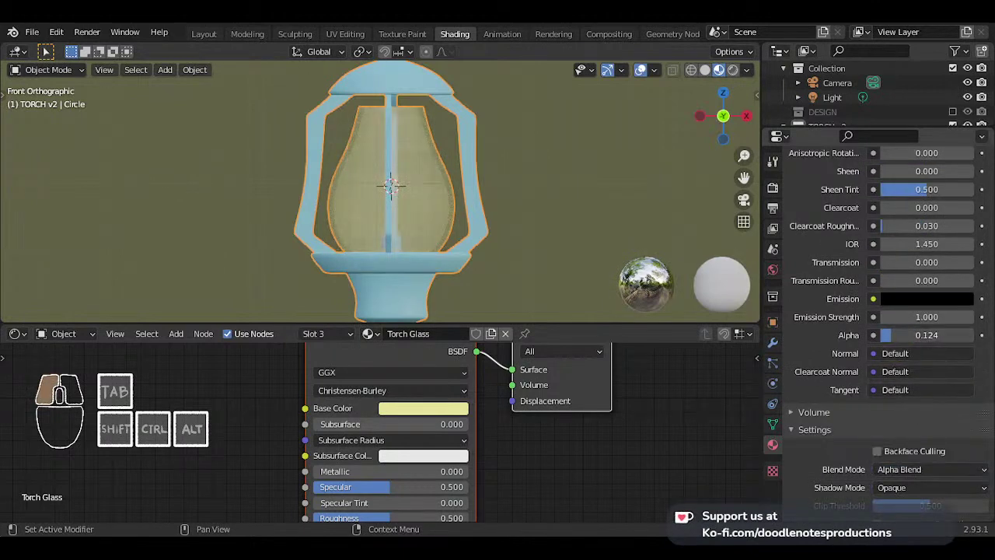
left_click(899, 335)
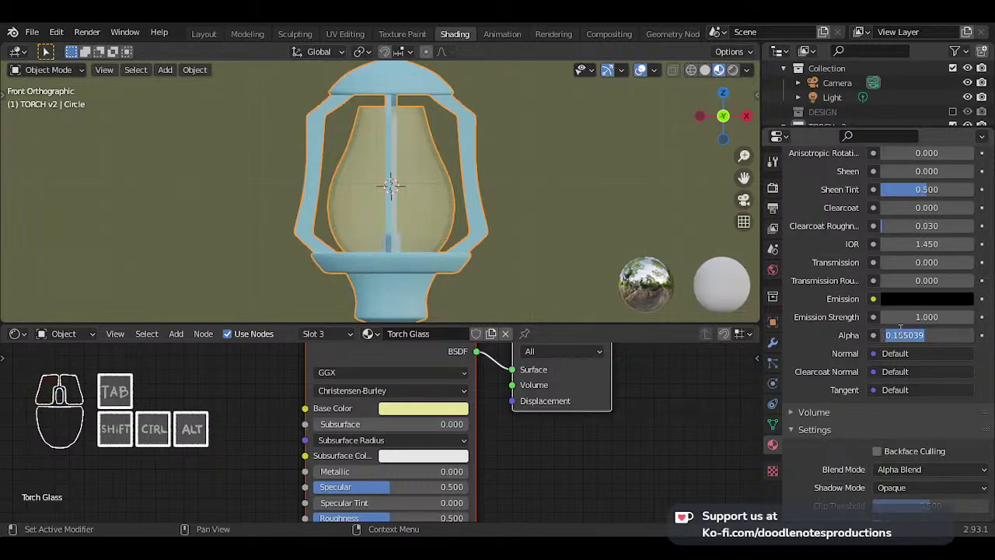
type(".1")
key("Return")
- Deselect the torch and examine the transparent chimney from an angle and from the front
middle_click_drag(566, 185, 436, 238)
key("alt+a")
scroll(386, 188, "up", 3)
scroll(504, 217, "down", 3)
key("KP_1")
scroll(465, 192, "up", 3)
scroll(491, 196, "down", 2)
scroll(436, 238, "up", 2)
scroll(437, 237, "down", 3)
key("KP_1")
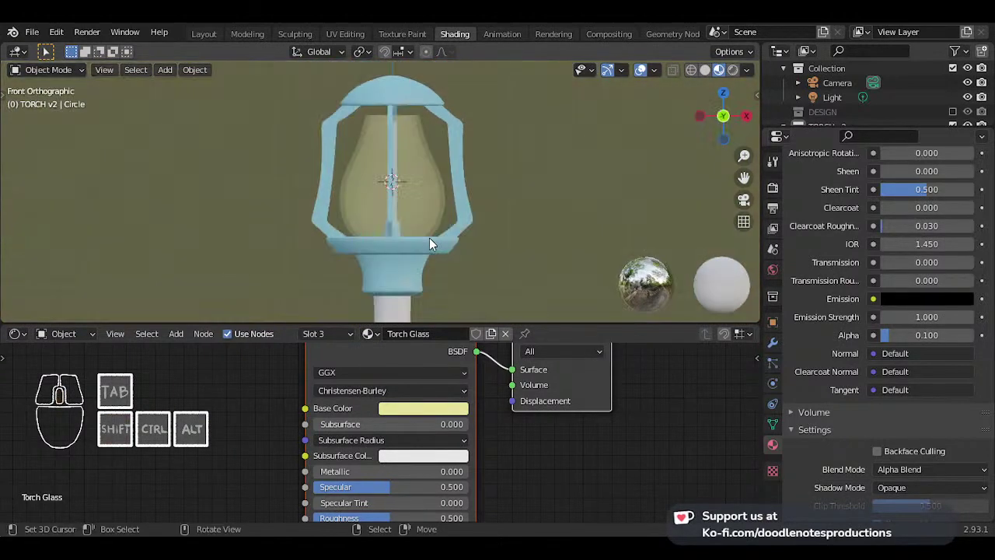
scroll(430, 216, "down", 3)
scroll(405, 236, "up", 2)
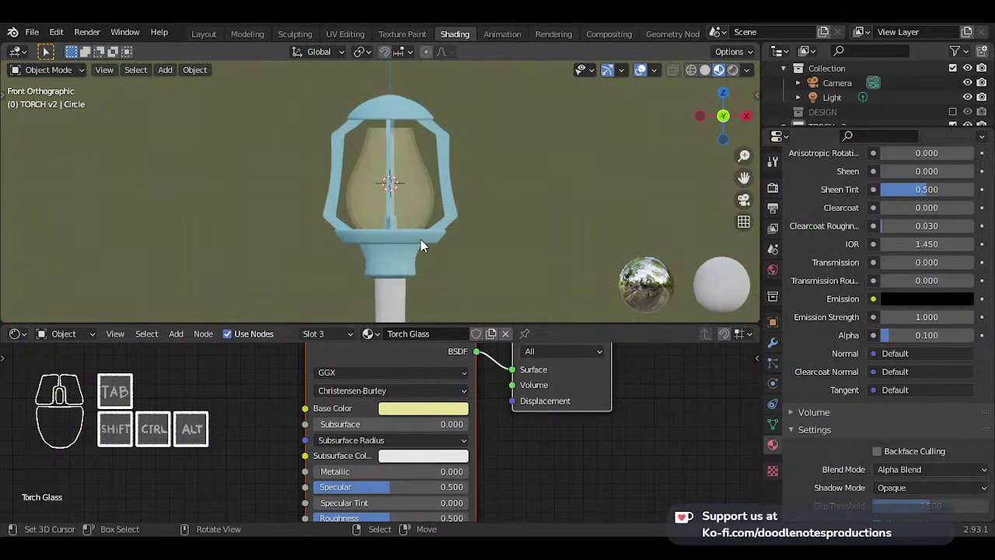
- Set the Torch Handle material's base color to light orange-brown with hue 0.072, saturation 0.739 and value 0.8
scroll(420, 240, "down", 3)
middle_click_drag(417, 246, 388, 166, "shift")
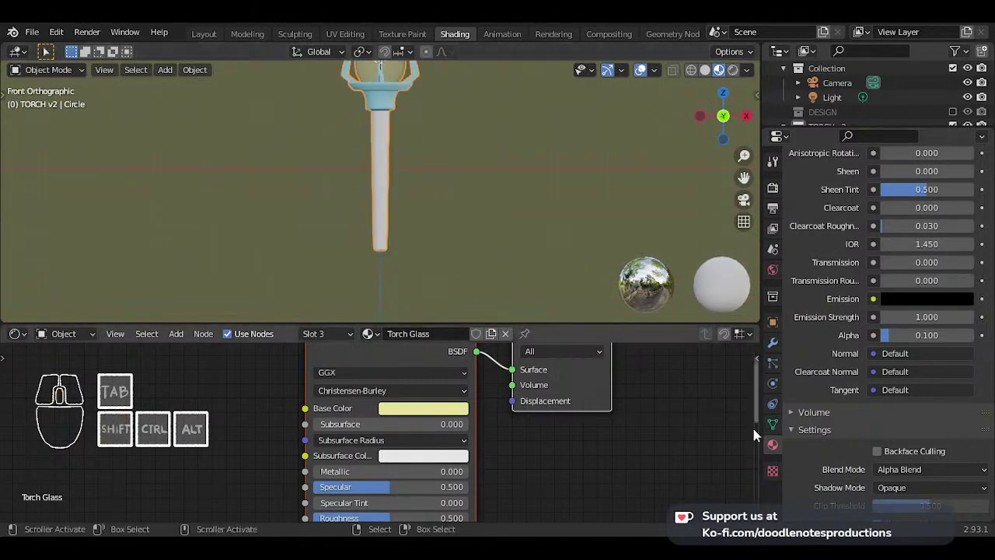
scroll(809, 342, "up", 15)
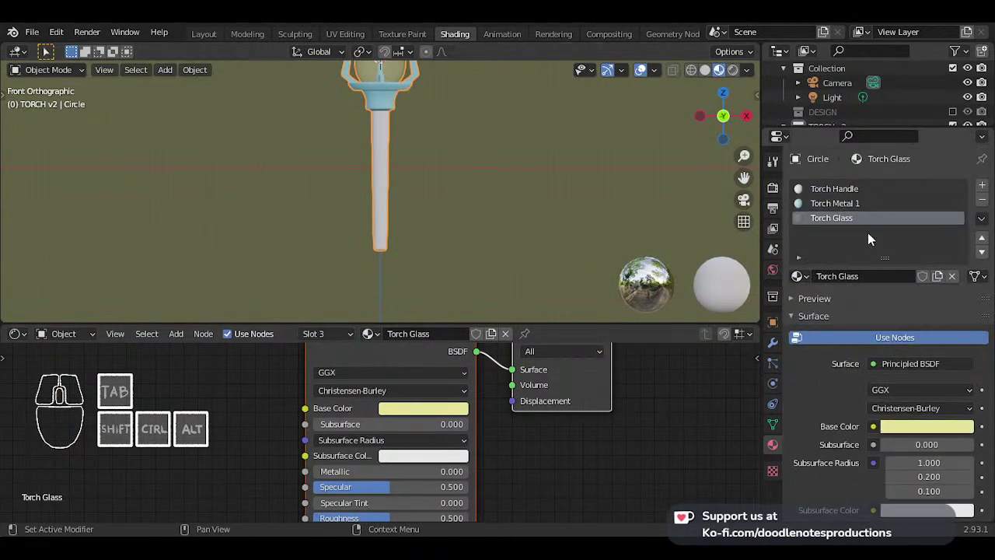
left_click(848, 189)
scroll(446, 172, "up", 4)
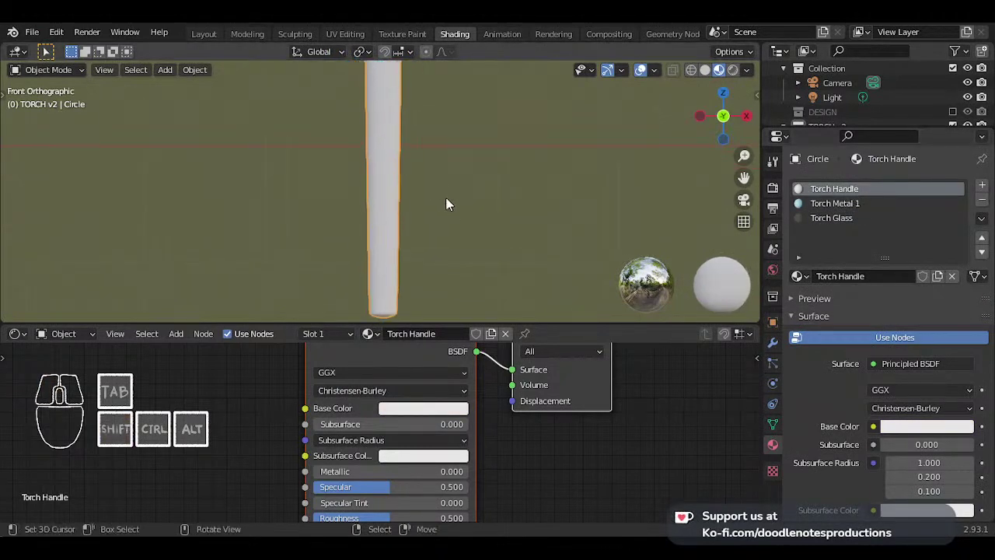
scroll(455, 226, "down", 2)
left_click(430, 408)
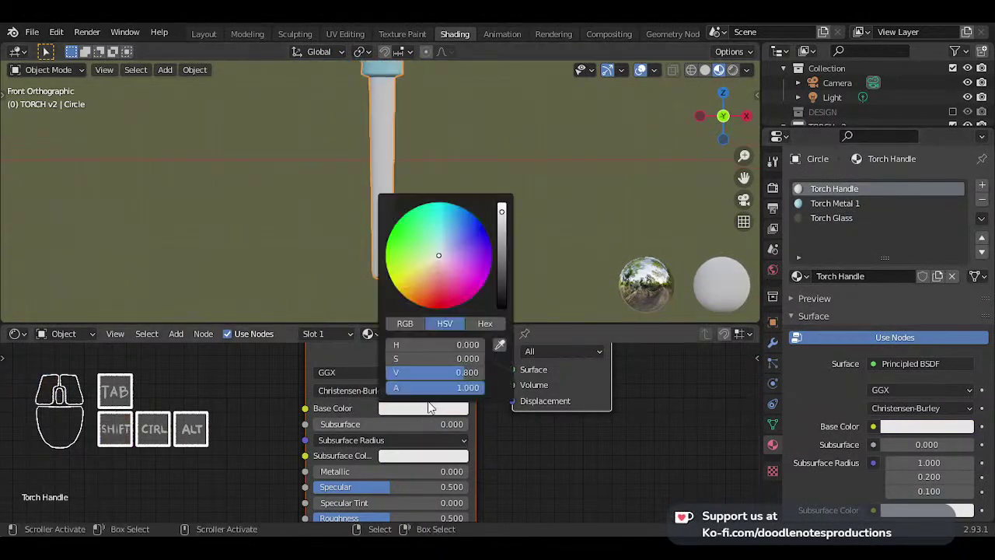
left_click_drag(425, 280, 426, 276)
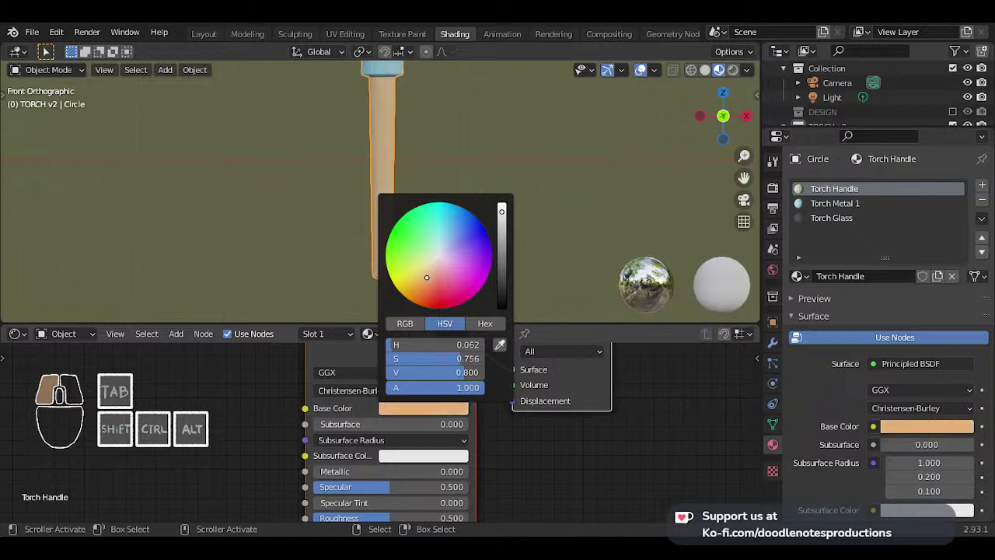
left_click_drag(426, 276, 426, 276)
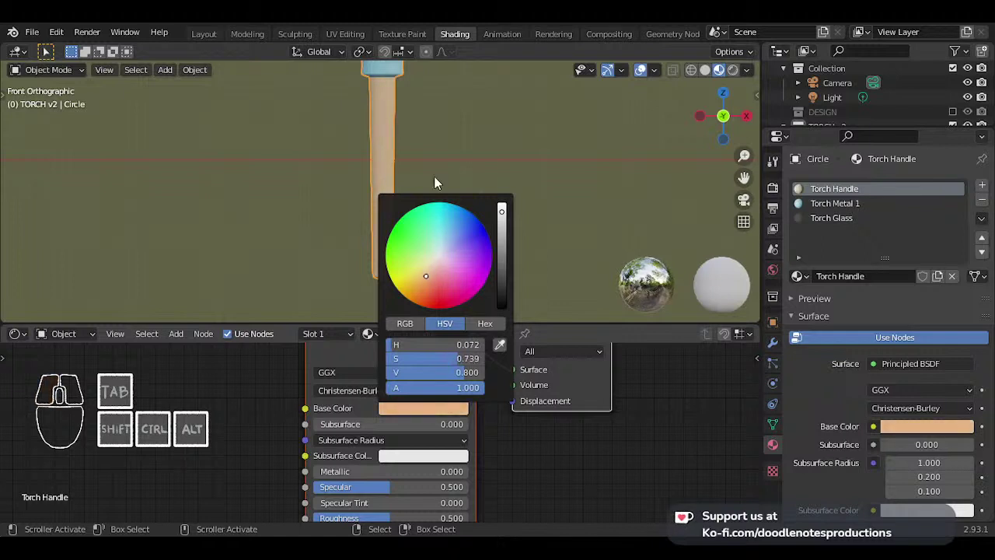
- Inspect the handle's mesh in Edit Mode and return to Object Mode
scroll(388, 135, "down", 4)
middle_click_drag(391, 136, 400, 156, "shift")
scroll(400, 157, "up", 2)
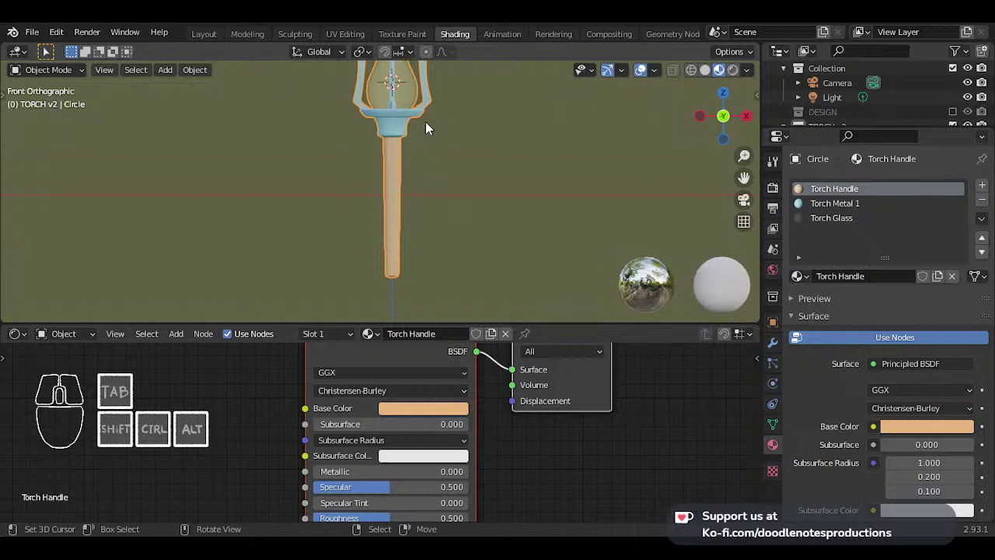
scroll(408, 161, "up", 2)
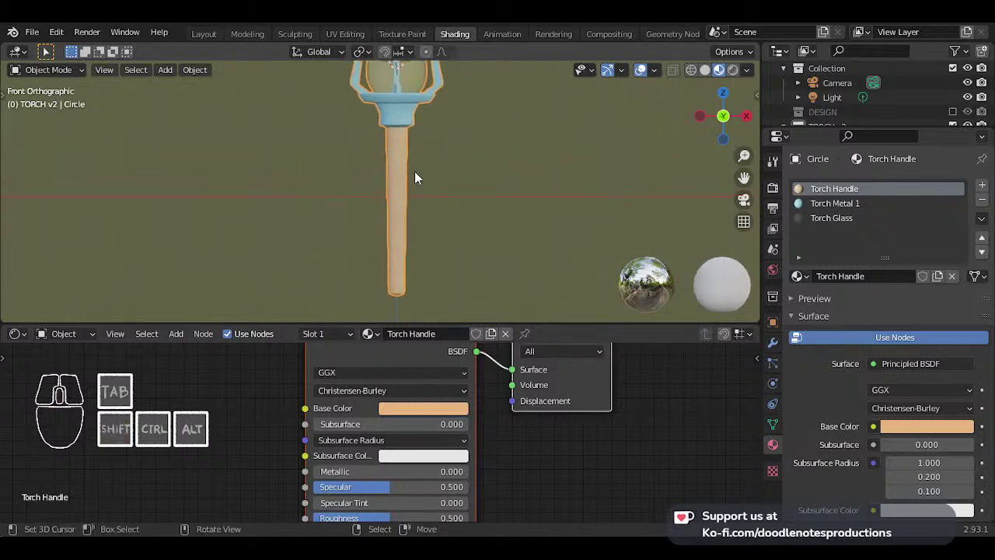
key("Tab")
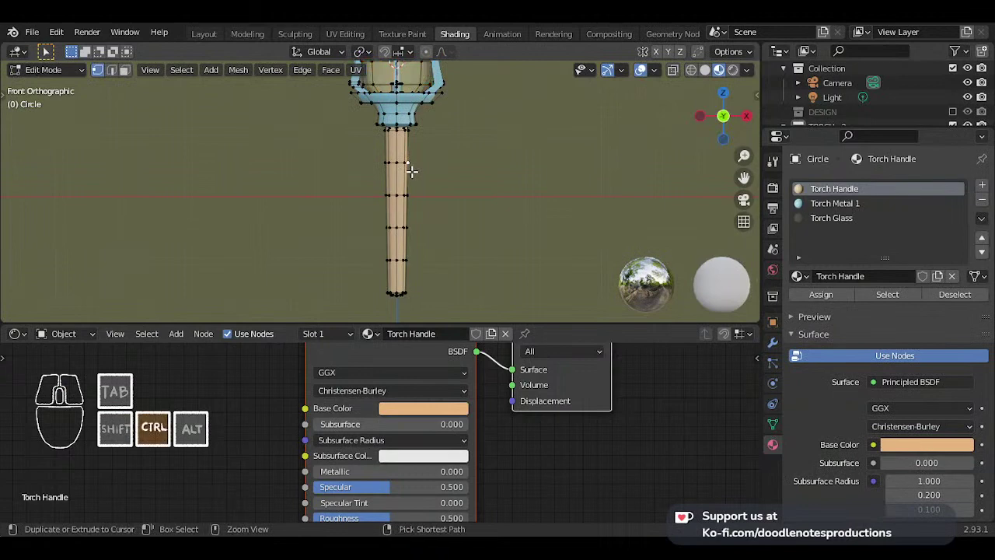
key("ctrl+l")
key("Tab")
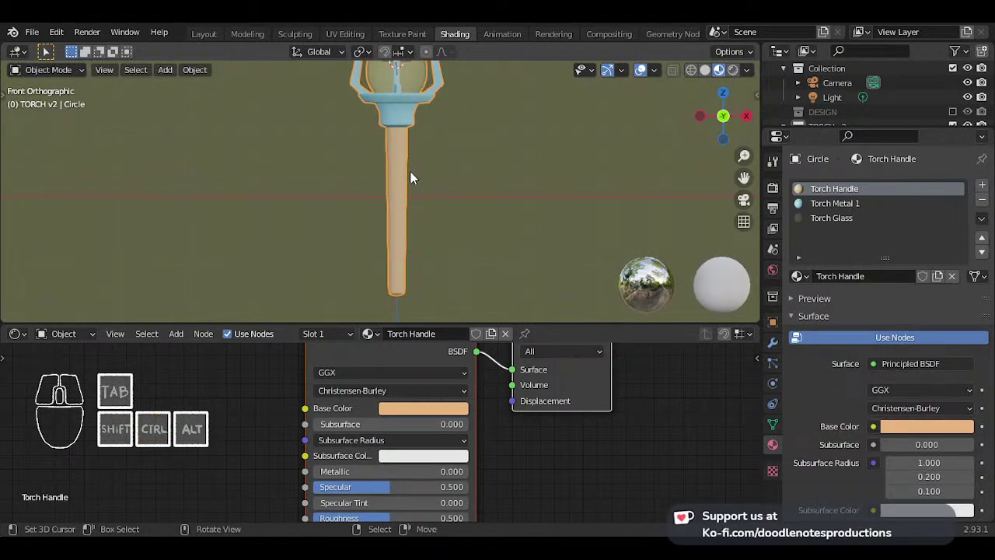
- Examine the colored handle along its length and where it meets the metal collar
scroll(404, 173, "down", 3)
scroll(408, 173, "up", 3)
mouse_move(407, 174)
middle_mouse_down("shift")
mouse_move(437, 164)
mouse_move(407, 168)
middle_mouse_up("shift")
scroll(438, 165, "up", 2)
scroll(438, 165, "down", 1)
scroll(407, 168, "up", 3)
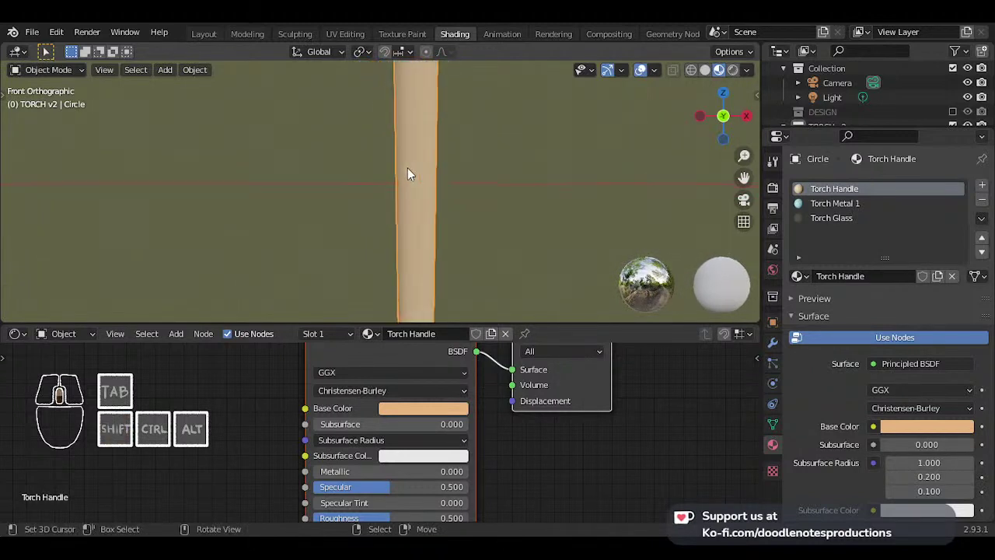
scroll(408, 168, "down", 2)
scroll(408, 159, "up", 3, "shift")
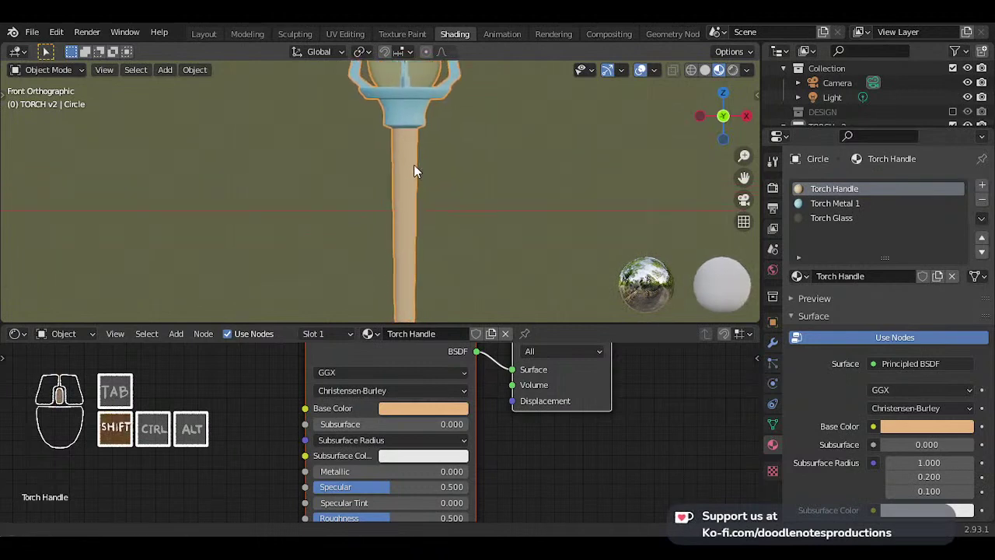
middle_click_drag(414, 165, 416, 252, "shift")
scroll(421, 248, "up", 6)
middle_click_drag(484, 261, 451, 227, "shift")
scroll(427, 219, "down", 4)
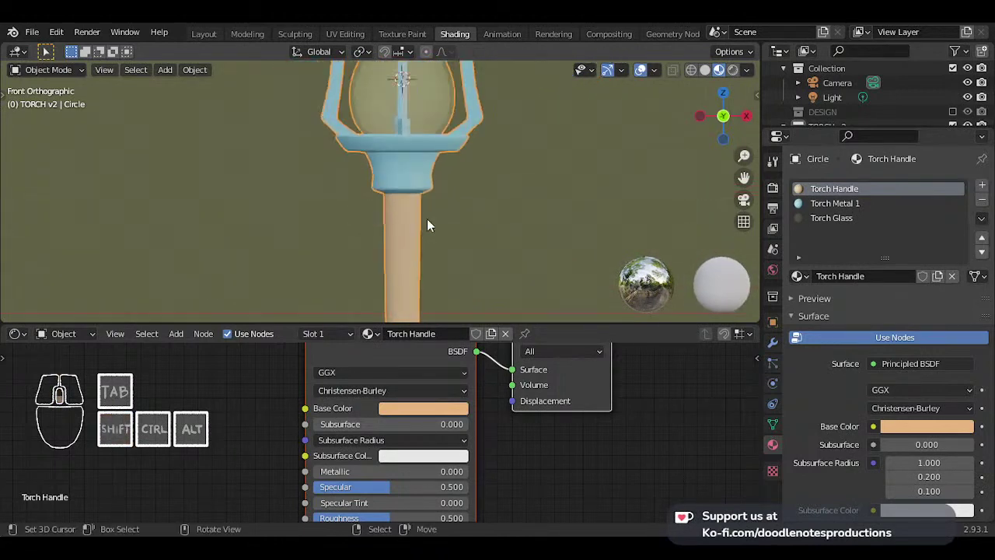
scroll(427, 224, "down", 4)
scroll(406, 226, "up", 5)
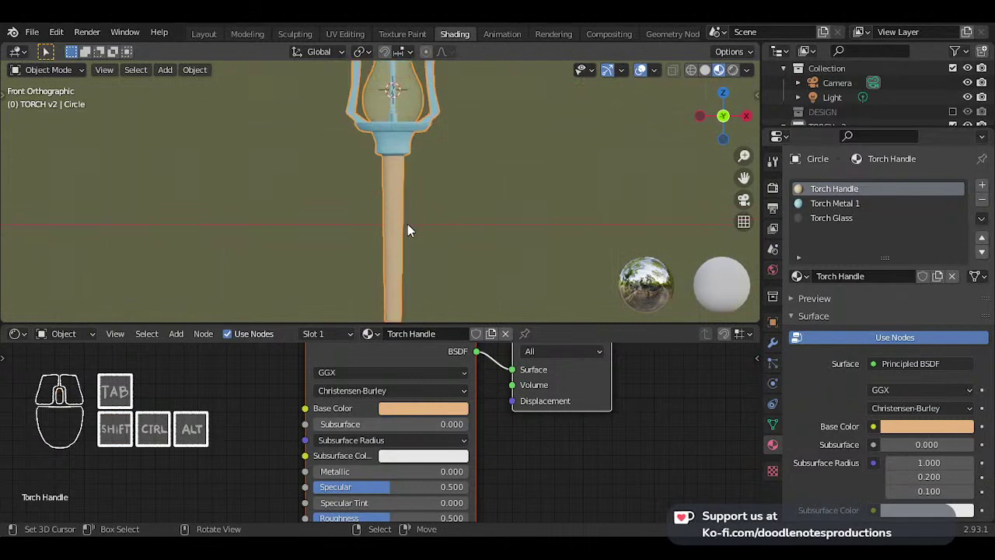
scroll(413, 189, "down", 2, "shift")
scroll(413, 189, "up", 1)
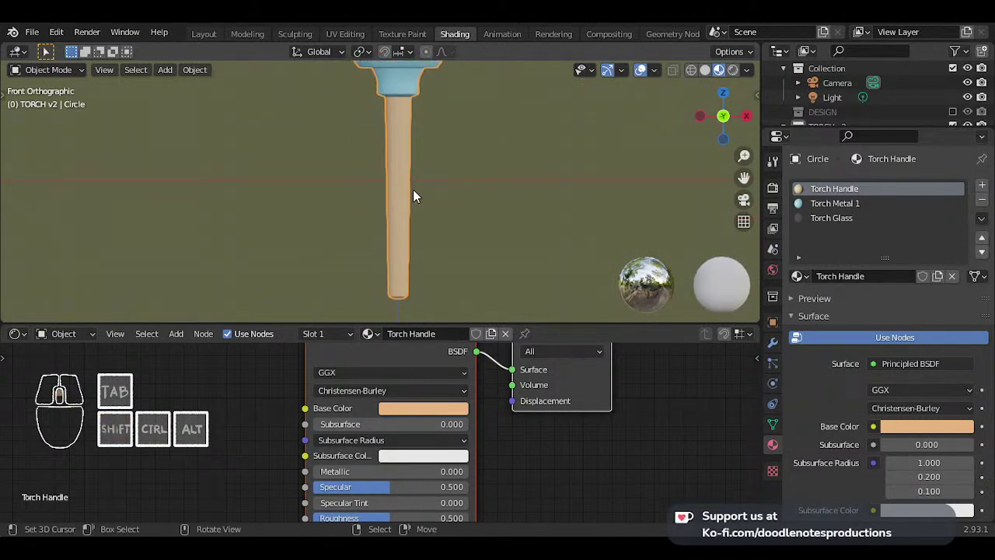
scroll(420, 189, "down", 1, "shift")
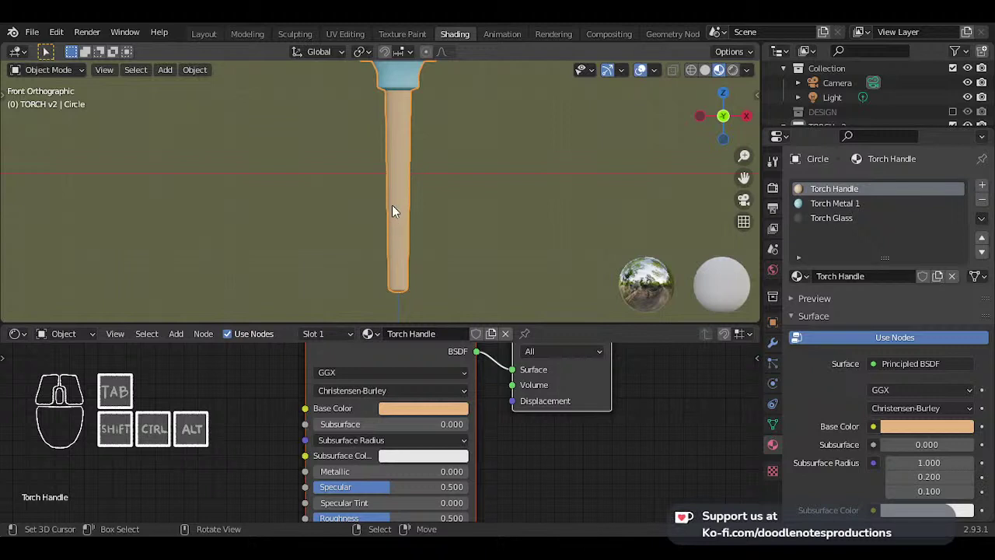
- Add an Image Texture node to the Torch Handle material and connect its Color output to the Principled BSDF's Base Color
scroll(213, 407, "up", 1)
middle_click_drag(213, 406, 256, 421)
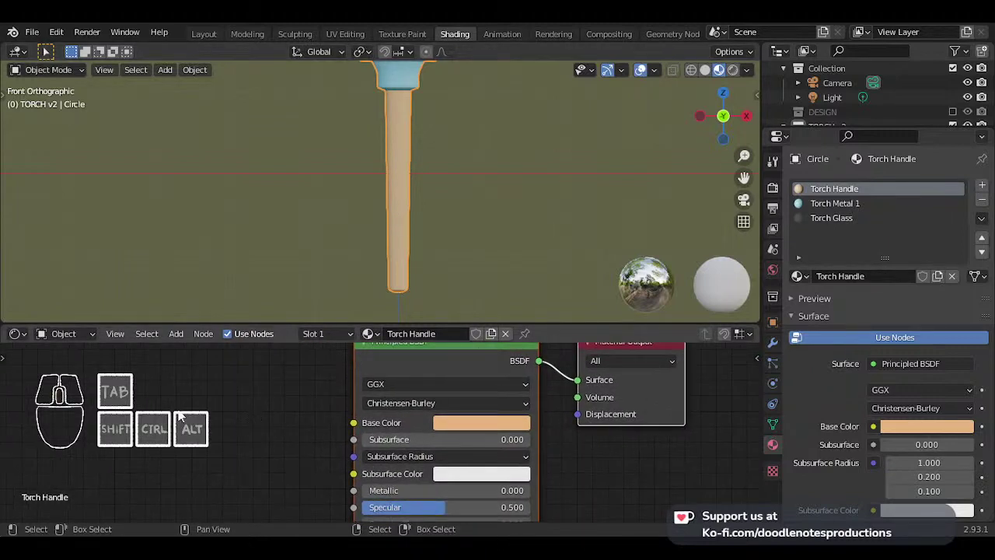
key("shift+a")
mouse_move(124, 387)
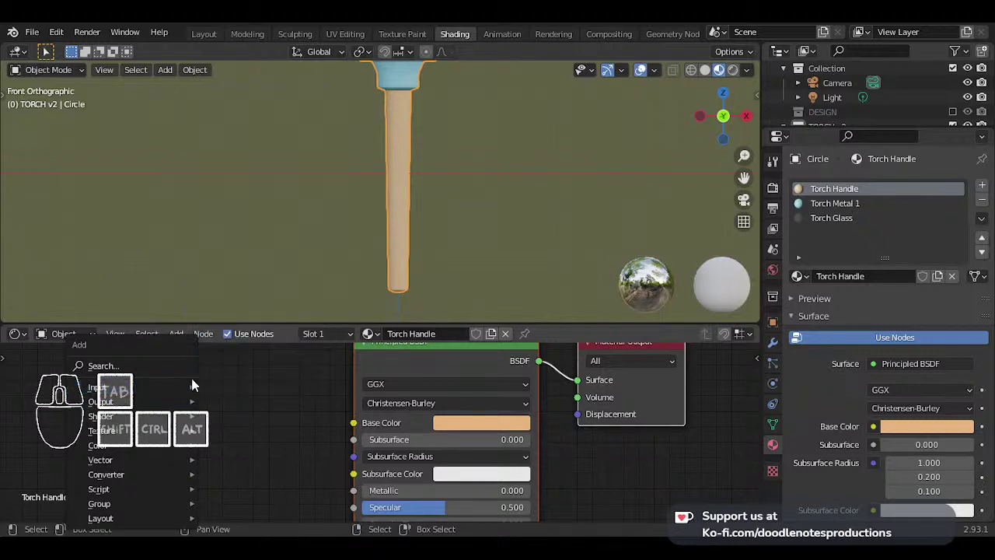
mouse_move(116, 431)
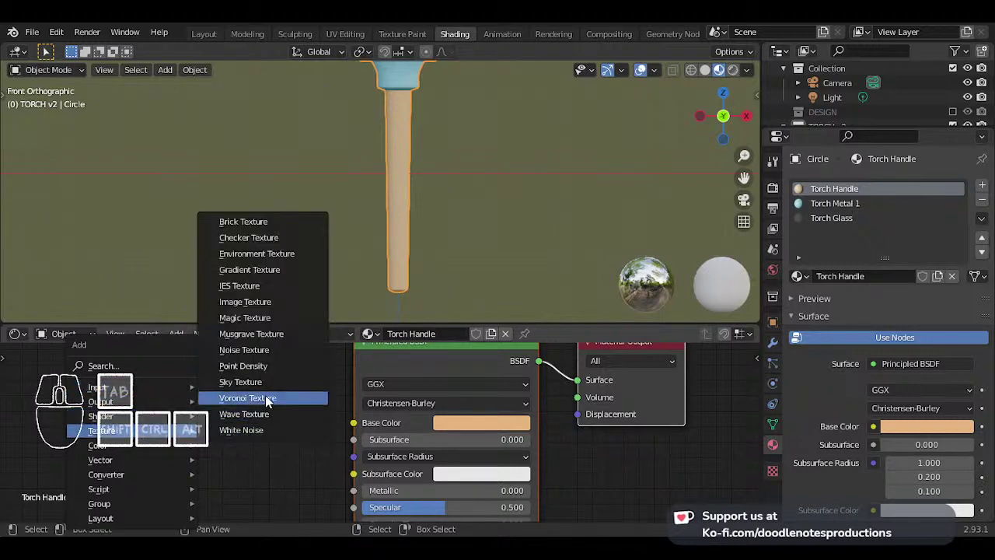
left_click(266, 304)
left_click(188, 373)
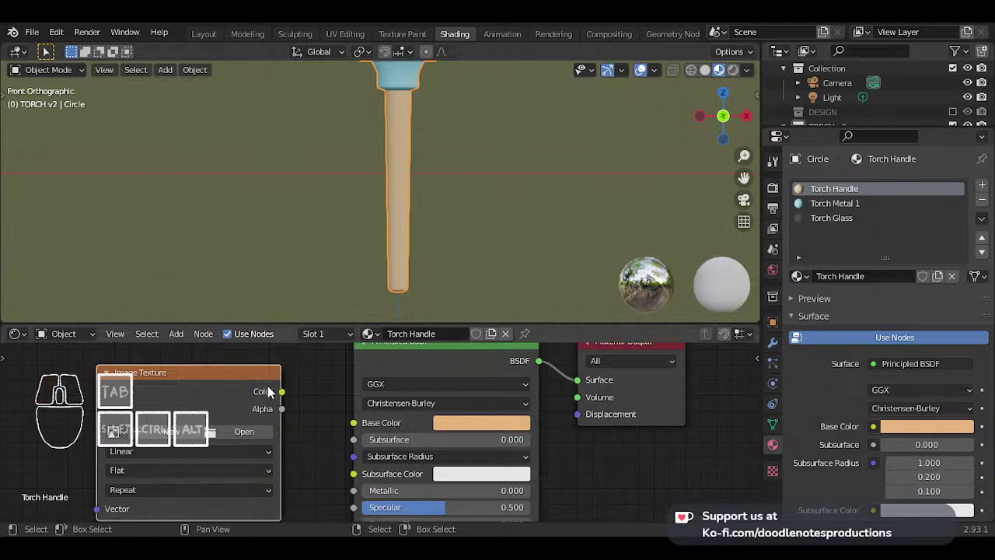
left_click_drag(358, 426, 355, 423)
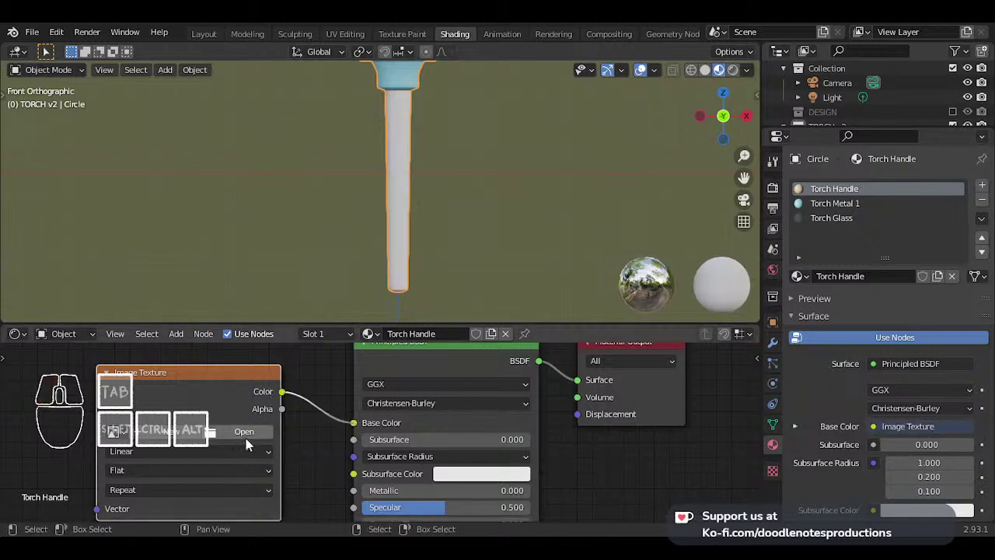
- Load rock_04_diff_2k.png from the TEXTURES\Rock\rock_04_2k_png folder into the Image Texture node
left_click(242, 432)
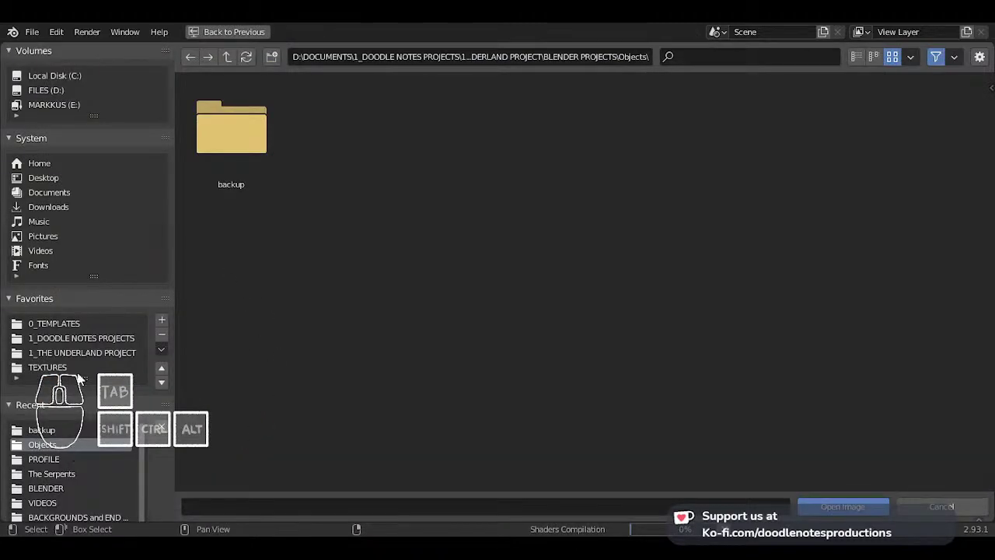
key("Down")
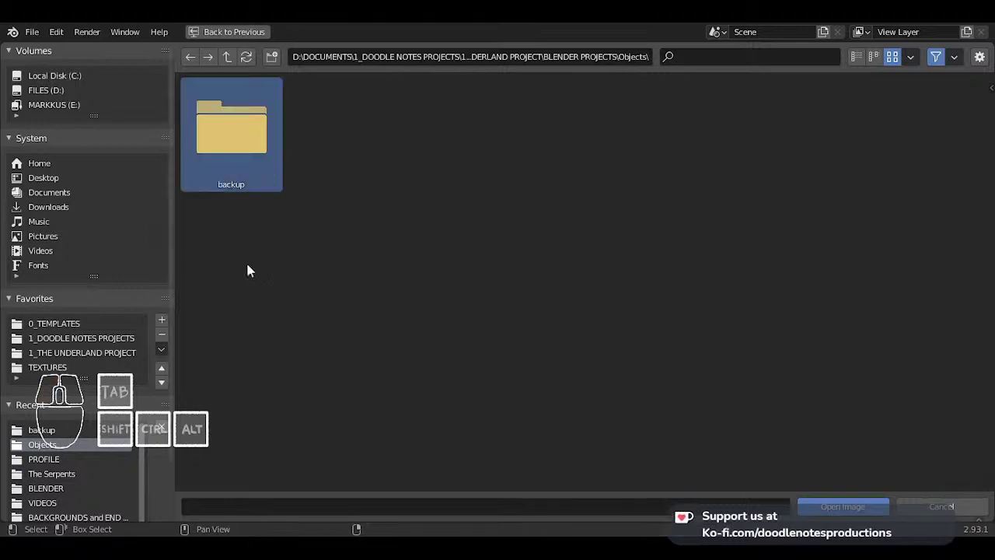
left_click(91, 368)
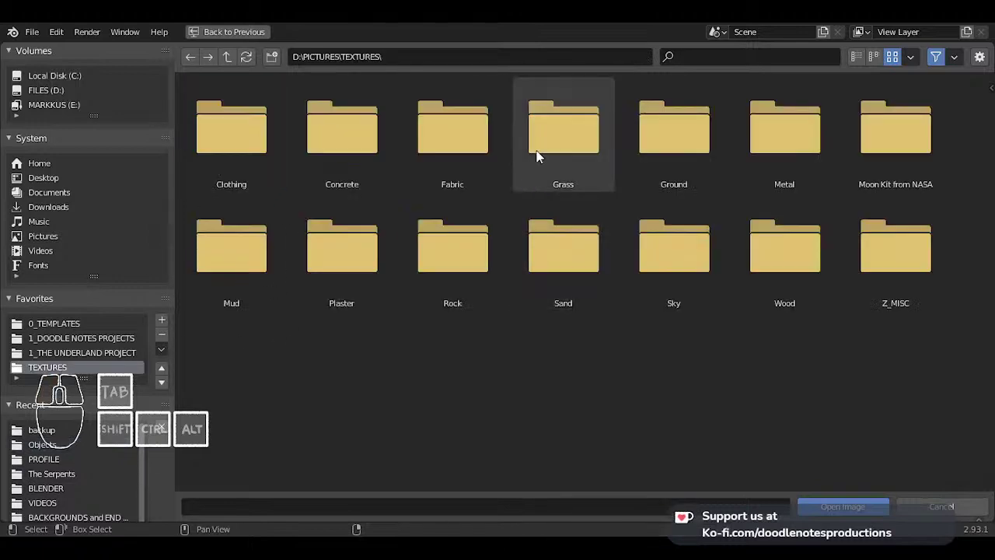
double_click(434, 244)
double_click(231, 144)
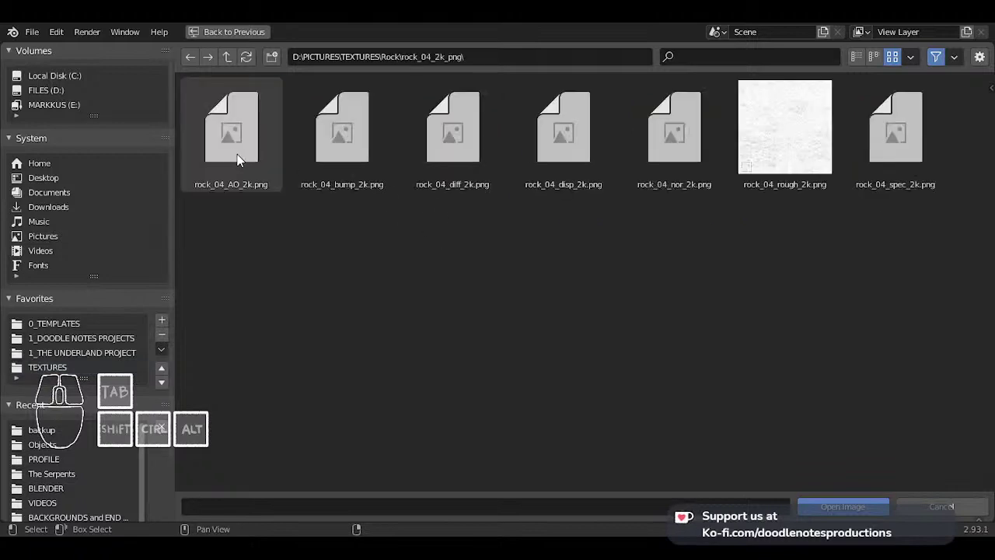
double_click(479, 172)
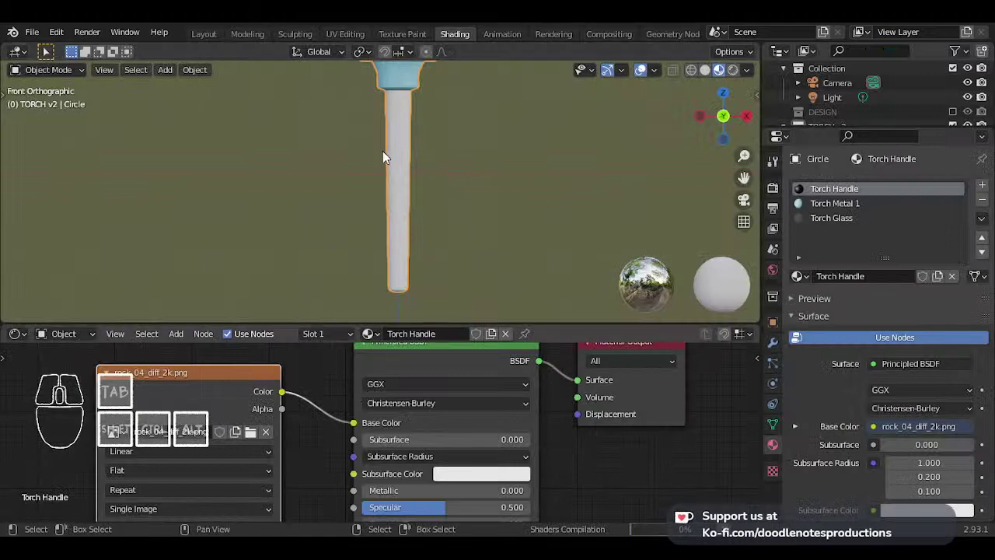
scroll(393, 156, "up", 4)
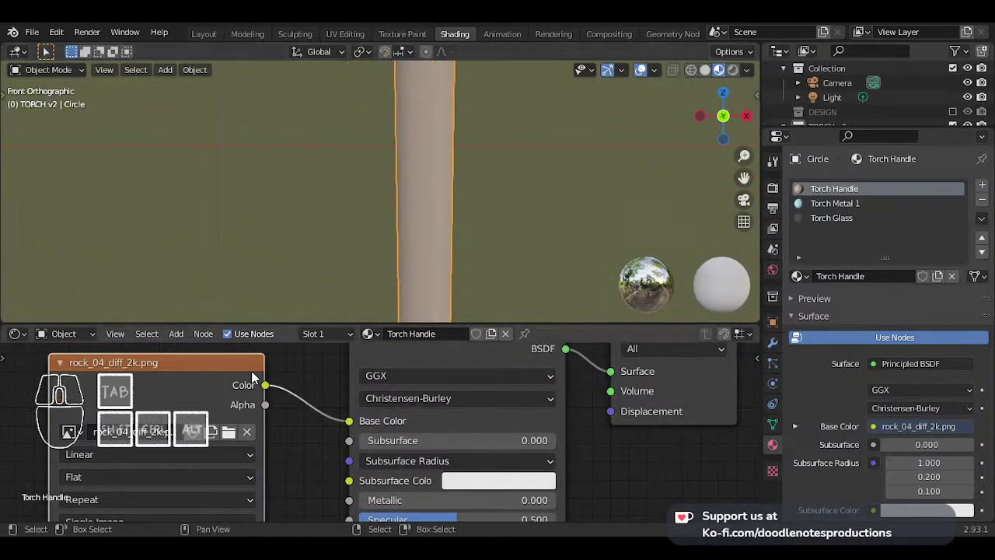
- Add a Texture Coordinate node before the rock diffuse image and connect its Generated output to the image's Vector input
scroll(252, 373, "down", 3)
key("shift+a")
mouse_move(157, 367)
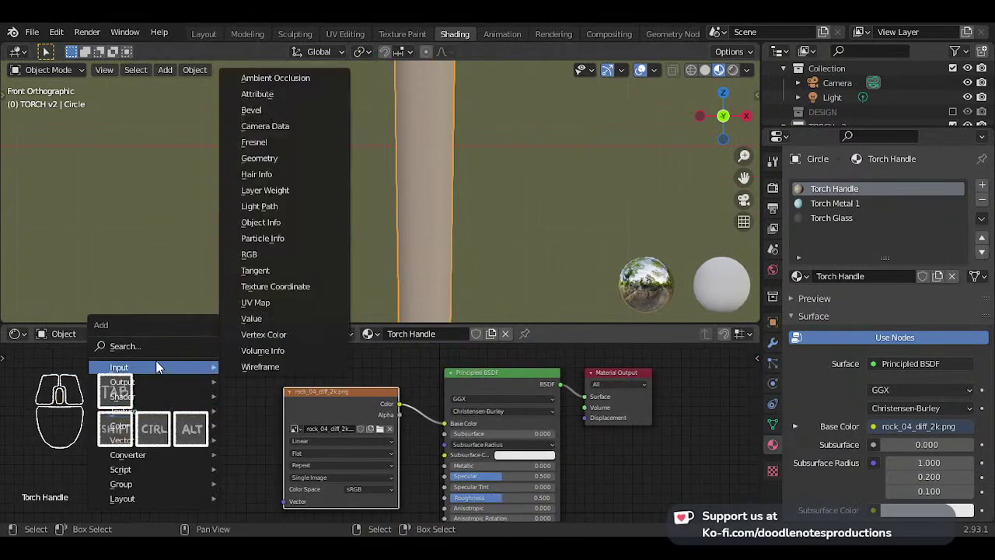
left_click(272, 287)
left_click(174, 380)
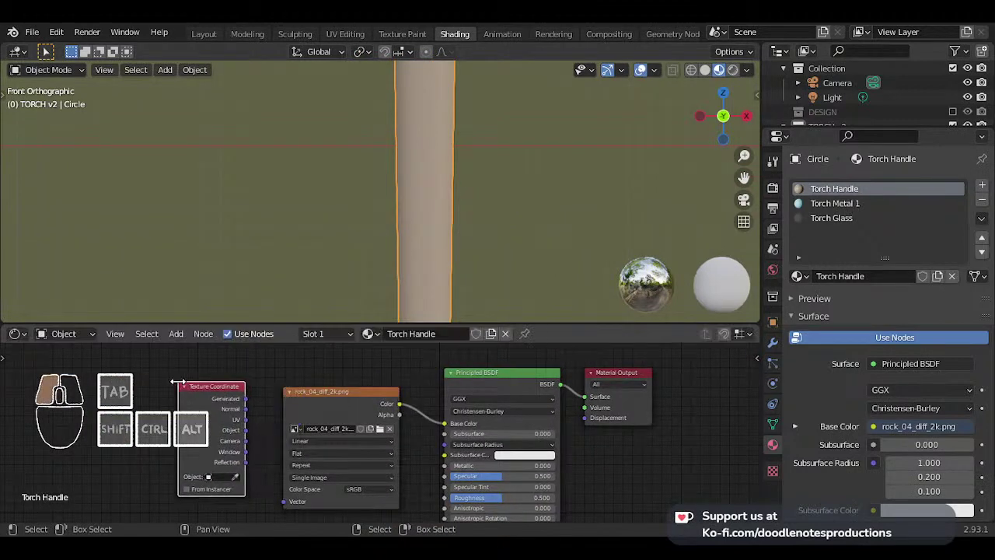
middle_click_drag(253, 433, 275, 398)
scroll(275, 397, "up", 1)
left_click_drag(226, 414, 213, 443)
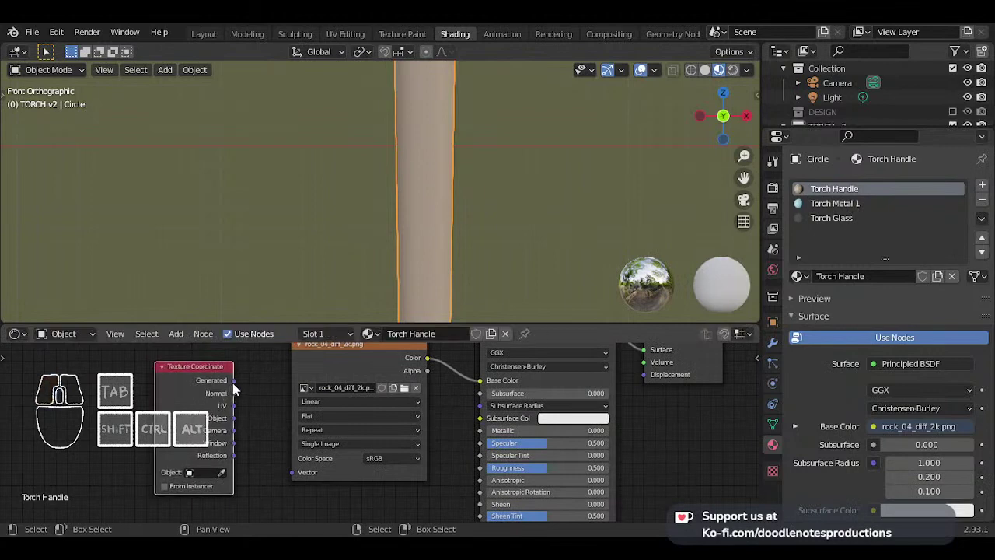
left_click_drag(233, 380, 292, 473)
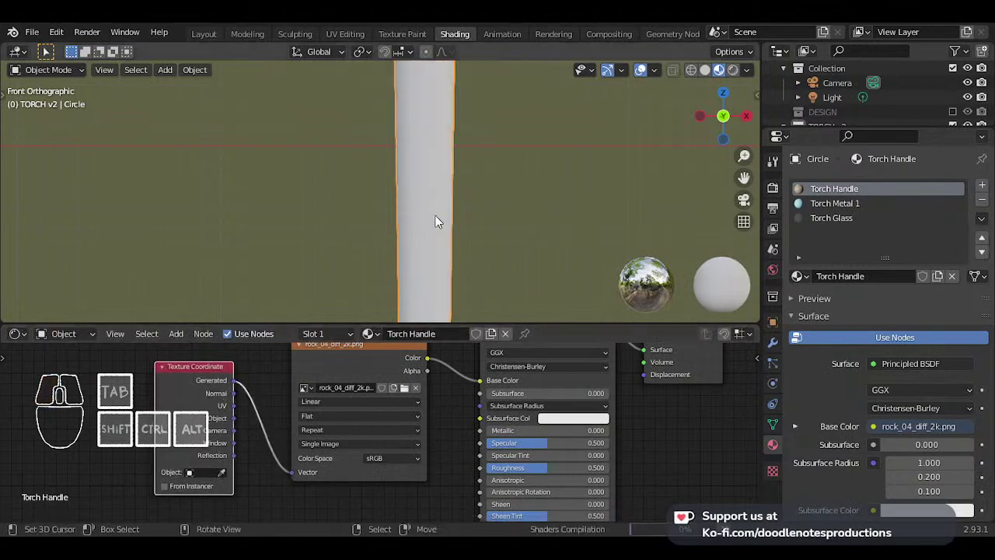
- Examine the texture along the handle and below the metal collar, including a trial trackball rotation of the torch that is cancelled
scroll(427, 170, "down", 3)
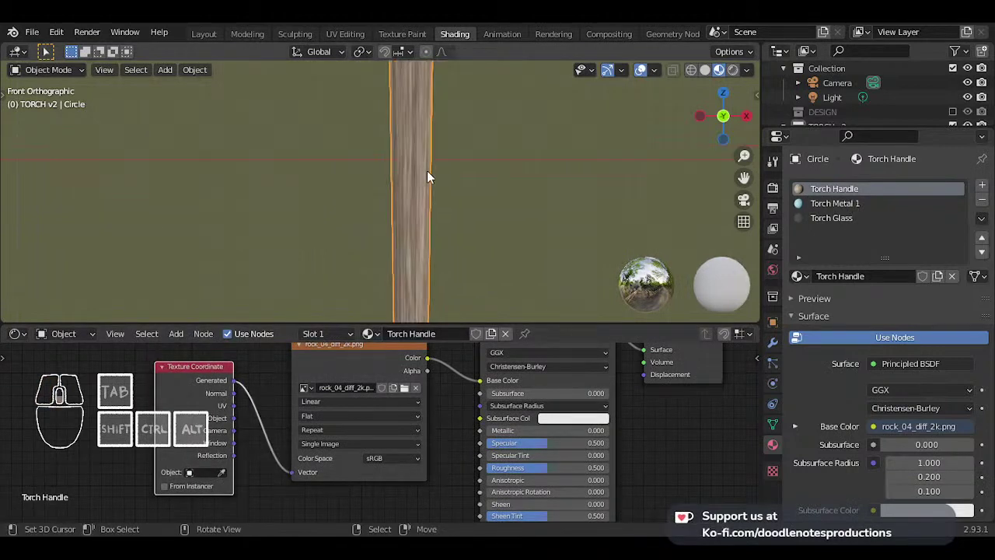
middle_click_drag(416, 188, 384, 170)
scroll(388, 172, "down", 3)
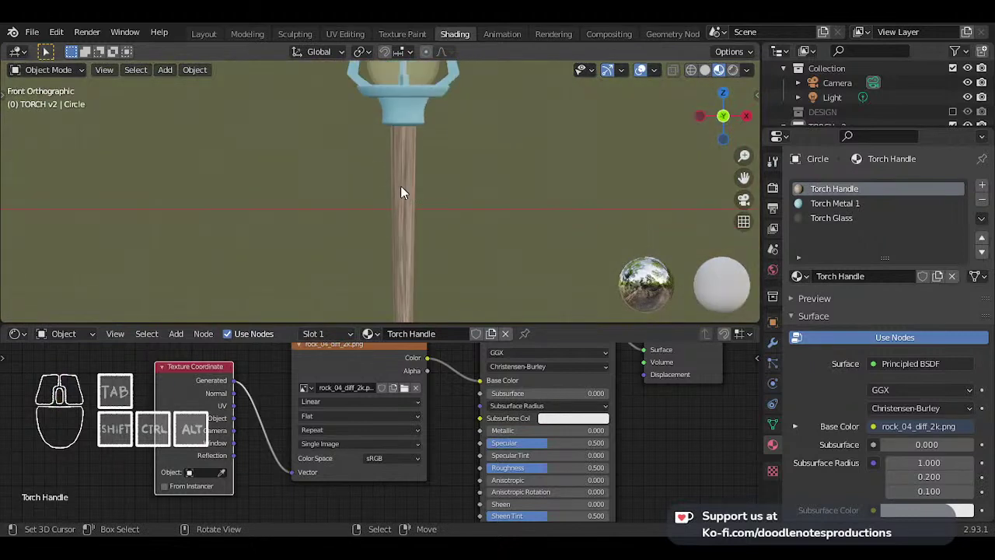
scroll(402, 261, "up", 3)
middle_click_drag(438, 180, 403, 256, "shift")
scroll(403, 256, "up", 3)
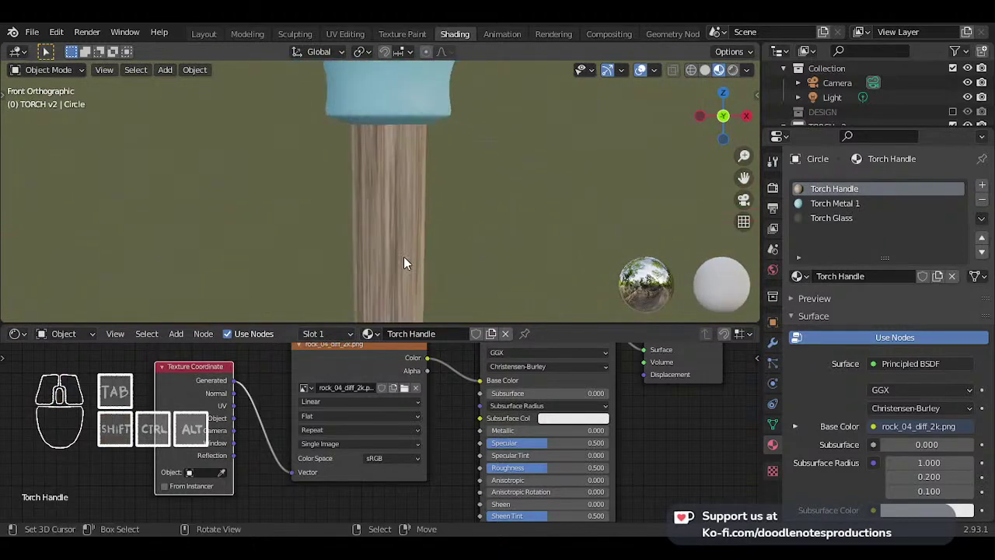
scroll(404, 257, "up", 3)
scroll(408, 240, "down", 2)
right_click(402, 229)
key("r")
key("r")
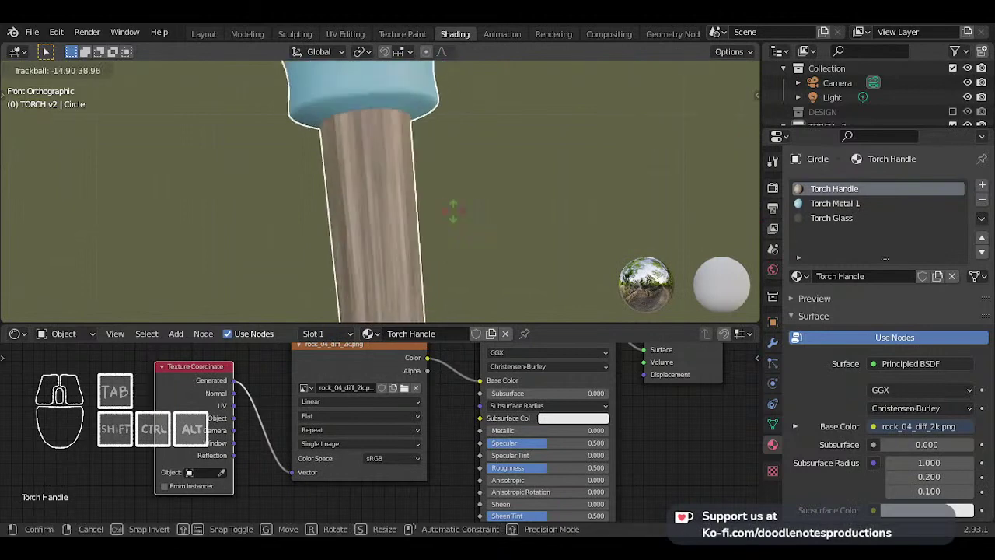
right_click(312, 197)
- Space out the Texture Coordinate and rock diffuse image nodes, leaving a gap before the Principled BSDF
scroll(358, 373, "down", 1)
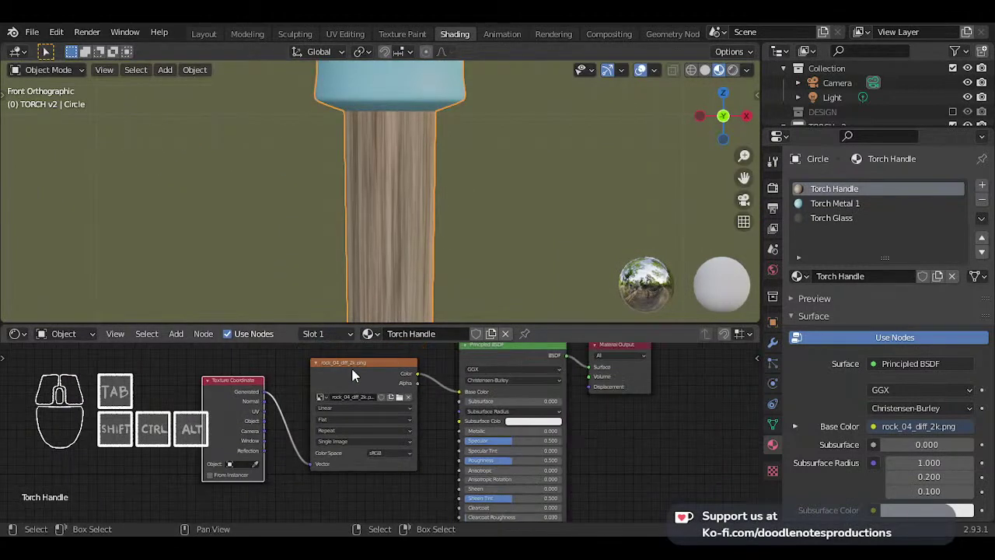
left_click_drag(352, 376, 324, 386)
left_click_drag(244, 393, 187, 401)
left_click_drag(313, 386, 280, 391)
scroll(339, 398, "down", 1)
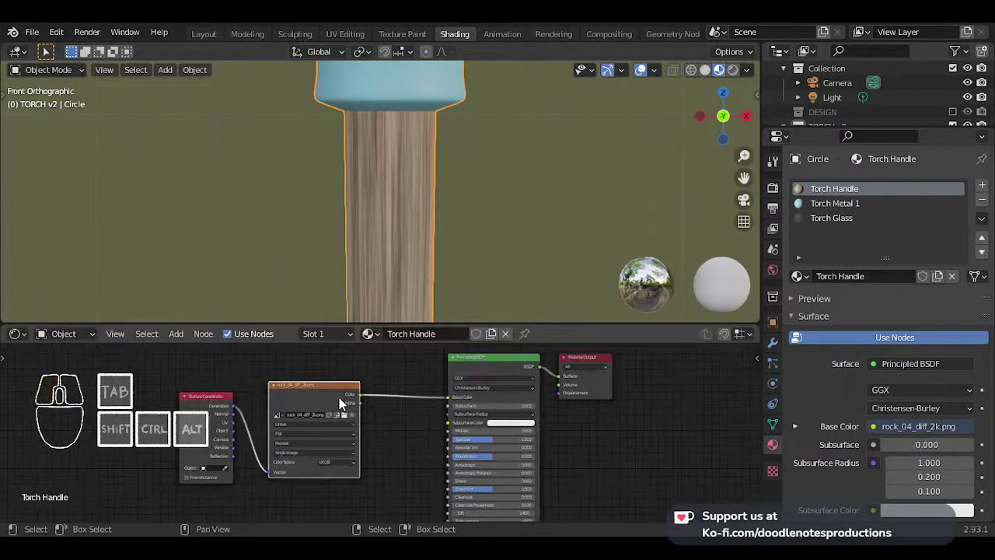
left_click_drag(339, 397, 357, 389)
scroll(404, 404, "up", 1)
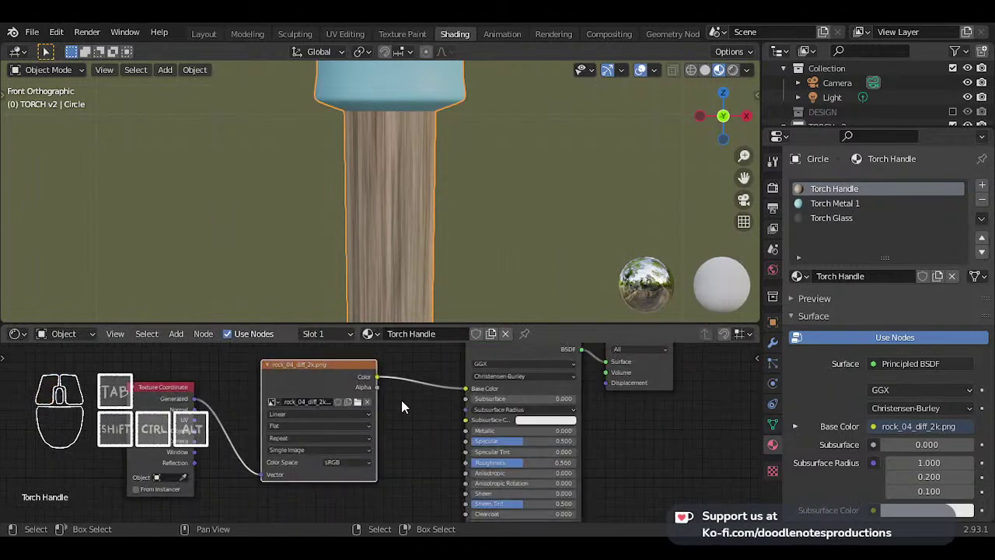
- Duplicate the rock diffuse image node below the original and load rock_04_bump_2k.png into the copy
scroll(401, 406, "down", 1)
key("shift+d")
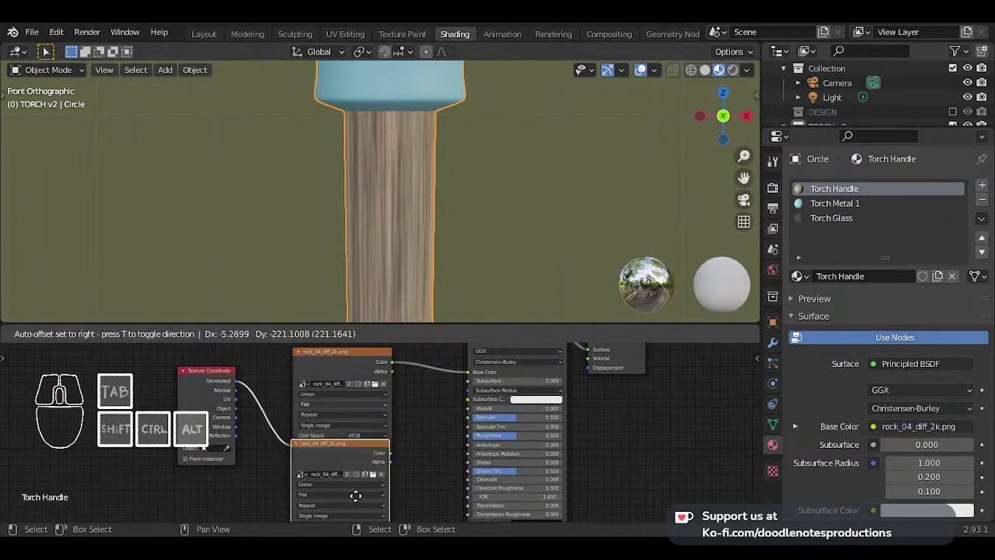
left_click(355, 498)
scroll(383, 401, "up", 3)
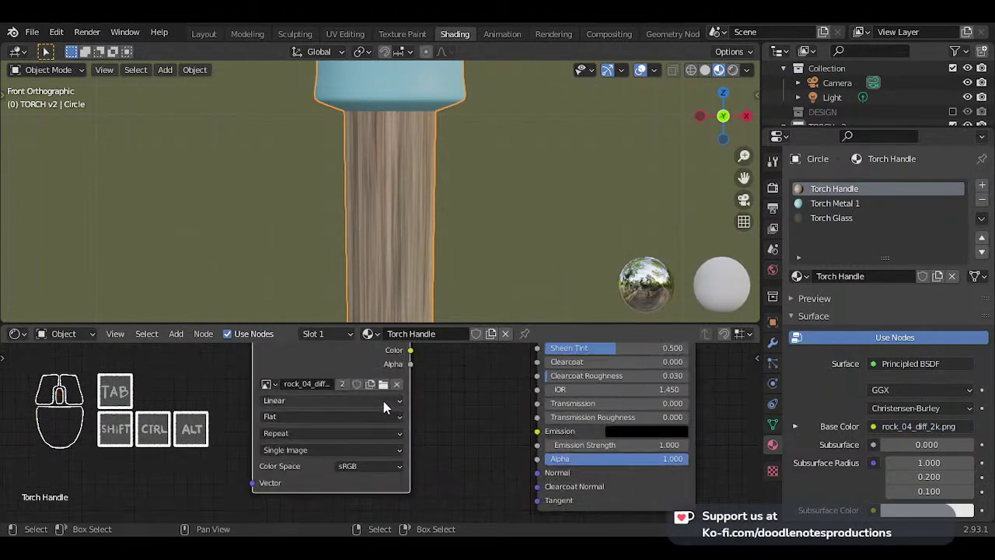
left_click(383, 385)
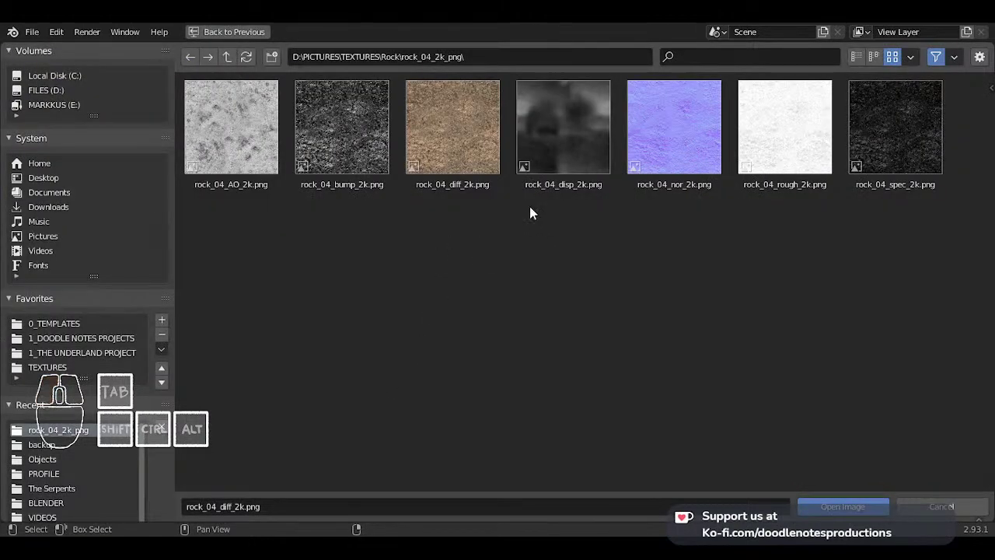
double_click(363, 153)
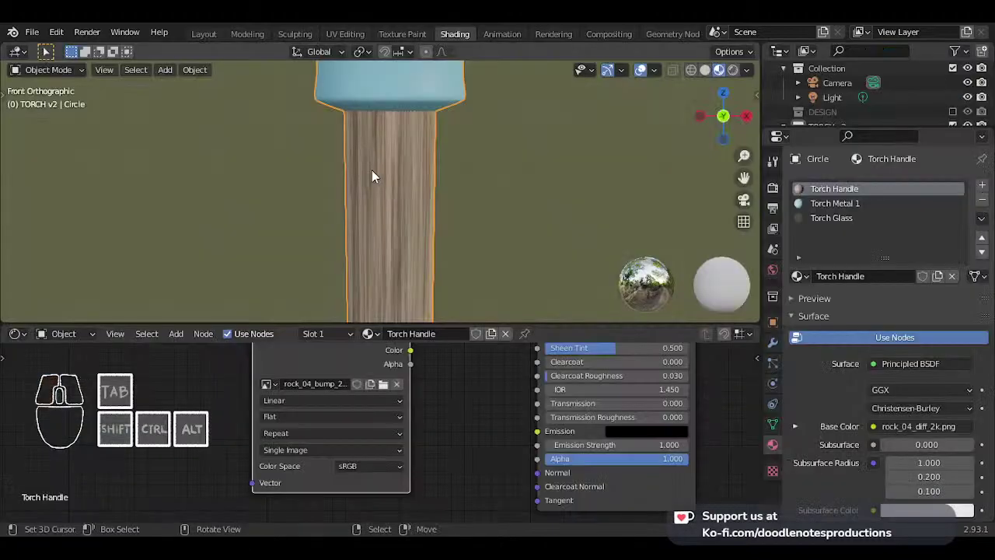
left_click_drag(371, 376, 360, 403)
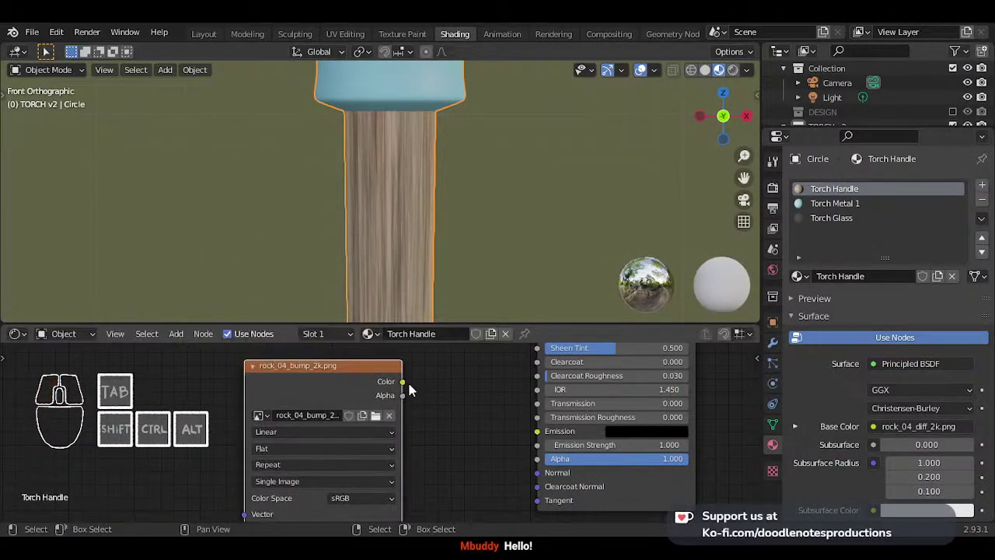
- Start adding a vector node to the Torch Handle material beside the rock bump image node
key("shift+a")
mouse_move(416, 430)
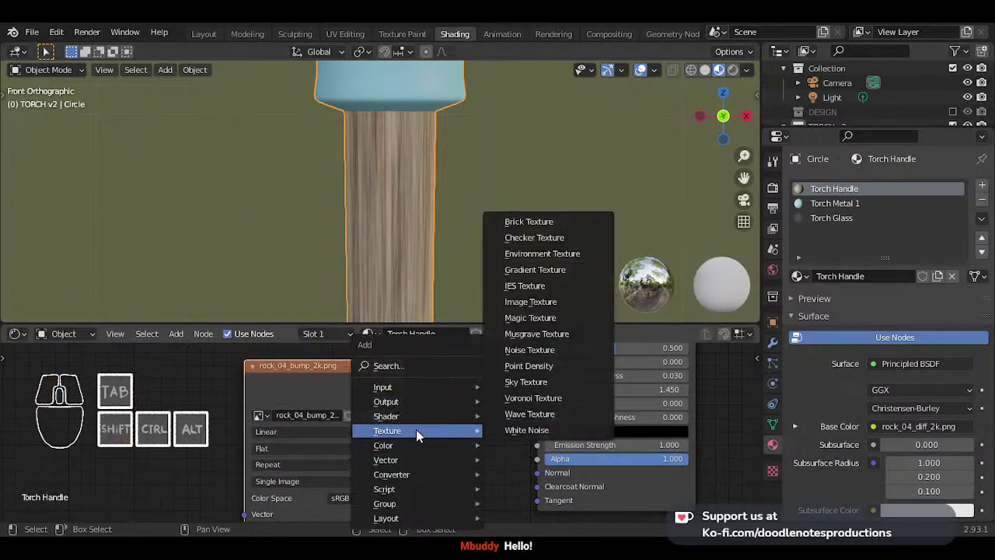
mouse_move(410, 462)
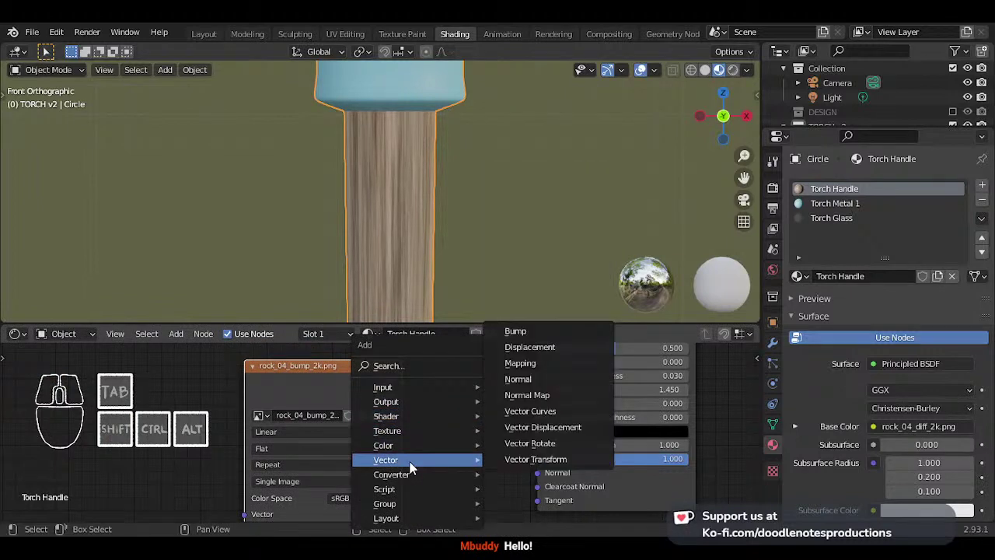
- Add a Bump node and link the rock_04_bump_2k.png image's Color output to its Height input
left_click(516, 331)
left_click(412, 391)
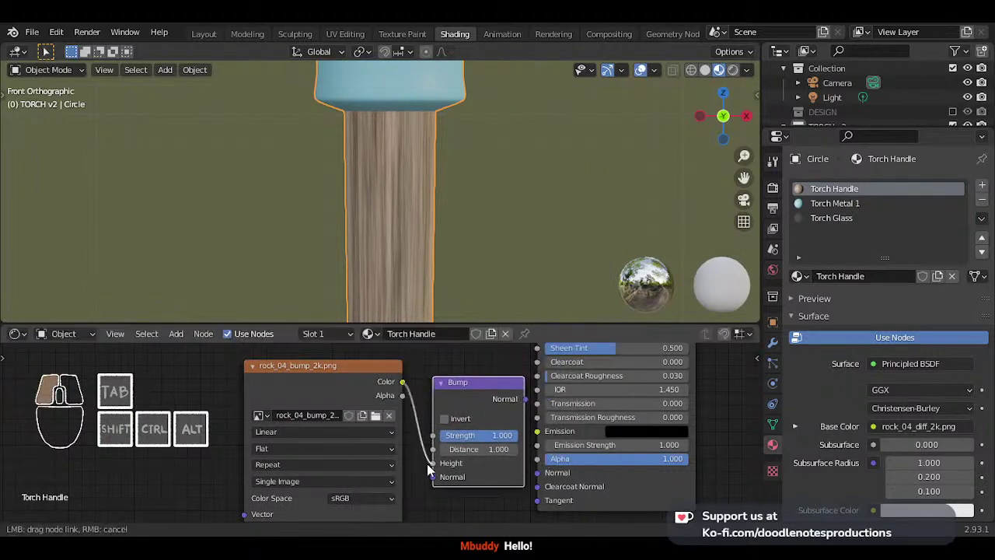
left_click_drag(426, 463, 430, 463)
left_click_drag(536, 476, 520, 460)
left_click_drag(489, 397, 468, 398)
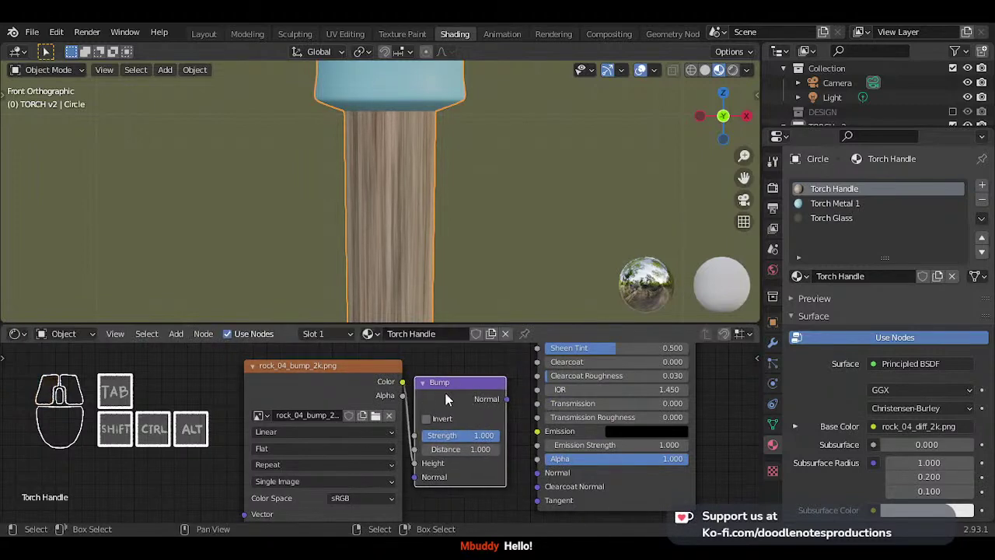
- Space out the bump image and Bump nodes, and link Bump's Normal output to the Principled BSDF's Normal input
right_click(327, 397, "shift")
key("g")
left_click(394, 402)
left_click(399, 389)
left_click_drag(399, 388, 420, 393)
left_click_drag(542, 475, 540, 474)
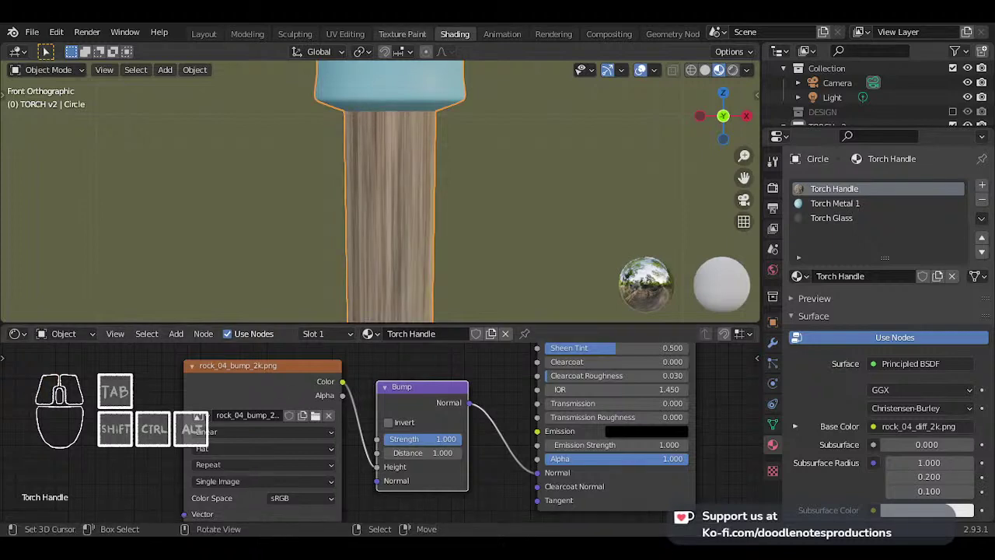
- Examine the bump effect on the wooden torch handle up close and from several sides, ending in front view
scroll(460, 146, "up", 3)
middle_click_drag(460, 151, 336, 154)
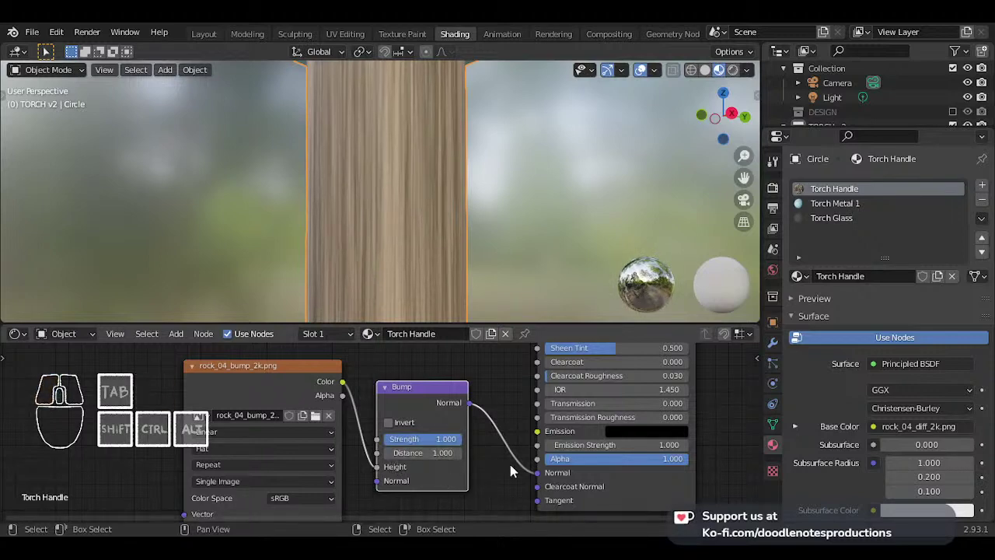
key("ctrl+z")
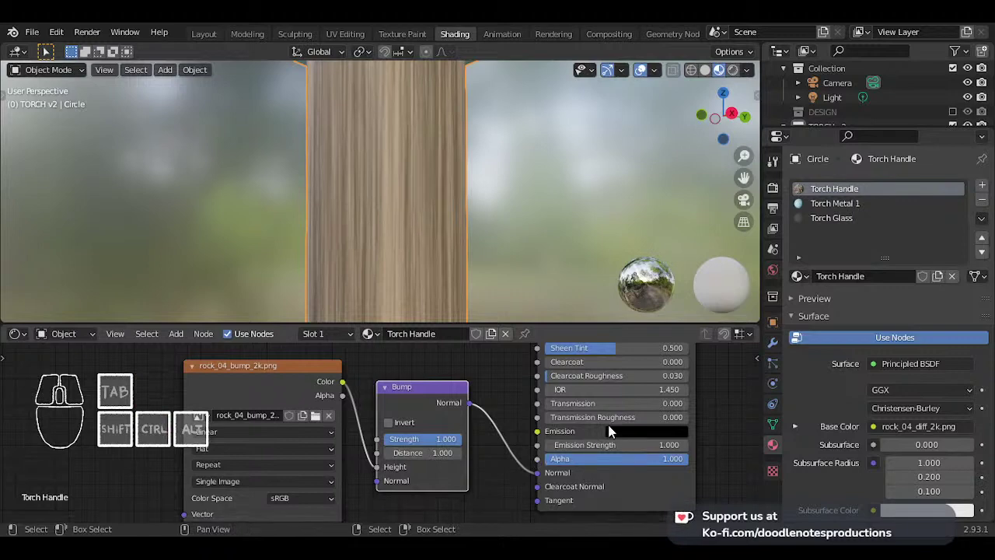
scroll(482, 194, "down", 3)
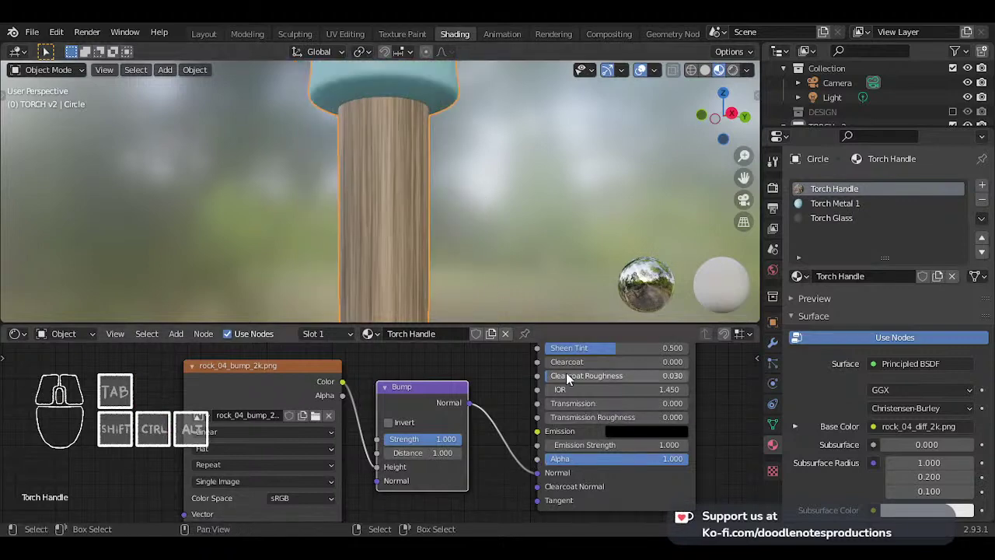
scroll(615, 392, "up", 2)
middle_click_drag(418, 137, 246, 157)
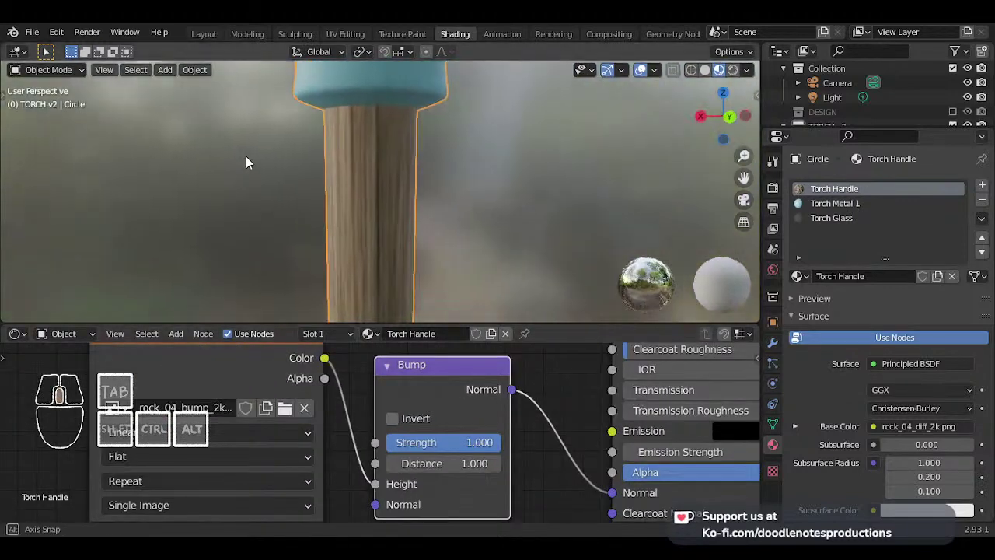
scroll(329, 169, "up", 4)
middle_click_drag(329, 176, 580, 123)
scroll(574, 156, "down", 5)
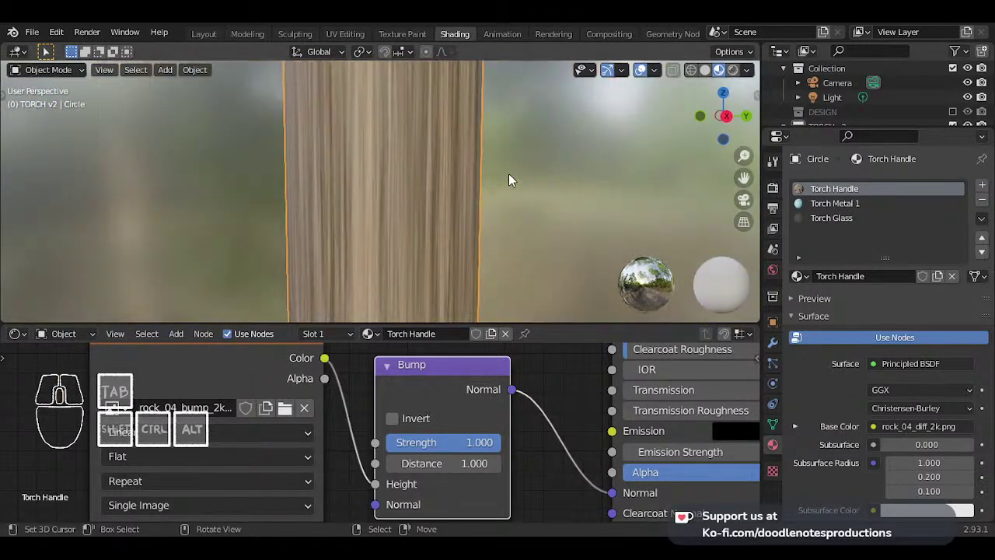
scroll(402, 178, "up", 2)
middle_click_drag(389, 213, 508, 145, "shift")
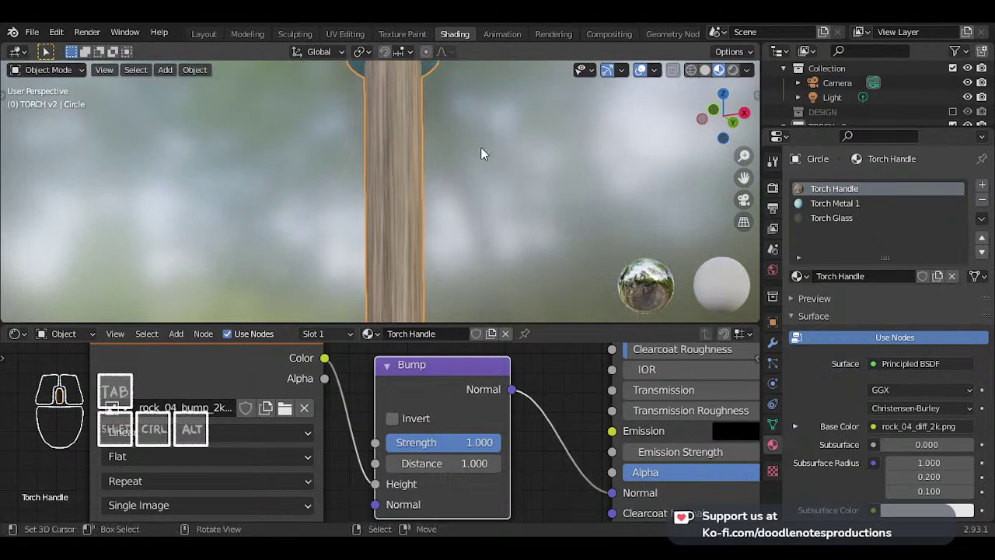
key("KP_1")
- Insert a Mapping node between the Texture Coordinate node and the rock_04_diff_2k.png image texture
scroll(265, 374, "down", 4)
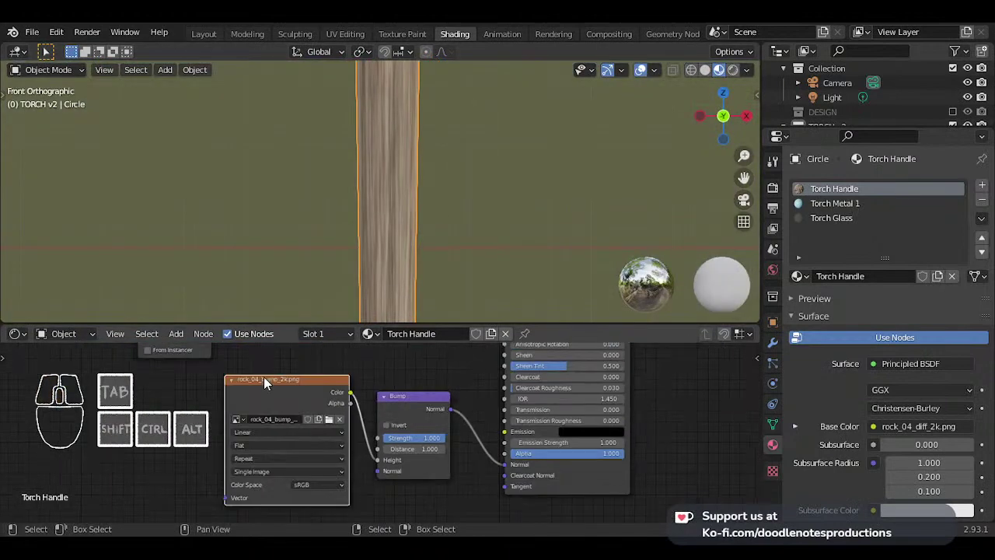
middle_click_drag(263, 376, 438, 447)
scroll(398, 440, "down", 2)
scroll(405, 419, "up", 2)
middle_click_drag(413, 400, 427, 457)
scroll(387, 433, "up", 5)
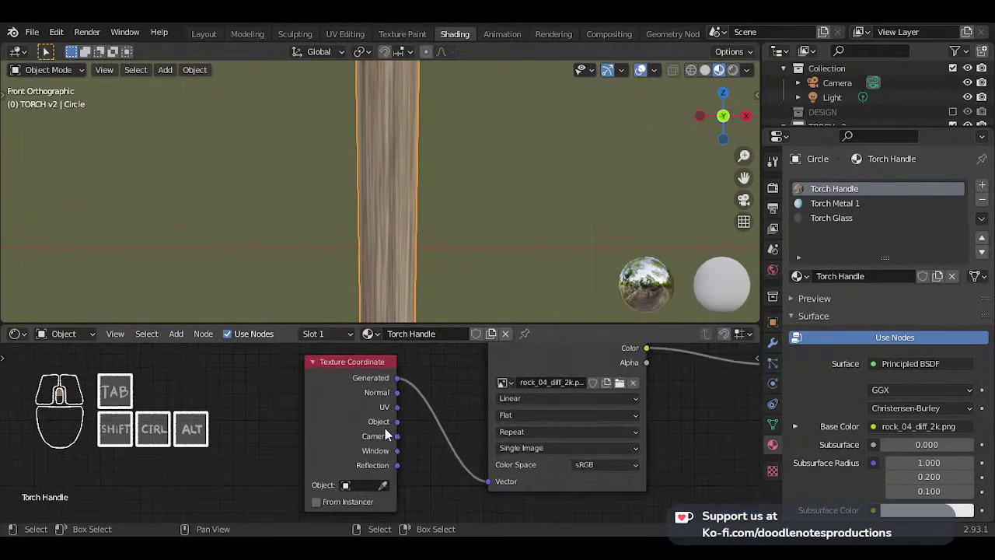
middle_click_drag(360, 390, 292, 397)
key("shift+a")
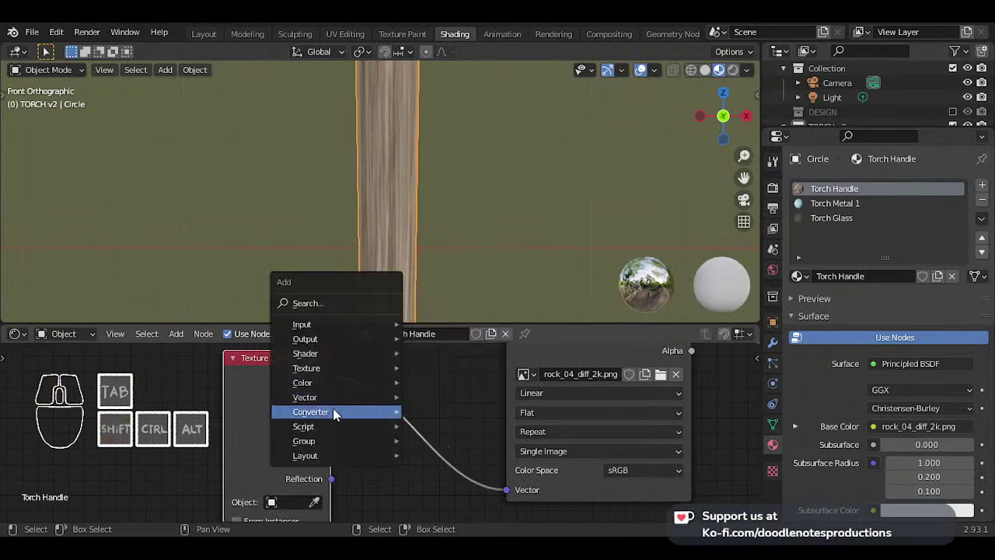
mouse_move(322, 397)
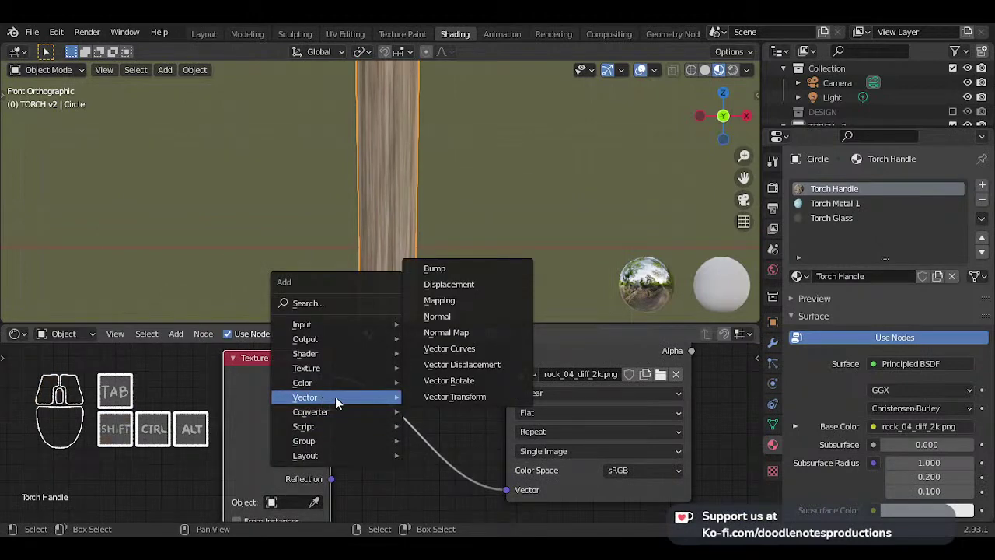
left_click(440, 300)
left_click(449, 424)
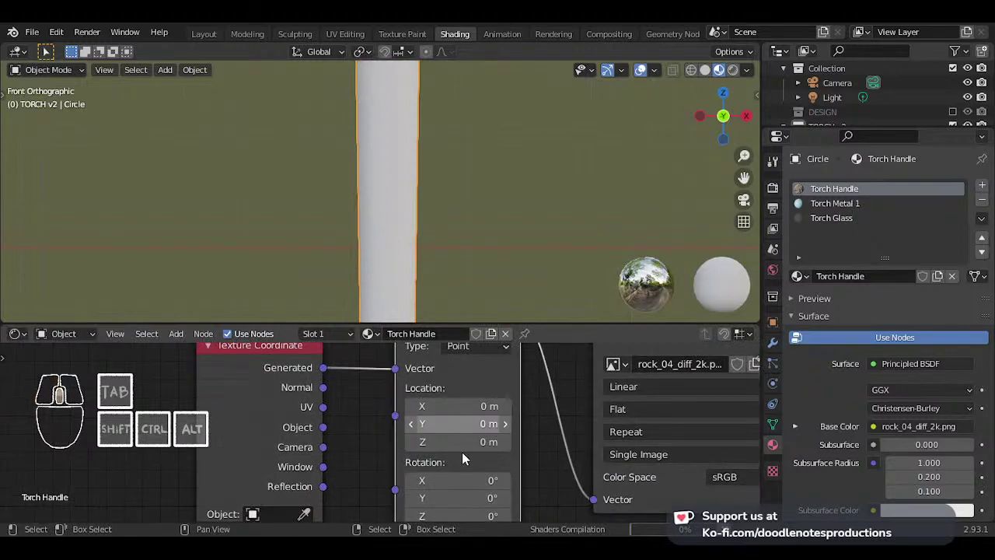
- Try a Mapping X scale of 0.1 on the handle texture and set it back to 1
middle_click_drag(503, 478, 458, 397)
scroll(457, 412, "up", 3)
left_click_drag(428, 475, 359, 475)
scroll(412, 171, "down", 4)
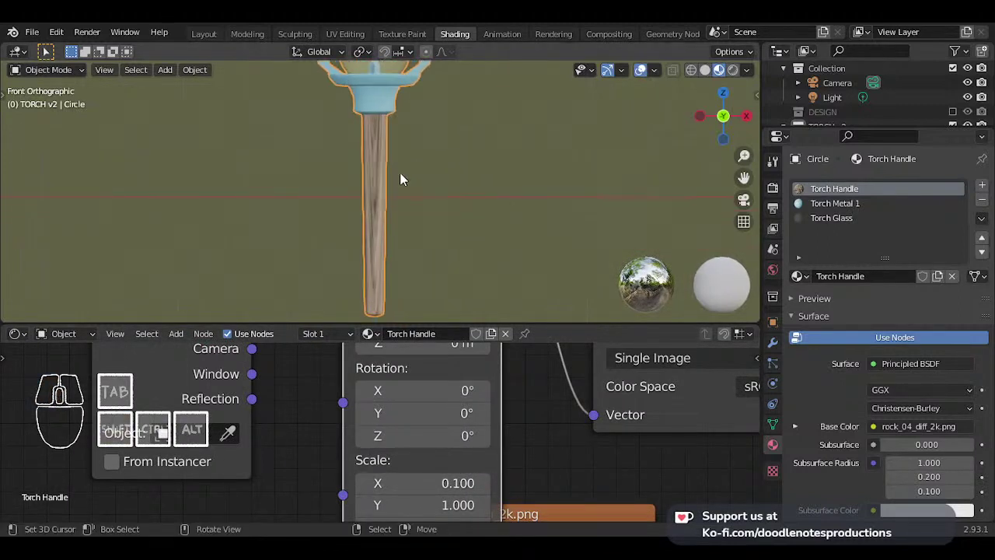
scroll(462, 431, "up", 1)
left_click(444, 482)
type("1")
key("Return")
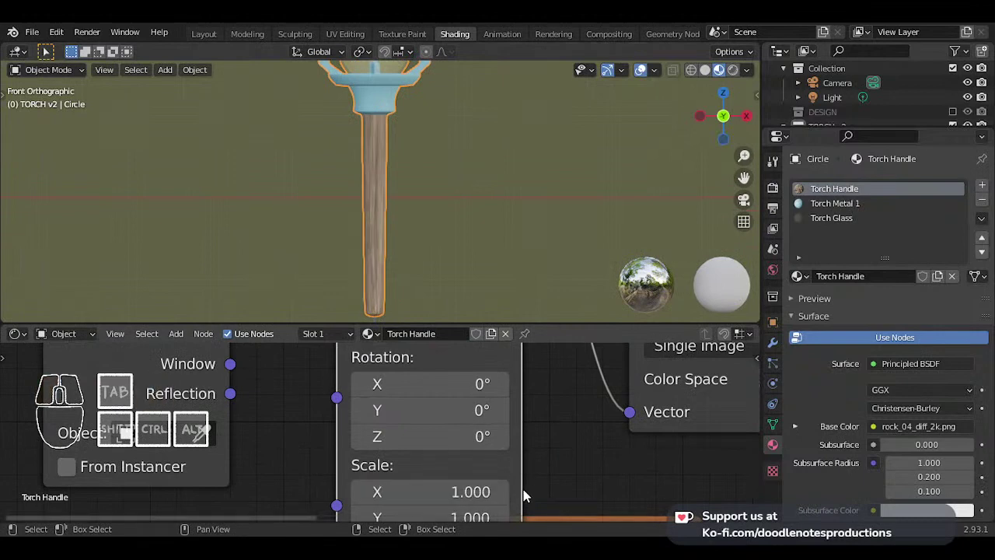
- Try a lower Mapping Y scale, set it back to 1, and enter 1 for the Z scale
middle_click_drag(524, 498, 510, 421)
left_click(442, 441)
left_click_drag(442, 441, 380, 441)
left_click(440, 442)
type("1")
key("Return")
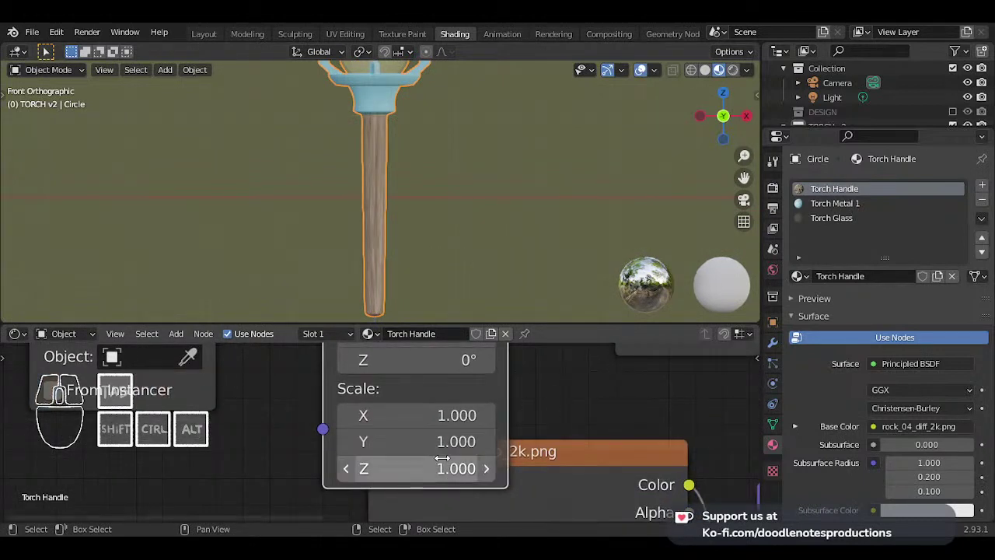
left_click(412, 468)
type("1")
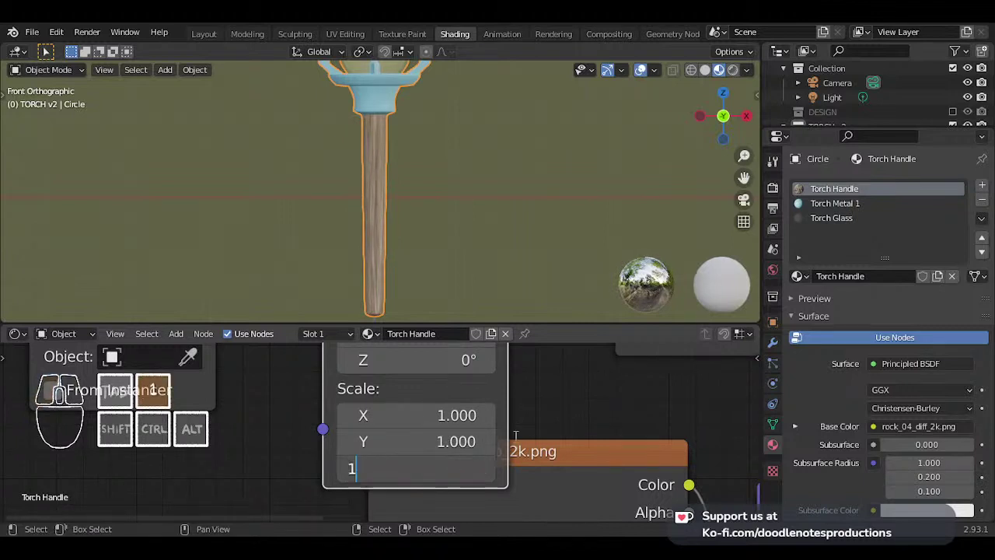
key("Return")
- Set the Mapping X scale to 0.6 and inspect the wood grain up close from another side
left_click_drag(456, 415, 425, 415)
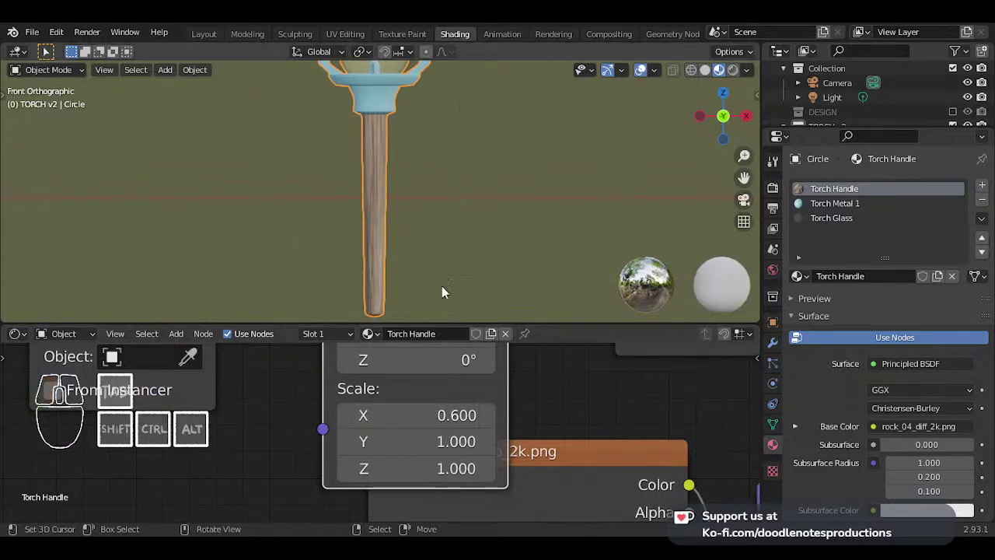
scroll(411, 178, "up", 7)
scroll(404, 210, "up", 2)
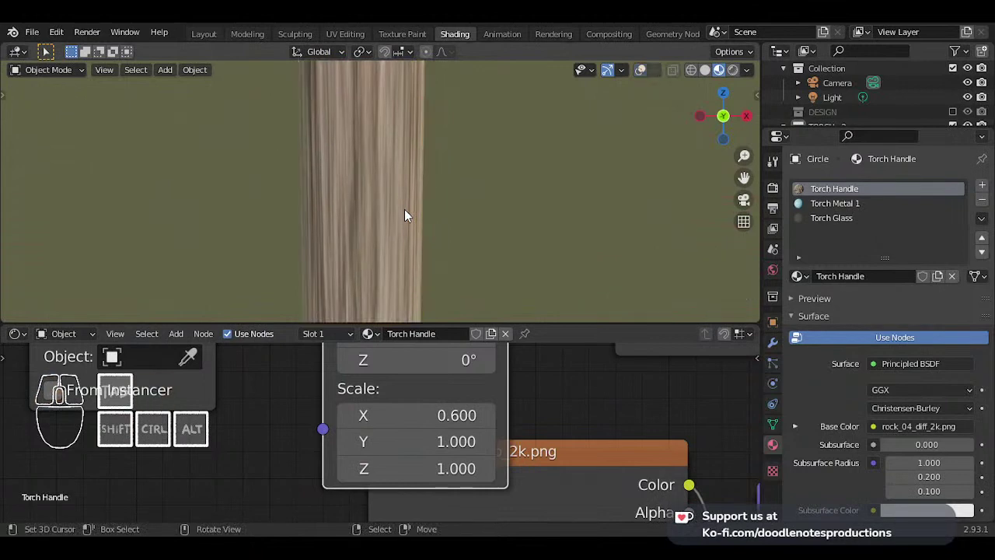
middle_click_drag(404, 209, 115, 233)
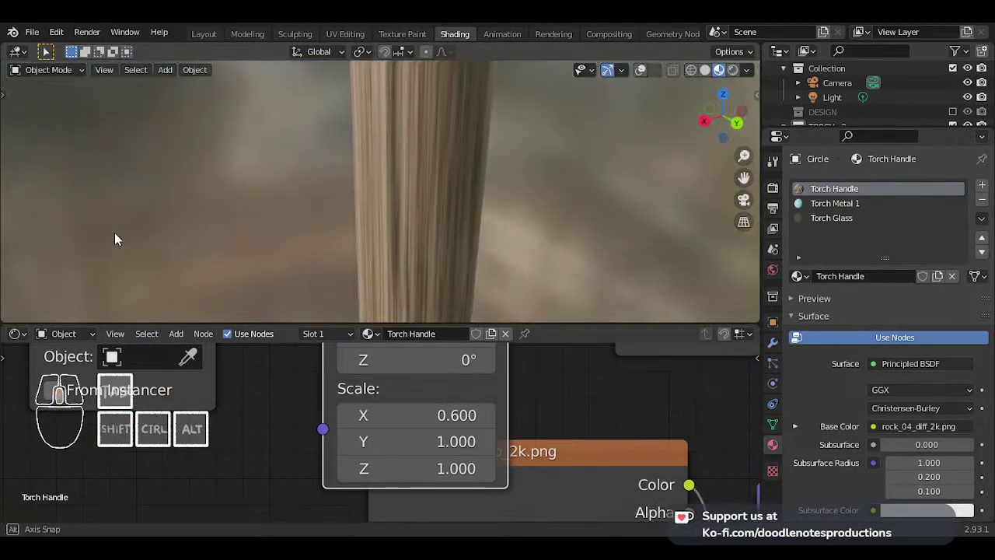
- Try lowering the Mapping Y scale to 0.5 and set it back to 1
left_click(347, 441)
left_click(347, 441)
left_click(347, 441)
left_click(346, 441)
left_click(347, 441)
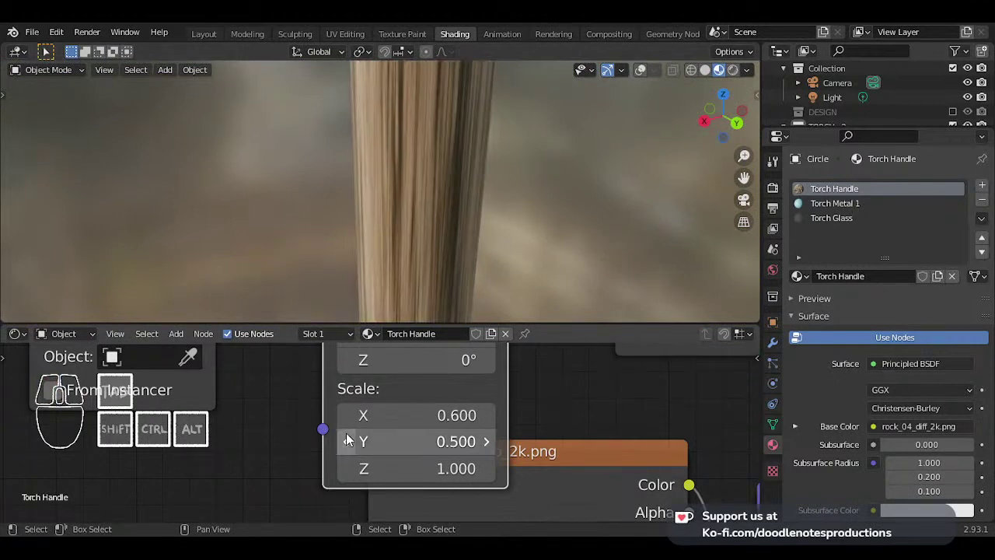
left_click(422, 442)
type("1")
key("Return")
- Try several Mapping X scale values for the handle texture, ending at 0.5
left_click(344, 415)
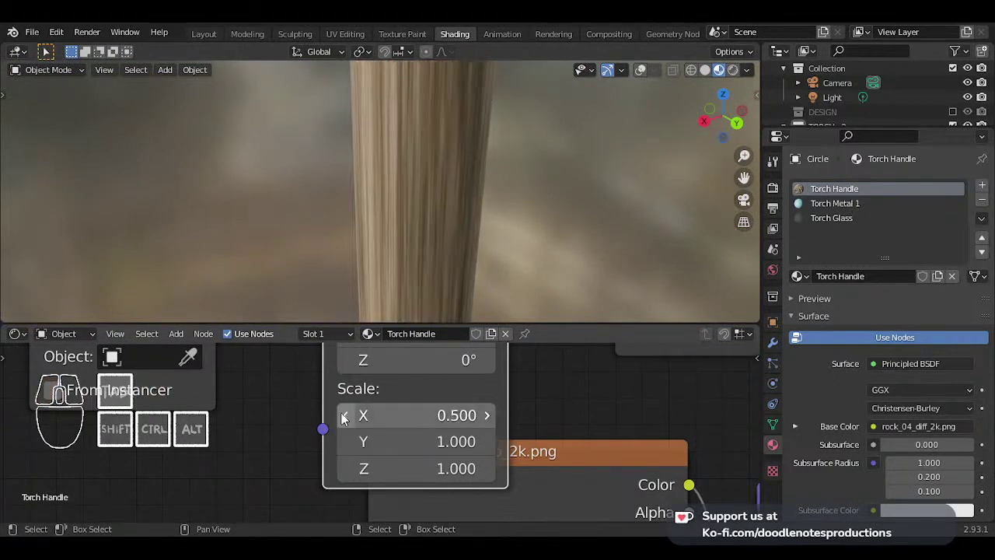
left_click(344, 415)
left_click(344, 416)
left_click(343, 416)
left_click(343, 417)
mouse_move(391, 415)
left_mouse_down()
mouse_move(483, 414)
mouse_move(397, 415)
left_mouse_up()
left_click(344, 415)
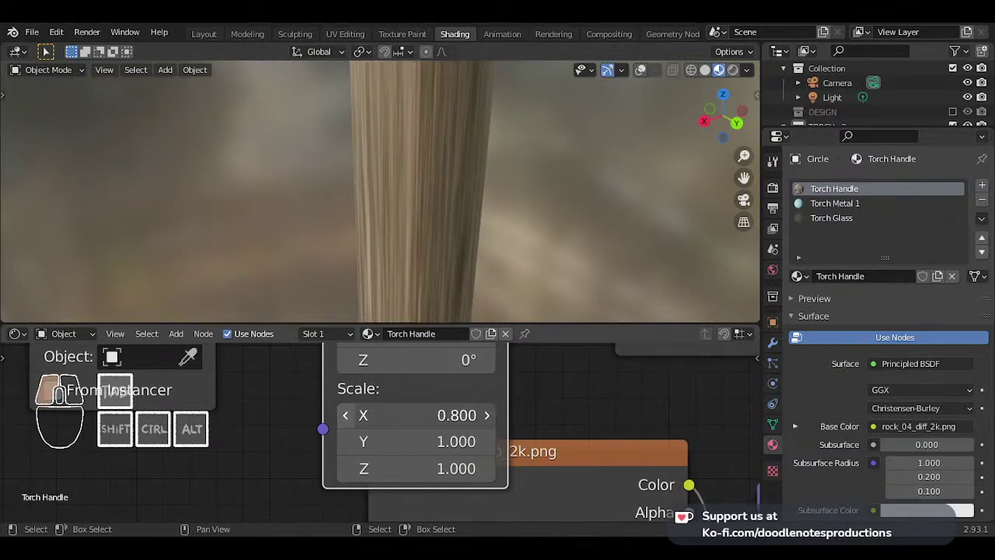
left_click(344, 415)
left_click(344, 416)
left_click(344, 416)
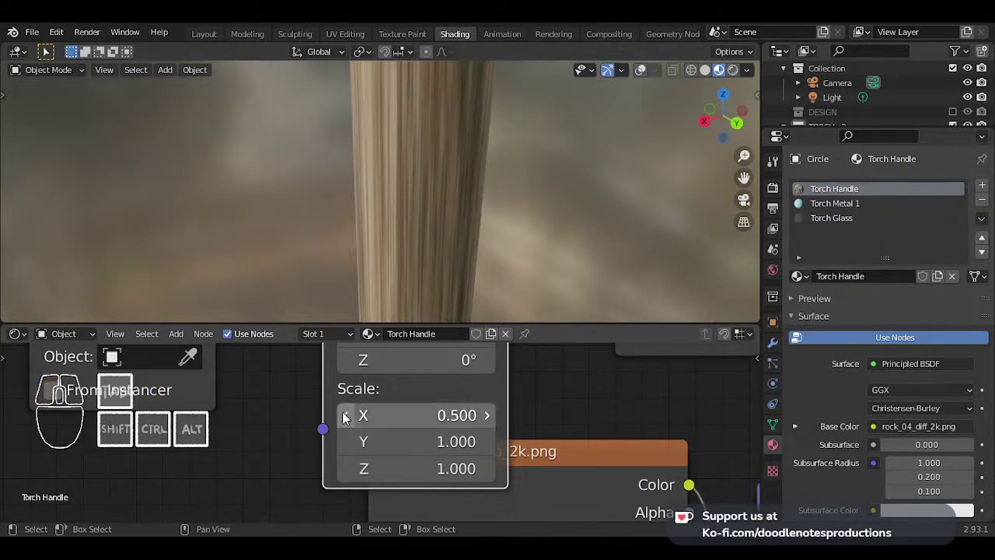
- Set the Mapping X scale to 5 and check the grain along the handle
left_click(405, 413)
type("5")
key("Return")
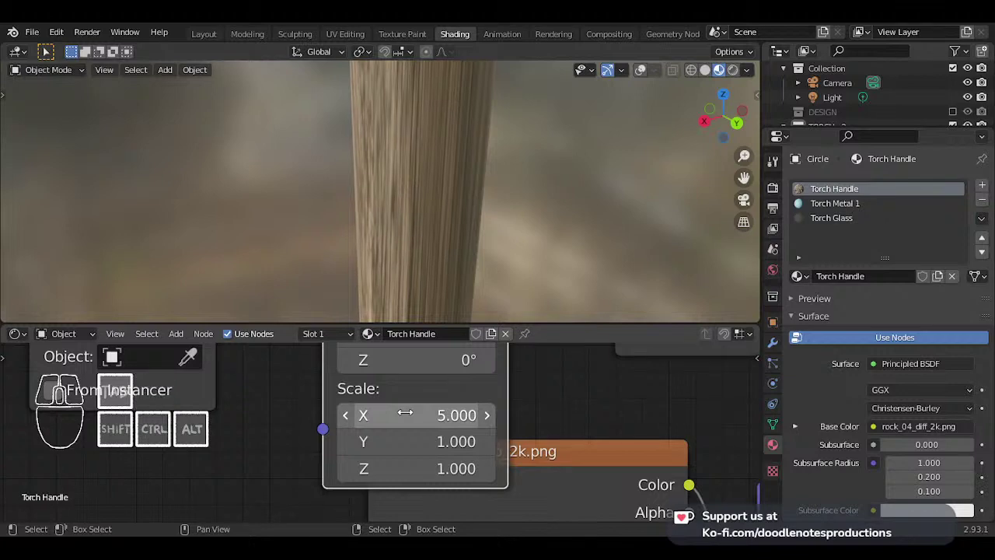
scroll(420, 204, "down", 4)
scroll(261, 394, "up", 1)
scroll(261, 393, "down", 2)
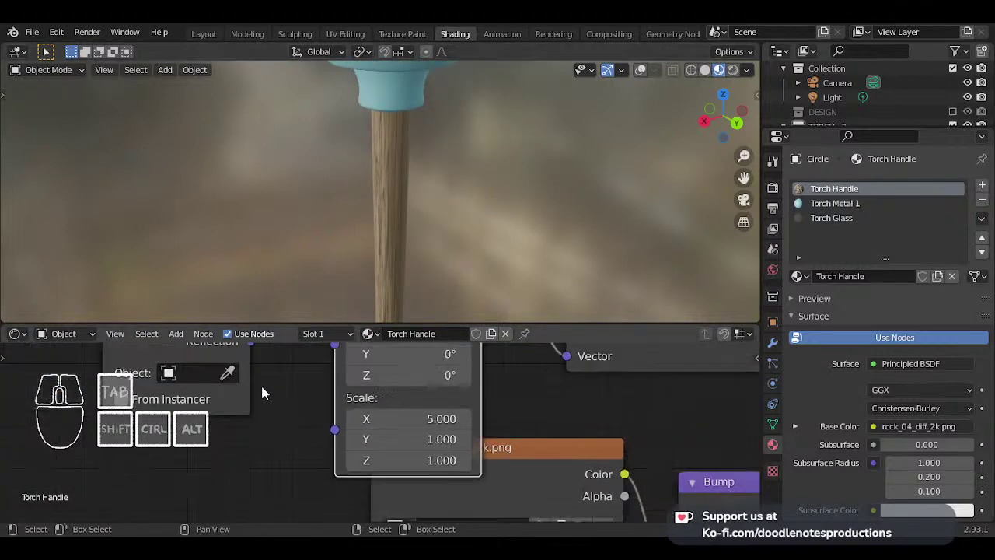
- Link the UV output of Texture Coordinate to the Mapping node's Vector input and reset the X scale to 1
middle_click_drag(261, 388, 301, 469)
scroll(301, 469, "down", 4)
left_click_drag(285, 389, 275, 420)
scroll(332, 395, "down", 3)
middle_click_drag(335, 393, 331, 392)
middle_click_drag(324, 430, 325, 453)
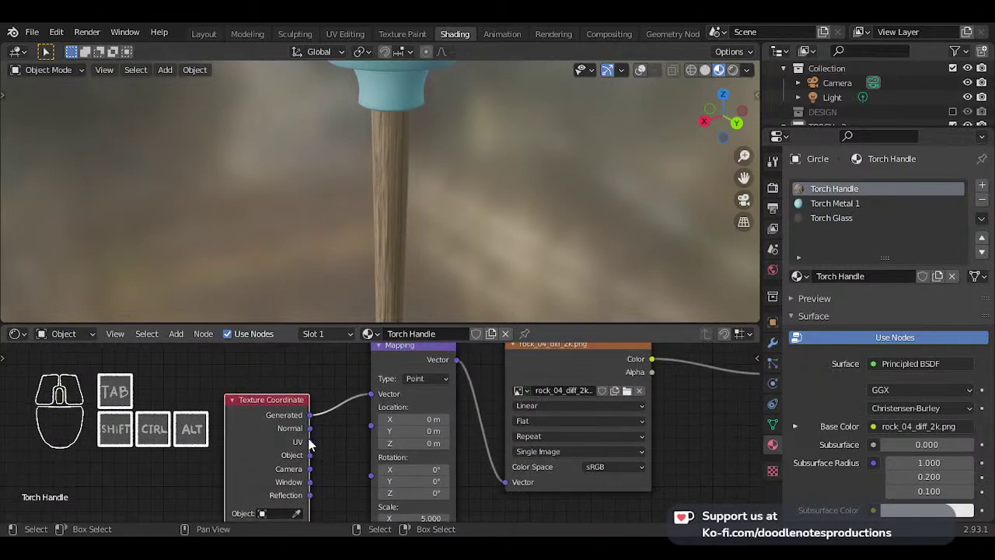
left_click_drag(309, 442, 371, 394)
middle_click_drag(429, 488, 434, 449)
key("Return")
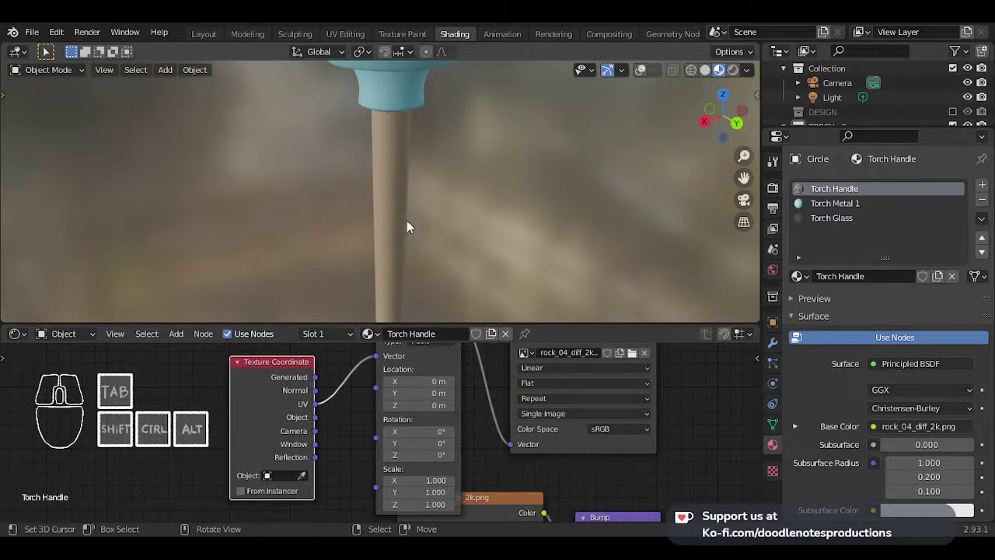
- Check the UV-mapped handle and relink the Mapping node's Vector input to the Generated output
scroll(407, 226, "up", 2)
scroll(407, 224, "down", 2)
scroll(407, 224, "up", 2)
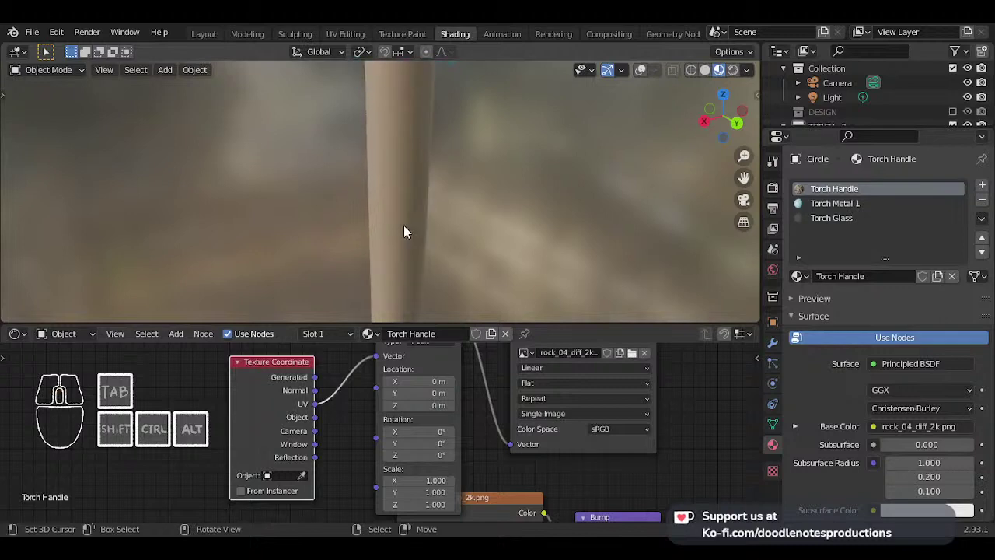
middle_click_drag(403, 225, 427, 205)
left_click_drag(316, 380, 376, 356)
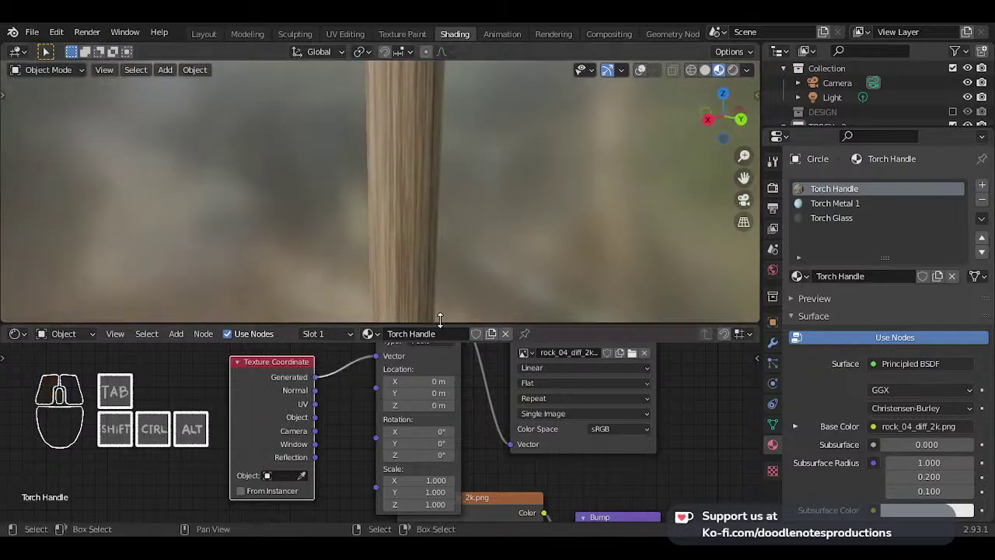
- Inspect the handle's grain and switch the viewport shading environment to the warm interior HDRI
middle_click_drag(371, 191, 451, 175)
scroll(450, 187, "up", 2)
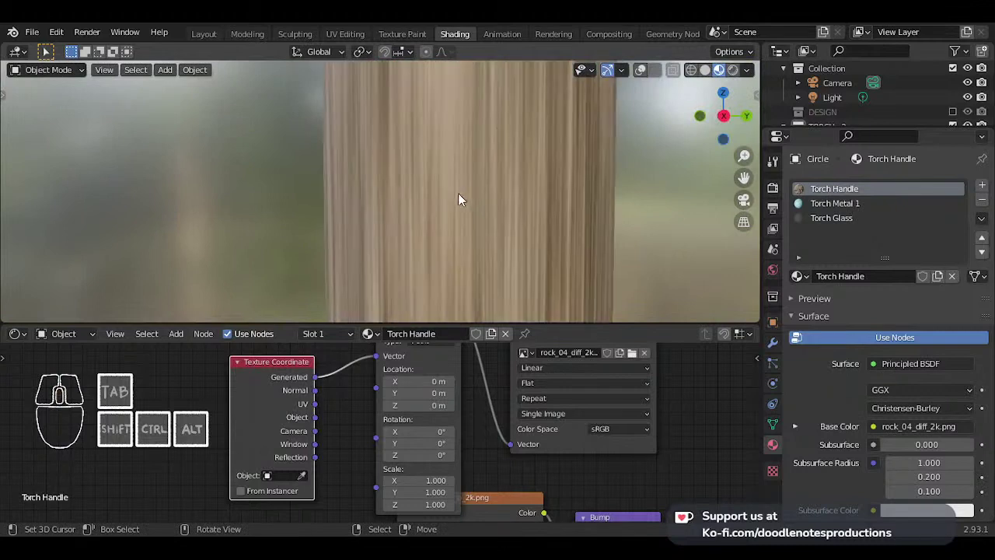
scroll(462, 196, "down", 4)
scroll(436, 187, "down", 1)
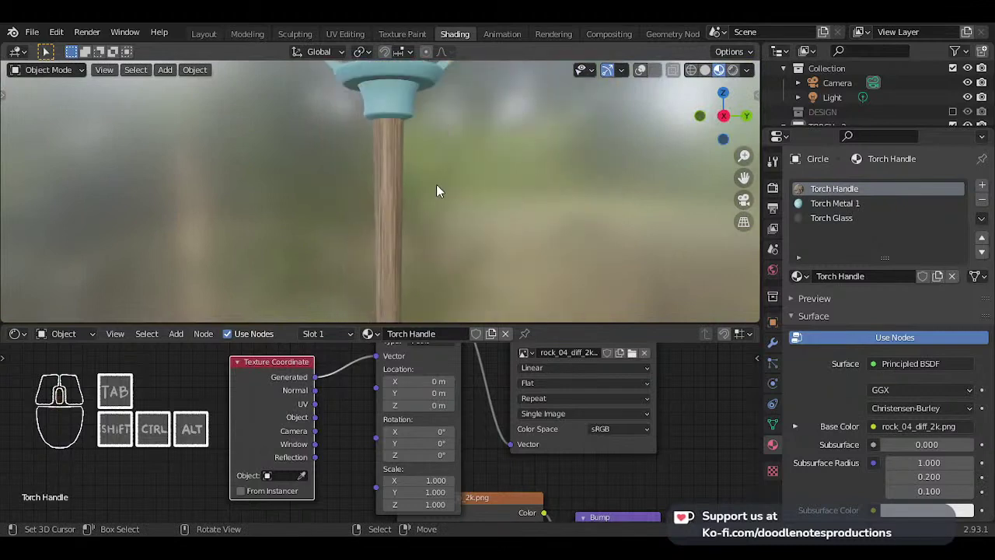
left_click(746, 69)
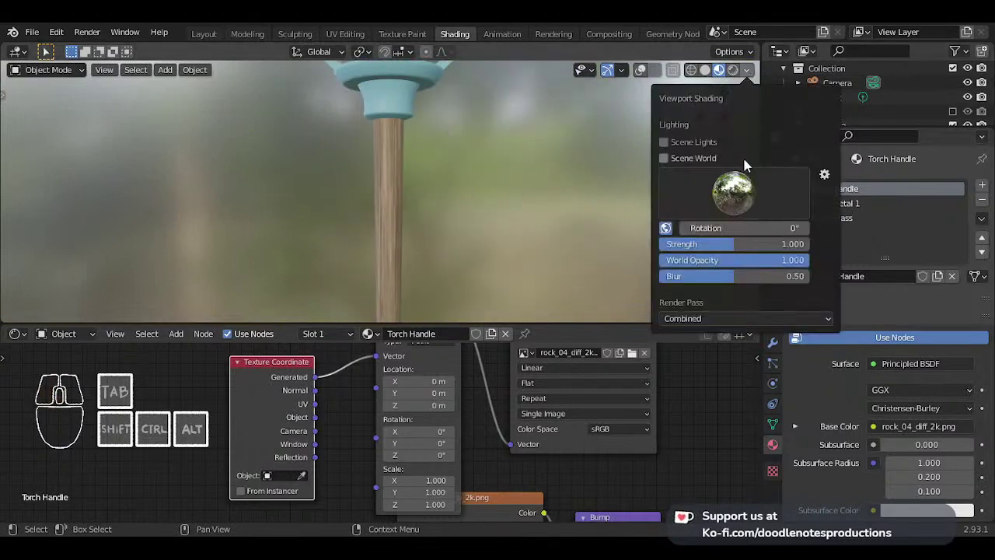
left_click(727, 204)
left_click(519, 246)
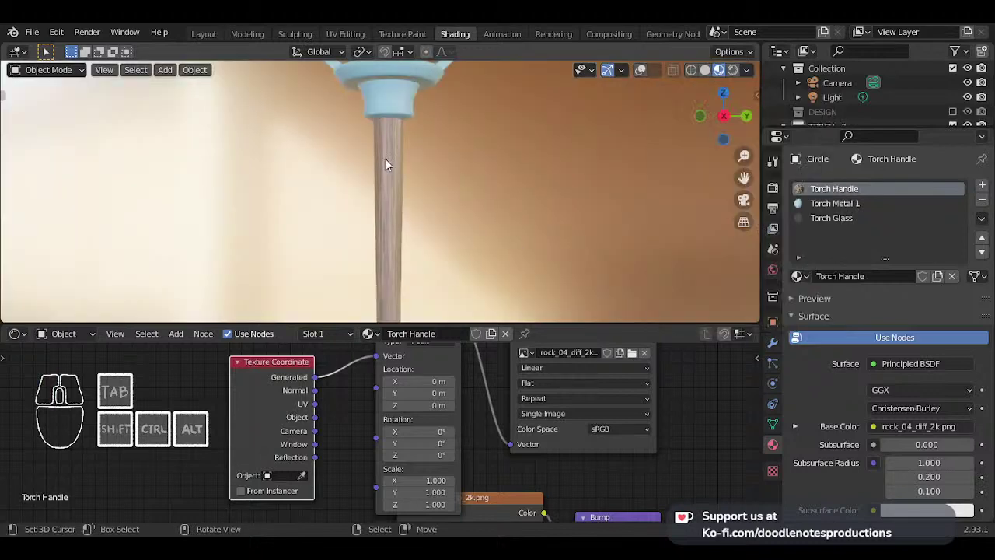
- Raise the Bump node's Strength to 2 in the Torch Handle material
mouse_move(385, 158)
middle_mouse_down()
mouse_move(483, 184)
mouse_move(557, 180)
mouse_move(493, 163)
mouse_move(510, 154)
mouse_move(496, 173)
middle_mouse_up()
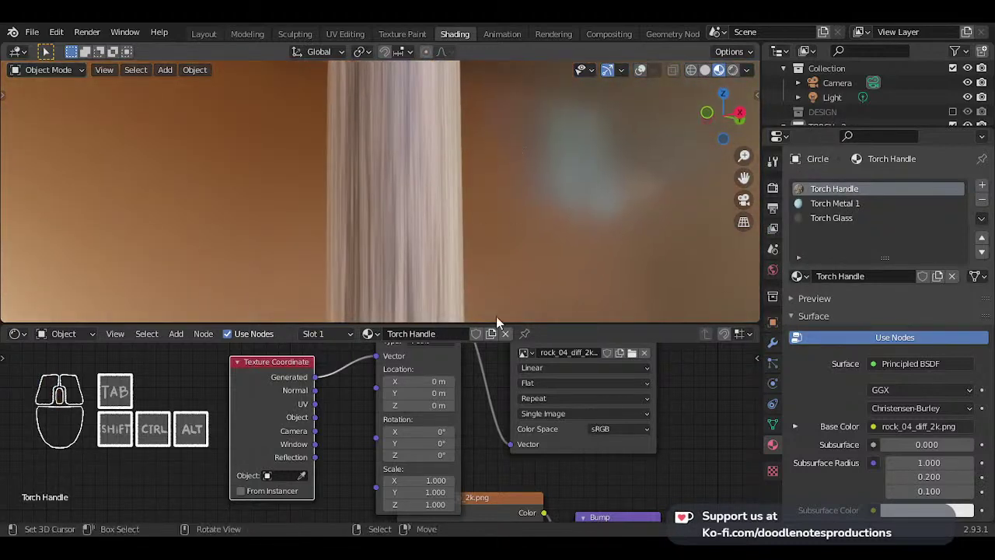
scroll(529, 467, "down", 3)
middle_click_drag(561, 498, 506, 362)
scroll(536, 393, "up", 5)
middle_click_drag(511, 400, 503, 430)
left_click_drag(385, 389, 379, 396)
scroll(378, 396, "up", 2)
middle_click_drag(571, 426, 457, 409)
scroll(459, 411, "up", 1)
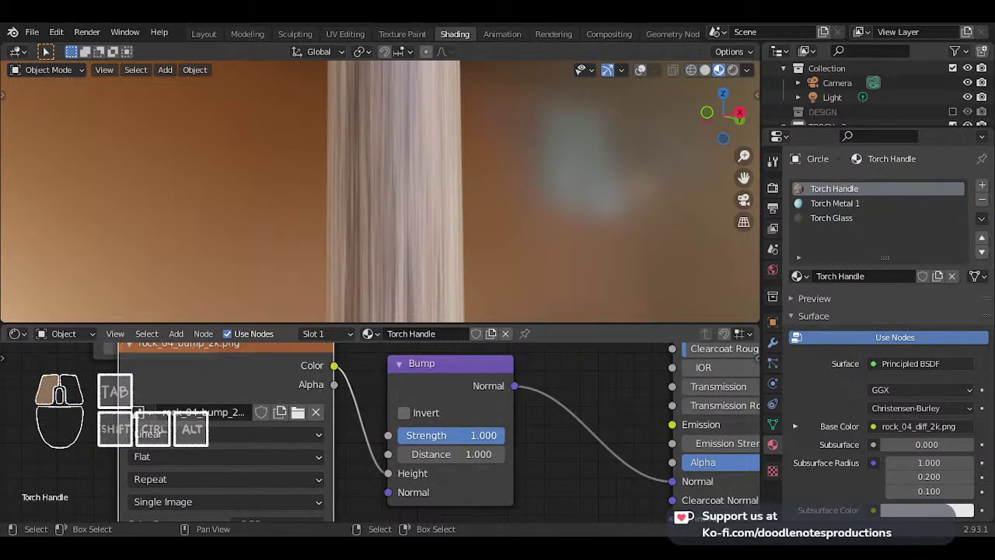
left_click(445, 435)
left_click_drag(466, 436, 523, 444)
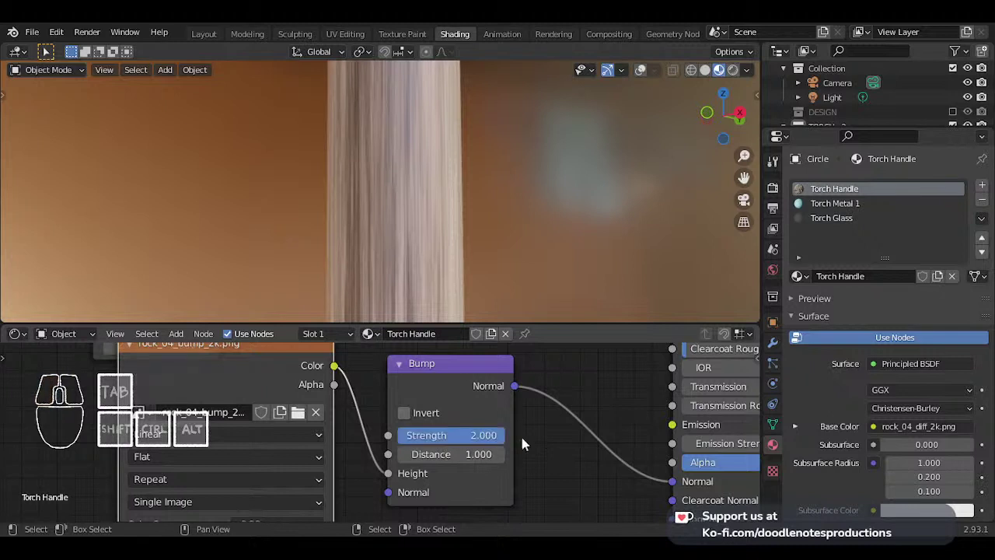
- Set the Bump node's Strength to 10 and check the grain around the handle
left_click(457, 435)
type("1+")
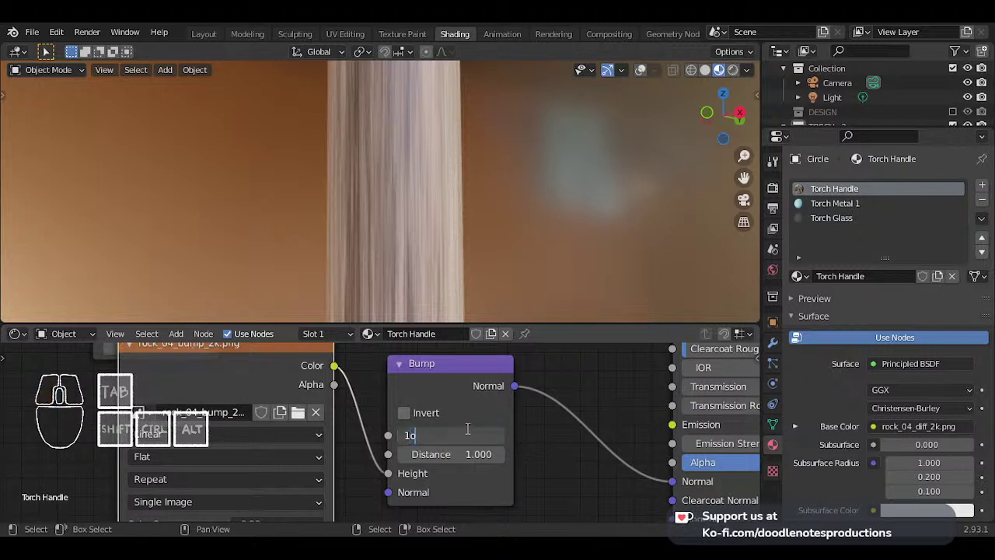
key("Return")
left_click(469, 429)
type("1")
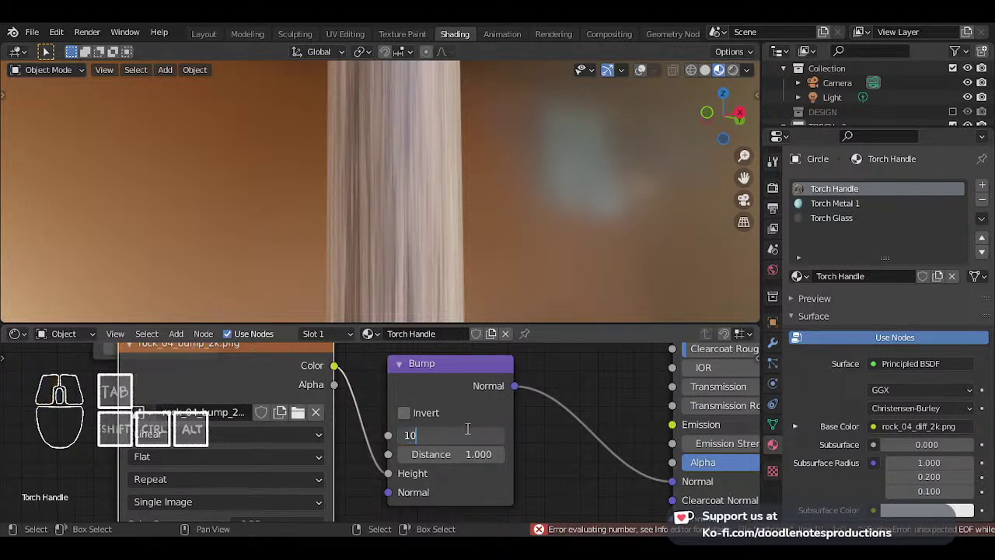
type("0")
key("Return")
middle_click_drag(470, 142, 568, 172)
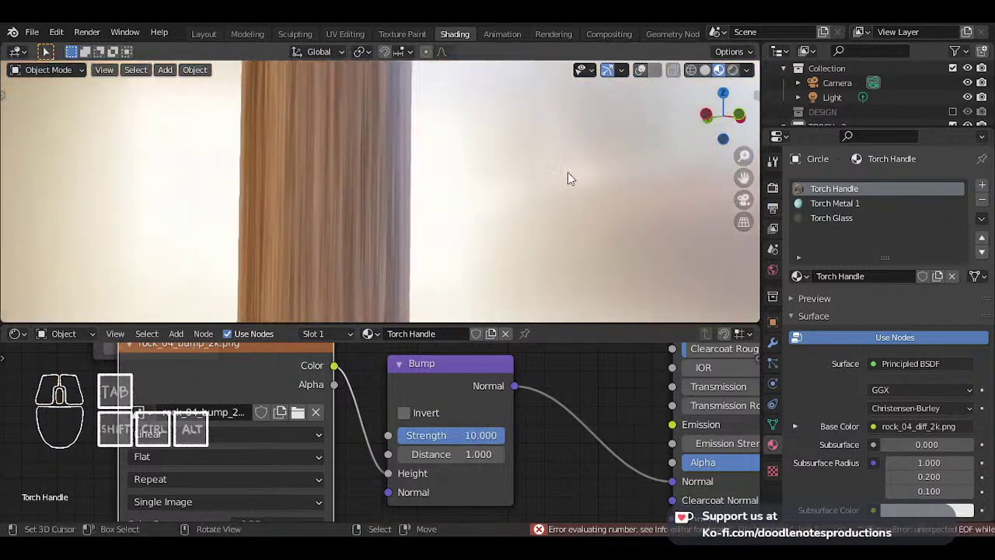
- Move the Material Output node farther from the Principled BSDF and add an Image Texture node below the link between them
scroll(427, 465, "down", 6)
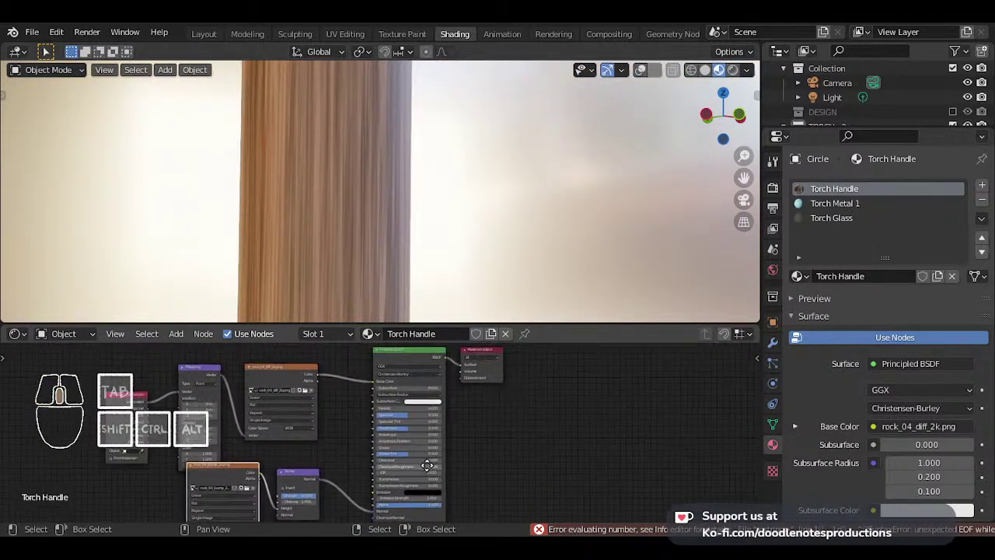
scroll(446, 465, "up", 3)
left_click_drag(437, 379, 592, 387)
scroll(379, 453, "up", 1)
key("shift+a")
mouse_move(419, 398)
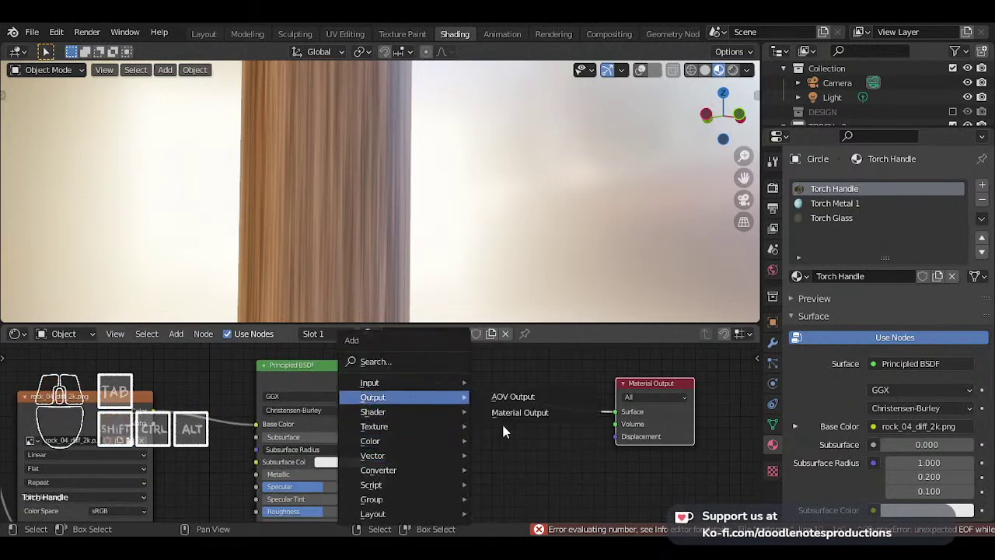
mouse_move(420, 426)
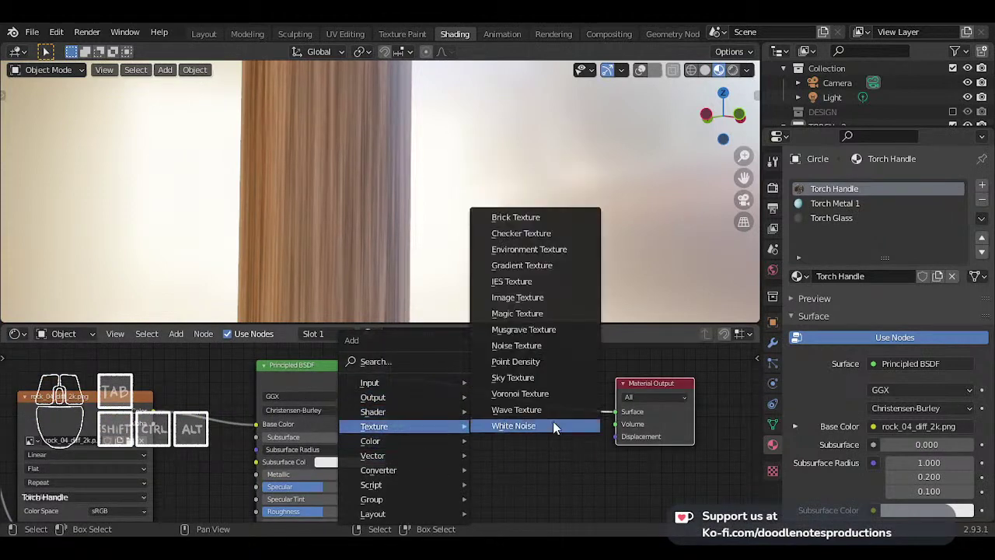
left_click(544, 297)
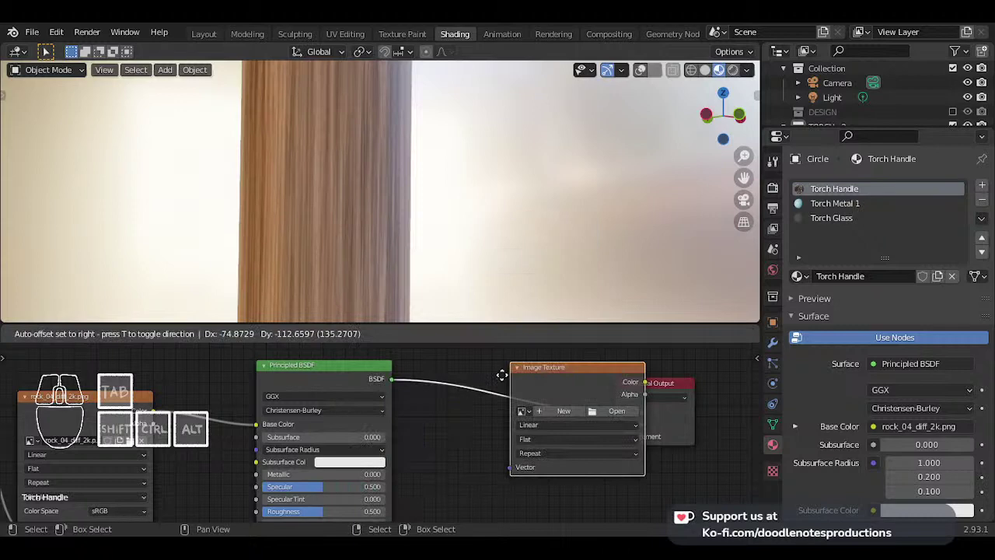
left_click(422, 450)
- Load rock_04_disp_2k.png into the new Image Texture node and link its Color output to the Material Output's Displacement input
left_click(486, 477)
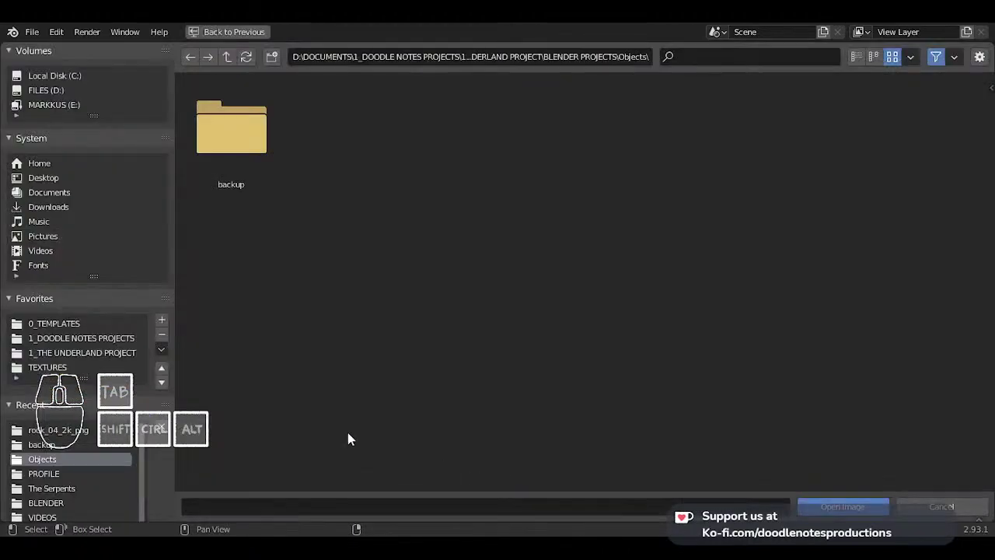
left_click(80, 436)
double_click(576, 149)
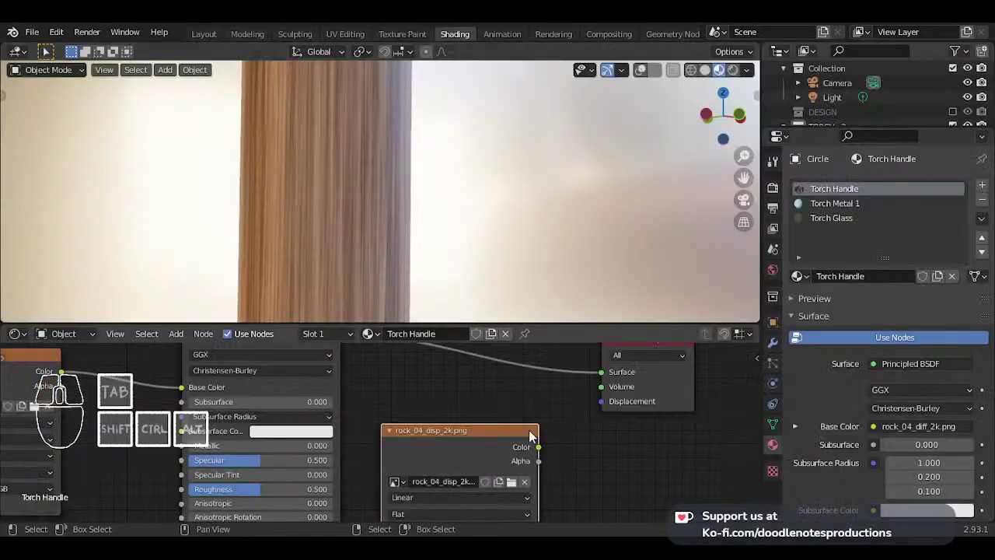
left_click_drag(538, 448, 601, 402)
scroll(598, 427, "up", 1)
middle_click_drag(598, 427, 507, 440)
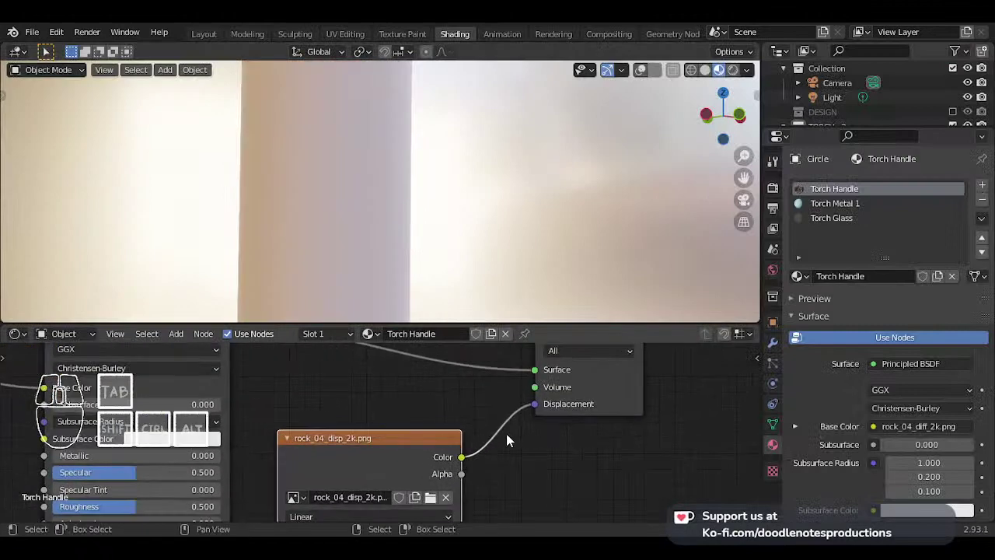
scroll(507, 440, "up", 1)
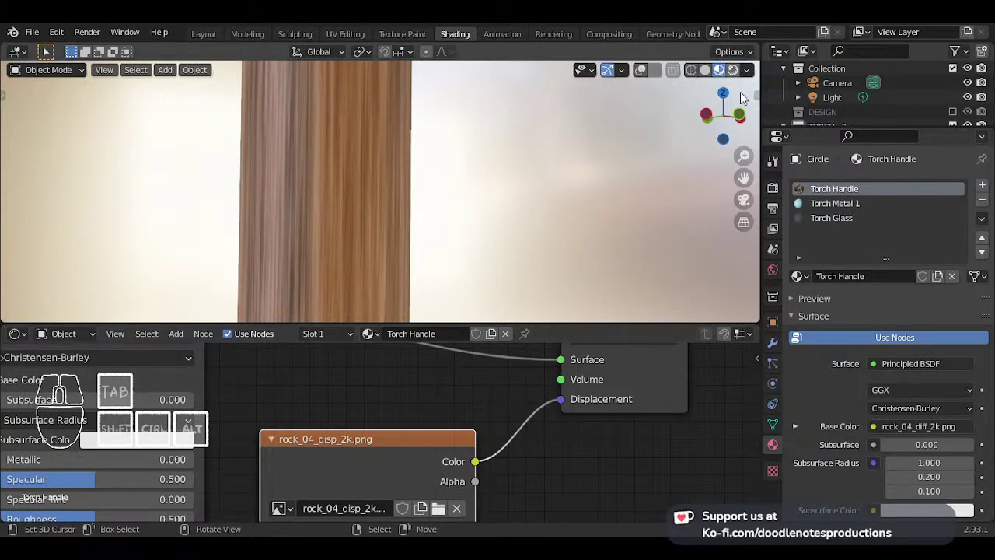
- Set the render engine to Cycles and preview the handle in rendered shading before switching to solid shading
left_click(772, 187)
left_click(889, 187)
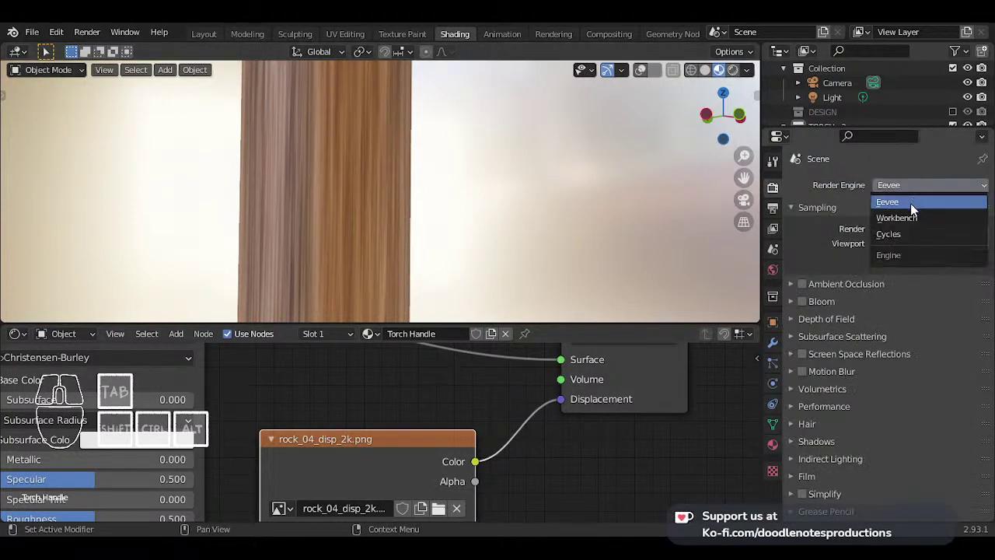
left_click(910, 203)
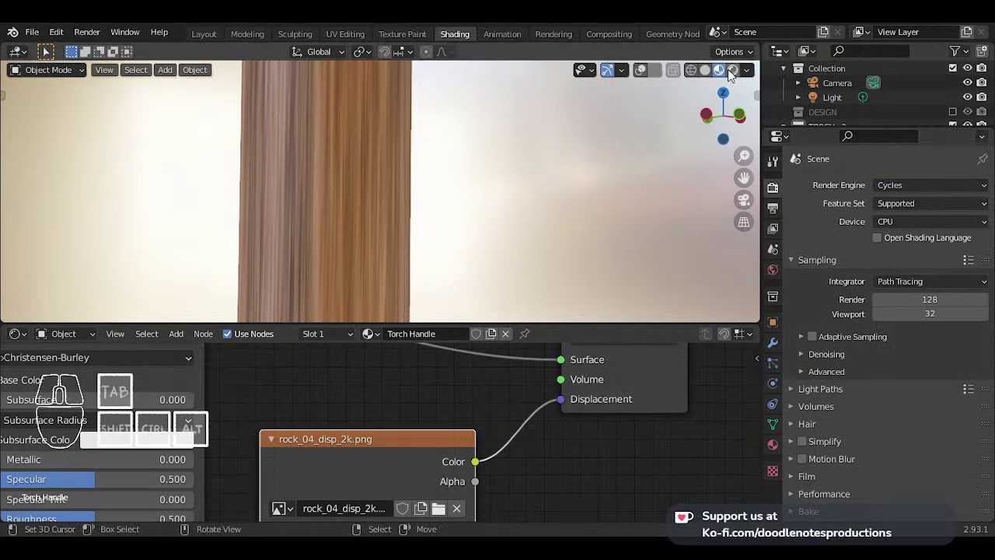
key("z")
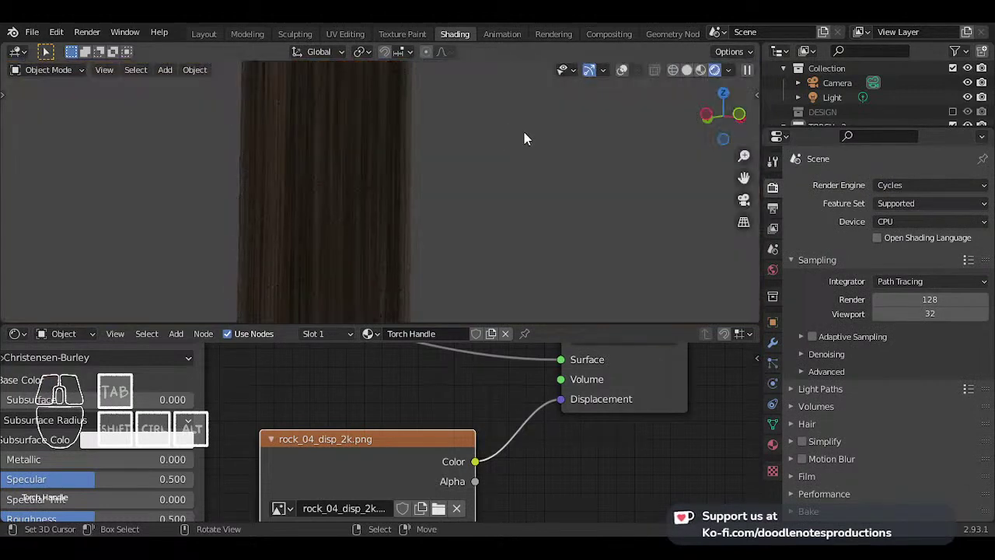
left_click(692, 70)
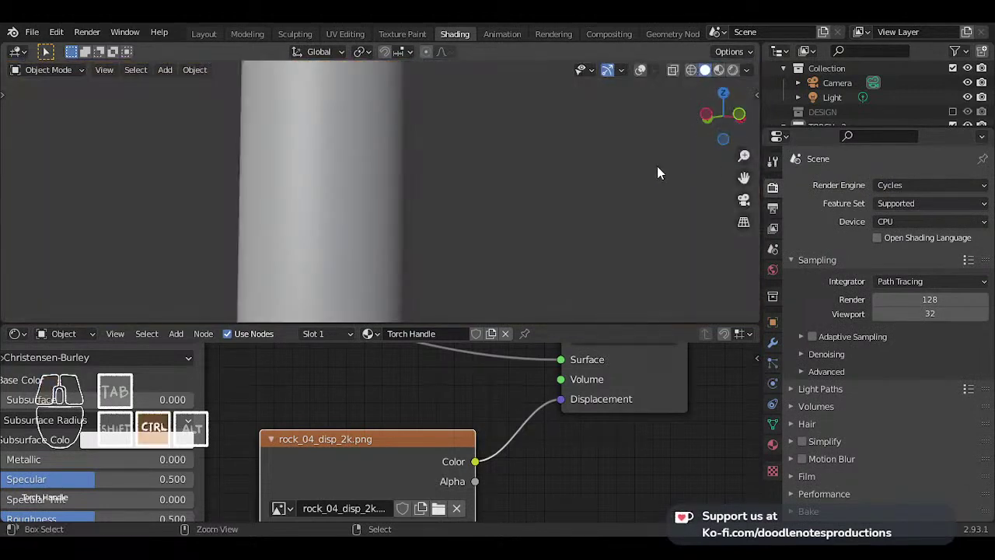
- Switch to material preview, set the Cycles samples to 5 for the viewport and 20 for rendering, and save the file
key("ctrl+s")
left_click(720, 70)
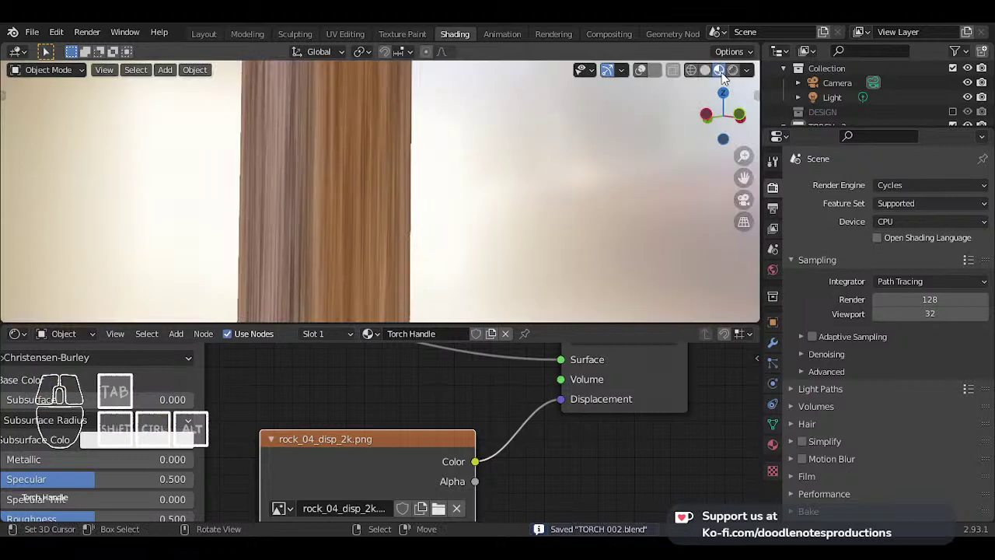
left_click(773, 208)
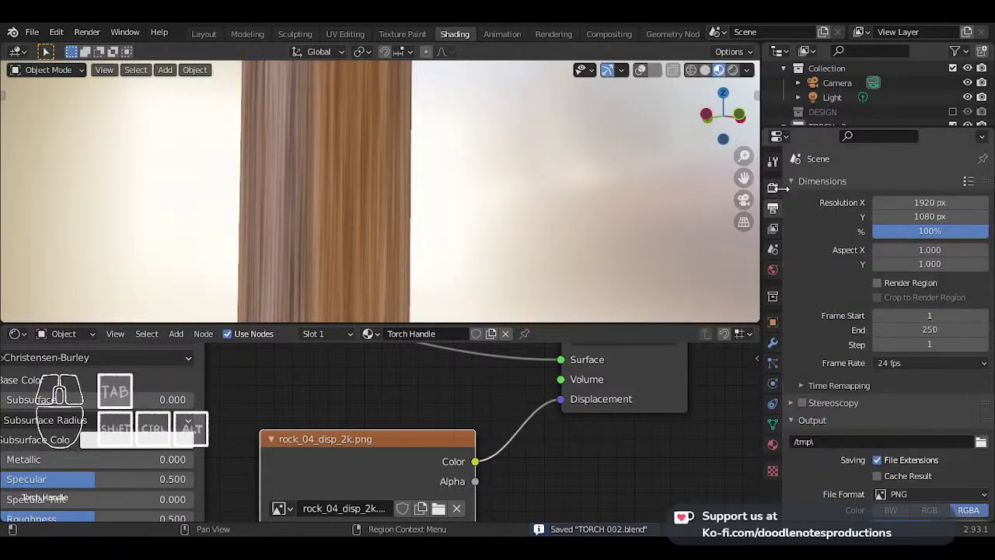
left_click(773, 187)
left_click(932, 311)
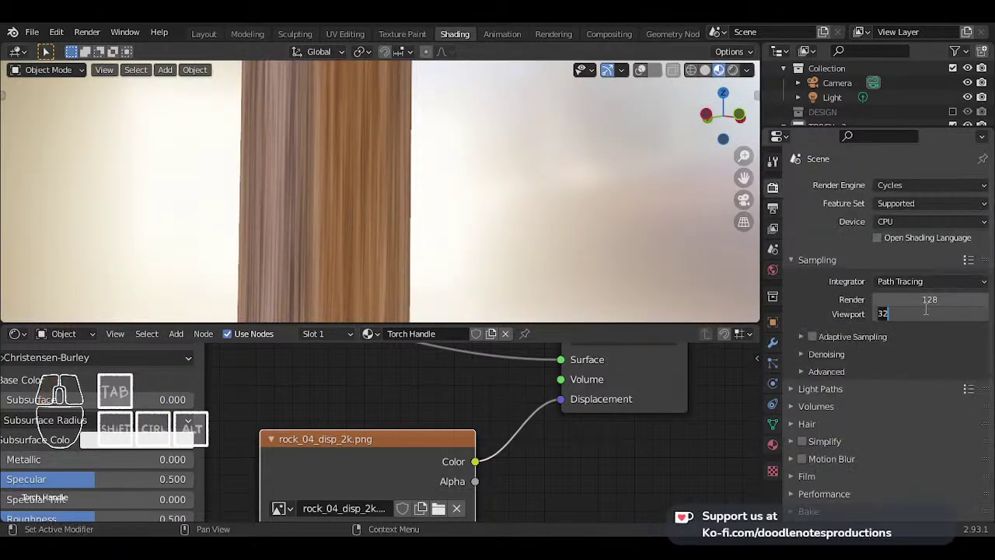
type("5")
left_click(927, 300)
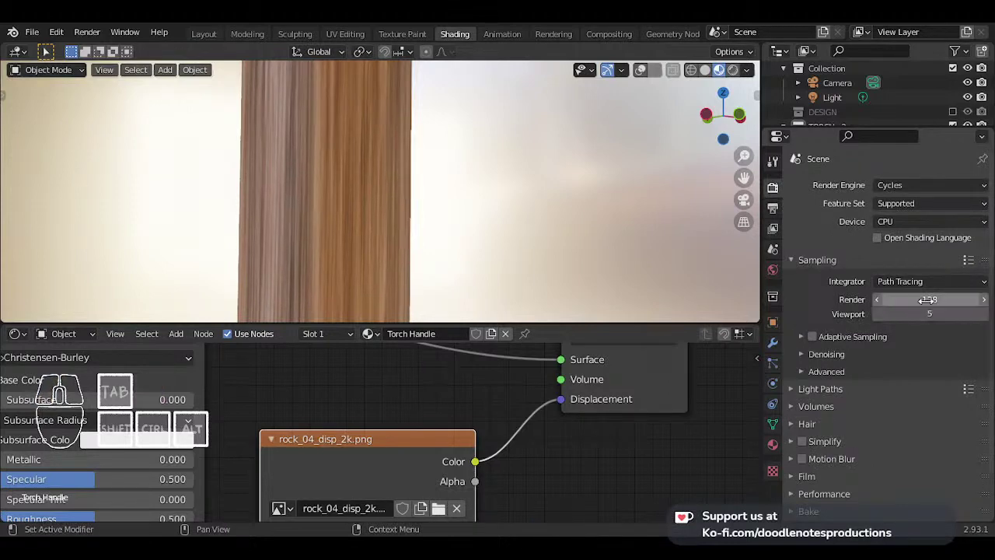
type("20")
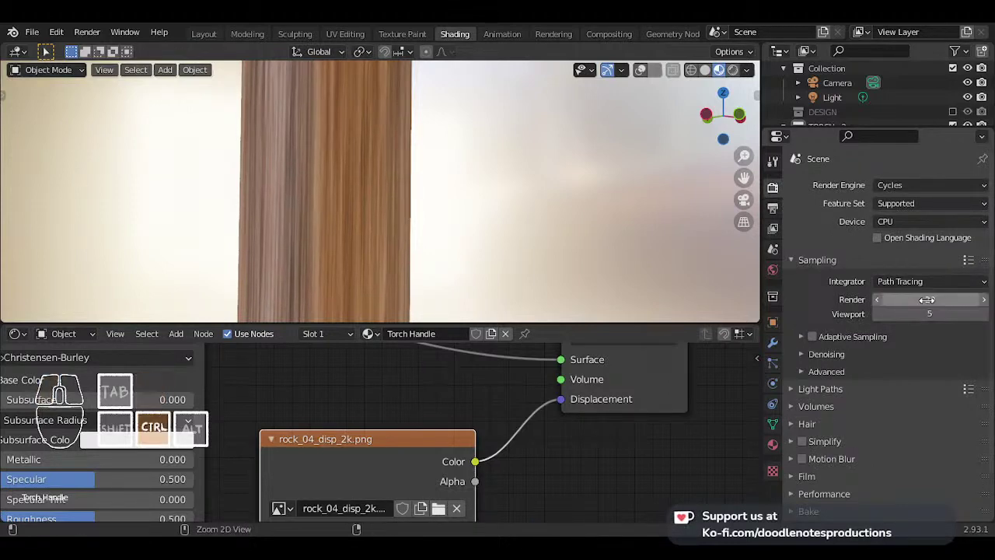
key("Return")
key("ctrl+s")
- Check the handle in rendered shading with the reduced samples and return to solid shading
scroll(491, 168, "down", 3)
middle_click_drag(491, 168, 510, 176, "shift")
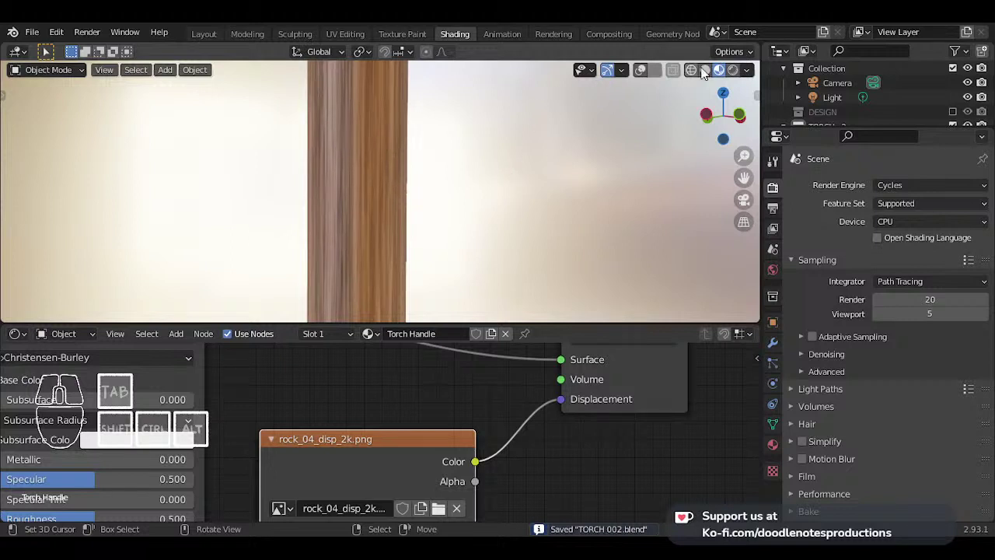
left_click(733, 71)
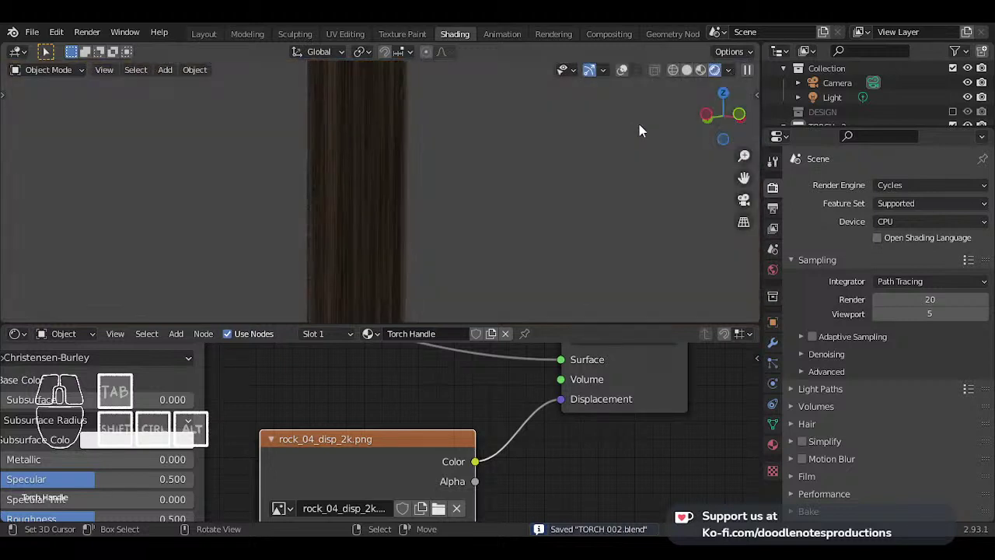
left_click(687, 70)
scroll(599, 146, "down", 5)
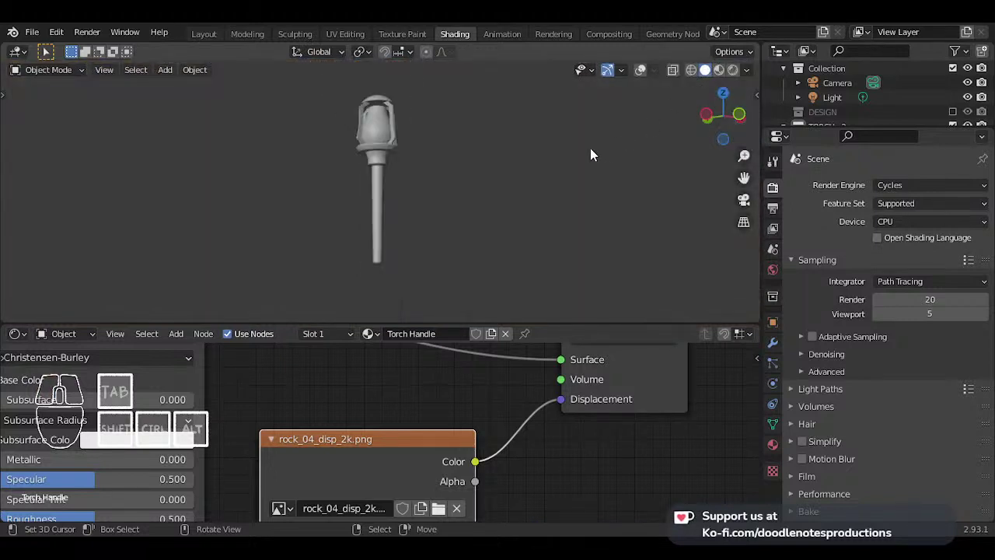
- Turn on the viewport overlays, select the light and show the torch in front orthographic view
key("shift+alt+z")
scroll(588, 128, "down", 4)
left_click(590, 117)
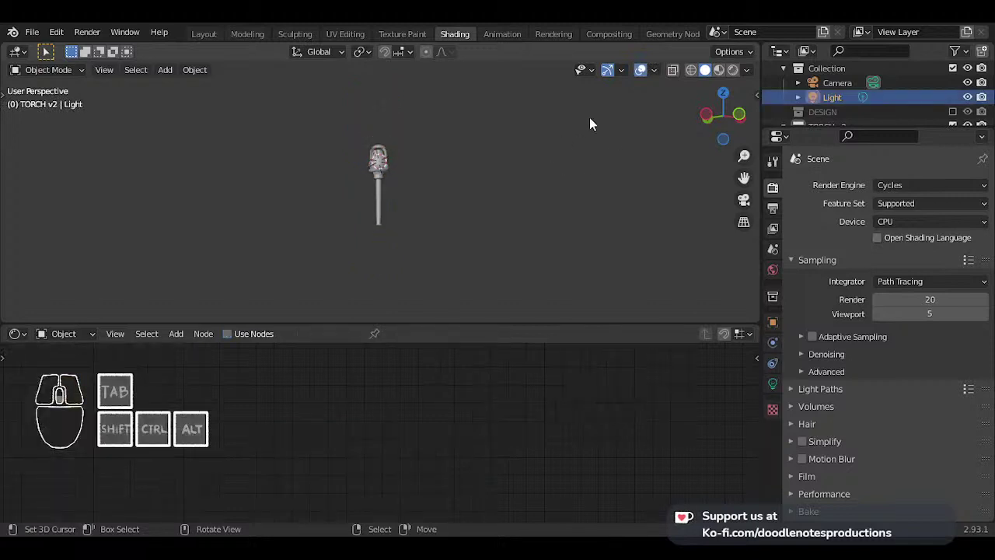
scroll(590, 118, "down", 4)
middle_click_drag(589, 117, 539, 165)
key("KP_3")
key("KP_1")
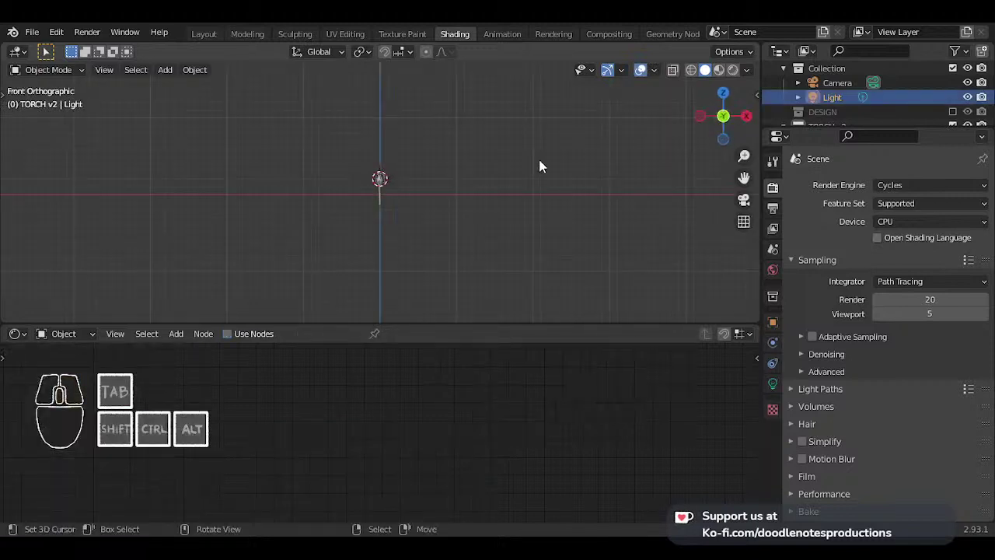
scroll(538, 171, "up", 1)
scroll(528, 169, "up", 5)
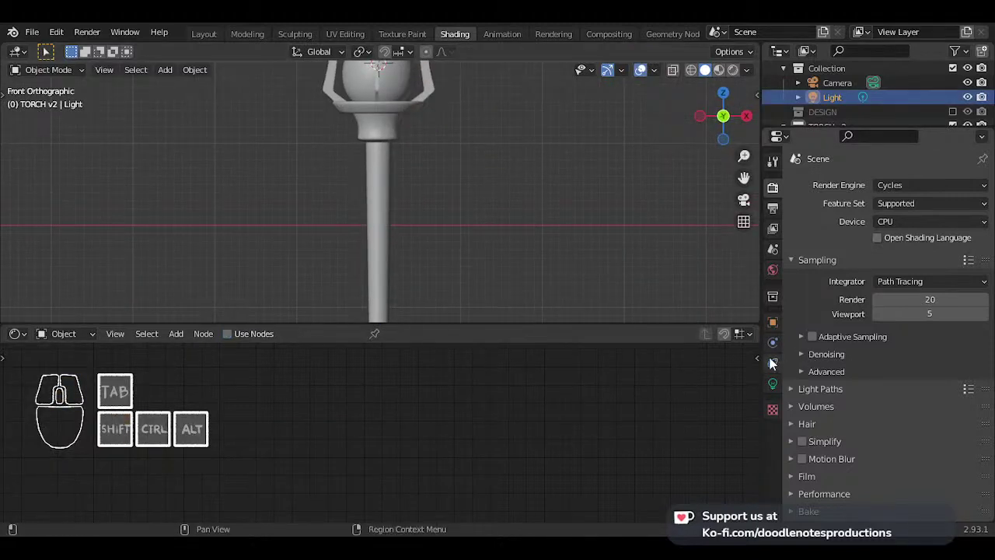
- Assign an Environment Texture to the World background's color
left_click(773, 268)
left_click(875, 273)
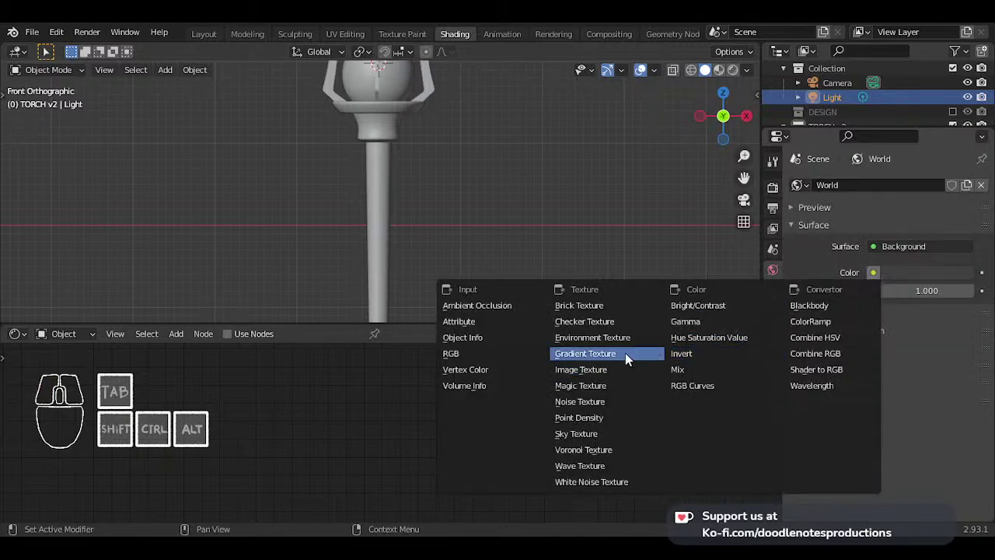
left_click(658, 336)
- Browse for the environment image in D:\PICTURES\HDRI and add that folder to the file browser's favorites
left_click(950, 290)
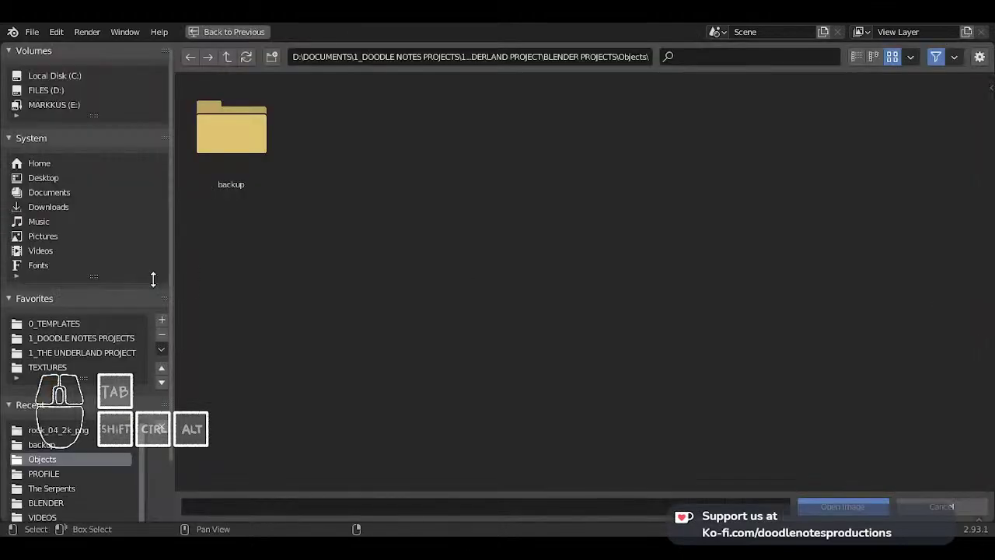
scroll(76, 355, "down", 3)
left_click(70, 308)
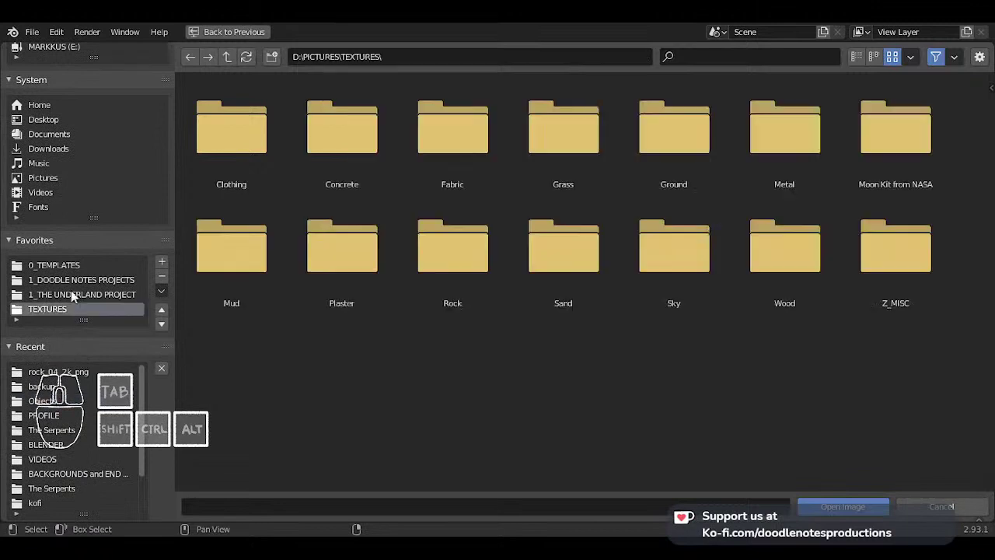
left_click(230, 57)
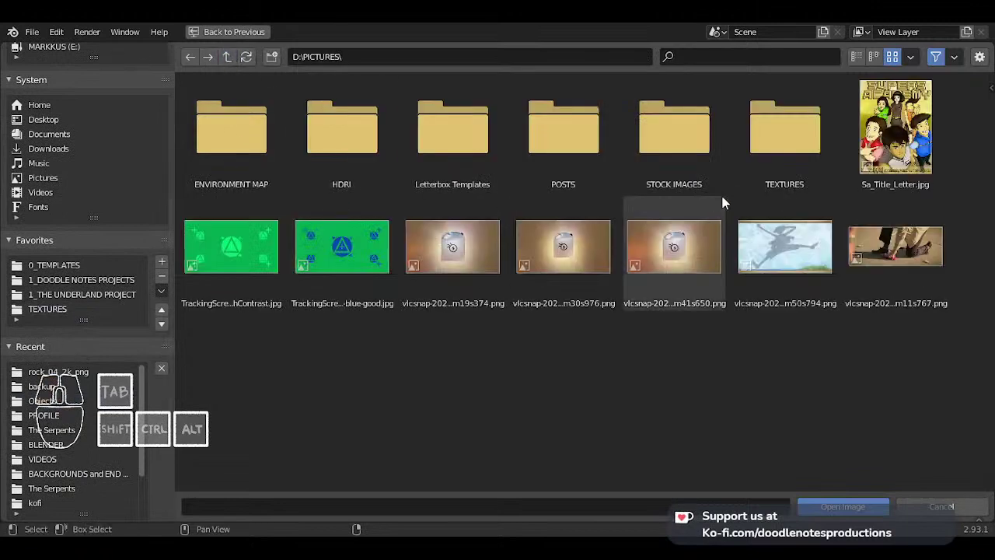
left_click(354, 165)
left_click(162, 261)
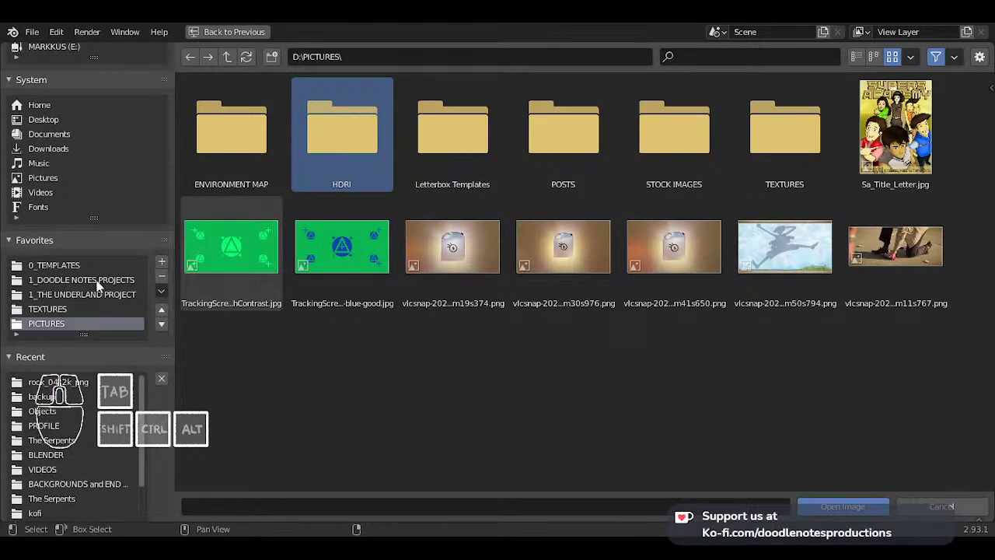
left_click(162, 278)
double_click(339, 167)
left_click(161, 263)
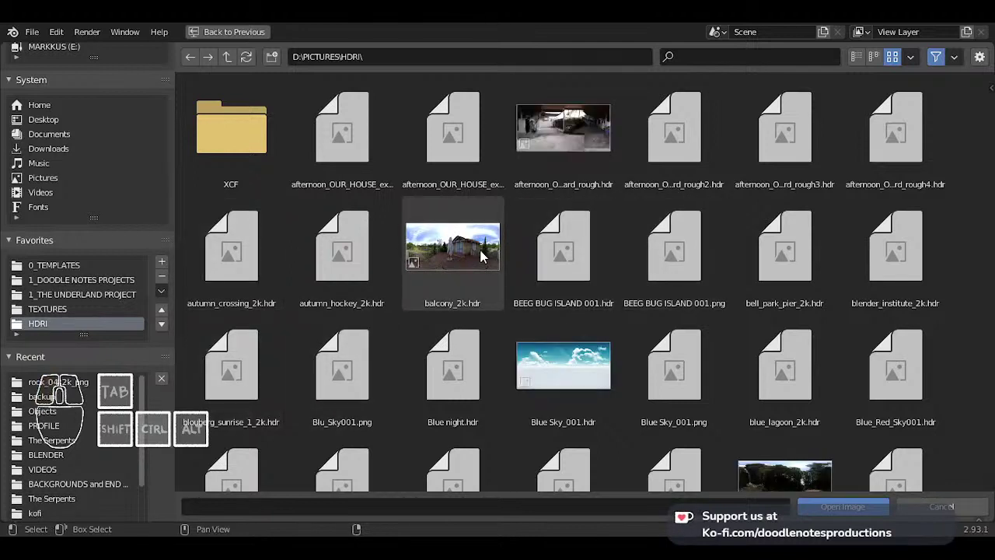
- Load blender_institute_2k.hdr from the HDRI folder as the World's environment image
scroll(505, 288, "down", 3)
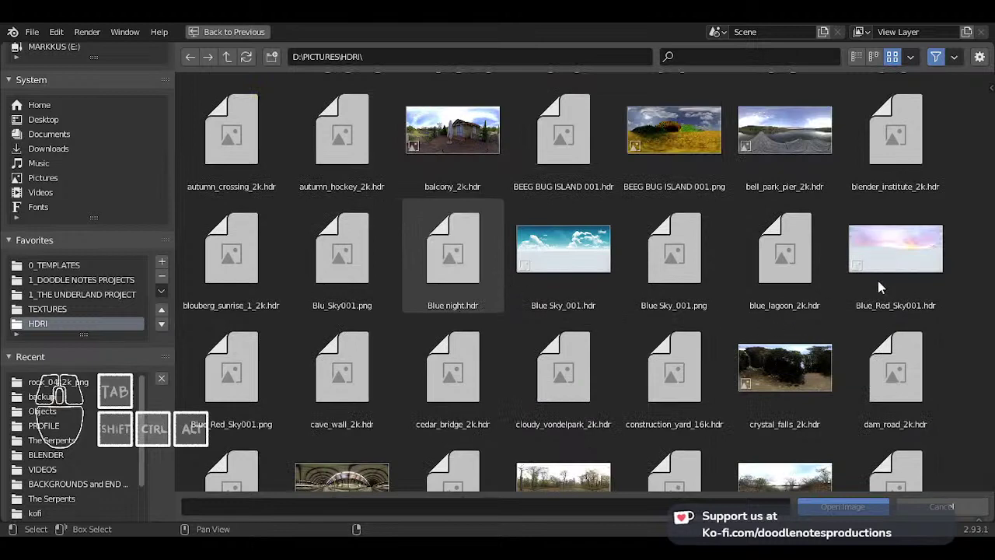
scroll(926, 284, "down", 1)
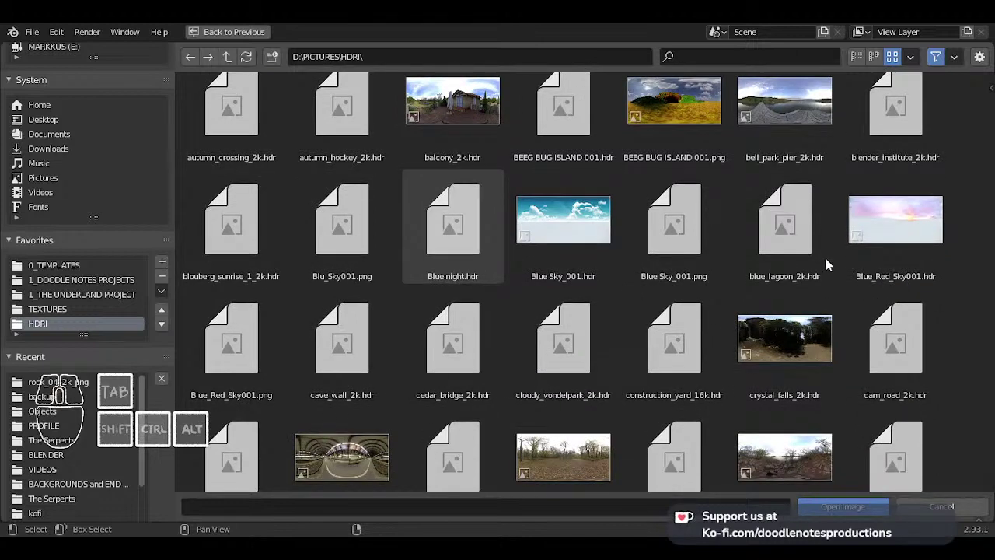
scroll(846, 315, "down", 6)
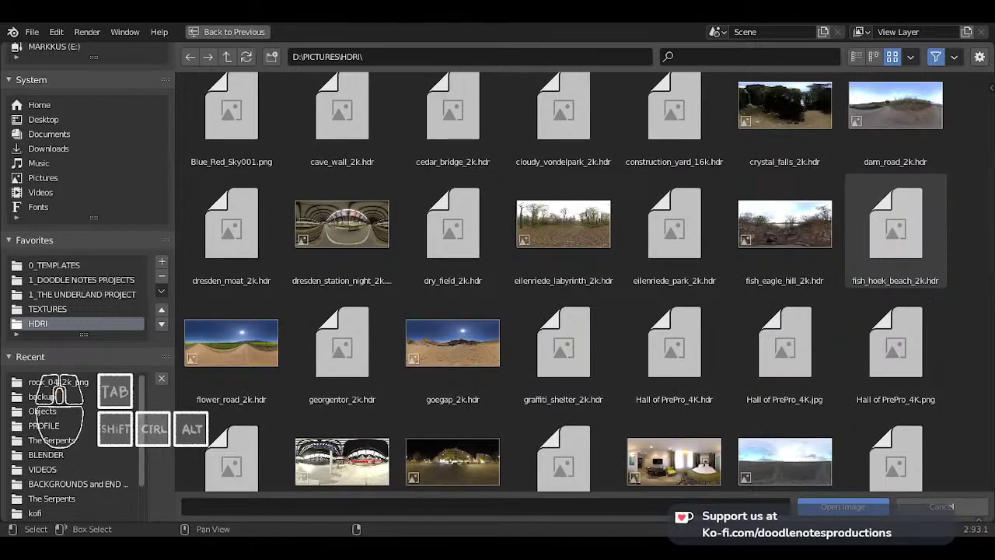
scroll(895, 234, "up", 5)
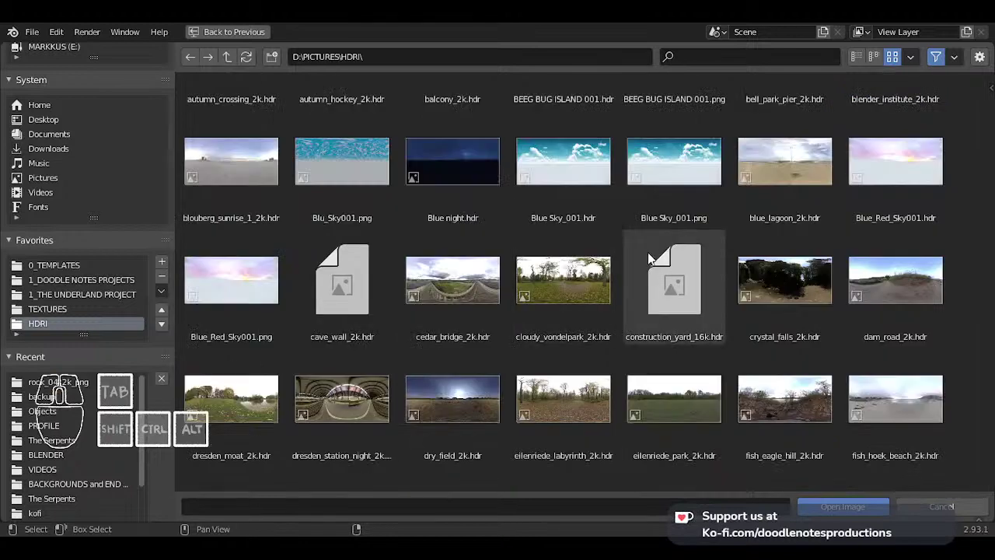
scroll(649, 256, "up", 2)
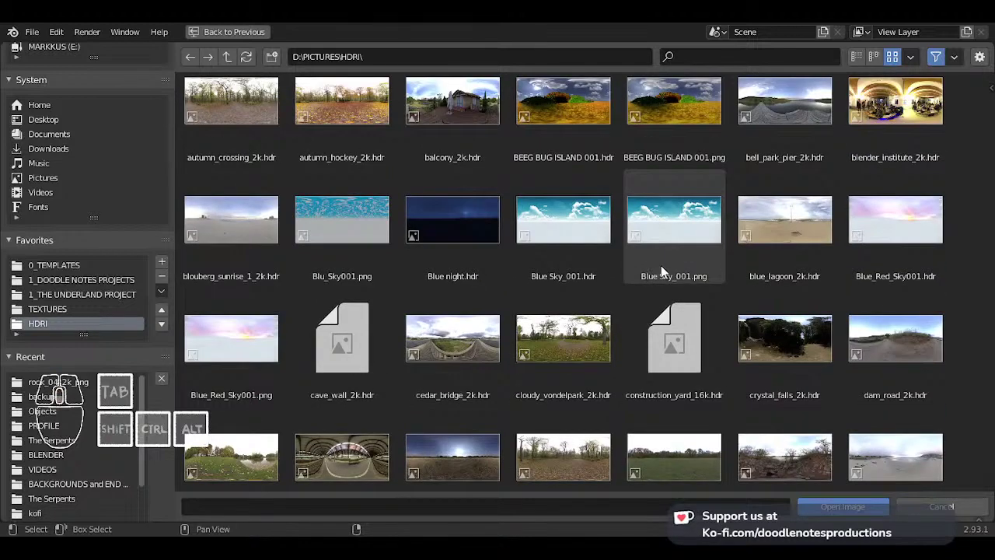
scroll(661, 265, "up", 3)
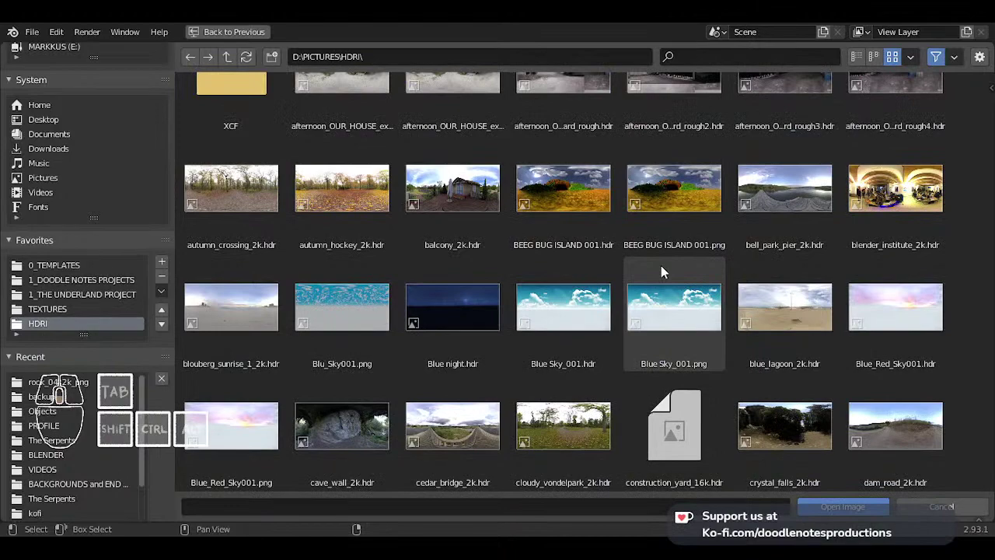
scroll(660, 265, "down", 2)
scroll(661, 268, "down", 2)
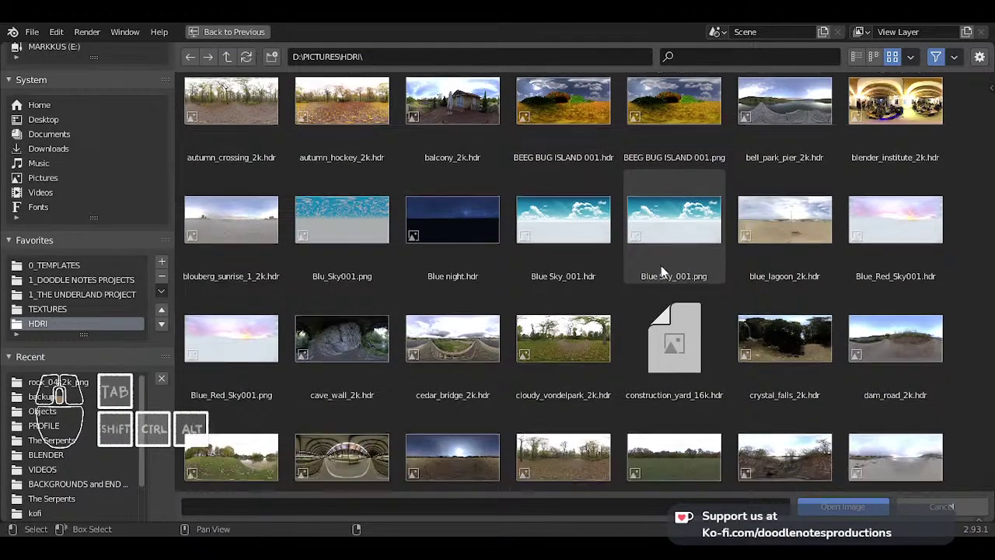
scroll(663, 270, "up", 5)
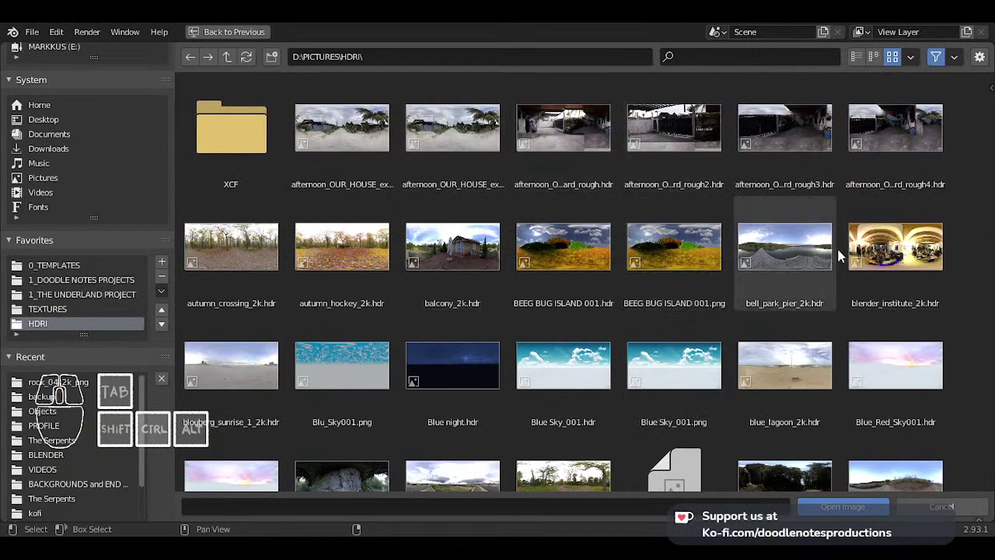
double_click(916, 257)
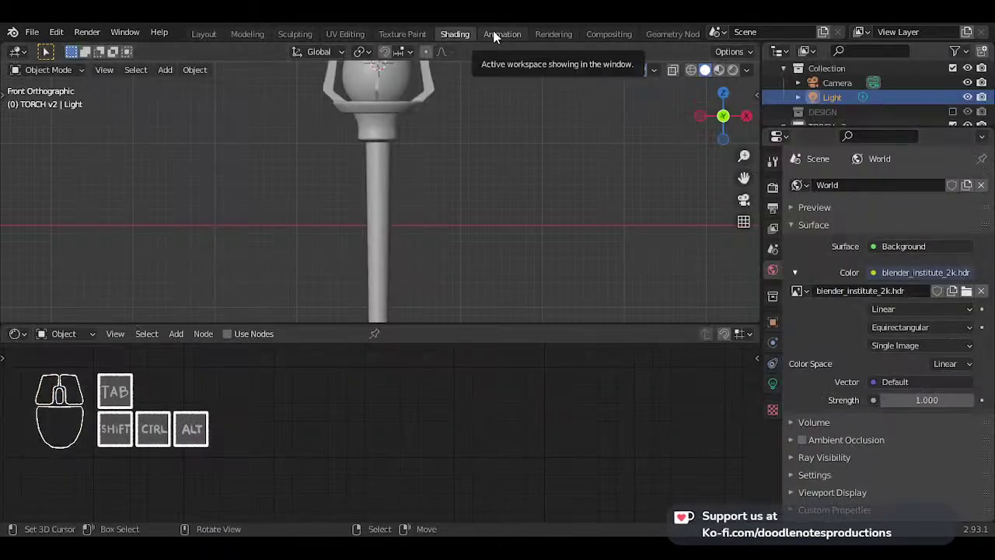
- Examine the torch handle up close in rendered shading against the new HDRI background
left_click(719, 70)
left_click(732, 70)
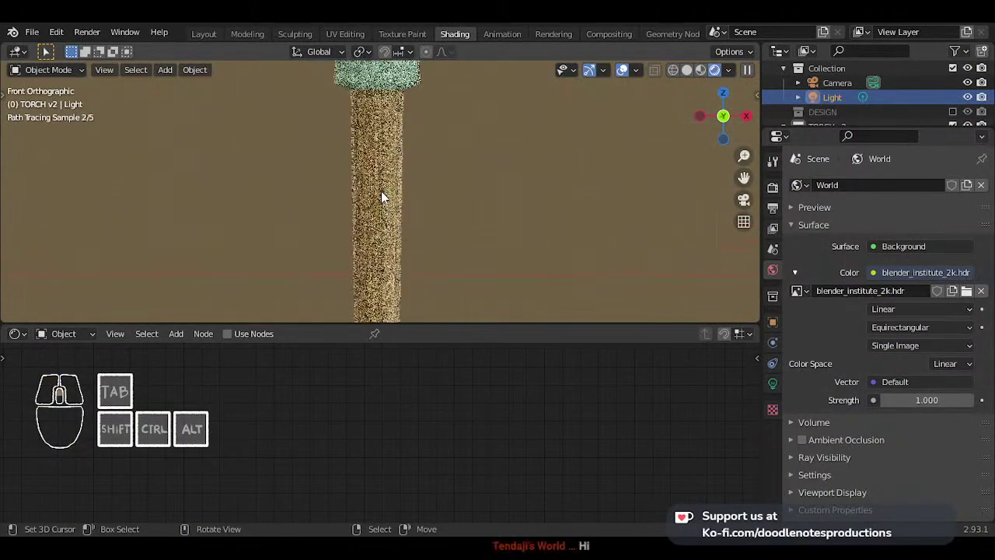
middle_click_drag(381, 192, 420, 219)
scroll(391, 158, "up", 2)
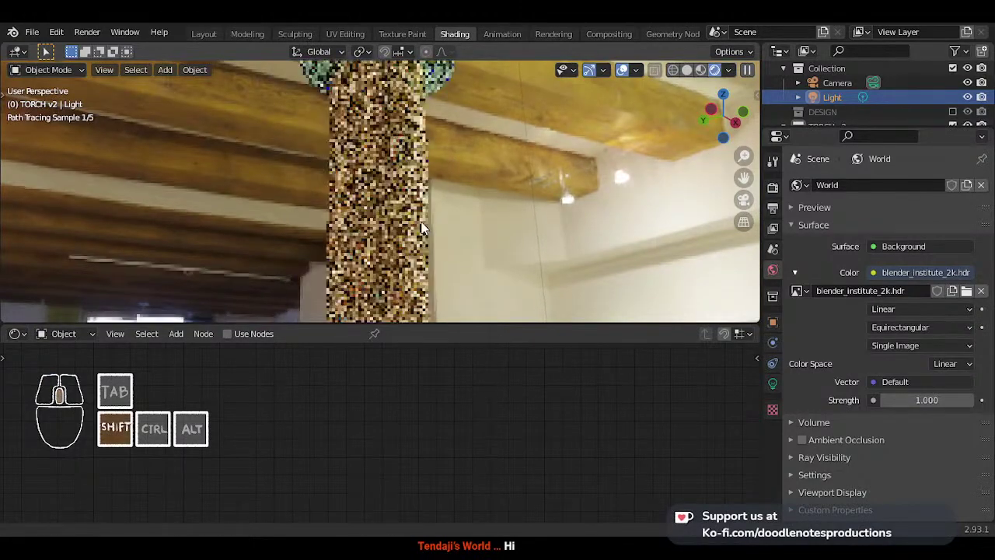
scroll(422, 223, "up", 2)
scroll(421, 222, "up", 1)
scroll(421, 222, "down", 1)
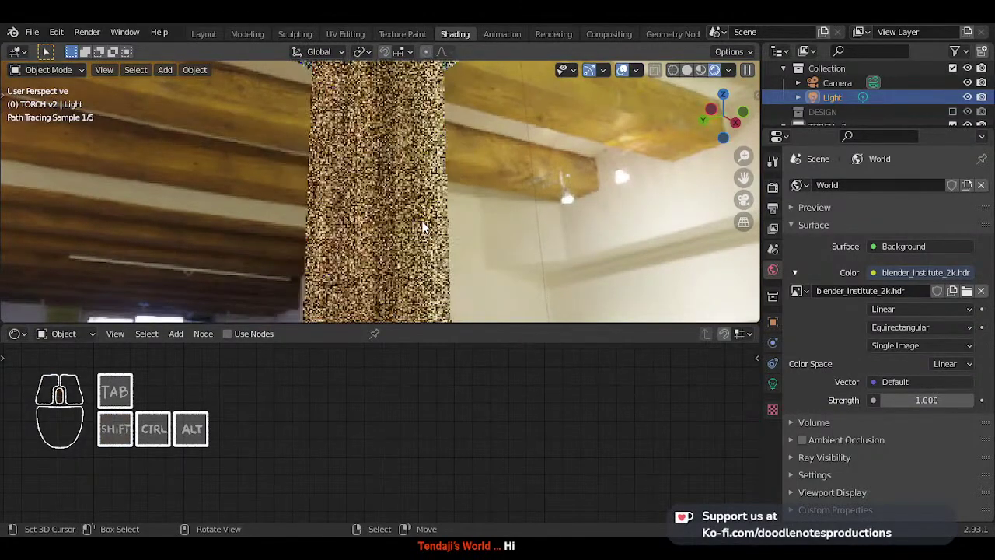
middle_click_drag(427, 214, 393, 209)
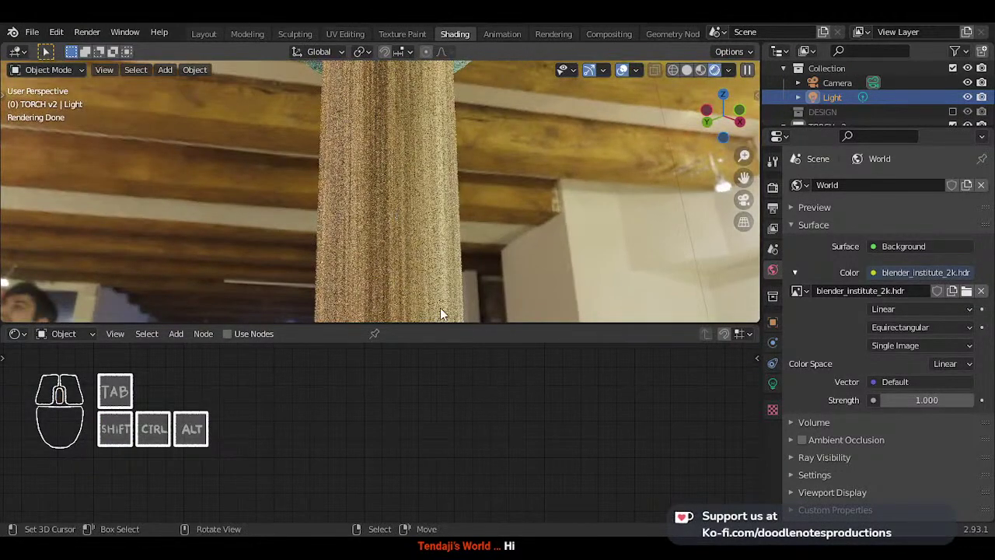
- Select the torch handle and bring up its Torch Handle material nodes around the diffuse image and Principled BSDF
left_click(405, 221)
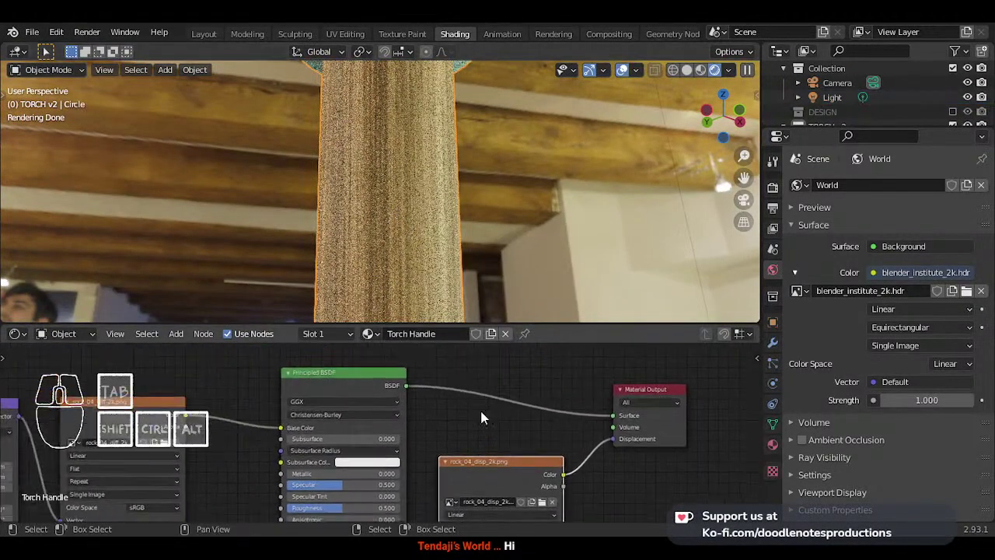
scroll(358, 416, "up", 3)
middle_click_drag(198, 407, 336, 432)
key("shift+a")
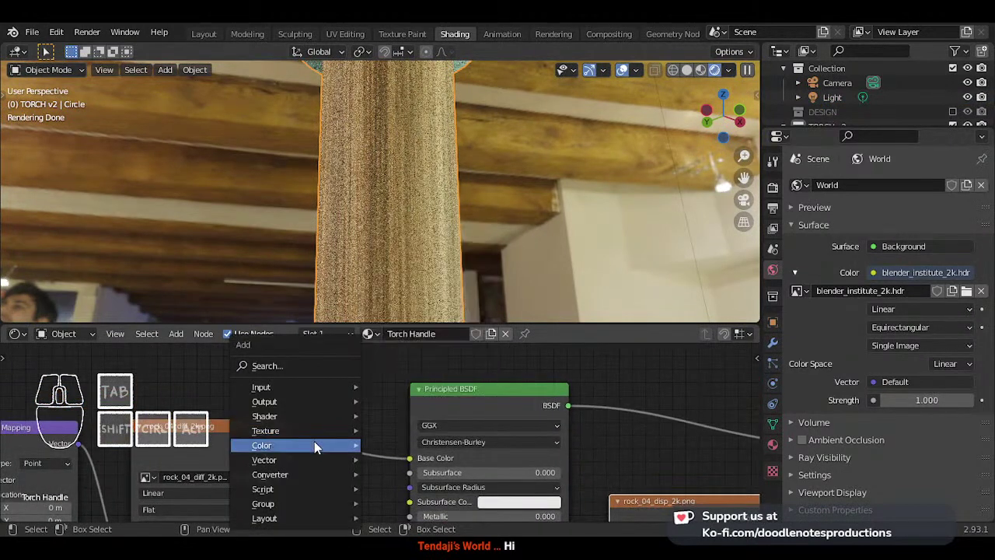
- Compare the torch handle in material preview and rendered shading from the front orthographic view
left_click(700, 70)
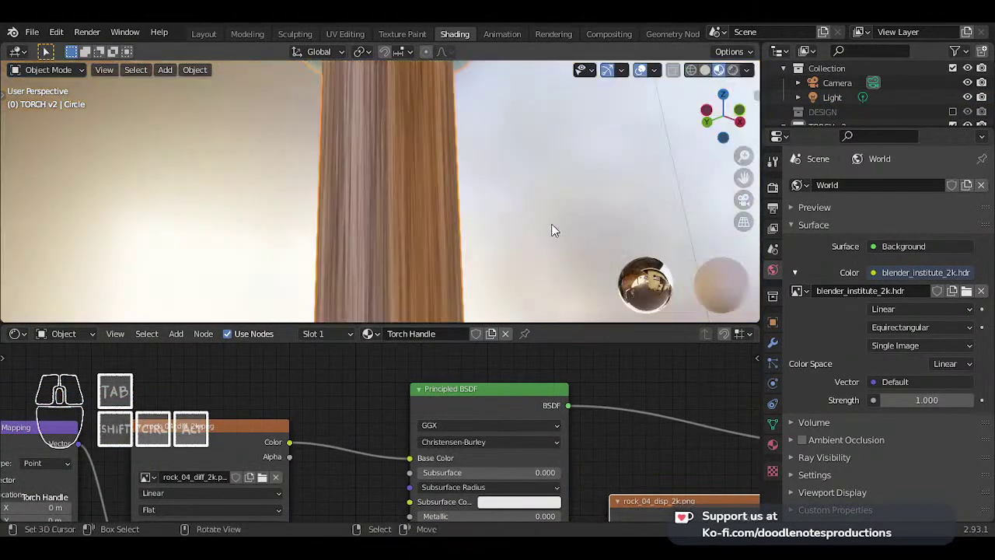
scroll(529, 227, "down", 2)
key("KP_1")
scroll(505, 223, "down", 4)
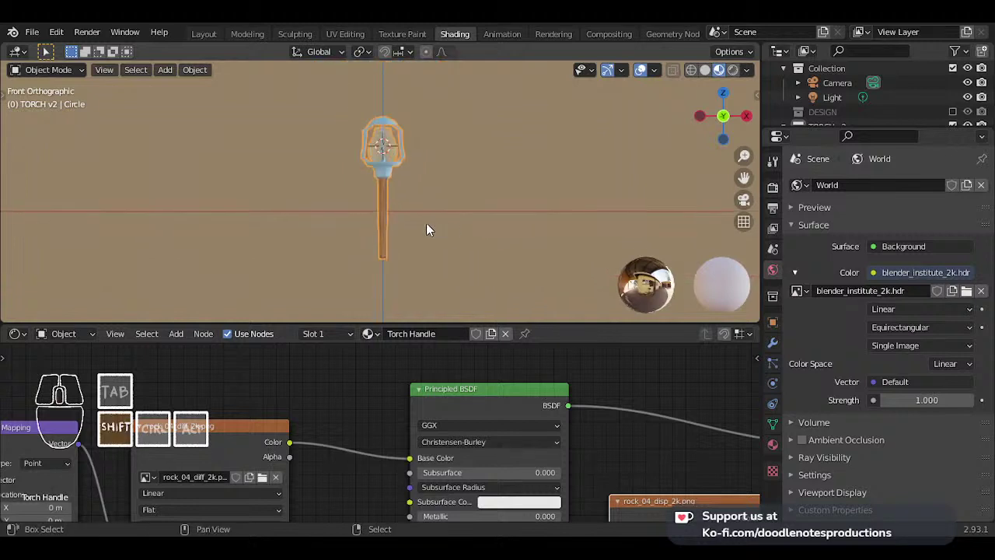
scroll(434, 243, "up", 8)
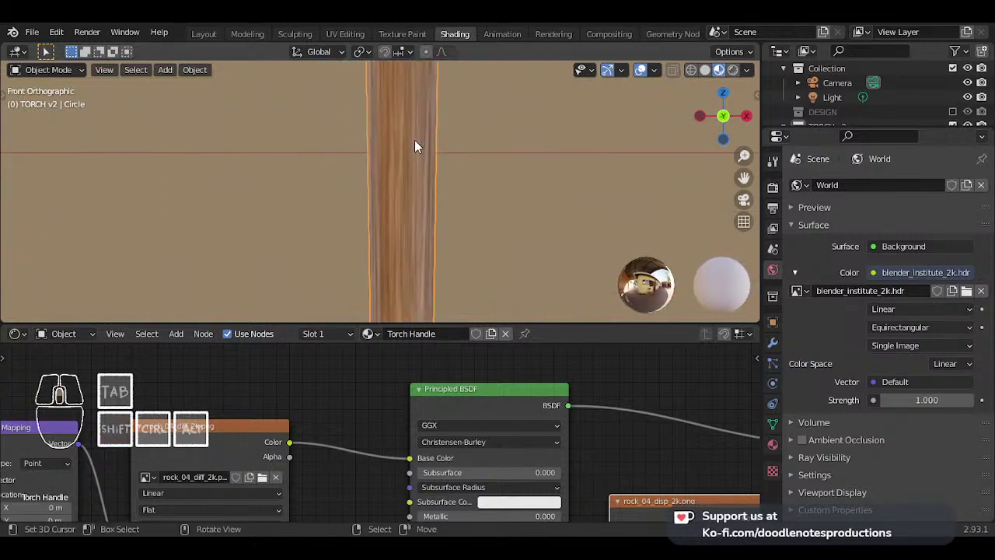
scroll(414, 146, "down", 6)
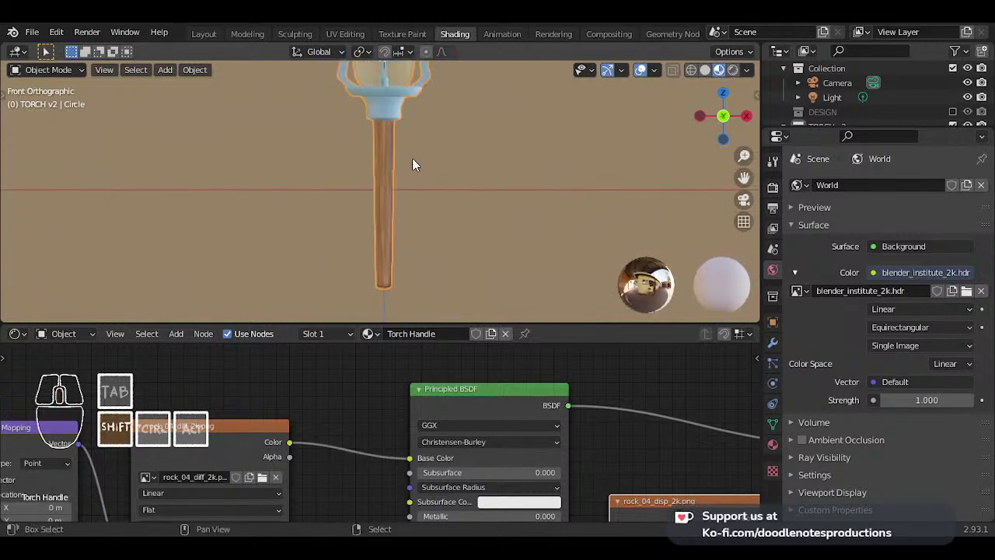
left_click(733, 70)
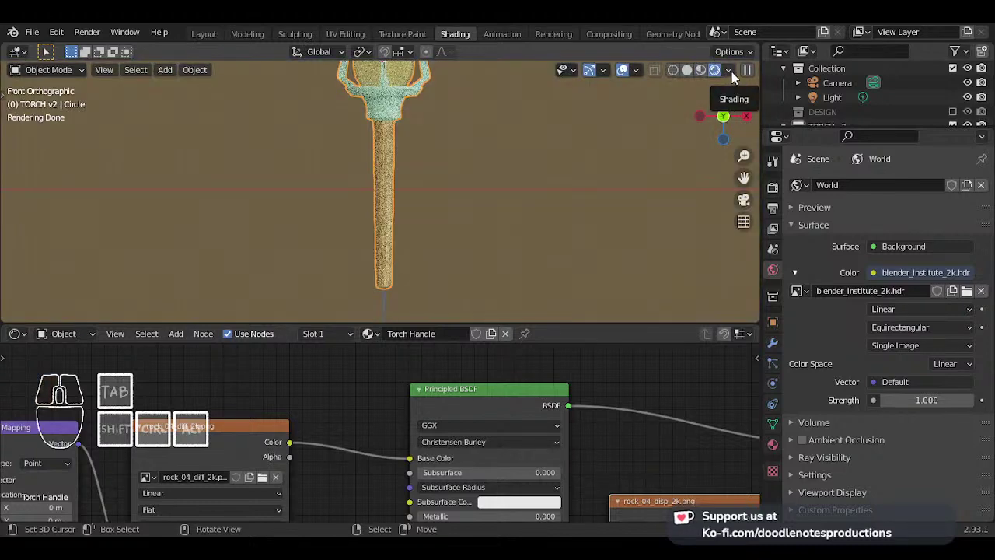
- Insert an RGB Curves node between the rock_04_diff_2k.png color output and the Principled BSDF's Base Color
key("shift+a")
mouse_move(311, 461)
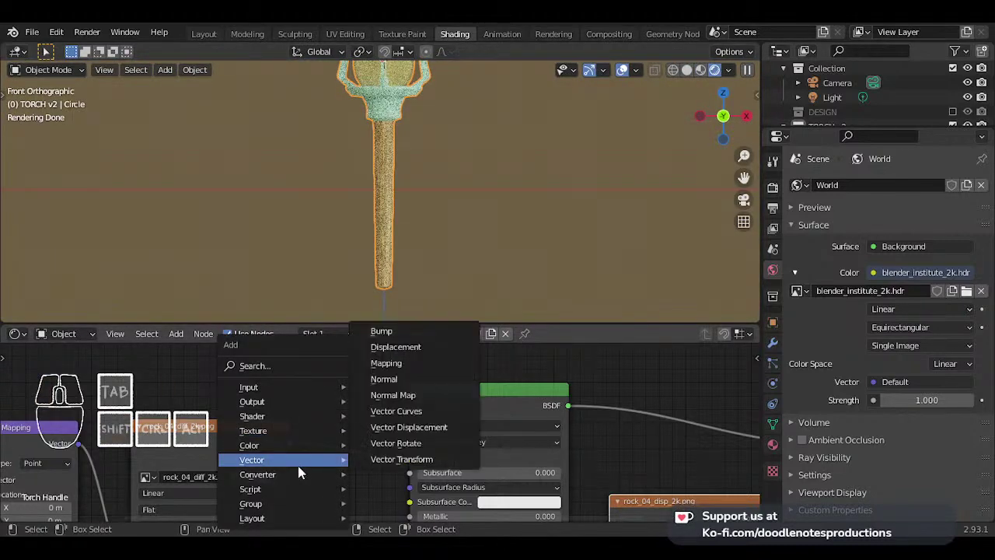
mouse_move(257, 444)
left_click(391, 443)
left_click(398, 434)
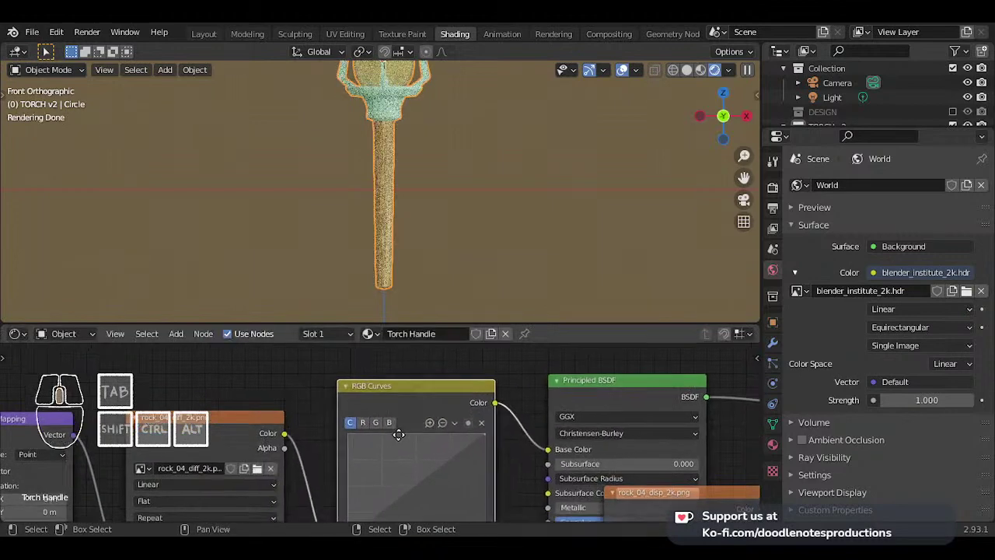
middle_click_drag(398, 434, 354, 391)
- Raise the red curve to about X 0.309, Y 0.506, and lower the green midtones and the blue curve to about X 0.445, Y 0.319
left_click(376, 448)
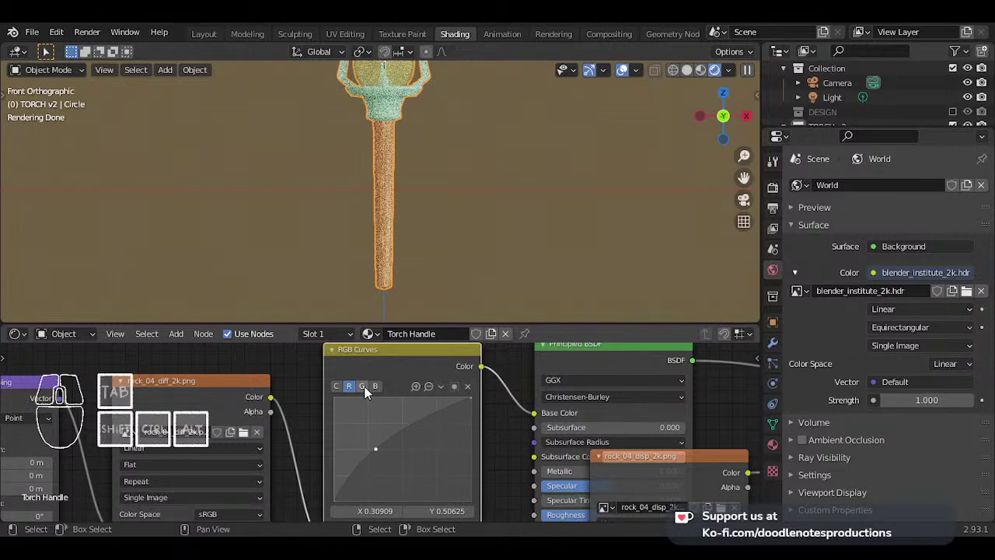
left_click(362, 386)
left_click(396, 469)
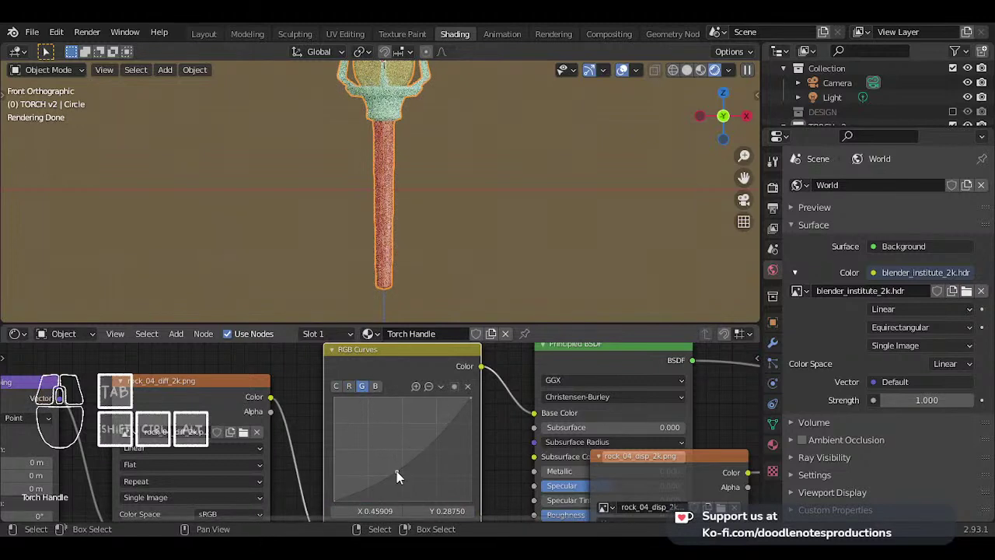
mouse_move(396, 471)
left_mouse_down()
mouse_move(390, 437)
mouse_move(394, 473)
left_mouse_up()
left_click(377, 386)
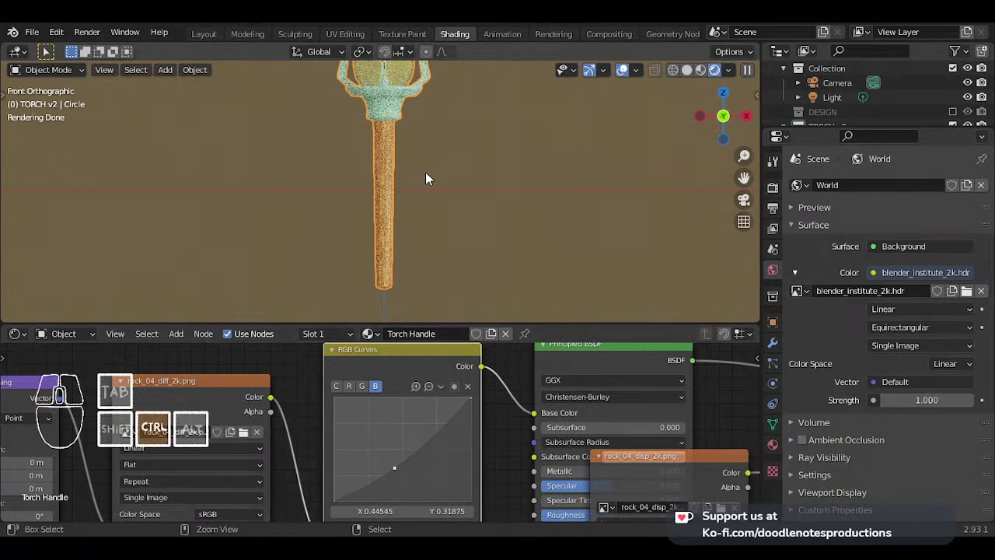
- Preview only a render region around the middle of the handle and clear the region again
key("ctrl+b")
left_click_drag(357, 162, 410, 219)
scroll(412, 218, "up", 4)
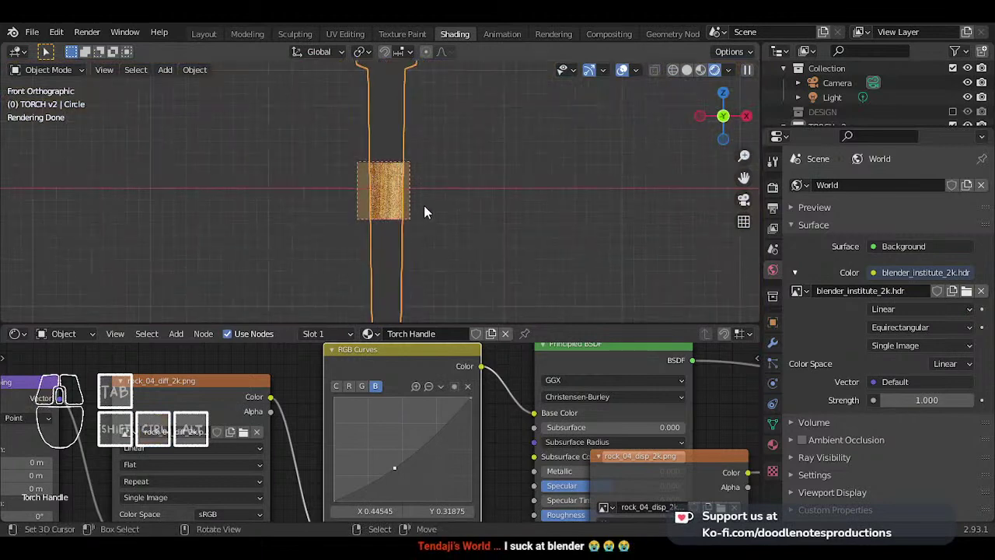
key("ctrl+alt+b")
- Save the file with the viewport in solid shading and return the handle to rendered shading
left_click(687, 68)
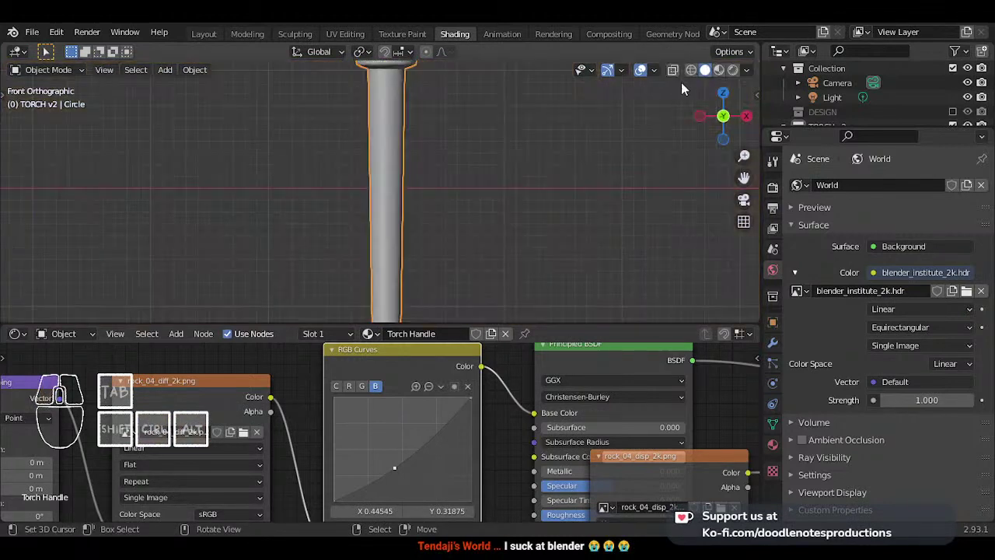
key("ctrl+s")
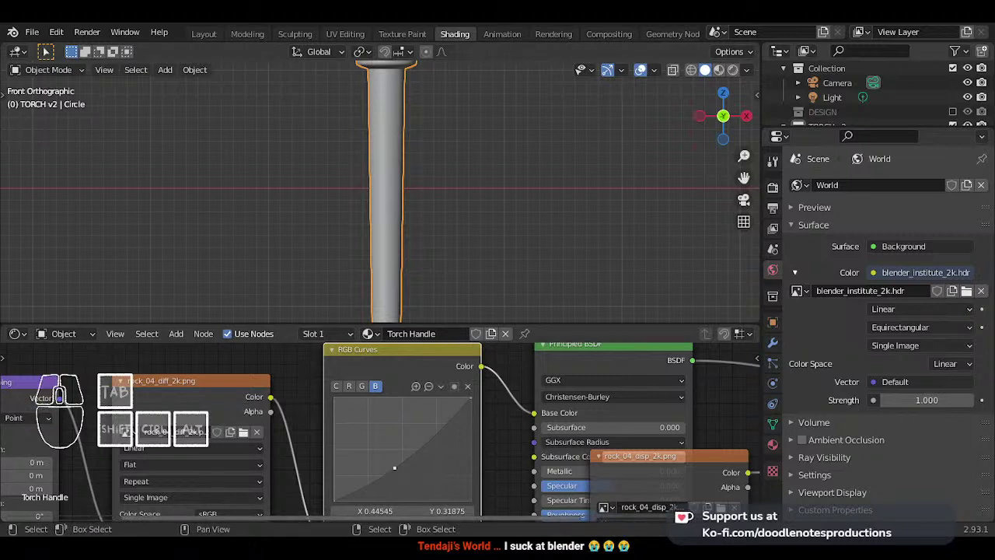
scroll(460, 128, "up", 2)
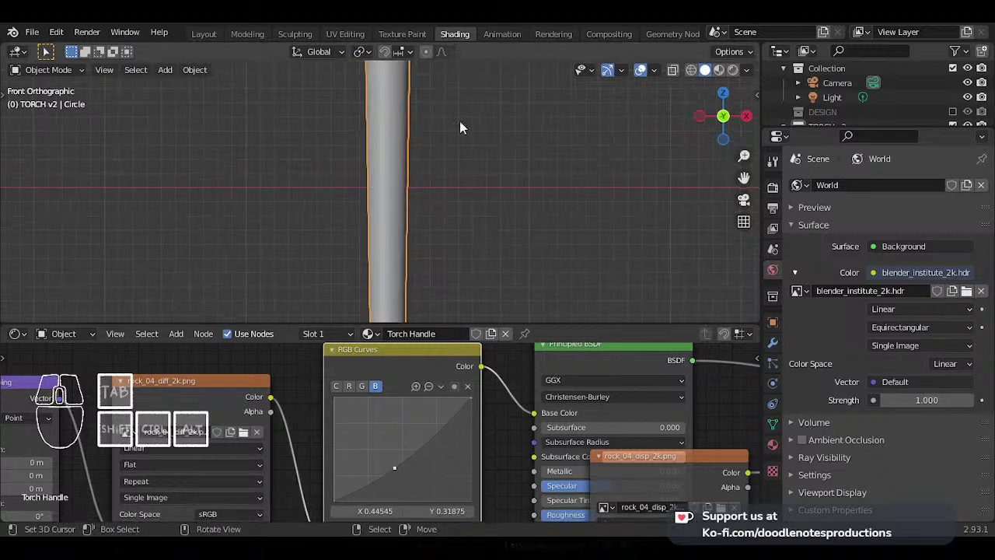
left_click(718, 70)
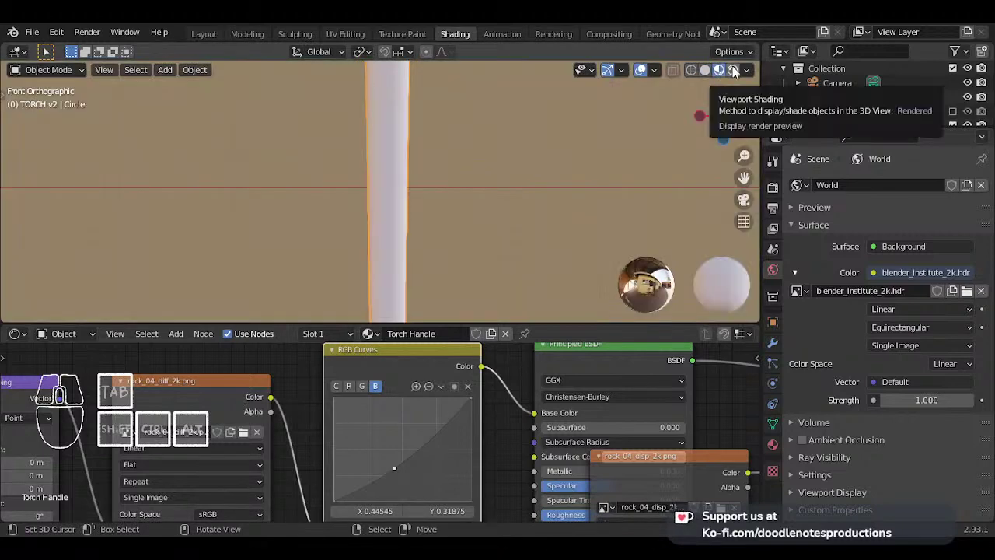
left_click(732, 70)
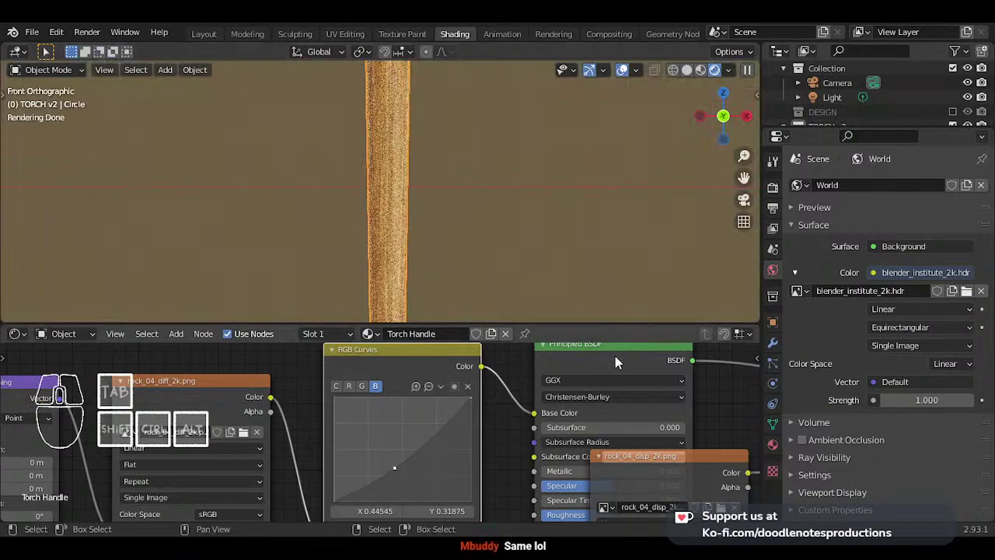
- Move the rock_04_disp_2k.png node clear of the Principled BSDF and insert a Displacement node between it and the Material Output's Displacement
scroll(618, 407, "down", 3)
left_click_drag(387, 418, 455, 412)
scroll(480, 412, "up", 2)
scroll(481, 419, "up", 2)
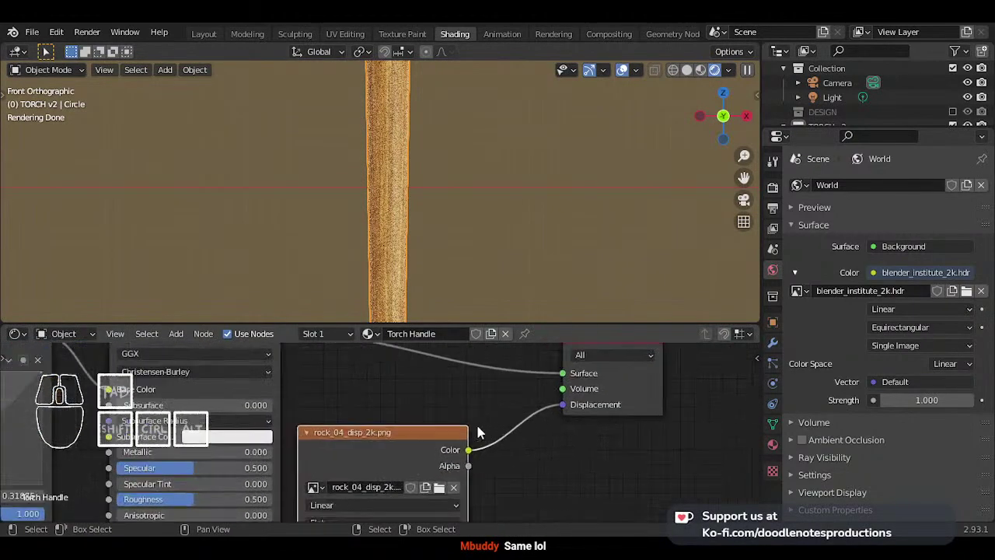
key("shift+a")
mouse_move(493, 418)
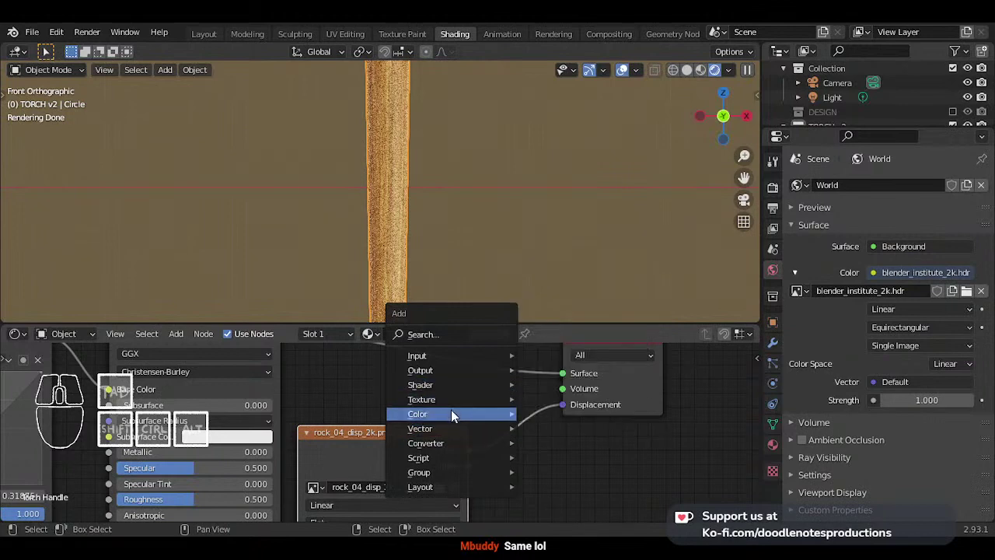
mouse_move(444, 434)
left_click(565, 315)
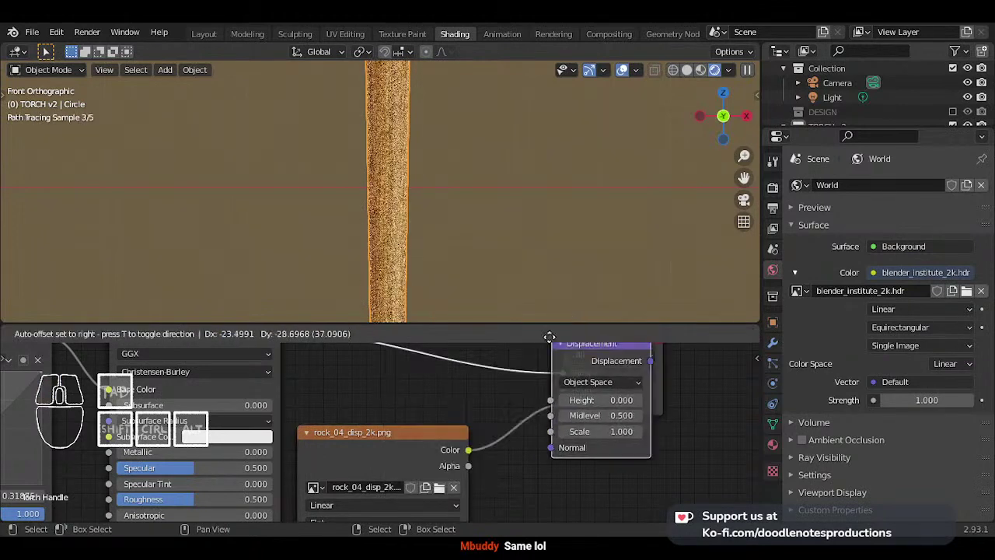
left_click(526, 386)
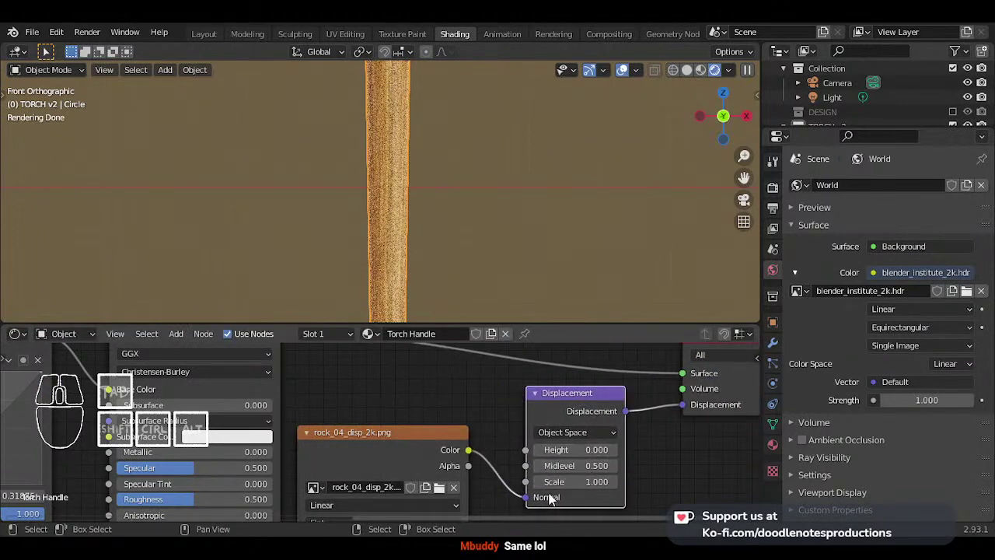
- Reconnect the rock_04_disp_2k.png color from the Displacement node's Normal to its Height and check the handle
left_click_drag(519, 496, 525, 452)
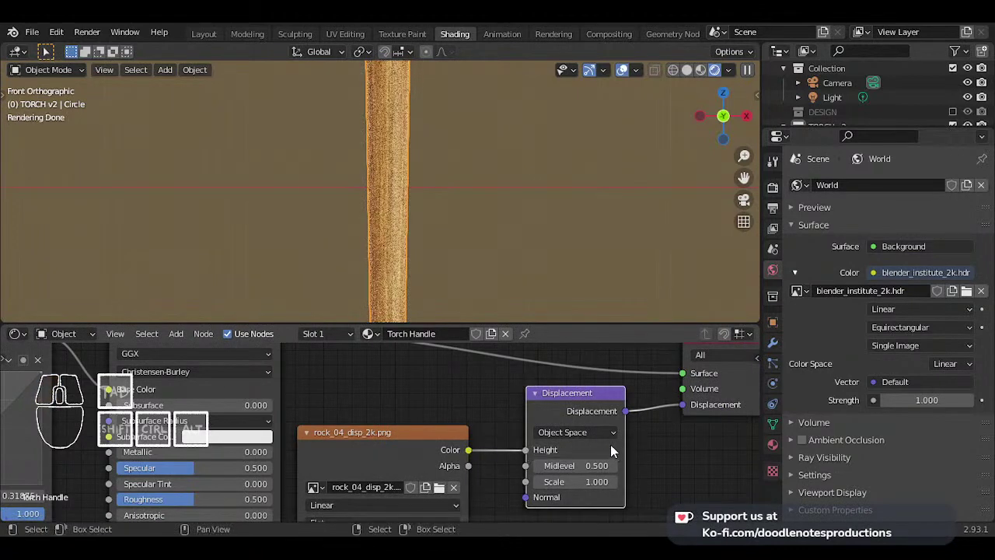
scroll(408, 174, "down", 2)
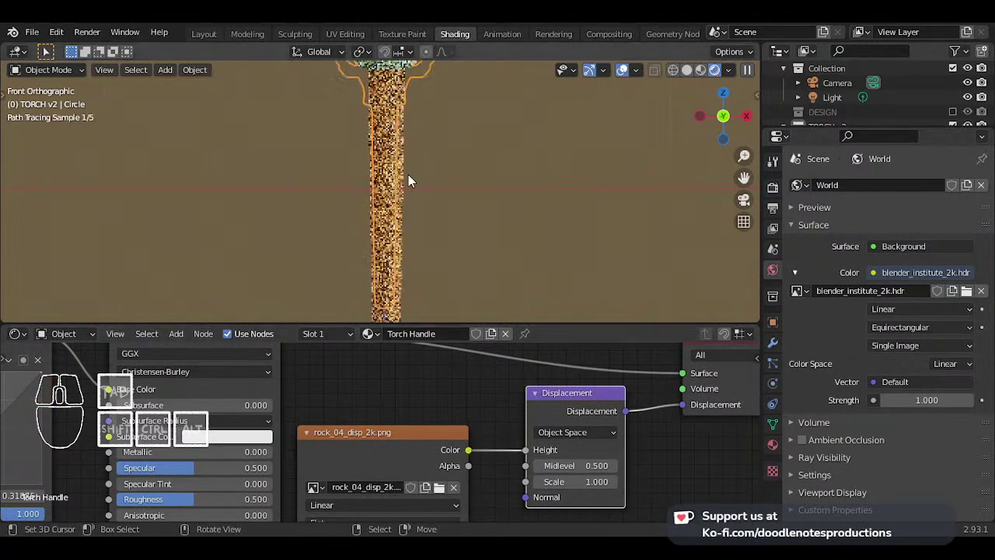
scroll(408, 174, "up", 1)
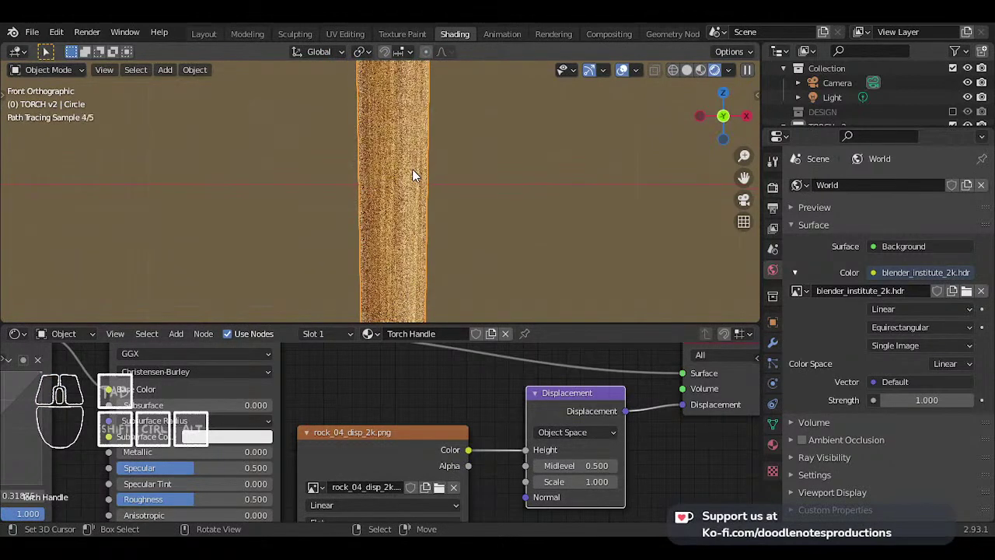
- Look through the camera in solid shading, reset the camera's transform, and rotate it 90 degrees around X
key("KP_0")
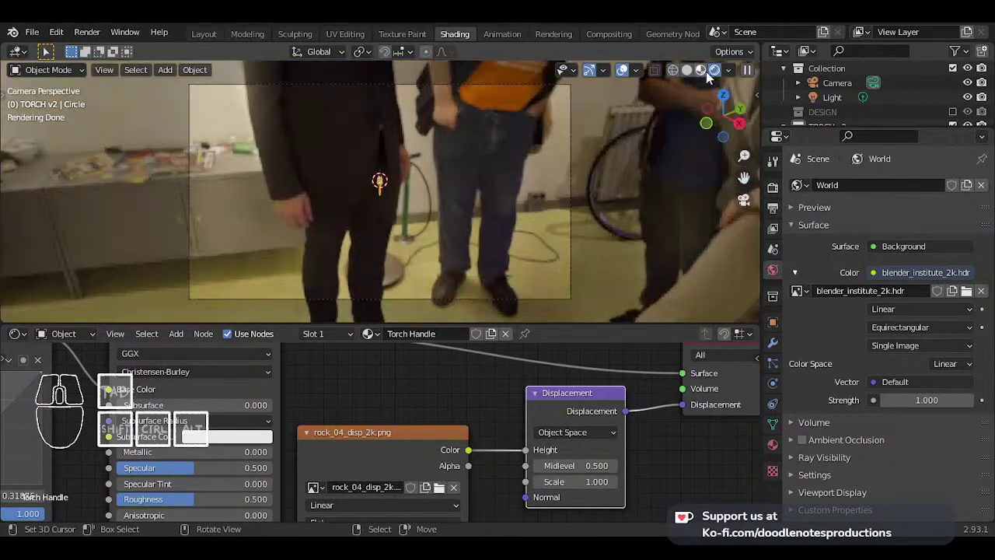
left_click(687, 71)
left_click(536, 89)
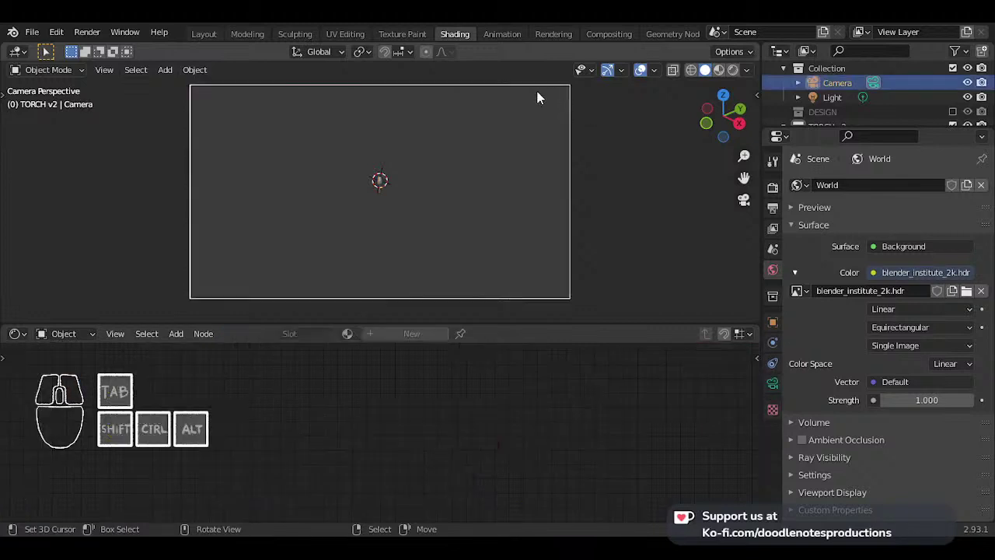
key("alt+g")
type("rx90")
key("Return")
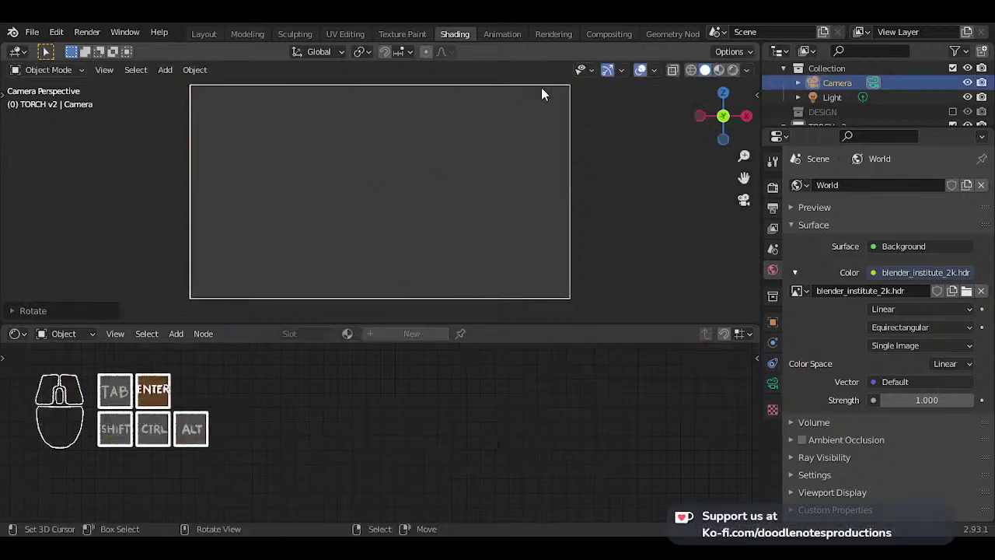
- Move the camera back along its local Z axis and adjust its height along global Z to frame the whole torch
key("g")
key("z")
key("z")
left_click(432, 155)
key("g")
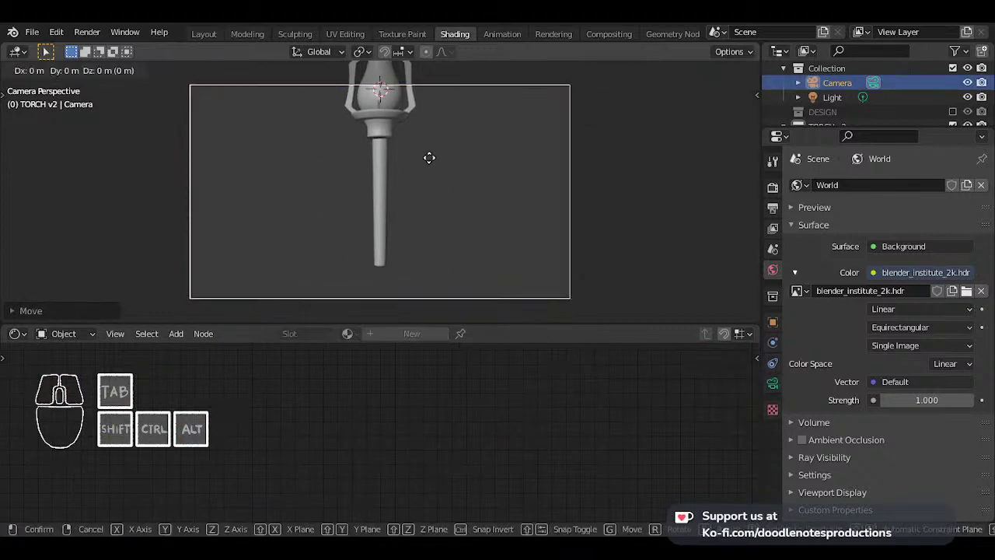
key("z")
left_click(430, 147)
key("g")
middle_click(432, 150)
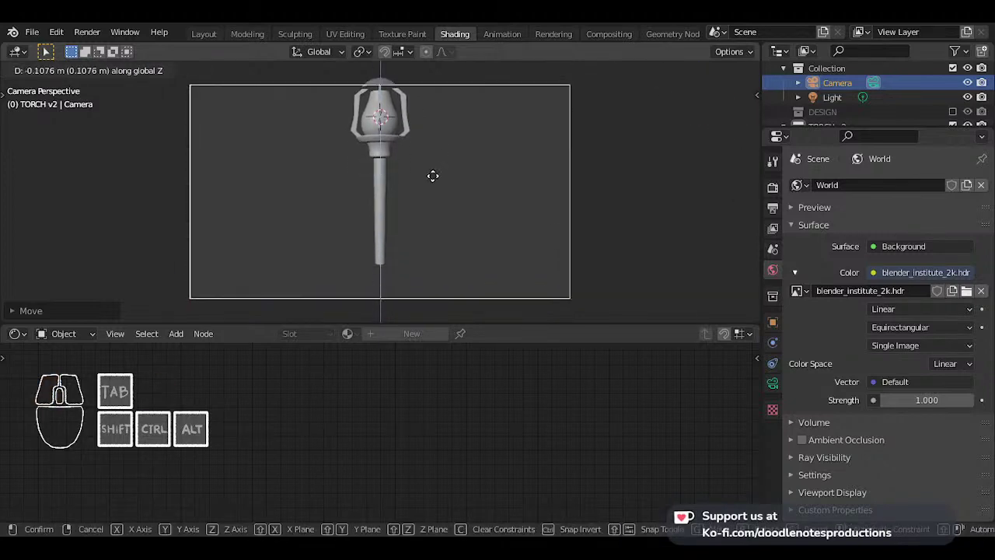
left_click(438, 169)
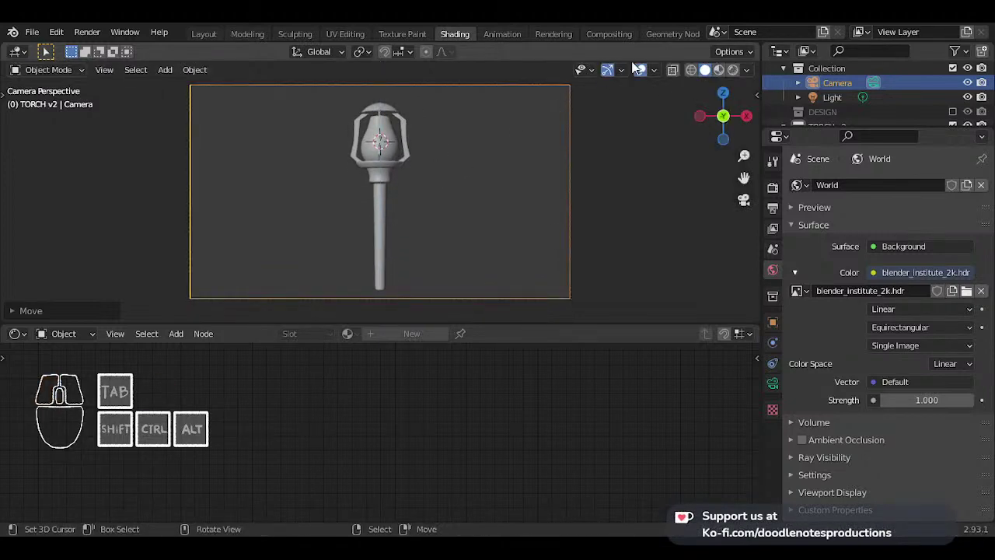
- Preview the framed torch in rendered shading and save the file with the viewport back in solid shading
left_click(731, 70)
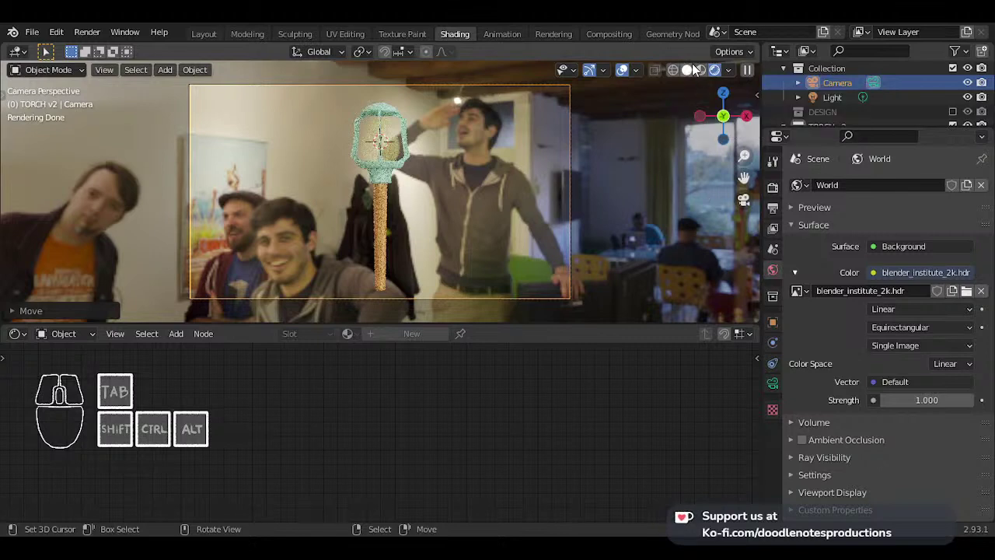
left_click(688, 70)
key("ctrl+s")
left_click(714, 70)
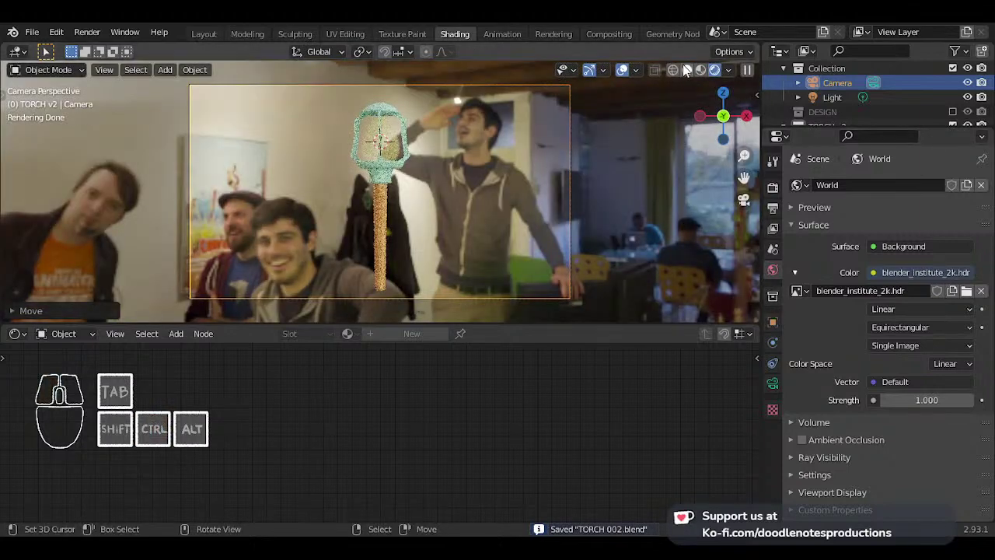
left_click(687, 70)
key("ctrl+s")
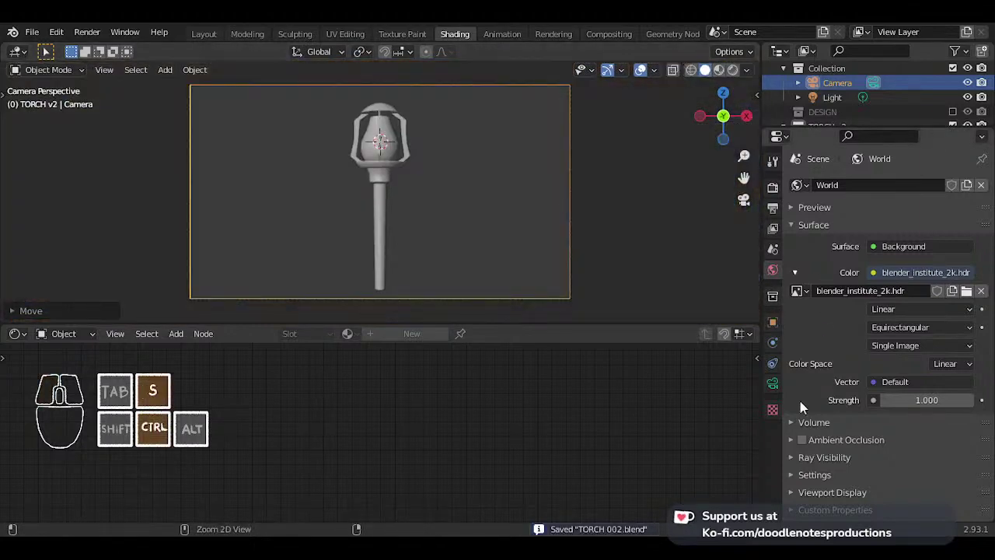
- Replace the world's environment image with cave_wall_2k.hdr and inspect the torch in rendered shading
left_click(967, 291)
scroll(715, 217, "down", 5)
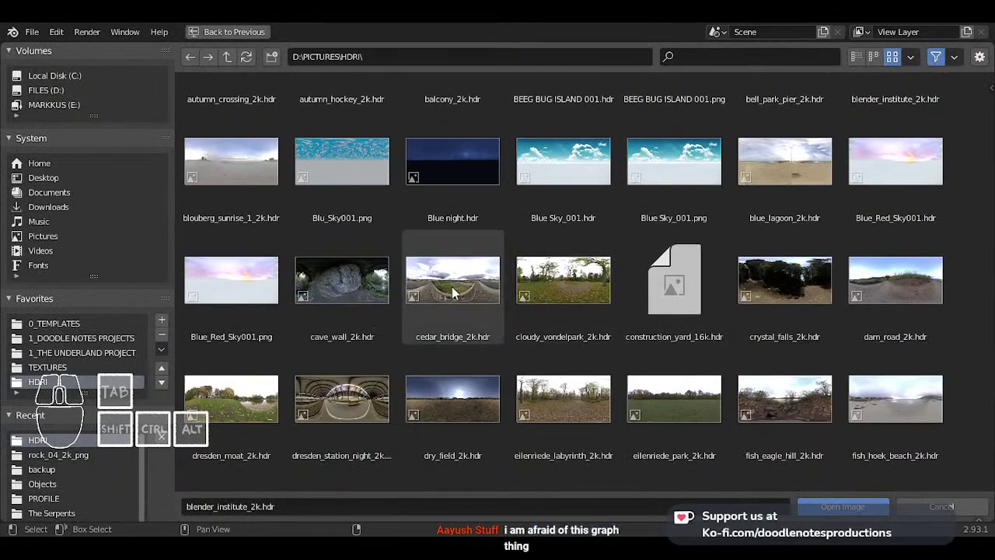
double_click(365, 285)
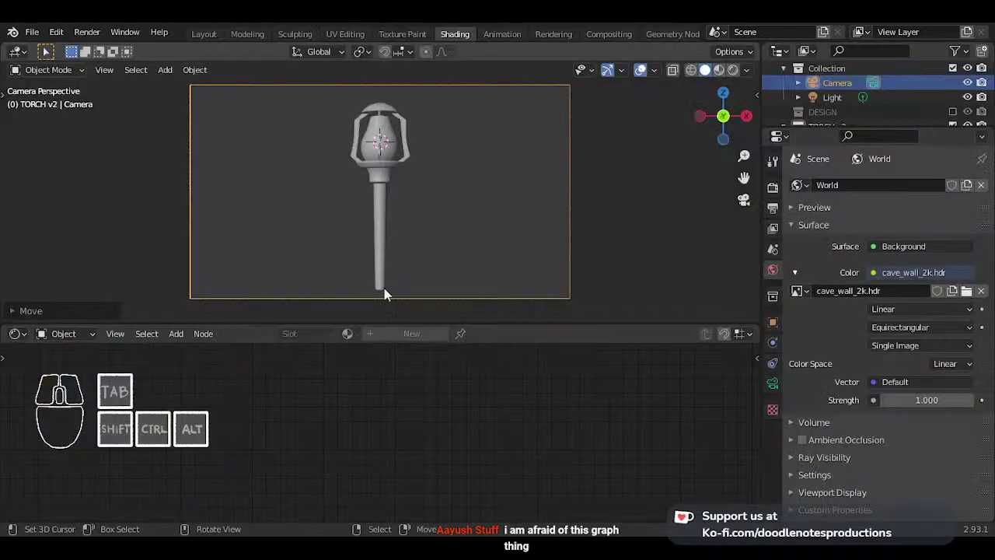
left_click(725, 70)
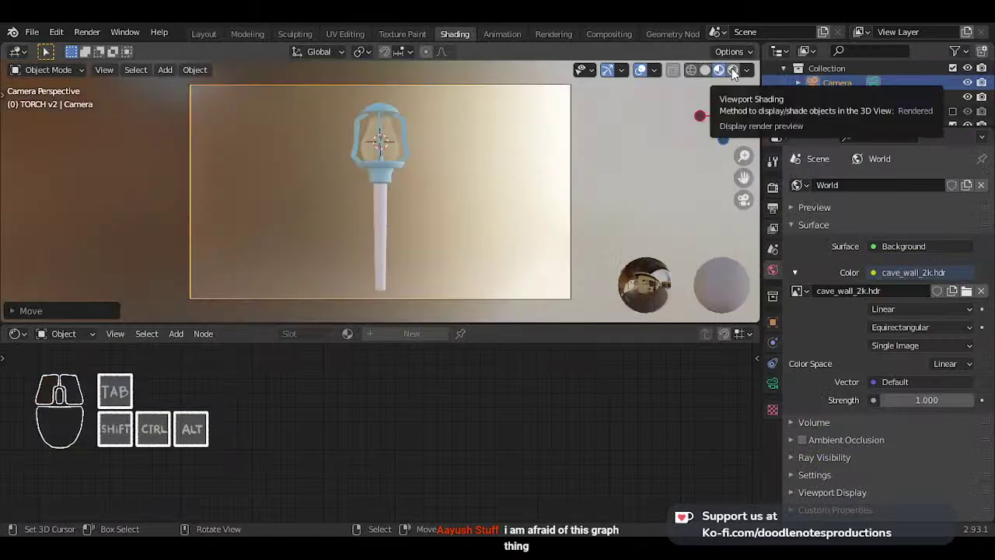
left_click(732, 71)
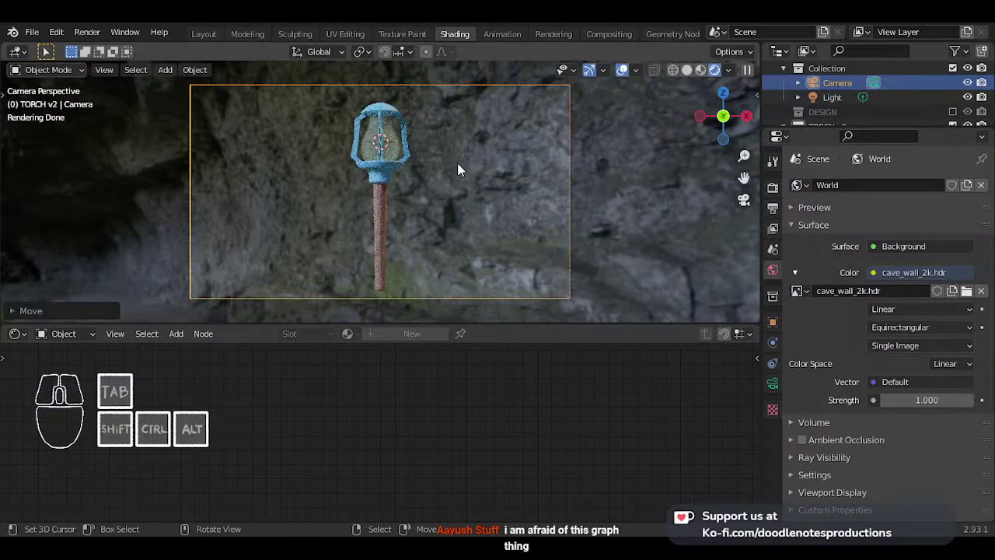
scroll(420, 199, "up", 5)
scroll(420, 206, "up", 4)
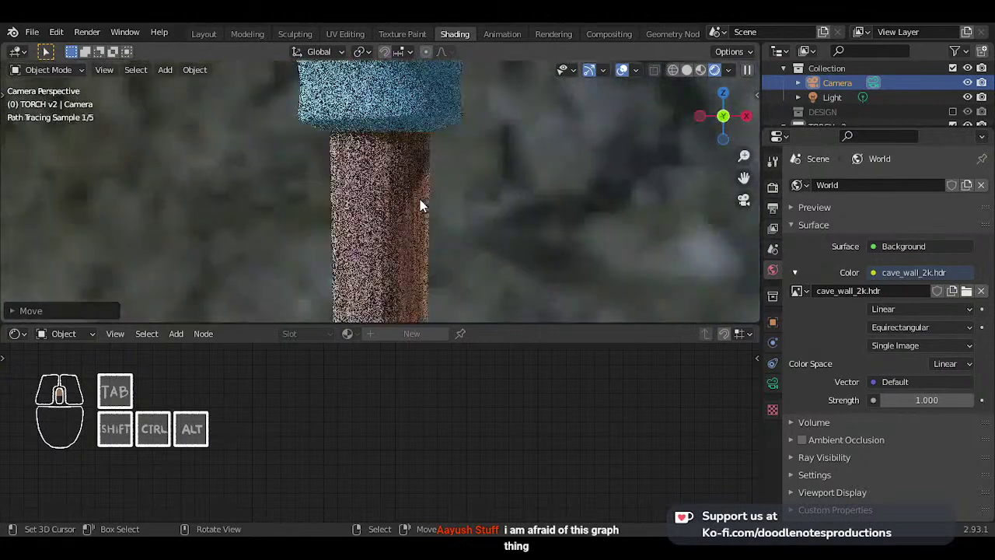
scroll(420, 203, "down", 9)
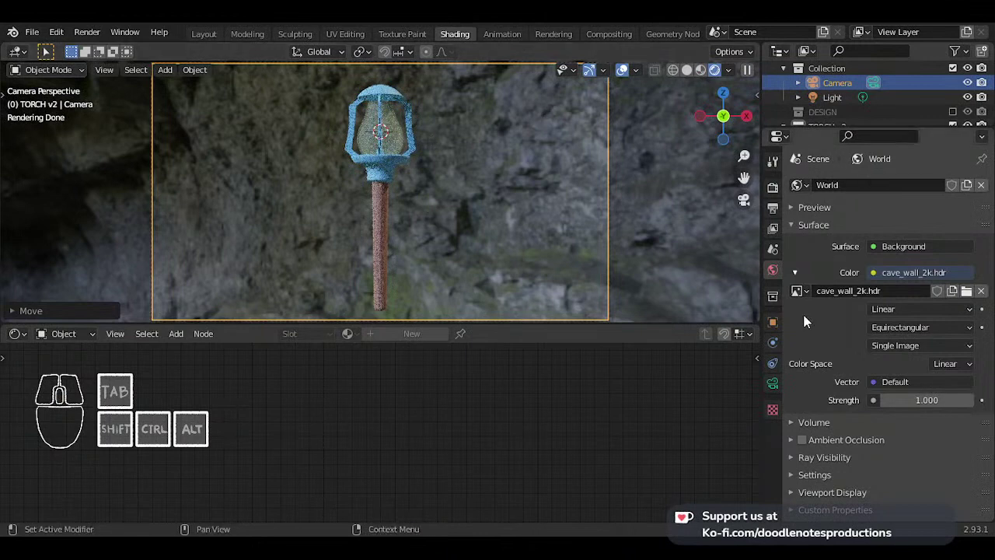
- Add an Image Texture node to the torch's Torch Metal 1 material and connect its Color to the Base Color
left_click(384, 194)
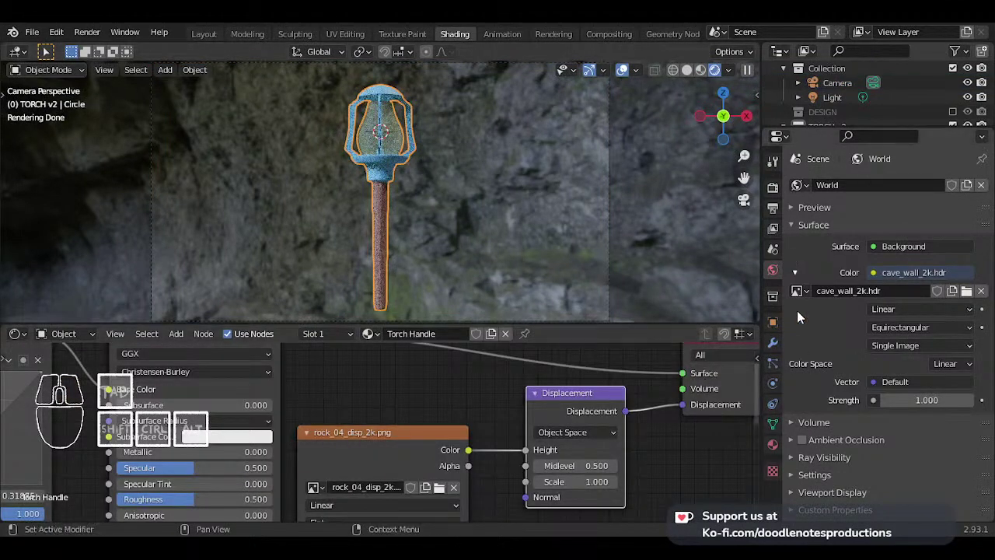
left_click(773, 446)
left_click(834, 203)
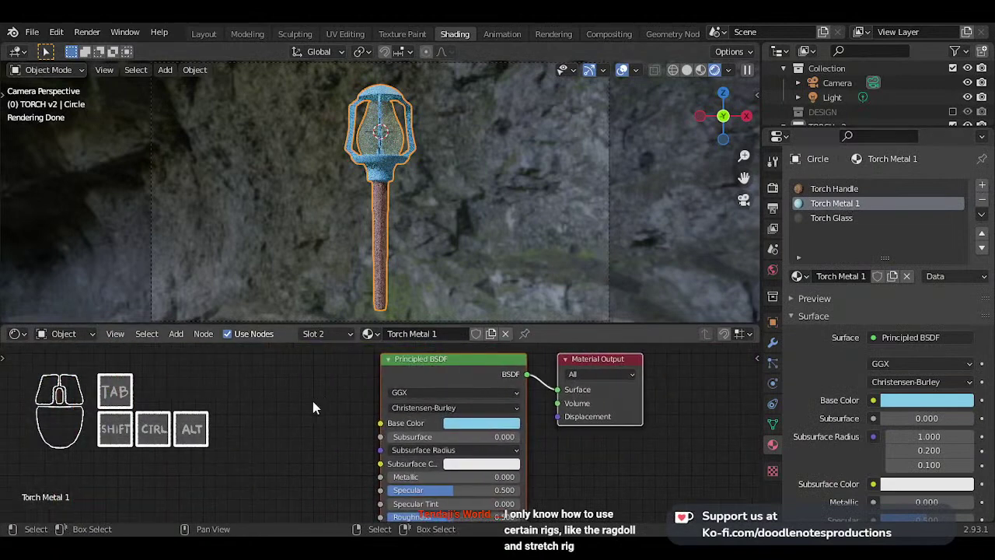
key("shift+a")
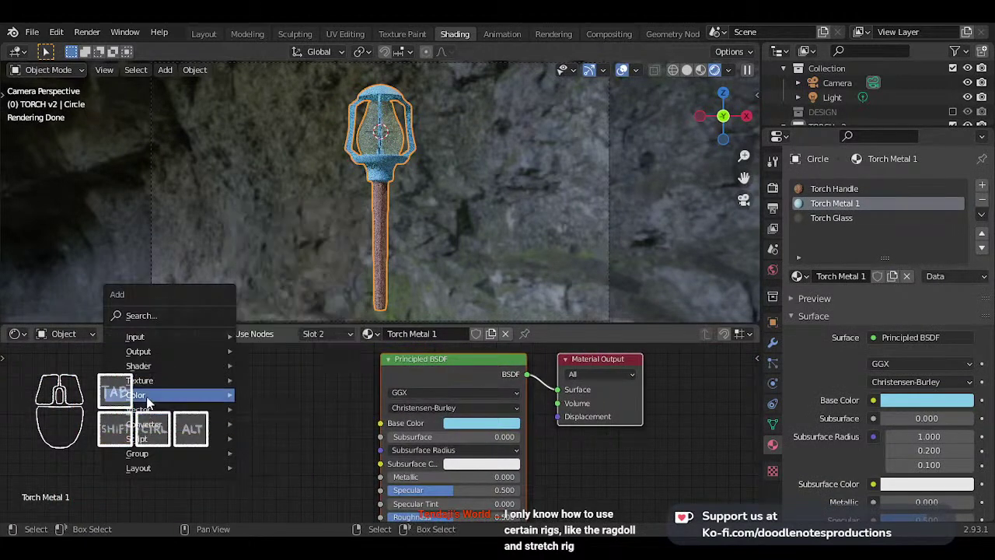
mouse_move(155, 384)
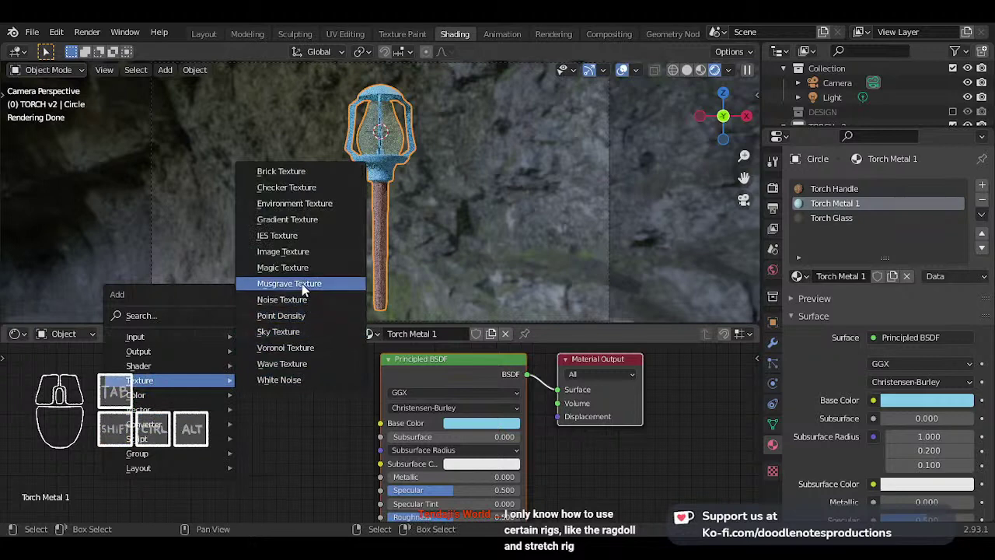
left_click(284, 251)
left_click(168, 369)
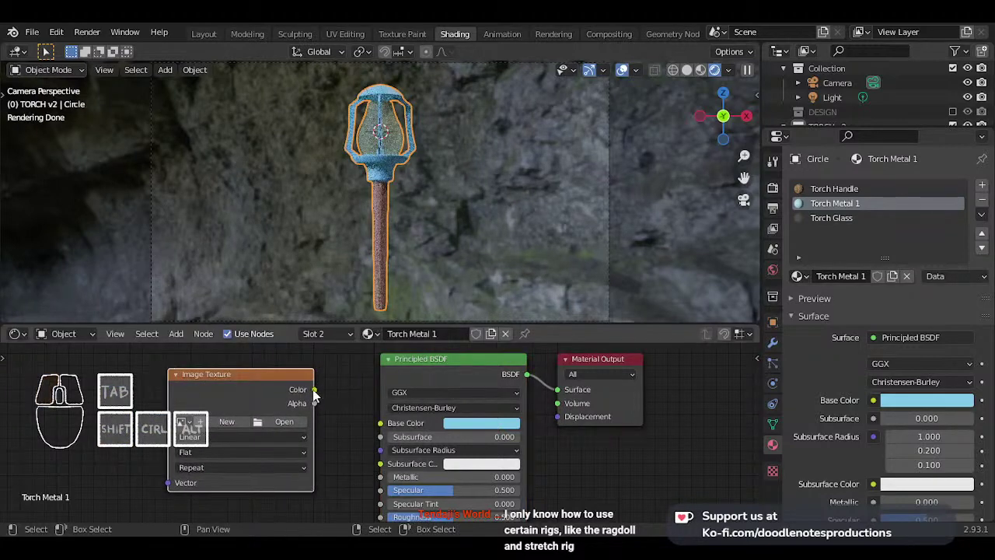
left_click_drag(315, 389, 380, 423)
- Load rusty_metal_02_diff_2k.png from the Metal textures' rusty_metal_02_2k_png folder into the Image Texture node
left_click(284, 421)
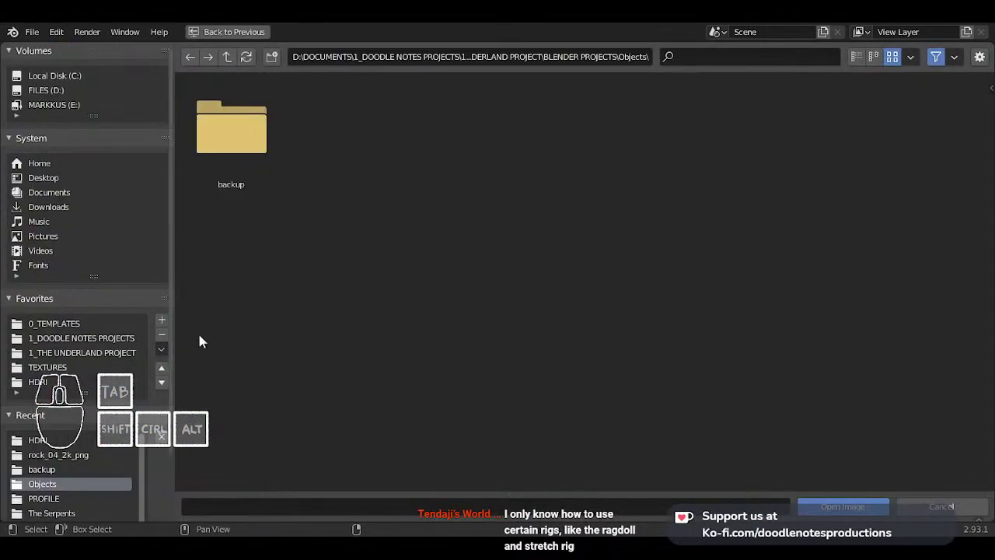
left_click(83, 458)
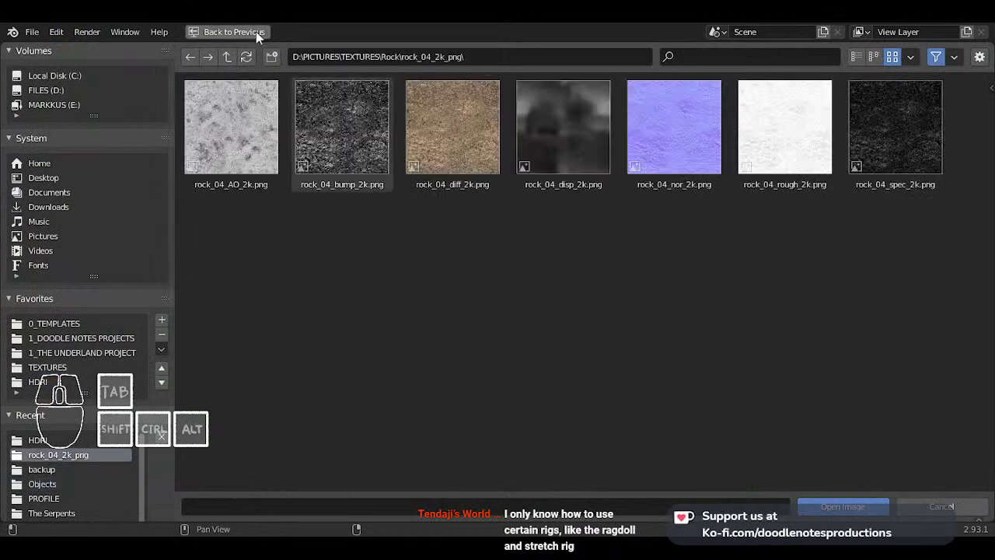
left_click(228, 56)
left_click(229, 54)
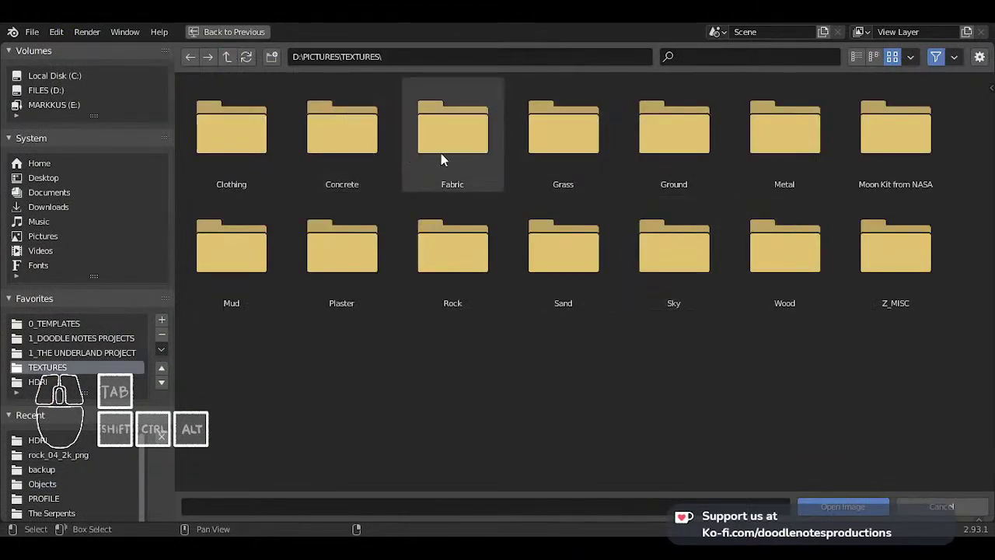
left_click(826, 167)
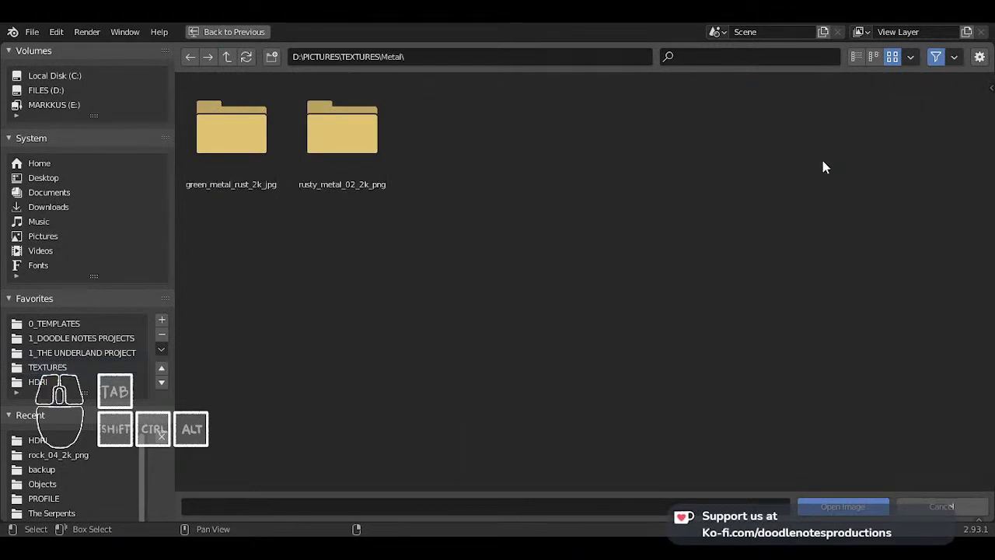
double_click(264, 145)
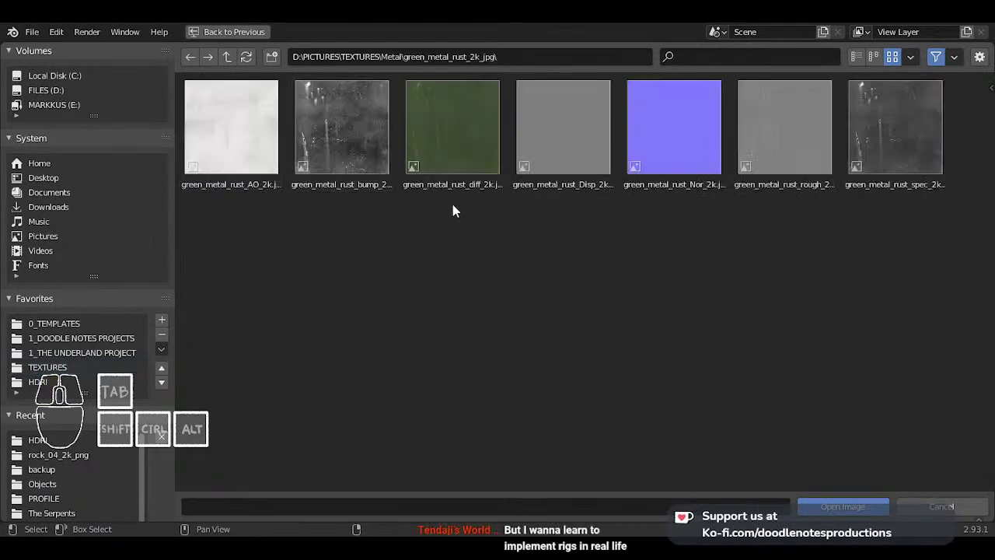
left_click(231, 59)
double_click(329, 155)
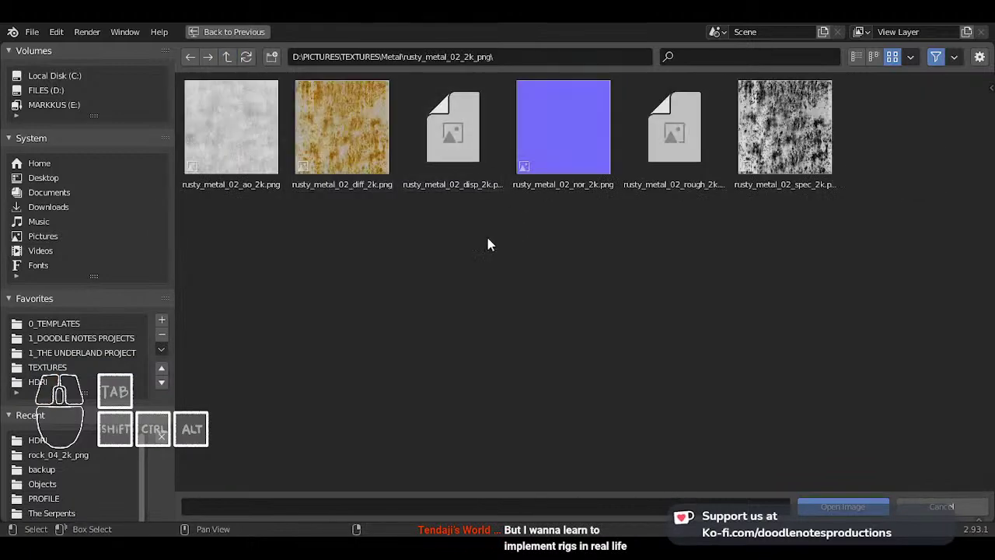
double_click(342, 138)
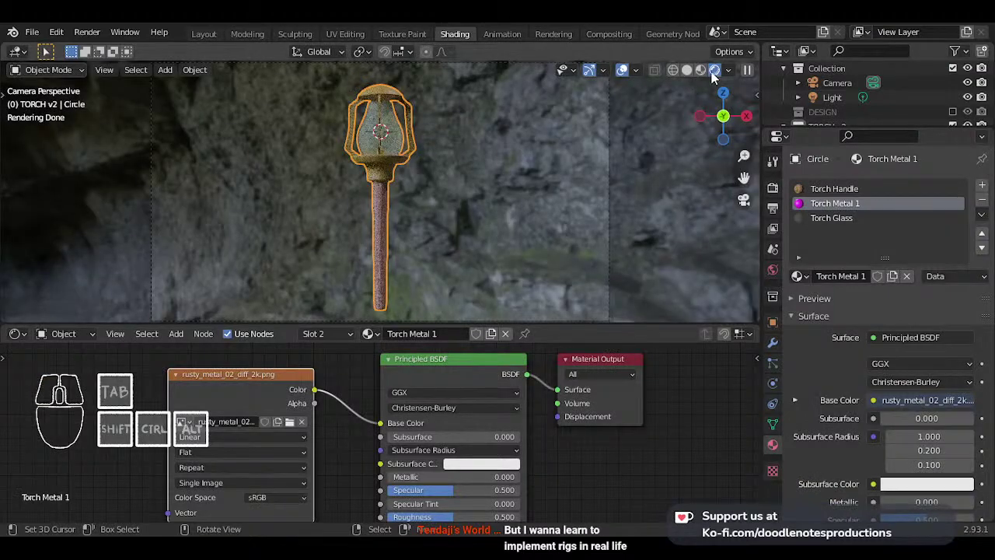
- Show the torch in material preview shading and look closely at the metal collar below the glass
left_click(700, 70)
scroll(427, 130, "up", 5)
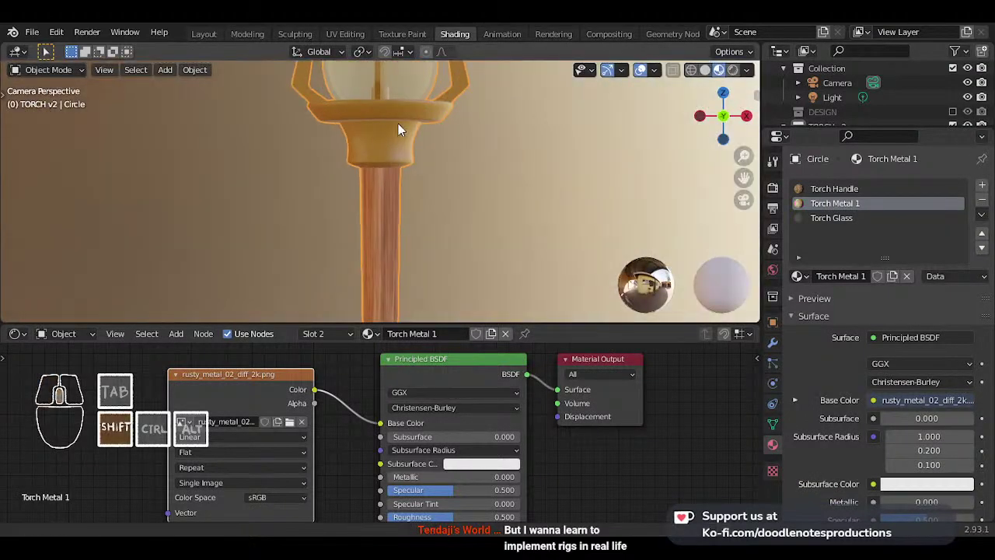
scroll(398, 128, "up", 6)
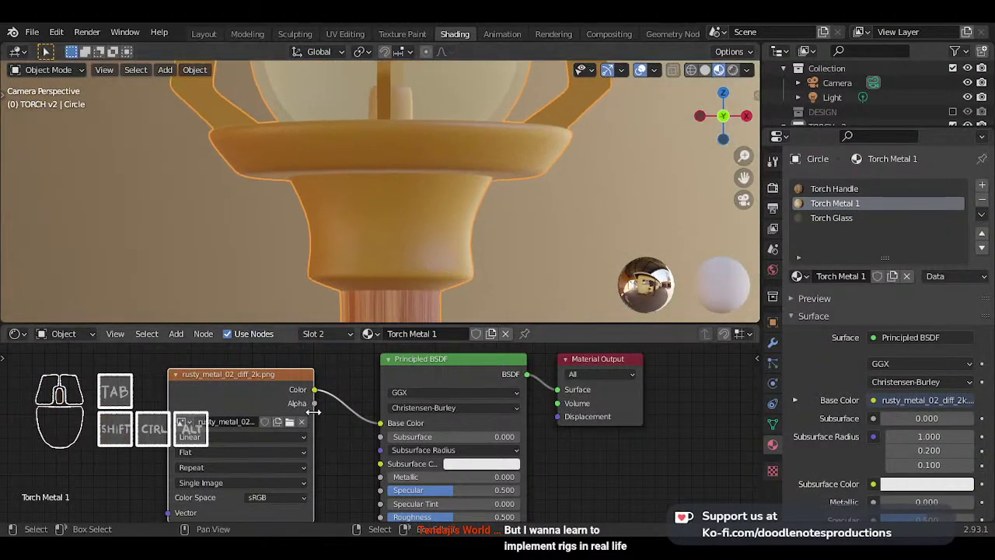
- Move the rusty_metal_02_diff_2k.png node farther from the Principled BSDF and make room ahead of it
middle_click_drag(294, 447, 300, 420)
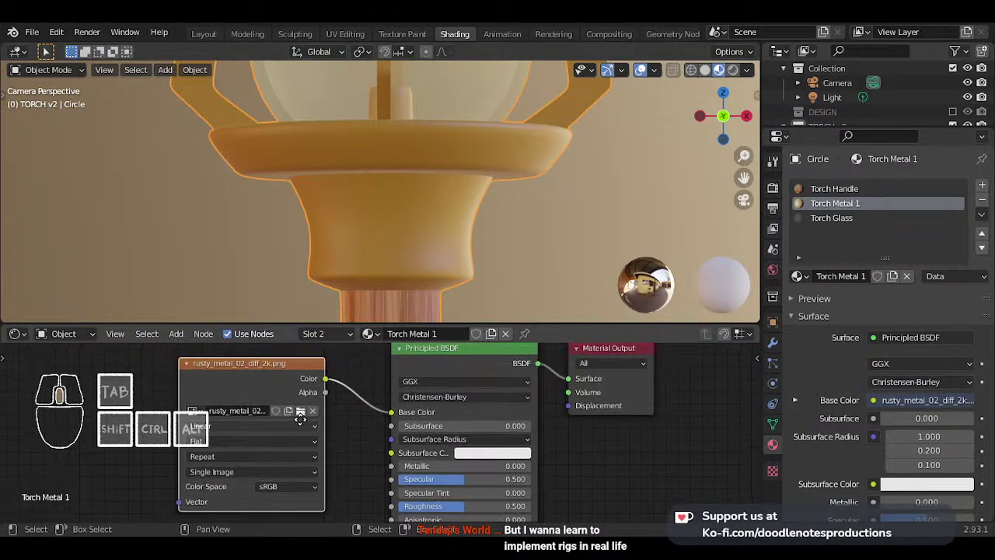
scroll(367, 459, "down", 2)
middle_click_drag(369, 462, 356, 442)
left_click_drag(265, 365, 245, 389)
scroll(245, 389, "up", 1)
middle_click_drag(244, 389, 350, 365)
- Add a Texture Coordinate node in front of the rusty metal image node
key("shift+a")
mouse_move(119, 371)
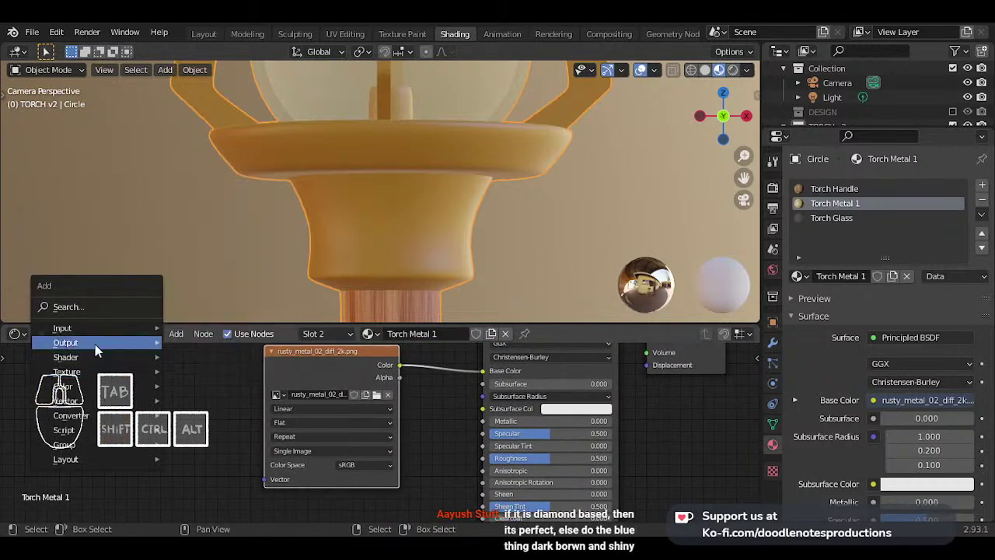
mouse_move(103, 330)
left_click(218, 247)
left_click(136, 361)
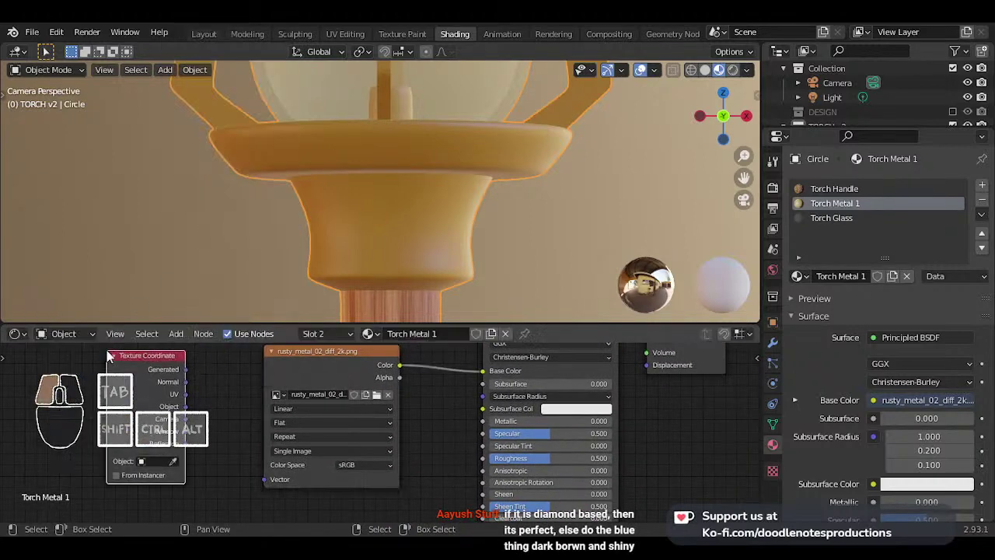
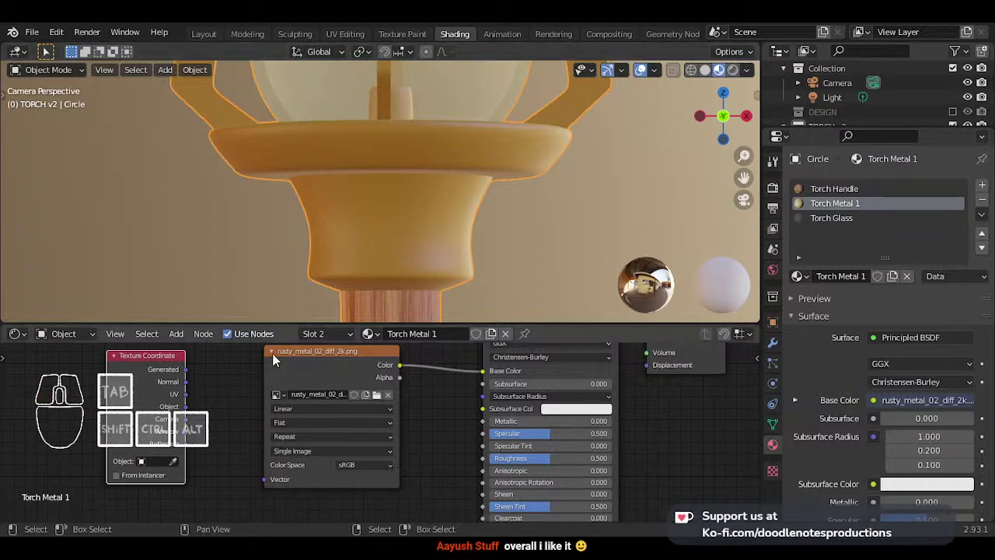
- Connect the Texture Coordinate's Generated output to the Vector input of the rusty metal image node
scroll(188, 393, "up", 2)
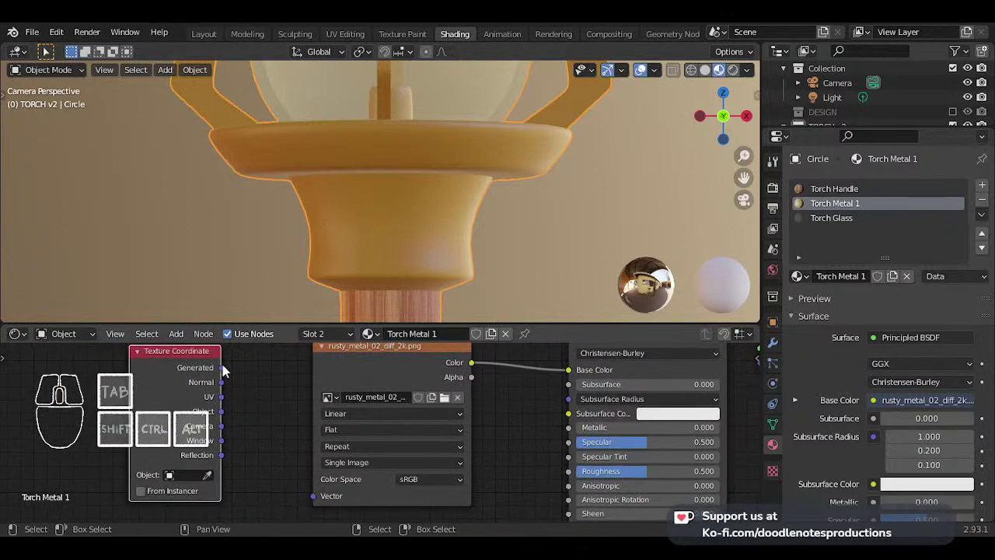
left_click_drag(222, 367, 312, 496)
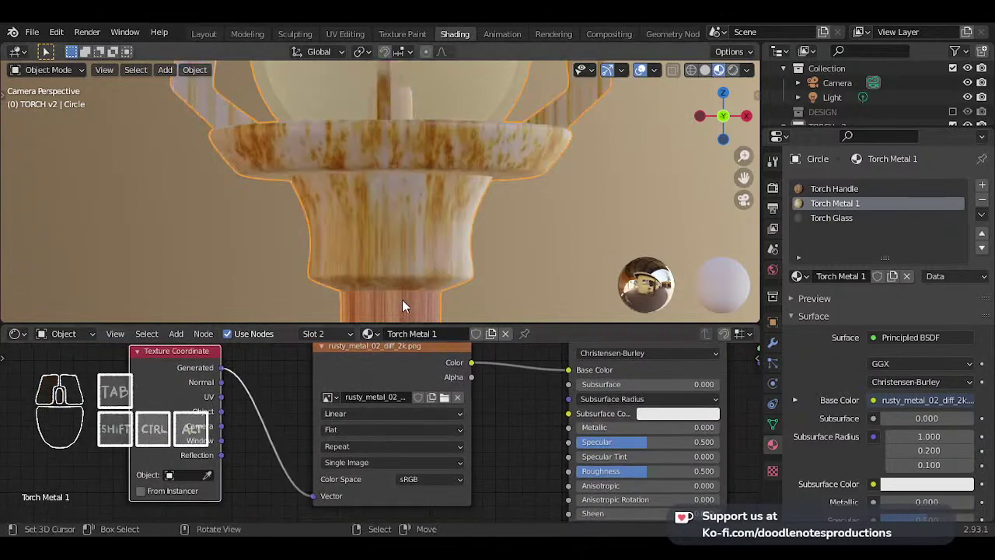
scroll(429, 192, "down", 2)
scroll(386, 231, "down", 8)
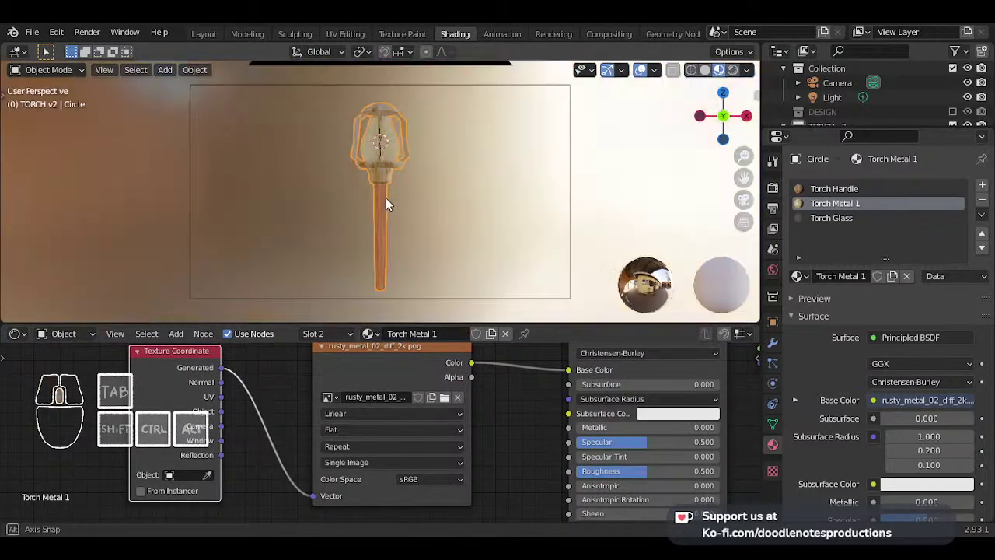
- Try adding a loop cut around the lower part of the metal collar in Edit Mode
middle_click_drag(386, 198, 472, 186)
scroll(391, 134, "up", 3)
scroll(399, 194, "up", 4)
middle_click_drag(392, 135, 333, 215, "shift")
scroll(398, 199, "up", 3)
key("Tab")
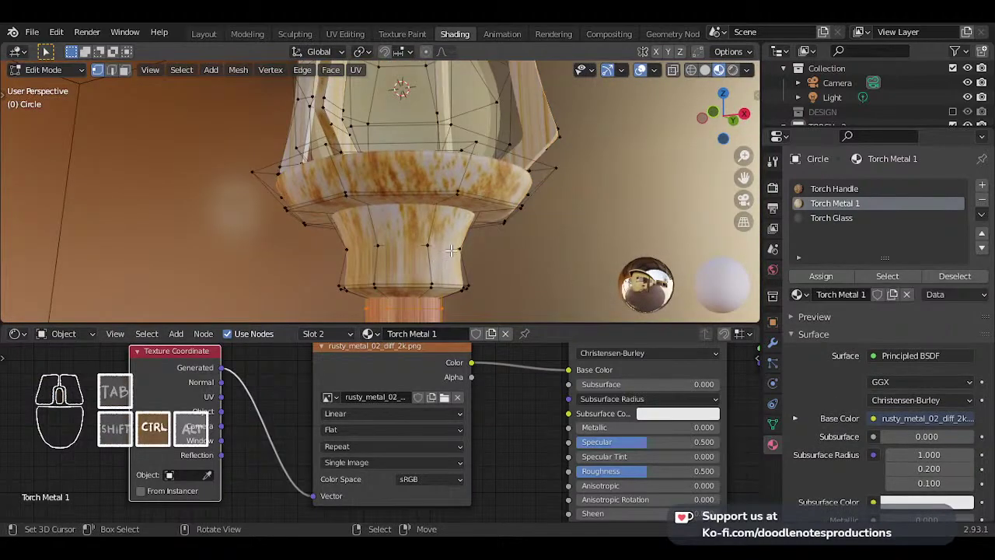
key("ctrl+r")
left_click(460, 259)
left_click(465, 257)
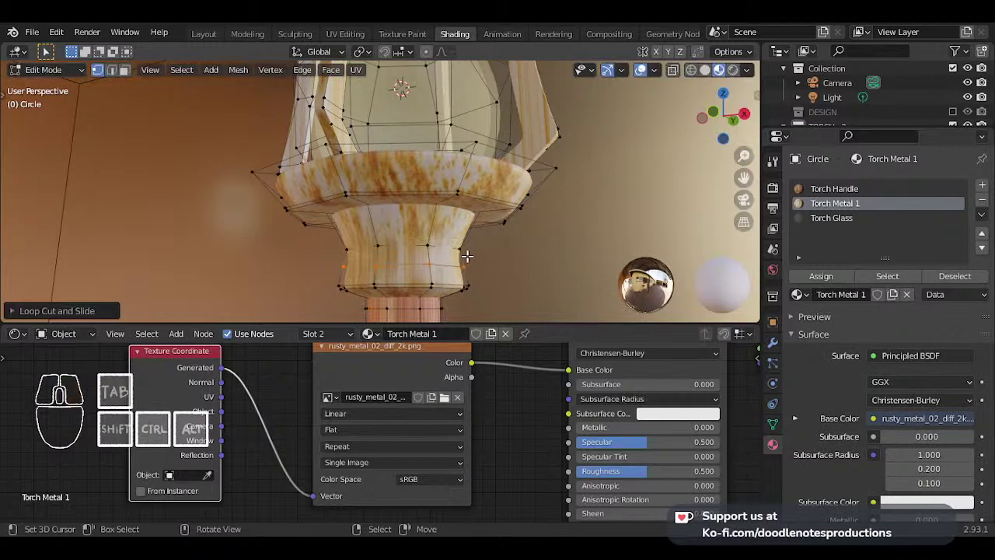
key("ctrl+z")
- Hide the viewport overlays and inspect the rusty metal texture on the torch head from several angles
scroll(465, 255, "down", 2)
middle_click_drag(404, 210, 324, 235)
key("alt+shift+z")
scroll(444, 233, "down", 1)
scroll(433, 166, "down", 3)
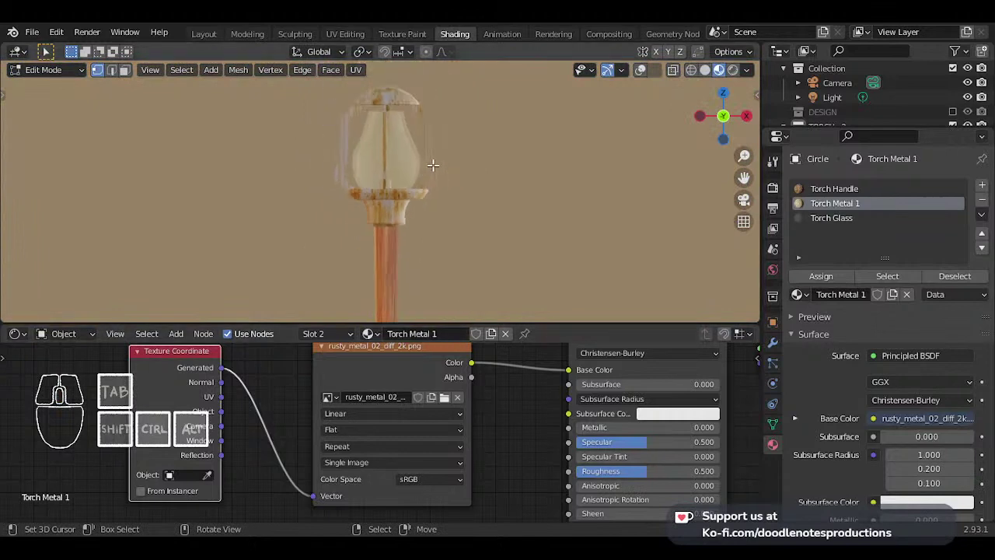
scroll(465, 233, "up", 4)
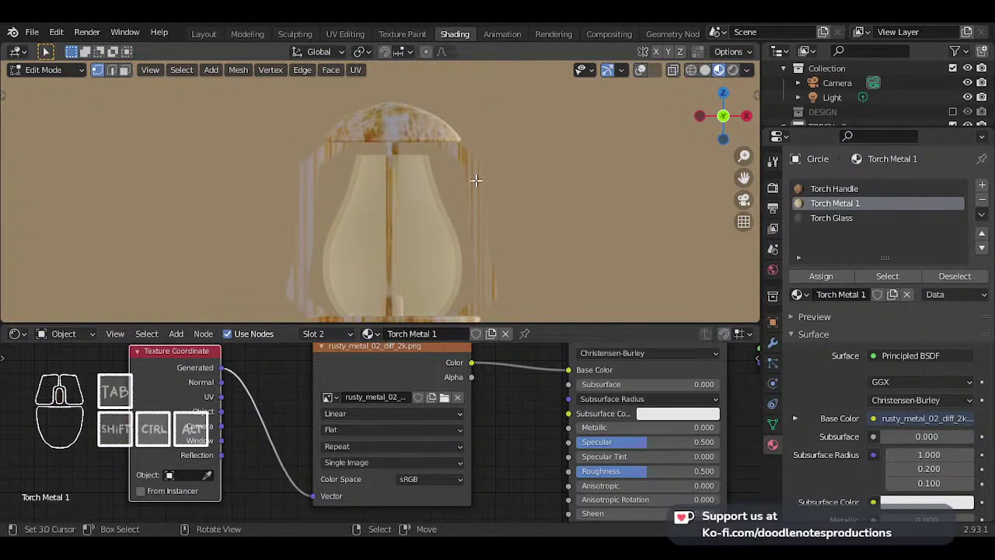
middle_click_drag(466, 216, 404, 212)
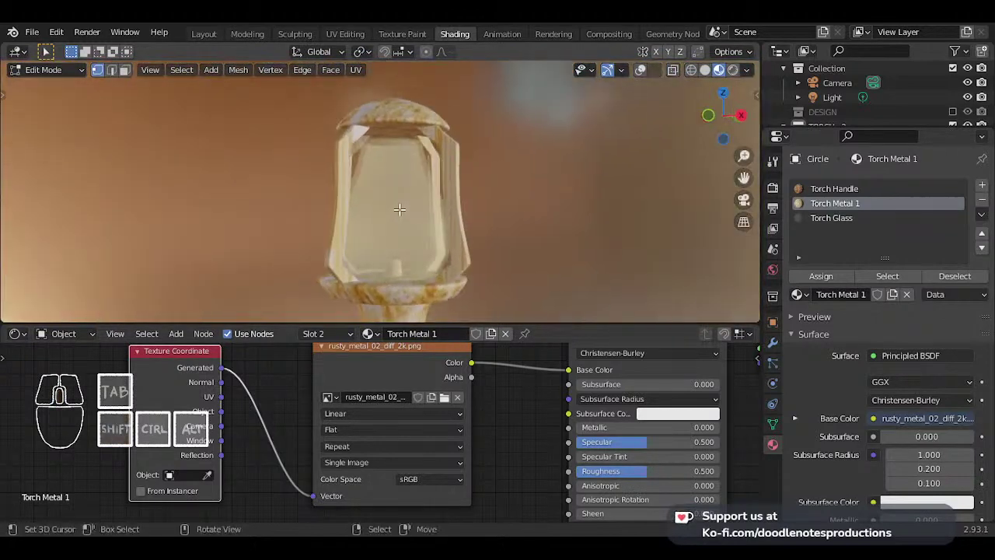
- Delete the rusty metal image and Texture Coordinate nodes and add a Noise Texture node to the Torch Metal 1 material
key("ctrl+x")
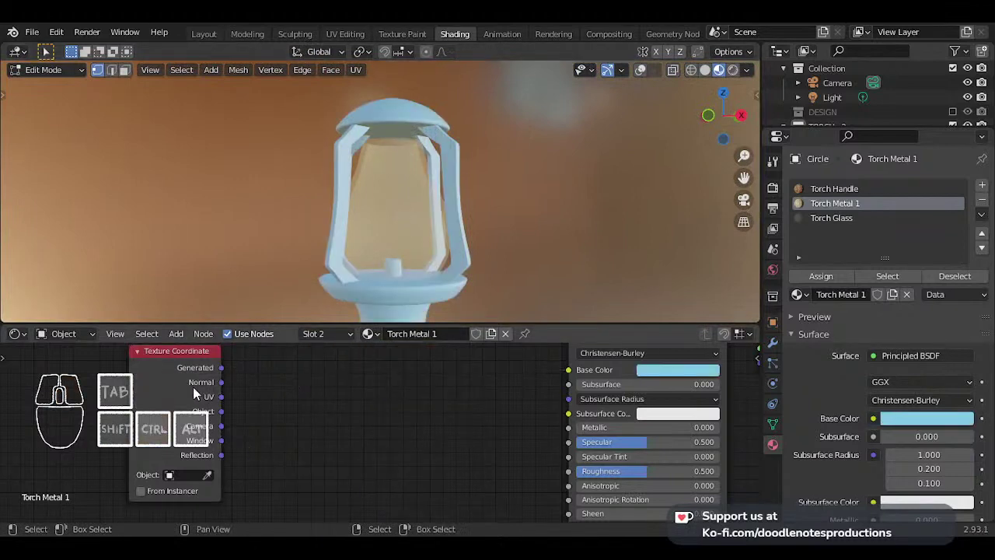
scroll(433, 418, "right", 2, "ctrl")
key("shift+a")
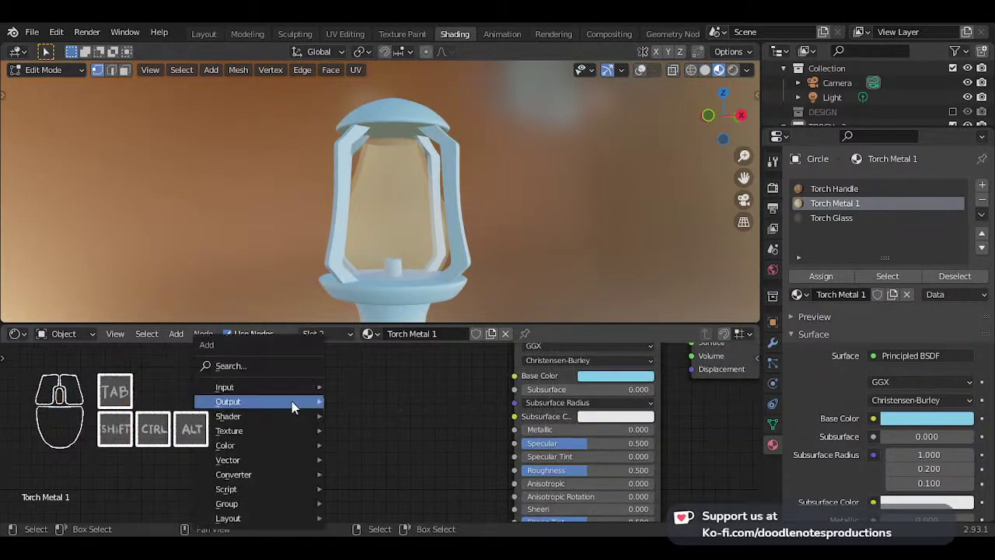
mouse_move(263, 432)
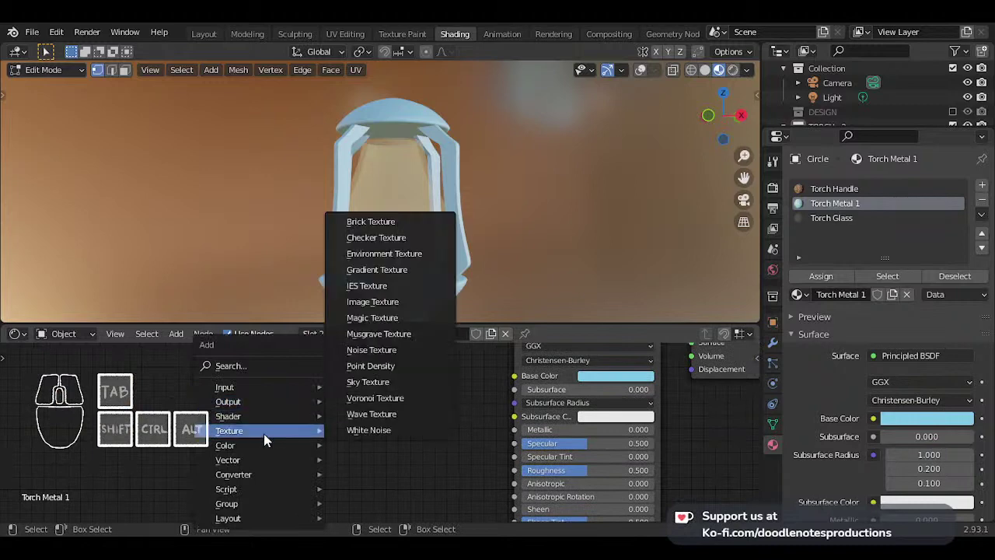
left_click(381, 352)
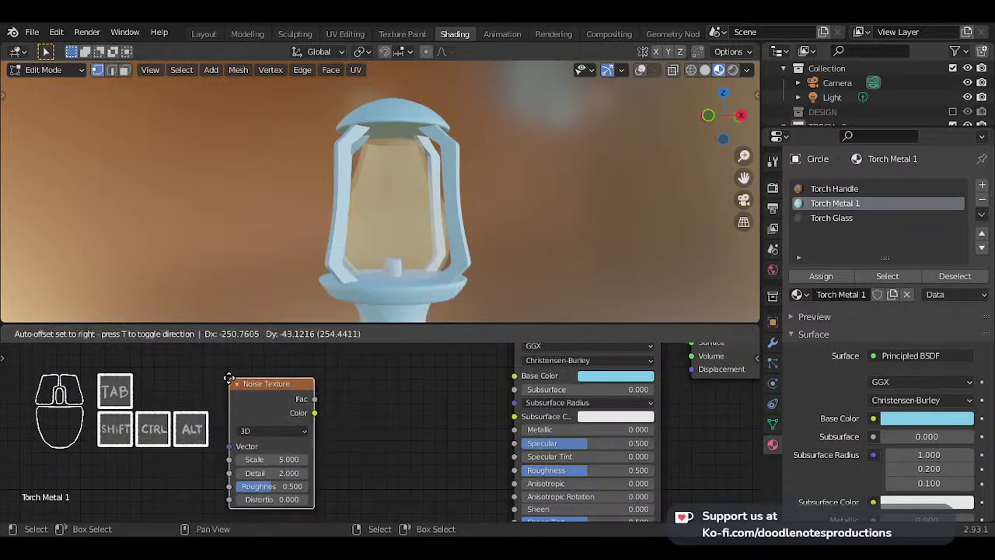
left_click(352, 380)
- Add a ColorRamp node that takes the Noise Texture's Fac output and feeds the Principled BSDF's Base Color
key("shift+a")
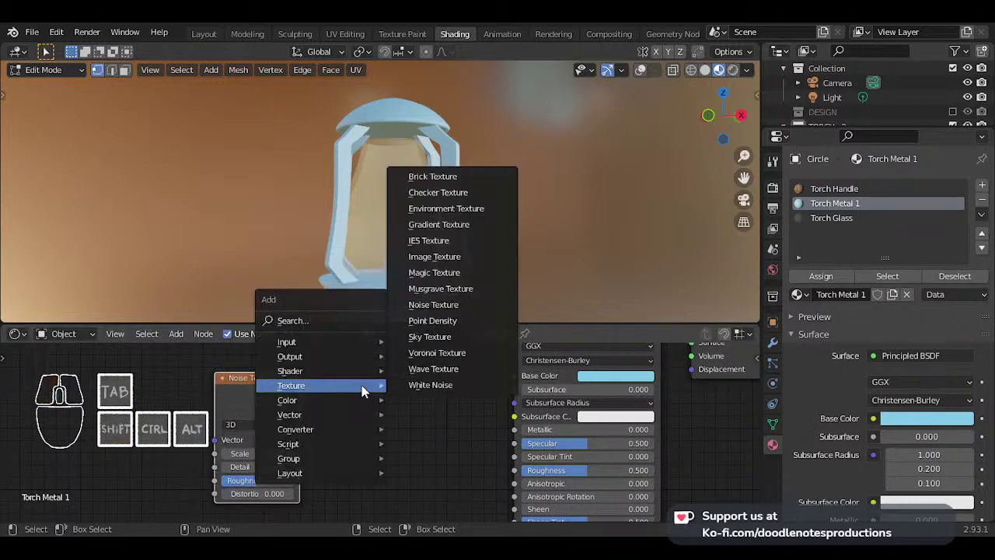
mouse_move(317, 433)
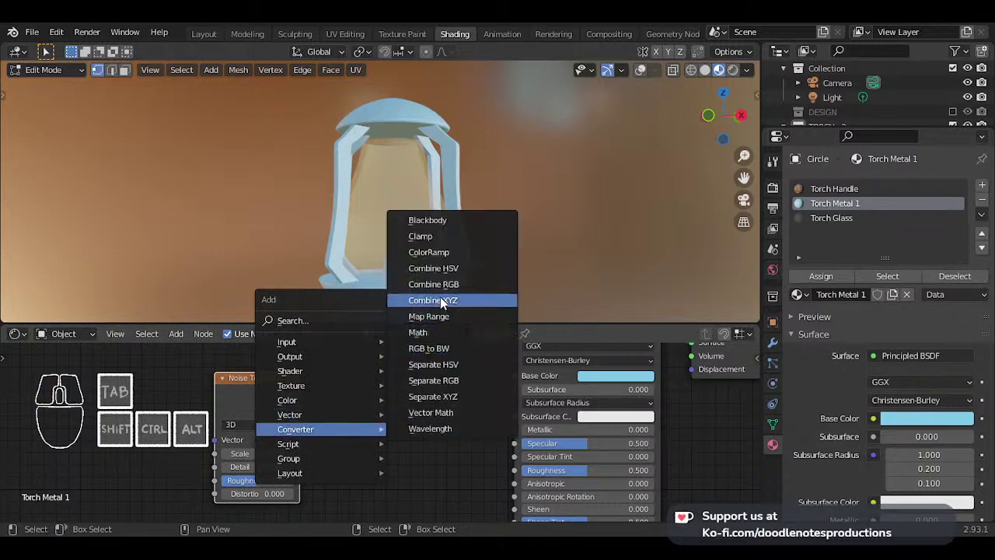
left_click(444, 254)
left_click(335, 342)
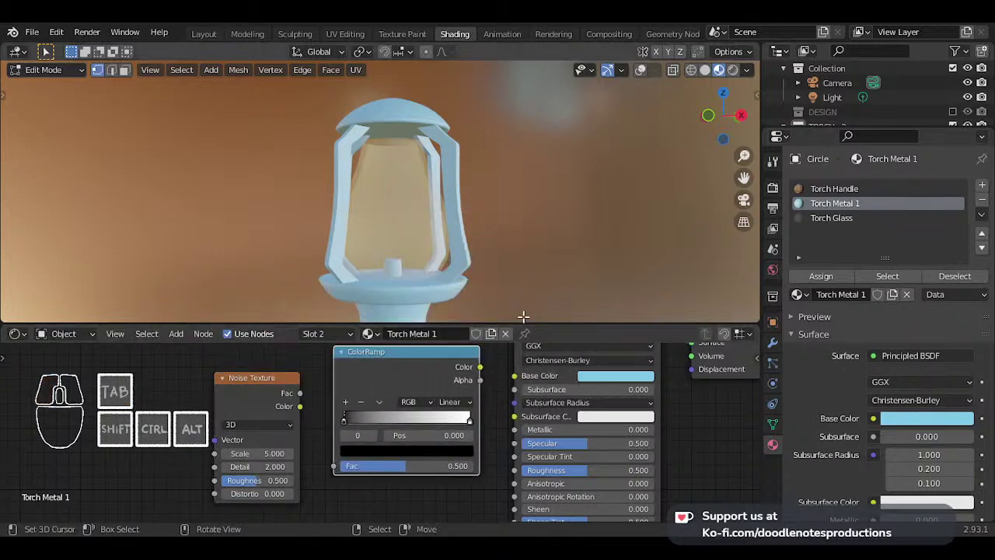
left_click_drag(530, 322, 530, 307)
left_click_drag(480, 359, 513, 372)
left_click_drag(277, 376, 335, 457)
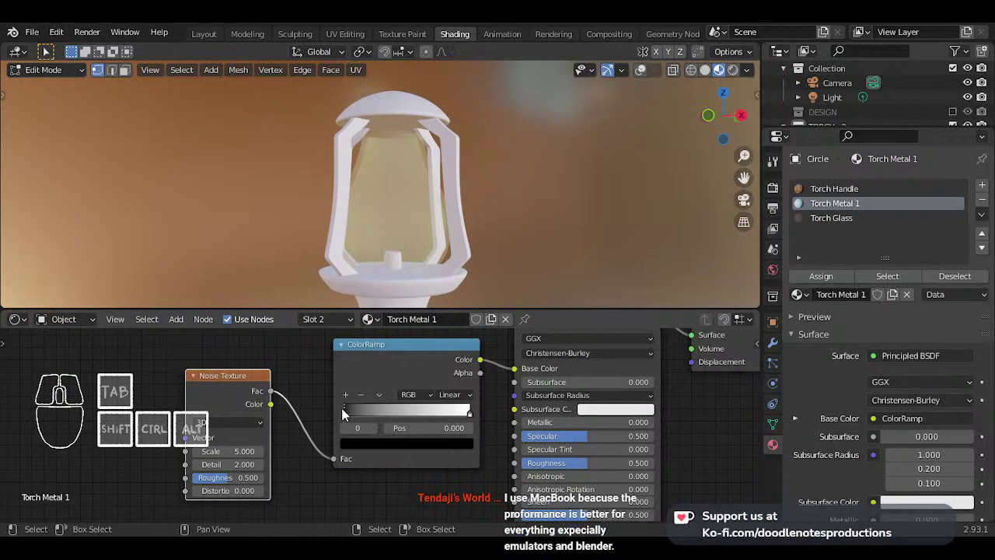
- Add a Texture Coordinate node and connect its Generated output to the Noise Texture's Vector input
scroll(181, 440, "up", 4)
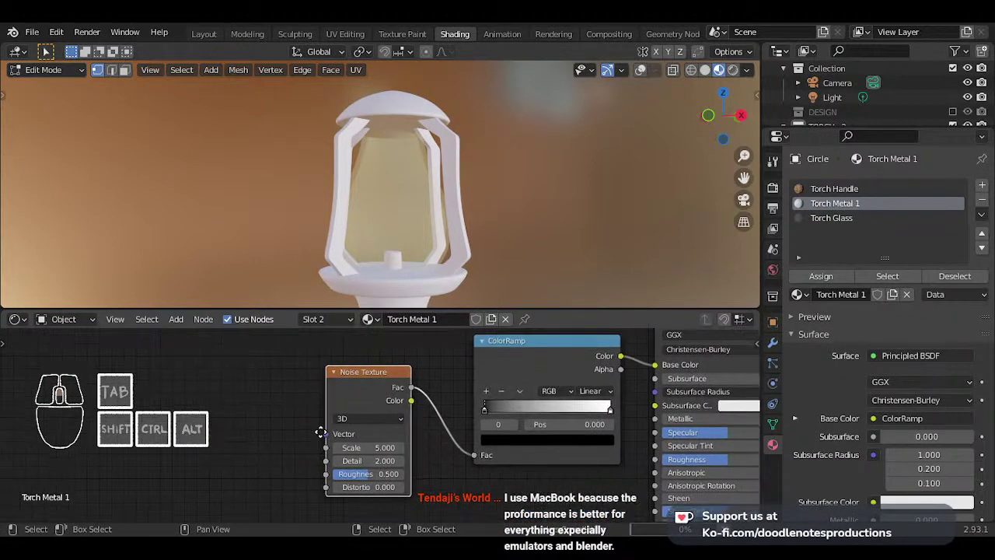
scroll(267, 420, "down", 1)
key("shift+a")
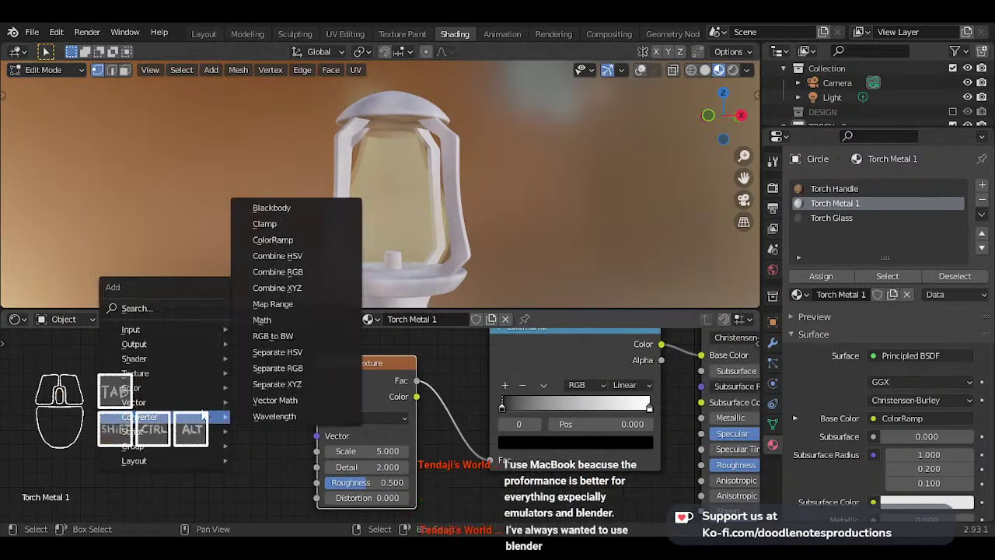
mouse_move(186, 329)
left_click(287, 248)
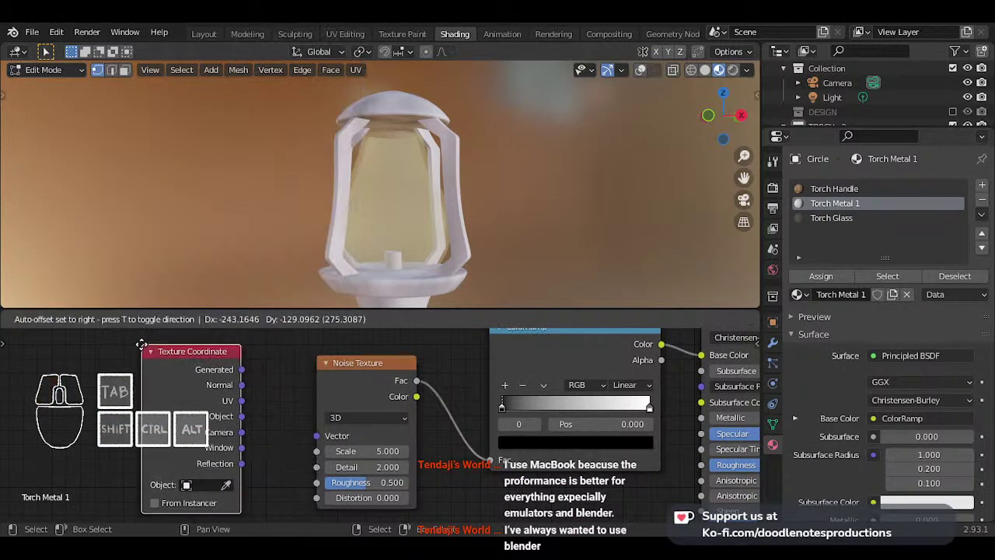
left_click(214, 370)
left_click_drag(242, 370, 272, 410)
left_click_drag(317, 441, 316, 435)
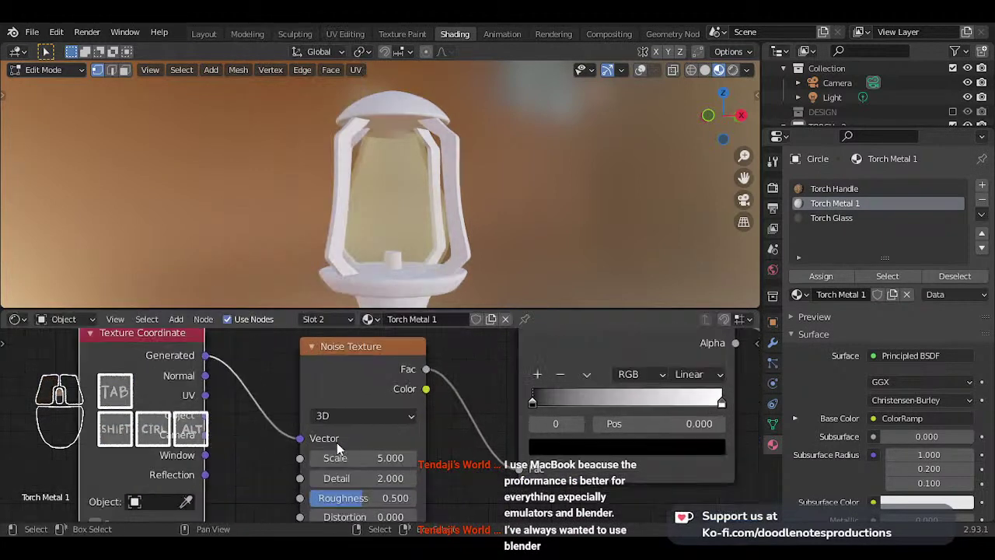
- Tighten the ColorRamp by moving the black stop to 0.355 and the white stop to about 0.77
scroll(314, 443, "up", 3)
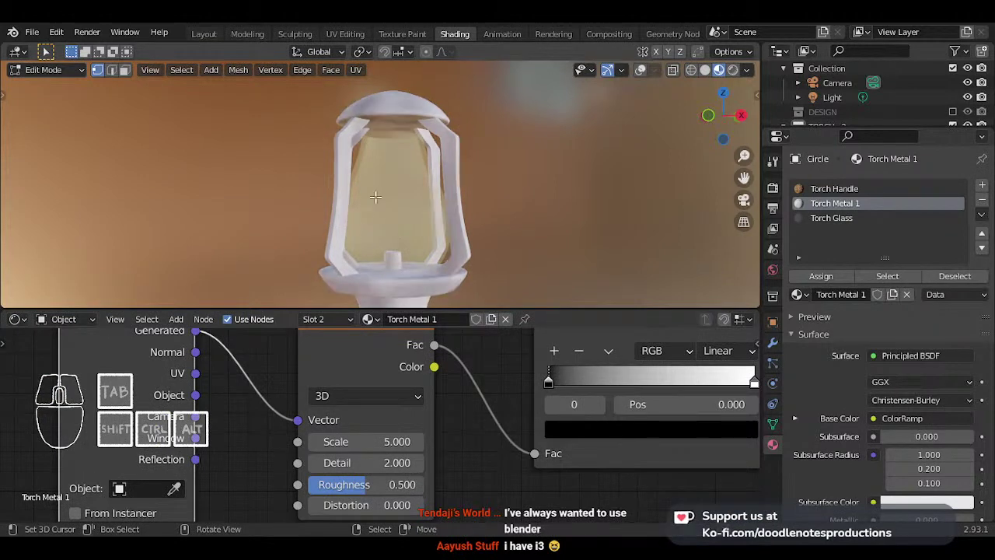
scroll(376, 197, "up", 3)
scroll(391, 213, "down", 3)
middle_click_drag(391, 214, 451, 227)
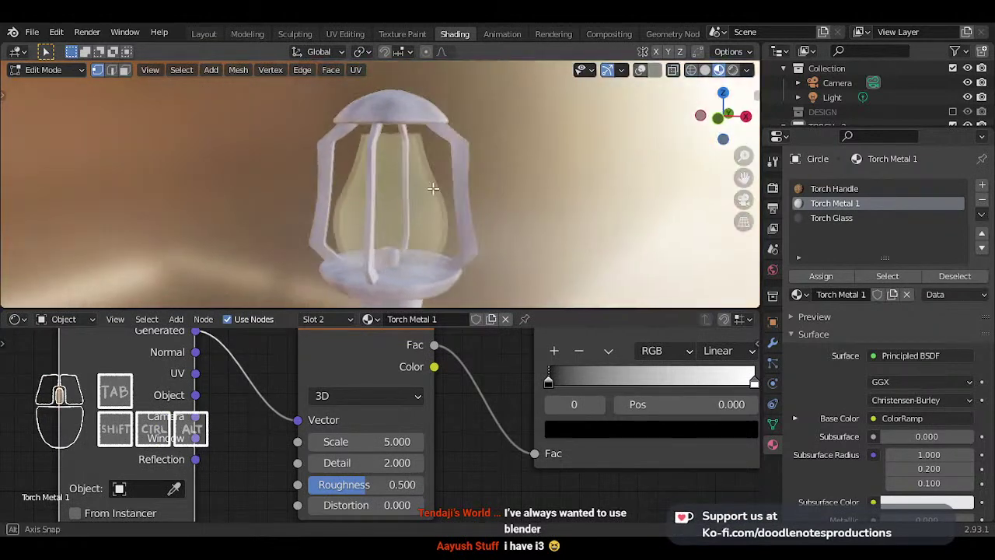
left_click_drag(549, 382, 596, 382)
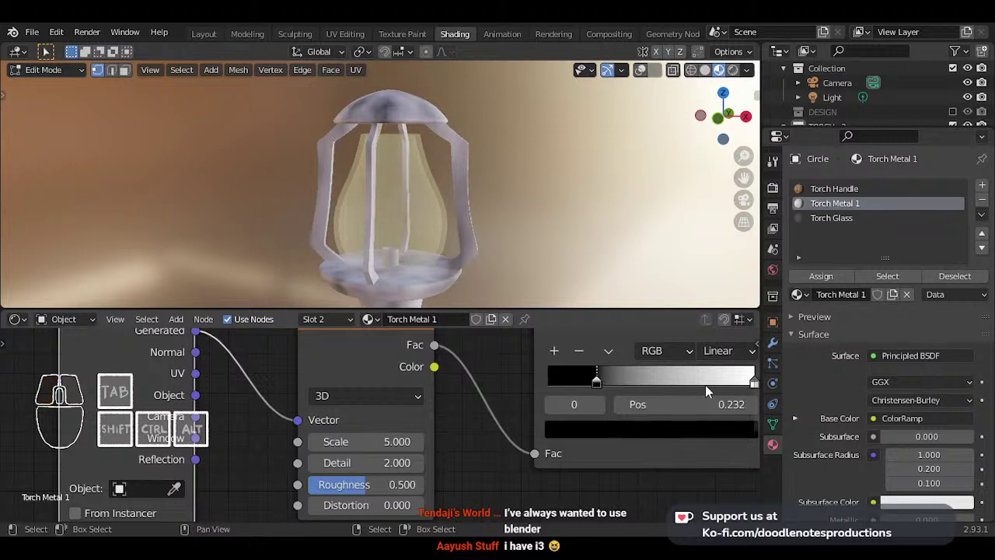
left_click_drag(751, 383, 705, 390)
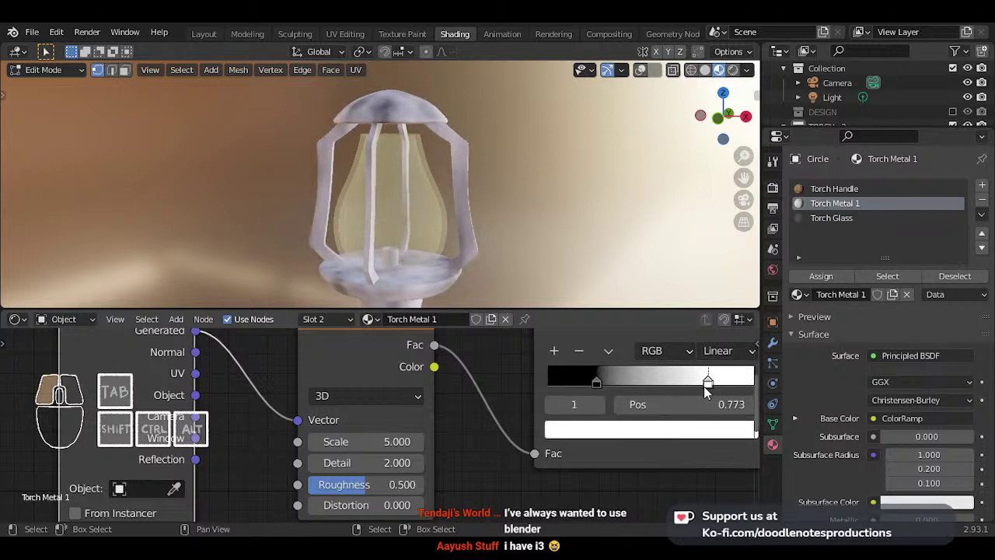
left_click_drag(596, 382, 621, 382)
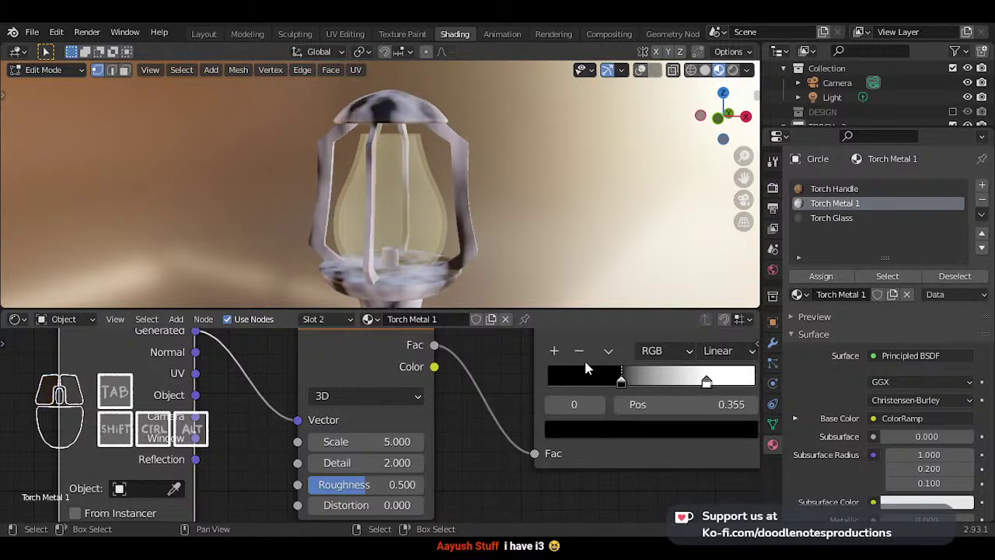
- Set the Noise Texture's Scale to 20
scroll(460, 220, "down", 3)
scroll(427, 222, "up", 2)
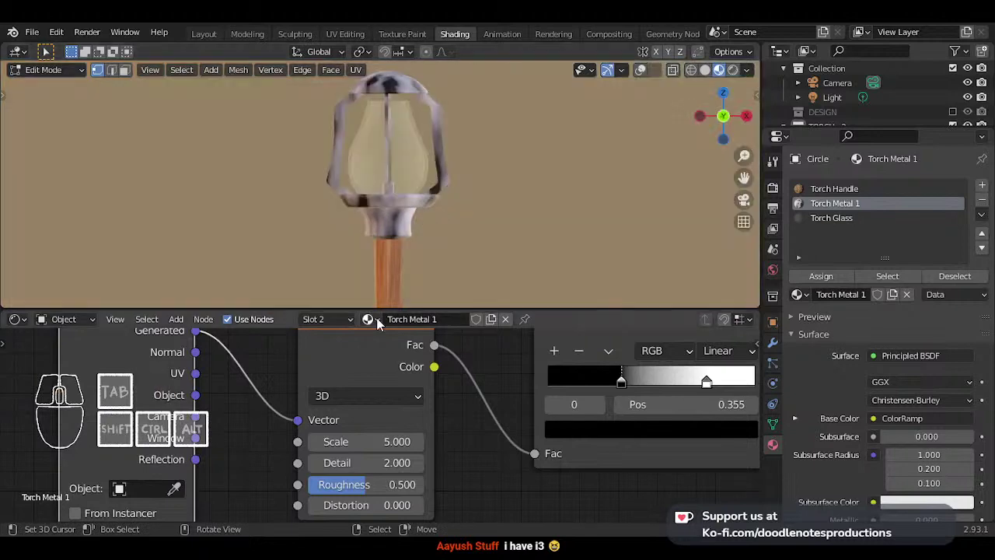
left_click_drag(345, 439, 877, 440)
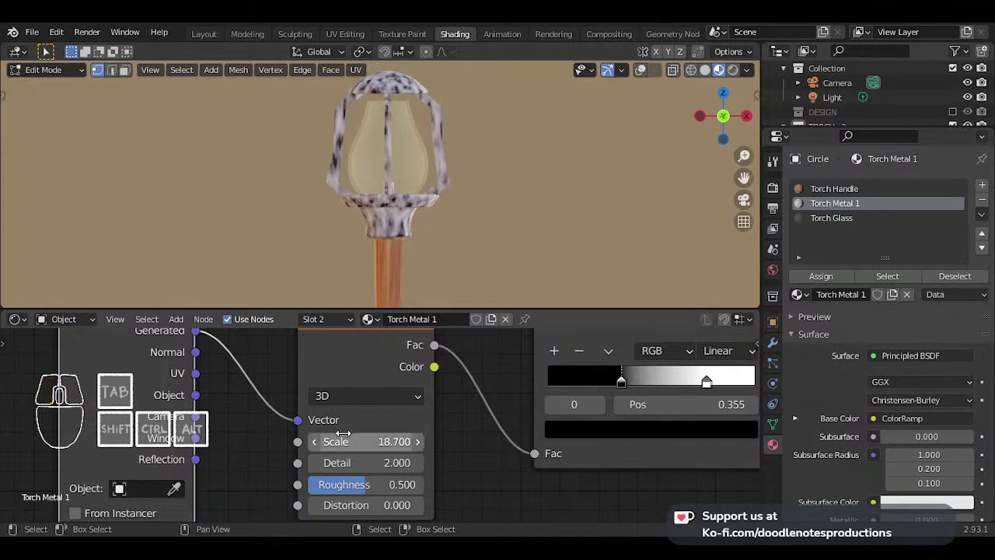
left_click(345, 437)
type("20")
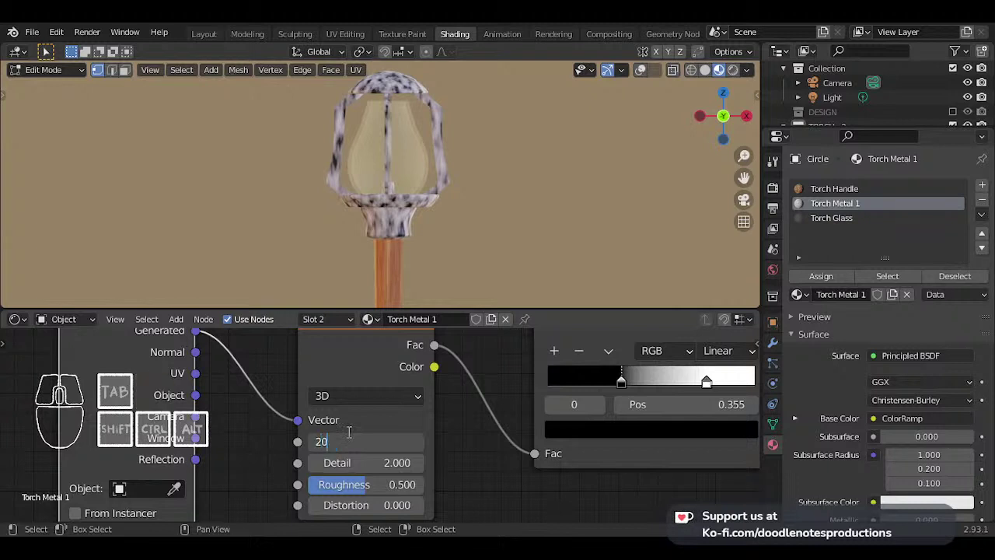
key("Return")
- Set the Noise Texture's Roughness to 1 and Distortion to 1, and check the pattern on the torch's metal
scroll(389, 233, "up", 2)
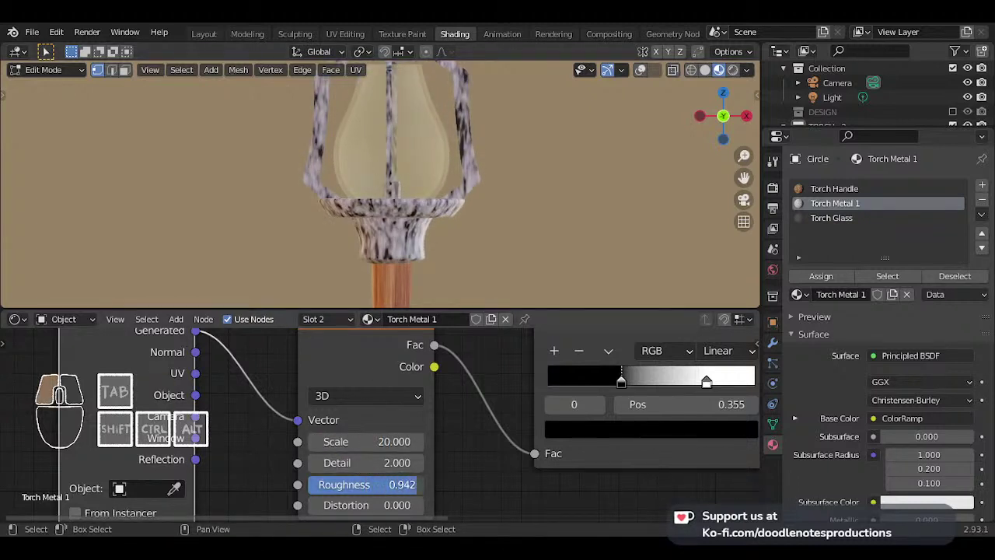
scroll(502, 129, "up", 4)
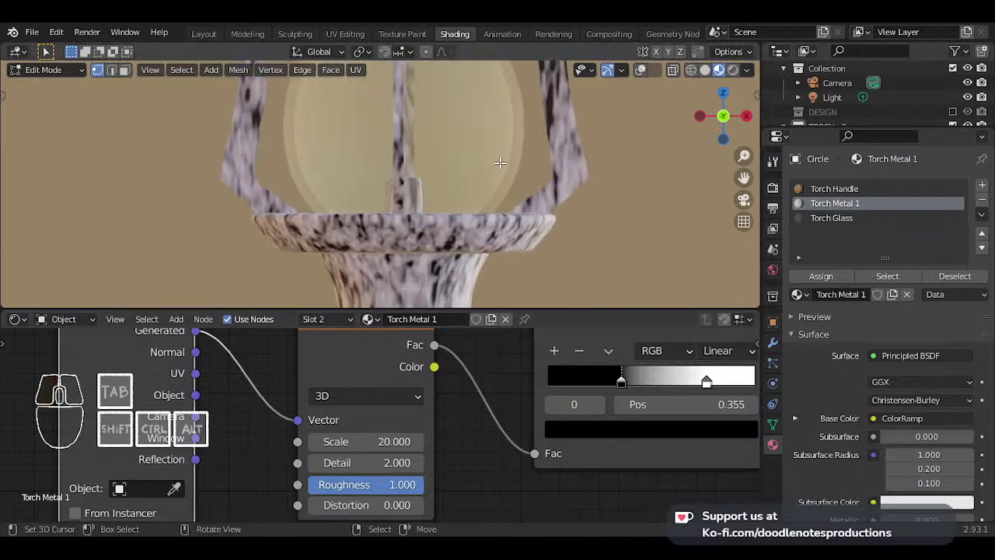
middle_click_drag(502, 161, 450, 154, "shift")
left_click_drag(356, 506, 381, 505)
left_click(381, 505)
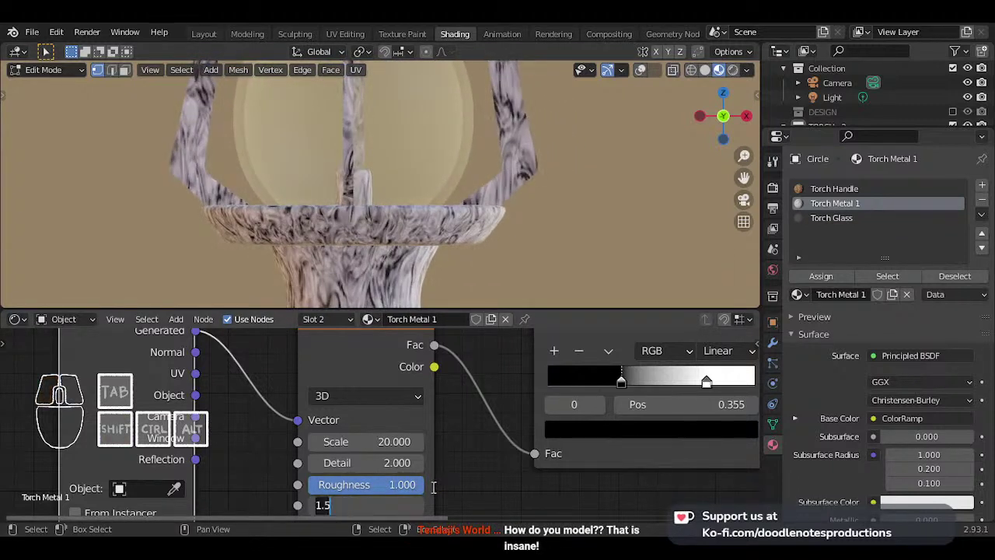
key("Return")
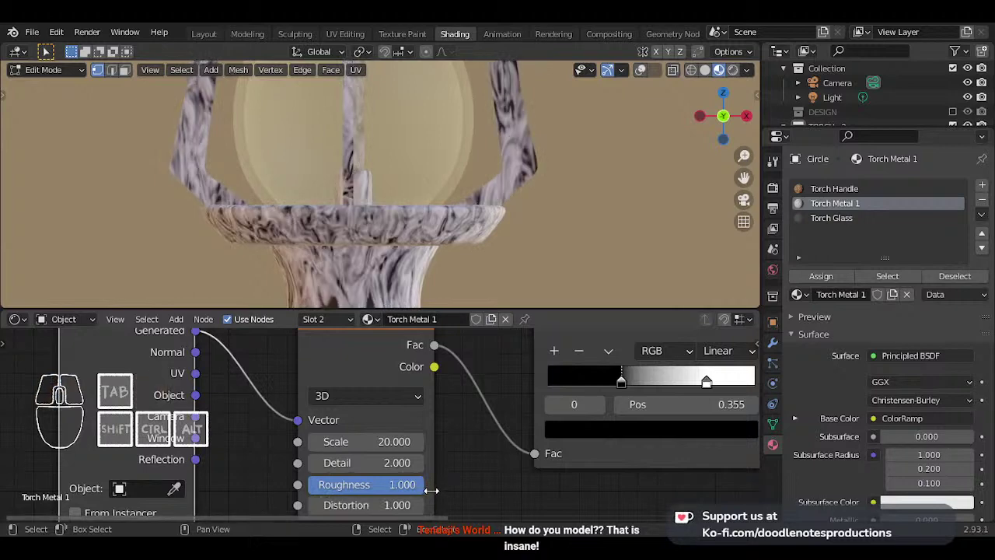
scroll(381, 199, "down", 5)
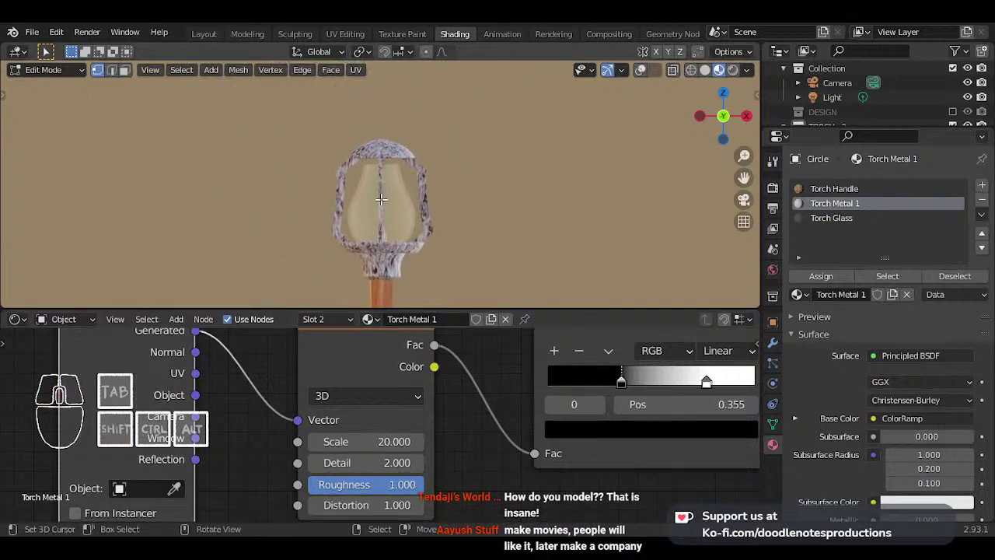
scroll(381, 199, "up", 2)
scroll(391, 146, "up", 5)
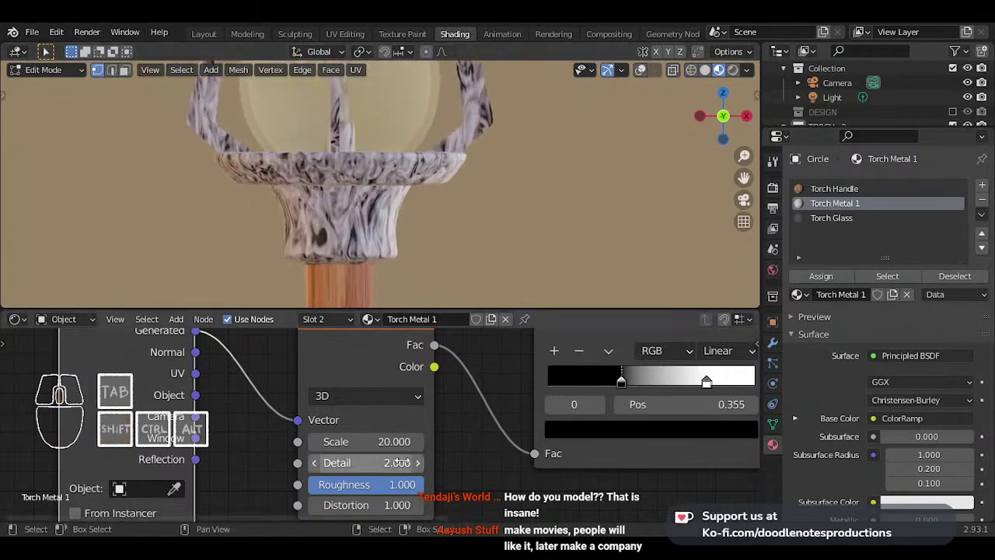
- Recolour the ColorRamp's black stop to a rusty brown with hue 0.043, saturation 0.898 and value 0.201, and select the white stop
scroll(373, 421, "down", 1)
middle_click_drag(601, 405, 533, 417)
left_click(541, 442)
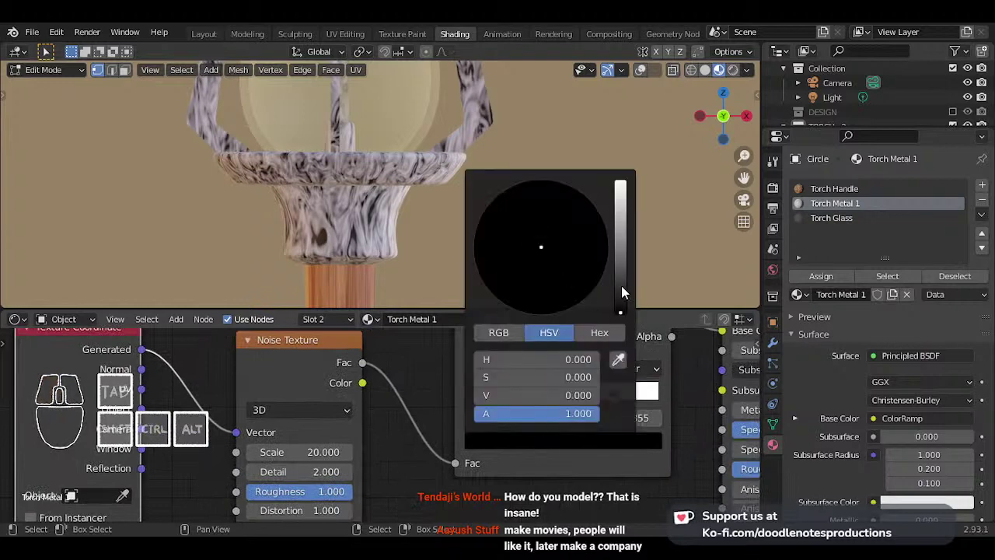
left_click_drag(621, 291, 621, 271)
left_click_drag(545, 243, 533, 269)
left_click_drag(620, 266, 620, 251)
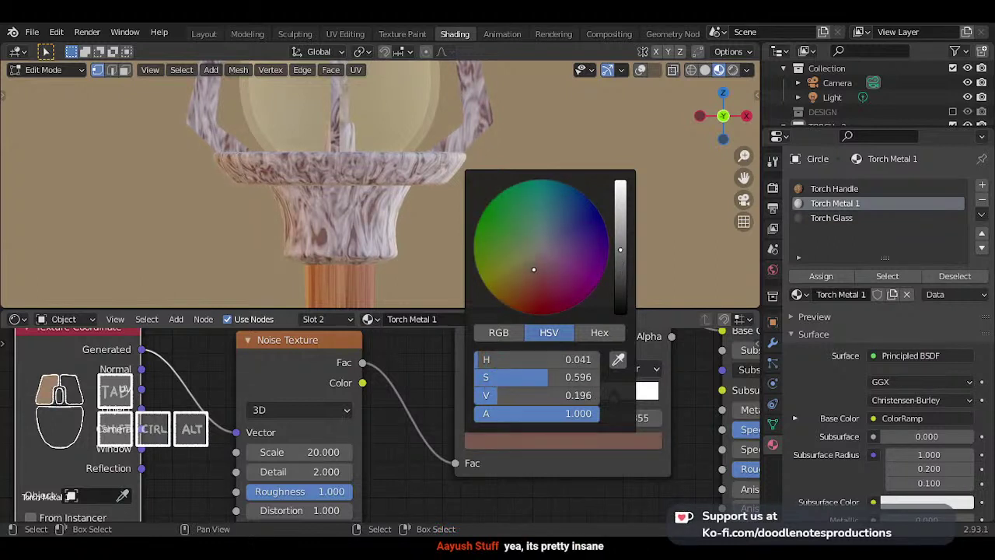
left_click_drag(534, 270, 517, 293)
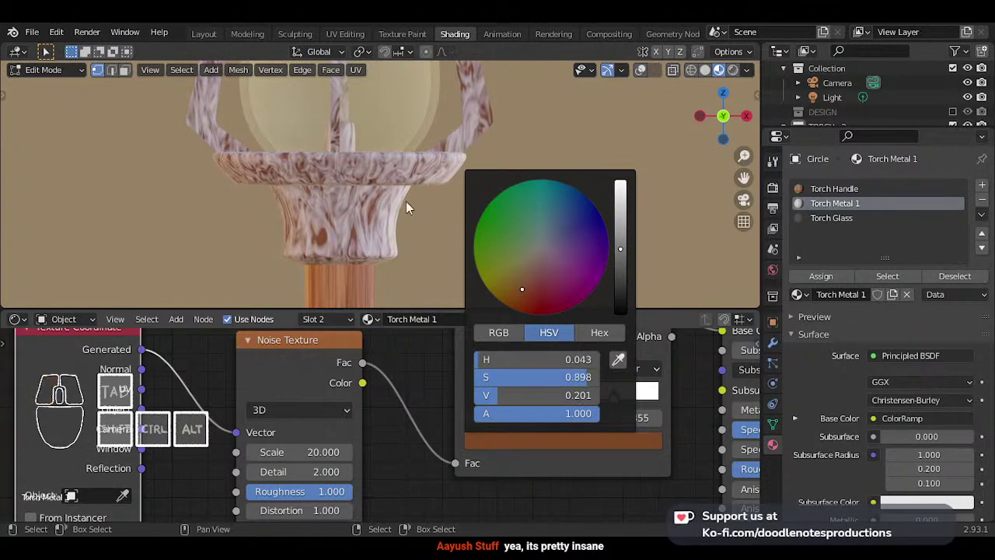
left_click(613, 395)
left_click(557, 442)
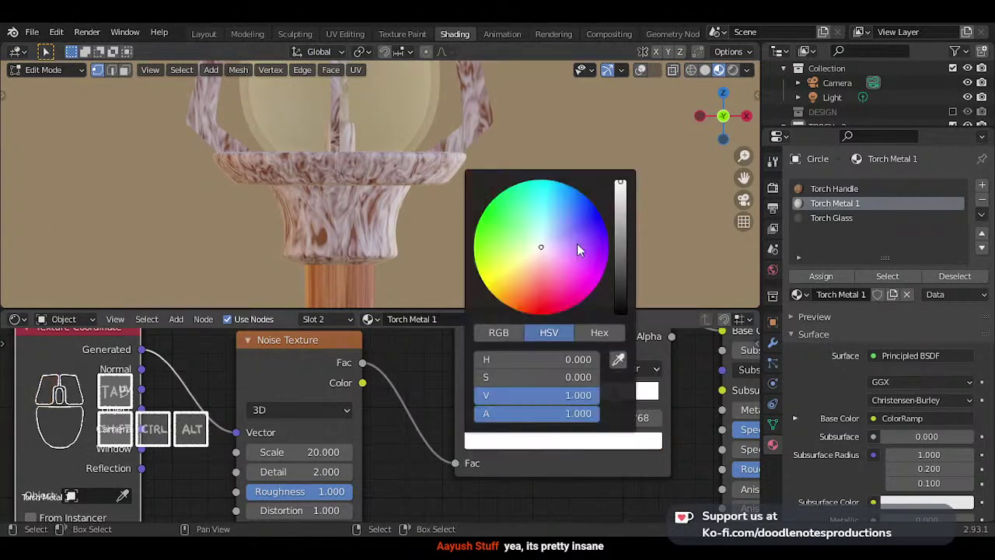
- Set the Principled BSDF's Metallic to 1 and Specular to 0.25, and save the file
middle_click_drag(688, 400, 509, 438)
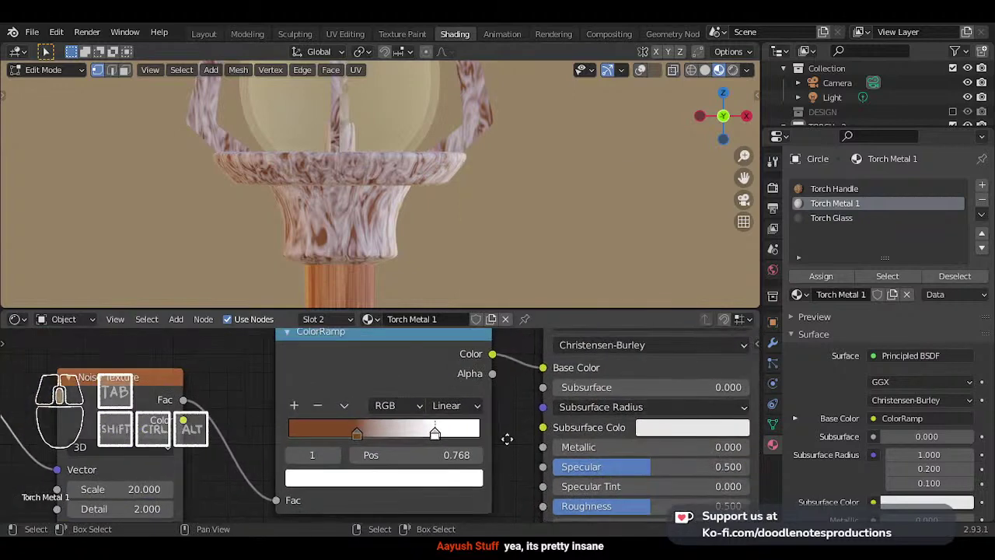
left_click_drag(591, 447, 724, 446)
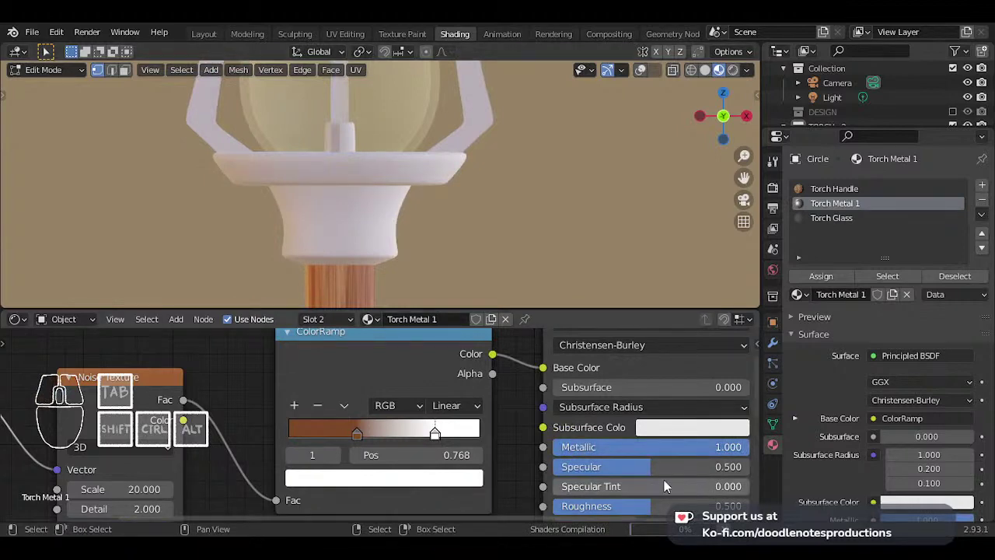
left_click(629, 466)
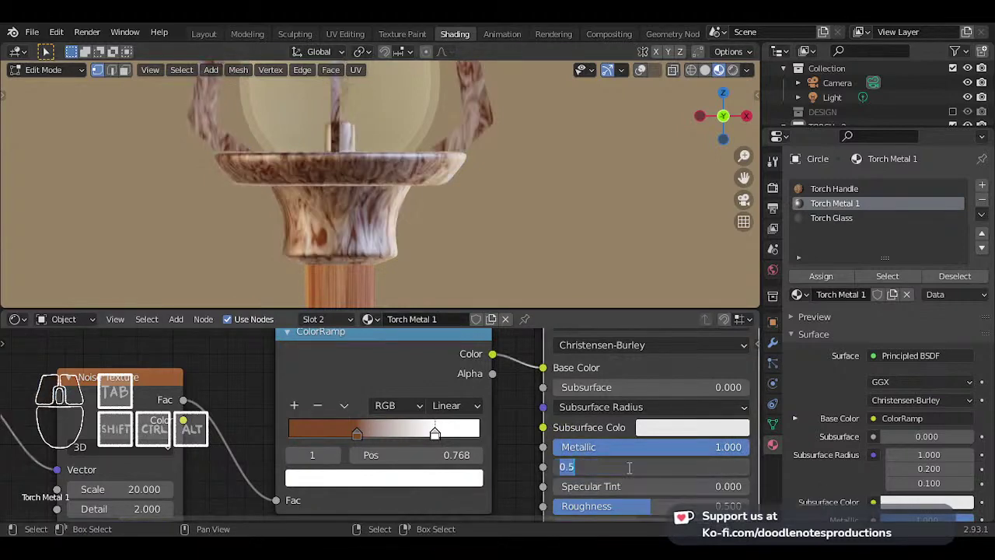
type(".25")
key("Return")
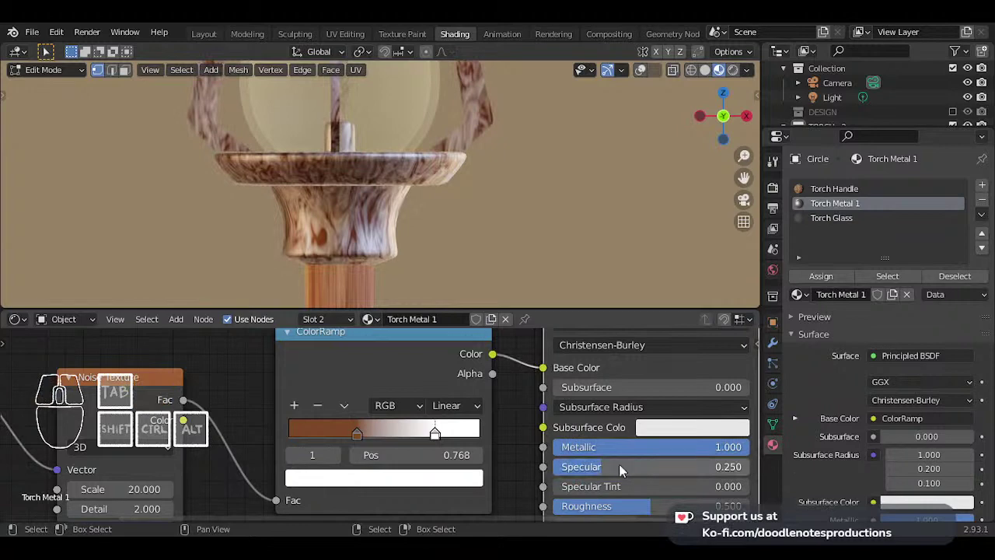
key("ctrl+s")
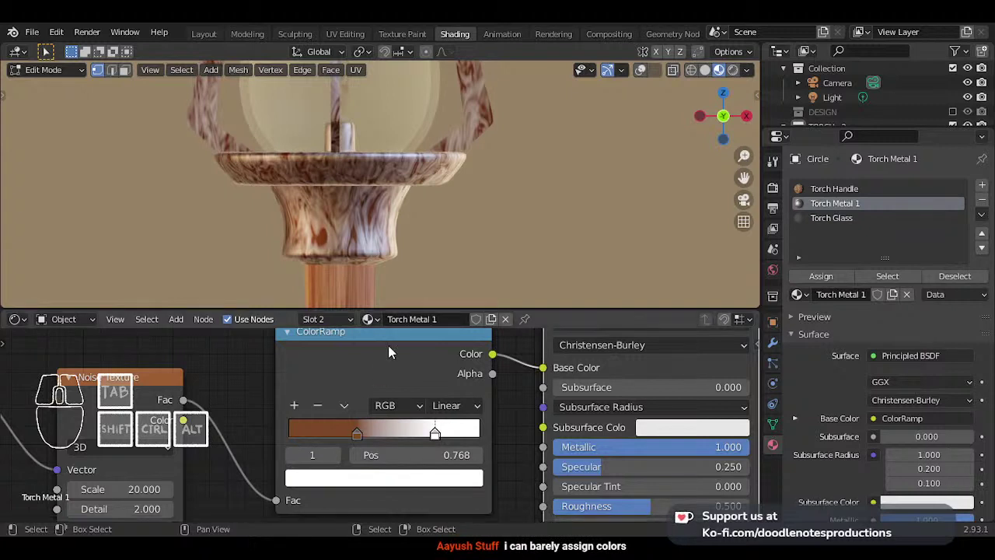
- Switch to Object Mode with viewport overlays shown, and examine the torch's metal pattern from the front
scroll(381, 187, "up", 2)
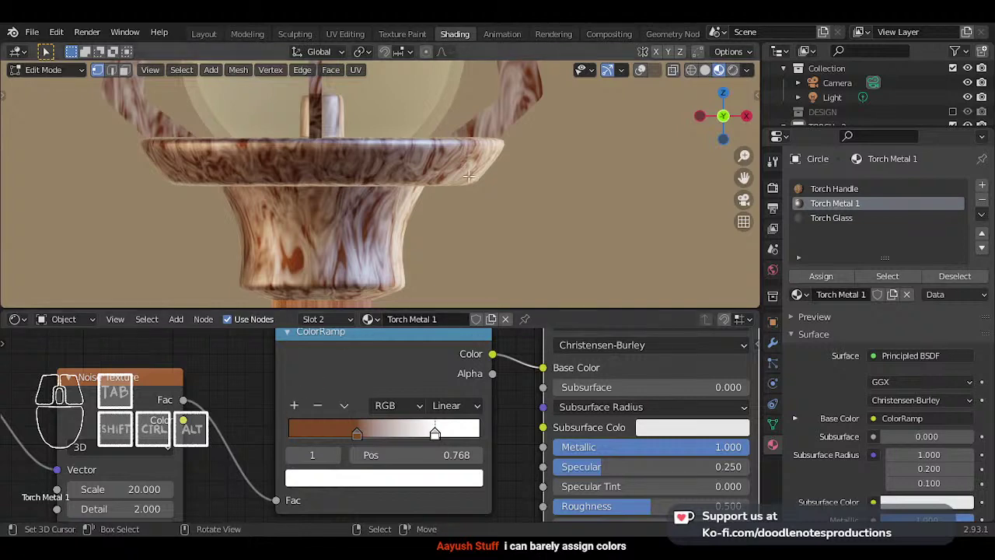
key("Tab")
scroll(486, 141, "down", 4)
middle_click_drag(452, 165, 424, 247, "shift")
key("Tab")
key("KP_1")
key("shift+alt+z")
scroll(479, 198, "up", 1)
scroll(500, 190, "down", 2)
key("Tab")
scroll(425, 247, "down", 2)
mouse_move(441, 198)
middle_mouse_down("shift")
mouse_move(438, 134)
mouse_move(432, 204)
middle_mouse_up("shift")
scroll(439, 134, "down", 2)
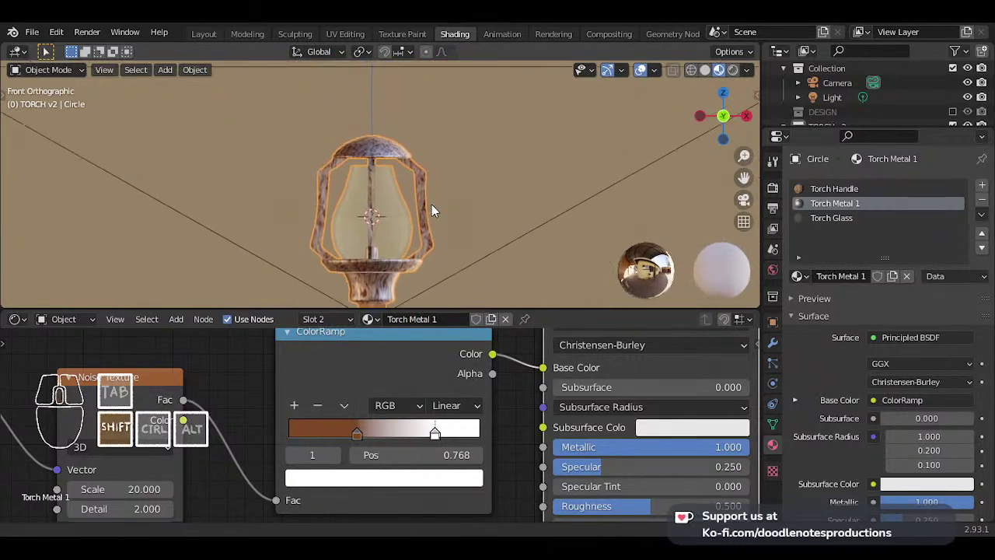
scroll(432, 204, "up", 2)
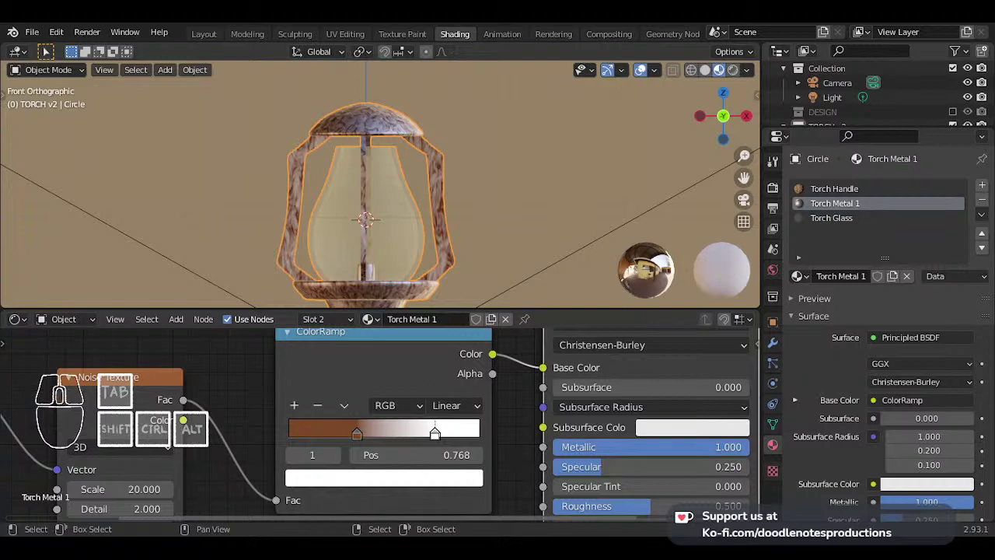
scroll(509, 195, "up", 2)
middle_click_drag(471, 232, 455, 164, "shift")
scroll(441, 180, "up", 3)
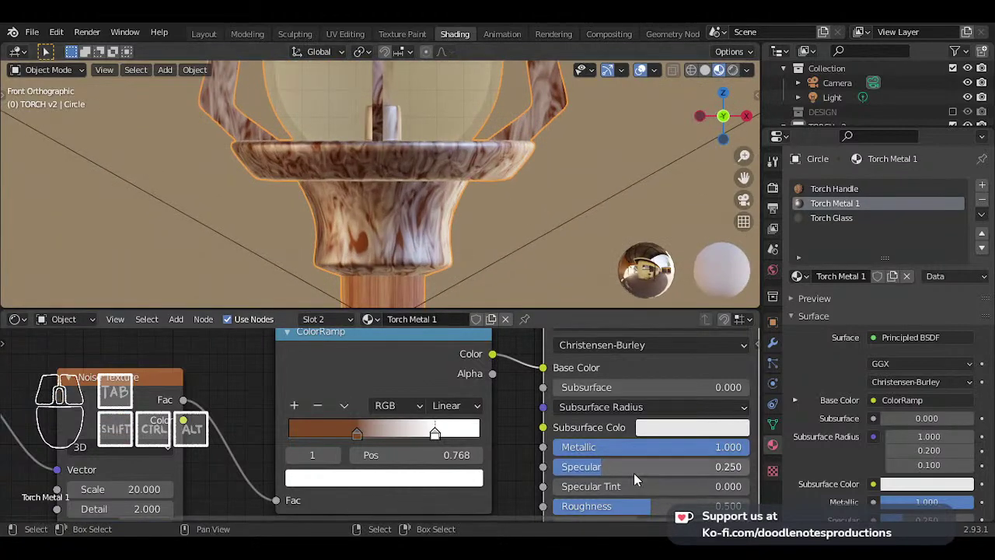
middle_click_drag(635, 471, 576, 460)
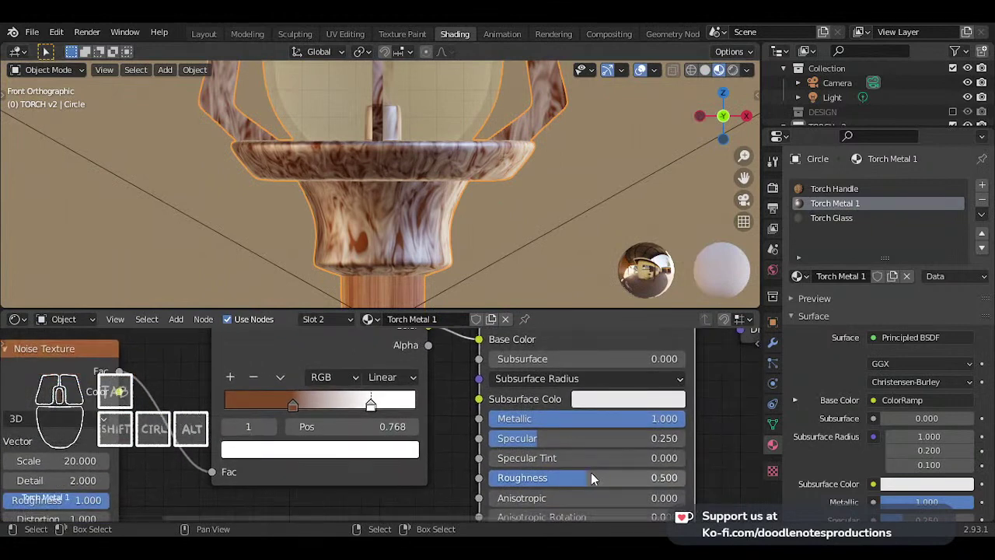
left_click_drag(588, 473, 588, 473)
left_click(592, 479)
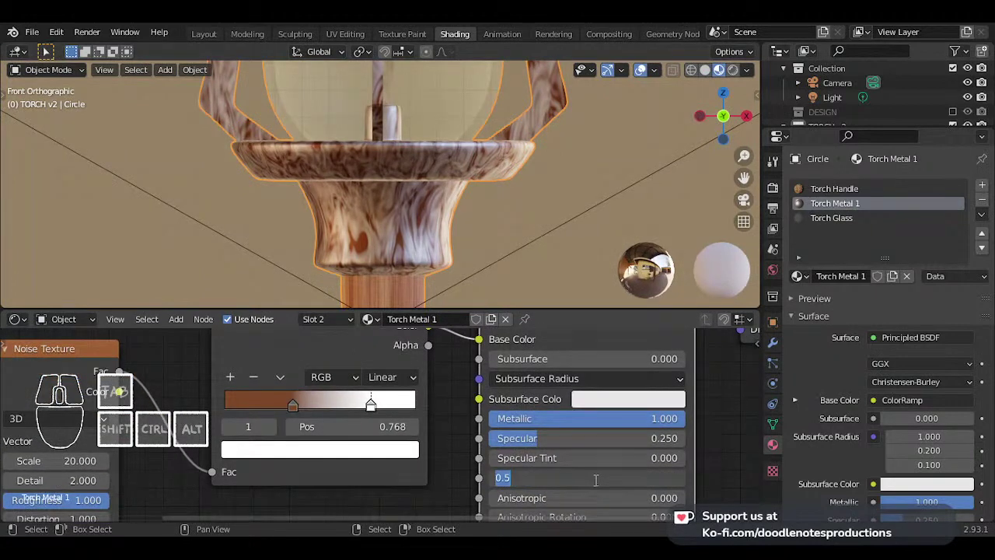
key("Return")
- Switch the viewport to Rendered shading and examine the torch's metal under the scene lighting
left_click(732, 70)
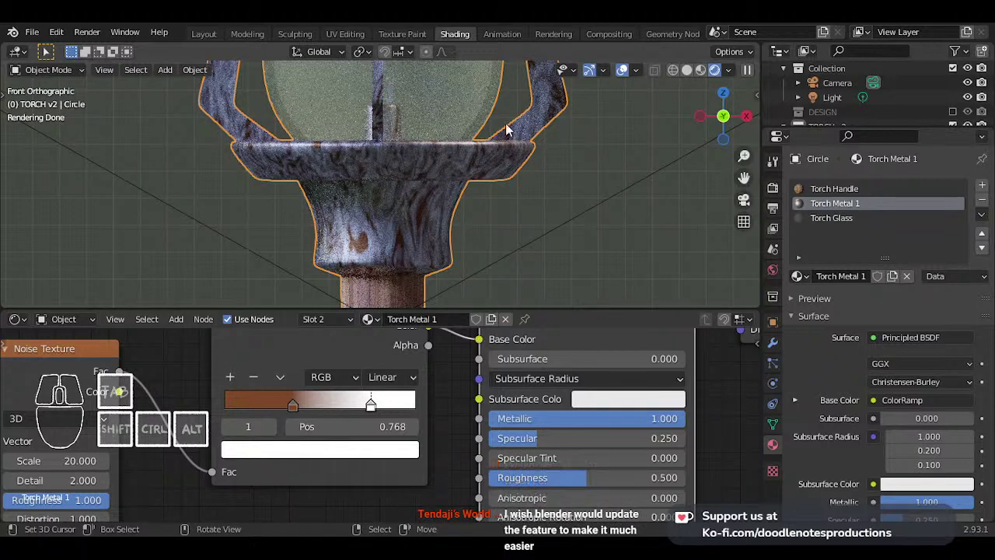
middle_click_drag(398, 200, 414, 197, "shift")
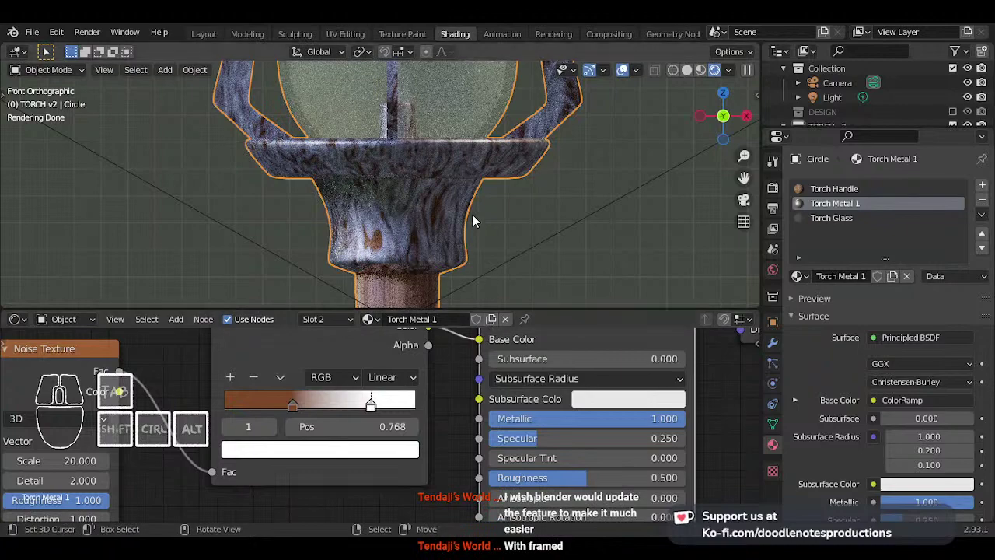
scroll(480, 210, "down", 5)
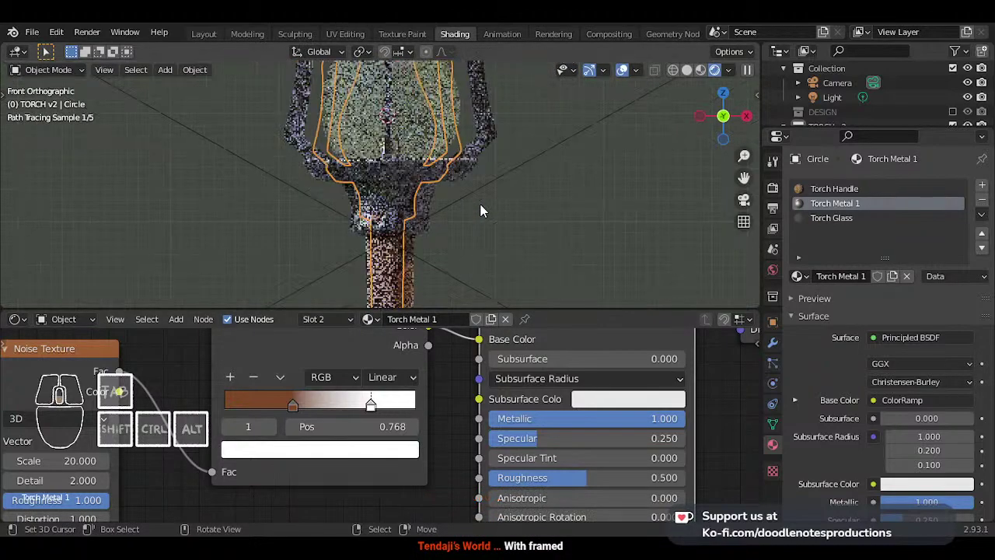
middle_click_drag(442, 159, 440, 200, "shift")
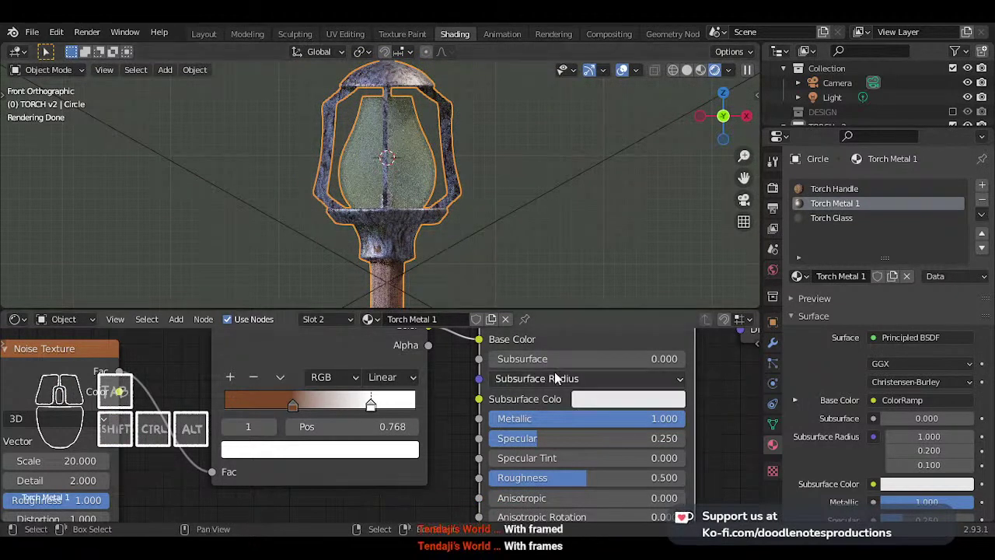
- Set the Principled BSDF's Specular to 0.2 for the torch metal
left_click_drag(537, 438, 531, 438)
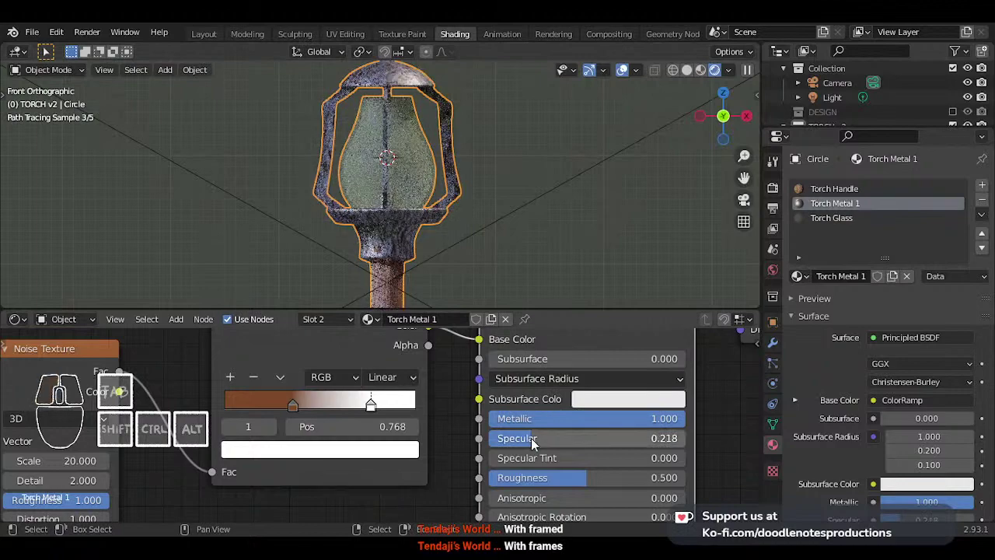
left_click(531, 437)
type("0.2")
key("Return")
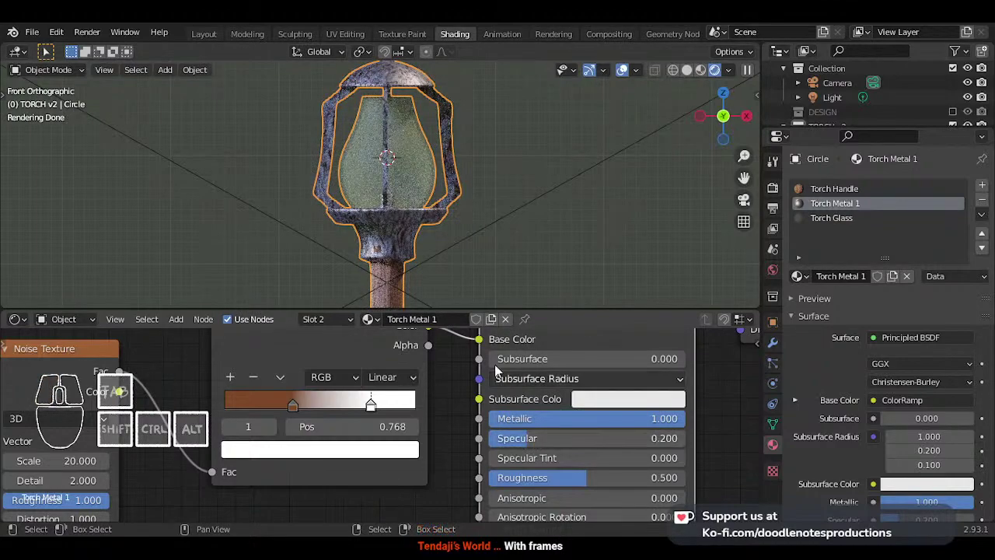
- Examine the rendered torch from handle to lamp head to judge the reduced specular
scroll(413, 215, "down", 4)
scroll(408, 187, "up", 4)
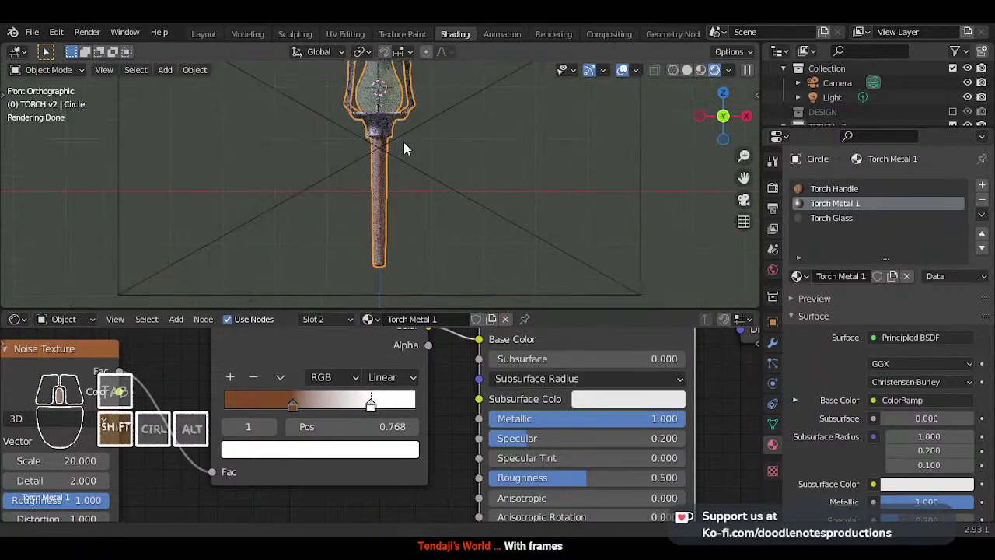
scroll(404, 142, "down", 4)
scroll(394, 217, "up", 5)
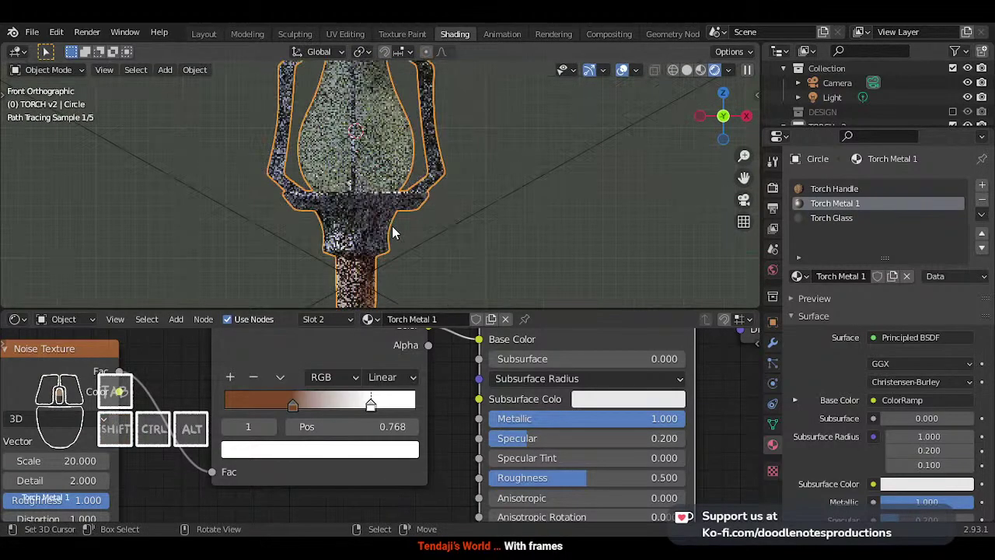
scroll(413, 212, "up", 2)
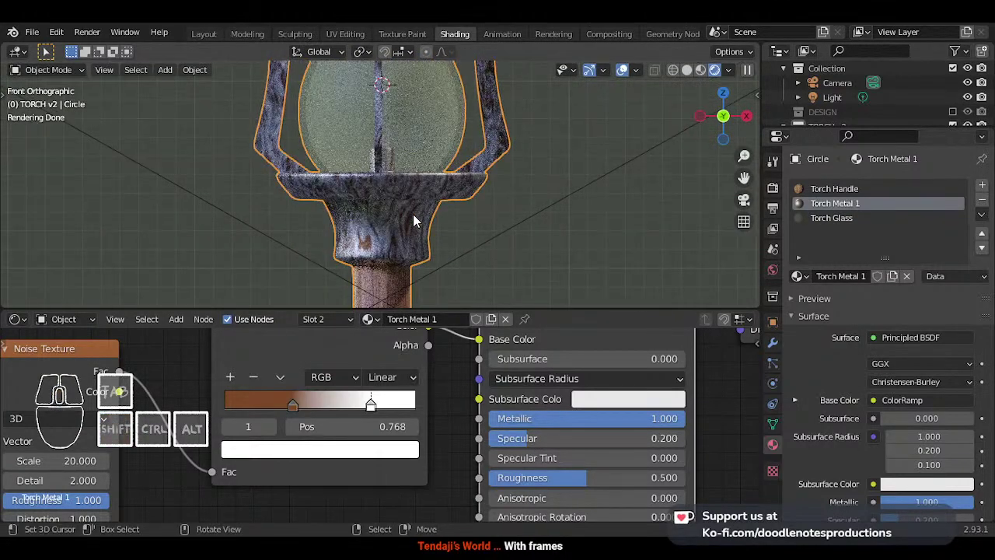
middle_click_drag(413, 214, 416, 171, "shift")
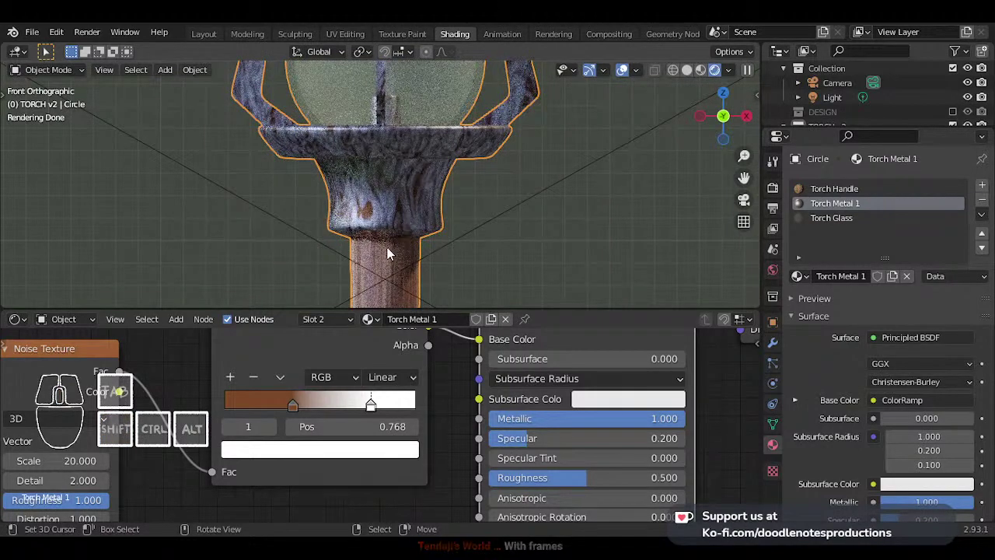
scroll(400, 246, "down", 3)
mouse_move(399, 245)
middle_mouse_down("shift")
mouse_move(398, 175)
mouse_move(381, 256)
mouse_move(396, 299)
middle_mouse_up("shift")
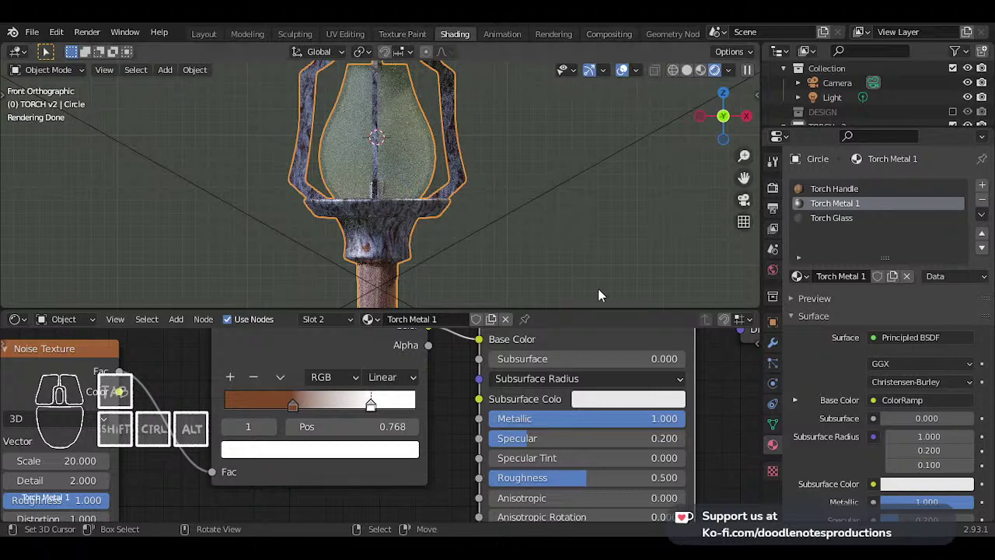
- Return the viewport to Material Preview shading and examine the metal on the cage and the collar
left_click(700, 70)
scroll(473, 176, "up", 3)
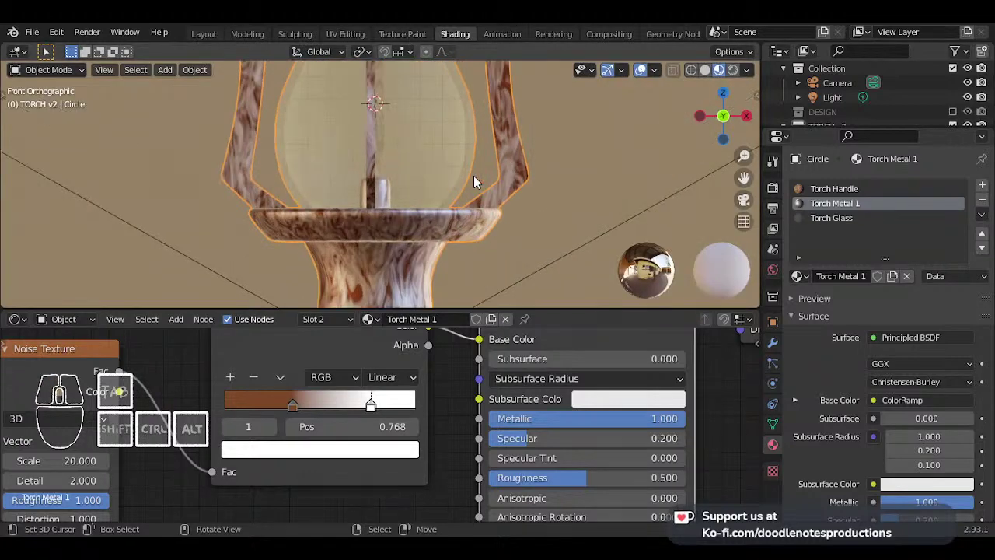
middle_click_drag(474, 176, 469, 105, "shift")
scroll(468, 105, "down", 1)
middle_click_drag(443, 237, 443, 142, "shift")
scroll(443, 141, "up", 1)
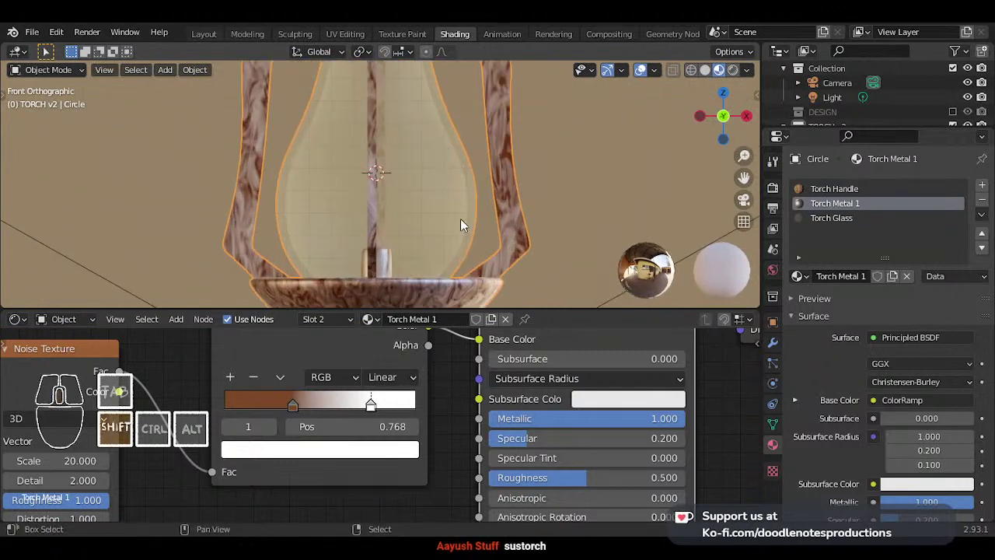
middle_click_drag(460, 218, 461, 116, "shift")
scroll(459, 213, "down", 4)
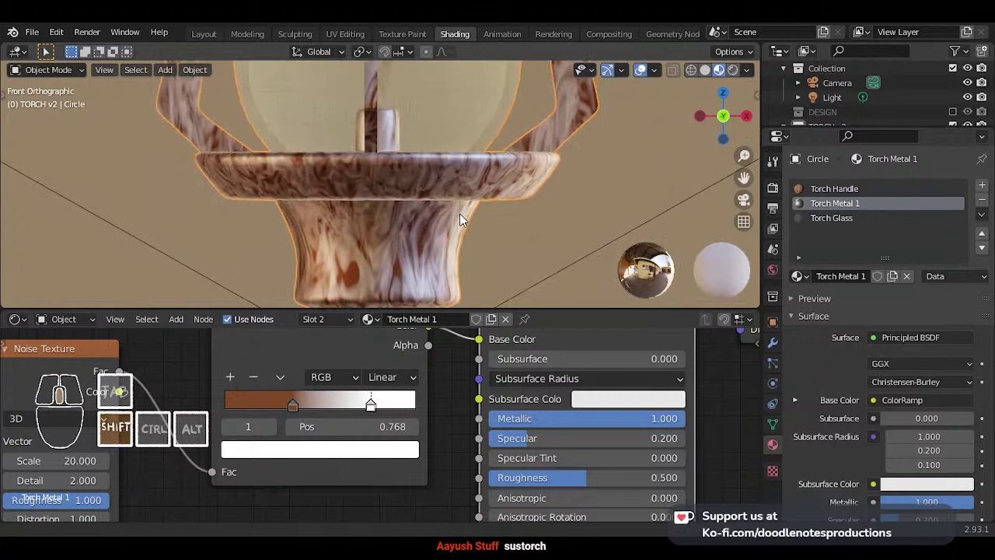
middle_click_drag(442, 133, 446, 210, "shift")
scroll(354, 418, "down", 4)
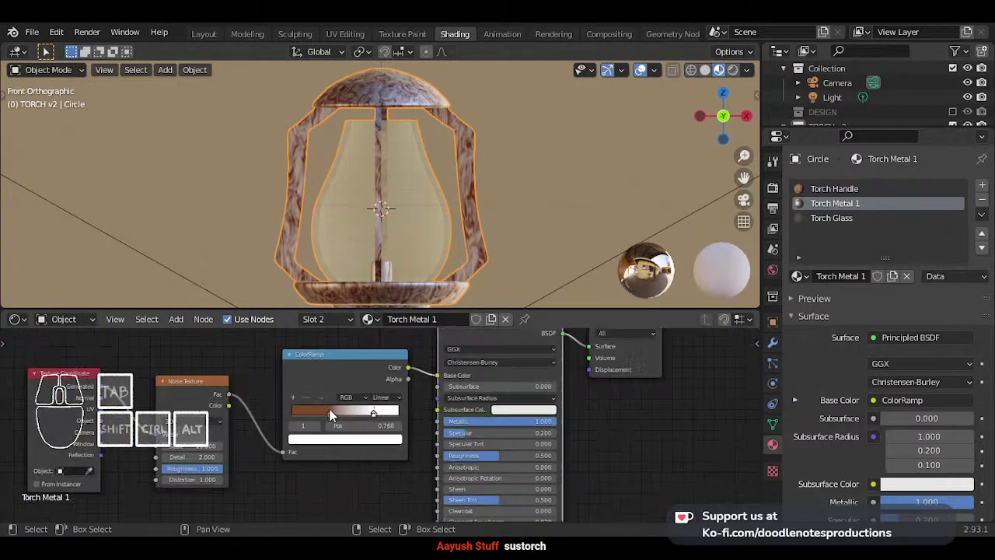
- Space out the Texture Coordinate, Noise Texture and ColorRamp nodes to leave room before the Principled BSDF
left_click_drag(382, 377, 356, 388)
left_click(353, 392)
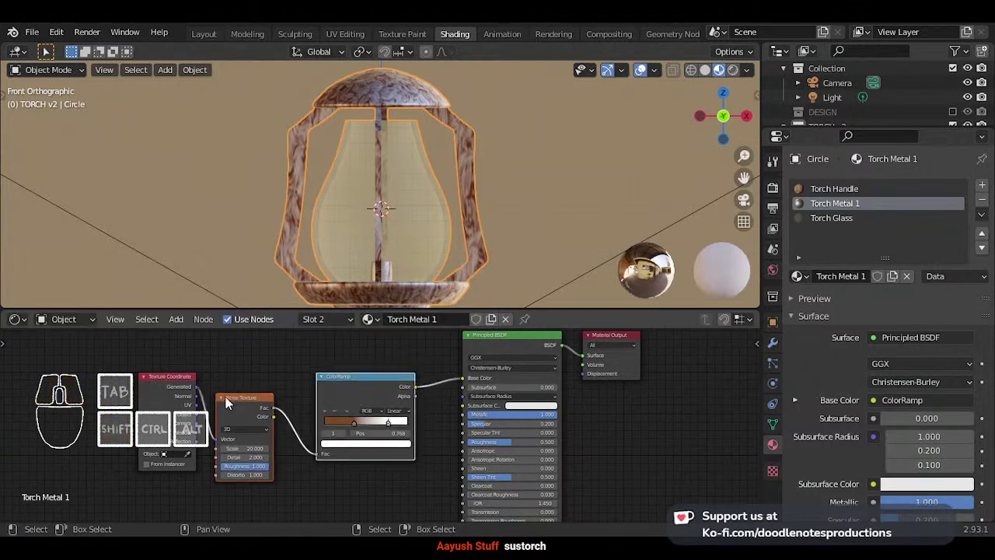
left_click(177, 398)
key("g")
left_click(119, 411)
left_click(246, 407)
key("g")
left_click(220, 398)
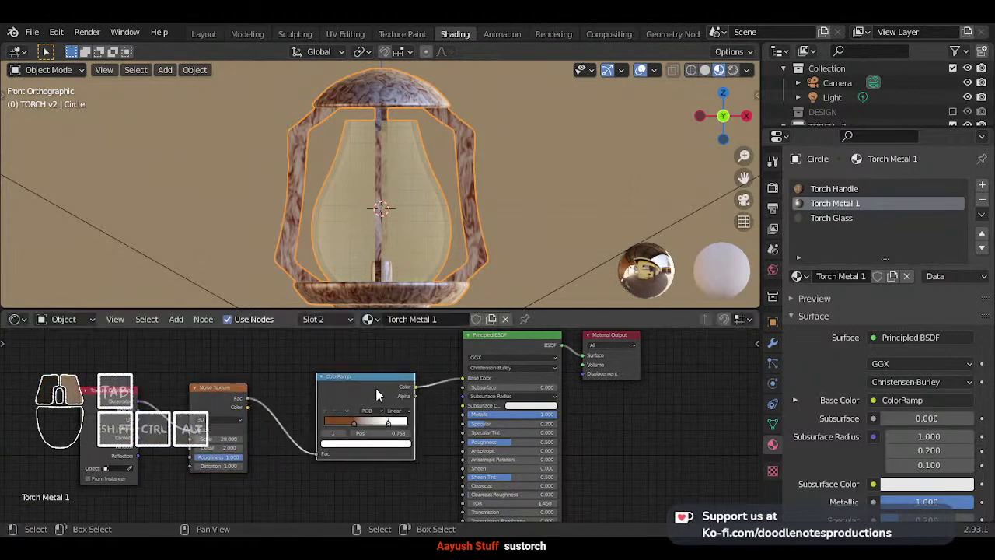
left_click_drag(400, 410, 362, 411)
- Connect the Noise Texture's Fac output to the Principled BSDF's Roughness input and check the effect on the torch's collar
scroll(380, 269, "up", 3)
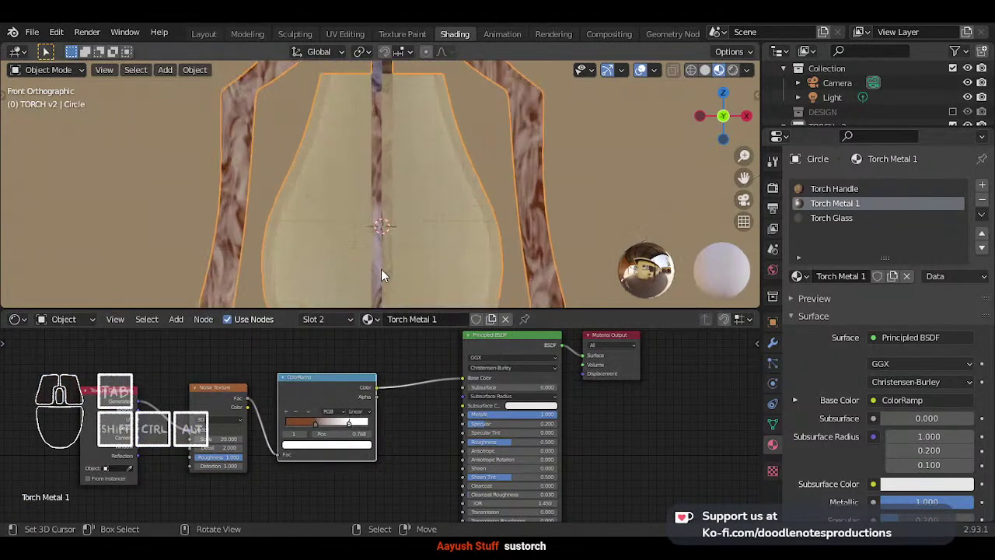
mouse_move(381, 269)
middle_mouse_down("shift")
mouse_move(396, 237)
mouse_move(396, 193)
mouse_move(397, 278)
middle_mouse_up("shift")
scroll(392, 233, "down", 3, "shift")
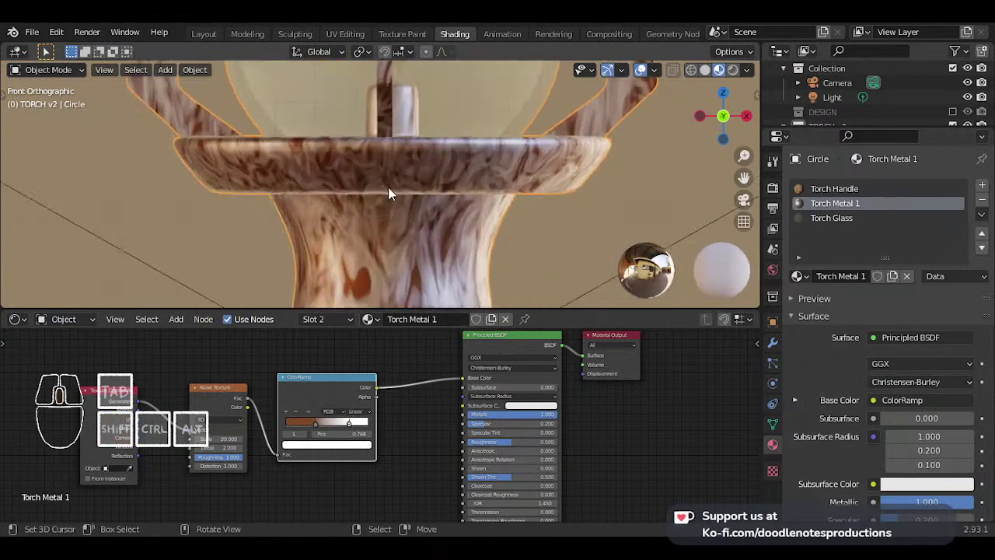
mouse_move(248, 398)
left_mouse_down()
mouse_move(327, 386)
mouse_move(427, 459)
mouse_move(460, 467)
mouse_move(459, 442)
left_mouse_up()
scroll(531, 435, "up", 2)
scroll(463, 448, "up", 2)
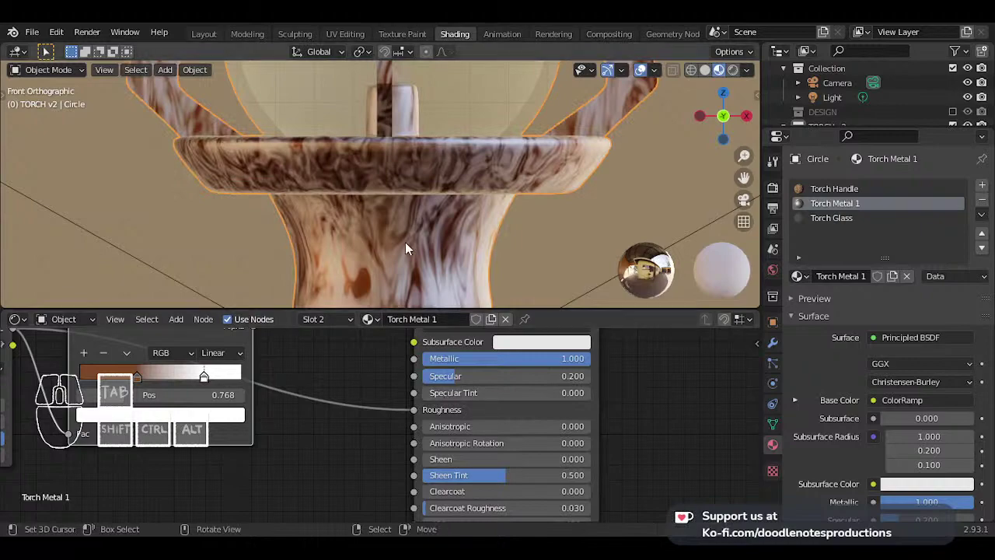
- Insert an Invert node on the link between the Noise Texture's Fac output and the Principled BSDF's Roughness input
middle_click_drag(382, 248, 348, 184)
scroll(371, 261, "up", 3)
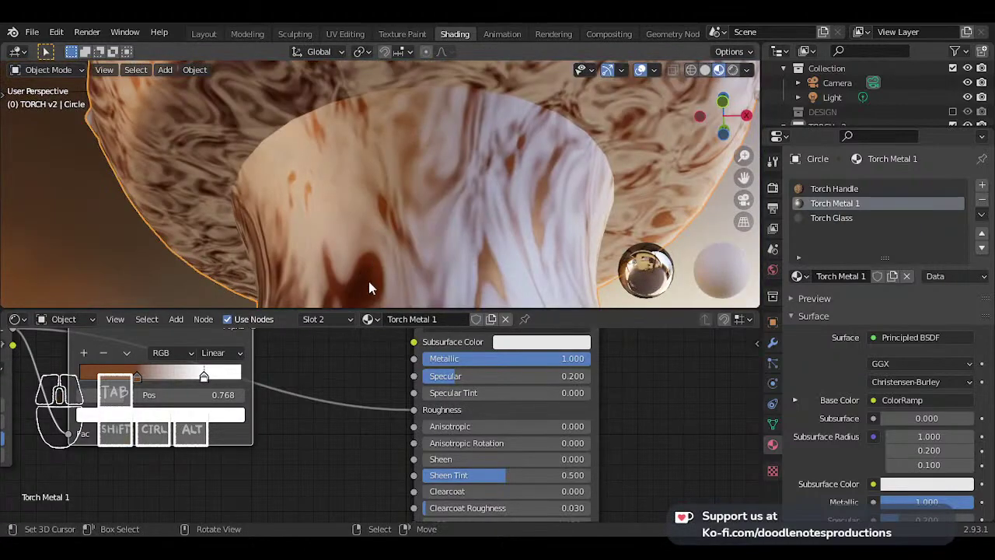
key("shift+a")
mouse_move(301, 443)
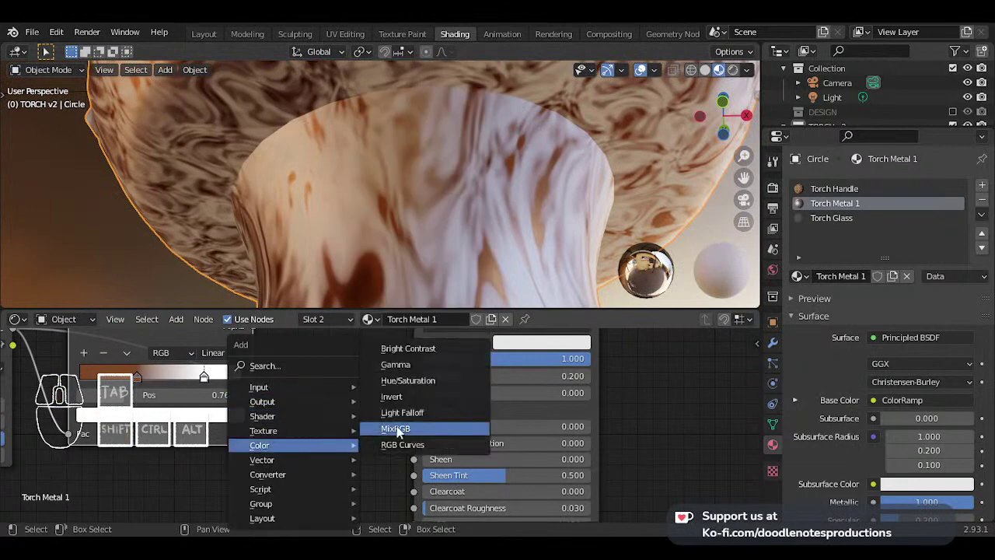
left_click(393, 397)
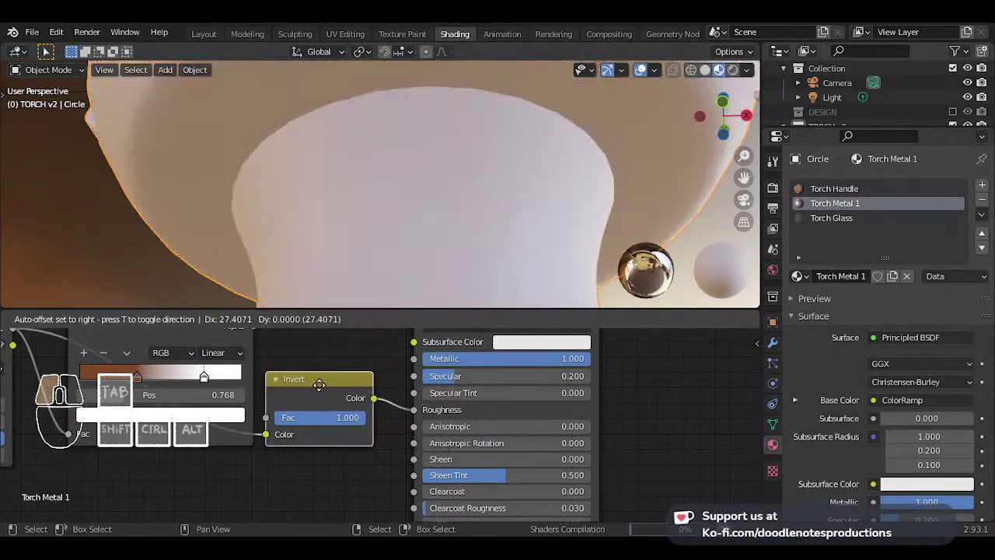
left_click(328, 382)
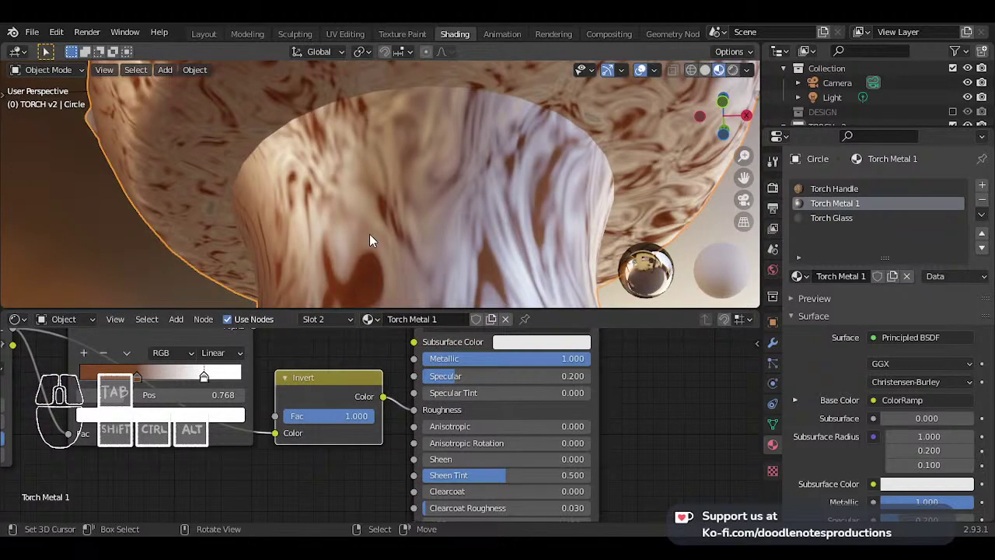
- Set the Noise Texture's Distortion to 0 and check the rust pattern on the torch's collar
scroll(370, 234, "up", 4)
middle_click_drag(381, 188, 428, 234)
scroll(156, 389, "down", 1)
middle_click_drag(117, 393, 279, 361)
scroll(280, 361, "up", 1)
left_click(180, 415)
scroll(374, 132, "down", 5)
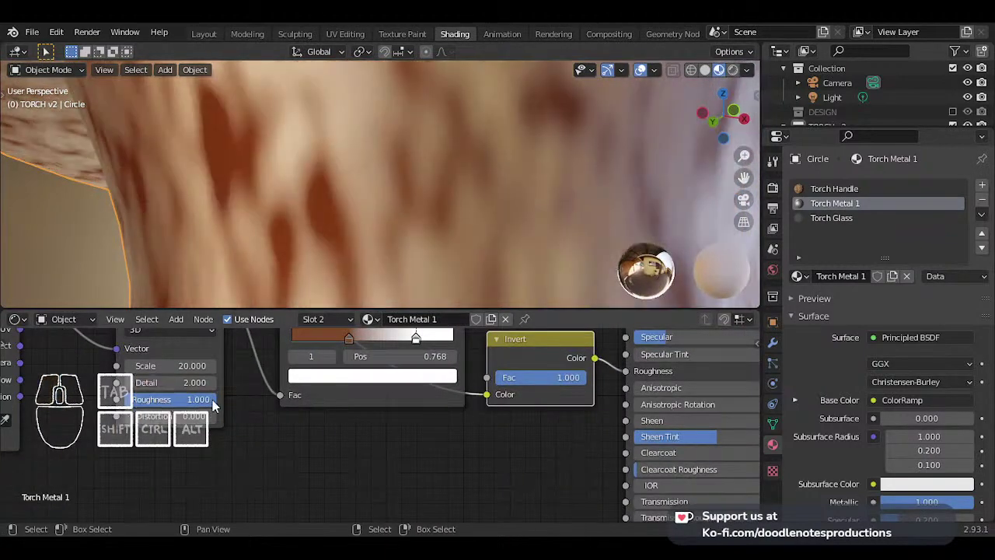
middle_click_drag(404, 143, 401, 171)
scroll(311, 382, "up", 3)
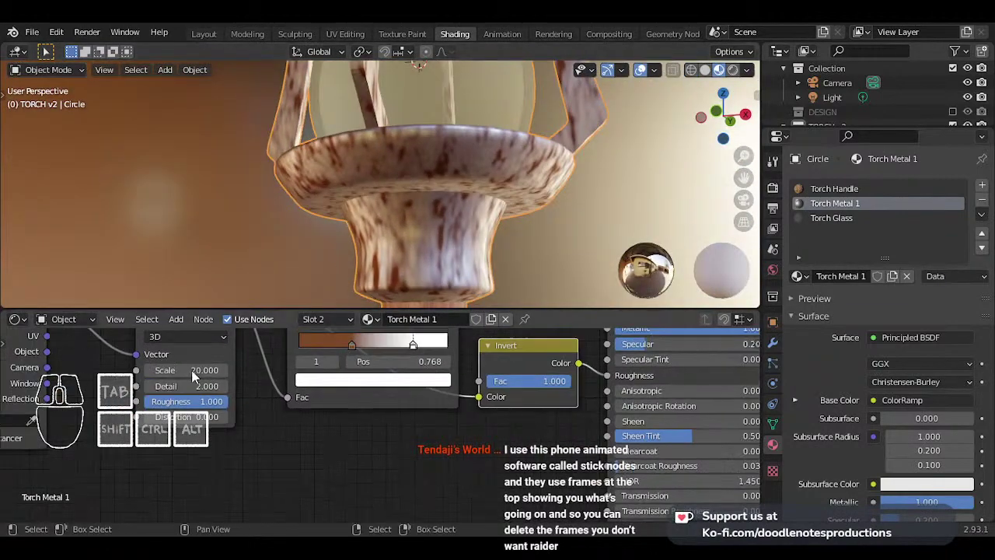
- Move the ColorRamp's brown stop to 0.268 and connect the ramp's Color output to the Invert node's Color input
left_click_drag(370, 354, 353, 353)
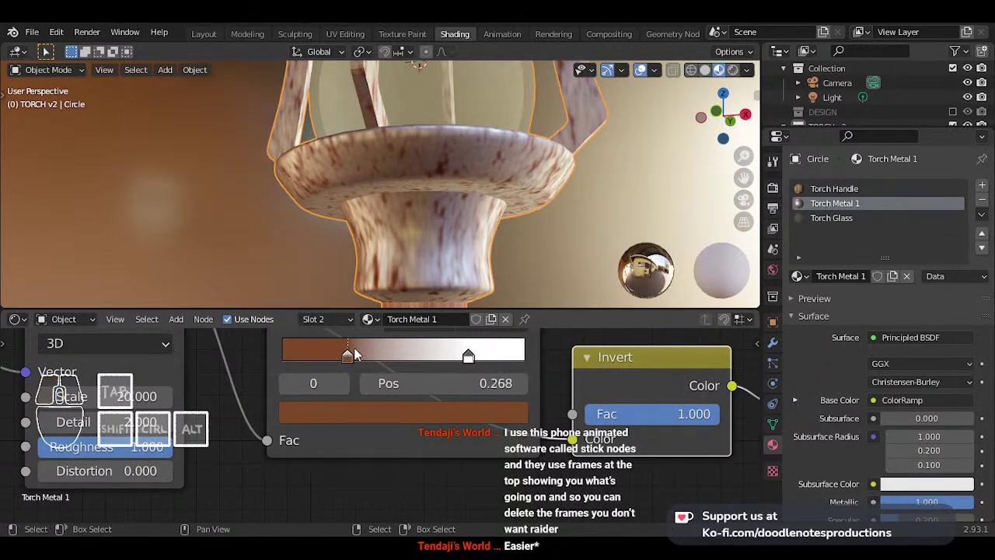
middle_click_drag(497, 374, 415, 411)
scroll(415, 411, "down", 7)
left_click_drag(392, 370, 440, 470)
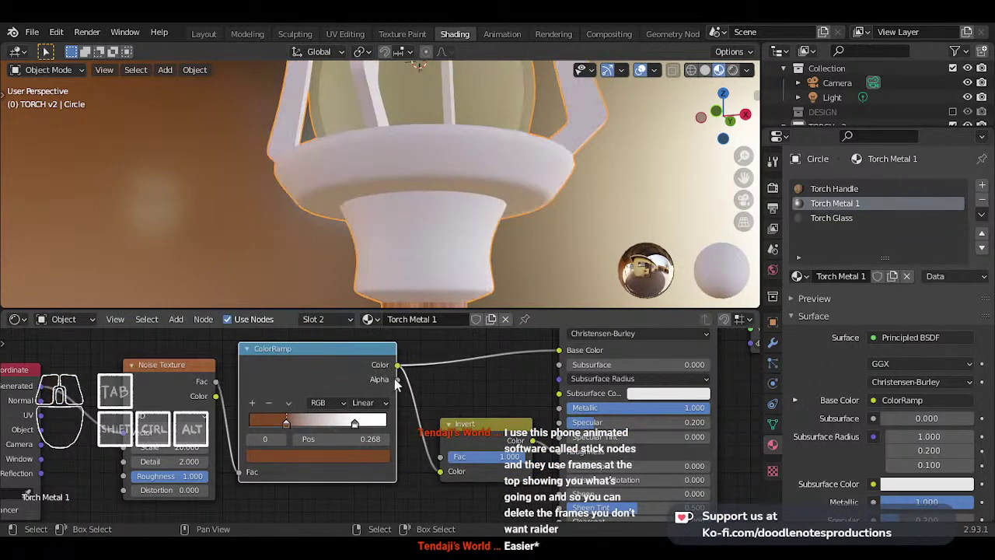
scroll(402, 377, "up", 1)
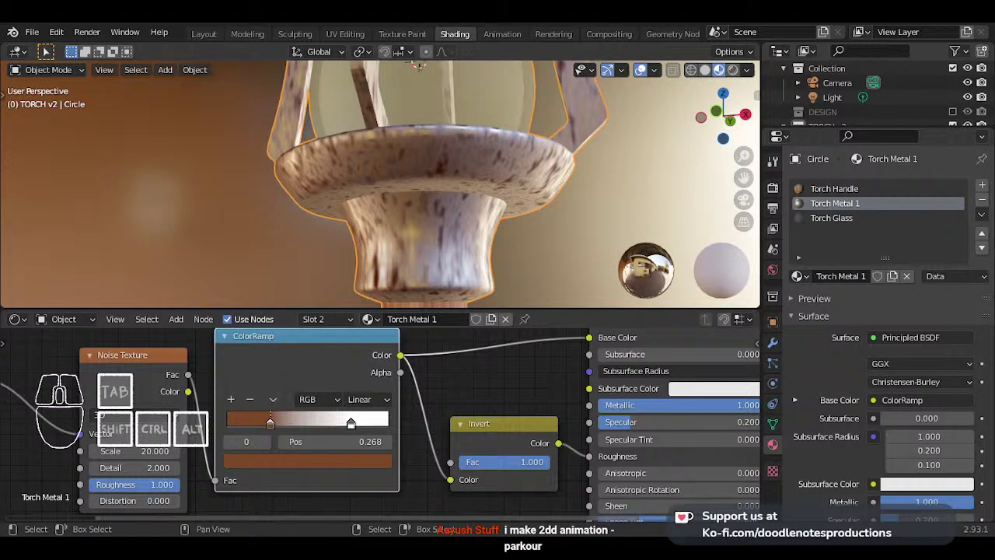
- Move the ColorRamp's white stop to 0.550 and check the reflections on the collar
middle_click_drag(436, 192, 497, 194)
left_click_drag(350, 424, 311, 425)
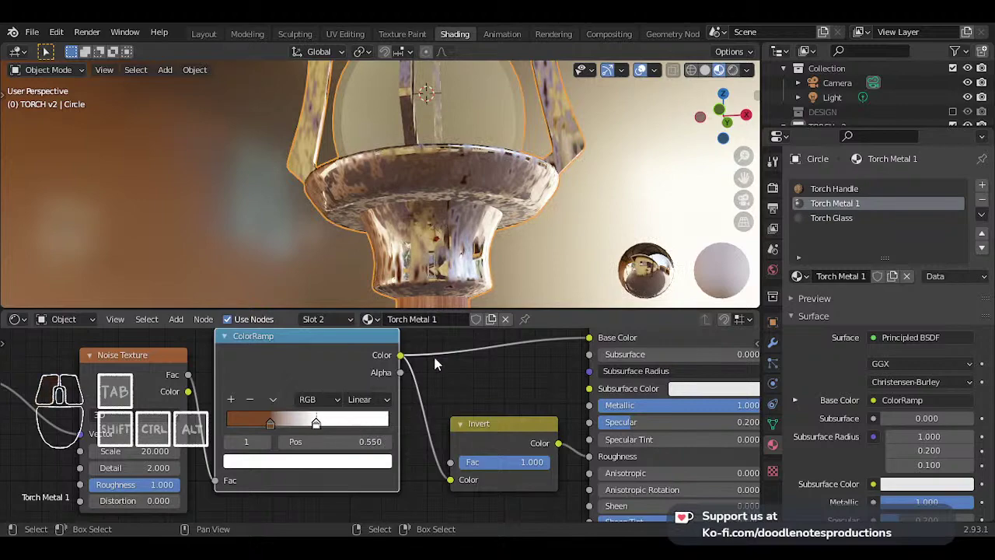
middle_click_drag(447, 194, 463, 347)
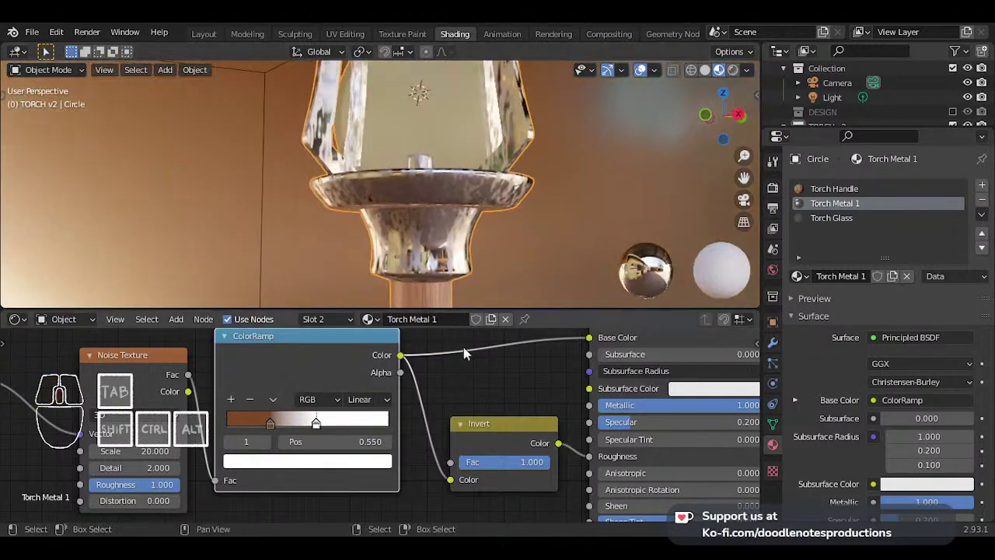
- Insert a Math node between Invert and the Principled BSDF's Roughness input and set its operation to Multiply
left_click(503, 459)
key("shift+a")
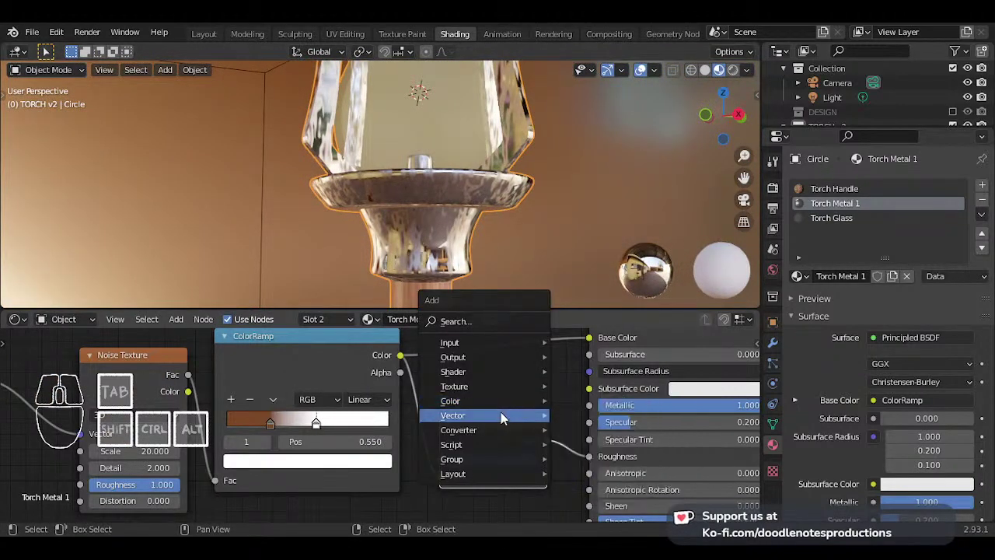
mouse_move(493, 430)
left_click(581, 333)
left_click(580, 412)
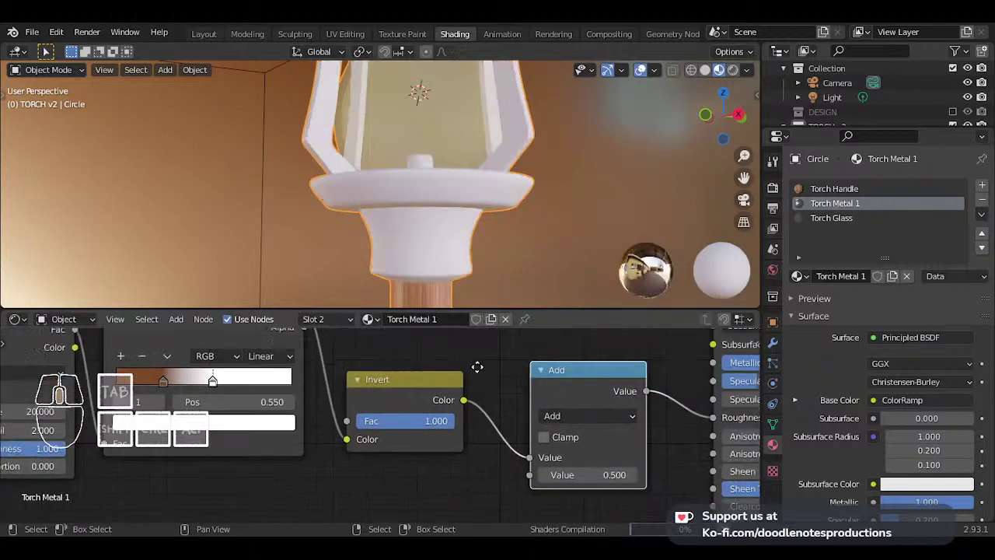
left_click(579, 414)
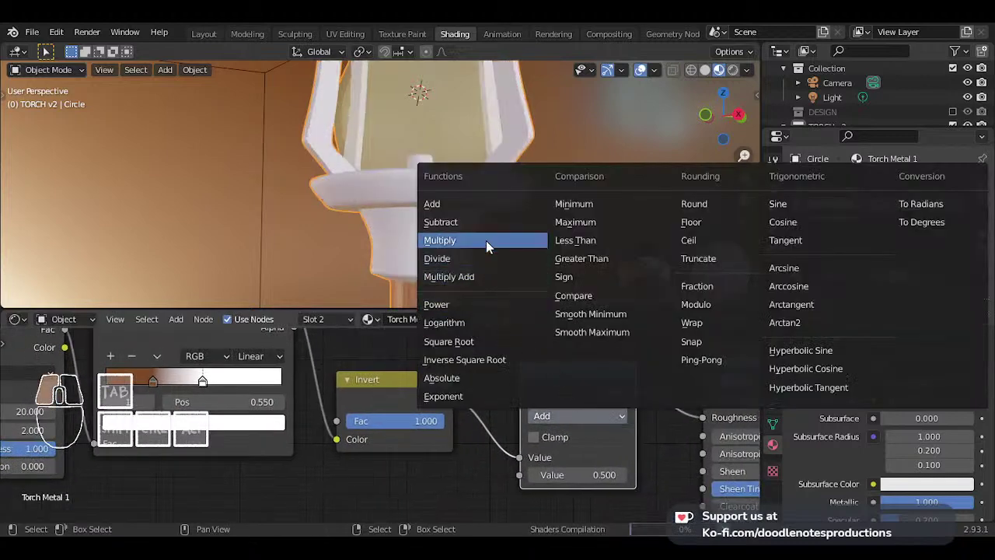
left_click(533, 241)
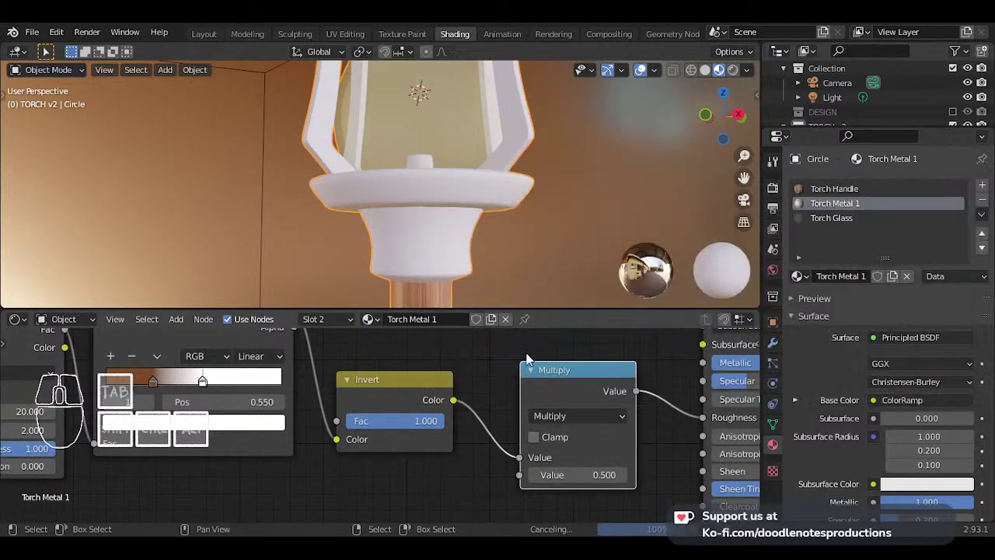
- Try 1 and 0.02 as the Multiply node's value, then set it back to 1
middle_click_drag(623, 420, 472, 395)
scroll(467, 419, "up", 2)
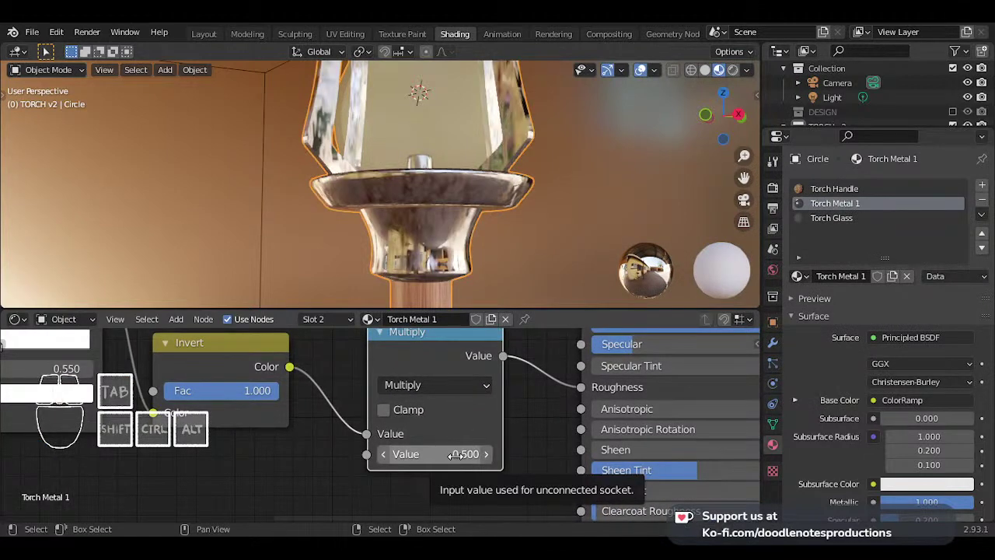
left_click(453, 454)
type("1")
key("Return")
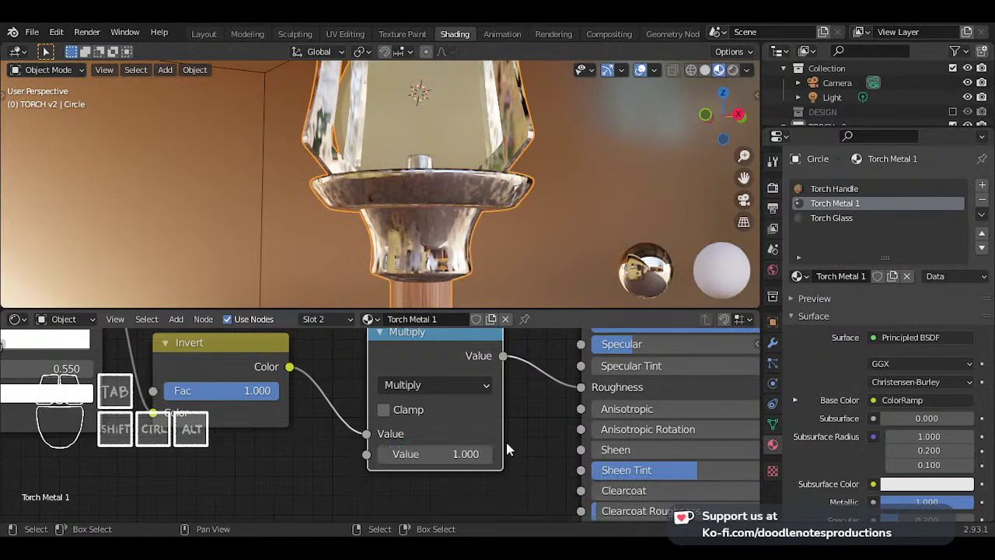
left_click(439, 453)
key("BackSpace")
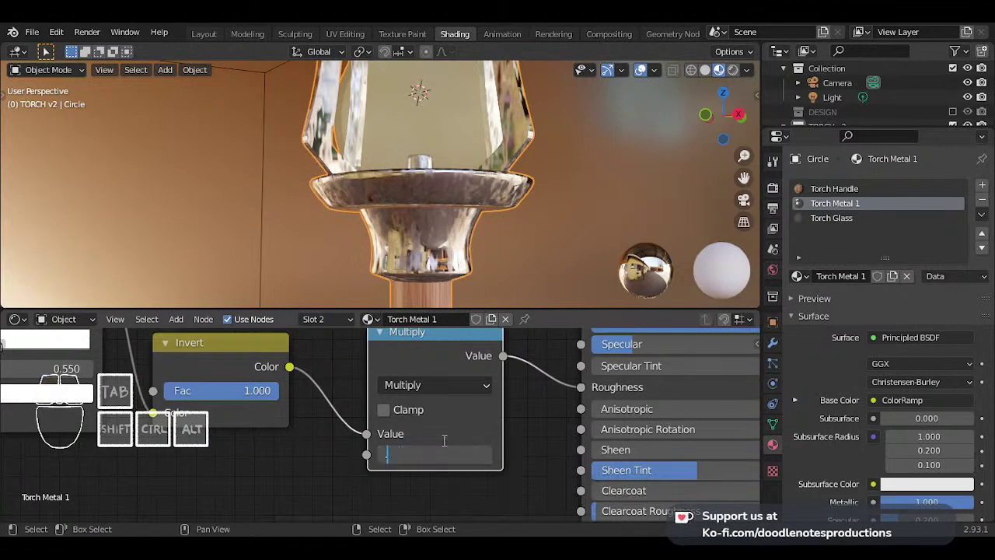
type(".02")
key("Return")
left_click(443, 455)
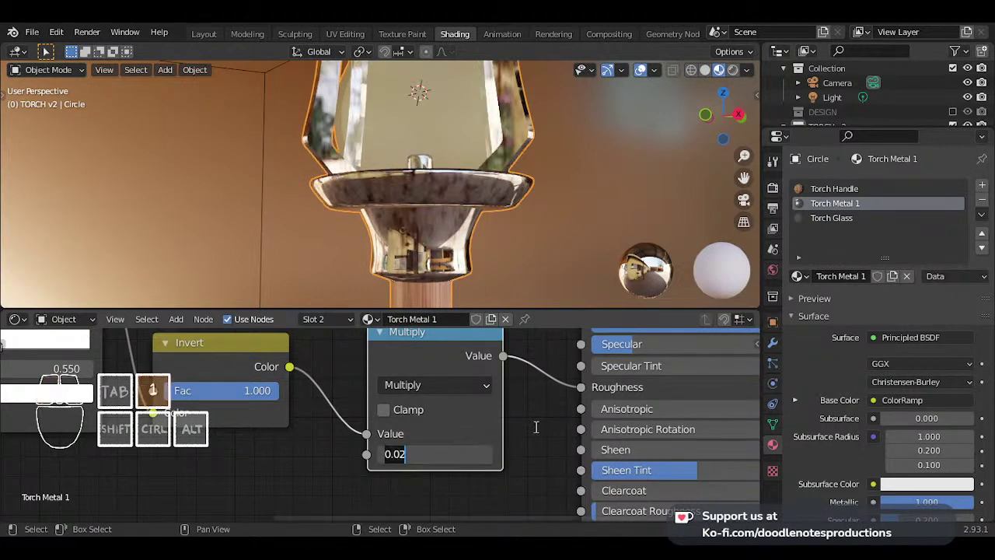
type("1")
key("Return")
- Try the Add operation on the Math node, then return it to Multiply
left_click(439, 385)
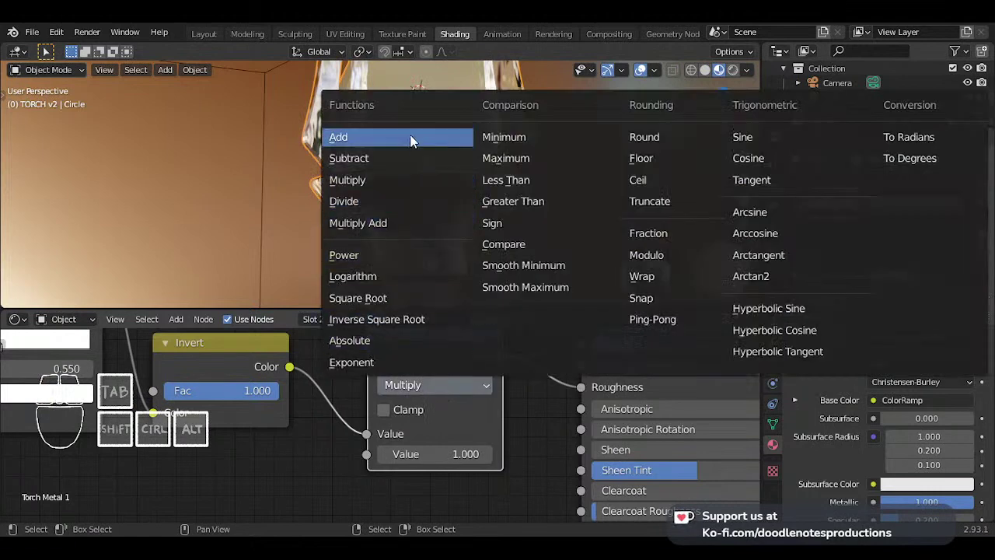
left_click(350, 137)
left_click(462, 388)
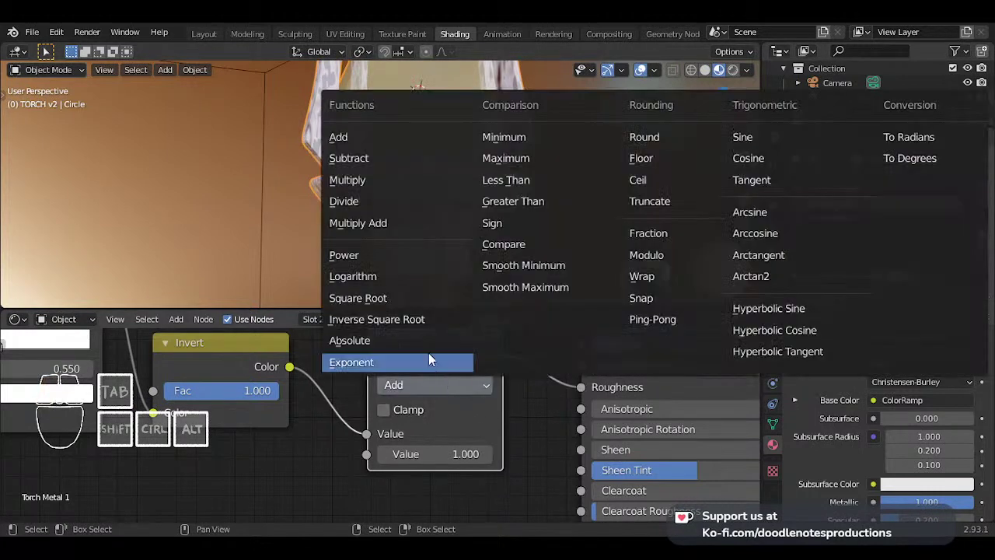
left_click(380, 178)
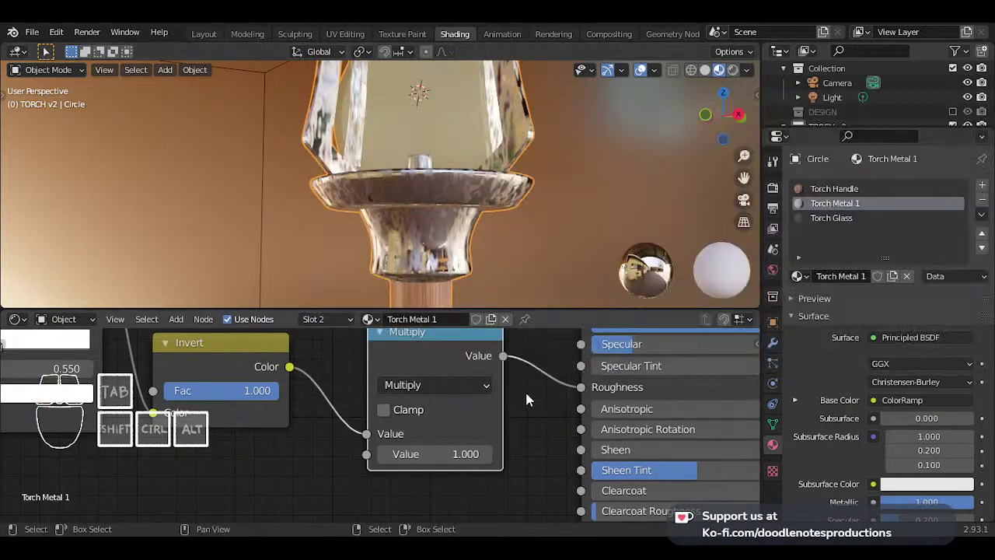
- Set the Multiply node's value to 0.002 and check the metal from another angle
left_click(453, 454)
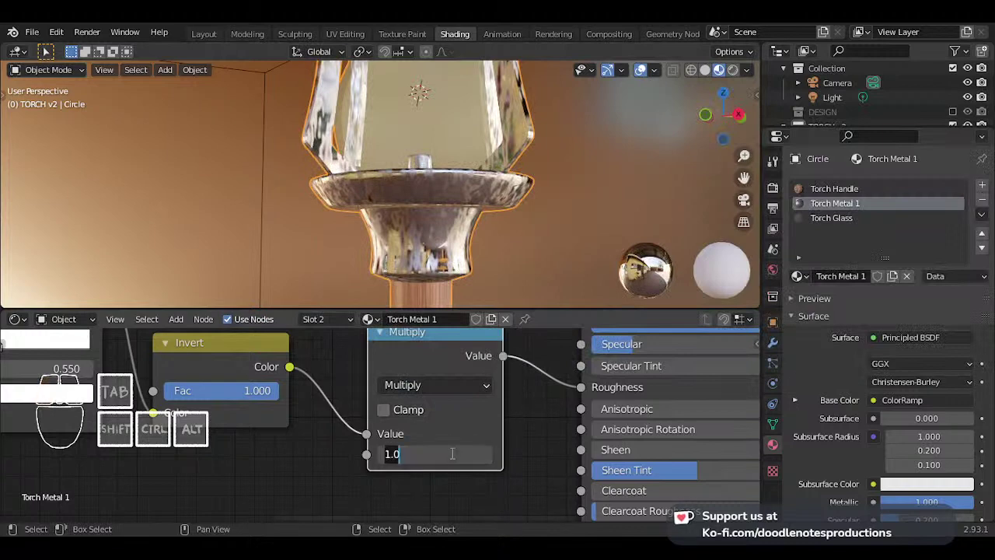
type("-1")
key("Return")
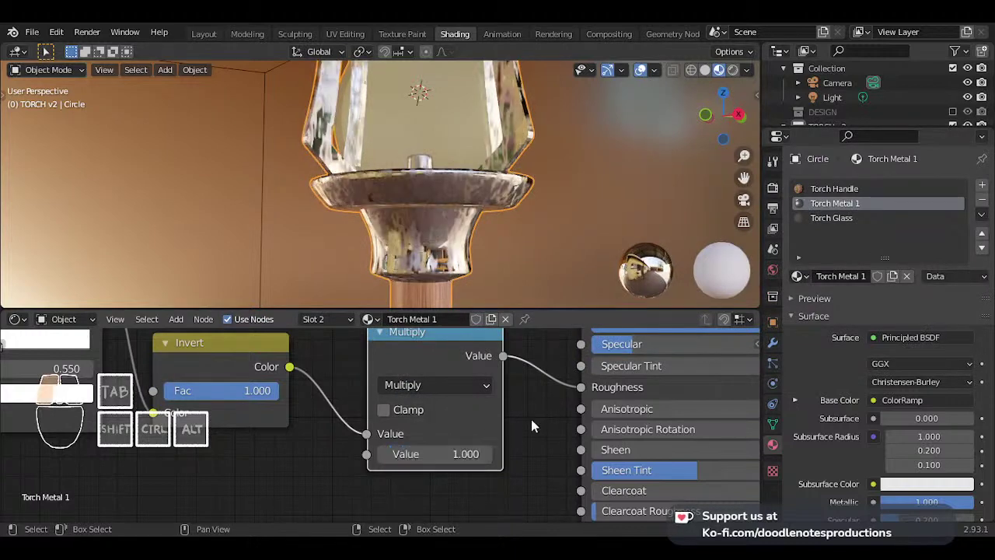
left_click(432, 454)
type(".002")
key("Return")
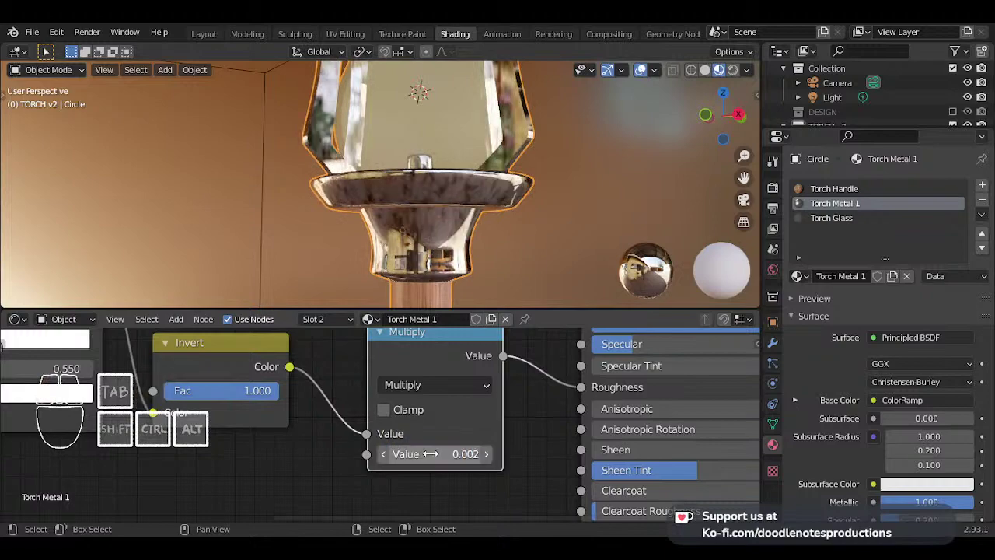
middle_click_drag(417, 216, 385, 227)
middle_click_drag(619, 389, 615, 410)
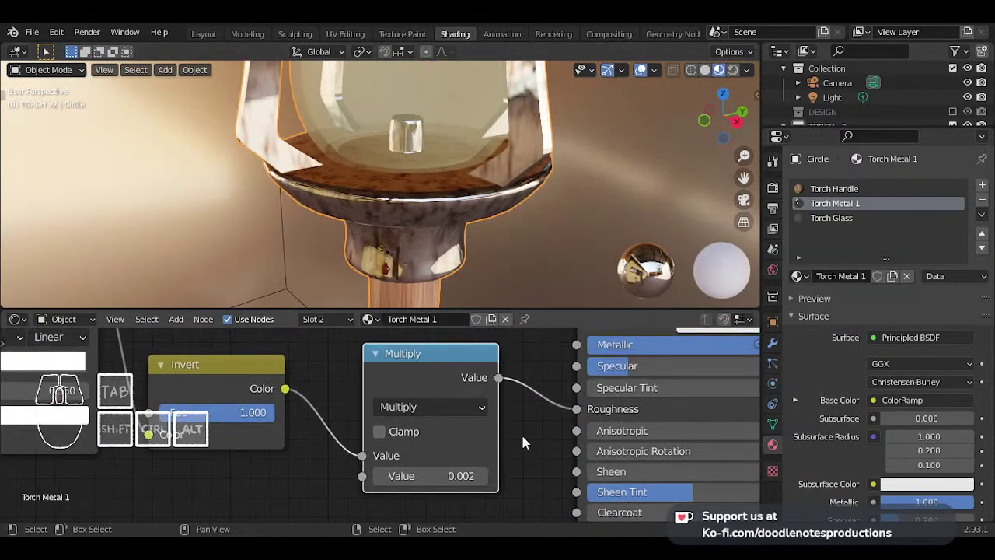
- Try higher Multiply values of 1, 2 and 2.8 while examining the collar's reflections up close
left_click(480, 473)
type("1")
key("Return")
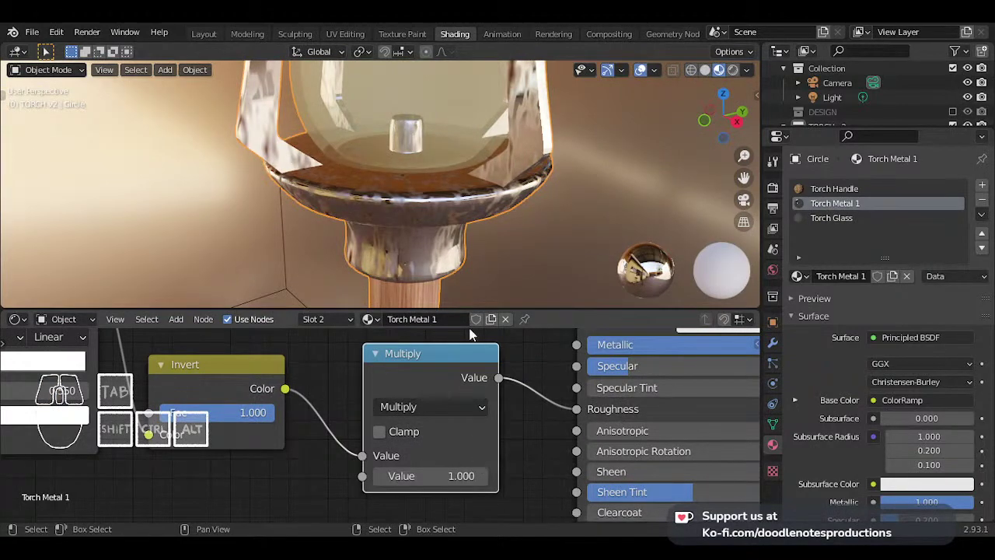
double_click(466, 476)
type("2")
key("Return")
middle_click_drag(460, 257, 445, 190)
scroll(445, 190, "up", 3)
left_click_drag(450, 476, 474, 475)
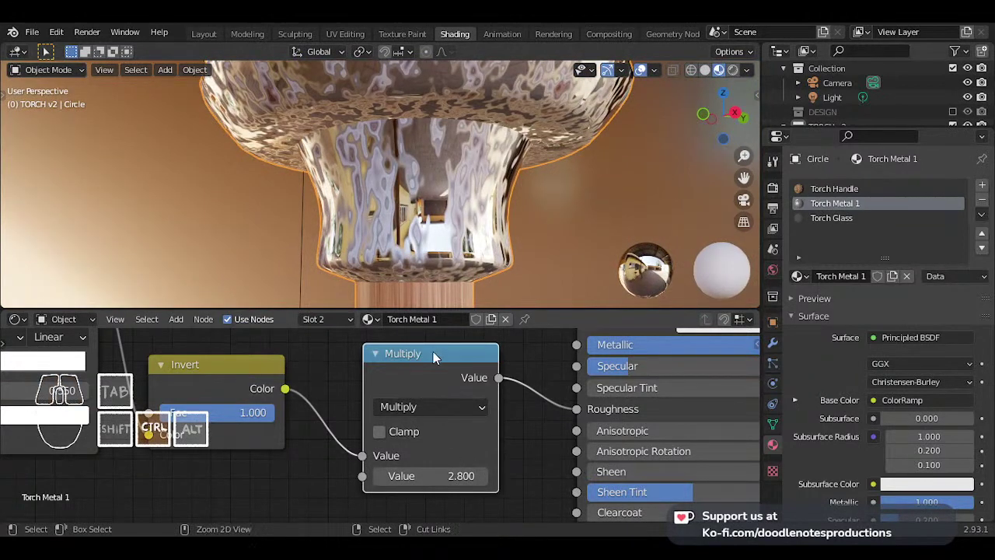
- Remove the Multiply node while keeping Invert linked to Roughness, and move the Invert node nearer the Principled BSDF
key("ctrl+x")
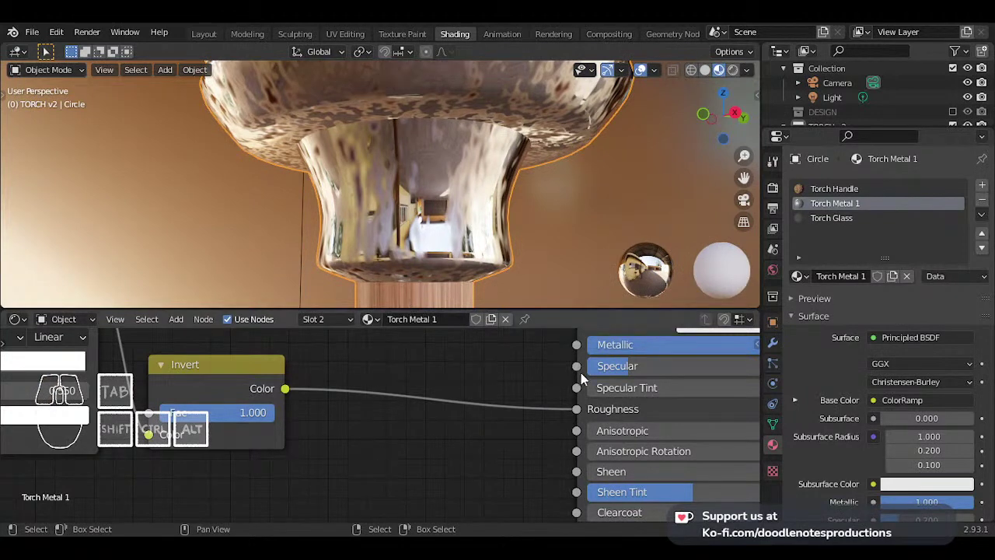
left_click_drag(218, 362, 267, 367)
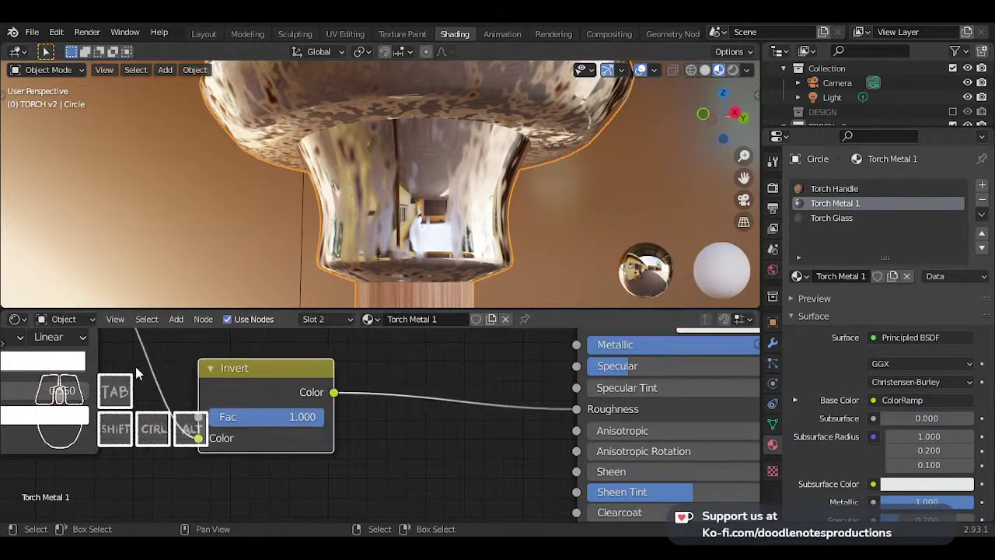
- Darken the ColorRamp's white stop to a light grey
middle_click_drag(62, 358, 315, 388)
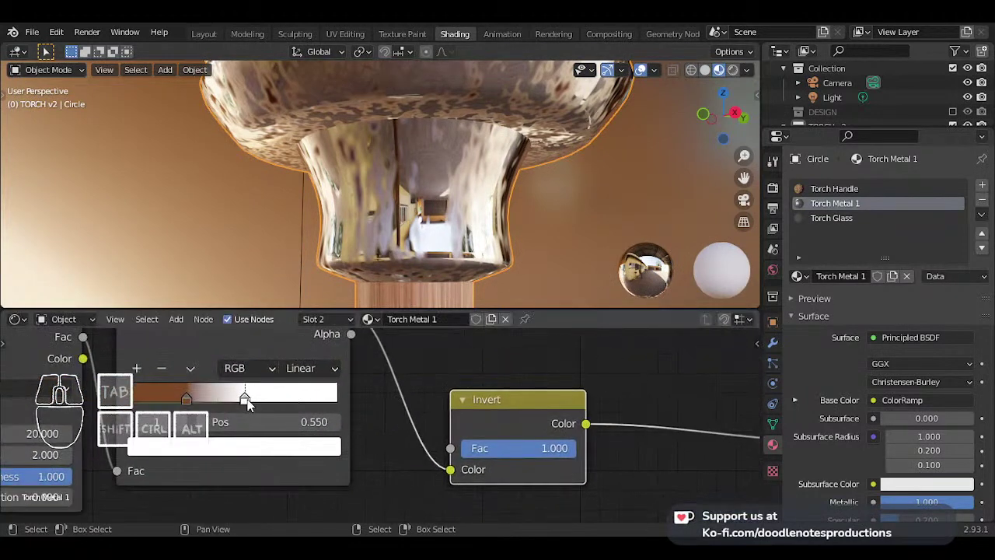
left_click(246, 449)
left_click_drag(293, 212, 295, 181)
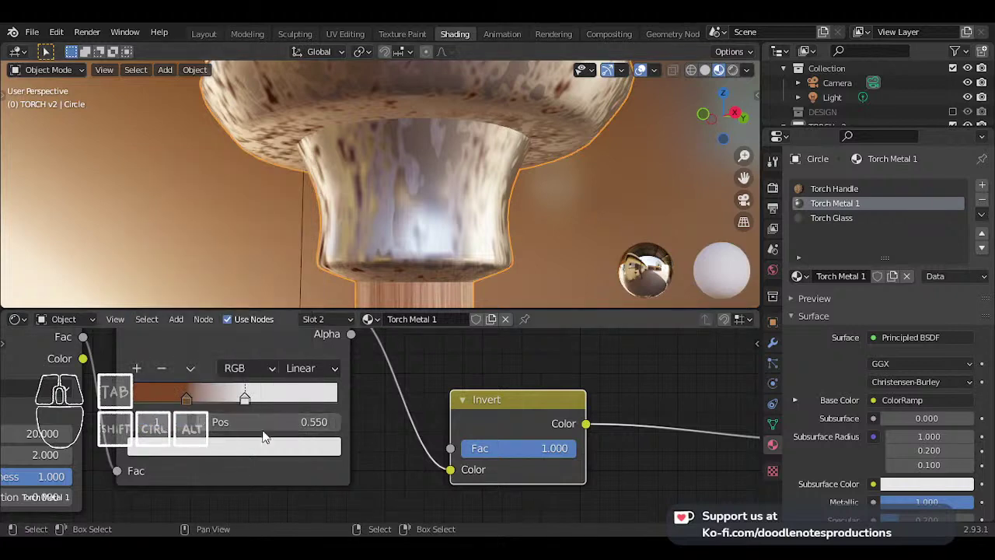
- Position the ColorRamp's light grey stop at 0.686 and its brown stop at 0.277
left_click_drag(248, 401, 272, 401)
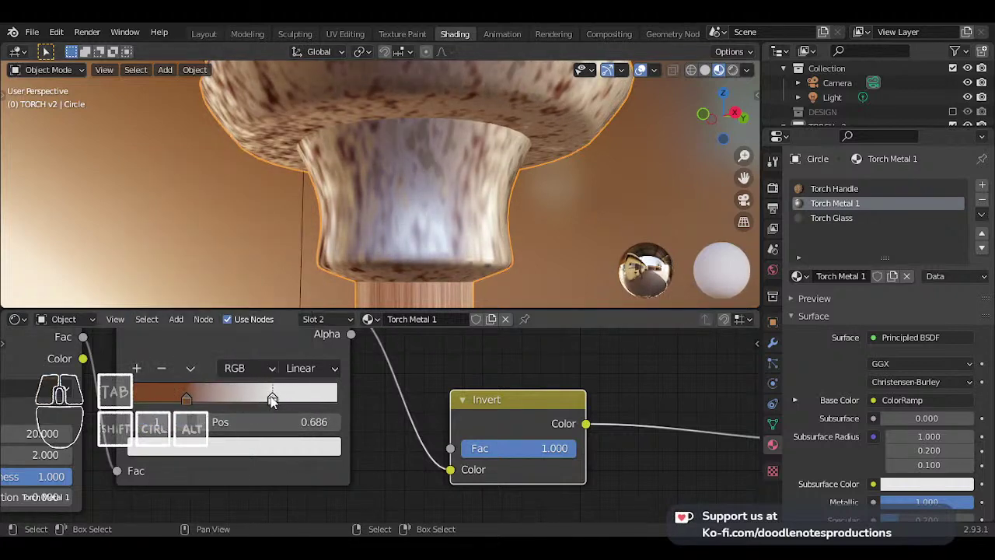
left_click(187, 402)
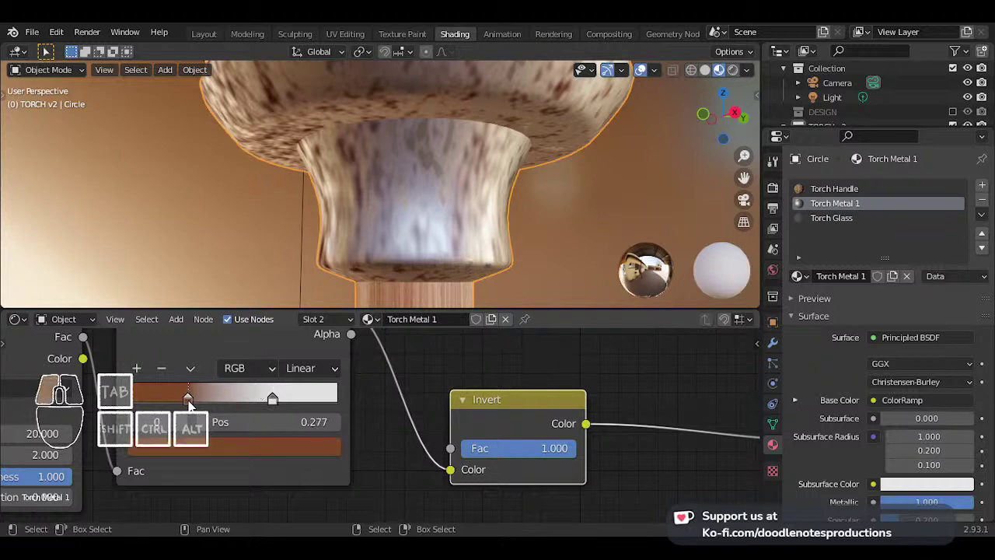
left_click(273, 402)
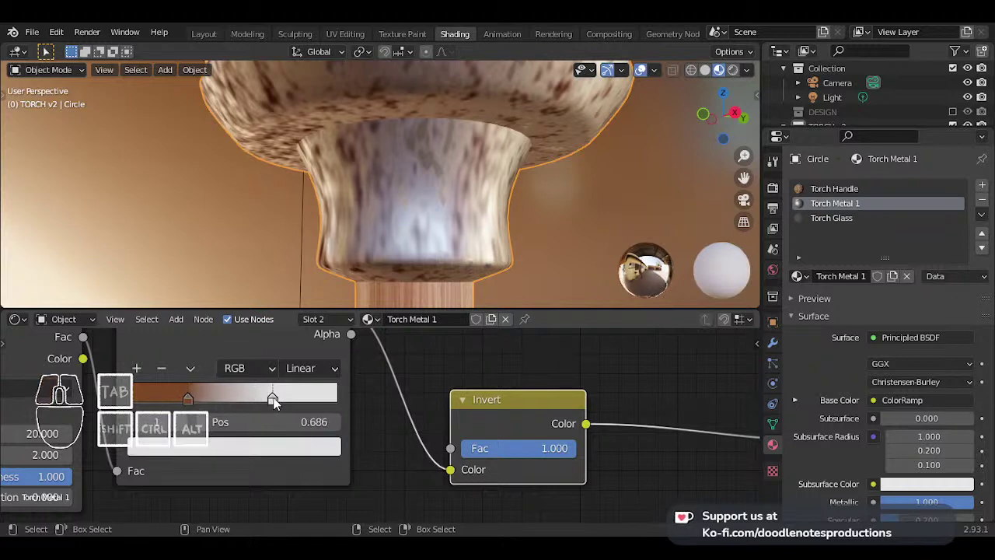
- Add a third ColorRamp stop between the brown and light grey stops, and place the light grey stop at 0.686
mouse_move(273, 400)
left_mouse_down()
mouse_move(299, 400)
mouse_move(265, 399)
left_mouse_up()
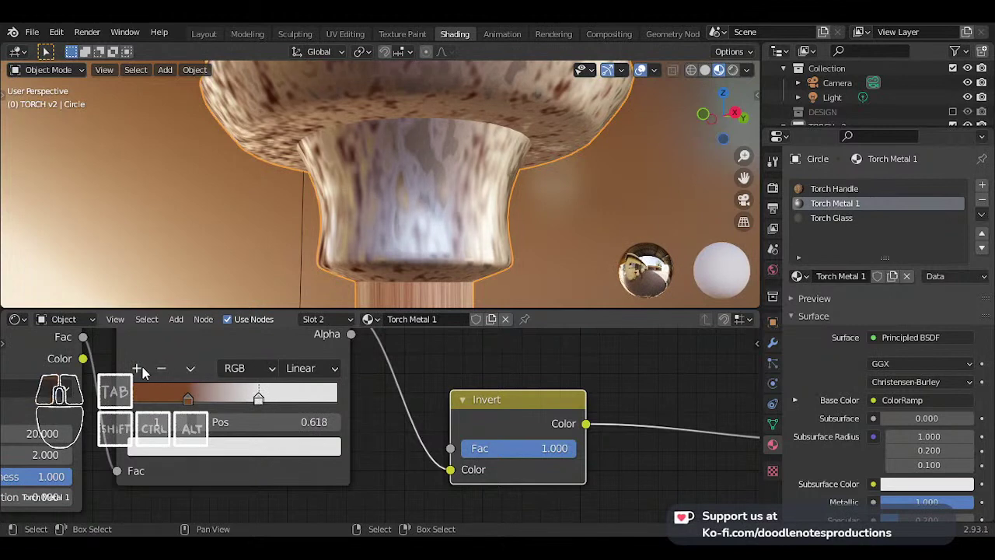
left_click(139, 370)
left_click(270, 401)
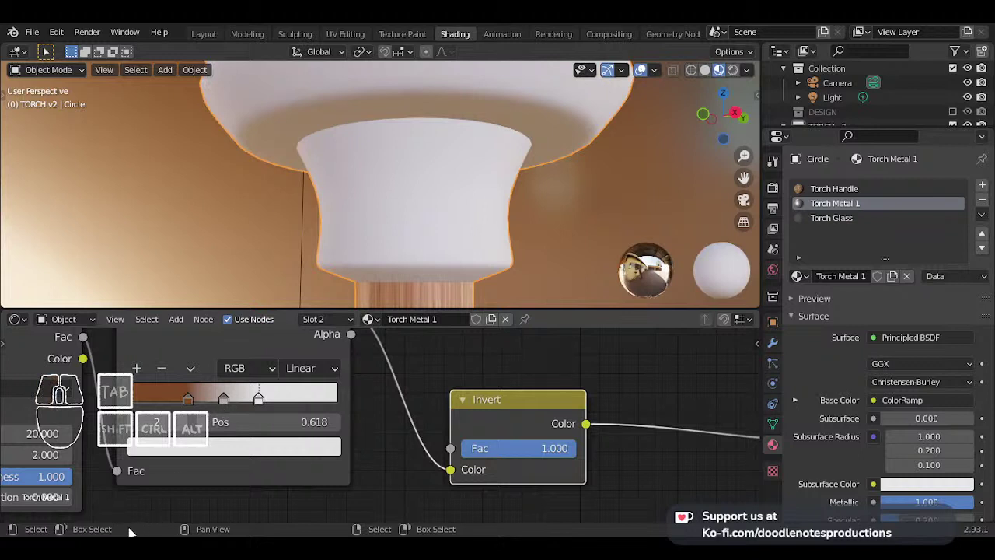
left_click_drag(258, 398, 131, 398)
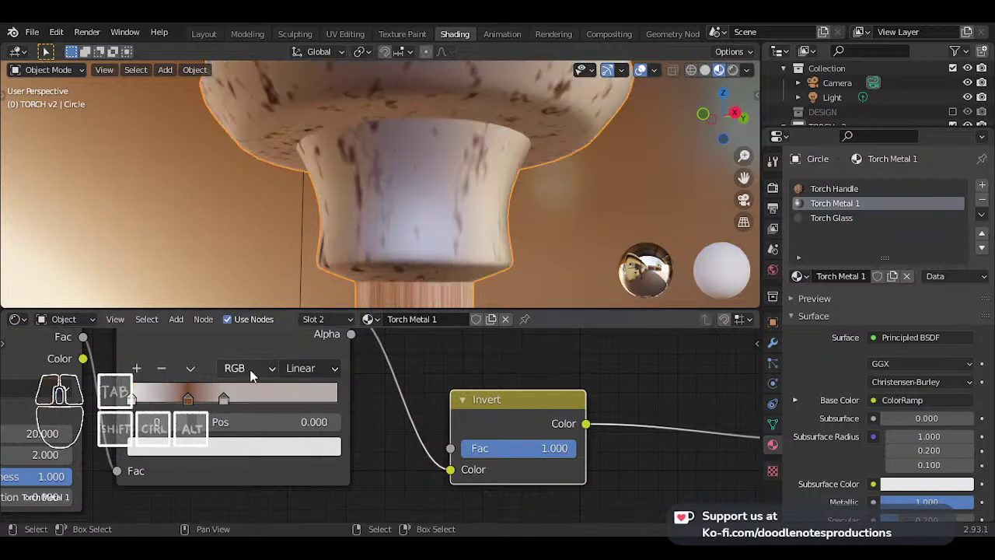
left_click_drag(193, 401, 269, 397)
left_click(131, 398)
left_click(239, 400)
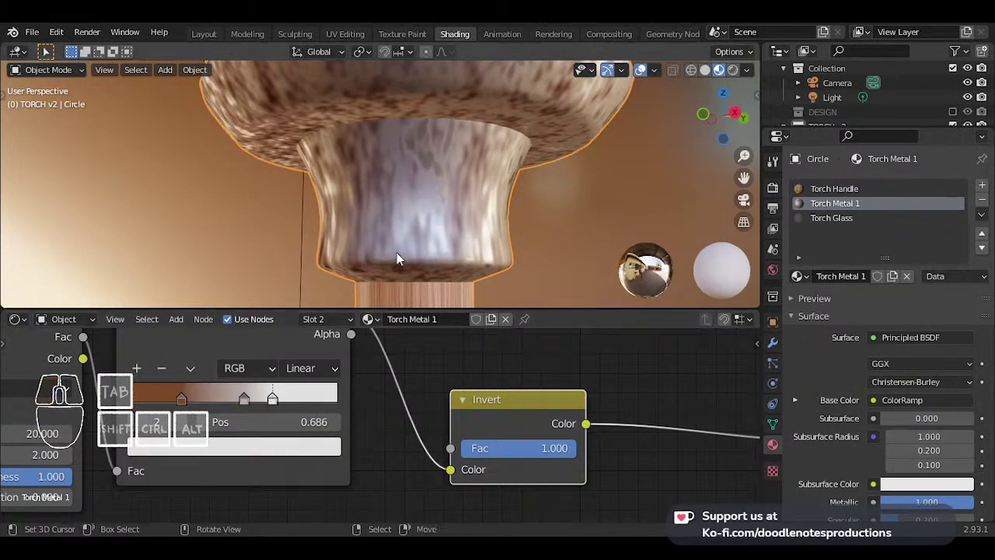
- Position the ColorRamp's middle stop at 0.520 and lighten its pinkish colour to a value of about 0.725
scroll(397, 257, "down", 4)
middle_click_drag(394, 203, 422, 189)
scroll(244, 409, "up", 1)
left_click_drag(234, 397, 233, 396)
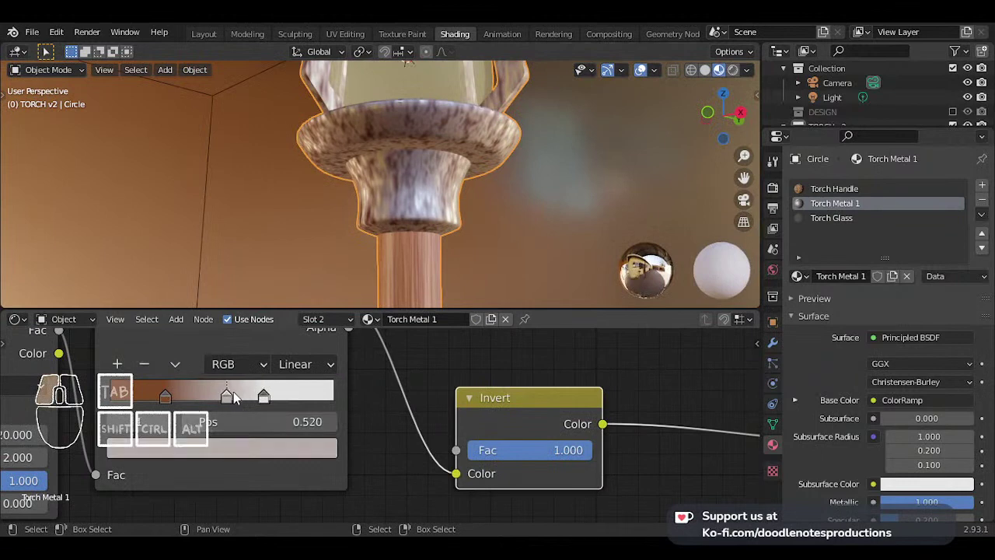
left_click(246, 446)
left_click_drag(290, 187, 288, 169)
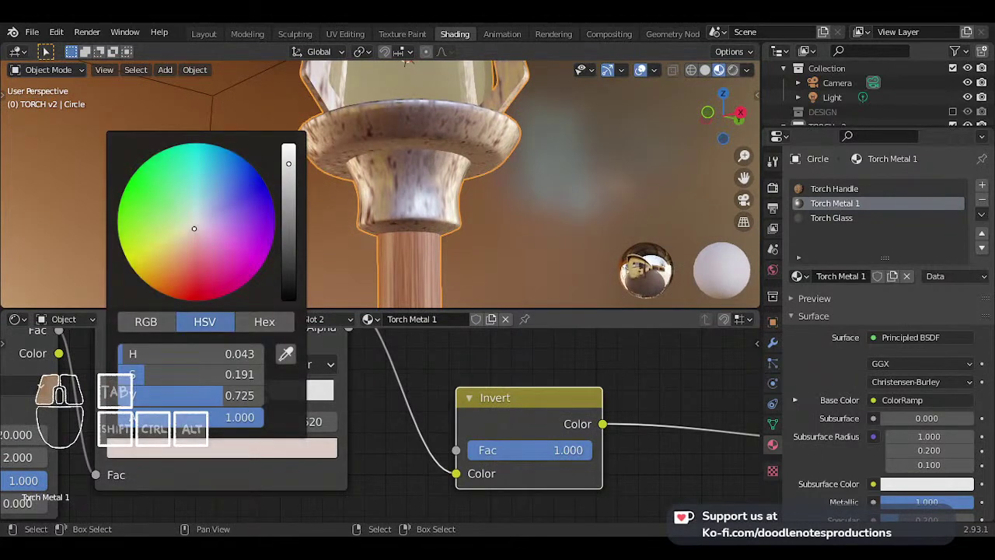
- Brighten the ColorRamp's light grey end stop to near white and position it at 0.805
left_click(268, 406)
left_click(222, 448)
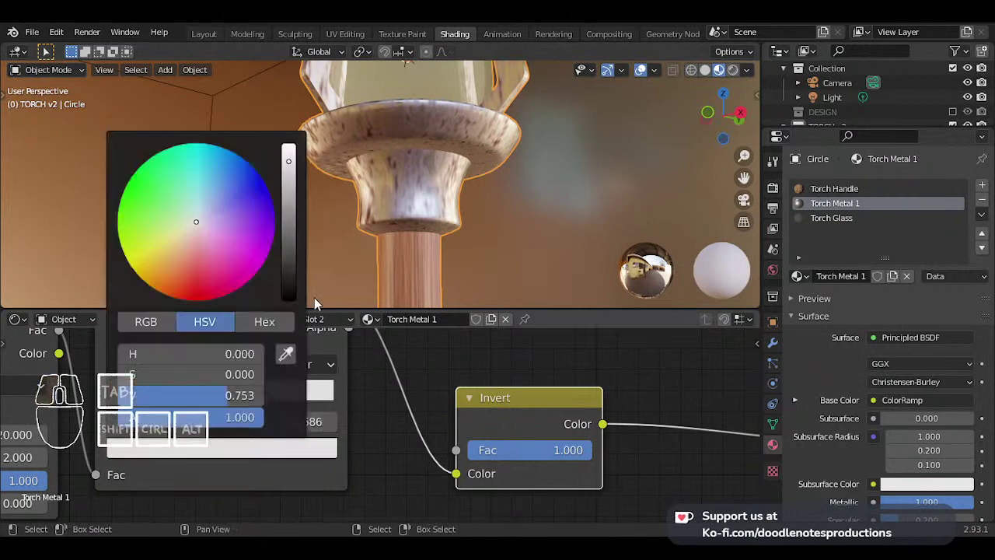
scroll(482, 216, "up", 5)
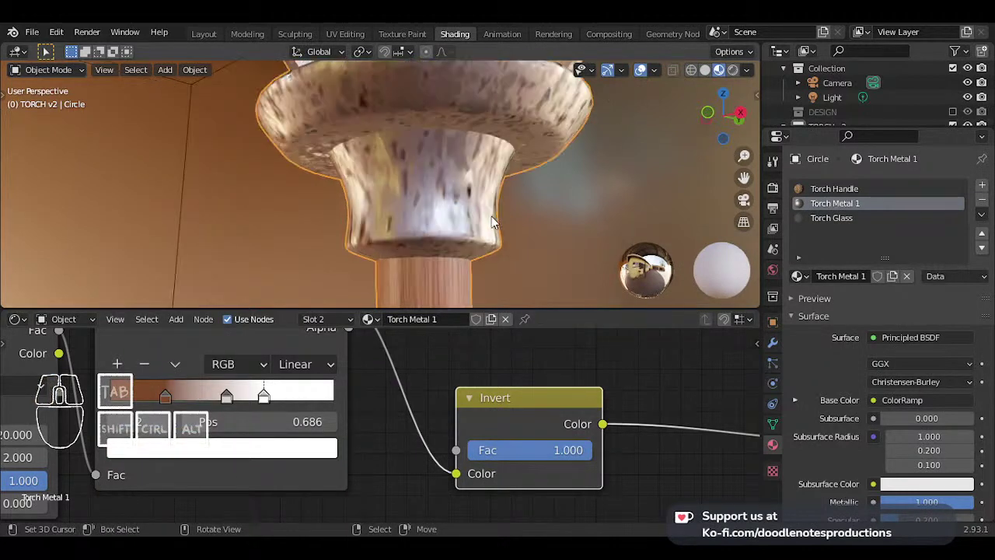
middle_click_drag(471, 213, 482, 228)
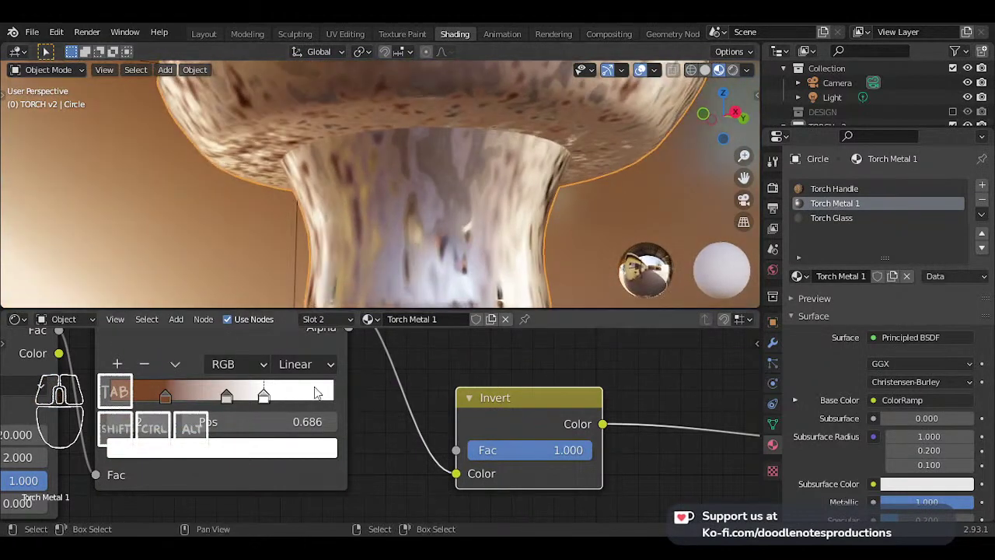
left_click(294, 451)
left_click(269, 451)
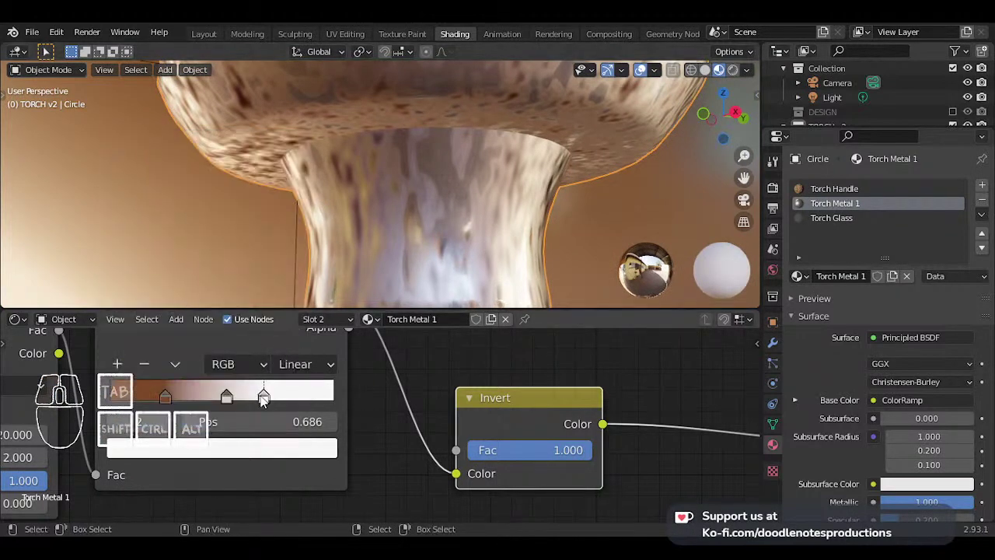
left_click_drag(263, 399, 290, 394)
- Set the Noise Texture's Scale to 10
middle_click_drag(365, 234, 393, 183)
middle_click_drag(47, 427, 175, 411)
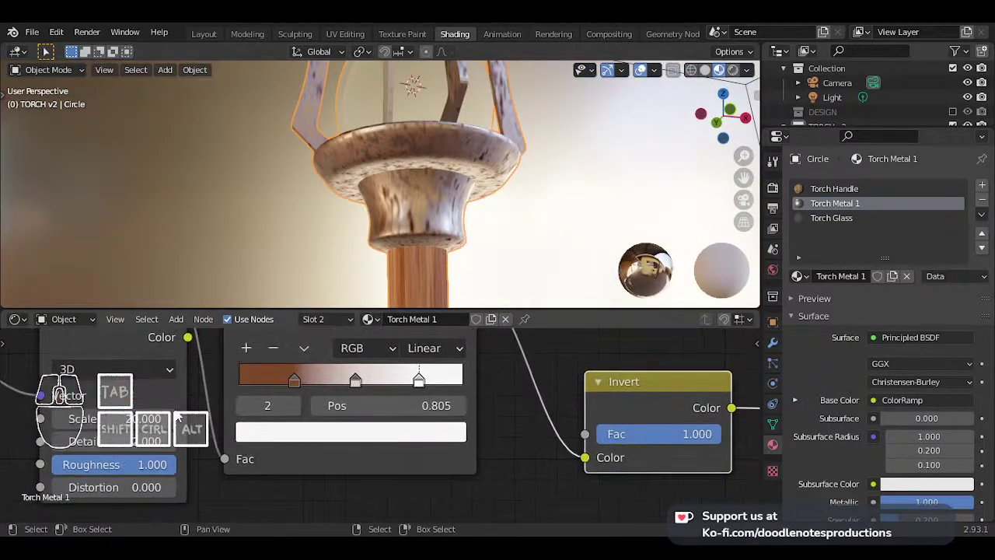
scroll(175, 411, "up", 1)
left_click_drag(148, 417, 114, 417)
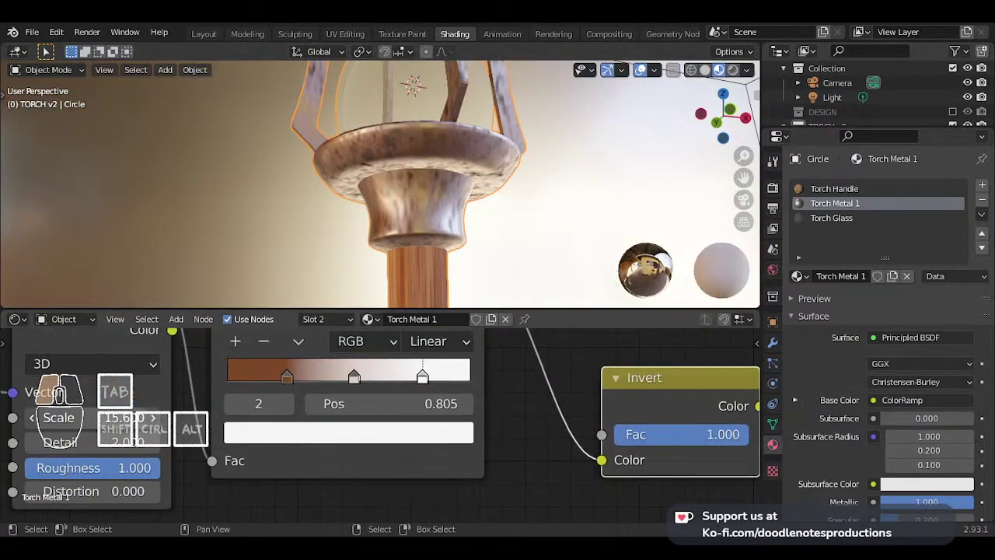
left_click(129, 418)
type("10")
key("Return")
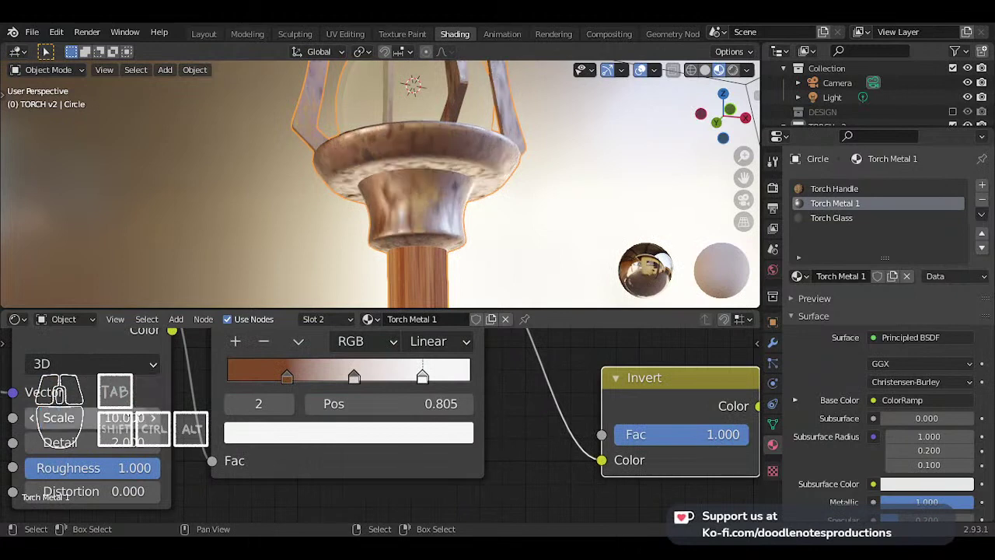
- Hide the viewport overlays and examine the torch head's metal from the front view
middle_click_drag(482, 179, 405, 206)
key("KP_1")
scroll(462, 144, "down", 1)
key("shift+alt+z")
scroll(393, 192, "up", 3)
scroll(398, 258, "up", 1)
key("KP_1")
scroll(436, 272, "down", 1)
scroll(421, 261, "down", 1)
scroll(405, 212, "up", 2)
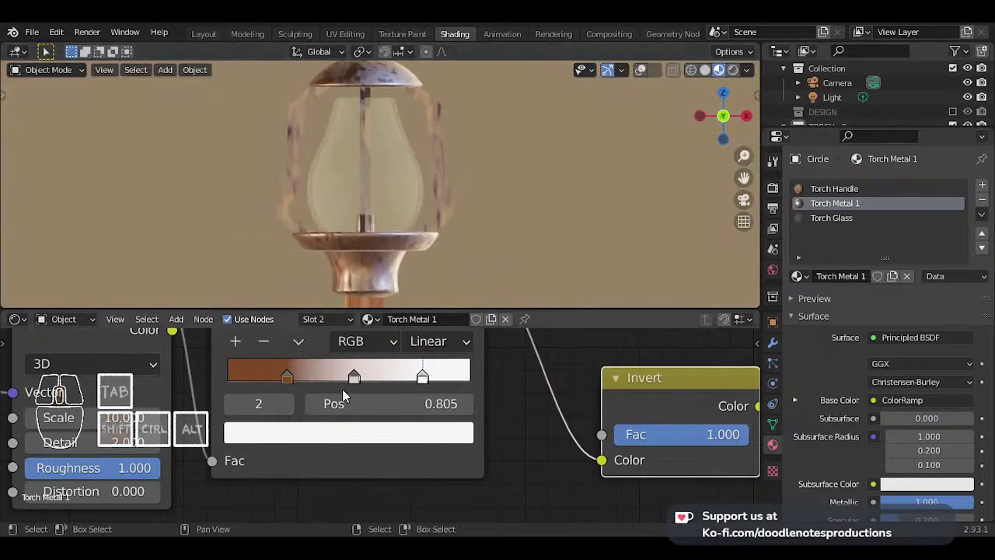
- Recolour the ColorRamp's brown stop to a saturated orange-brown with hue 0.046, saturation 0.985 and value 0.376
left_click(287, 377)
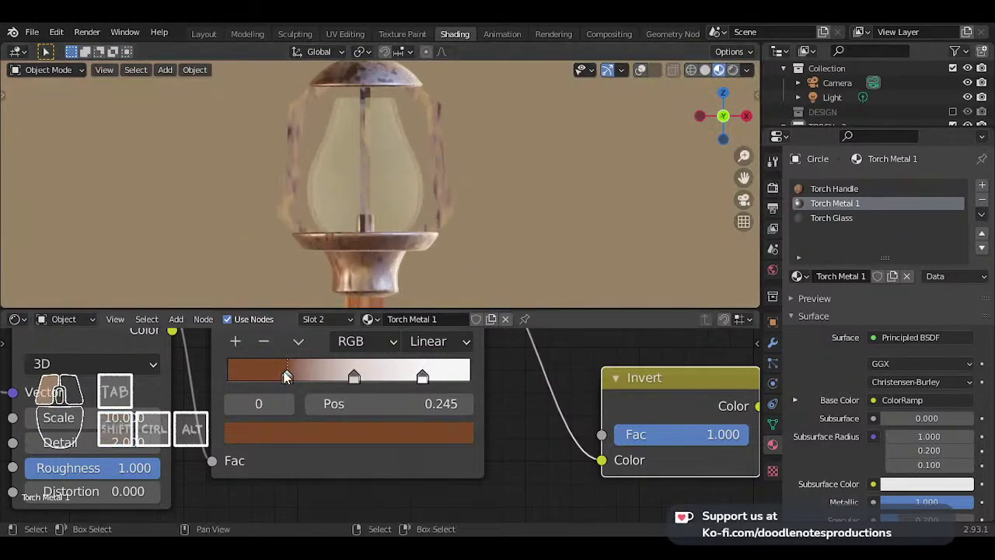
left_click(400, 436)
left_click_drag(305, 230, 304, 226)
left_click_drag(424, 190, 422, 164)
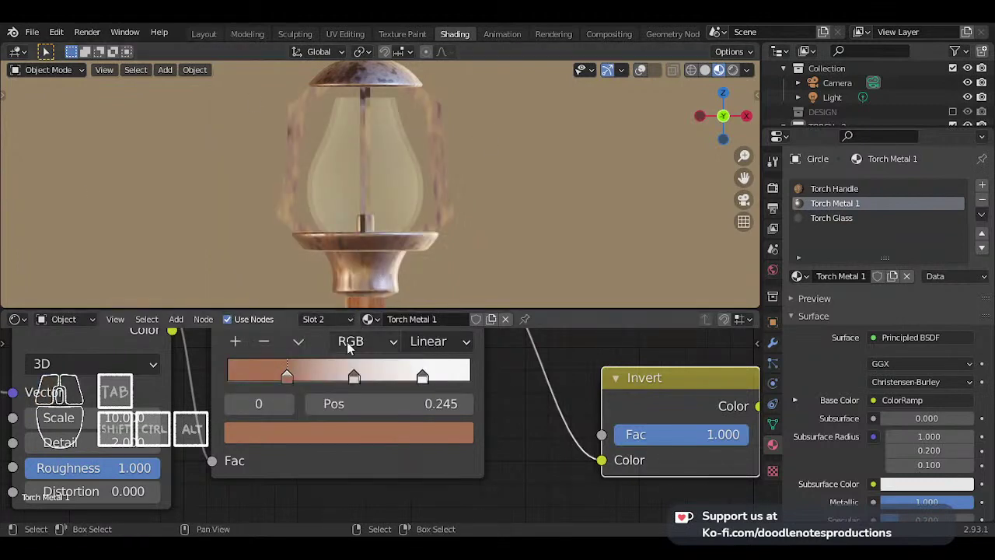
left_click(290, 438)
left_click_drag(301, 272, 281, 252)
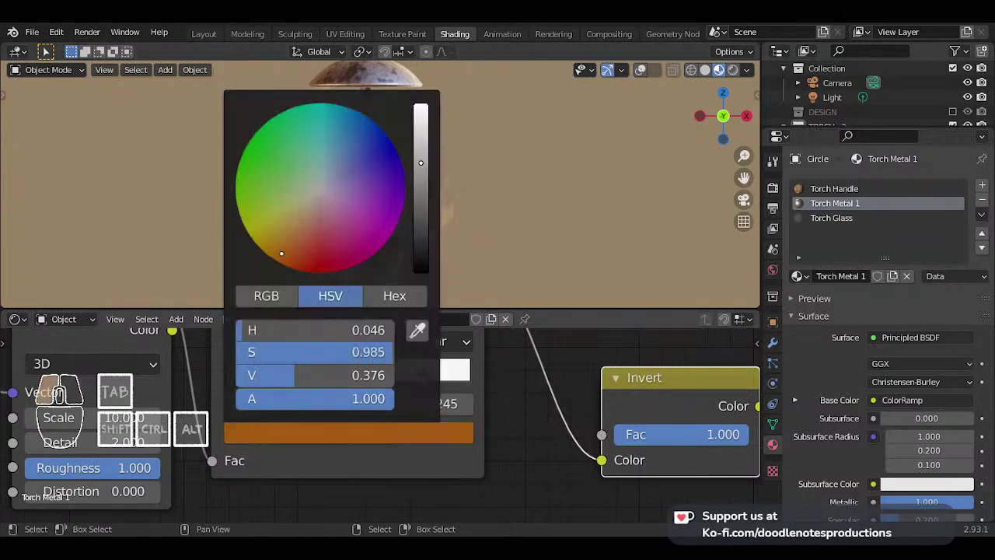
- Add a fourth ColorRamp stop at position 0.000 and colour it dark rust red with a value of 0.289
scroll(397, 201, "up", 1)
middle_click_drag(409, 233, 437, 134, "shift")
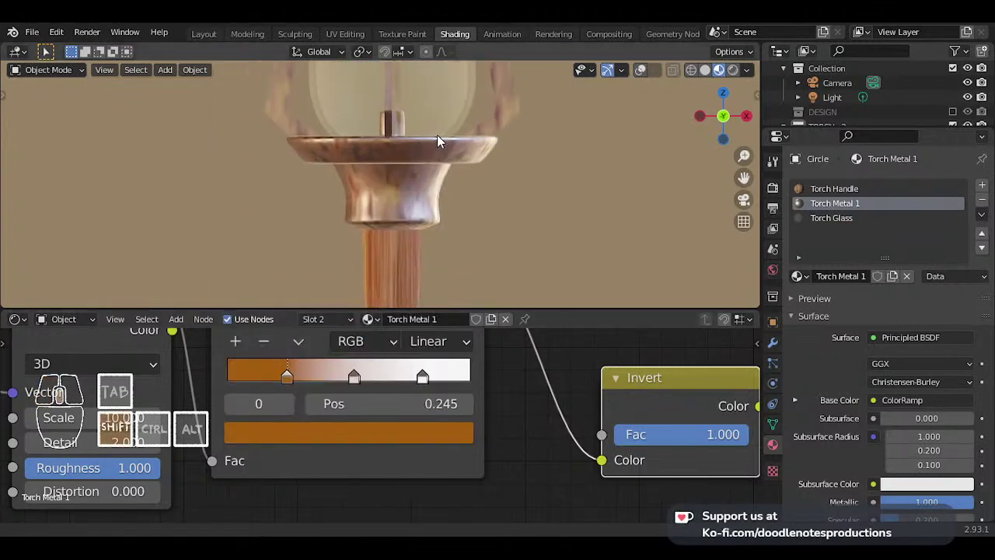
scroll(436, 136, "up", 4)
left_click_drag(289, 373, 228, 373)
left_click(234, 341)
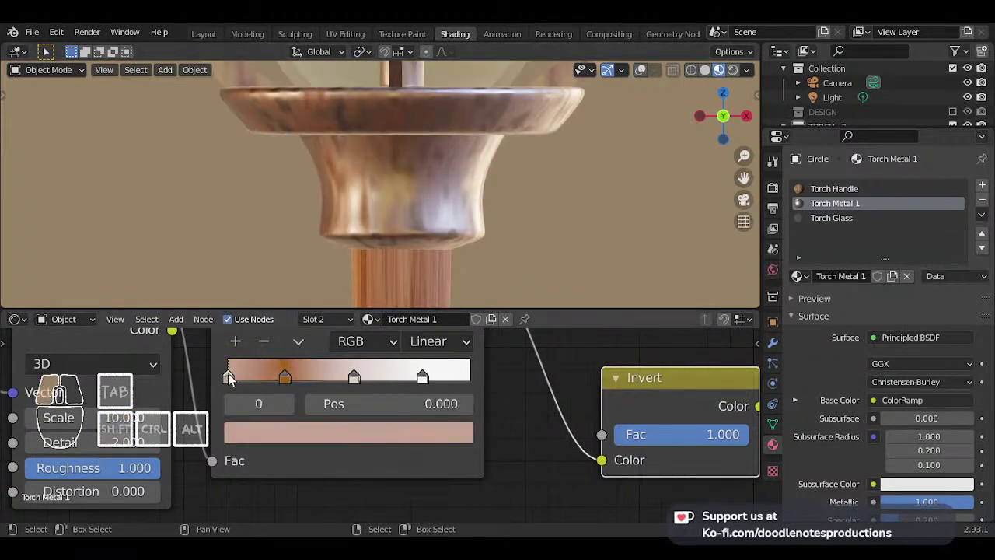
left_click(275, 432)
left_click_drag(318, 250, 287, 256)
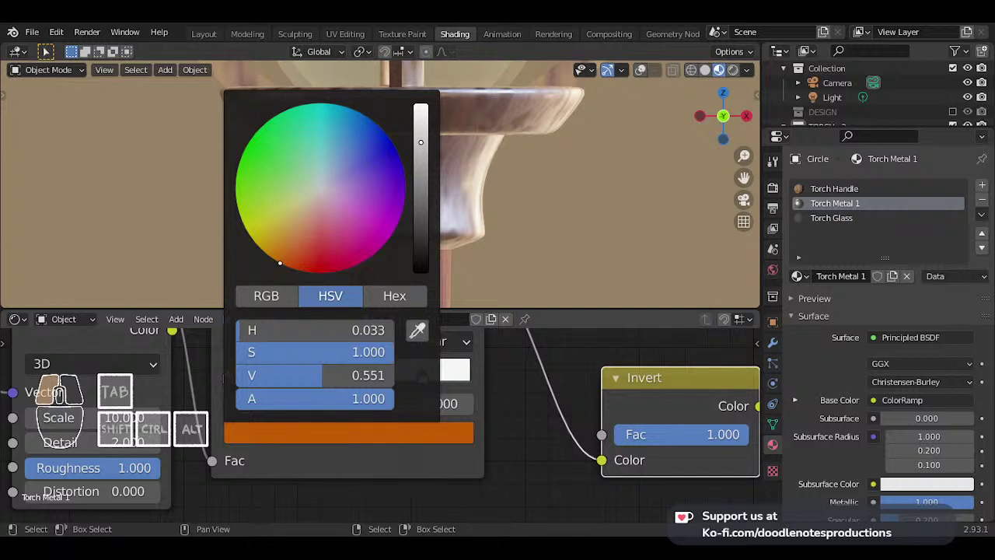
left_click_drag(421, 142, 421, 176)
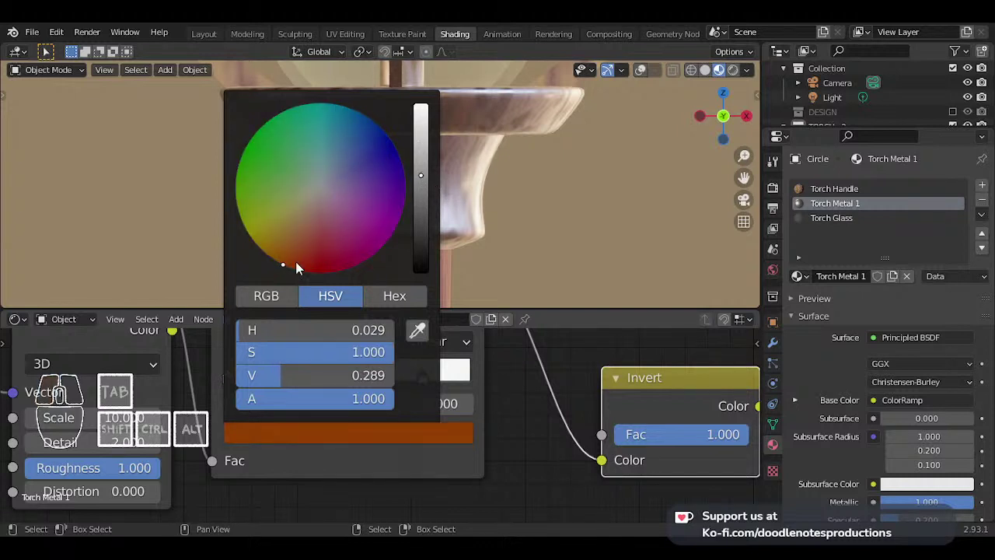
left_click_drag(297, 263, 294, 265)
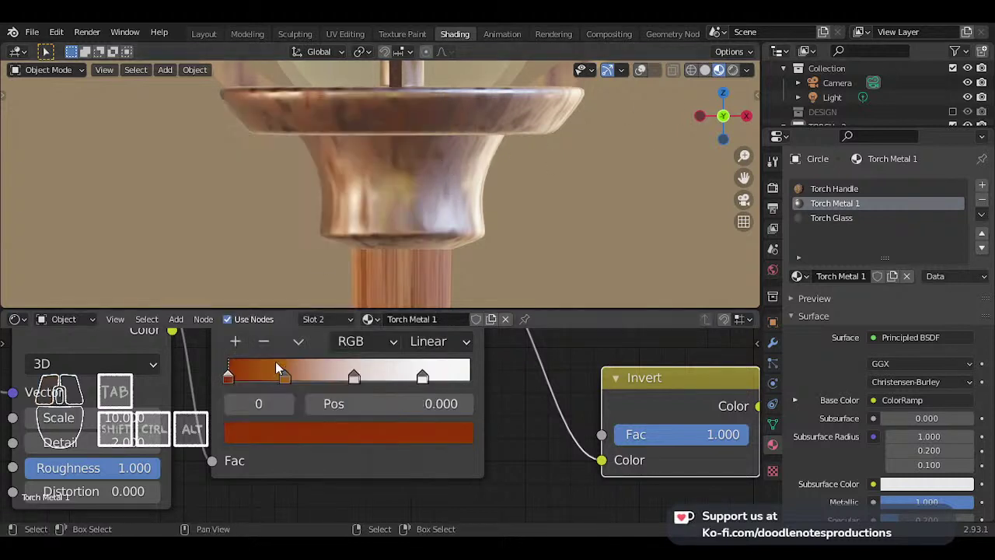
- Fine-tune the ColorRamp's orange-brown stop and place the pale pinkish stop at 0.530 while checking the rust on the torch head
scroll(254, 378, "up", 1)
left_click_drag(267, 374, 265, 379)
mouse_move(348, 377)
left_mouse_down()
mouse_move(314, 376)
mouse_move(341, 375)
left_mouse_up()
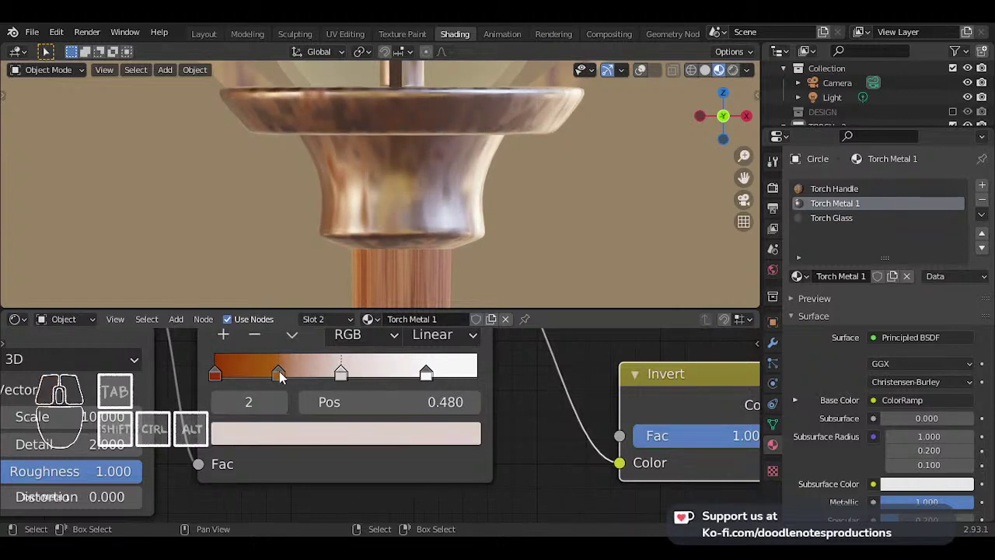
left_click_drag(279, 372, 214, 374)
left_click(217, 372)
scroll(396, 150, "down", 3)
middle_click_drag(395, 150, 459, 172, "shift")
scroll(400, 199, "up", 3)
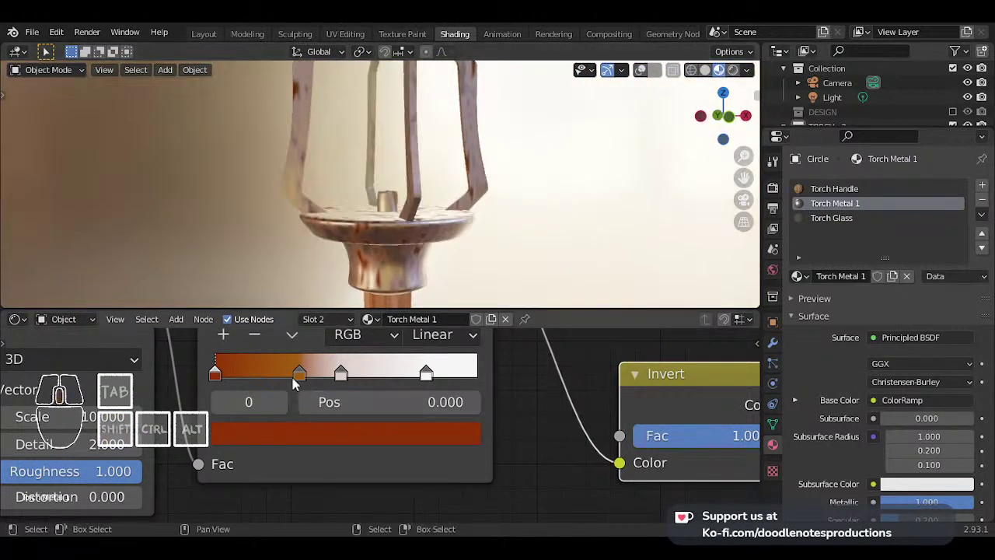
left_click_drag(298, 376, 290, 375)
mouse_move(357, 377)
left_mouse_down()
mouse_move(370, 375)
mouse_move(352, 377)
left_mouse_up()
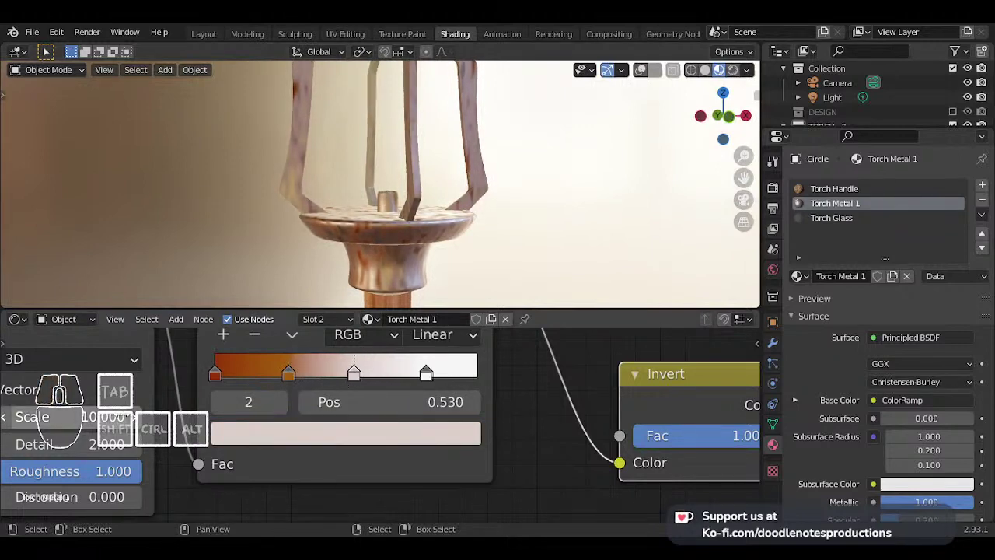
- Set the Noise Texture's Scale to 5
left_click(104, 417)
type("5")
key("Return")
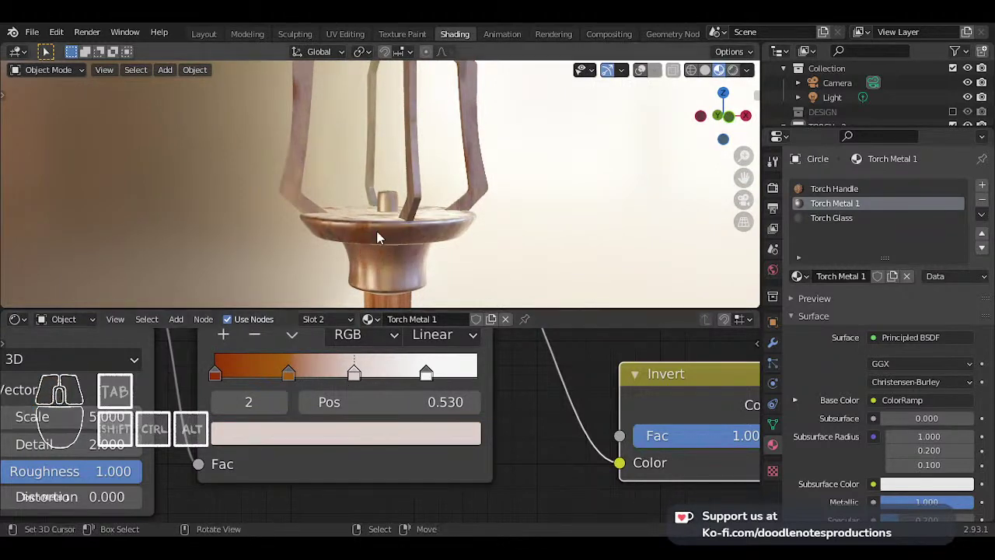
- Inspect the torch head up close and from the front, save the file, and switch the viewport to Rendered shading
middle_click_drag(382, 231, 391, 192)
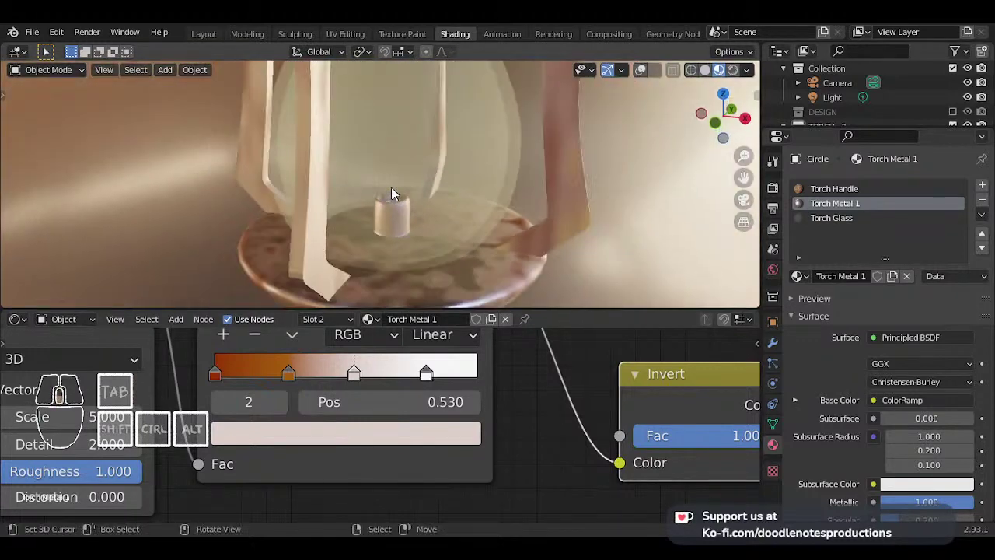
key("KP_1")
scroll(389, 187, "down", 4)
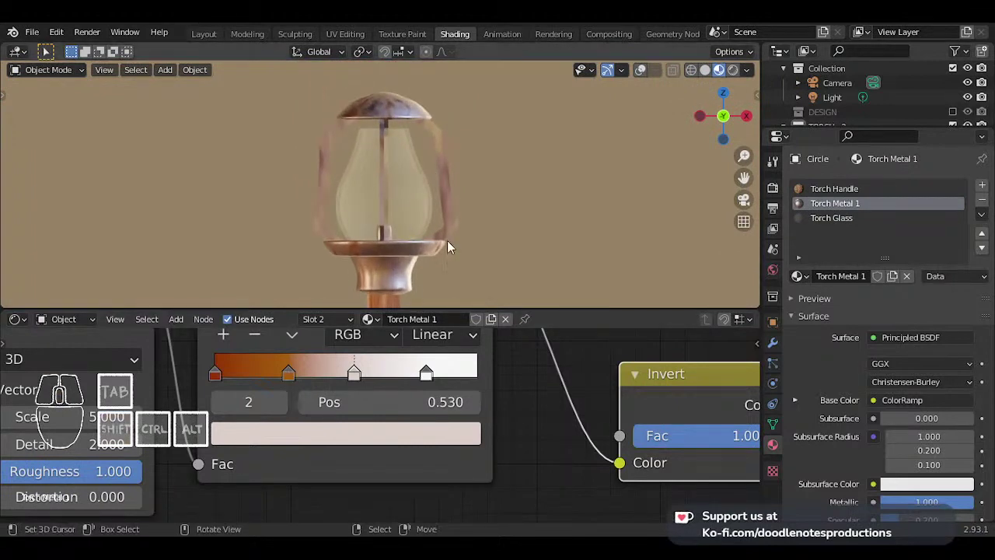
key("ctrl+s")
left_click(731, 70)
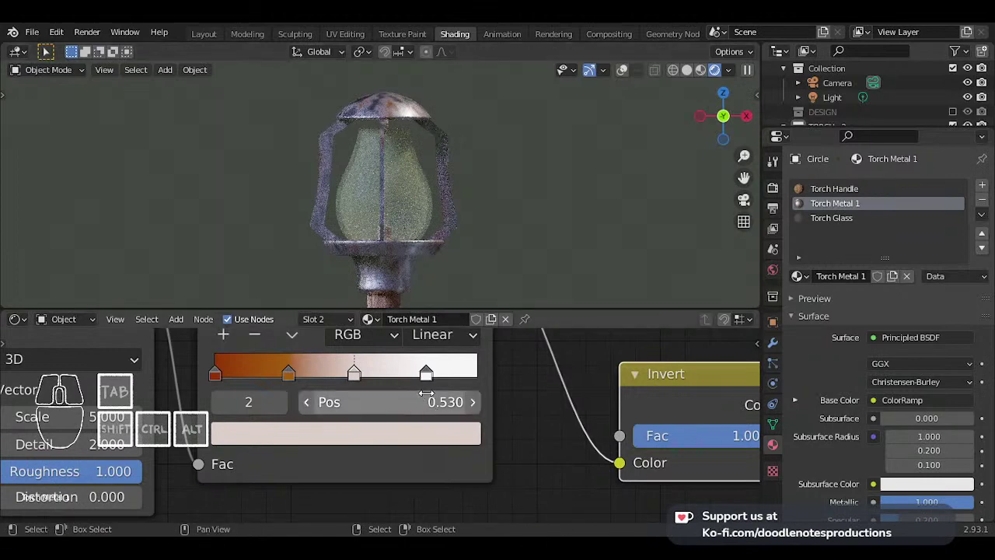
- Insert an RGB Curves node between the ColorRamp's Color output and the Principled BSDF's Base Color
scroll(542, 410, "down", 6)
middle_click_drag(569, 402, 424, 510)
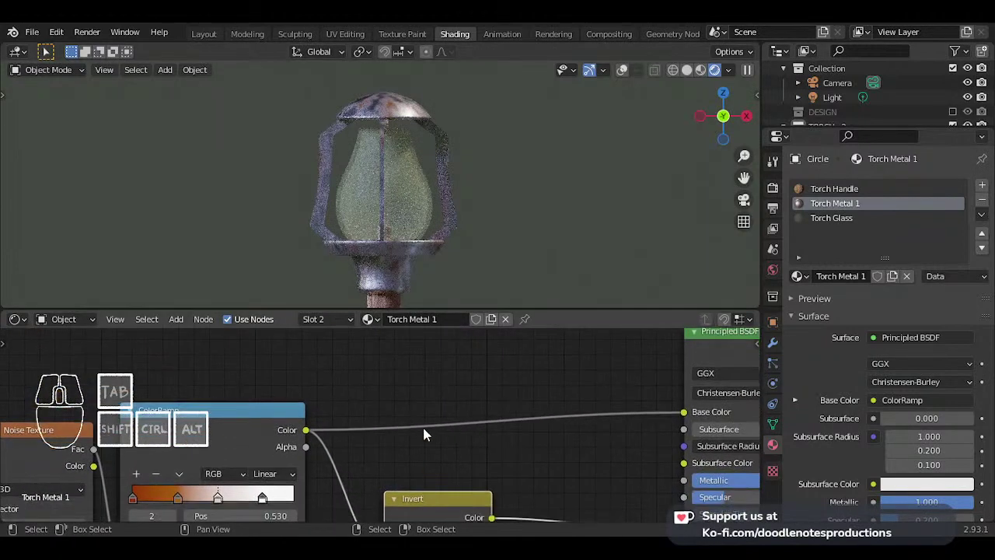
middle_click_drag(302, 482, 372, 410)
scroll(428, 389, "up", 2)
middle_click_drag(486, 372, 393, 408)
key("shift+a")
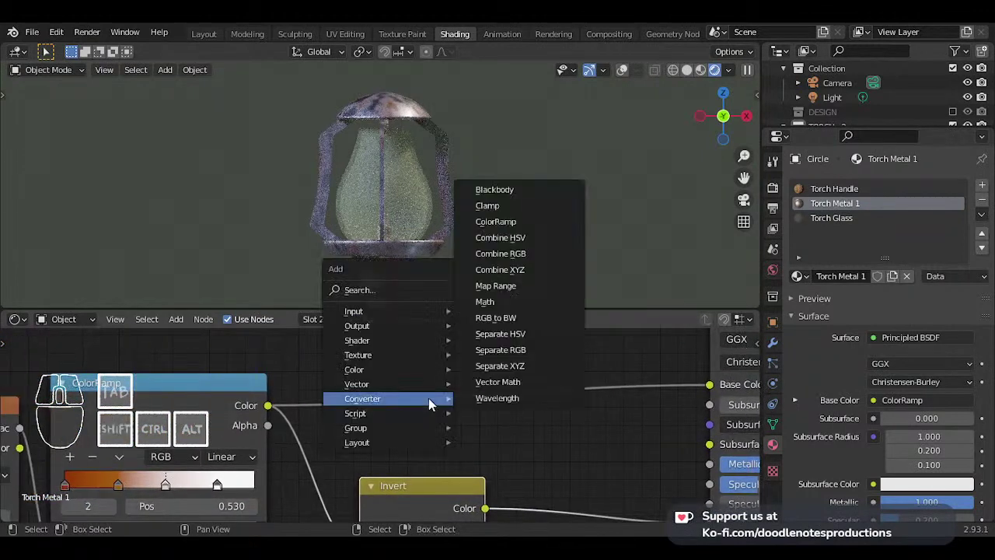
mouse_move(420, 370)
left_click(537, 460)
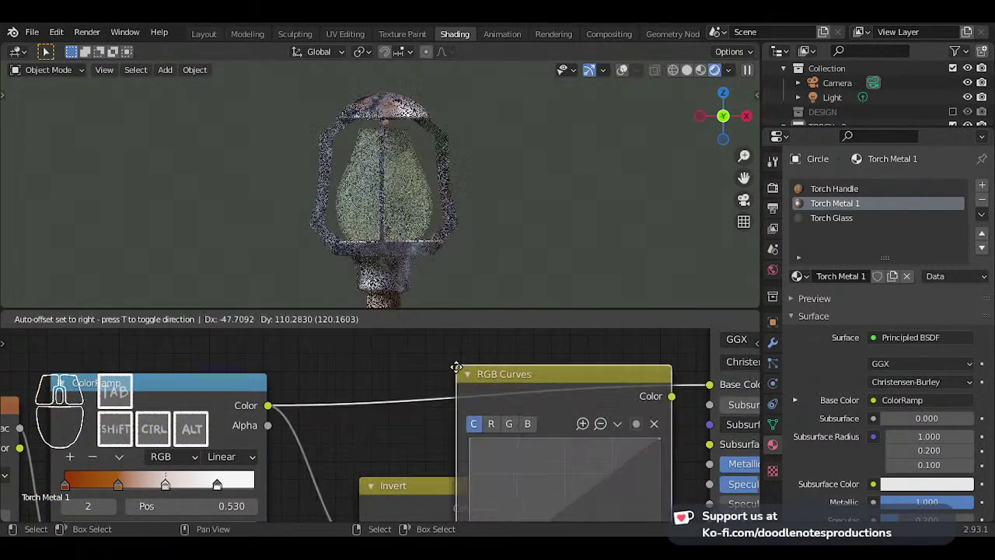
left_click(384, 427)
- Move the RGB Curves node upward and raise its red curve with a point at X 0.3, Y 0.7
scroll(420, 424, "down", 3)
middle_click_drag(499, 386, 471, 489)
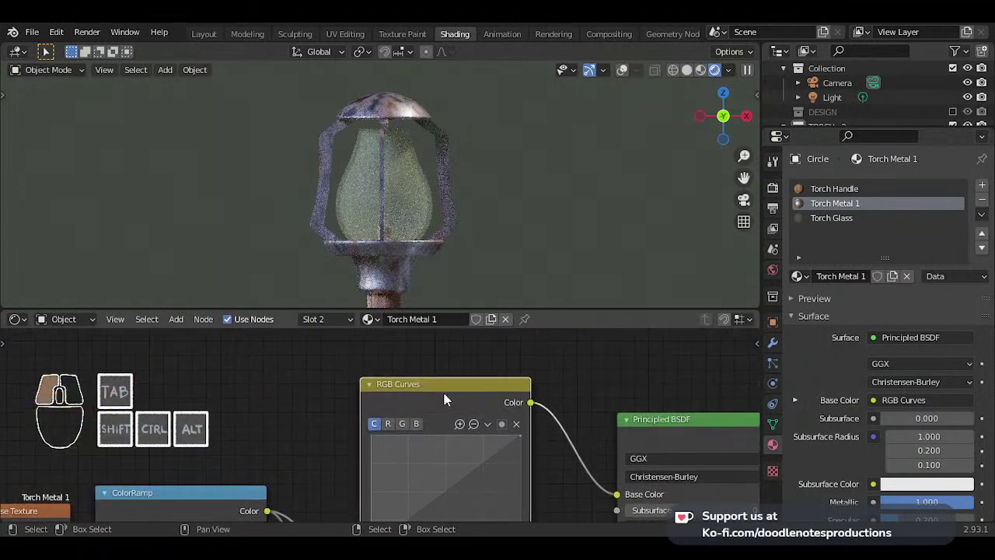
left_click_drag(445, 399, 457, 336)
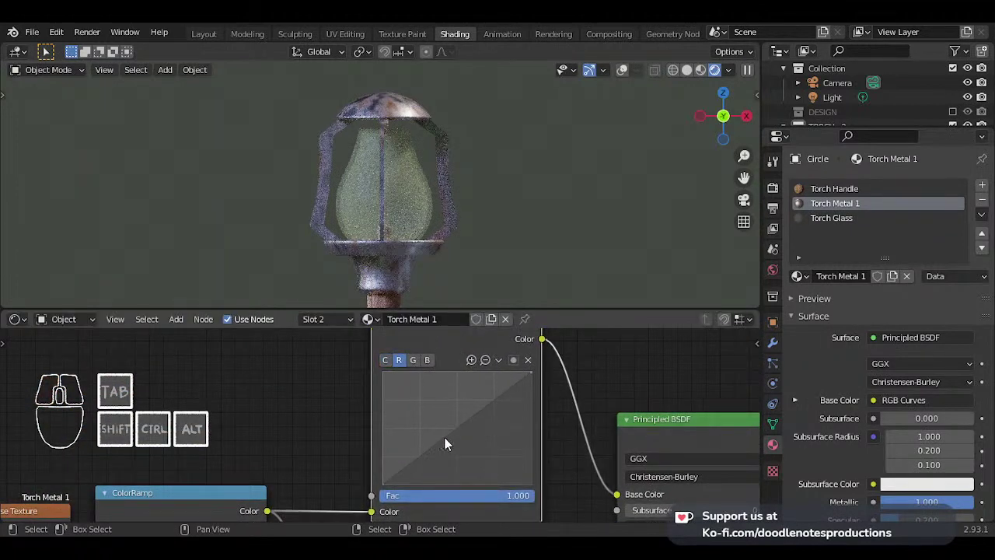
left_click_drag(444, 444, 427, 407)
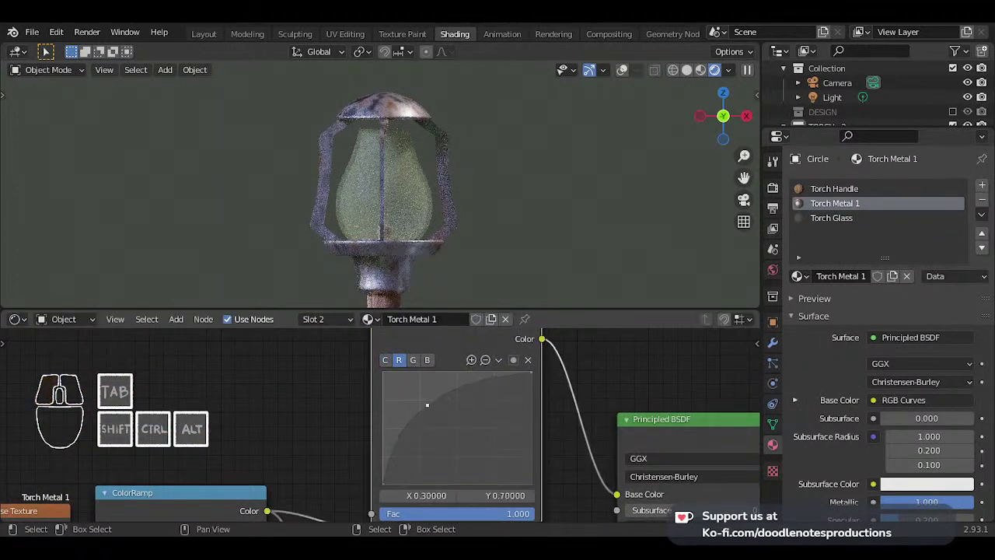
- Add RGB Curves points at X 0.41364, Y 0.36875 on the green curve and X 0.50909, Y 0.35 on the blue curve
left_click(414, 360)
left_click_drag(443, 440, 424, 413)
left_click(399, 360)
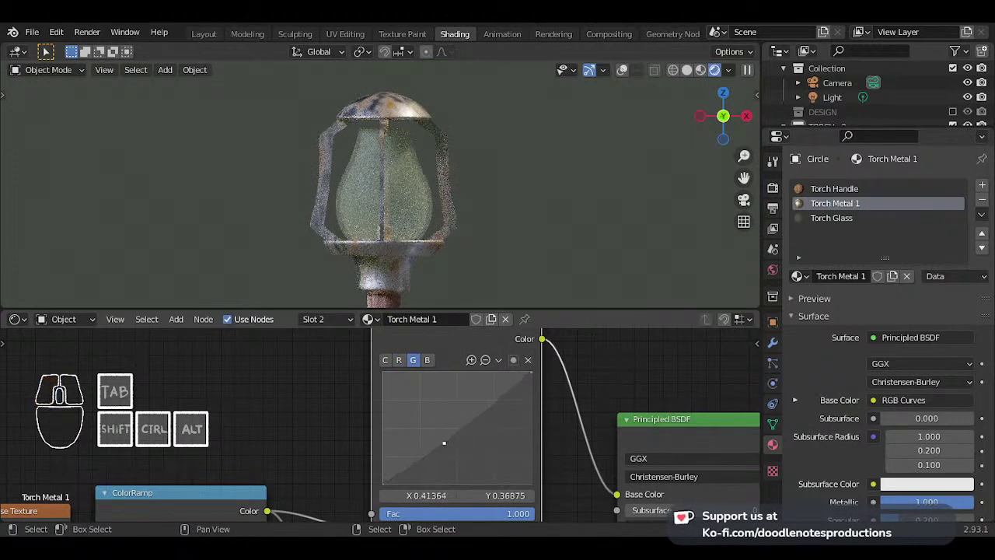
mouse_move(443, 442)
left_mouse_down()
mouse_move(436, 431)
mouse_move(450, 432)
mouse_move(436, 400)
mouse_move(463, 453)
mouse_move(459, 444)
left_mouse_up()
left_click(426, 360)
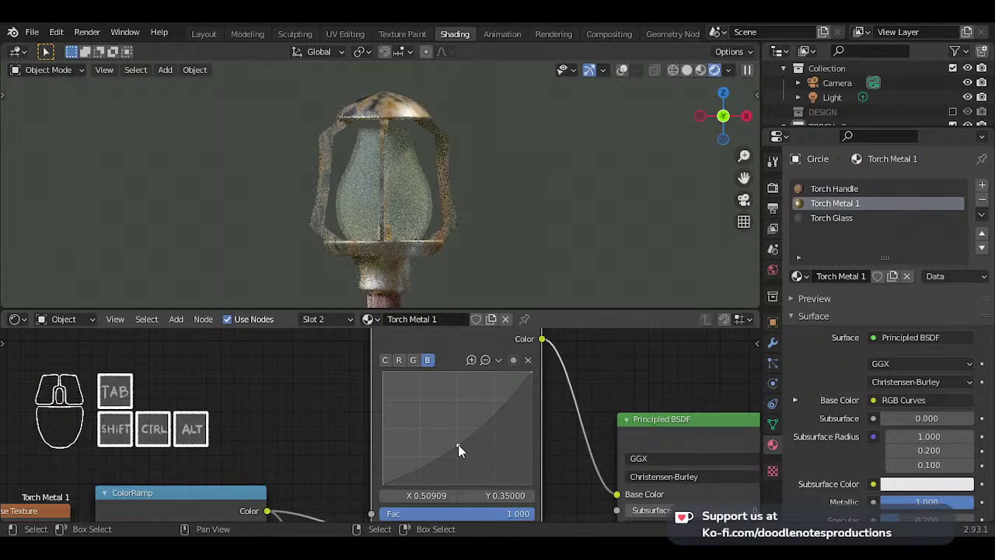
- Darken the ColorRamp's stop at position 0.530 to a value of 0.411
scroll(324, 458, "down", 1)
scroll(326, 455, "down", 2)
middle_click_drag(326, 455, 391, 351)
scroll(336, 443, "up", 5)
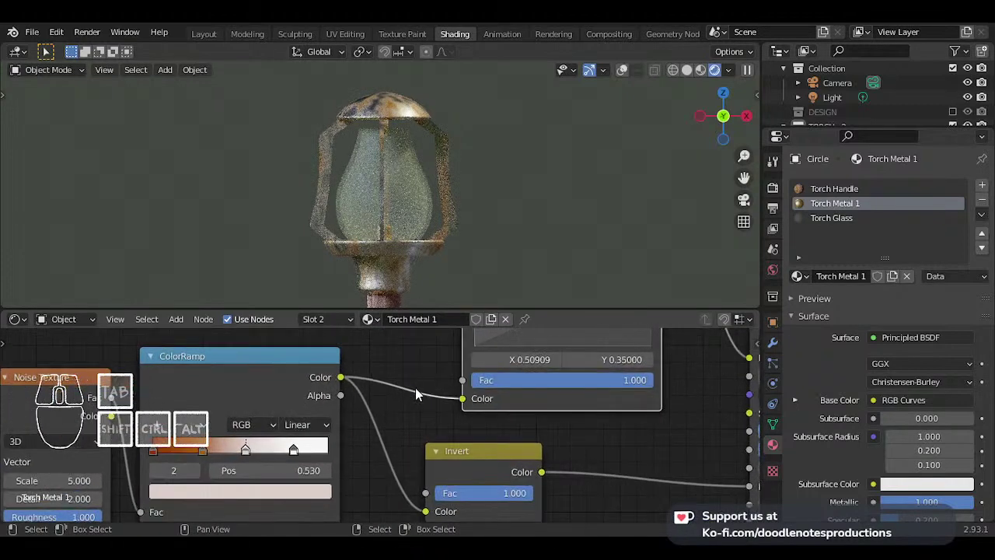
left_click(294, 450)
left_click(246, 450)
left_click(266, 492)
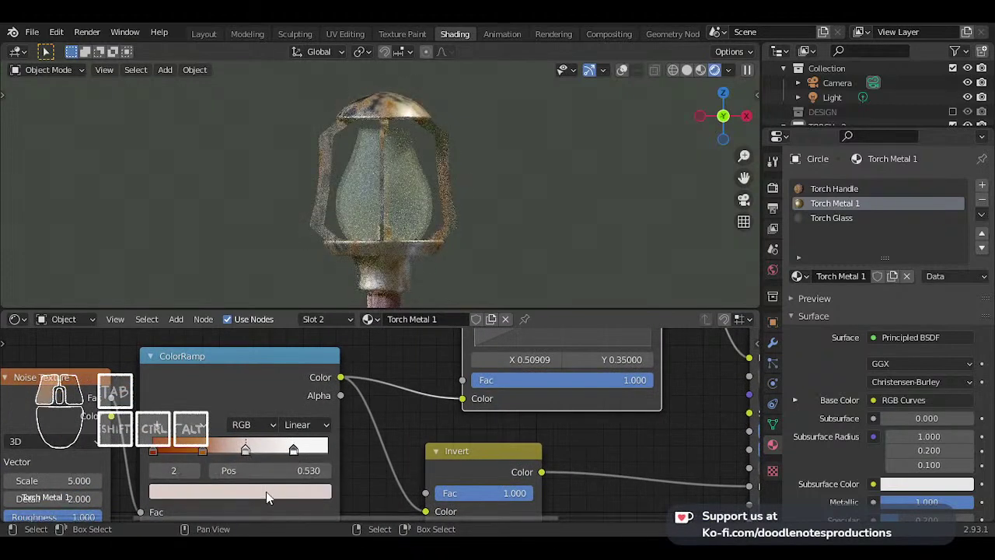
left_click(261, 486)
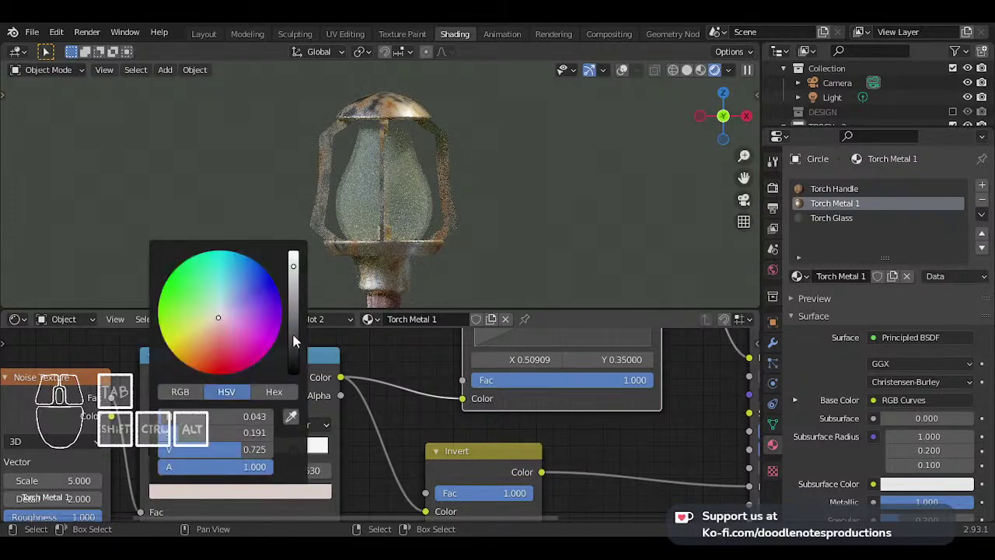
left_click(294, 292)
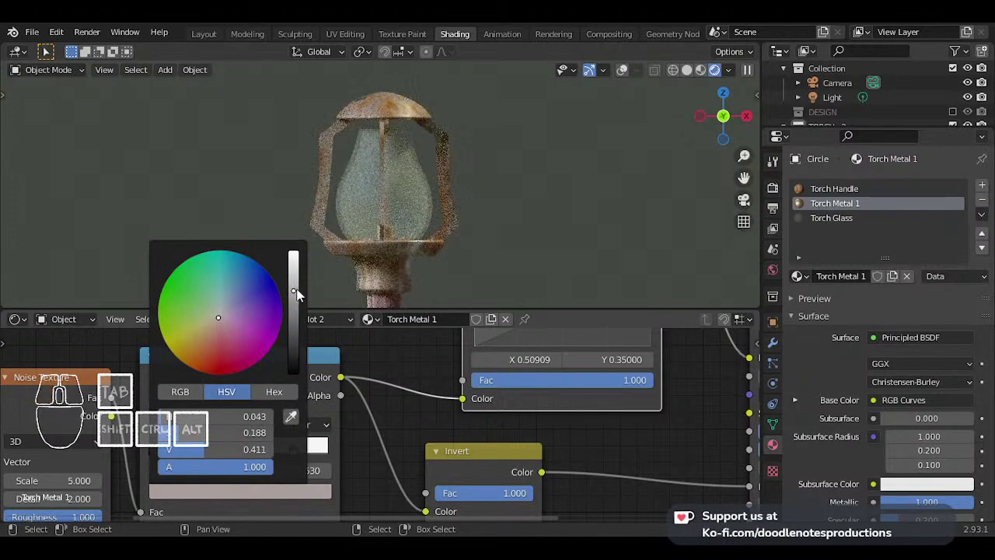
- Check the ColorRamp's white stop at 0.809 and inspect the torch head up close and in the Layout workspace
left_click(293, 451)
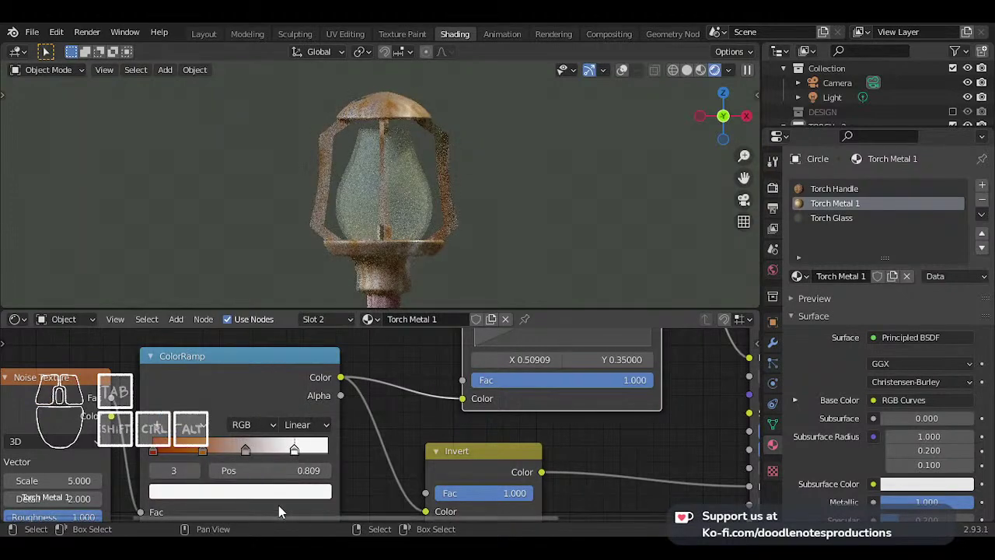
left_click(286, 491)
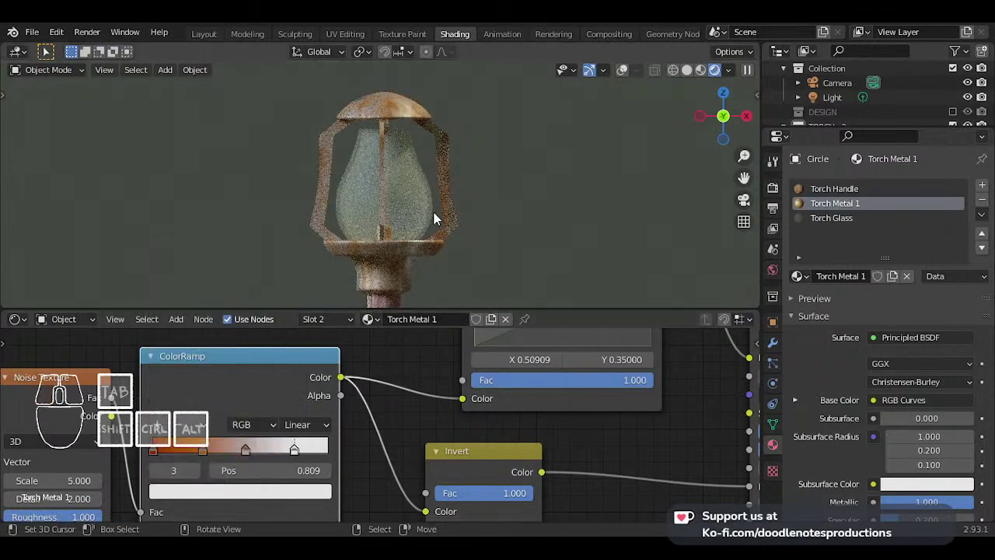
scroll(434, 212, "up", 2)
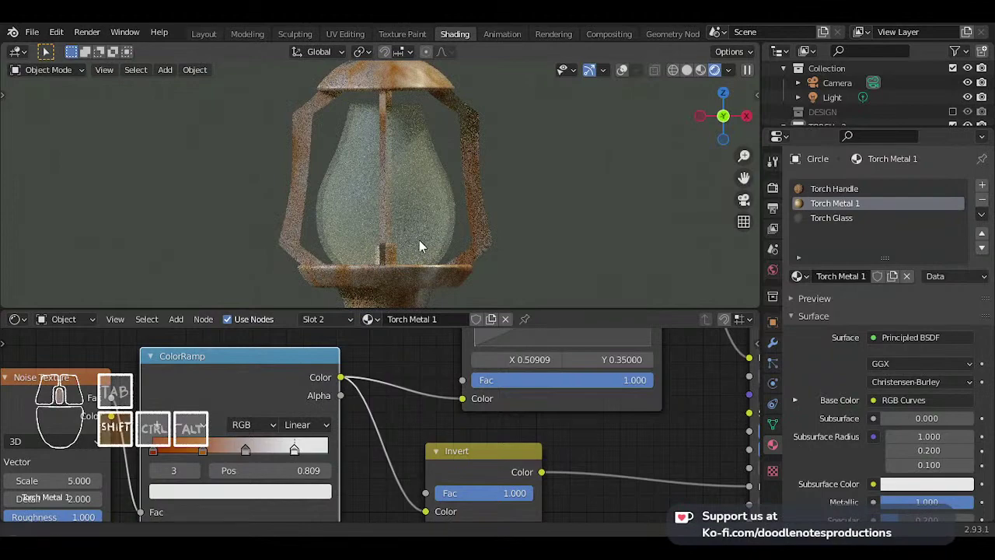
middle_click_drag(419, 240, 440, 214, "shift")
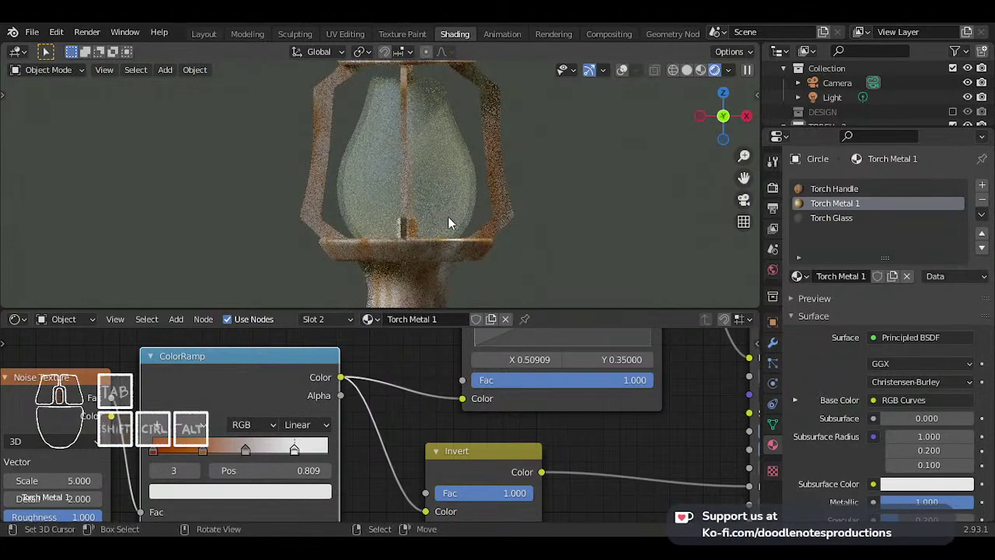
scroll(448, 220, "down", 1)
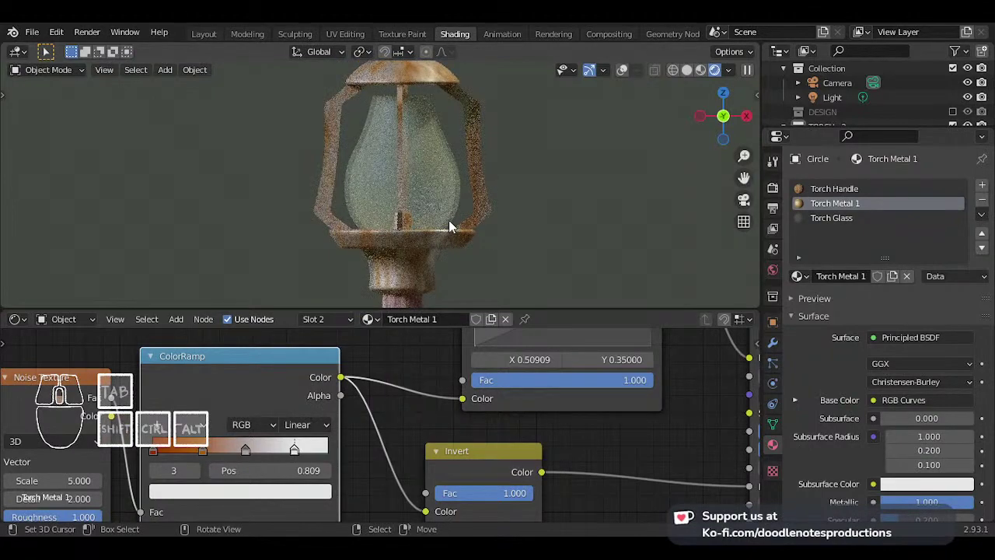
left_click(206, 35)
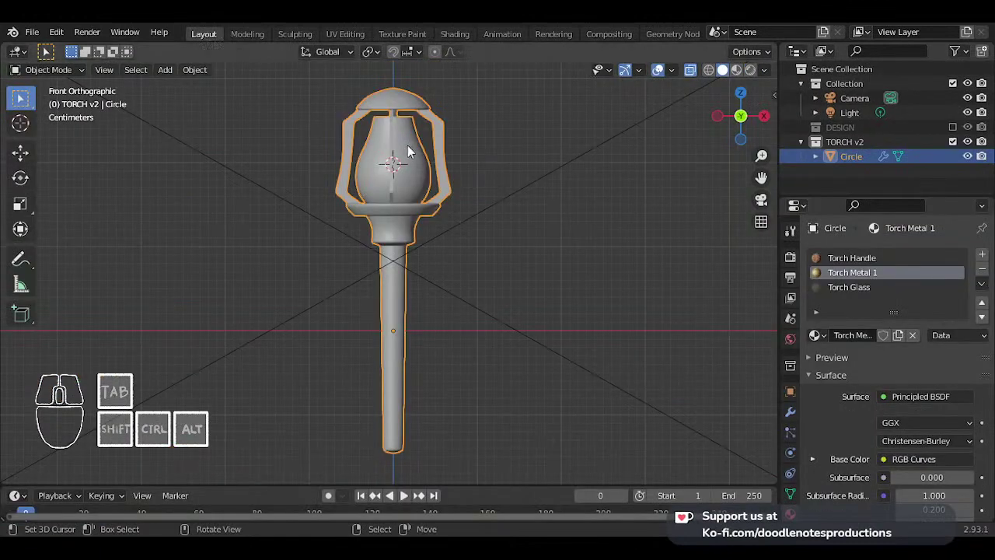
left_click(456, 33)
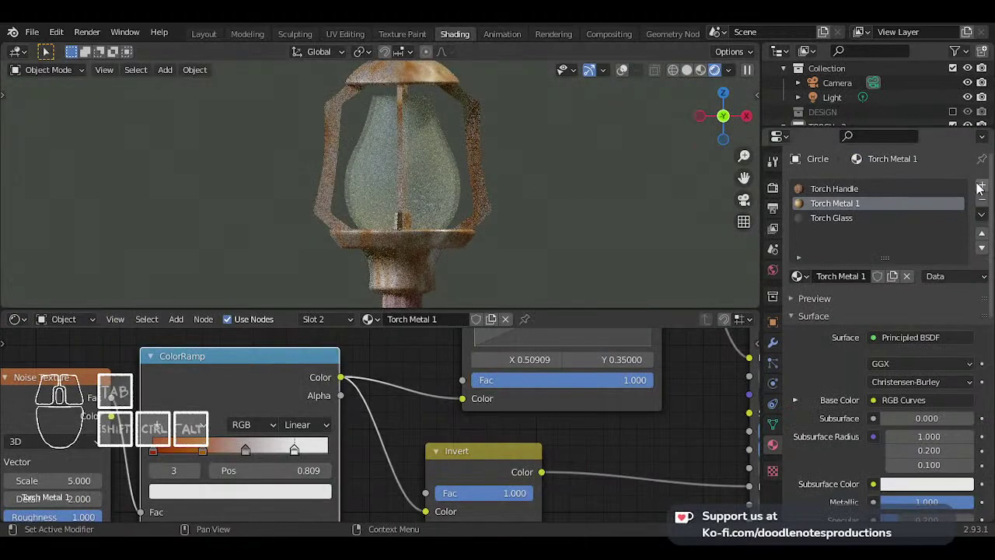
- Add a material slot above Torch Glass, fill it with a copy of Torch Metal 1, and rename the copy Torch Metal 2
left_click(981, 188)
left_click(982, 234)
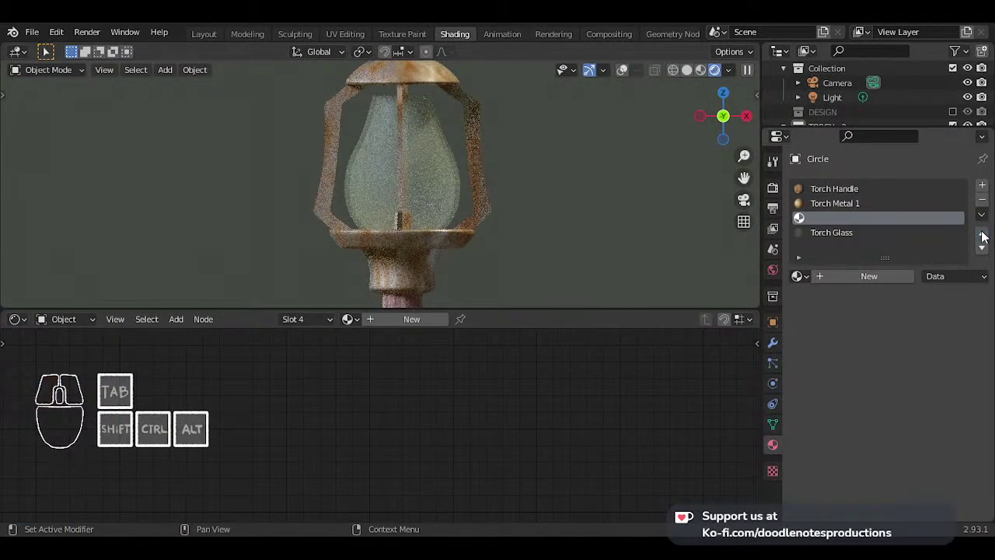
left_click(799, 276)
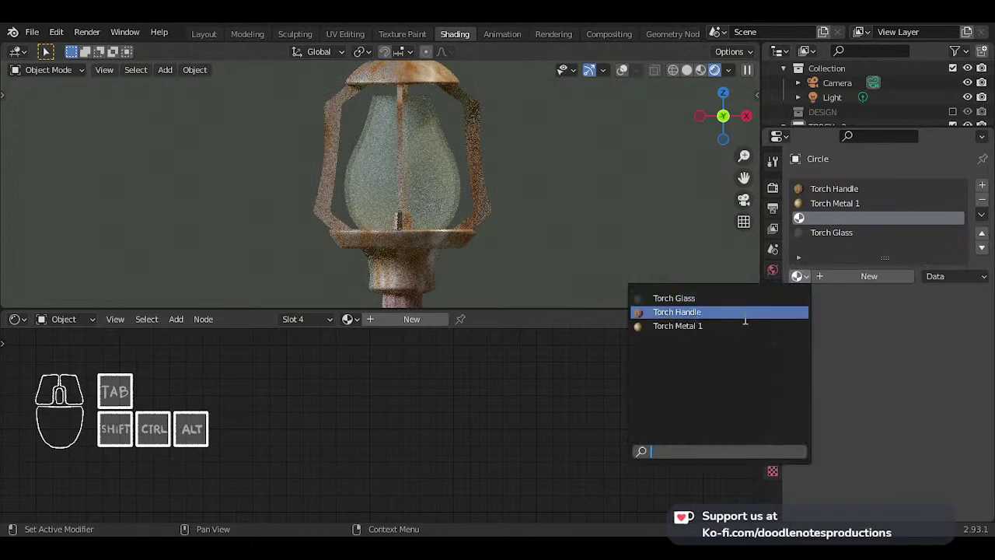
left_click(742, 325)
left_click(860, 276)
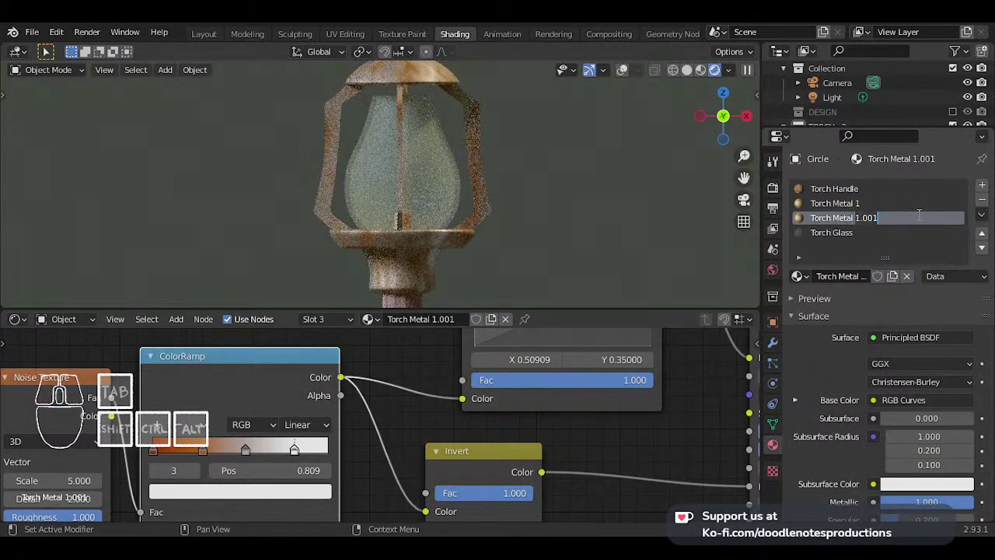
key("Return")
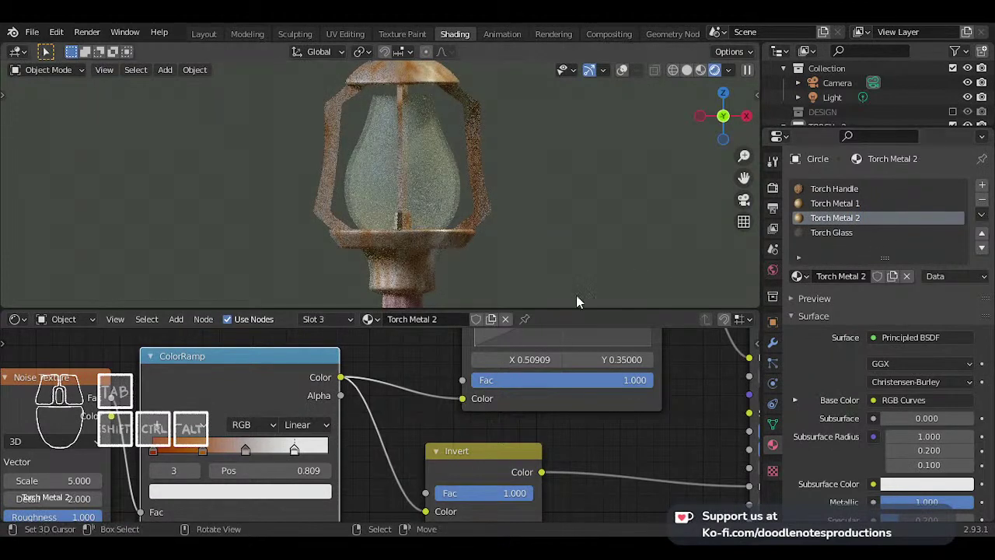
- Assign Torch Metal 2 to the torch's cap and the rim below the glass, and return to Object Mode with Rendered shading
key("Tab")
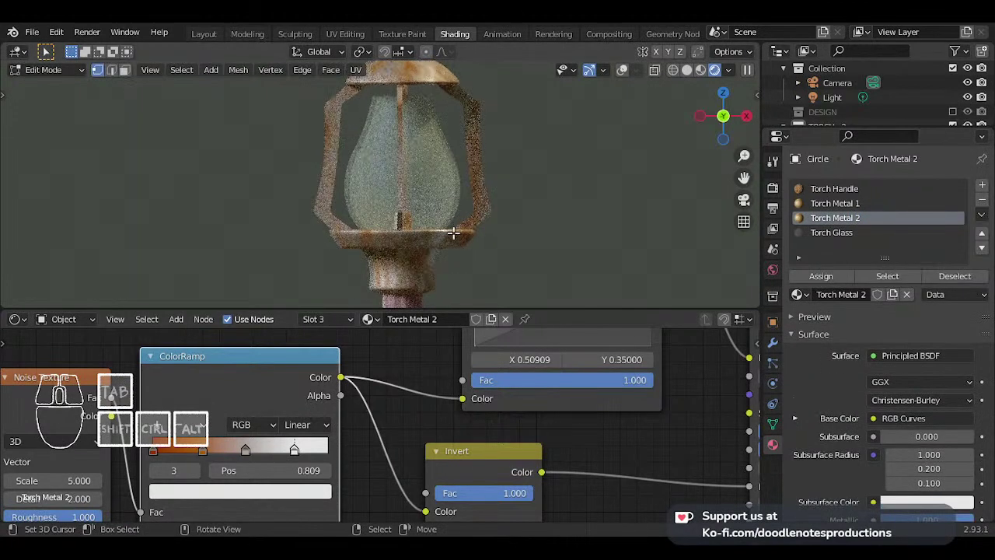
key("q")
left_click(687, 71)
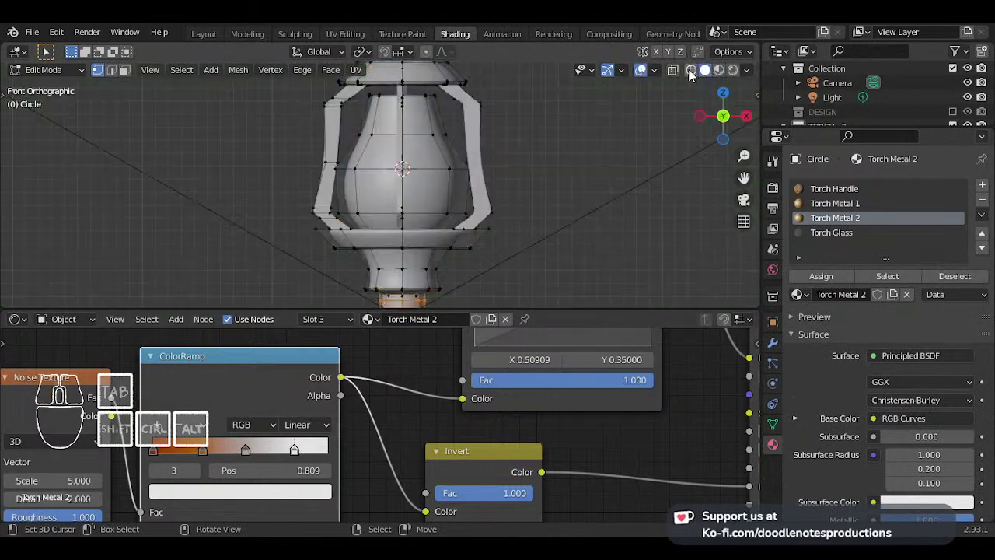
right_click_drag(482, 250, 480, 260)
key("ctrl+z")
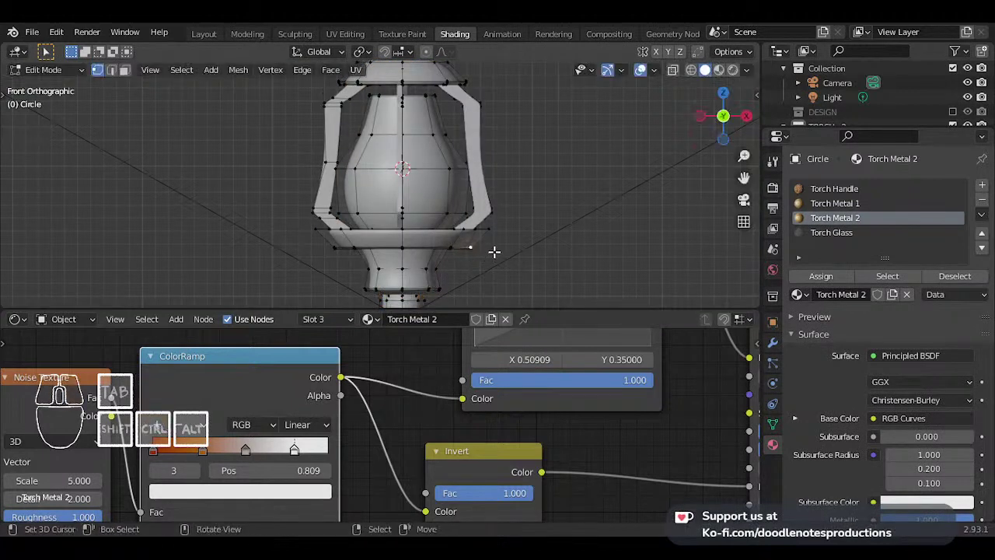
middle_click_drag(506, 181, 511, 220, "shift")
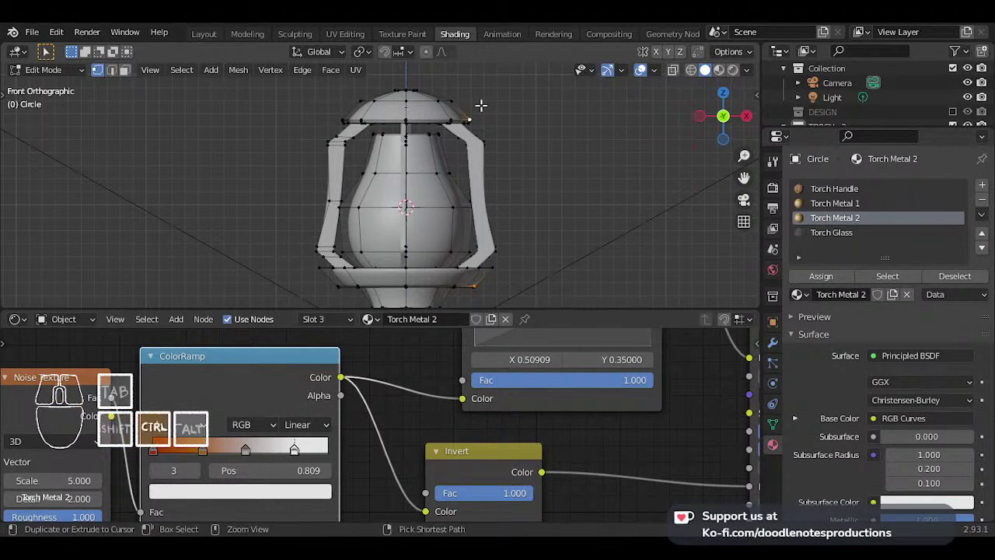
key("ctrl+l")
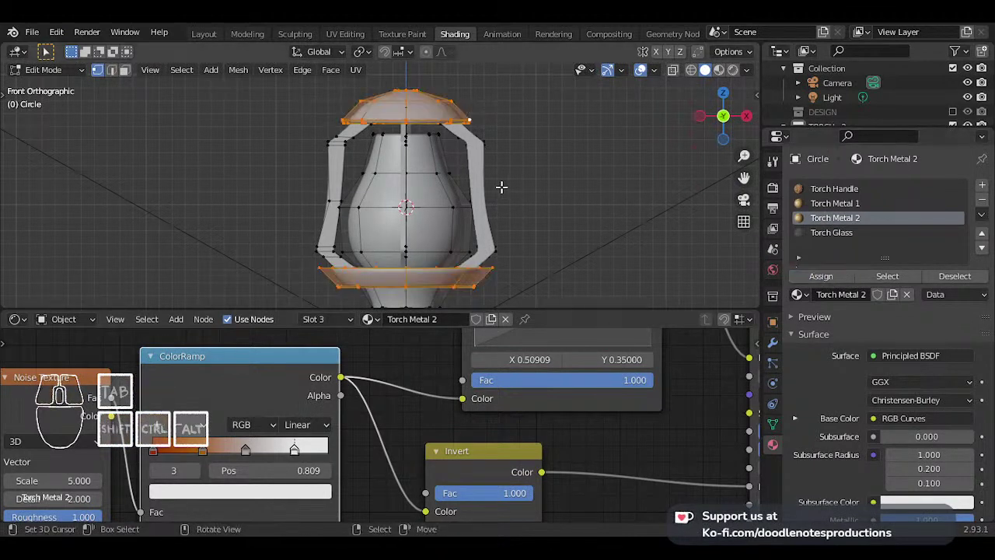
key("Tab")
left_click(730, 70)
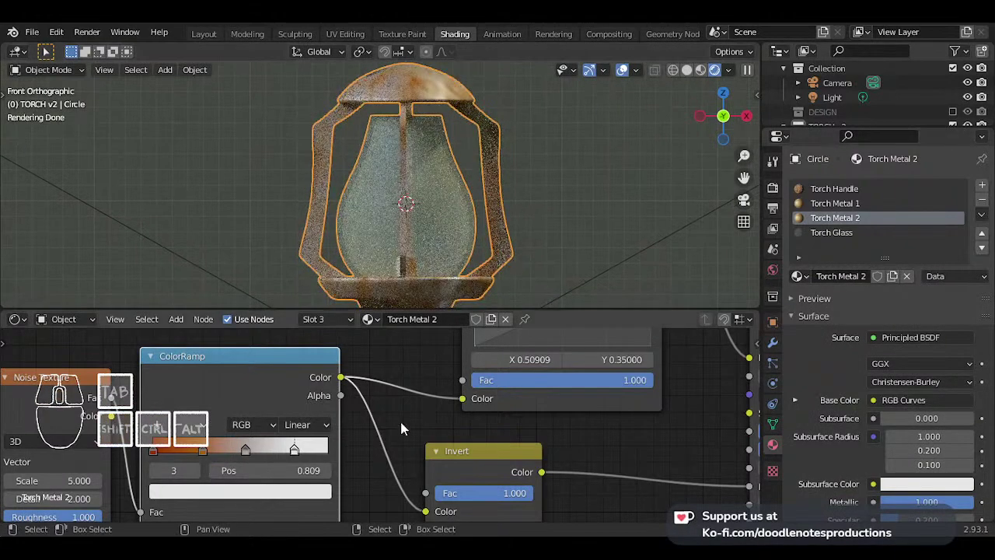
- Shape Torch Metal 2's combined RGB curve with points at X 0.48636, Y 0.2375 and X 0.79545, Y 0.775
scroll(401, 422, "down", 2)
middle_click_drag(535, 387, 510, 520)
left_click(439, 370)
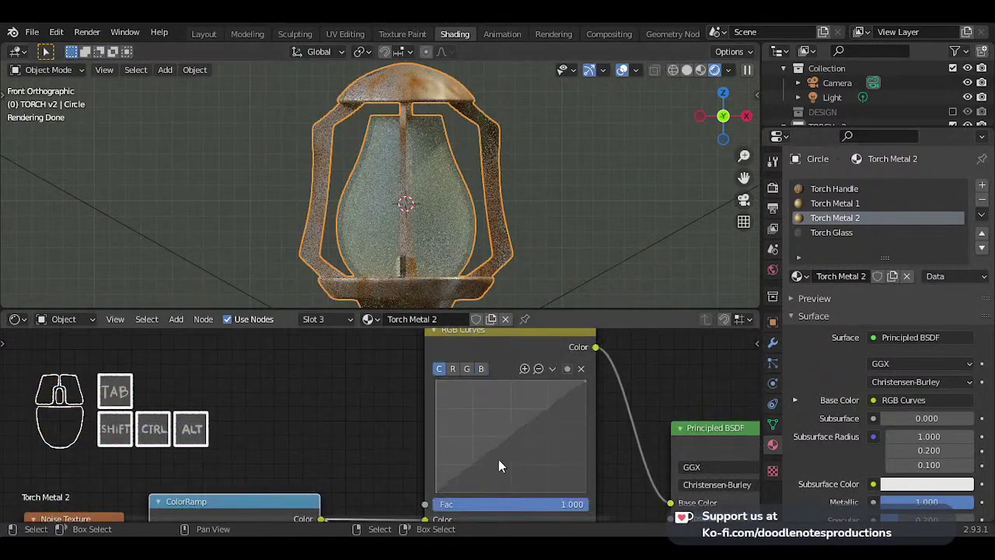
mouse_move(498, 465)
left_mouse_down()
mouse_move(528, 471)
mouse_move(509, 465)
left_mouse_up()
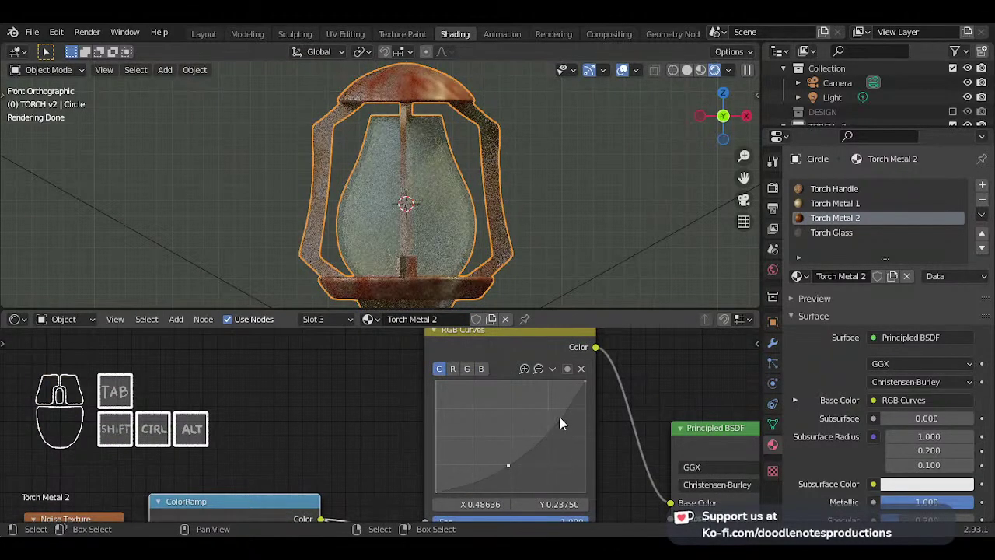
left_click_drag(560, 418, 555, 405)
- Switch to Material Preview shading and assign Torch Metal 2 to the frame bars around the glass
scroll(473, 247, "down", 1)
middle_click_drag(472, 247, 475, 217, "shift")
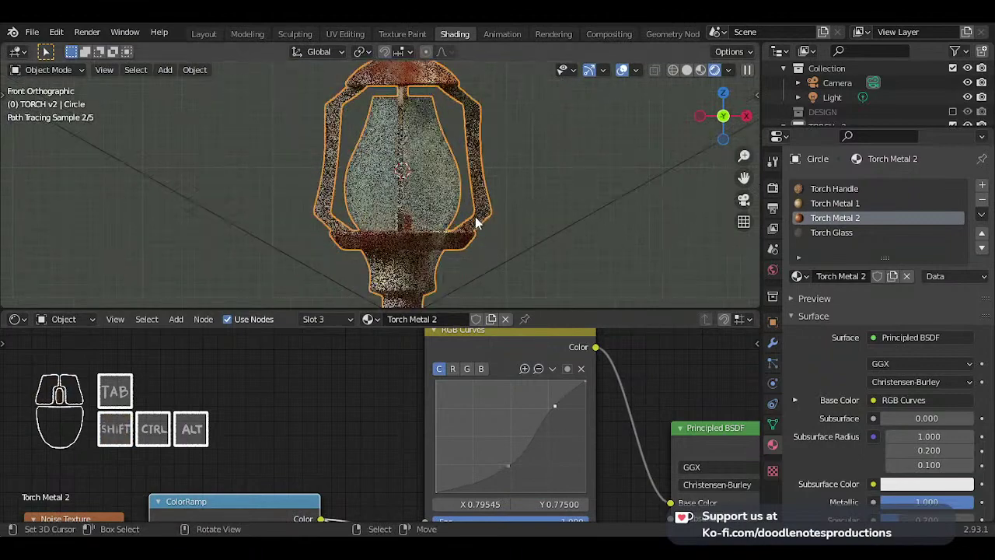
middle_click_drag(471, 270, 468, 242, "shift")
scroll(468, 220, "down", 2)
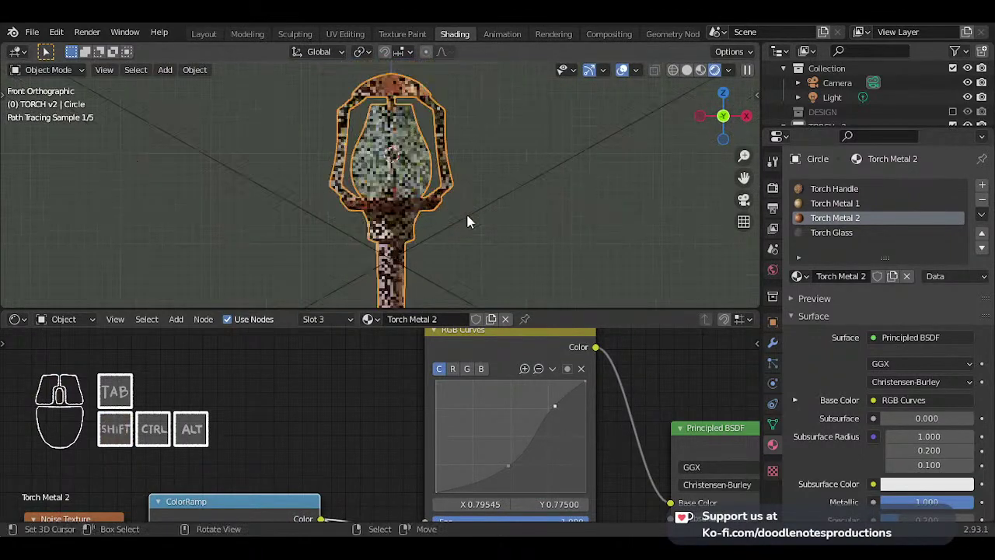
scroll(467, 214, "up", 1)
left_click(700, 70)
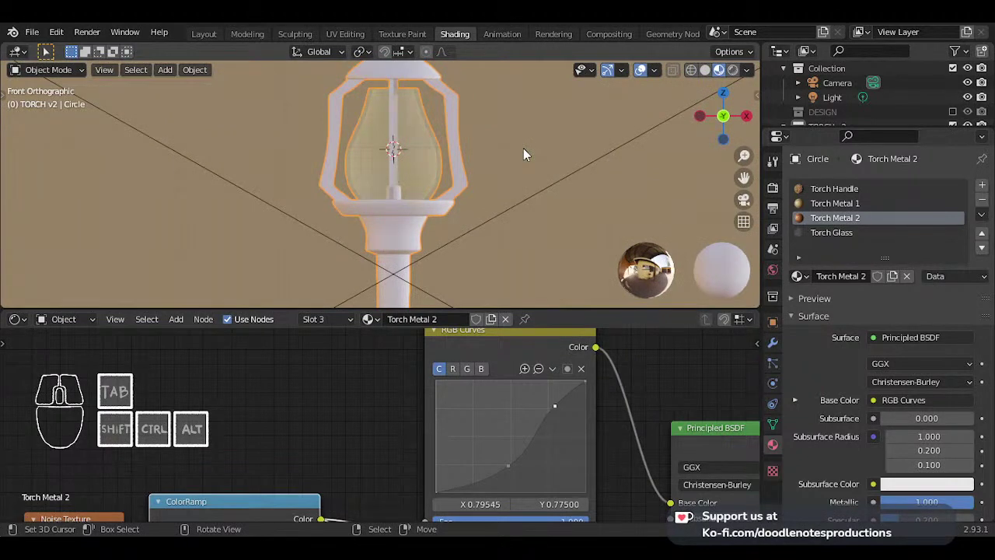
scroll(523, 155, "up", 2)
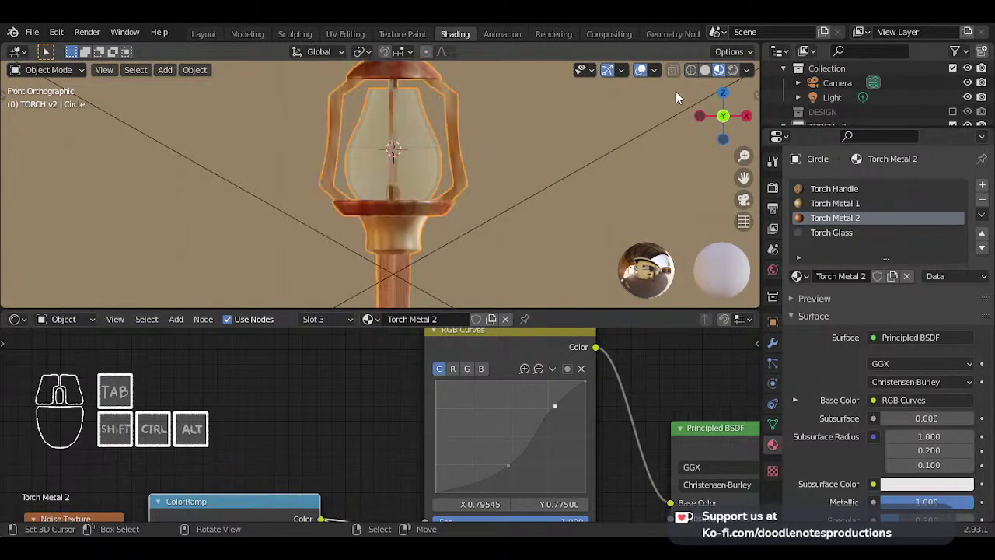
scroll(447, 151, "down", 2)
key("Tab")
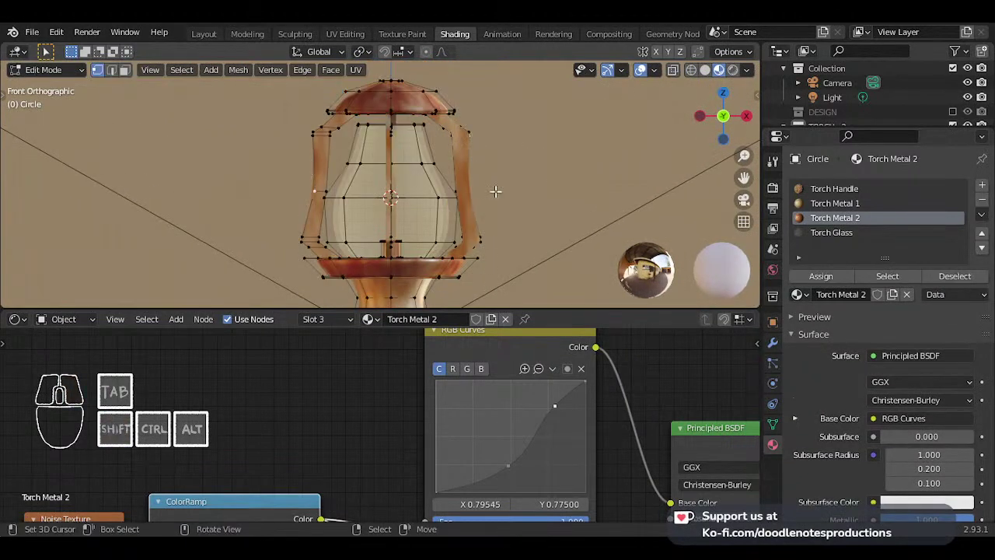
middle_click_drag(493, 192, 318, 155)
middle_click_drag(515, 160, 506, 129)
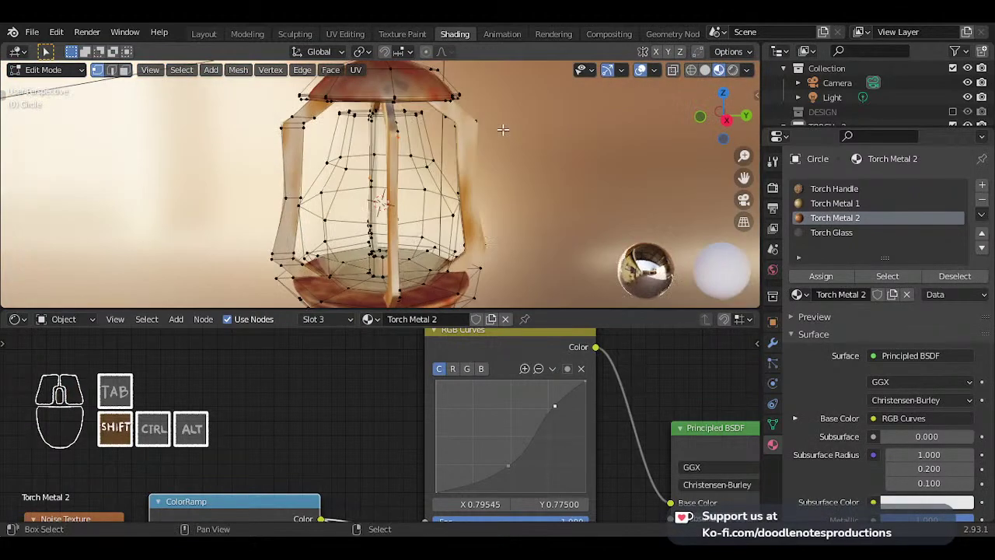
key("ctrl+l")
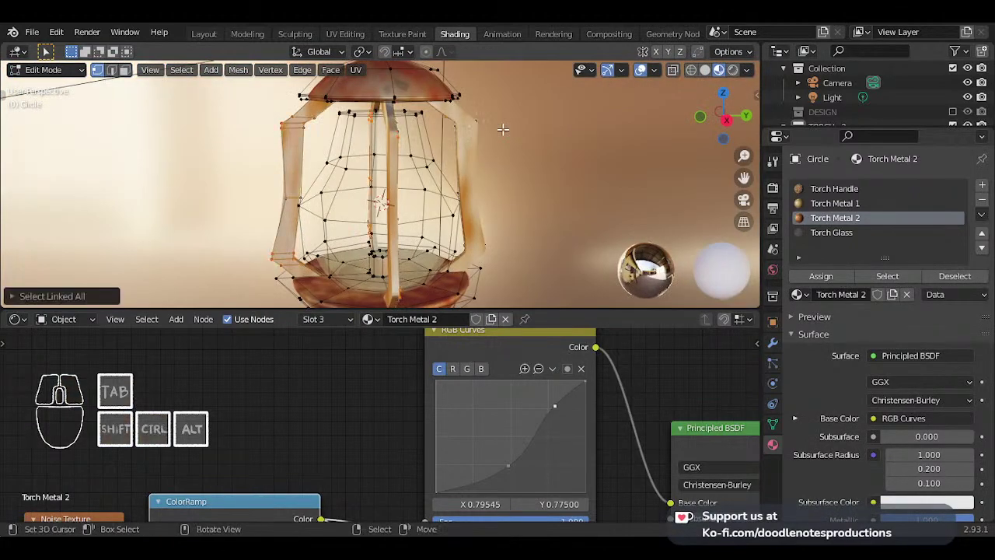
left_click(831, 276)
key("Tab")
- View the torch head through the camera in Rendered shading
scroll(265, 146, "down", 2)
middle_click_drag(265, 145, 321, 146)
key("KP_0")
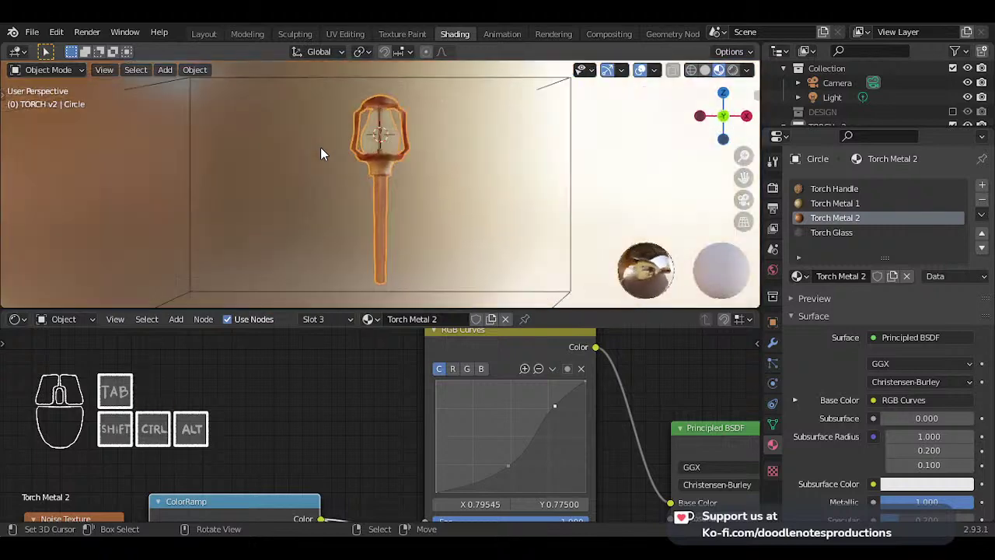
middle_click_drag(476, 188, 477, 239, "shift")
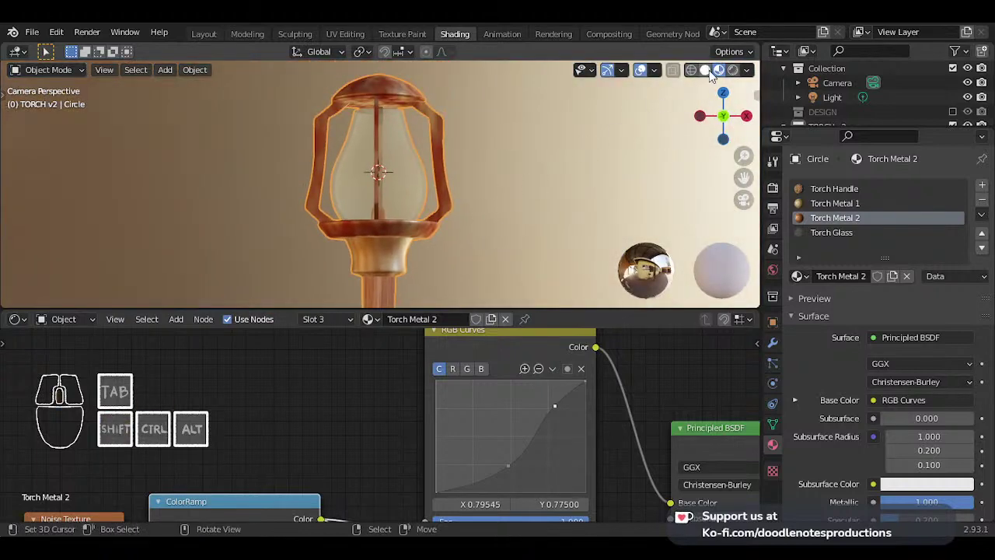
left_click(732, 70)
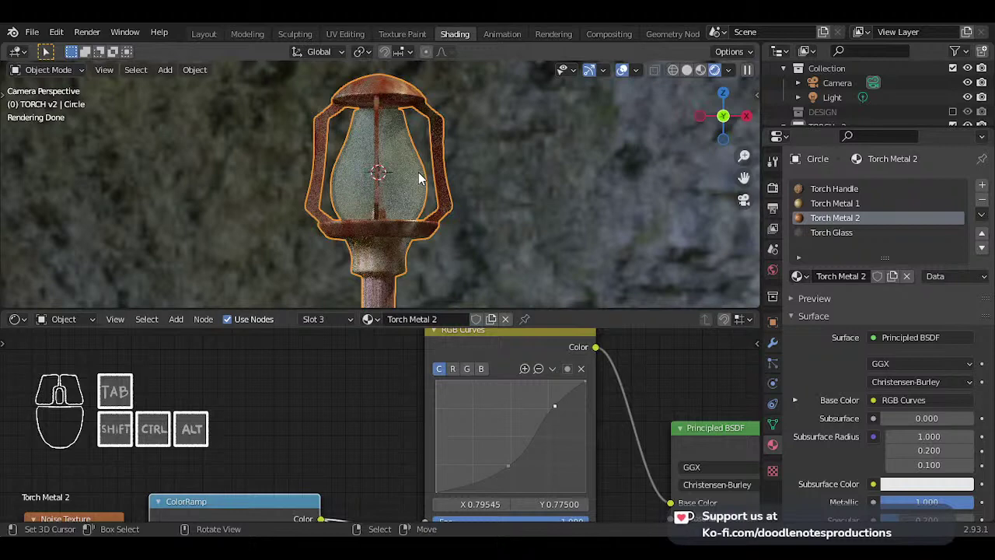
- Switch the viewport to Solid shading with the whole torch in view and save the file
scroll(418, 172, "down", 6)
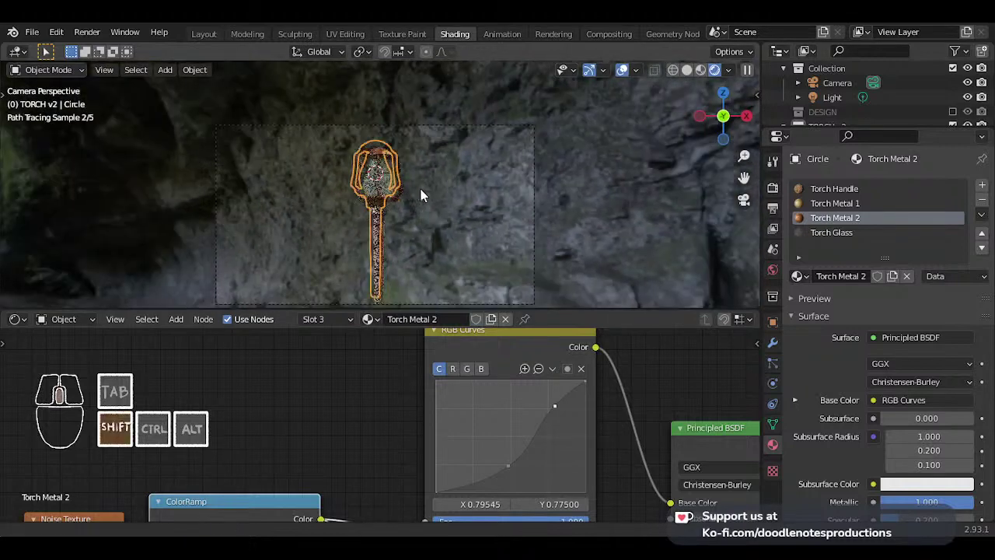
left_click(685, 71)
key("ctrl+s")
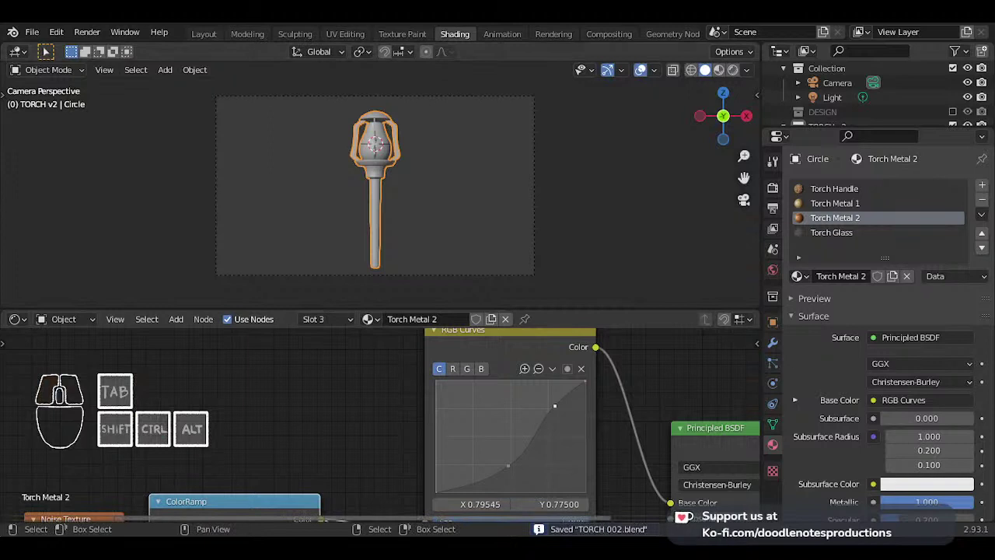
- Make Torch Glass the active material and show the torch head in Material Preview shading
scroll(395, 156, "up", 6)
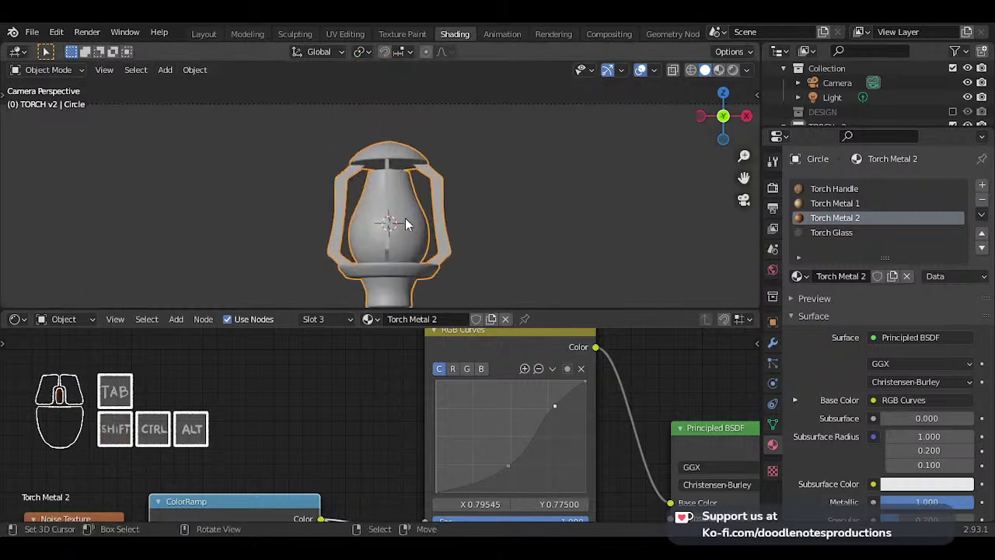
scroll(405, 224, "up", 2)
left_click(815, 235)
middle_click_drag(524, 191, 528, 153, "shift")
left_click(720, 70)
left_click(719, 70)
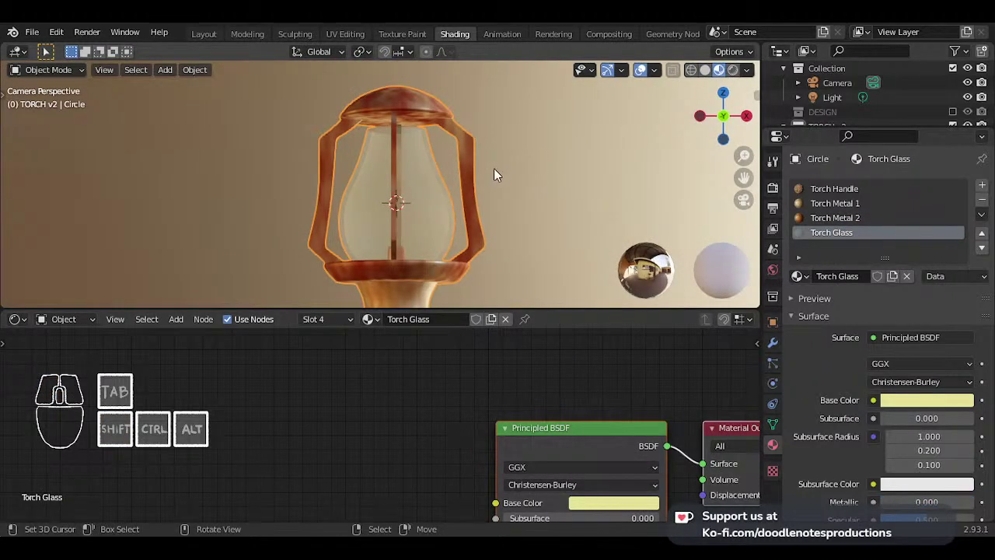
- Raise Torch Glass's Clearcoat to 1.000 in its Principled BSDF and switch to Rendered shading
middle_click_drag(624, 423, 482, 393)
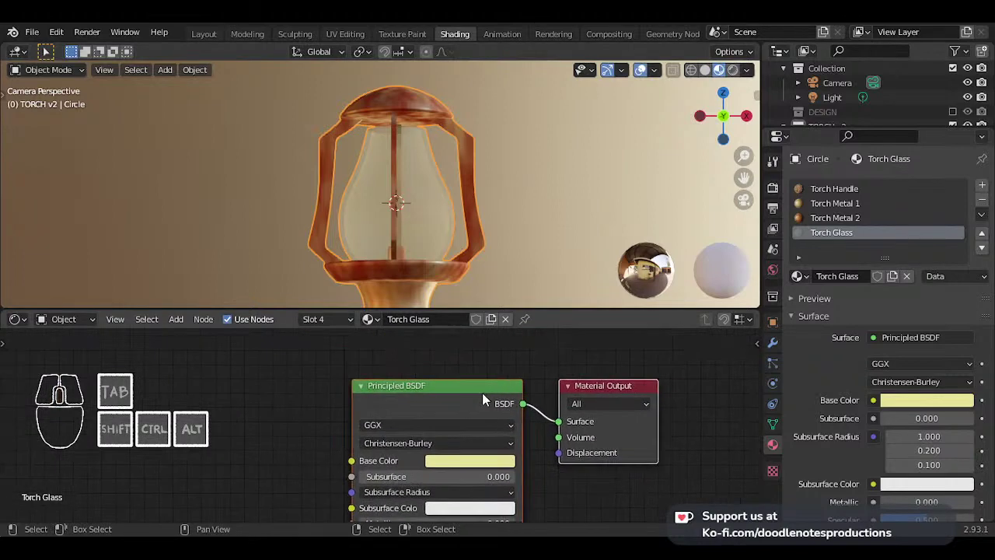
middle_click_drag(498, 461, 466, 363)
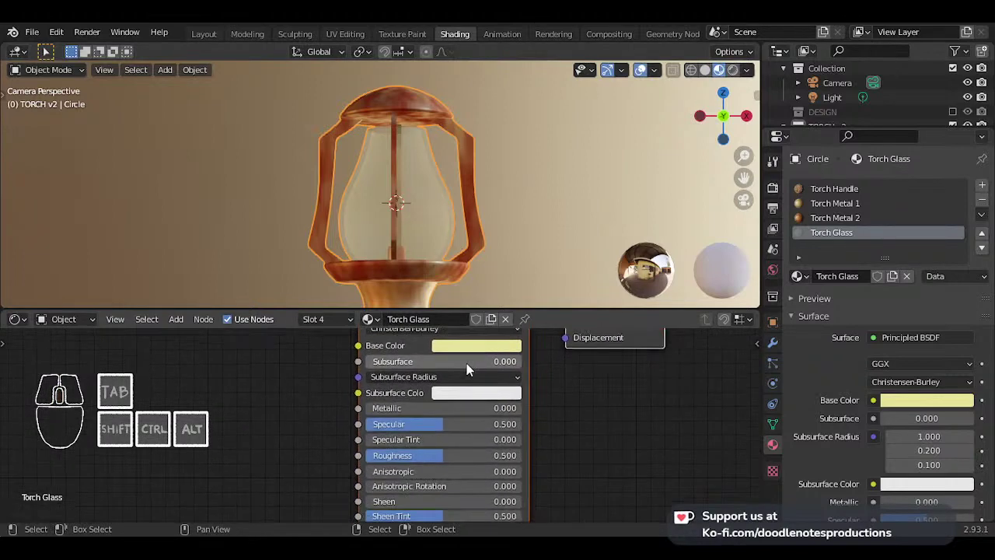
middle_click_drag(396, 473, 401, 452)
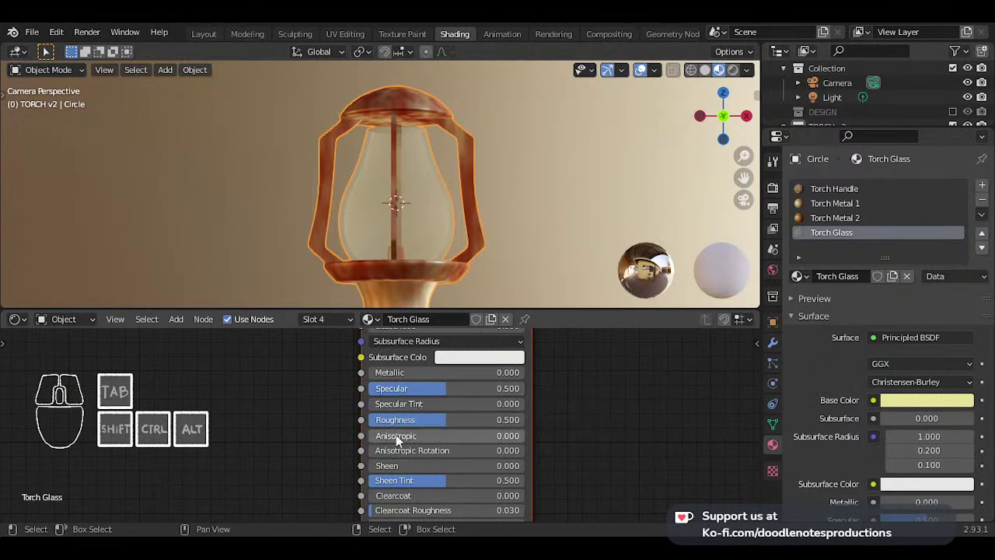
middle_click_drag(404, 487, 399, 447)
scroll(400, 447, "up", 1)
left_click_drag(400, 456, 488, 456)
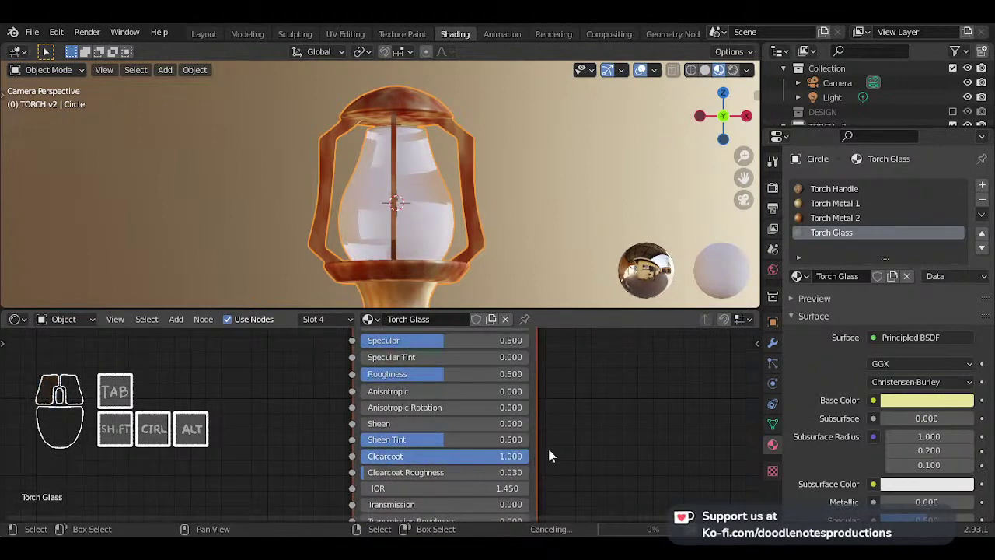
left_click(732, 70)
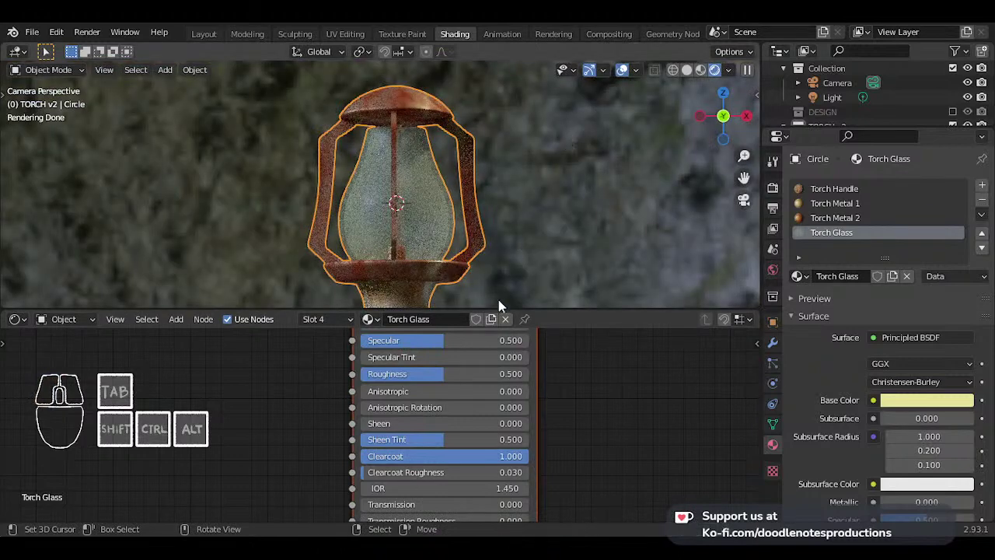
- Set Torch Glass's Clearcoat Roughness to 0.000 and inspect the rendered glass up close
left_click_drag(468, 476, 416, 469)
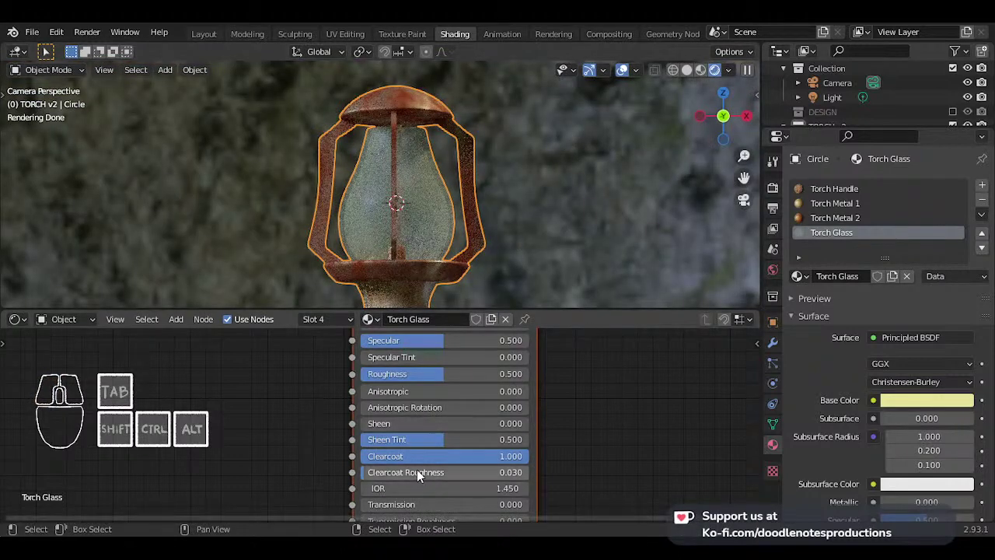
scroll(428, 202, "up", 4)
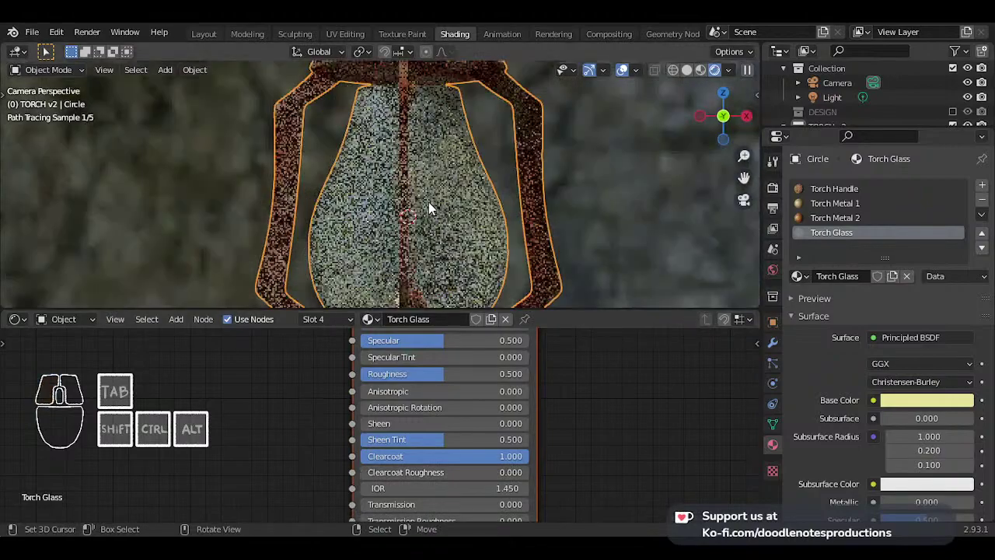
middle_click_drag(426, 146, 516, 200, "shift")
scroll(515, 200, "up", 3)
middle_click_drag(393, 155, 437, 223, "shift")
scroll(437, 222, "up", 8)
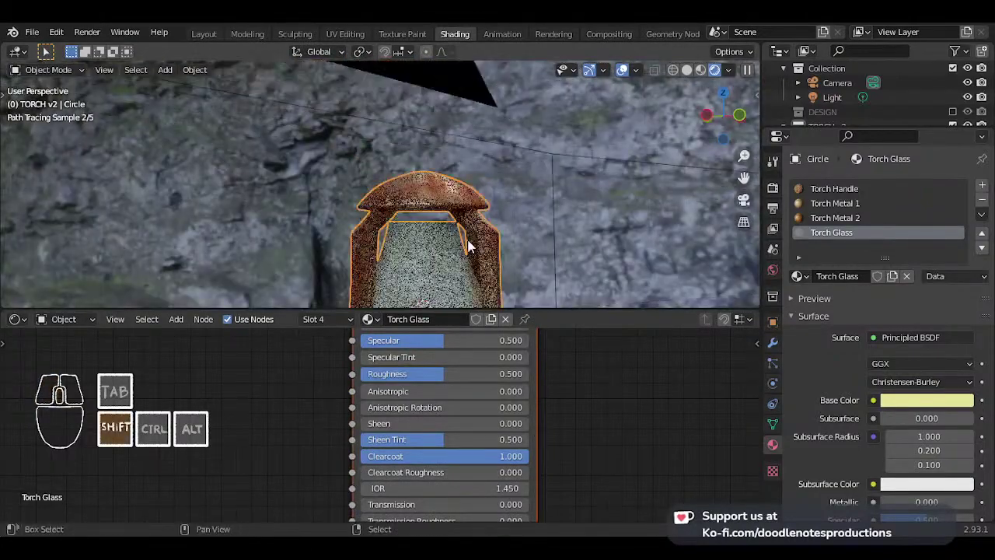
- Switch to Material Preview shading and try Torch Glass with its Alpha at 1.000
left_click(701, 71)
middle_click_drag(457, 182, 355, 158)
scroll(901, 404, "down", 7)
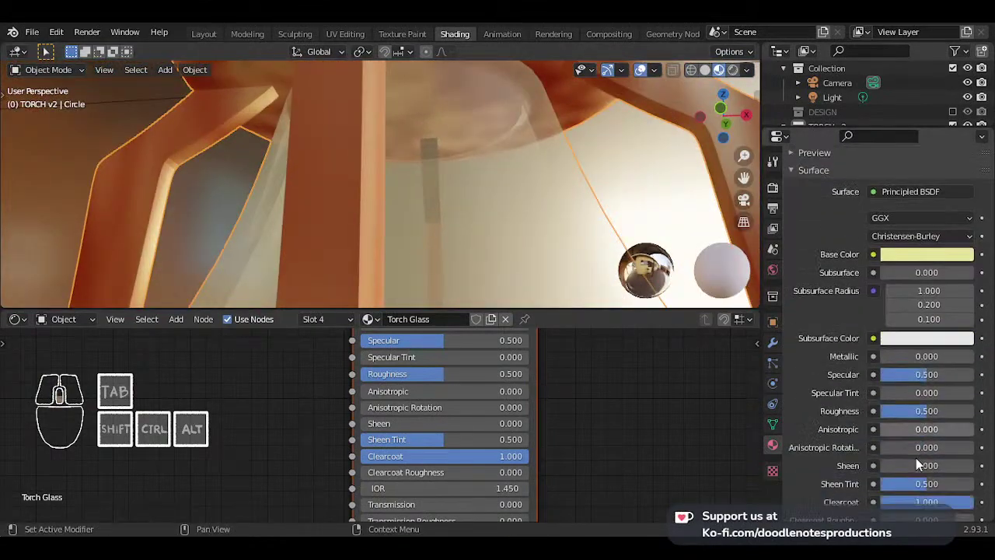
scroll(900, 464, "down", 2)
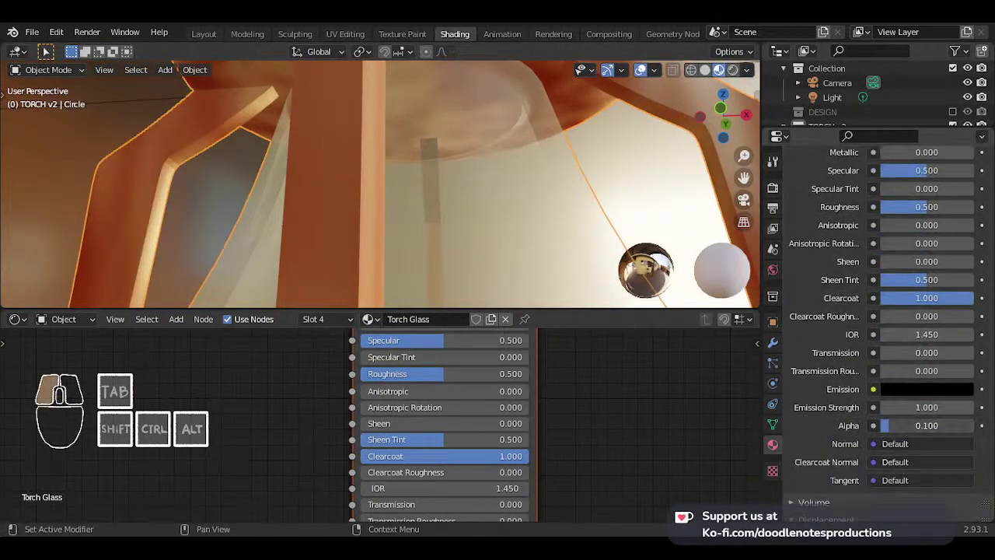
left_click_drag(890, 425, 973, 425)
scroll(388, 122, "down", 5)
scroll(909, 454, "down", 3)
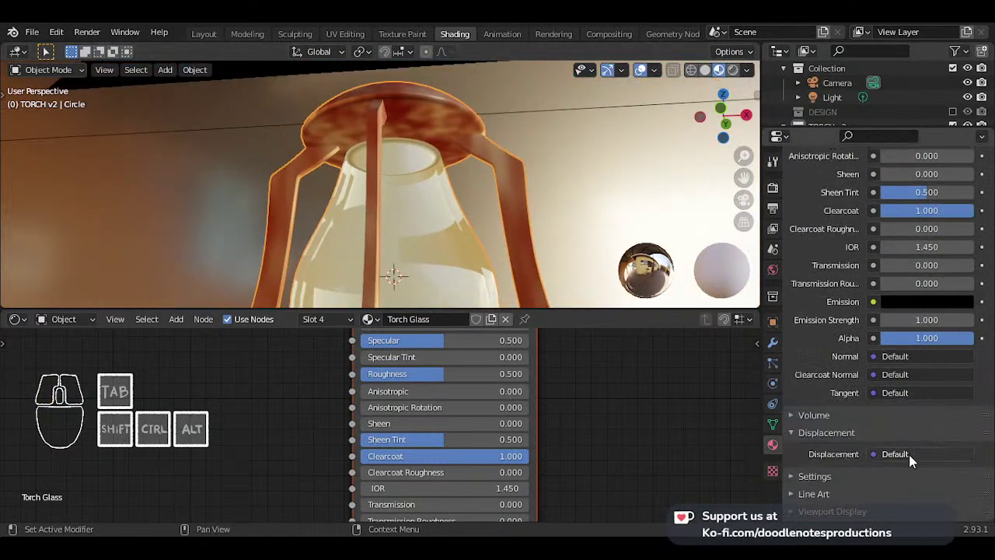
- Set Torch Glass's Alpha to 0.775 and view the glass from another angle in Rendered shading
scroll(909, 454, "down", 1)
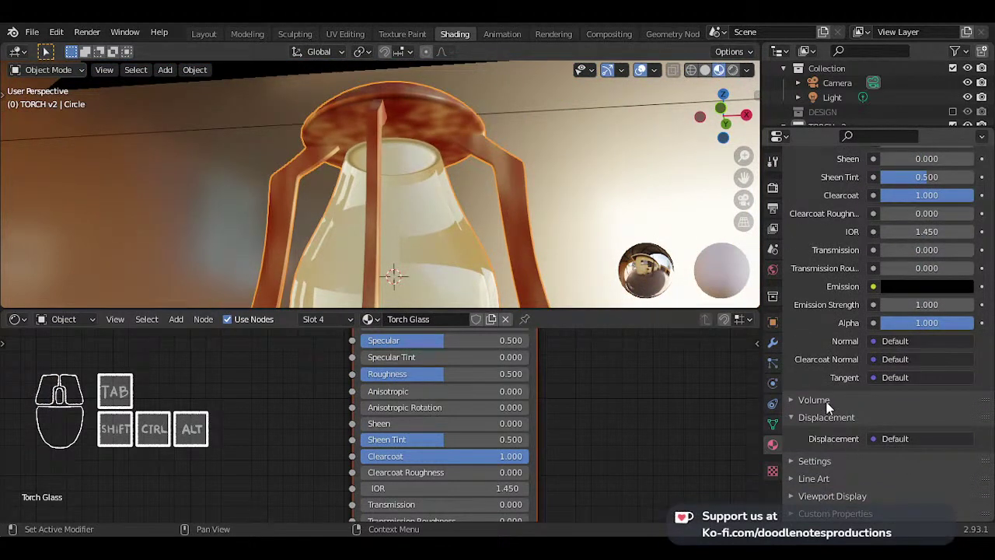
left_click(817, 460)
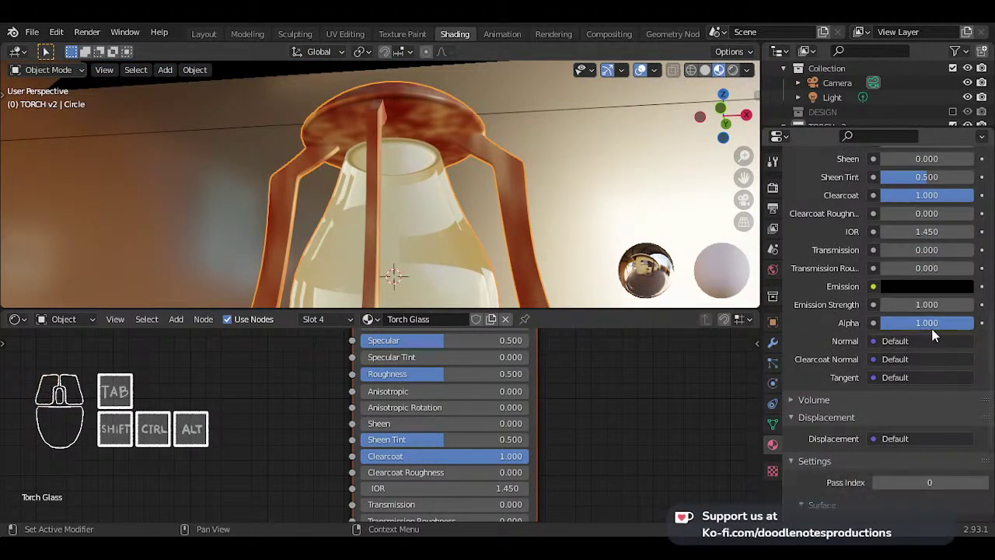
left_click_drag(939, 322, 923, 322)
middle_click_drag(661, 256, 698, 91)
left_click(732, 70)
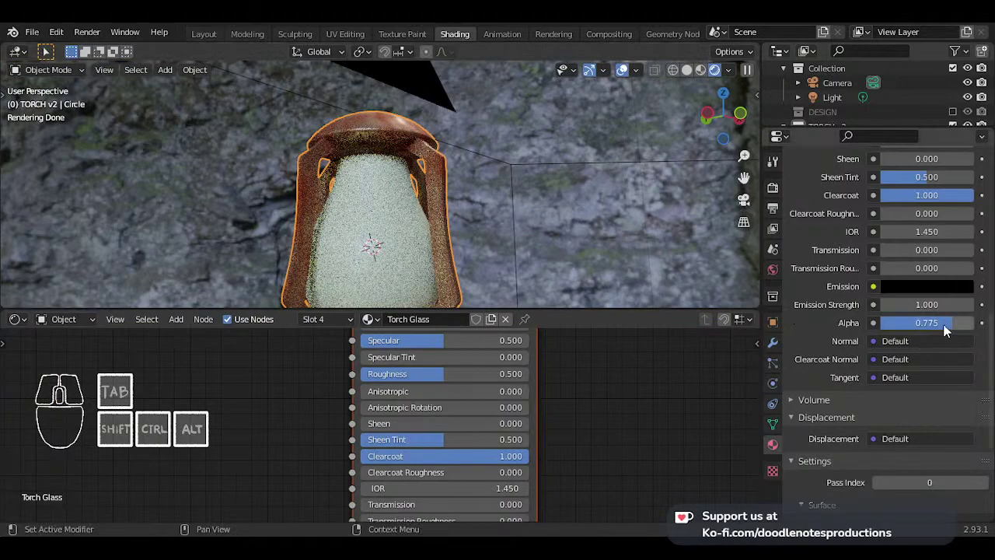
- Set the Torch Glass material's alpha to 1.000 and delete its Principled BSDF node
left_click_drag(953, 323, 973, 322)
scroll(512, 393, "down", 5)
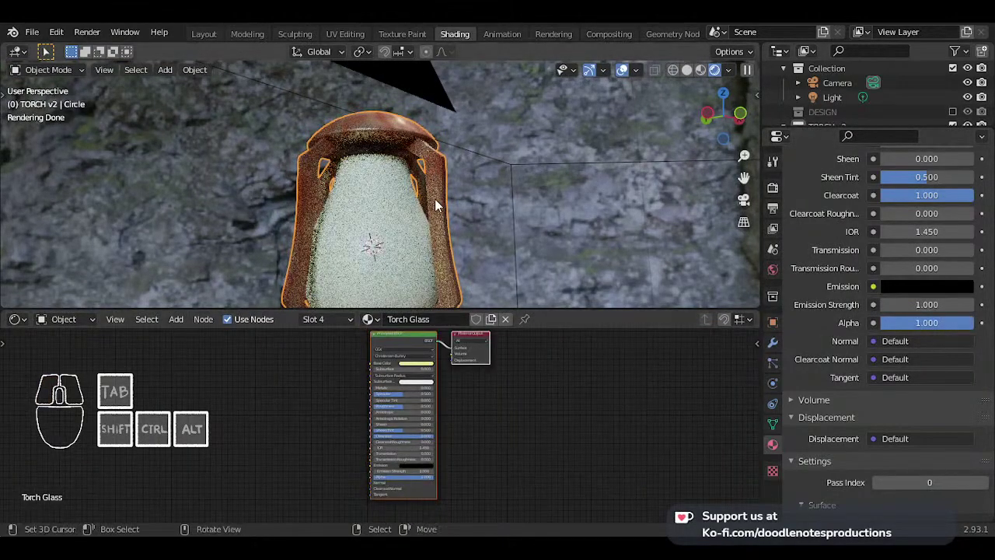
key("KP_1")
scroll(412, 369, "up", 2)
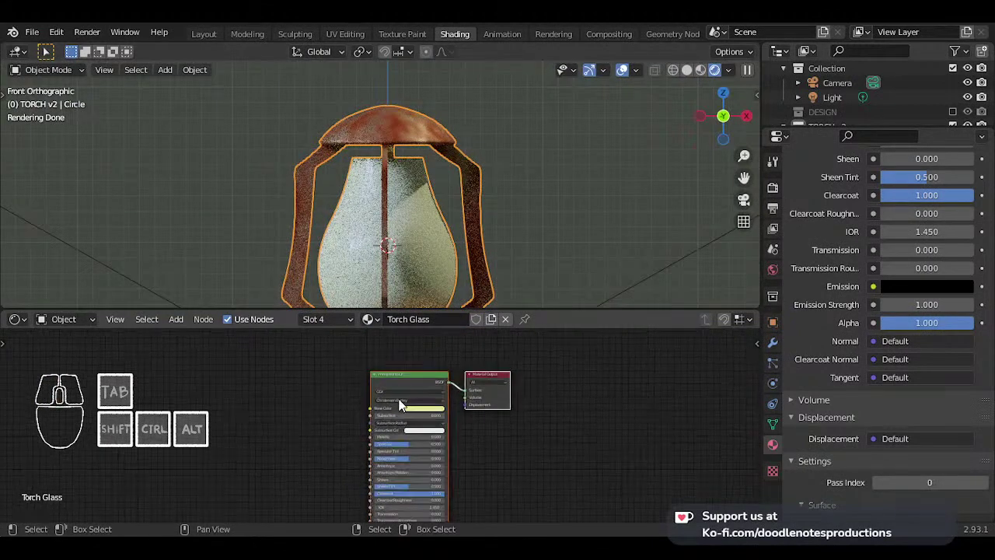
key("x")
- Add a Mix Shader node and link its output to the Material Output's Surface input
key("shift+a")
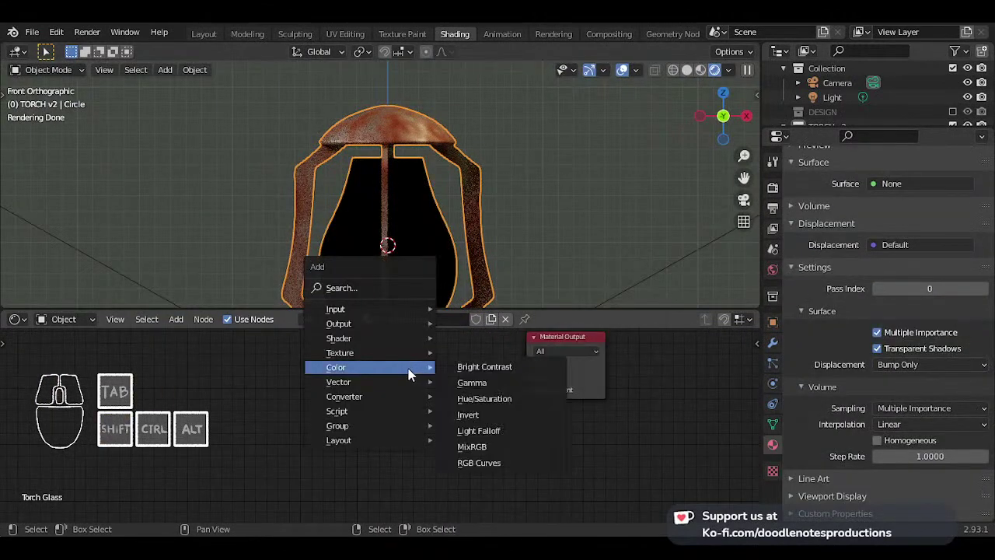
mouse_move(347, 345)
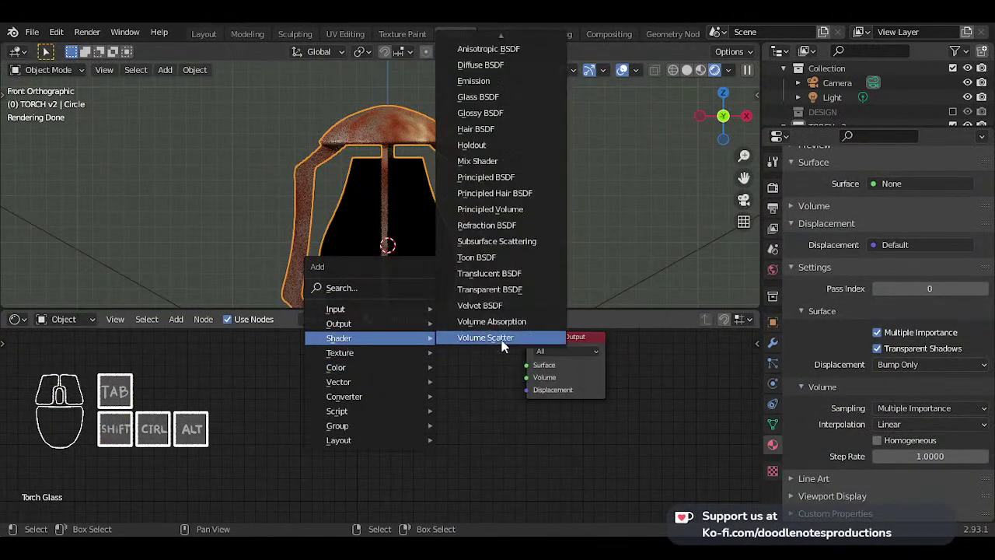
left_click(505, 161)
left_click(417, 364)
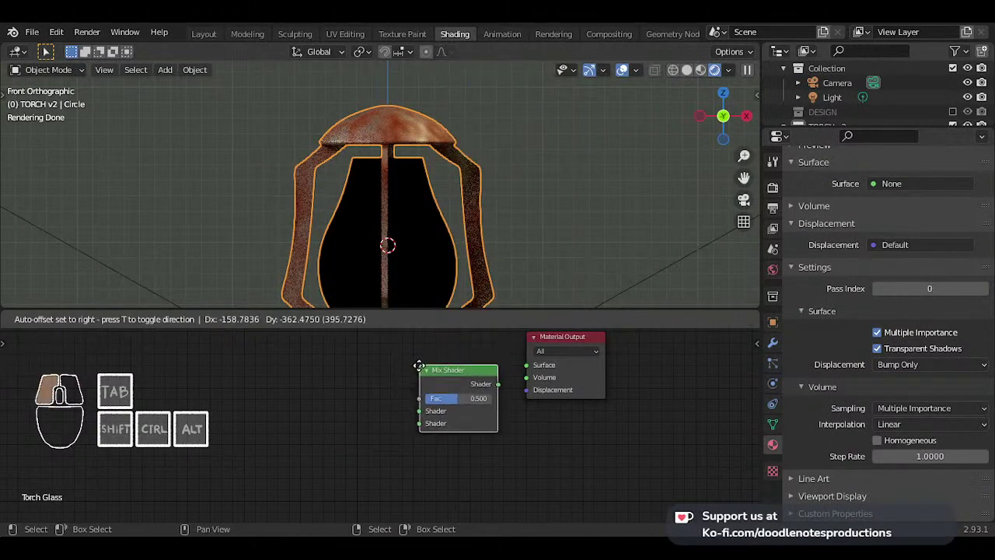
left_click_drag(499, 384, 527, 365)
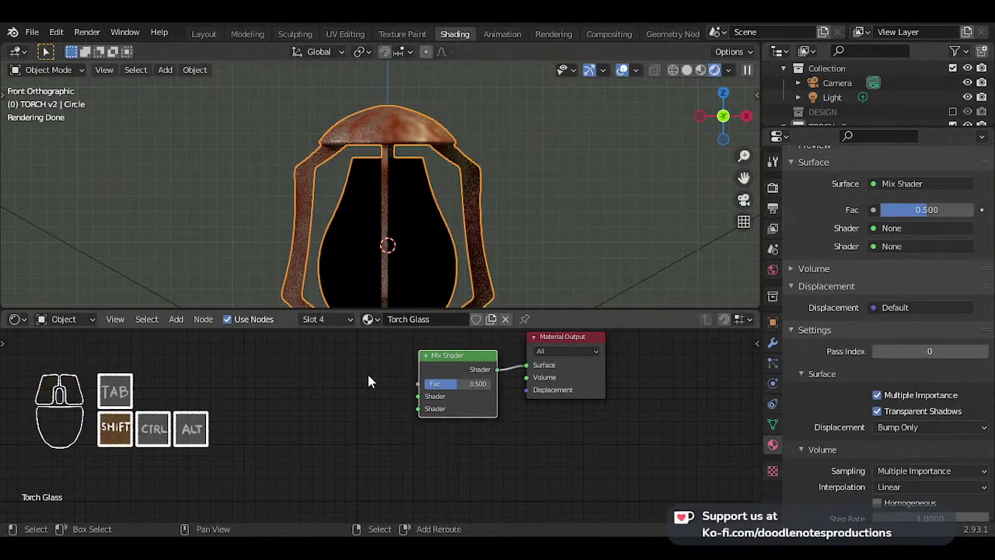
- Add a Glass BSDF node and link it to the Mix Shader's second shader input
key("shift+a")
mouse_move(367, 375)
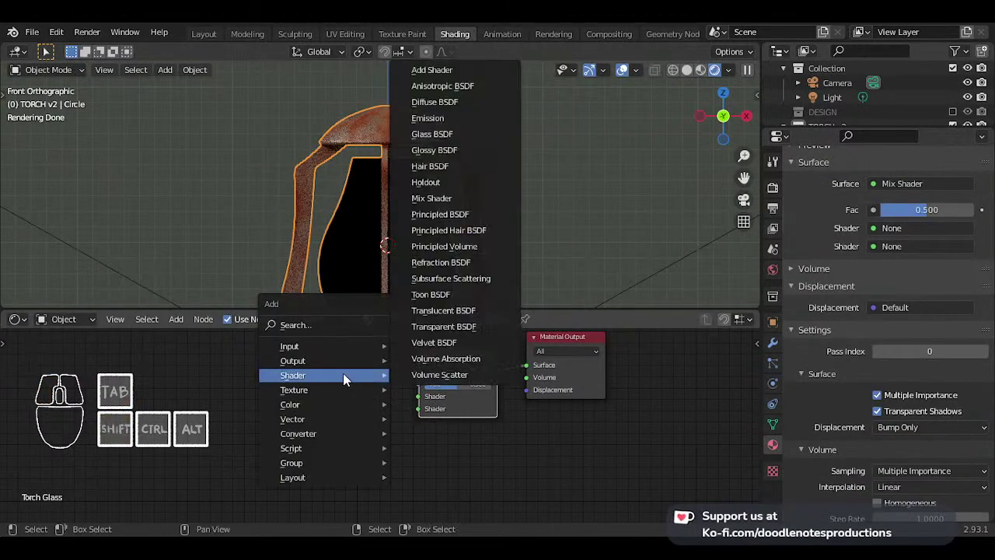
left_click(449, 135)
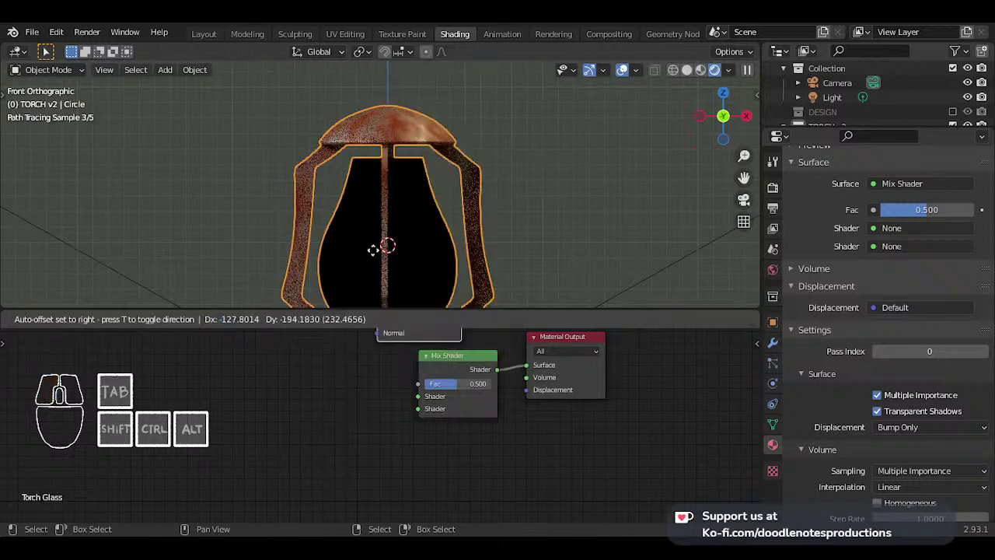
left_click(361, 435)
left_click_drag(342, 428, 418, 408)
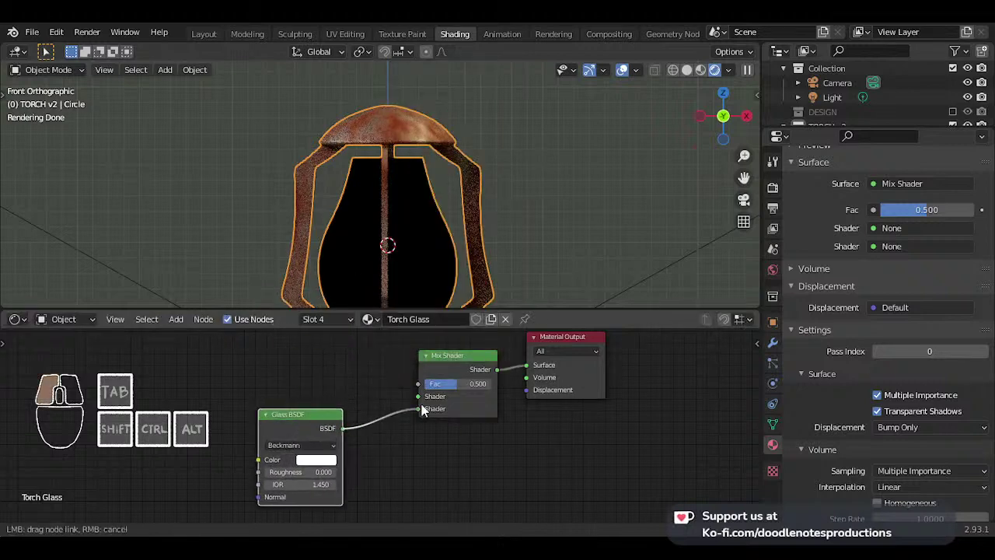
- Add a Transparent BSDF node above the Glass BSDF and link it to the Mix Shader's first shader input
key("shift+a")
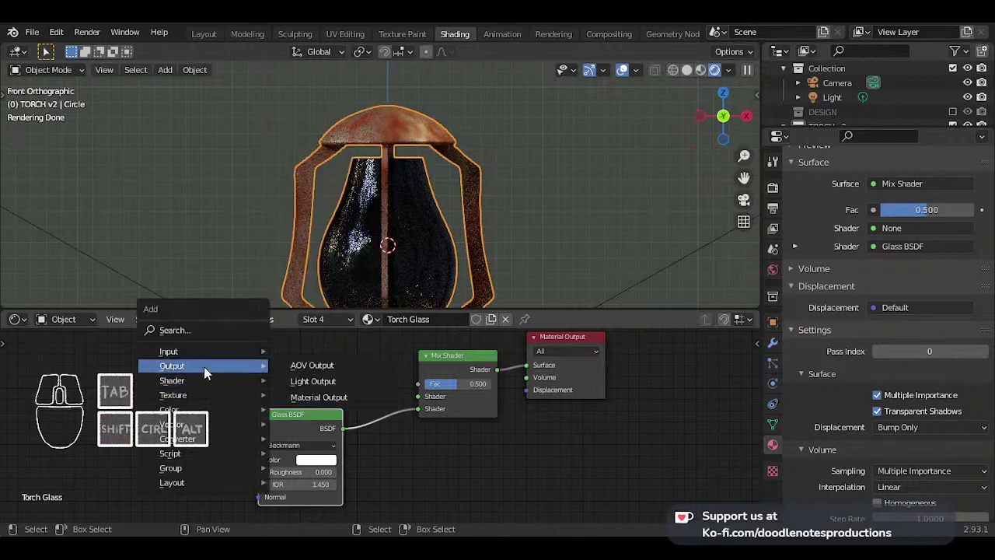
mouse_move(204, 387)
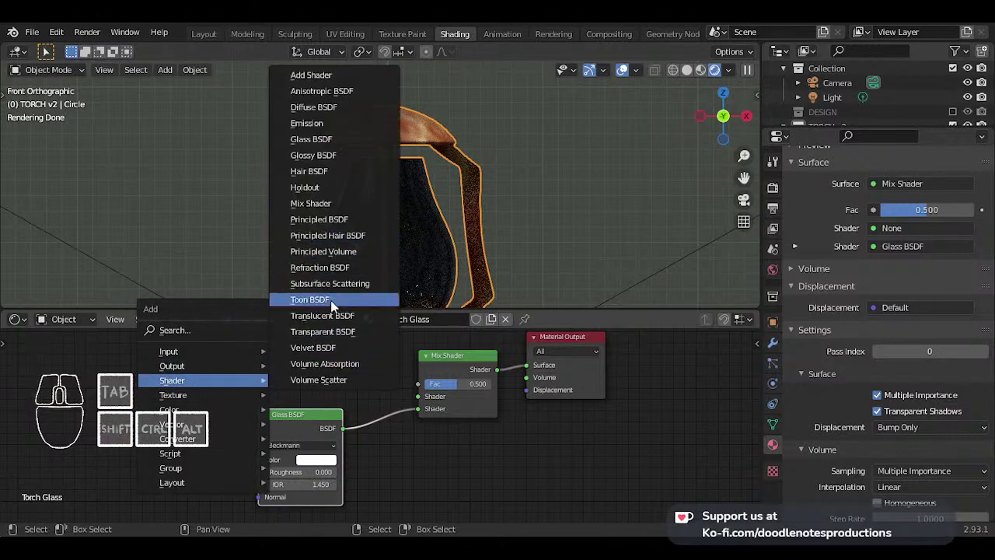
left_click(318, 331)
left_click(260, 342)
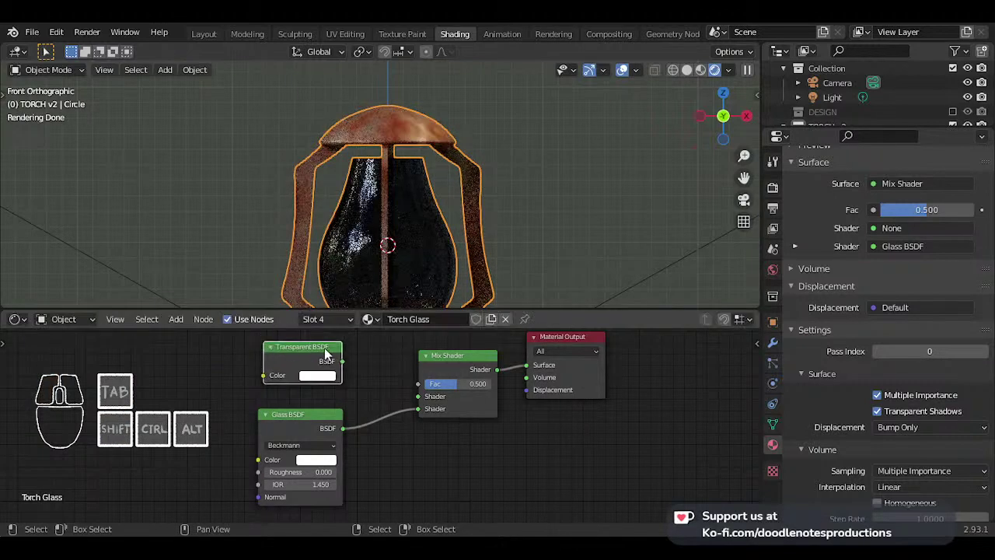
left_click_drag(343, 362, 419, 396)
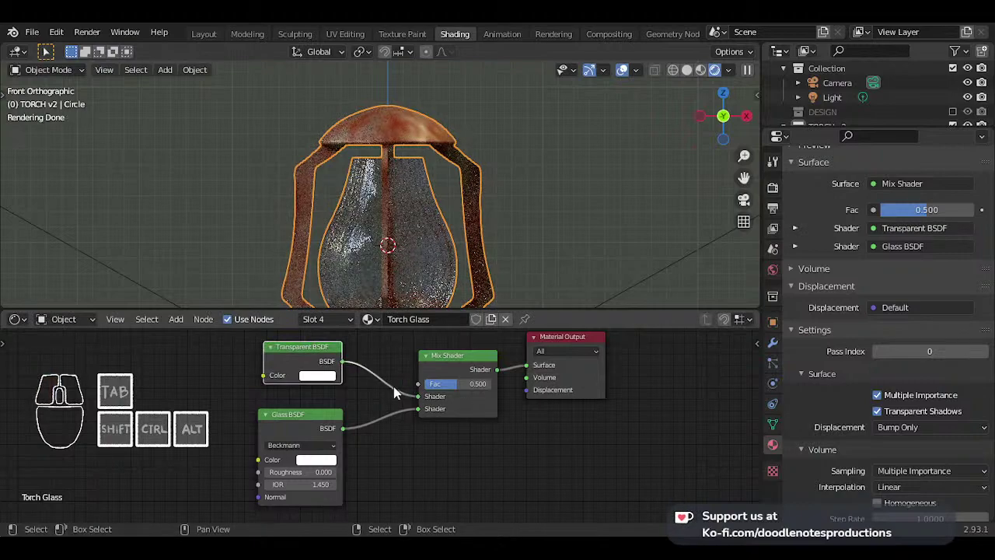
- Try the Mix Shader factor at 0.208, 0 and 1.000 to compare the transparent and glass looks
middle_click_drag(398, 222, 463, 187, "shift")
scroll(427, 173, "up", 2)
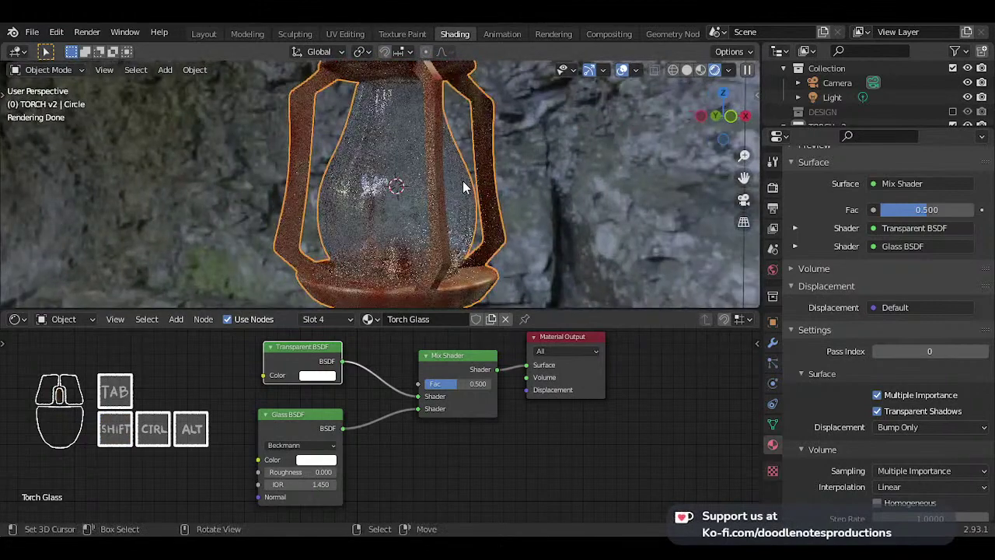
scroll(336, 466, "up", 1)
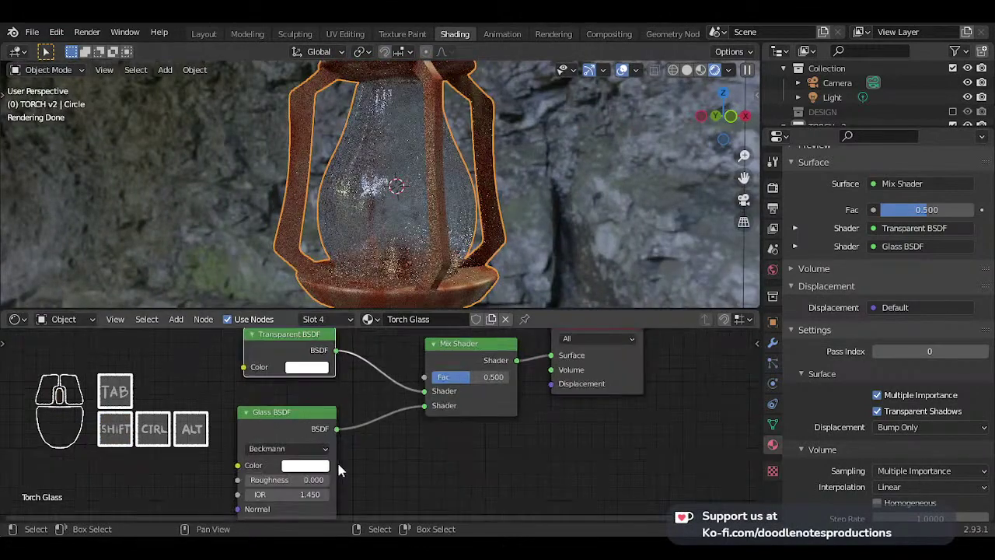
left_click_drag(474, 376, 447, 378)
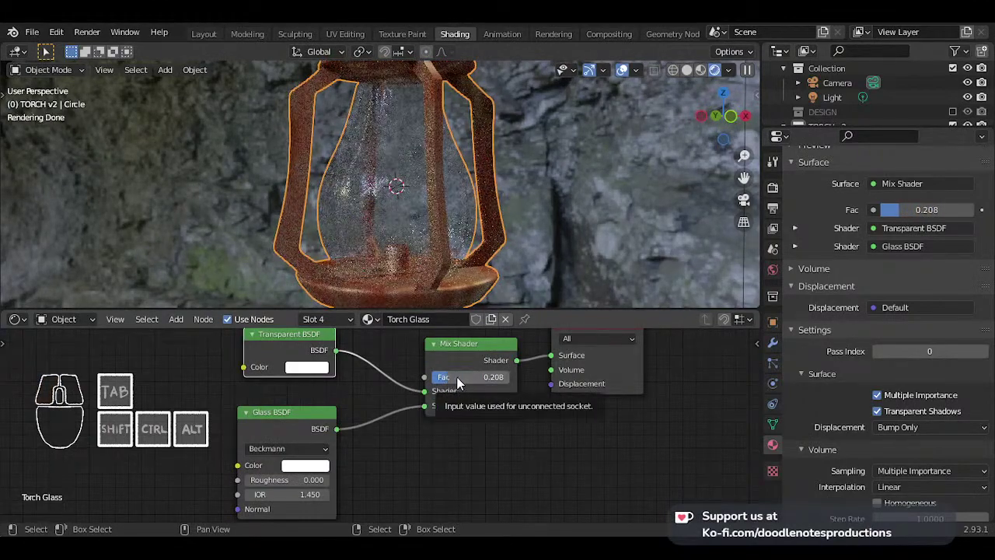
left_click(455, 378)
type("0")
key("Return")
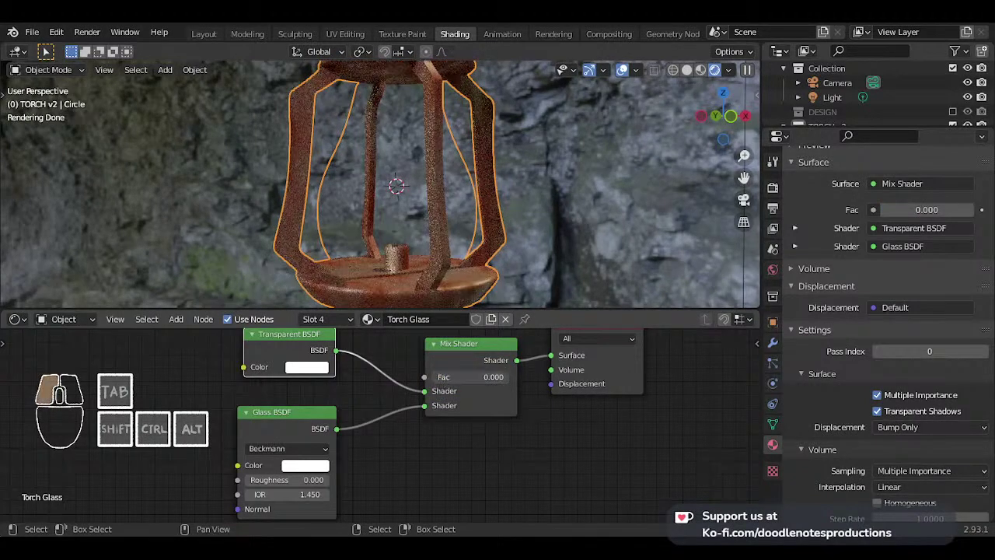
left_click_drag(433, 377, 531, 391)
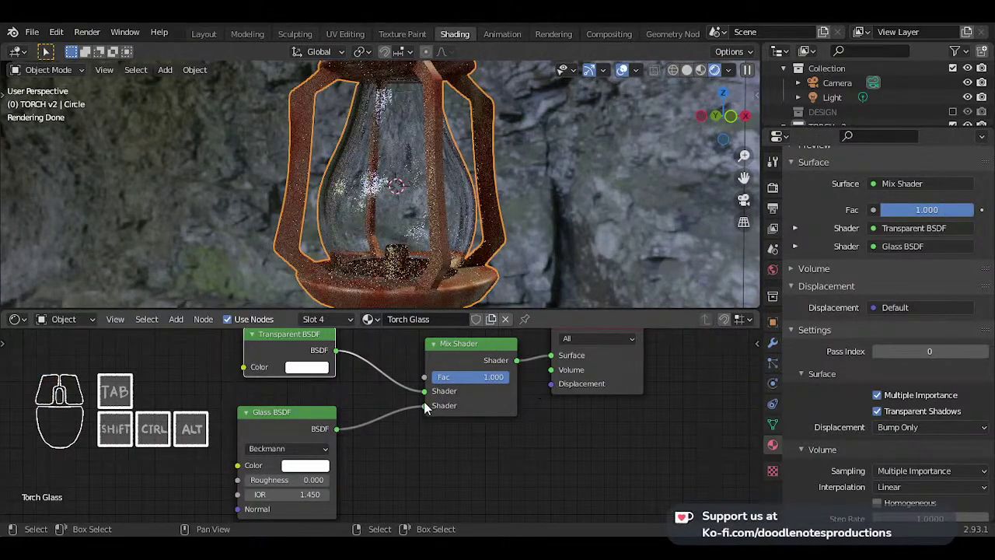
- Link the Glass BSDF directly to the Material Output's Surface and delete the Mix Shader and Transparent BSDF nodes
left_click_drag(424, 405, 432, 410)
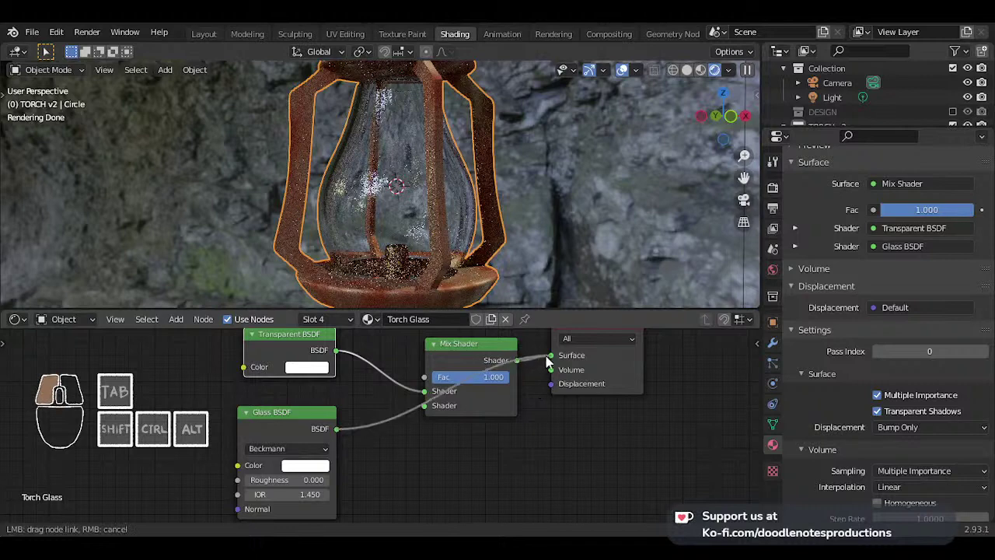
left_click_drag(548, 361, 551, 356)
left_click(476, 367)
key("x")
left_click(315, 334)
key("x")
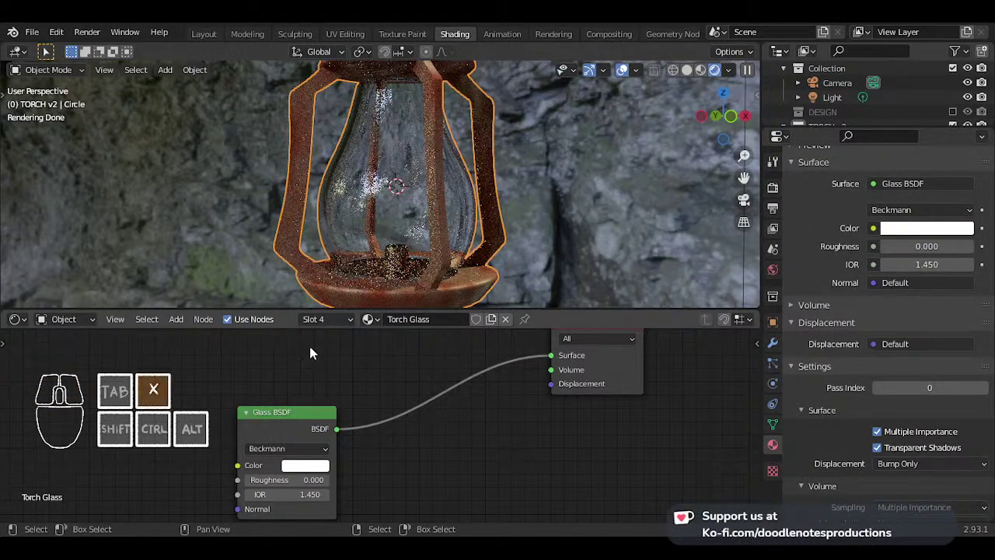
left_click_drag(287, 430, 358, 384)
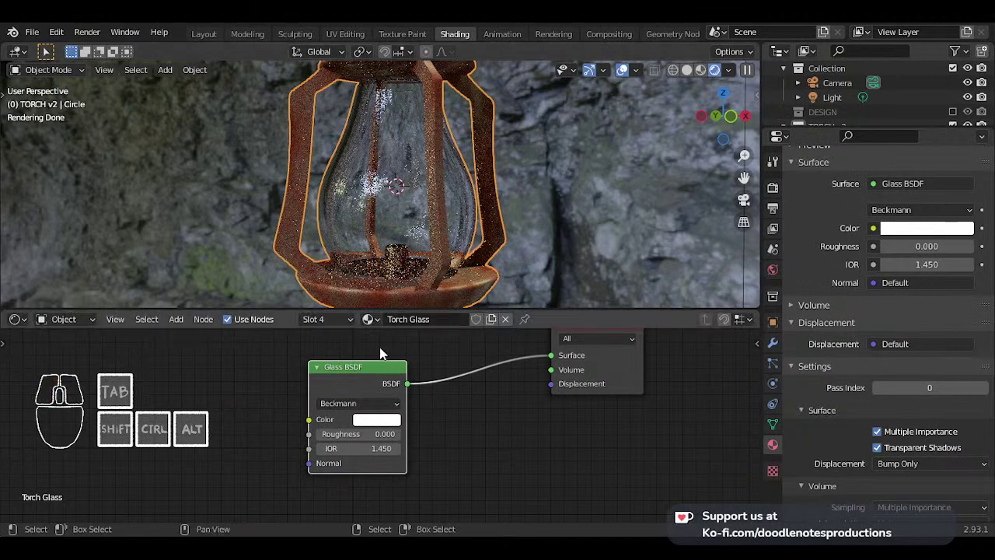
left_click_drag(326, 377, 345, 377, "shift")
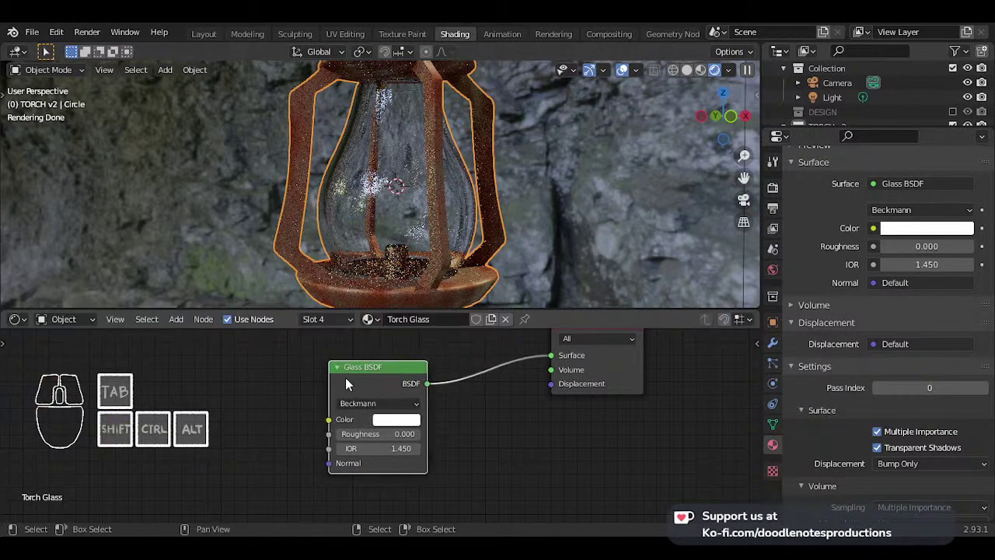
key("shift+a")
mouse_move(210, 378)
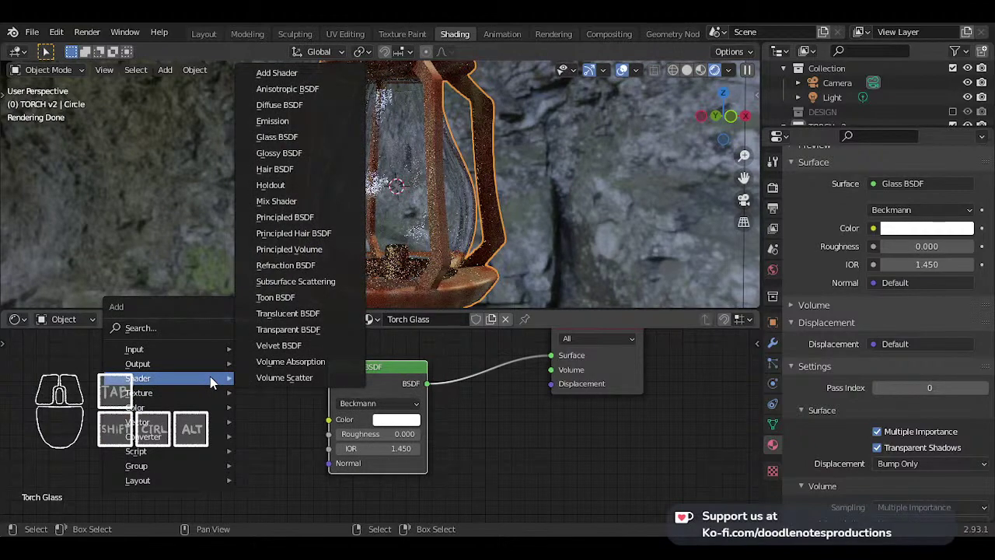
left_click(285, 217)
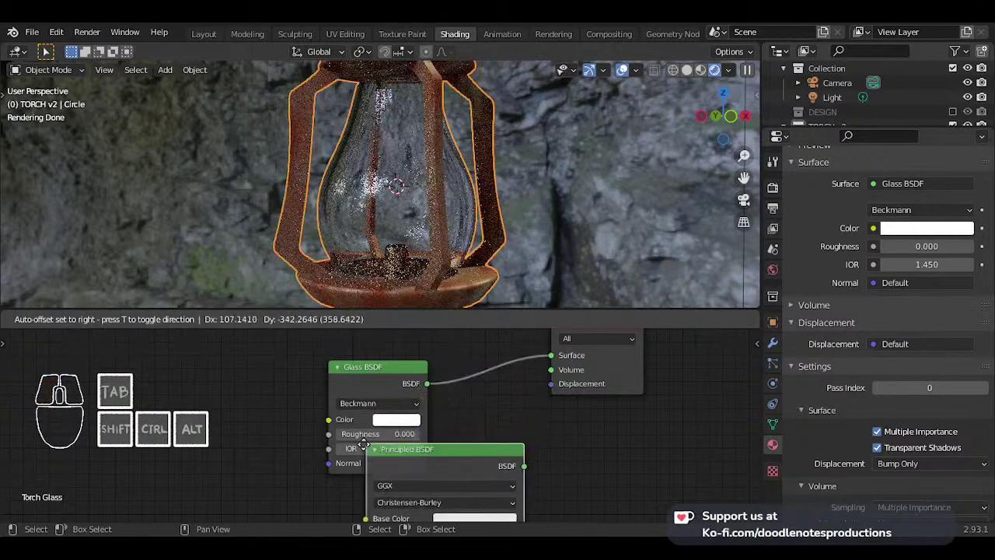
left_click(302, 491)
left_click_drag(378, 395, 405, 366)
scroll(404, 366, "down", 3)
left_click_drag(403, 464, 384, 455)
key("x")
scroll(380, 416, "up", 3)
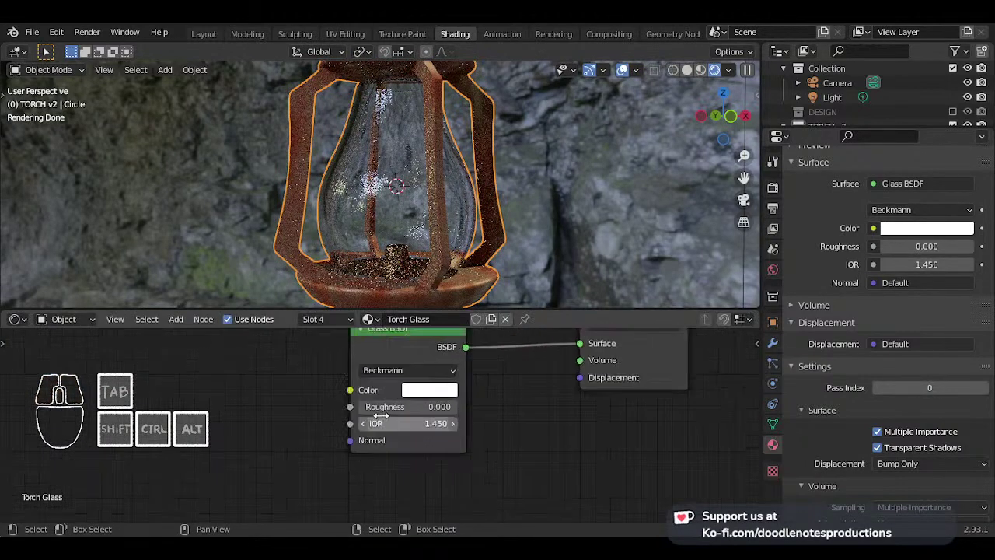
- Save the Blender file
key("shift+a")
mouse_move(219, 389)
key("ctrl+s")
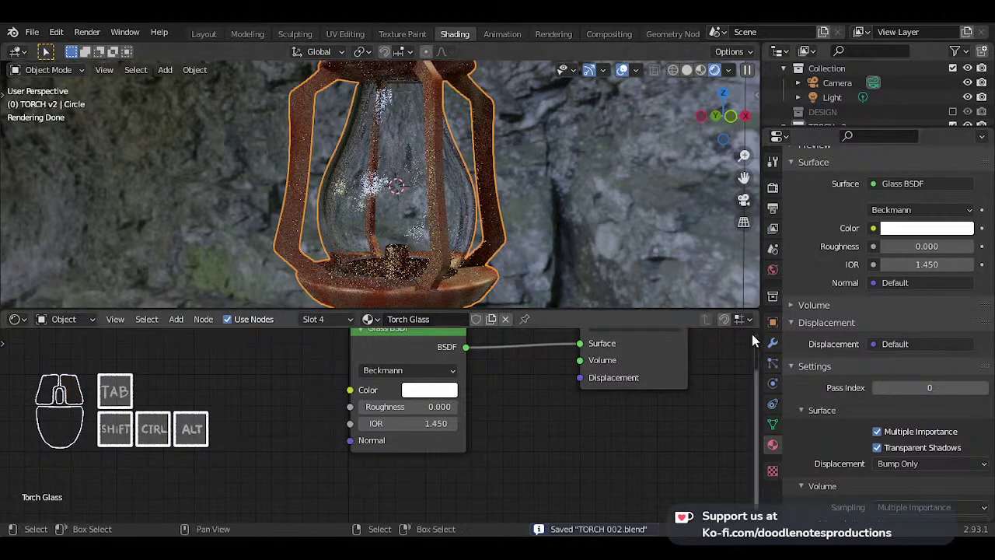
- Copy the Texture Coordinate, Noise Texture and ColorRamp nodes from the Torch Metal 1 material
scroll(854, 187, "up", 5)
left_click(849, 189)
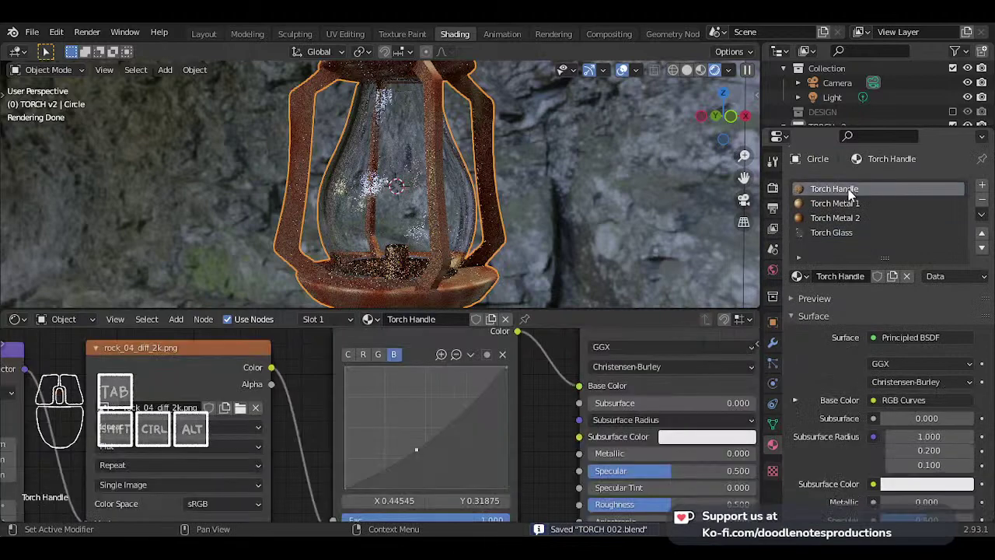
left_click(834, 202)
scroll(279, 423, "down", 4)
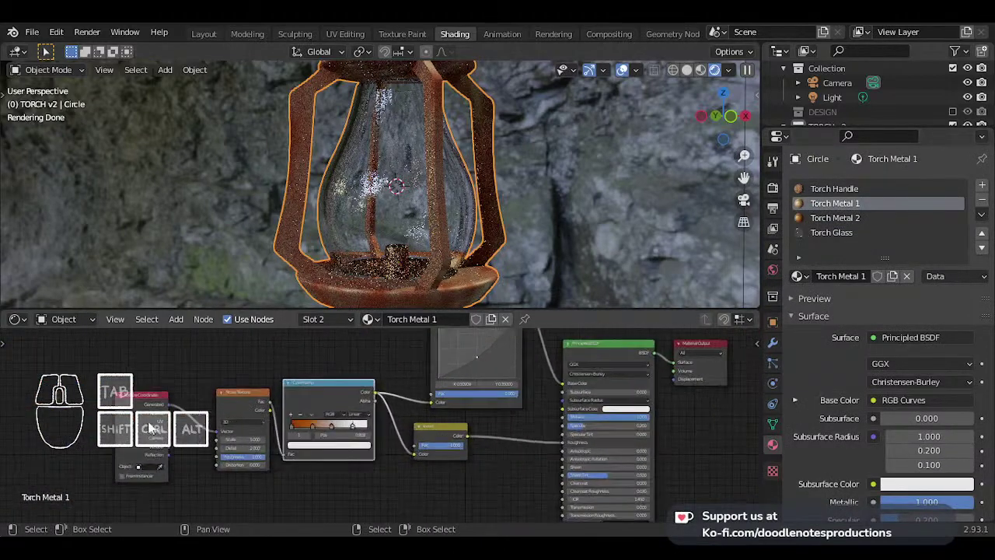
left_click(237, 393)
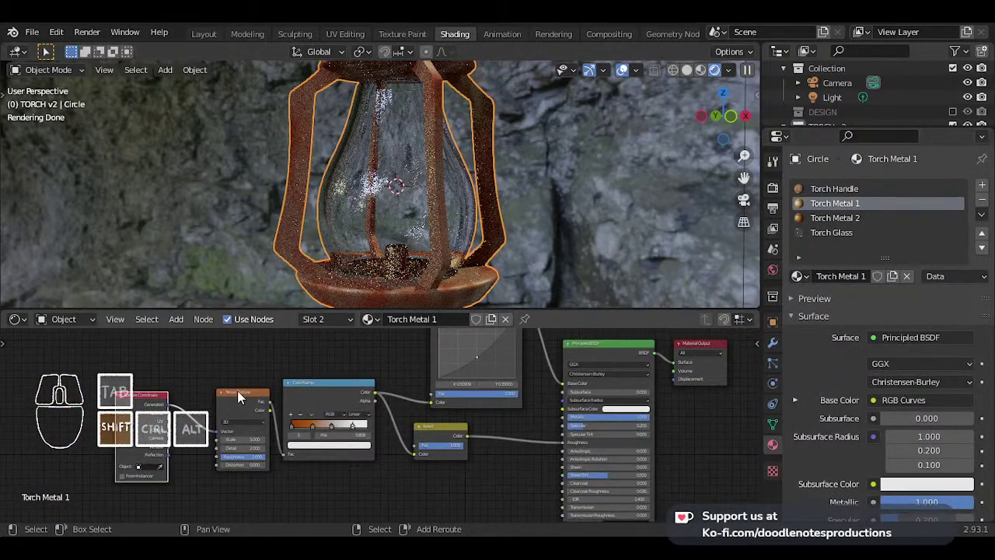
left_click(314, 391, "shift")
key("ctrl+c")
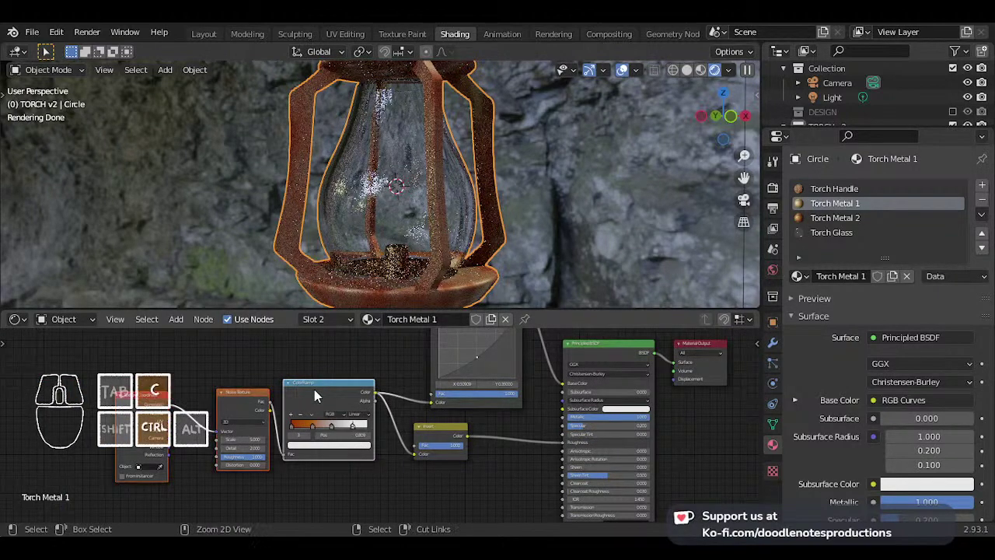
- Paste the copied nodes into the Torch Glass material and link the ColorRamp's Color to the Glass BSDF's Roughness
left_click(846, 230)
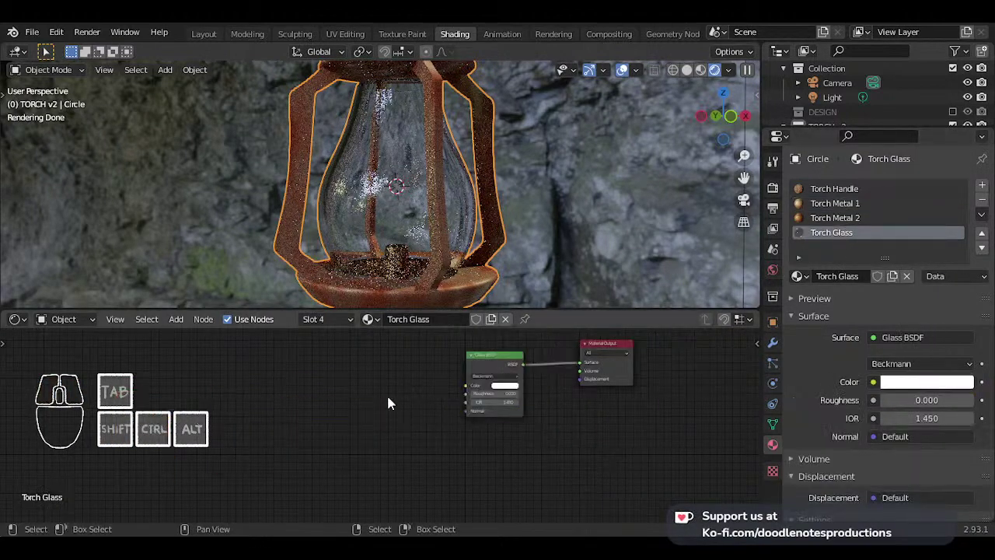
key("ctrl+v")
scroll(377, 402, "up", 1)
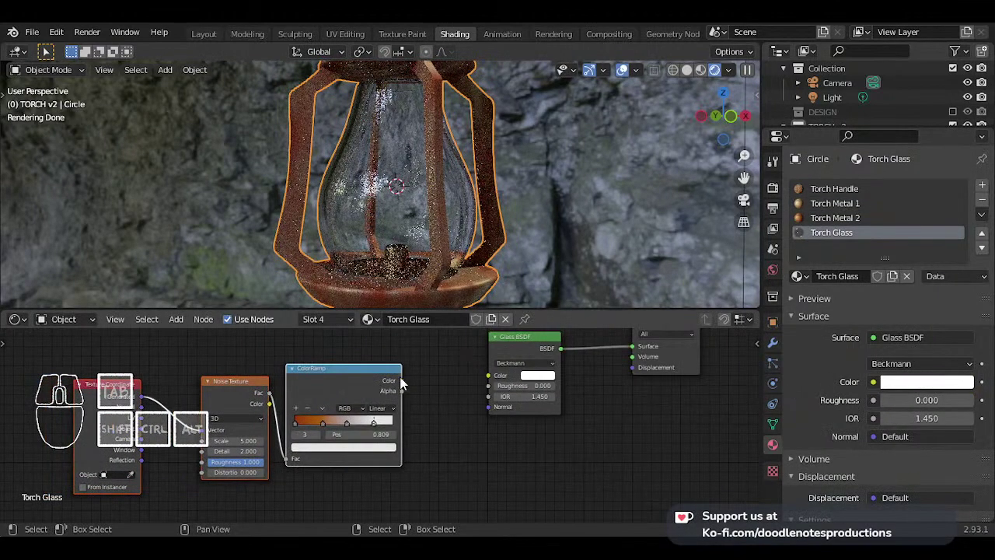
left_click_drag(401, 380, 495, 388)
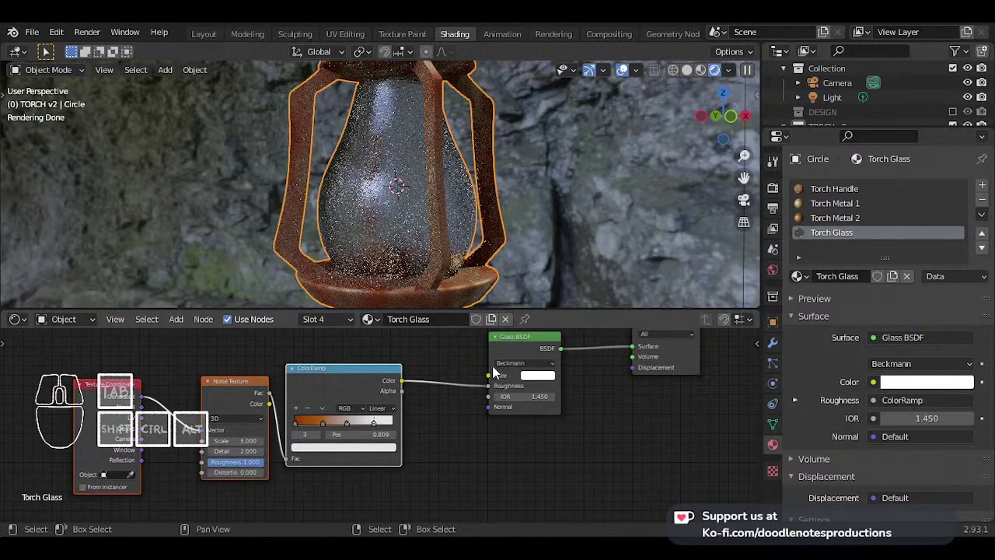
- Remove the two middle color stops from the ColorRamp node of the Torch Glass material
scroll(431, 385, "up", 2)
scroll(413, 279, "up", 2)
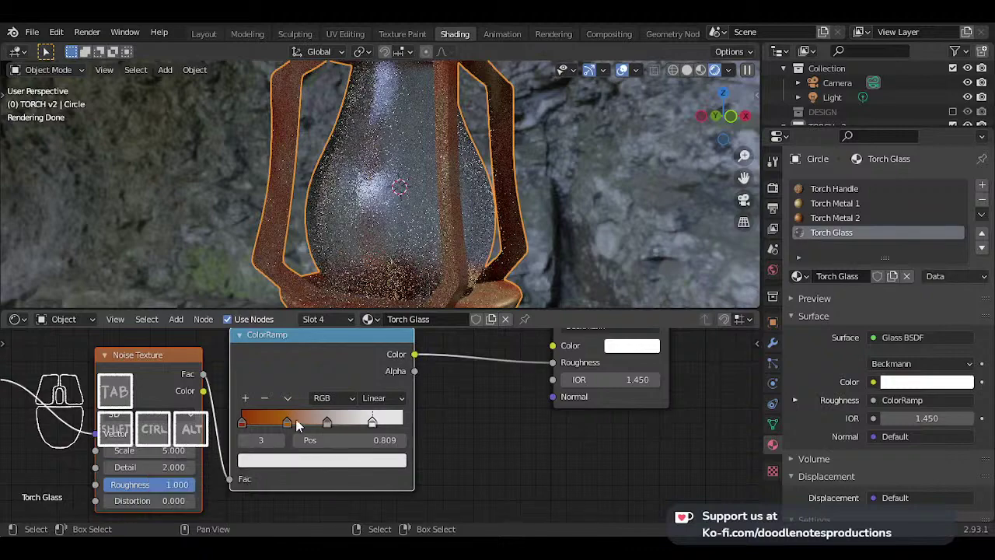
left_click(287, 421)
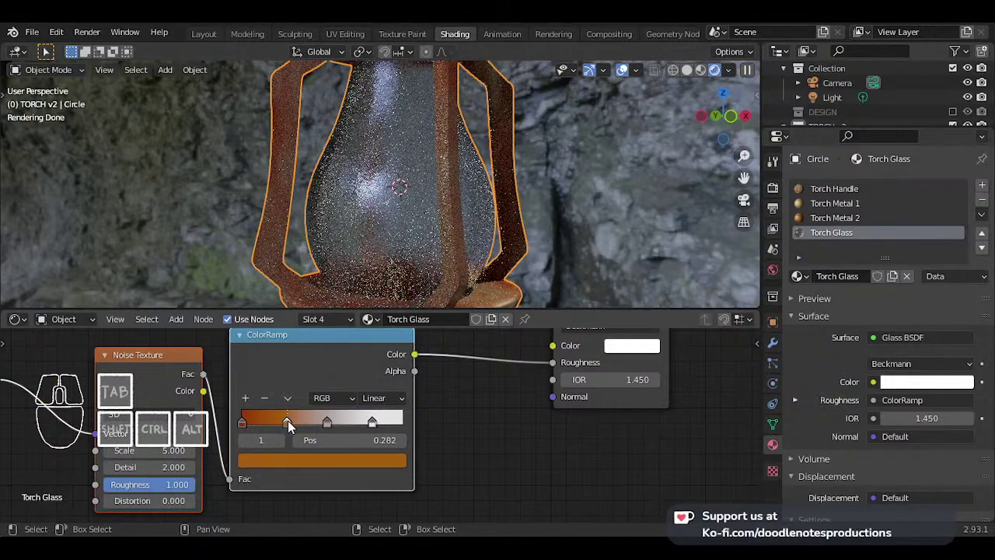
key("x")
key("ctrl+z")
key("ctrl+z")
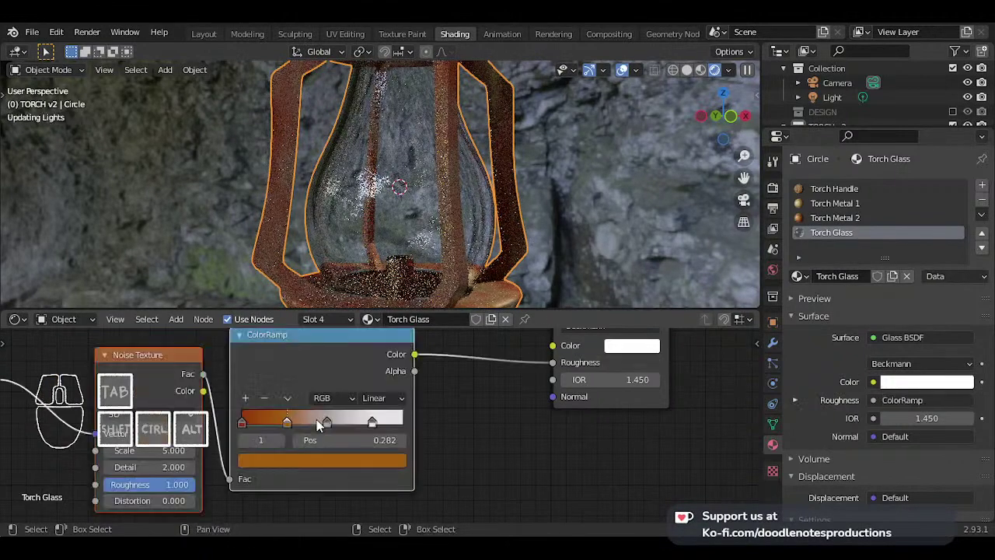
left_click(259, 398)
left_click(321, 422)
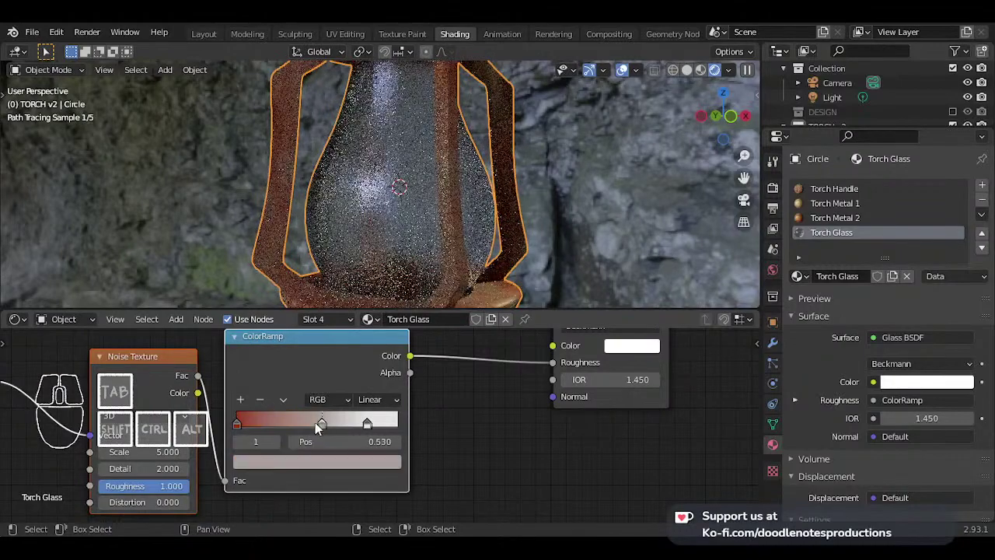
left_click(261, 398)
- Move the ColorRamp's white stop to 1.000 and the red stop to about 0.468, and change the red stop's color to black
left_click_drag(367, 422, 397, 423)
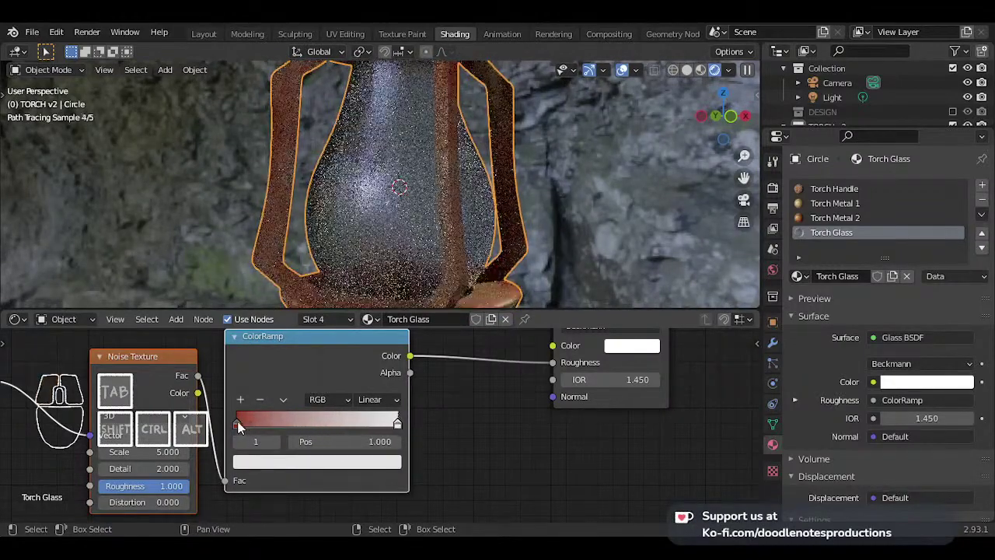
left_click_drag(237, 423, 316, 423)
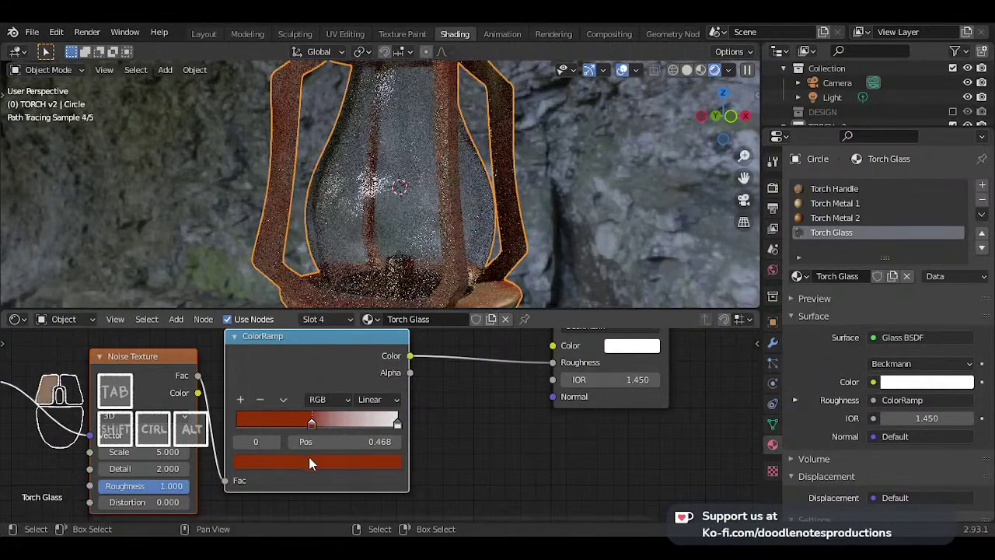
left_click(309, 460)
left_click_drag(365, 339, 366, 353)
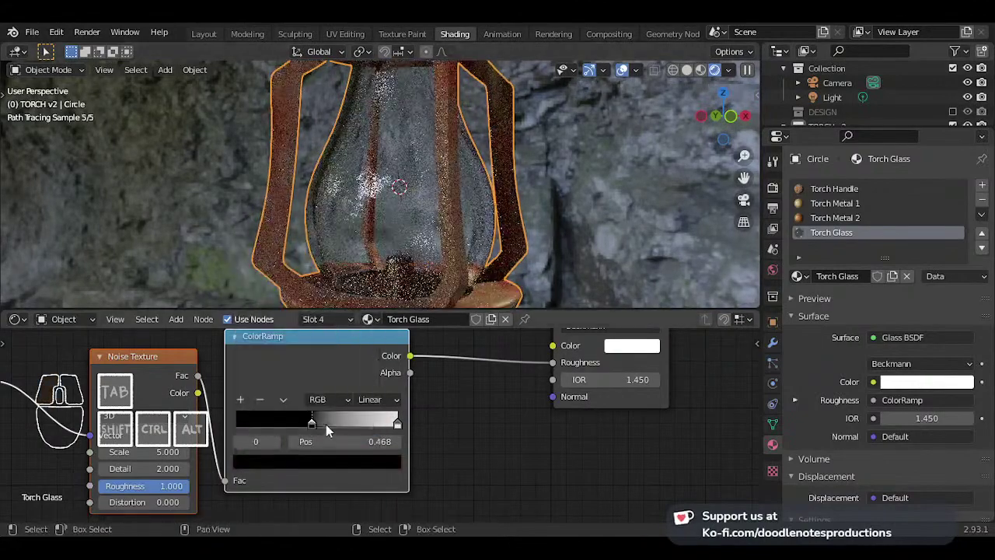
- Reposition the ColorRamp stops, placing the white one at about 0.823 and the black one at about 0.455
left_click_drag(312, 424, 298, 425)
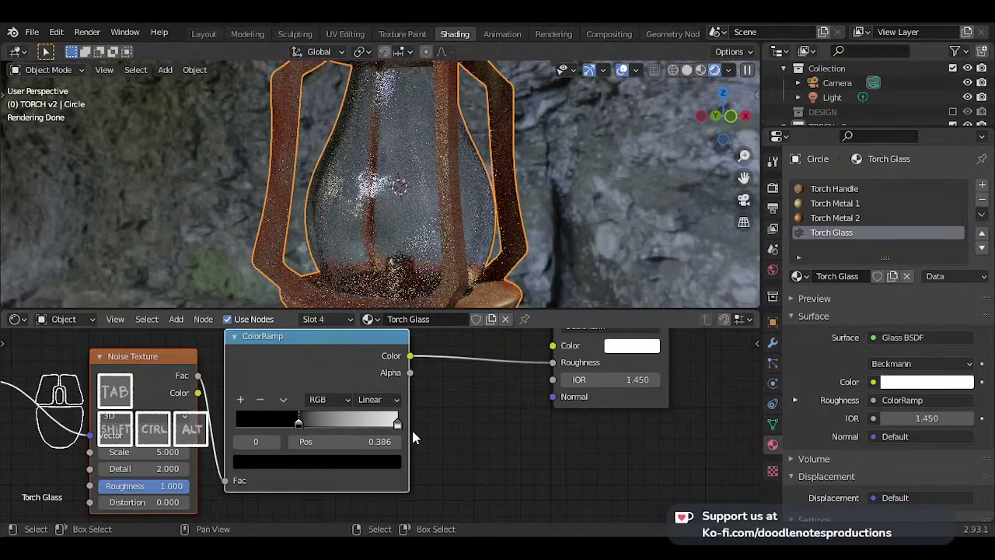
left_click_drag(397, 425, 369, 425)
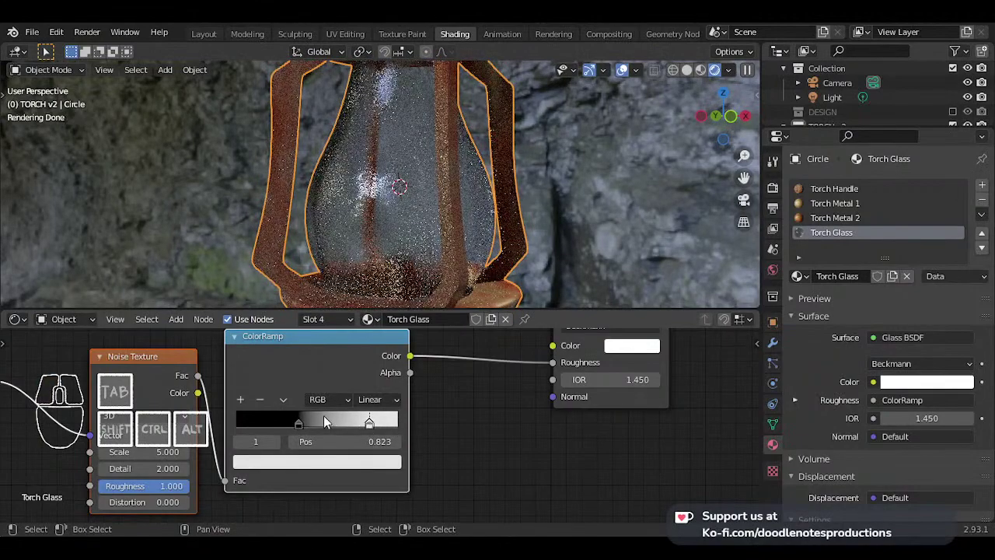
left_click_drag(301, 424, 310, 424)
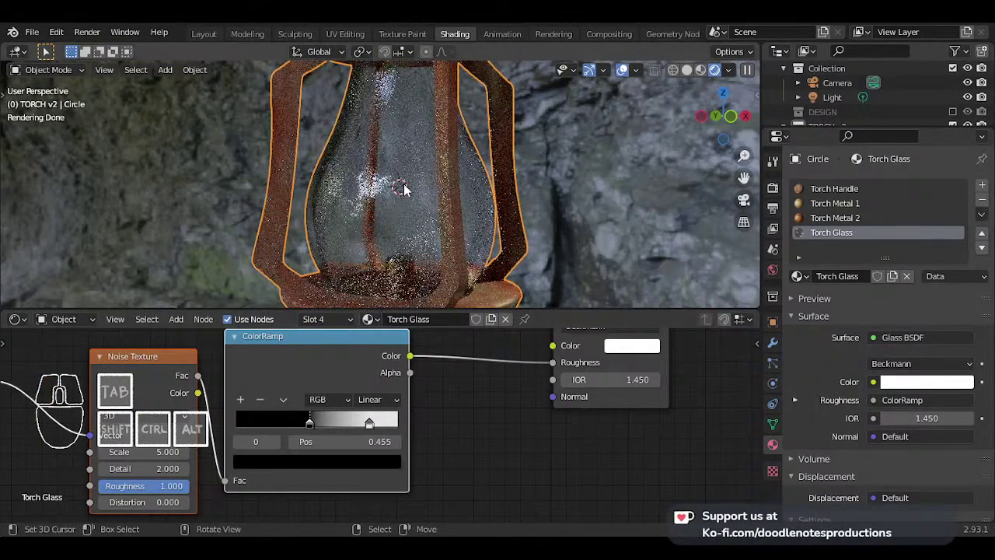
- Set the Noise Texture's Scale to 10 and shift the ColorRamp's white stop to about 0.841
left_click(156, 451)
type("10")
key("Return")
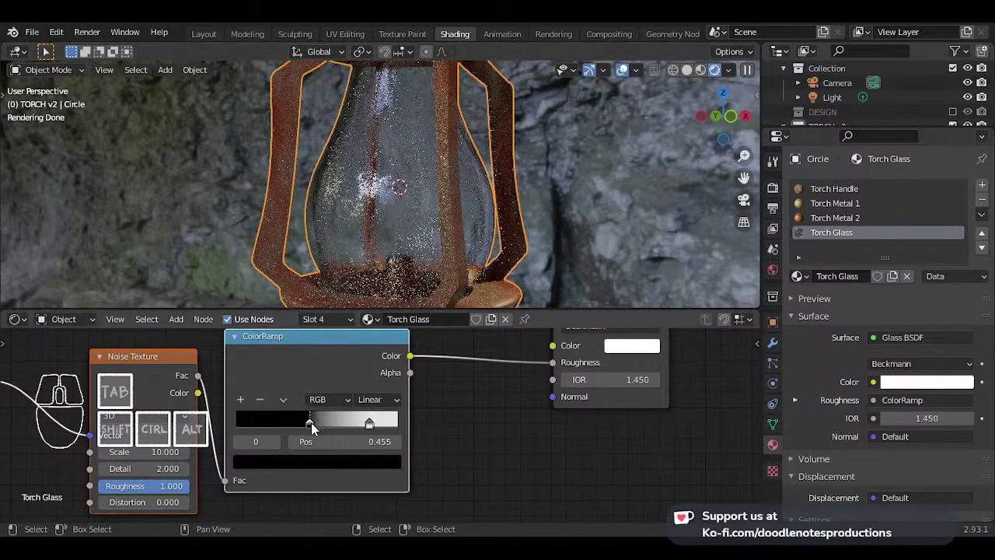
left_click_drag(374, 424, 377, 424)
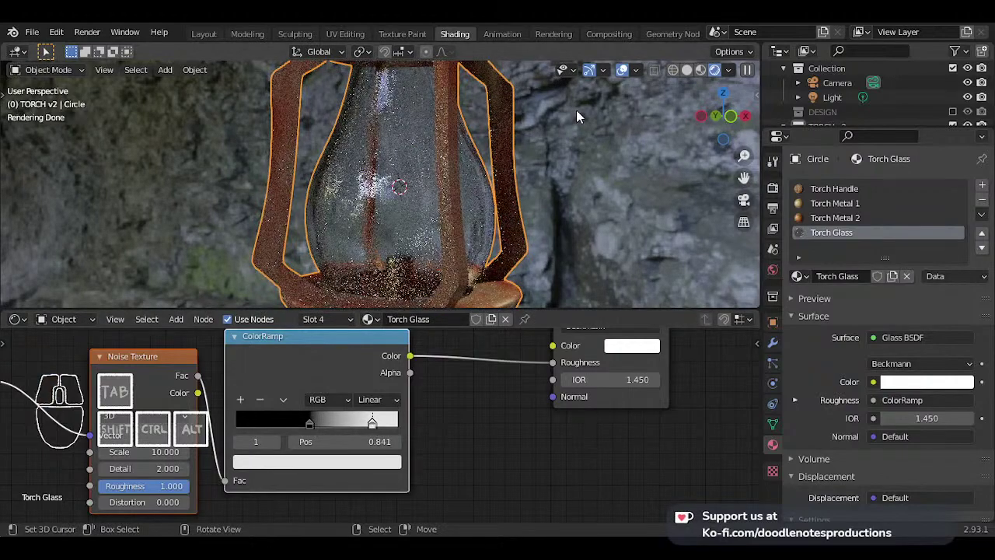
- View the torch through the camera with the whole camera frame in sight
key("KP_0")
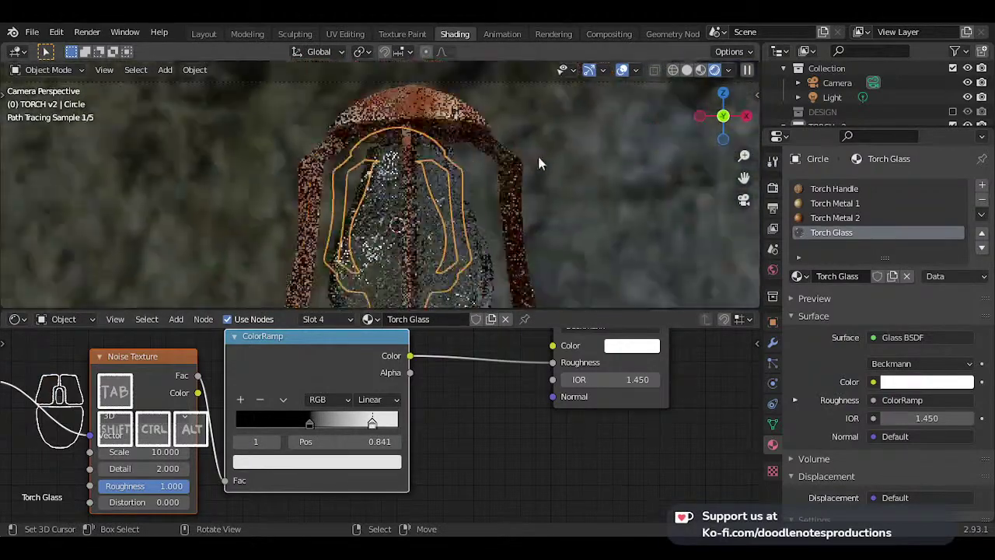
middle_click_drag(505, 206, 531, 125, "shift")
scroll(530, 125, "down", 1)
scroll(518, 176, "down", 2)
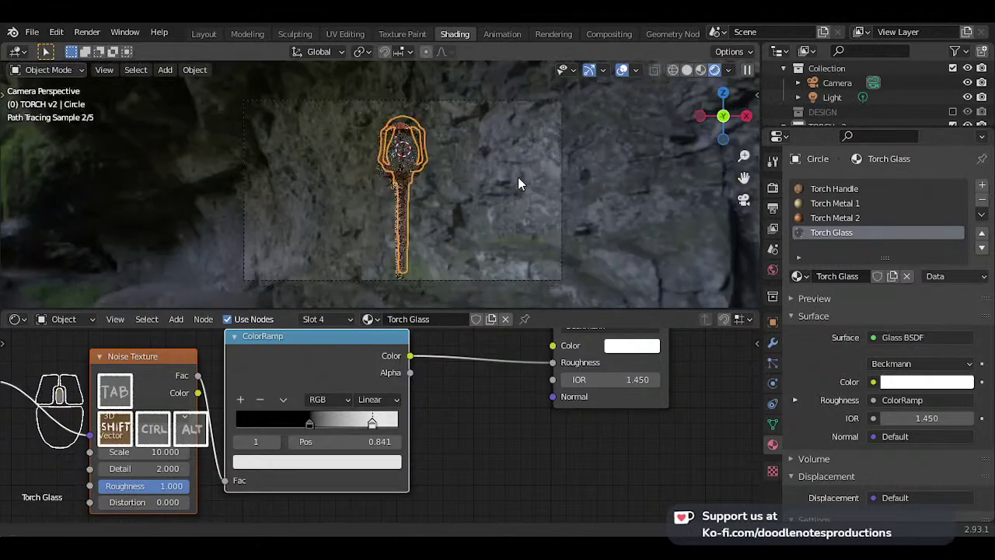
scroll(518, 175, "up", 1)
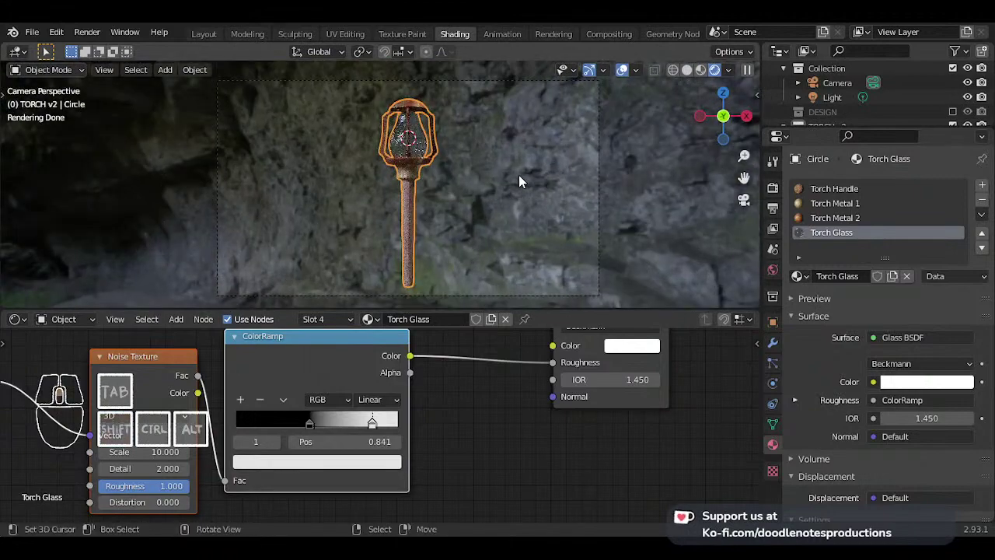
- Enable the Denoising Data pass for the view layer in the Rendering workspace
left_click(553, 34)
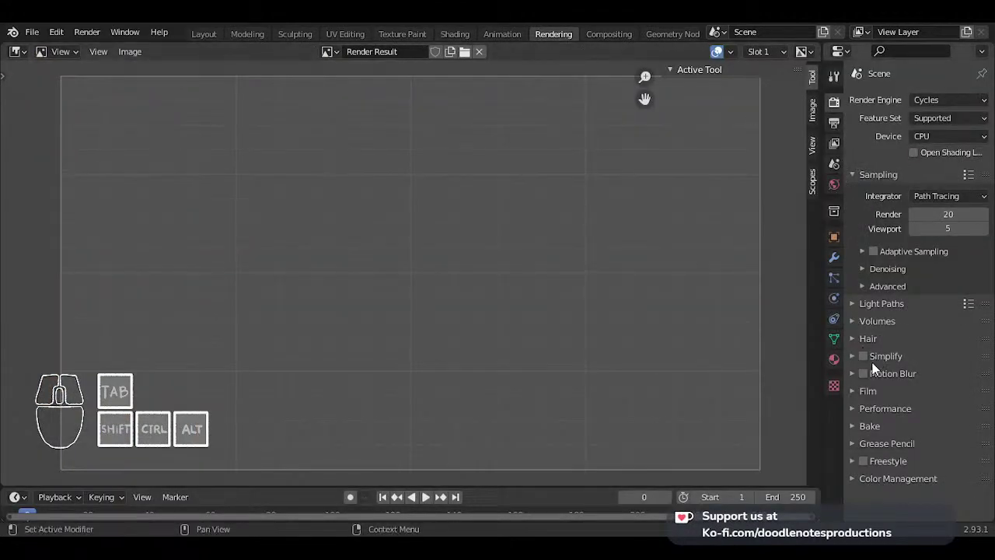
left_click(834, 143)
left_click(916, 283)
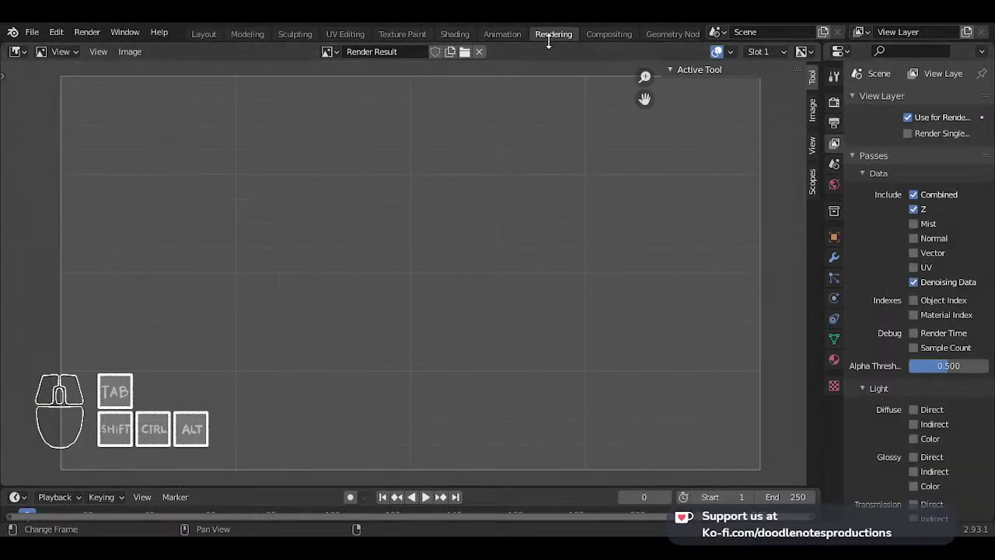
- Enable compositing nodes and insert a Denoise node between Render Layers and Composite
left_click(627, 32)
left_click(185, 51)
key("shift+a")
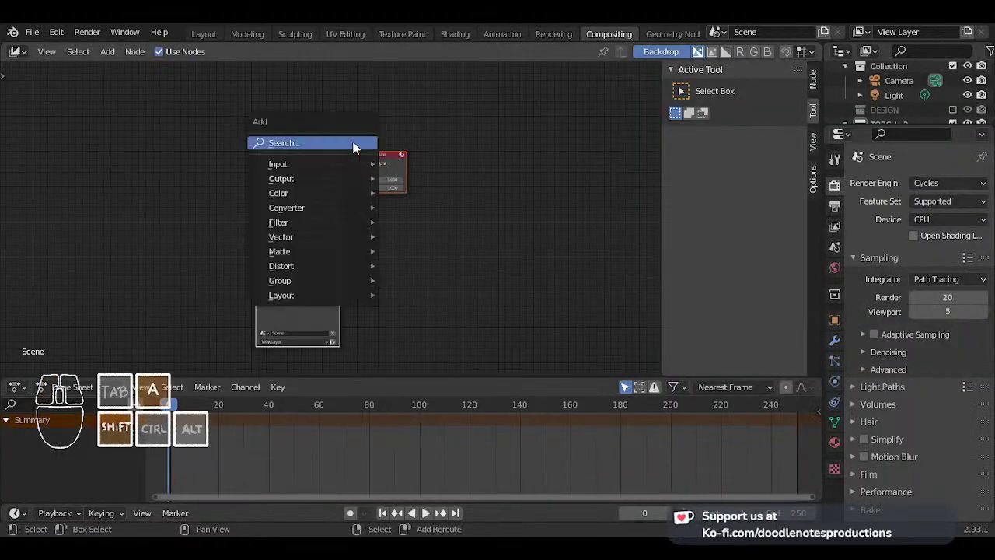
left_click(335, 147)
type("de")
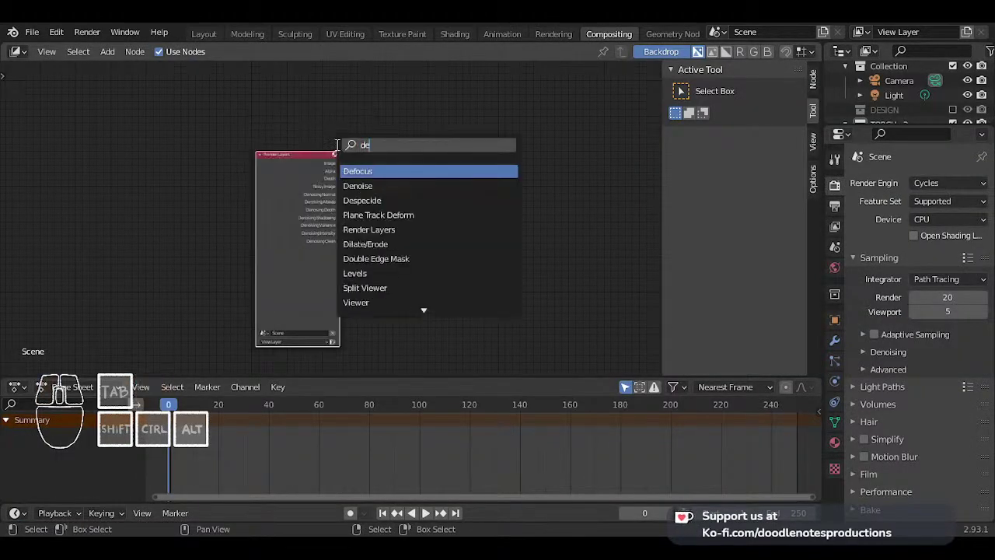
left_click(364, 185)
left_click(366, 169)
- Link Denoising Normal and Denoising Albedo from Render Layers to the Denoise node's Normal and Albedo inputs, and place the node between its neighbours
scroll(383, 175, "up", 7)
middle_click_drag(365, 152, 369, 179)
left_click_drag(355, 203, 402, 157)
left_click_drag(351, 218, 399, 171)
left_click_drag(434, 119, 456, 185)
- Save the Blender file and render the image in the Rendering workspace
key("ctrl+s")
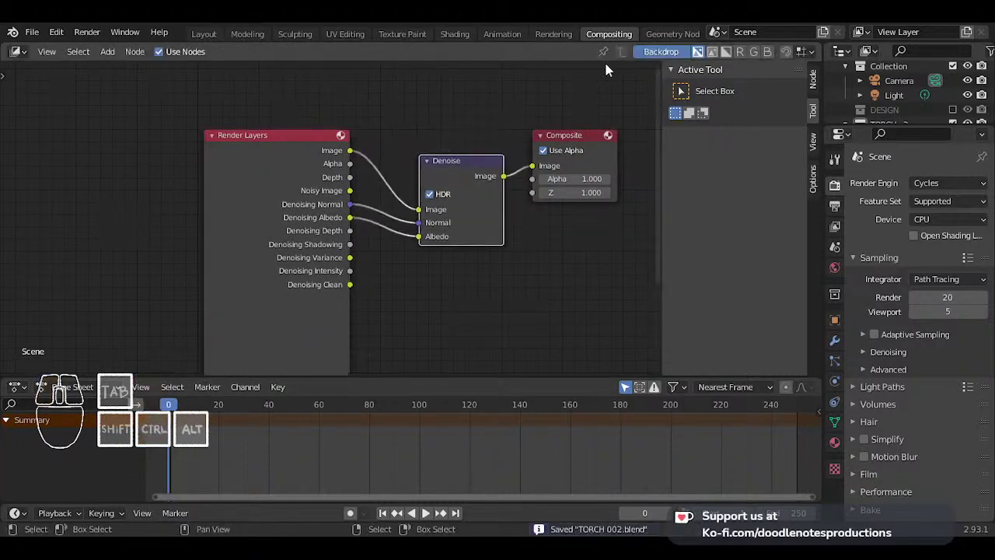
left_click(556, 34)
key("F12")
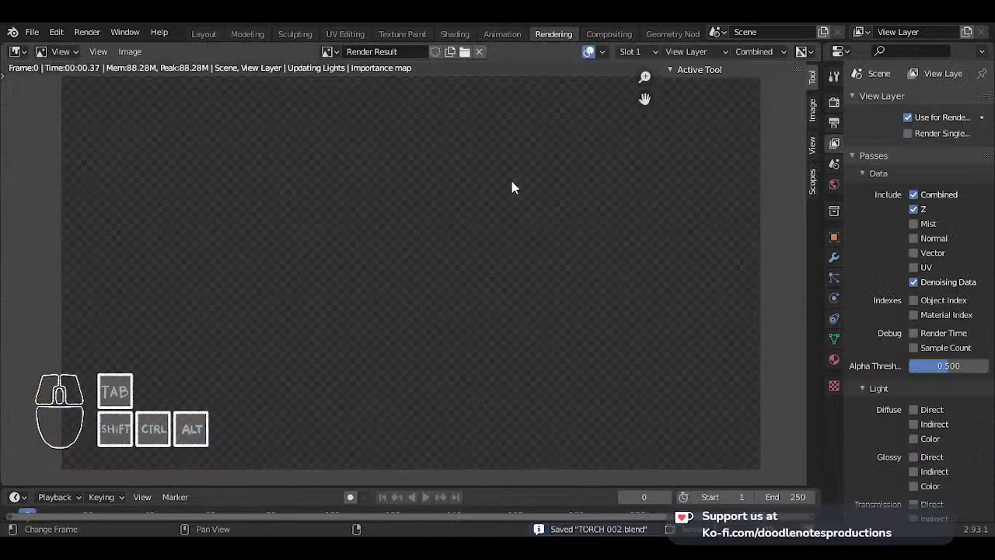
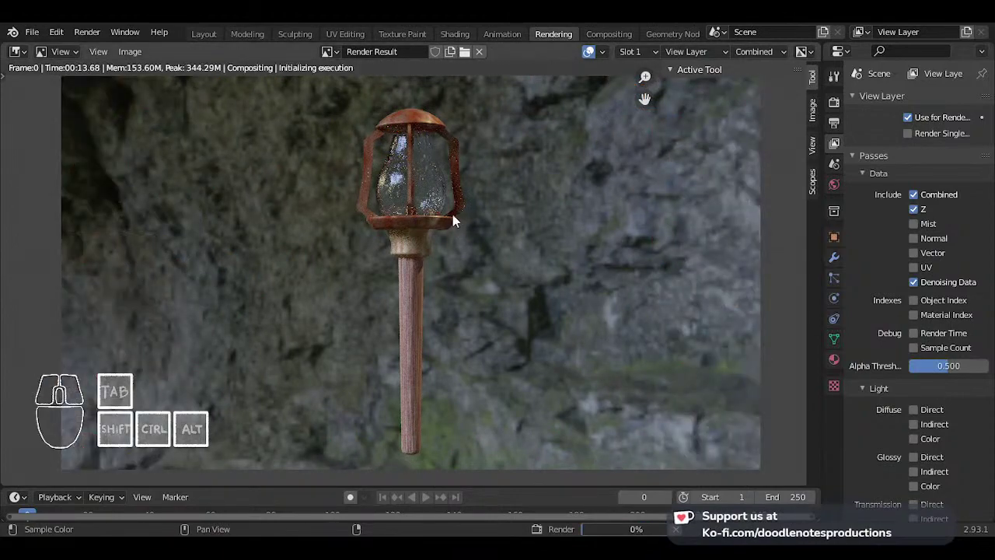
- Examine the denoised render of the torch, checking the lantern glass, the metal frame and the handle up close and as a whole
scroll(455, 221, "up", 4)
scroll(458, 211, "down", 4)
scroll(459, 211, "up", 4)
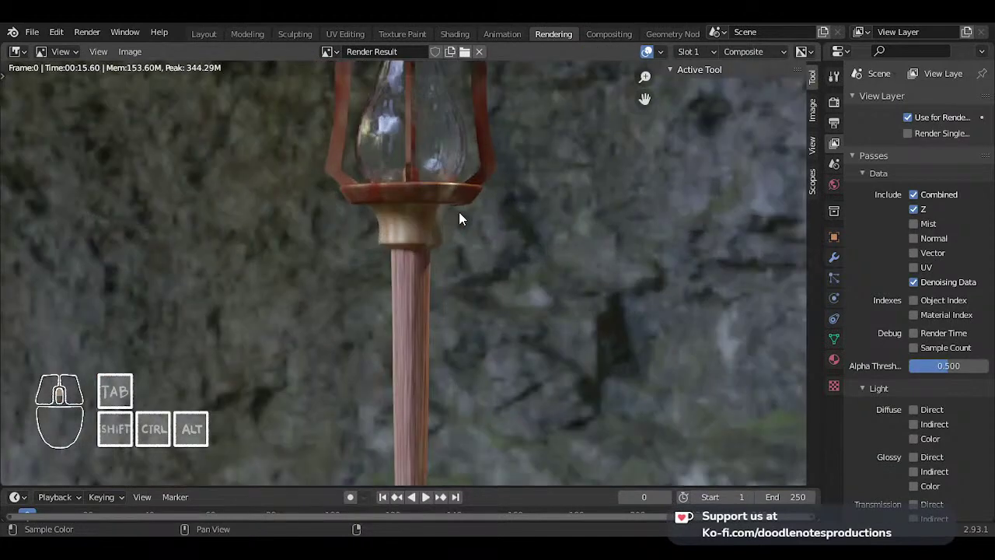
scroll(460, 208, "up", 1)
middle_click_drag(459, 172, 459, 317)
middle_click_drag(453, 151, 454, 269)
scroll(455, 225, "up", 2)
scroll(455, 225, "down", 1)
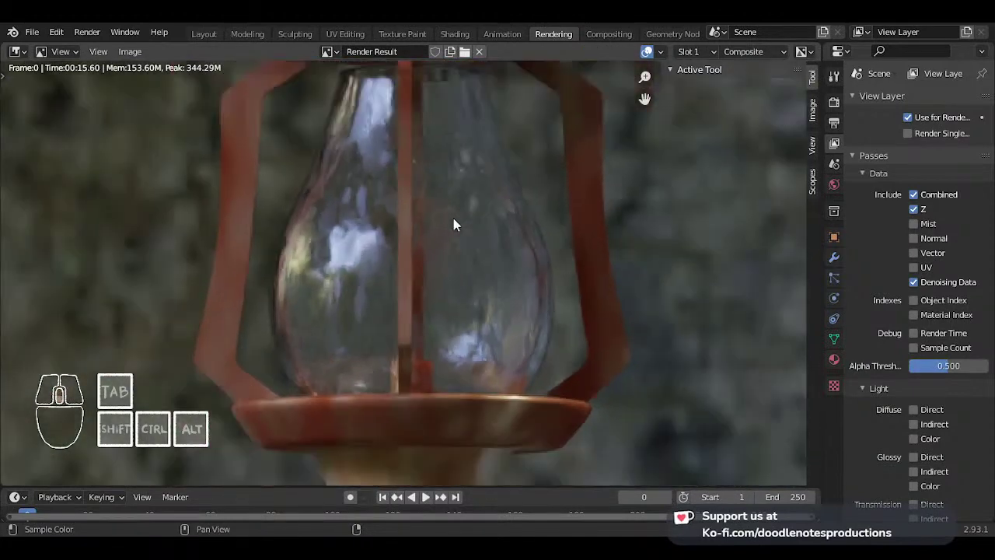
scroll(455, 225, "down", 3)
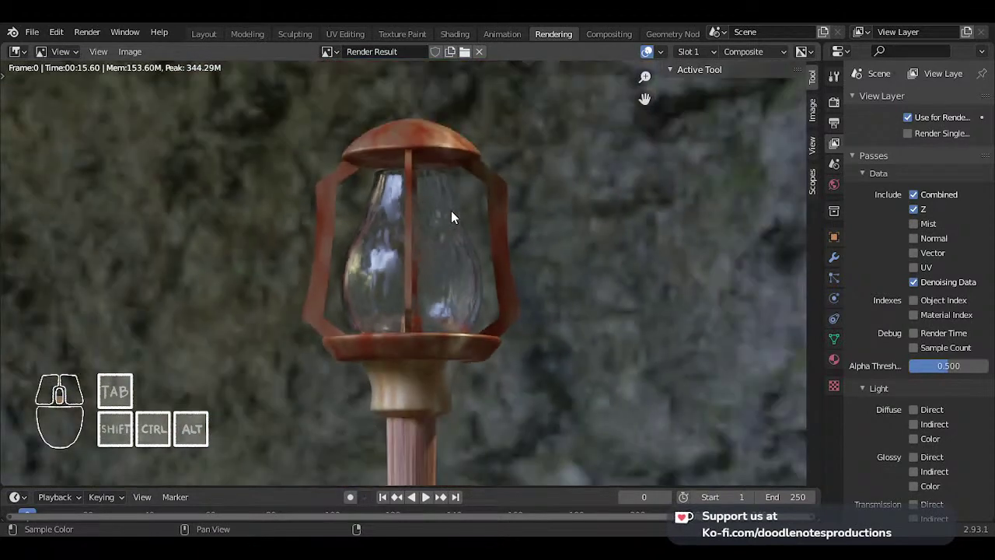
scroll(451, 216, "down", 7)
scroll(447, 267, "up", 1)
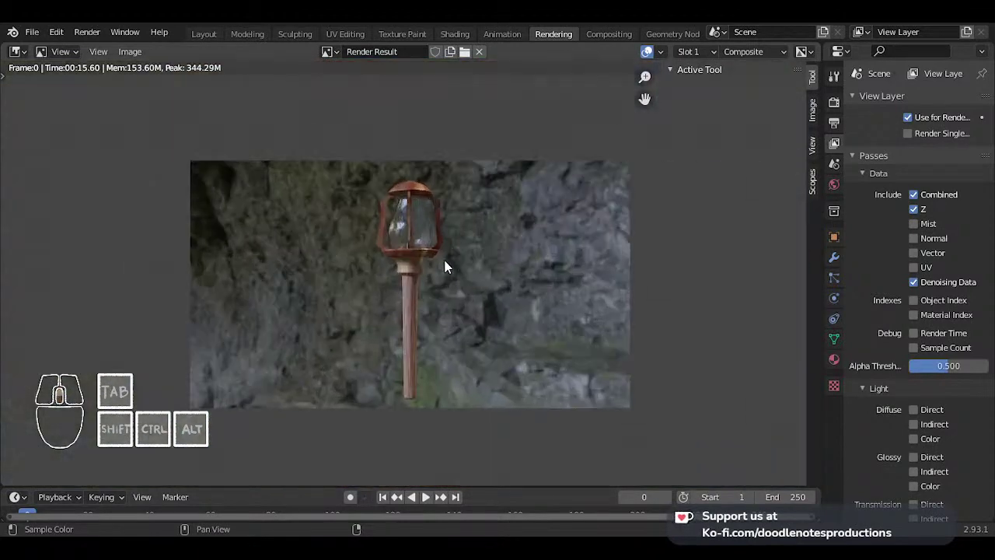
left_click(503, 35)
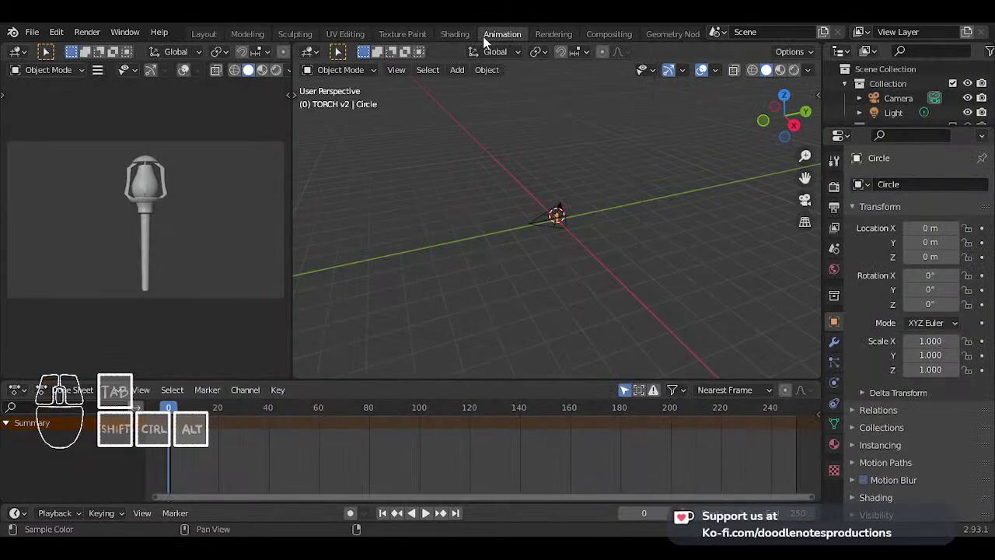
left_click(552, 34)
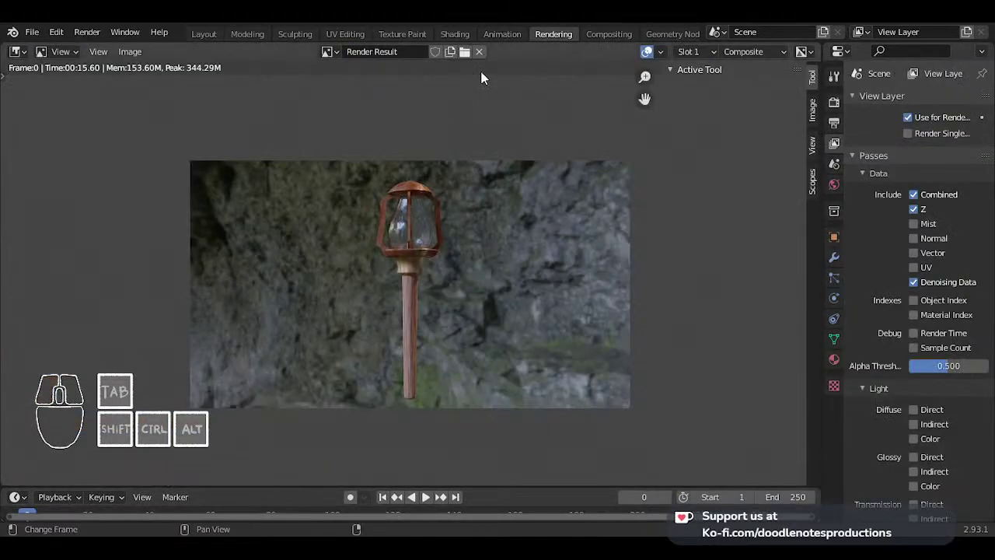
left_click(495, 33)
left_click(454, 33)
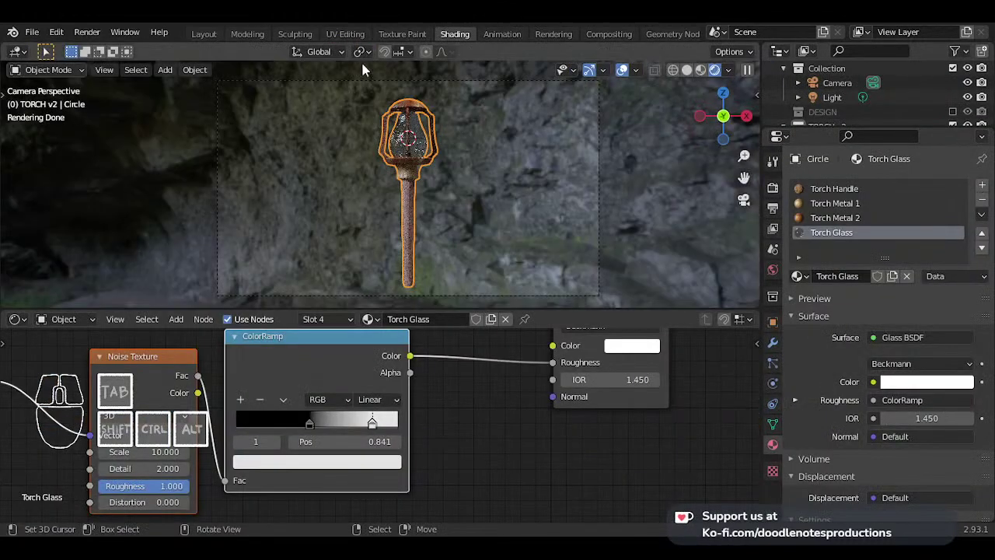
- In the Layout workspace, edit the torch mesh, select only the linked glass geometry and hide it
left_click(203, 34)
middle_click_drag(394, 150, 430, 266, "shift")
scroll(430, 266, "up", 2)
key("Tab")
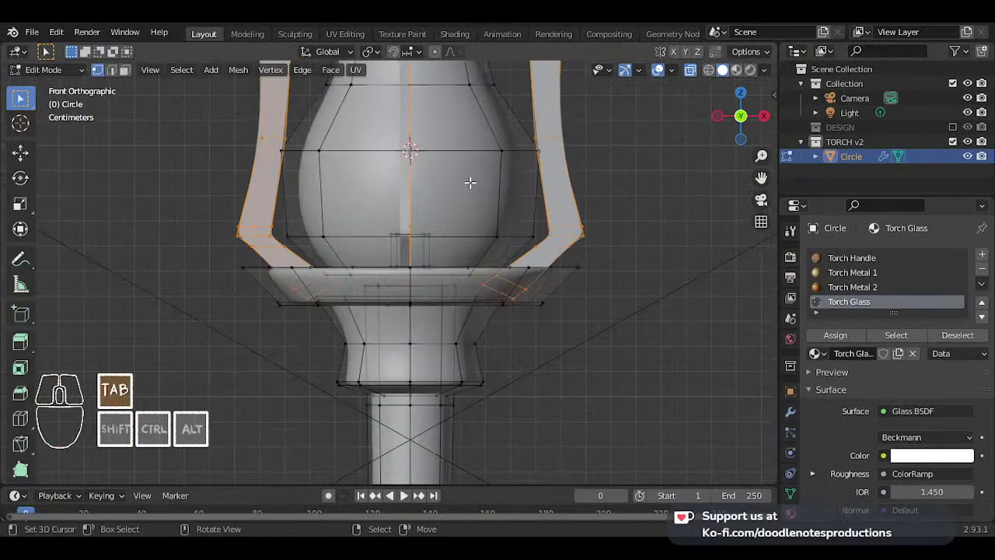
middle_click_drag(495, 165, 485, 244, "shift")
key("alt+a")
key("ctrl+l")
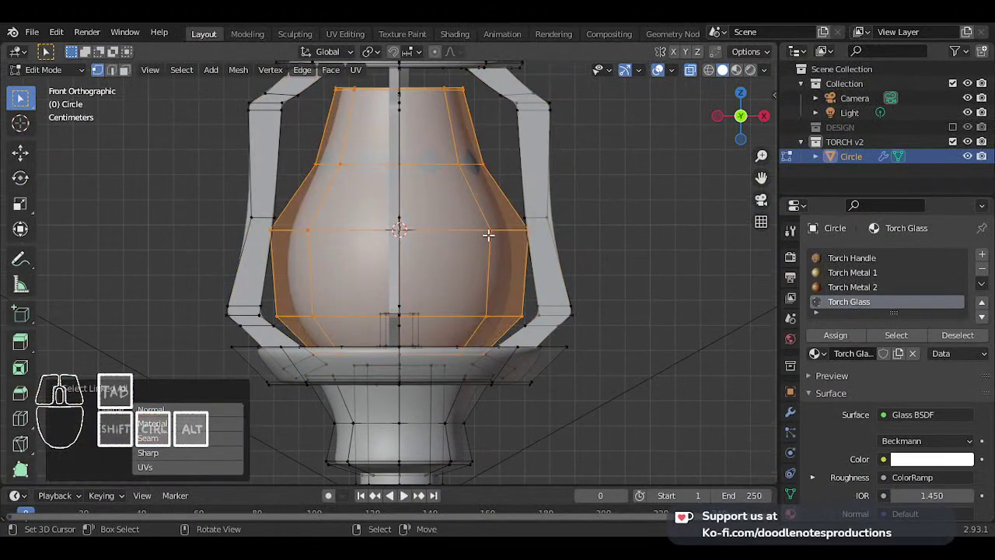
key("h")
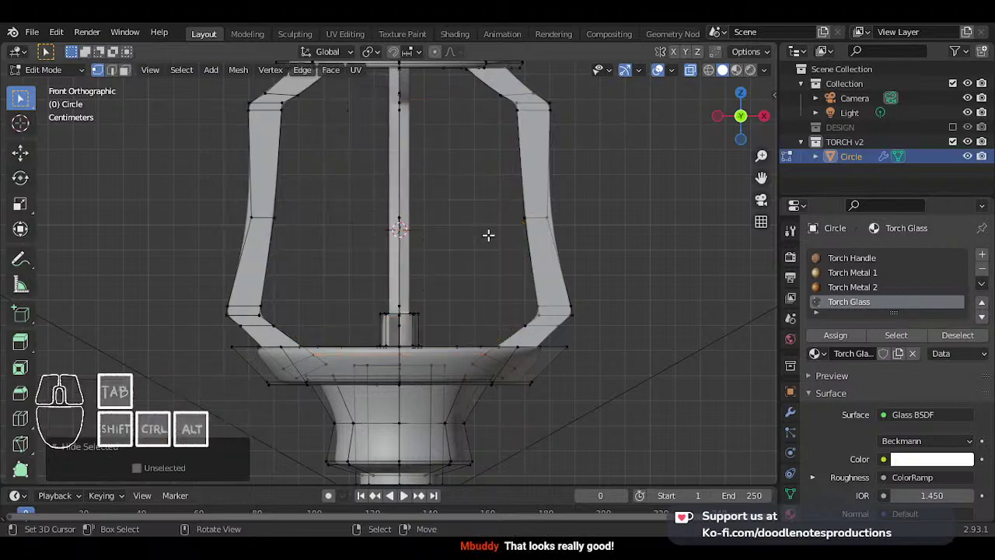
- Select only the top edge loop of the small cylinder inside the lantern base and save the file
scroll(467, 256, "up", 2)
middle_click_drag(534, 277, 410, 294)
key("alt+a")
left_click(369, 375, "alt+shift")
key("ctrl+s")
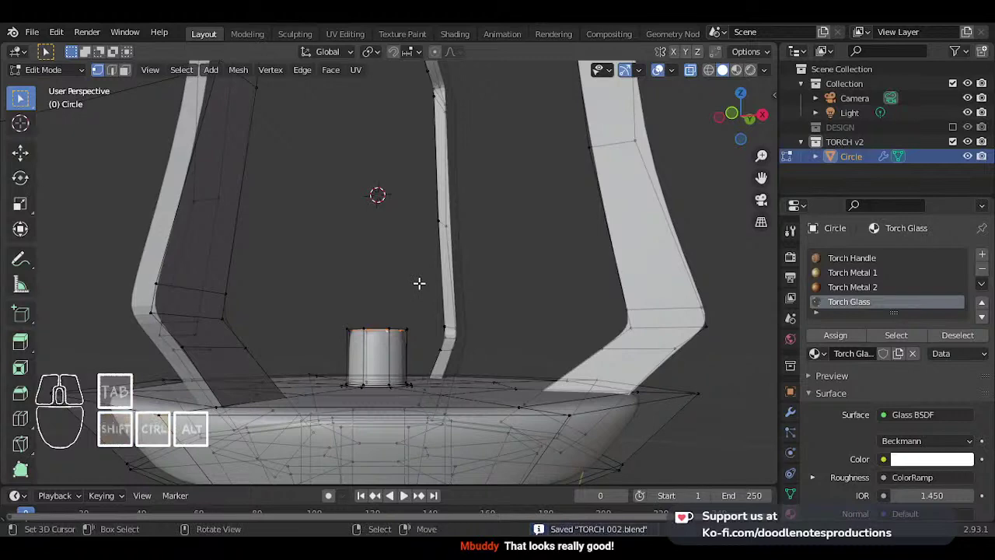
middle_click_drag(419, 283, 412, 348)
key("shift+s")
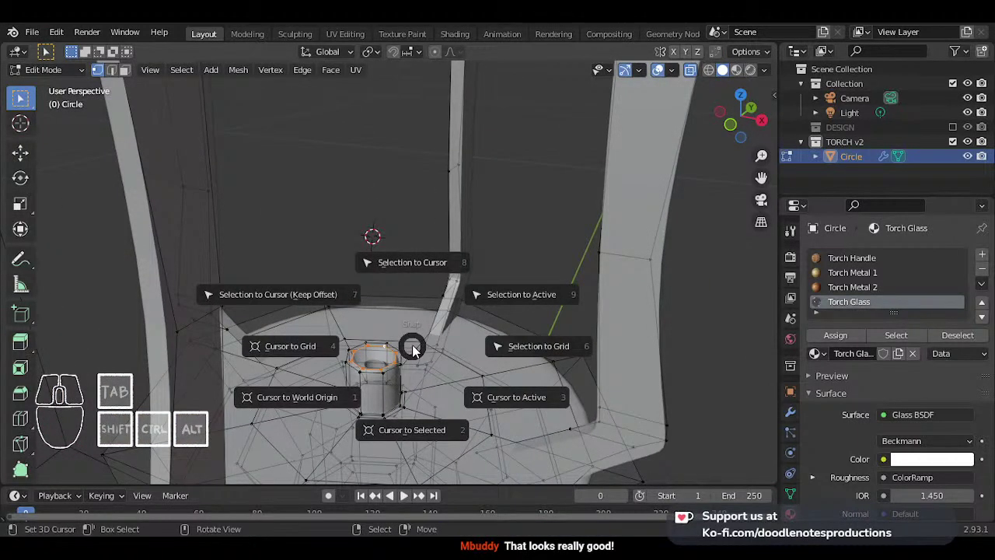
key("Escape")
scroll(385, 349, "up", 2)
key("alt+a")
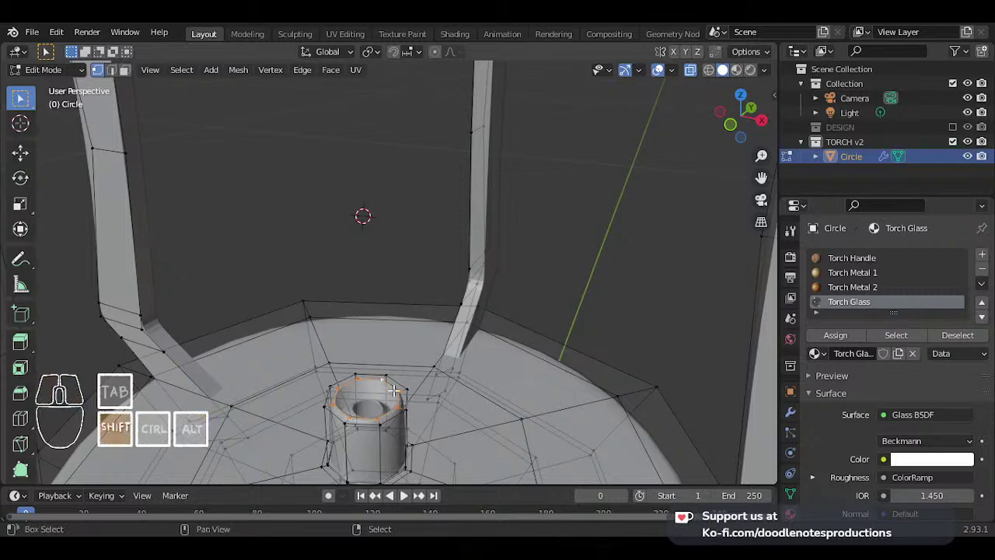
middle_click_drag(394, 391, 412, 331, "shift")
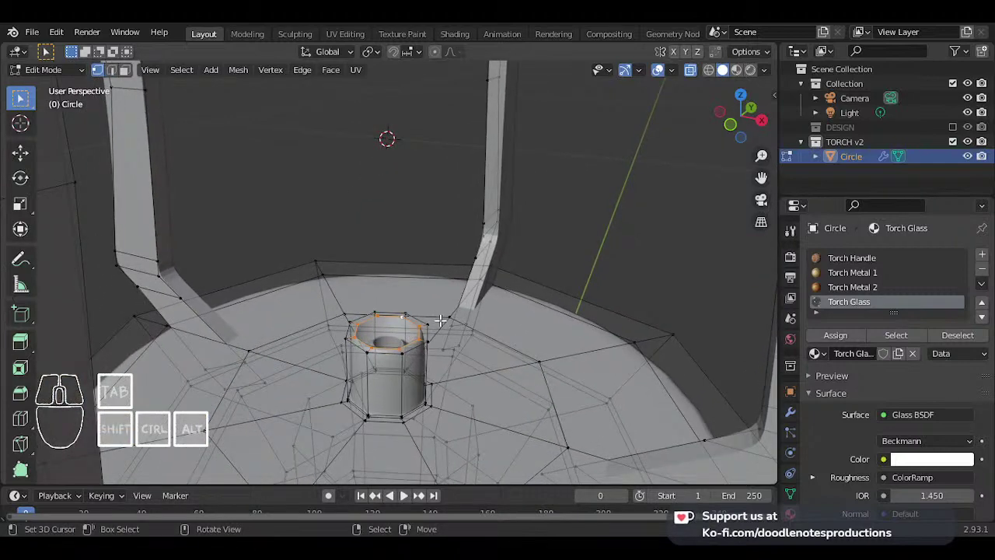
key("shift+a")
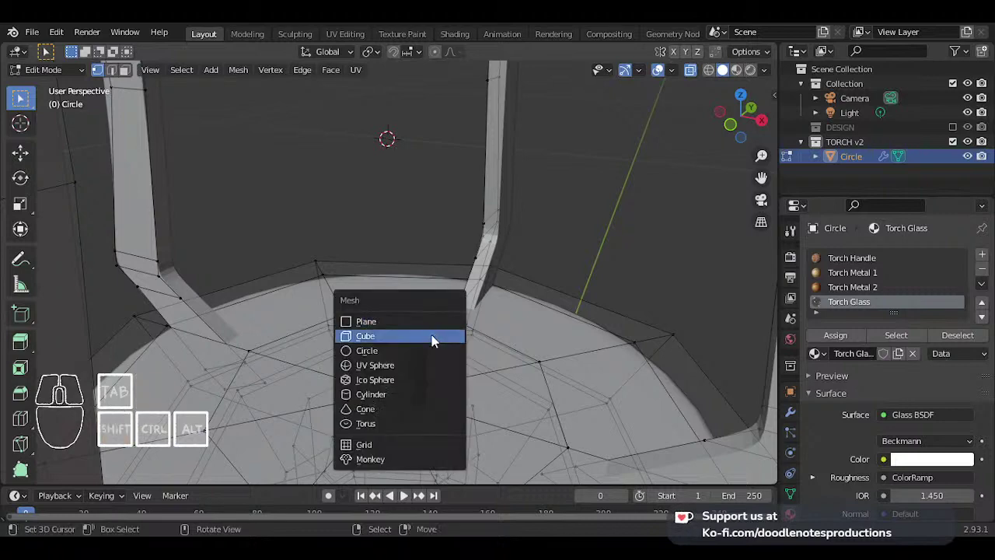
left_click(431, 351)
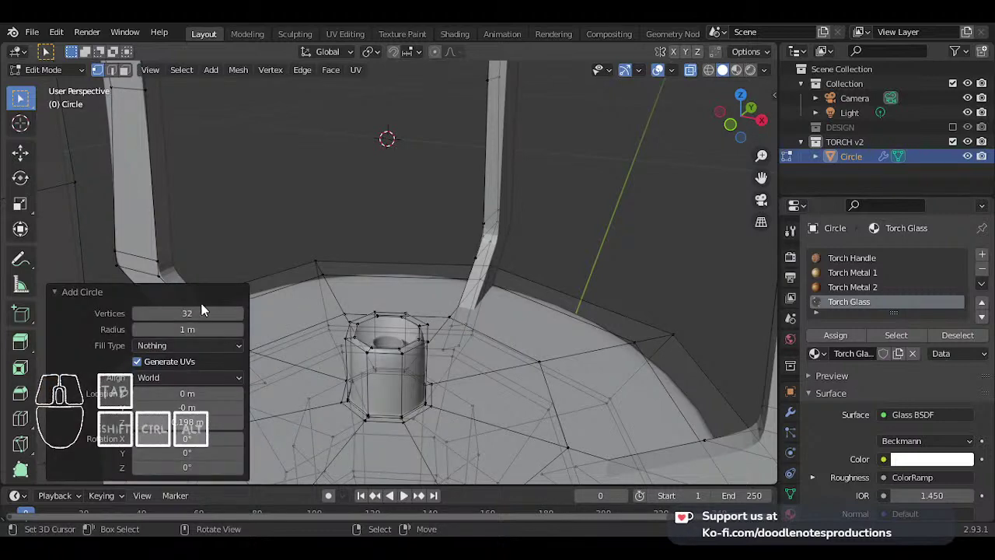
scroll(462, 262, "down", 10)
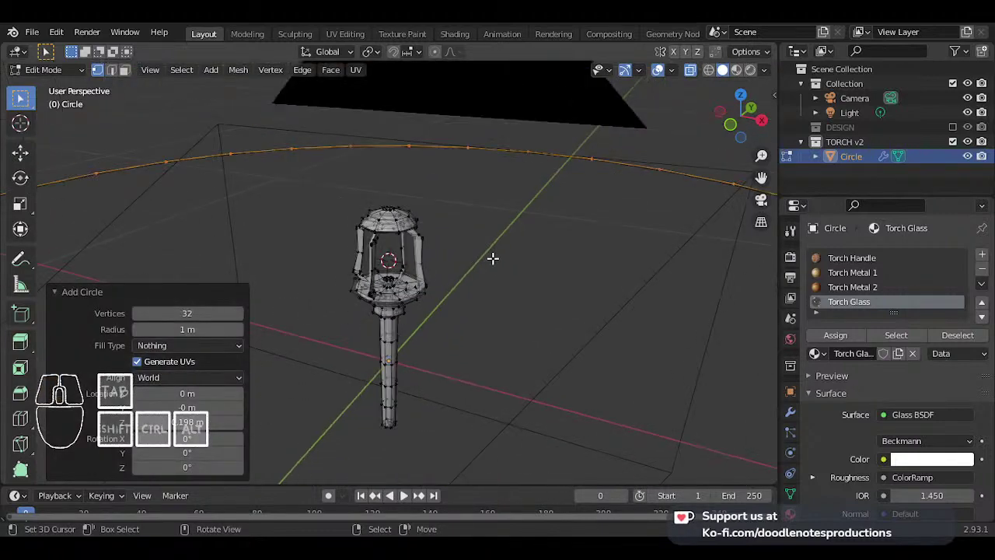
scroll(493, 258, "up", 2)
- Return to Object Mode, rename the lantern's Circle object as Torch and save the file
key("Tab")
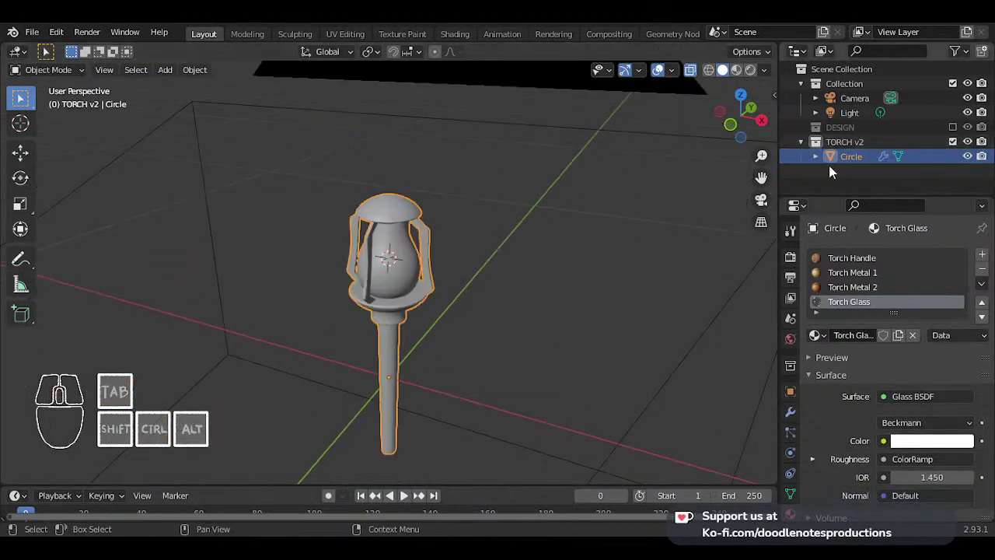
type("To")
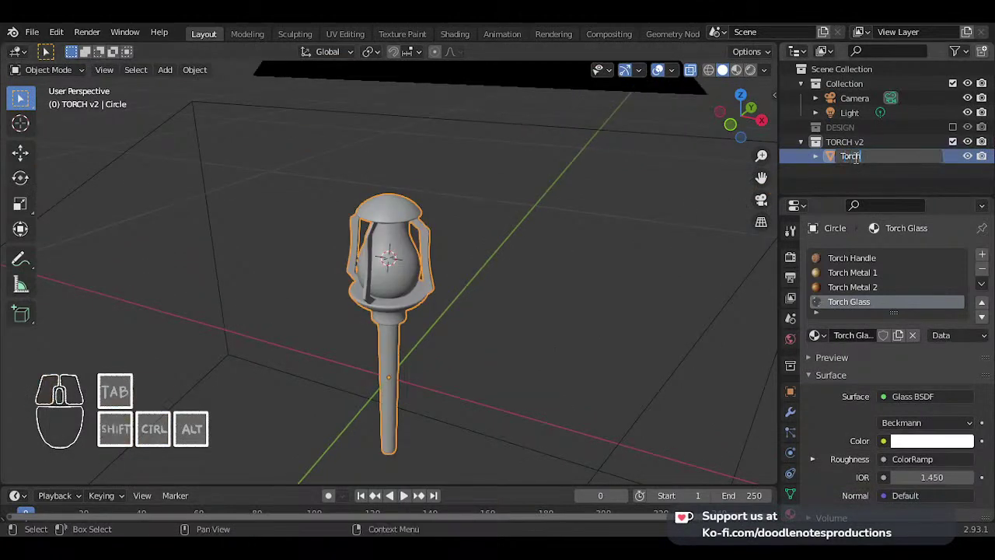
type("rch")
key("Return")
key("ctrl+s")
- Lower the alpha of the Torch Glass material's Viewport Display colour to about 0.157 and save the file
scroll(524, 220, "up", 3)
key("shift+a")
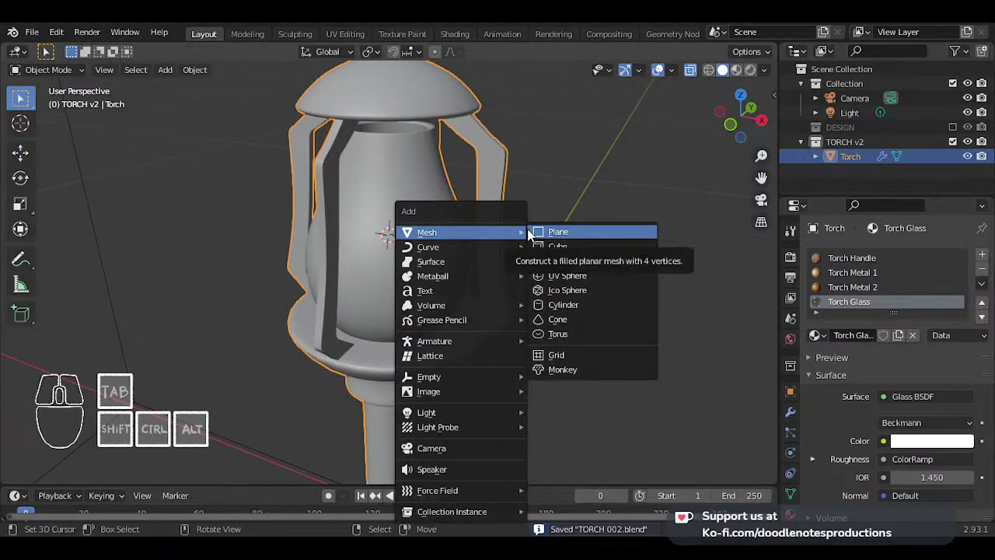
scroll(821, 385, "down", 5)
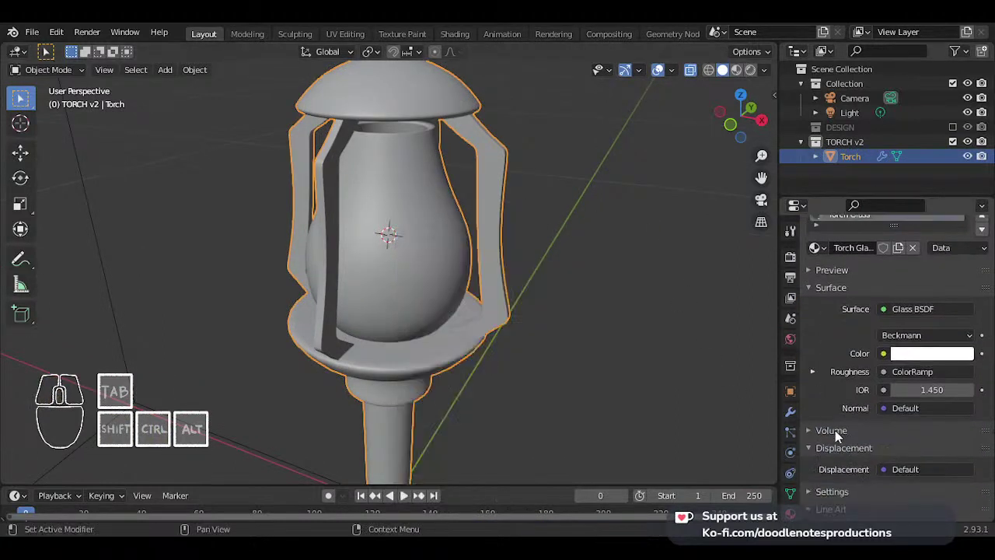
scroll(862, 450, "down", 5)
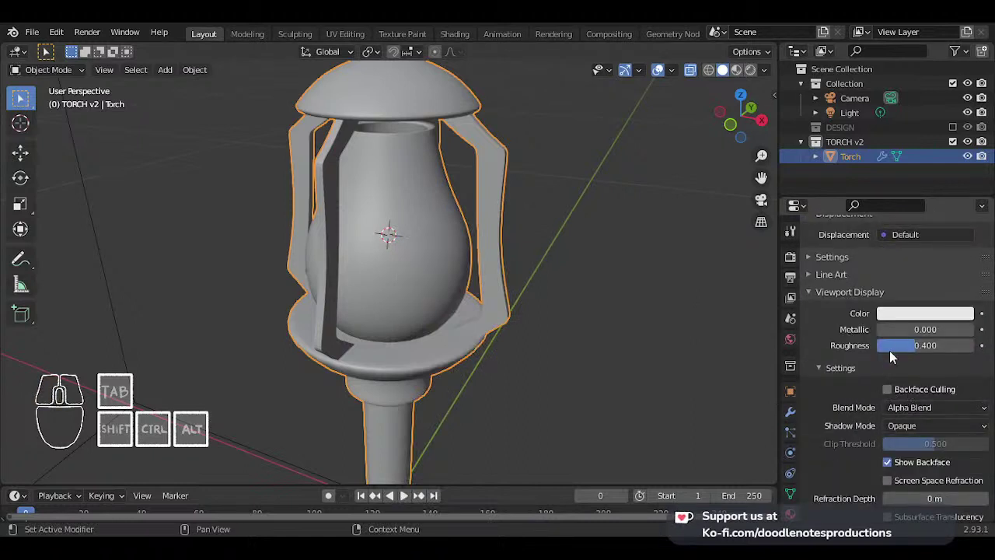
left_click(922, 319)
left_click_drag(919, 292, 862, 292)
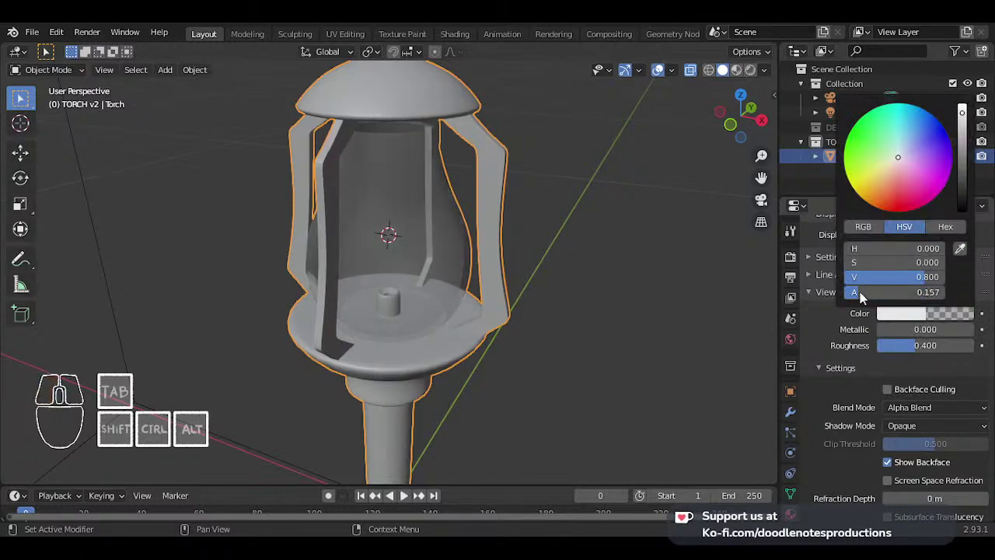
mouse_move(471, 209)
middle_mouse_down()
mouse_move(391, 191)
mouse_move(433, 167)
mouse_move(461, 220)
middle_mouse_up()
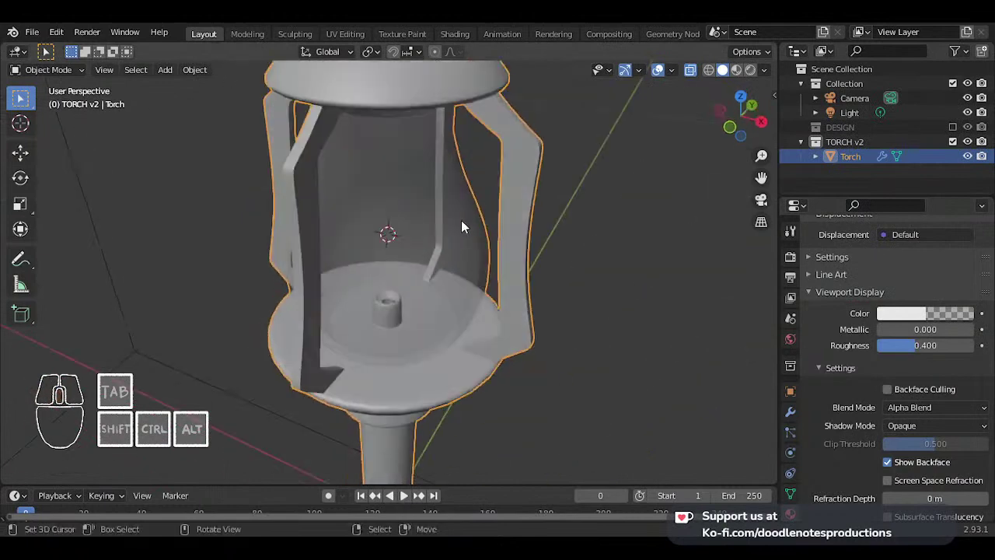
key("ctrl+s")
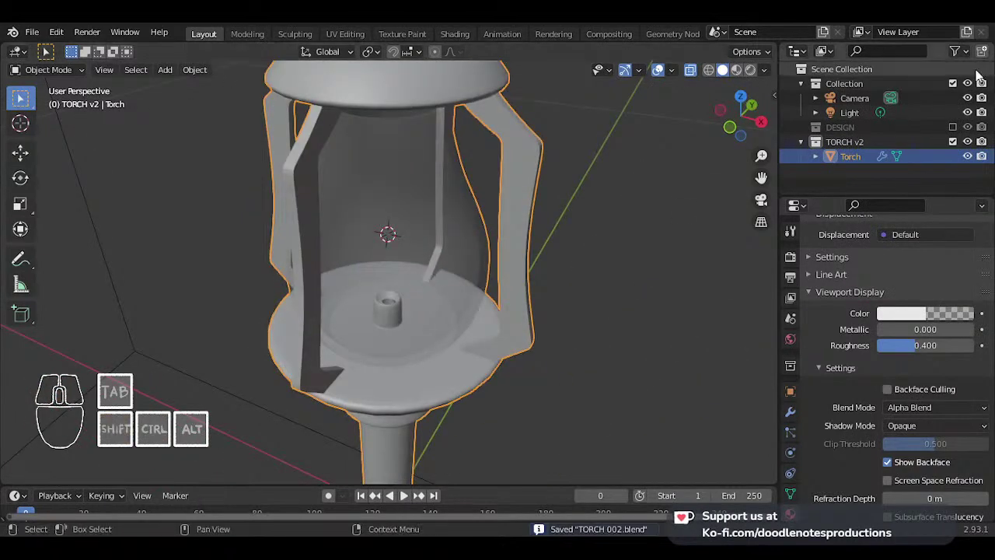
- Add a UV sphere with 12 segments and 8 rings to the TORCH v2 collection
left_click(860, 141)
middle_click_drag(418, 235, 416, 211, "shift")
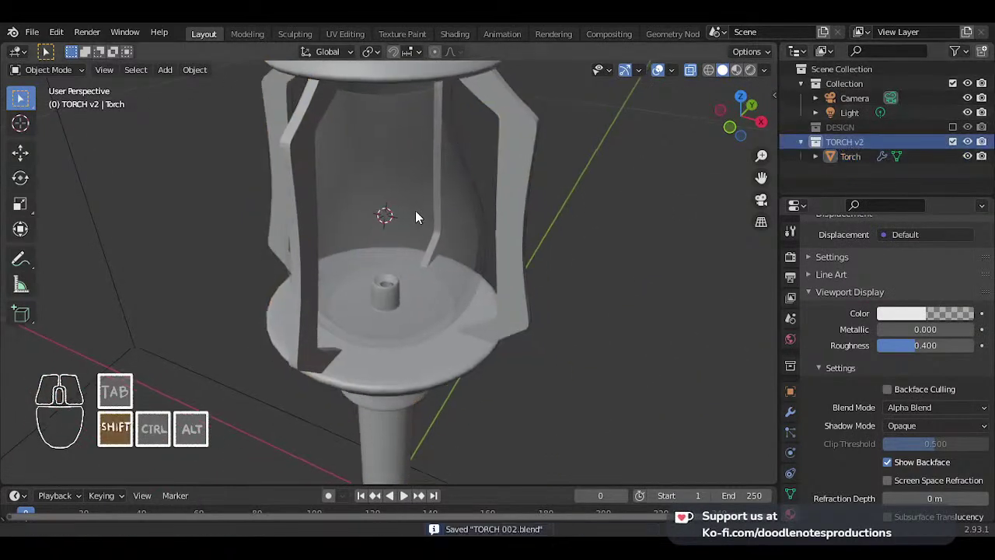
key("shift+a")
mouse_move(439, 218)
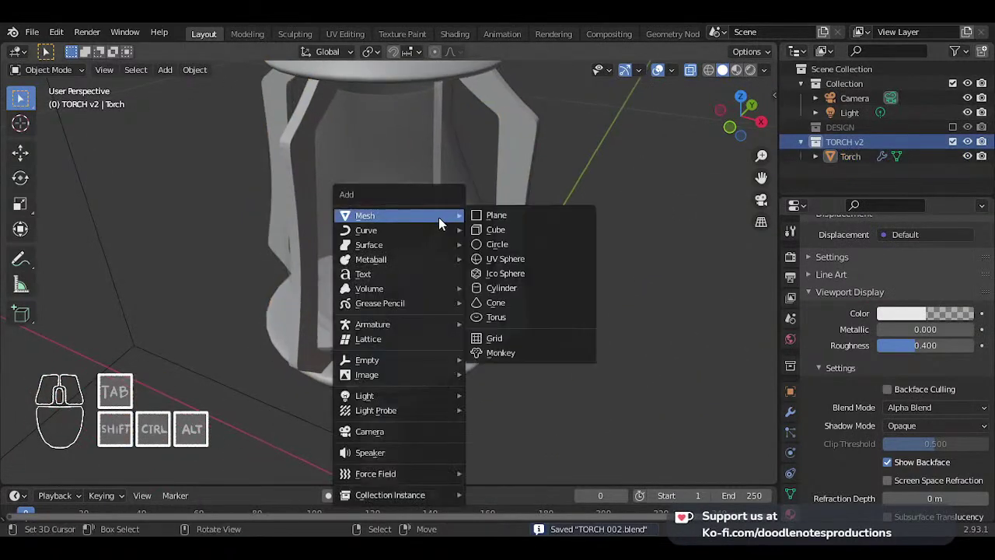
left_click(487, 258)
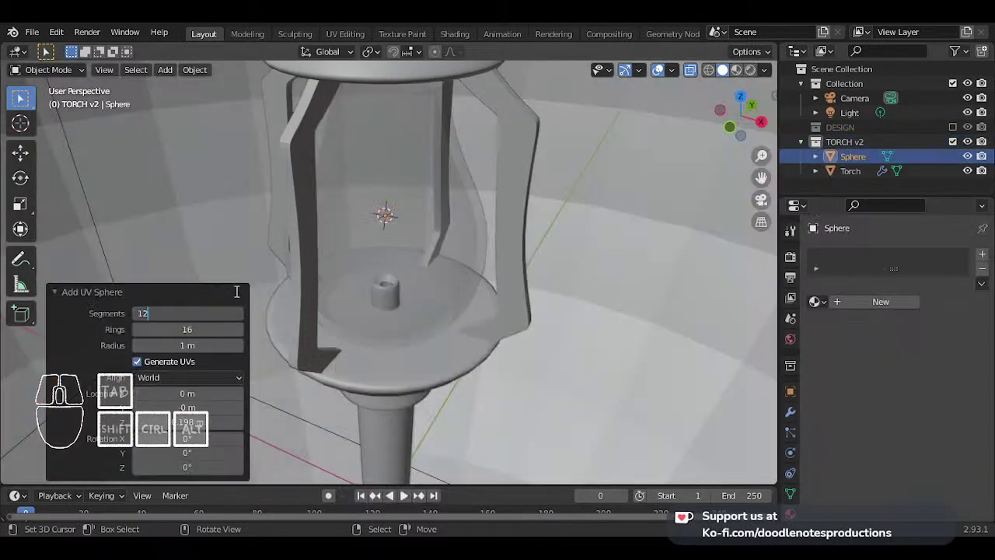
key("Return")
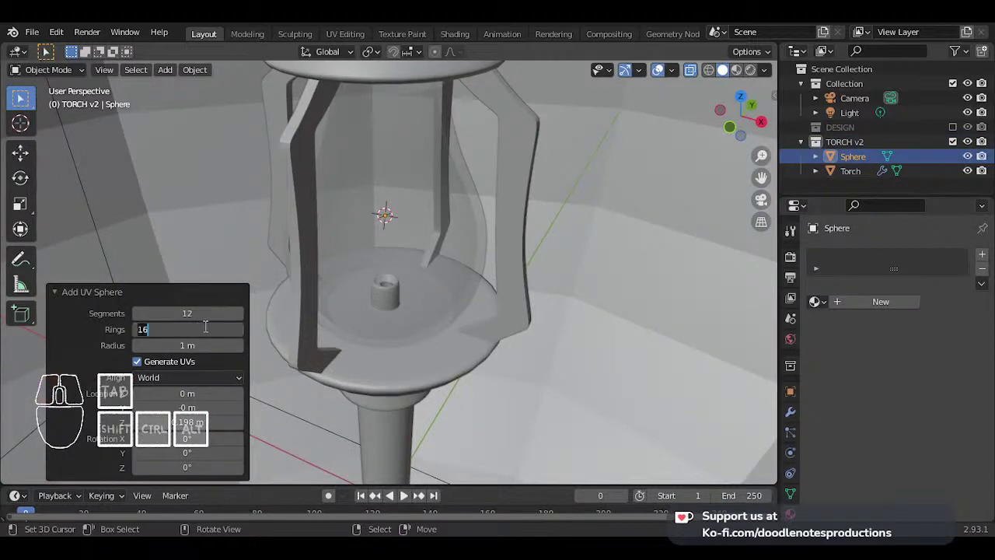
type("8")
key("Return")
- In Edit Mode, scale the whole sphere down in passes of about 0.247, 0.230 and 0.306 to fit inside the lantern glass
scroll(506, 237, "down", 8)
middle_click_drag(491, 242, 492, 205)
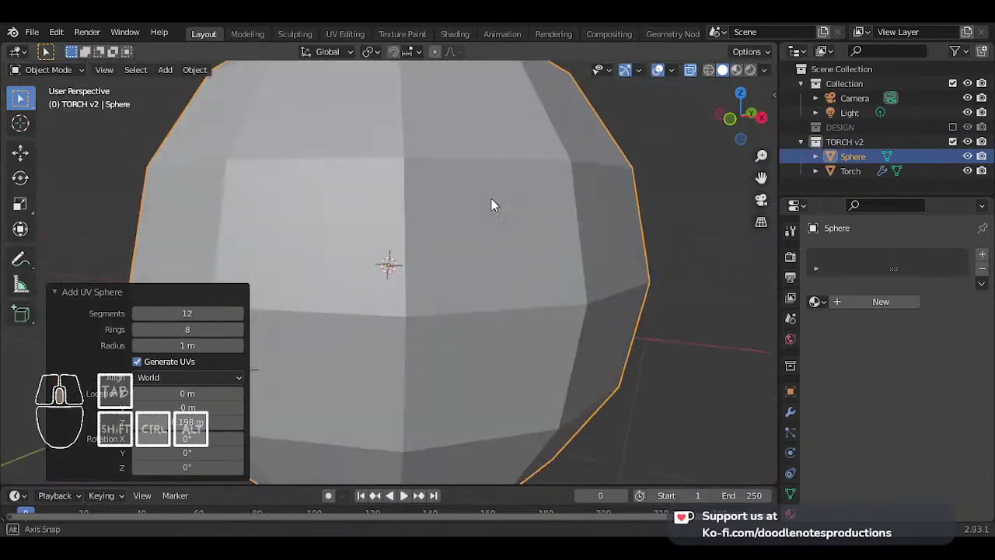
key("Tab")
key("s")
left_click(455, 266)
scroll(518, 262, "up", 7)
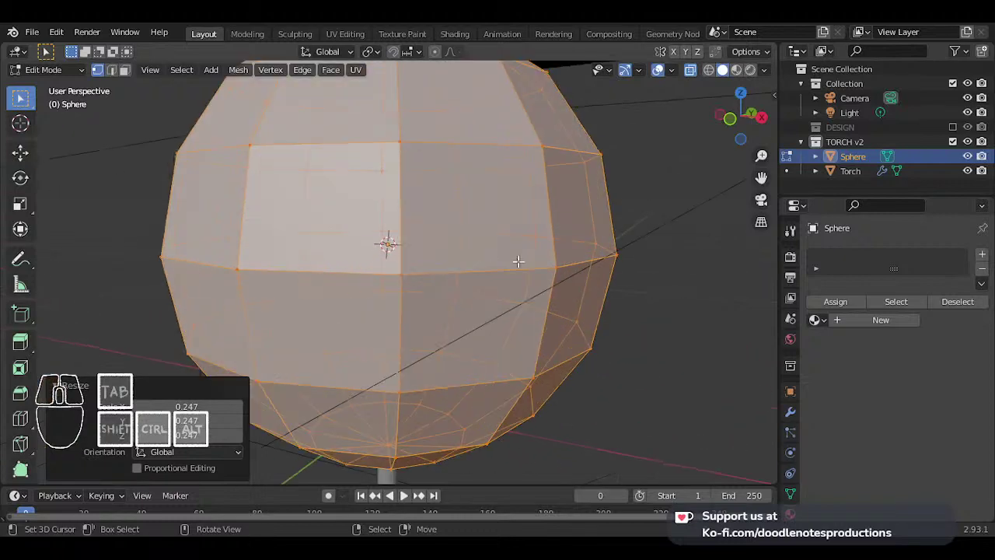
scroll(518, 262, "down", 6)
key("s")
left_click(467, 254)
scroll(469, 254, "up", 5)
key("s")
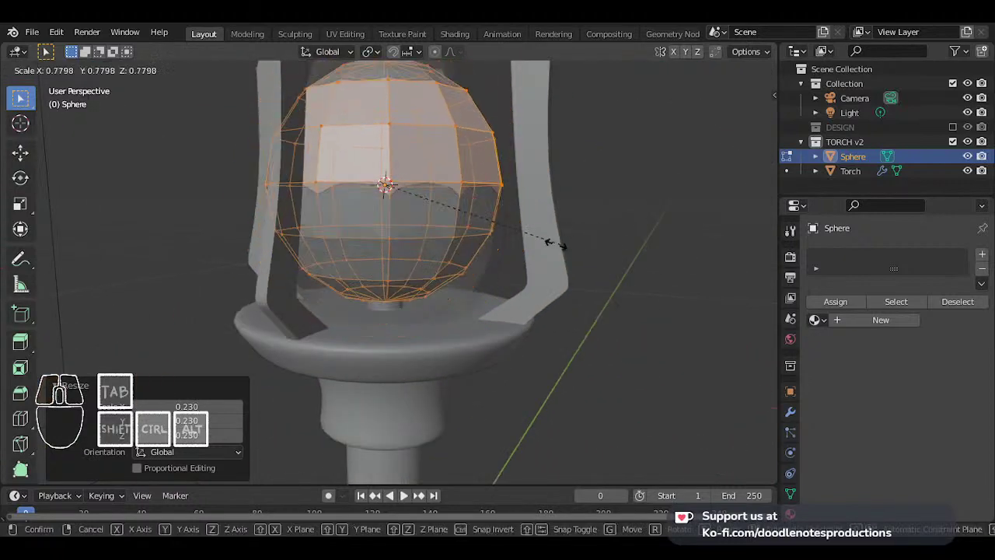
left_click(437, 232)
- Move the sphere down about 0.02 m along Z onto the small cylinder and scale it down slightly more
scroll(440, 230, "up", 5)
key("g")
key("z")
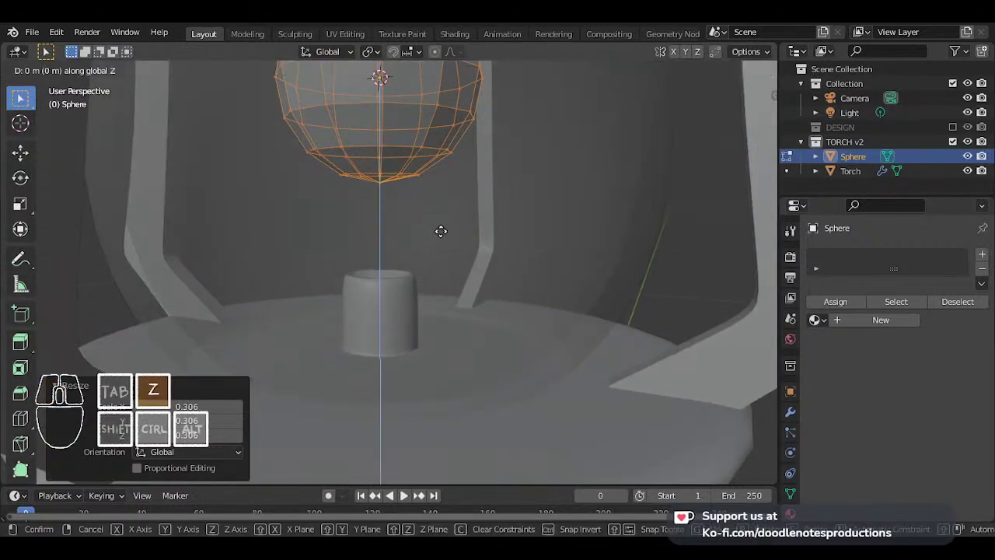
left_click(444, 327)
key("s")
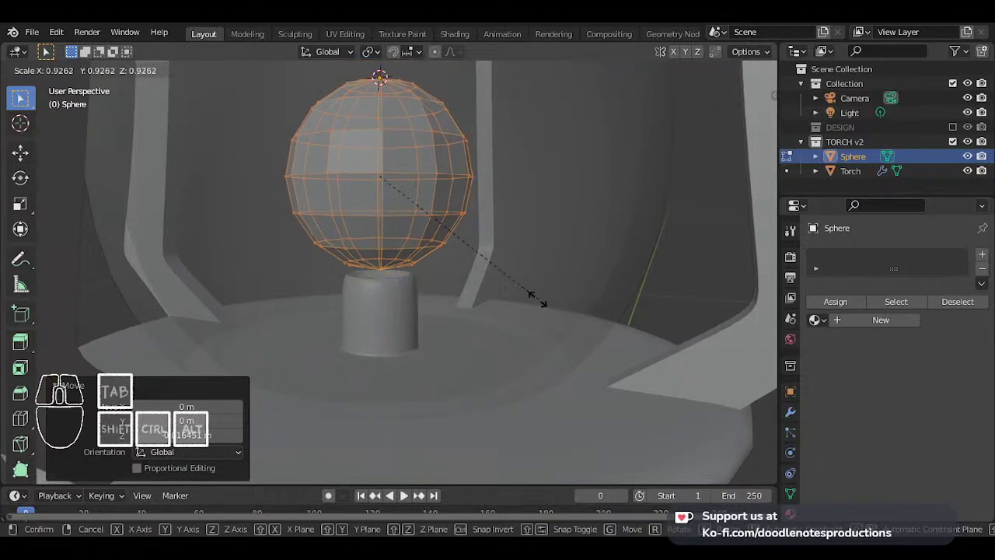
left_click(511, 293)
key("g")
key("z")
left_click(509, 316)
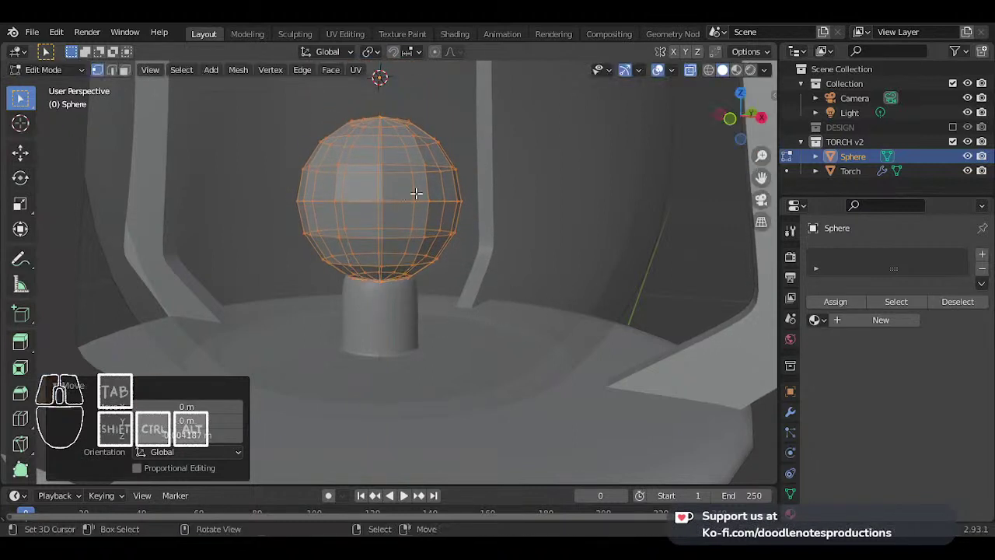
- Select only the topmost vertex of the sphere
middle_click_drag(416, 193, 409, 207)
left_click(396, 184)
key("g")
key("z")
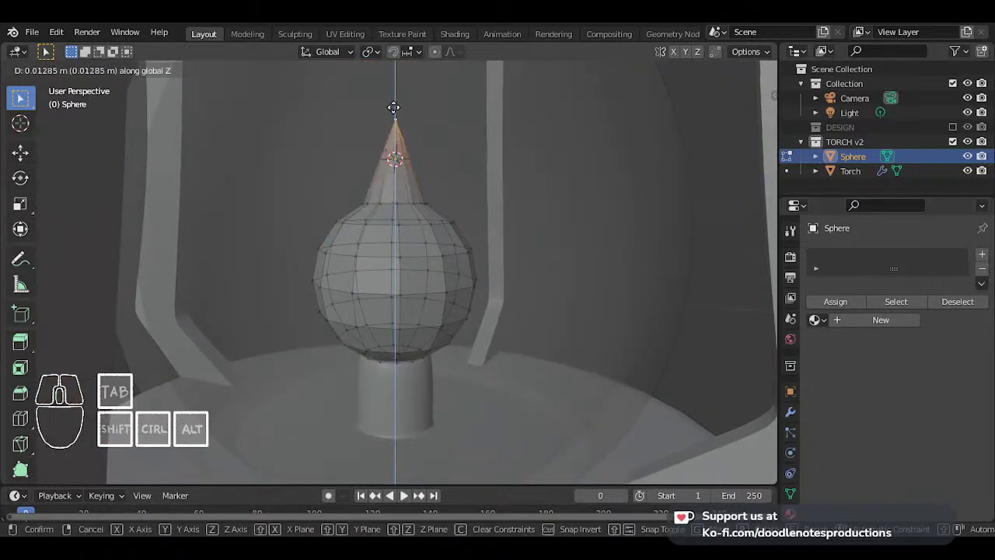
right_click(394, 107)
- Raise the top vertex about 0.025 m along Z using proportional editing with Sharp falloff and a size of about 0.027
left_click(460, 51)
left_click(435, 51)
left_click(460, 51)
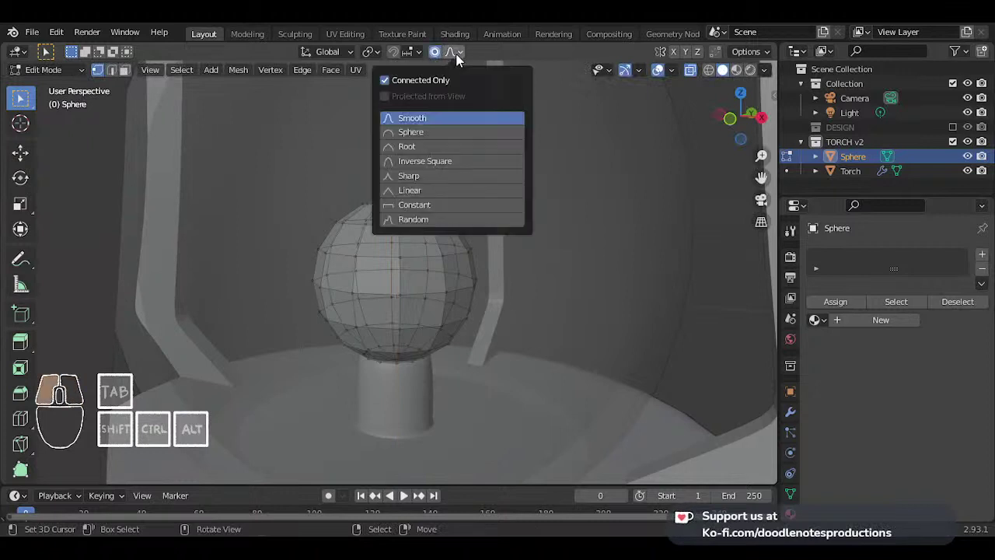
left_click(426, 176)
key("g")
key("z")
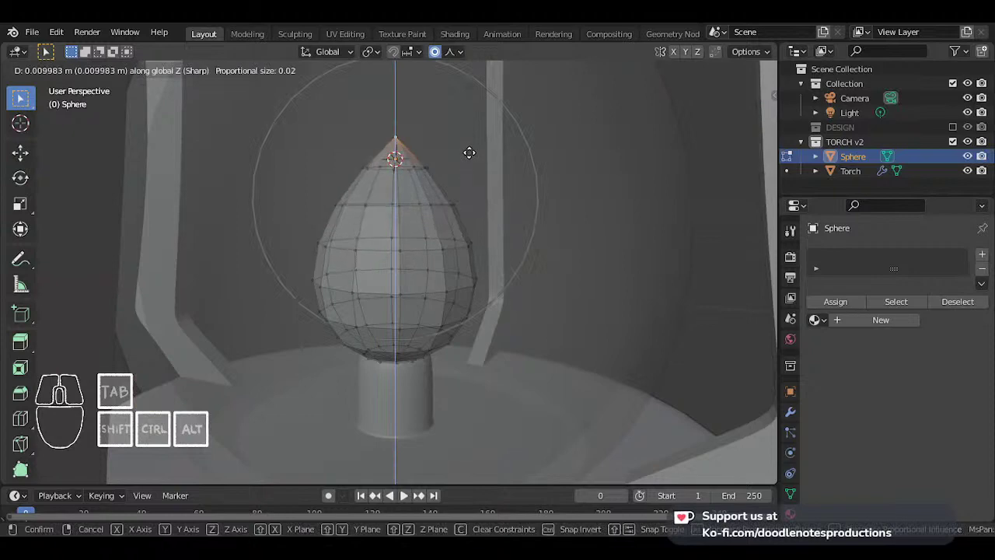
left_click(460, 65)
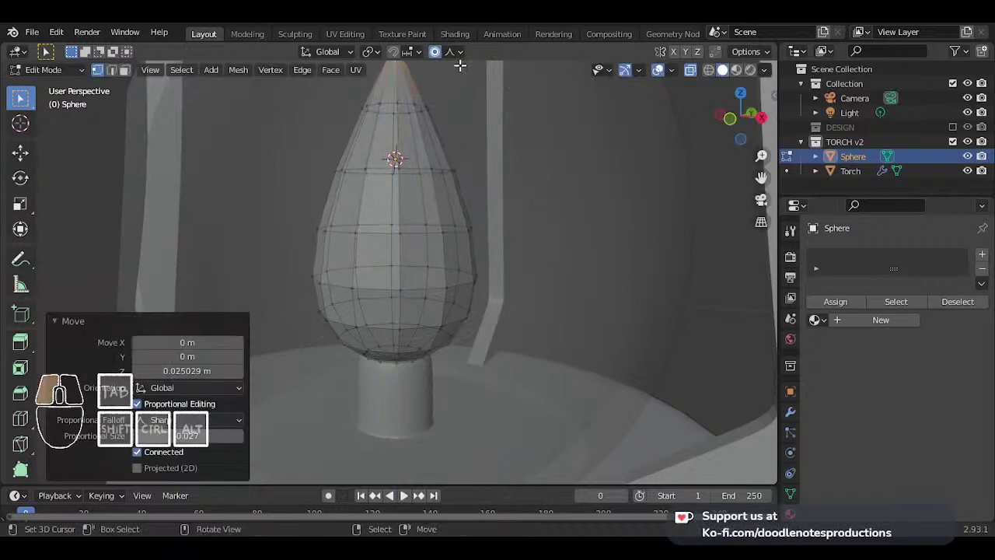
- Return to Object Mode and shade the flame-shaped sphere smooth
scroll(416, 168, "down", 3)
key("Tab")
scroll(396, 202, "up", 4)
key("w")
left_click(366, 193)
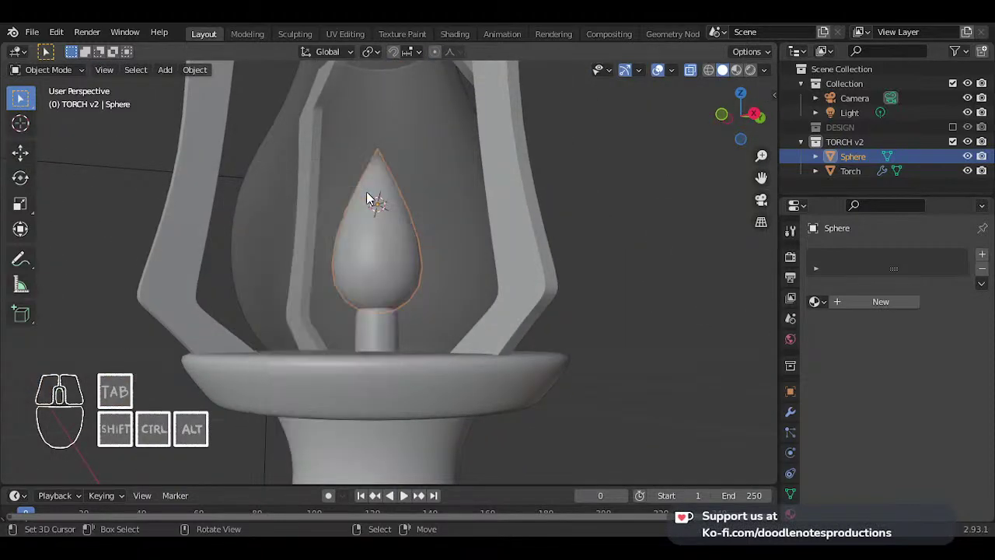
- Examine the flame's shape and its position inside the lantern from several sides, up close and from farther away
scroll(364, 194, "down", 2)
middle_click_drag(362, 195, 414, 211)
scroll(466, 261, "down", 3)
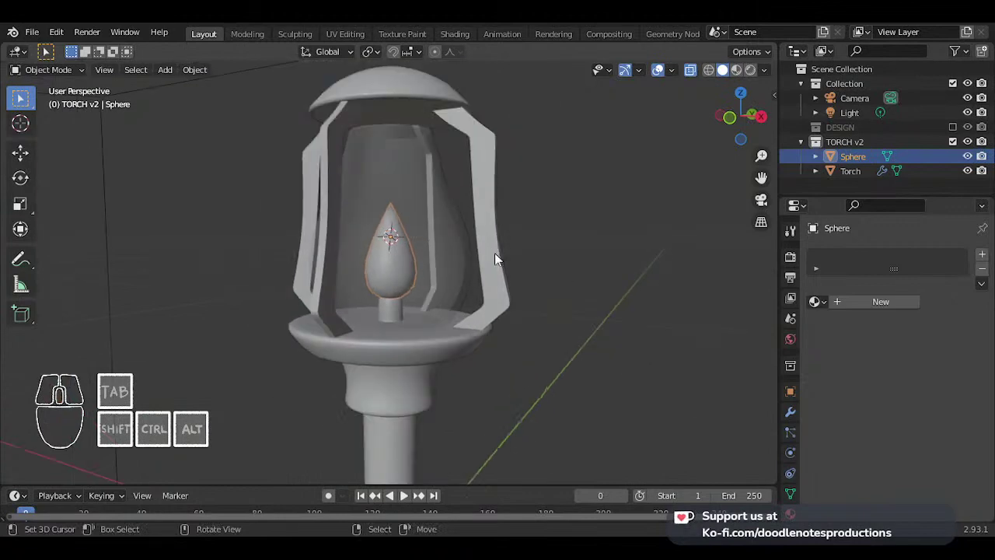
middle_click_drag(495, 256, 682, 302)
scroll(404, 300, "up", 3)
scroll(406, 274, "down", 3)
scroll(445, 249, "up", 3)
scroll(557, 292, "up", 3)
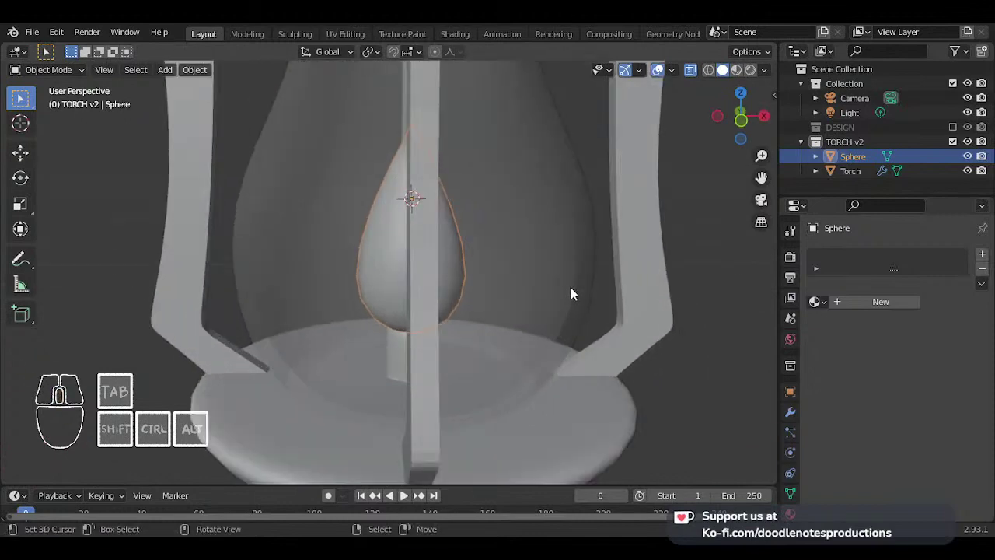
scroll(571, 291, "down", 2)
middle_click_drag(571, 291, 541, 274)
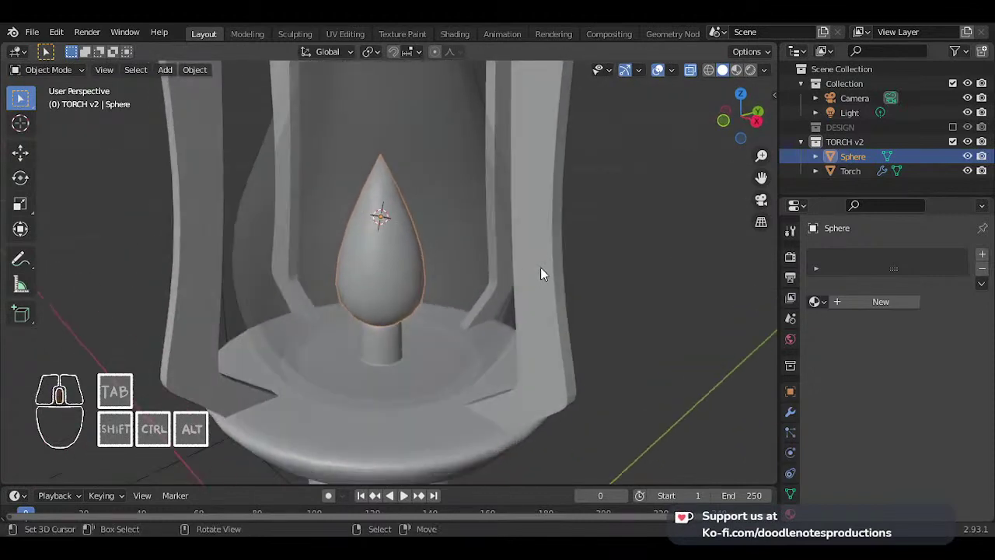
- Rename the flame-shaped Sphere object as Fire
left_click(549, 260, "shift")
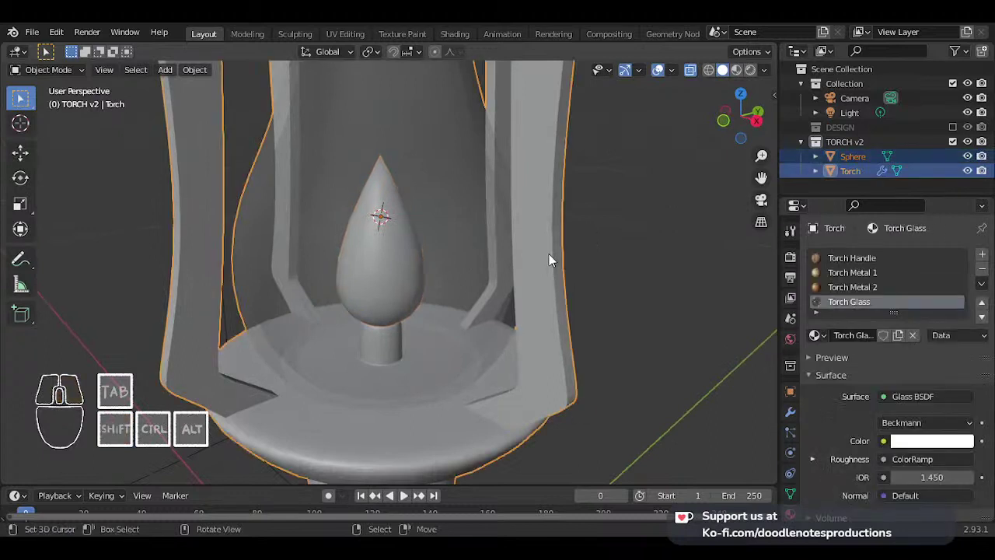
left_click(853, 158)
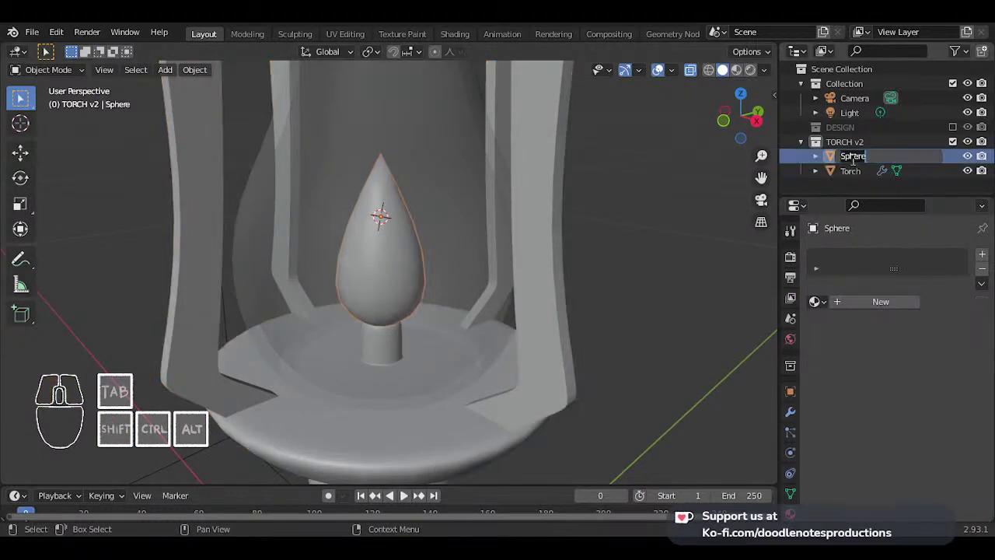
type("Fire")
key("Return")
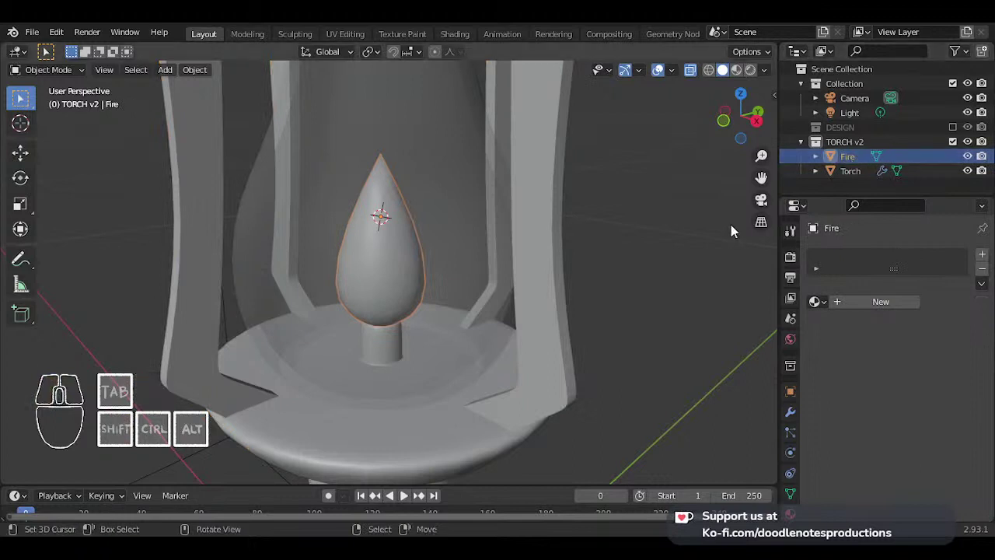
- Parent the Fire object to the Torch using the Object option
left_click(556, 221, "shift")
key("ctrl+p")
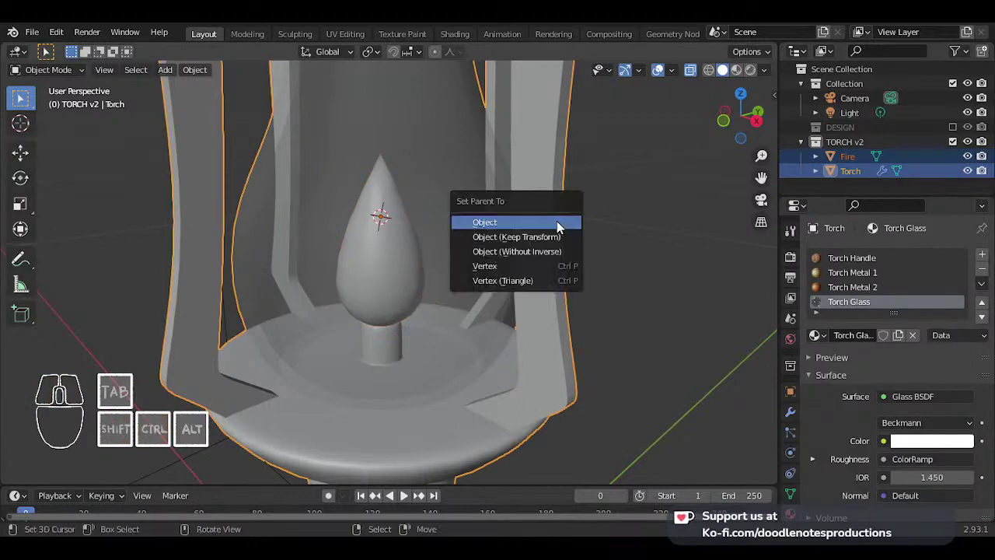
left_click(558, 224)
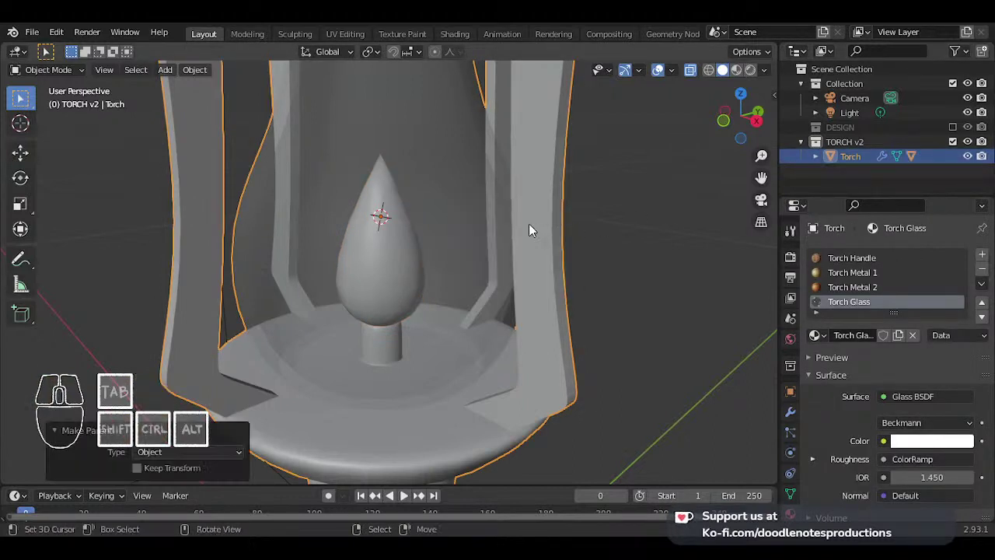
- Select the Fire object inside the lantern and switch to the Shading workspace with the flame framed in the viewport
key("g")
right_click(531, 260)
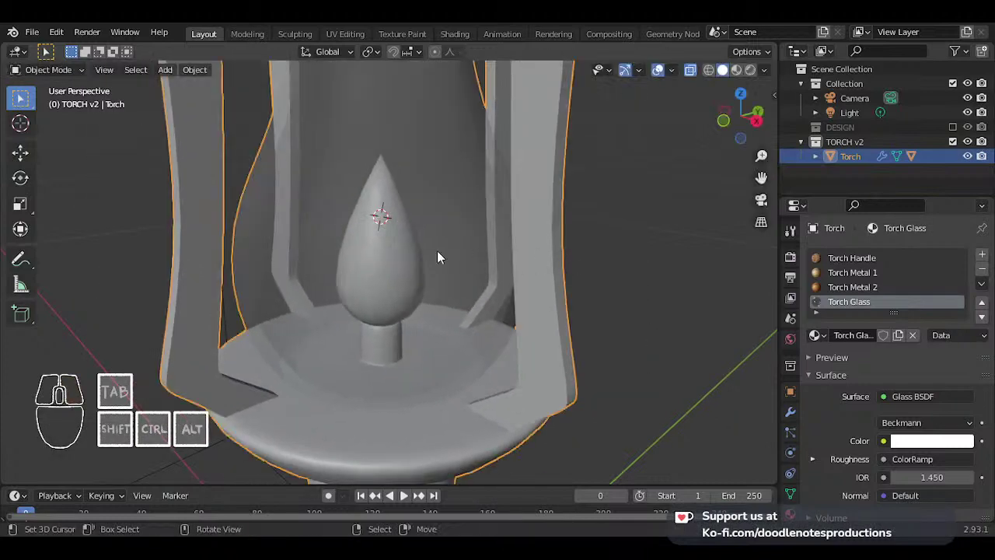
right_click(412, 241)
scroll(412, 245, "up", 3)
scroll(460, 288, "down", 1)
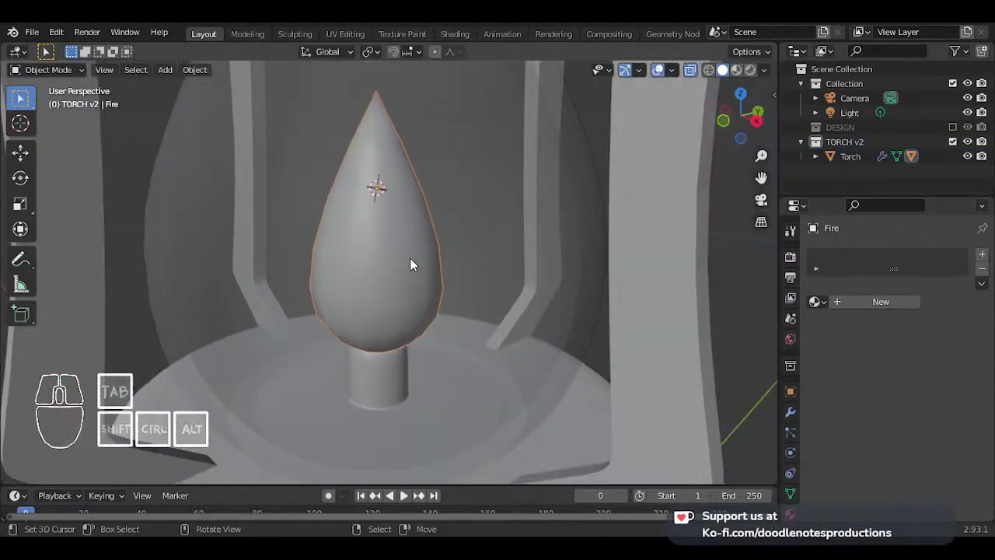
left_click(465, 35)
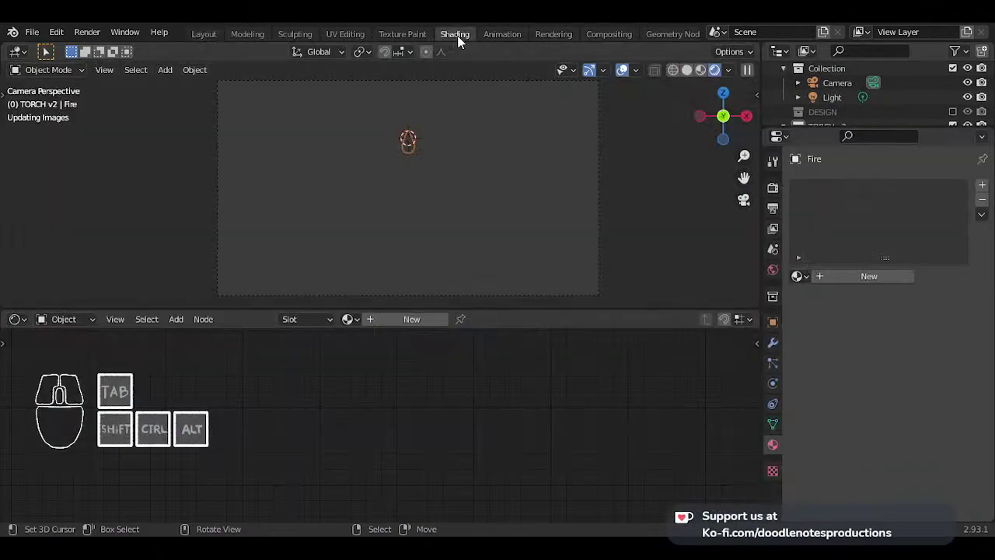
middle_click_drag(464, 121, 459, 132, "shift")
scroll(459, 132, "up", 6)
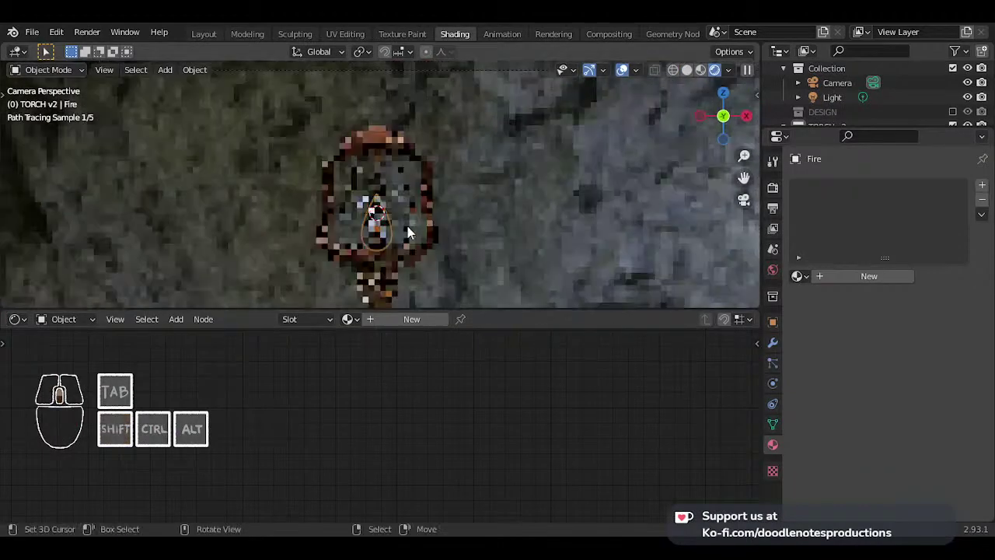
scroll(439, 183, "down", 5)
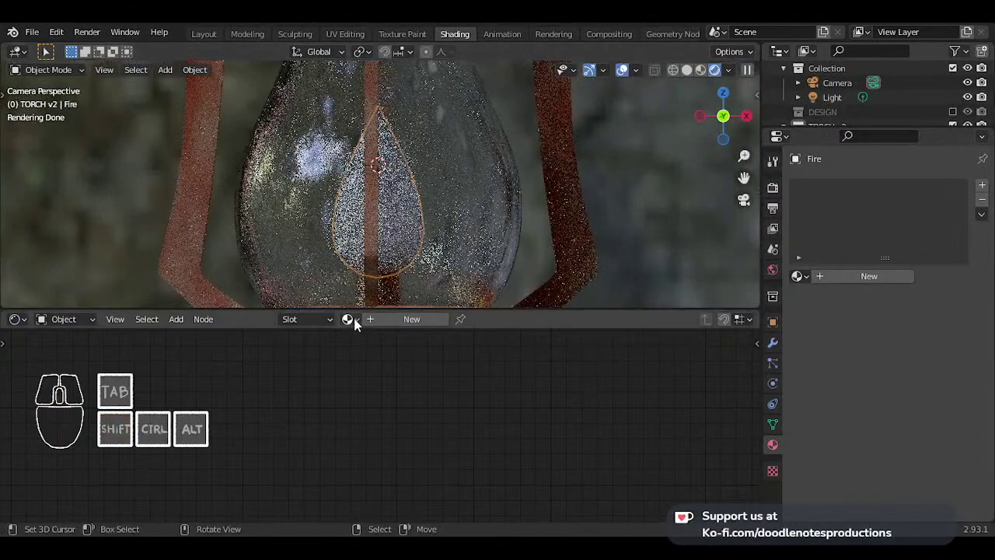
- Create a new material on the Fire object and name it Fire
left_click(869, 276)
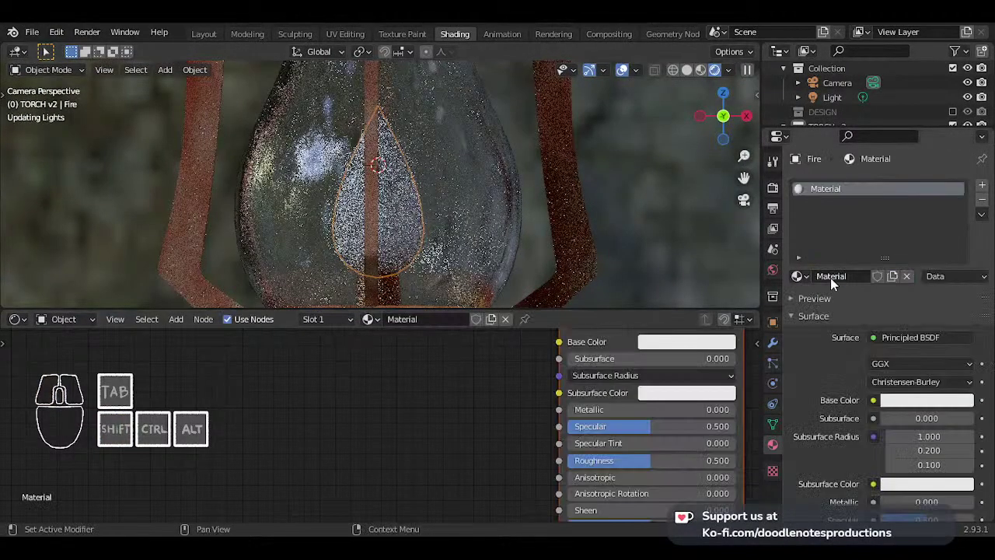
left_click(830, 277)
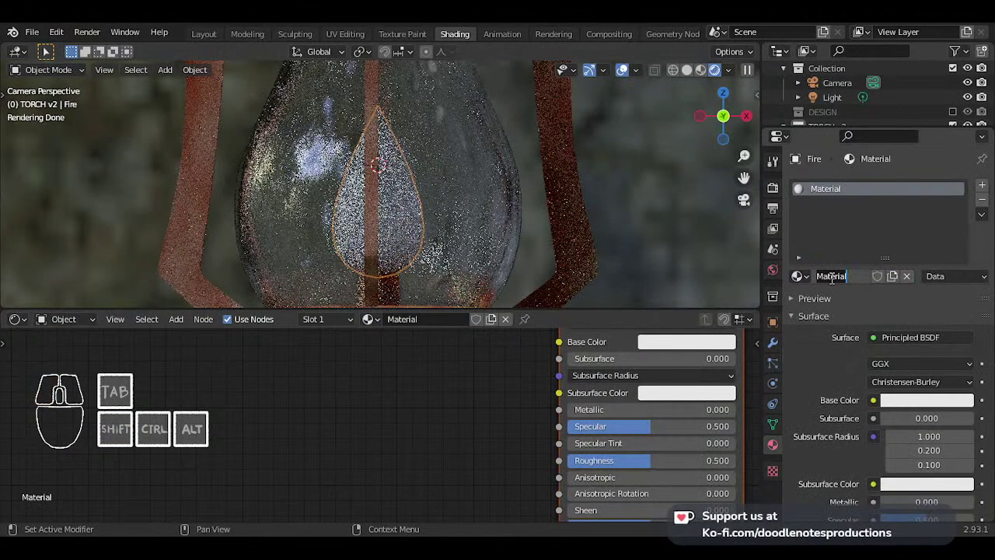
type("Fire")
key("Return")
- Replace the Fire material's Principled BSDF with an Emission shader connected to the Material Output's Surface
scroll(559, 482, "down", 2)
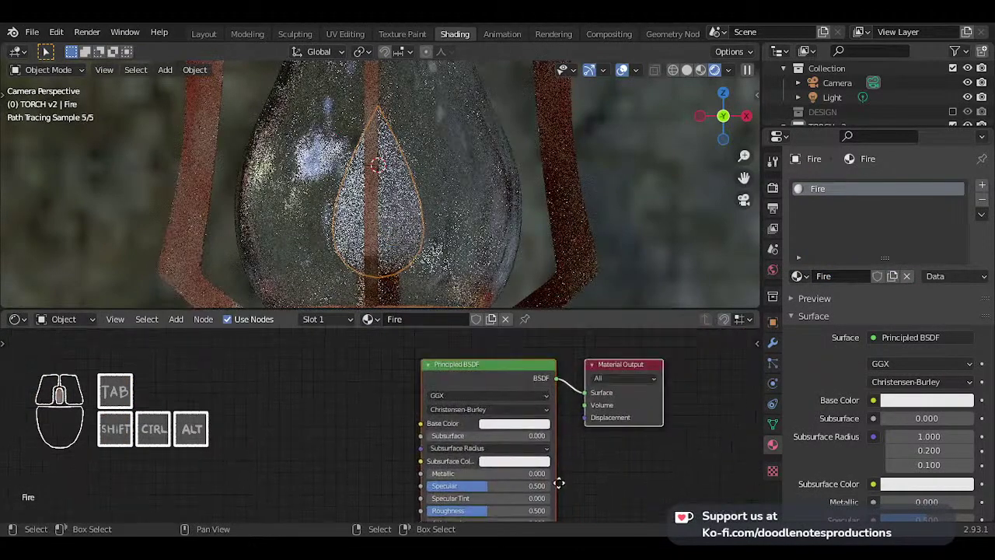
left_click(559, 482)
key("x")
key("shift+a")
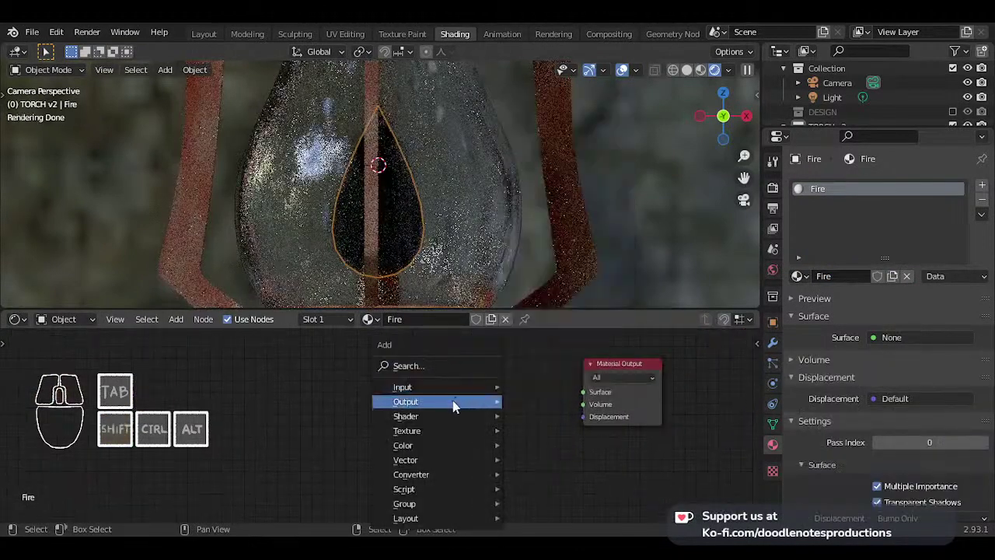
mouse_move(448, 412)
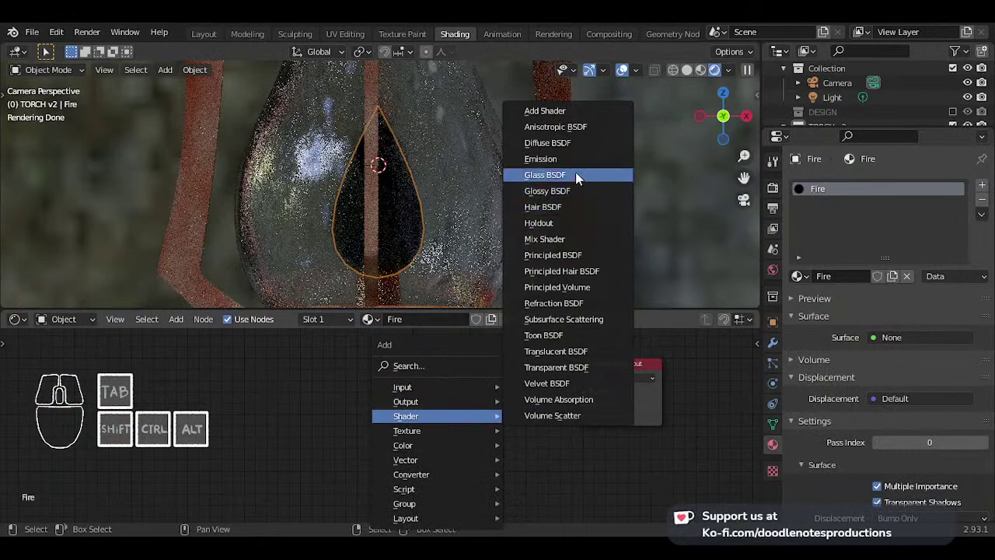
left_click(540, 158)
left_click(506, 412)
left_click_drag(547, 407, 590, 395)
left_click_drag(509, 403, 503, 394)
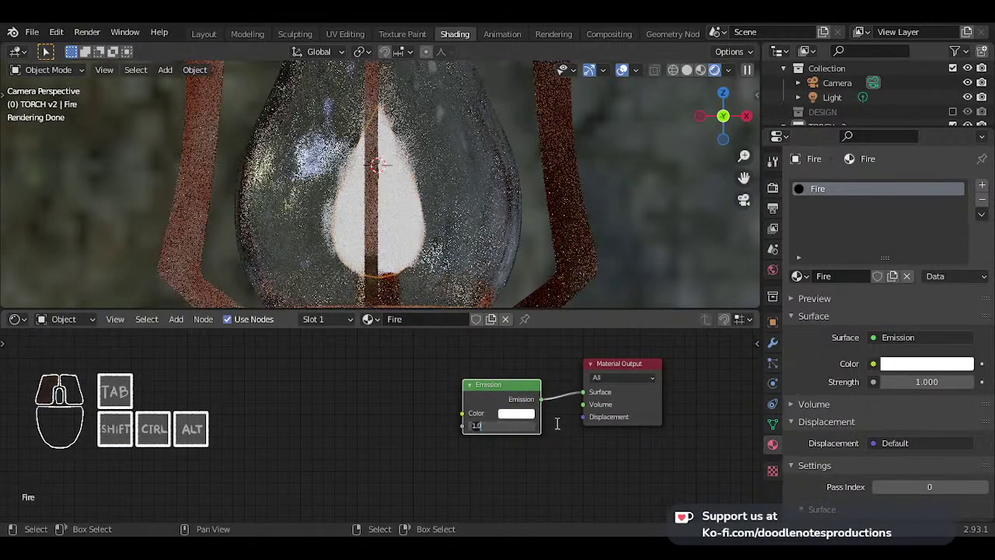
- Try an Emission strength of 10, then raise it to 50
type("0")
key("Return")
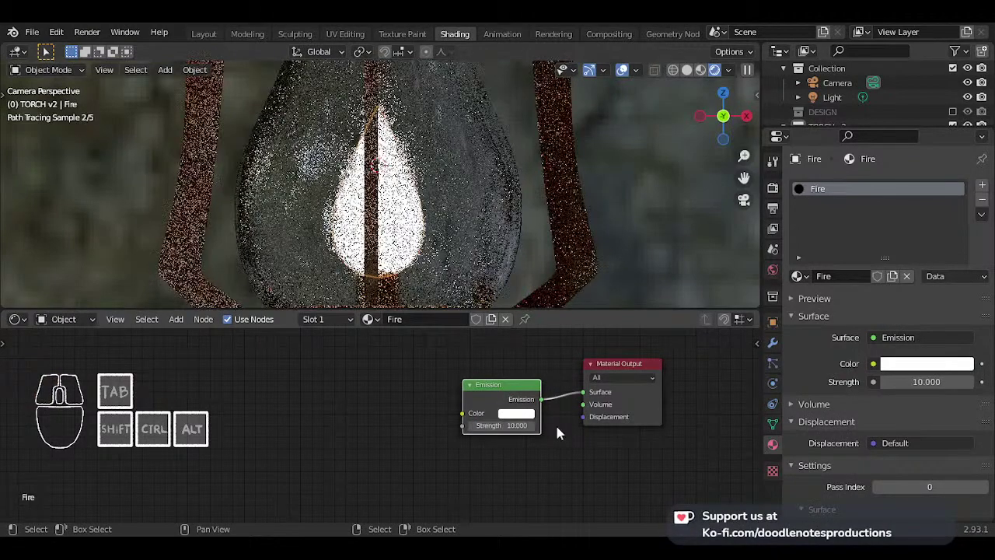
left_click(515, 427)
type("50")
key("Return")
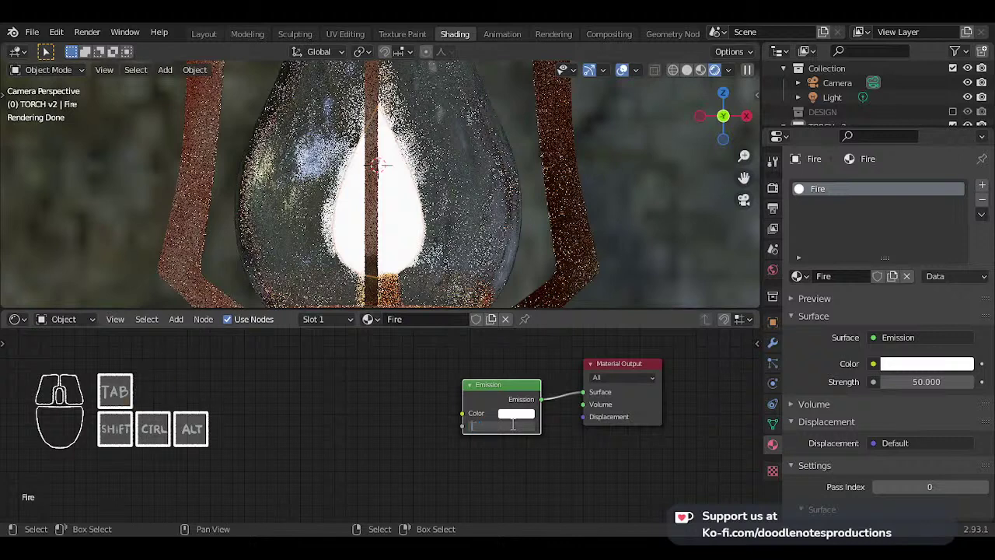
key("Return")
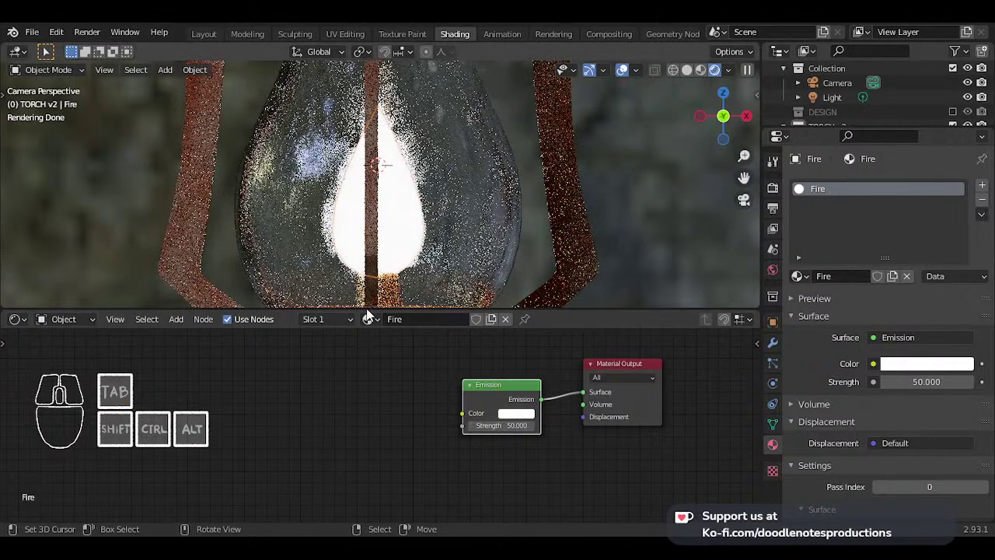
- Add Texture Coordinate and Noise Texture nodes and link the Generated output to the noise's Vector input
scroll(452, 394, "up", 2)
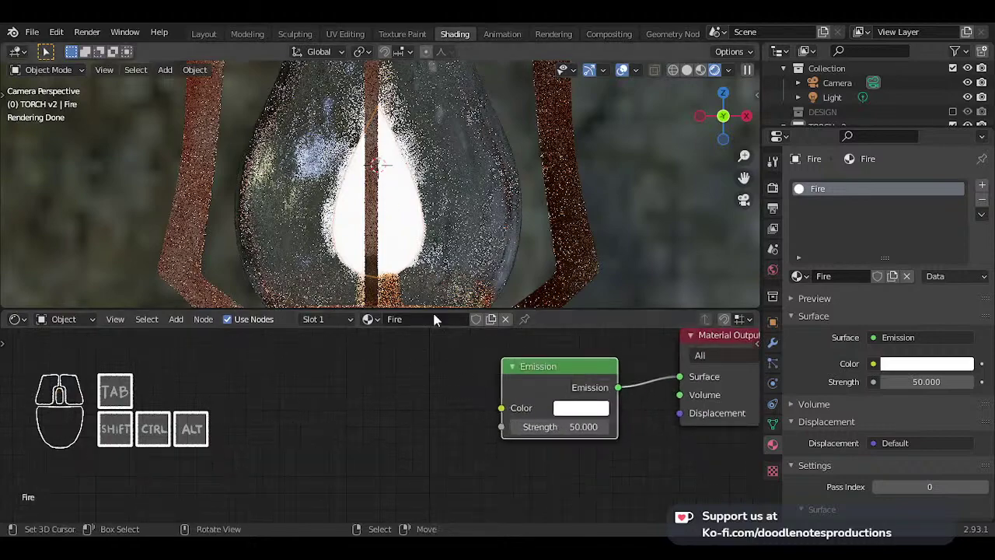
key("shift+a")
mouse_move(322, 390)
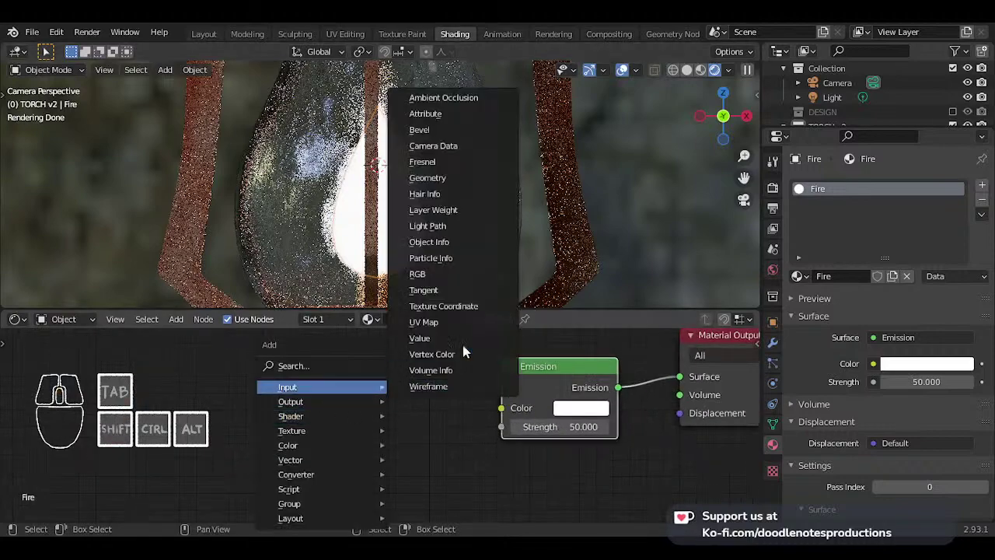
left_click(443, 306)
left_click(322, 389)
key("shift+a")
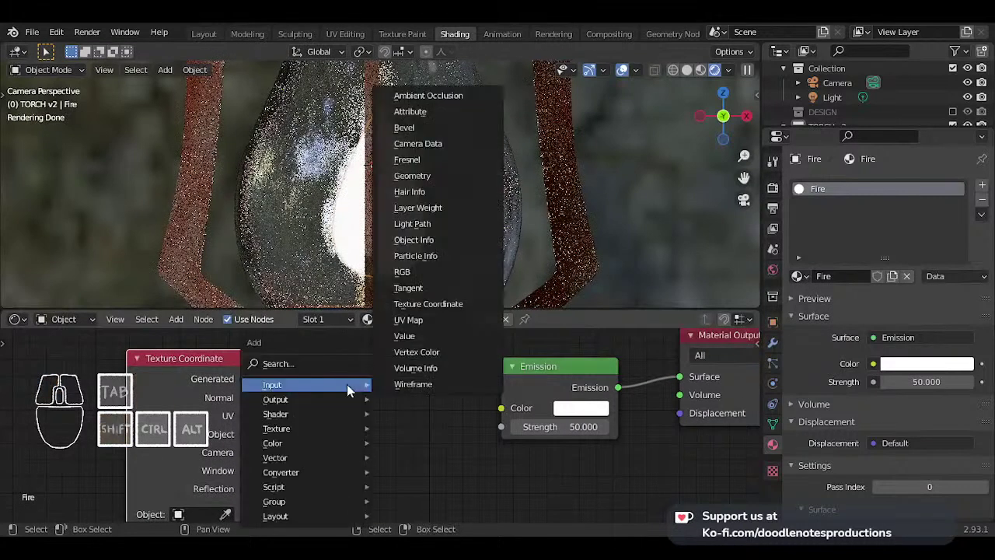
mouse_move(304, 433)
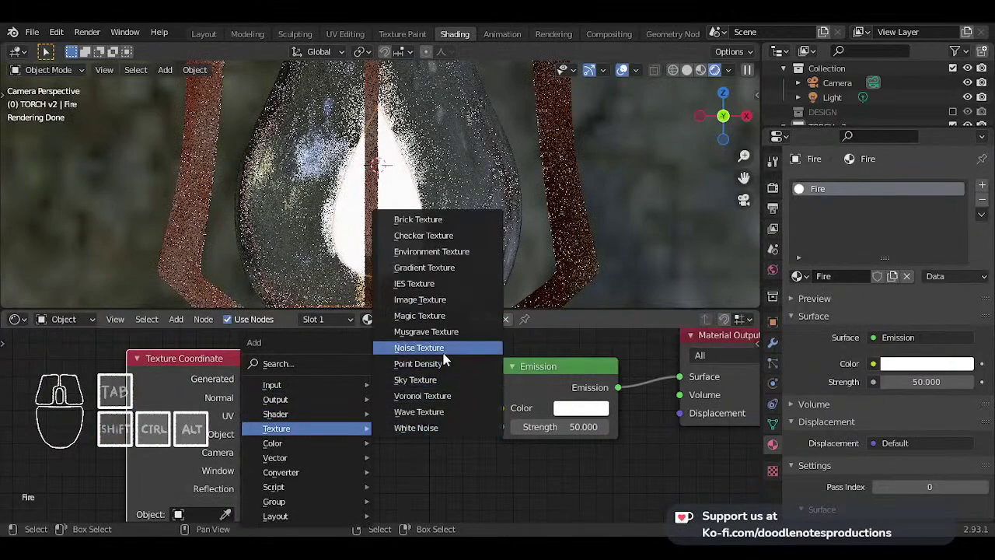
left_click(419, 347)
left_click(266, 371)
left_click_drag(244, 379, 245, 378)
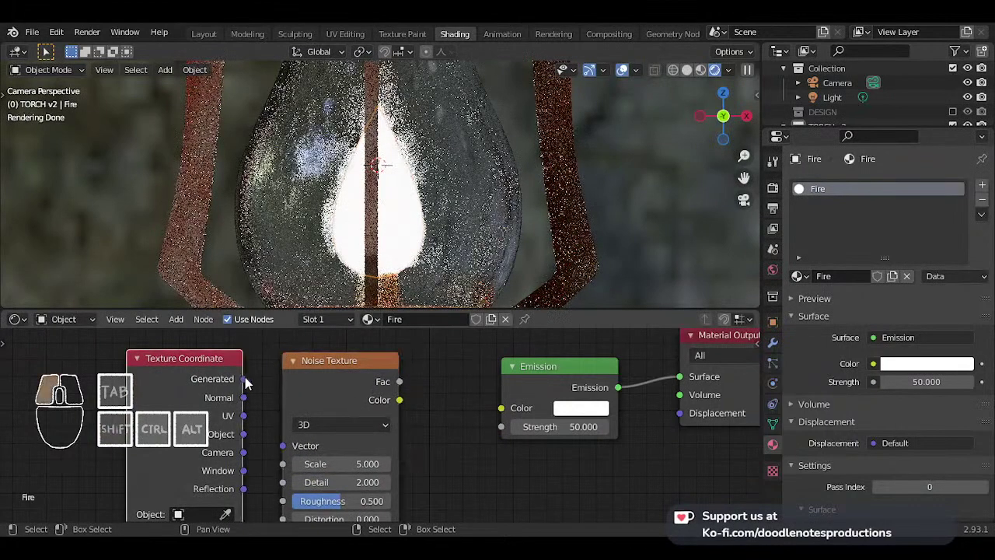
left_click_drag(284, 448, 285, 448)
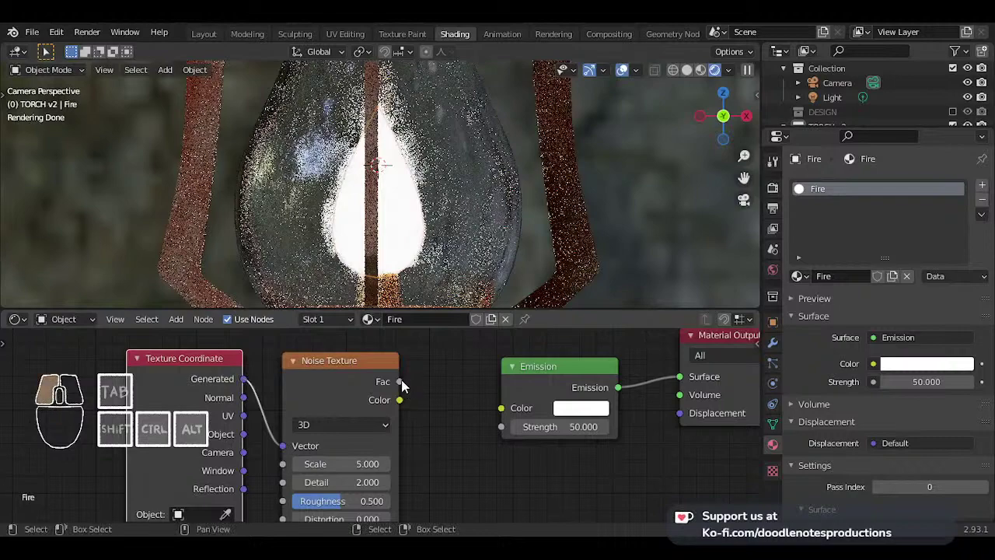
- Link the Noise Texture's Fac output to the Emission Color and insert a ColorRamp node between them
left_click_drag(502, 420, 501, 412)
key("shift+a")
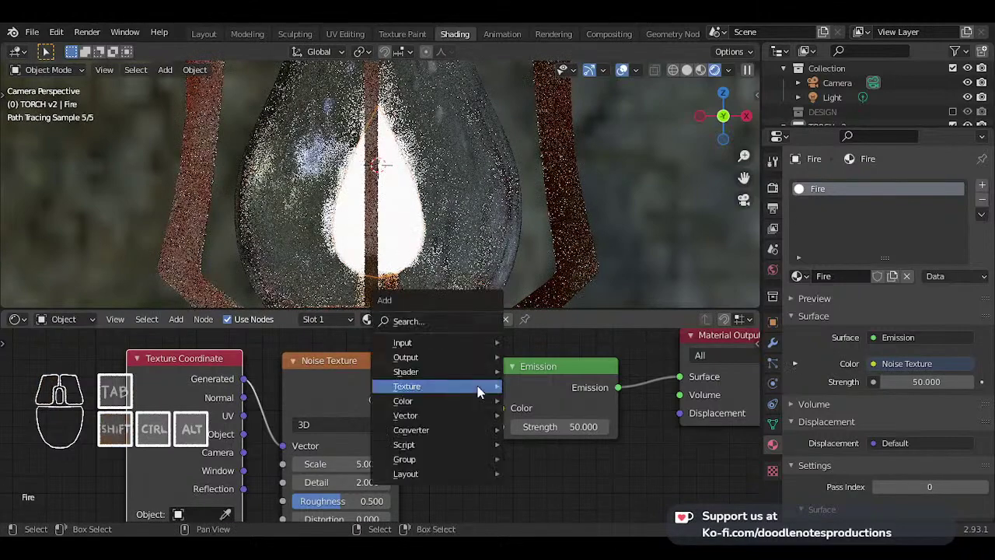
mouse_move(476, 432)
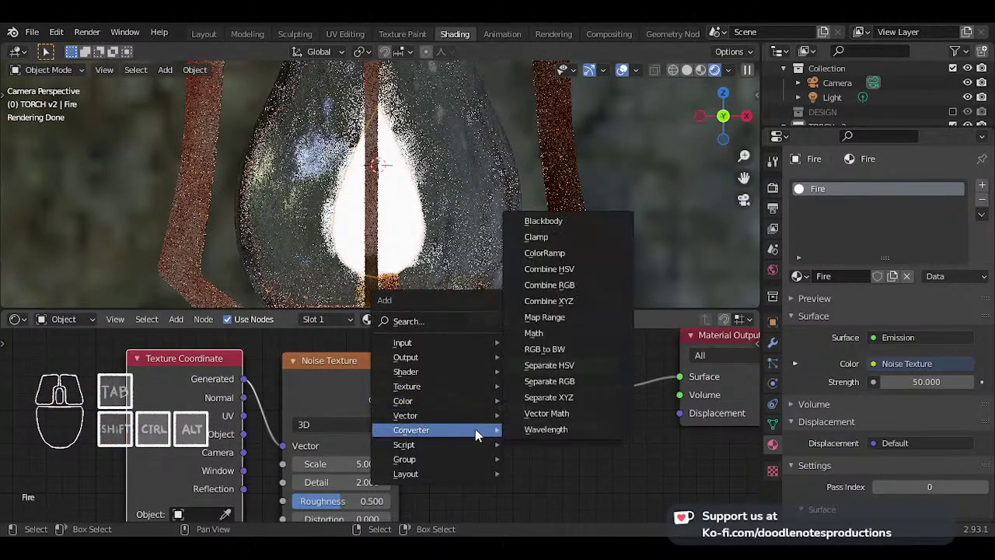
left_click(544, 253)
left_click(476, 363)
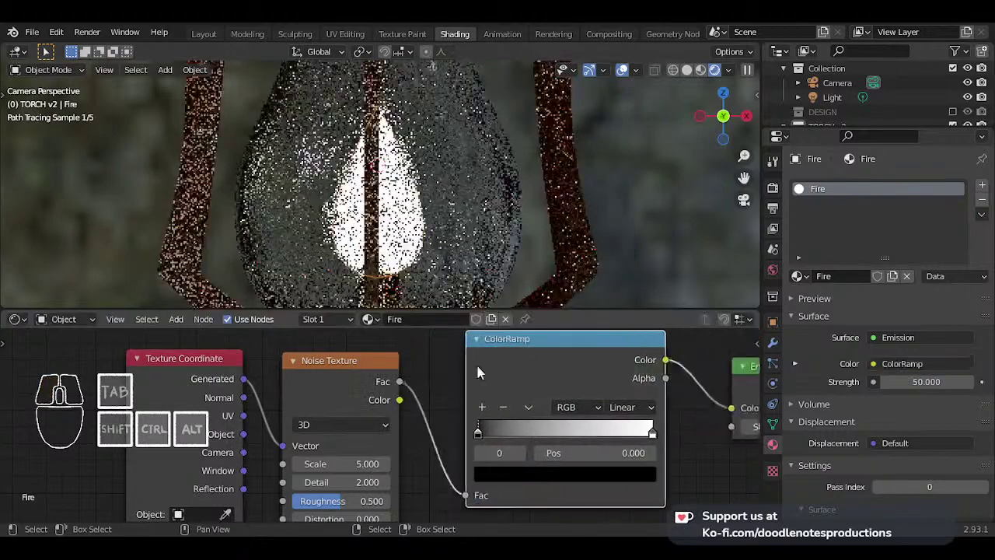
- Color the ColorRamp's first stop dark red and its last stop bright yellow
left_click(560, 481)
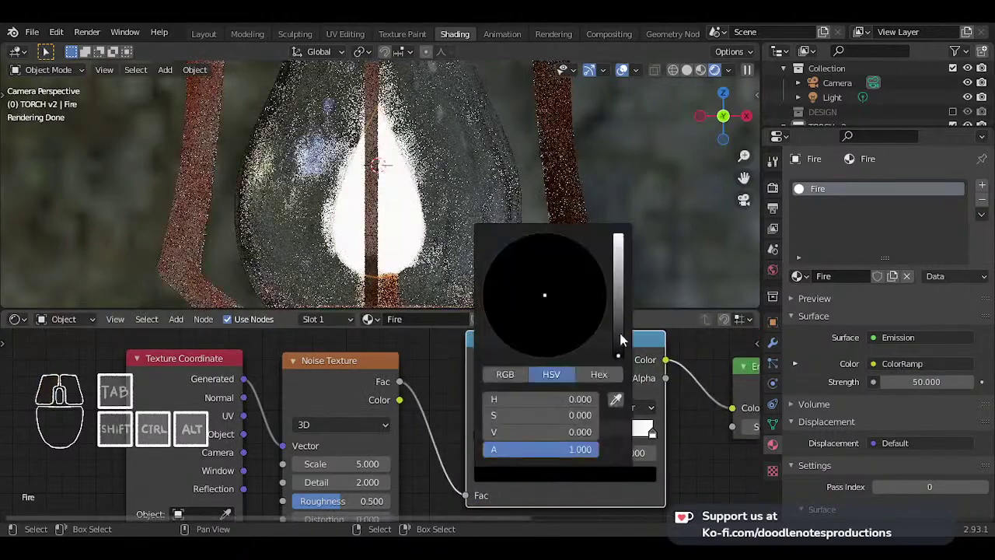
scroll(584, 327, "up", 2)
left_click(534, 351)
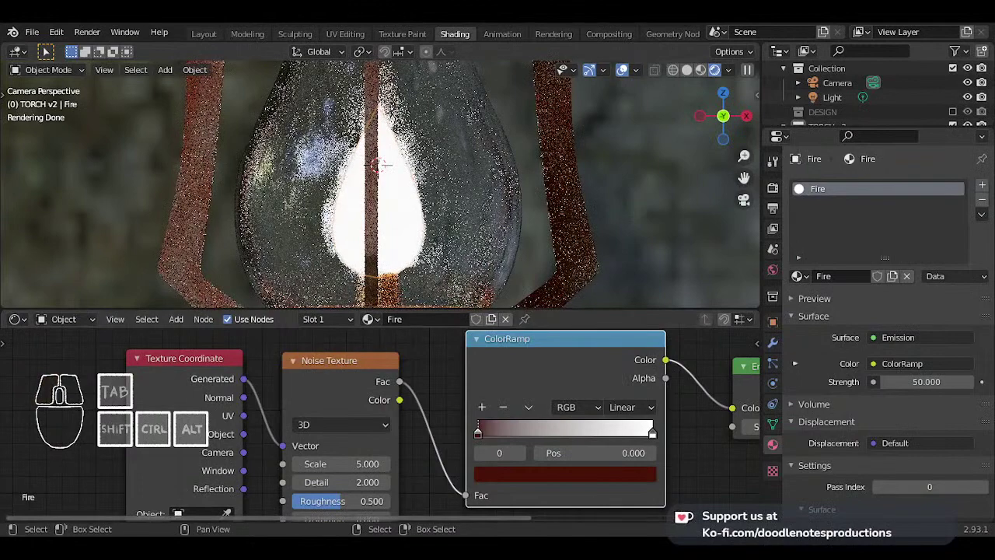
left_click(650, 430)
left_click(565, 474)
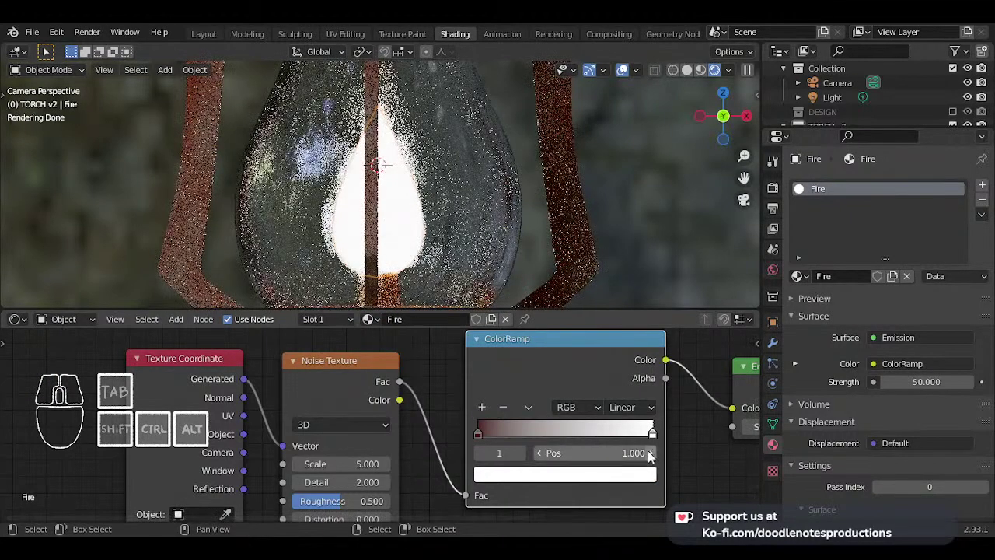
left_click(604, 476)
left_click(509, 323)
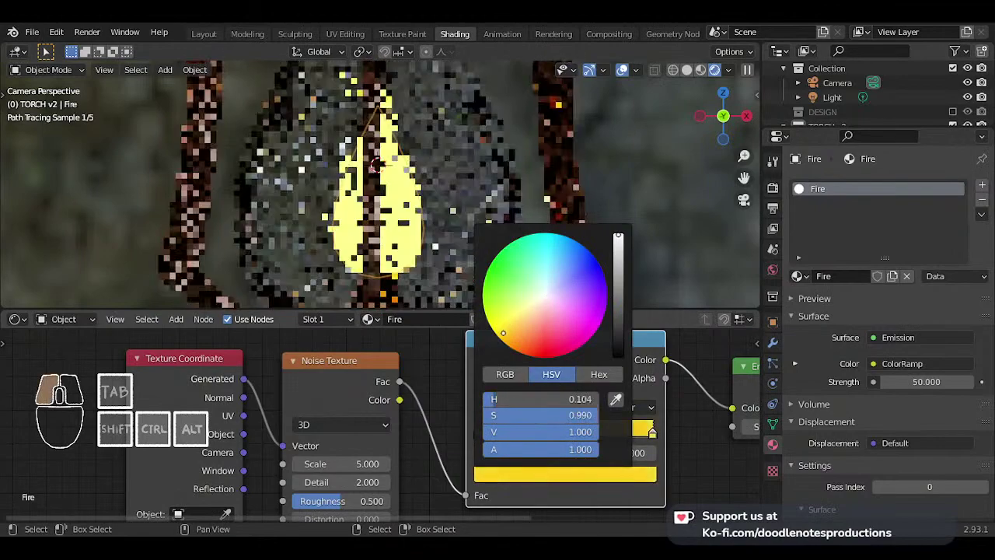
- Add a bright yellow middle stop at position 0.414 on the ColorRamp and set the Noise Texture scale to 13.2
left_click(479, 433)
left_click(482, 406)
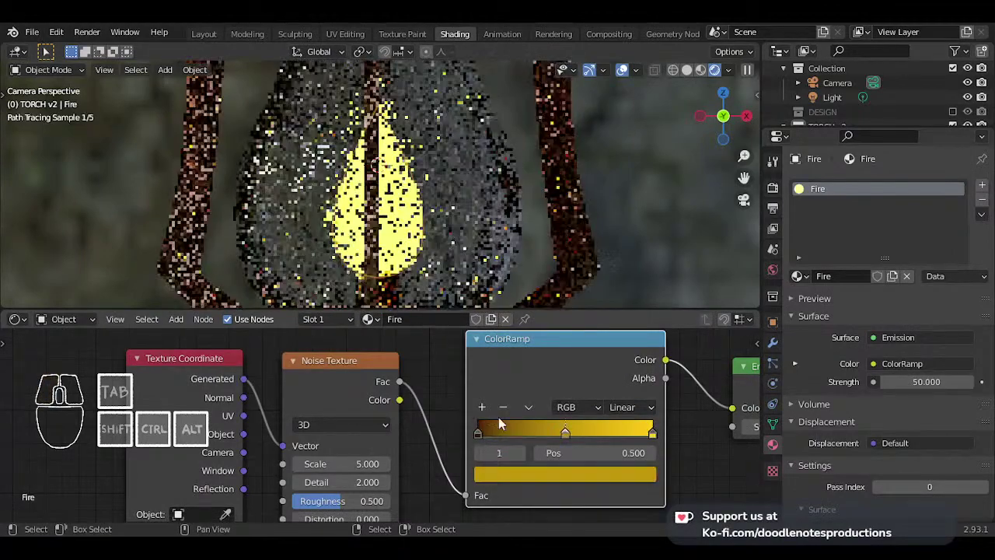
left_click_drag(568, 432, 547, 470)
left_click(546, 474)
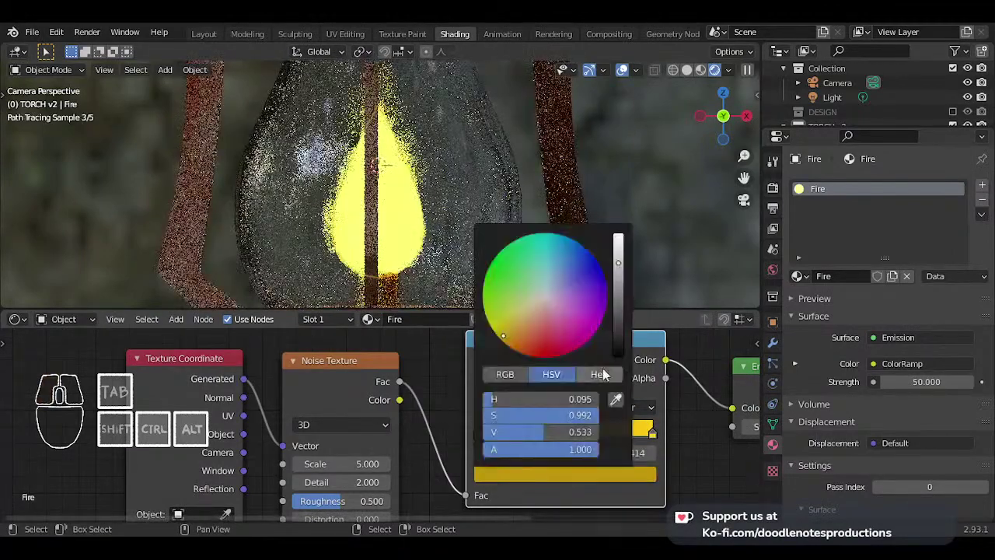
left_click(517, 333)
left_click_drag(618, 309, 618, 233)
left_click_drag(515, 333, 495, 332)
scroll(298, 391, "down", 1)
left_click_drag(337, 458, 370, 458)
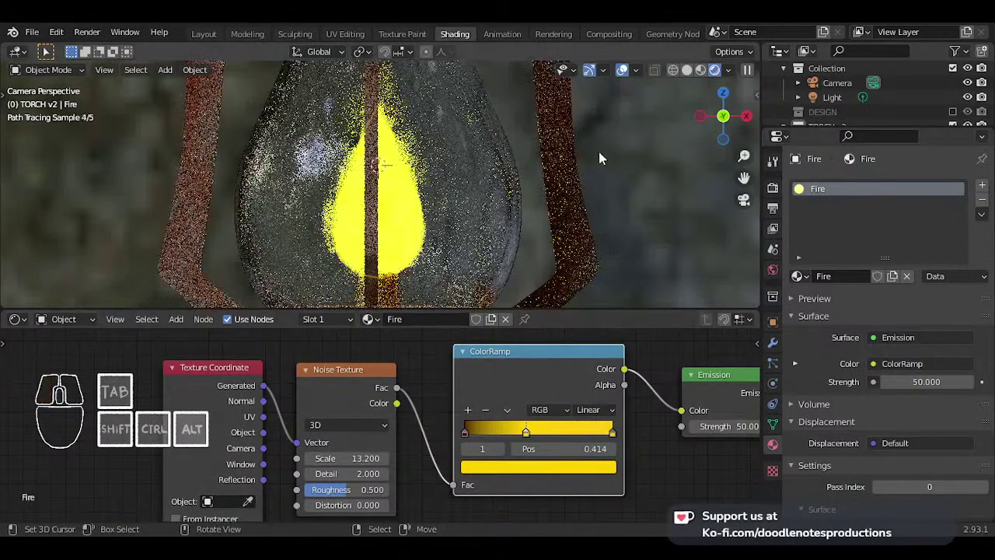
- Switch the viewport to Material Preview shading and view the lantern glass and flame from another angle
left_click(686, 70)
left_click(719, 70)
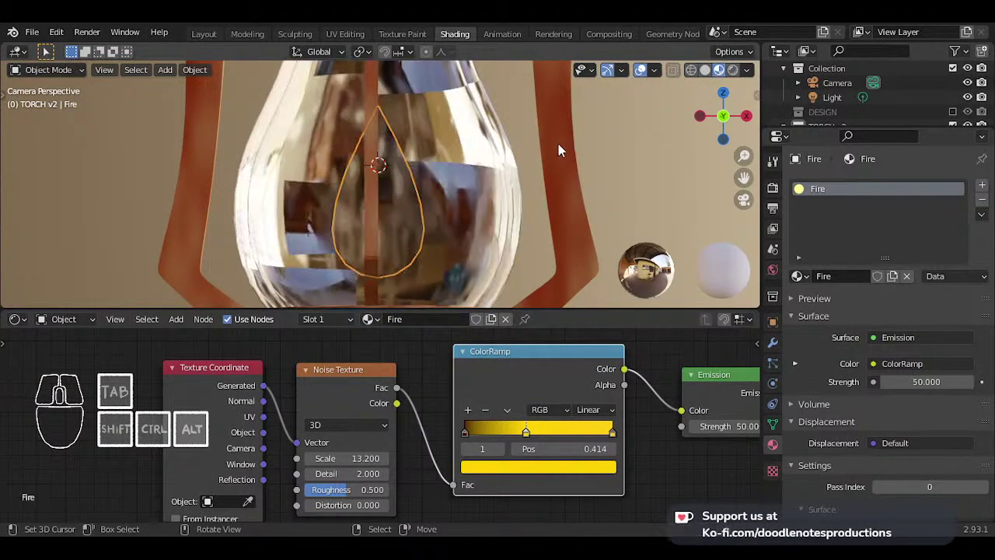
scroll(510, 178, "down", 3)
middle_click_drag(508, 174, 446, 207)
scroll(418, 194, "up", 2)
- Enter Edit Mode on the Torch to examine the flame without the glass covering it, and return to Object Mode
left_click(426, 227)
scroll(426, 227, "up", 2)
key("Tab")
scroll(467, 195, "down", 2)
scroll(433, 158, "up", 2)
scroll(446, 206, "up", 2)
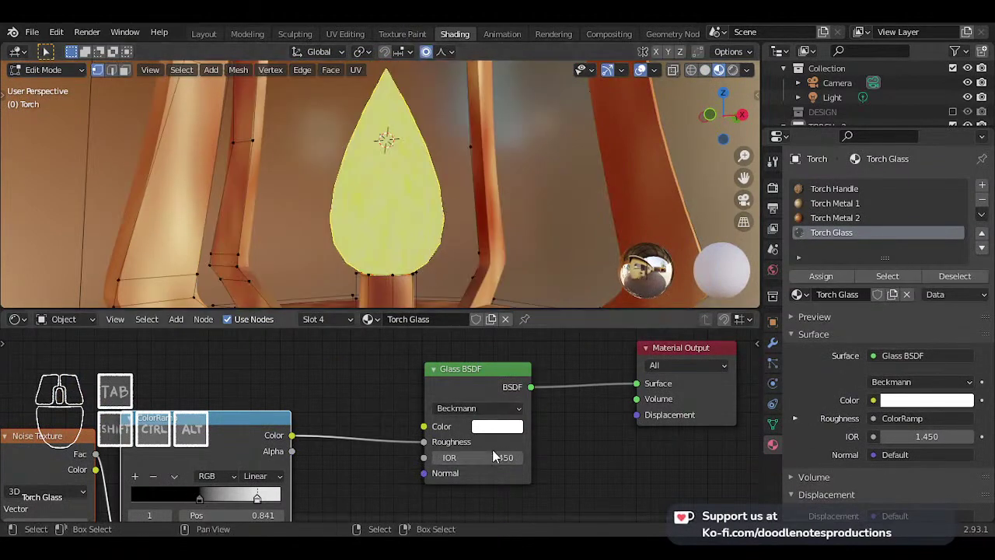
key("Tab")
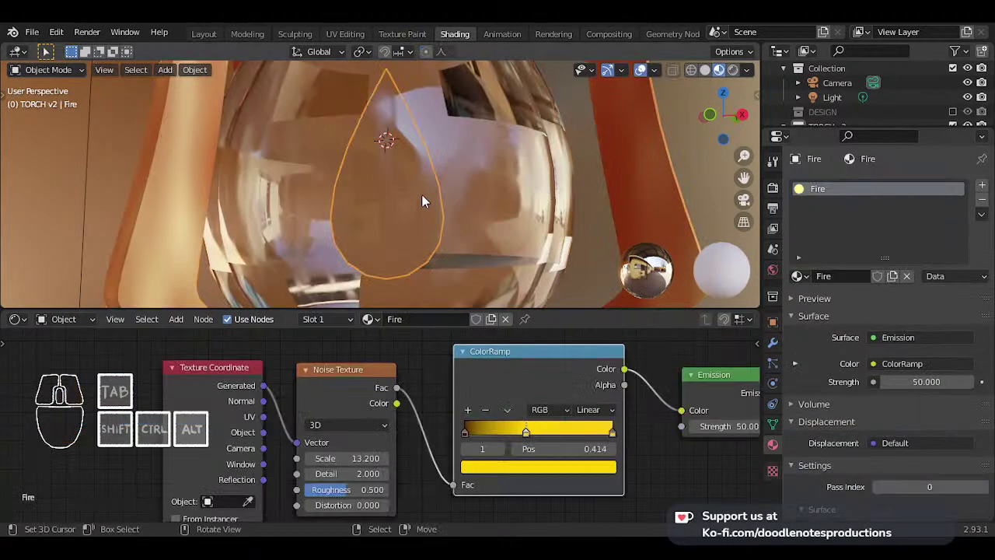
- Select the Torch and examine its Torch Glass material settings, including the Viewport Display blend and shadow options
scroll(422, 201, "down", 8)
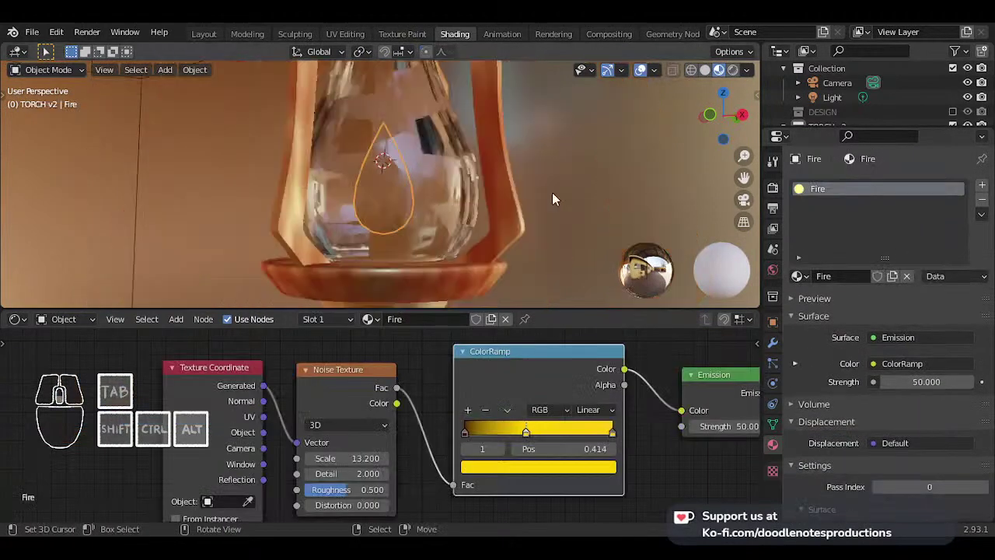
left_click(448, 196)
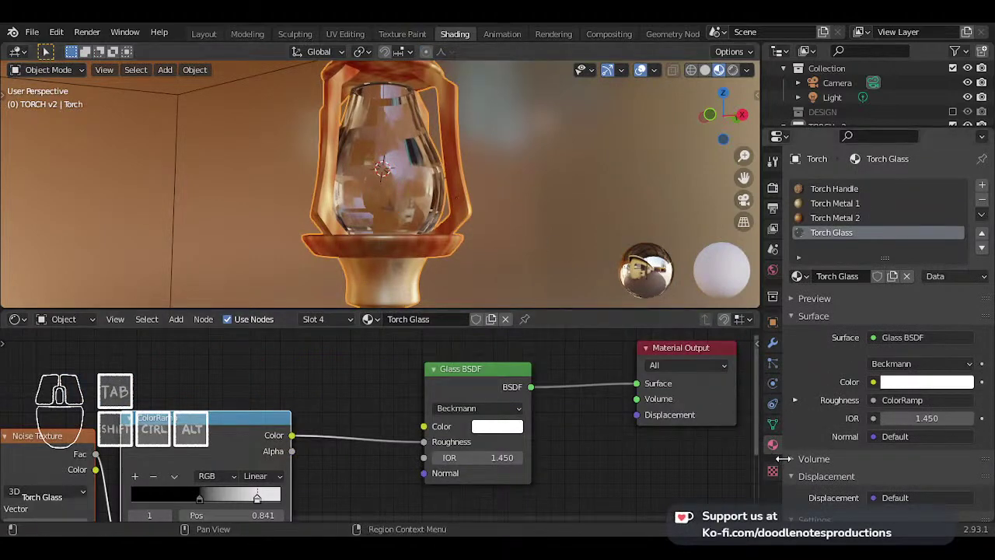
scroll(787, 460, "down", 8)
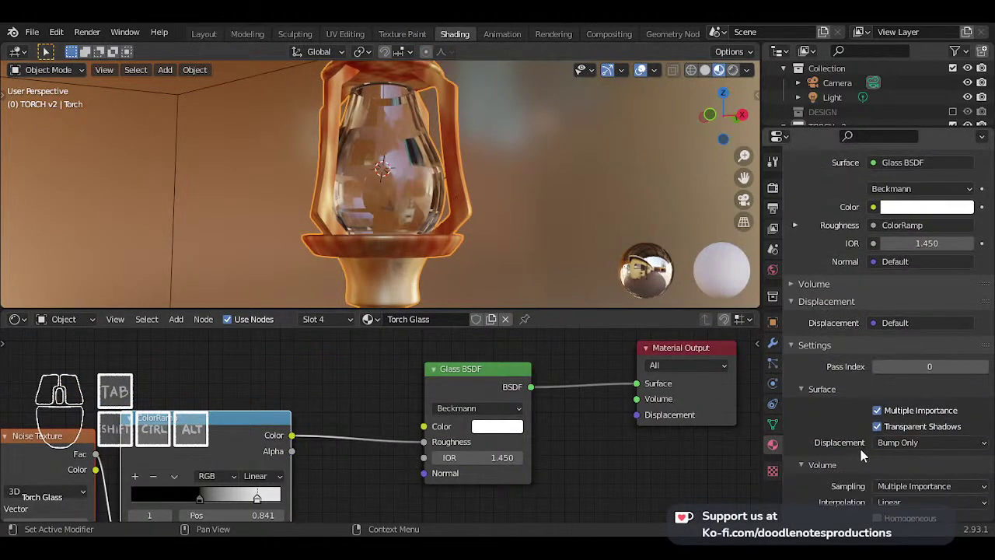
left_click(824, 496)
scroll(845, 445, "down", 7)
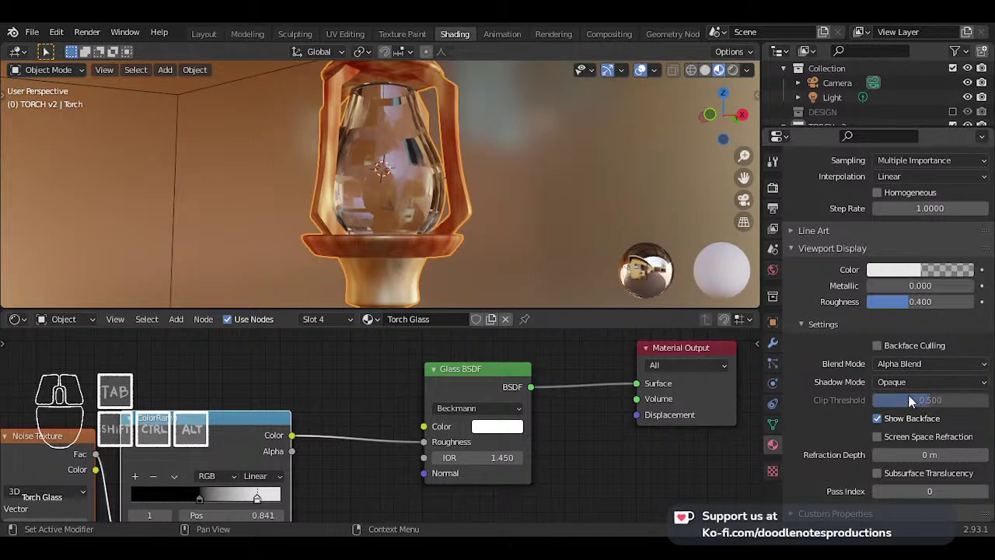
scroll(906, 428, "up", 1)
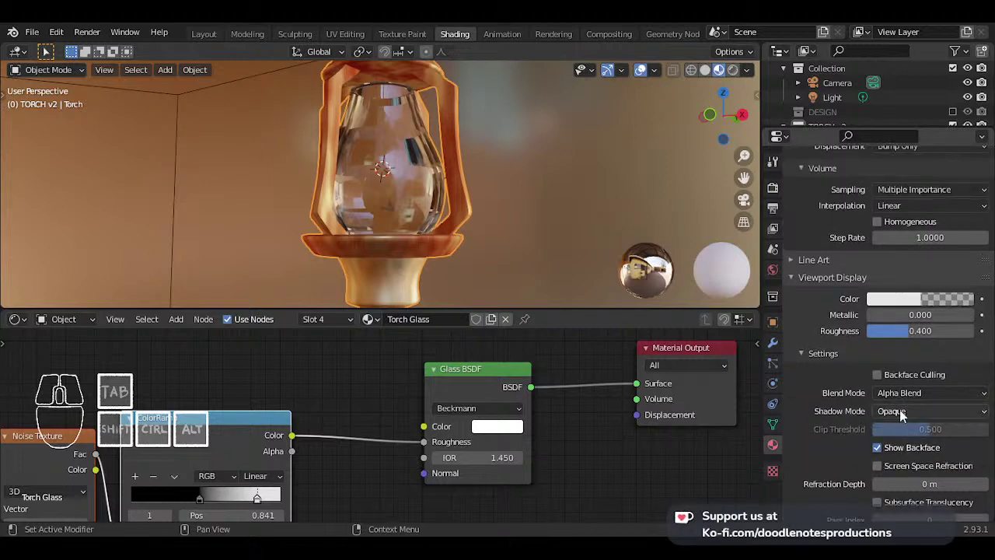
scroll(900, 335, "up", 10)
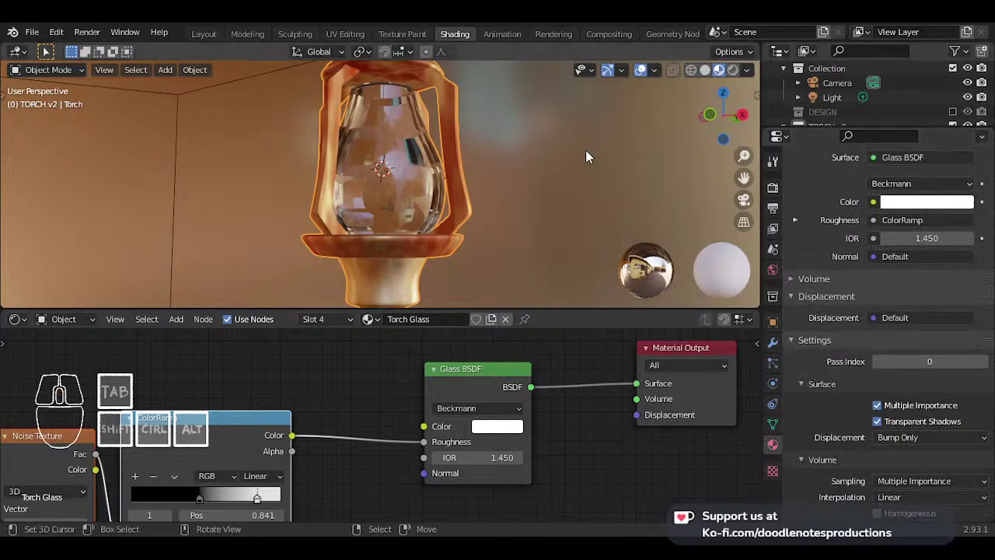
- Switch the viewport to Rendered shading with the lantern glass and flame in close view
scroll(439, 206, "up", 3)
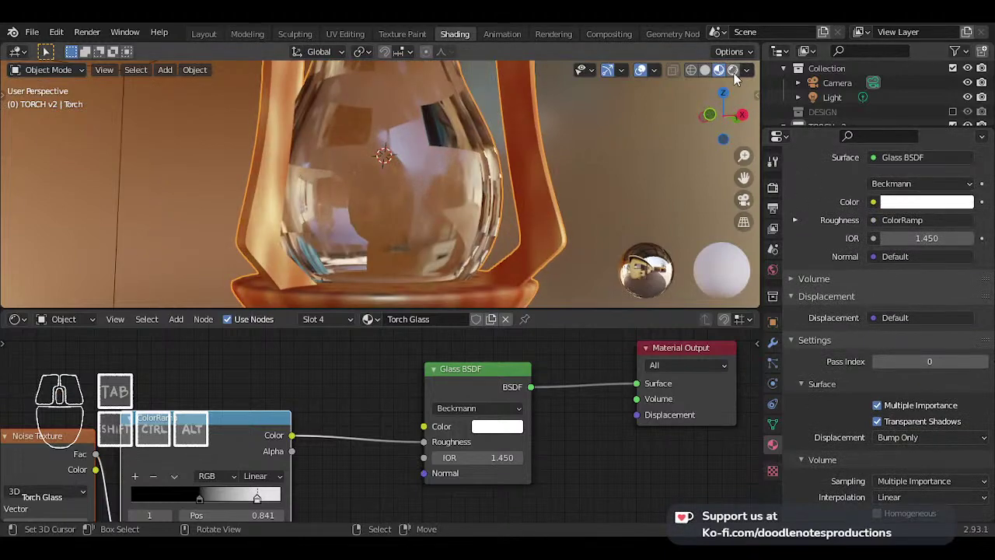
left_click(733, 70)
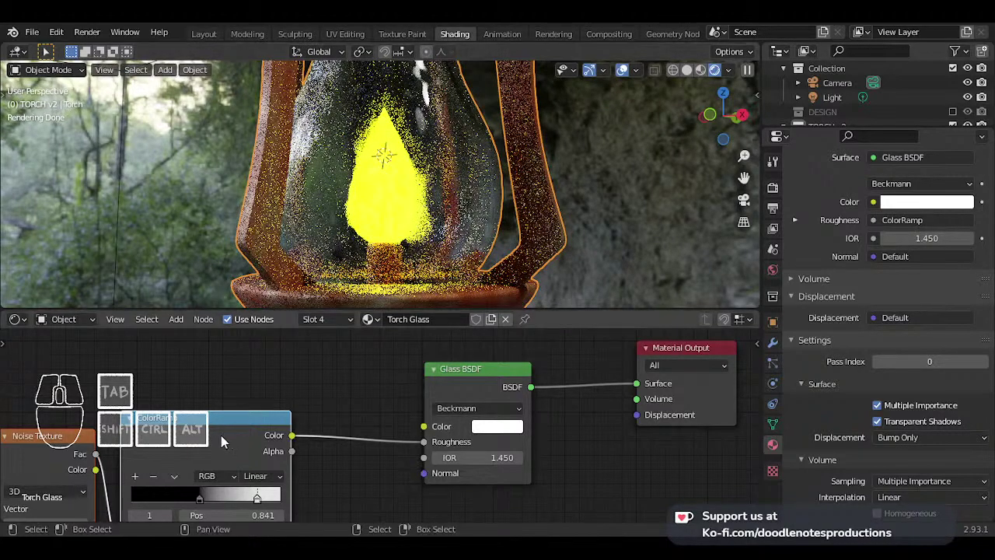
scroll(220, 436, "up", 2)
middle_click_drag(134, 451, 217, 441)
scroll(339, 418, "up", 2)
middle_click_drag(373, 405, 405, 447)
- Select the Fire object and recolor the middle stop of its ColorRamp to orange
left_click(407, 212)
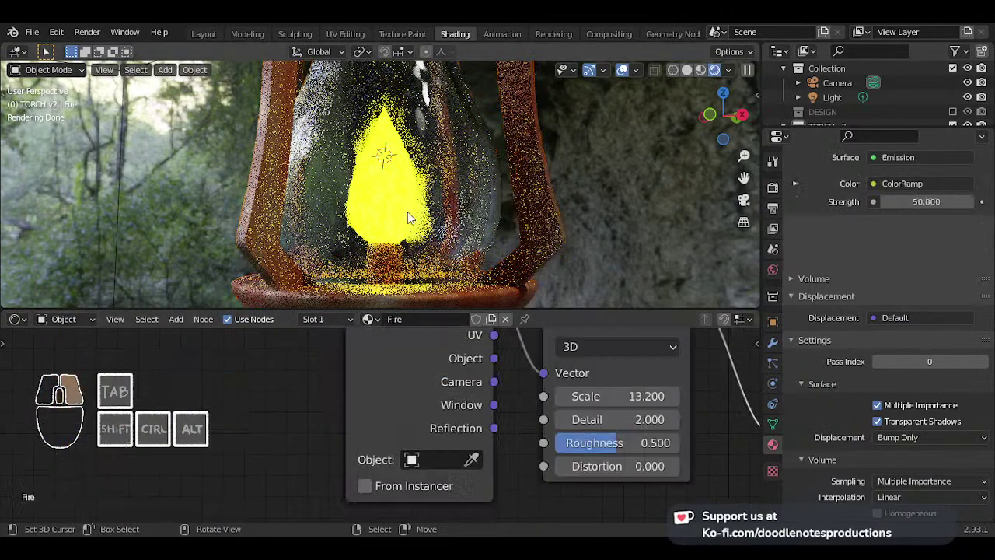
middle_click_drag(569, 377, 365, 416)
scroll(584, 415, "up", 1)
middle_click_drag(673, 384, 409, 388)
left_click(426, 461)
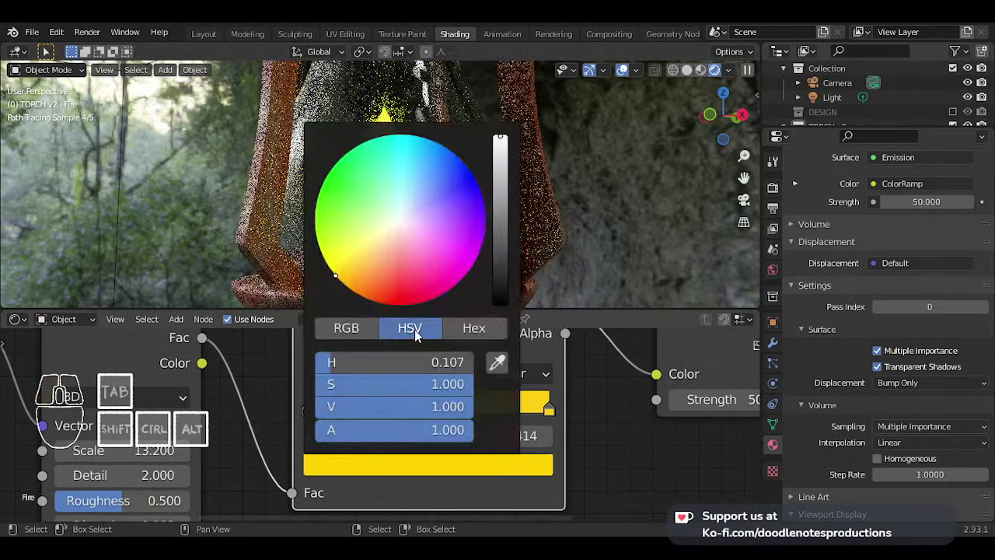
left_click_drag(331, 268, 370, 291)
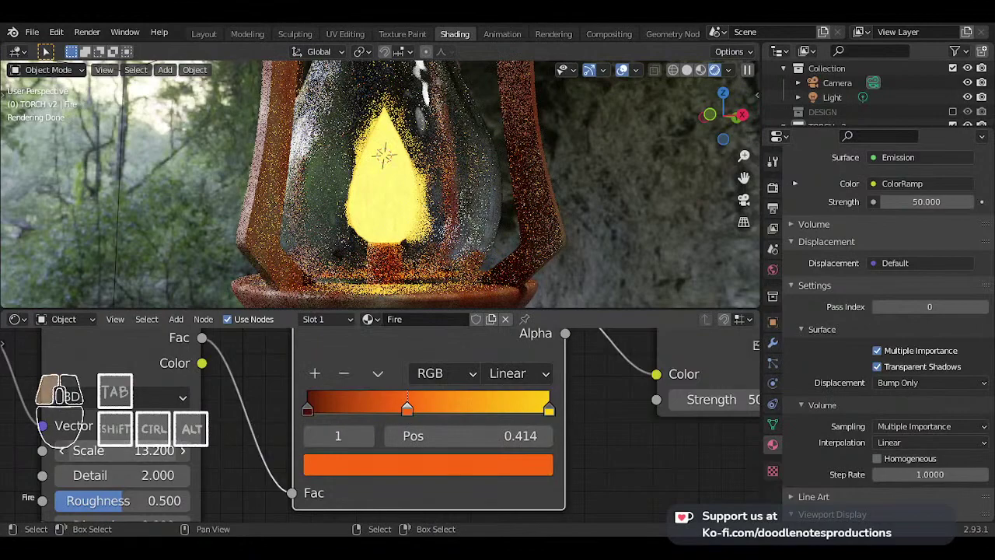
- Set the Fire material's Noise Texture scale to 1
left_click_drag(148, 450, 112, 450)
left_click(140, 450)
type("1")
key("Return")
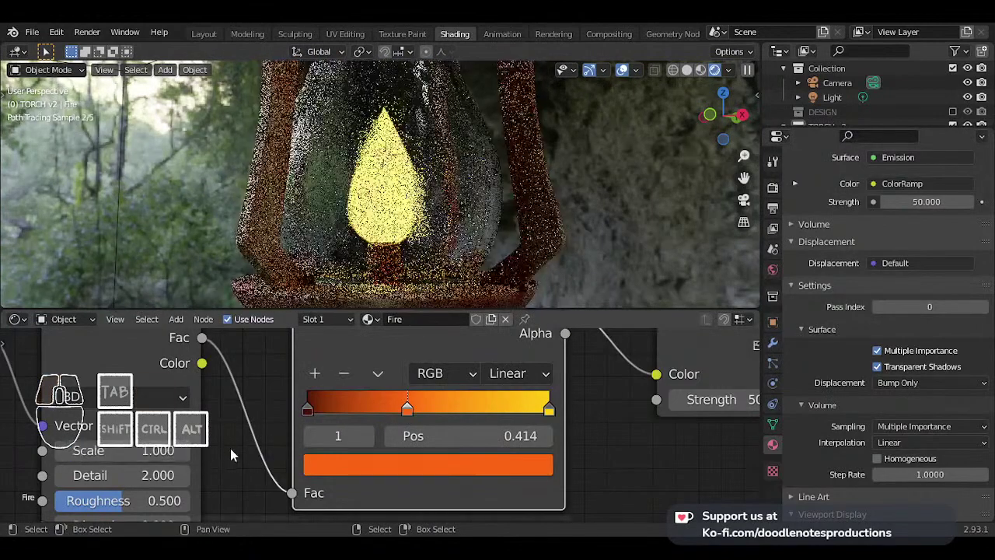
- Move the Material Output aside and insert a Mix Shader between it and the Emission node
scroll(523, 387, "down", 8)
middle_click_drag(580, 395, 479, 419)
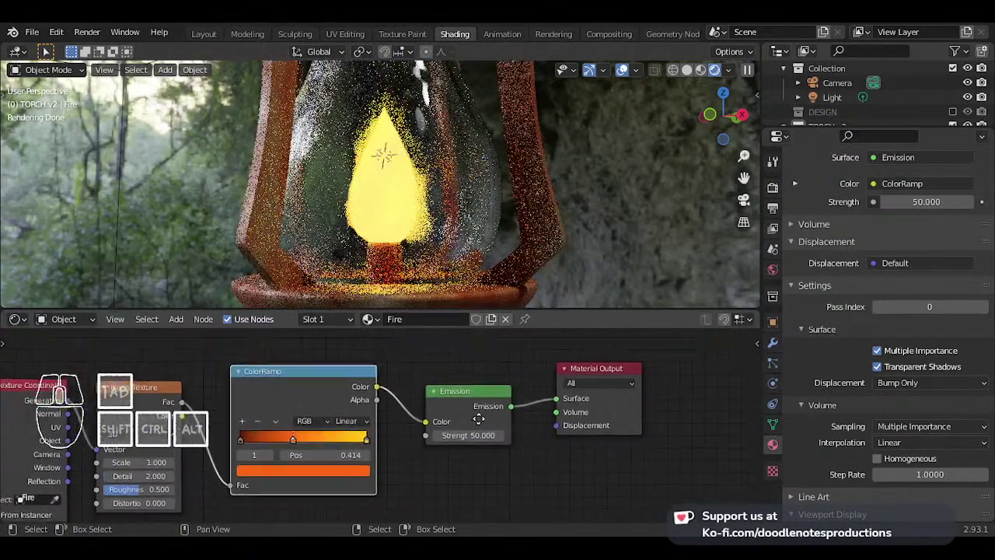
scroll(482, 420, "up", 1)
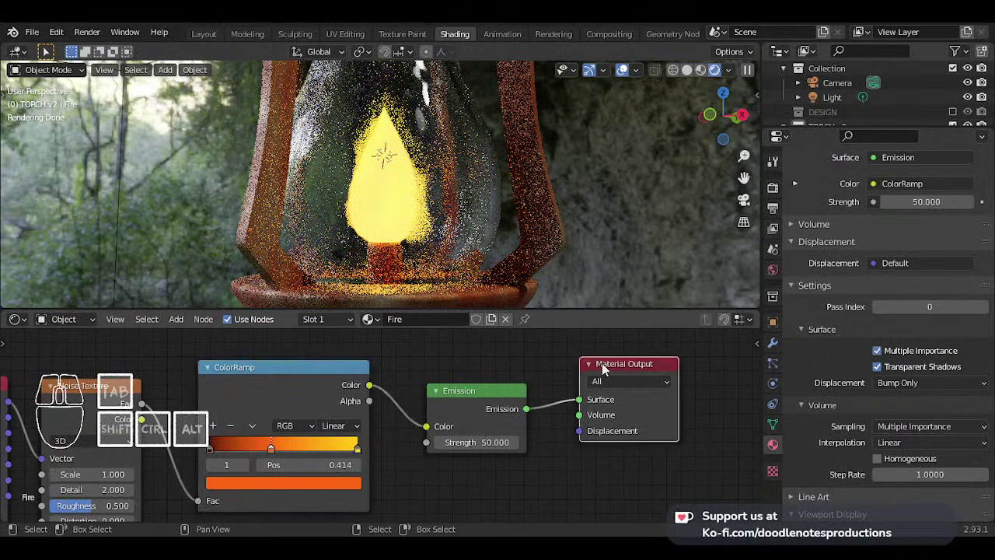
left_click_drag(604, 368, 682, 365)
key("shift+a")
mouse_move(523, 354)
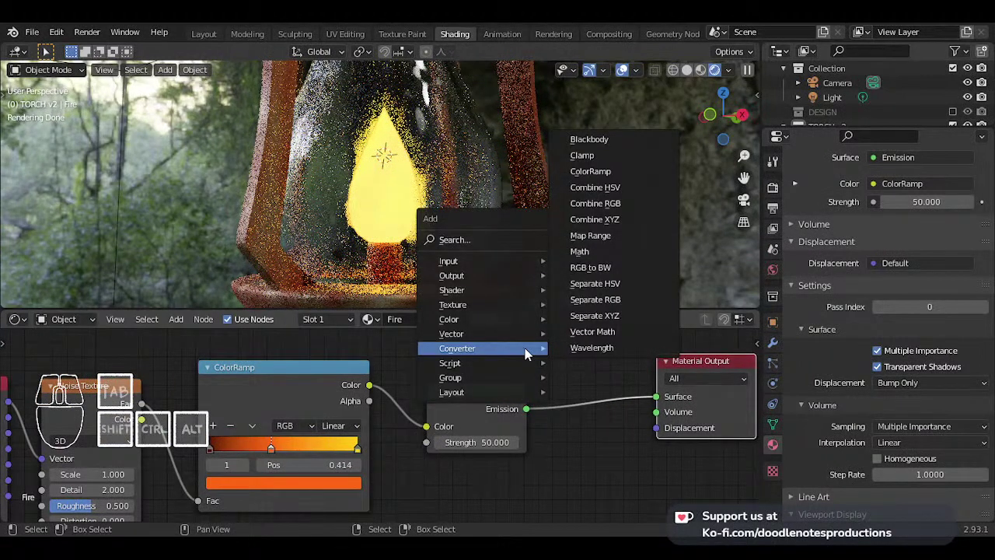
mouse_move(542, 294)
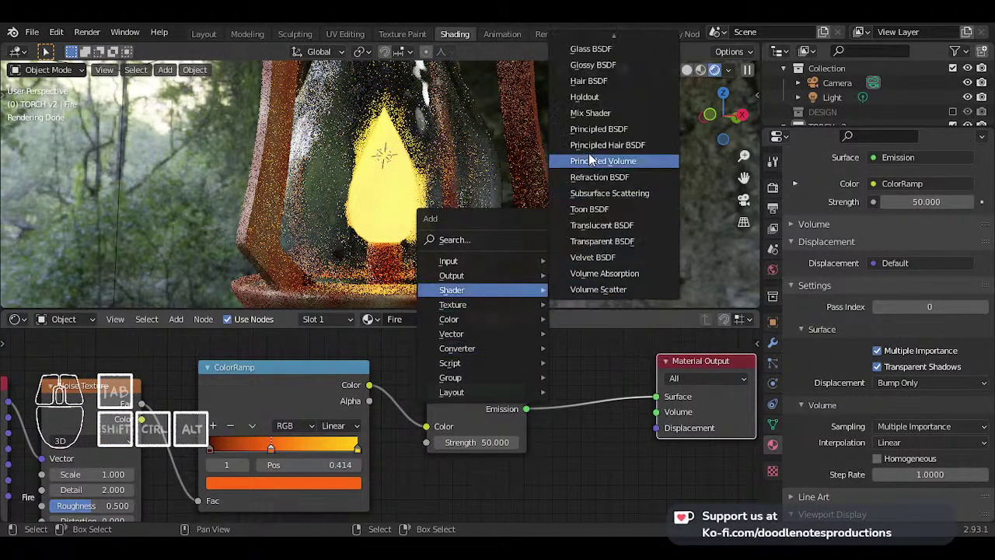
left_click(591, 112)
left_click(561, 355)
- Add a Transparent BSDF as the Mix Shader's second shader and link the ColorRamp's color to the Mix Shader's Fac
key("shift+a")
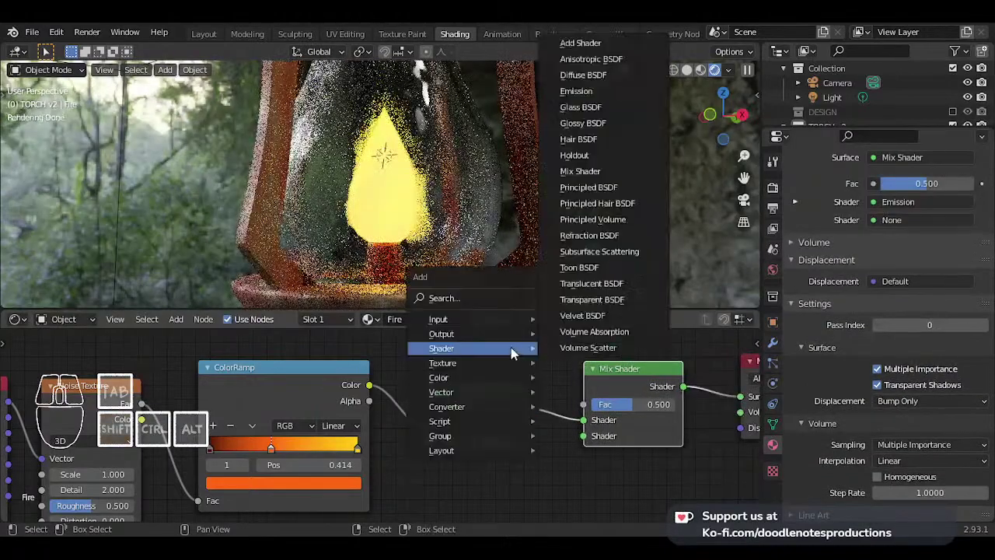
mouse_move(498, 348)
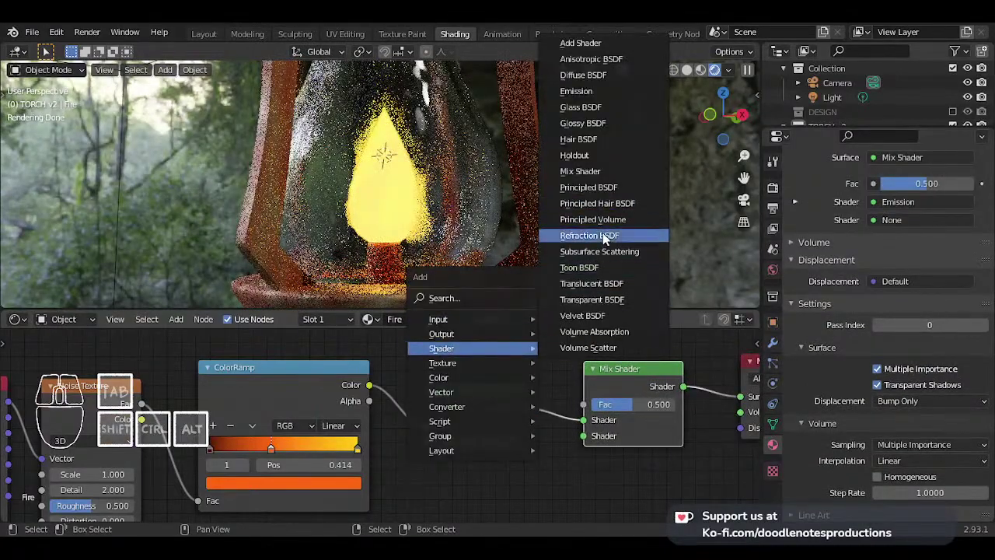
left_click(601, 301)
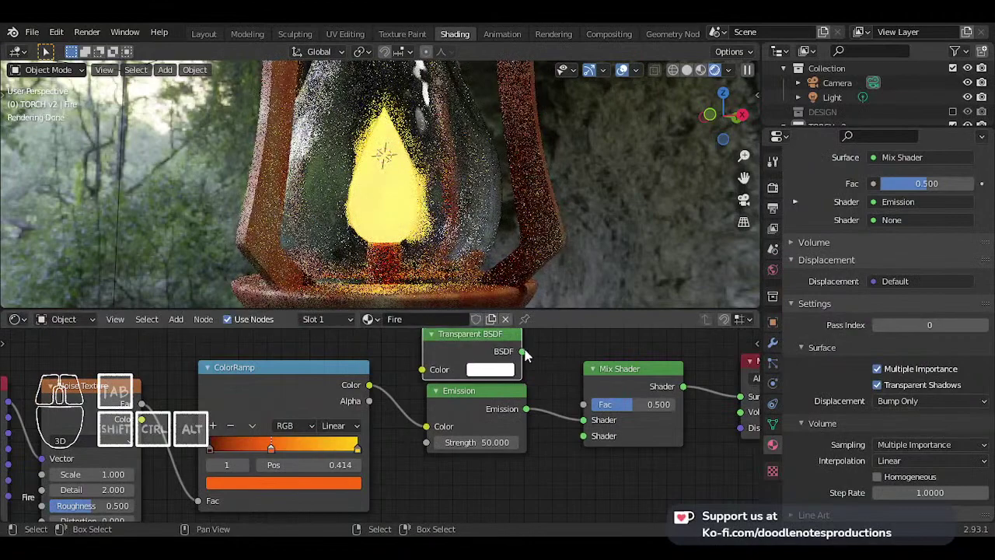
left_click_drag(579, 437, 581, 436)
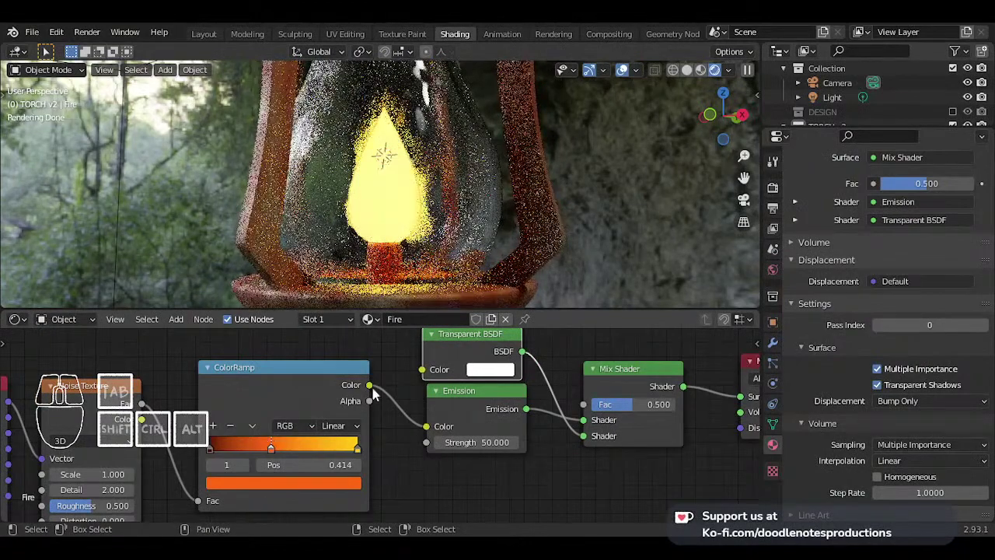
left_click_drag(581, 400, 582, 403)
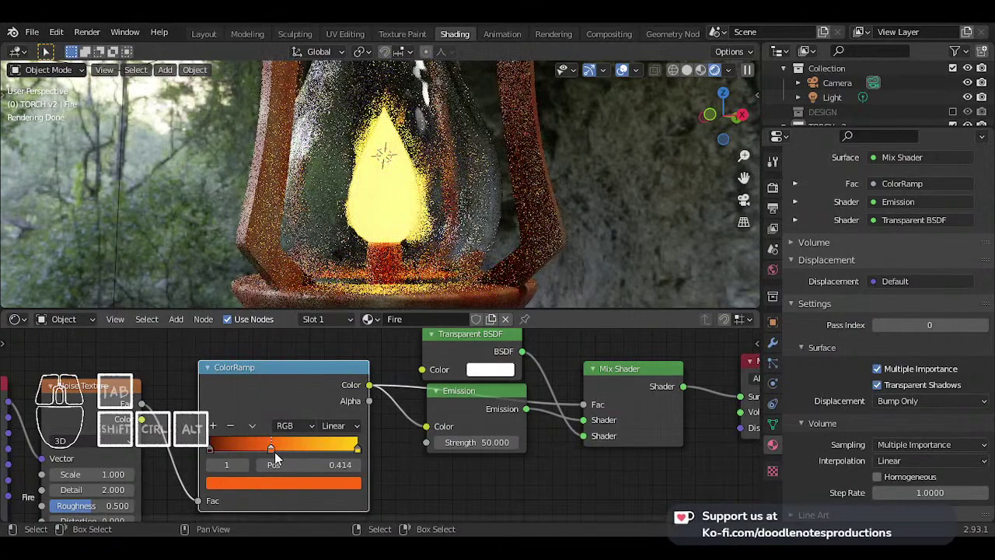
- Try the ColorRamp's last stop at 0.868, and spread the ColorRamp, Mix Shader and Transparent BSDF nodes apart
left_click(357, 448)
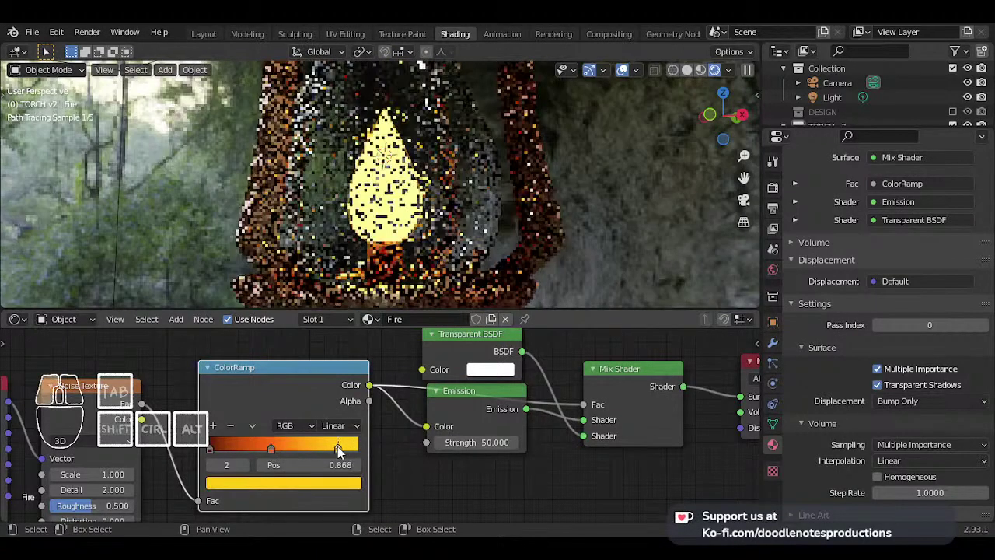
middle_click_drag(496, 380, 461, 423)
left_click_drag(284, 427, 247, 423)
left_click_drag(571, 417, 625, 367)
left_click_drag(437, 389, 337, 361)
- Insert an RGB to BW node between the ColorRamp's color output and the Mix Shader's Fac, placed beside the Transparent BSDF
key("shift+a")
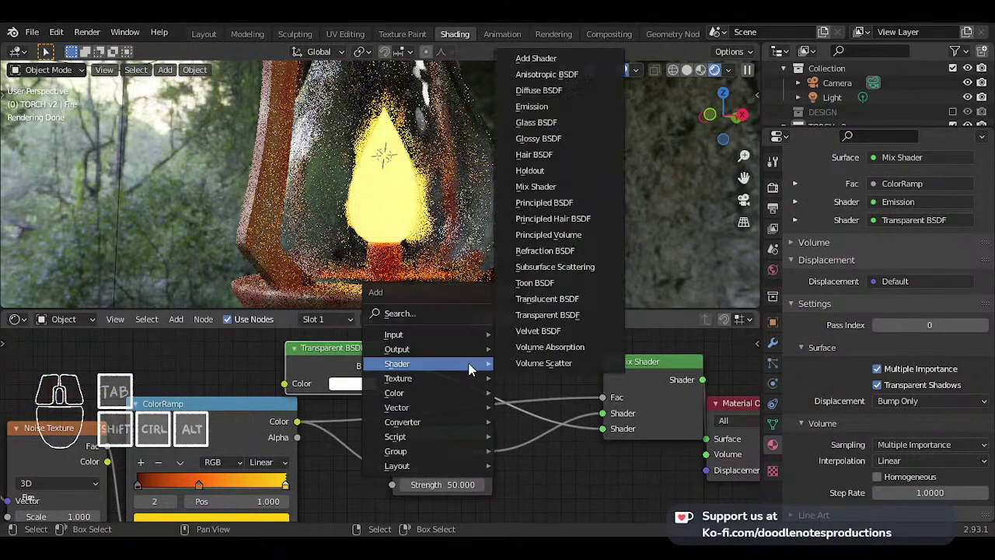
mouse_move(436, 421)
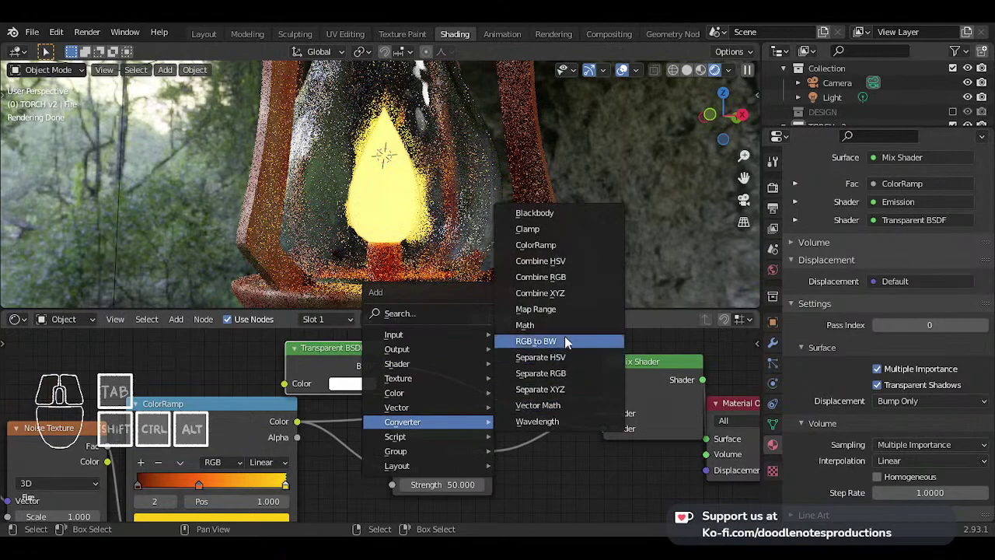
left_click(537, 340)
left_click(390, 397)
left_click_drag(435, 397, 468, 348)
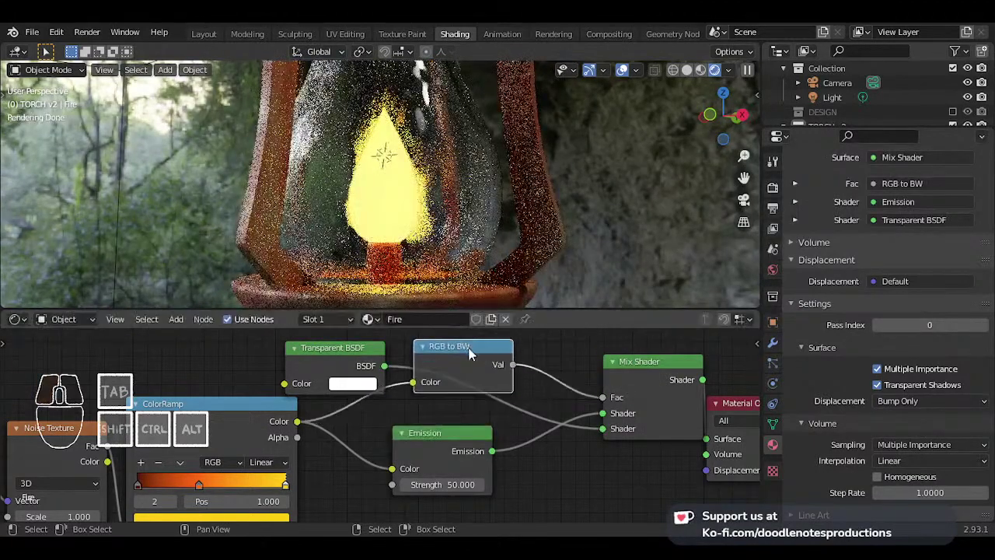
- Shift the ColorRamp's yellow last stop to position 0.927
scroll(510, 366, "up", 1)
middle_click_drag(511, 365, 495, 373)
middle_click_drag(276, 455, 329, 405)
left_click_drag(314, 444, 303, 445)
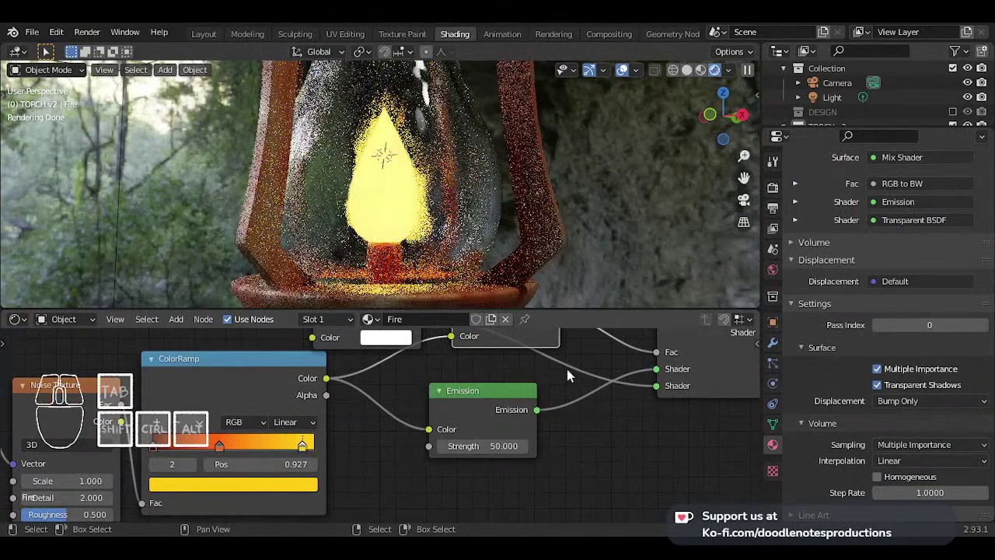
- Try swapping the Emission and Transparent BSDF inputs on the Mix Shader
scroll(597, 361, "up", 1)
middle_click_drag(596, 361, 528, 420)
middle_click_drag(436, 449, 489, 408)
middle_click_drag(602, 393, 460, 417)
left_click_drag(523, 426, 524, 426)
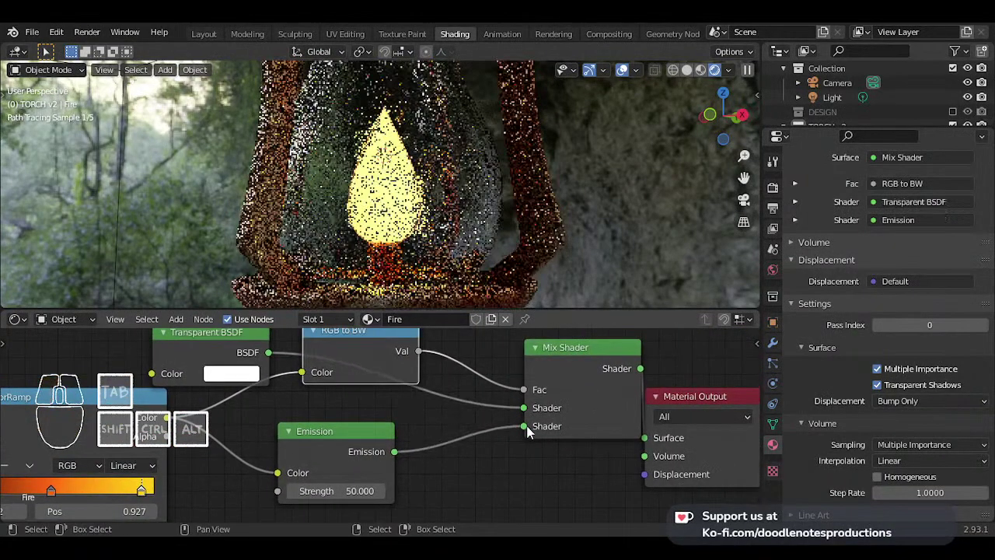
- Shift the ColorRamp's orange middle stop to position 0.377
middle_click_drag(137, 441, 299, 391)
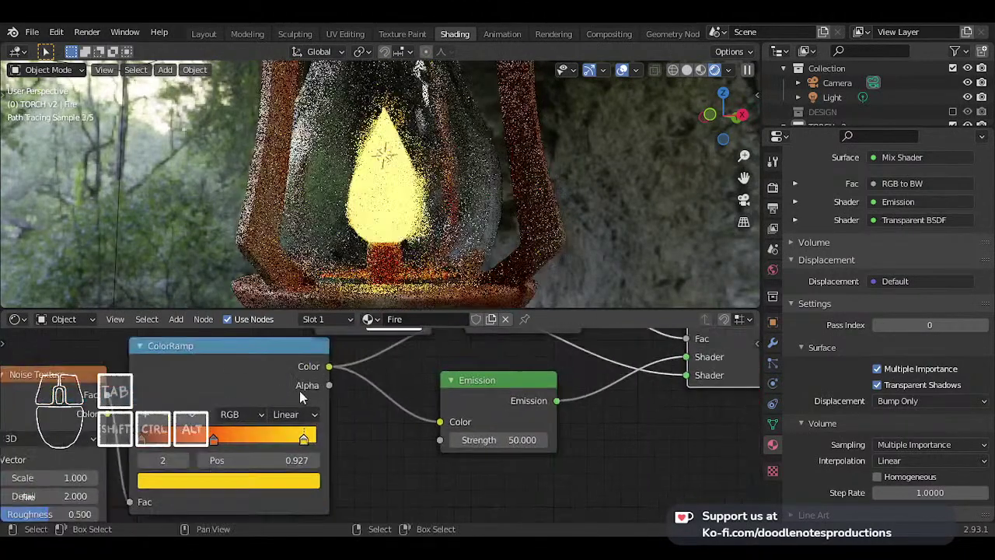
left_click(302, 441)
left_click_drag(215, 441, 209, 441)
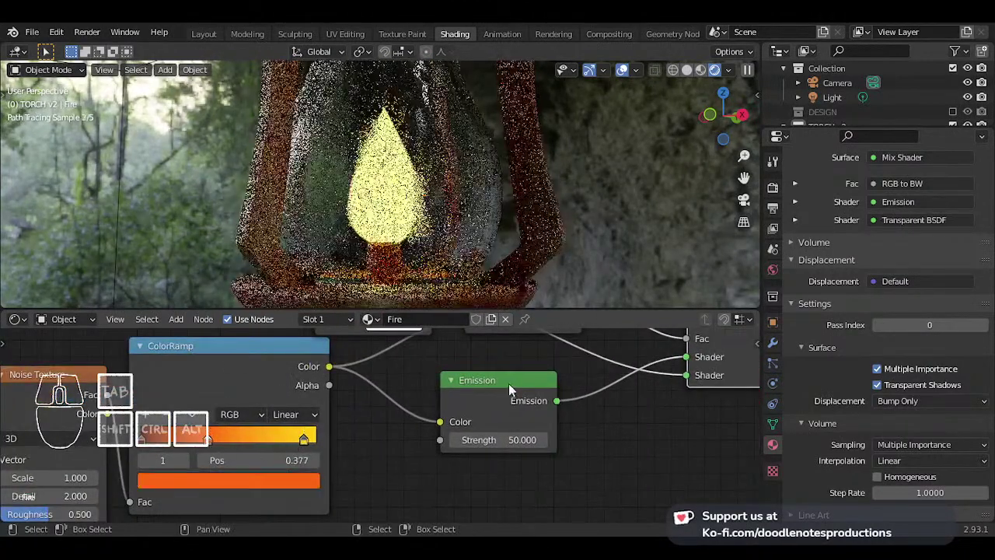
- Insert a Math node between RGB to BW and the Mix Shader's Fac, and set its operation to Multiply
middle_click_drag(626, 339, 533, 383)
key("shift+a")
mouse_move(535, 365)
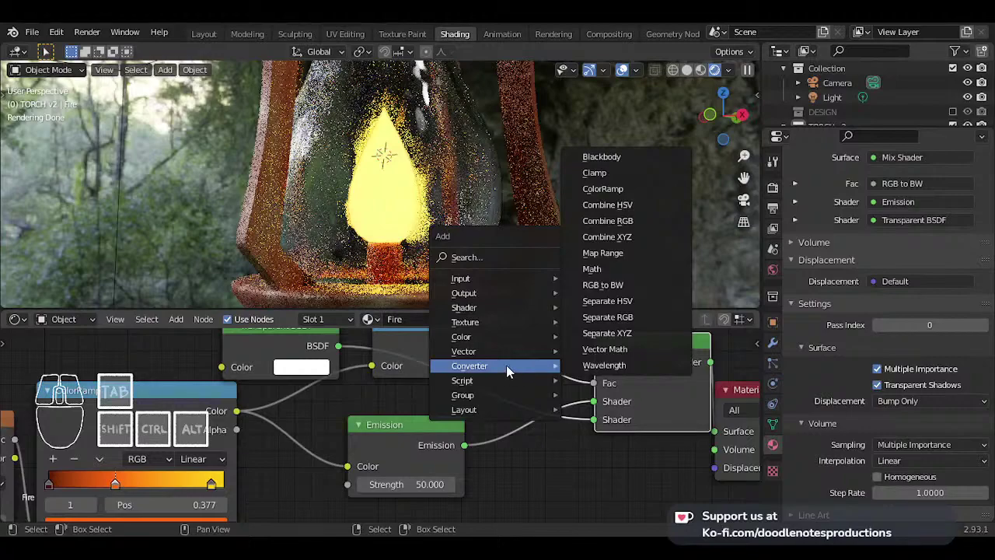
left_click(592, 269)
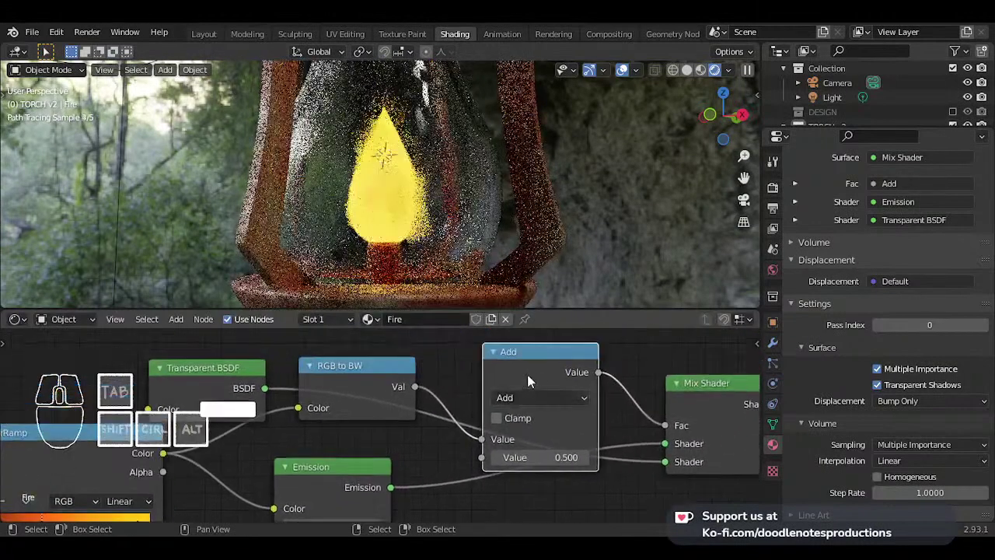
left_click(531, 369)
left_click(532, 386)
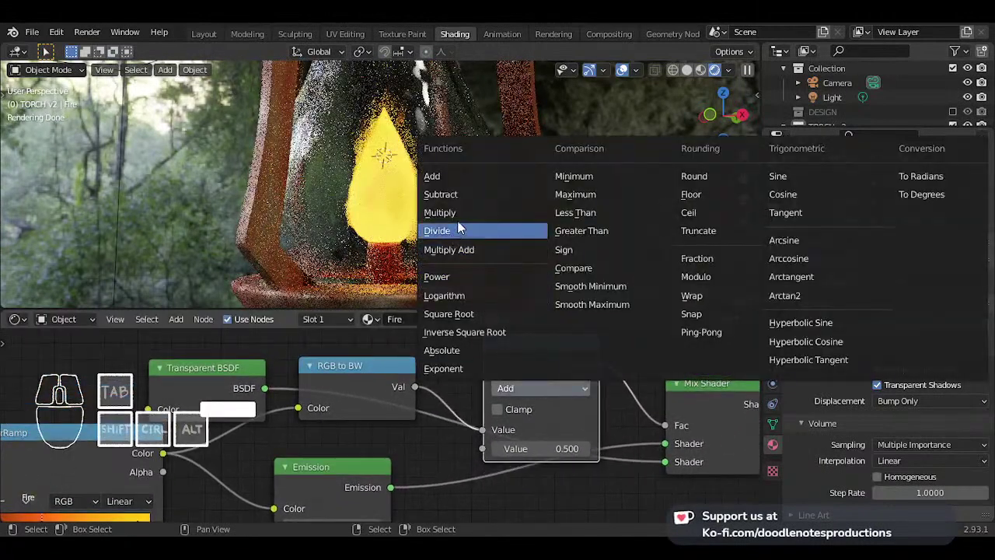
left_click(439, 213)
- Try several multiplier values on the flame material's Multiply node, including 2.7 and 2.5
left_click_drag(544, 449, 565, 449)
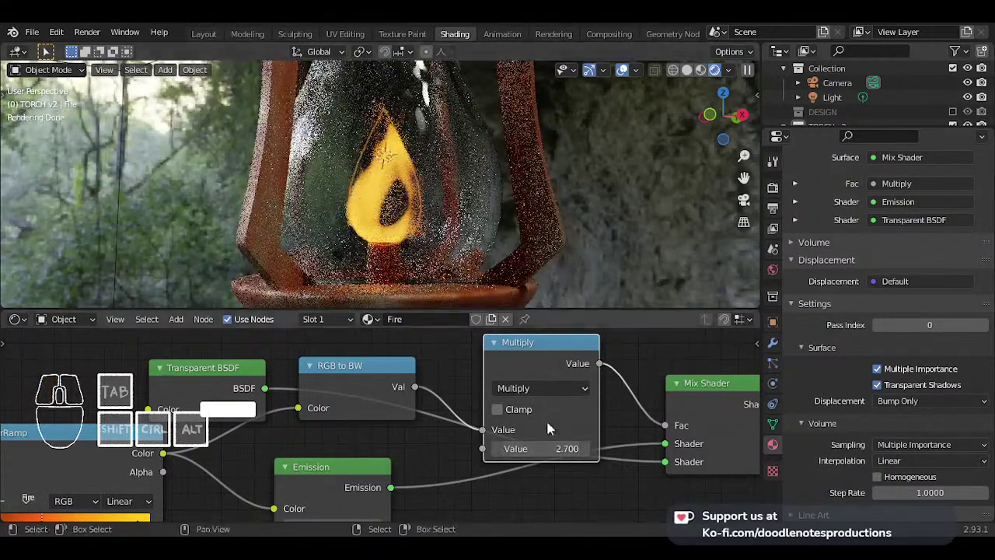
type("1")
key("Return")
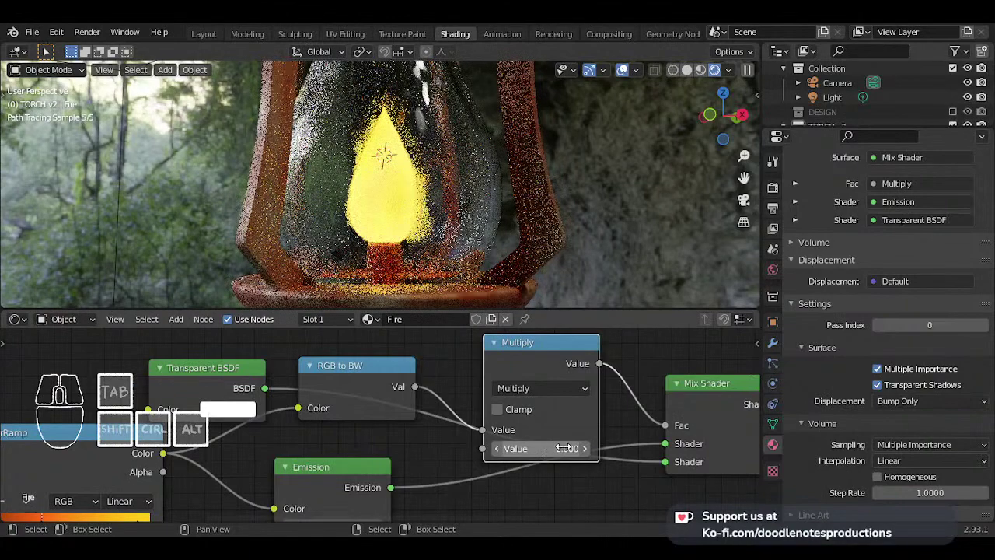
key("Return")
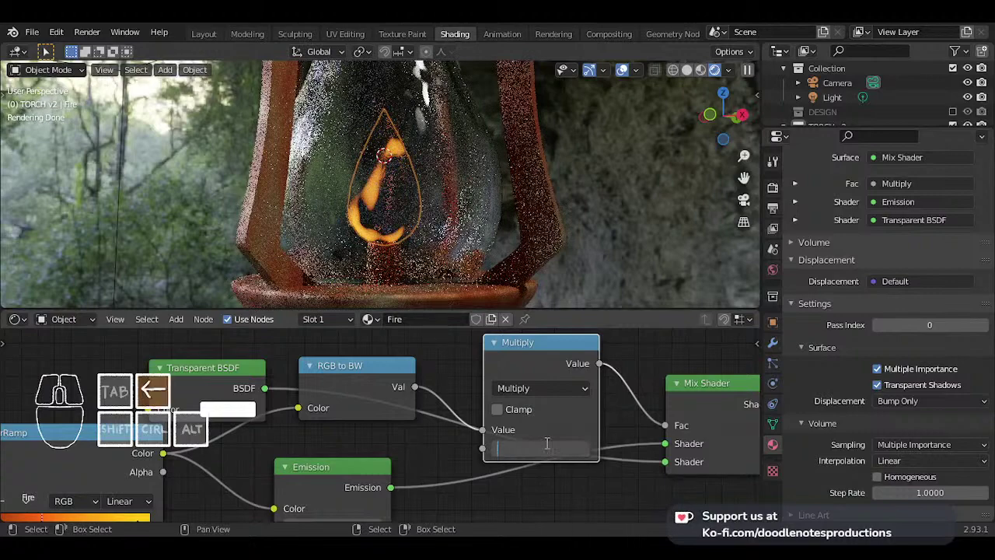
left_click(547, 443)
type("2")
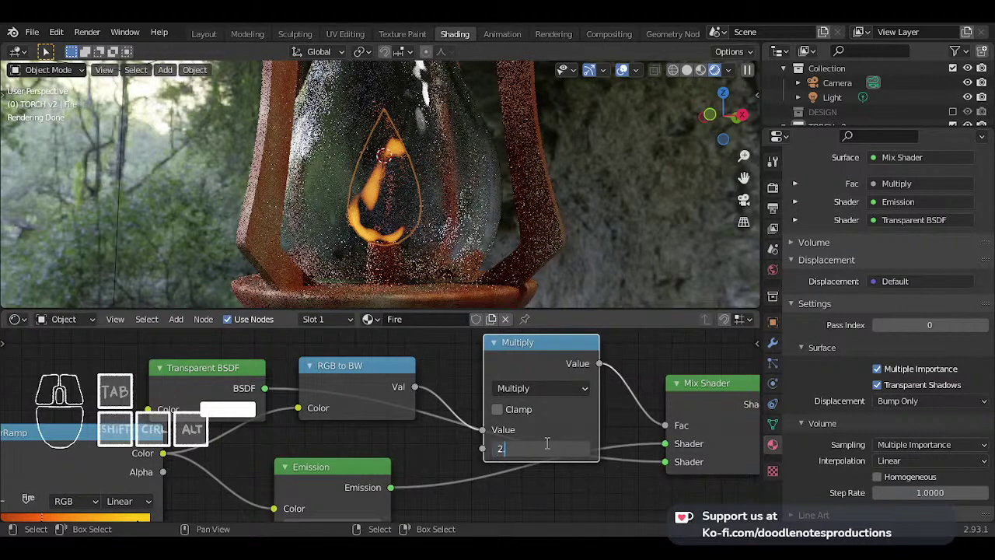
type(".5")
key("Return")
- Set the Multiply node's second value to 2.75
left_click(545, 446)
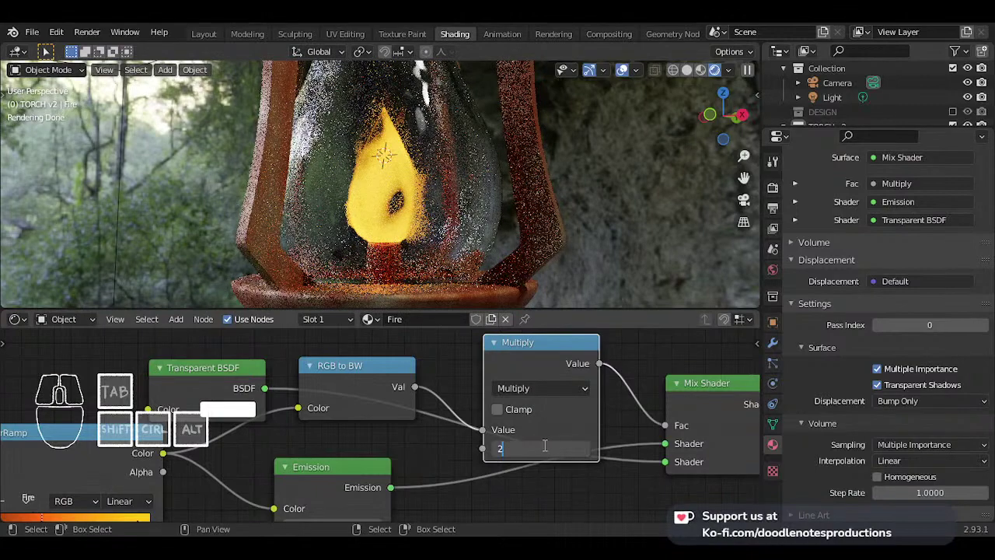
type("2.75")
key("Return")
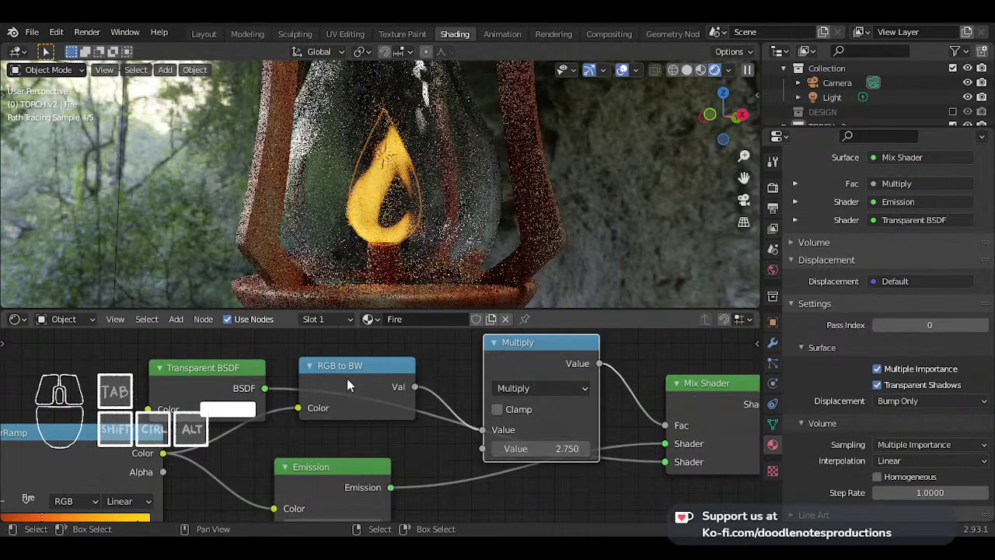
- Make room beside the Texture Coordinate node and insert a Mapping node between it and the Noise Texture
scroll(124, 476, "down", 3)
middle_click_drag(117, 482, 234, 376)
middle_click_drag(78, 440, 262, 450)
scroll(262, 450, "up", 3)
left_click_drag(160, 426, 117, 423)
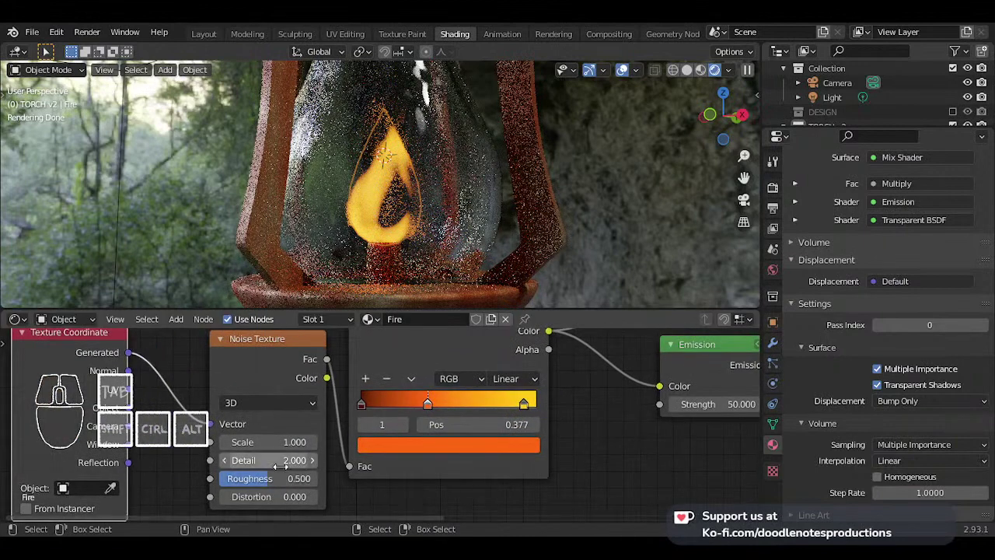
scroll(272, 460, "down", 2)
key("shift+a")
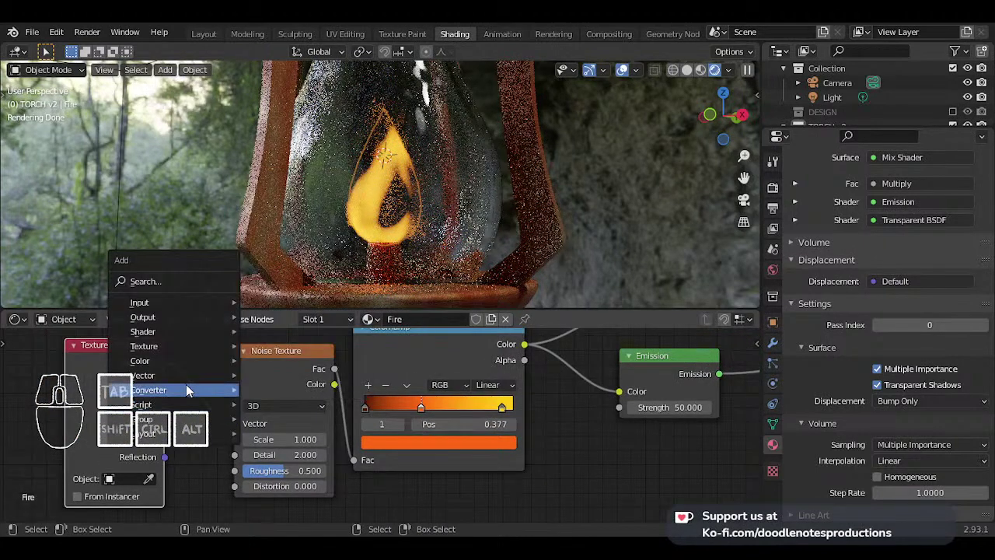
mouse_move(164, 380)
left_click(296, 406)
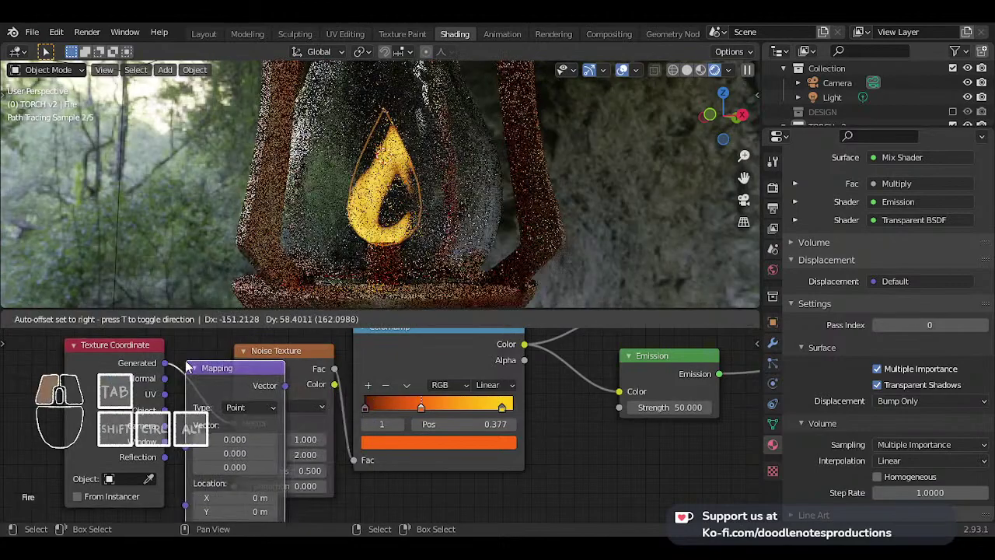
left_click(259, 443)
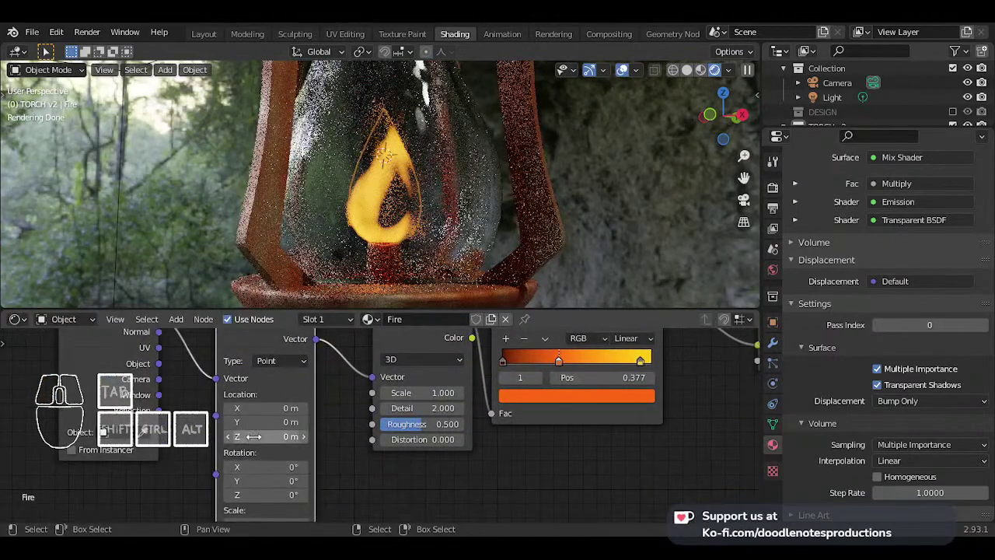
- Try shifting the Mapping node's Z location to about -4.9 m
left_click_drag(253, 436, 143, 437)
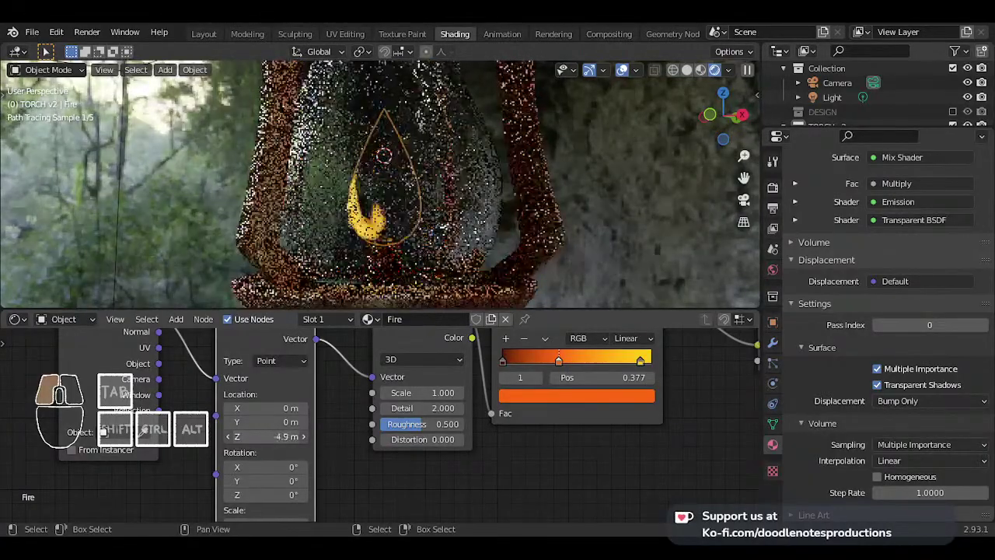
left_click(302, 440)
key("Return")
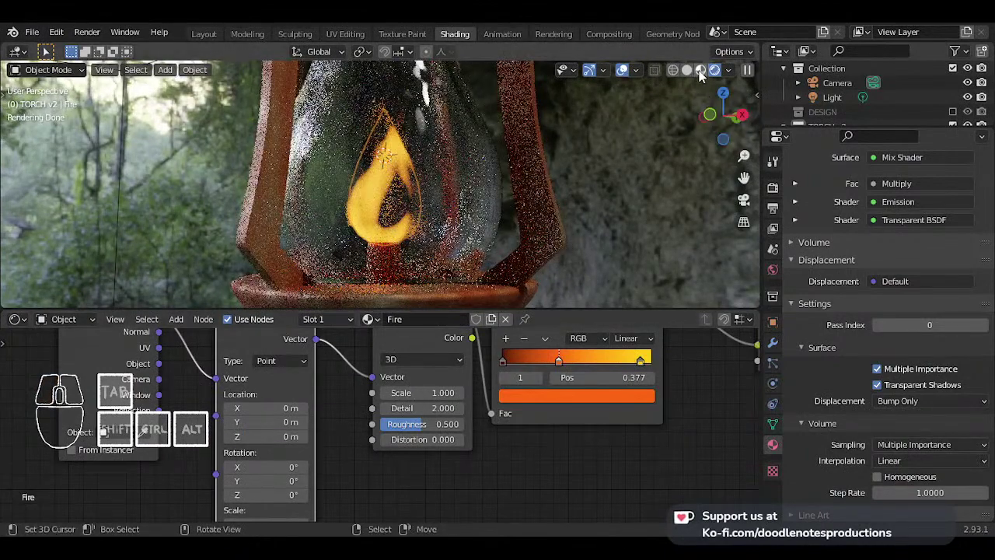
- Hide the torch object in material preview, select the flame, and return the viewport to rendered shading
left_click(700, 71)
left_click(538, 186)
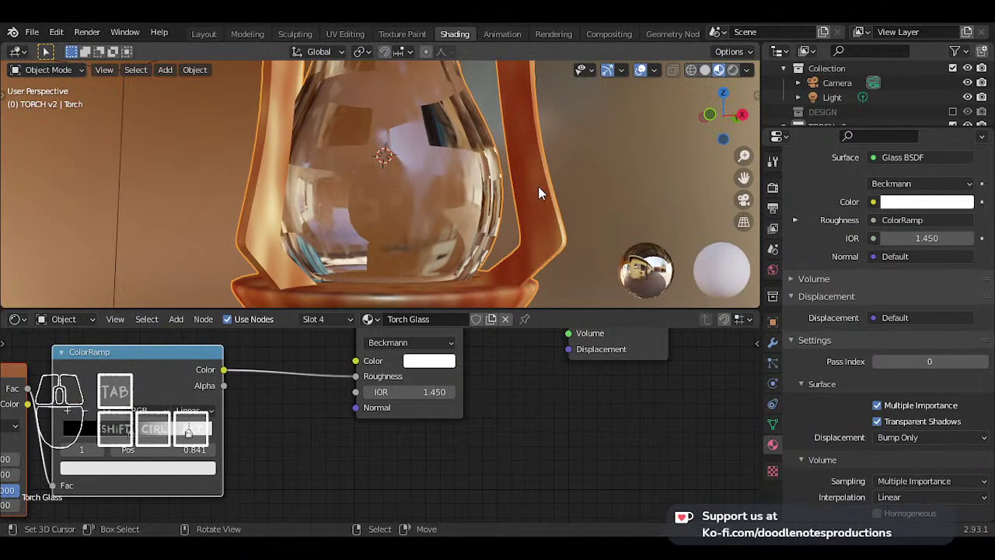
key("h")
left_click(420, 184)
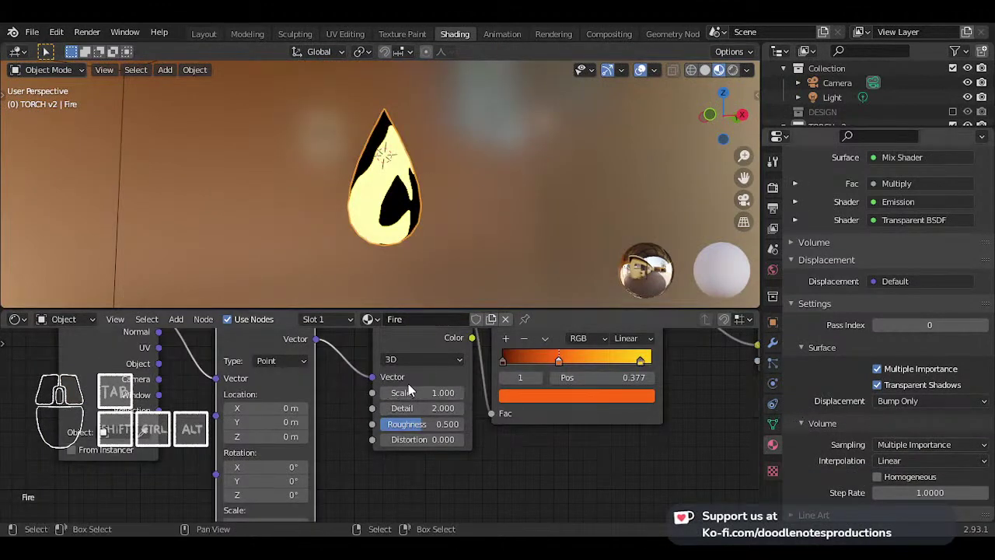
middle_click_drag(311, 411, 526, 441)
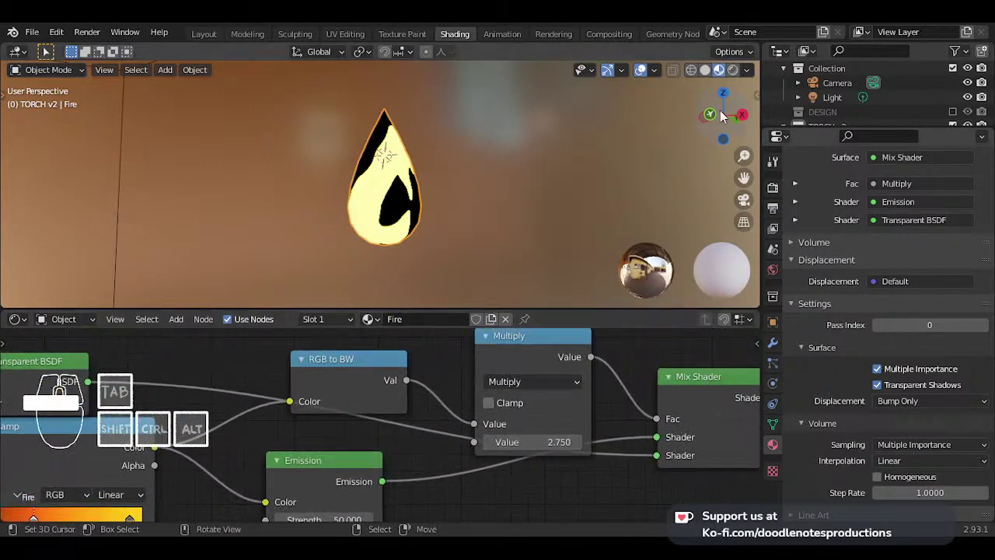
left_click(732, 71)
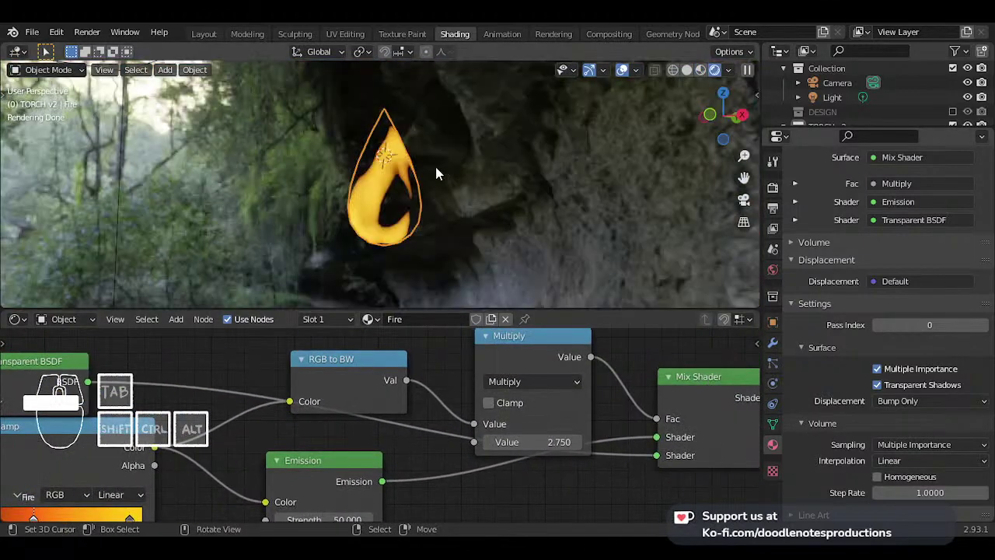
- Set the Mapping node's Z location to 4.5 m to shift the noise pattern on the flame
scroll(433, 178, "up", 2)
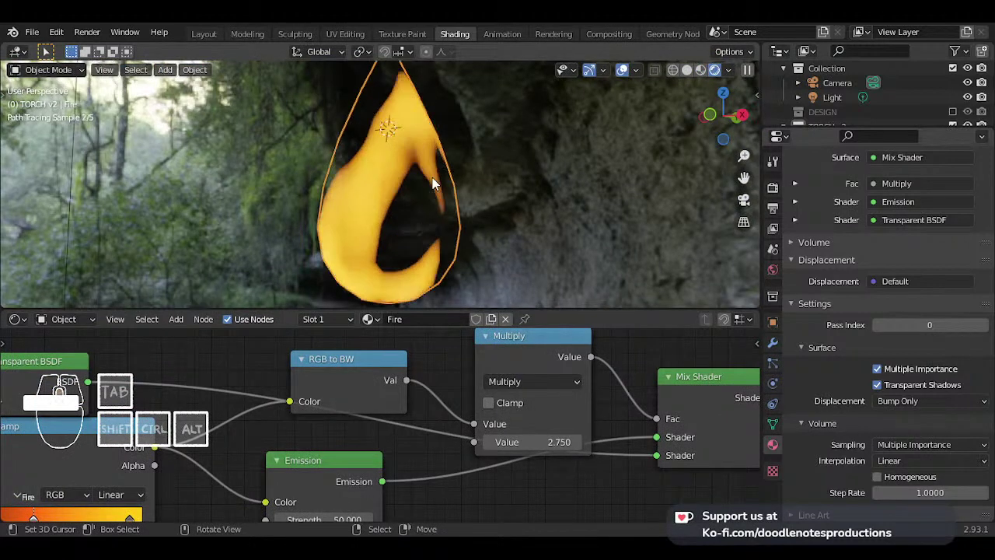
scroll(432, 177, "down", 1)
scroll(182, 448, "down", 2)
middle_click_drag(165, 453, 230, 426)
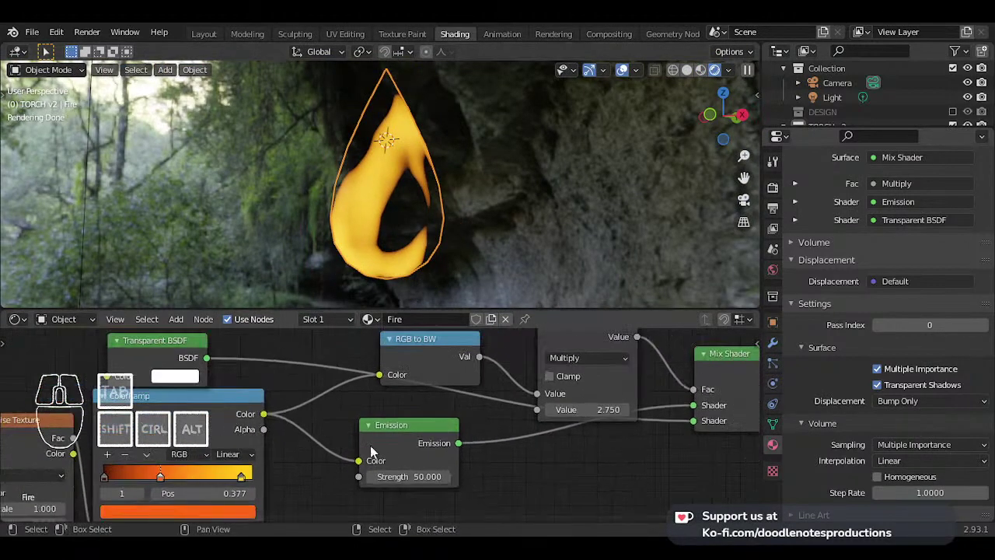
middle_click_drag(182, 464, 278, 414)
middle_click_drag(280, 449, 342, 390)
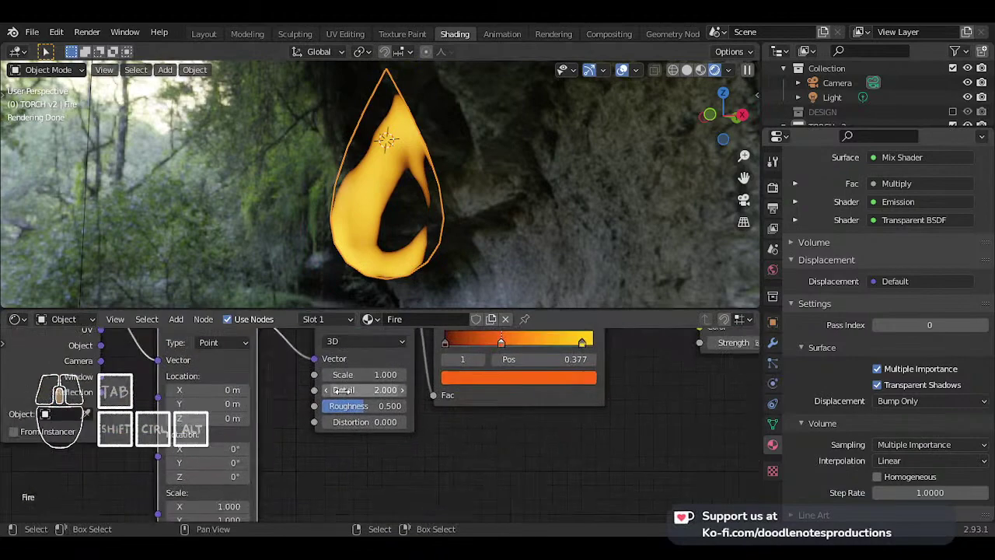
mouse_move(223, 419)
left_mouse_down()
mouse_move(266, 419)
mouse_move(241, 419)
left_mouse_up()
- Bring the ColorRamp's dark red and orange stops closer together and shift the yellow stop to 0.695
middle_click_drag(477, 376, 419, 420)
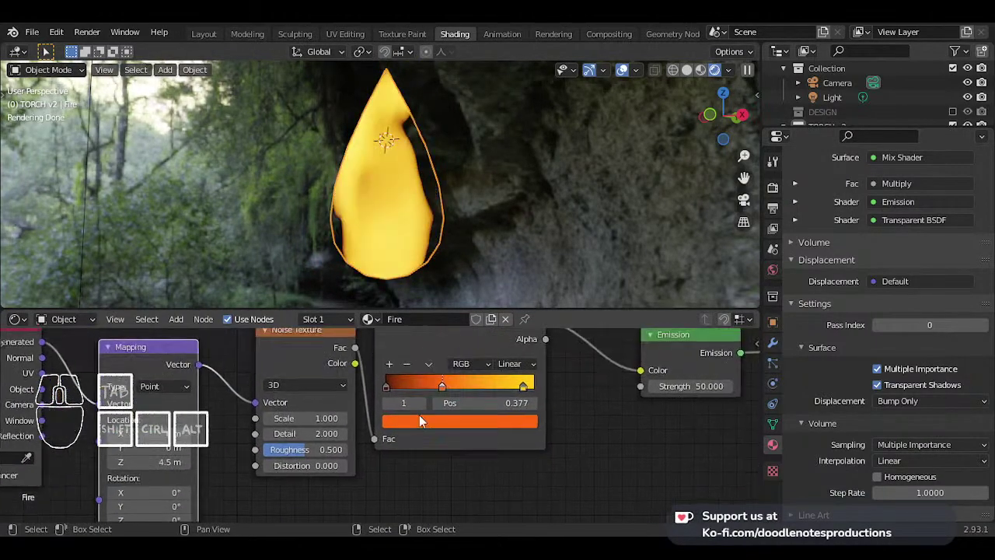
left_click_drag(387, 386, 433, 386)
left_click_drag(522, 387, 487, 387)
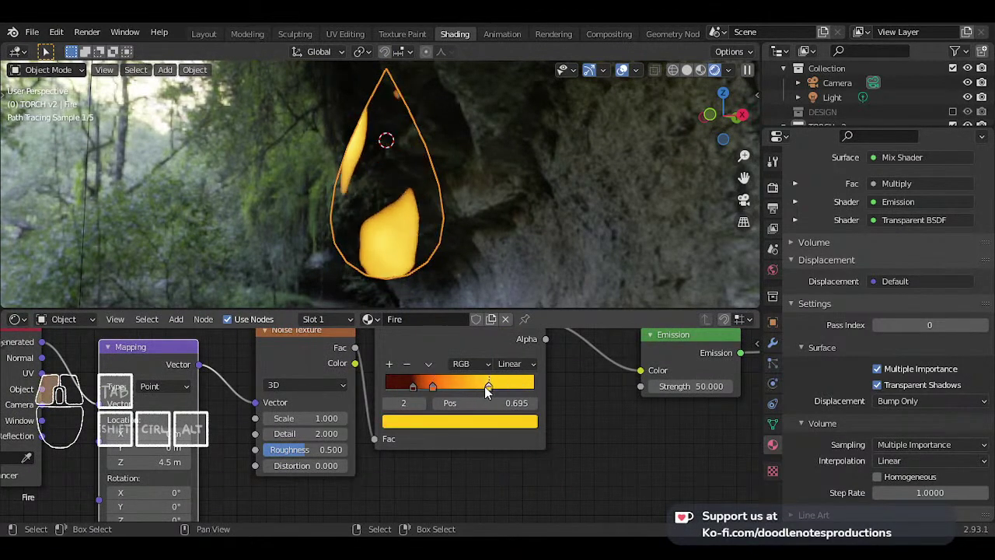
- Set the Multiply node's second value to 1
scroll(651, 377, "down", 1)
middle_click_drag(706, 342, 468, 432)
scroll(468, 432, "up", 1)
scroll(468, 432, "up", 3)
middle_click_drag(622, 425, 426, 432)
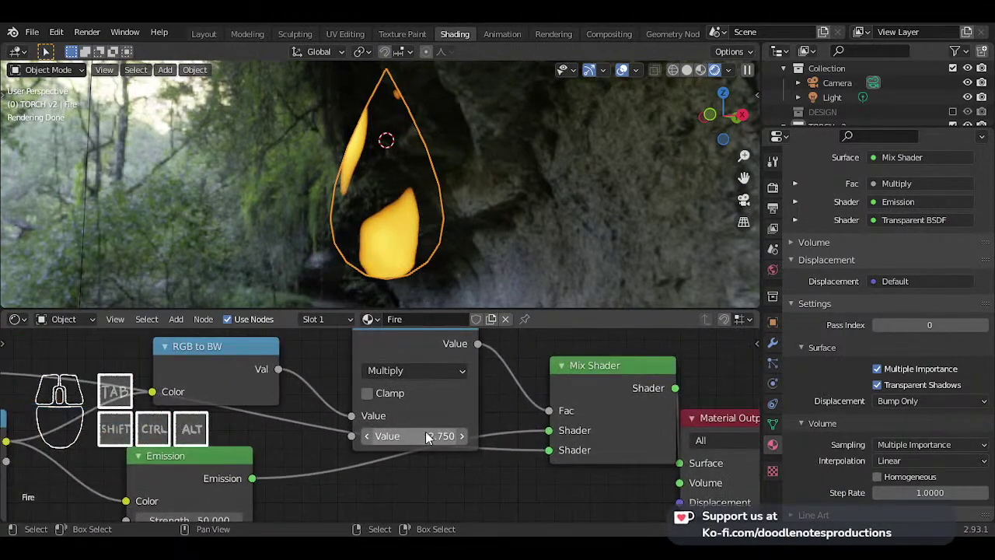
type("1")
key("Return")
- Reposition the ColorRamp stops, with dark red at 0.382, orange at 0.523 and yellow at 0.873
middle_click_drag(218, 441, 434, 354)
left_click(84, 438)
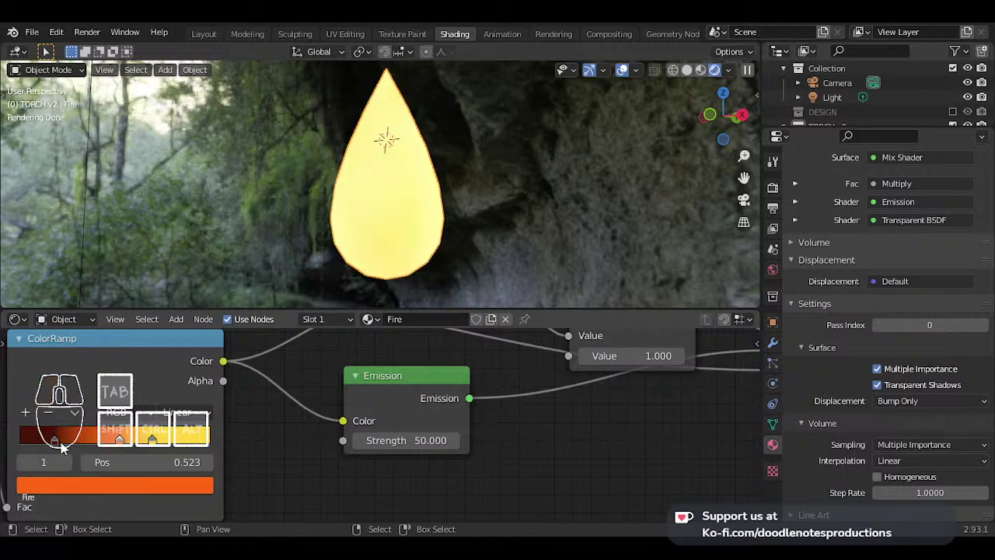
left_click_drag(56, 442, 92, 440)
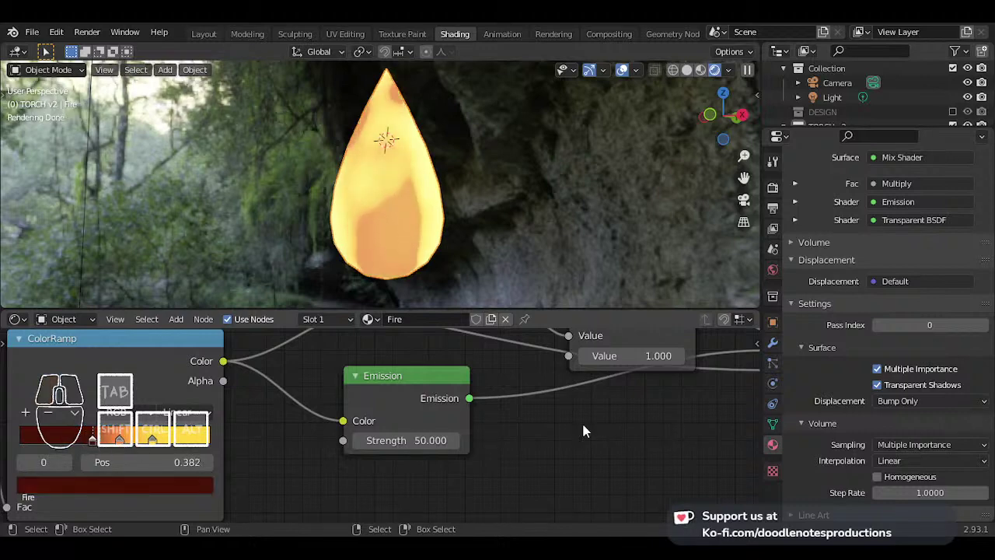
middle_click_drag(680, 390, 684, 426)
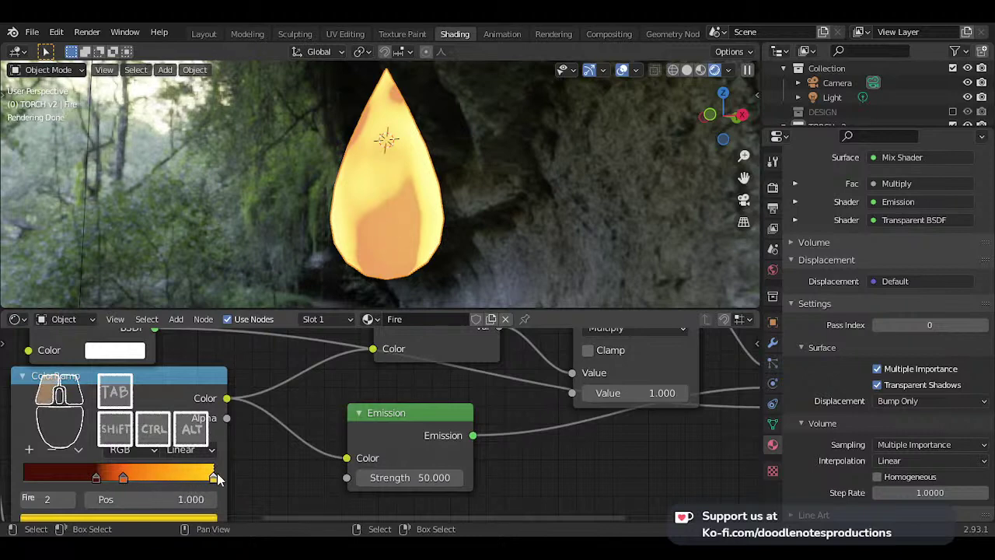
middle_click_drag(192, 480, 213, 436)
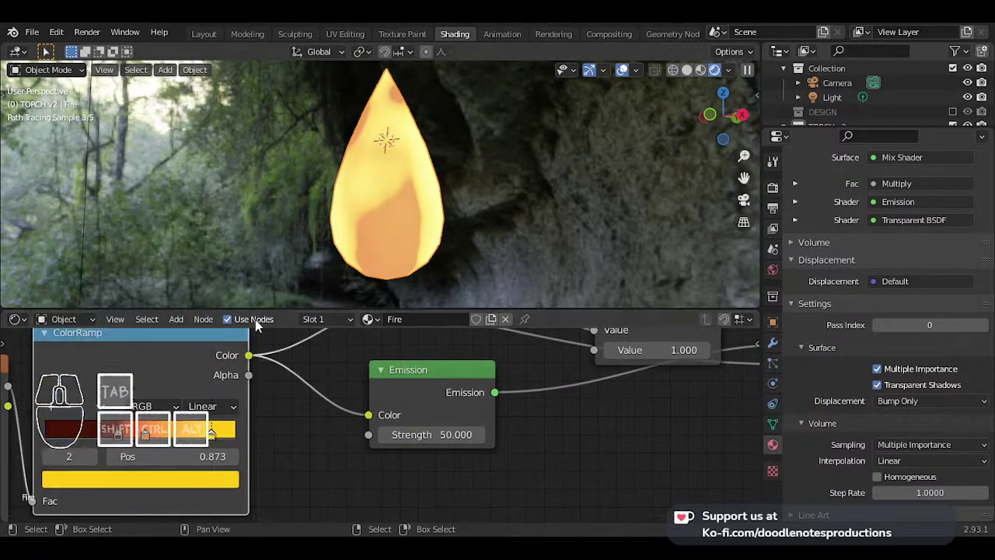
- Change the ColorRamp's yellow last stop to white by setting its green and blue values to 1
left_click(213, 476)
left_click_drag(194, 319, 198, 222)
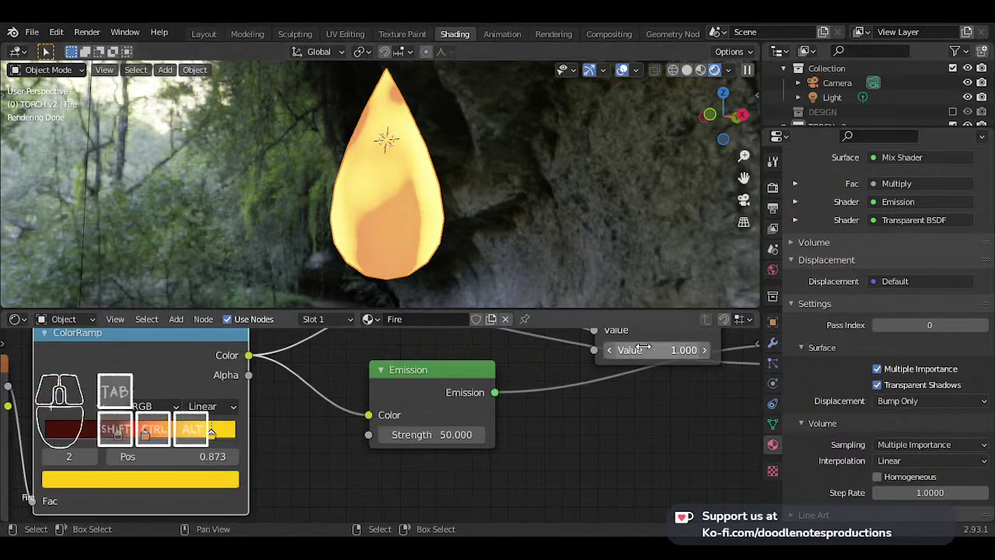
left_click(214, 480)
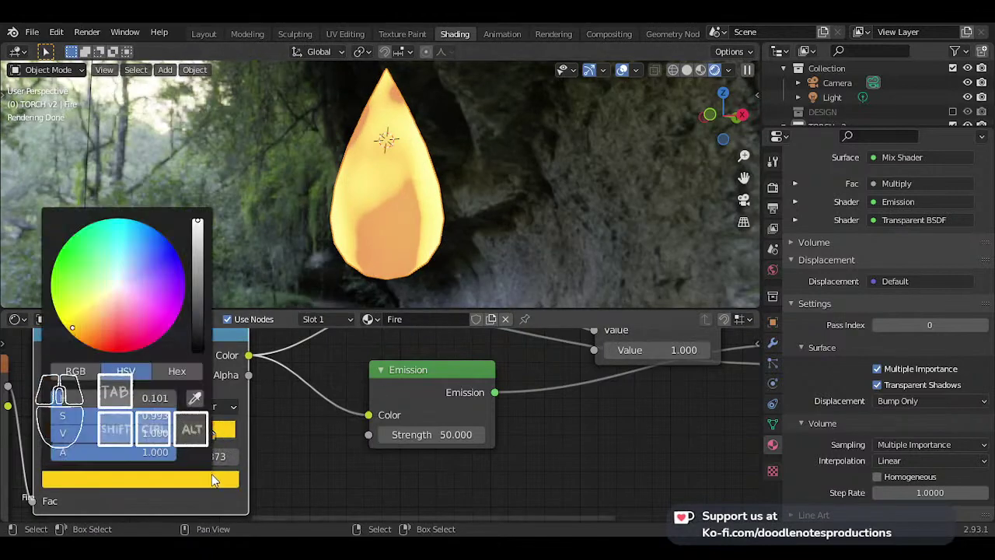
left_click(98, 376)
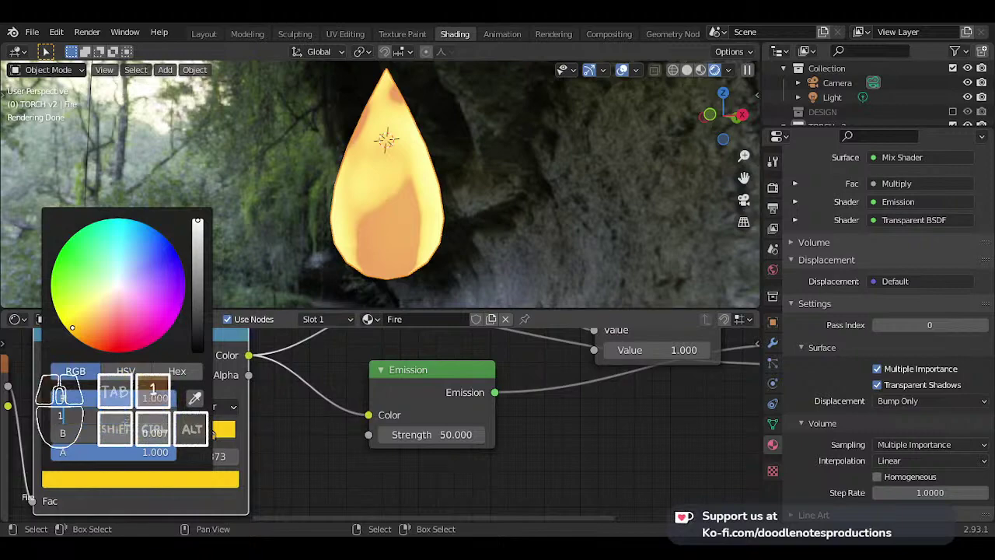
key("Tab")
type("1")
key("Return")
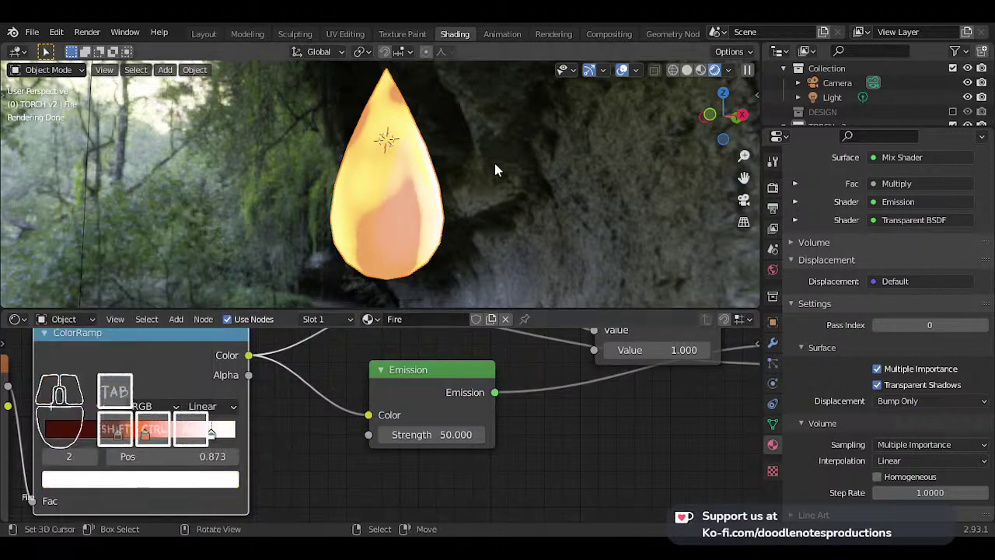
- Darken the ColorRamp's last stop to pure black
mouse_move(493, 164)
middle_mouse_down()
mouse_move(369, 166)
mouse_move(451, 174)
middle_mouse_up()
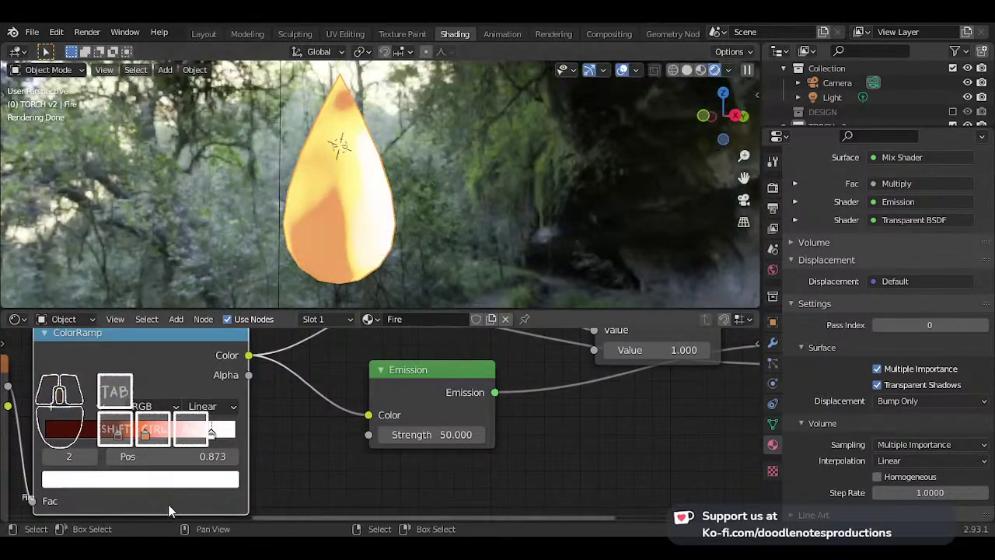
left_click(180, 481)
mouse_move(195, 340)
left_mouse_down()
mouse_move(197, 351)
mouse_move(198, 225)
mouse_move(197, 351)
left_mouse_up()
- Move the RGB to BW node farther from the Multiply node and keep the multiplier at 1.0
scroll(591, 366, "down", 1)
middle_click_drag(611, 362, 535, 426)
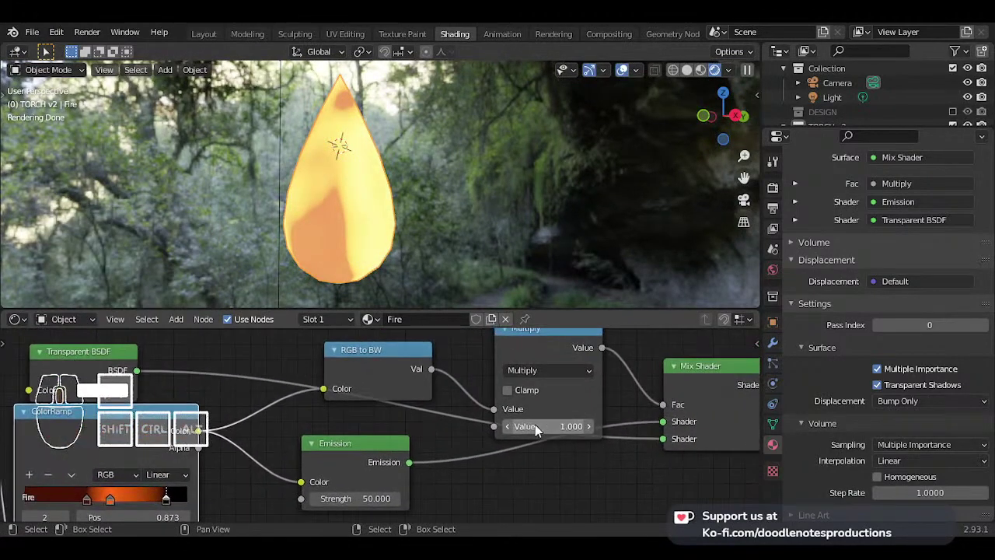
left_click_drag(401, 351, 358, 352)
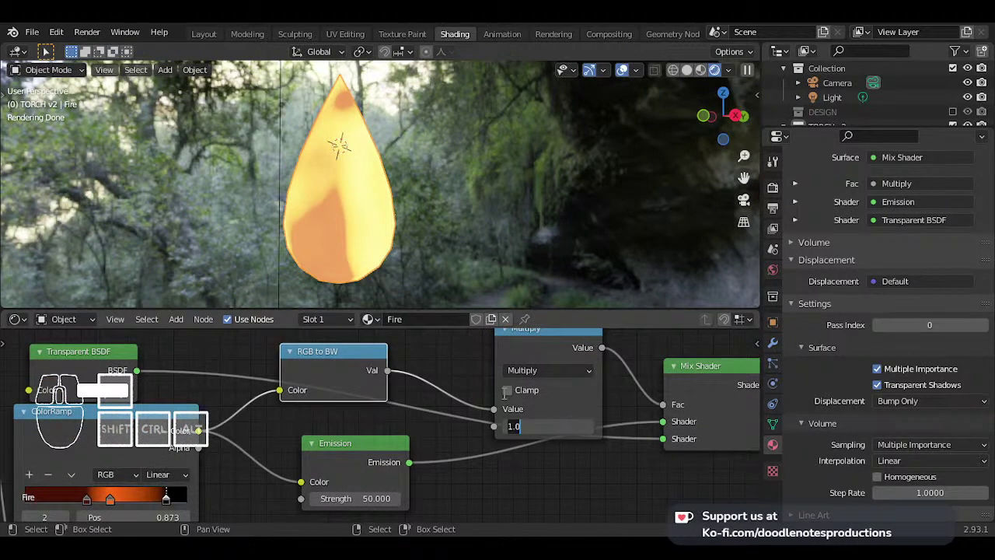
key("Return")
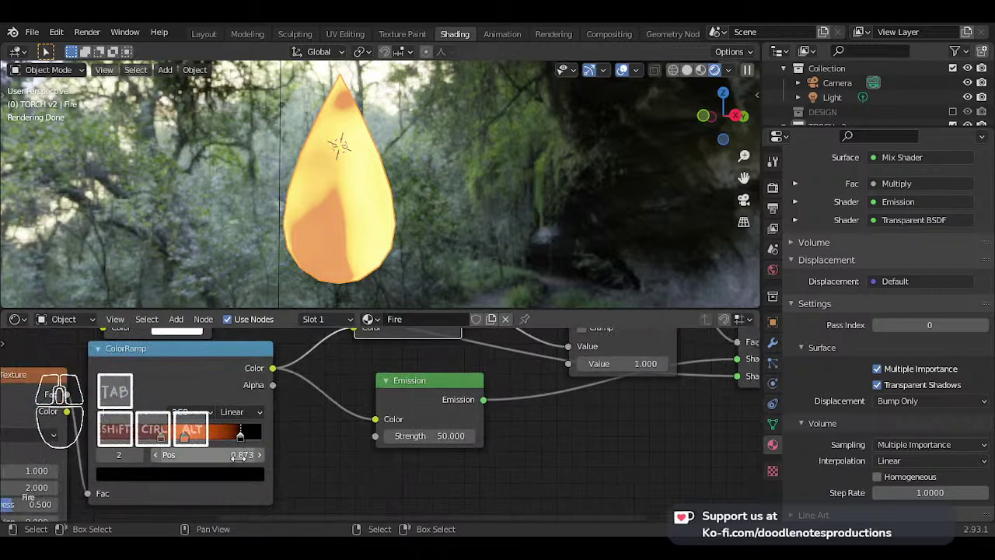
- Brighten the ColorRamp's last stop to white and set the Multiply node's value to 2.5
left_click(245, 473)
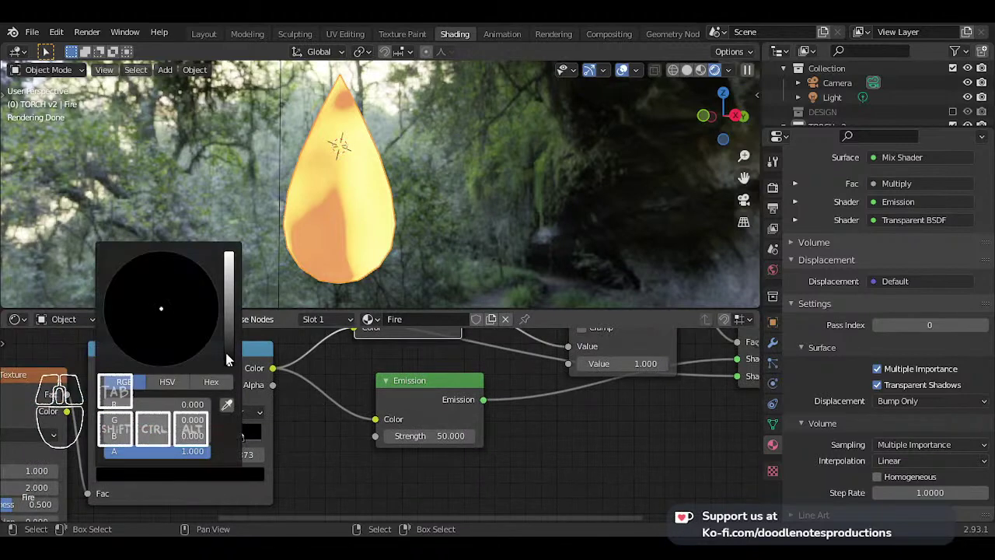
left_click_drag(227, 359, 227, 255)
middle_click_drag(687, 383, 574, 422)
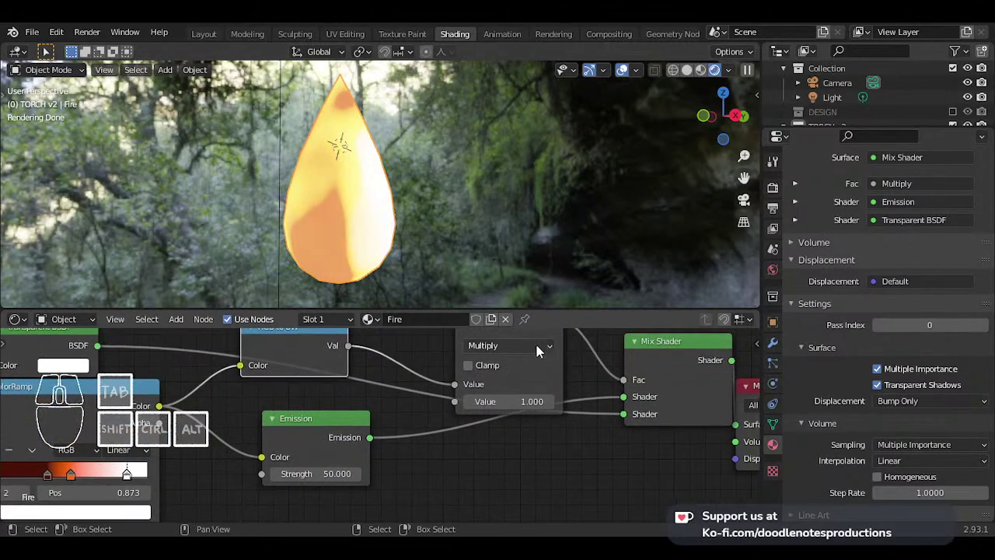
left_click_drag(520, 395, 517, 401)
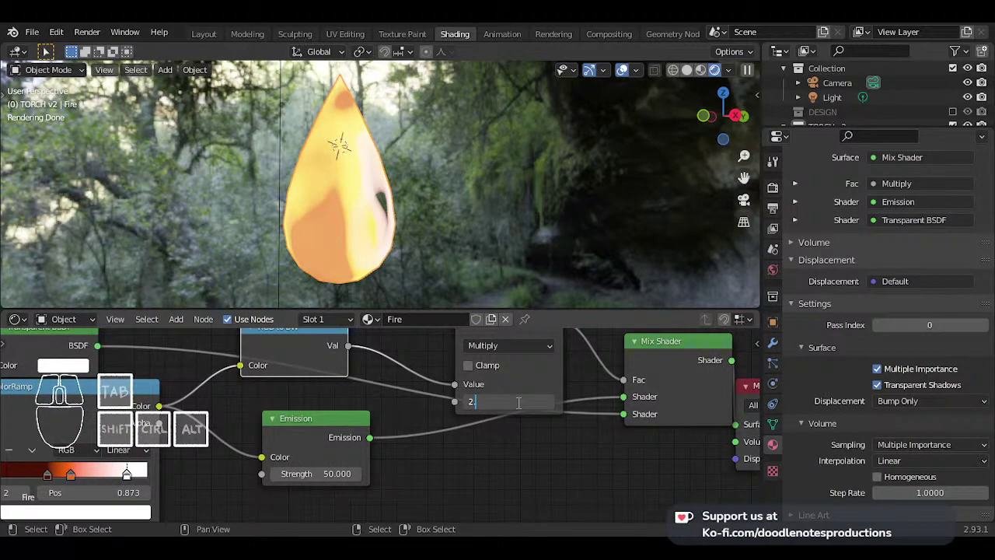
type(".5")
key("Return")
middle_click_drag(529, 235, 459, 165)
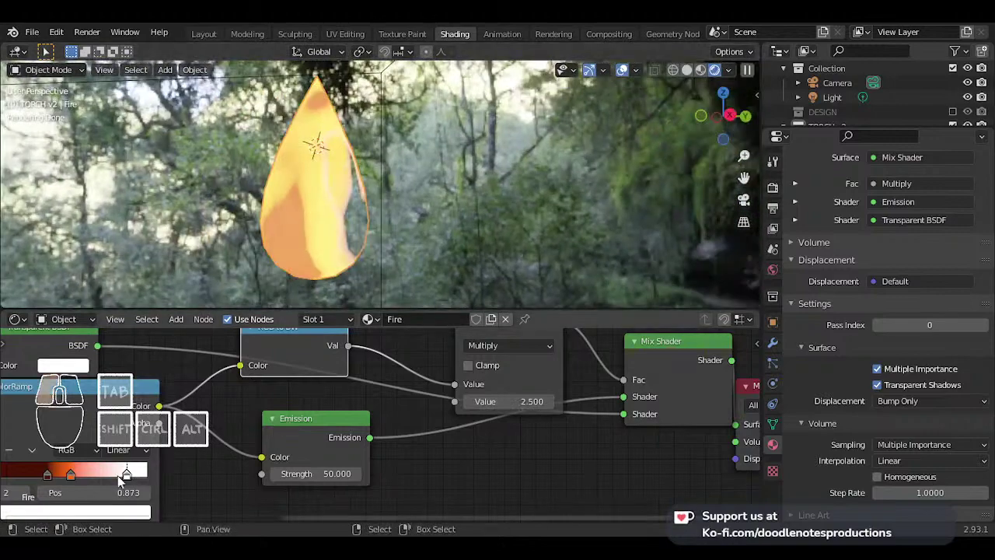
- Tint the ColorRamp's white last stop pale yellow
middle_click_drag(117, 475, 230, 432)
left_click(251, 426)
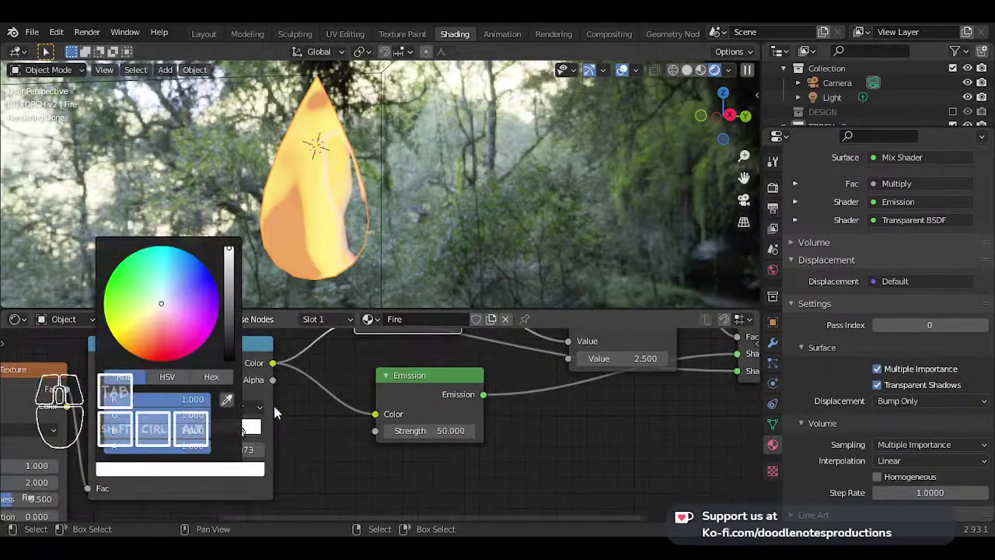
left_click_drag(162, 305, 143, 313)
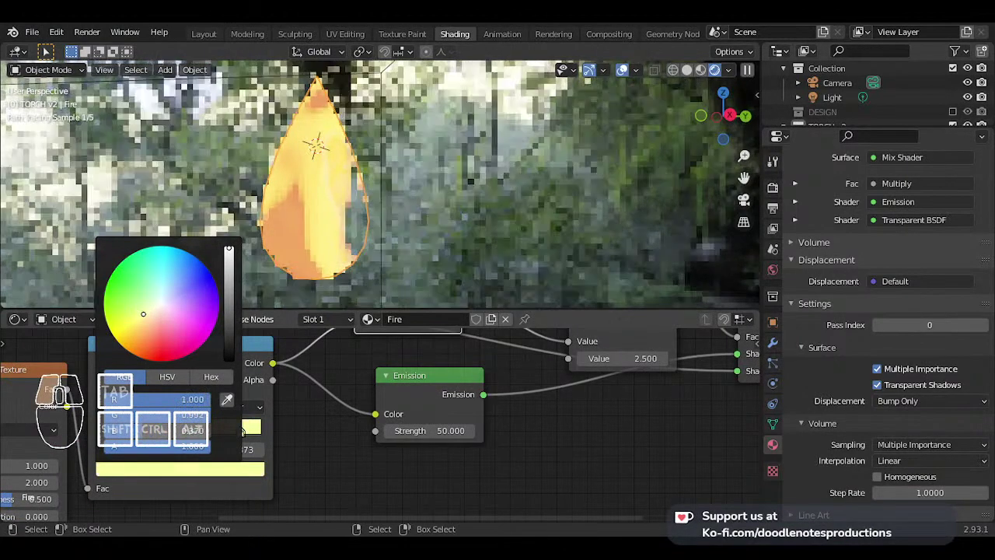
- Move the ColorRamp's dark red stop to about 0.305 and the orange stop to 0.468, and make the orange slightly lighter
middle_click_drag(288, 413, 393, 394)
left_click(252, 411)
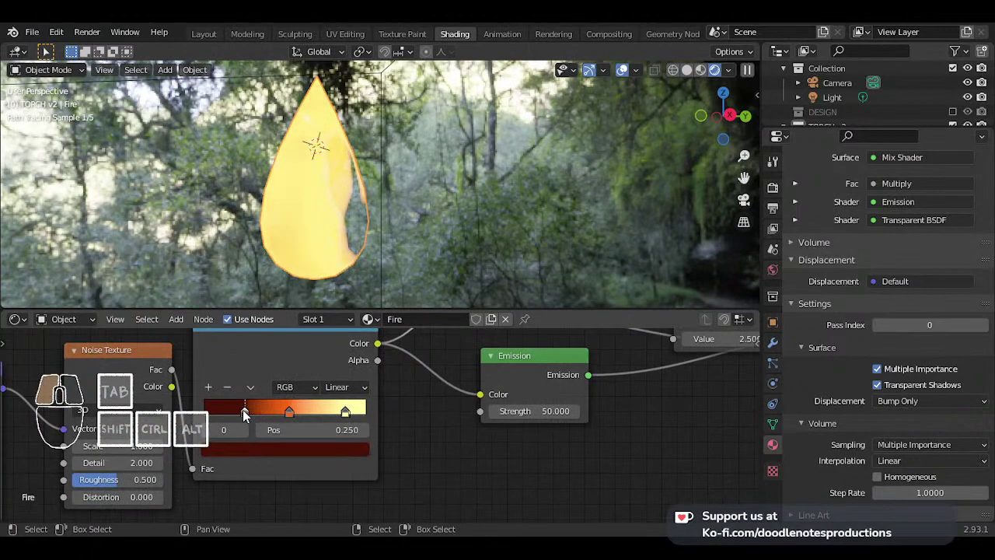
left_click_drag(251, 411, 278, 410)
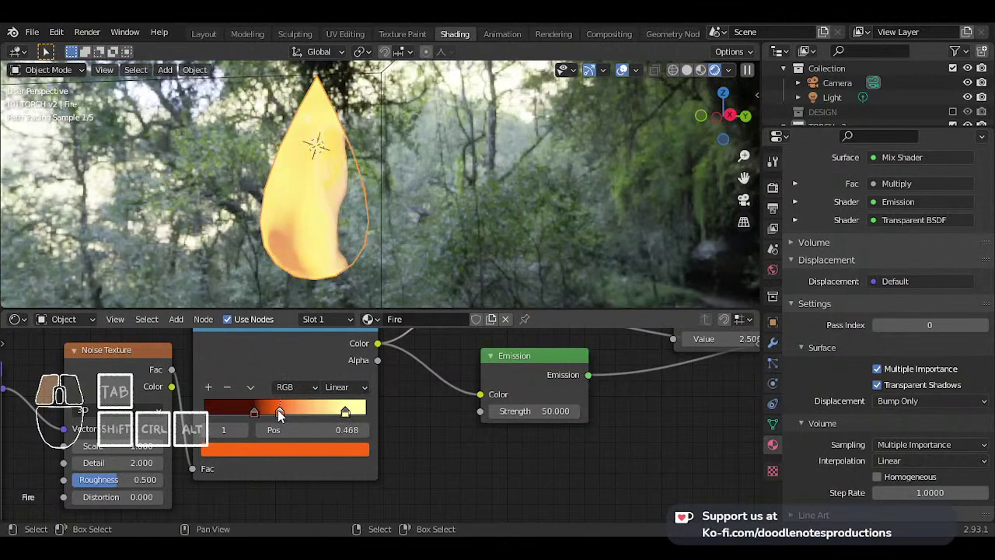
left_click(279, 448)
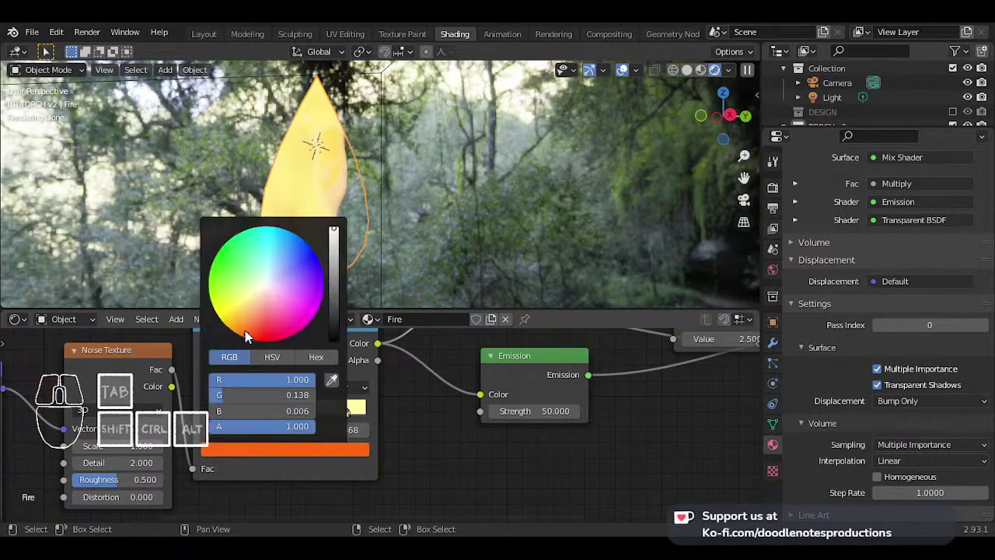
left_click_drag(245, 330, 237, 335)
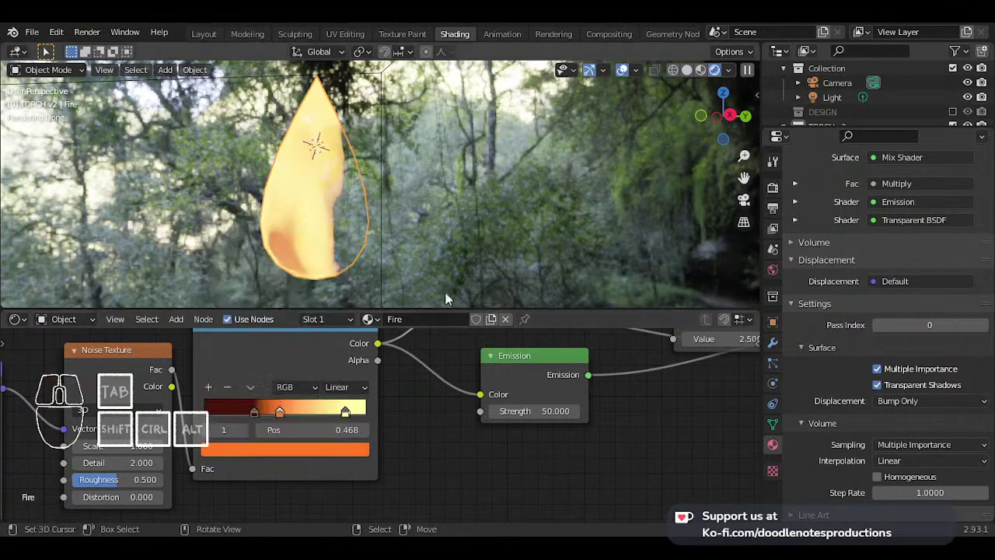
- Add a red ColorRamp stop at 0.384 between the dark red and orange stops, with the orange stop moved to 0.505
left_click(209, 386)
mouse_move(277, 414)
left_mouse_down()
mouse_move(290, 414)
mouse_move(273, 415)
mouse_move(280, 411)
left_mouse_up()
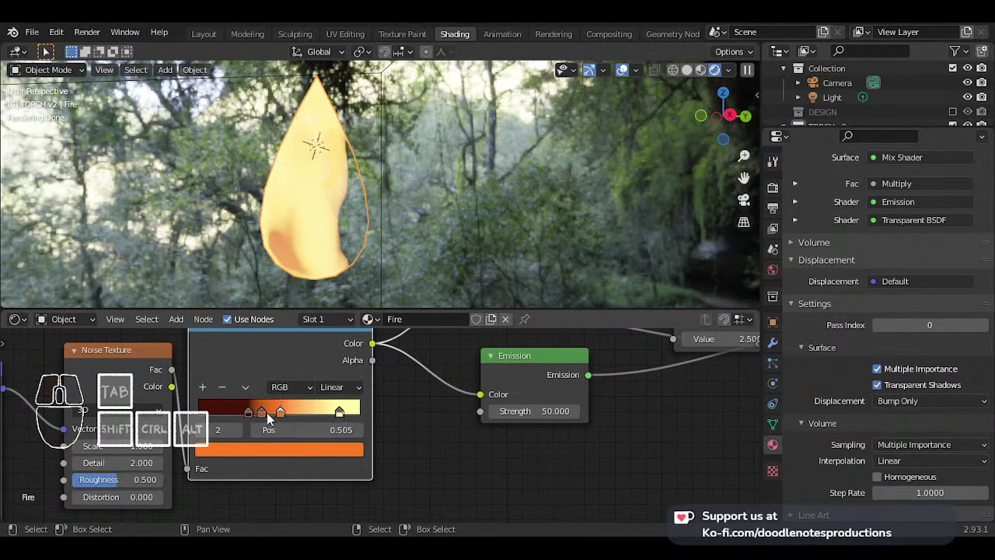
left_click(262, 413)
left_click(272, 451)
mouse_move(240, 331)
left_mouse_down()
mouse_move(259, 340)
mouse_move(248, 340)
left_mouse_up()
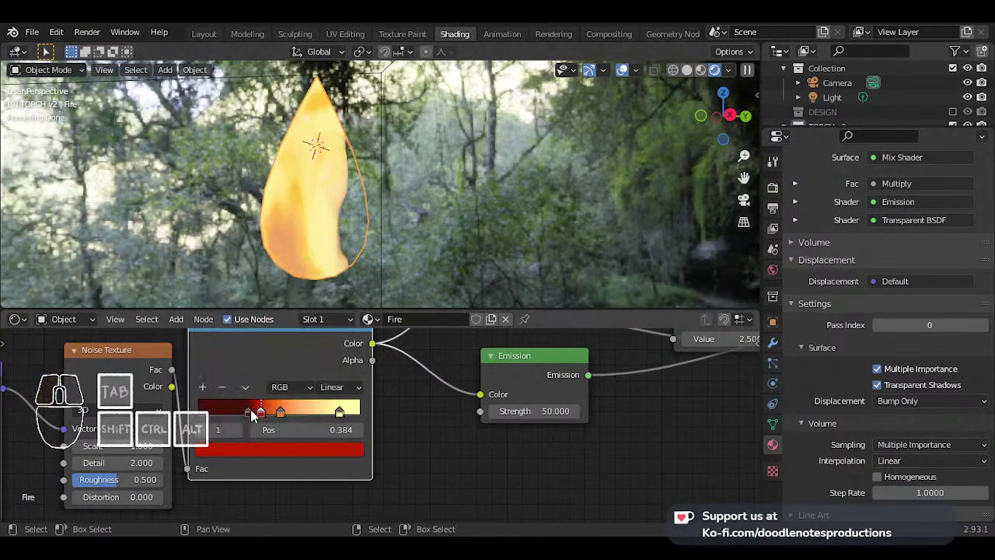
mouse_move(249, 410)
left_mouse_down()
mouse_move(241, 411)
mouse_move(256, 412)
left_mouse_up()
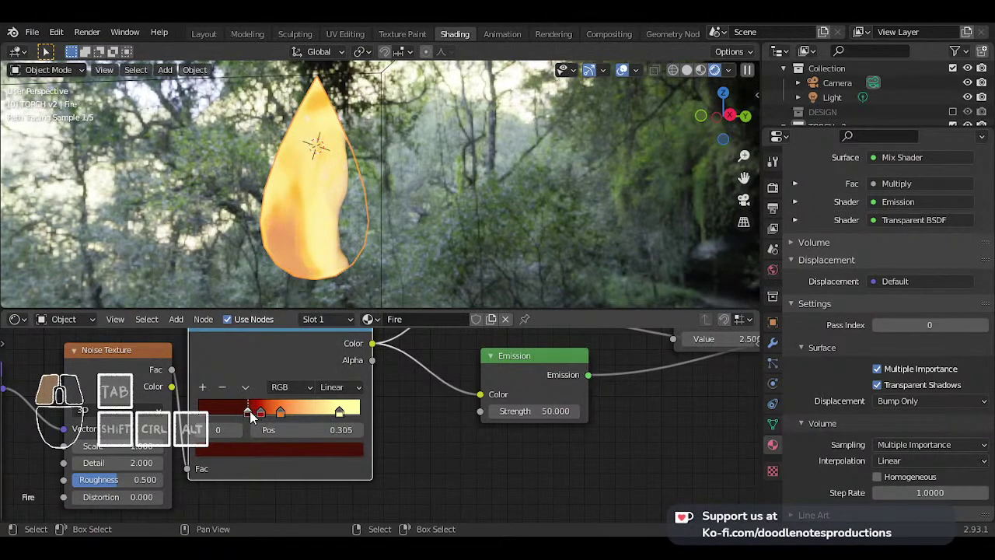
- Try shifting the noise Mapping along X, and reset its X and Z locations to 0 m
middle_click_drag(365, 159, 303, 194)
middle_click_drag(103, 454, 207, 417)
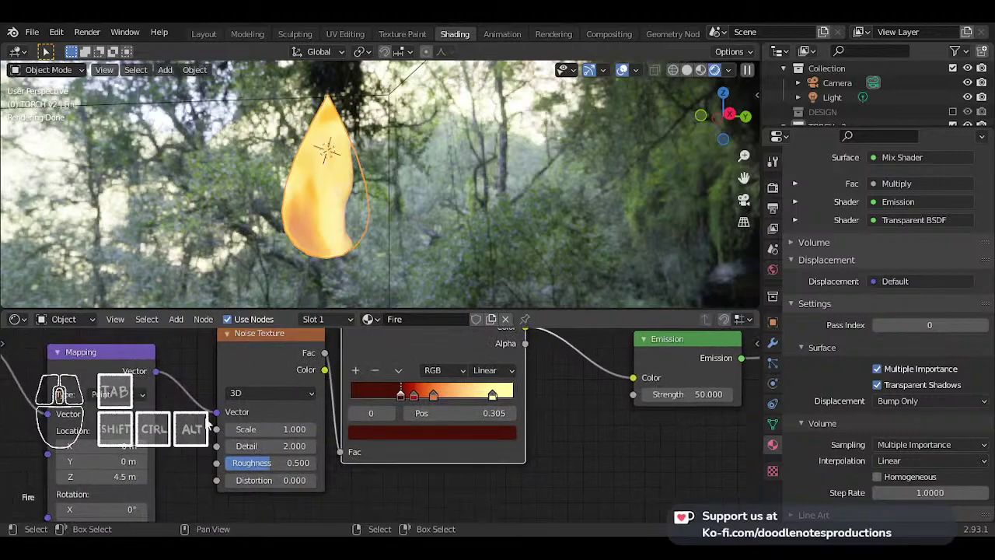
left_click_drag(101, 446, 210, 446)
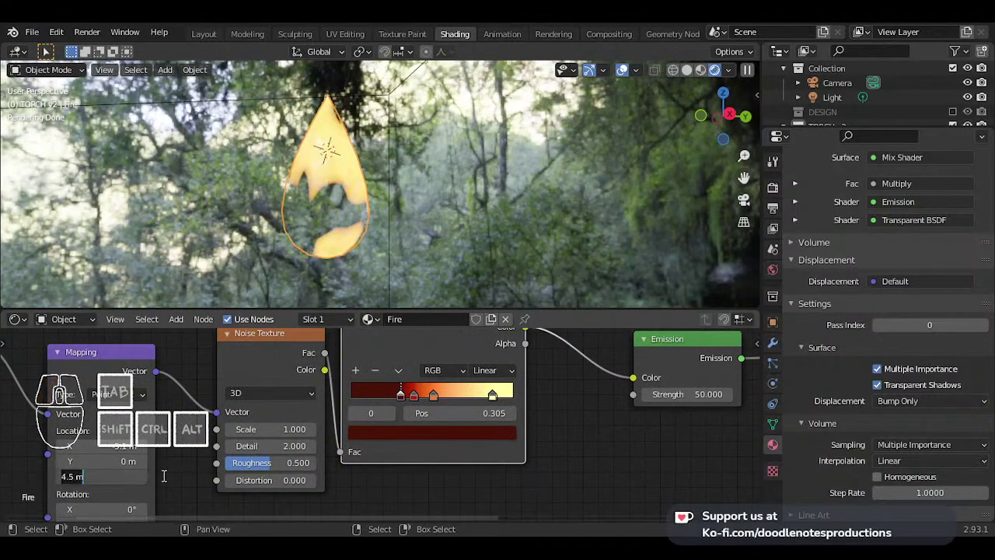
type("0")
key("Return")
left_click(132, 446)
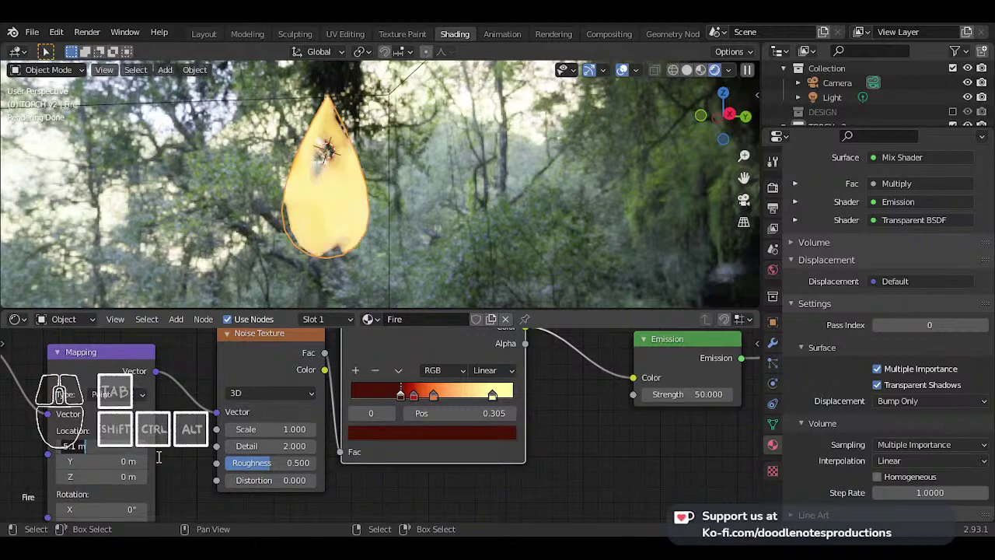
type("0")
left_click(166, 456)
- Try sliding the noise along the flame with the Mapping's Z location, and reset it to 0 m
left_click_drag(102, 476, 187, 477)
mouse_move(305, 204)
middle_mouse_down()
mouse_move(331, 183)
mouse_move(379, 194)
mouse_move(313, 211)
middle_mouse_up()
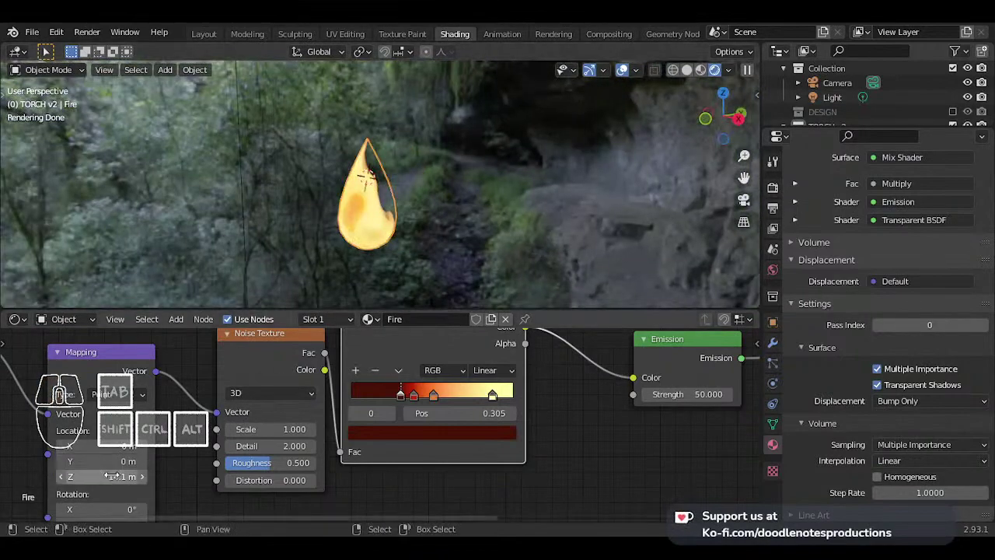
left_click_drag(116, 477, 42, 476)
left_click_drag(124, 480, 122, 480)
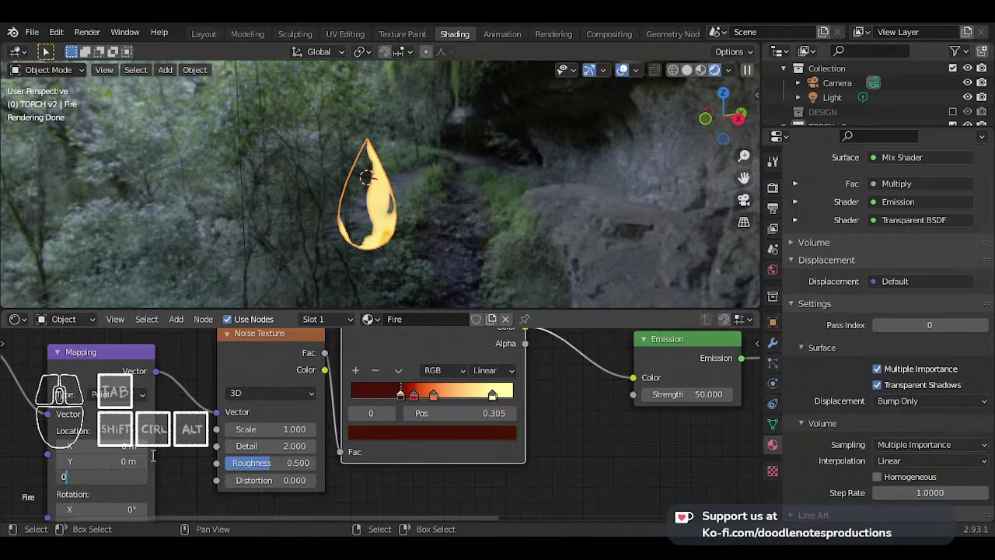
key("Return")
key("i")
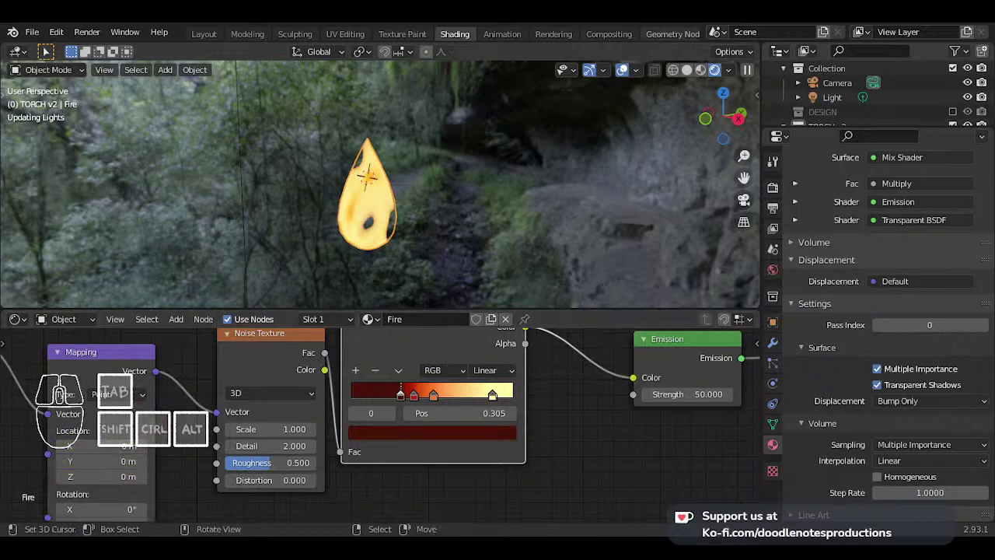
left_click(502, 34)
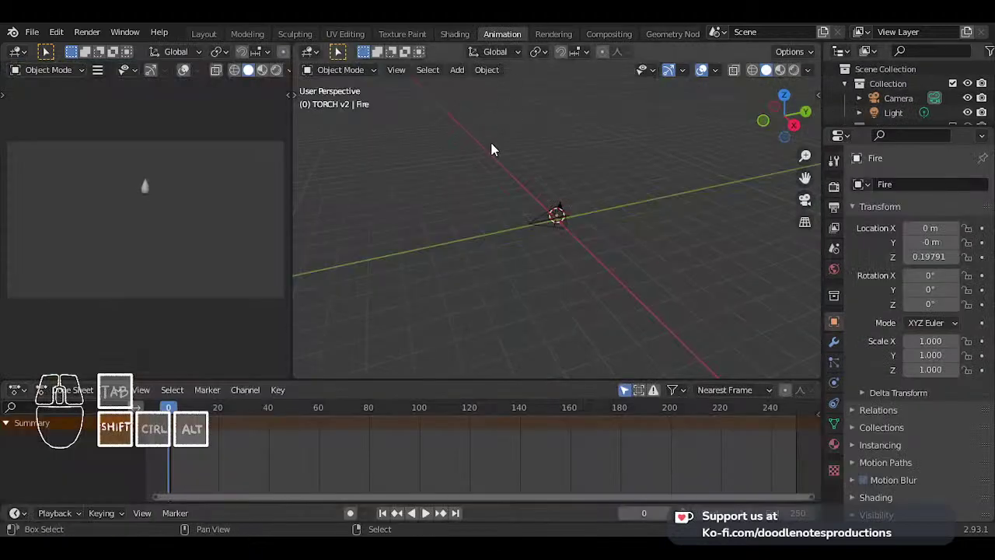
left_click(455, 34)
- Split the node editor area horizontally and turn its lower part into a Dope Sheet
left_click_drag(755, 520, 751, 453)
left_click(18, 464)
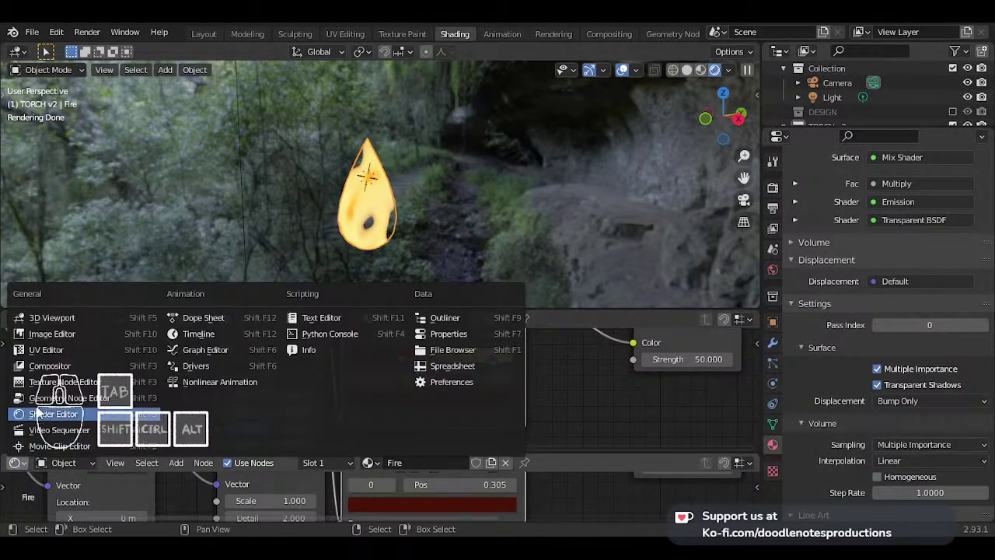
left_click(222, 326)
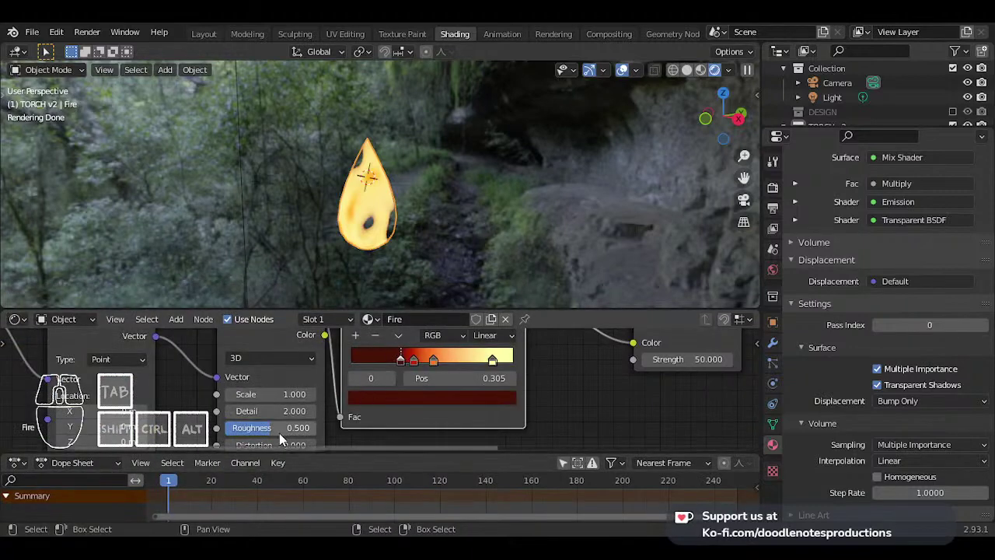
- Insert a keyframe for the Mapping node's location at frame 1
scroll(279, 435, "up", 1)
middle_click_drag(280, 435, 319, 407)
key("i")
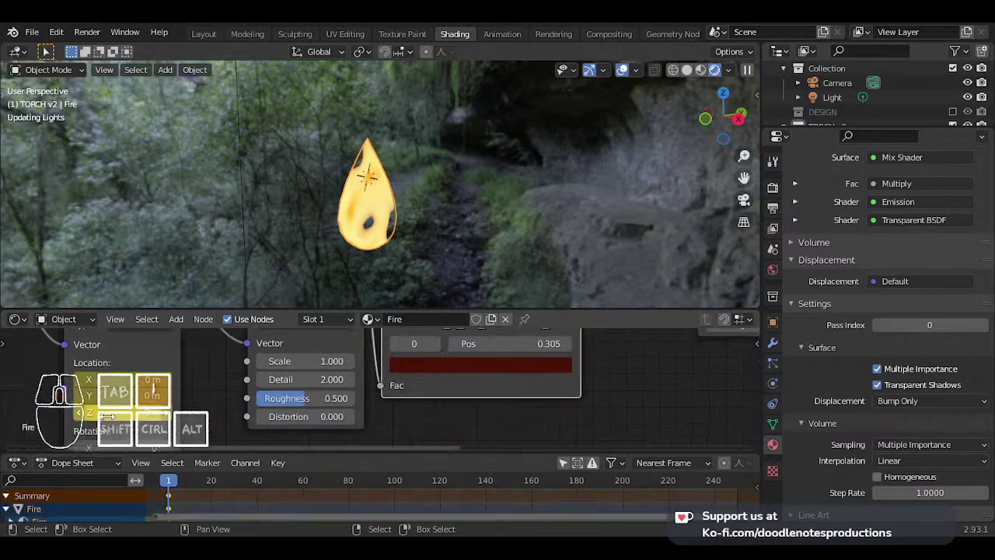
- At frame 20, set the Mapping's Z location to -10 m and insert a location keyframe
left_click(211, 481)
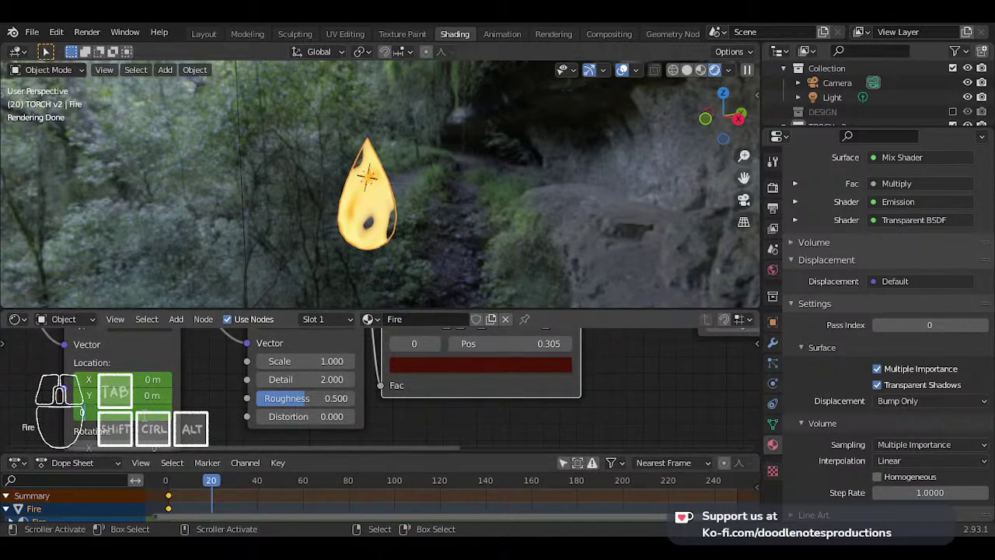
left_click(144, 415)
type("-10")
key("Return")
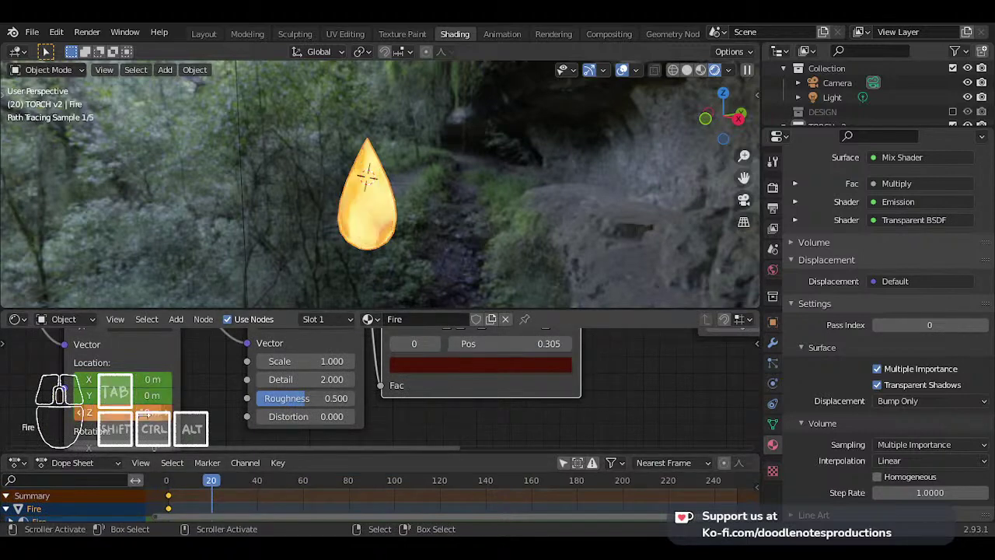
key("i")
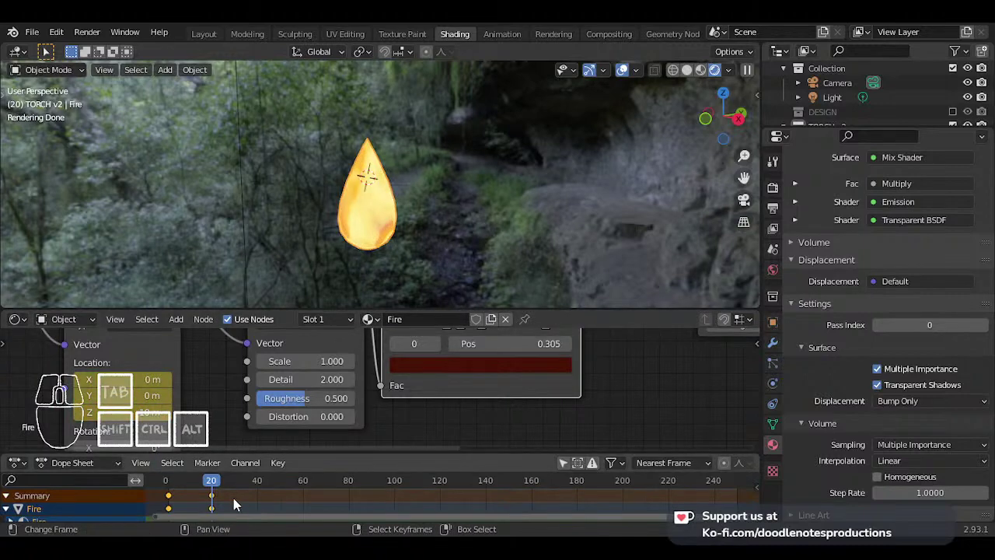
- Enlarge the Dope Sheet and show its time scale in seconds, undoing and restoring the frame 20 keyframe
middle_click_drag(235, 505, 240, 491)
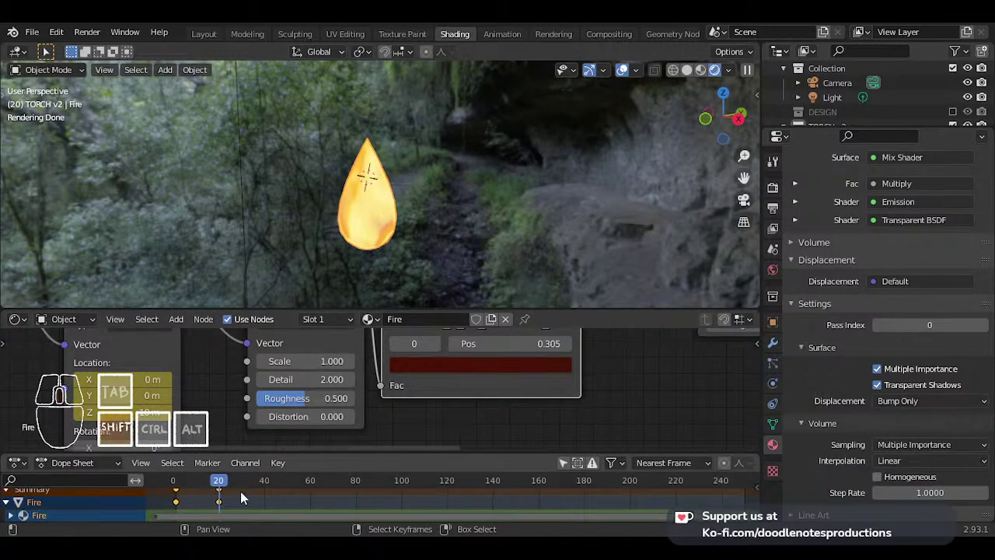
key("shift+t")
right_click(240, 491)
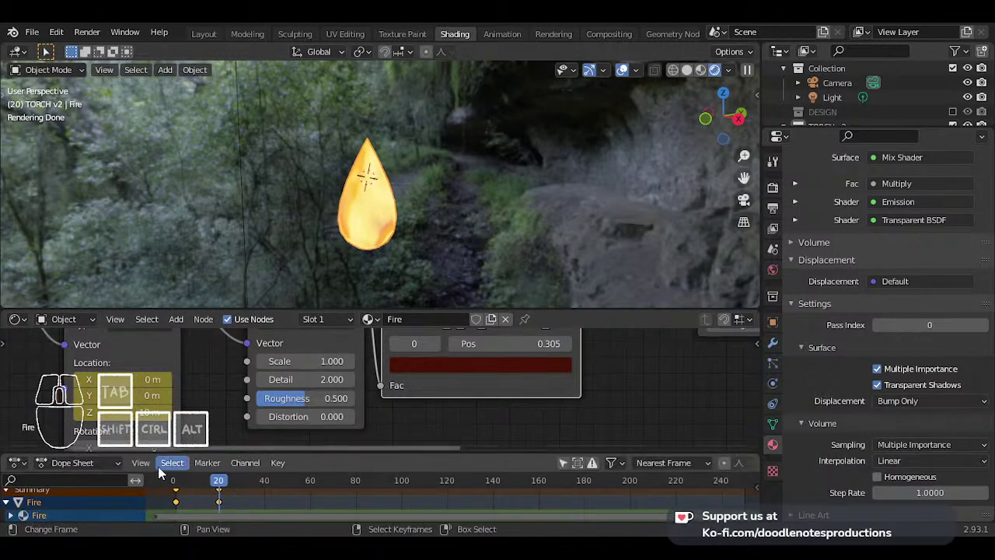
left_click_drag(322, 452, 322, 403)
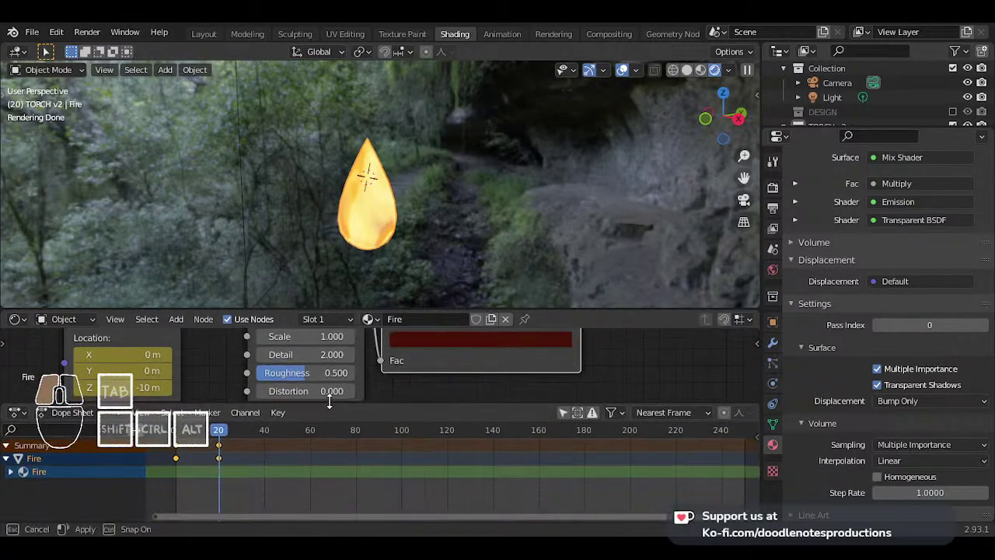
key("ctrl+t")
key("ctrl+z")
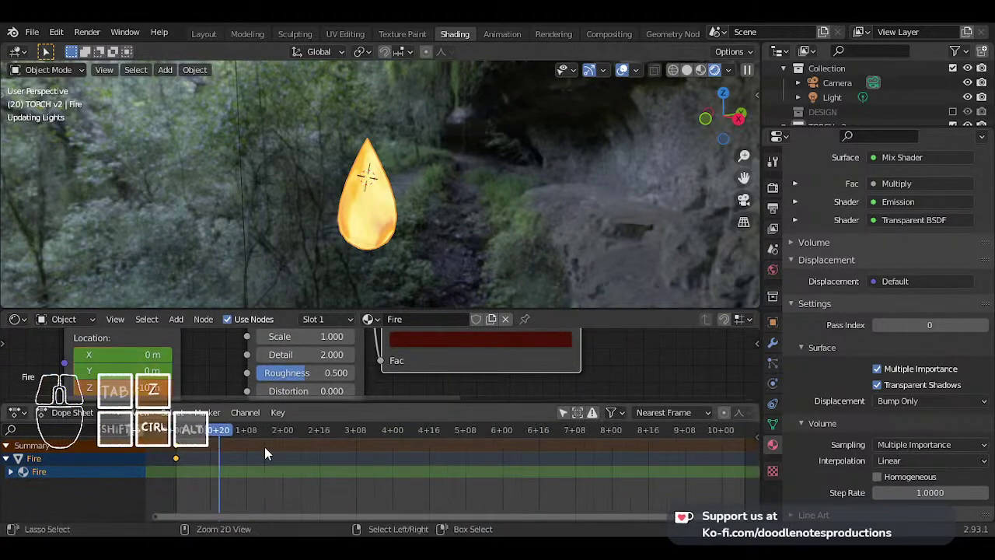
key("ctrl+shift+z")
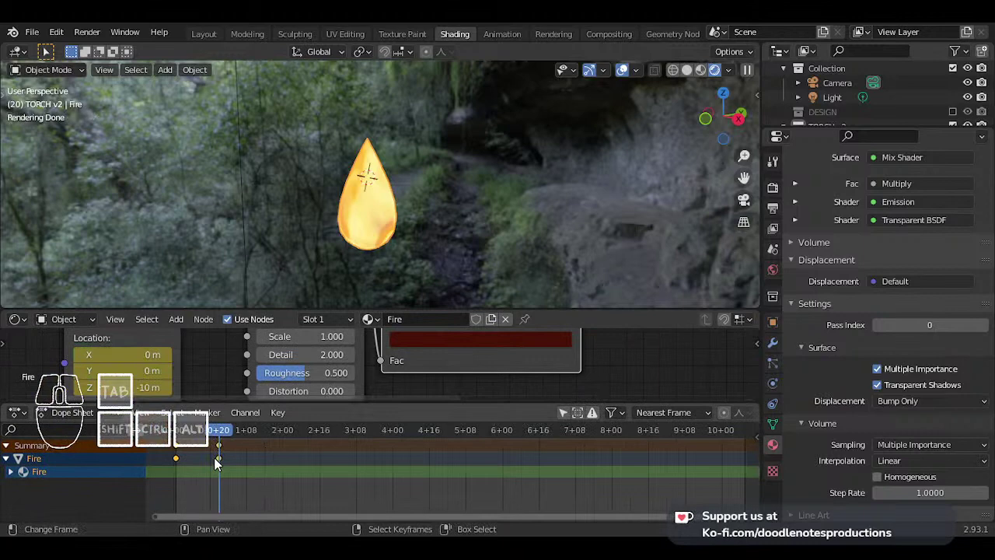
- Examine the Dope Sheet's keyframe interpolation choices and its view options
key("ctrl+Tab")
left_click_drag(449, 399, 448, 382)
key("ctrl+Tab")
key("t")
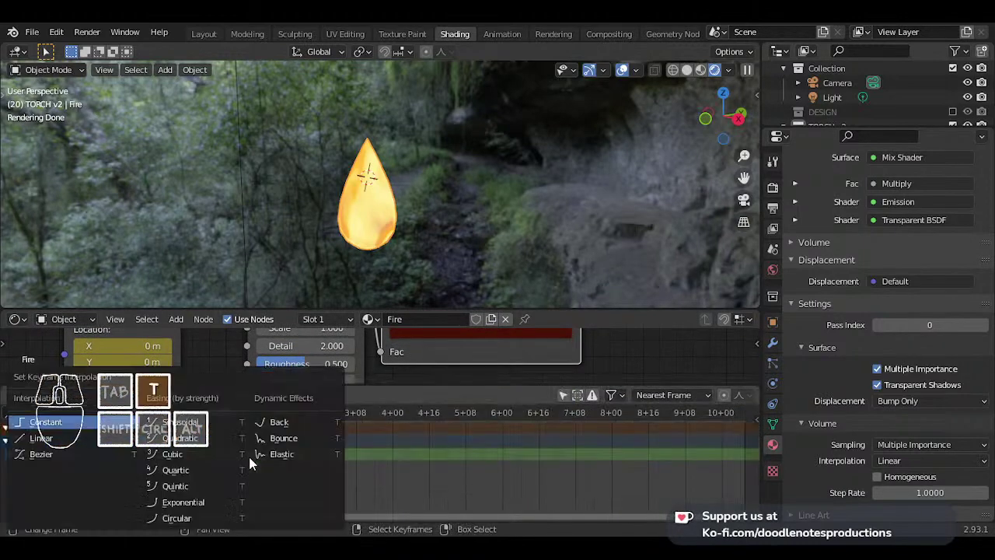
key("Escape")
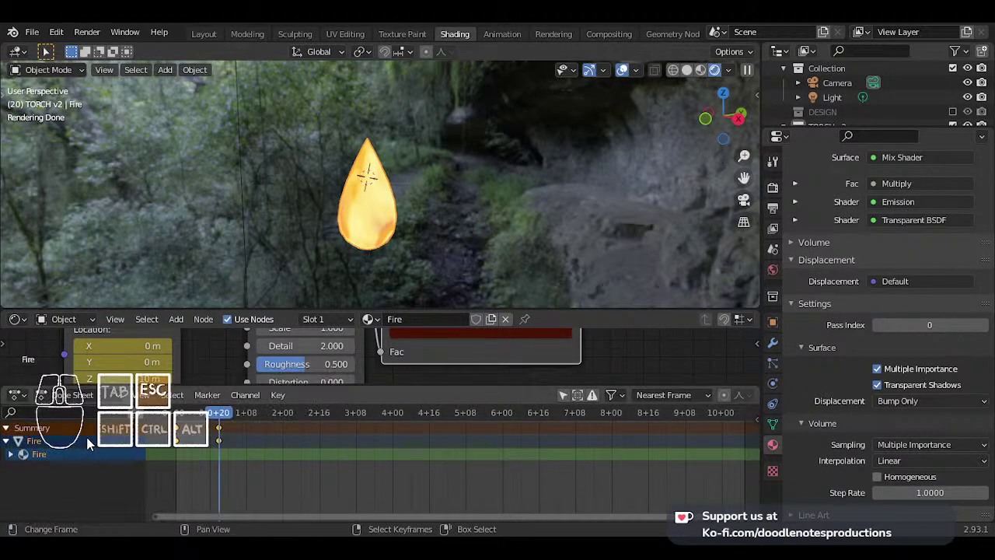
left_click(142, 395)
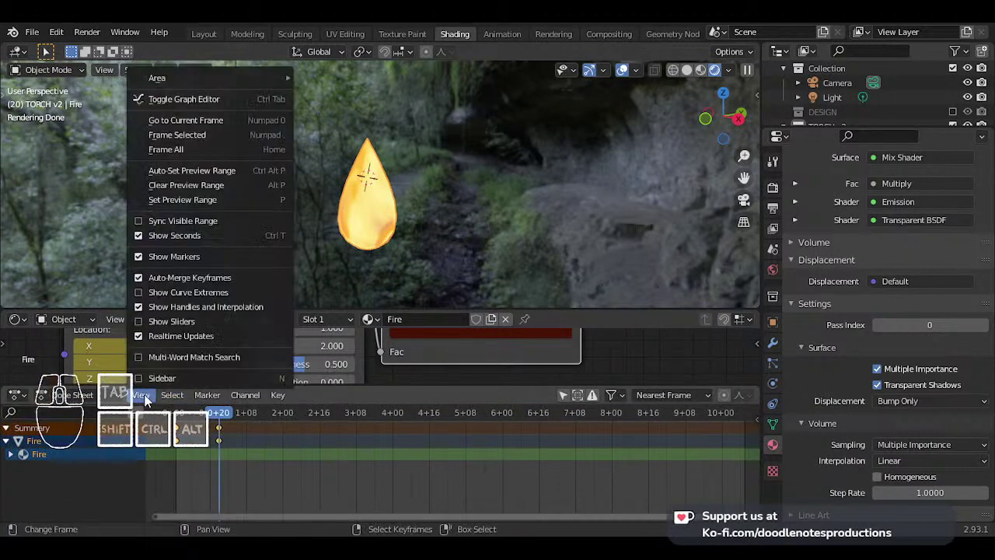
mouse_move(164, 401)
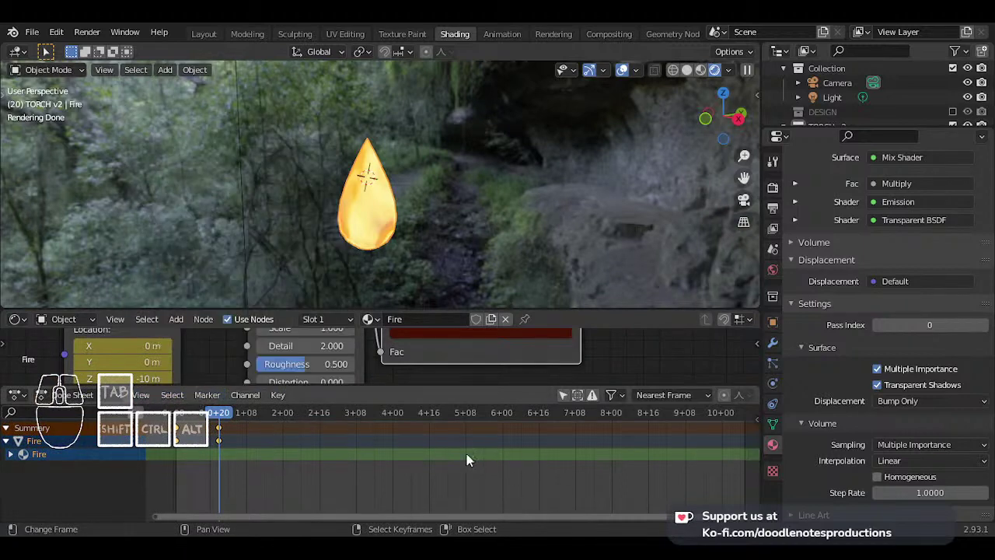
key("r")
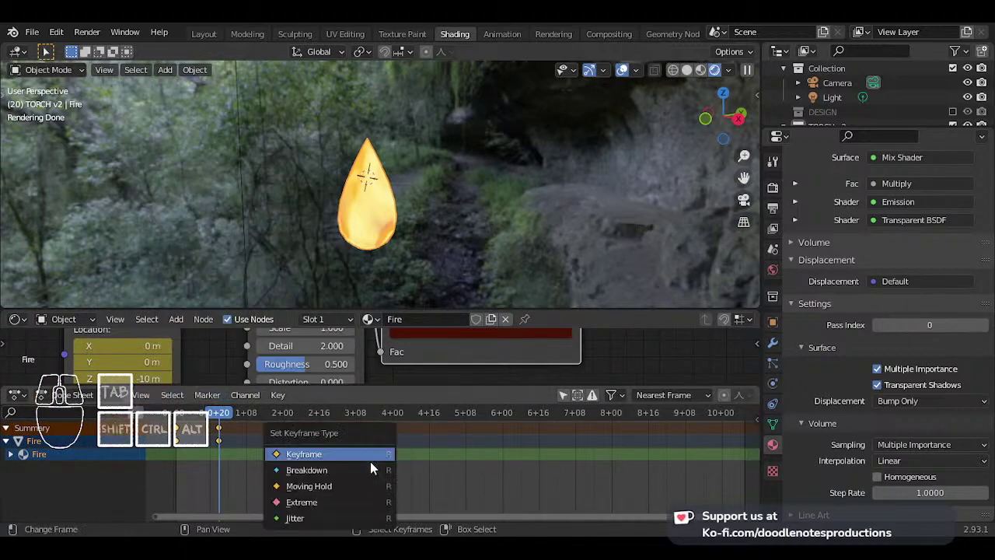
key("t")
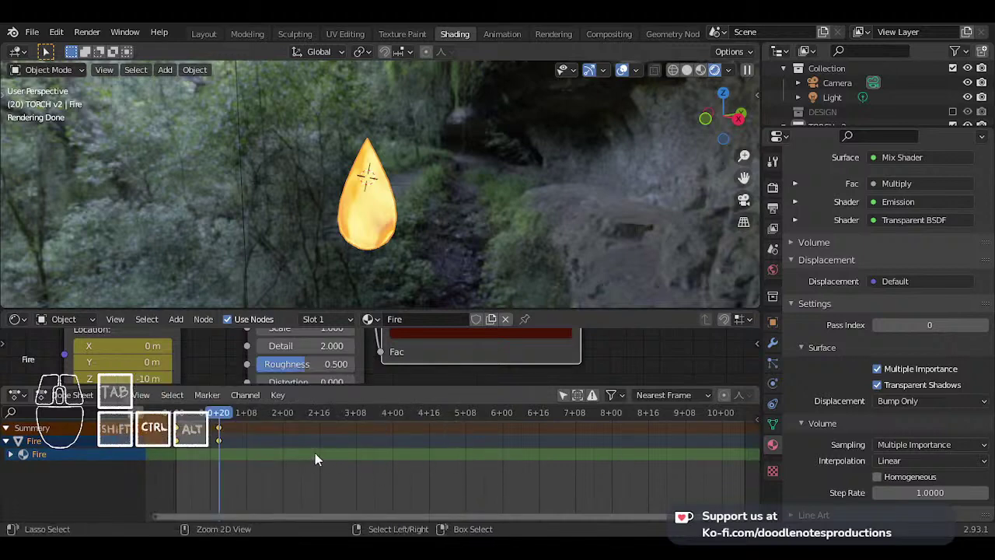
- Save the file, switch the animation editor to the Graph Editor, and show the selected Mapping node's location curves
key("ctrl+s")
key("ctrl+Tab")
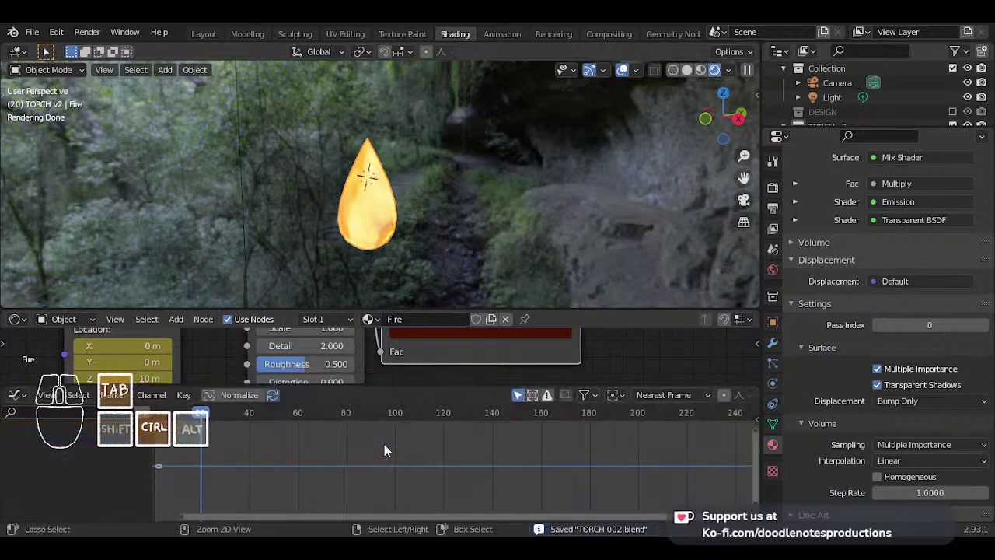
scroll(458, 473, "down", 8)
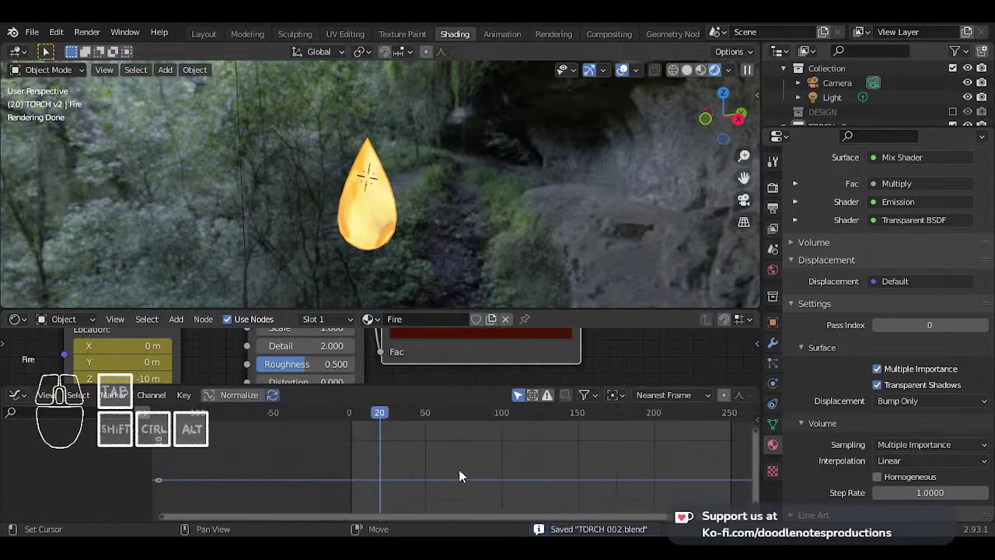
middle_click_drag(497, 458, 456, 463)
scroll(455, 463, "up", 2)
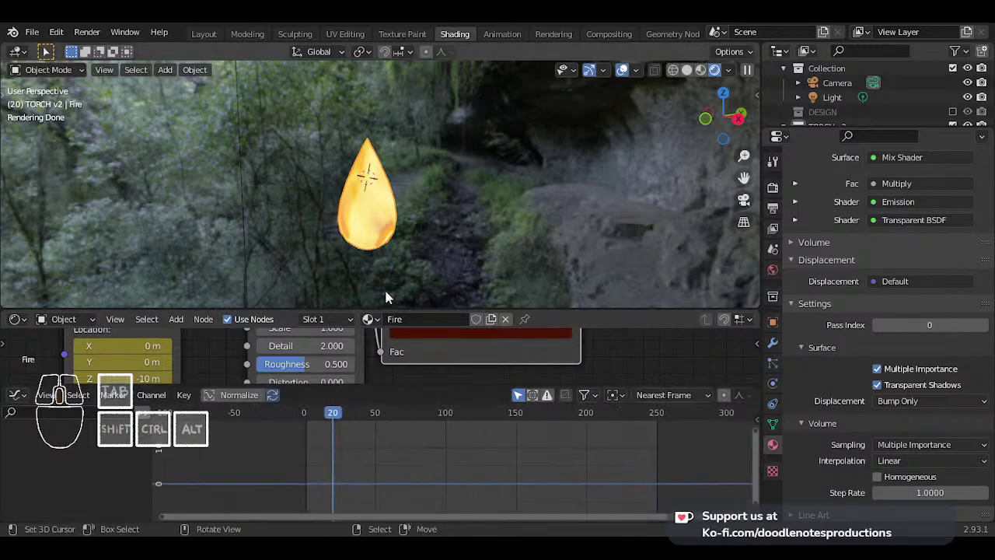
left_click(147, 336)
scroll(328, 459, "up", 3)
middle_click_drag(332, 465, 355, 401)
scroll(333, 459, "up", 2)
middle_click_drag(346, 459, 375, 461)
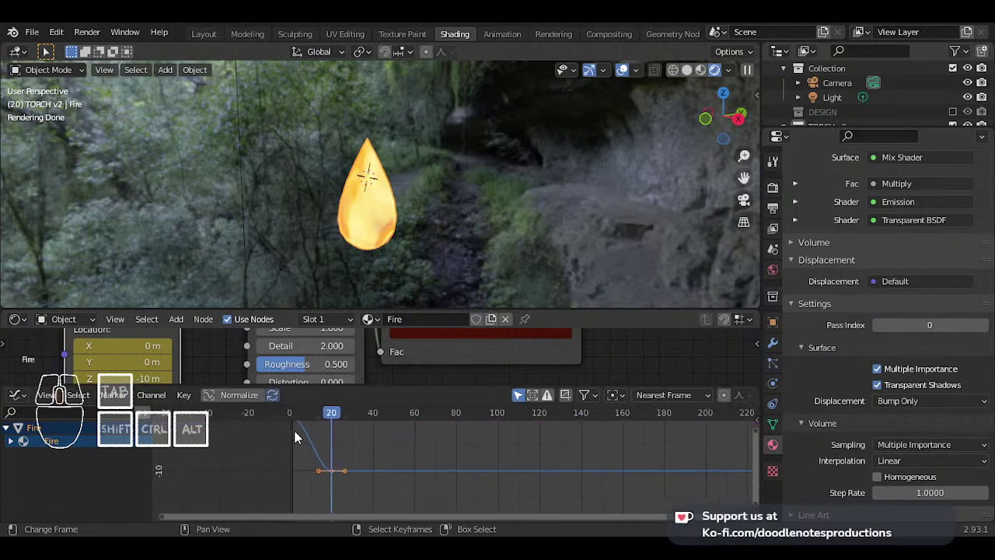
- Examine the Graph Editor's keyframe interpolation, handle type, insertion and channel options for the flame's curves
left_click(183, 396)
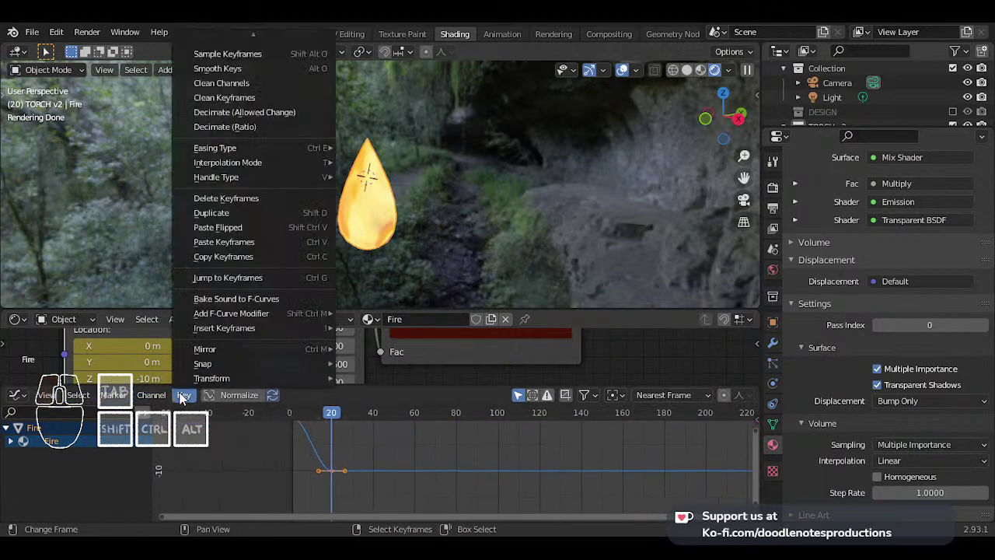
mouse_move(296, 162)
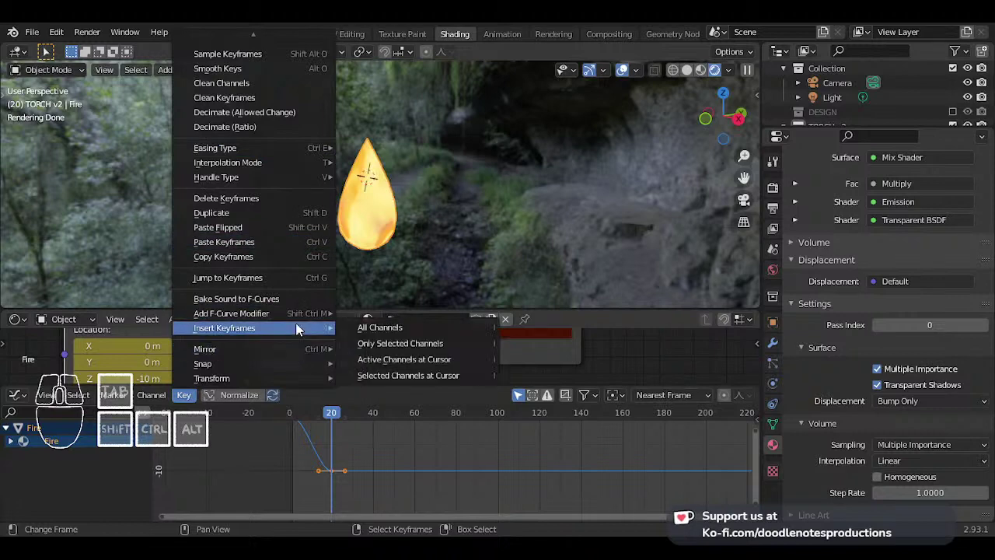
mouse_move(308, 314)
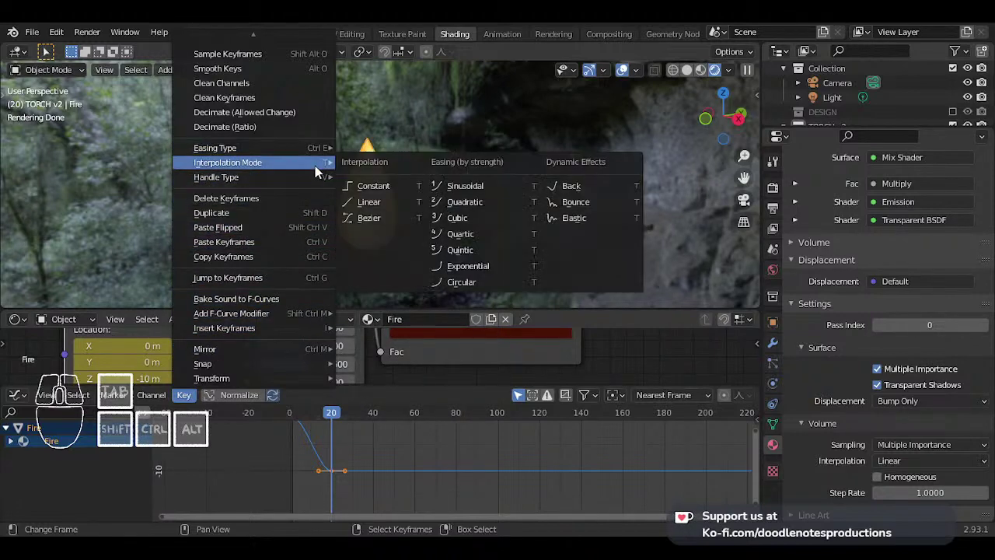
mouse_move(287, 42)
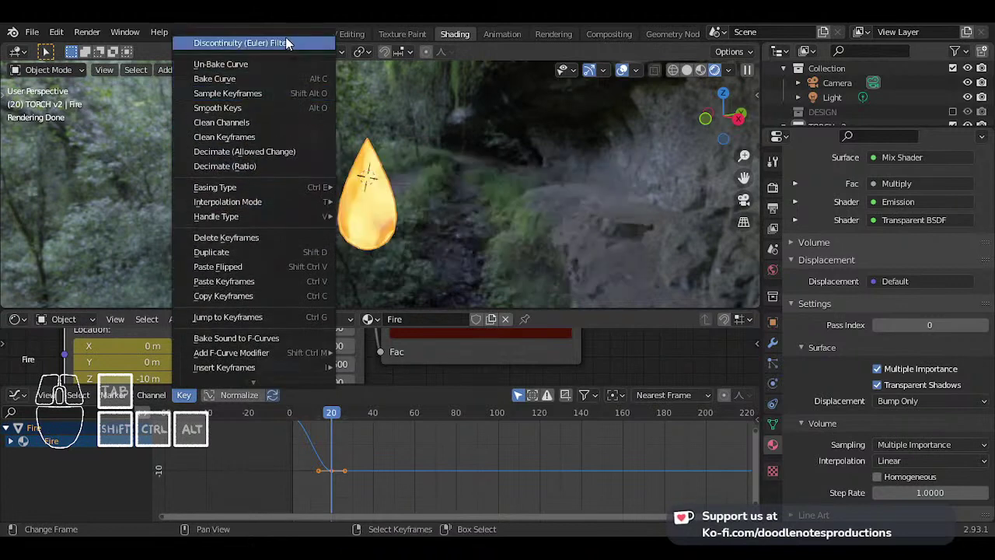
mouse_move(150, 397)
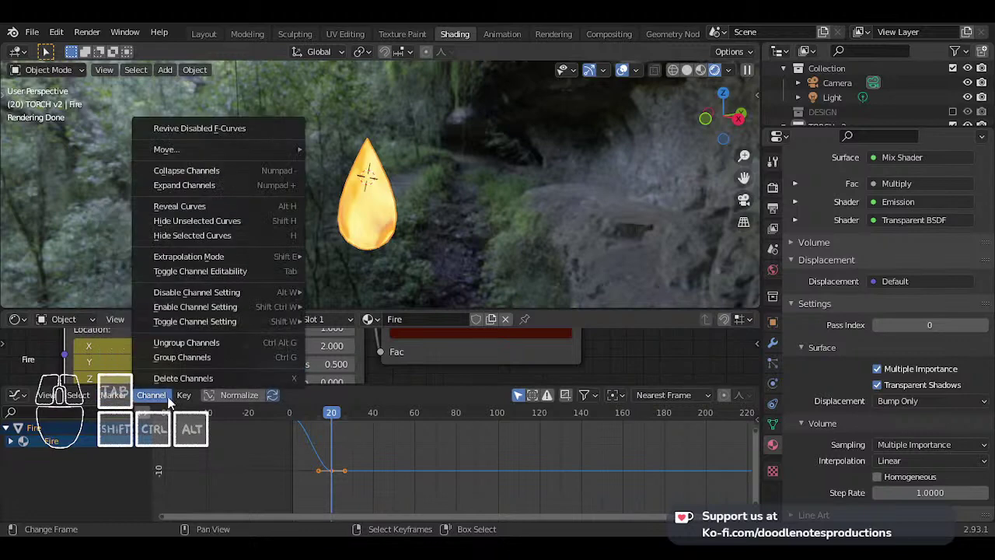
mouse_move(183, 398)
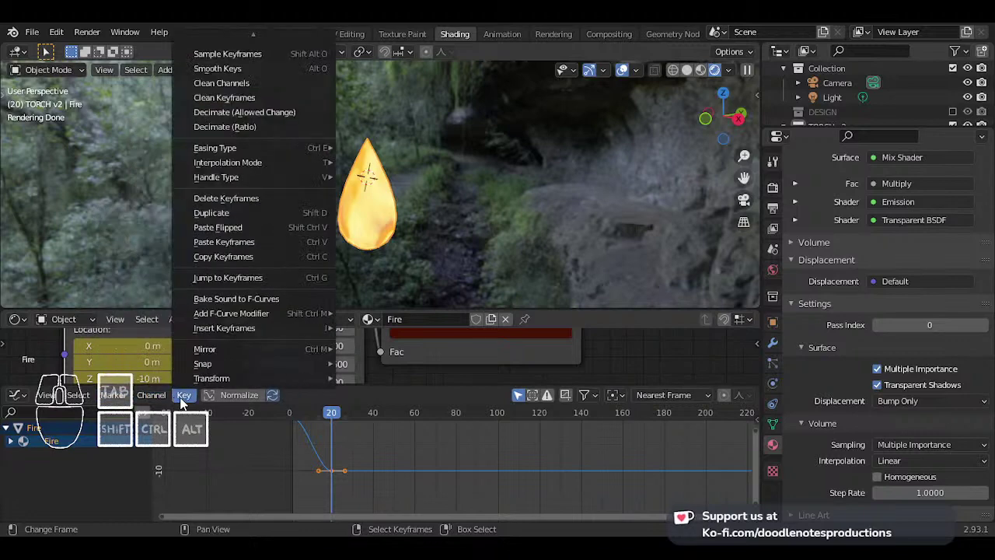
mouse_move(271, 176)
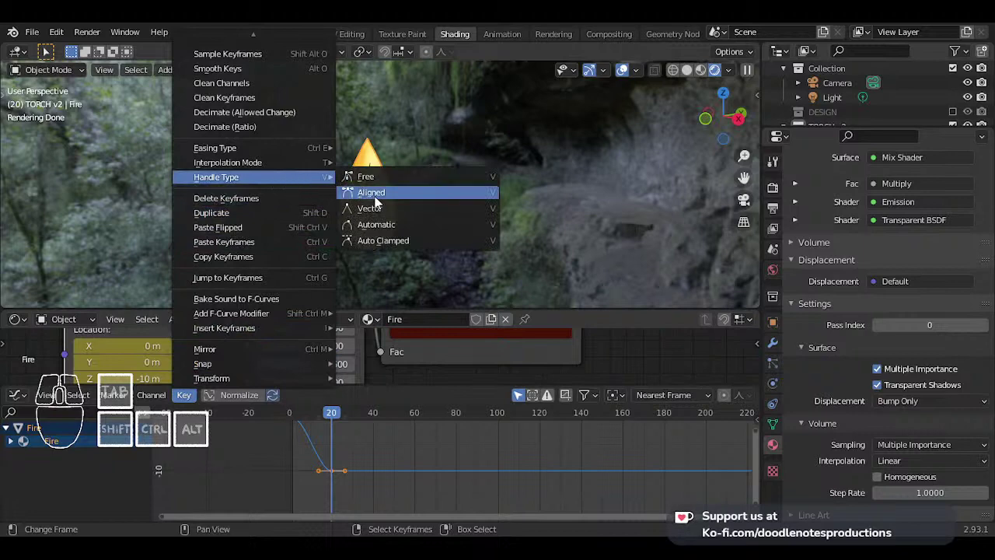
- Try the Vector handle type on the Mapping location keyframes and undo it
left_click(388, 224)
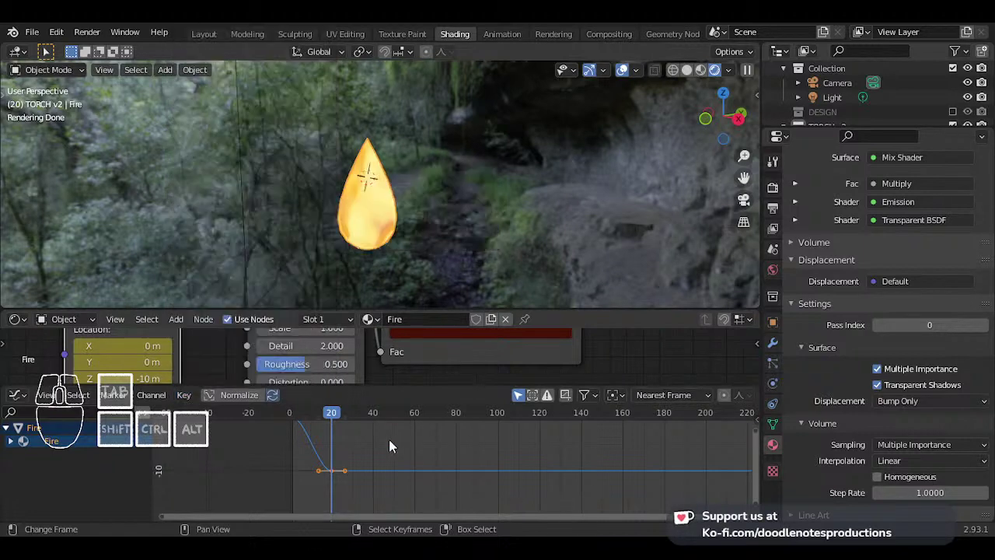
key("v")
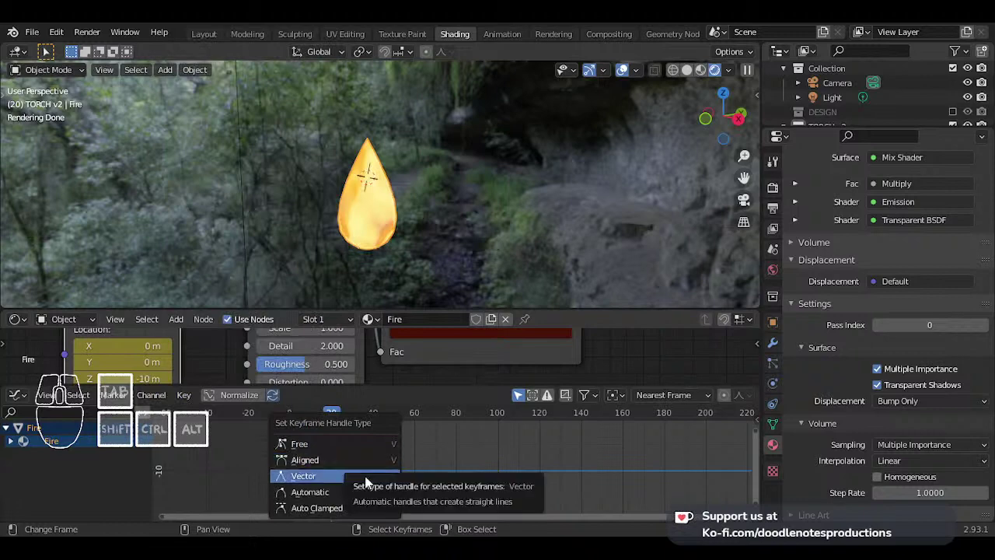
left_click(367, 477)
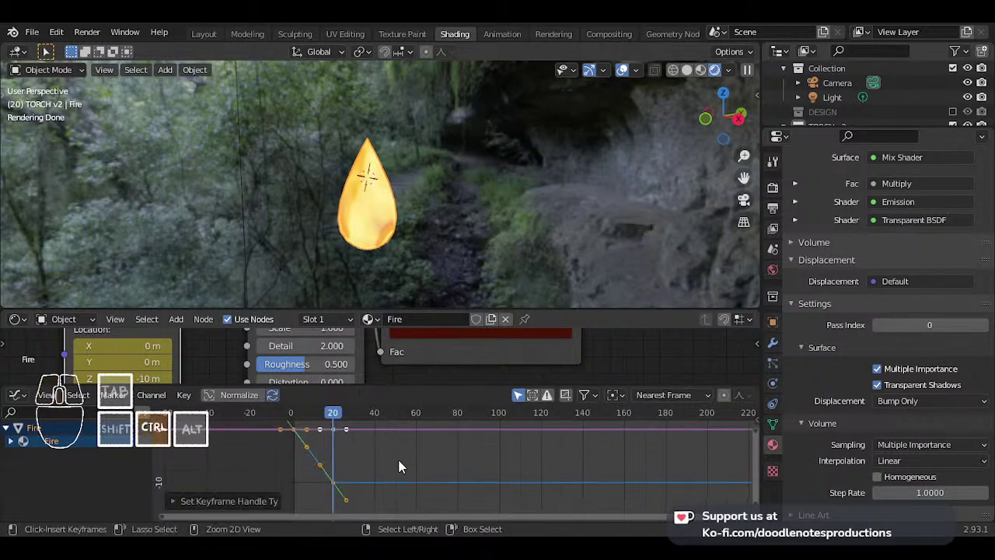
key("ctrl+z")
left_click(184, 395)
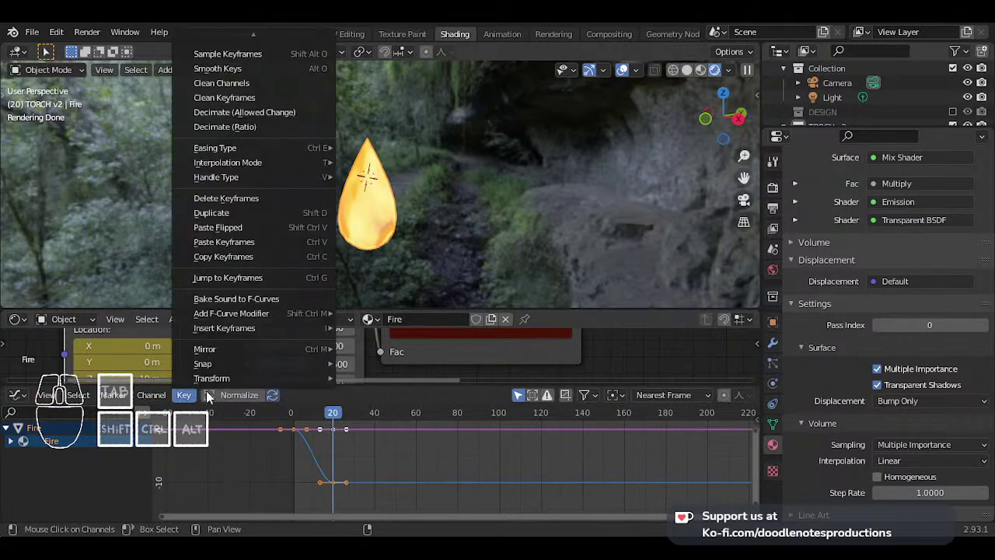
mouse_move(268, 178)
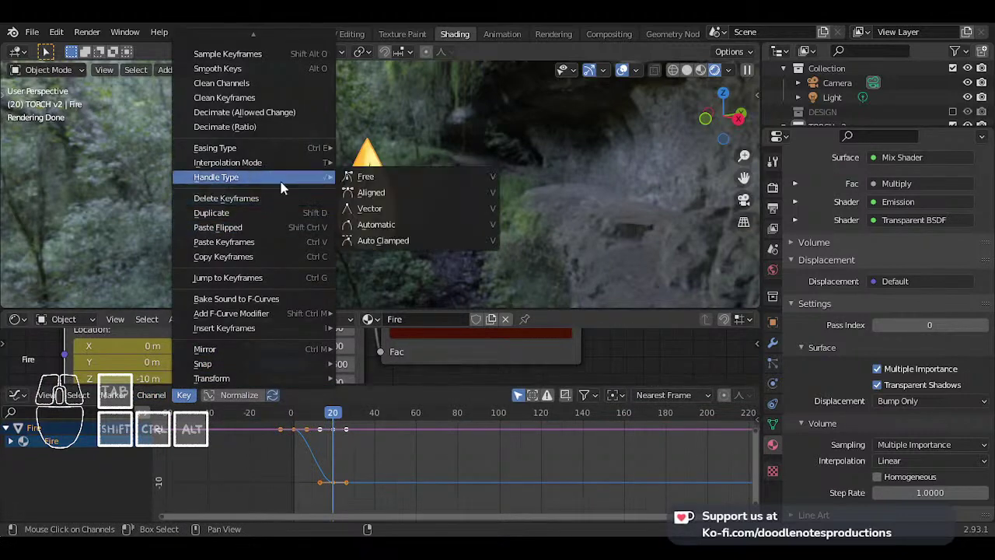
key("g")
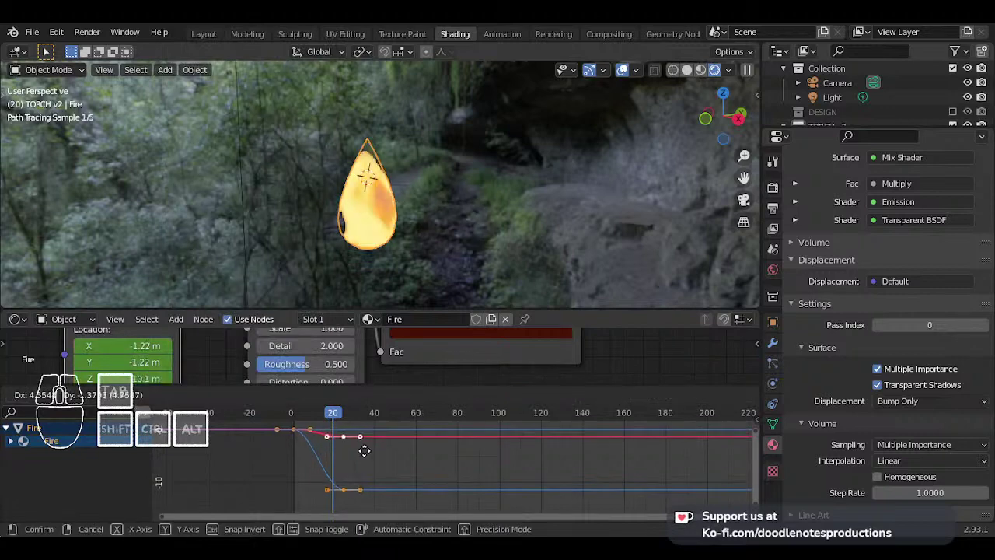
key("Escape")
- Set the Mapping location curves to Linear Extrapolation and play the flame animation from the start
key("shift+e")
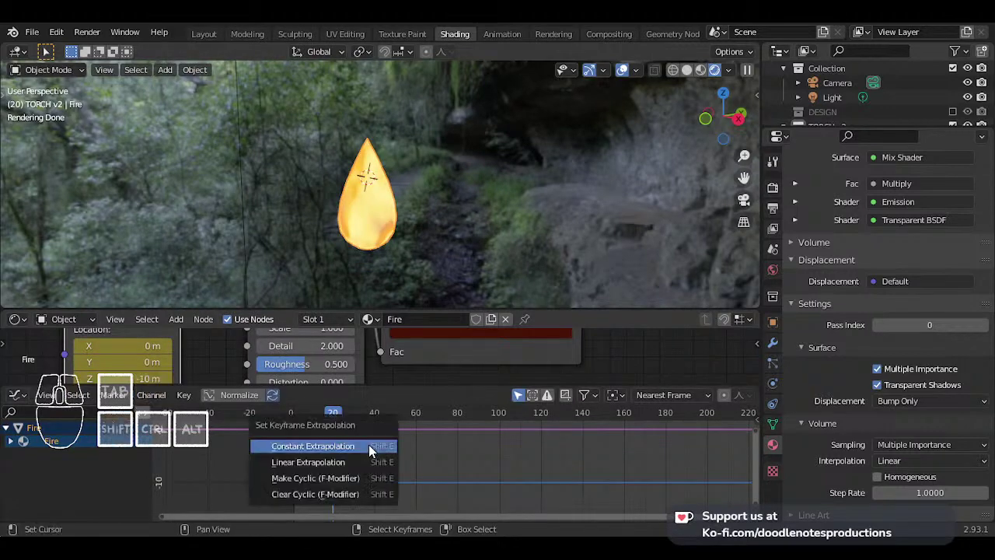
left_click(360, 462)
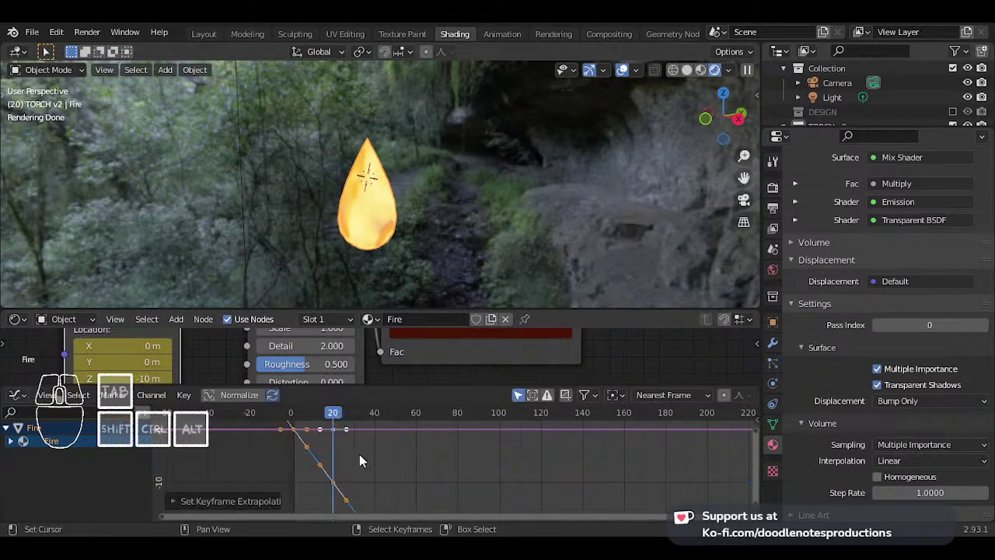
scroll(302, 448, "down", 2)
key("shift+Left")
key("space")
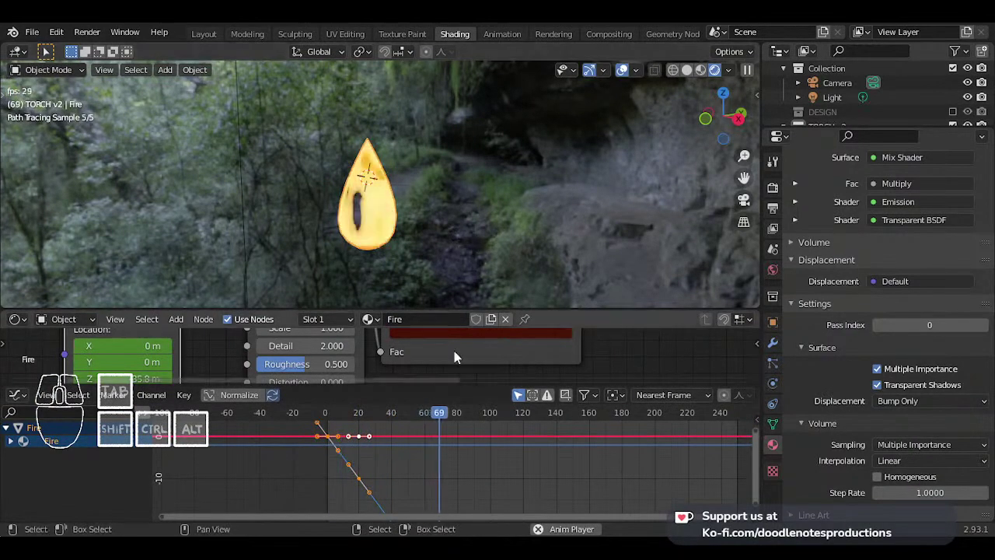
- Back in the Dope Sheet, move the second Mapping location keyframe to 2+00 and play back the slower flame
key("ctrl+Tab")
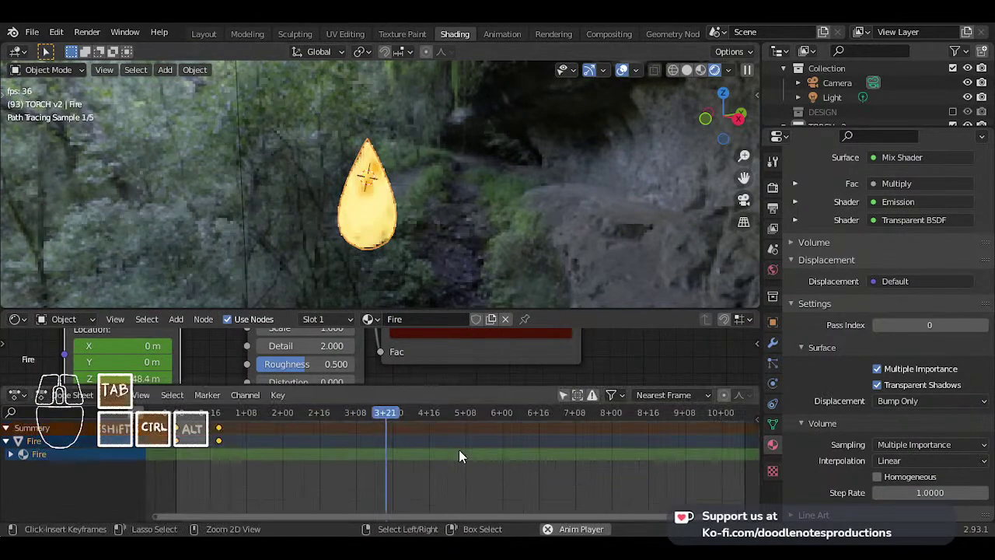
left_click(186, 440)
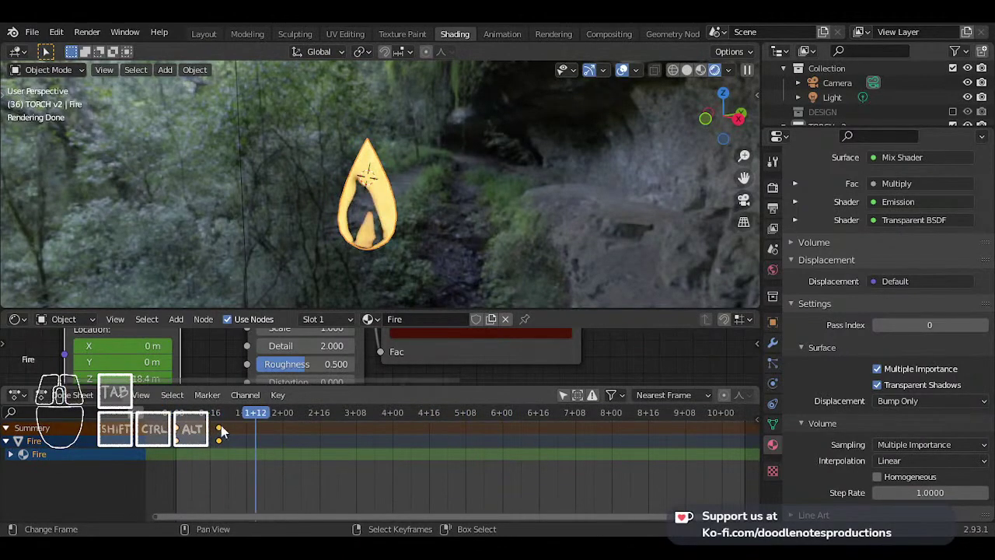
left_click_drag(221, 432, 282, 429)
left_click(285, 429)
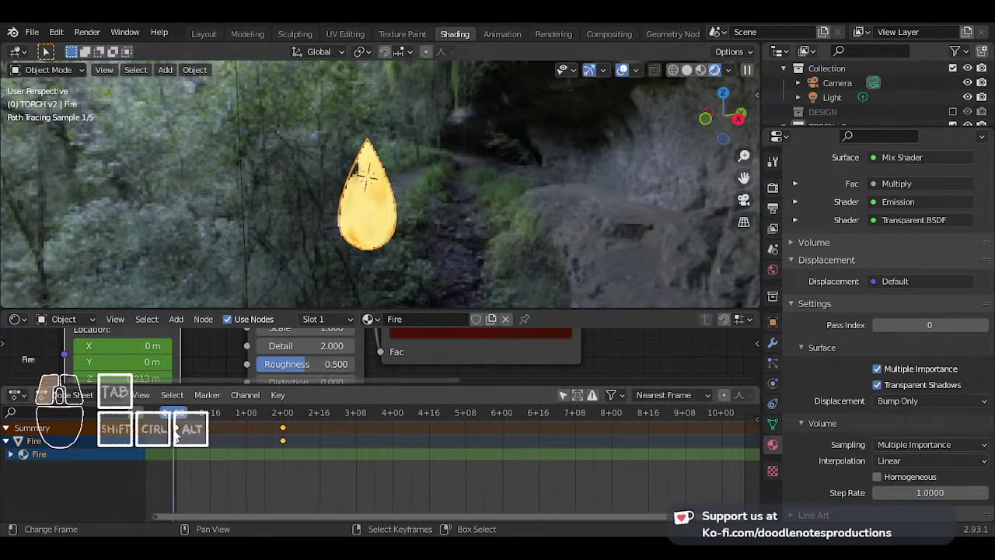
left_click(180, 437)
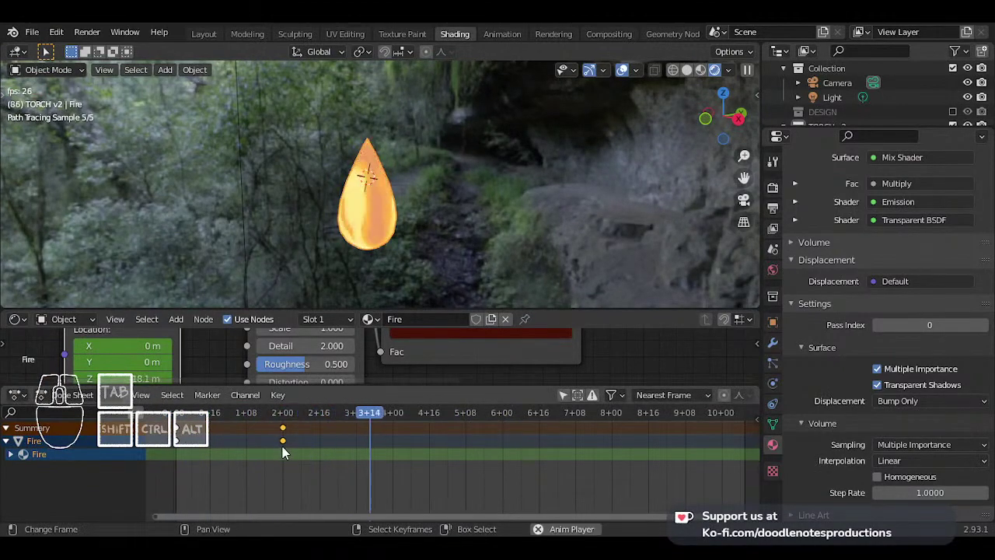
key("space")
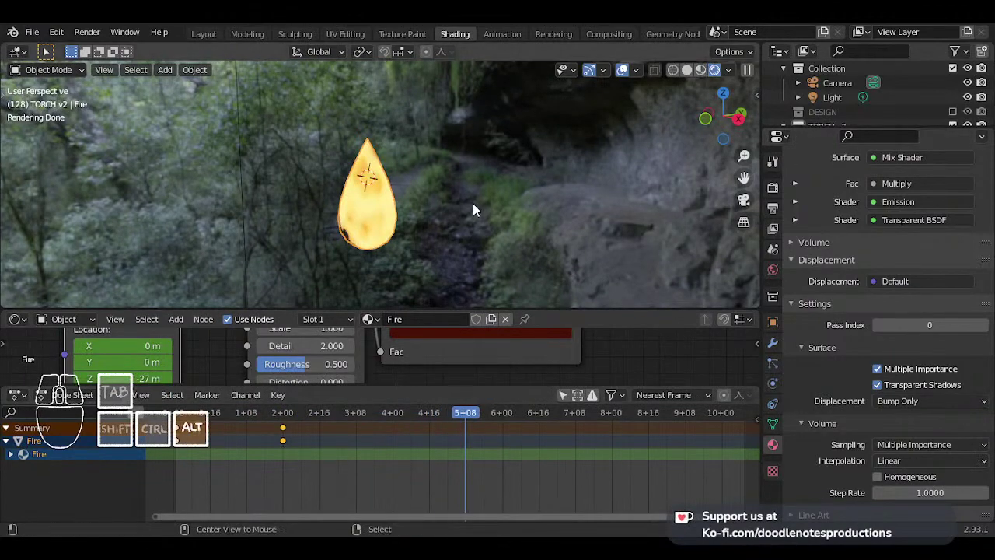
- Unhide the rest of the lantern and preview the flame animation inside it from a wider view
key("alt+h")
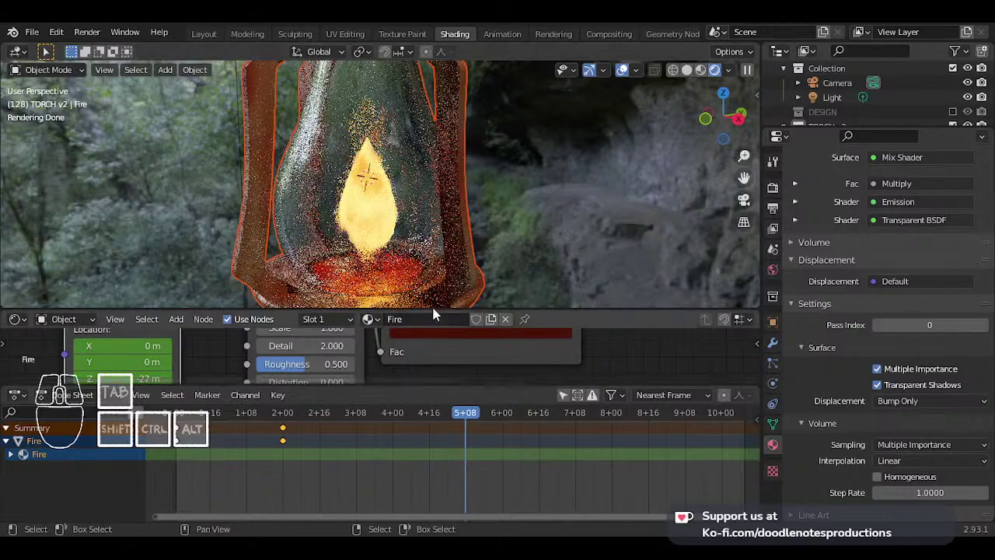
left_click(186, 437)
key("space")
key("space")
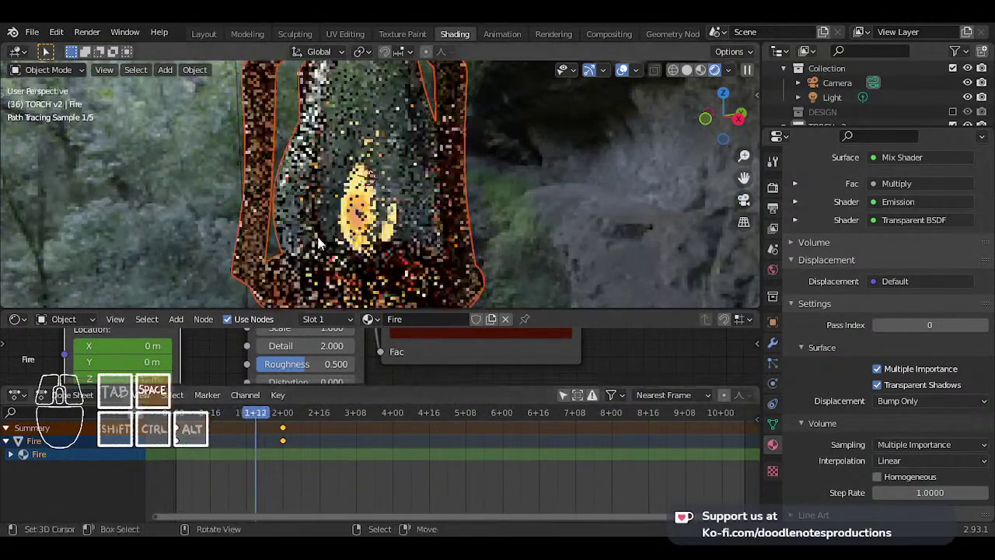
scroll(397, 204, "down", 5)
middle_click_drag(396, 203, 443, 199)
key("space")
key("space")
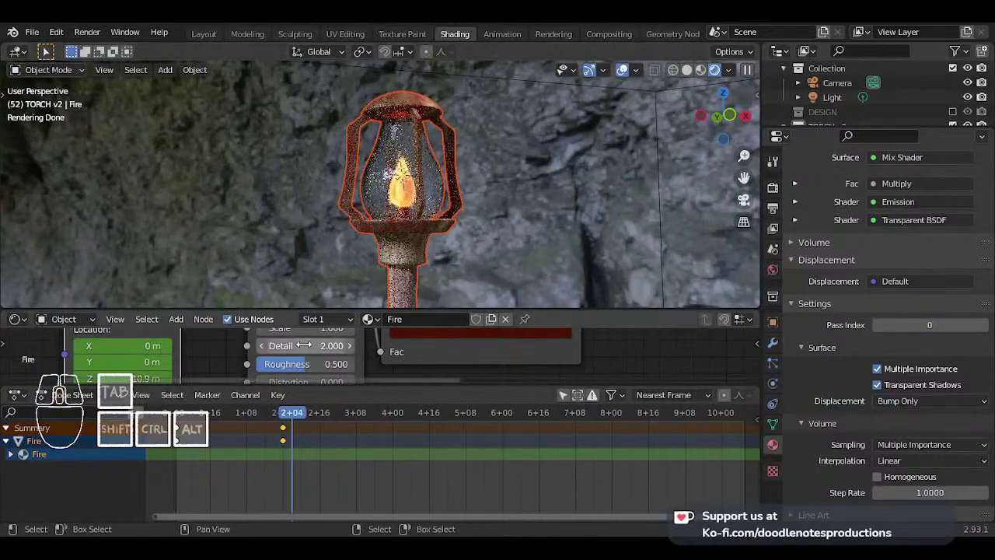
- Set the Fire material's Emission strength to 1000 and preview the flame animation
middle_click_drag(490, 362, 438, 337)
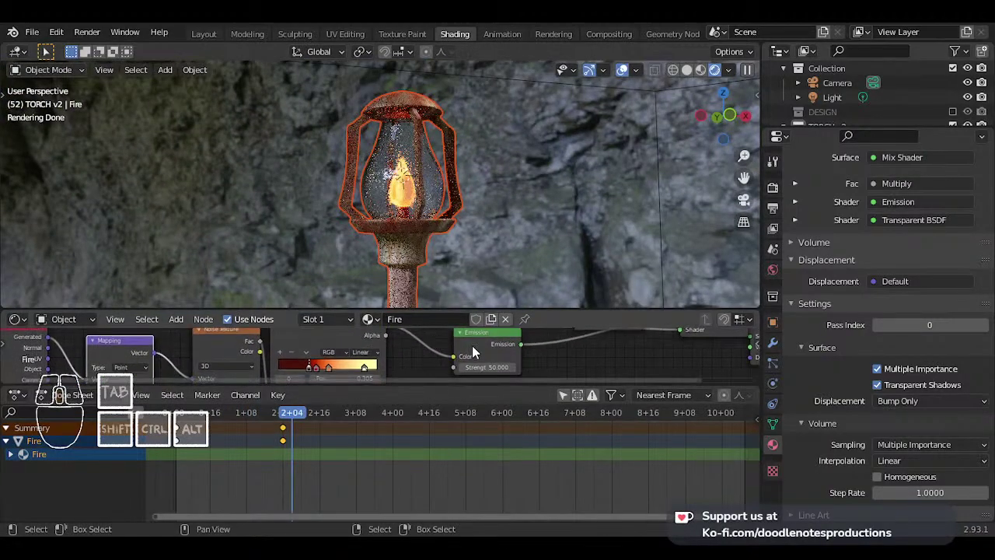
scroll(481, 354, "up", 1)
type("100")
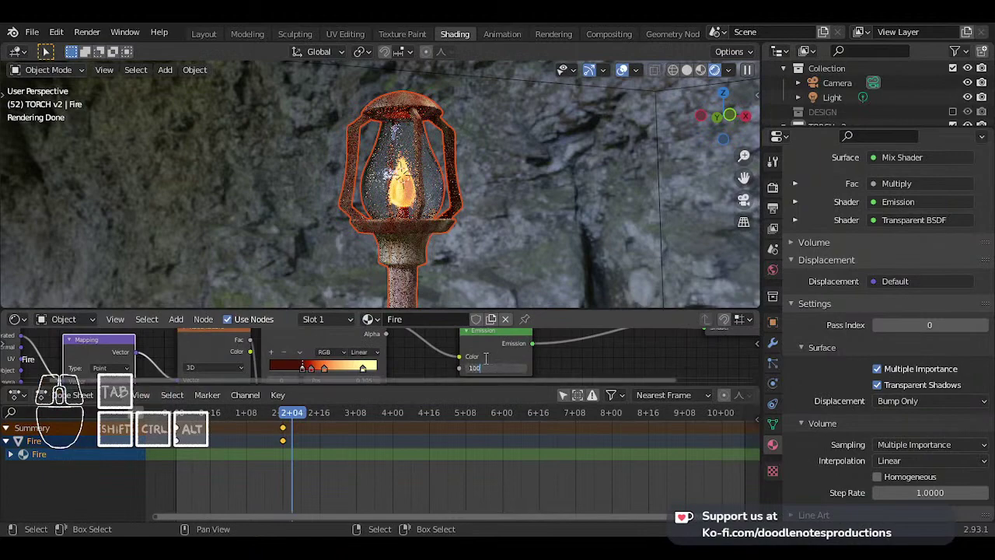
type("0")
key("Return")
left_click(225, 447)
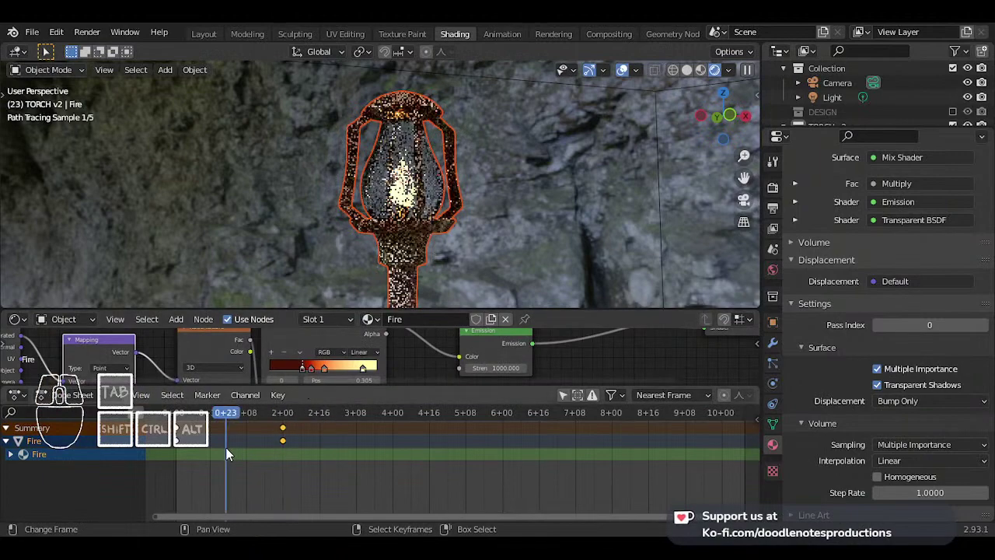
key("space")
key("space")
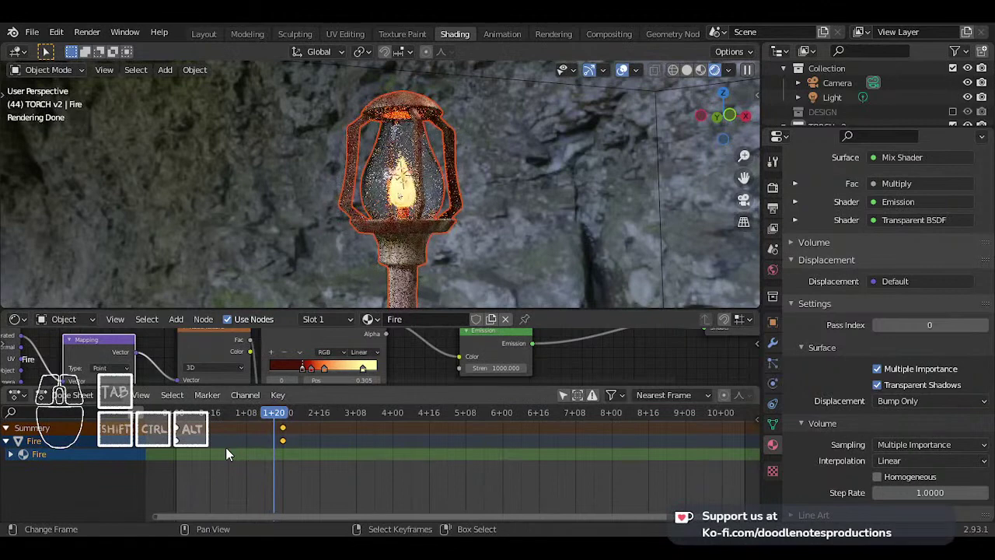
- Set the Fire material's Emission strength to 2000
left_click(501, 371)
type("2000")
key("Return")
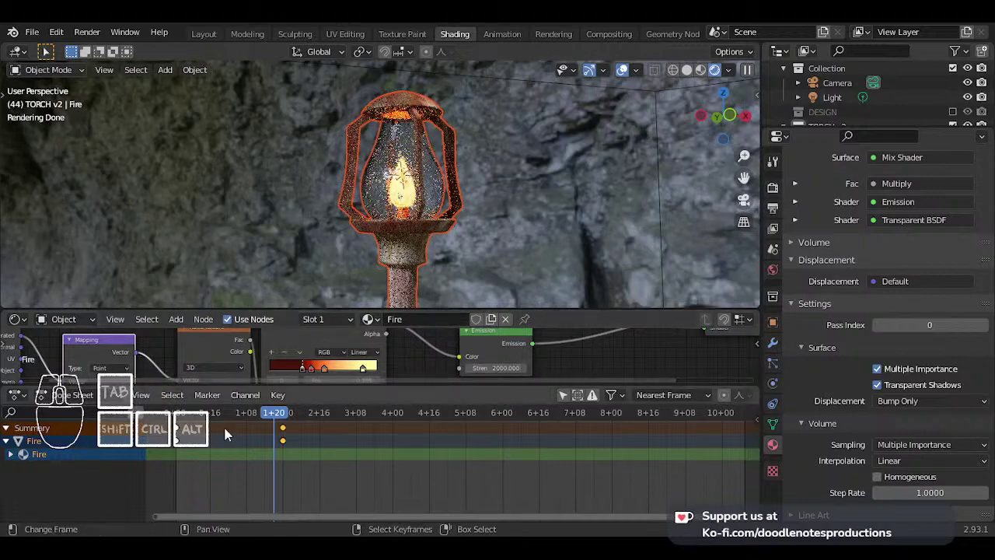
- Play back the flame animation in the rendered lantern, viewing it both from a distance and closer in
left_click_drag(179, 441, 226, 423)
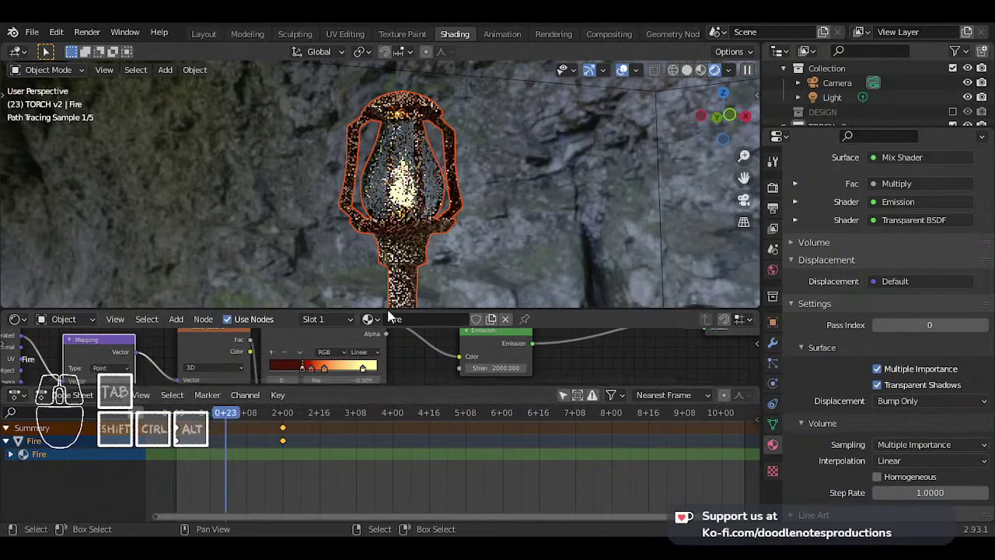
key("space")
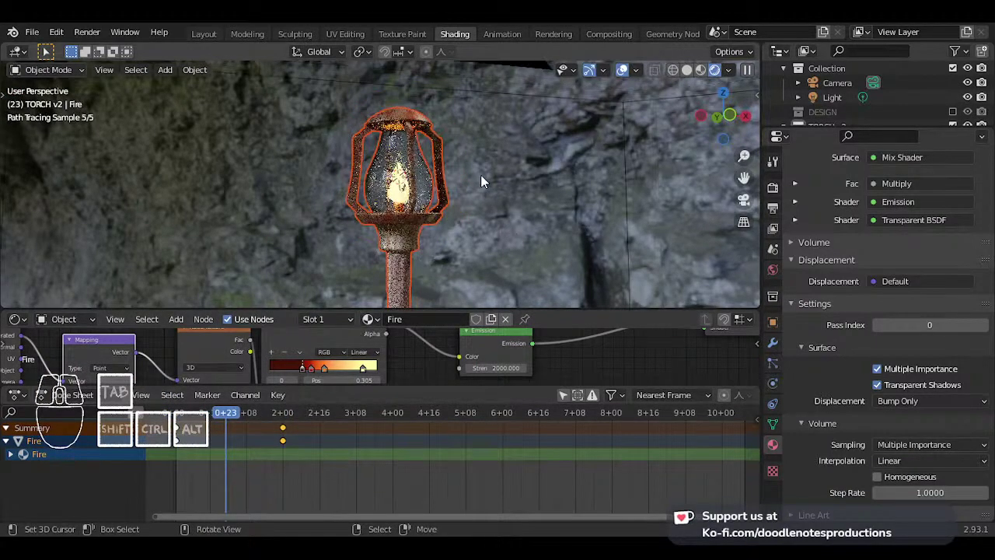
key("space")
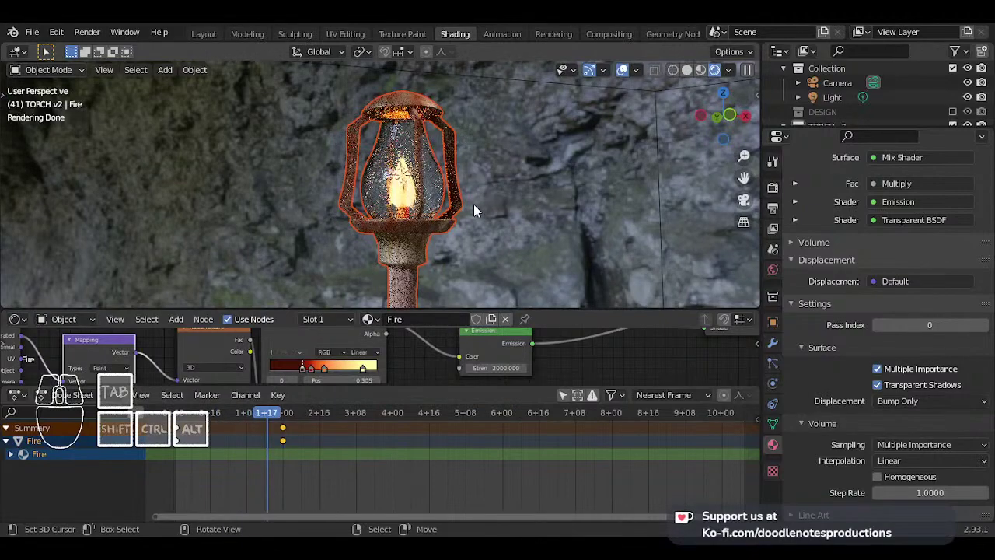
key("space")
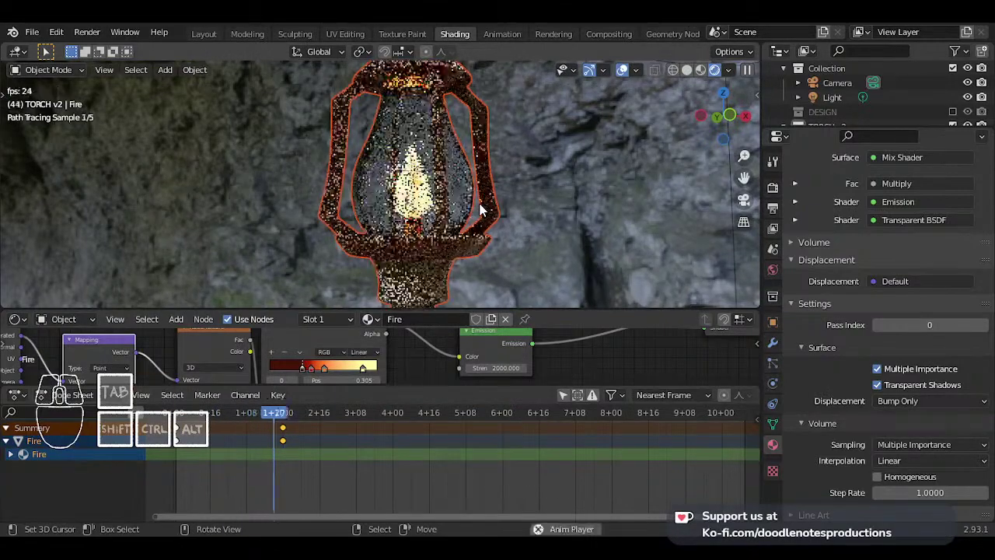
key("space")
- Add a Wave modifier to the Fire object
left_click(773, 342)
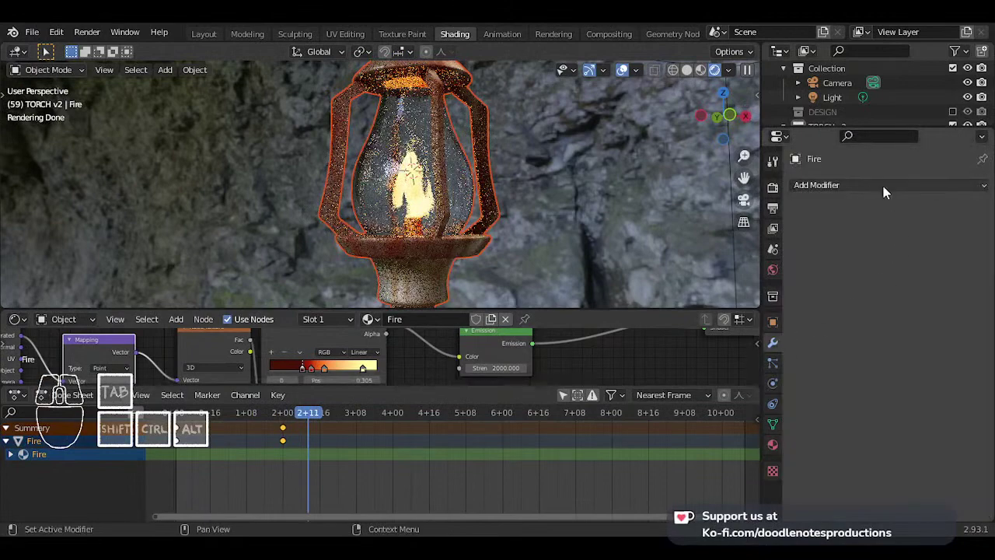
left_click(883, 186)
left_click(805, 467)
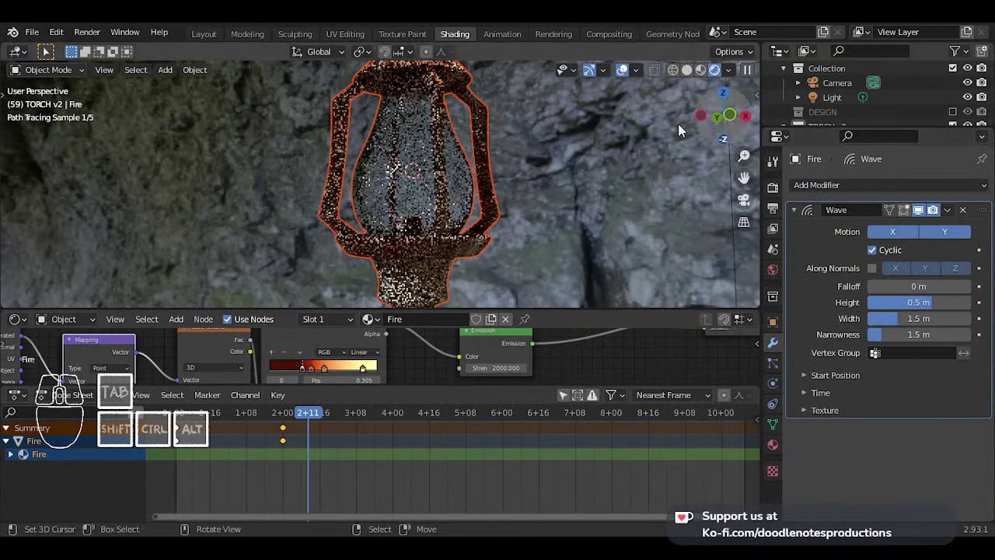
scroll(435, 244, "down", 1)
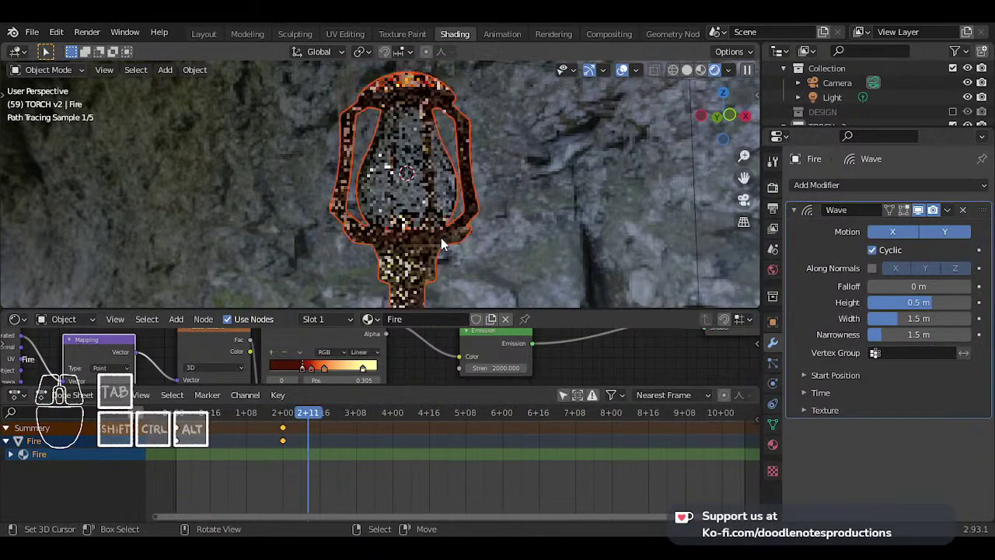
scroll(439, 242, "up", 1)
- Try Wave modifier heights of 0.1 m and 0.05 m on the flame, playing the animation from the start
mouse_move(186, 426)
left_mouse_down()
mouse_move(206, 444)
mouse_move(185, 440)
left_mouse_up()
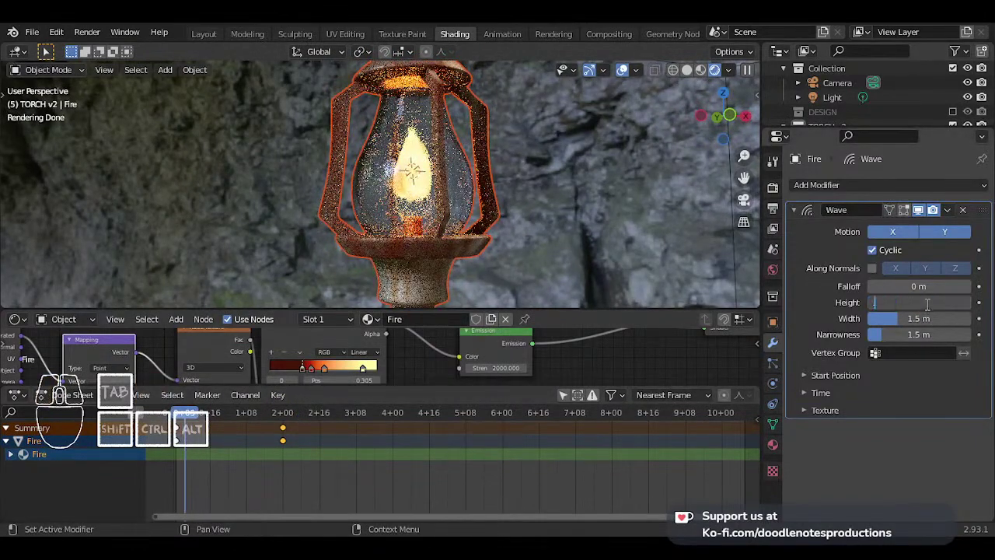
key("Return")
key("shift+Left")
key("space")
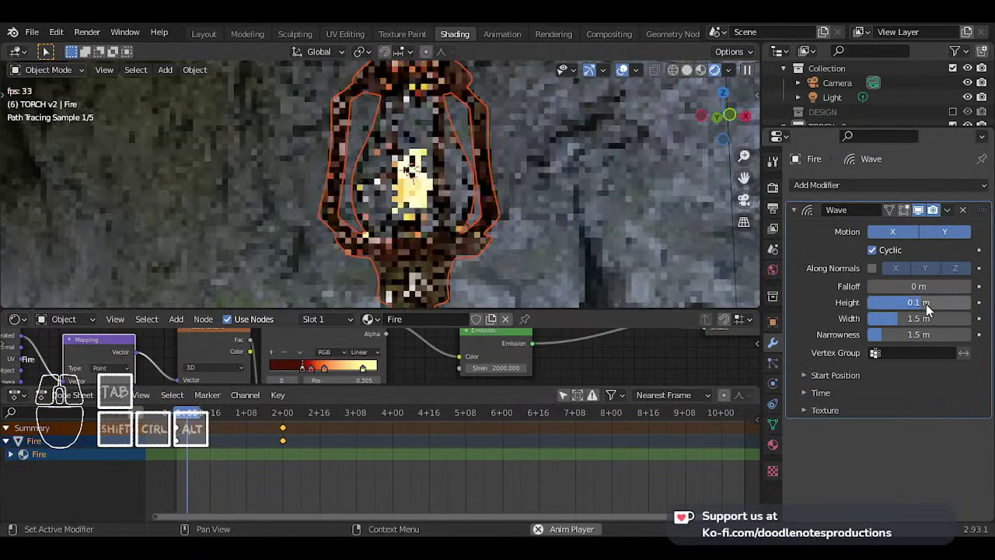
key("space")
left_click(929, 303)
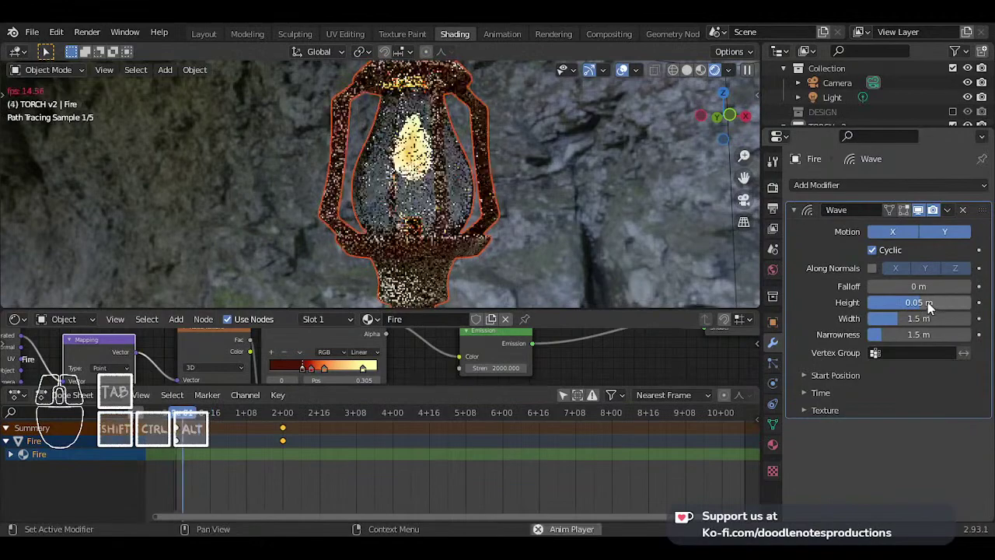
- Set the Wave modifier's height to 0.001 m and play back the flame animation
left_click(915, 303)
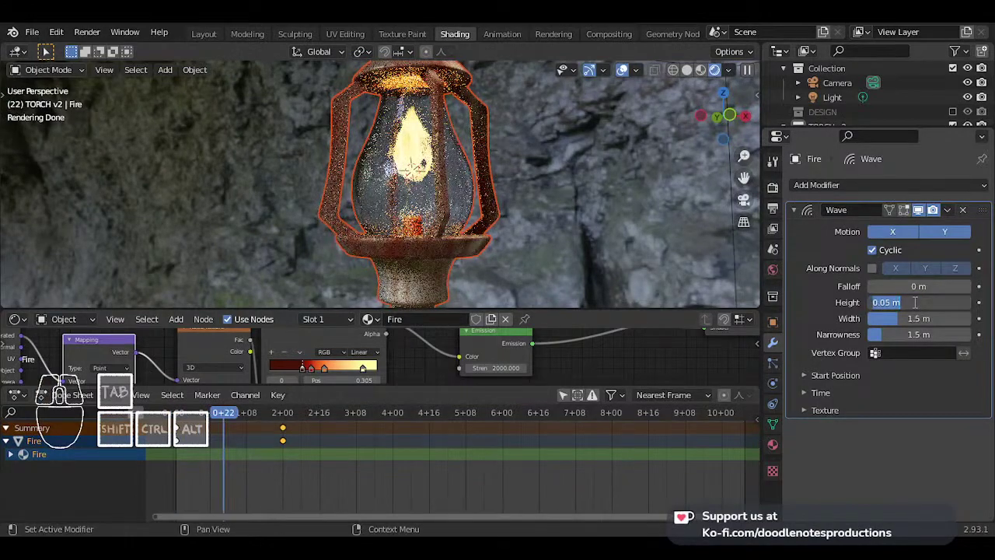
type(".001")
key("Return")
key("space")
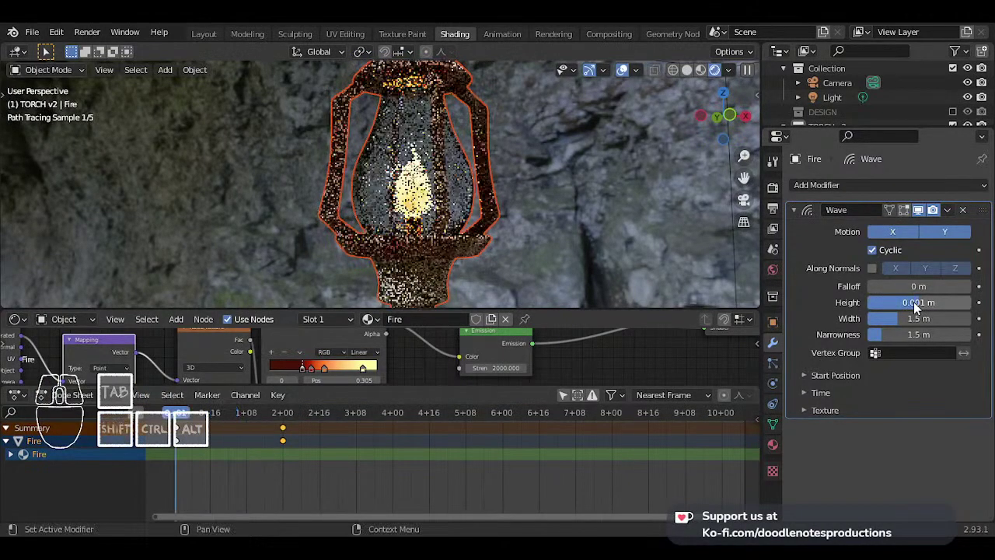
- Set the Wave modifier's height to 0.002 m and preview the flame's motion
left_click(922, 304)
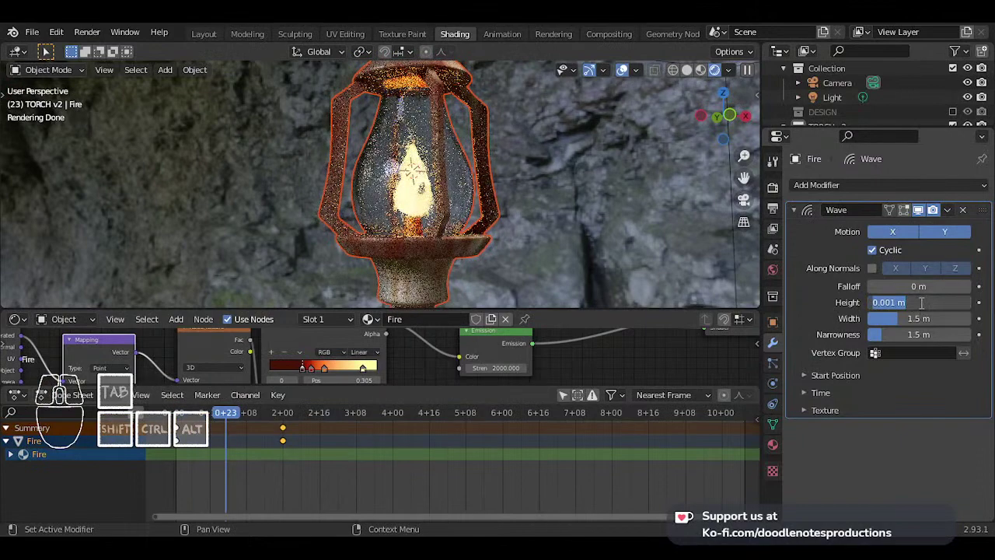
type(".002")
key("Return")
key("space")
key("space")
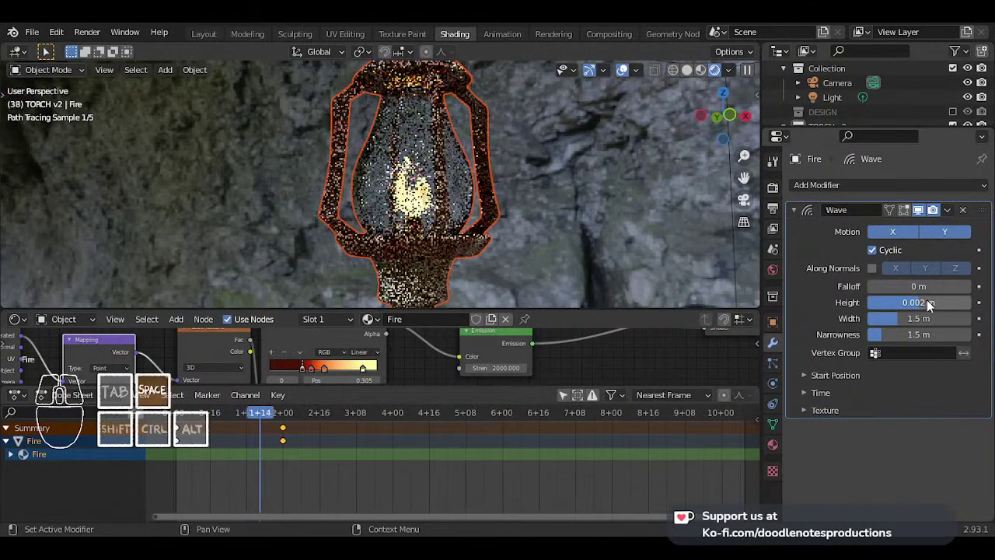
- Set the Wave modifier's height to 0.005 m and play back the flame in the rendered view
left_click(928, 300)
type(".00")
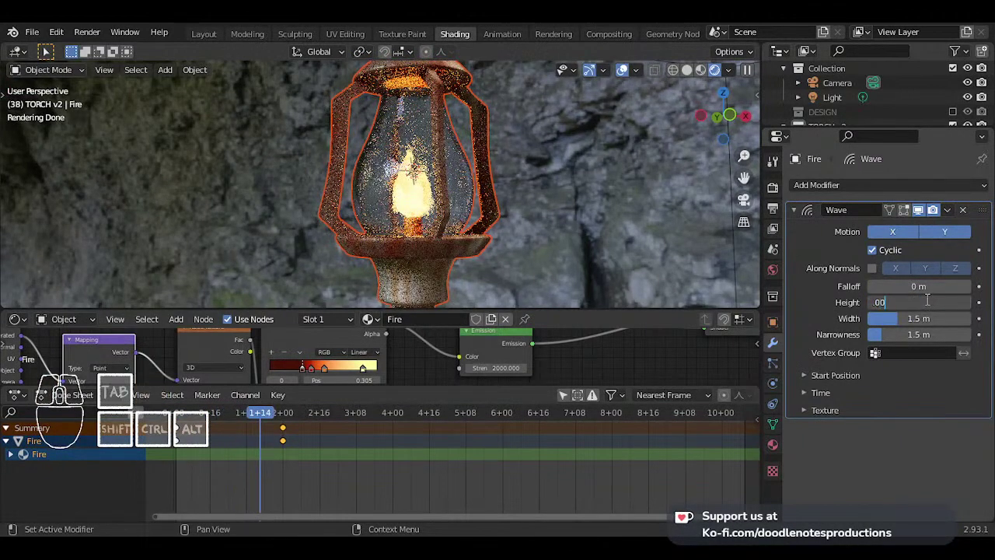
type("5")
key("Return")
key("space")
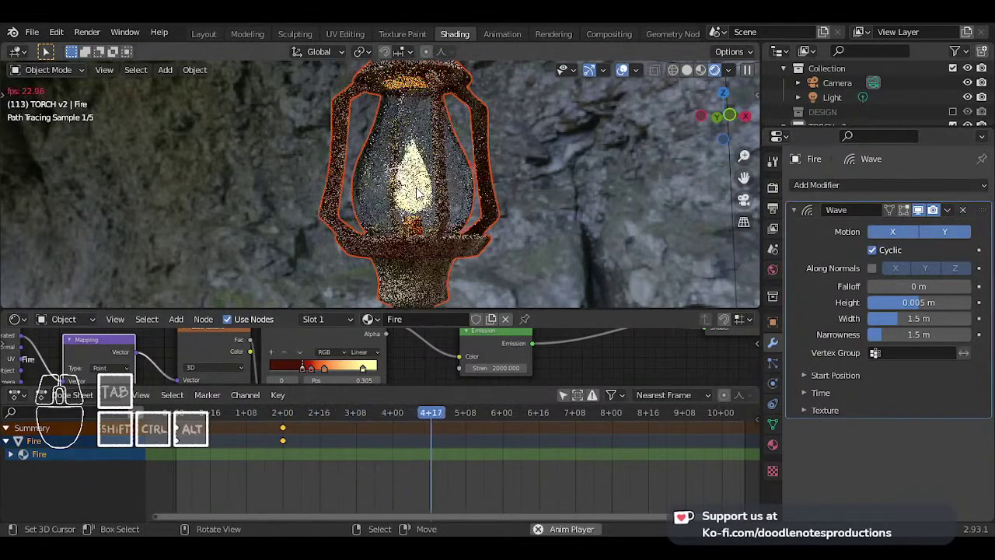
key("space")
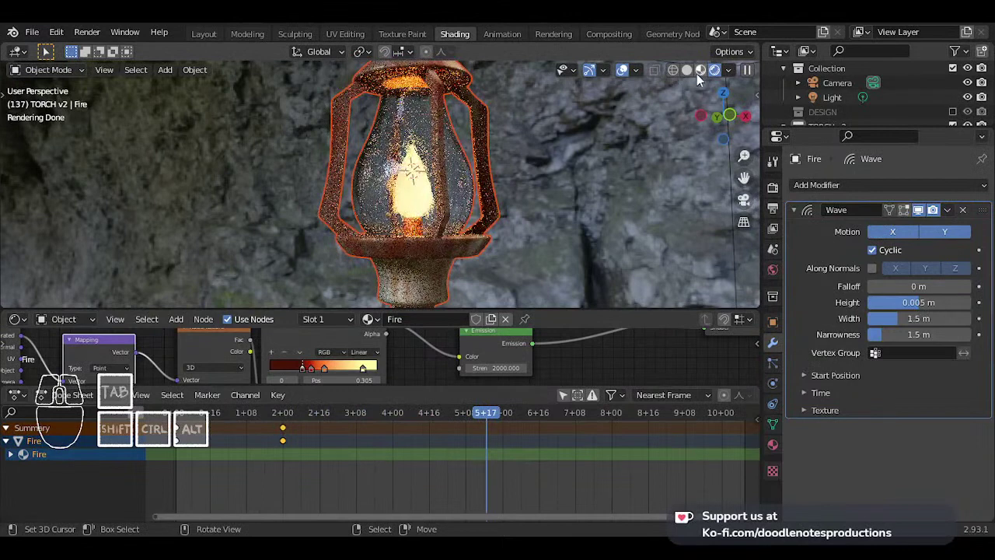
- Switch the viewport to solid shading and enable the Wave modifier's Along Normals on X, Y and Z
left_click(699, 72)
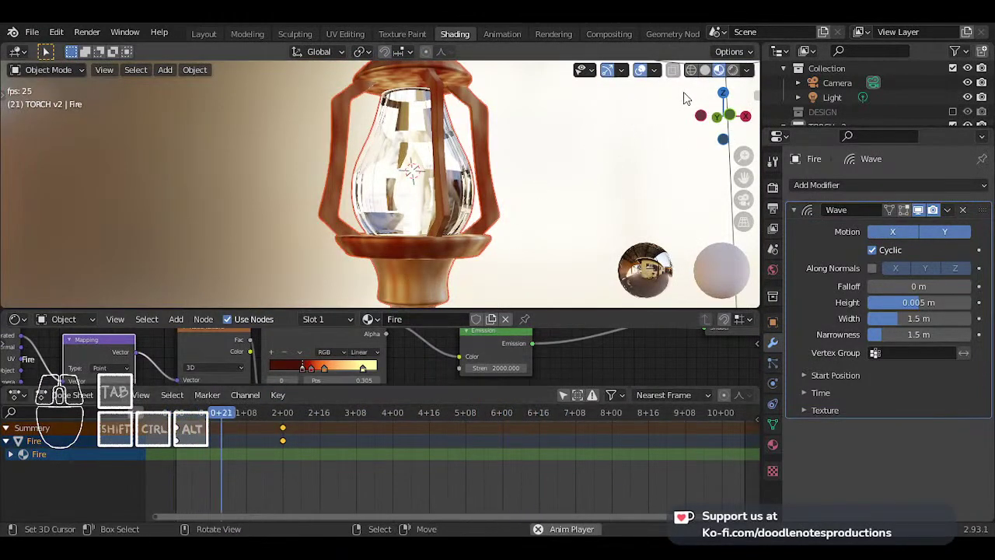
left_click(705, 70)
scroll(424, 191, "up", 2)
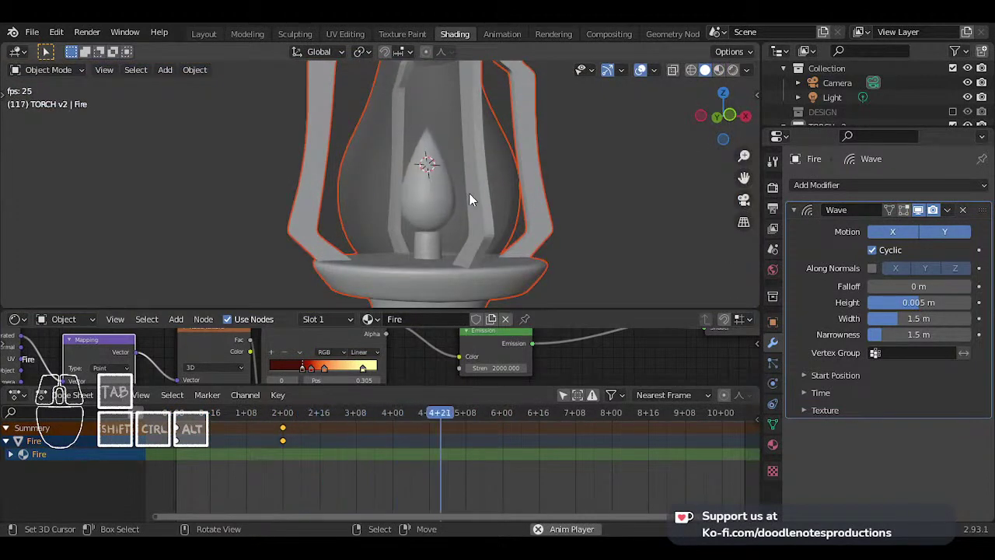
left_click(873, 268)
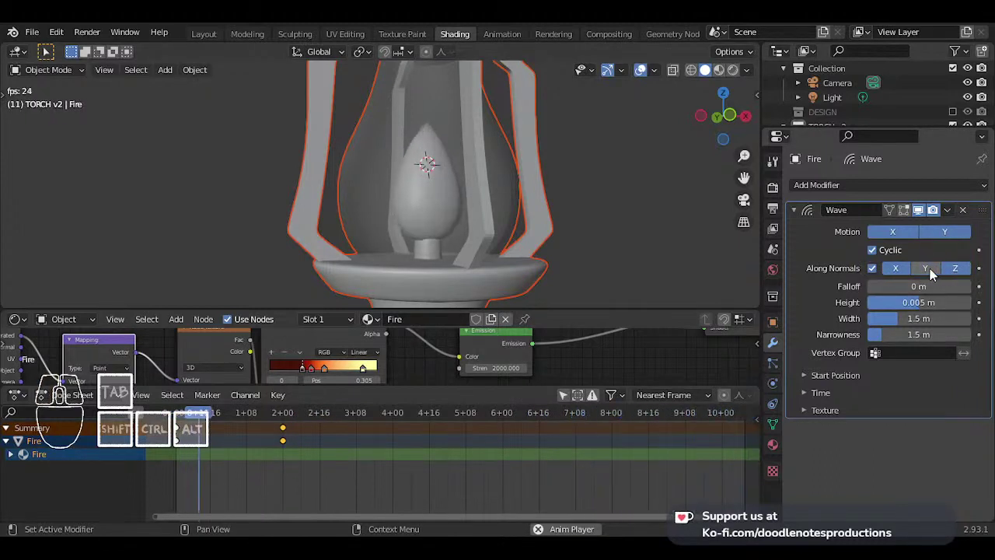
left_click(955, 269)
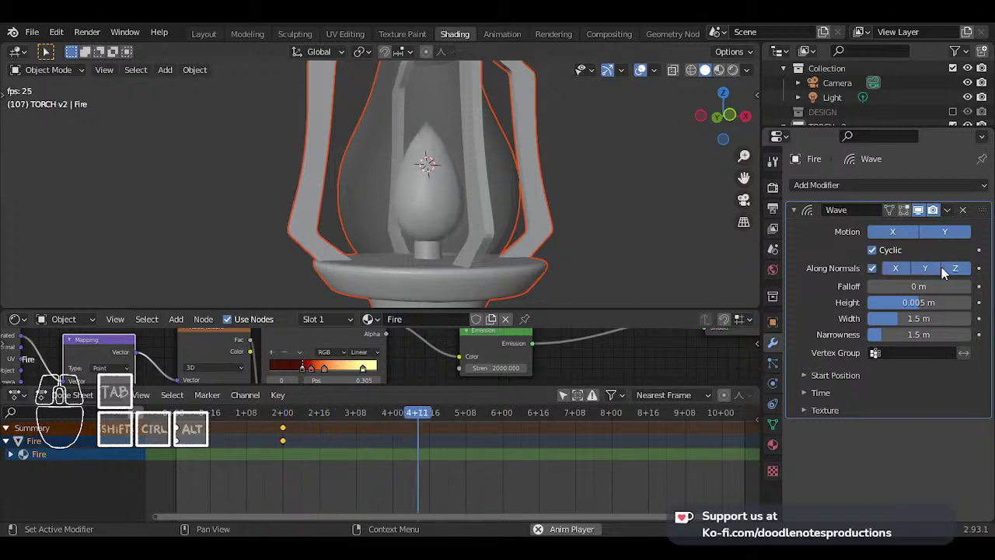
- Select only the flame, raise it slightly along Z above the wick, and replay the animation from the start
left_click(444, 203)
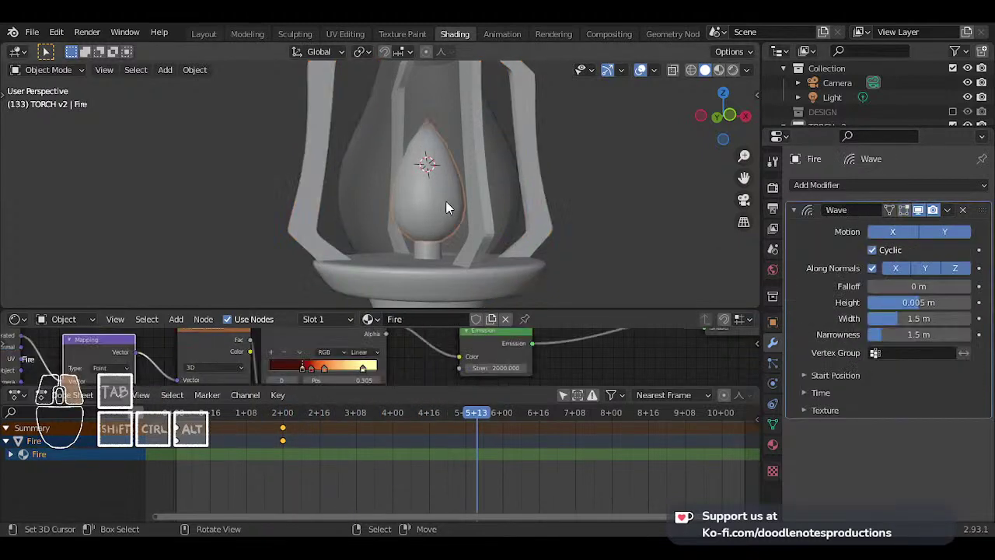
key("g")
key("z")
left_click(456, 174)
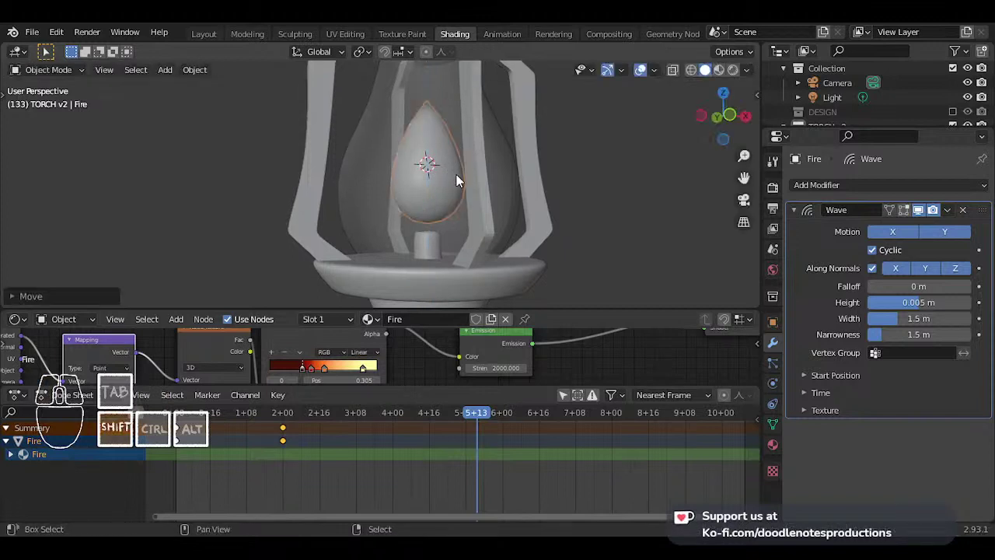
key("shift+Left")
key("space")
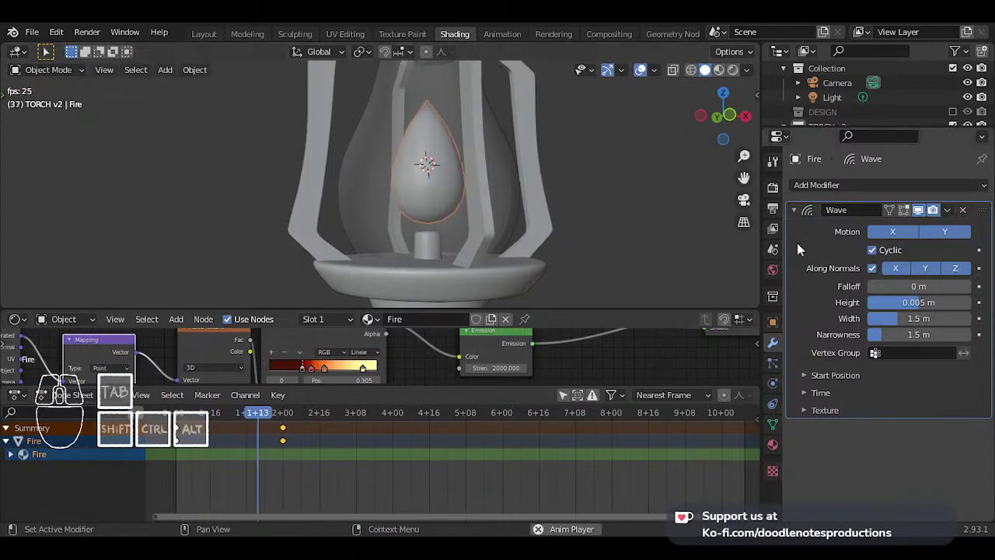
- Compare the flame's wave motion with Along Normals off and on, then preview it in rendered shading
left_click(872, 268)
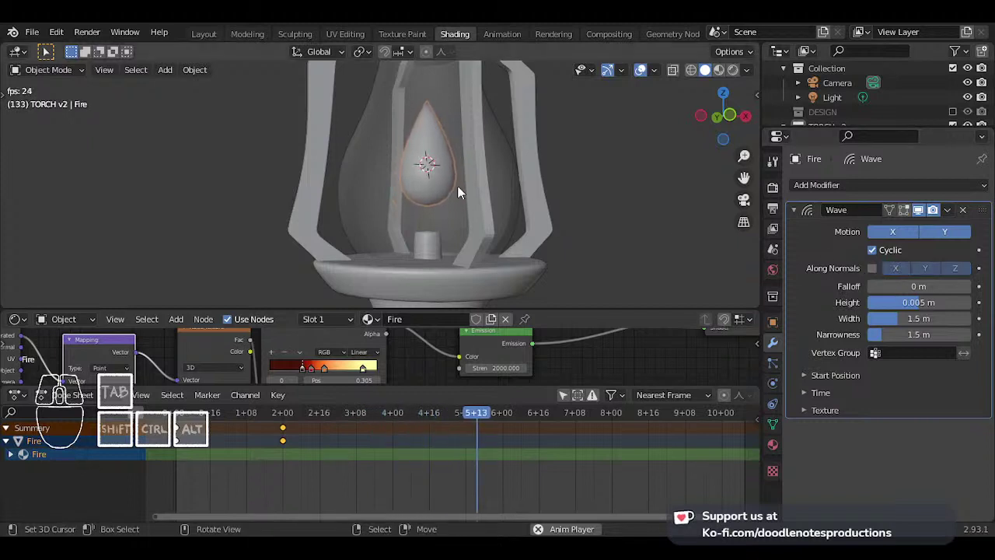
left_click(872, 268)
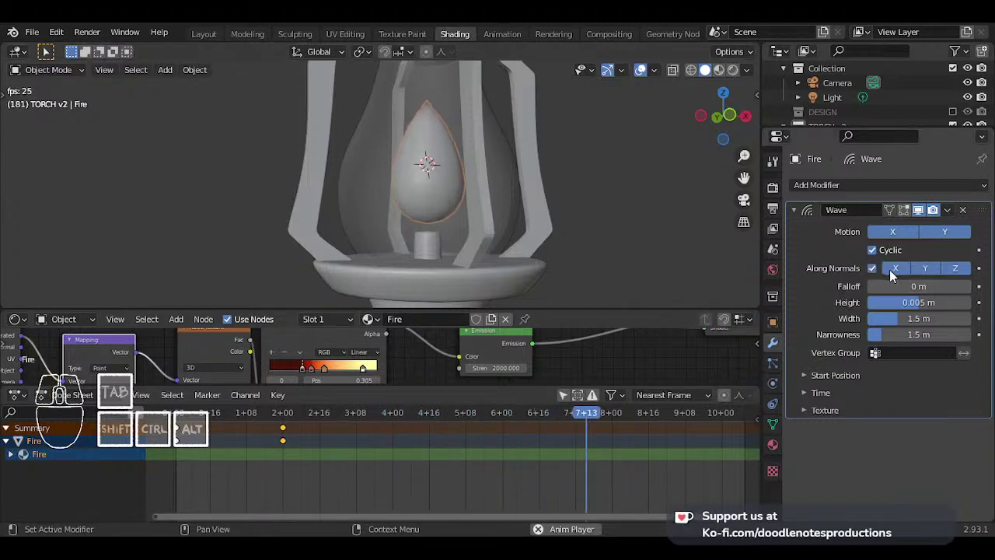
scroll(489, 195, "down", 3)
scroll(498, 196, "up", 1)
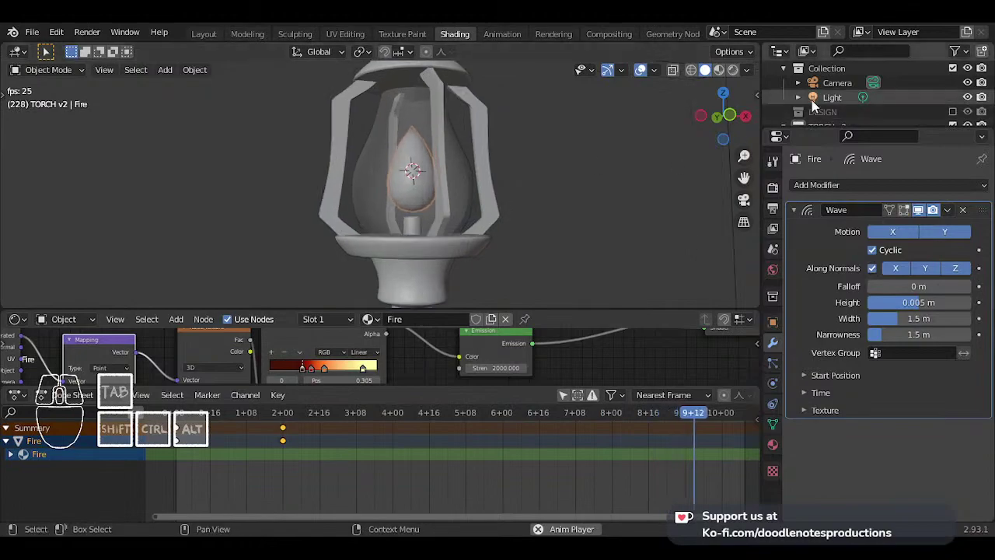
left_click(732, 70)
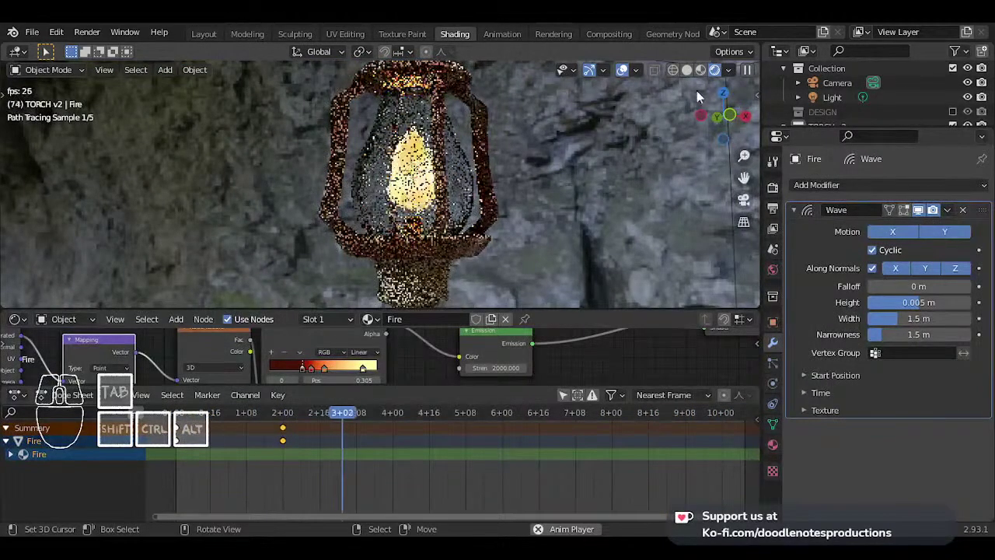
- Turn off Along Normals in the Wave modifier and return the viewport to solid shading
left_click(871, 268)
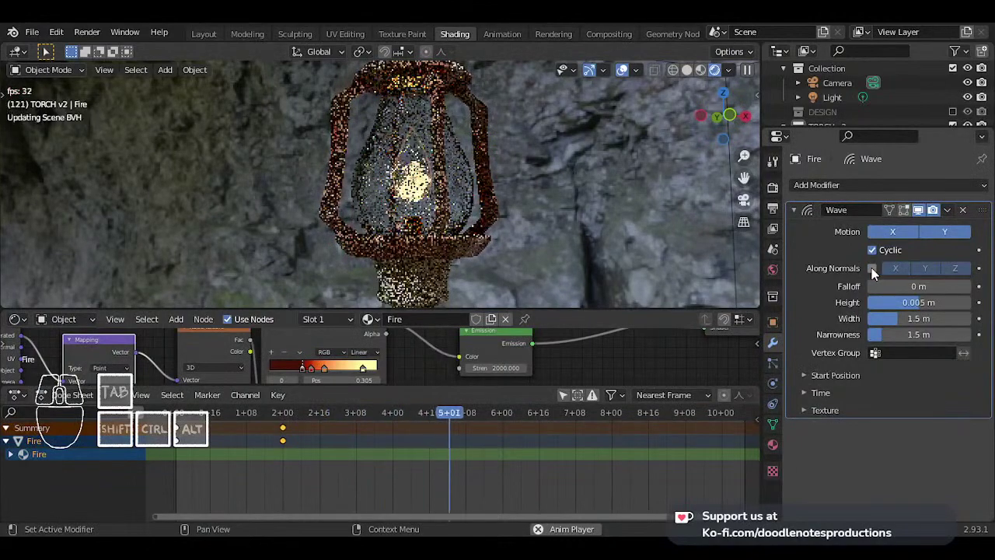
left_click(674, 70)
left_click(705, 70)
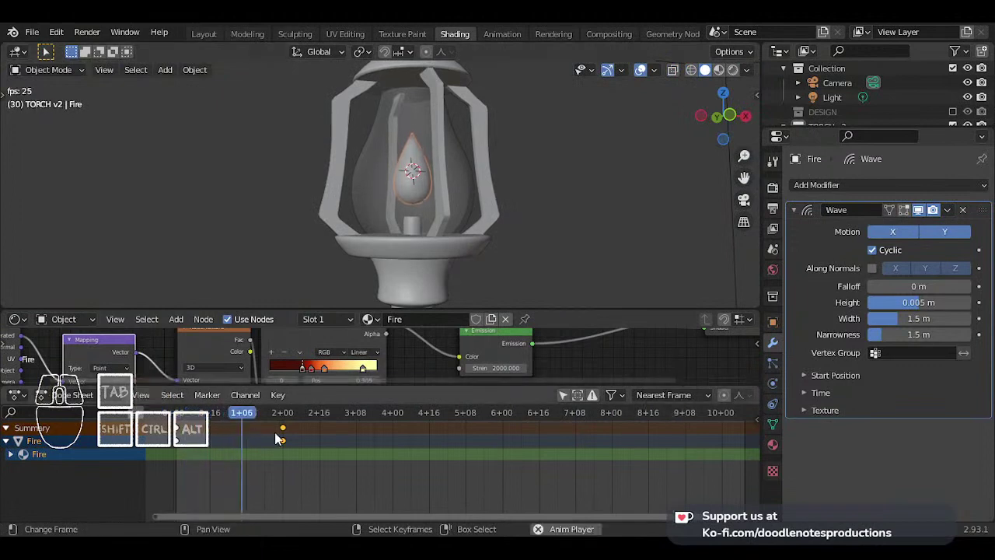
- Stop the playback, move the flame slightly down toward the wick, and preview its wave motion again
key("space")
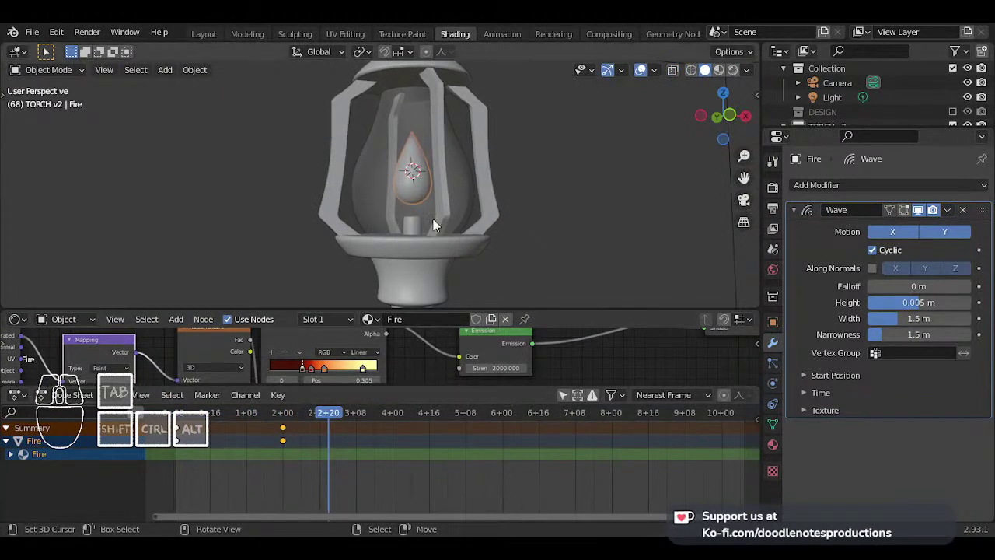
scroll(439, 215, "up", 2)
key("g")
right_click(439, 210)
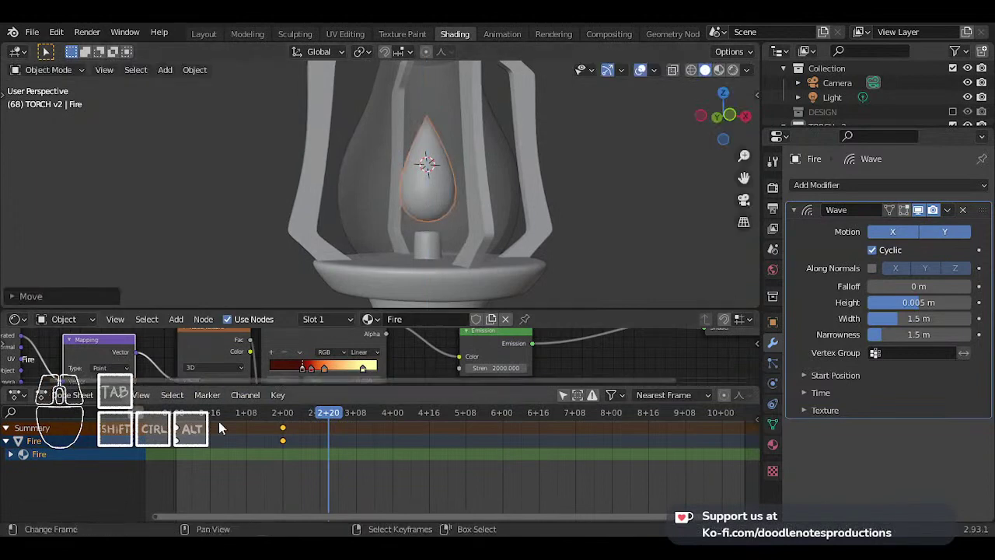
key("space")
scroll(489, 222, "down", 6)
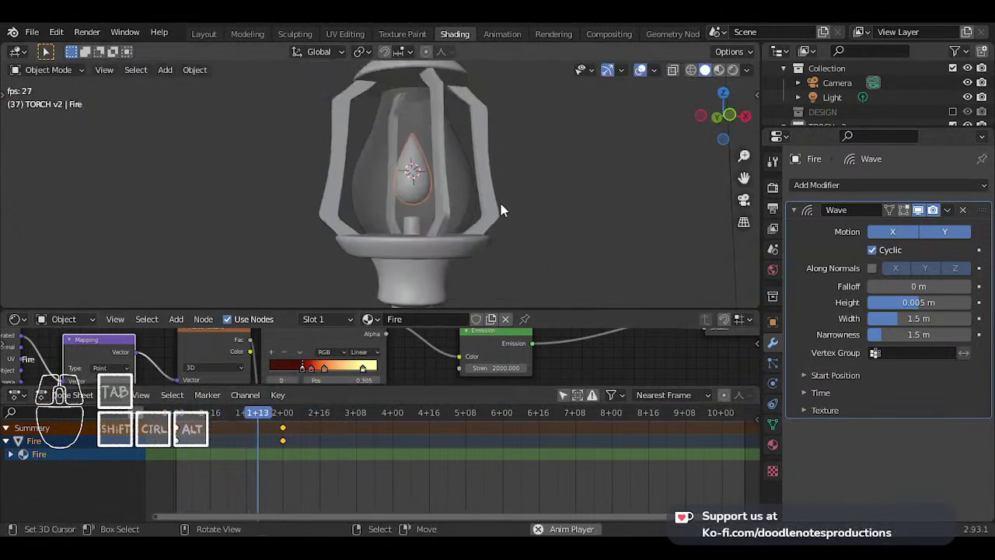
key("space")
left_click(385, 243)
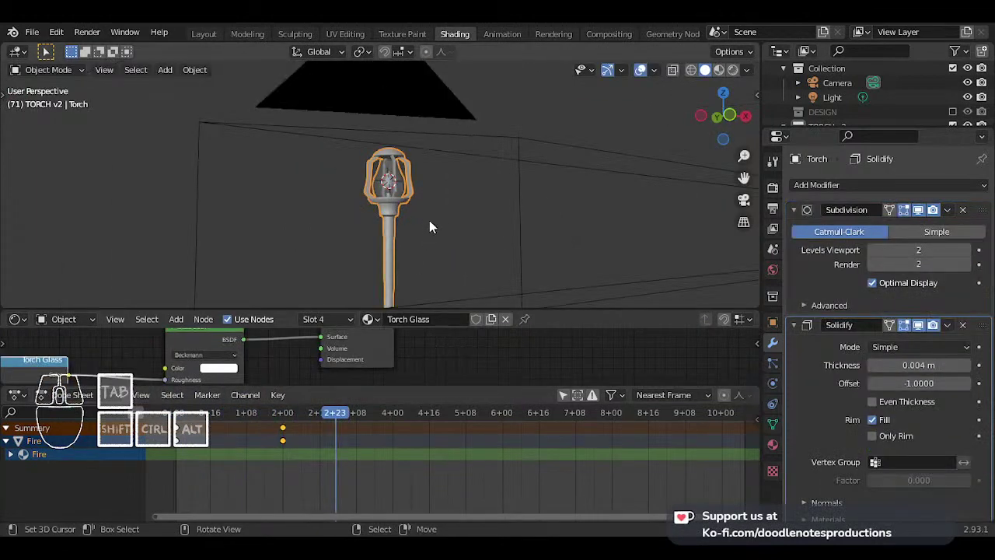
key("r")
key("r")
right_click(386, 206)
scroll(405, 198, "up", 6)
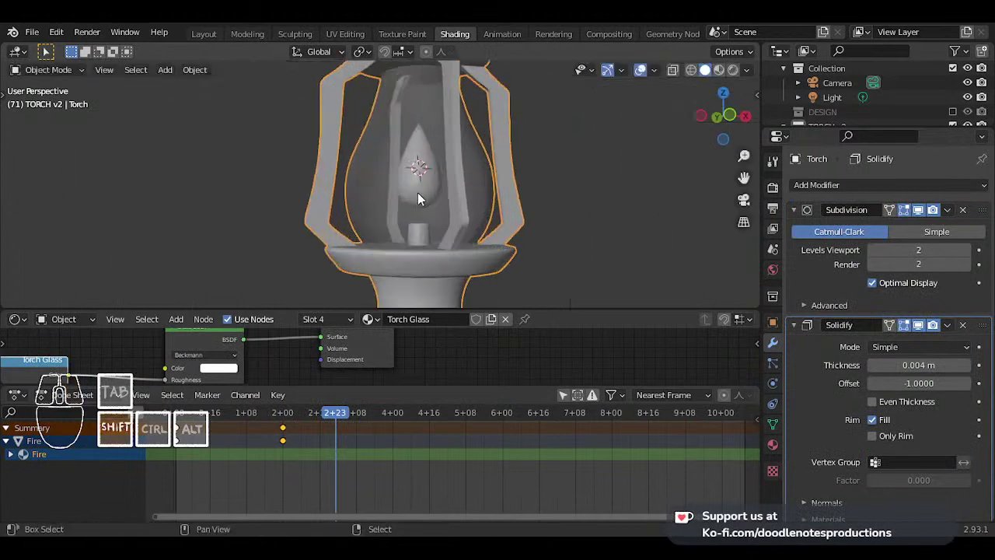
- Render the torch at frame 71 to check the flame inside the lantern
middle_click_drag(484, 221, 468, 234)
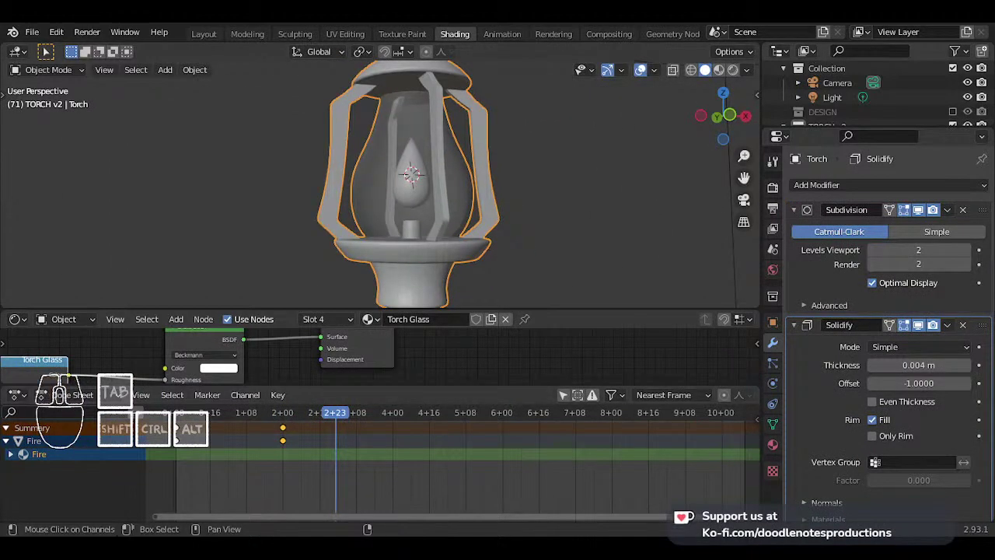
left_click(507, 33)
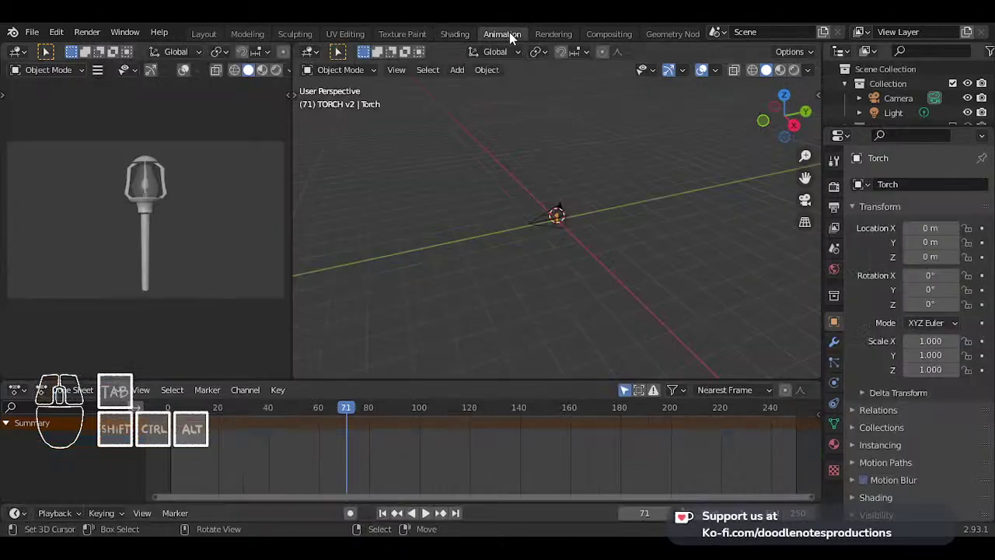
left_click(553, 34)
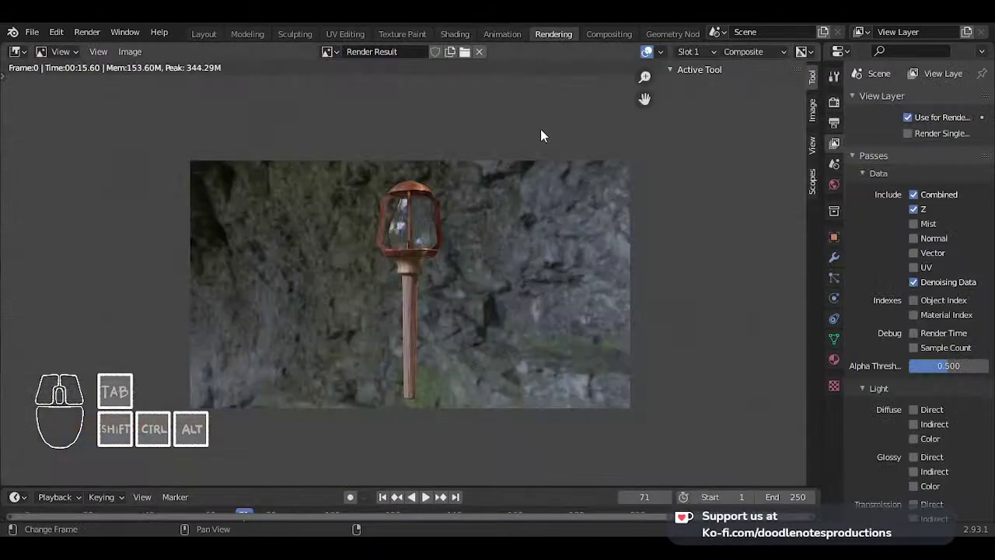
key("F12")
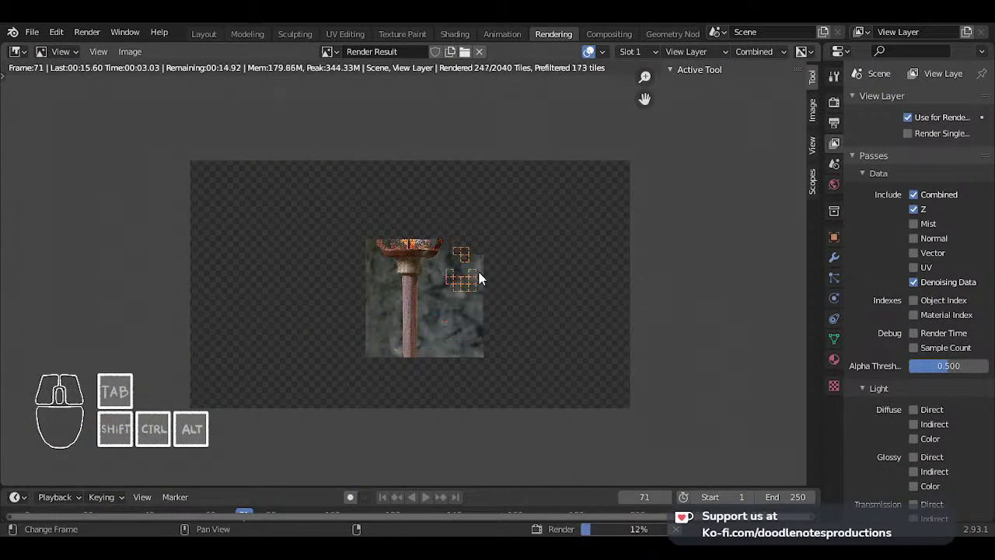
scroll(477, 278, "up", 1)
scroll(476, 276, "up", 1)
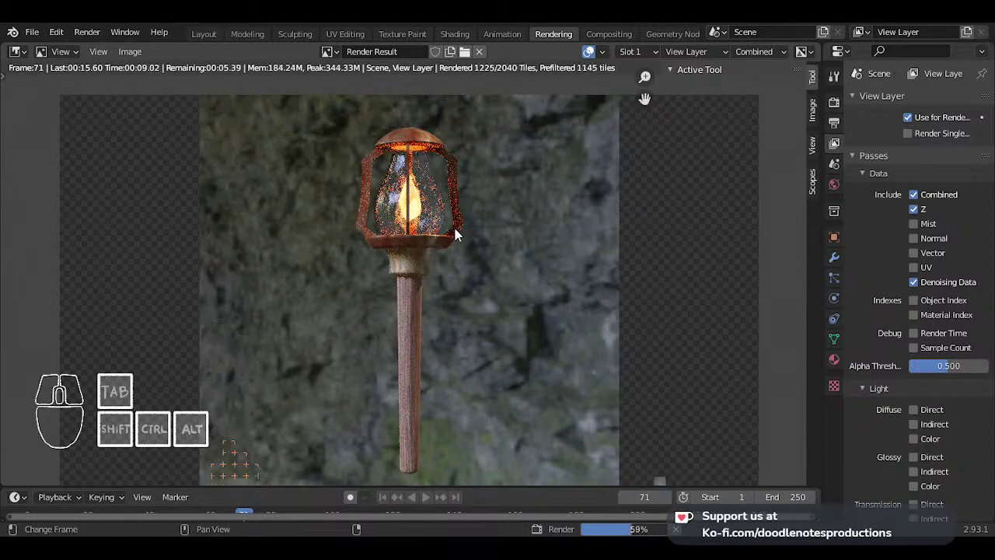
scroll(458, 233, "down", 2)
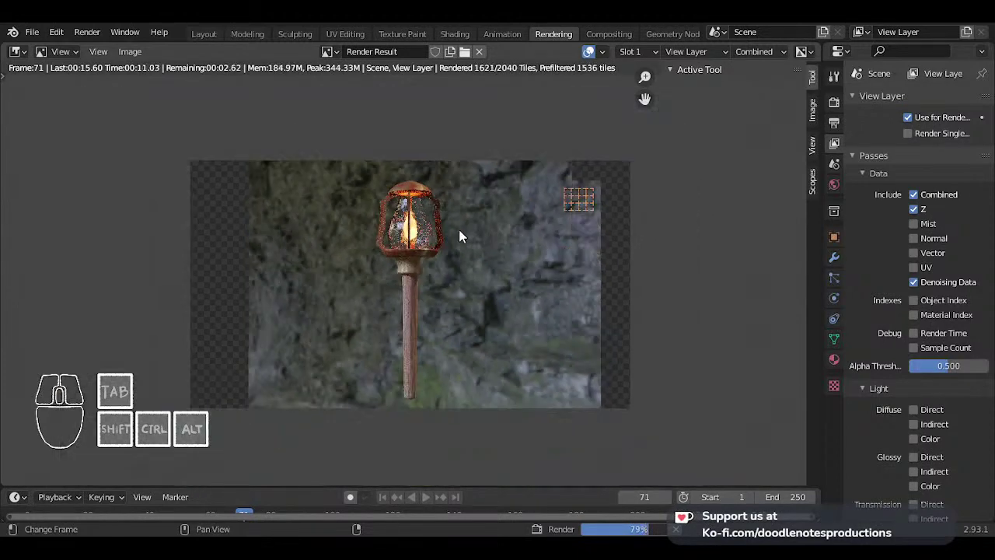
scroll(459, 233, "up", 1)
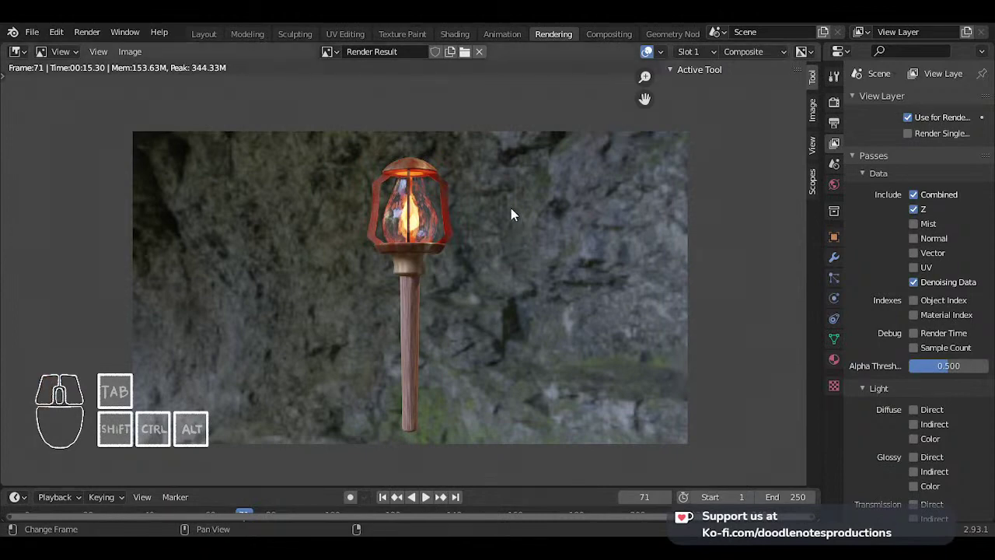
- Examine the rendered flame, wick and glass reflections up close
scroll(479, 178, "up", 3)
scroll(474, 170, "up", 3)
scroll(435, 130, "up", 2)
middle_click_drag(435, 130, 462, 326)
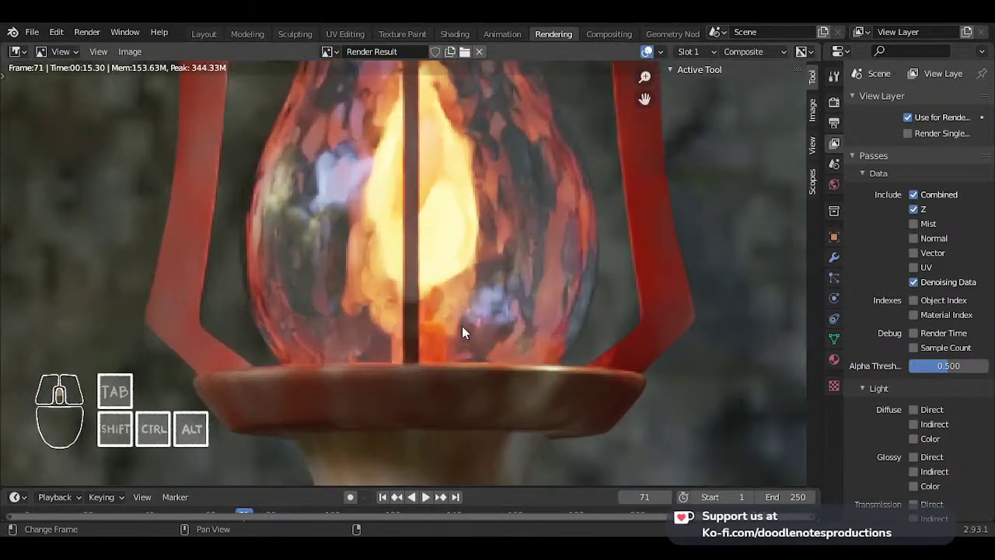
scroll(448, 280, "down", 3)
scroll(437, 261, "down", 3)
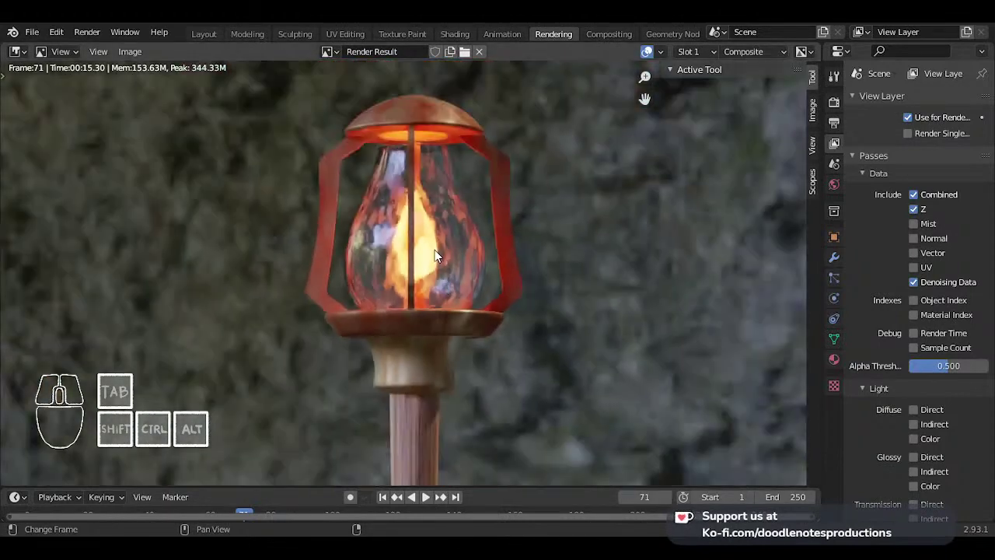
scroll(433, 253, "up", 3)
- Set the flame material's Emission strength to 5000 and save the file
left_click(455, 34)
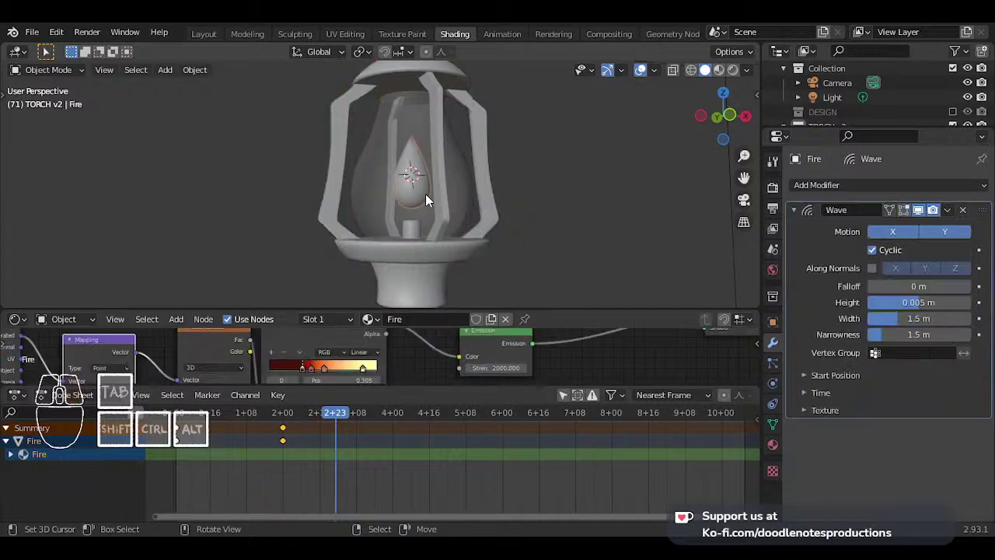
left_click(501, 367)
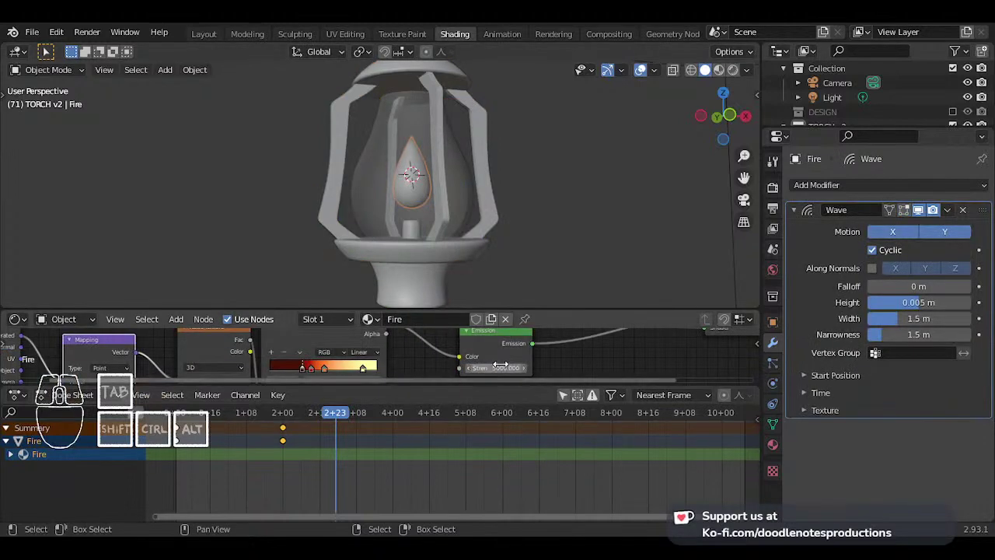
key("ctrl+s")
- Render frame 71 again and inspect the flame's glow on the glass and lantern frame
left_click(502, 34)
left_click(553, 34)
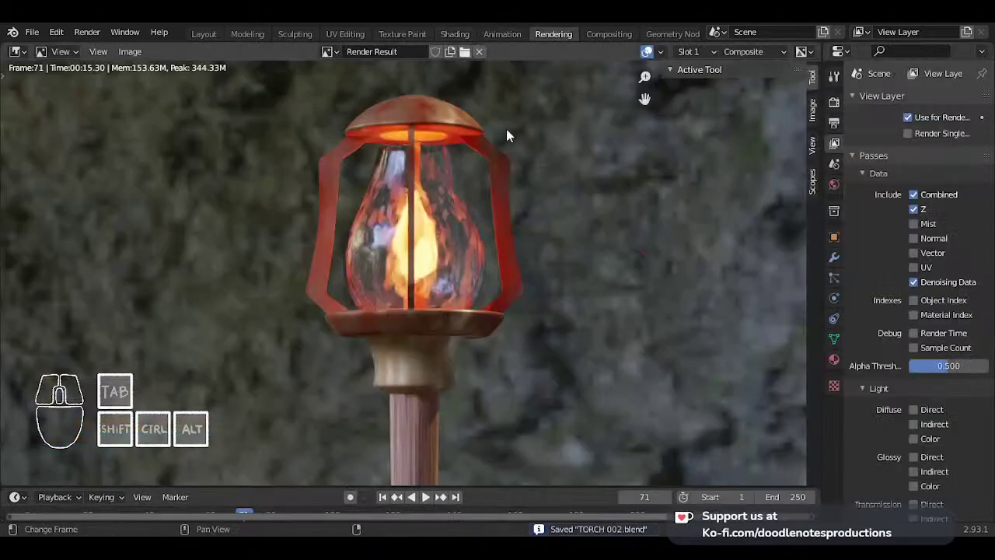
key("F12")
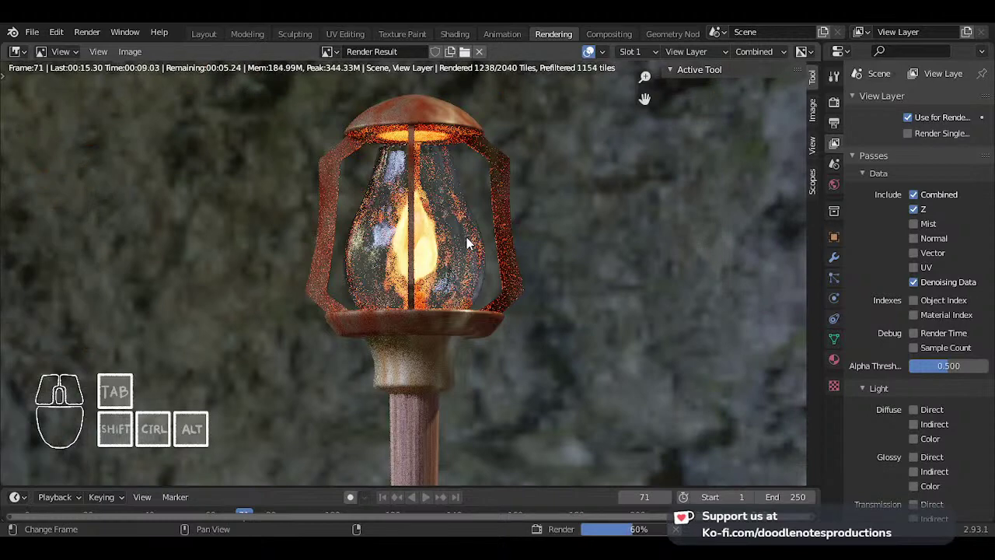
scroll(467, 245, "down", 4)
scroll(467, 245, "up", 2)
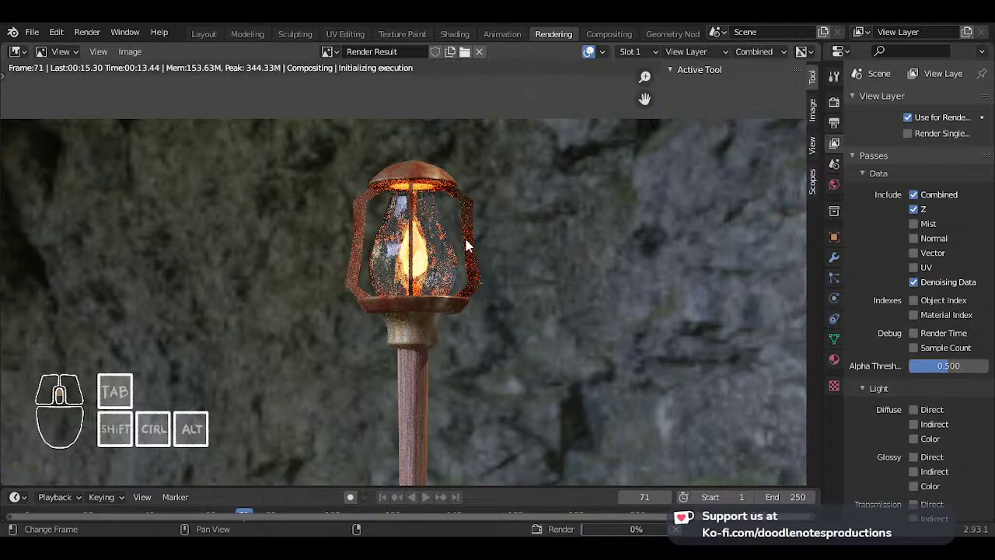
scroll(445, 259, "down", 4)
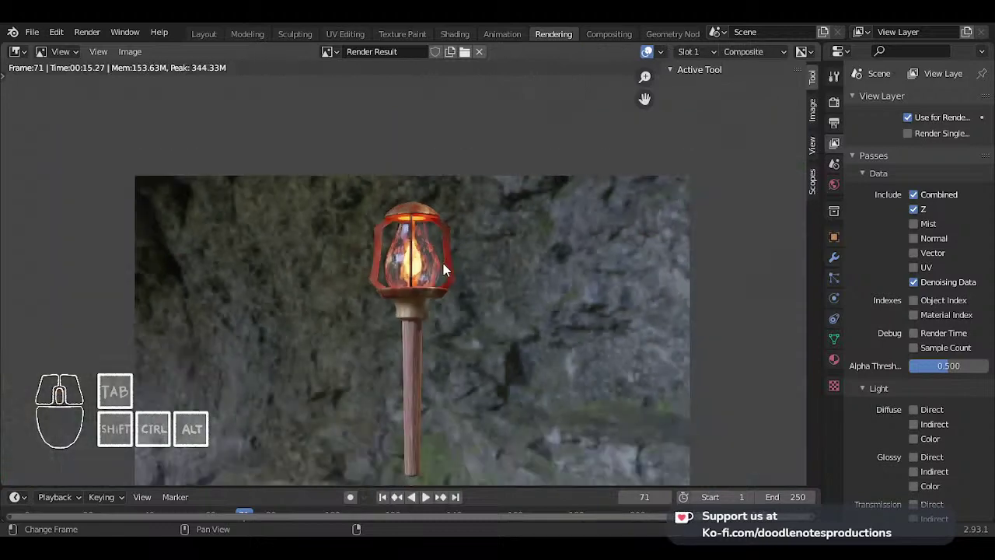
scroll(438, 274, "up", 4)
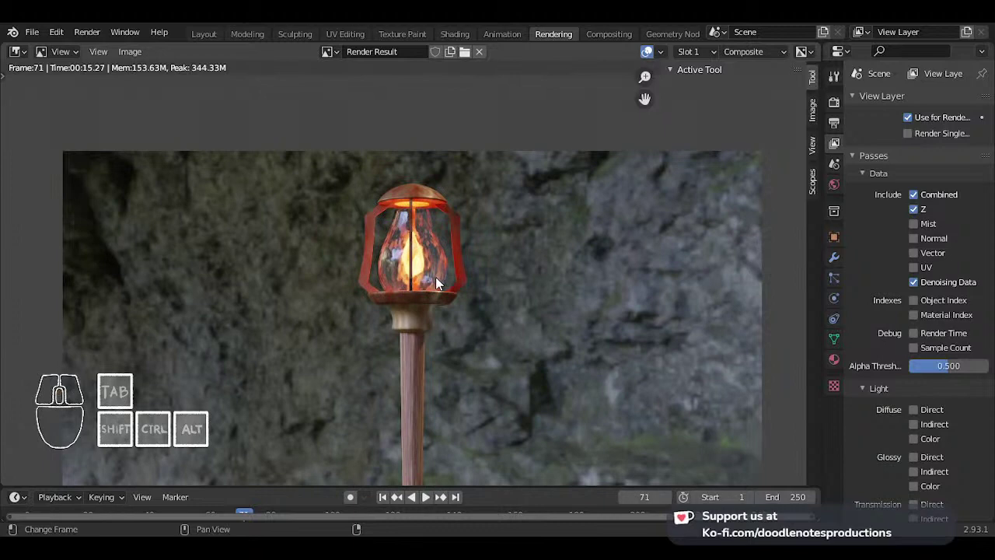
scroll(436, 279, "up", 6)
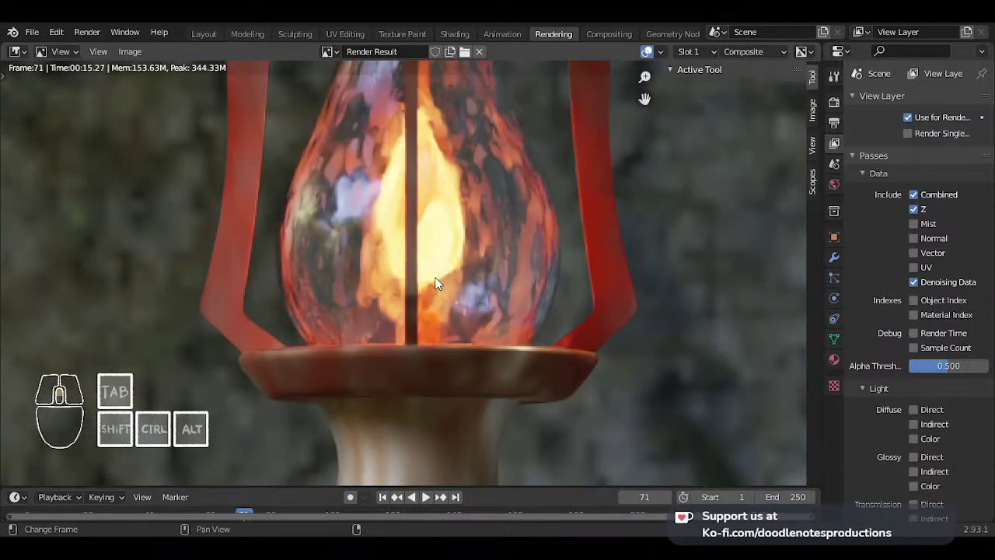
scroll(435, 284, "down", 5)
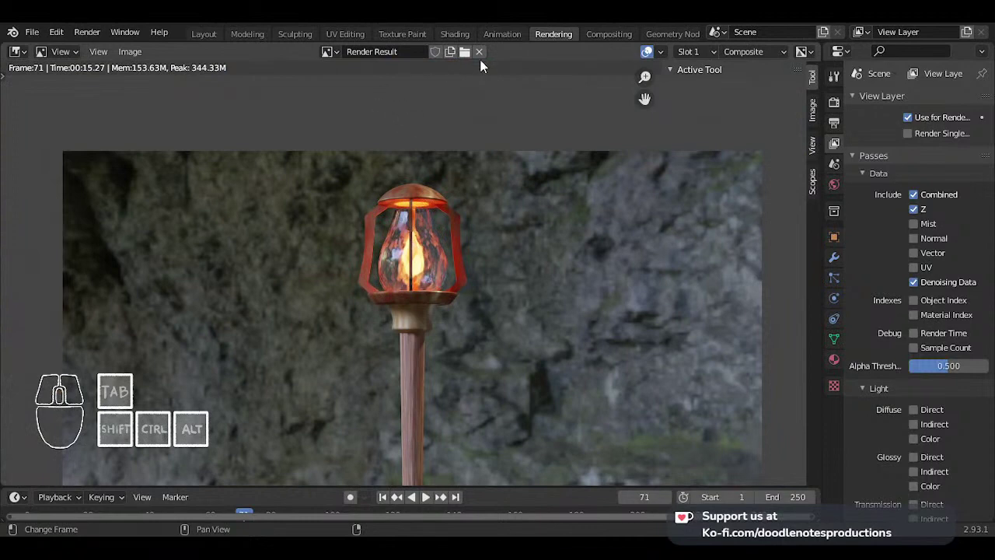
- Set the flame material's Emission strength to 10000 and save the file
left_click(508, 35)
left_click(551, 36)
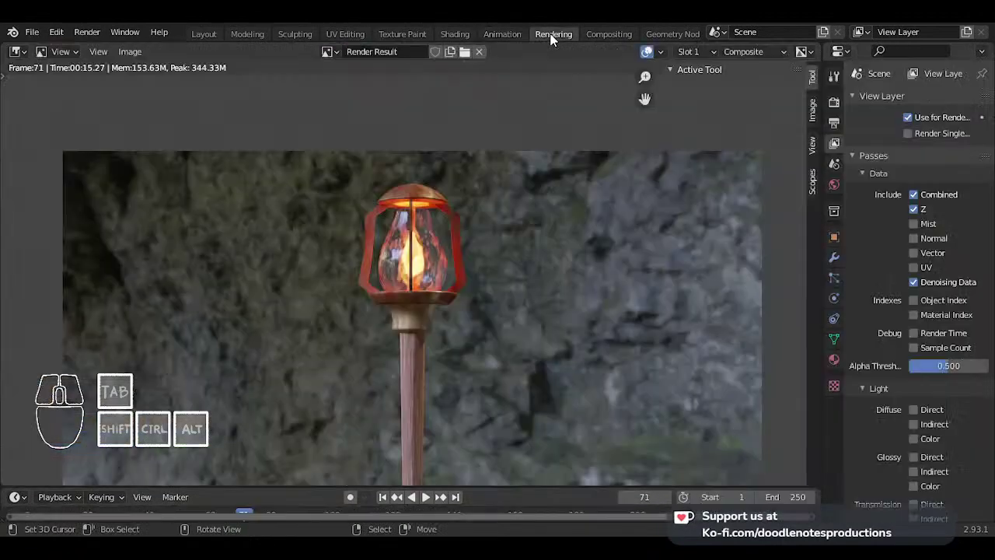
left_click(455, 34)
left_click(494, 368)
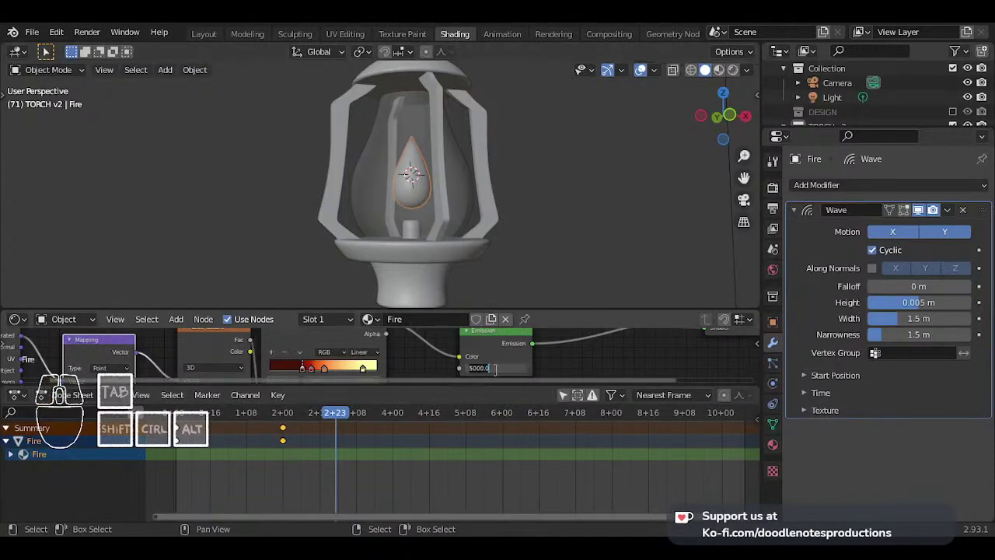
type("10000")
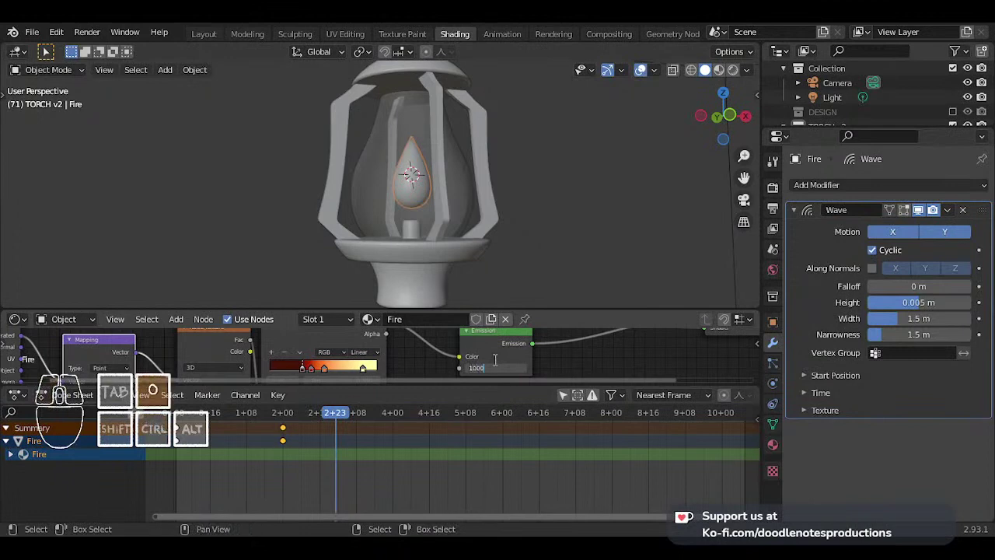
key("Return")
key("ctrl+s")
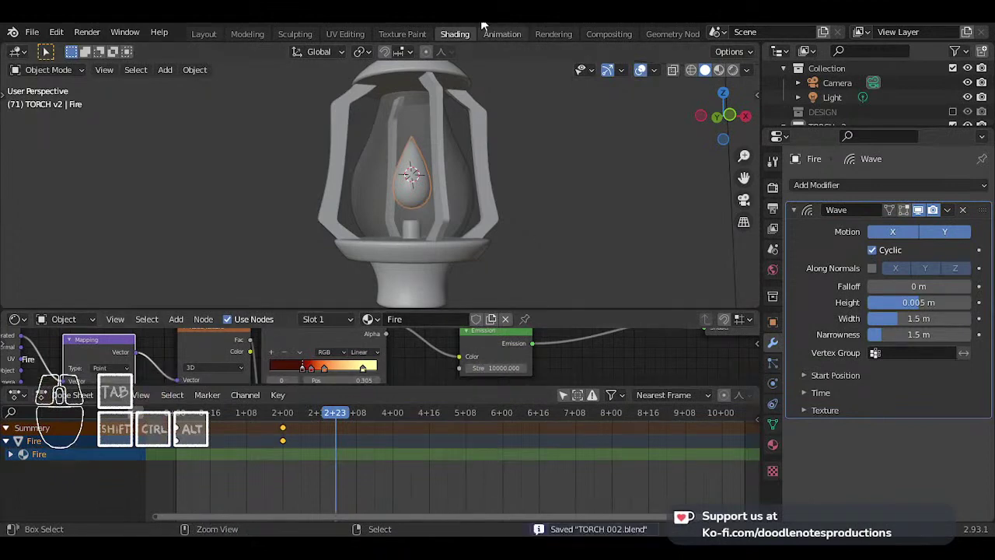
- Render frame 71 with the stronger emission and review the whole torch up close and from afar
left_click(552, 35)
key("F12")
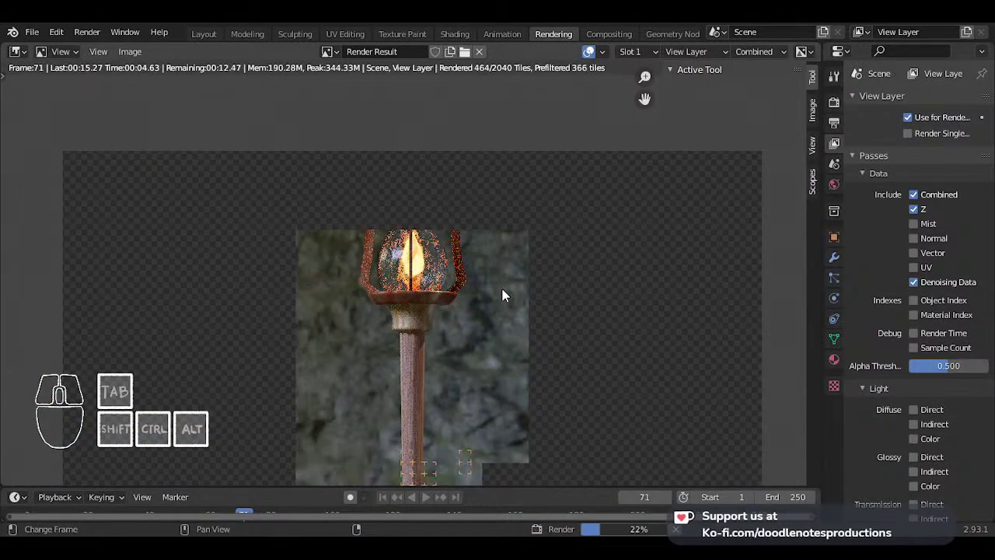
scroll(502, 295, "down", 1)
middle_click_drag(468, 357, 467, 325)
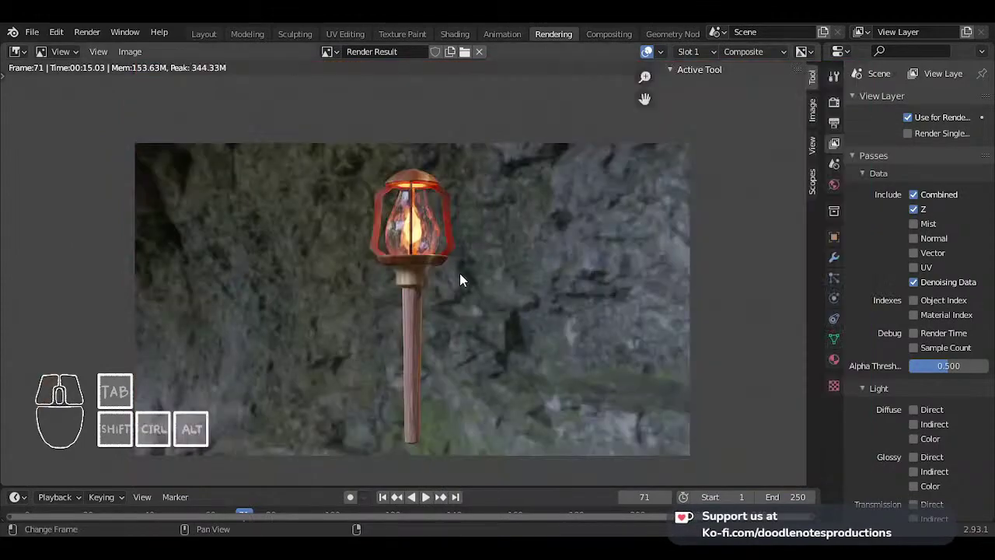
scroll(461, 275, "up", 5)
scroll(459, 283, "down", 6)
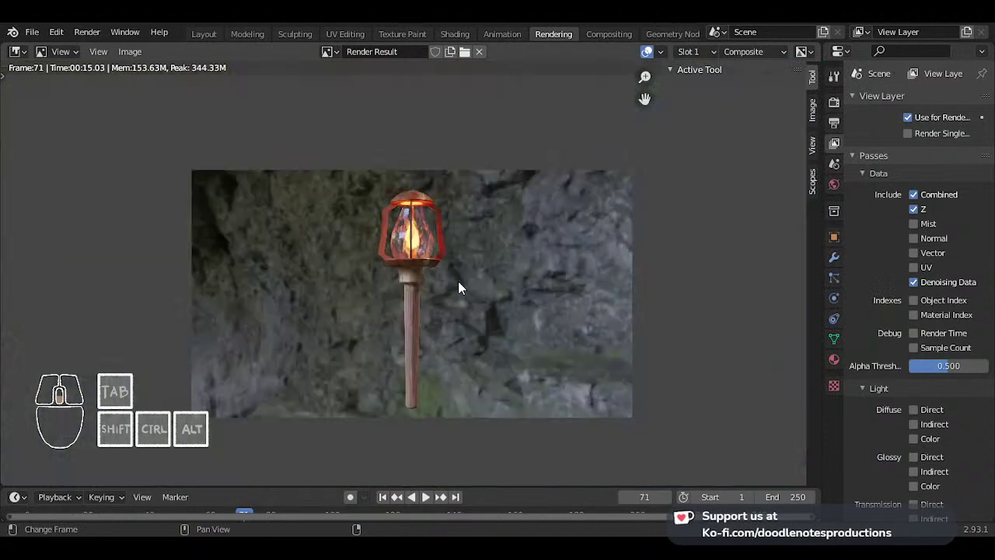
scroll(459, 286, "up", 1)
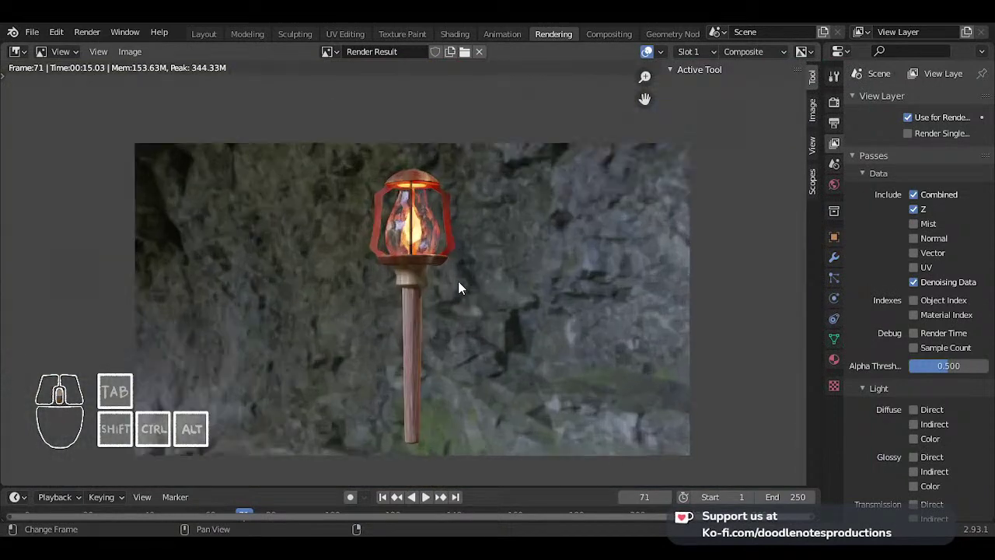